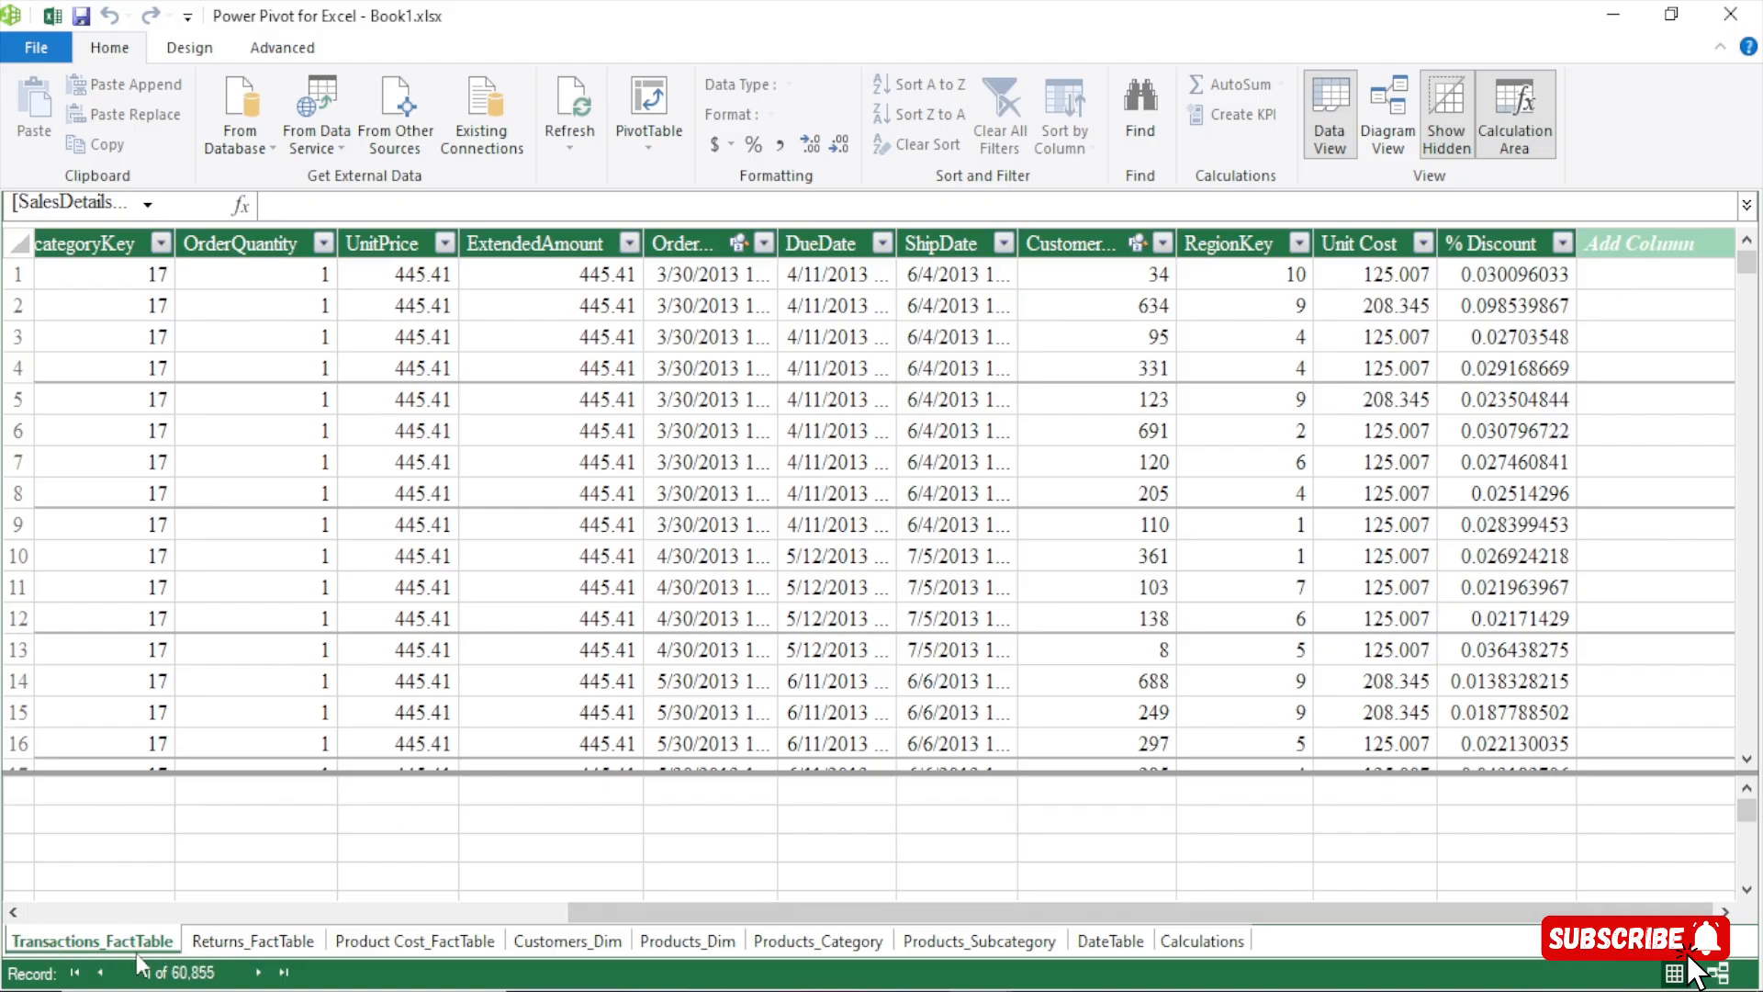
Select the first cell of the empty column in Transactions_FactTable and expand the formula bar to several lines
left_click(235, 951)
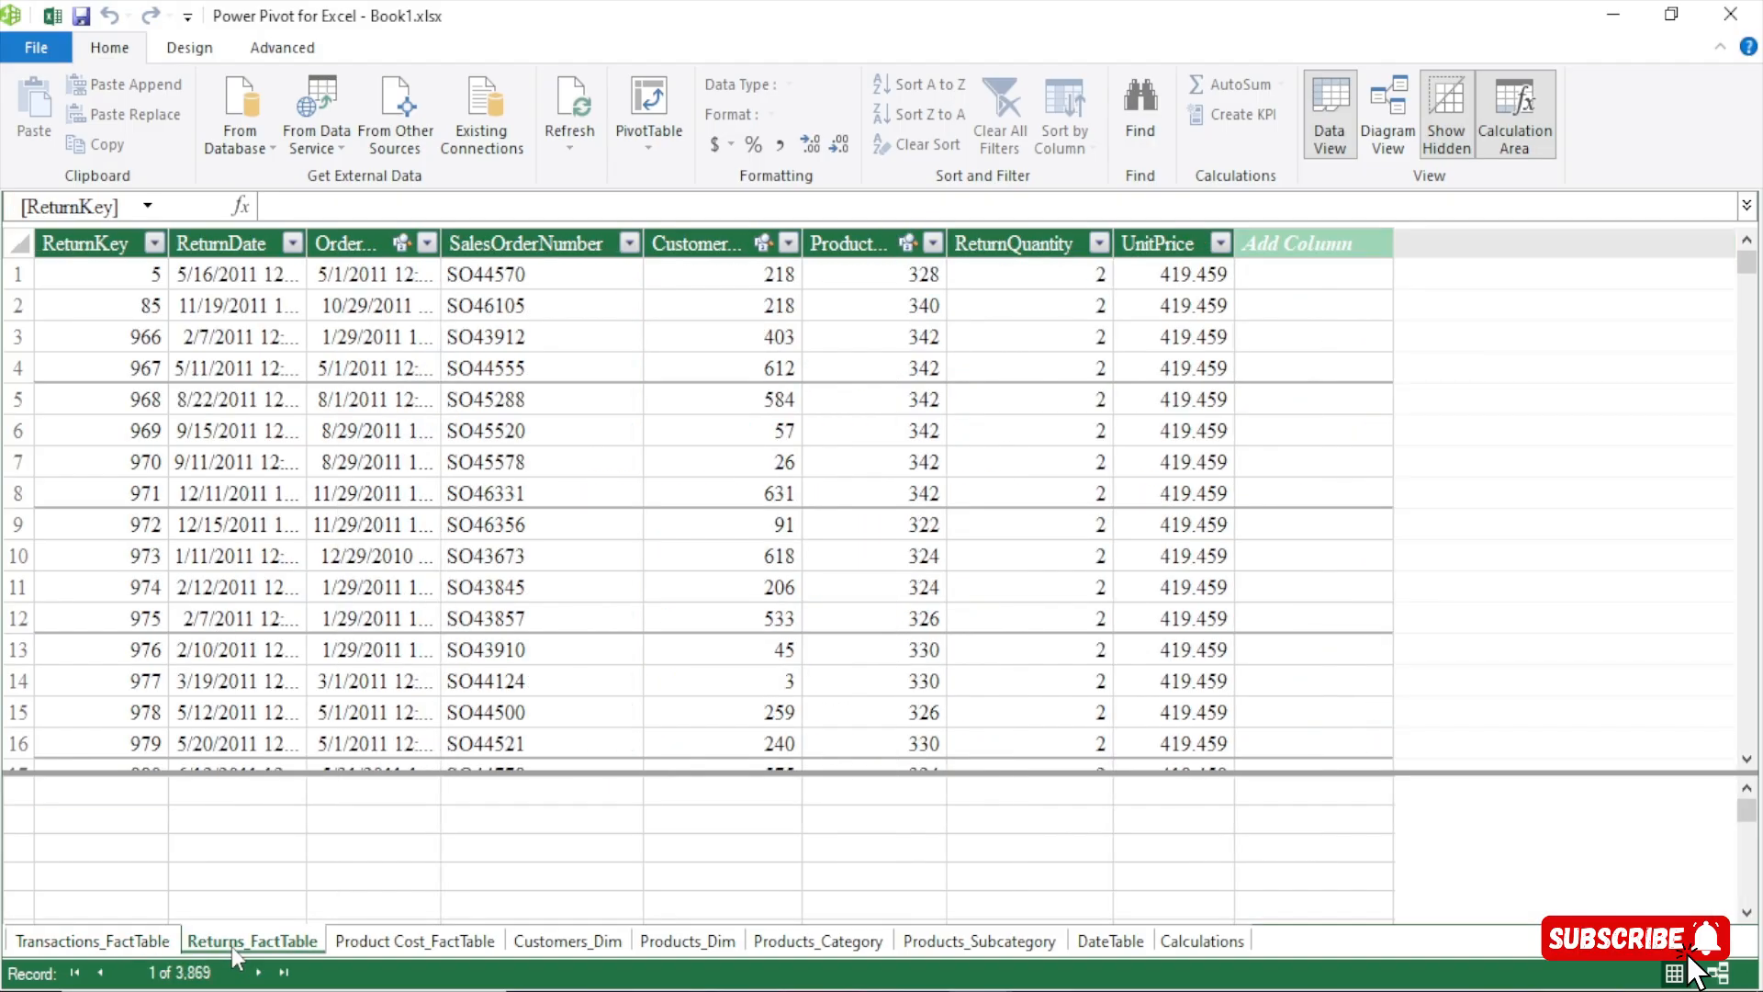
left_click(368, 944)
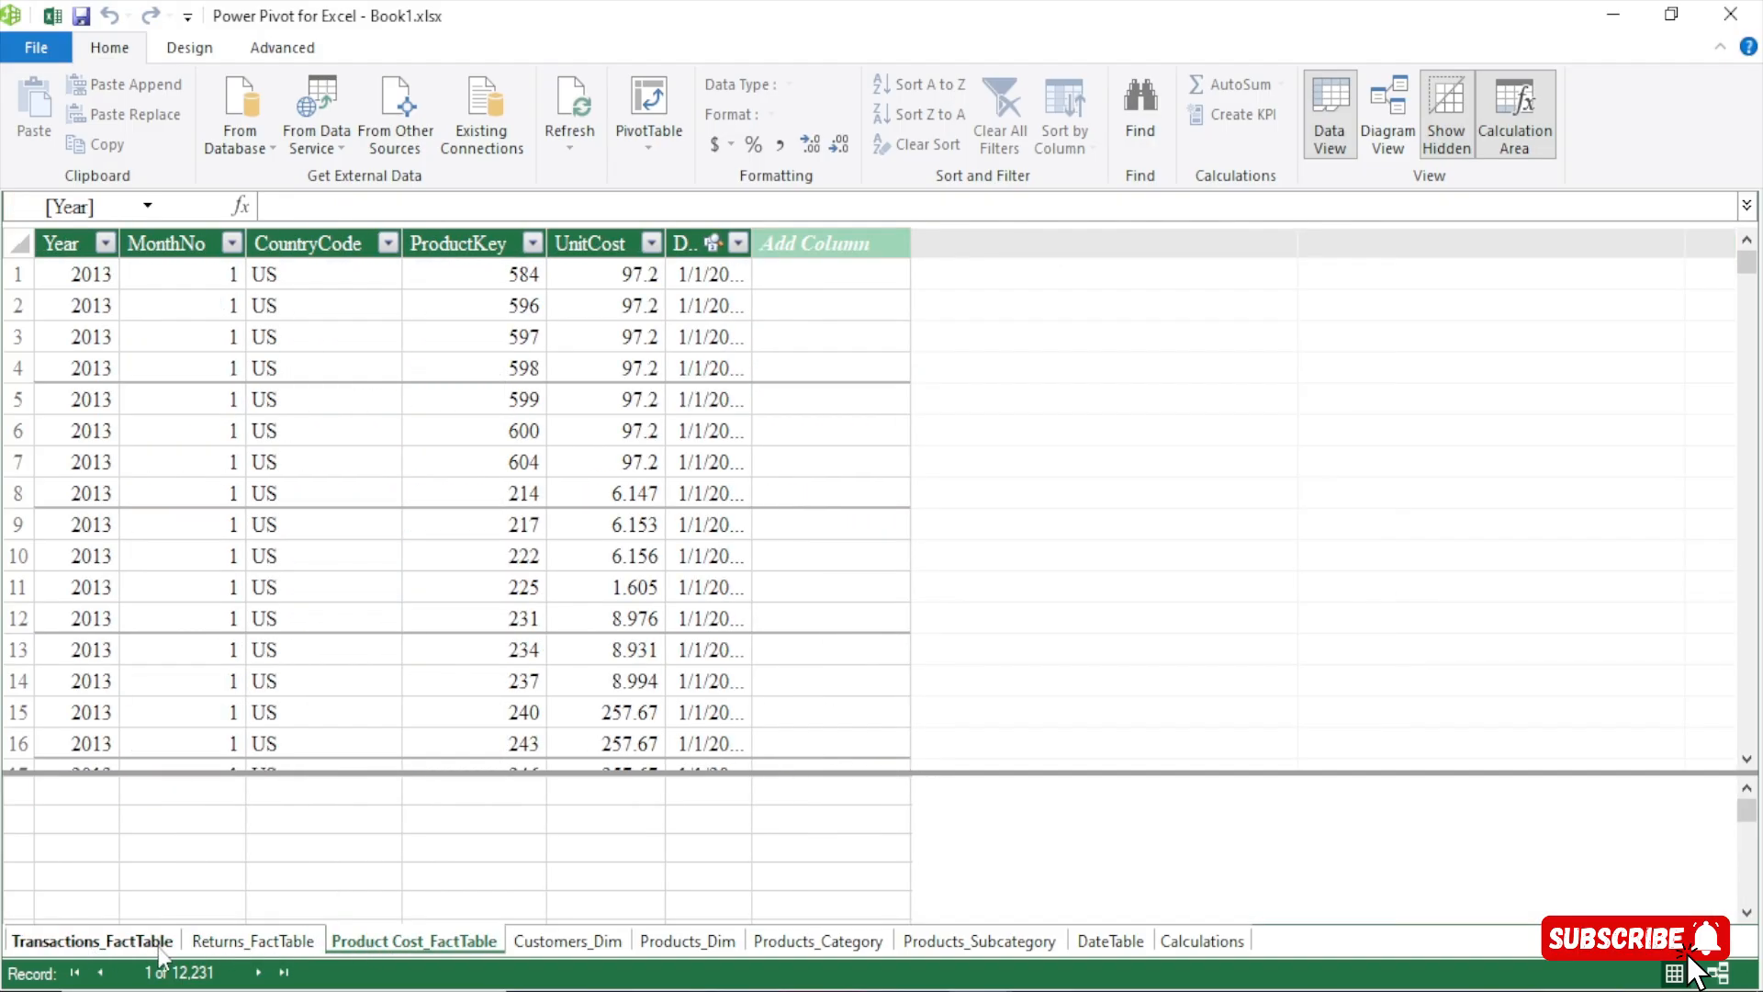
left_click(63, 951)
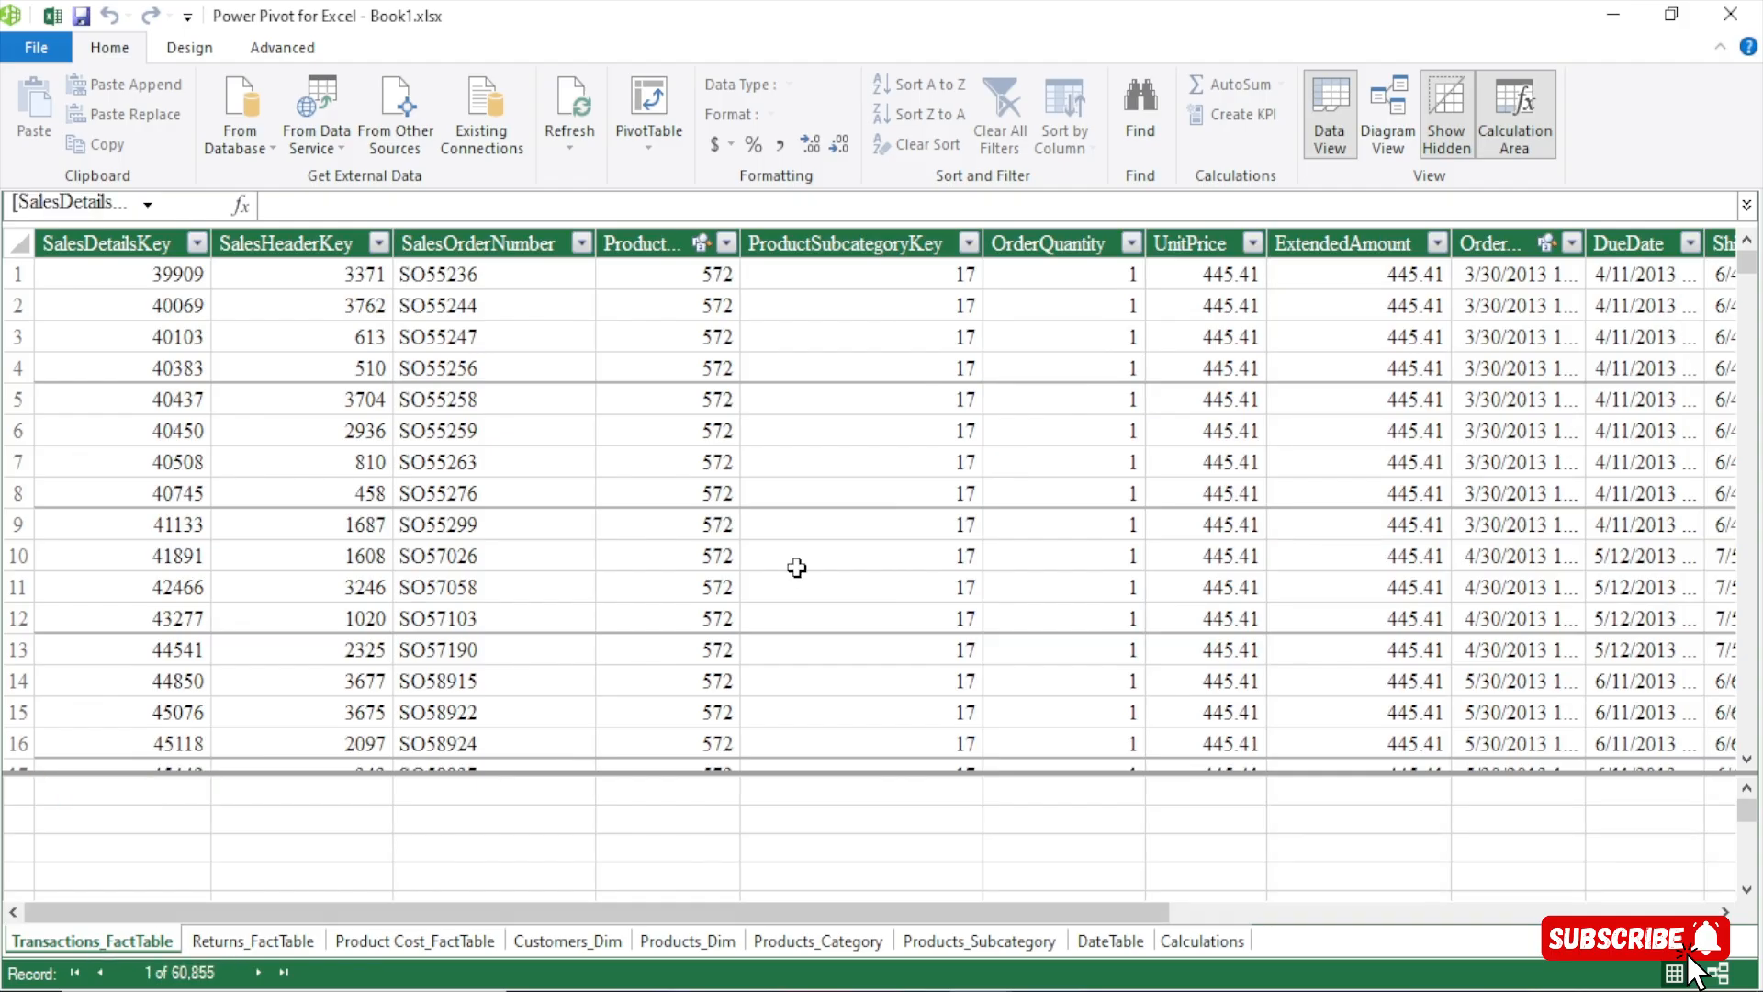
left_click_drag(969, 918, 1516, 918)
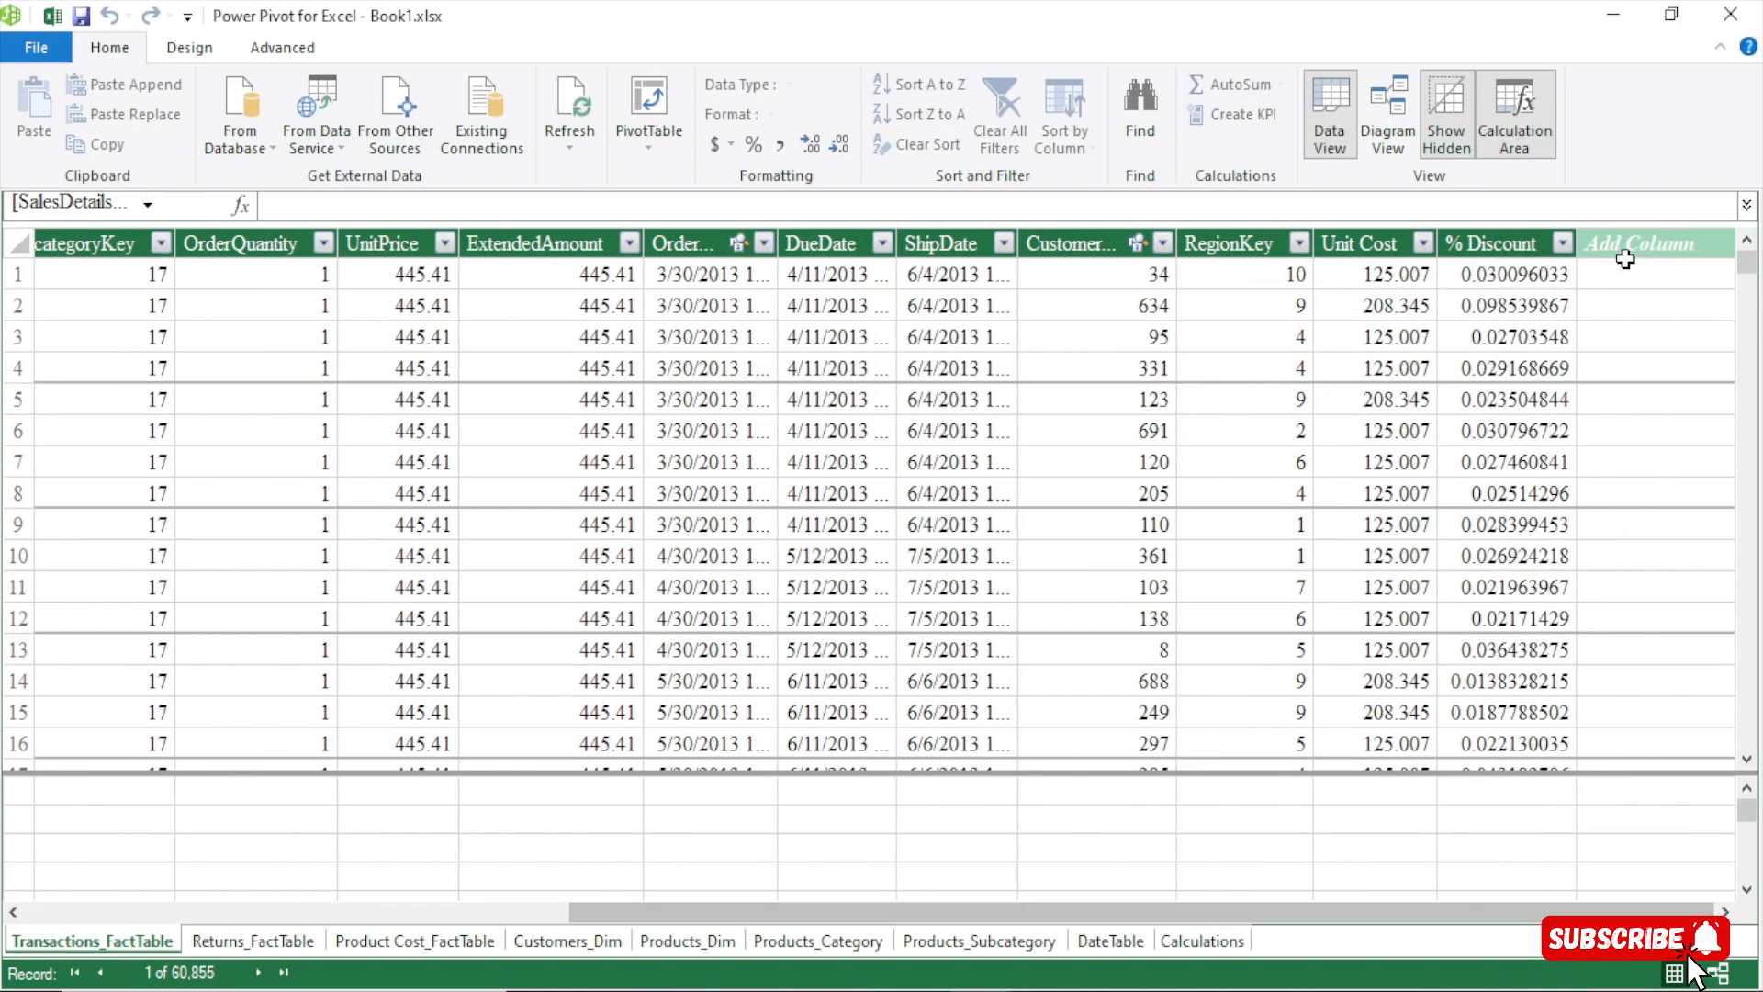
left_click(1627, 271)
left_click(1746, 205)
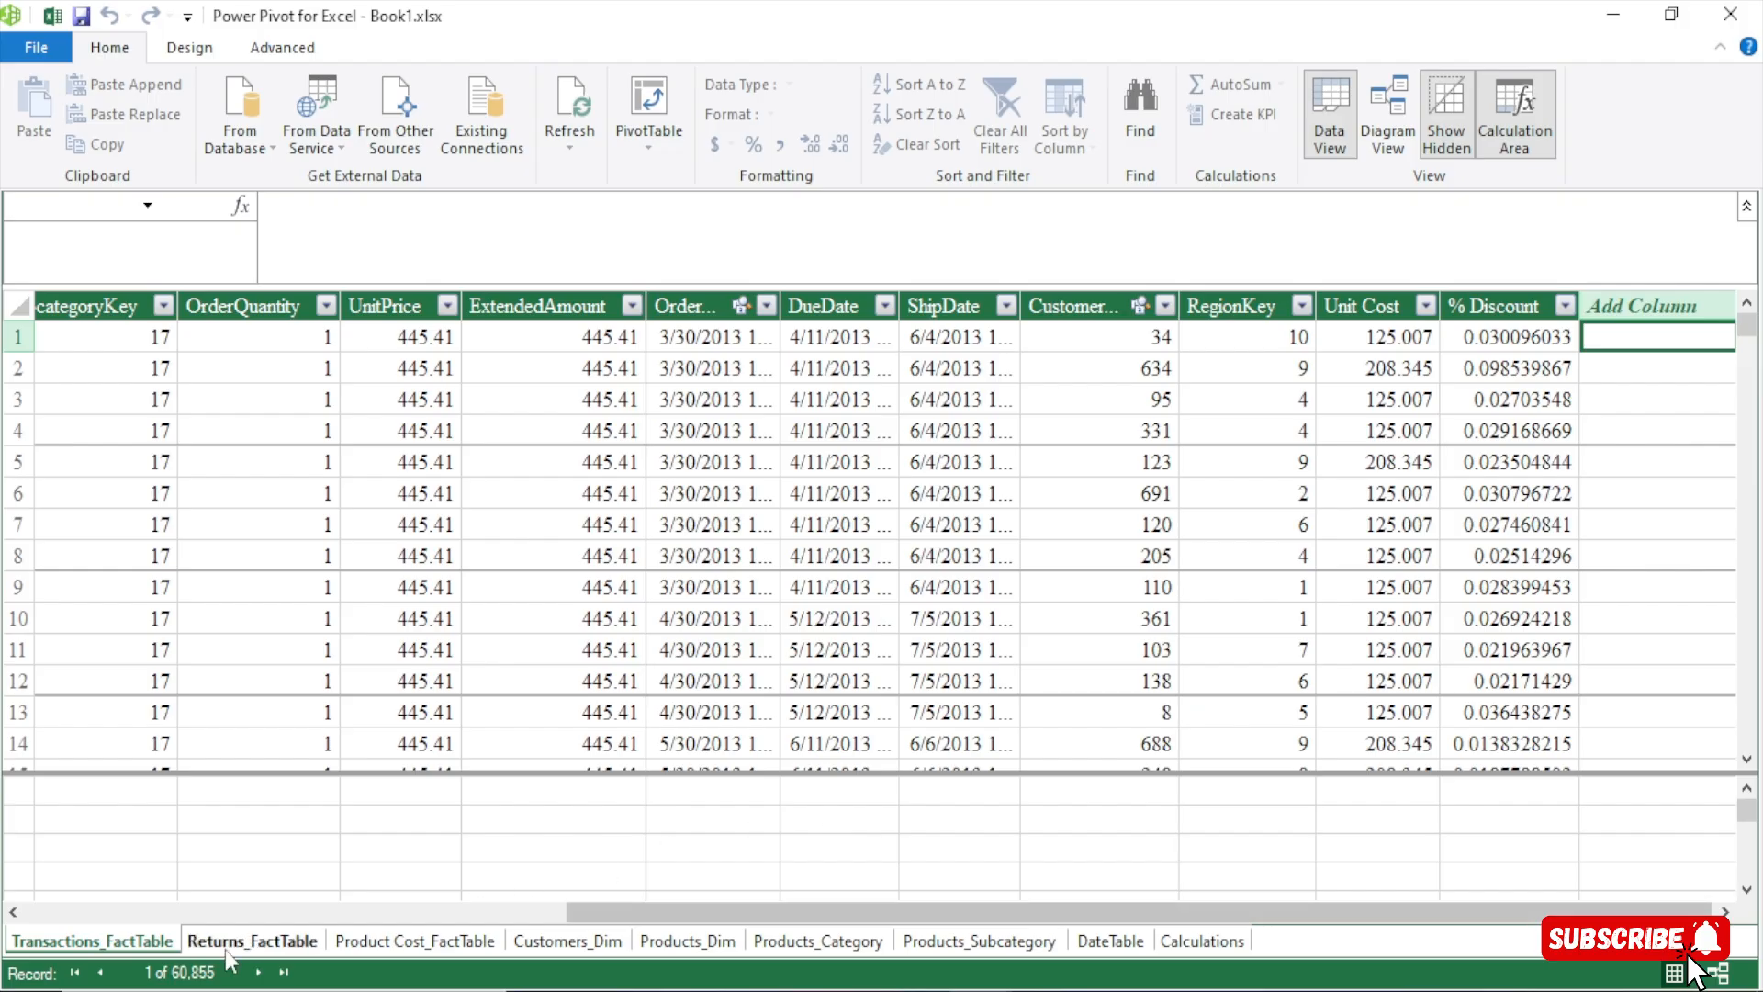
Examine the UnitCost column in Product Cost_FactTable as the source for a lookup into Transactions_FactTable
left_click(415, 942)
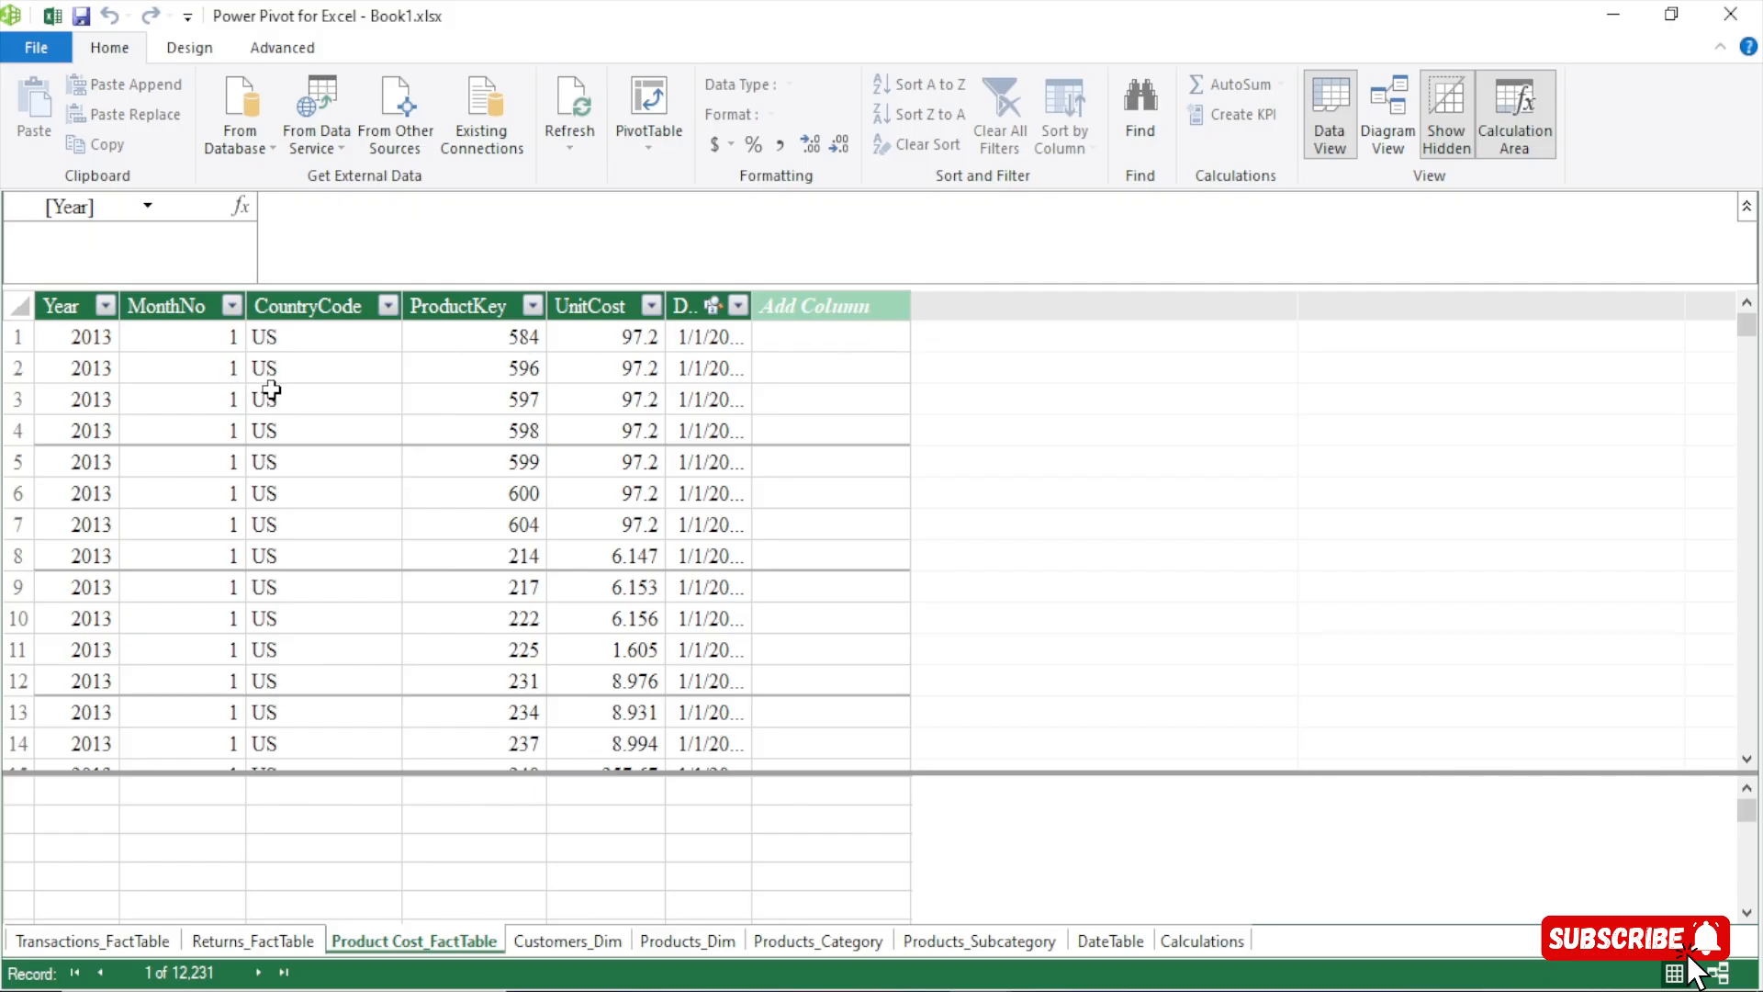
left_click(595, 308)
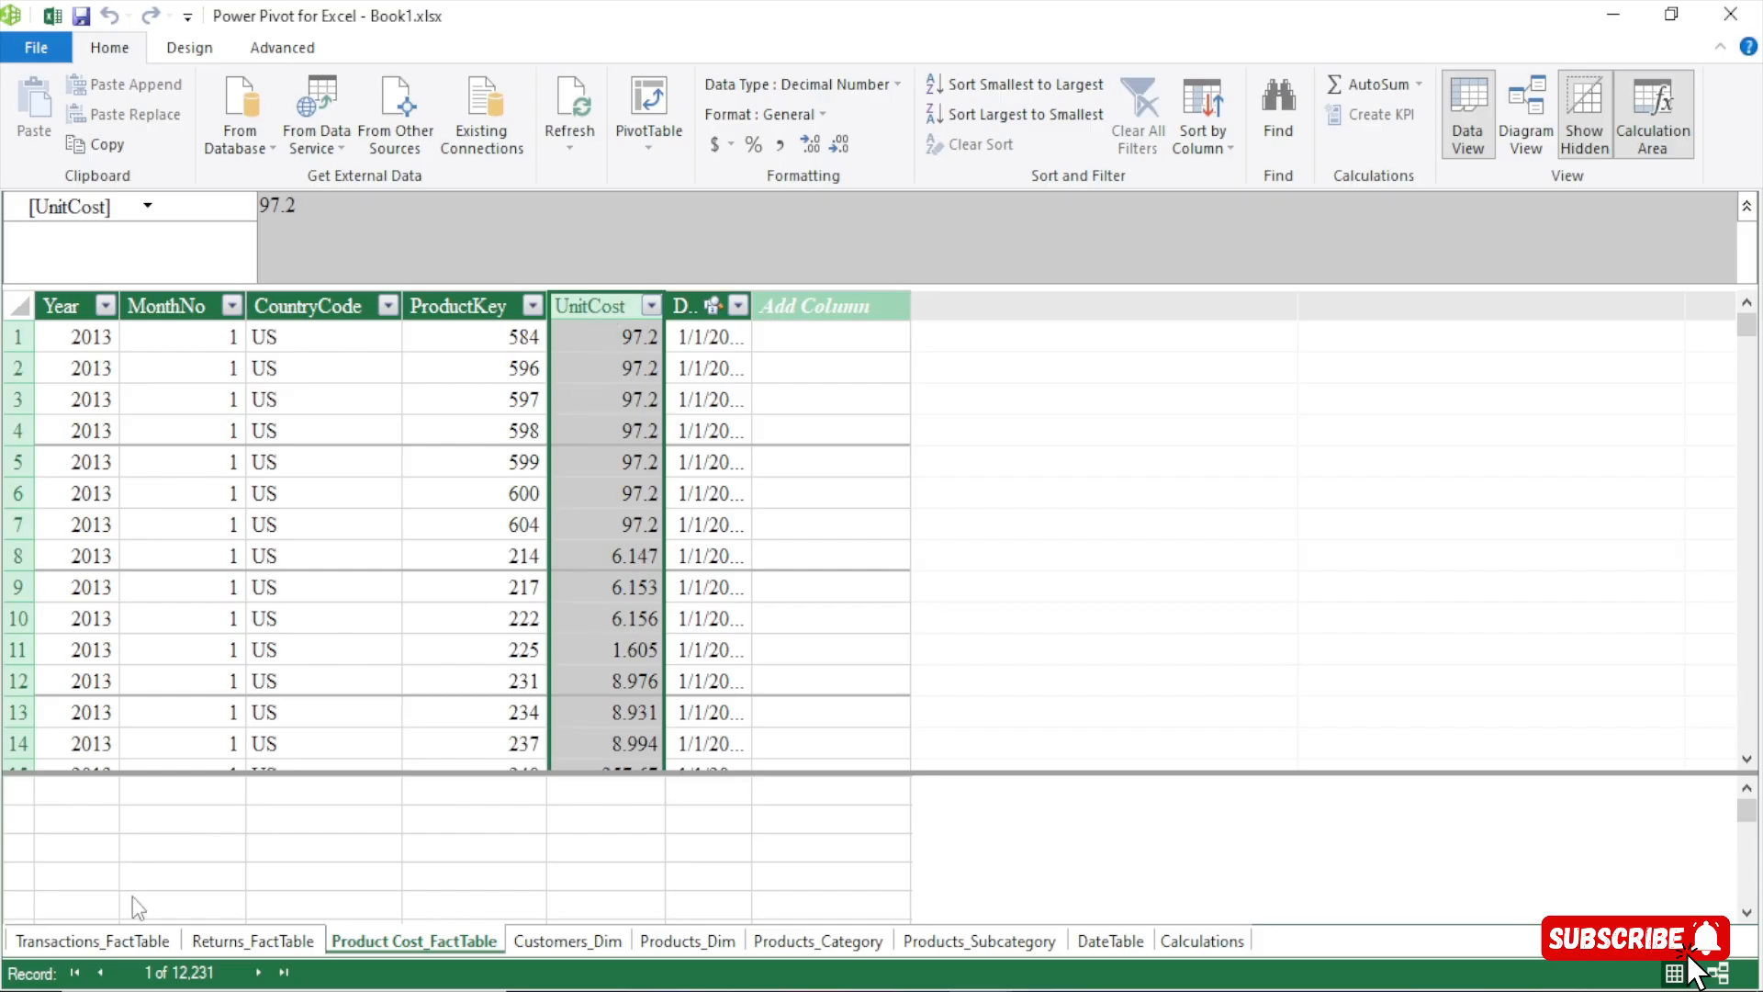
left_click(81, 943)
left_click(413, 941)
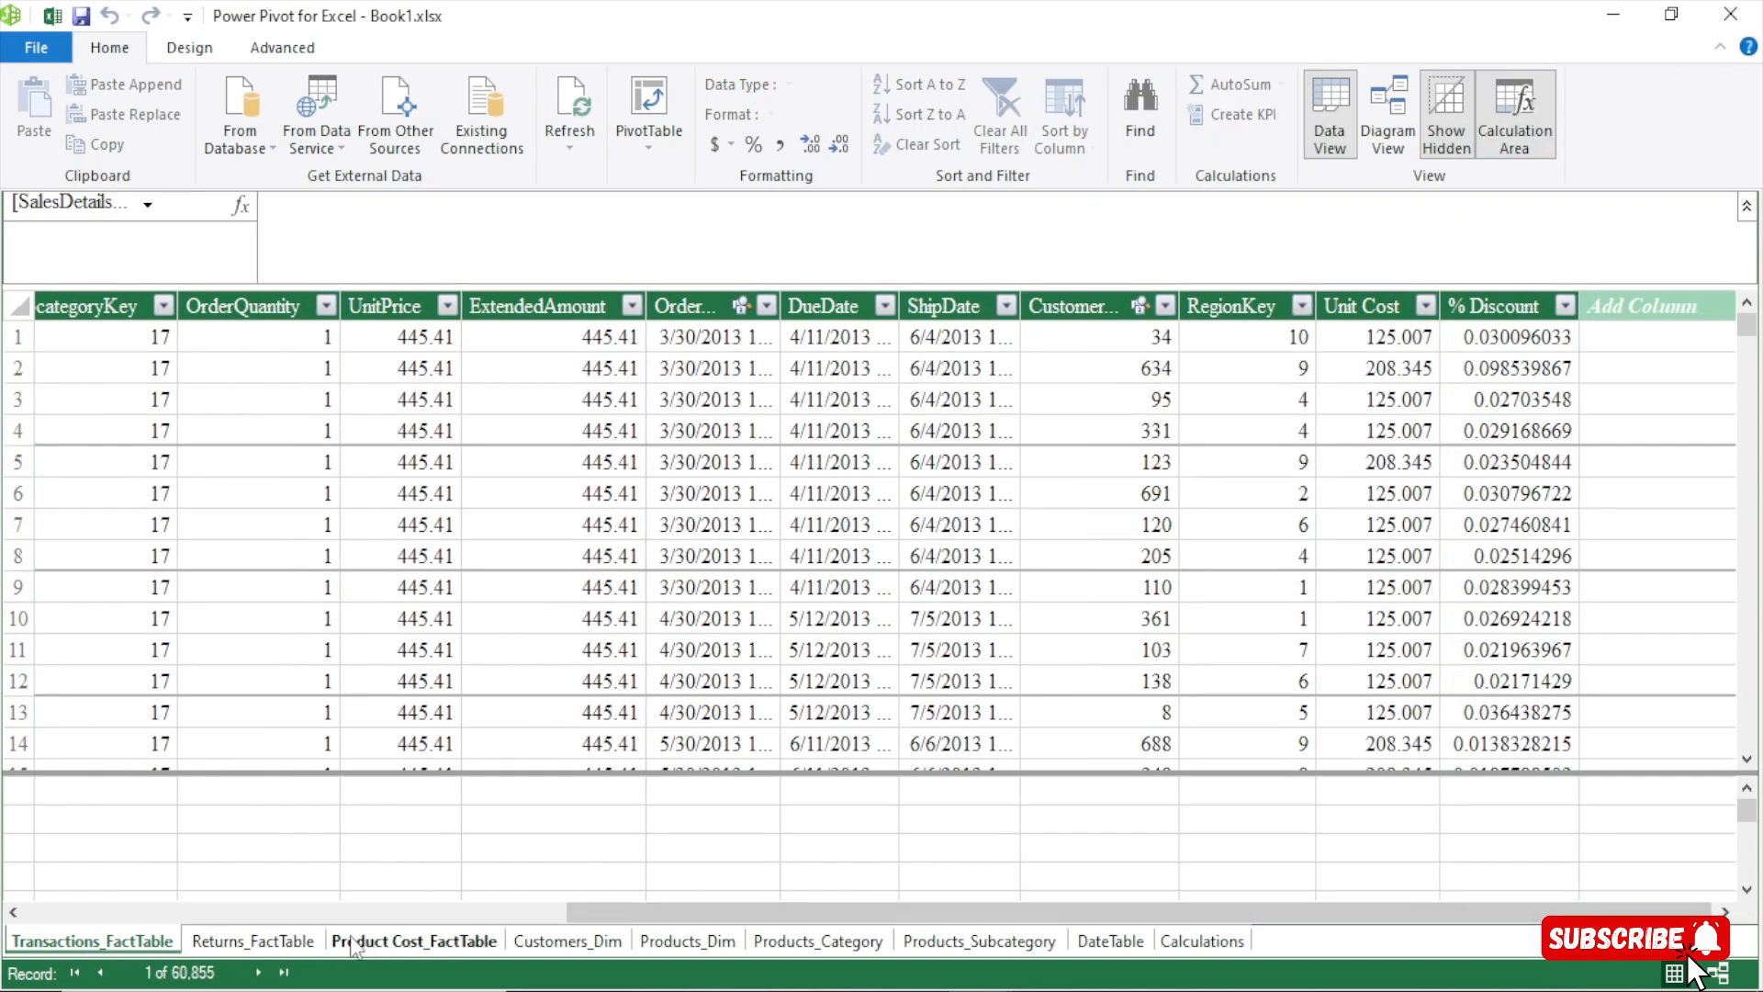
left_click(622, 313)
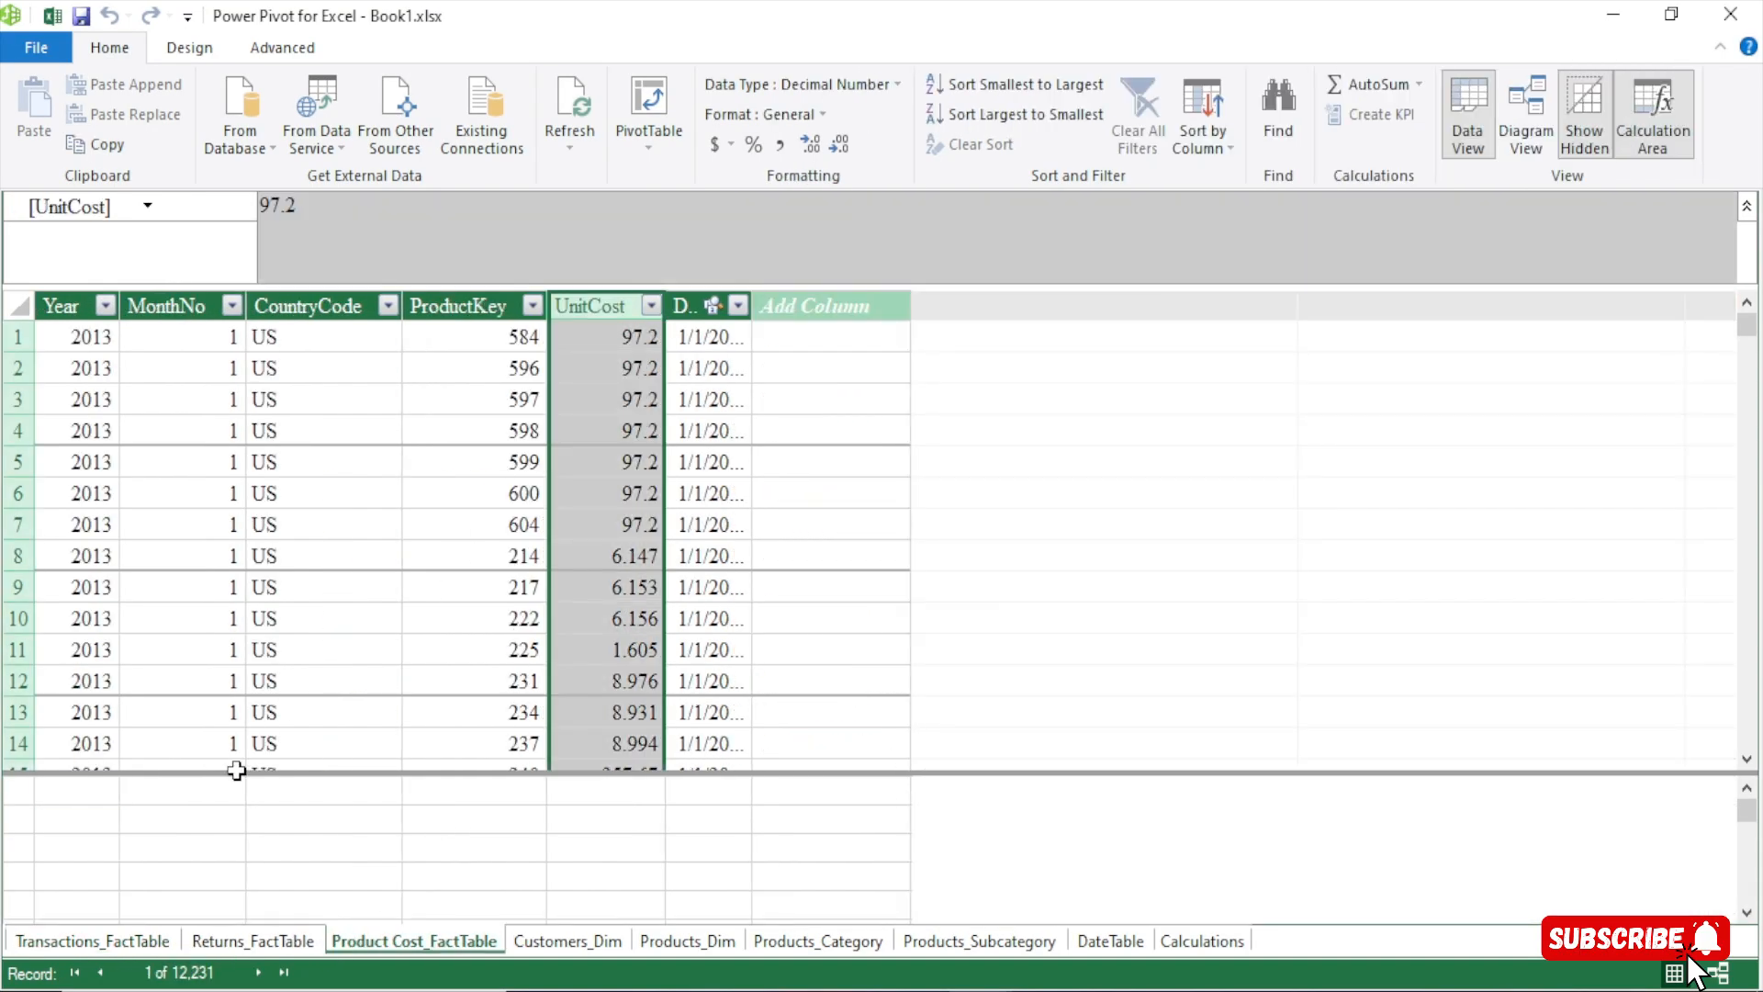
Start a LOOKUPVALUE formula in the empty column of Transactions_FactTable, with its arguments beginning on a new indented line
left_click(117, 945)
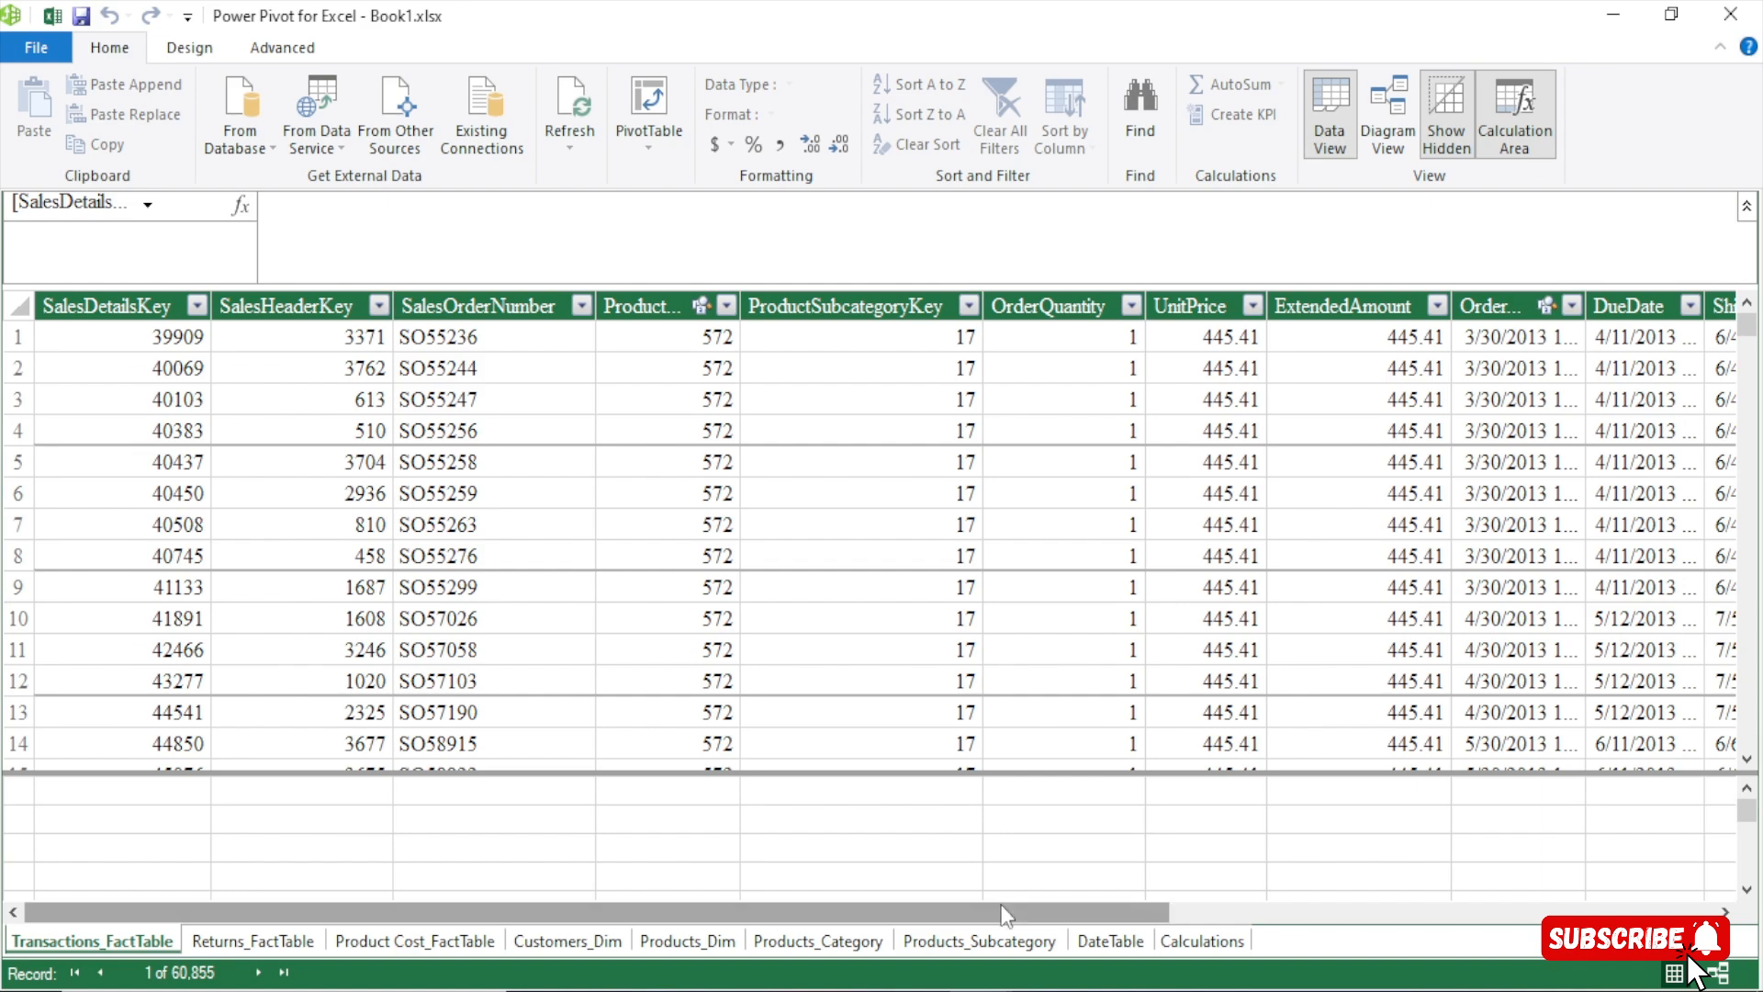
left_click_drag(995, 911, 1559, 909)
left_click(1646, 333)
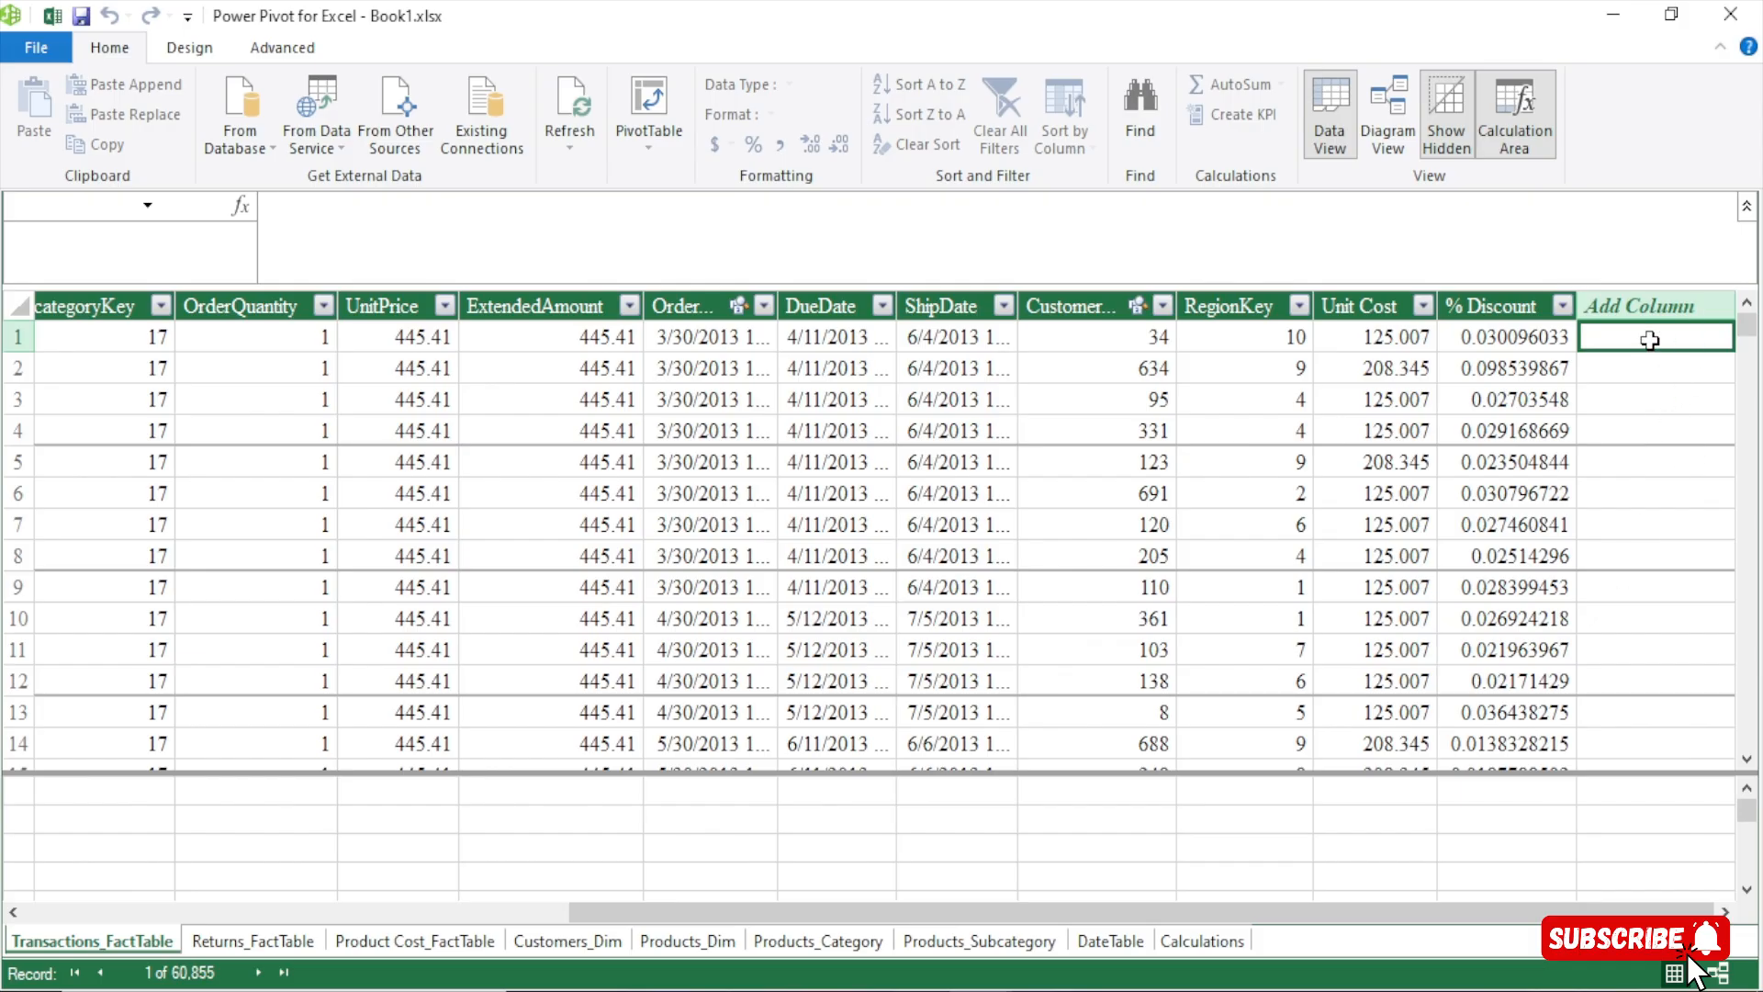
type("=")
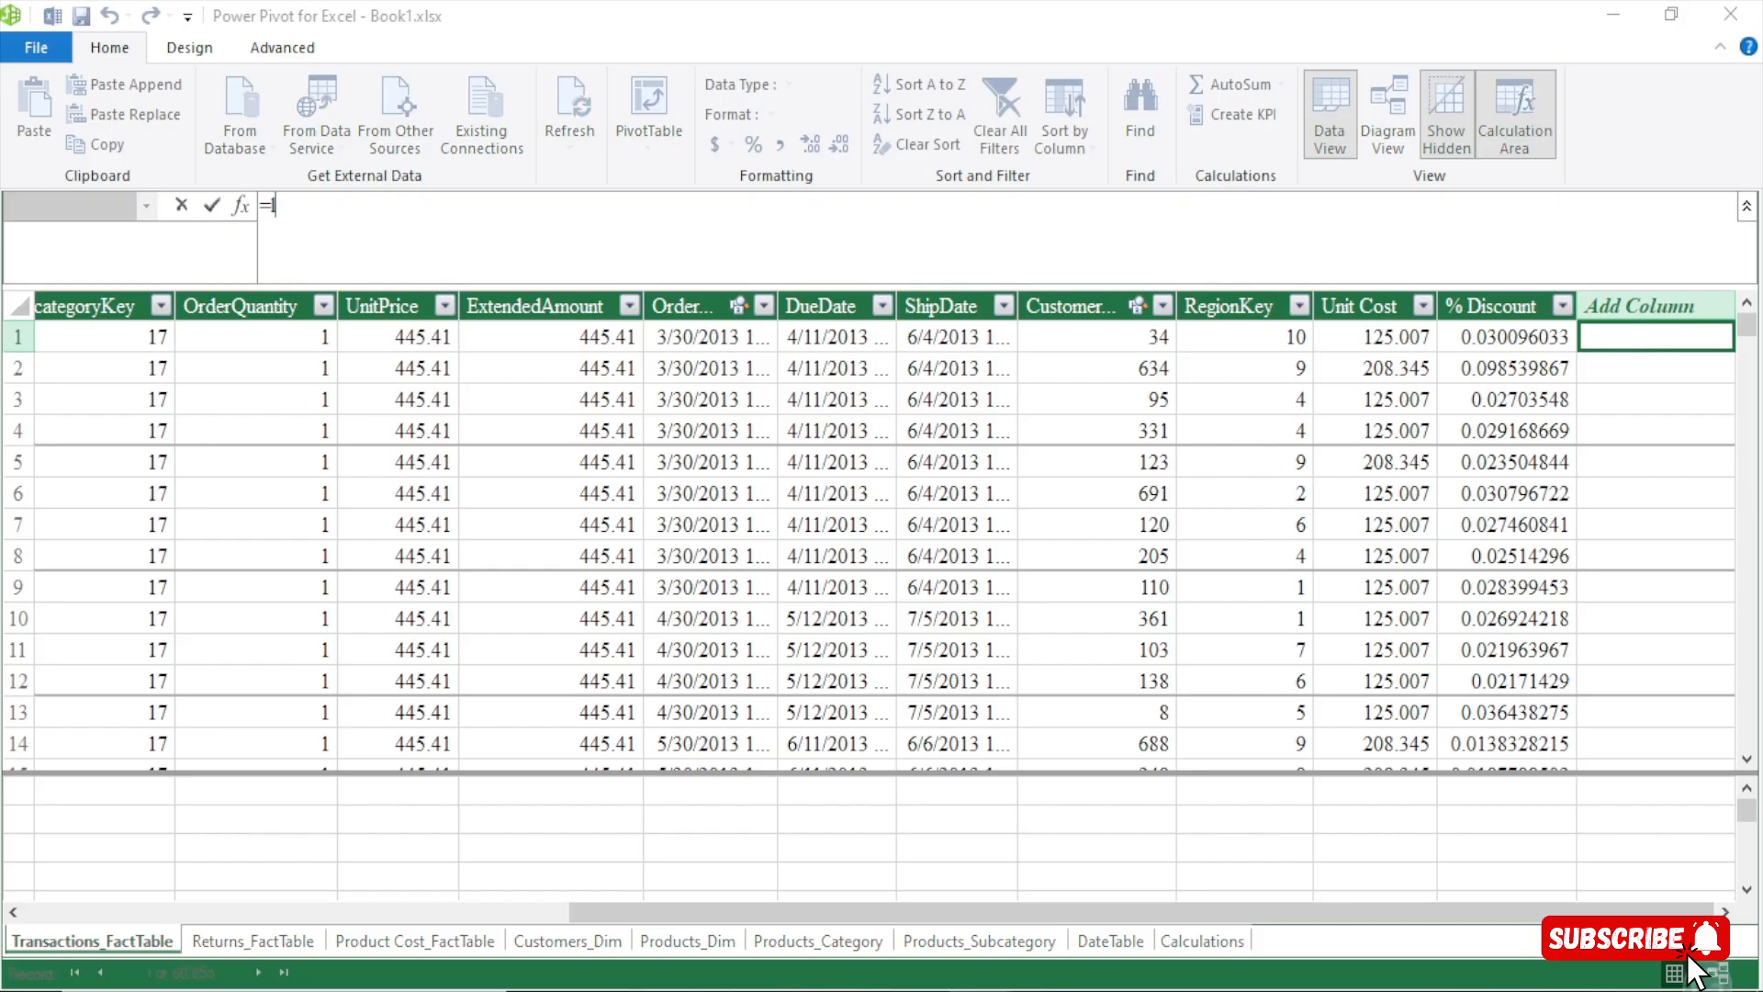
type("loo")
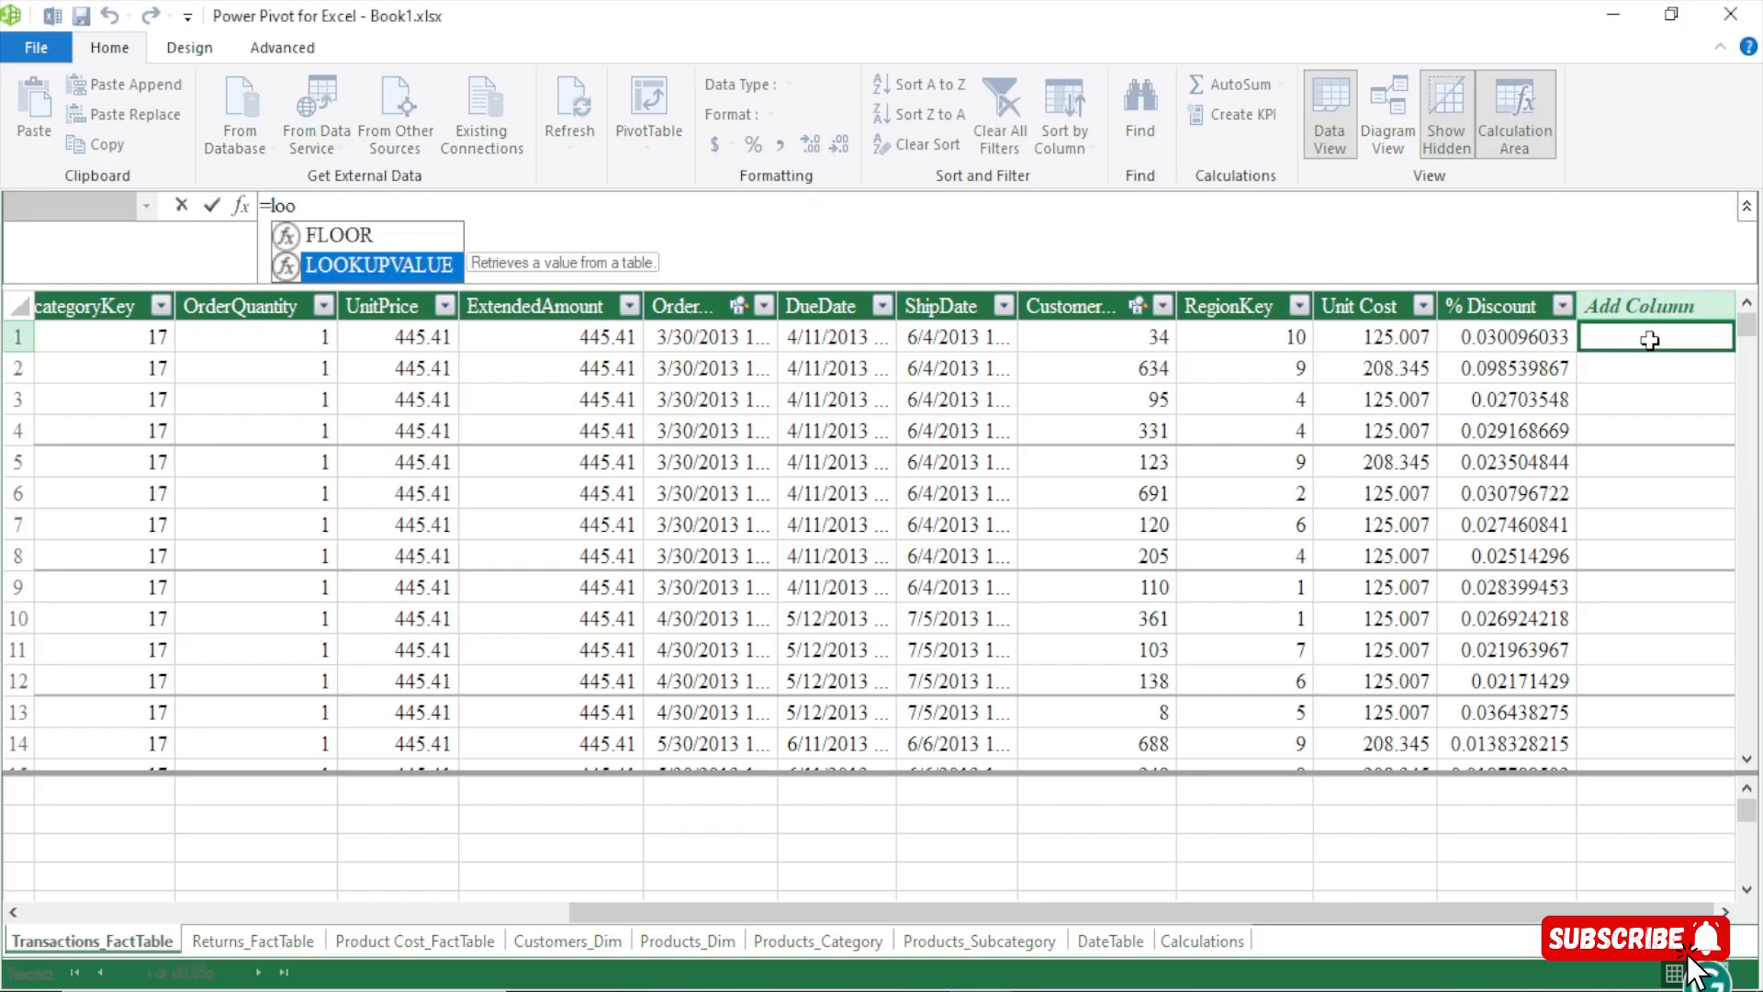
key("Tab")
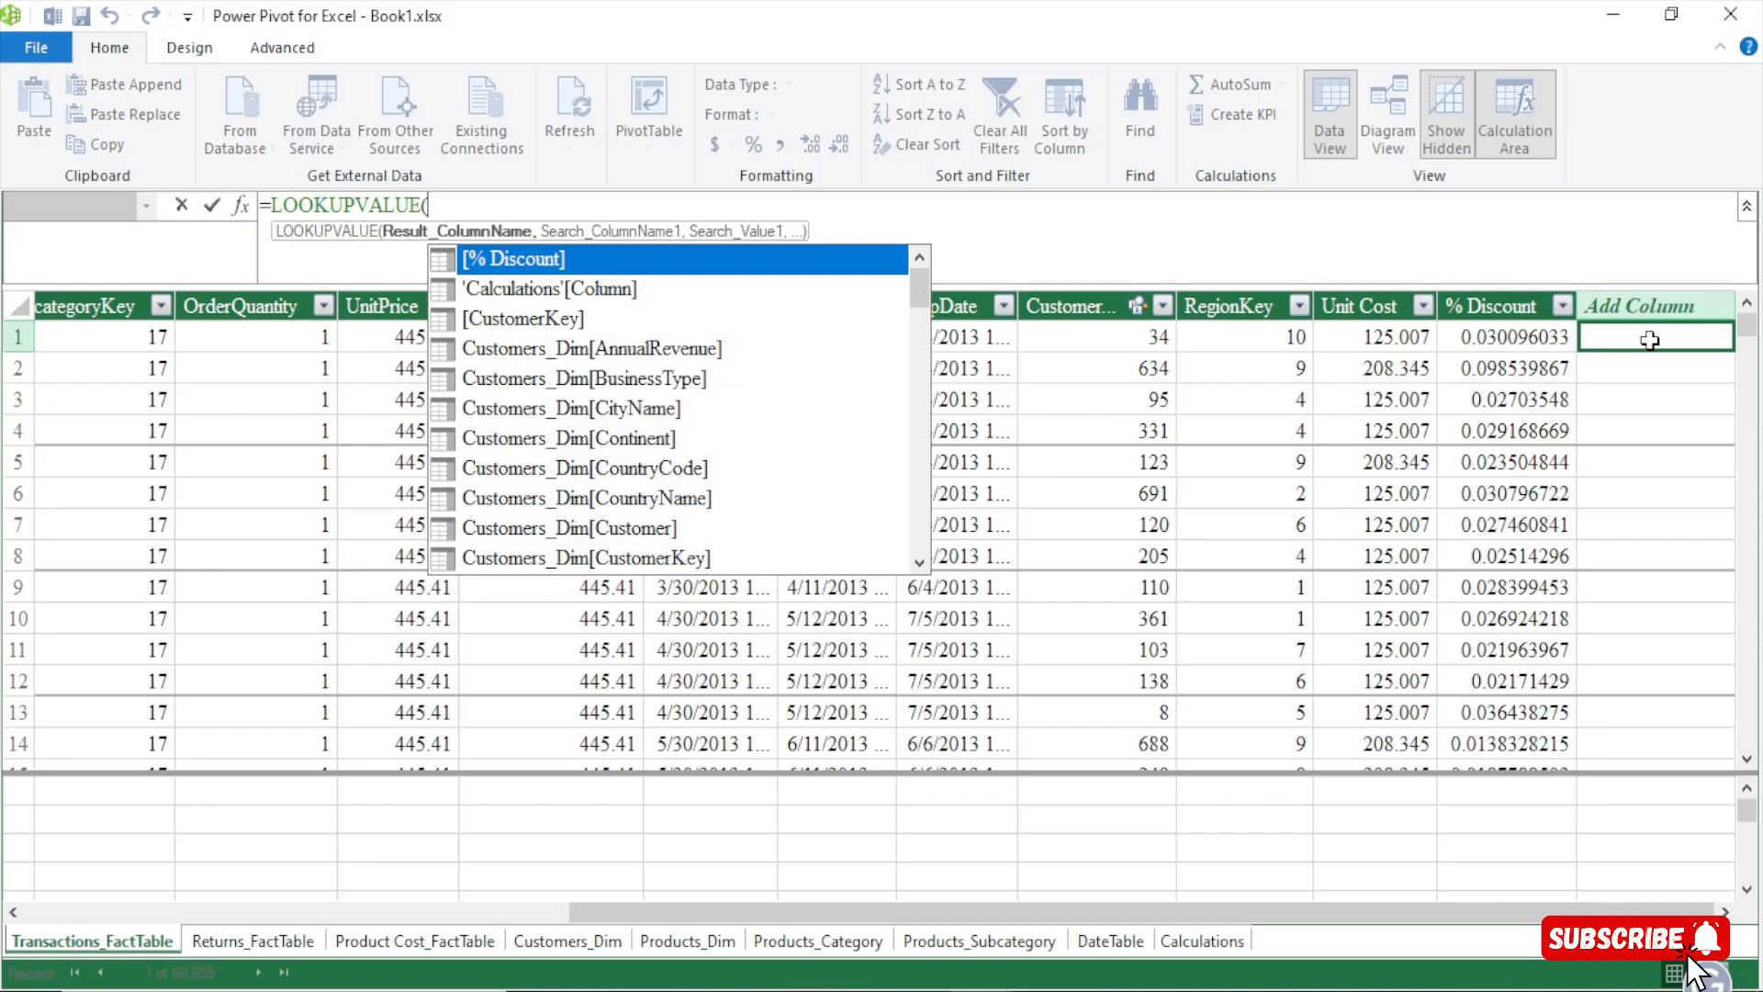
key("shift+Return")
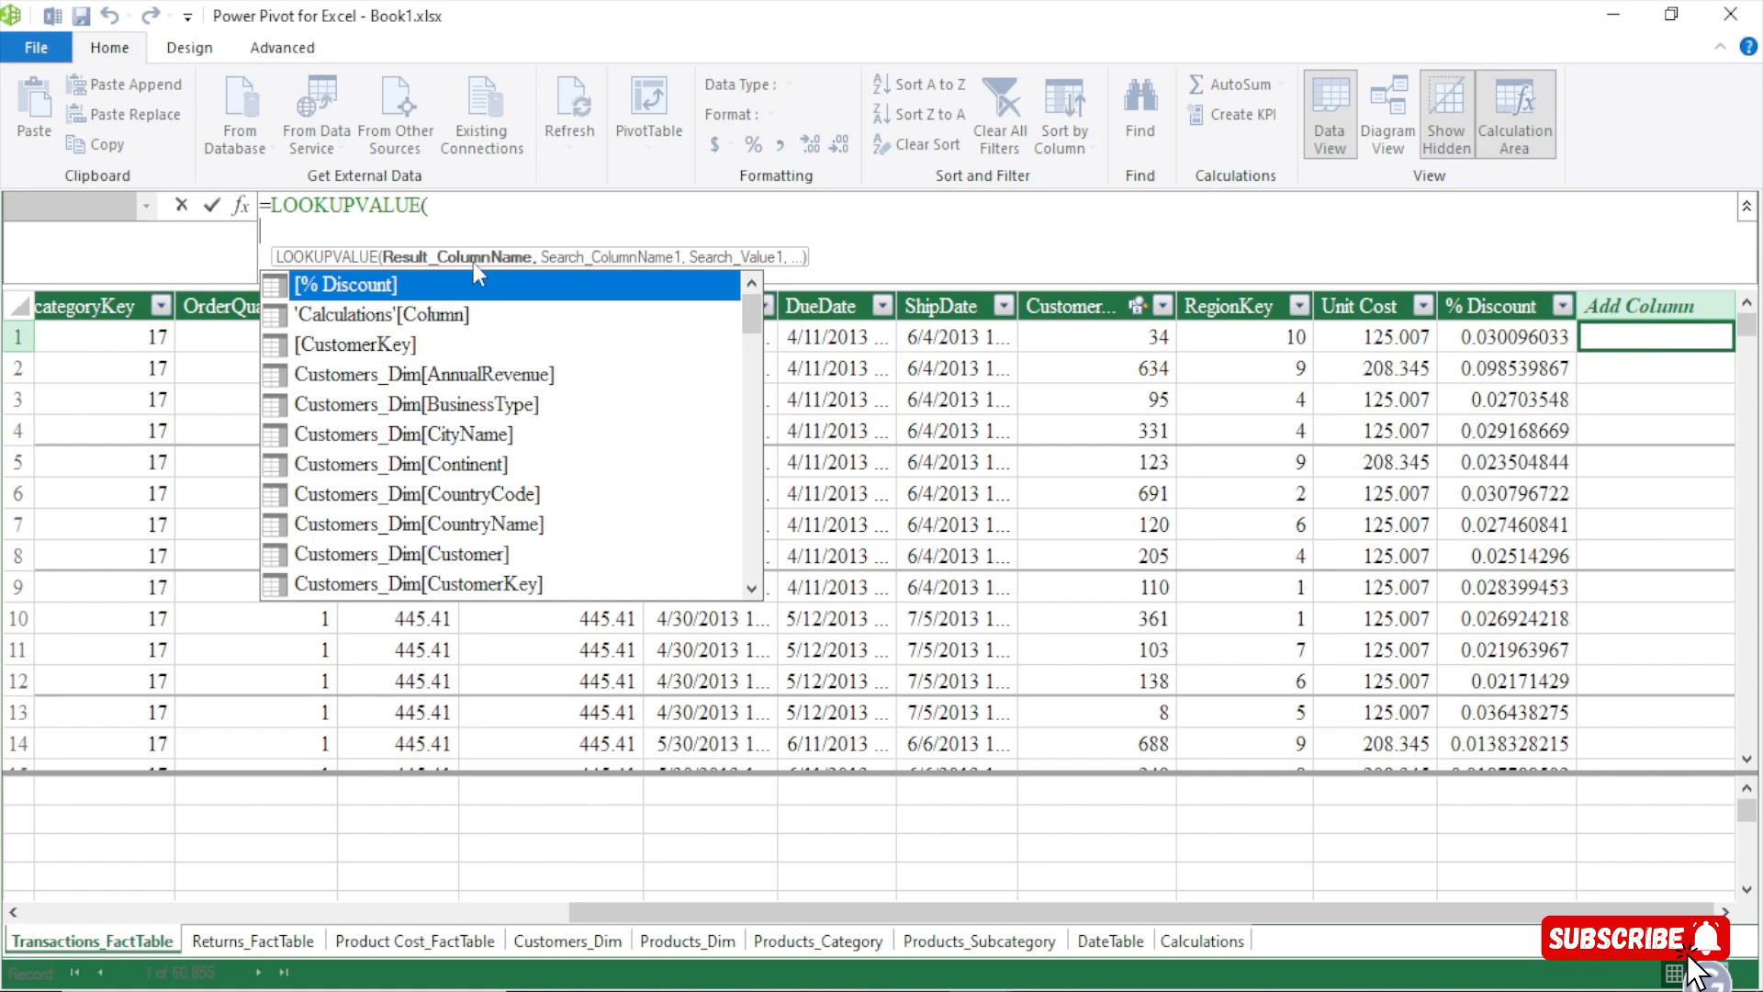
left_click(395, 230)
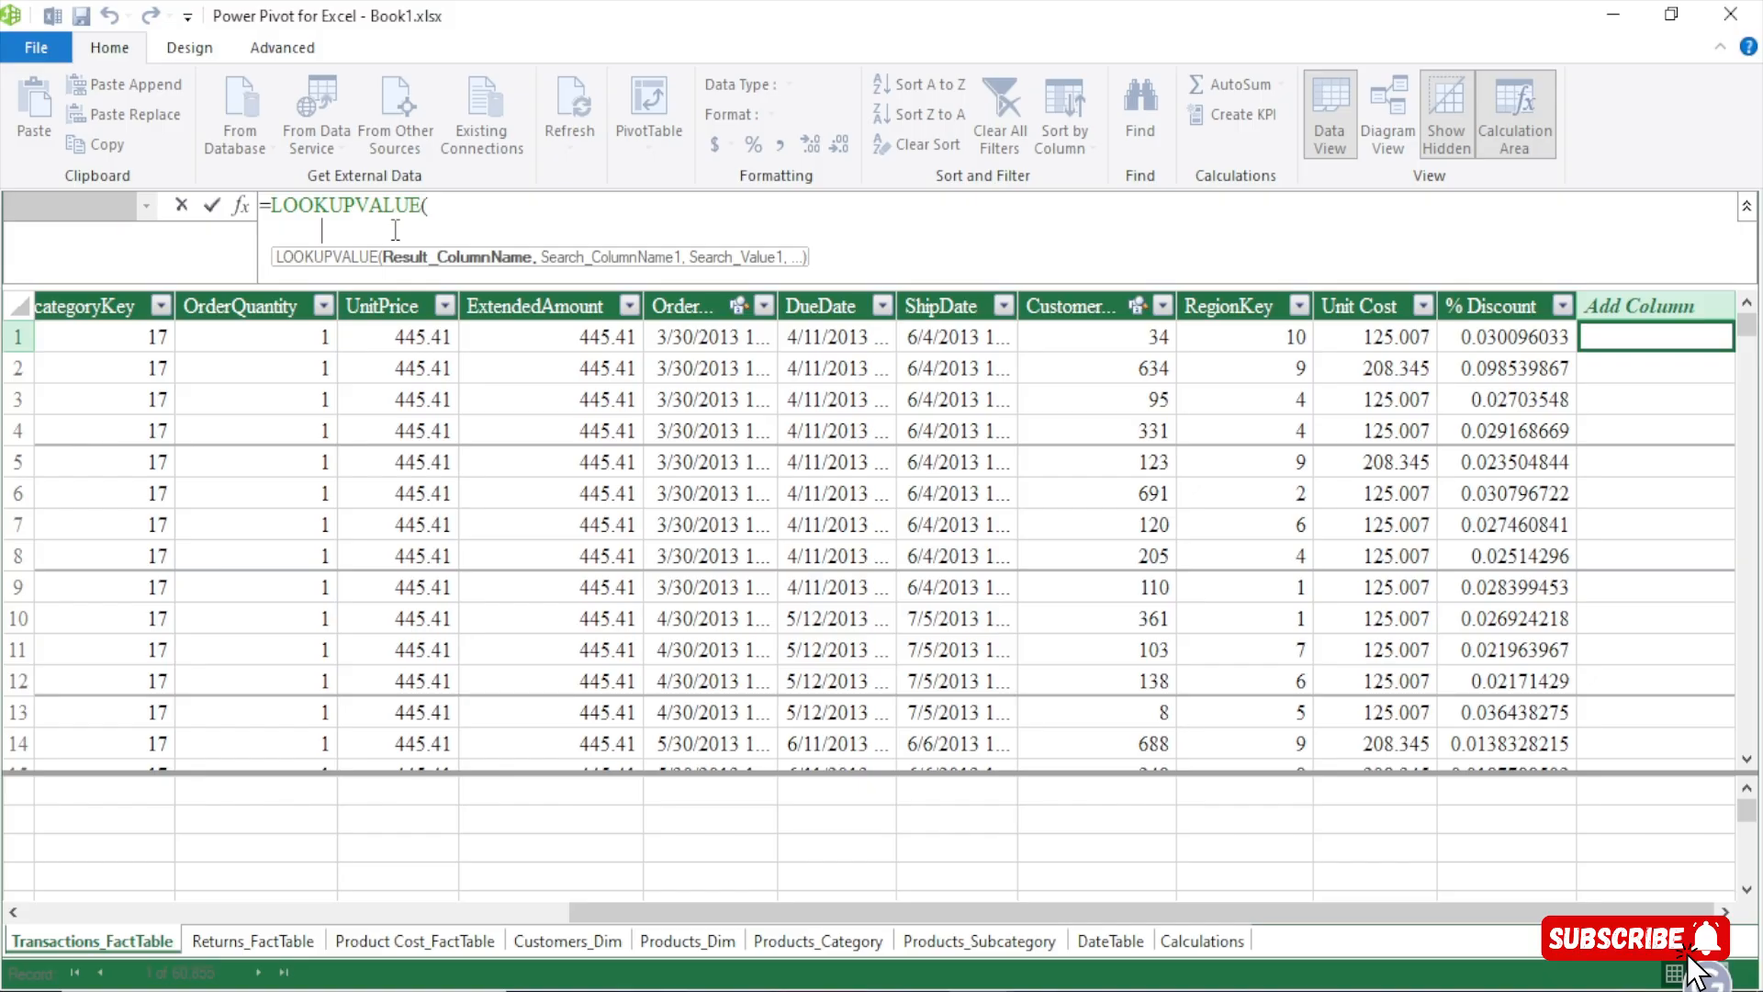
Enter 'Product Cost_FactTable'[UnitCost] as the result column of the LOOKUPVALUE formula, followed by a comma
type("unit")
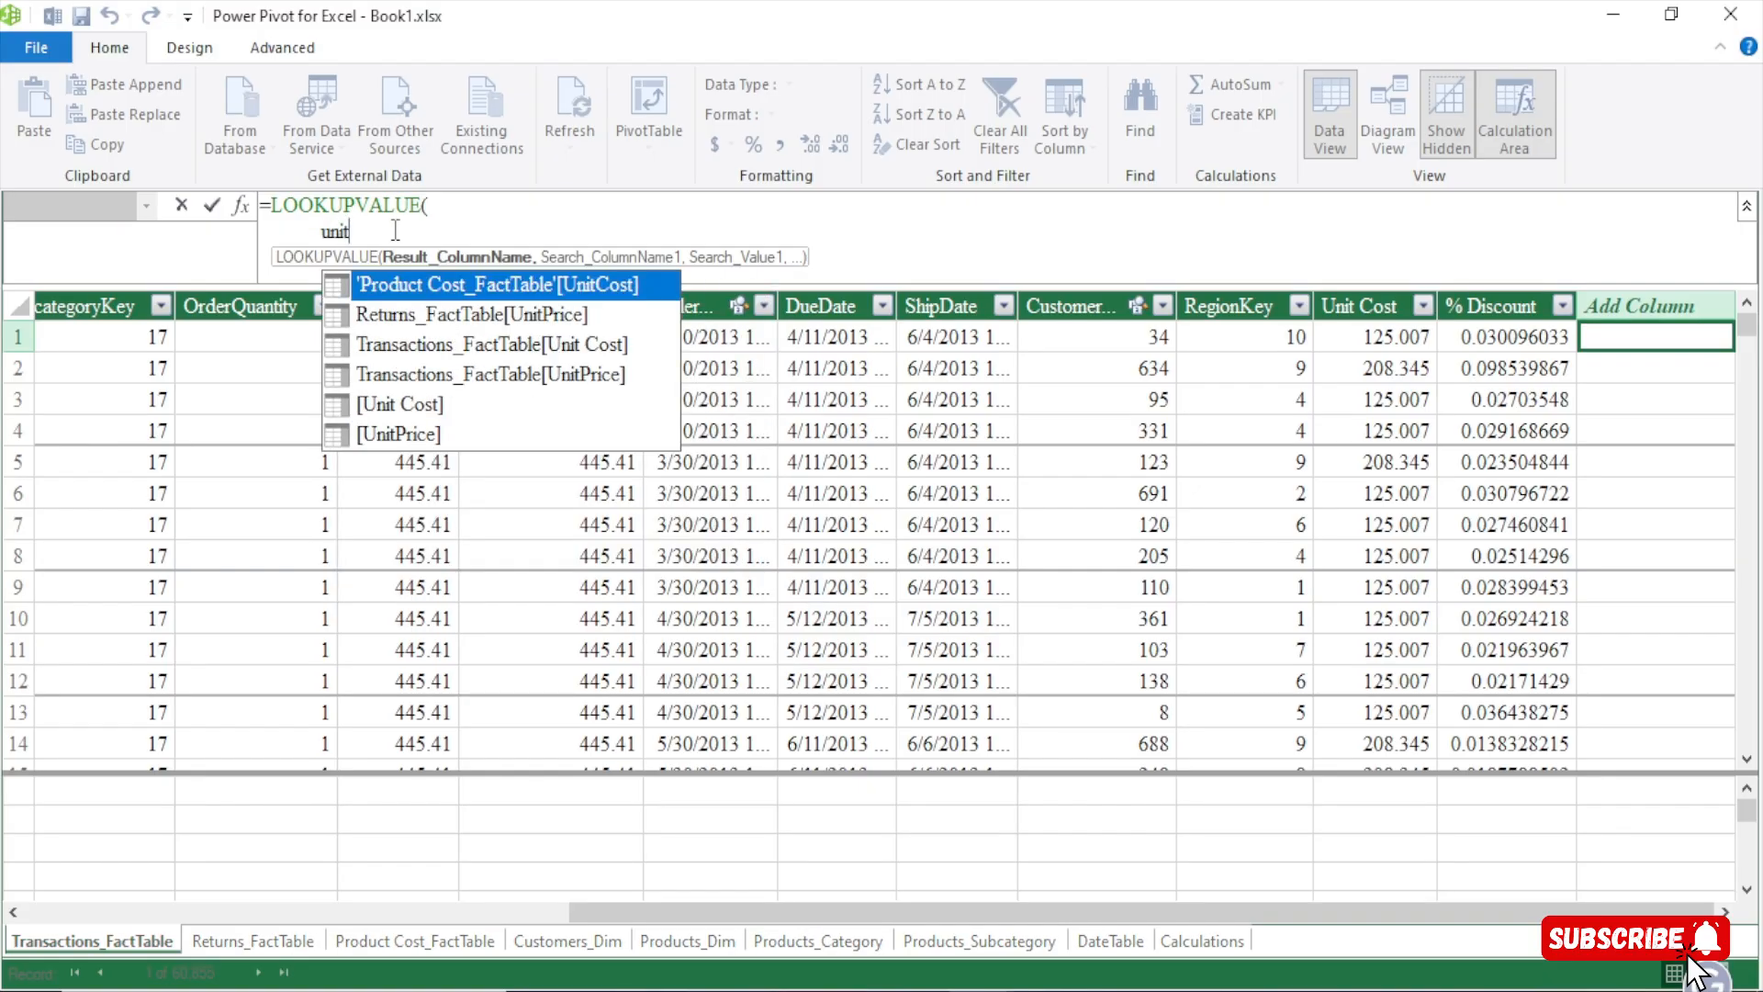
key("Down")
key("Down")
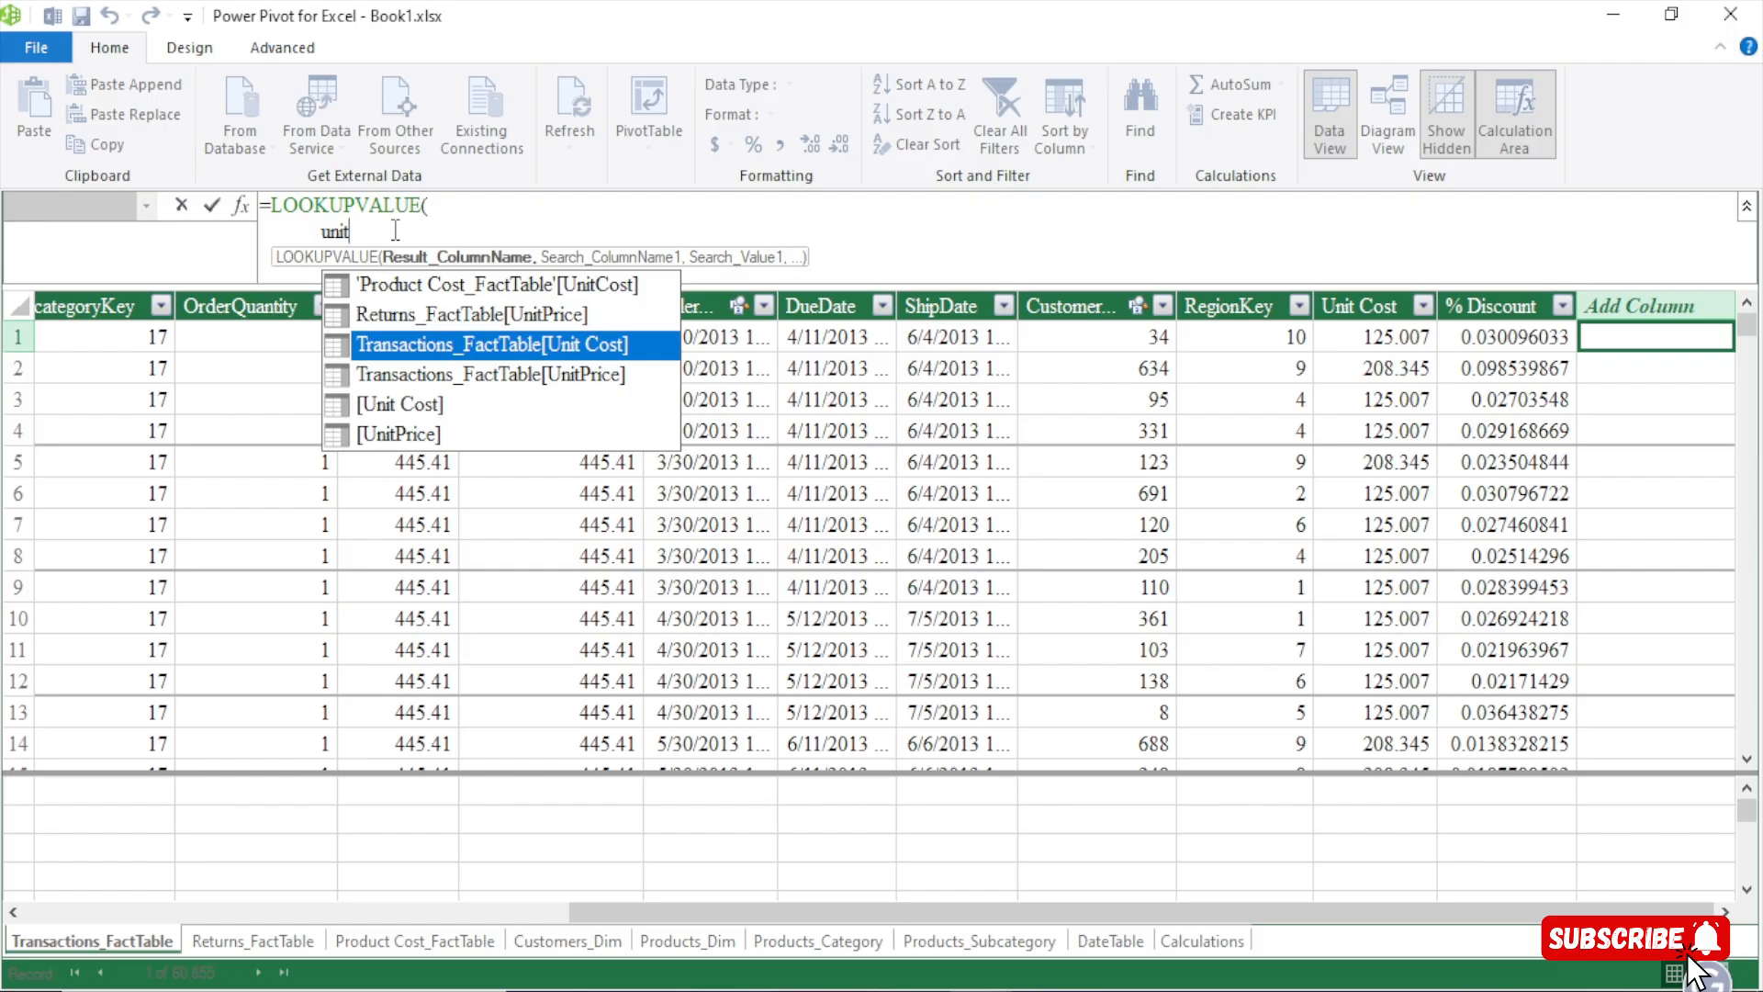
key("Up")
key("Up")
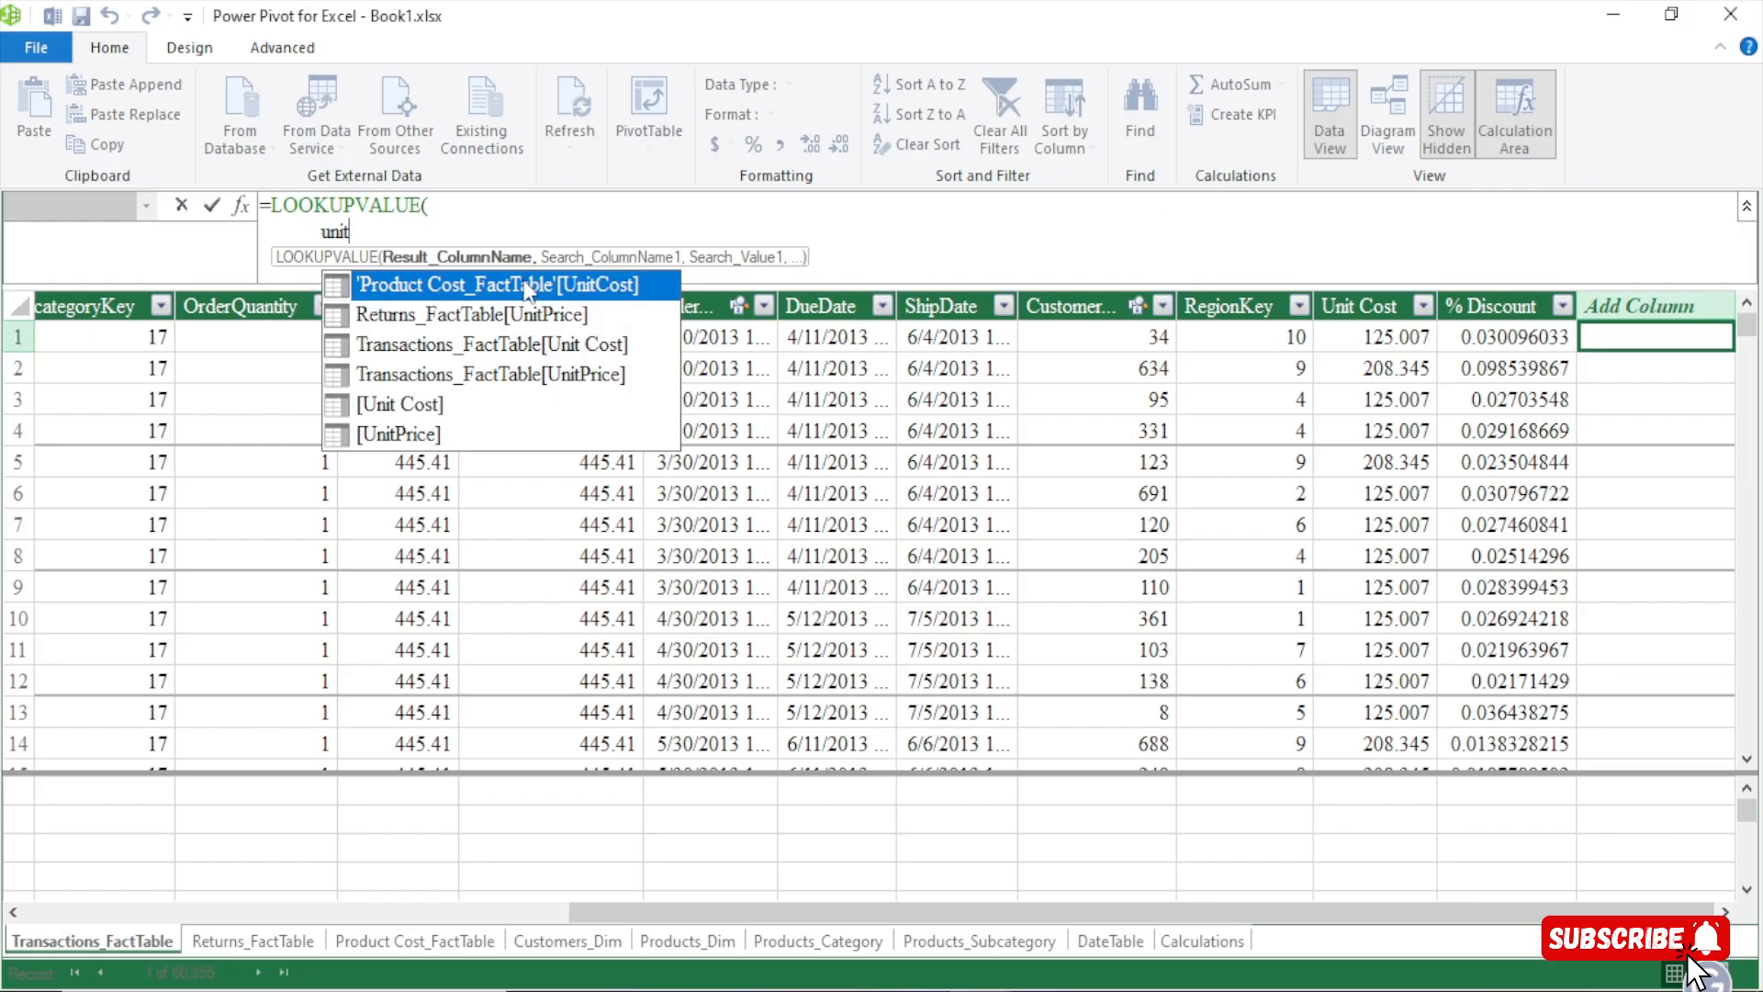
double_click(555, 287)
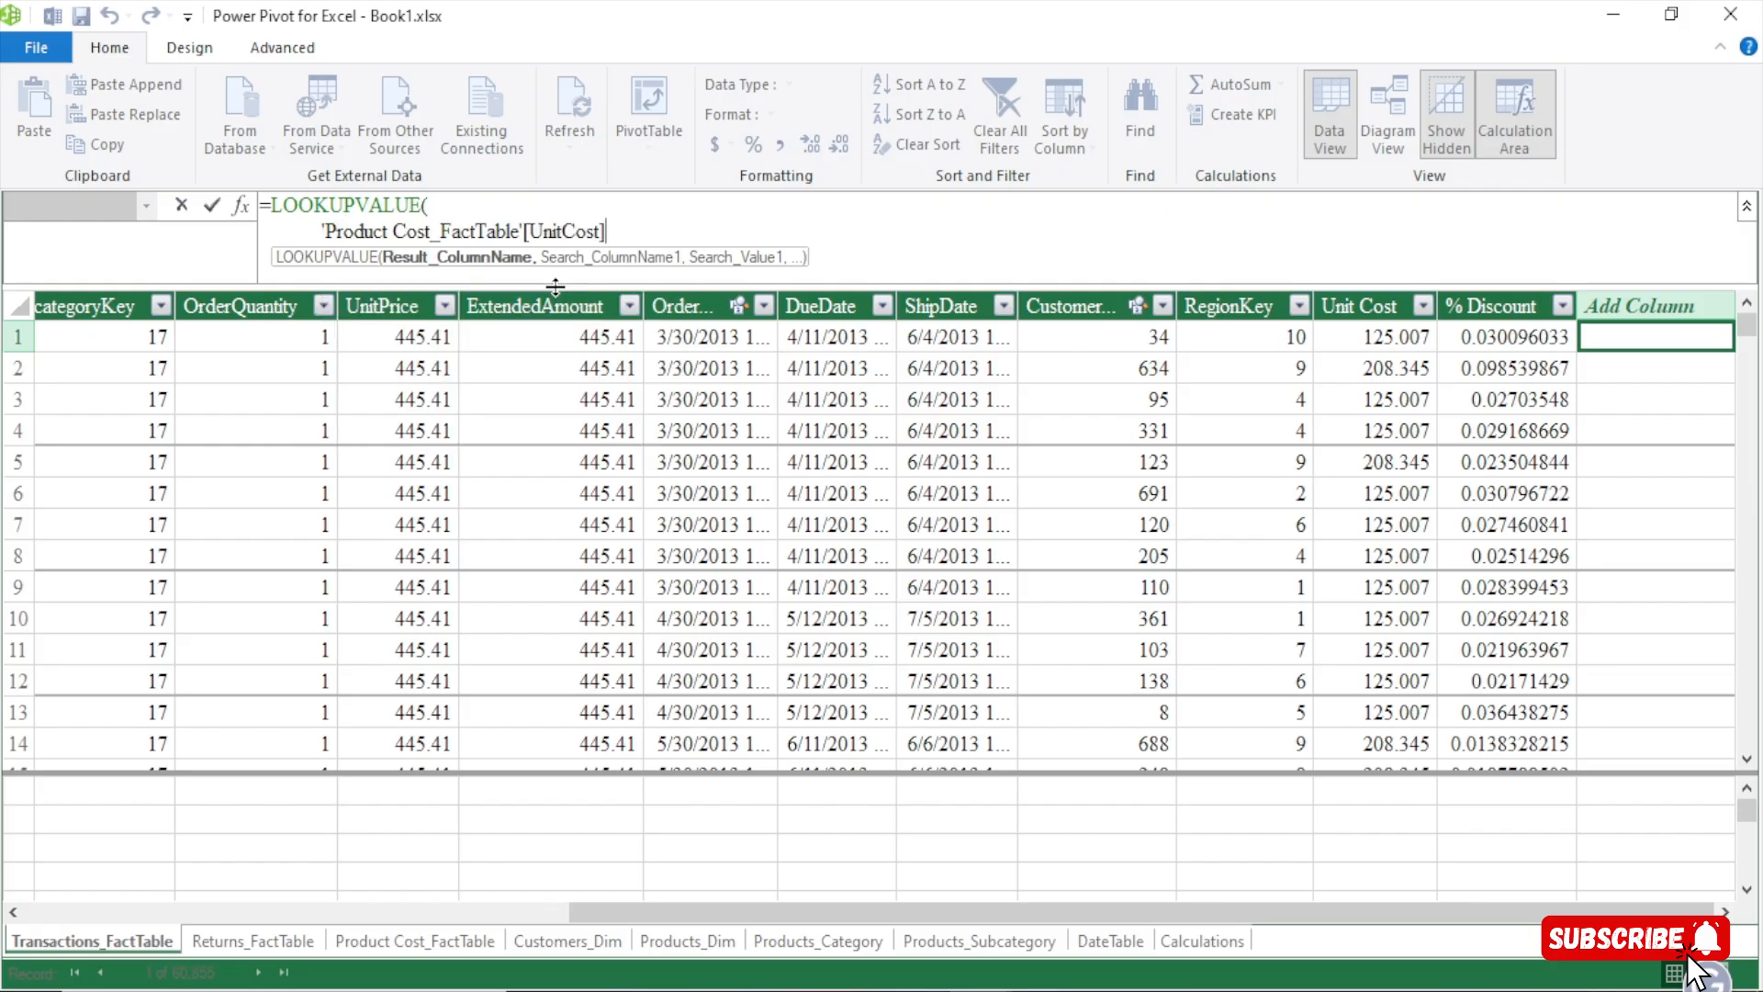
type(",")
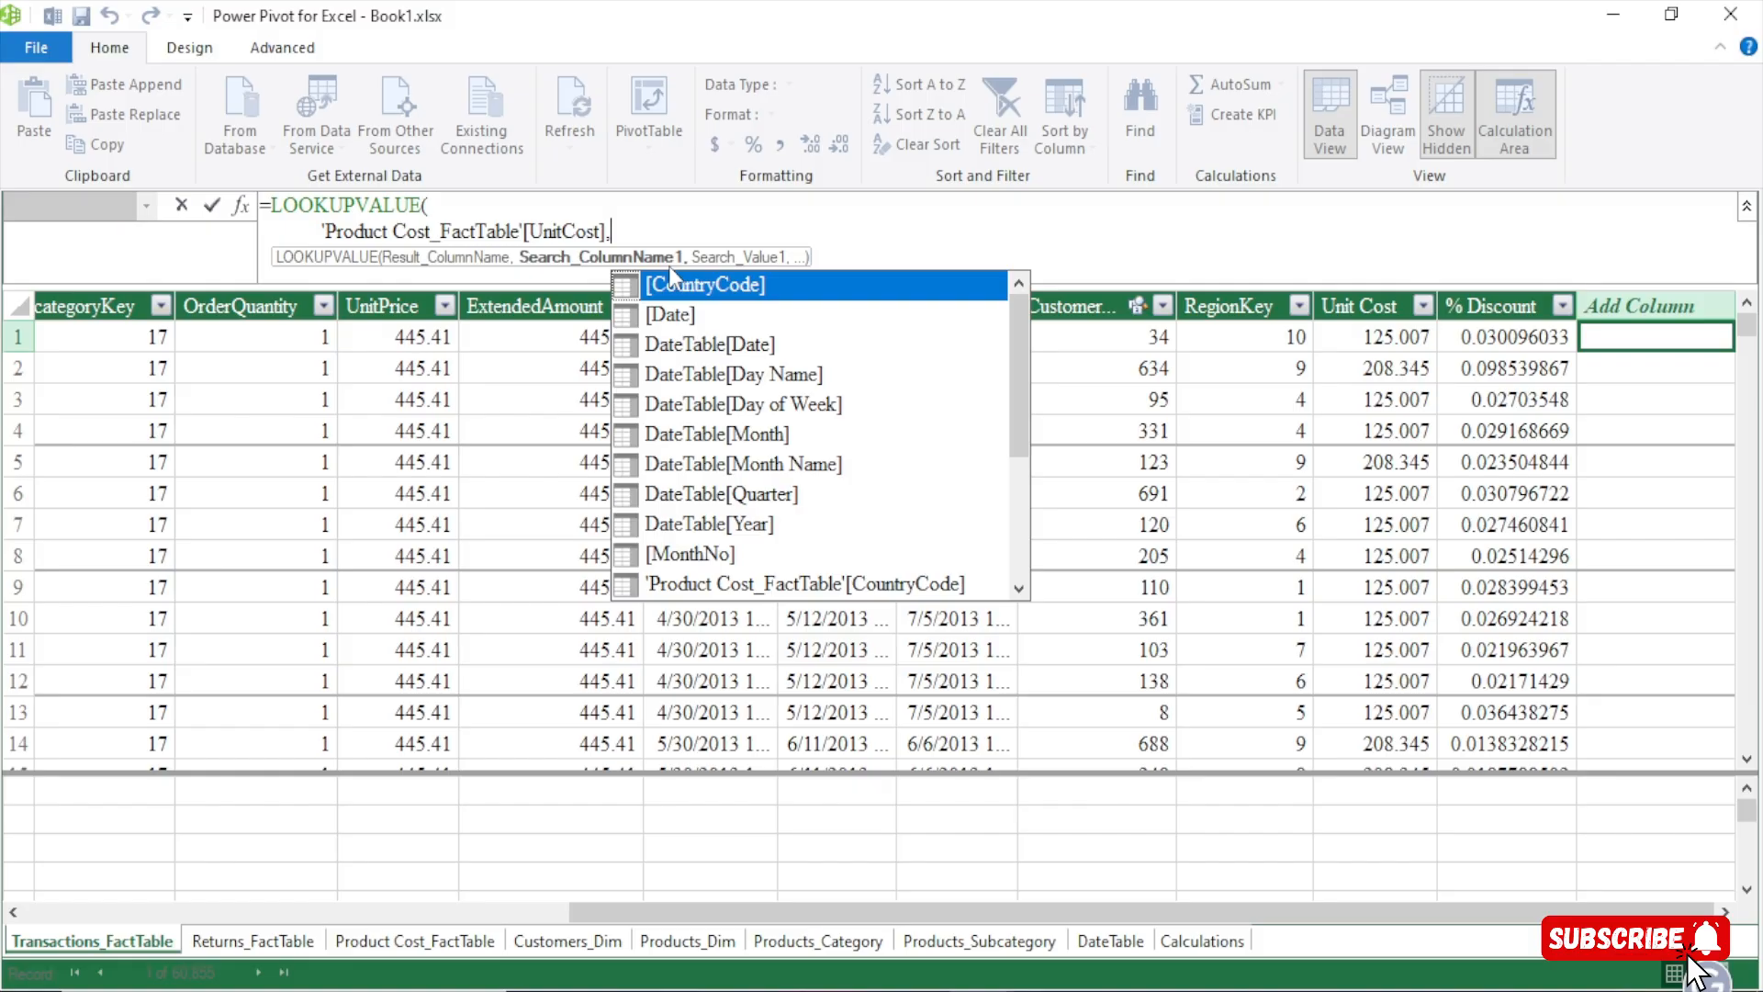
Add 'Product Cost_FactTable'[CountryCode] as the first search column, followed by a comma and a new line
type("count")
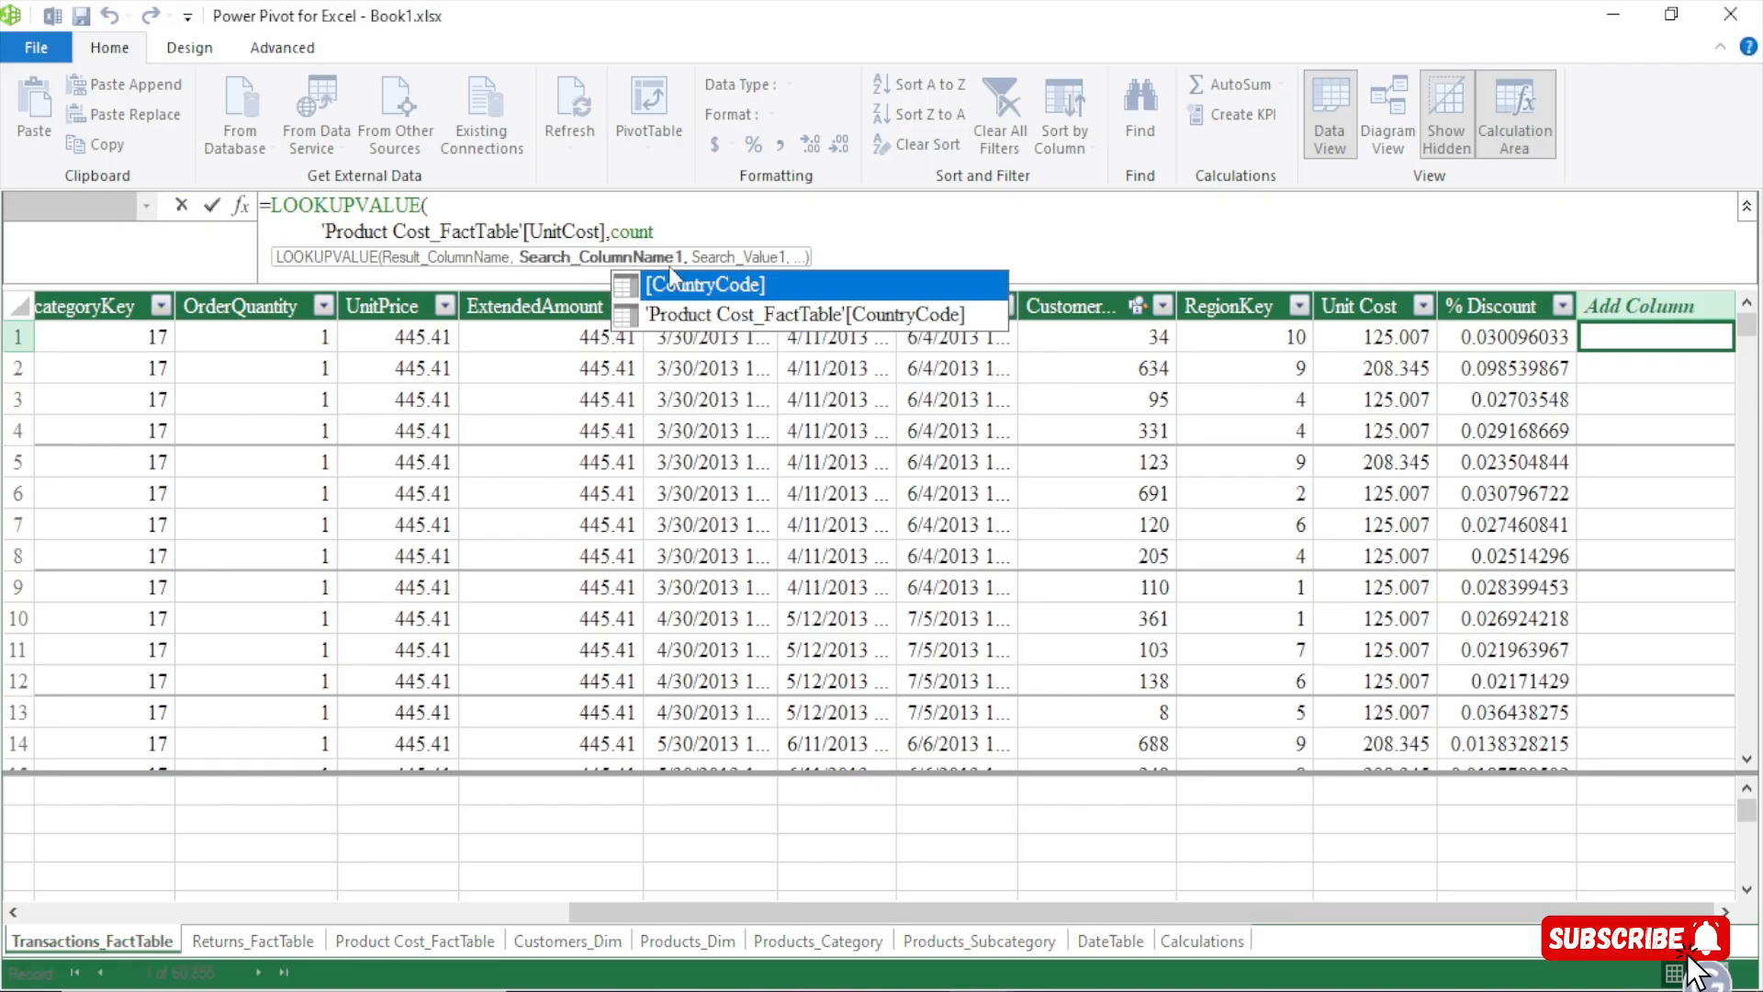
key("Down")
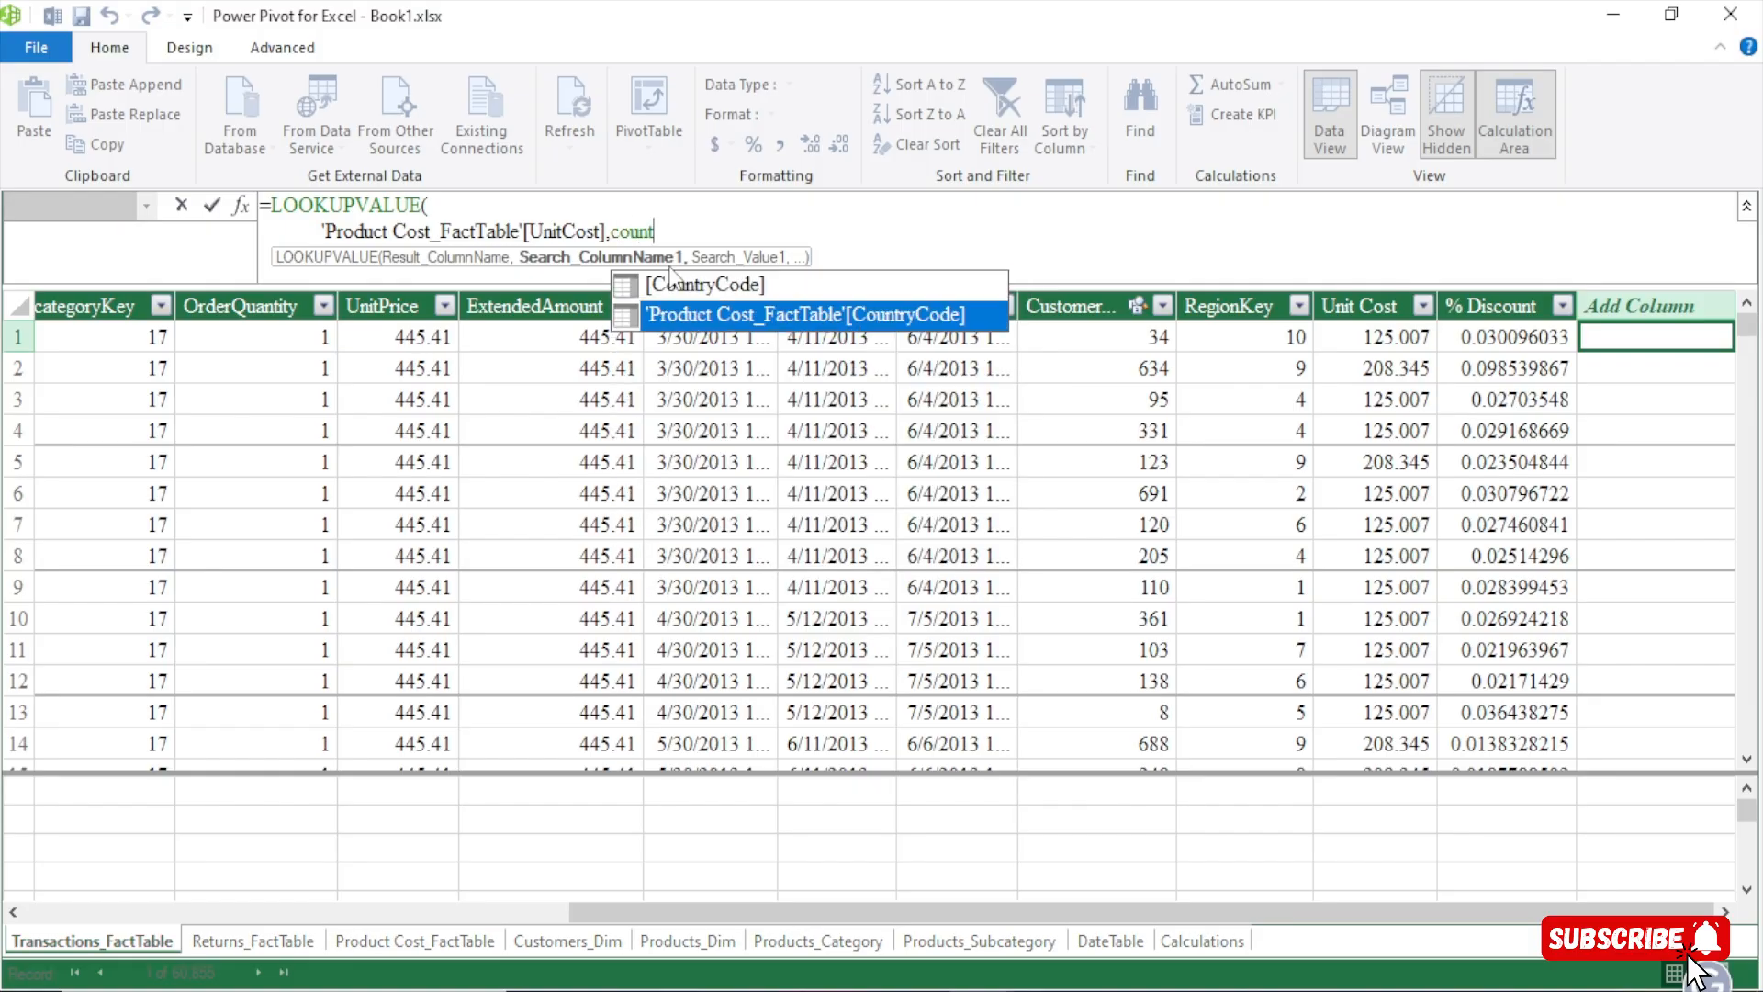
key("Tab")
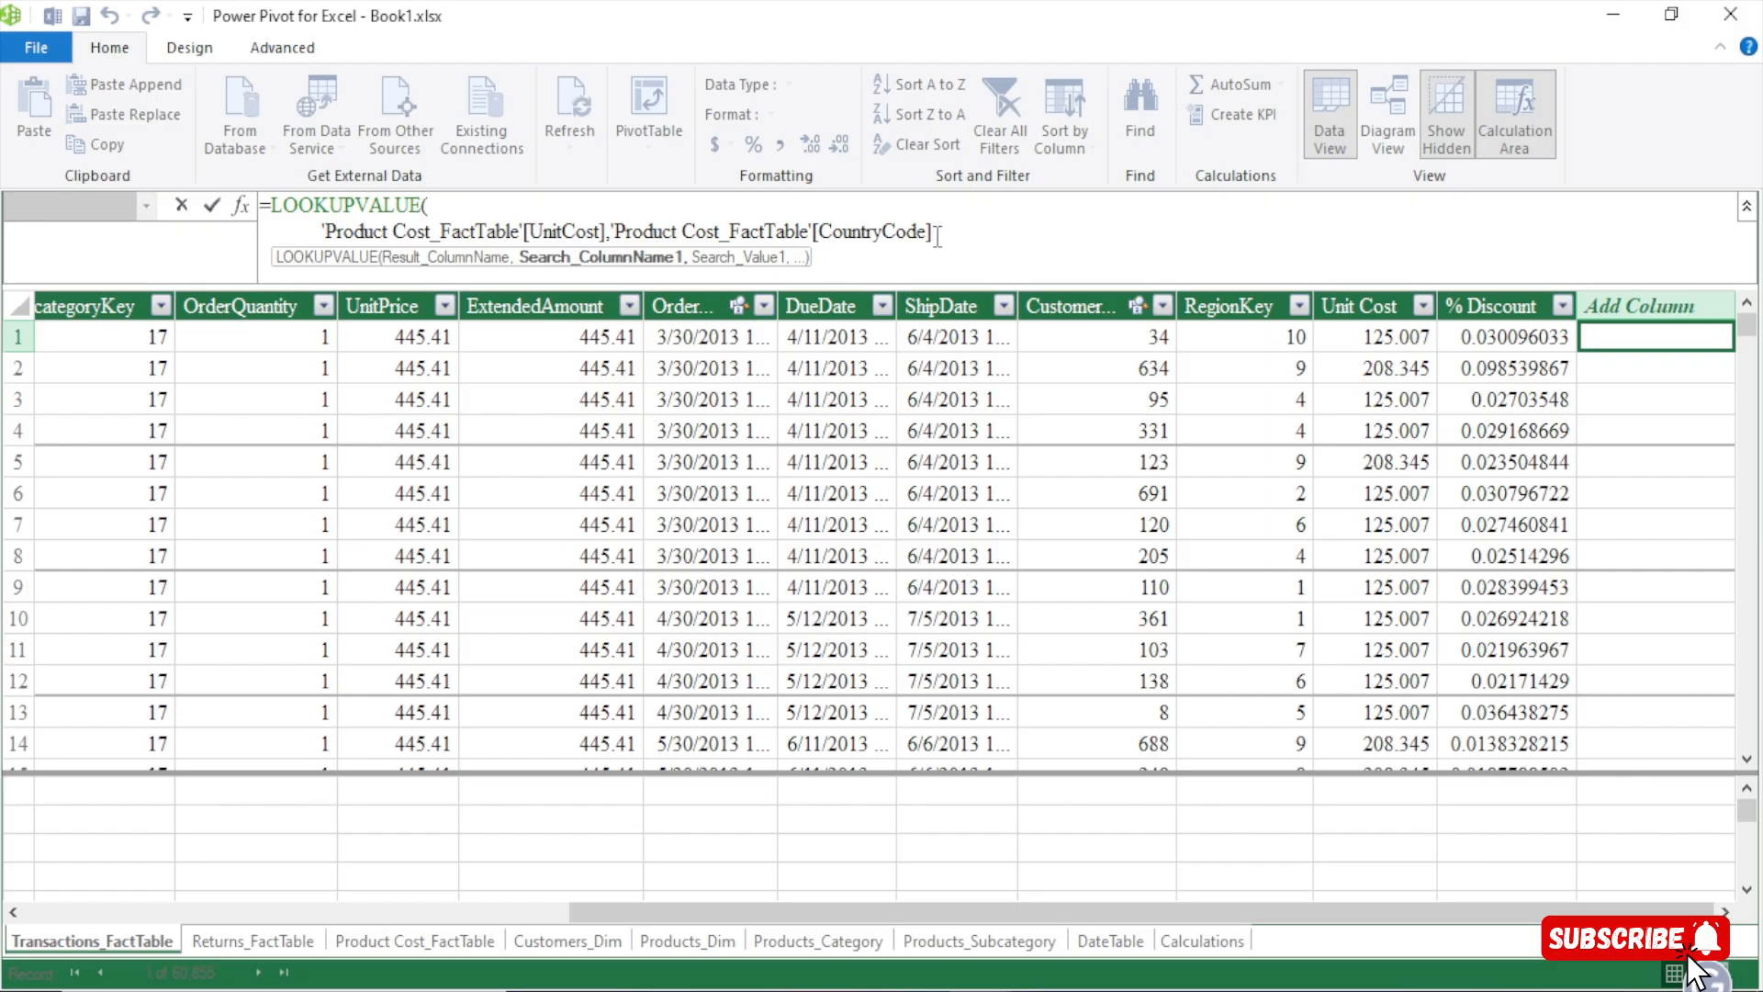
type(",")
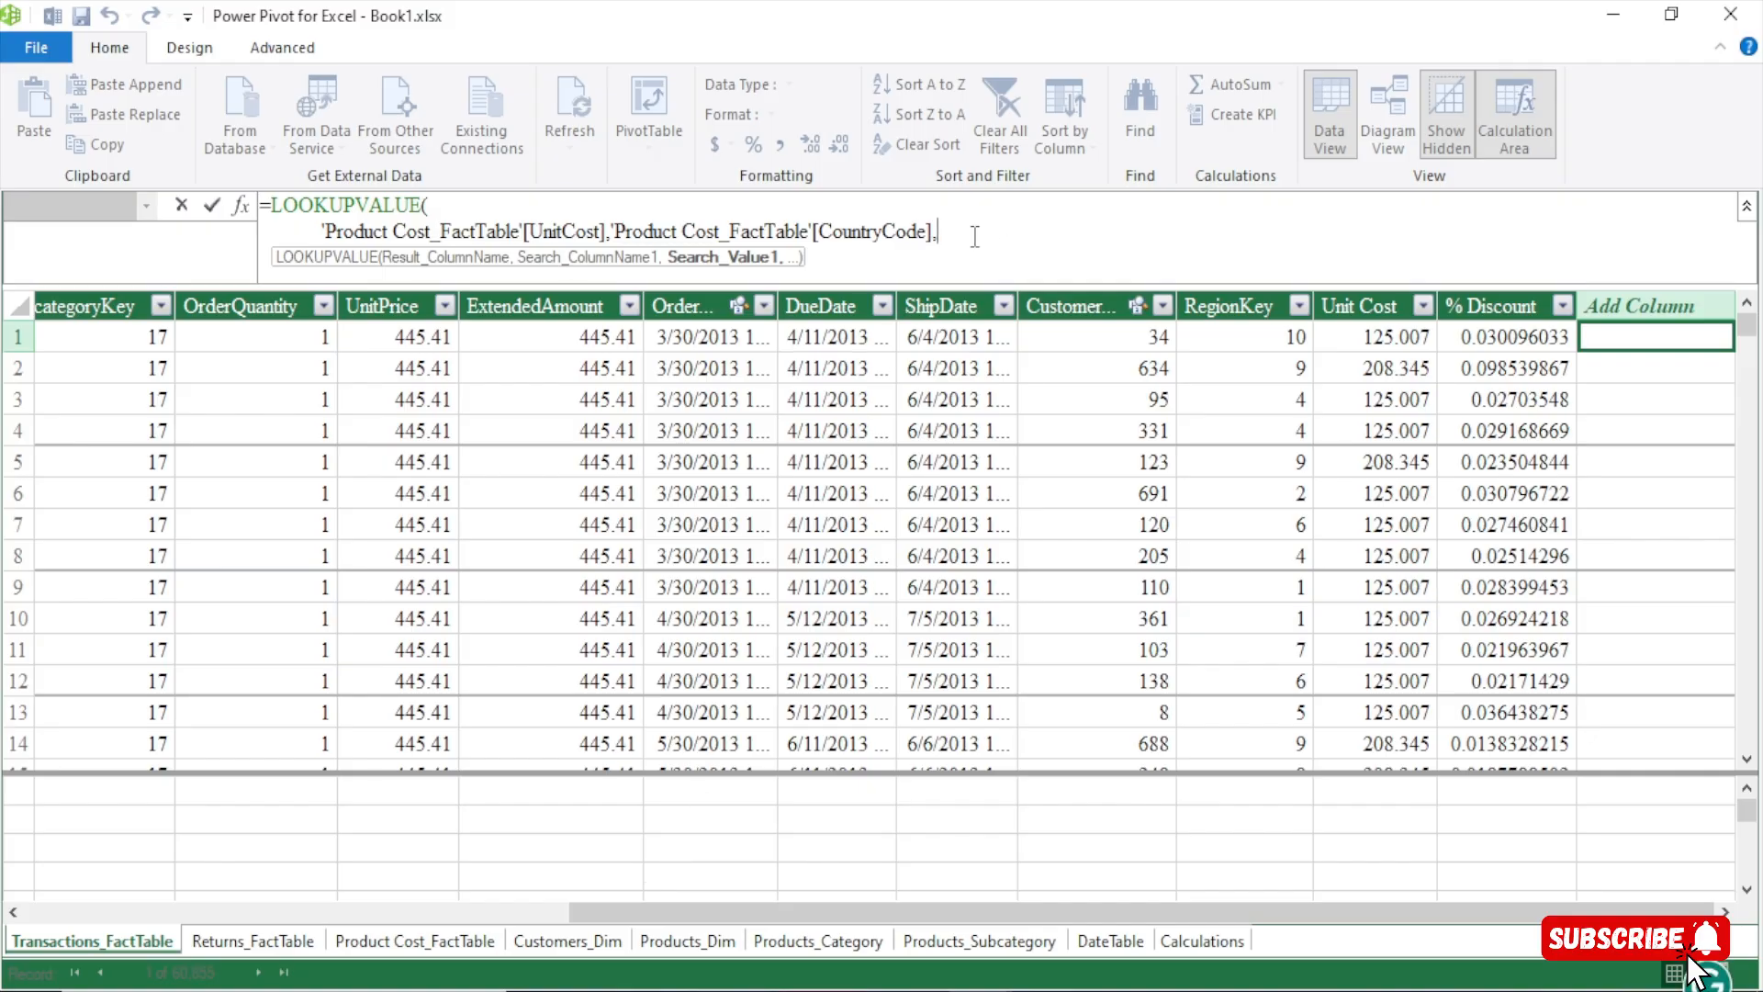
key("alt+Return")
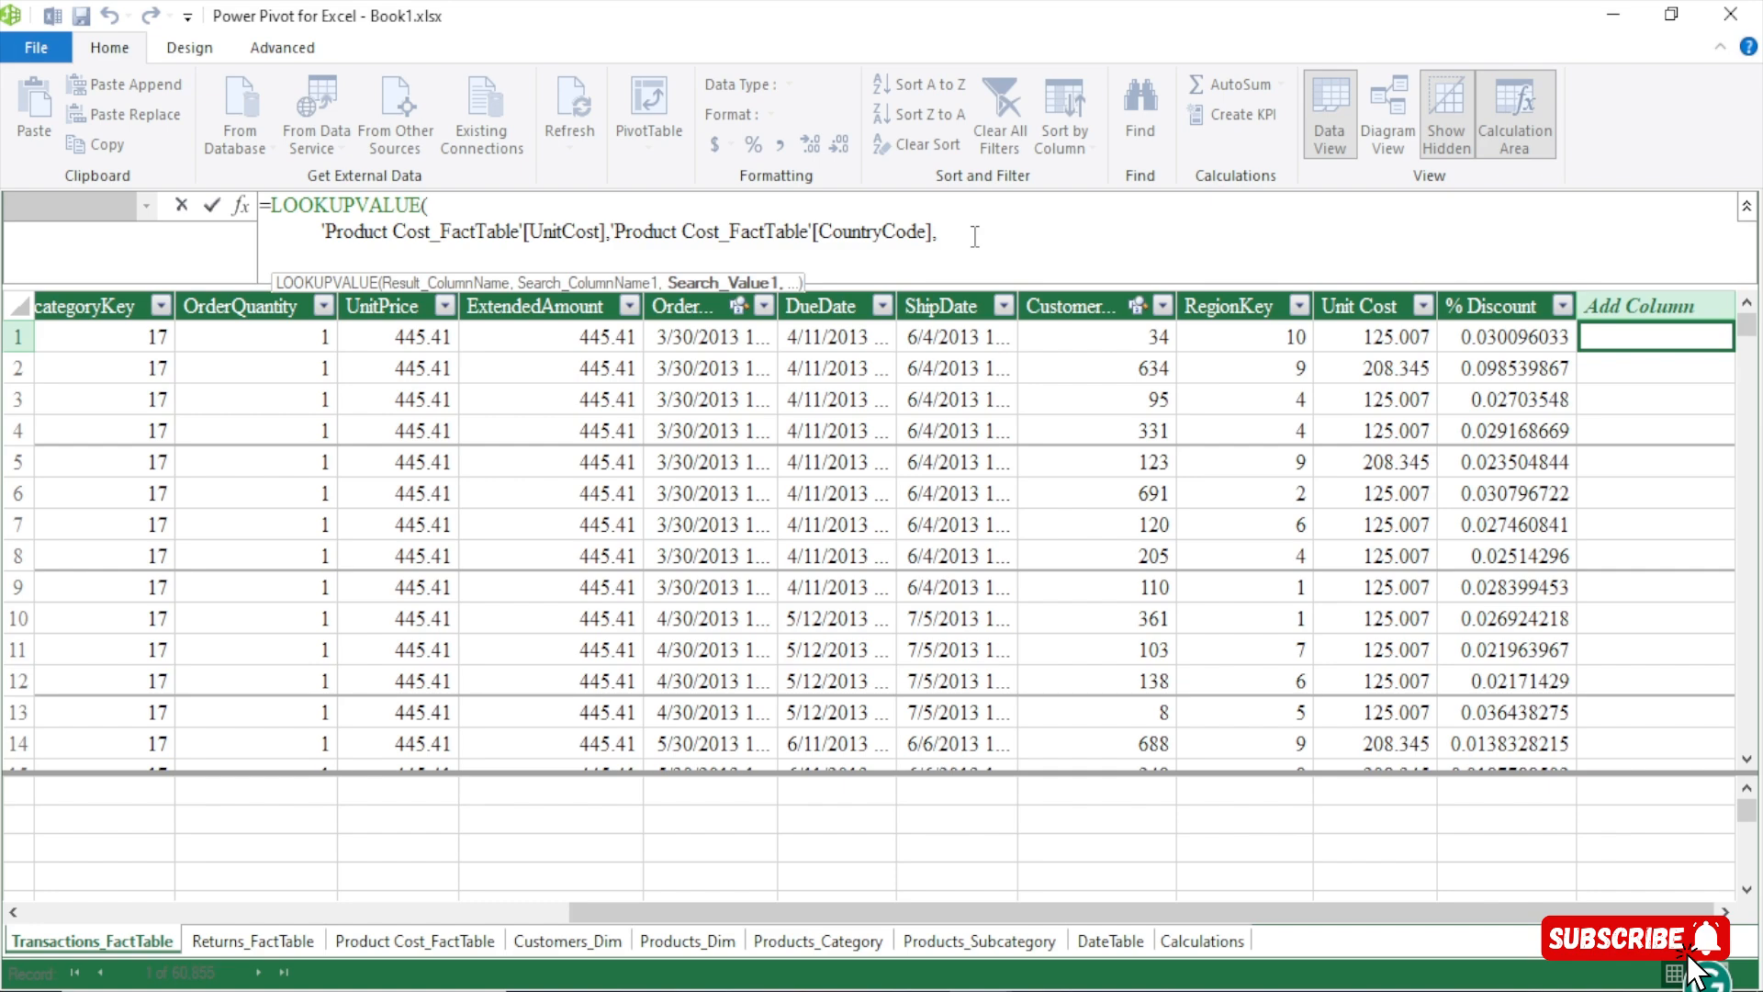
Begin a RELATED function as the search value for the CountryCode search column
type("rela")
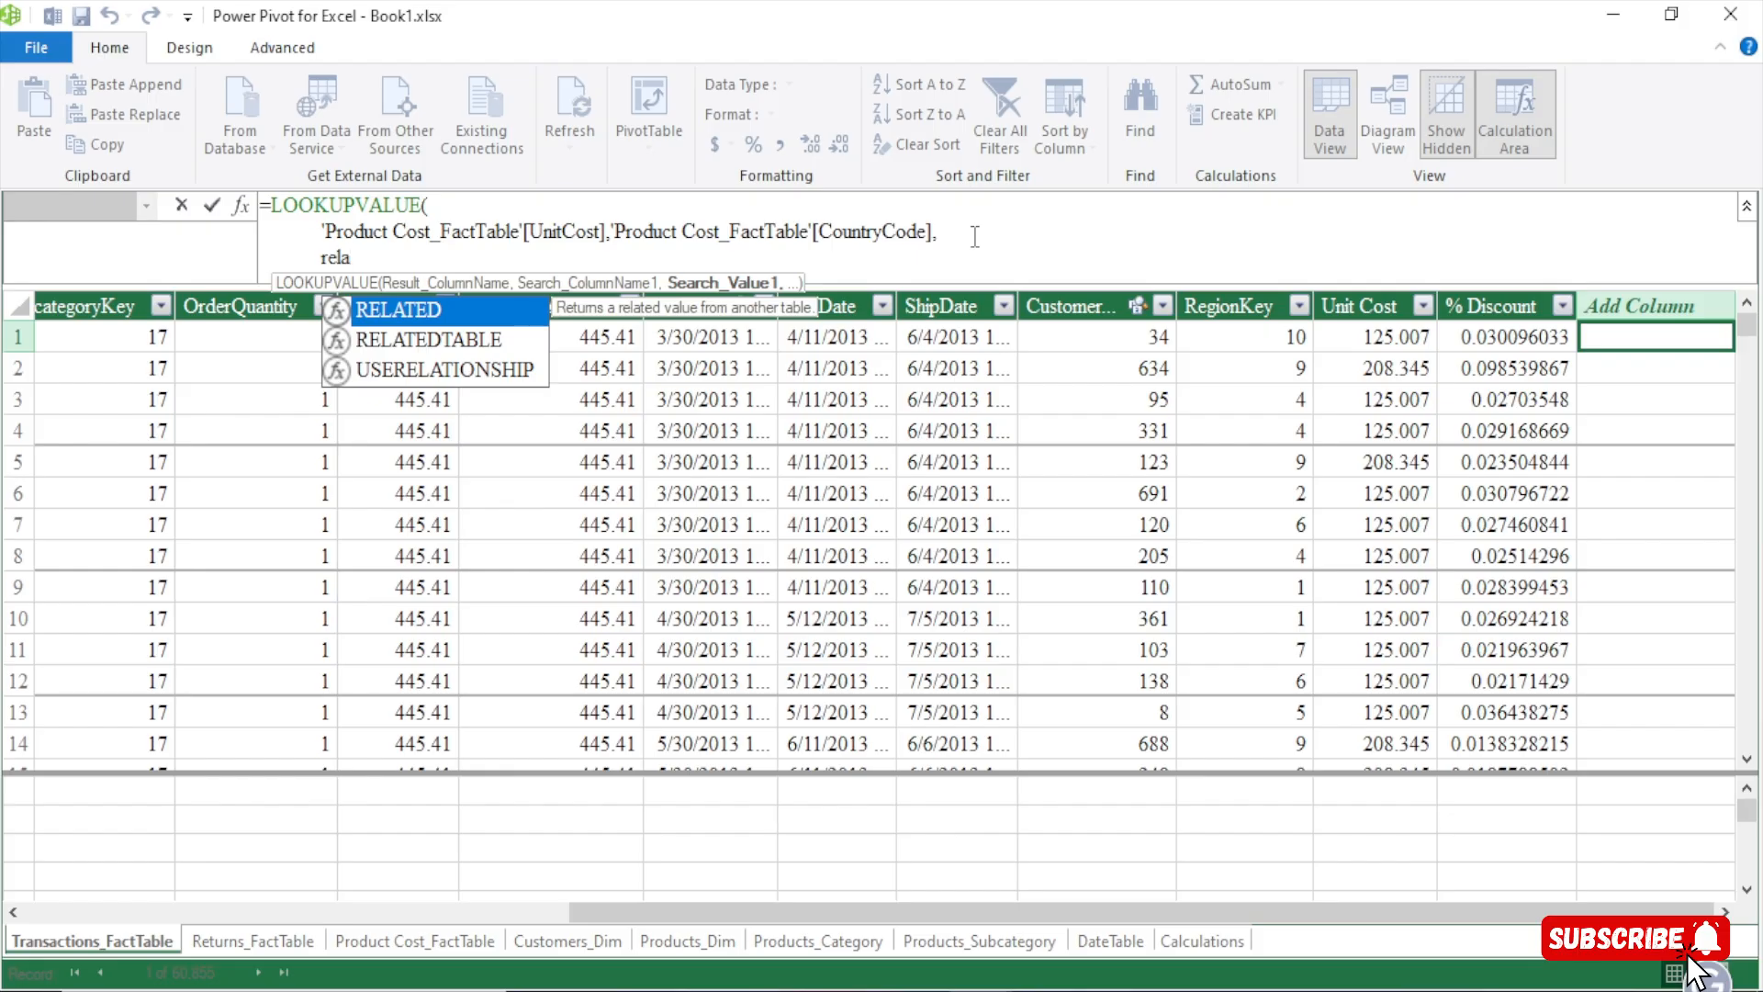
key("Tab")
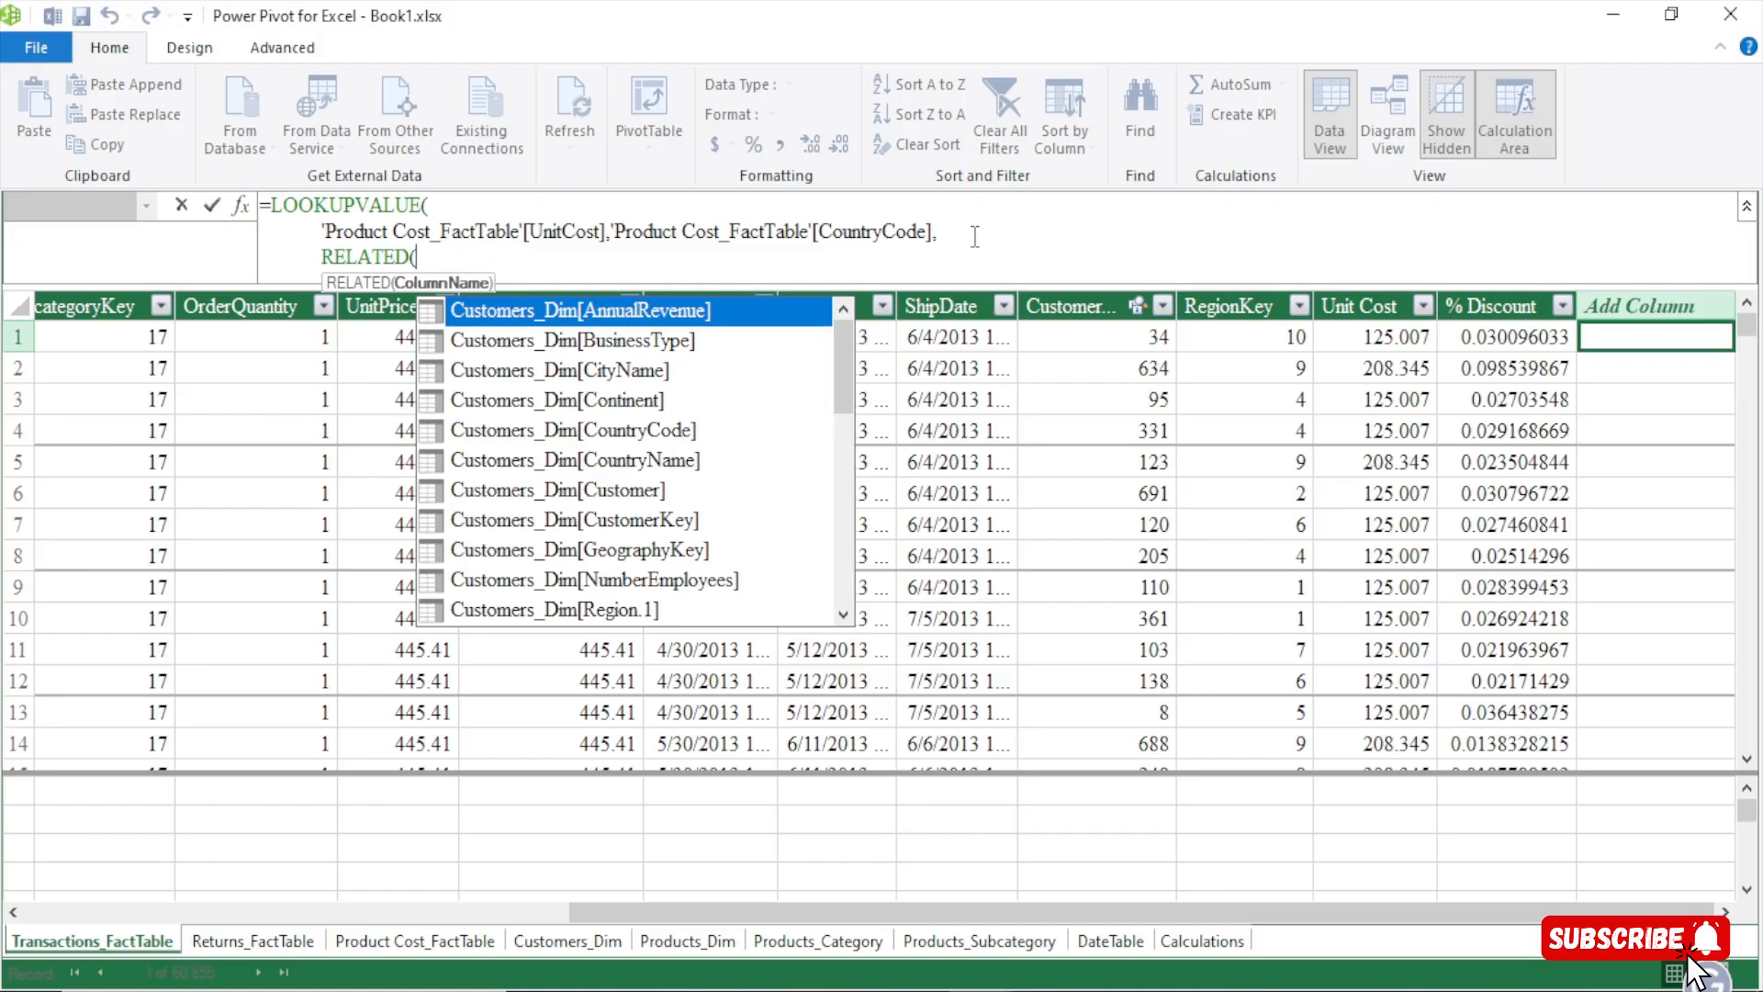
left_click_drag(812, 230, 926, 232)
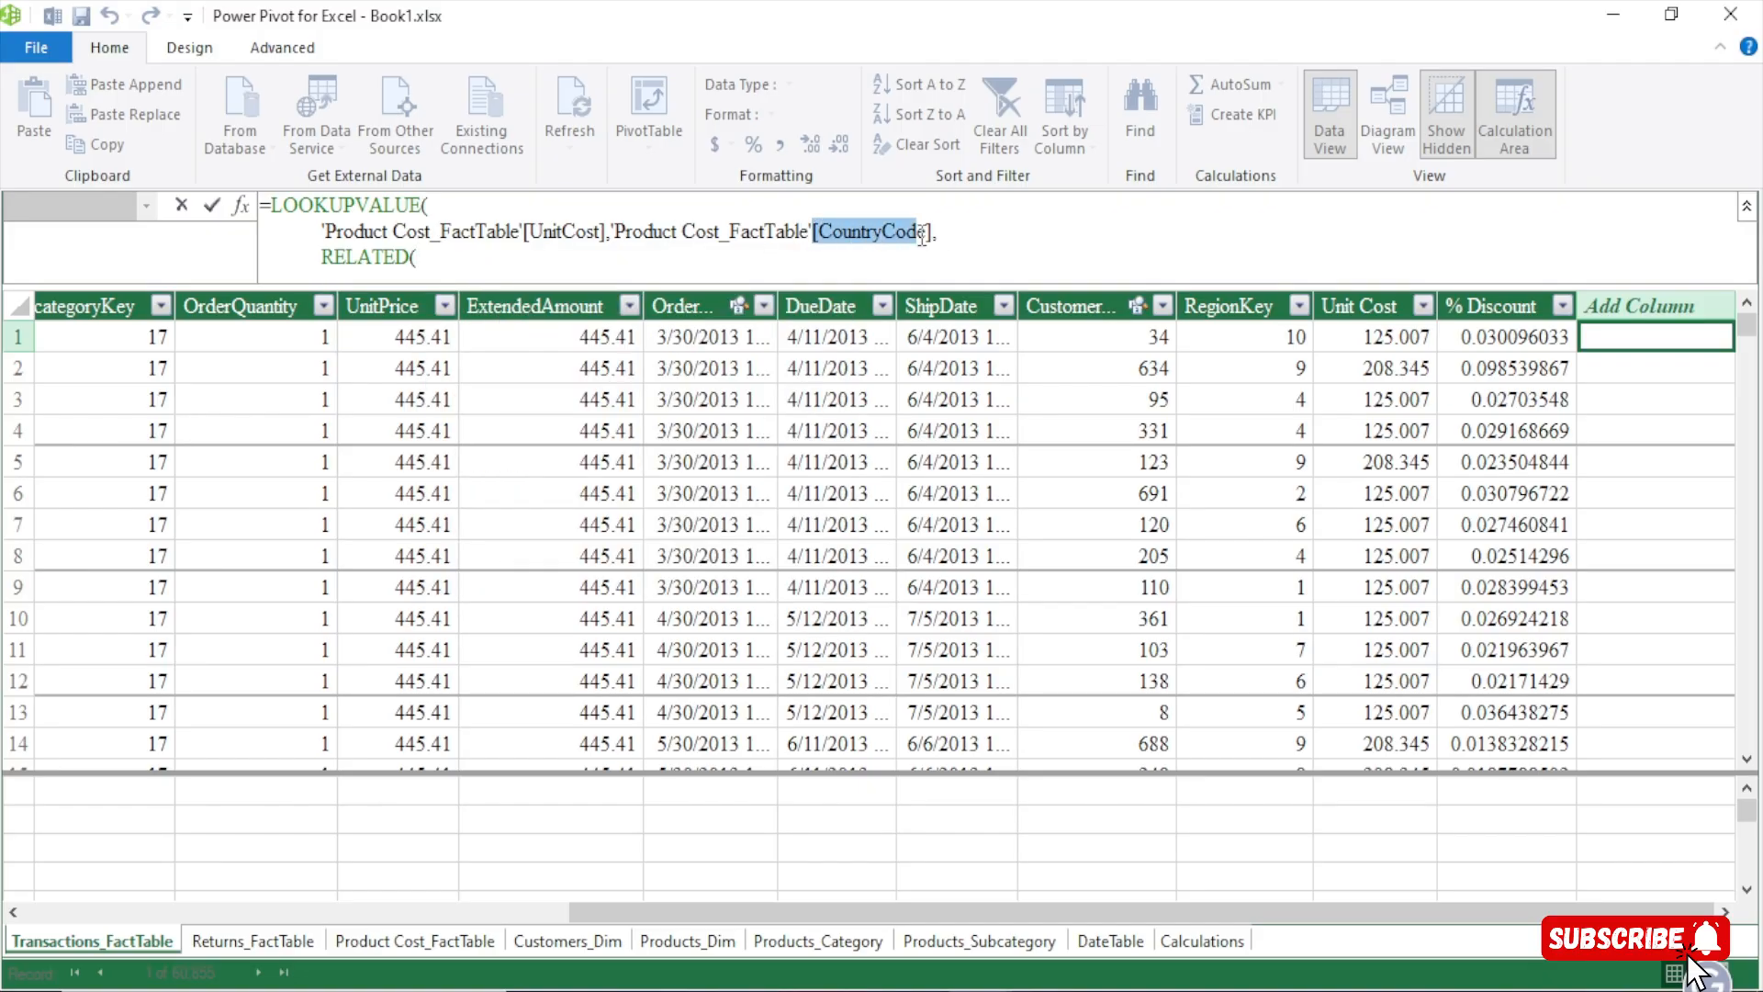
left_click(479, 271)
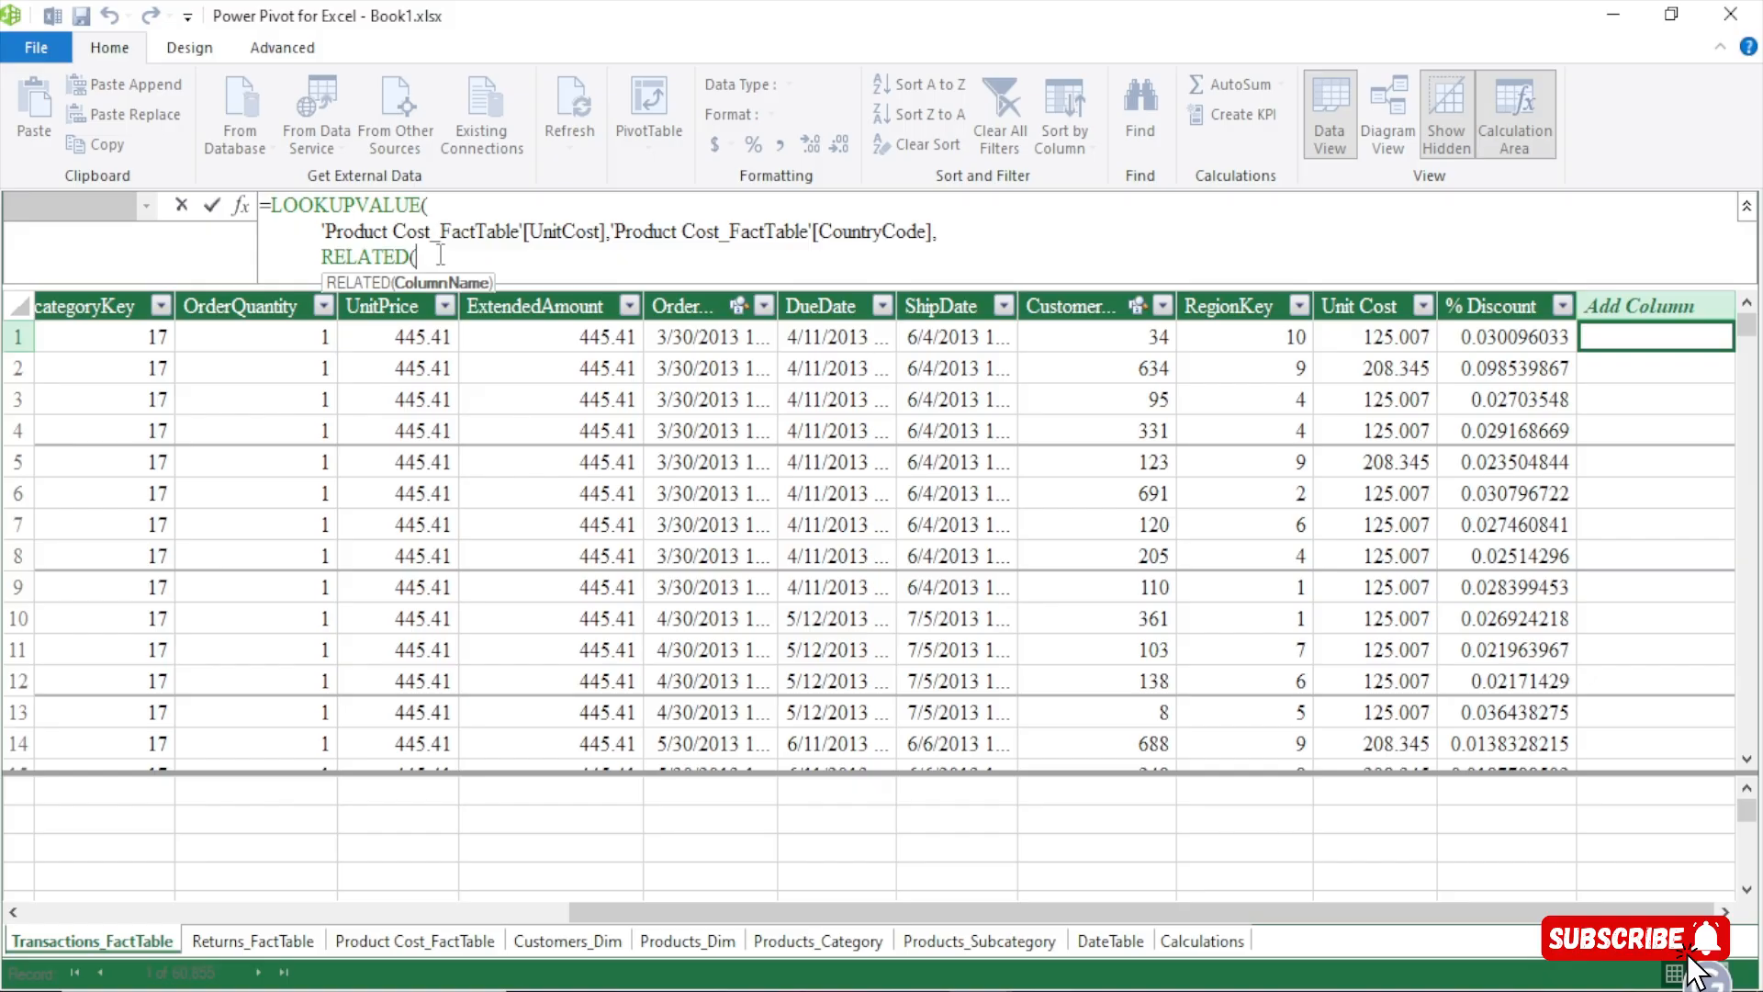
type("lo")
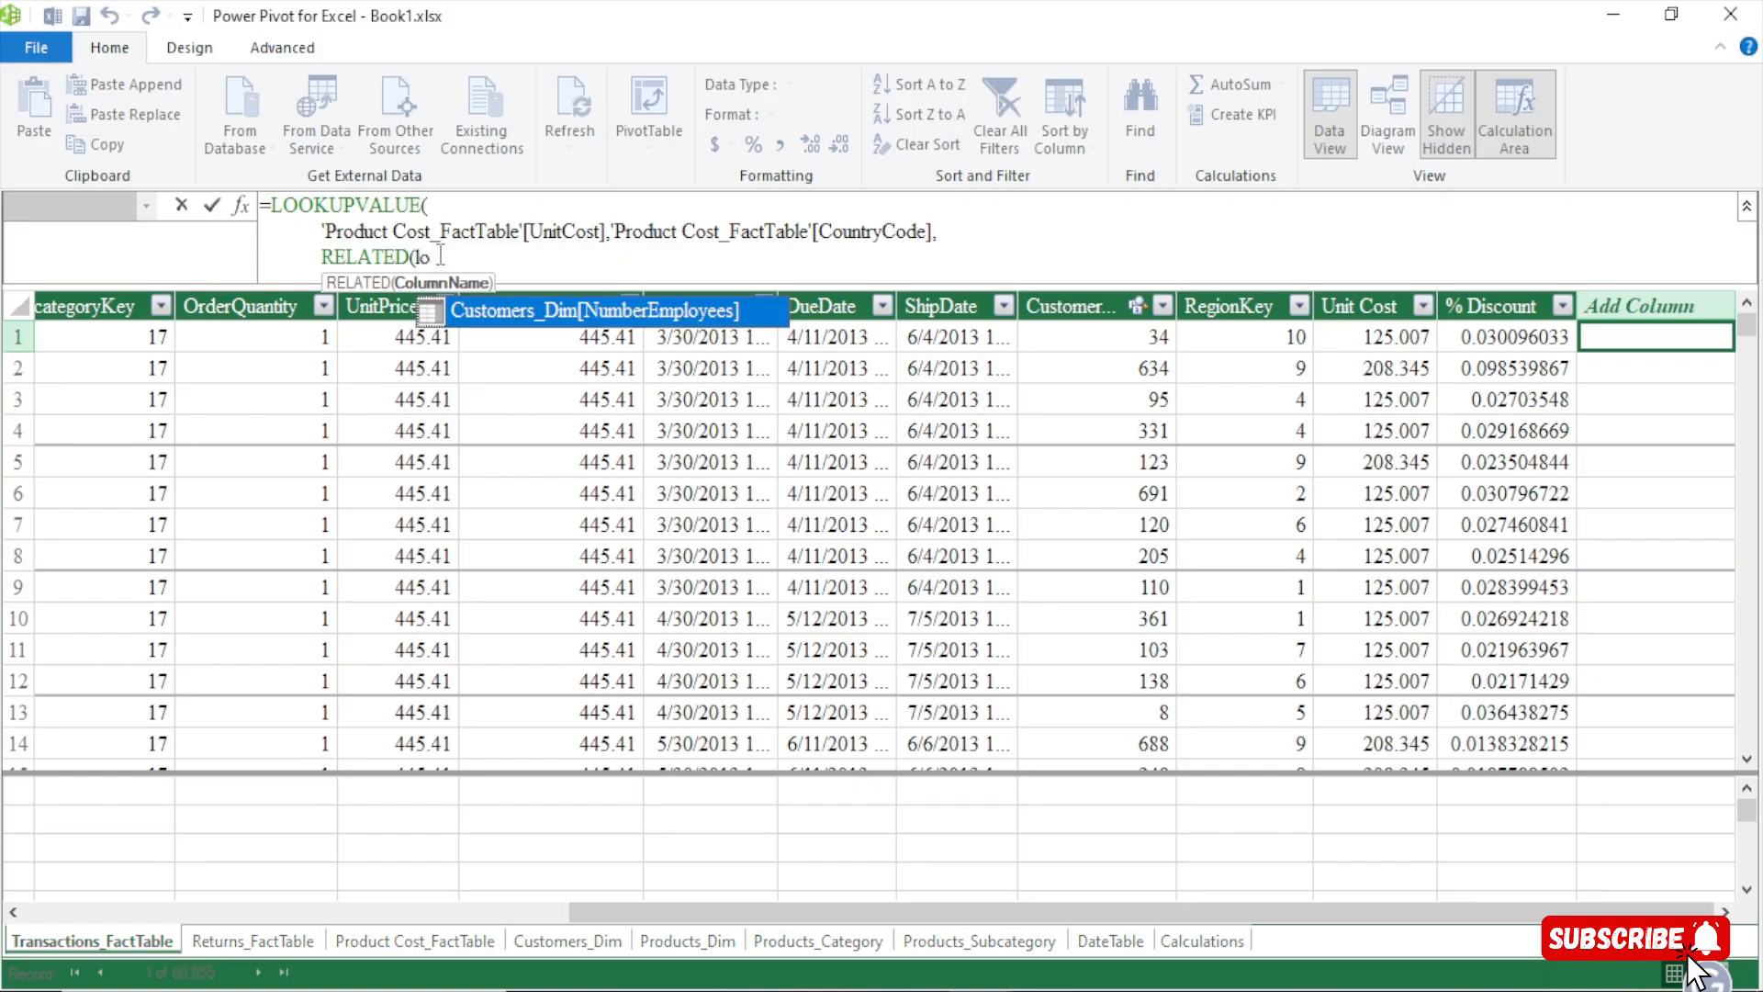
key("BackSpace")
key("BackSpace")
type("l")
key("BackSpace")
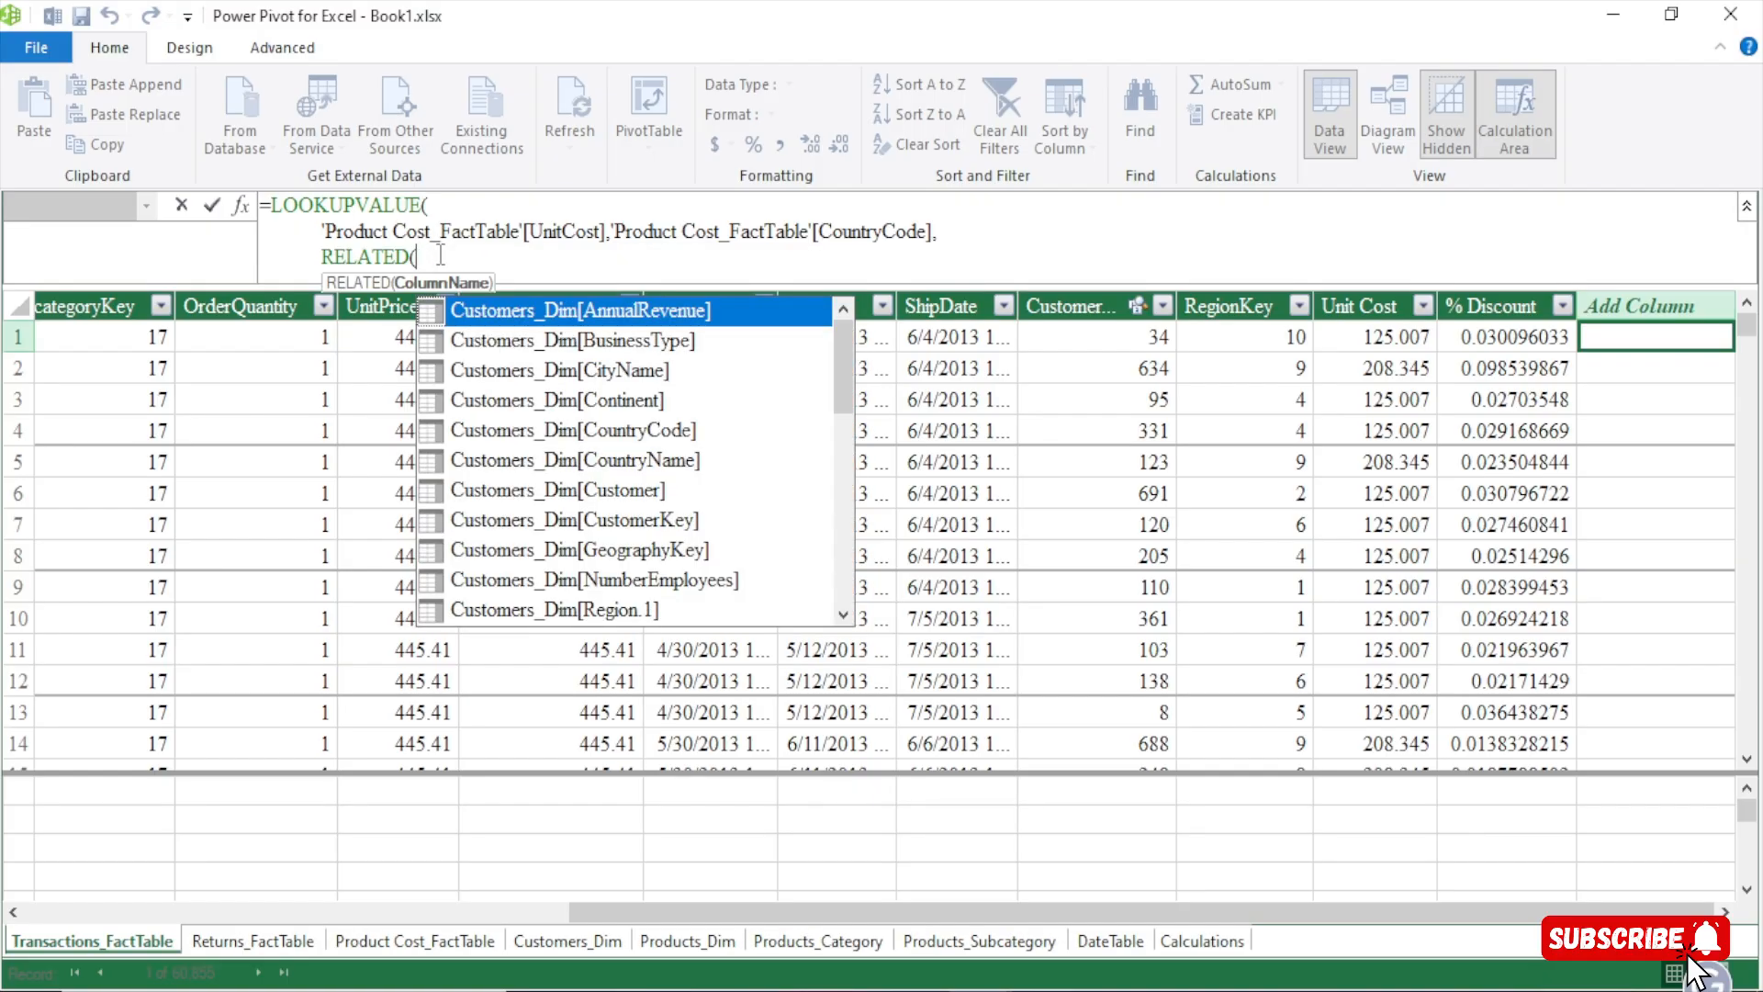
type("su")
key("BackSpace")
key("BackSpace")
Complete the RELATED search value with Customers_Dim[CountryCode], close its parenthesis and add a comma
type("cus")
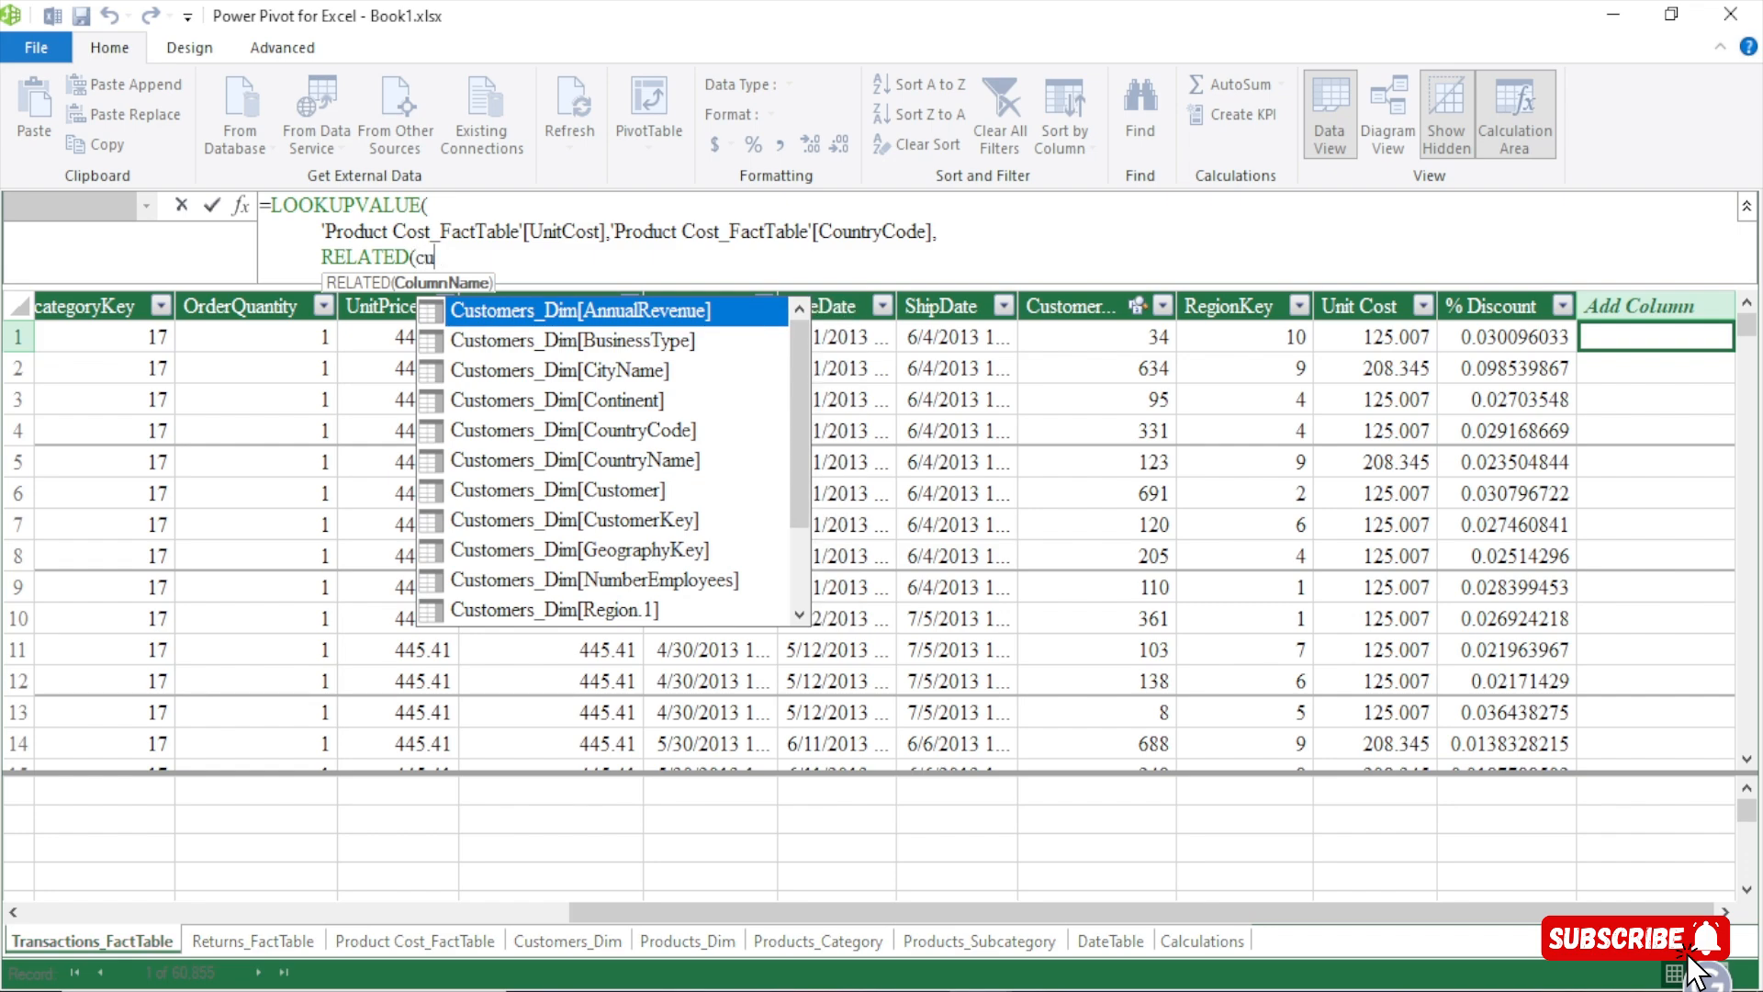
key("Down")
key("Down")
key("Down")
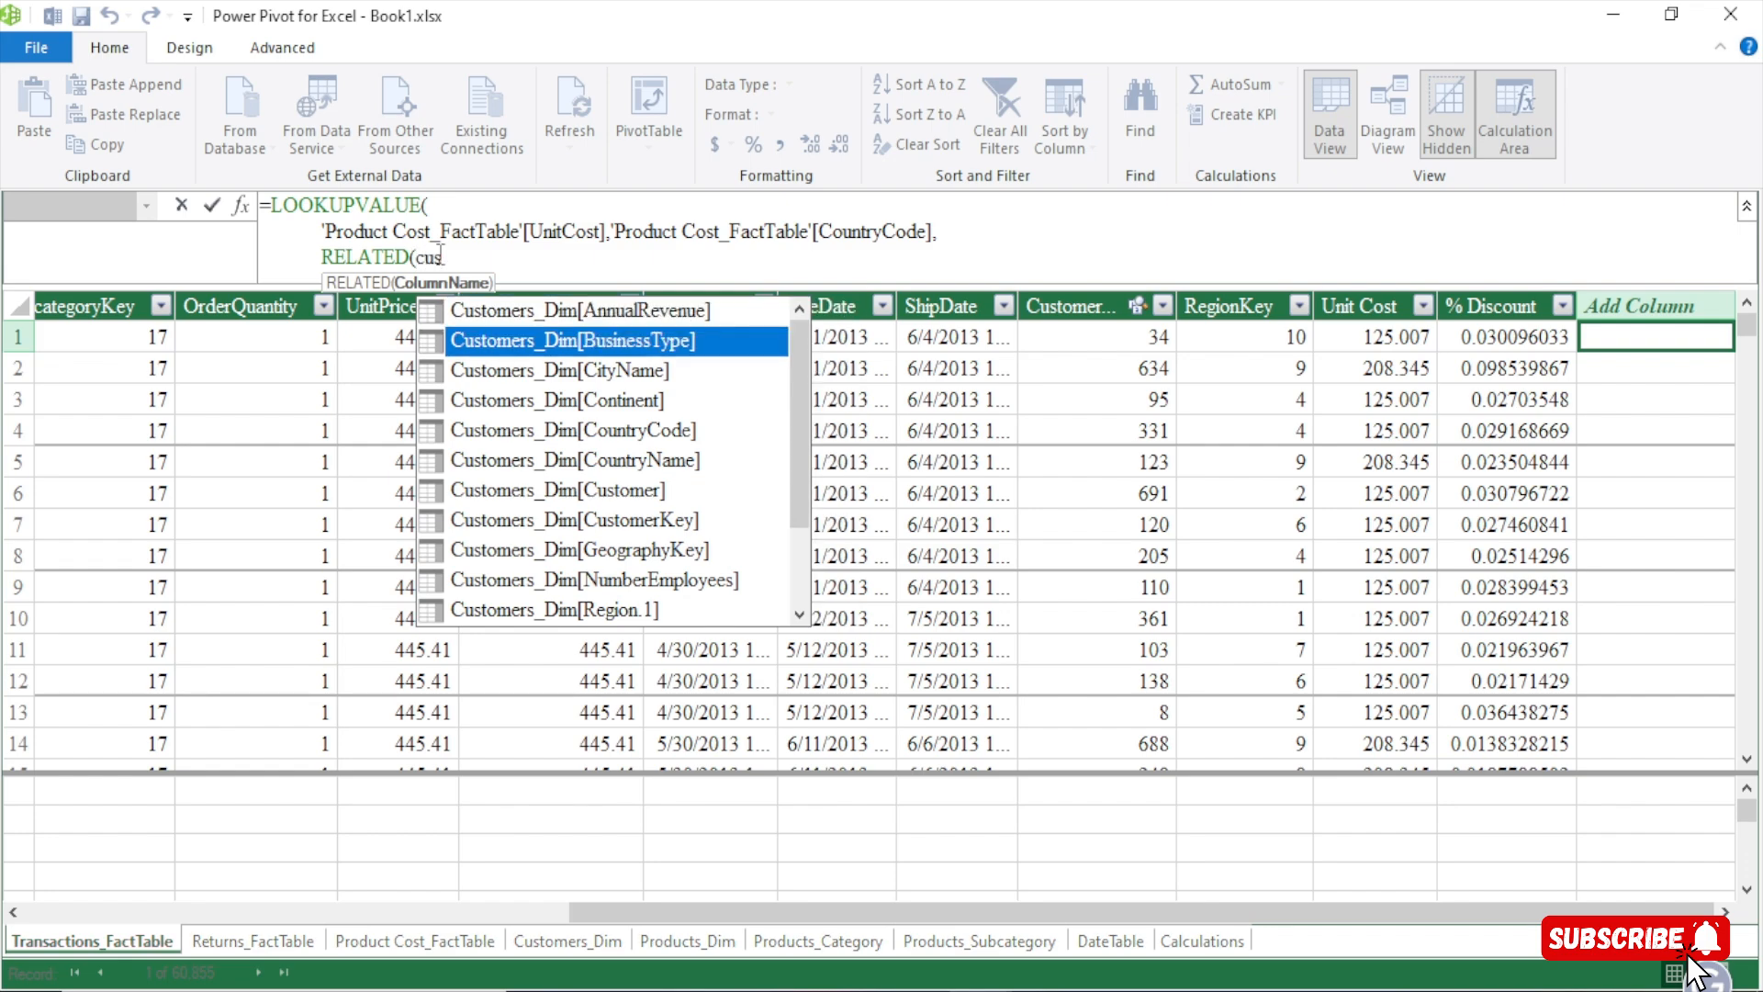
key("Down")
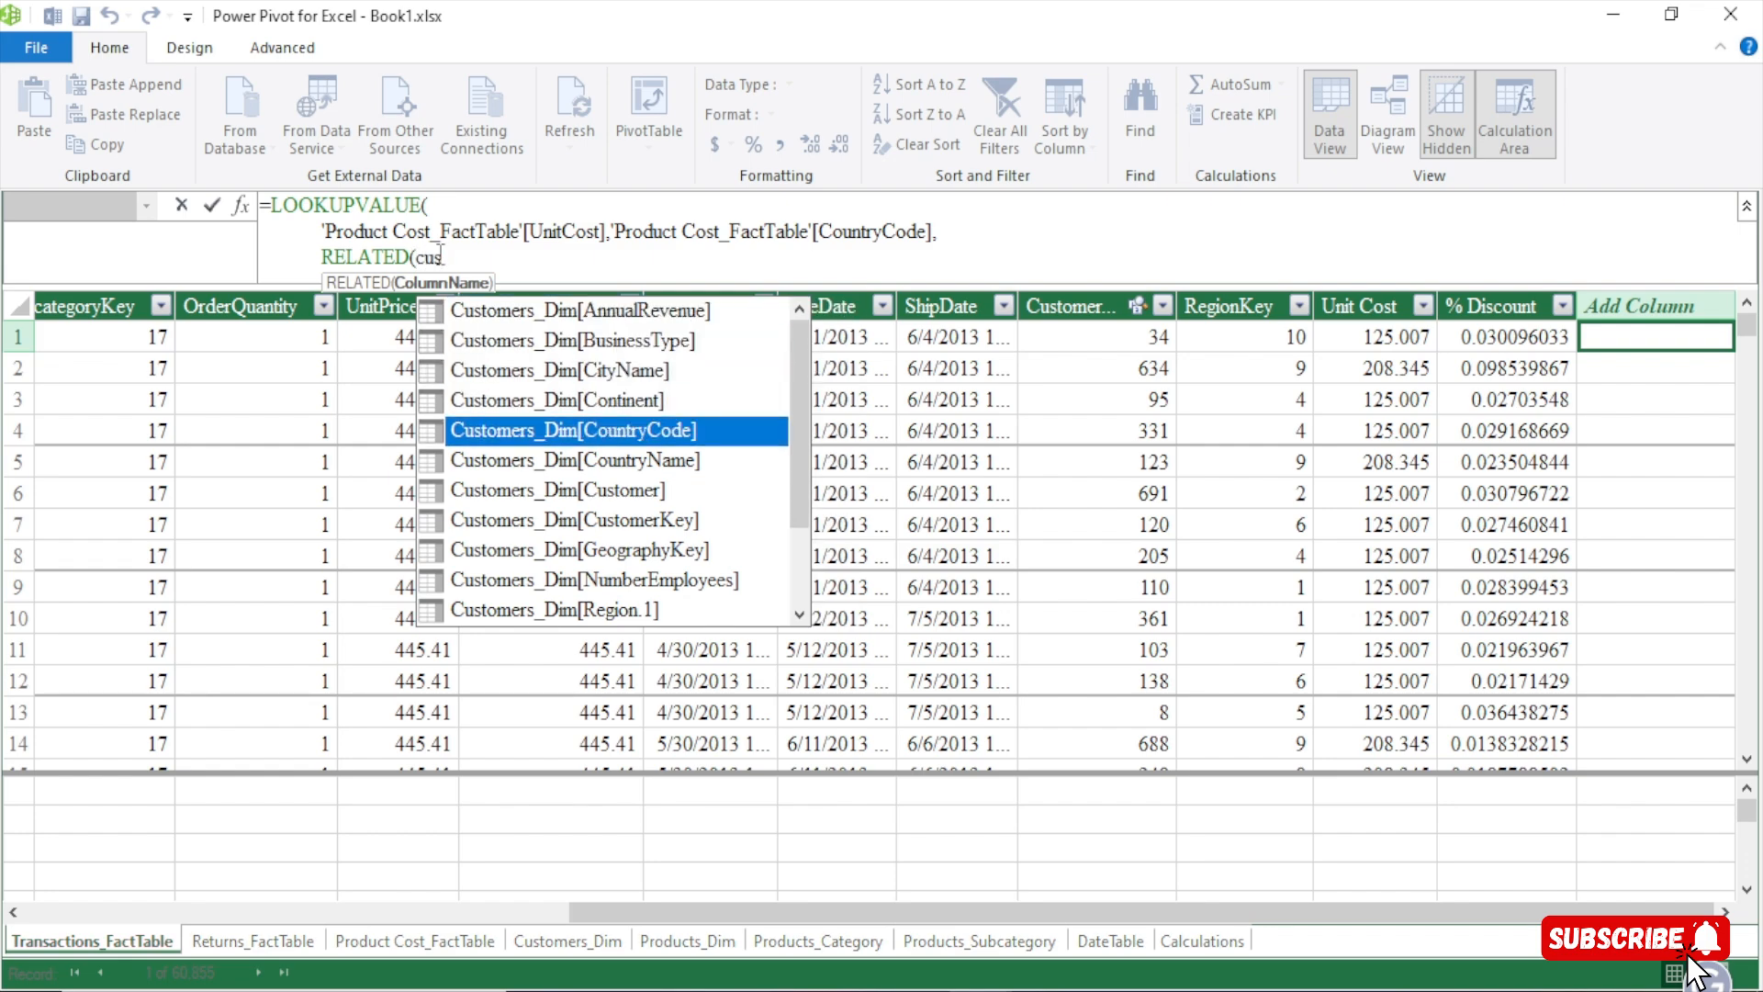
double_click(609, 433)
type(",")
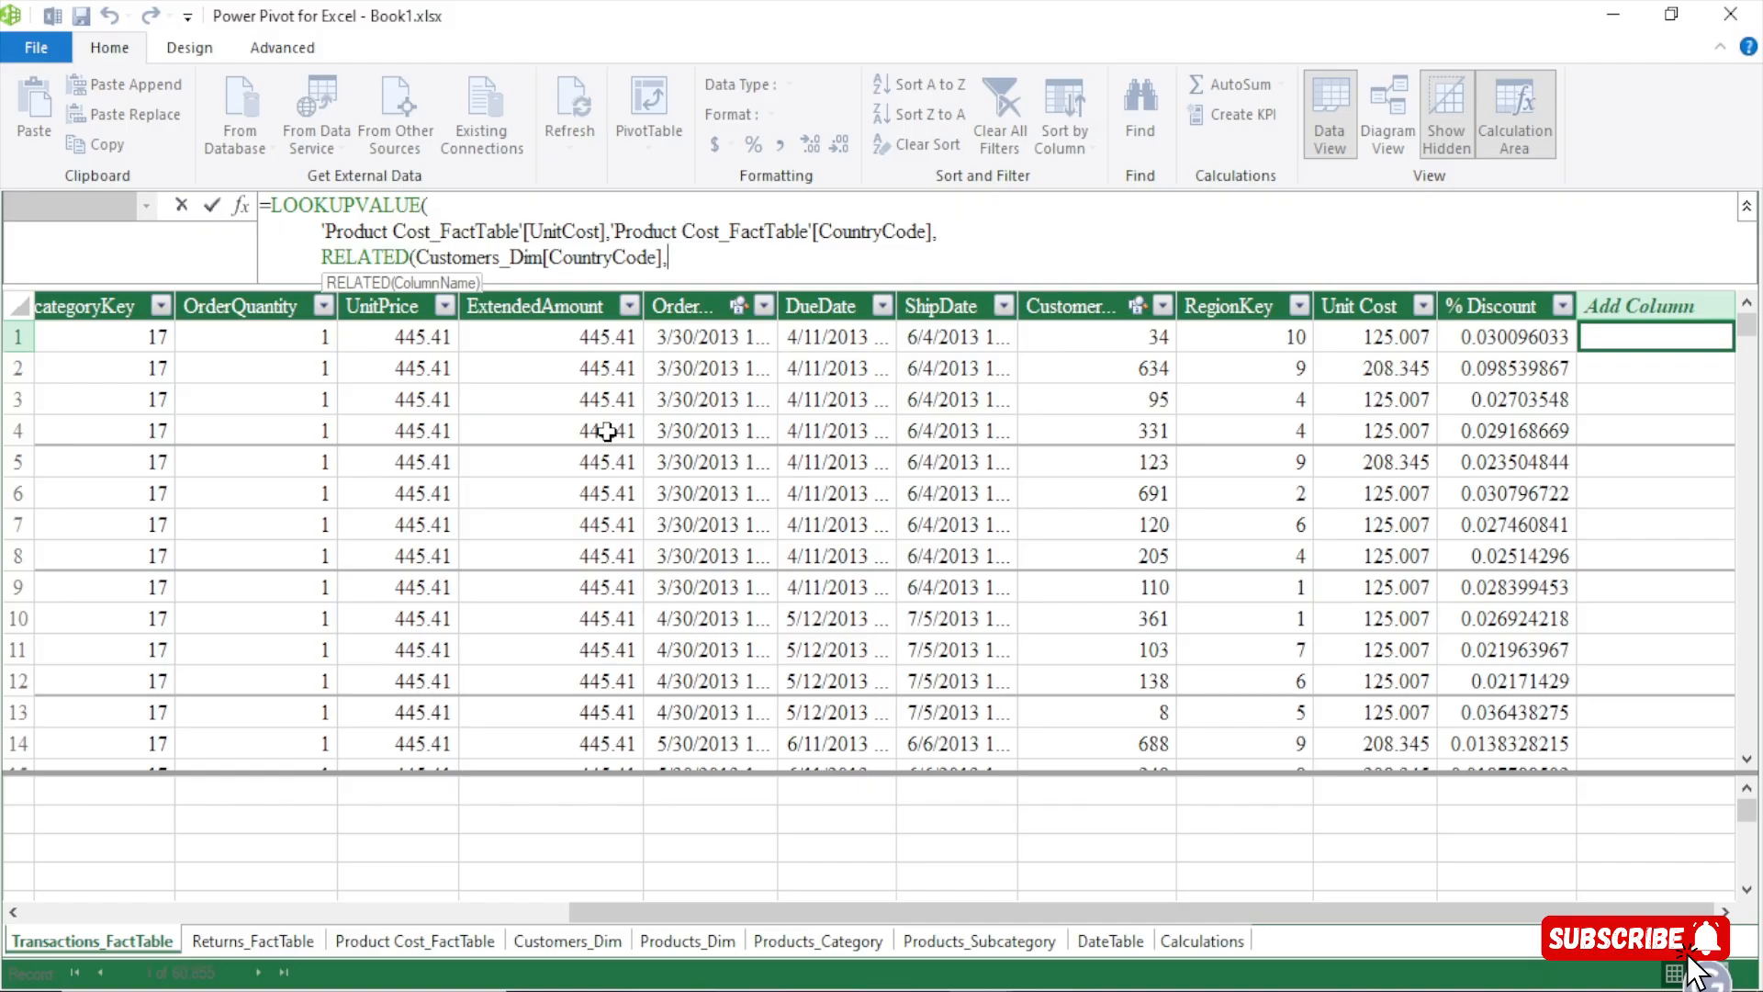
key("BackSpace")
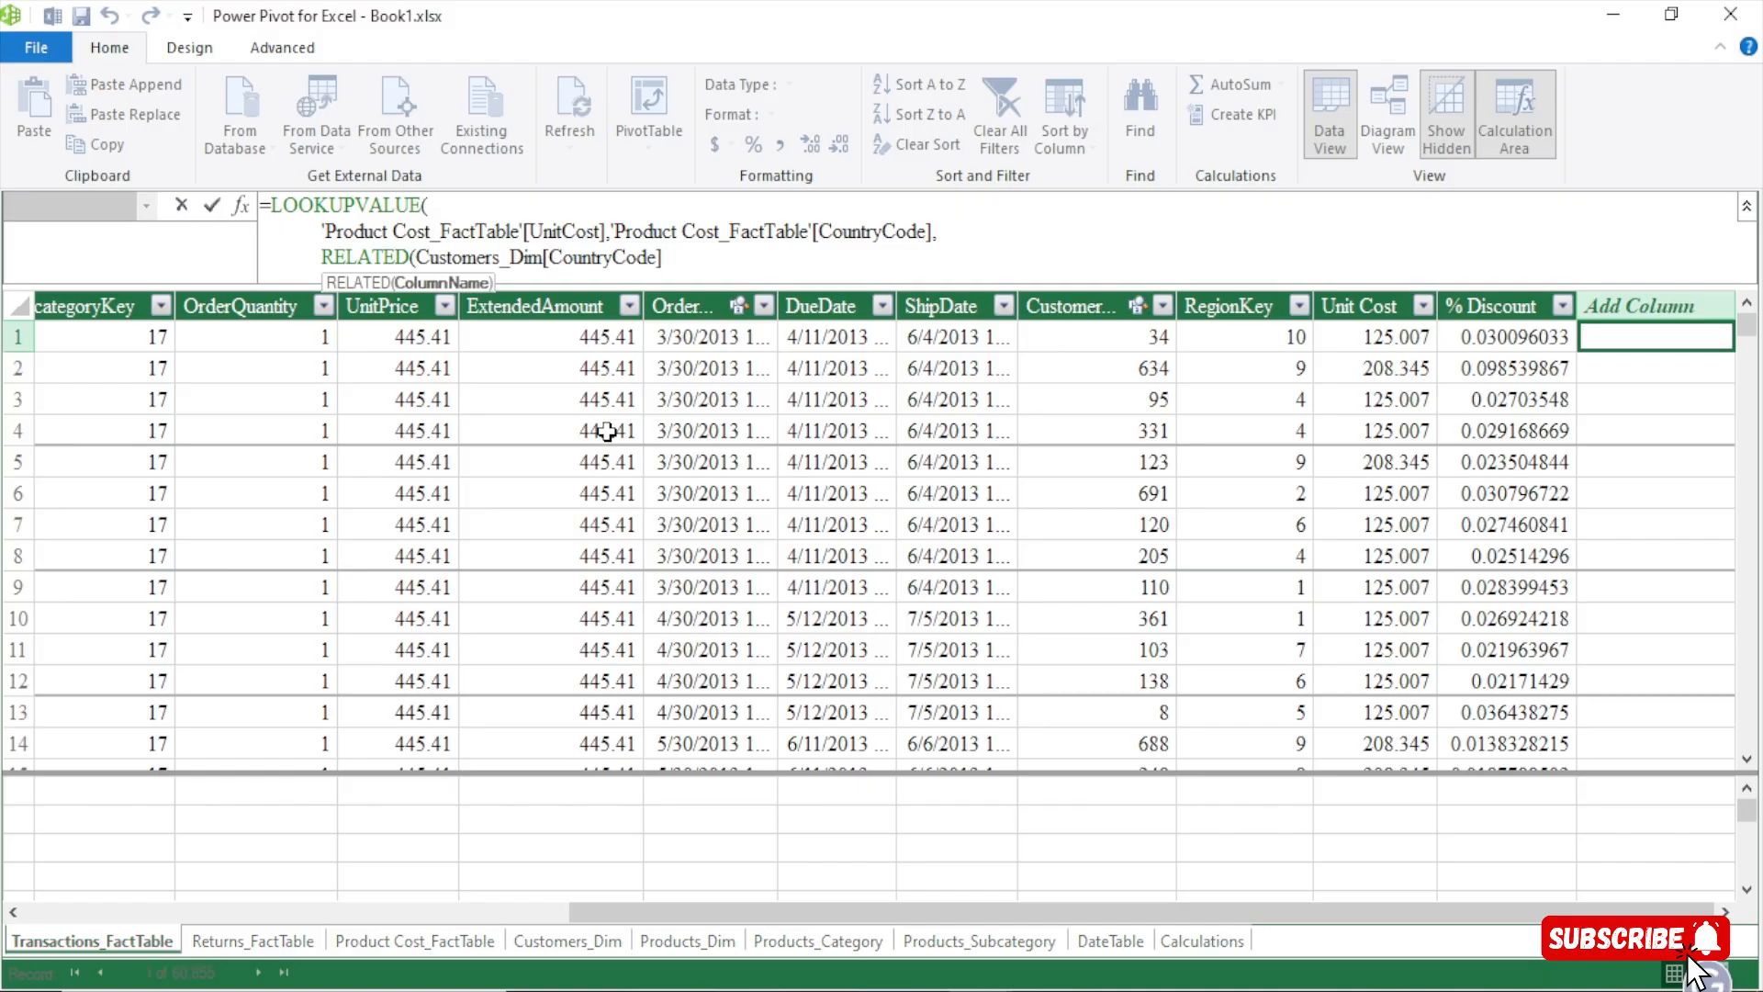
type(")")
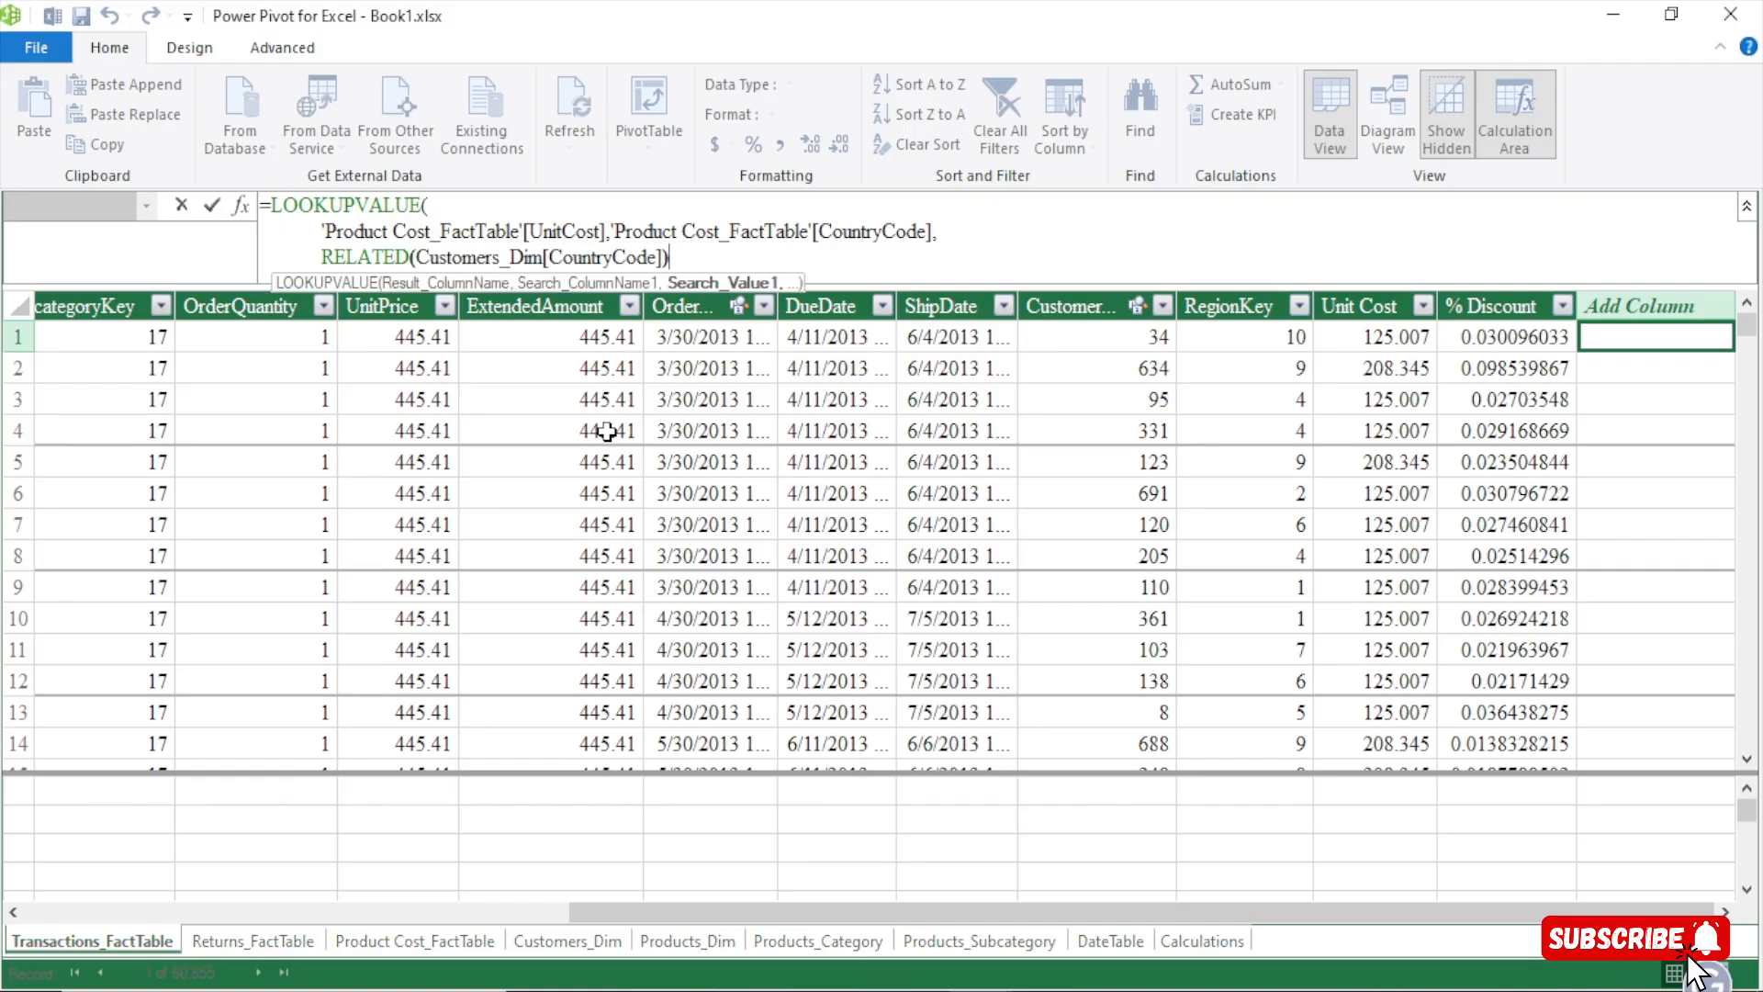
type(",")
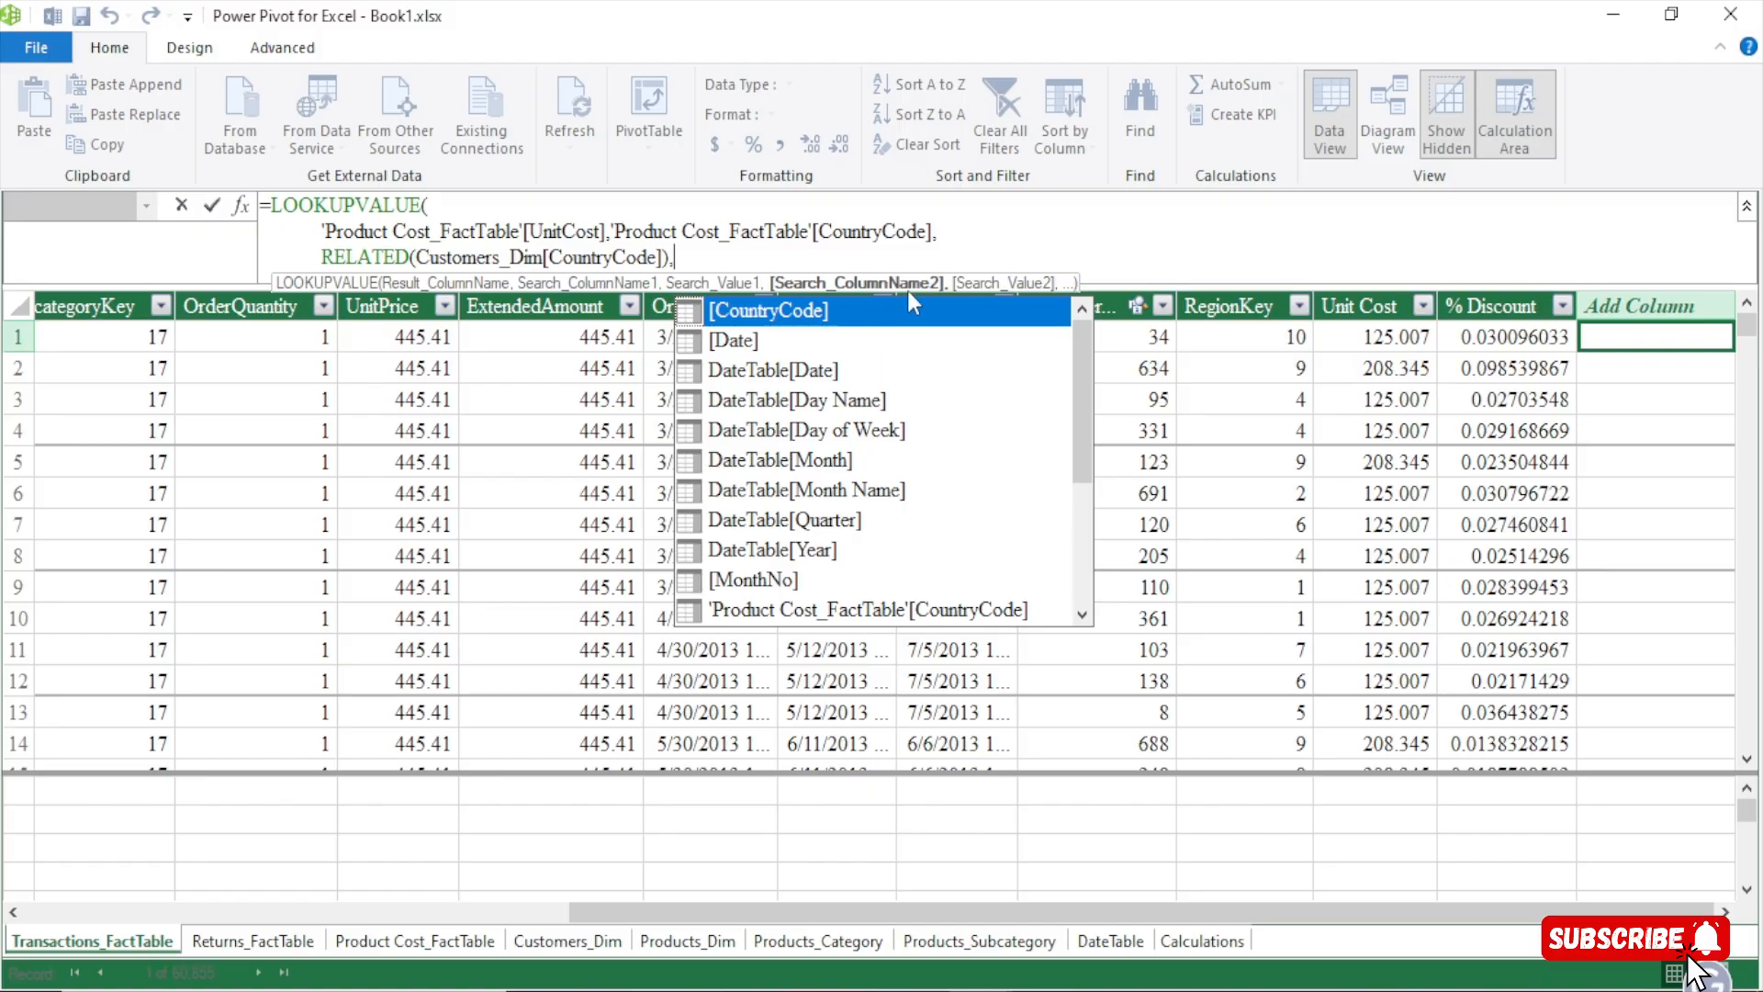
Add 'Product Cost_FactTable'[MonthNo] as the second search column, followed by a comma and a new line
type("month")
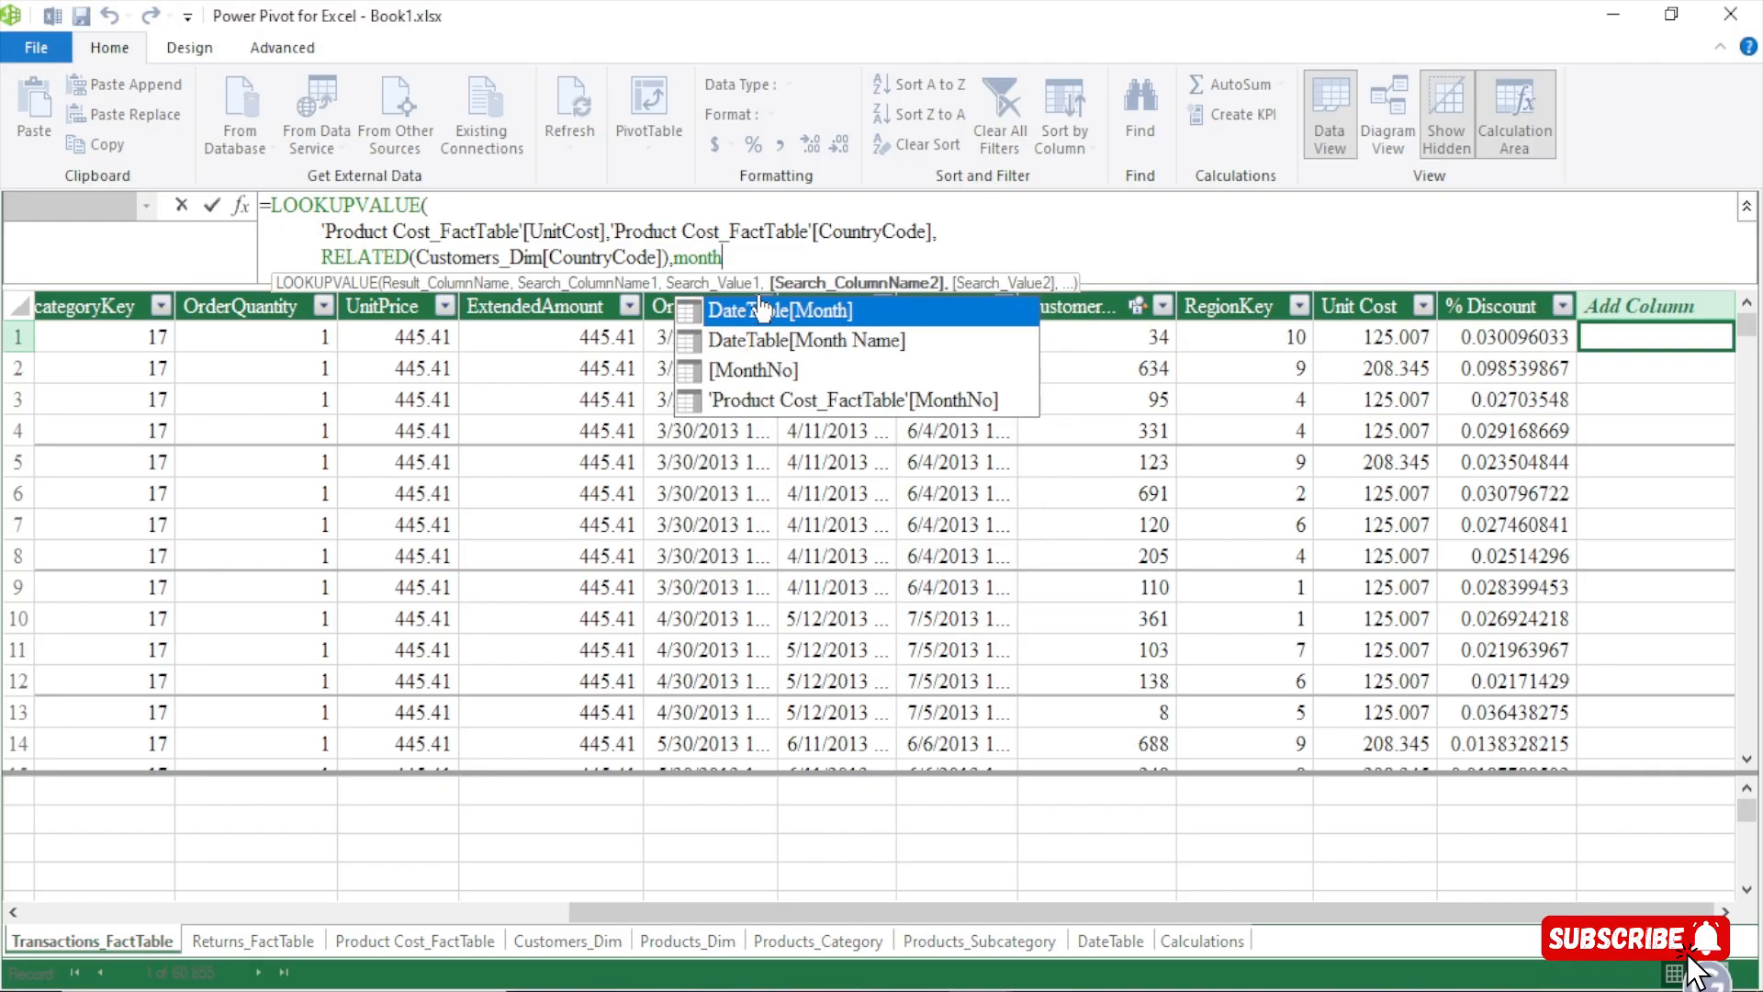
key("Down")
key("Down")
key("Down")
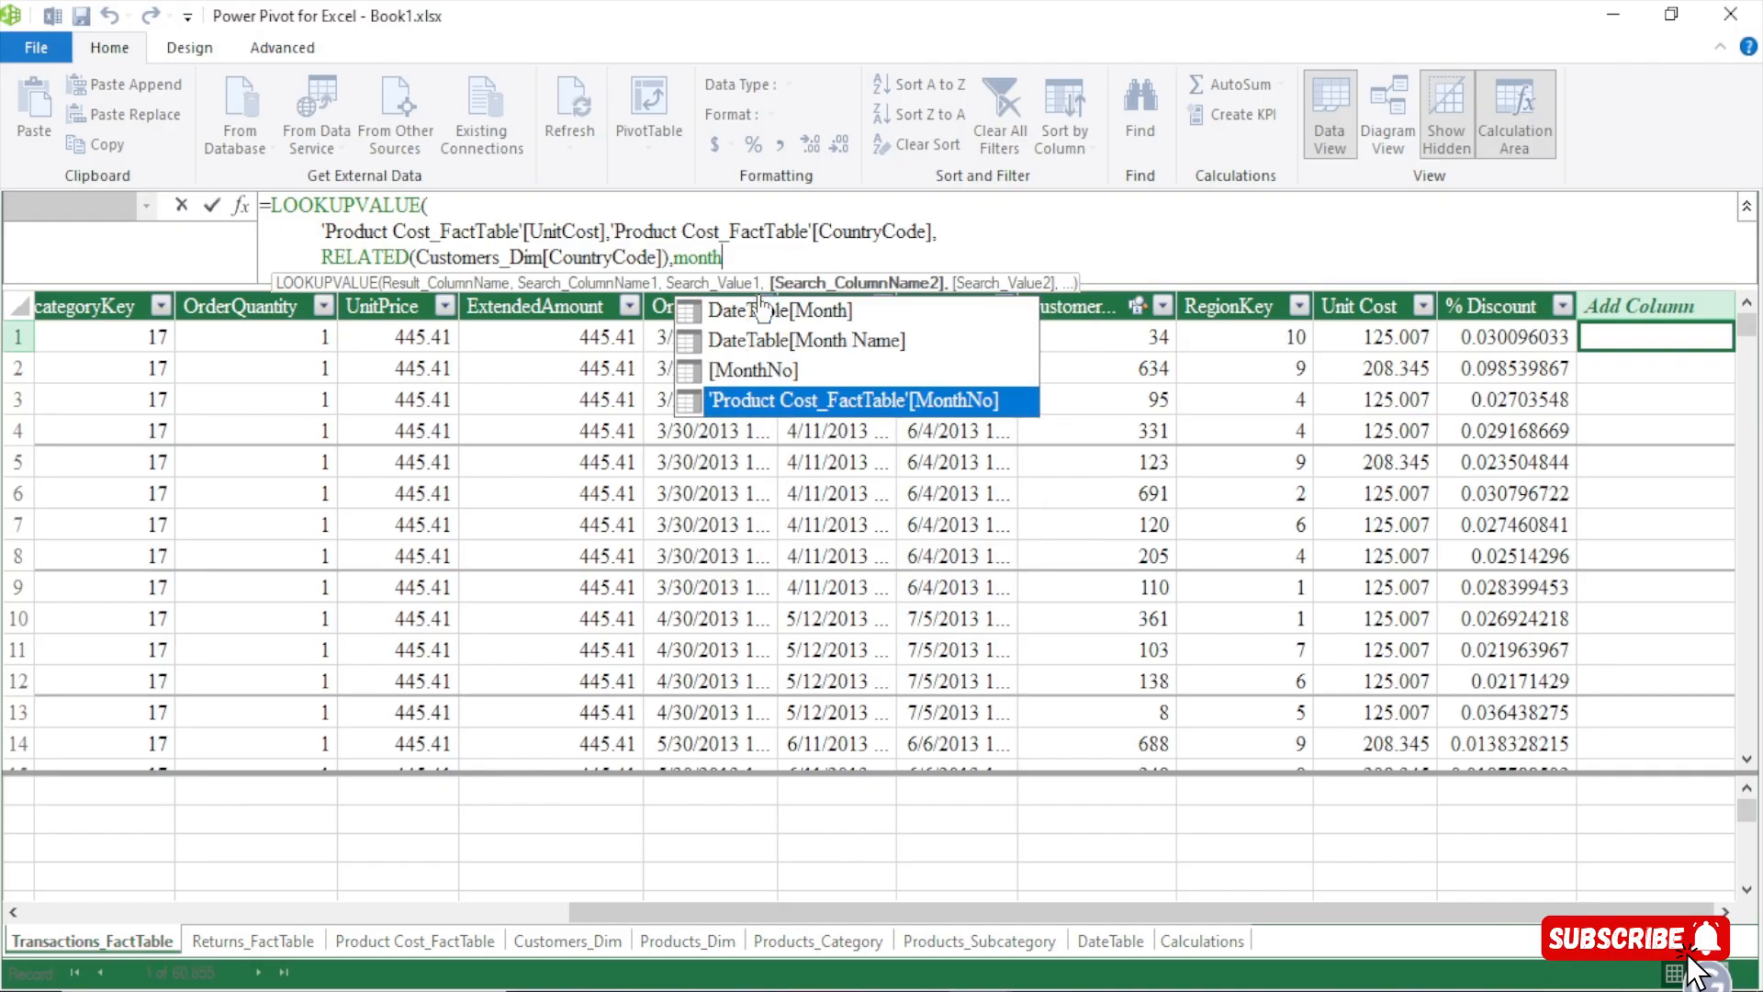
double_click(895, 403)
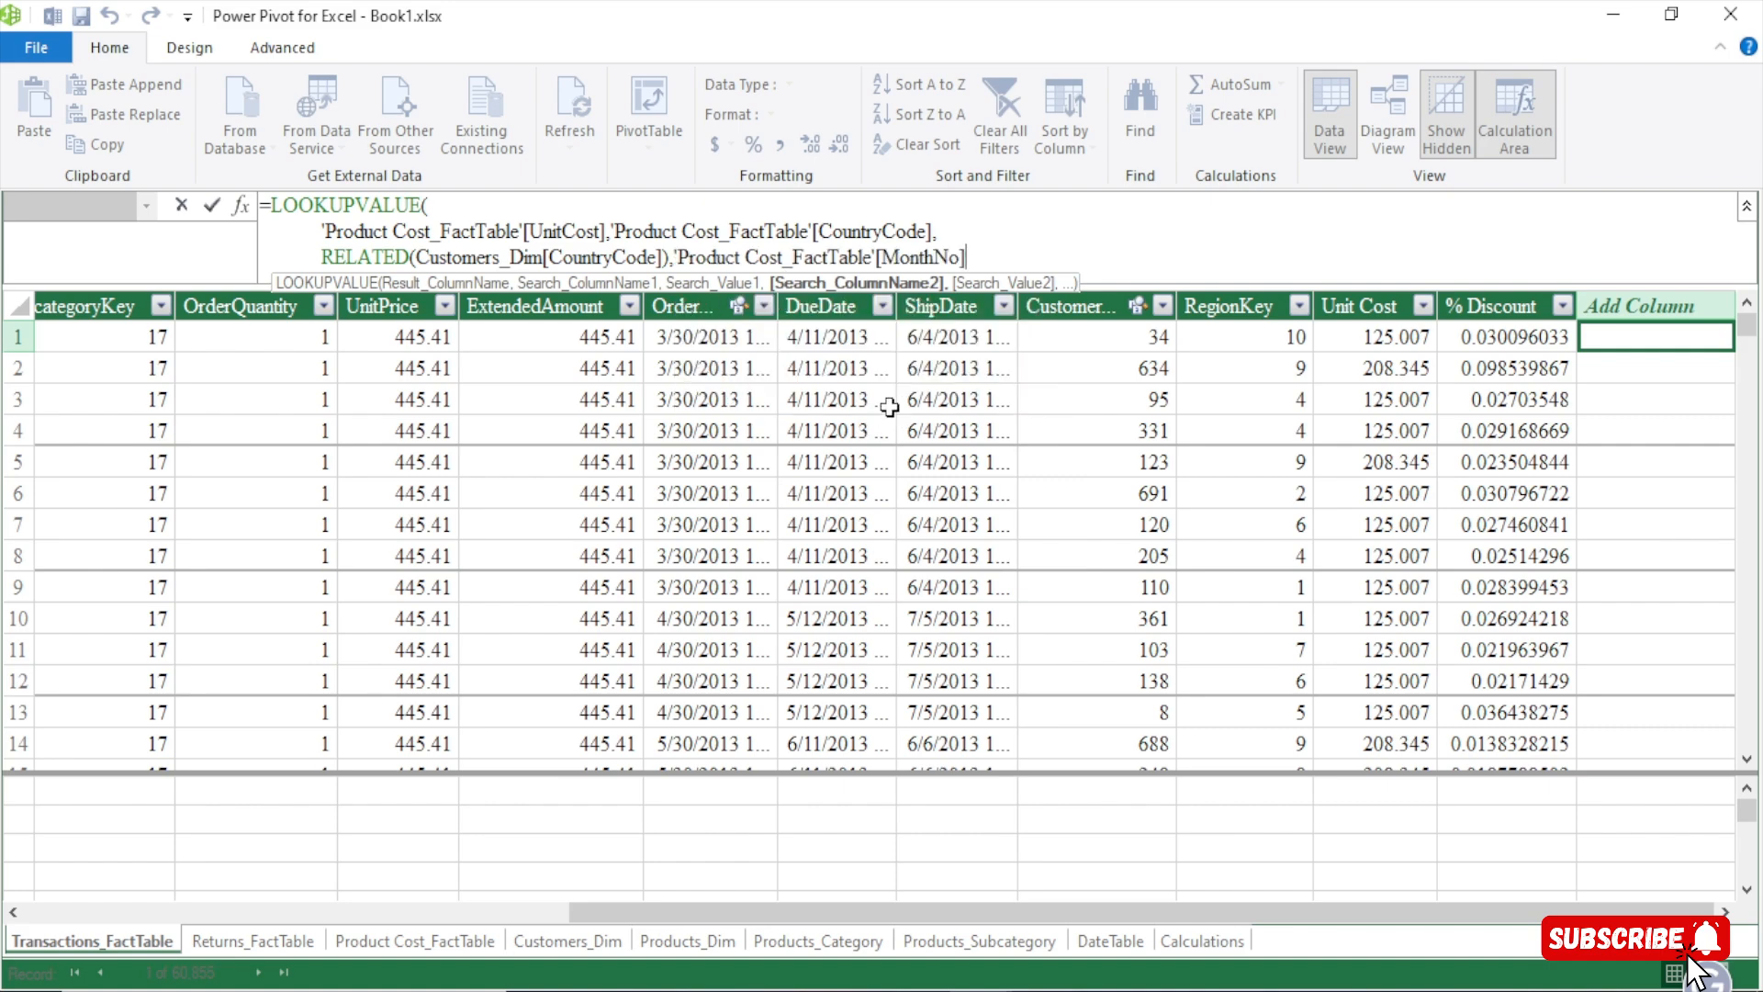
type(",")
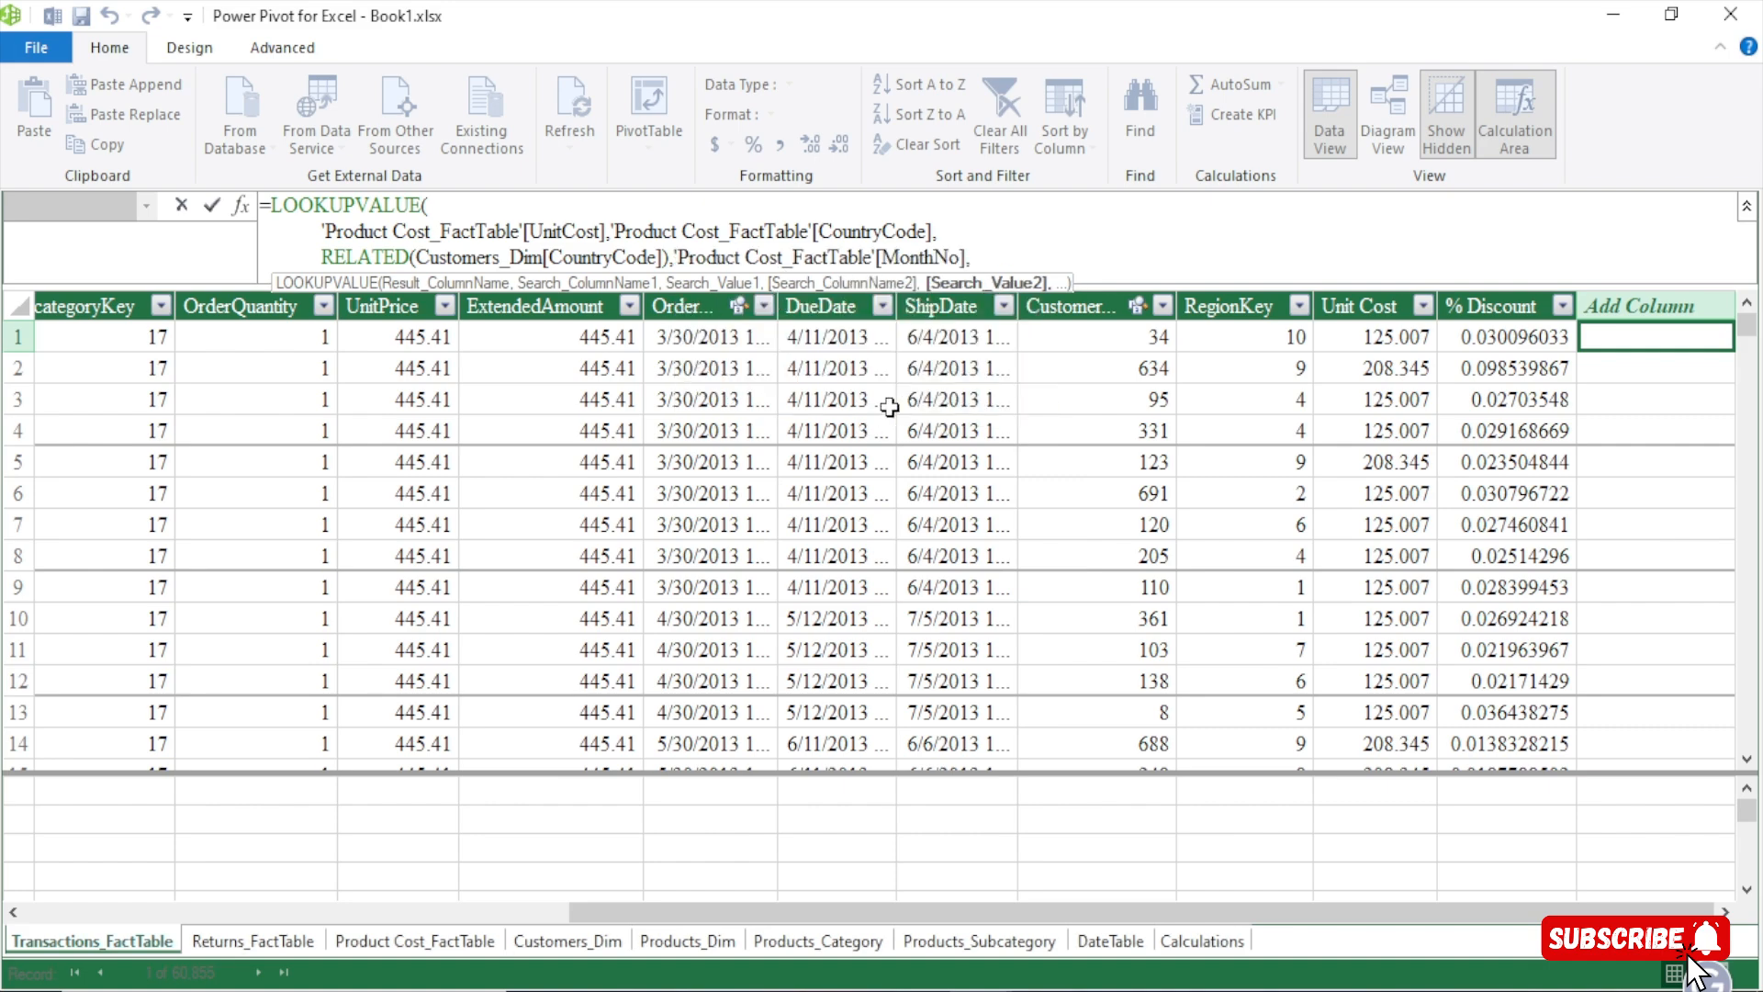
key("shift+Return")
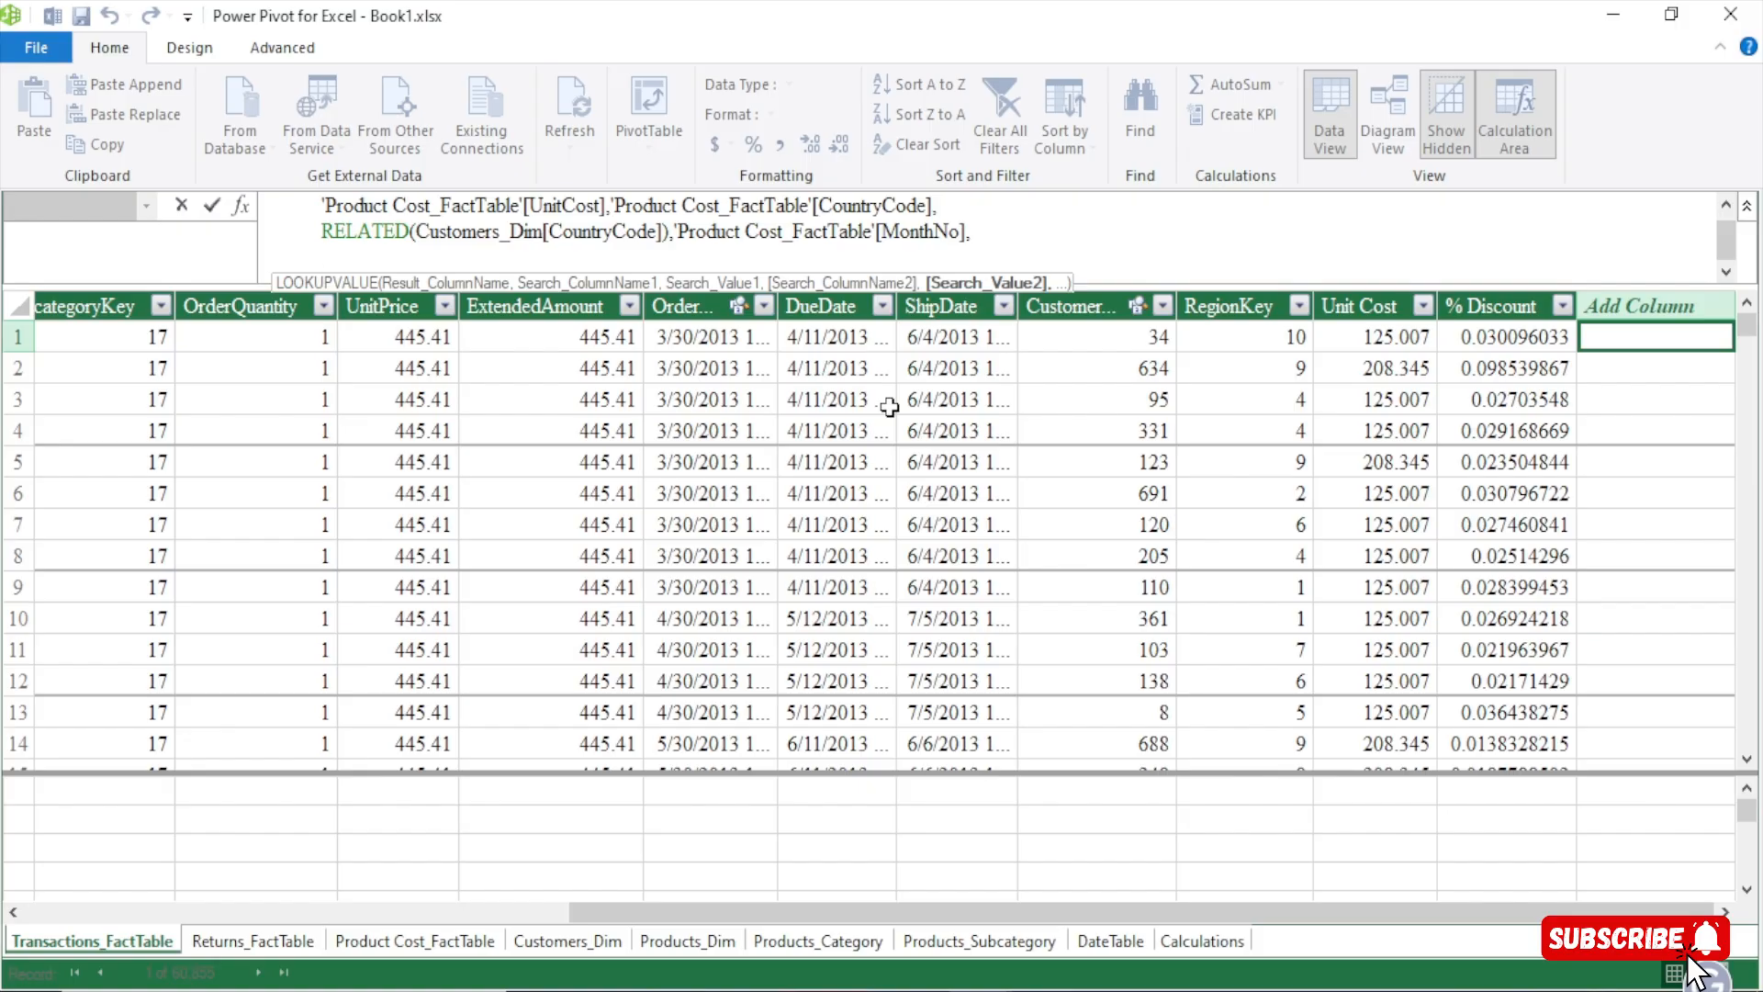
Enter RELATED(DateTable[Month]) as the search value for the MonthNo search column, followed by a comma
type("rela")
key("Tab")
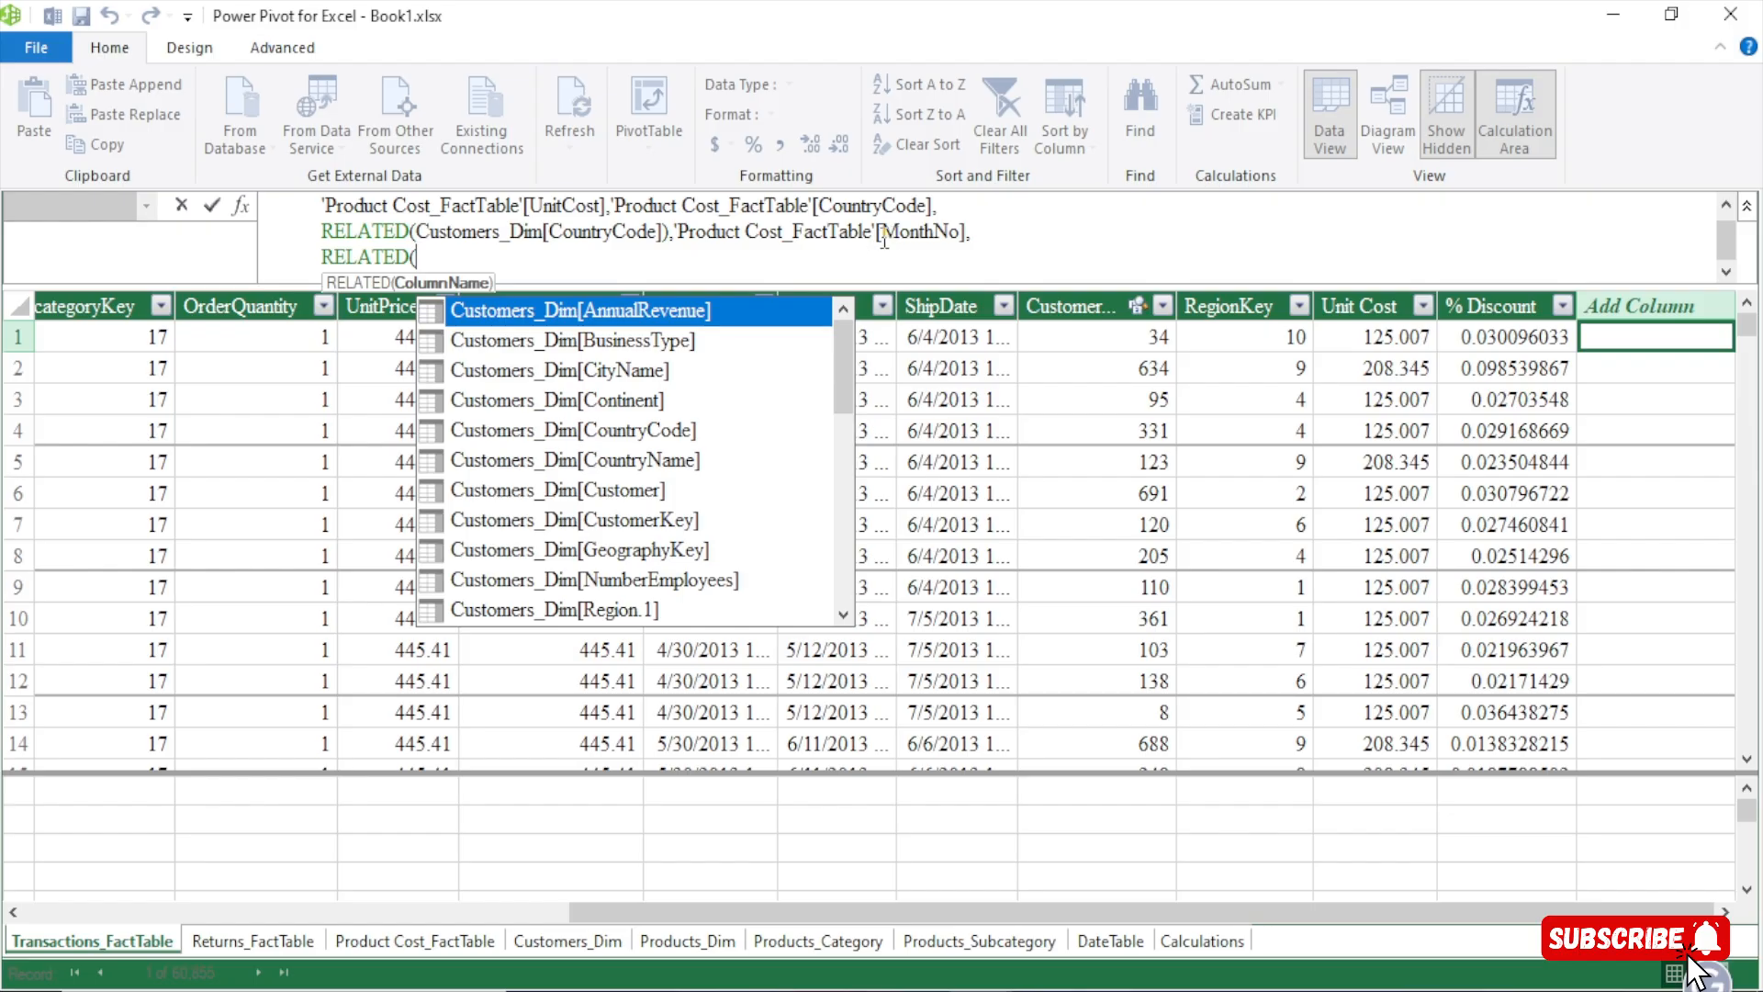
left_click_drag(883, 235, 970, 235)
left_click(430, 256)
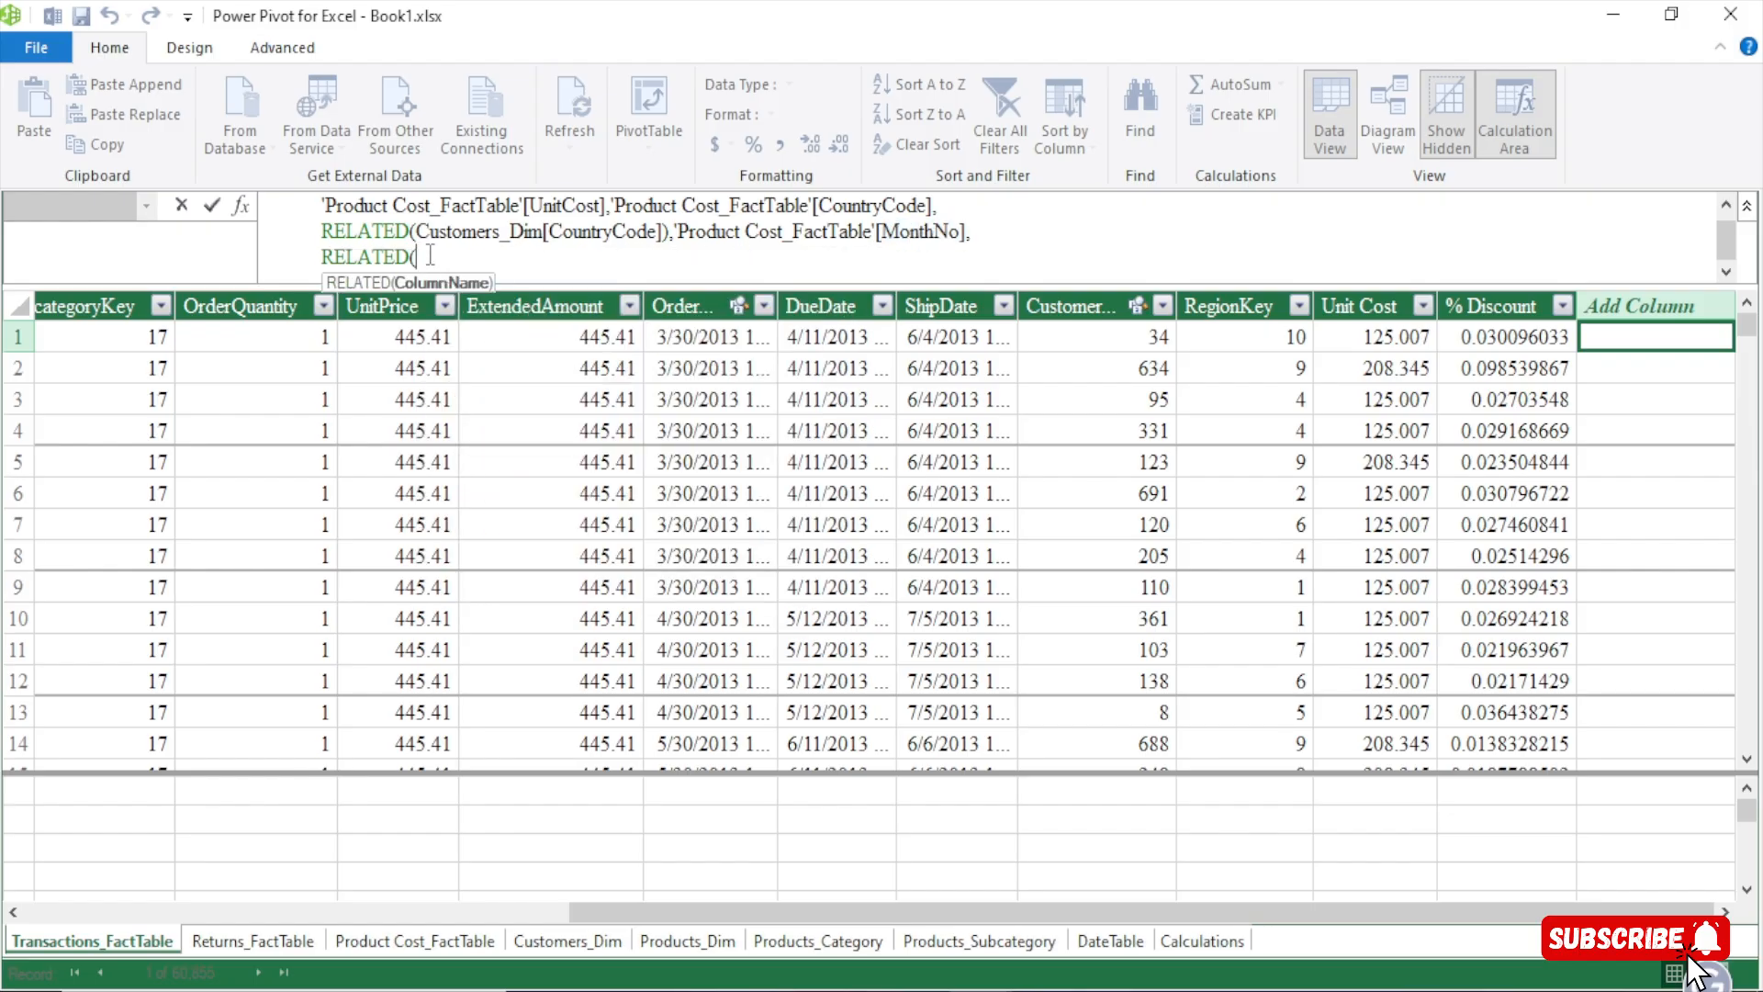
type("date")
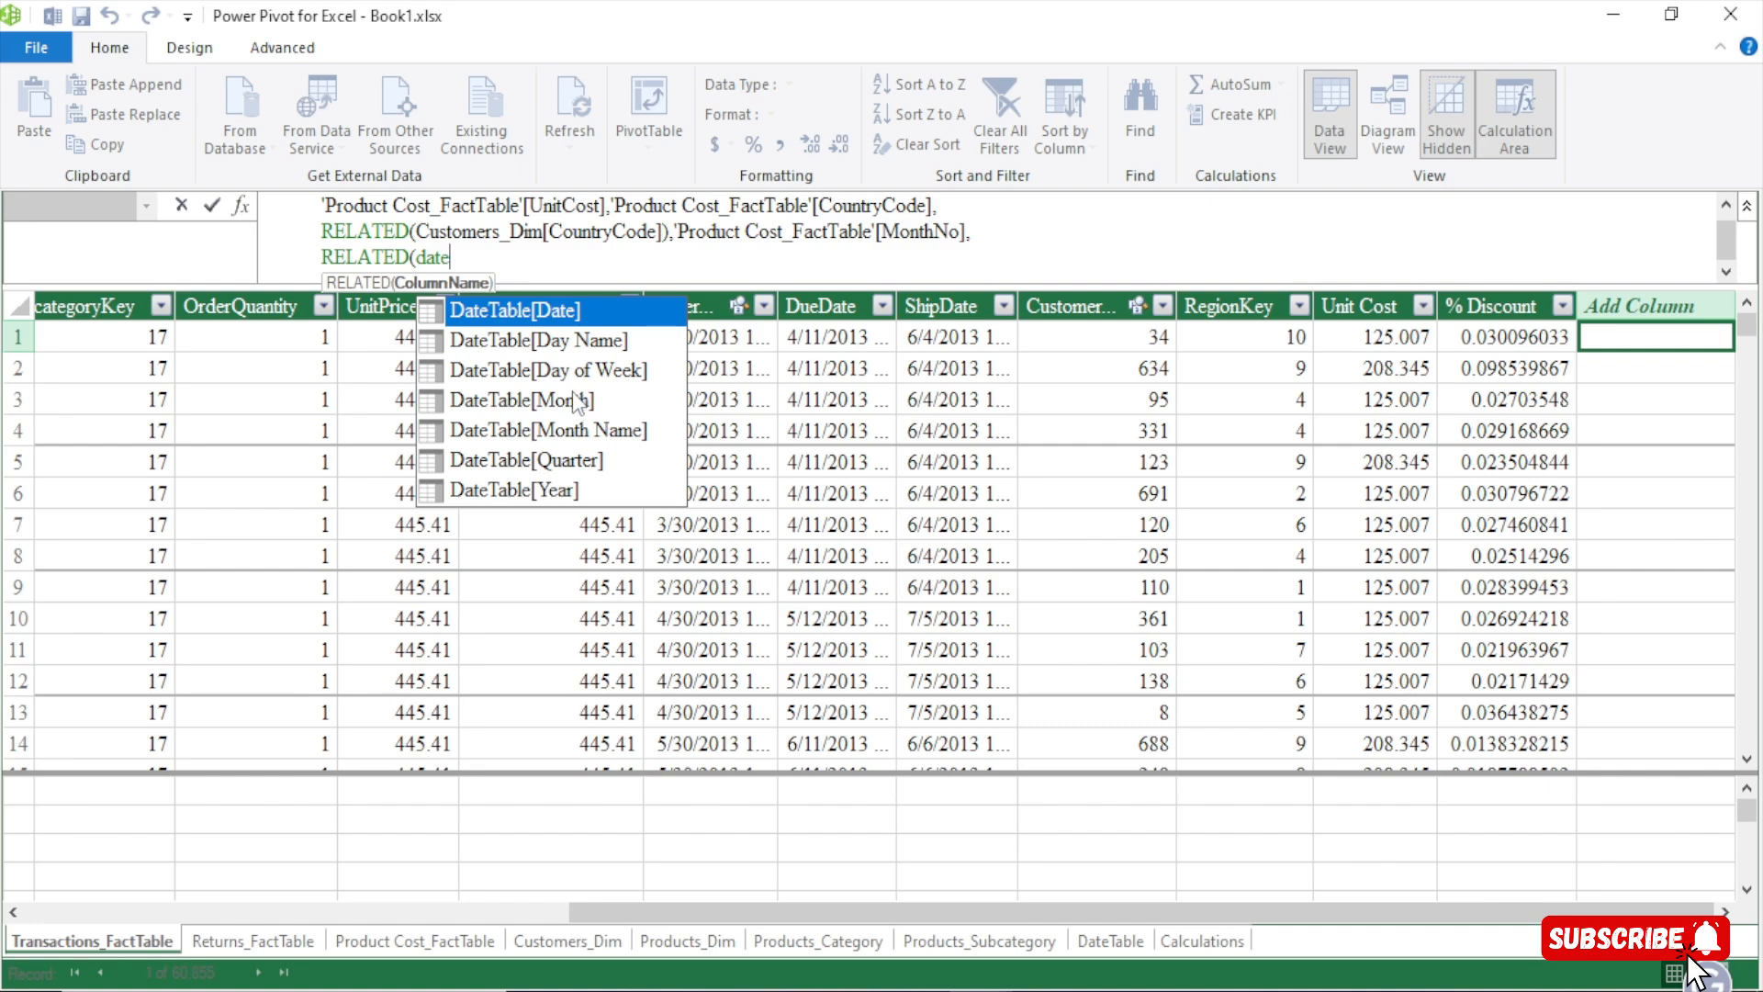
double_click(576, 400)
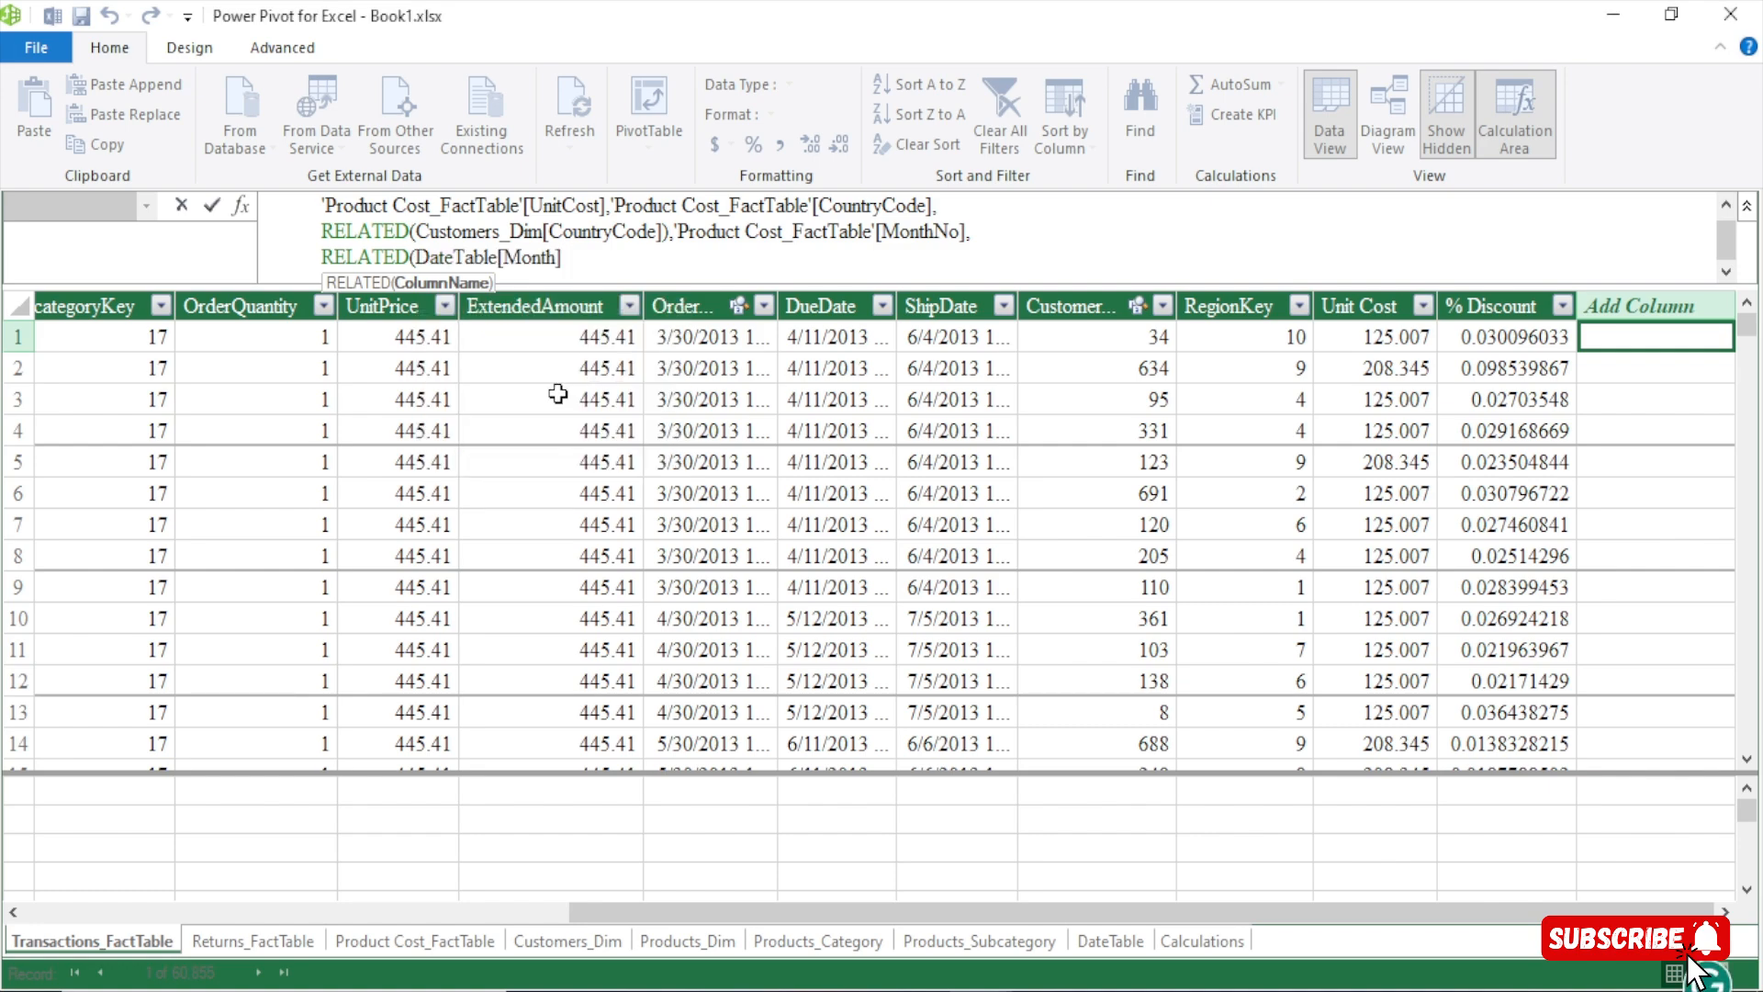
type("),")
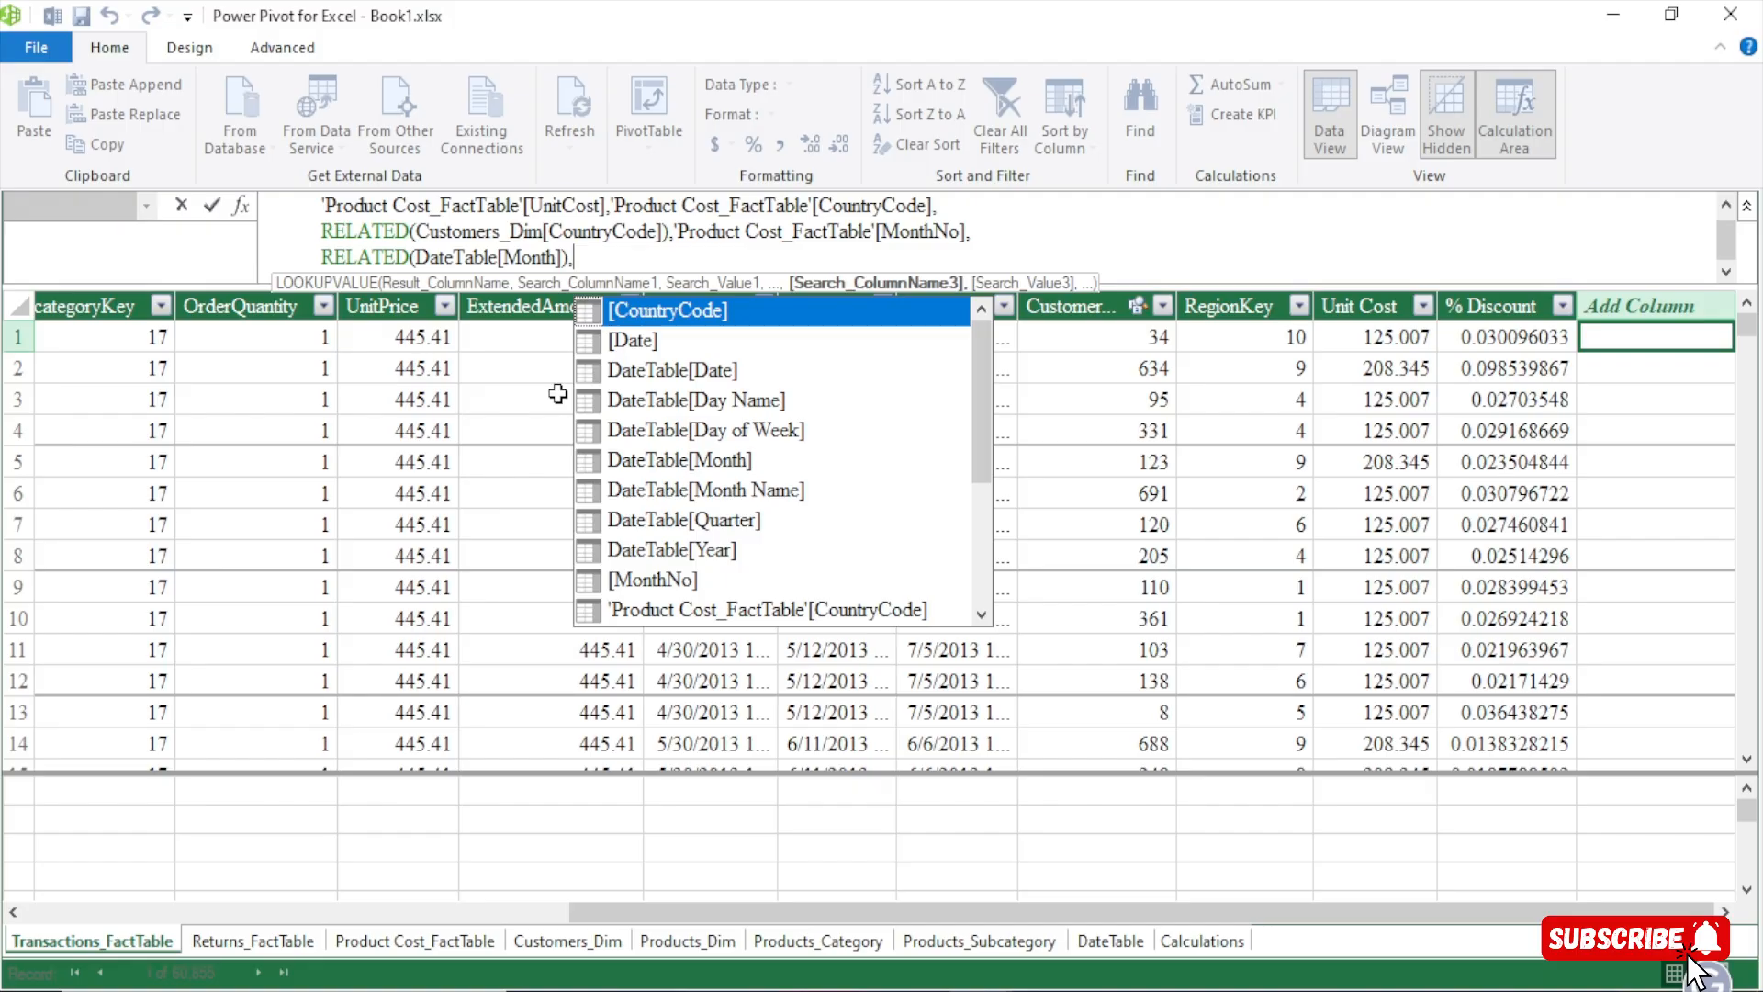
Add 'Product Cost_FactTable'[ProductKey] as the third search column, followed by a comma
type("prokey")
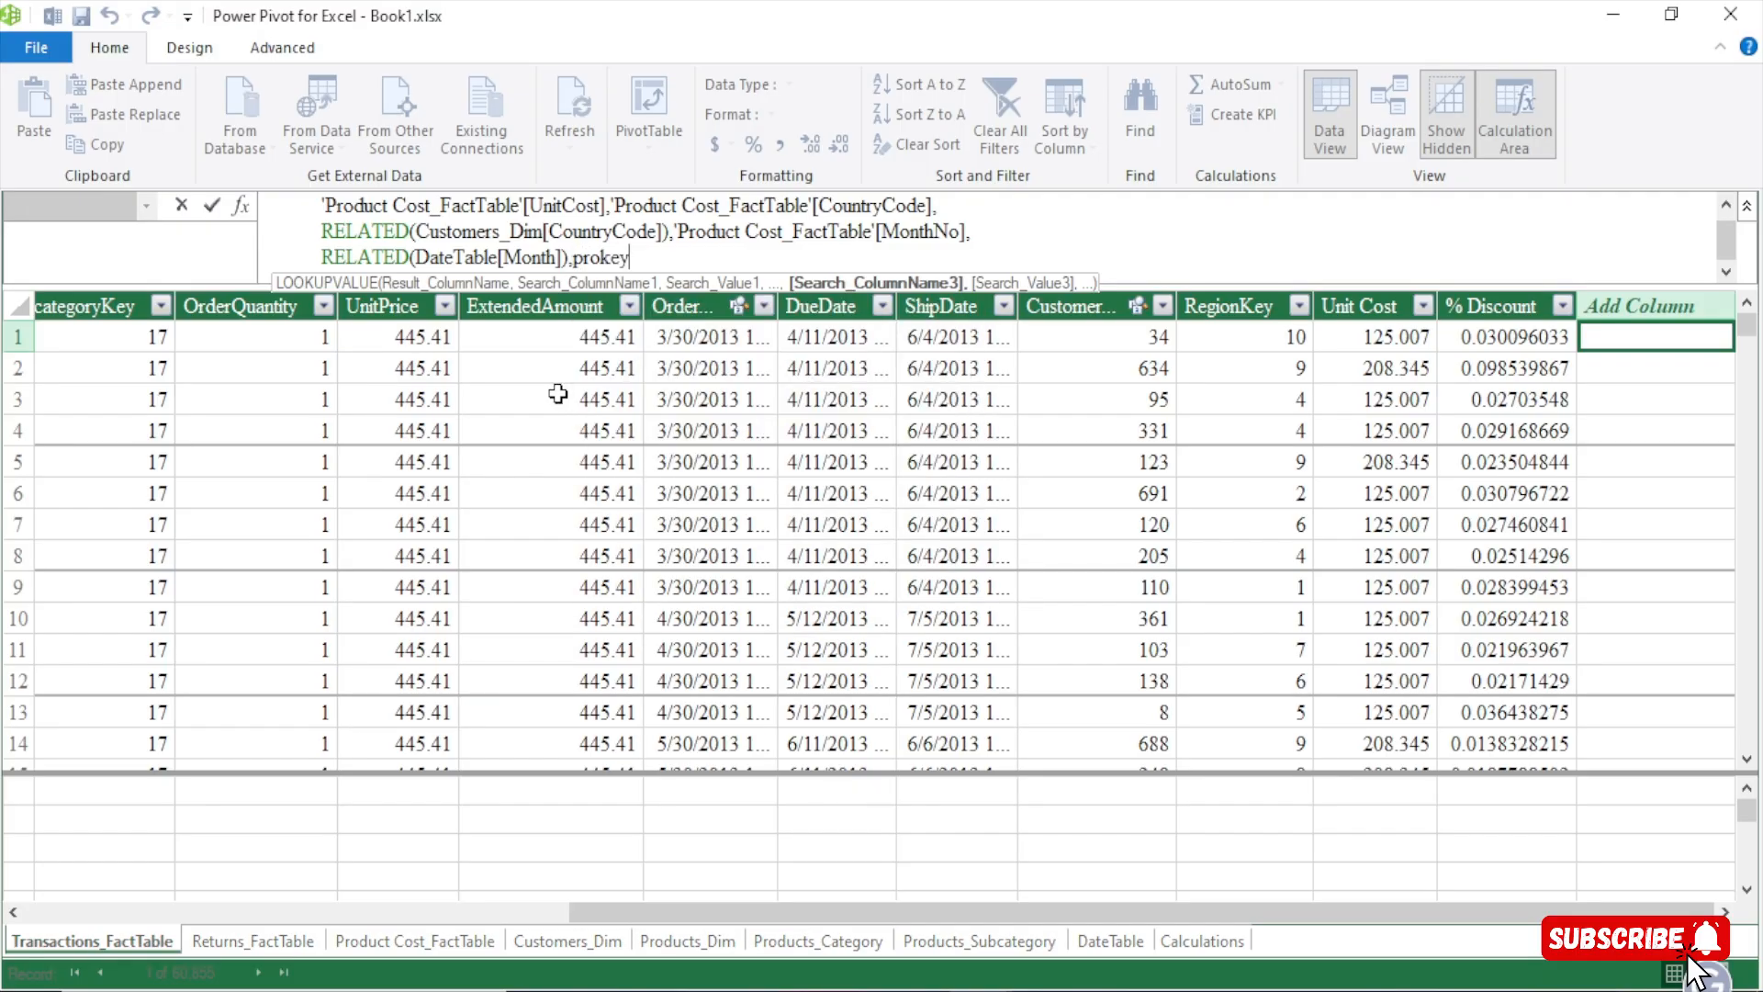
key("BackSpace")
key("BackSpace")
key("BackSpace")
type("duct")
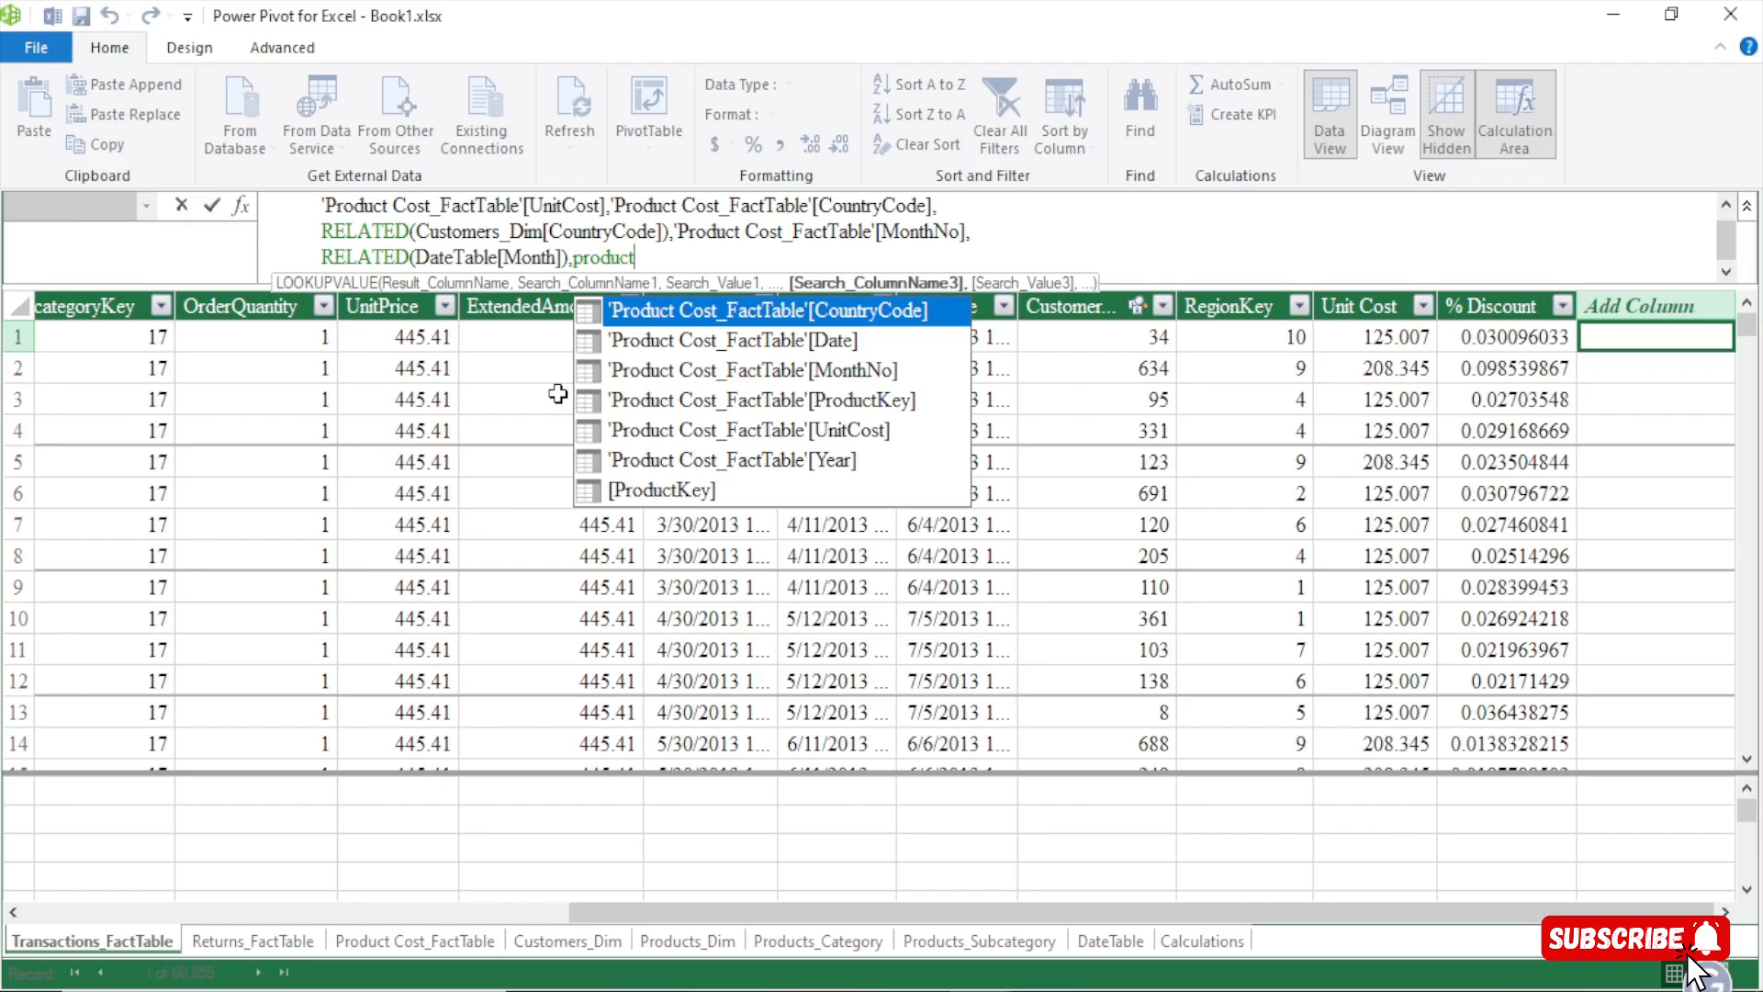
key("Down")
key("Down")
key("Down")
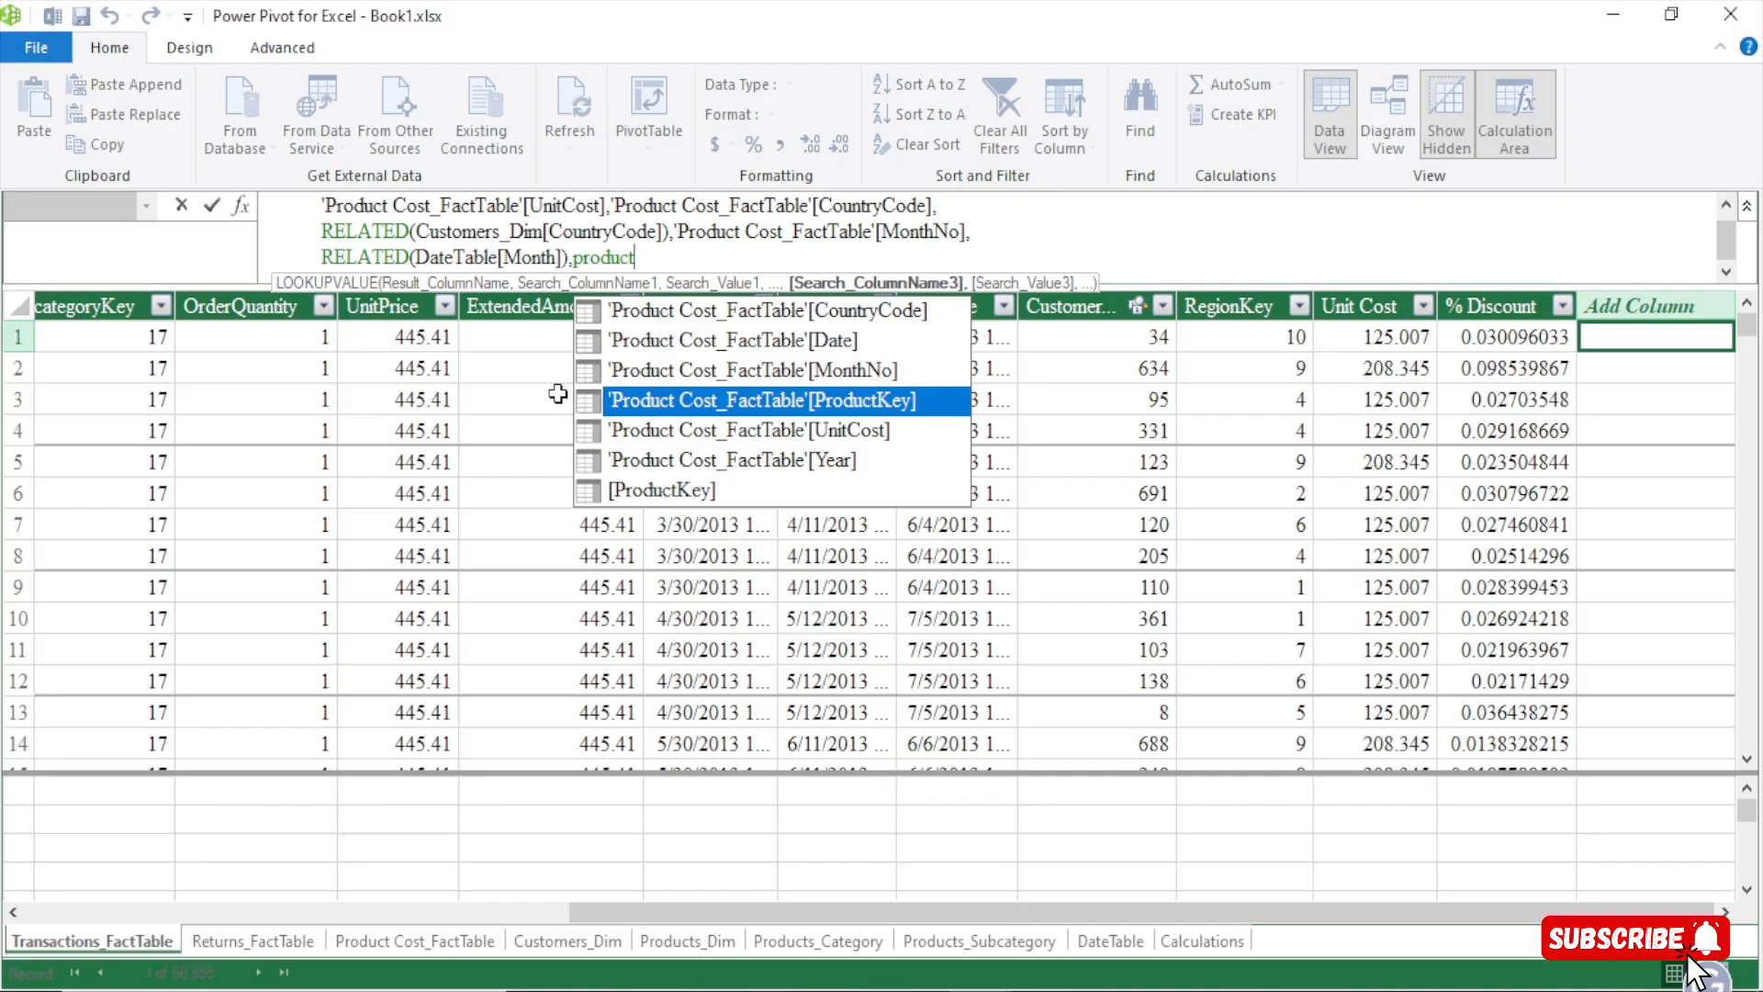
key("Tab")
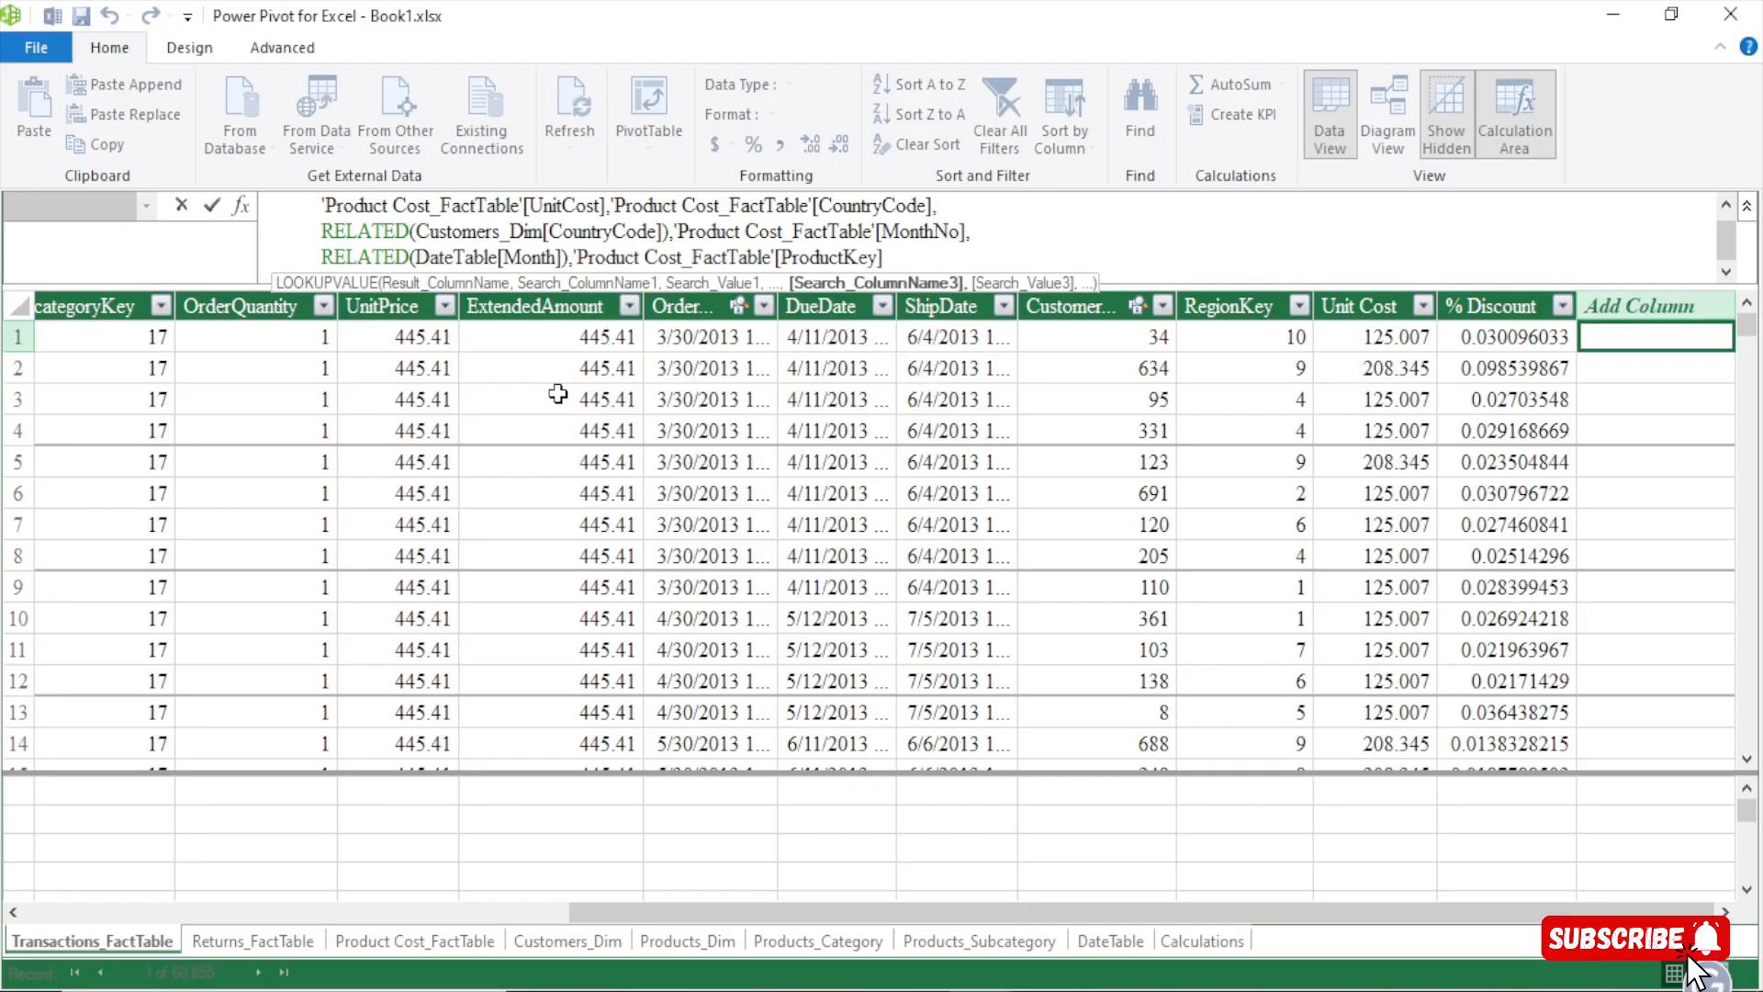
type(",")
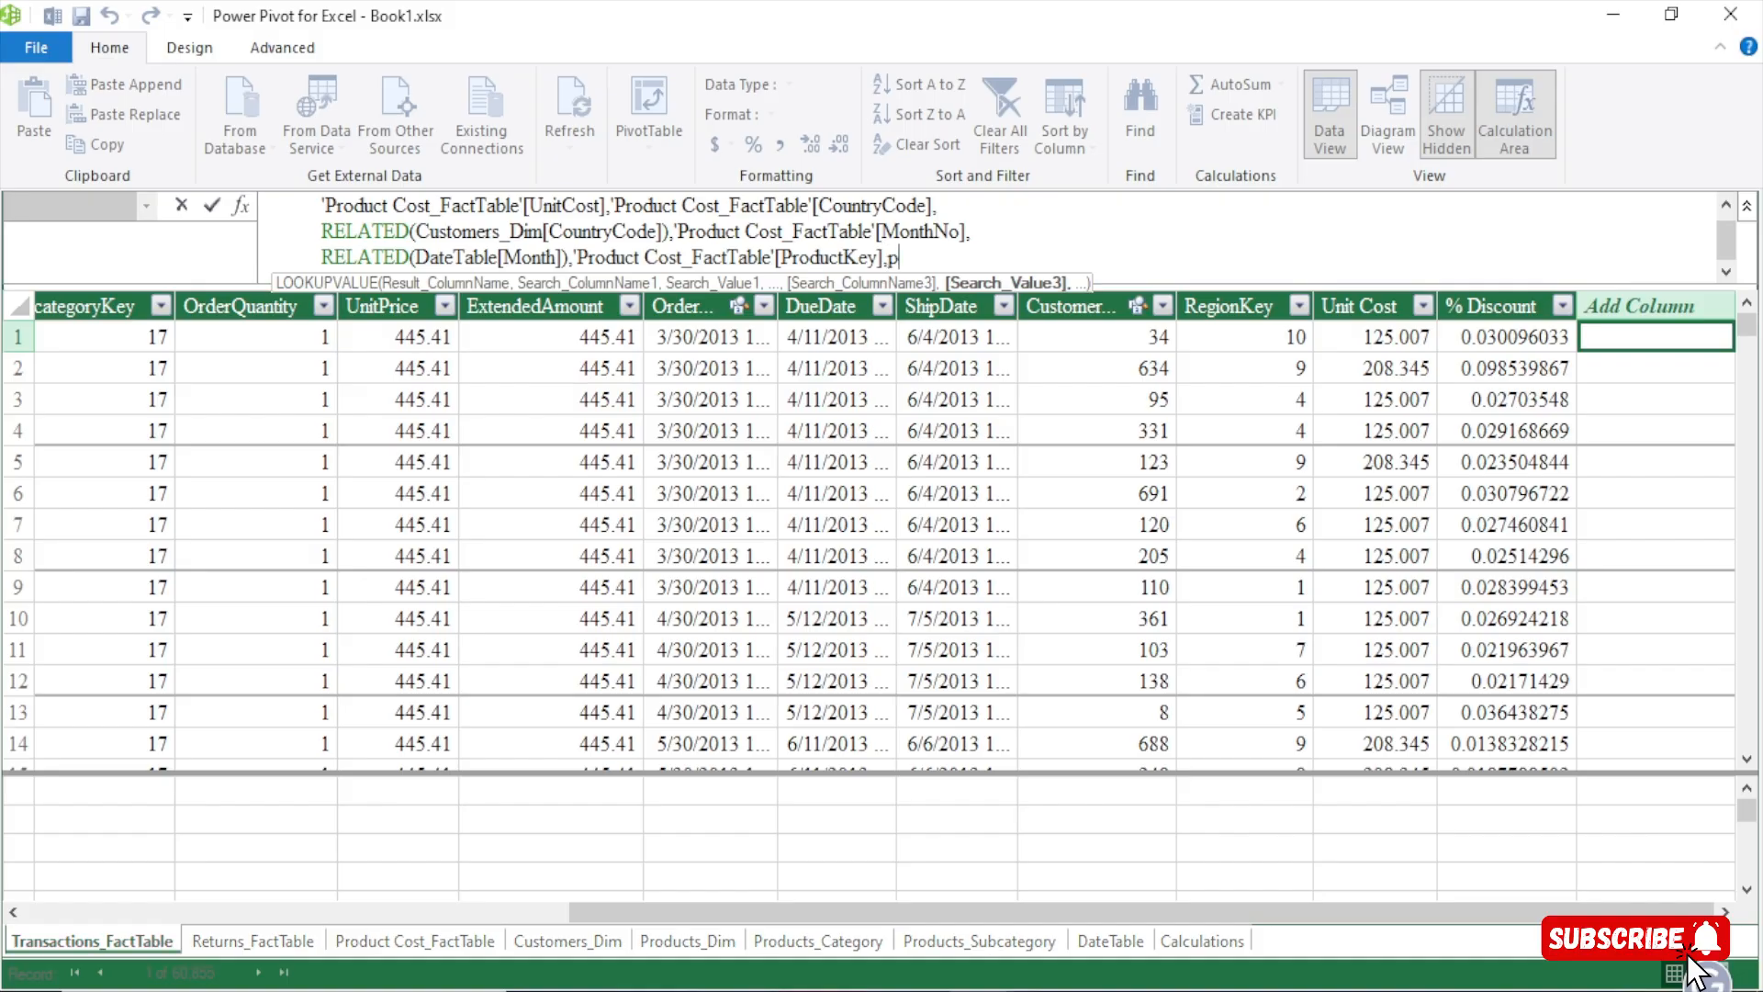
Enter Transactions_FactTable[ProductKey] as the search value for the ProductKey search column, followed by a comma
type("produc")
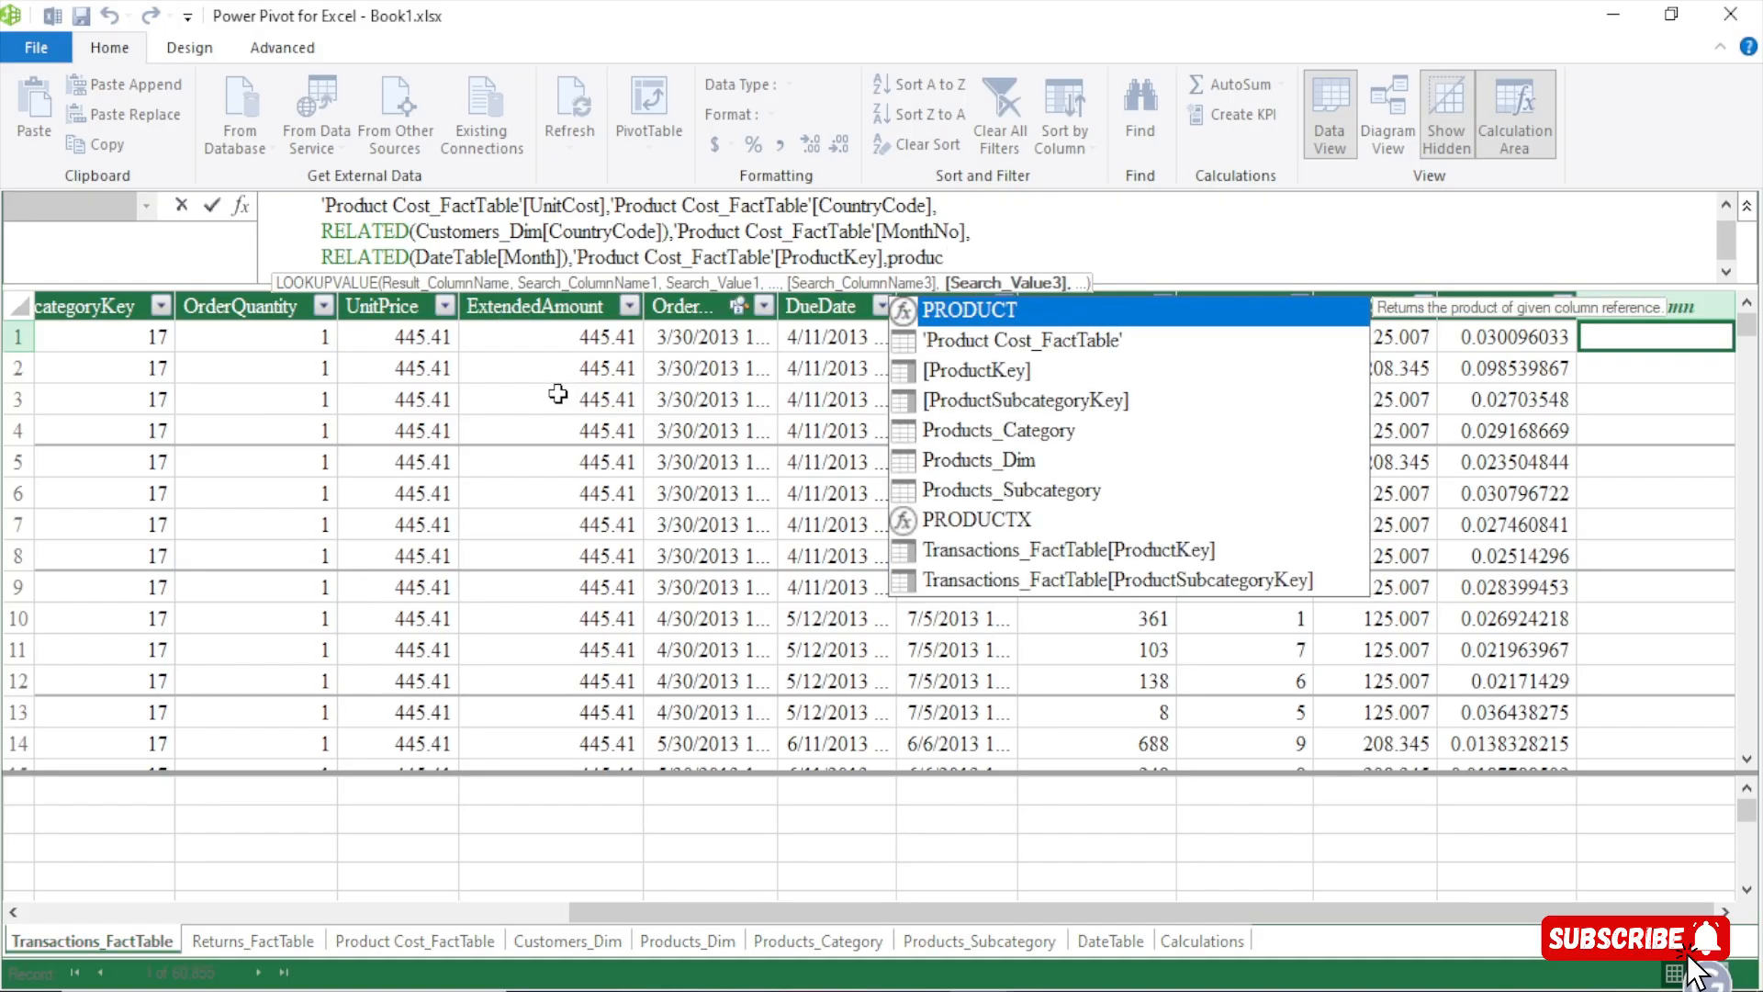
type("t")
key("Down")
key("Down")
key("Down")
key("Down")
key("Down")
key("Down")
key("Down")
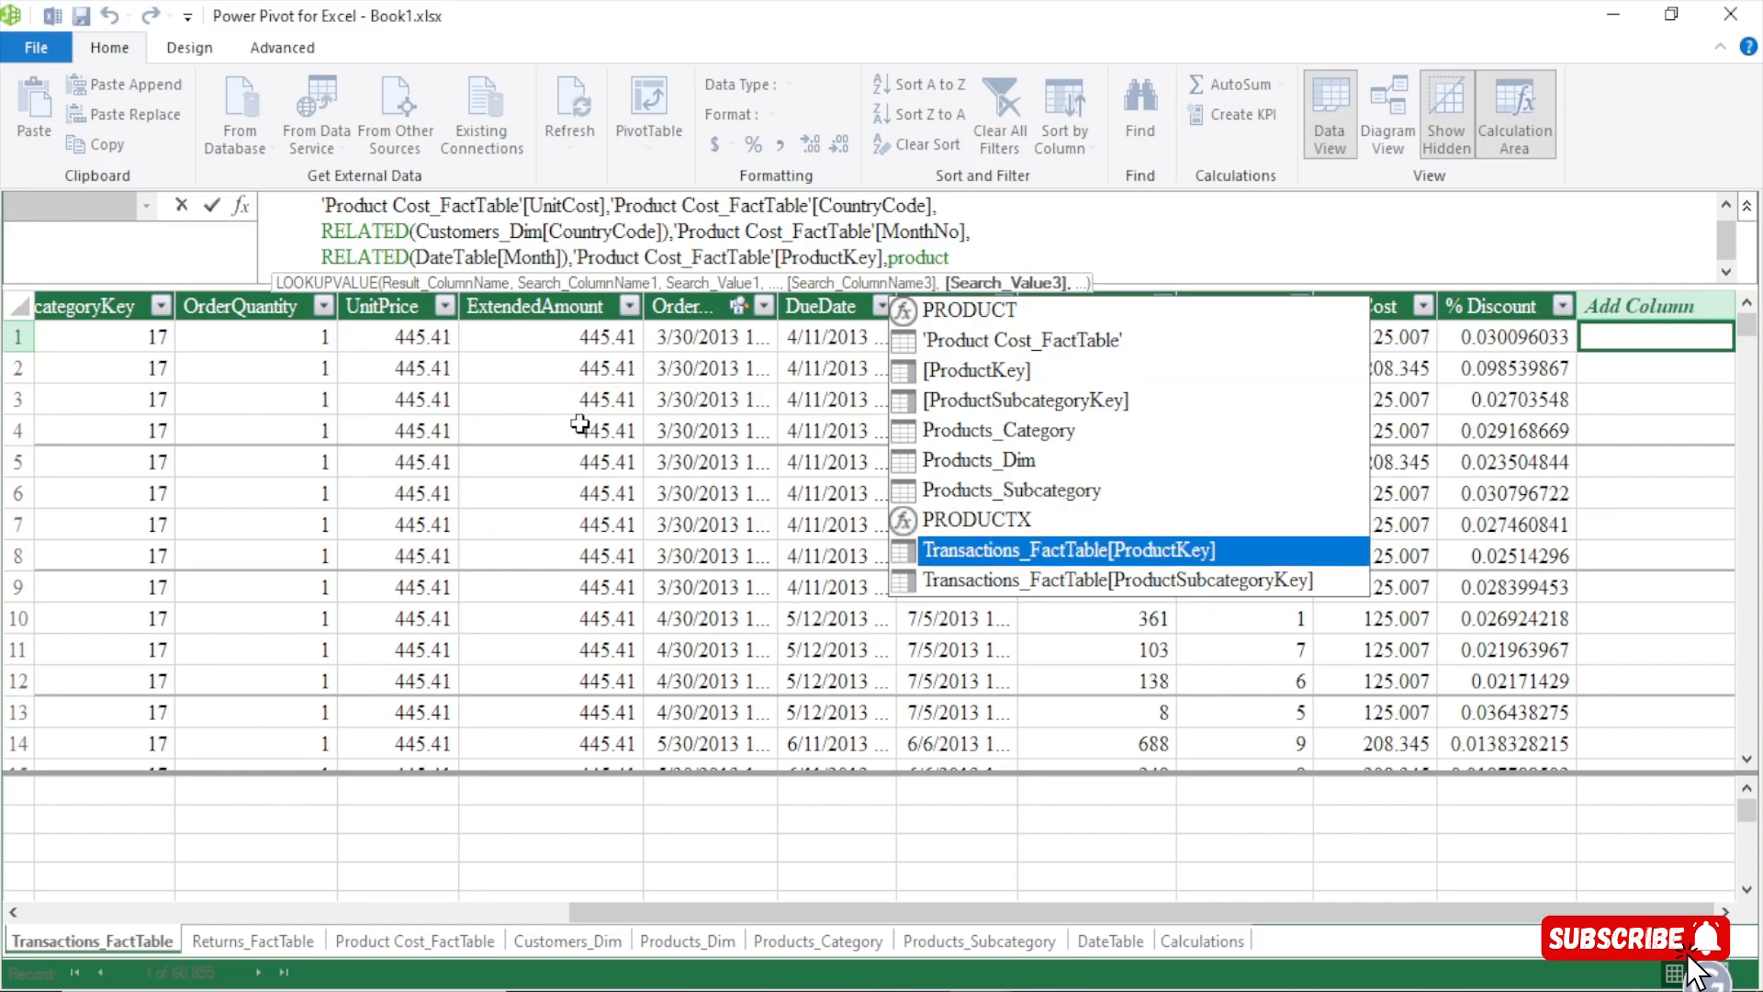
key("Tab")
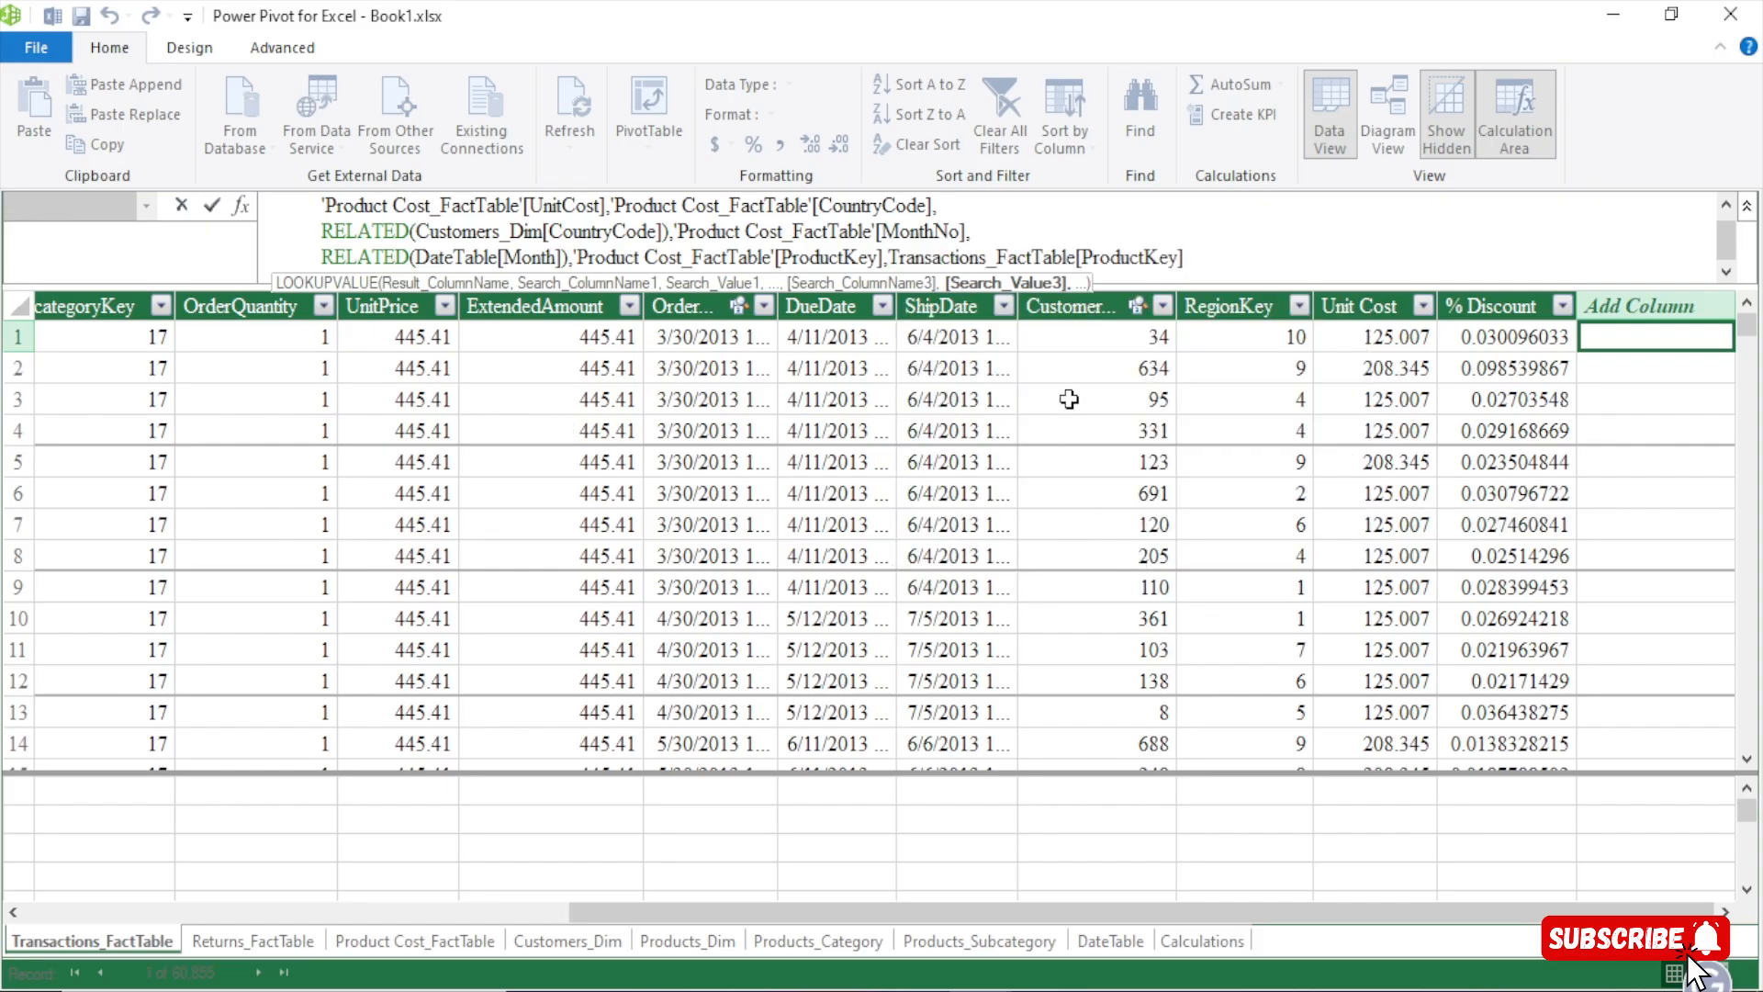
type(",")
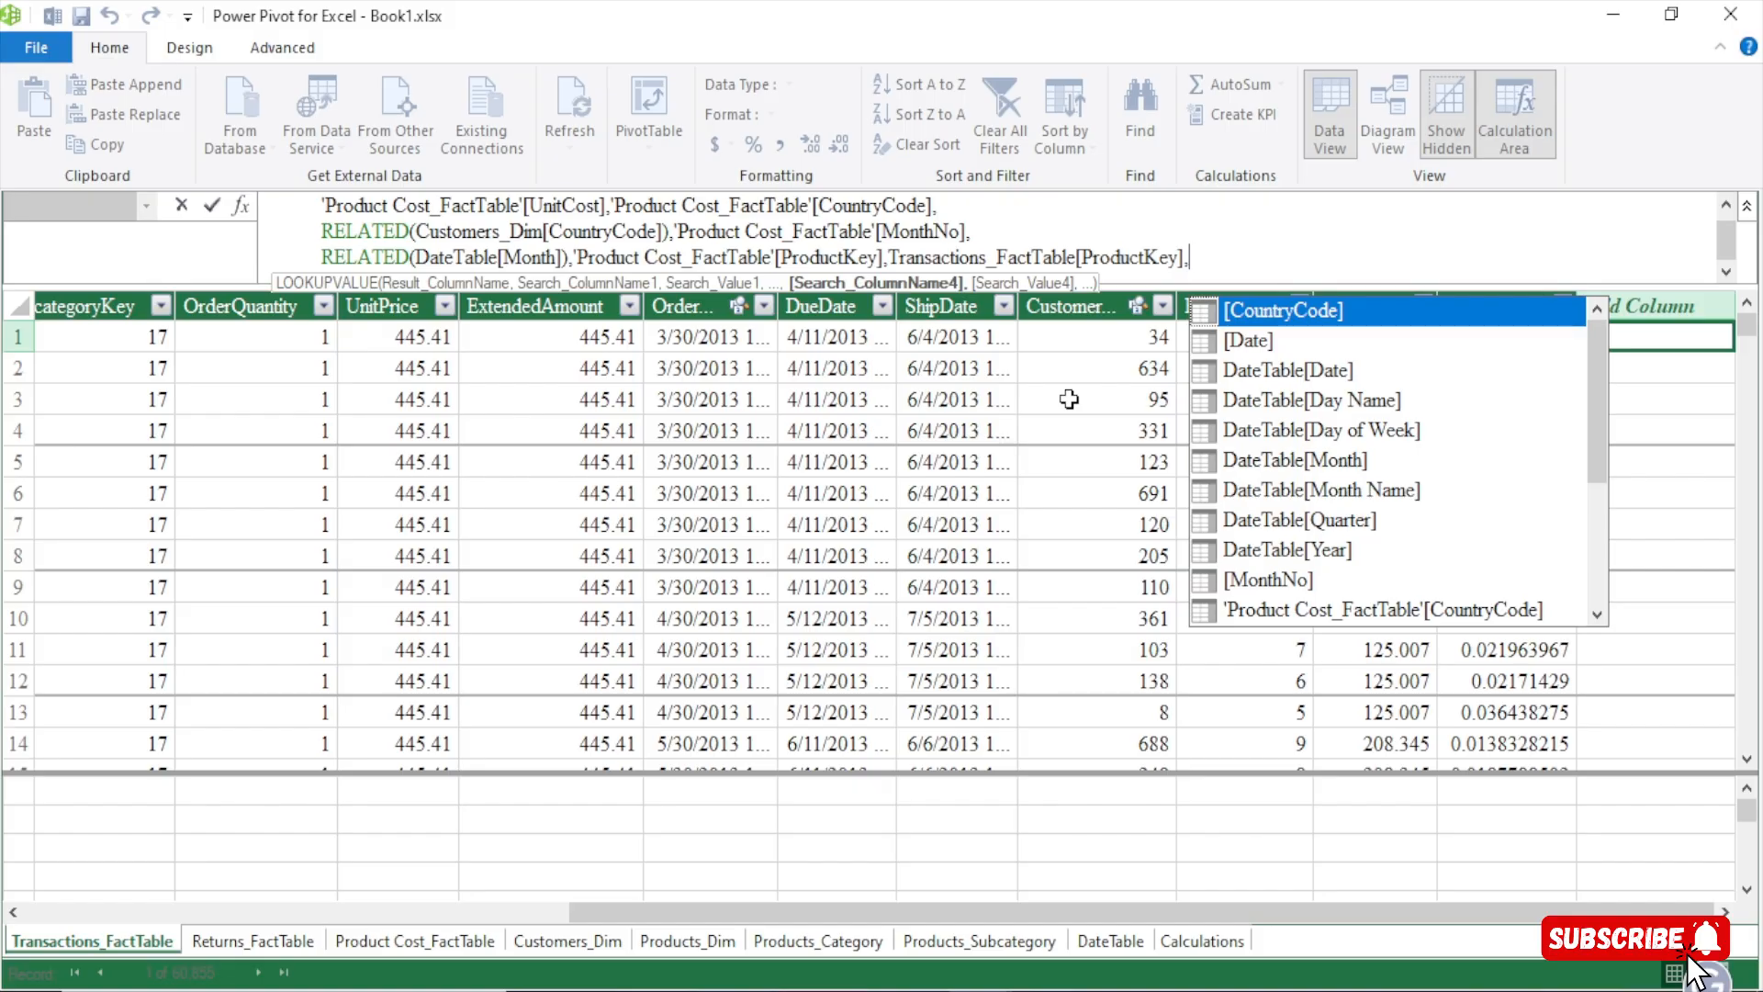
Add 'Product Cost_FactTable'[Year] as the fourth search column, followed by a comma and a new line
type("year")
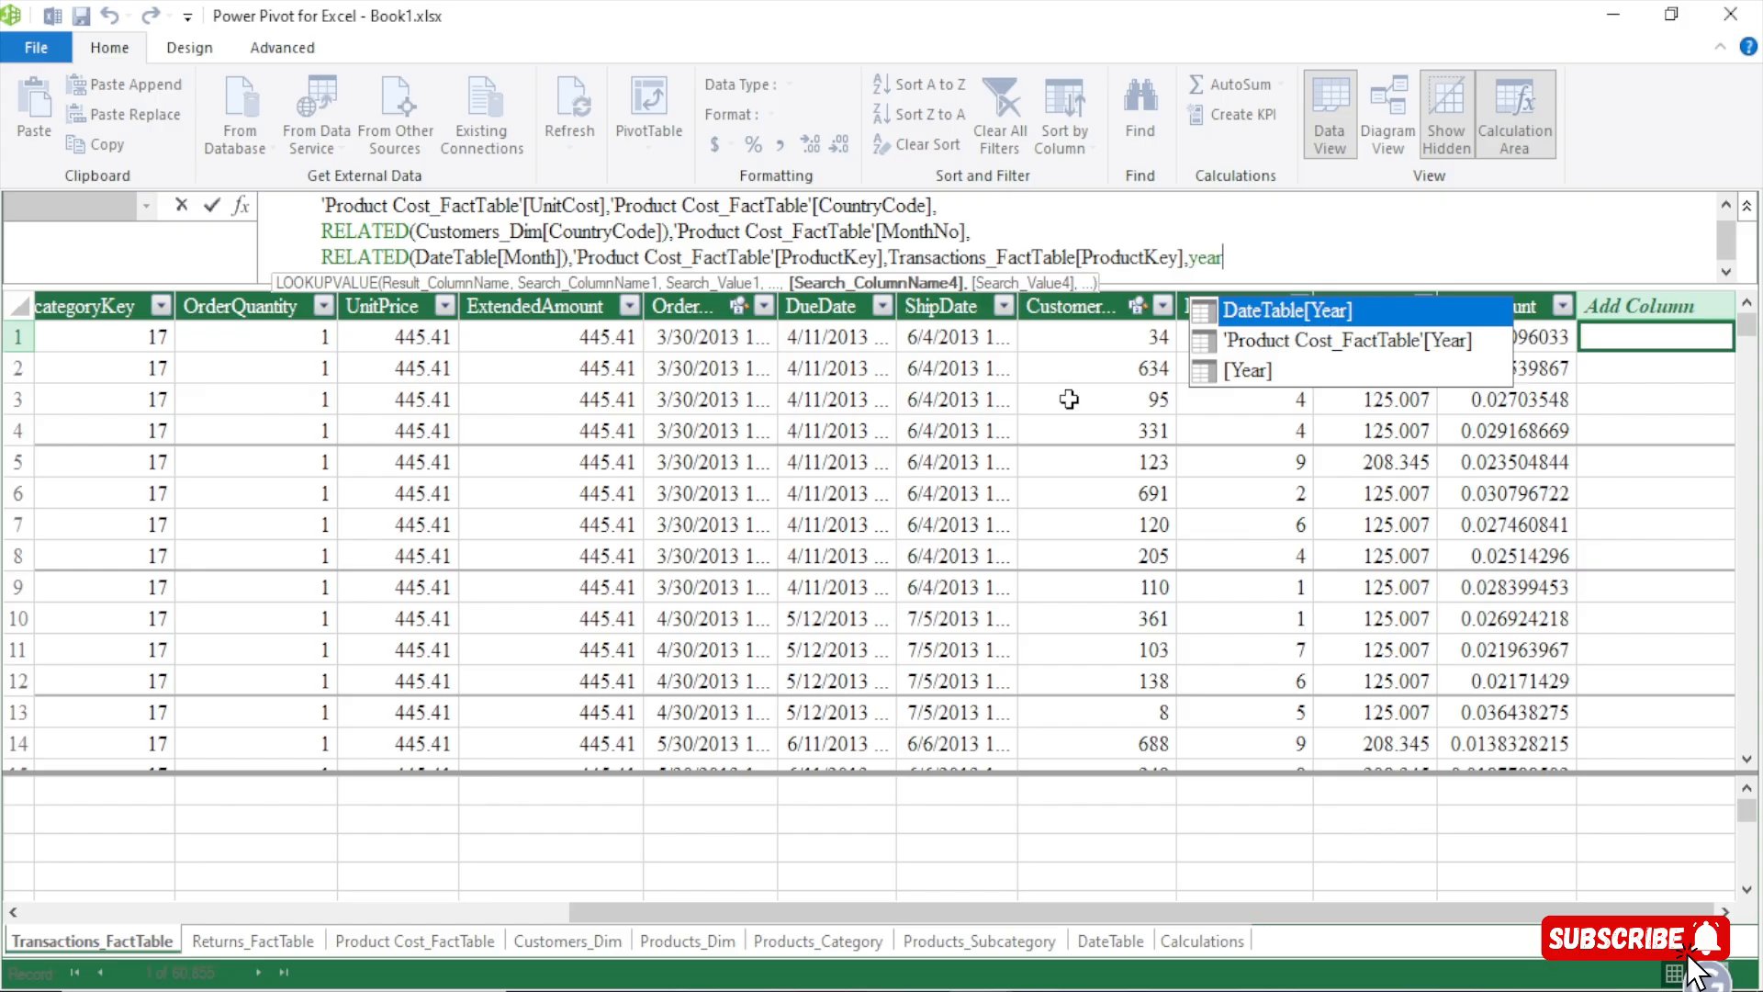
double_click(1388, 341)
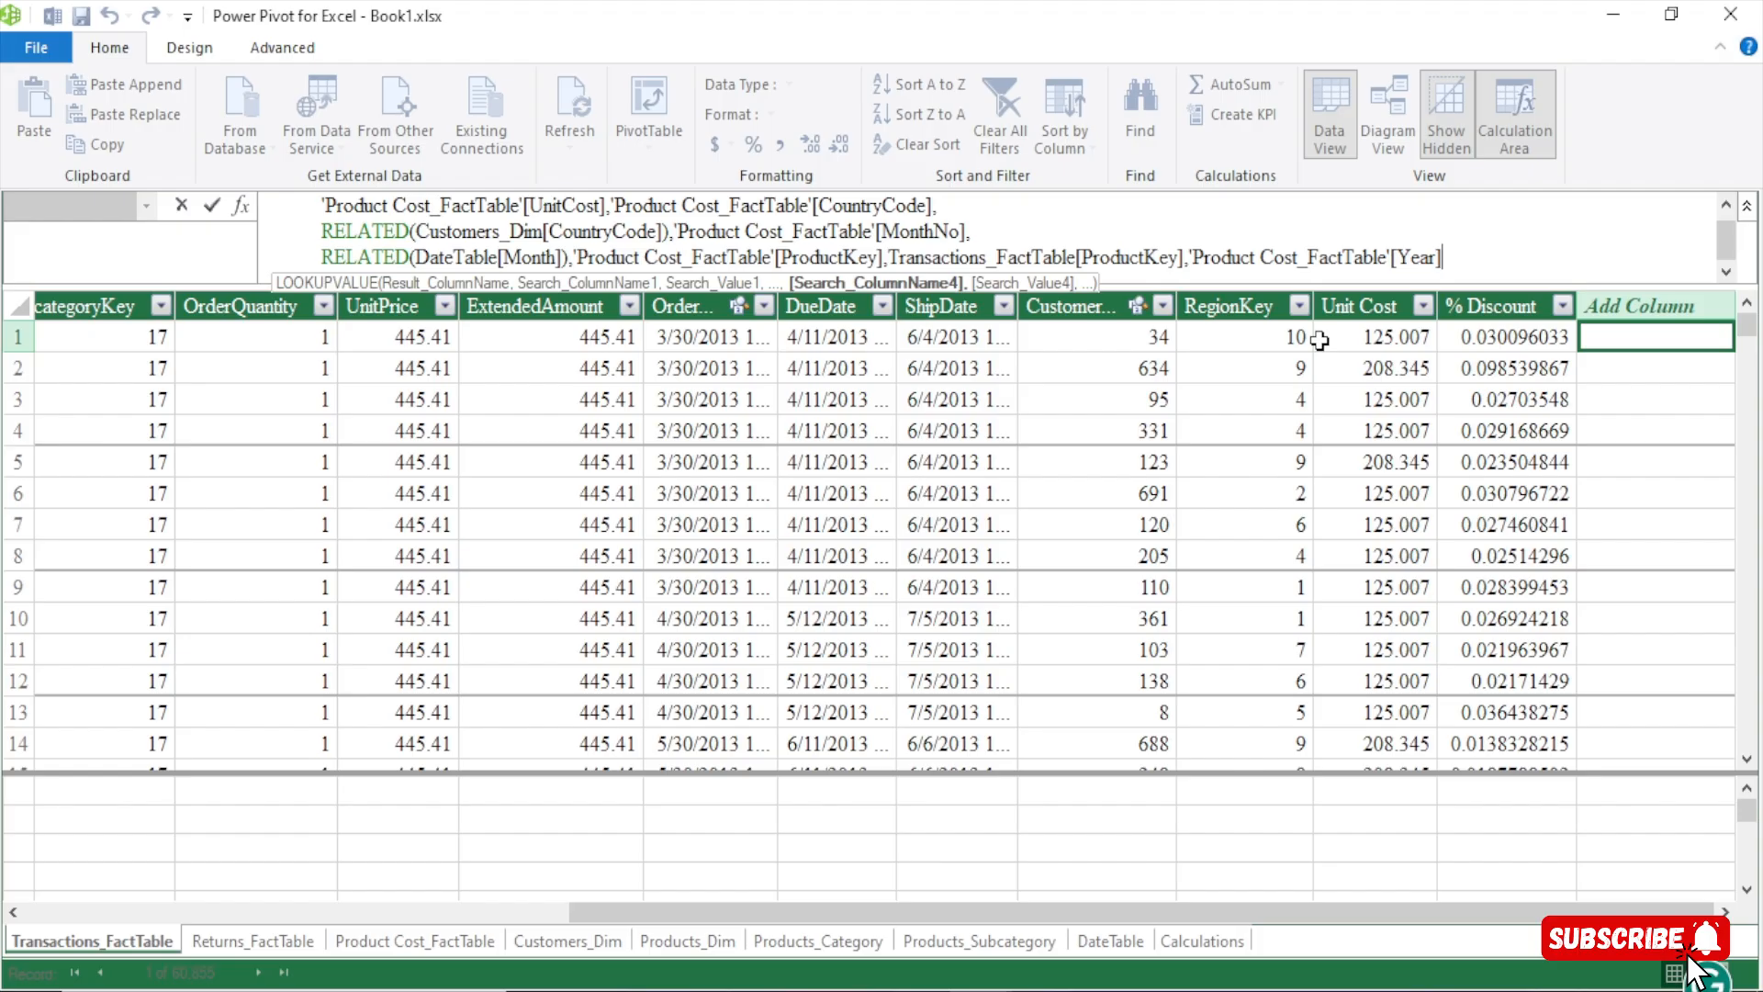
type(",")
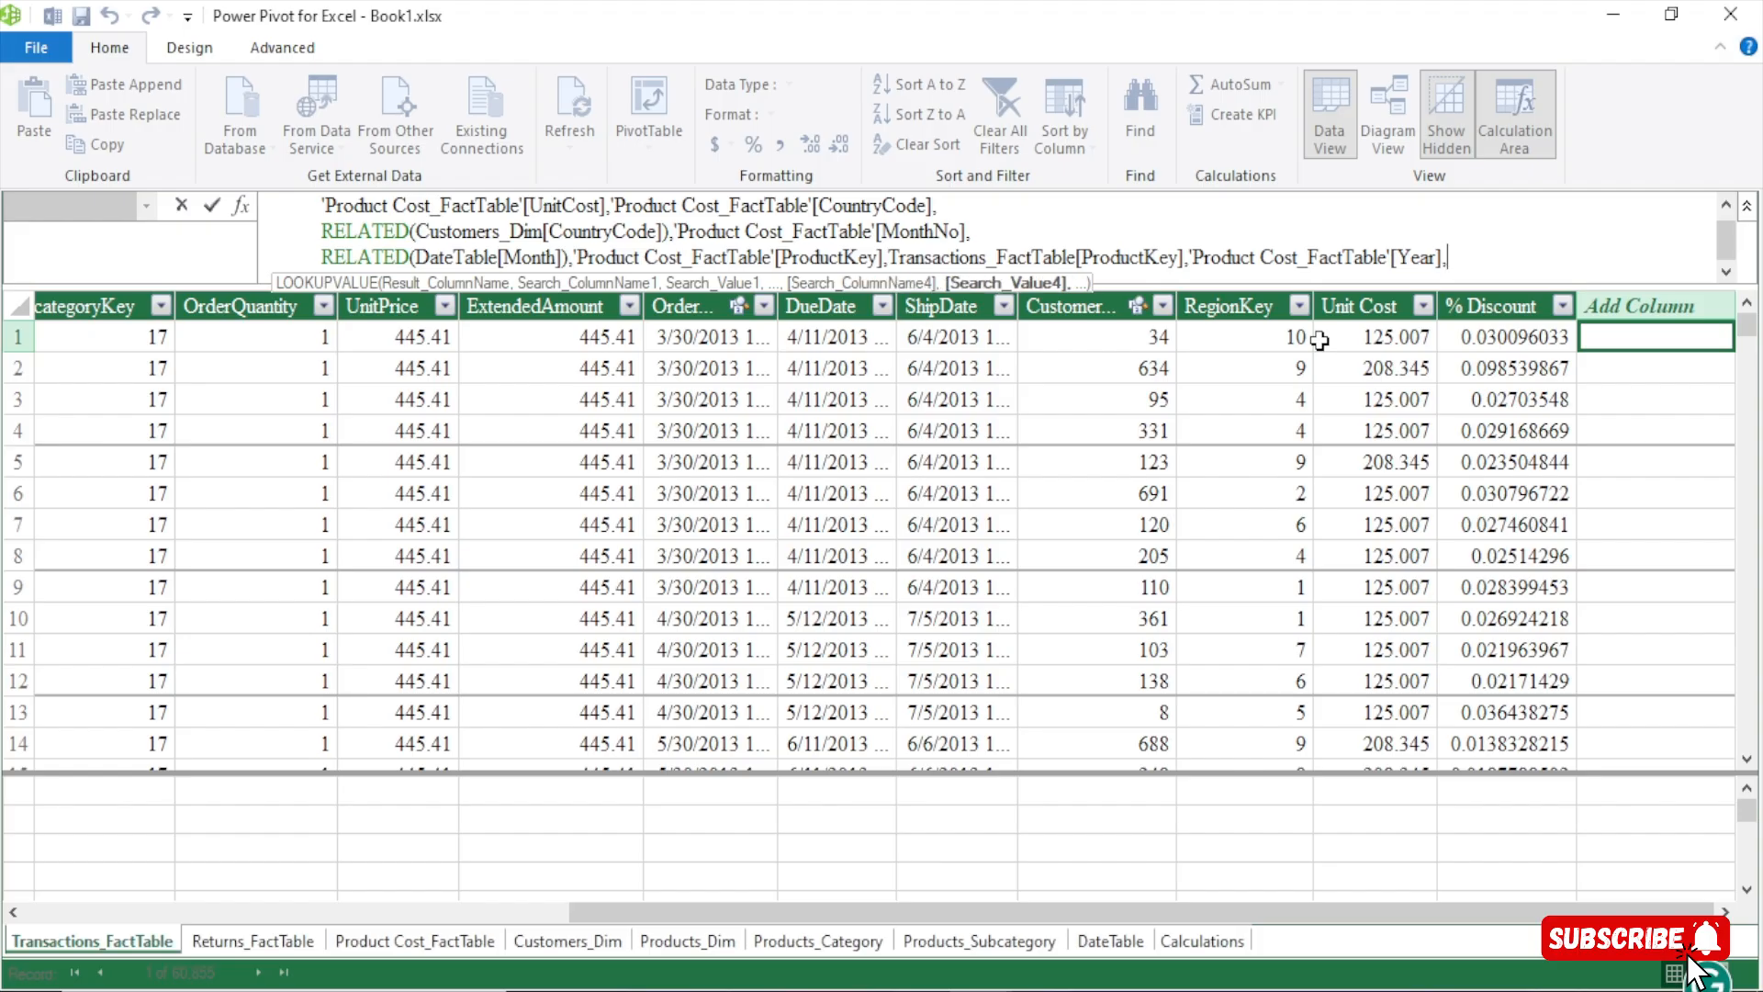
key("shift+Return")
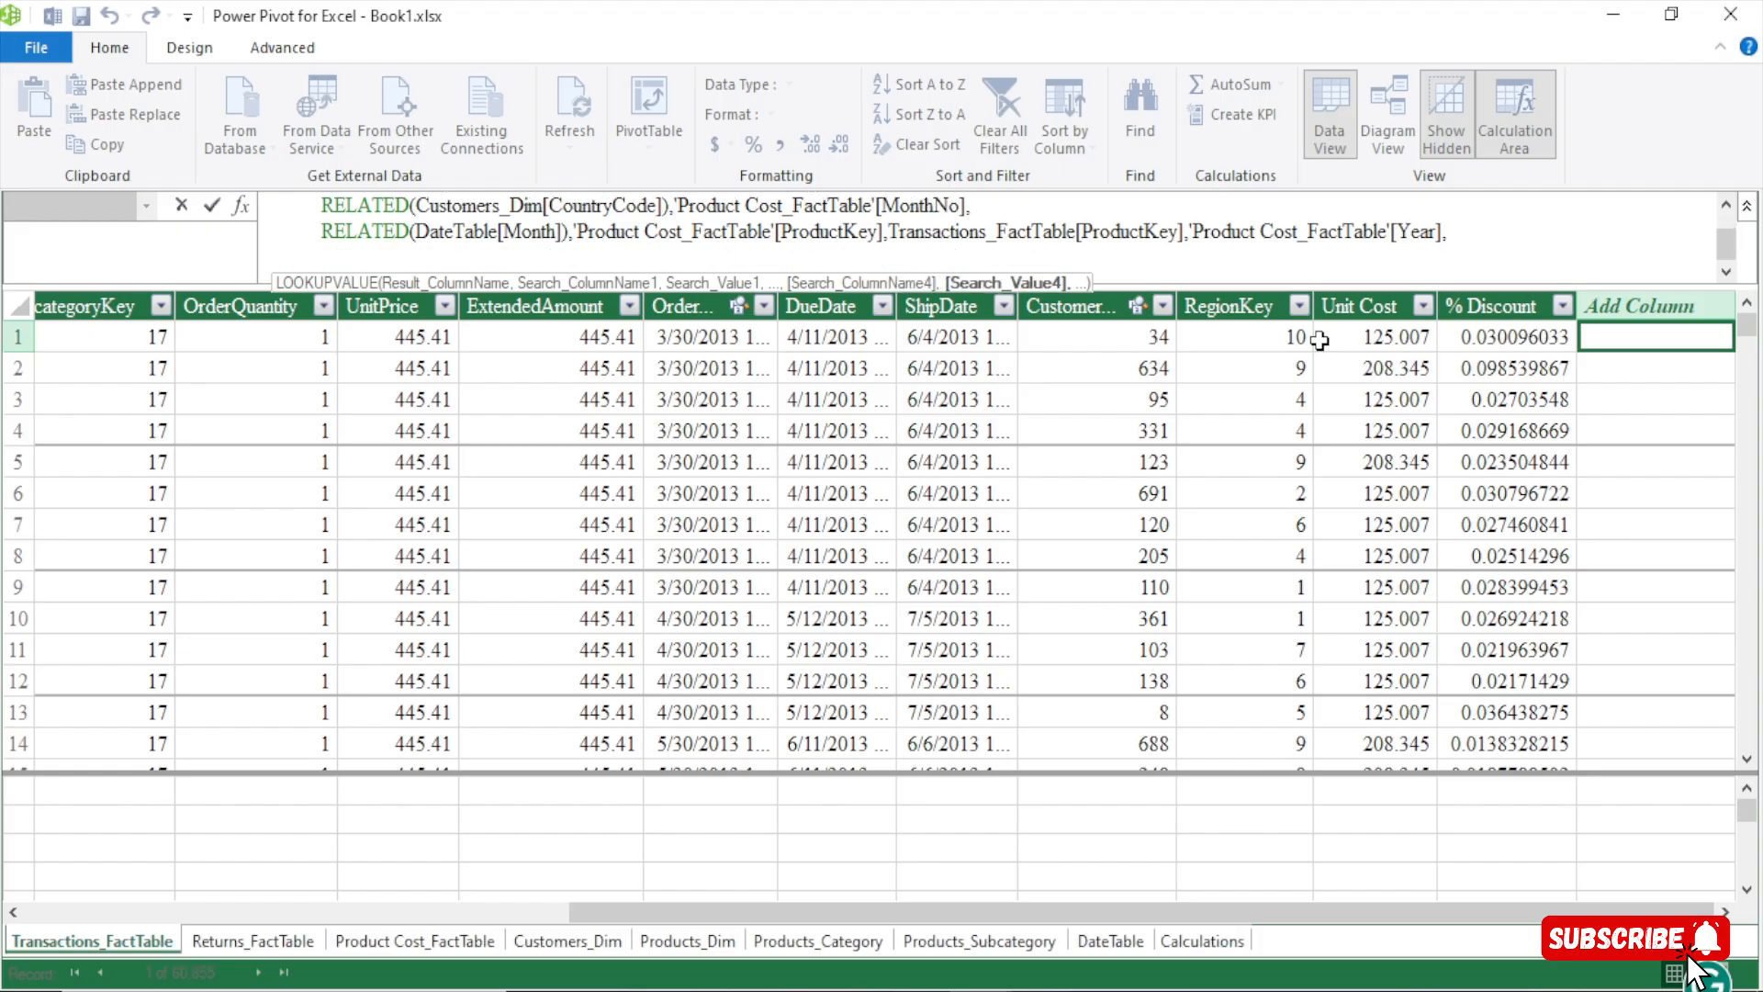
Enter RELATED(DateTable[Year]) as the search value for the Year search column, with its closing parenthesis on a new line
type("rela")
key("Tab")
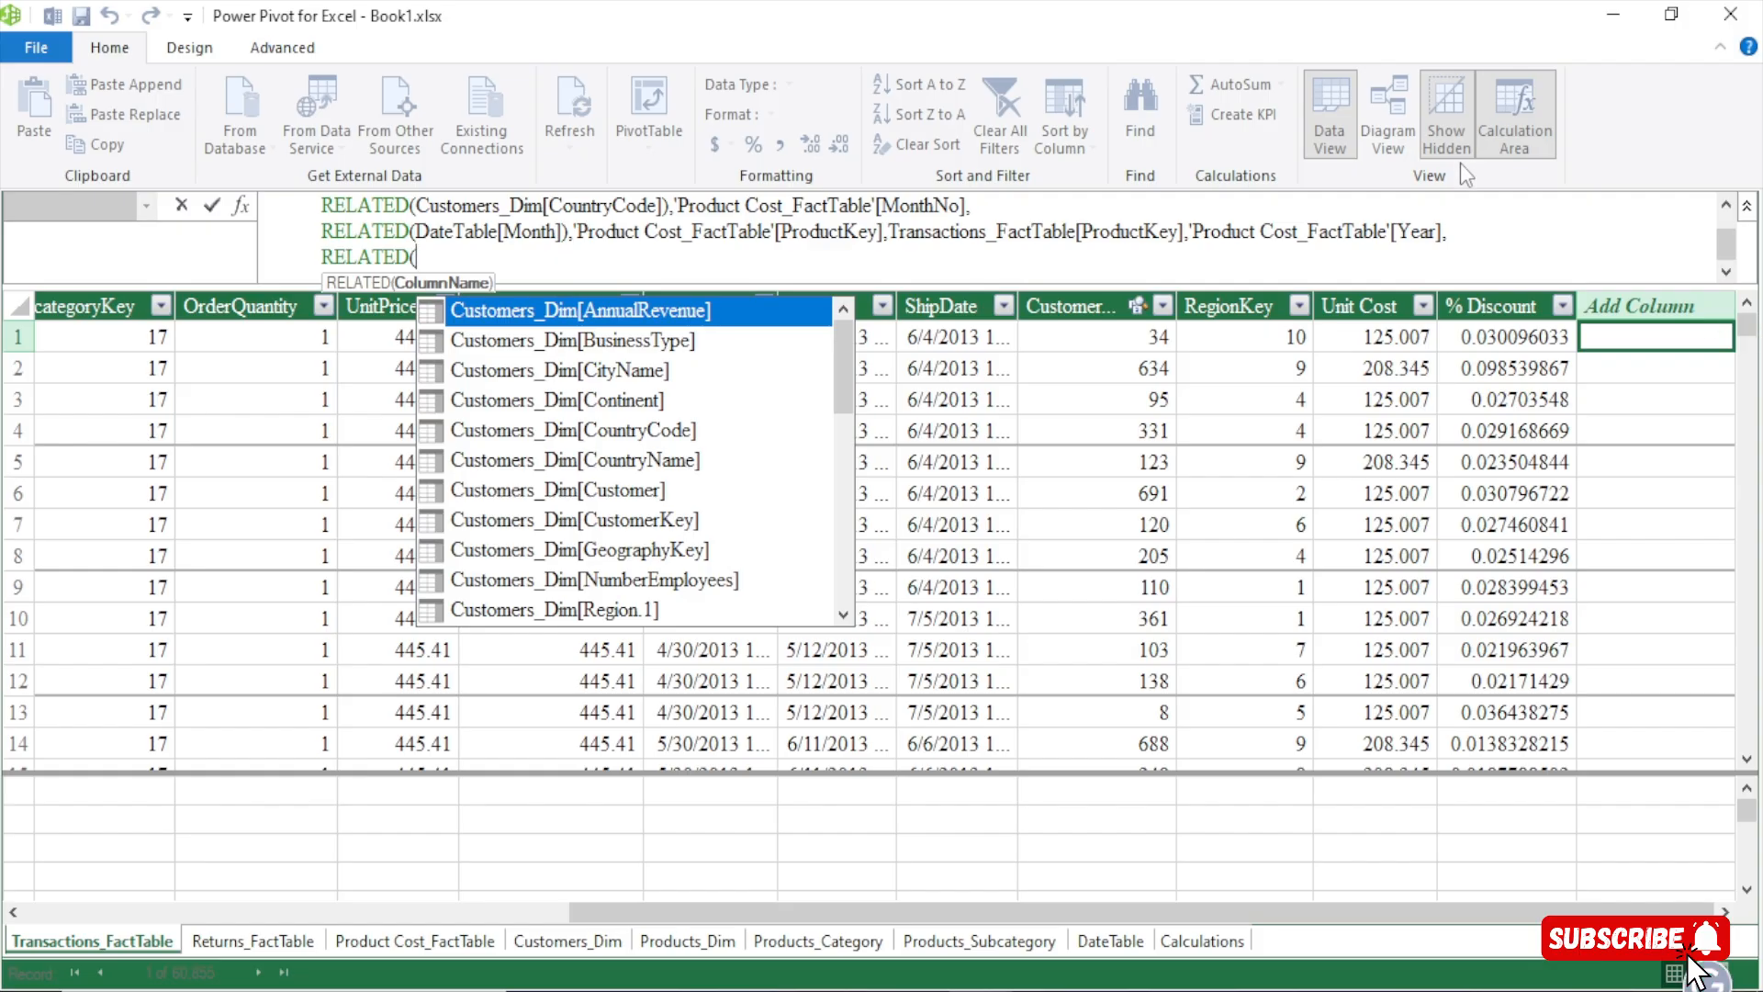
left_click_drag(1331, 230, 1442, 229)
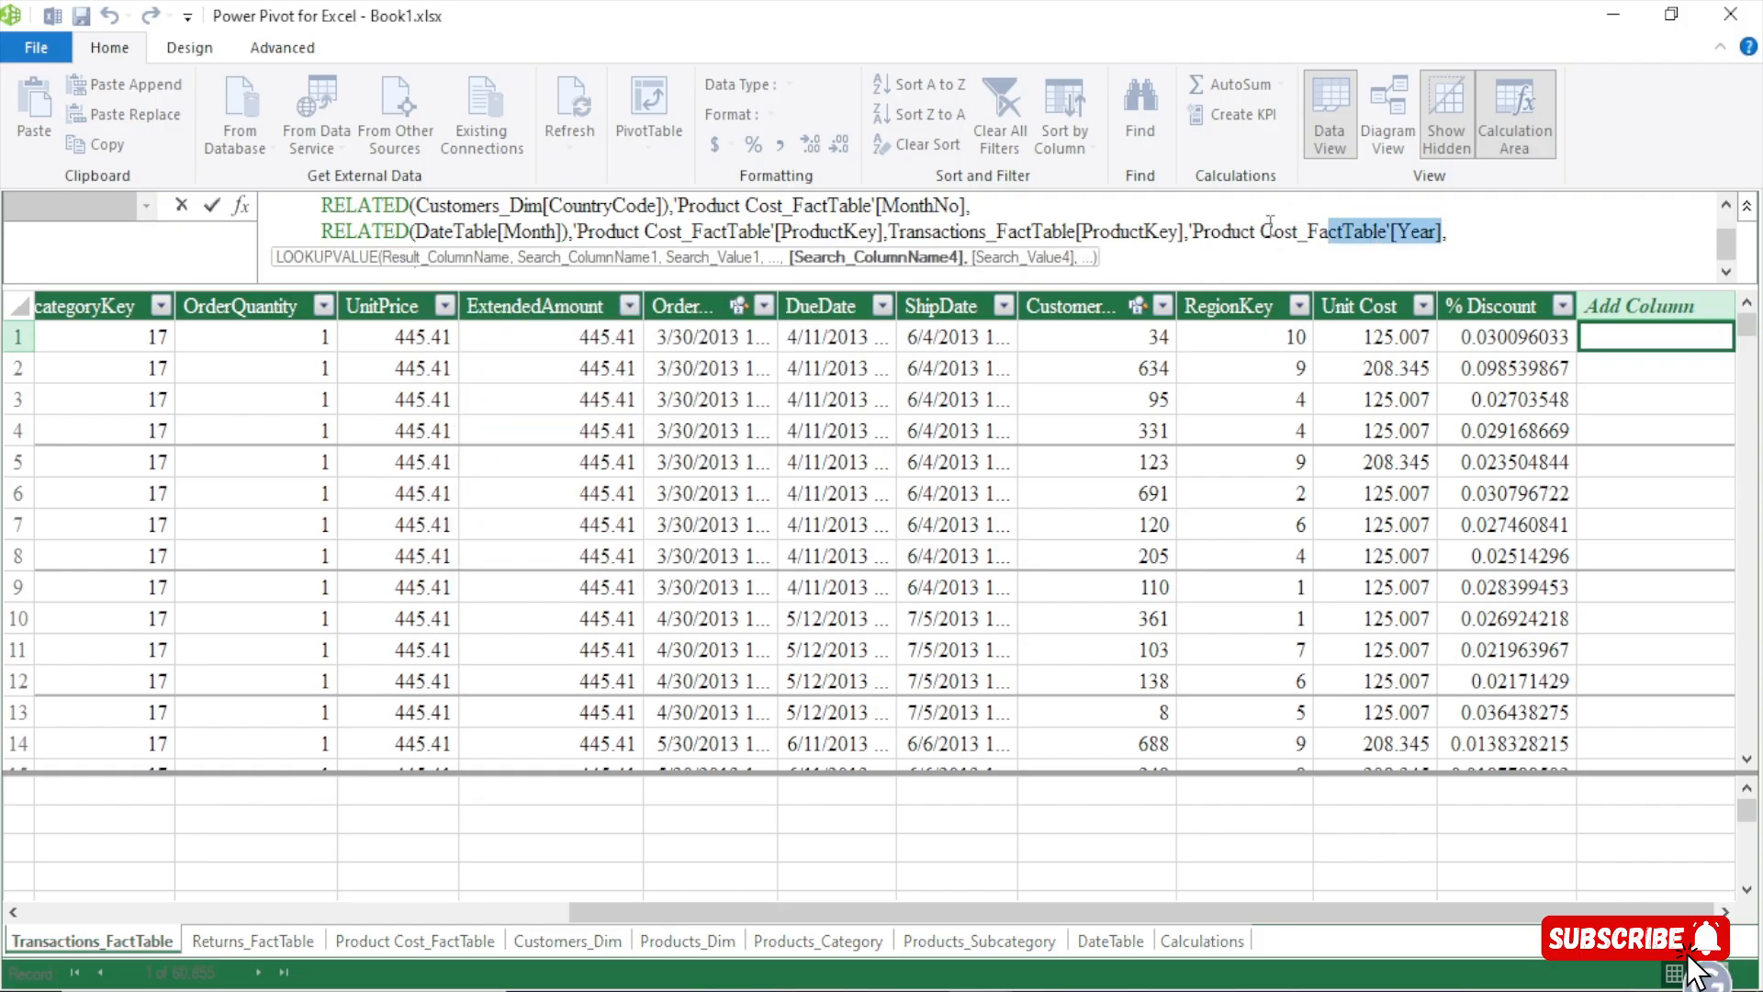
left_click(406, 280)
left_click(429, 259)
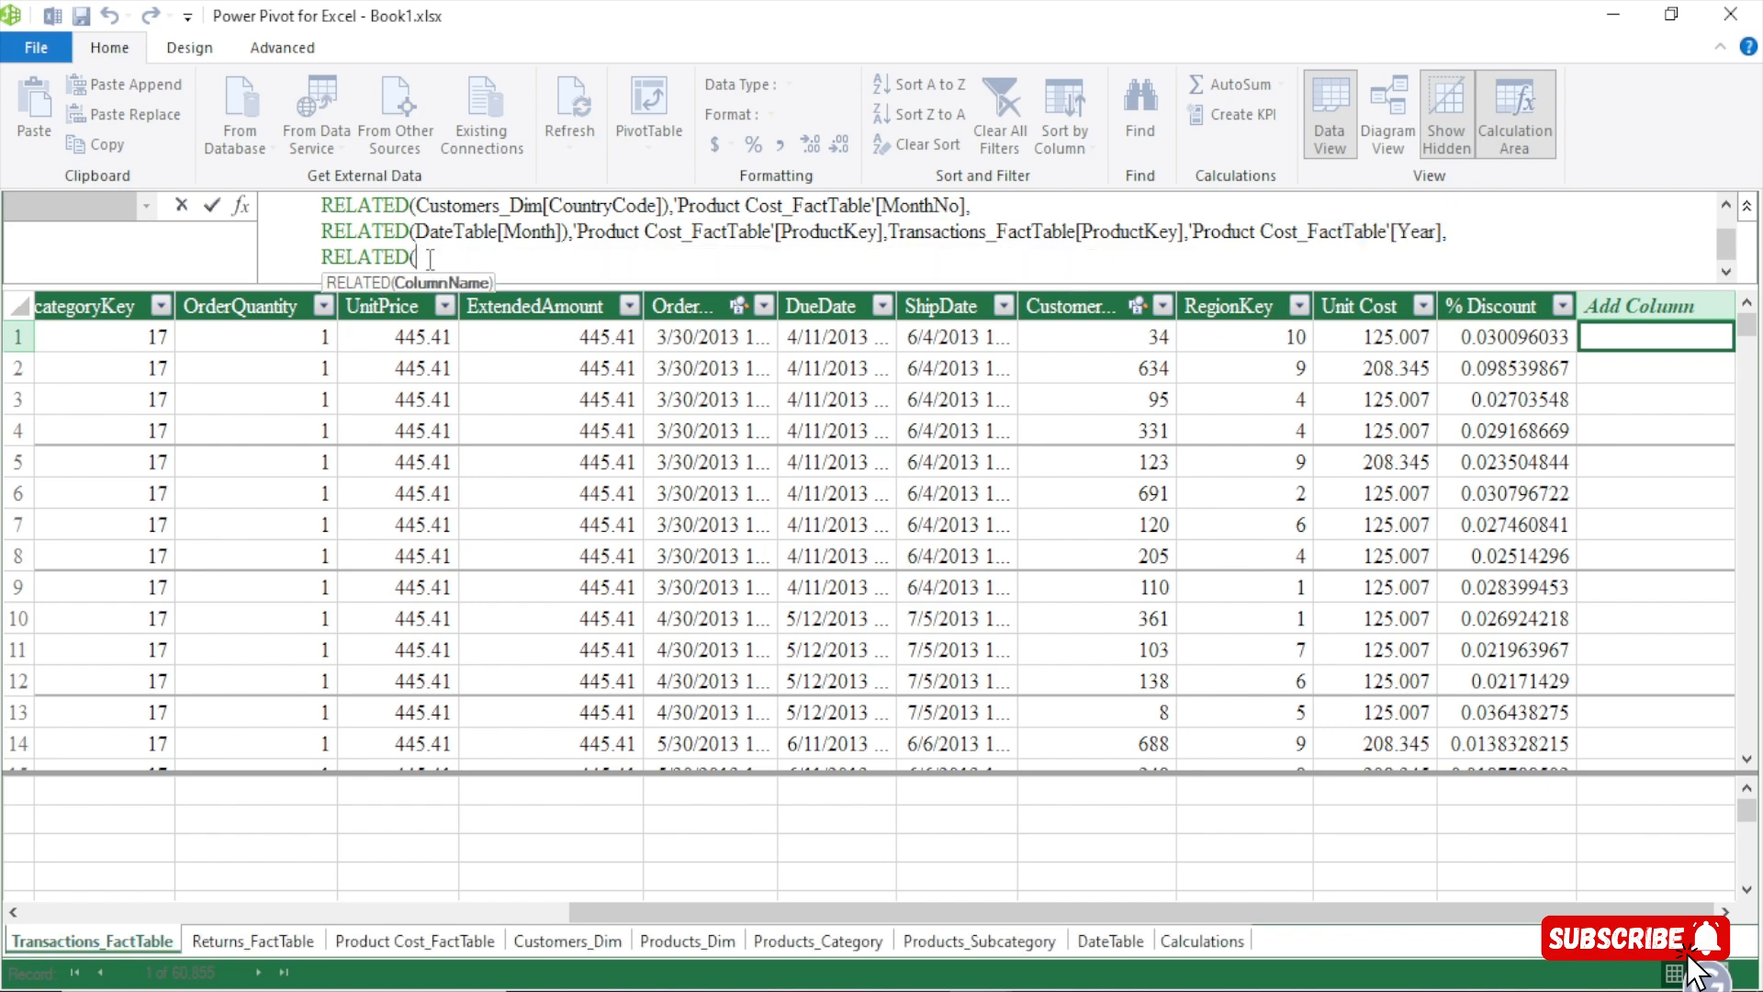
type("date")
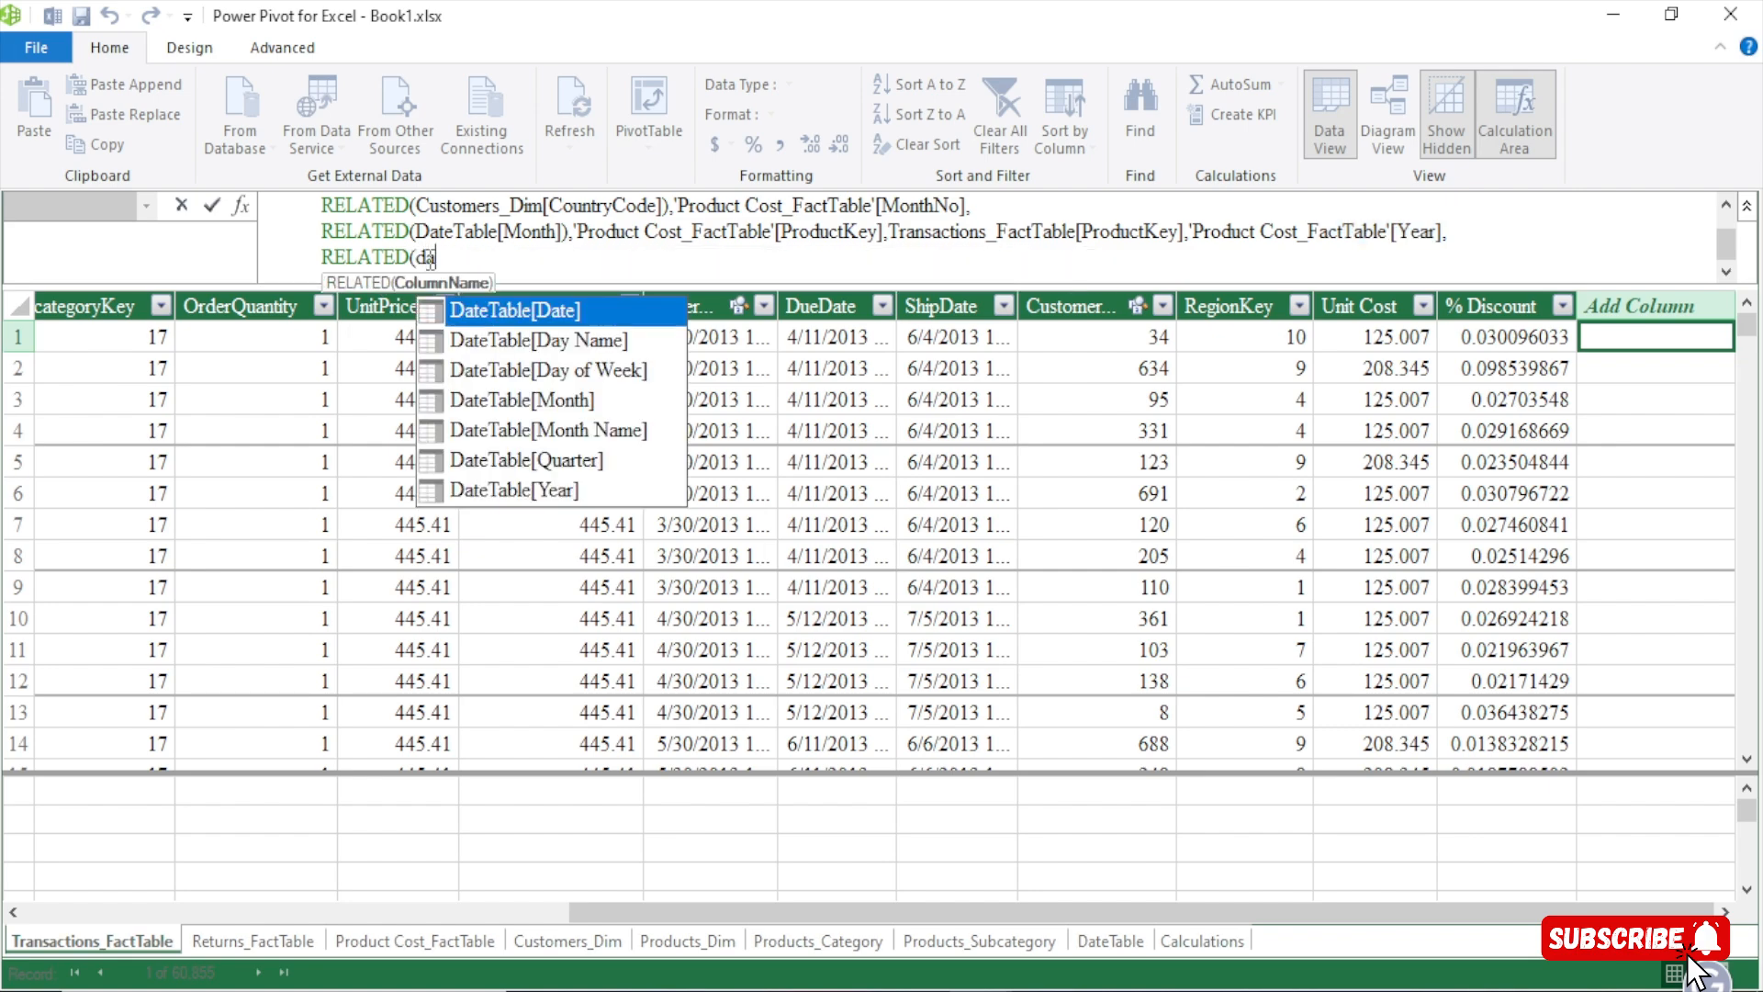
key("Down")
key("Down")
key("Down")
key("Down")
key("Down")
key("Down")
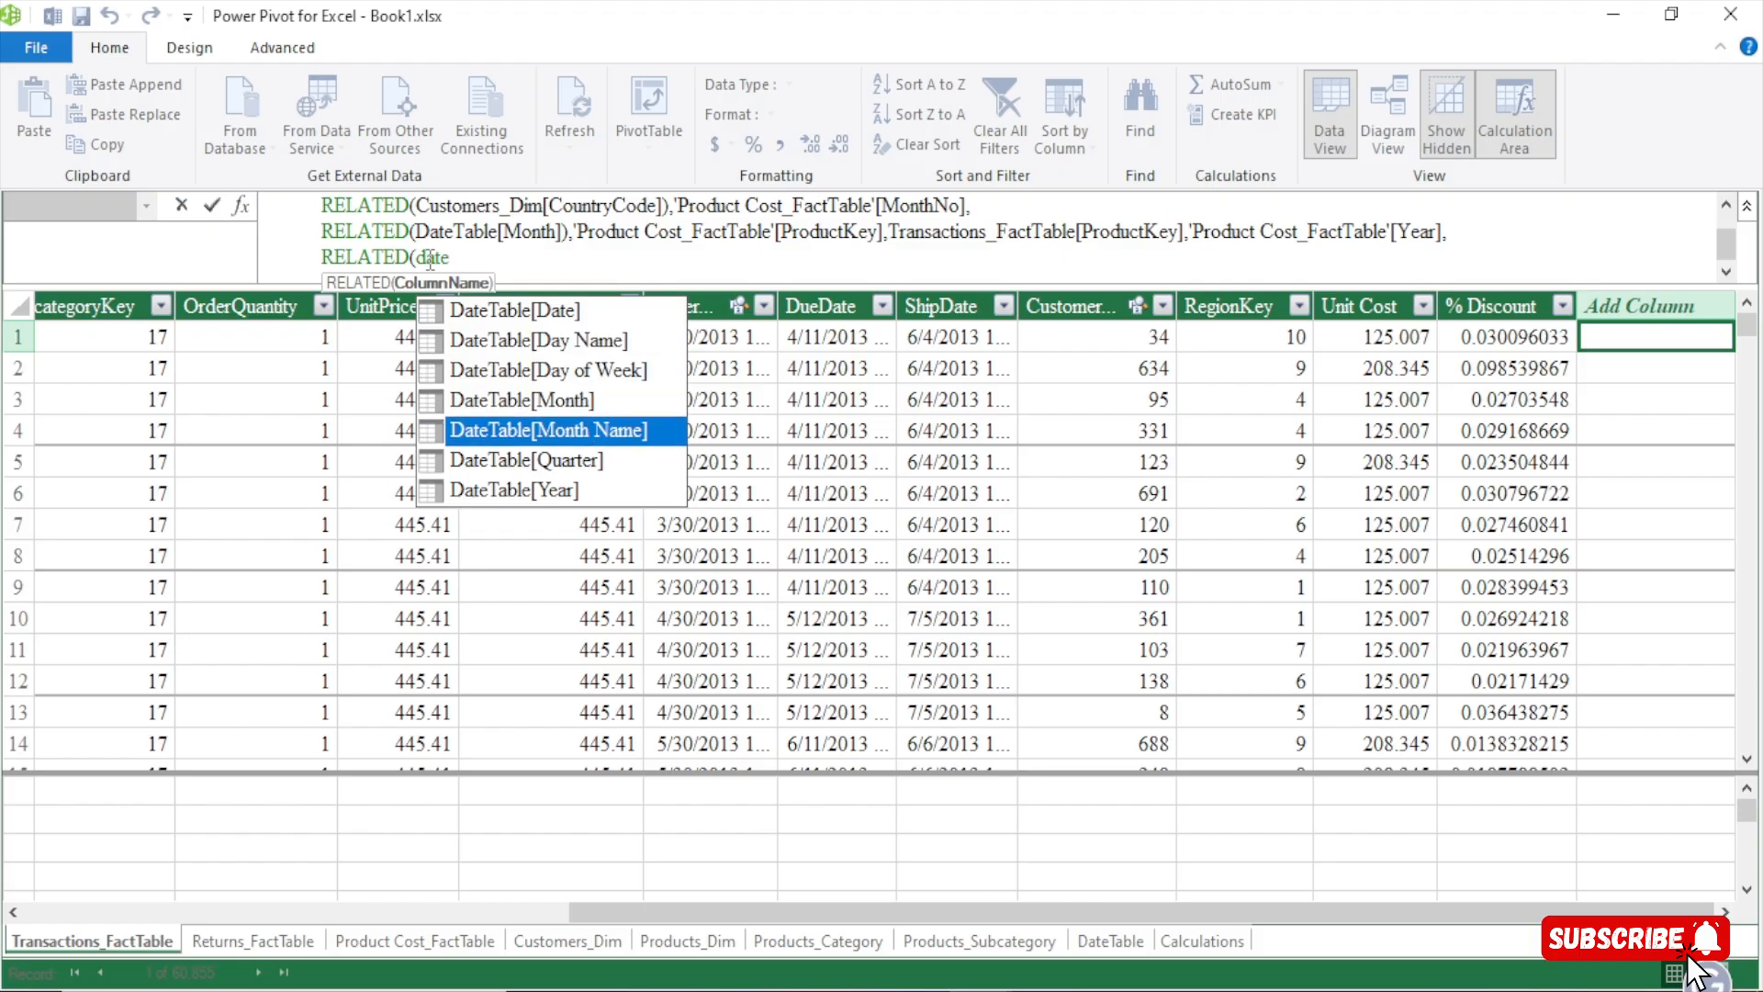
key("Tab")
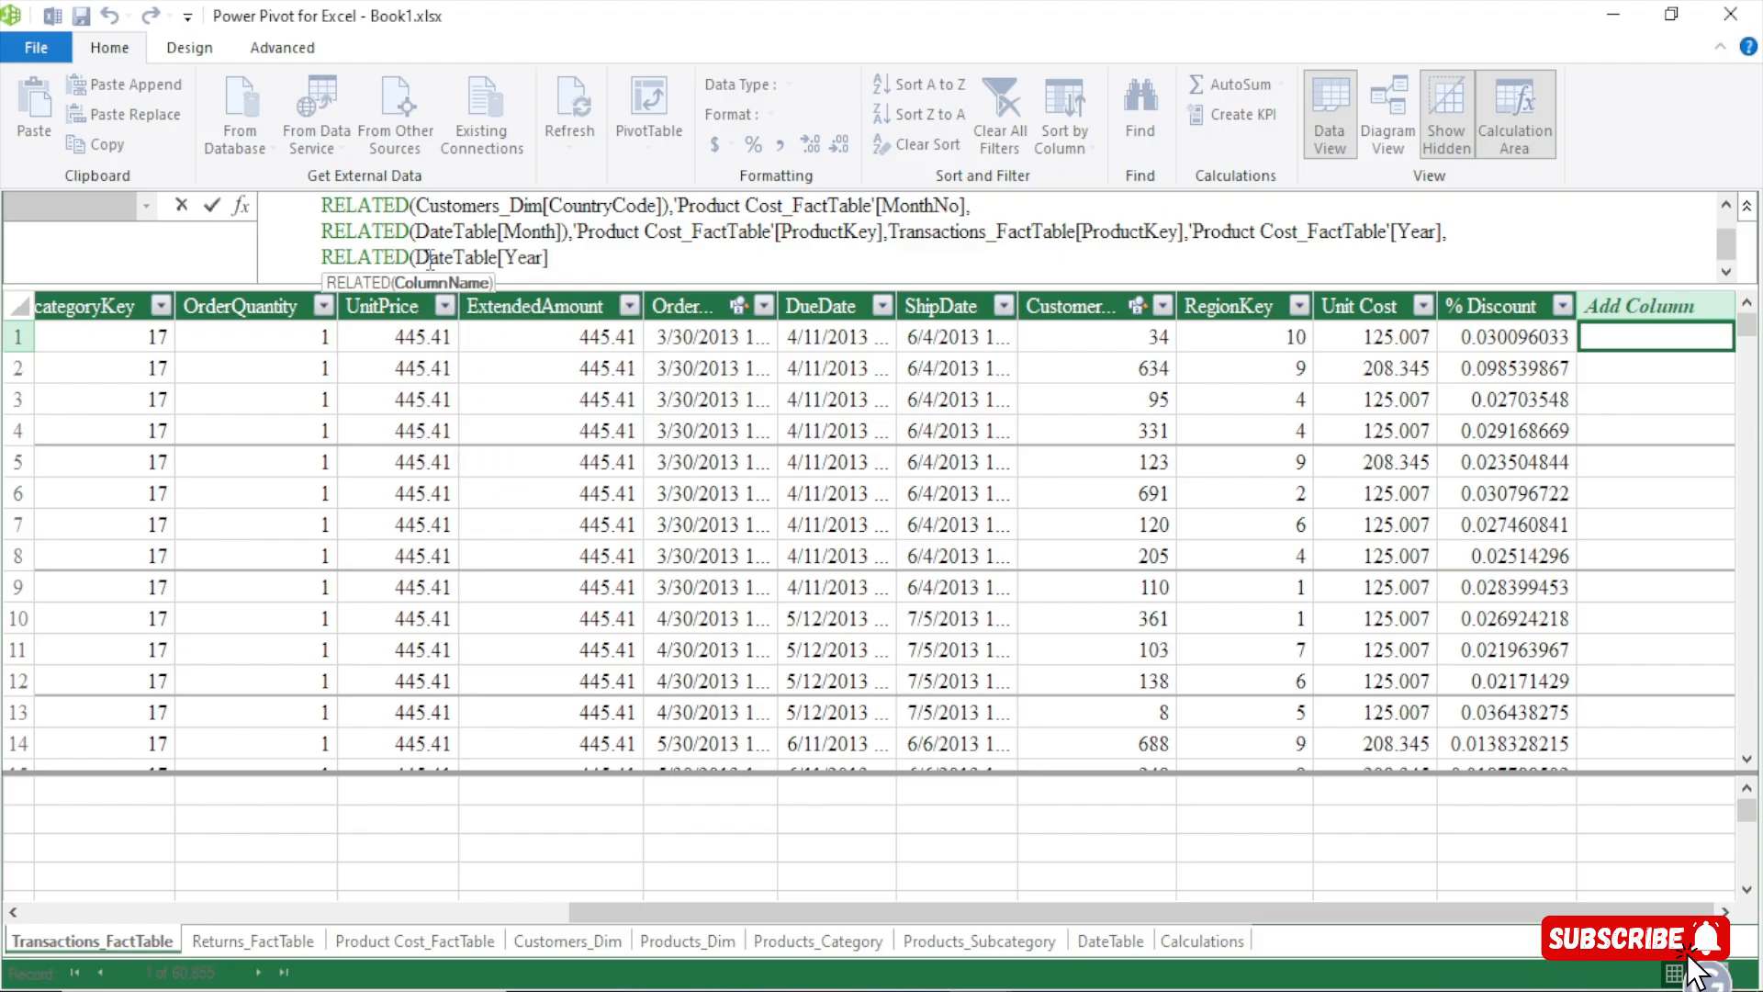
key("shift+Return")
type(")")
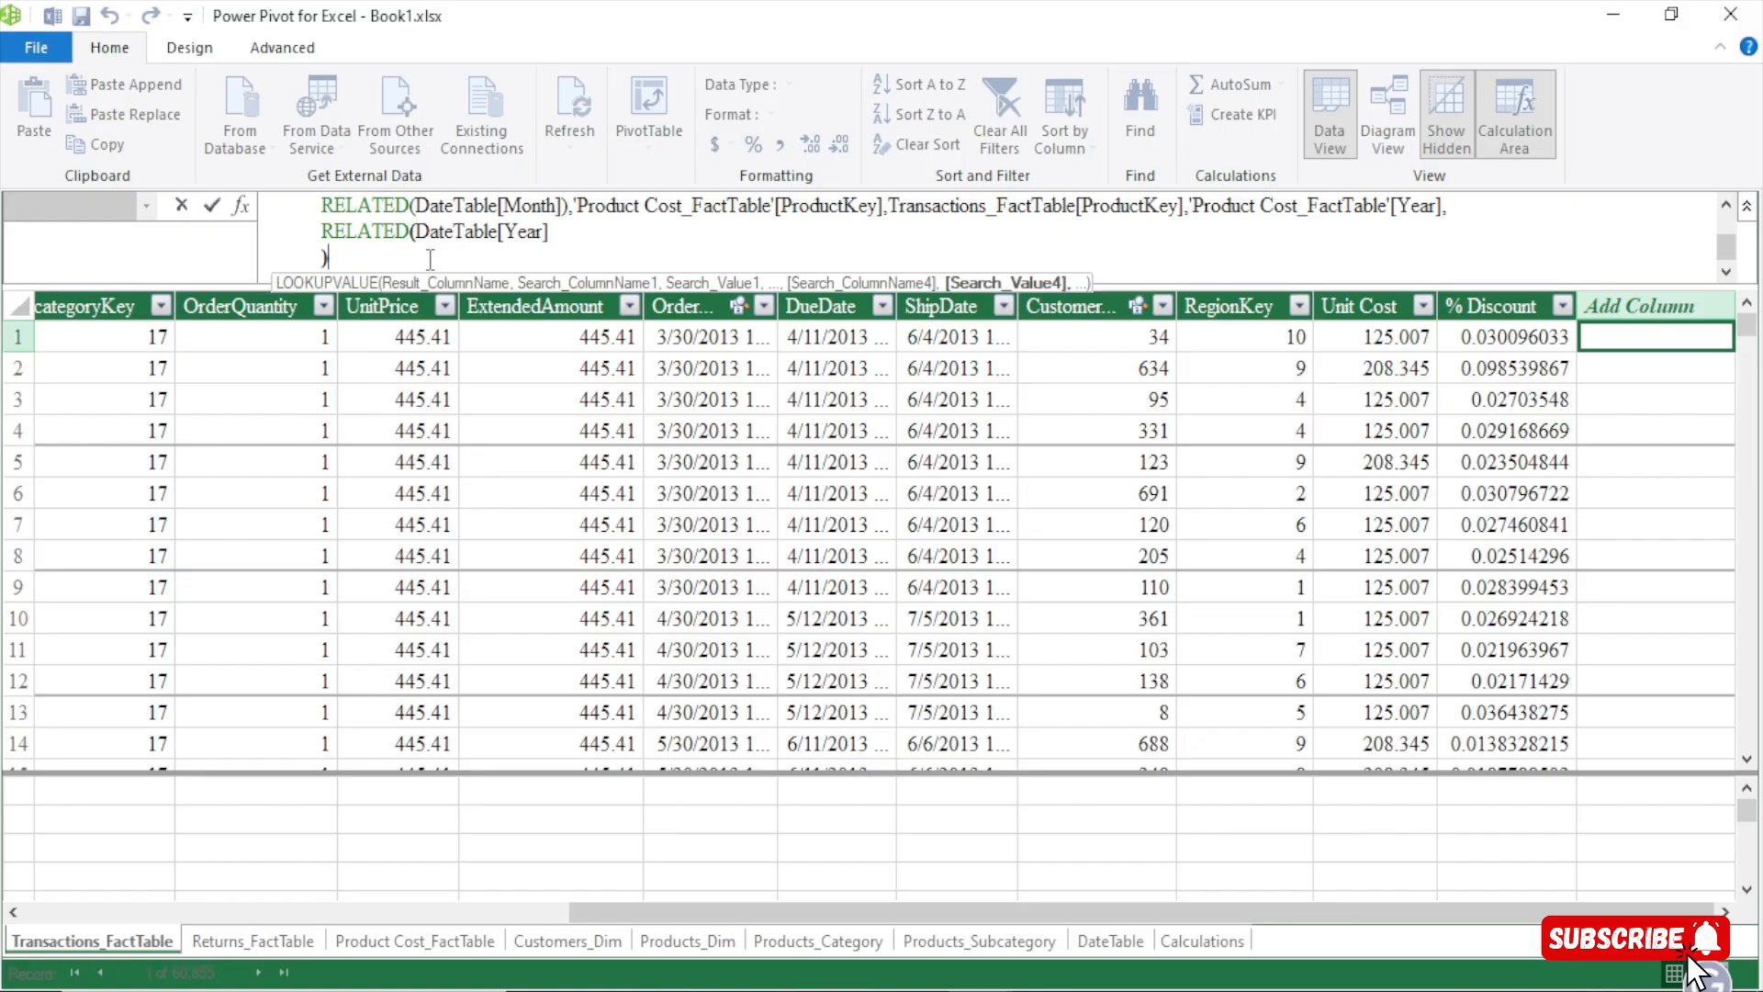
Close the LOOKUPVALUE function with a parenthesis on a new line and commit the formula to the new column
key("shift+Return")
type(")")
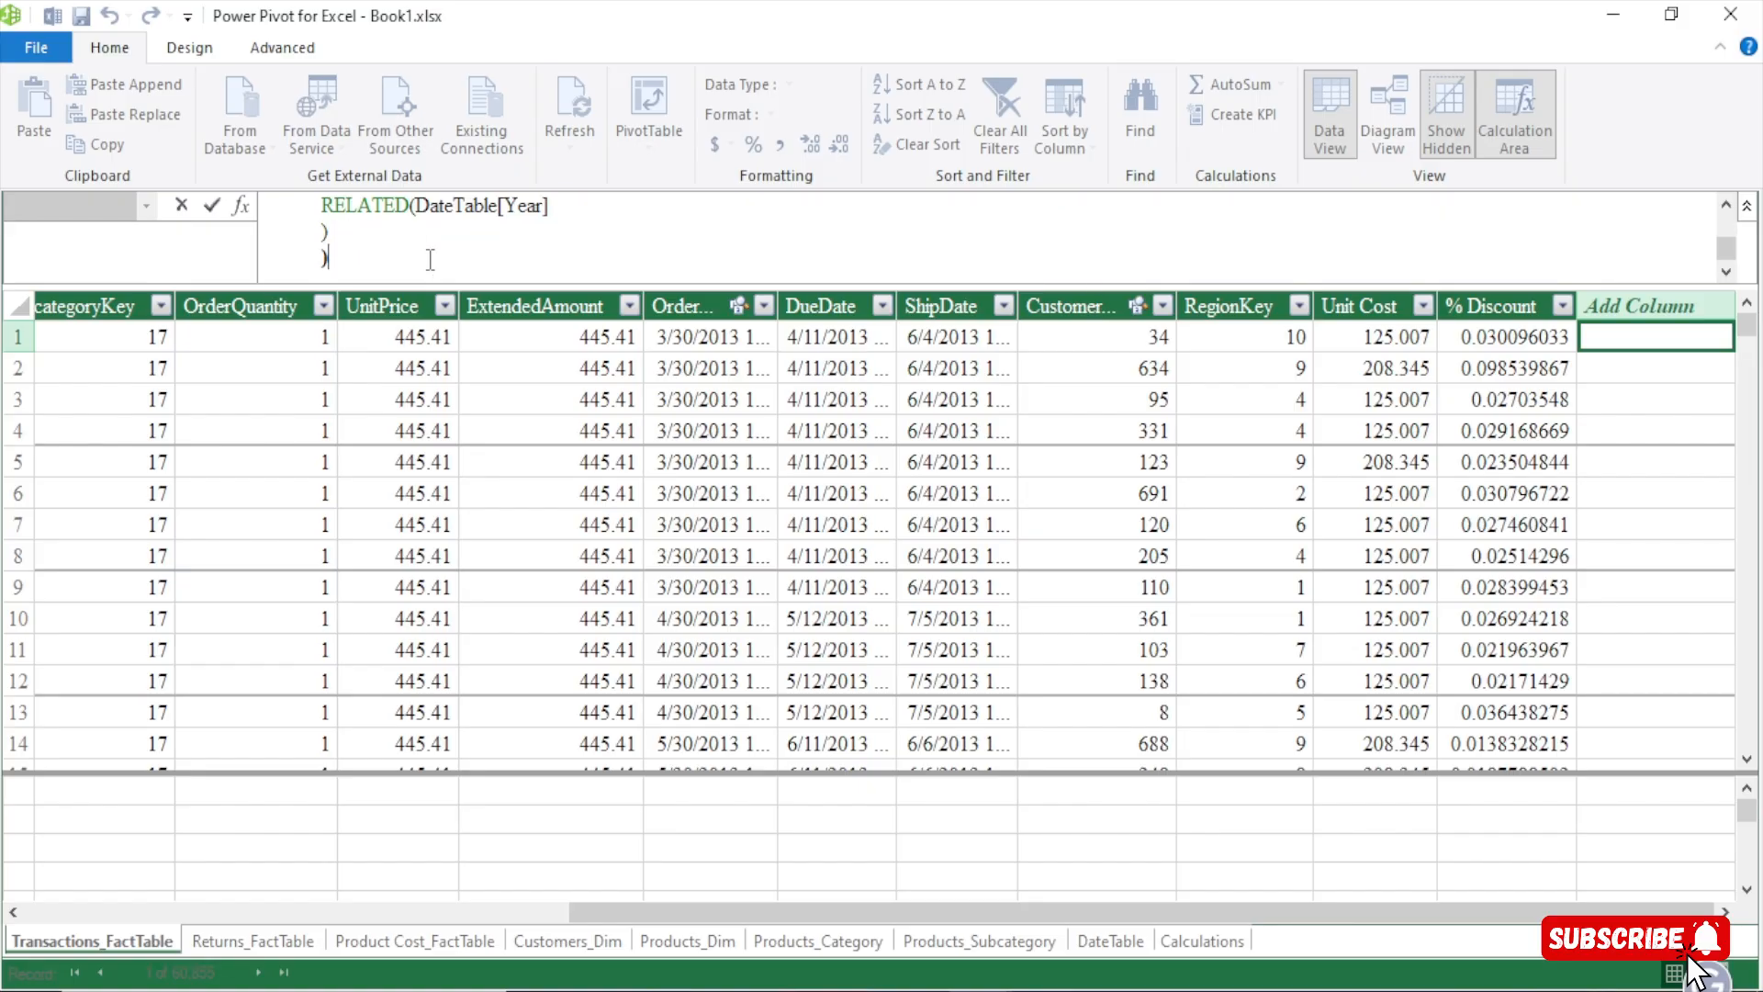
scroll(429, 260, "up", 3)
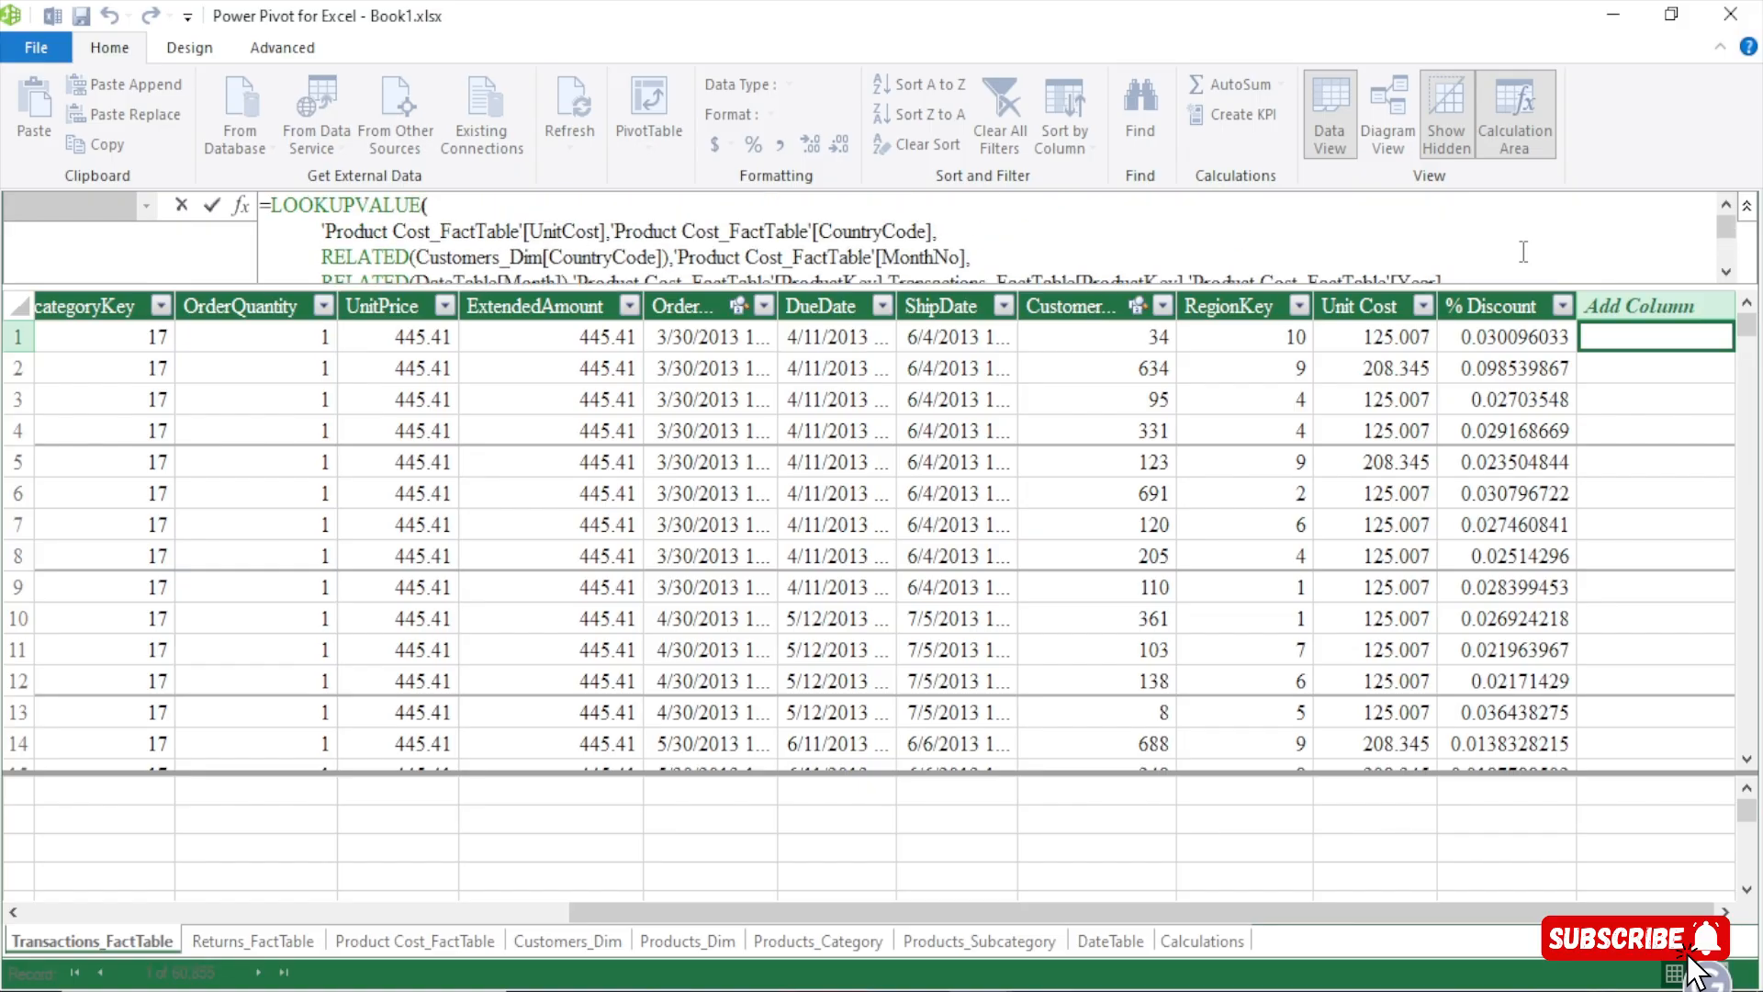
mouse_move(1732, 240)
left_mouse_down()
mouse_move(1728, 260)
mouse_move(1725, 234)
left_mouse_up()
scroll(1731, 248, "down", 3)
scroll(1726, 250, "up", 3)
left_click_drag(327, 257, 992, 257)
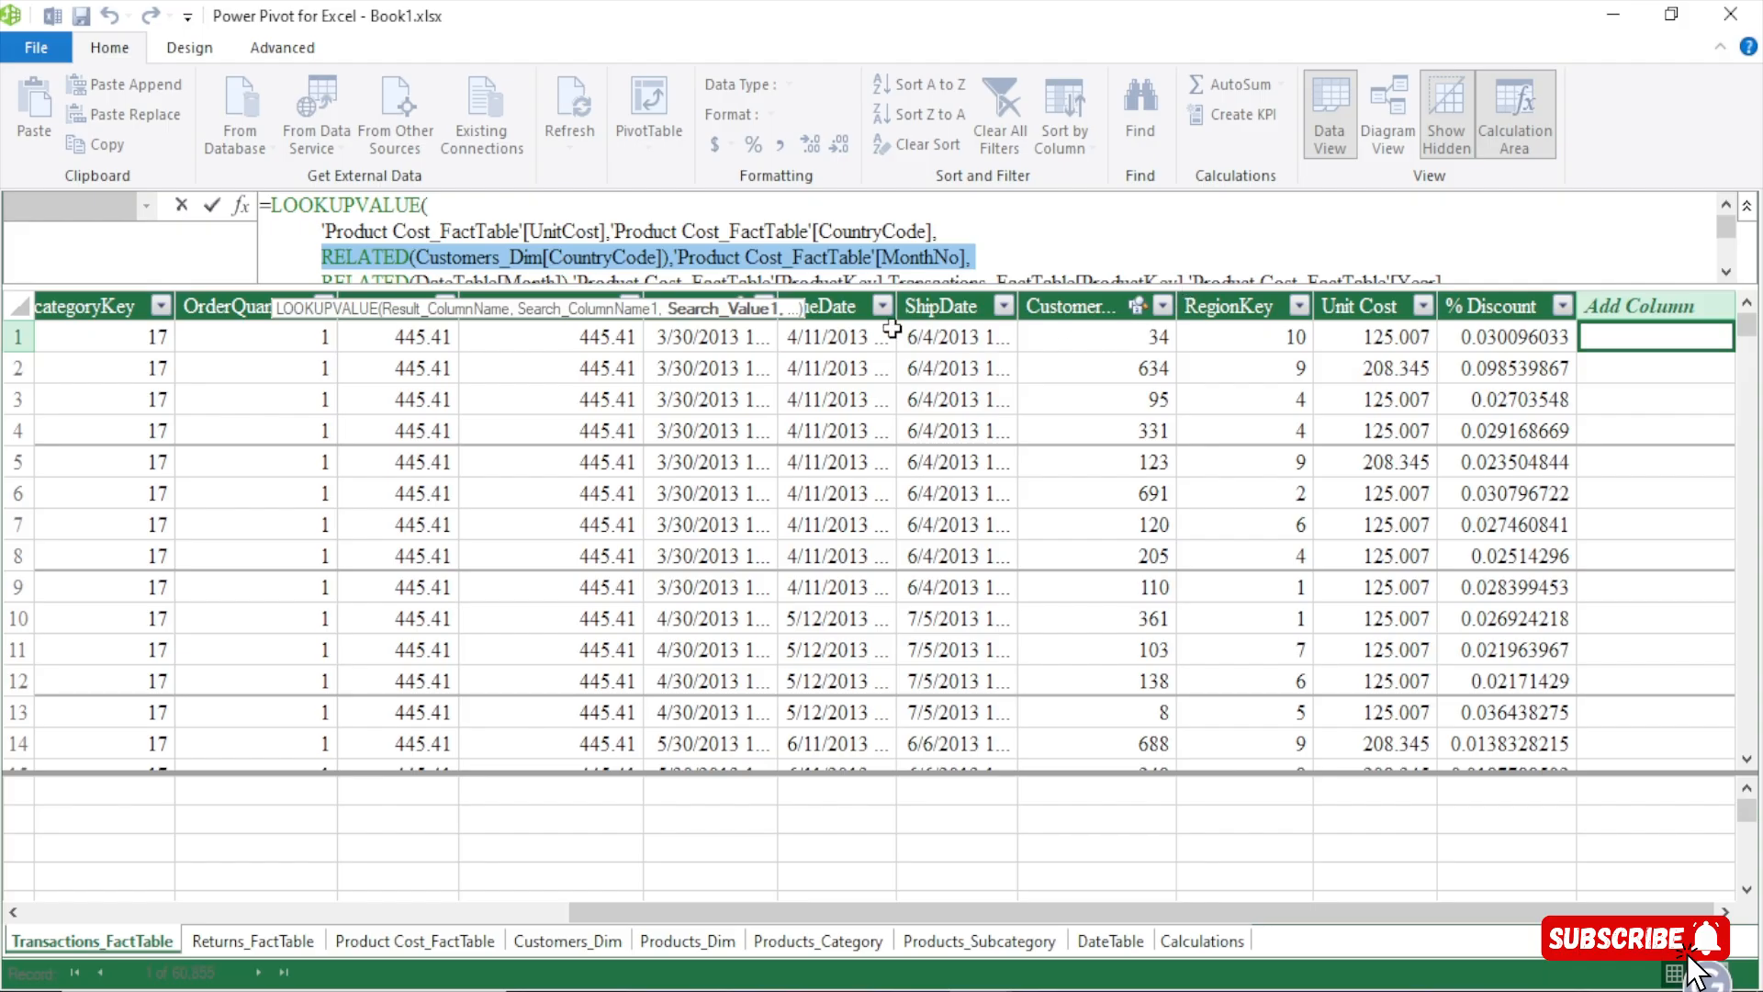
left_click(1061, 258)
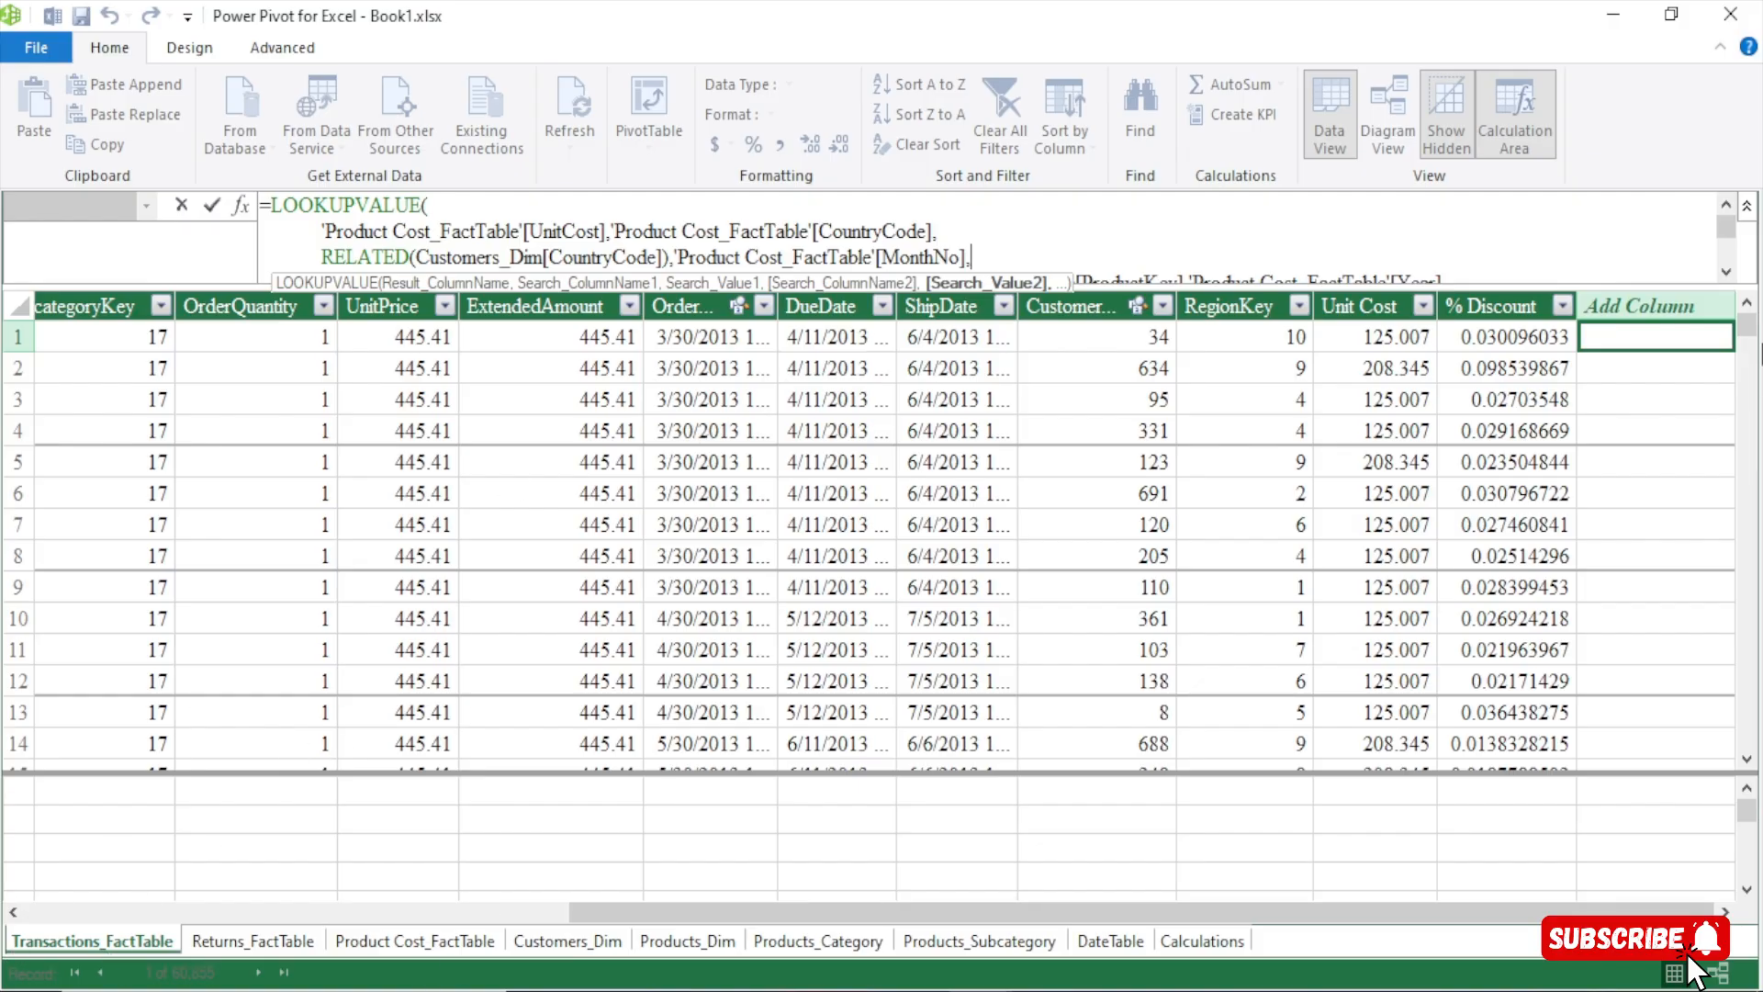
mouse_move(1727, 240)
left_mouse_down()
mouse_move(1726, 267)
mouse_move(1729, 232)
left_mouse_up()
key("Return")
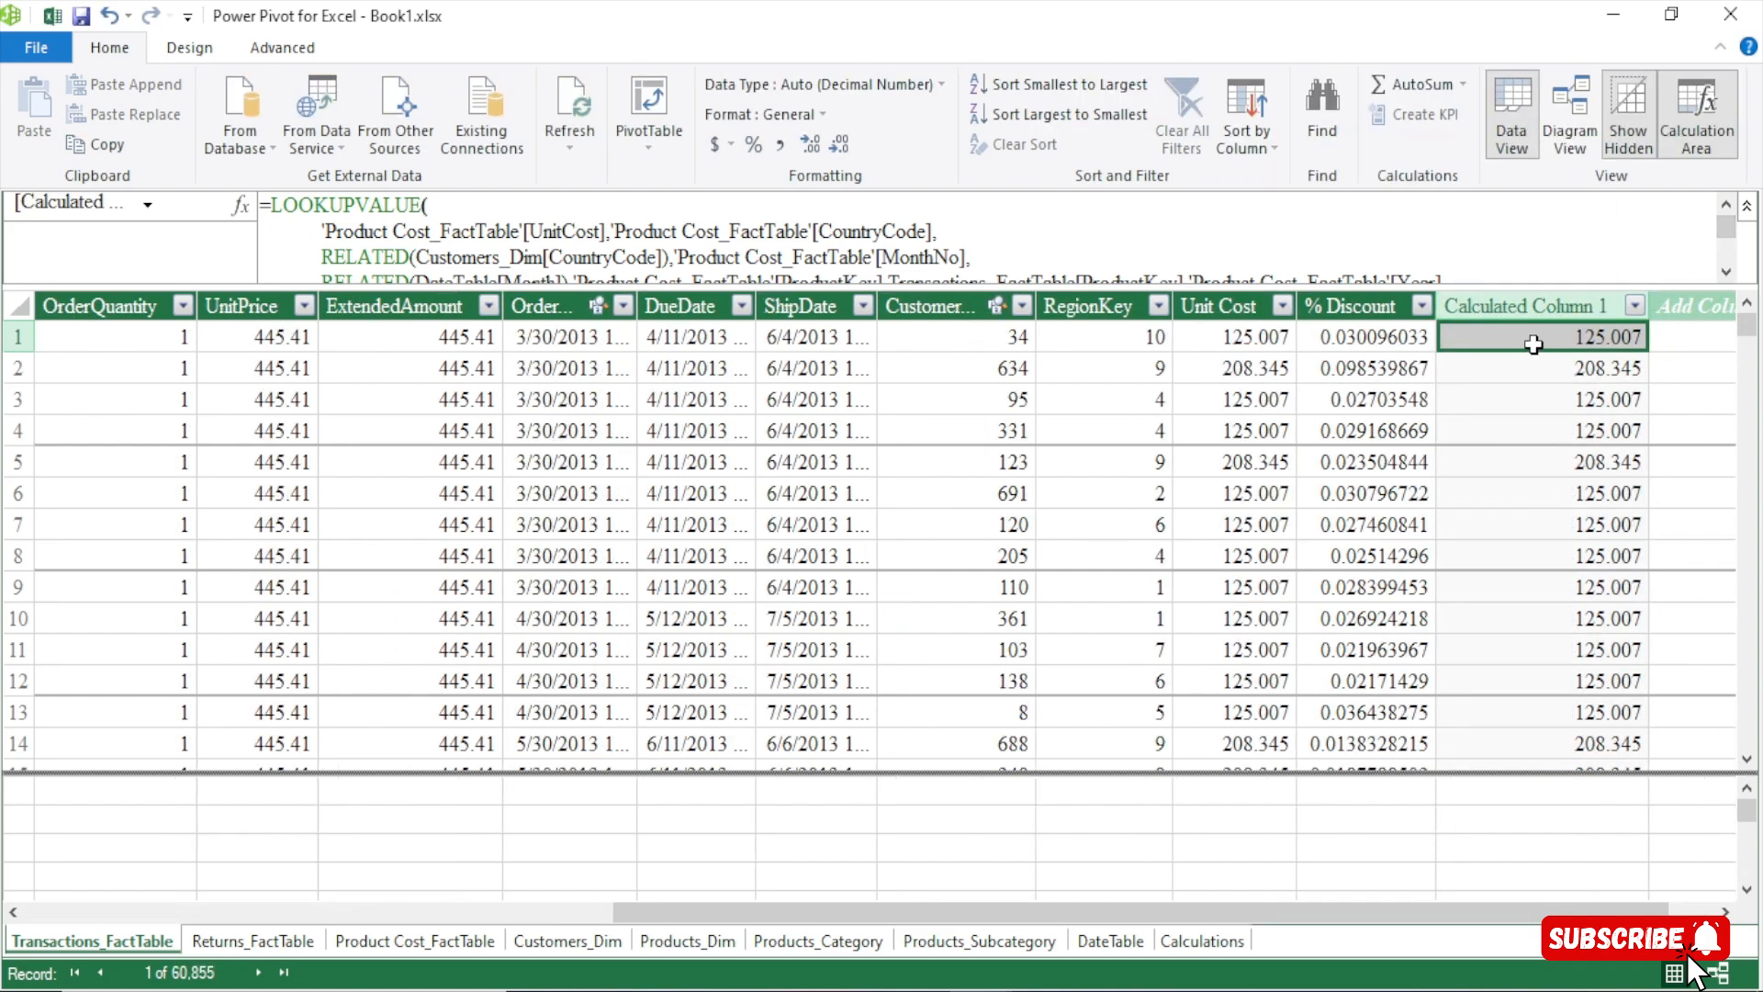
Rename the new calculated column as Product Cost
double_click(1546, 306)
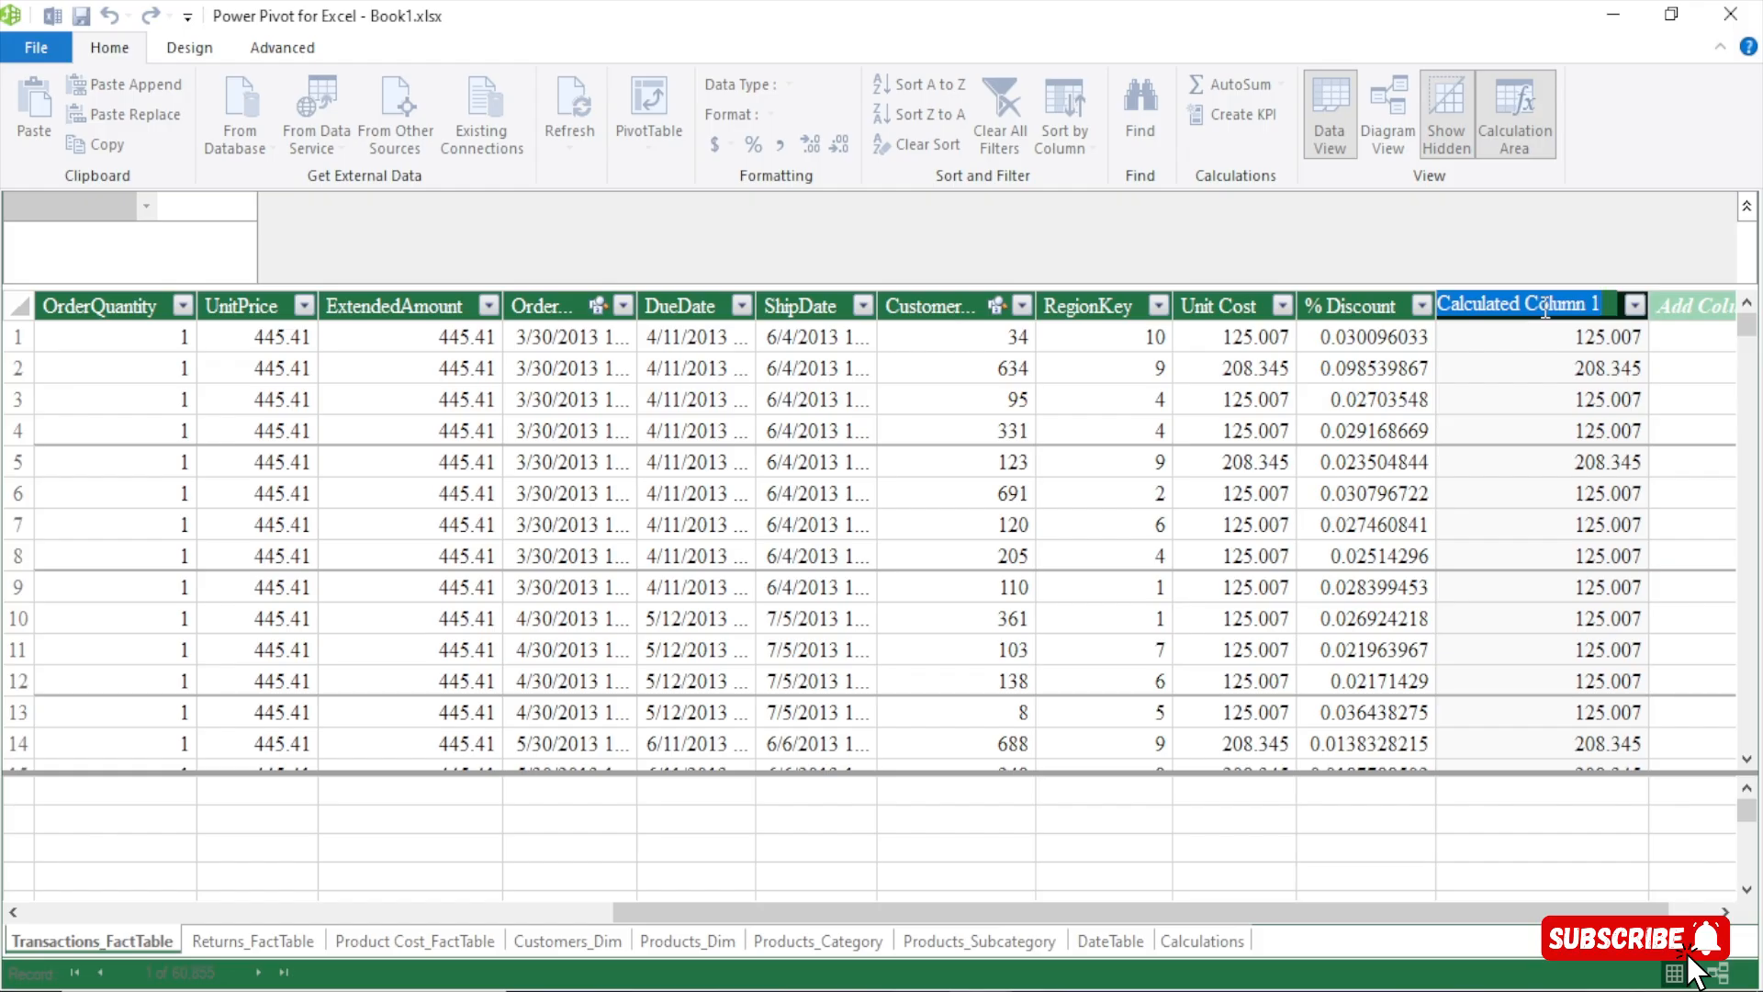
type("Product ")
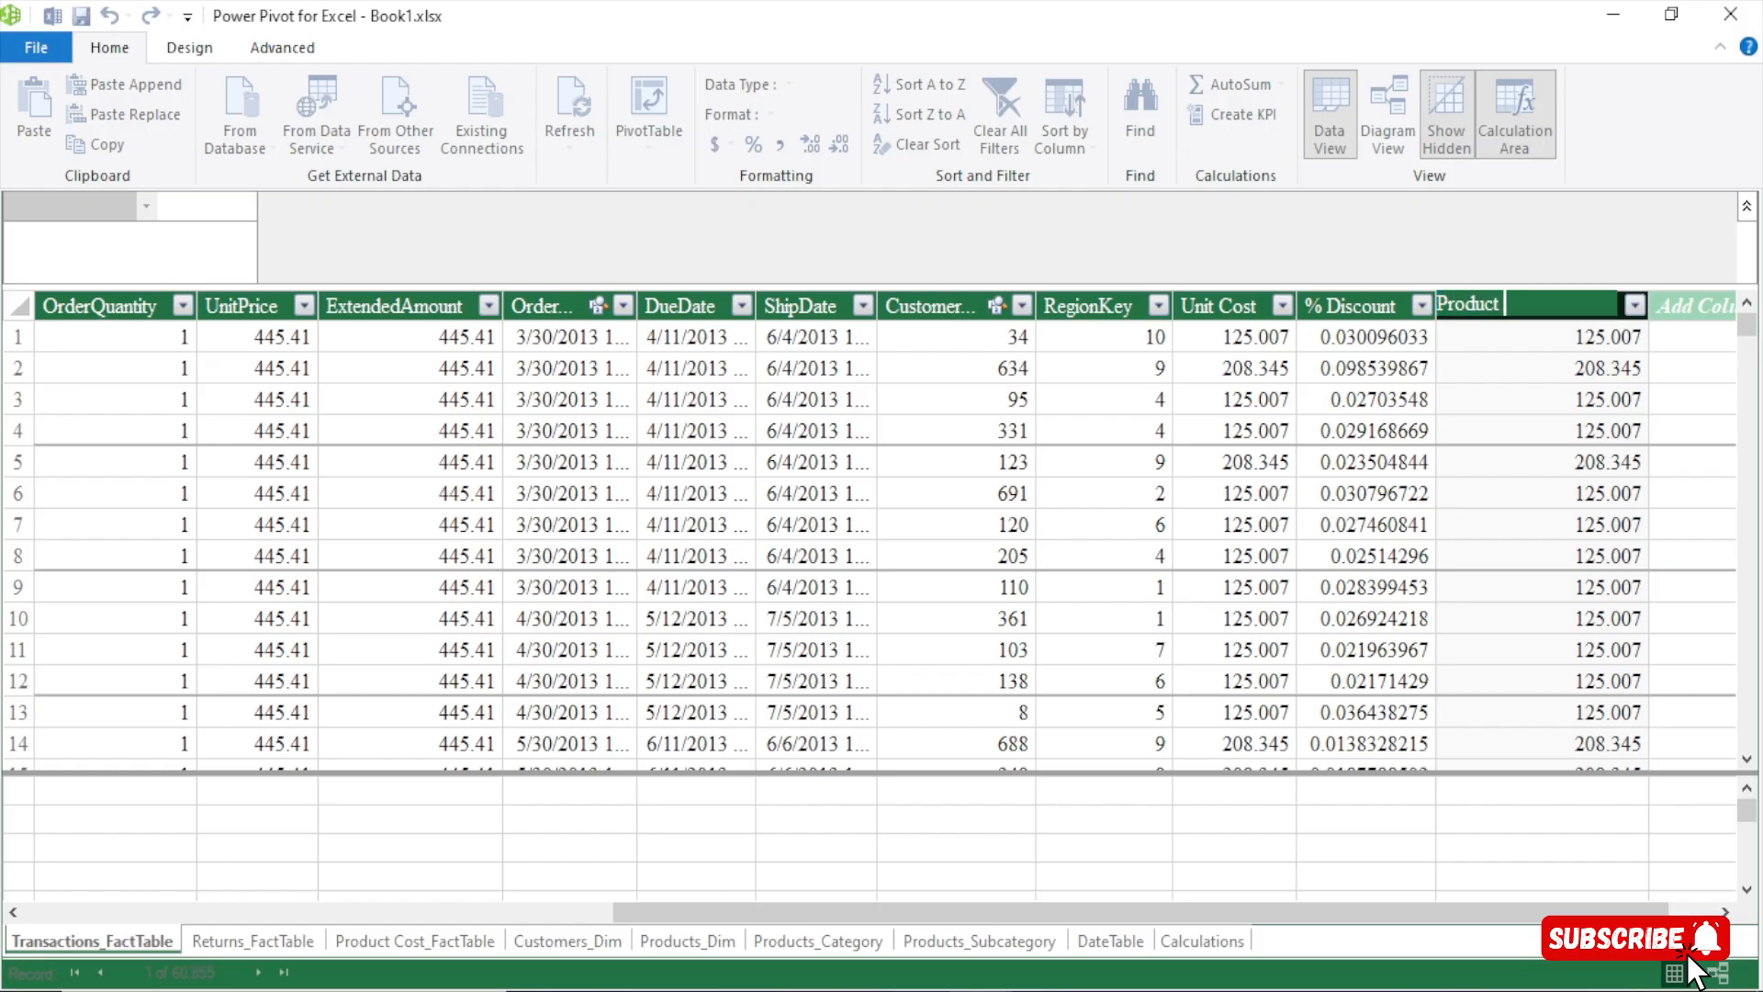
type("Cost")
key("Return")
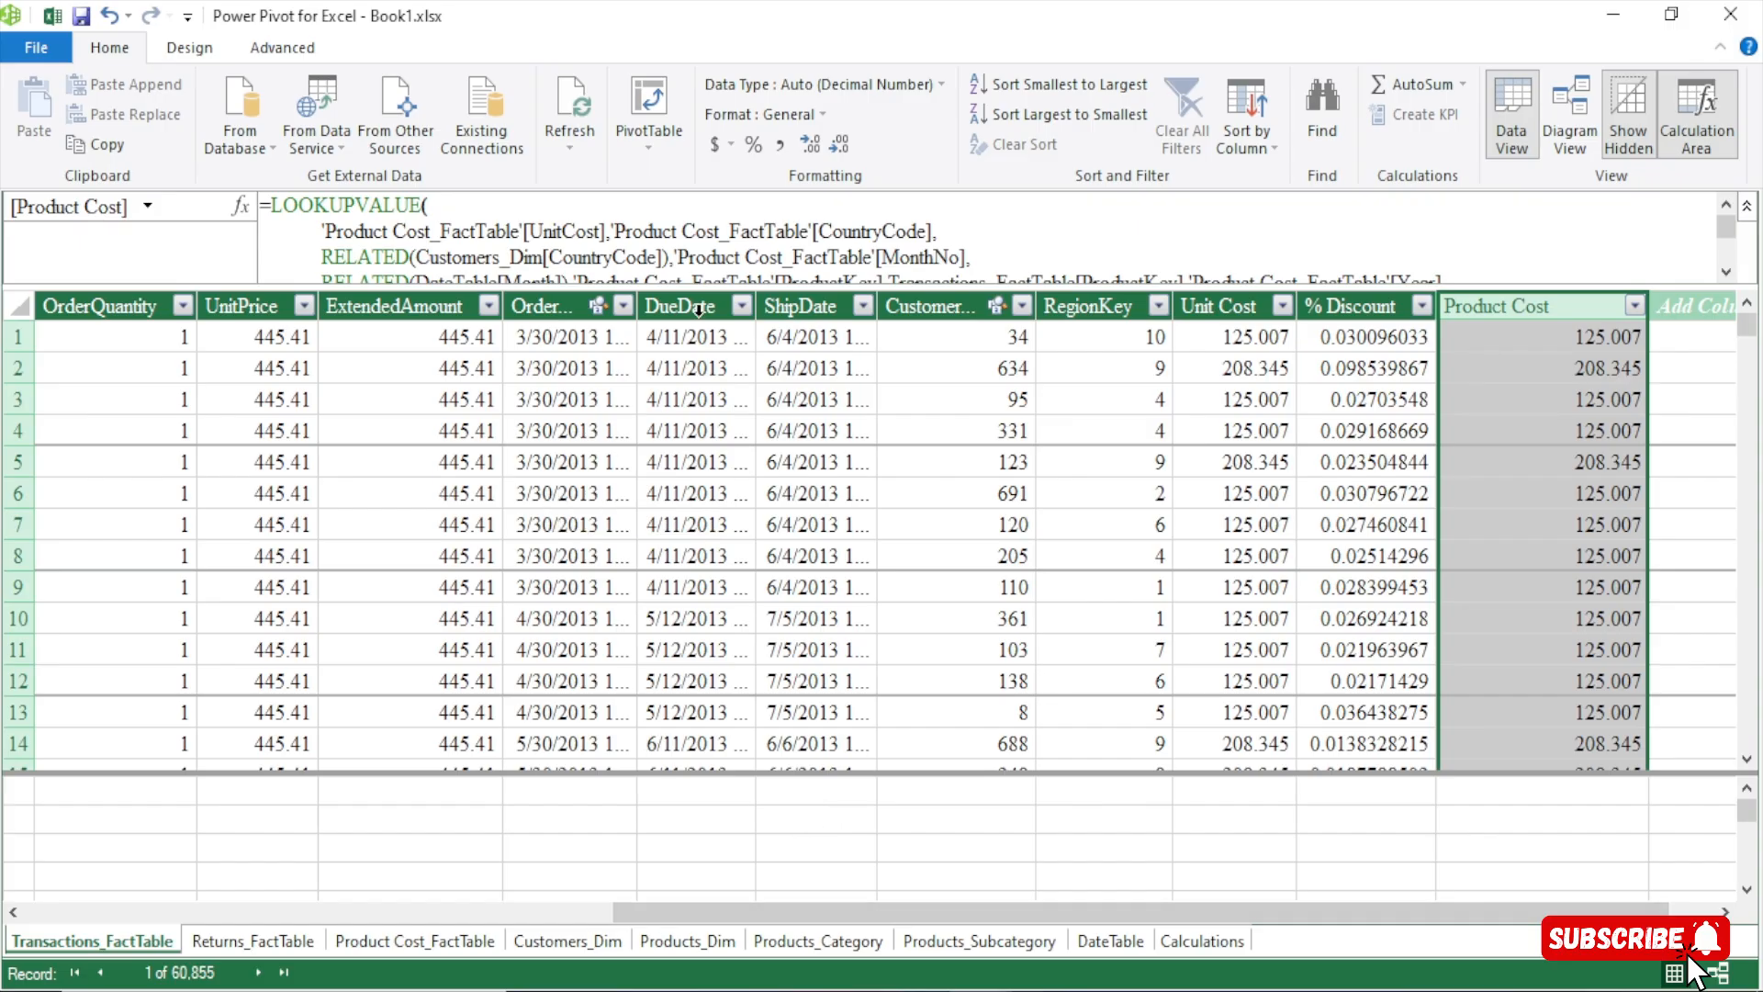
Switch to the Excel workbook and start a new Power Pivot measure, moving and enlarging the Measure dialog
left_click(51, 20)
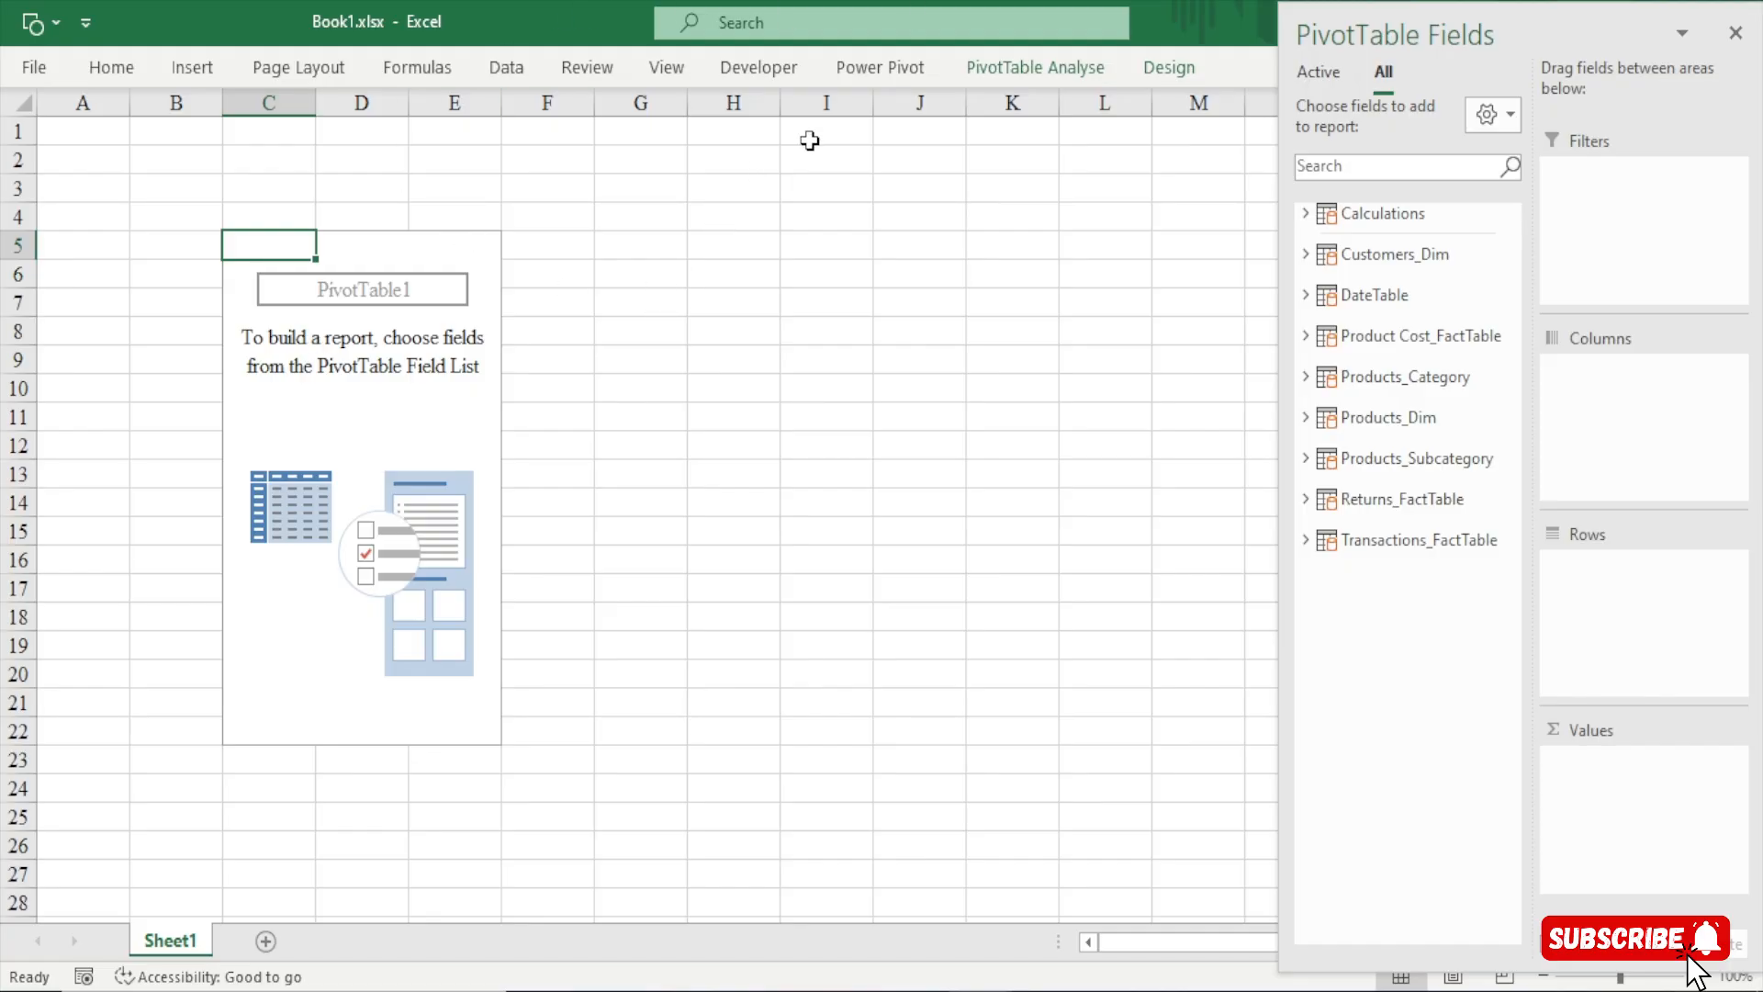
left_click(897, 67)
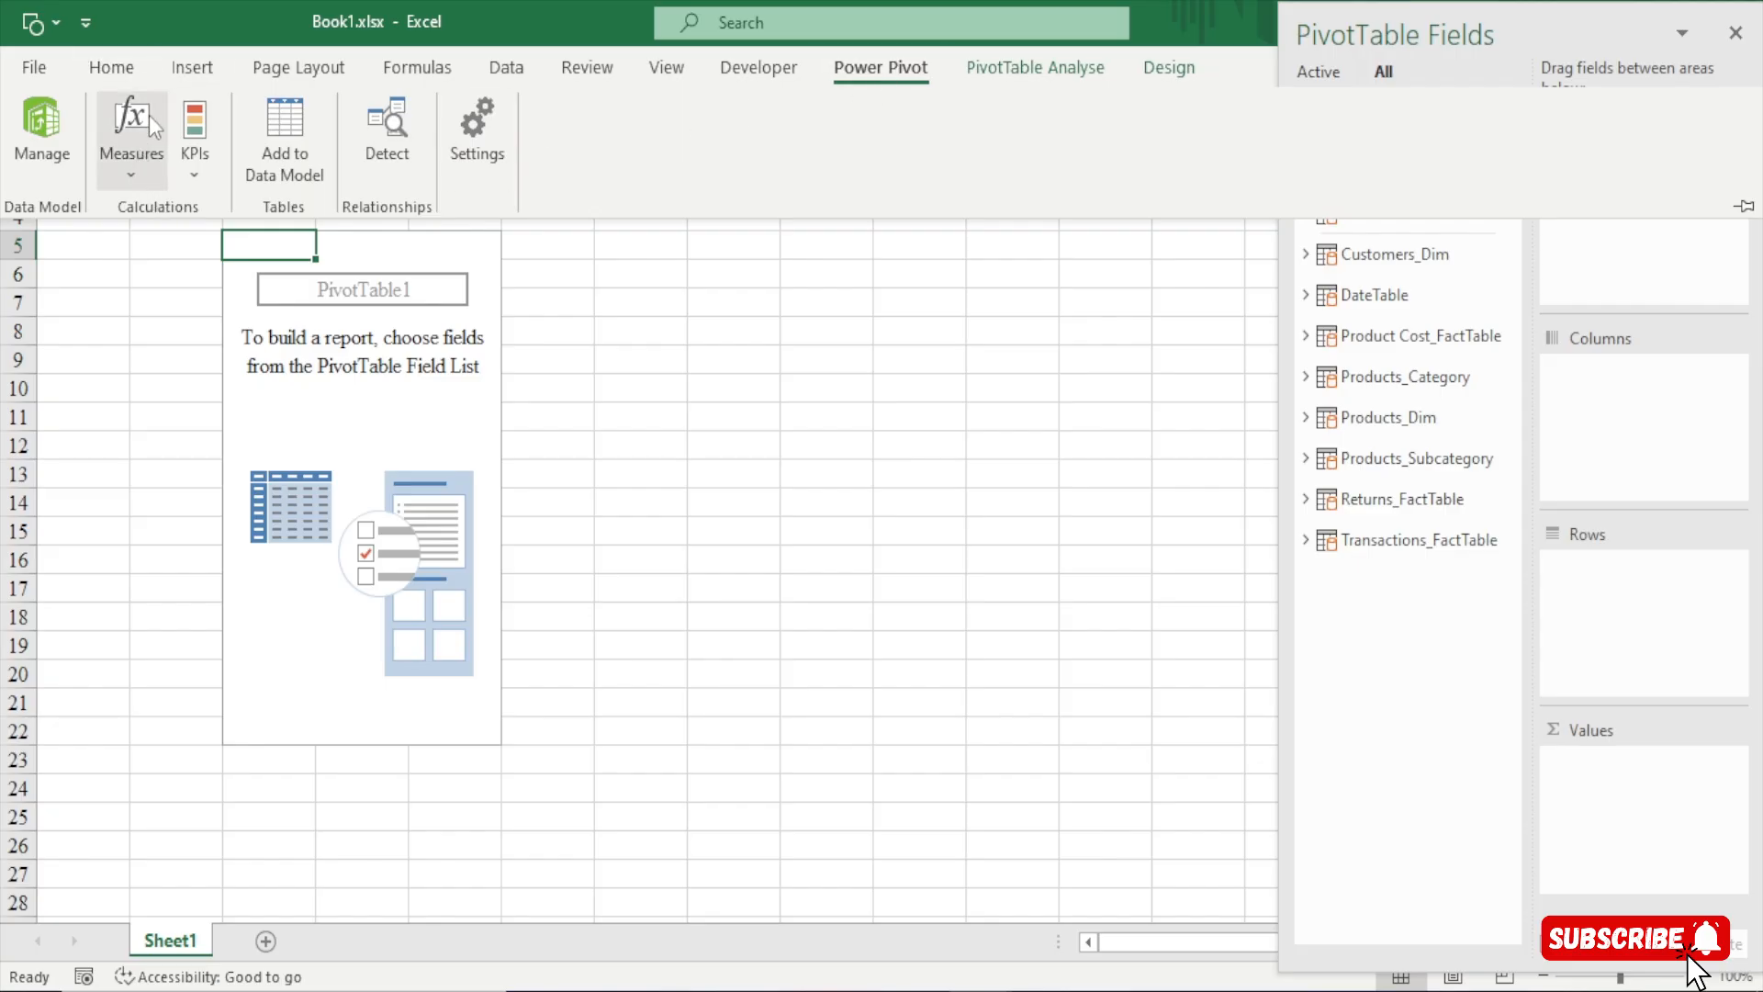
left_click(132, 175)
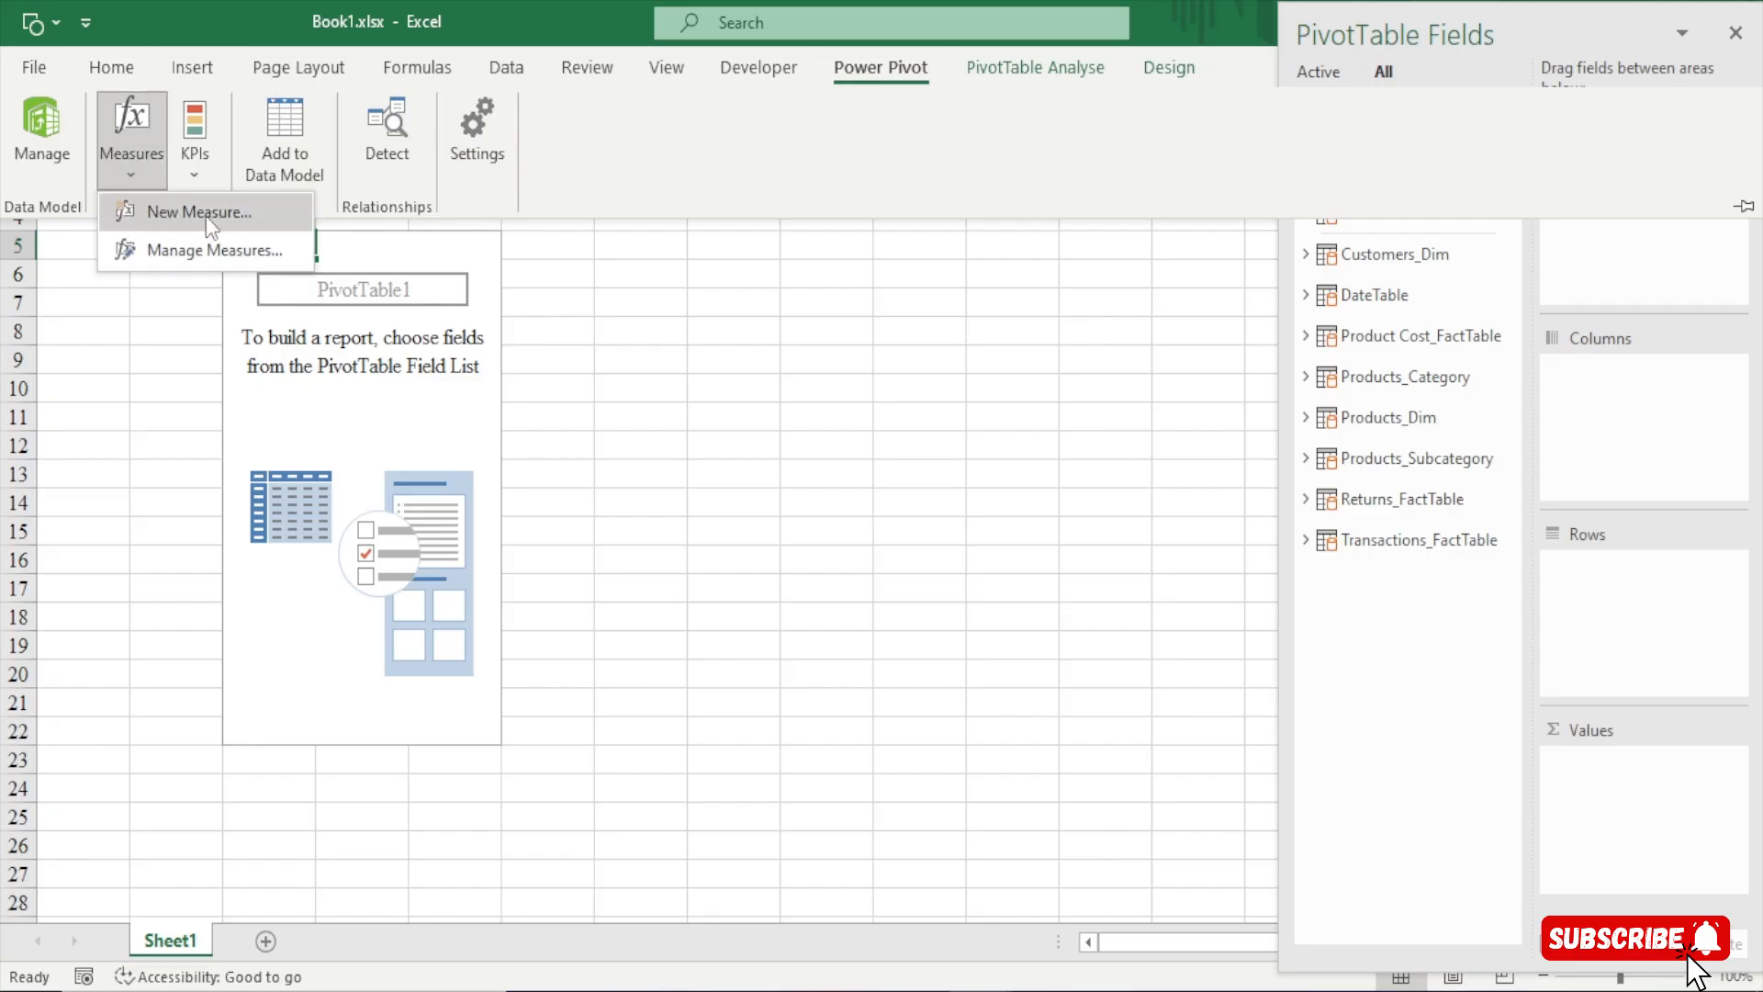
left_click(200, 213)
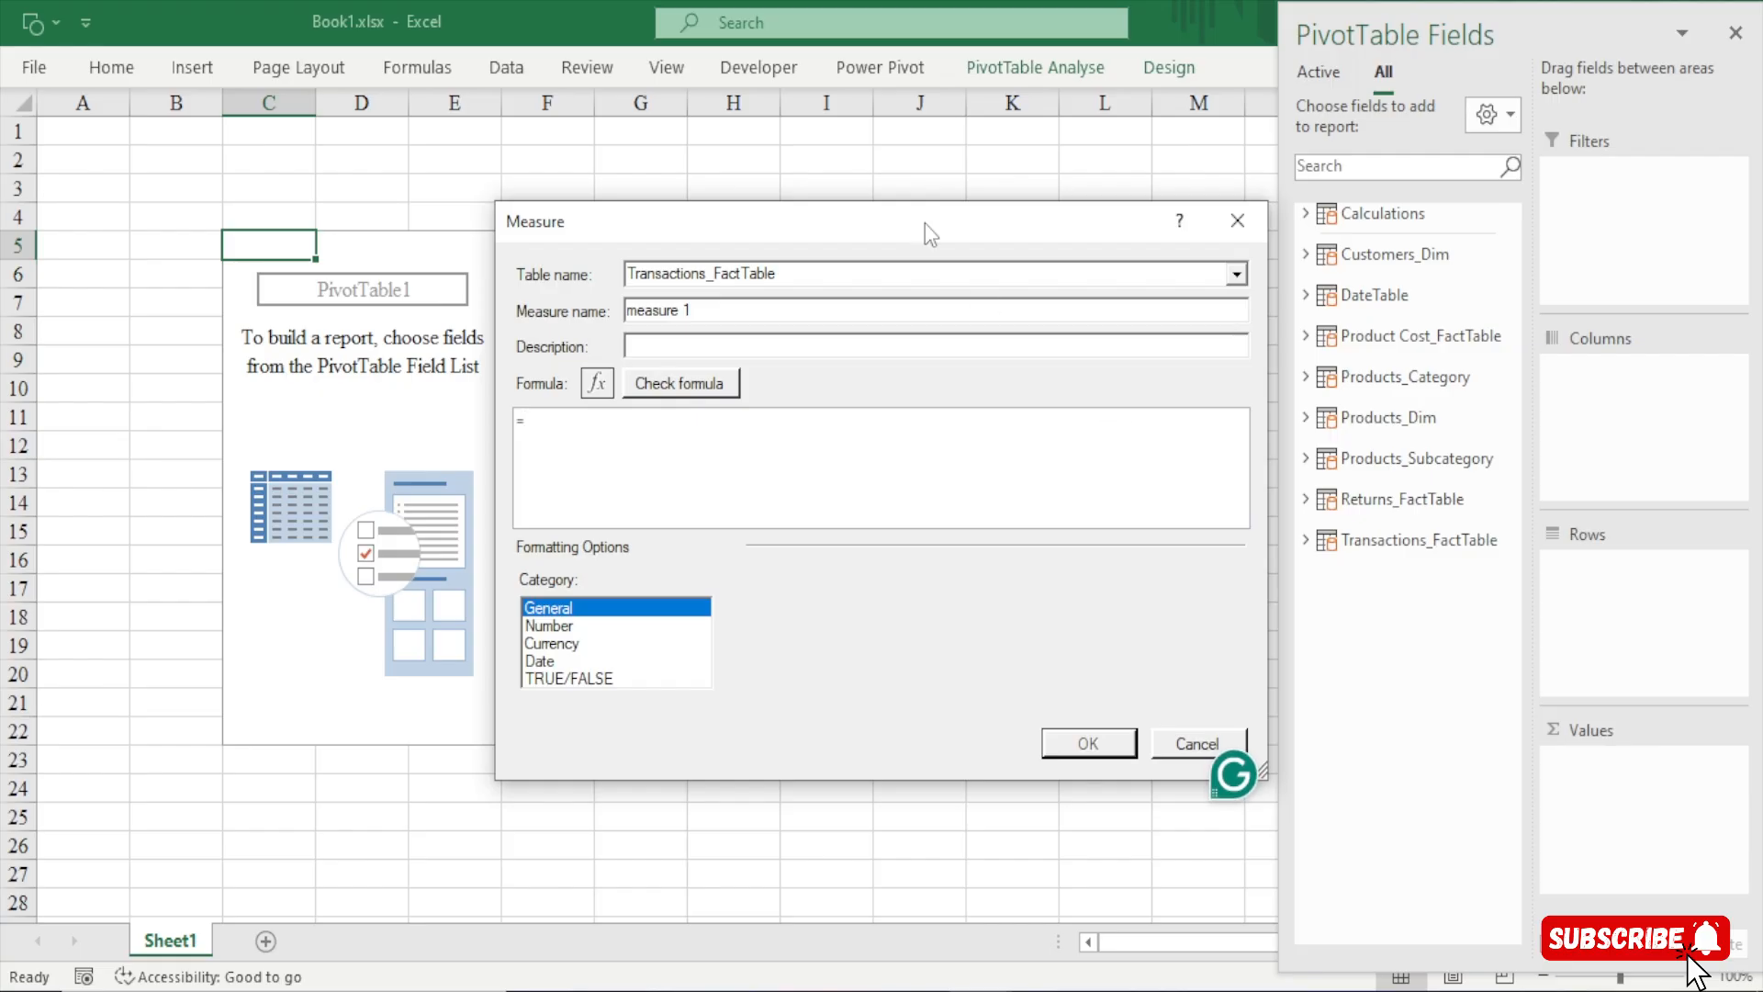
left_click_drag(924, 222, 680, 87)
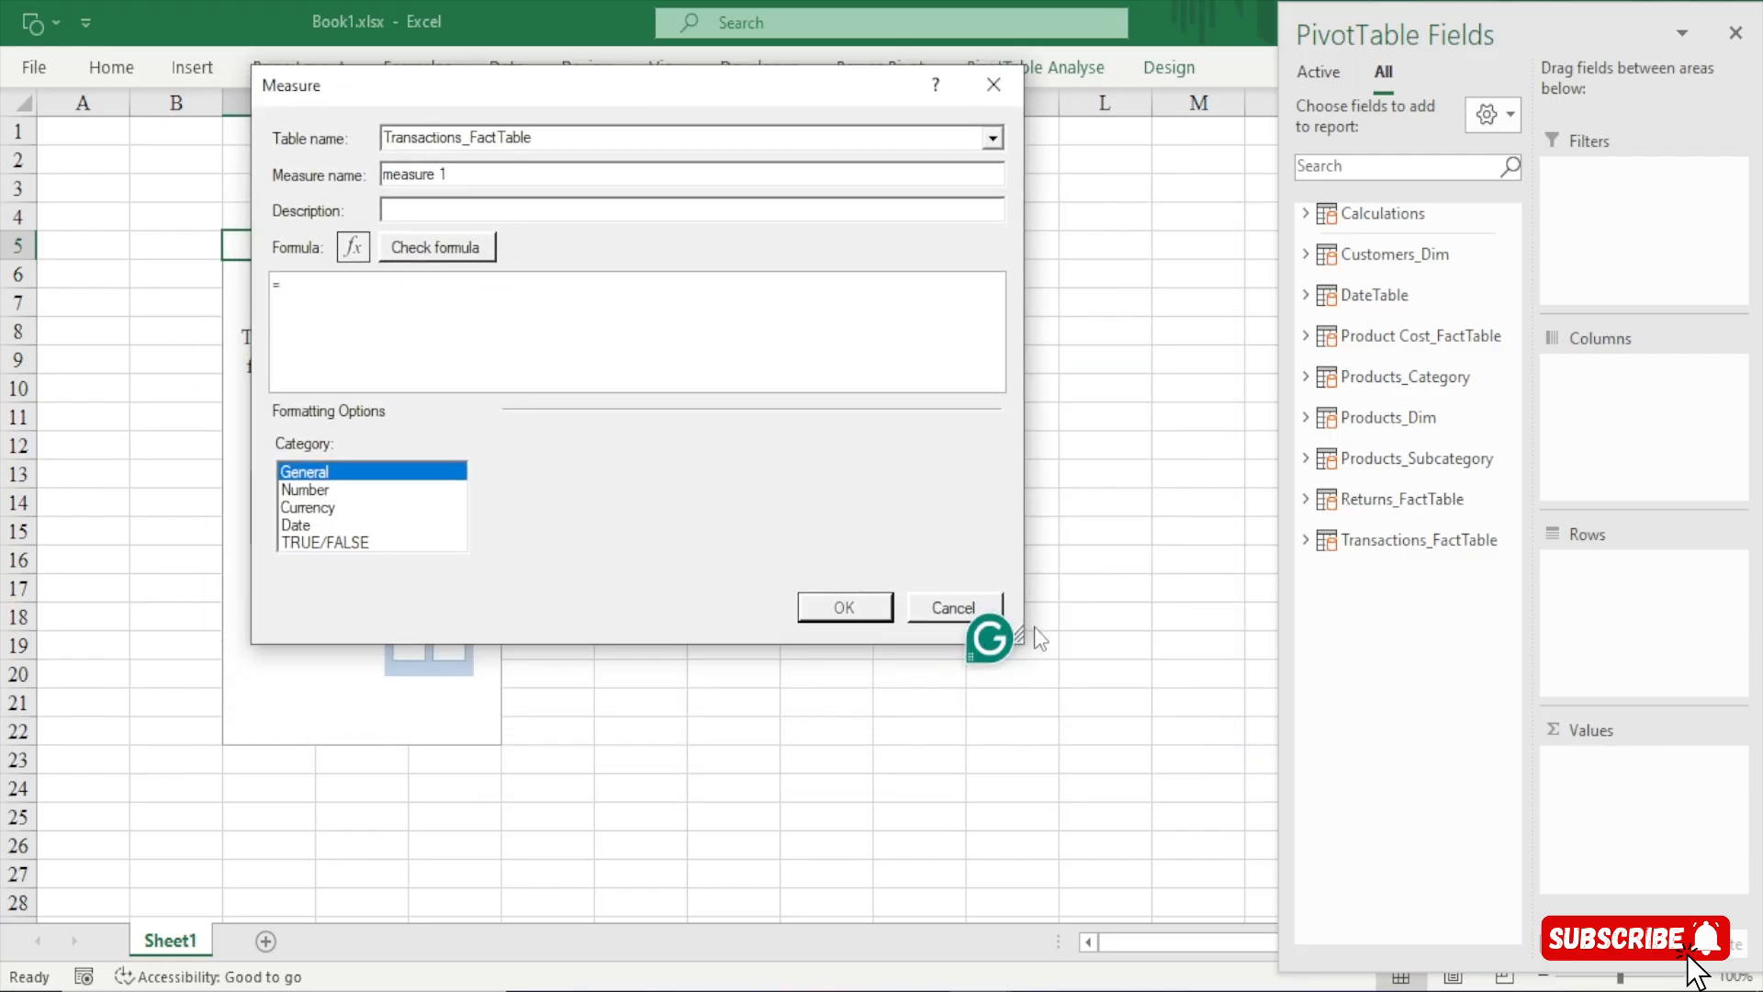
left_click_drag(1021, 638, 1230, 899)
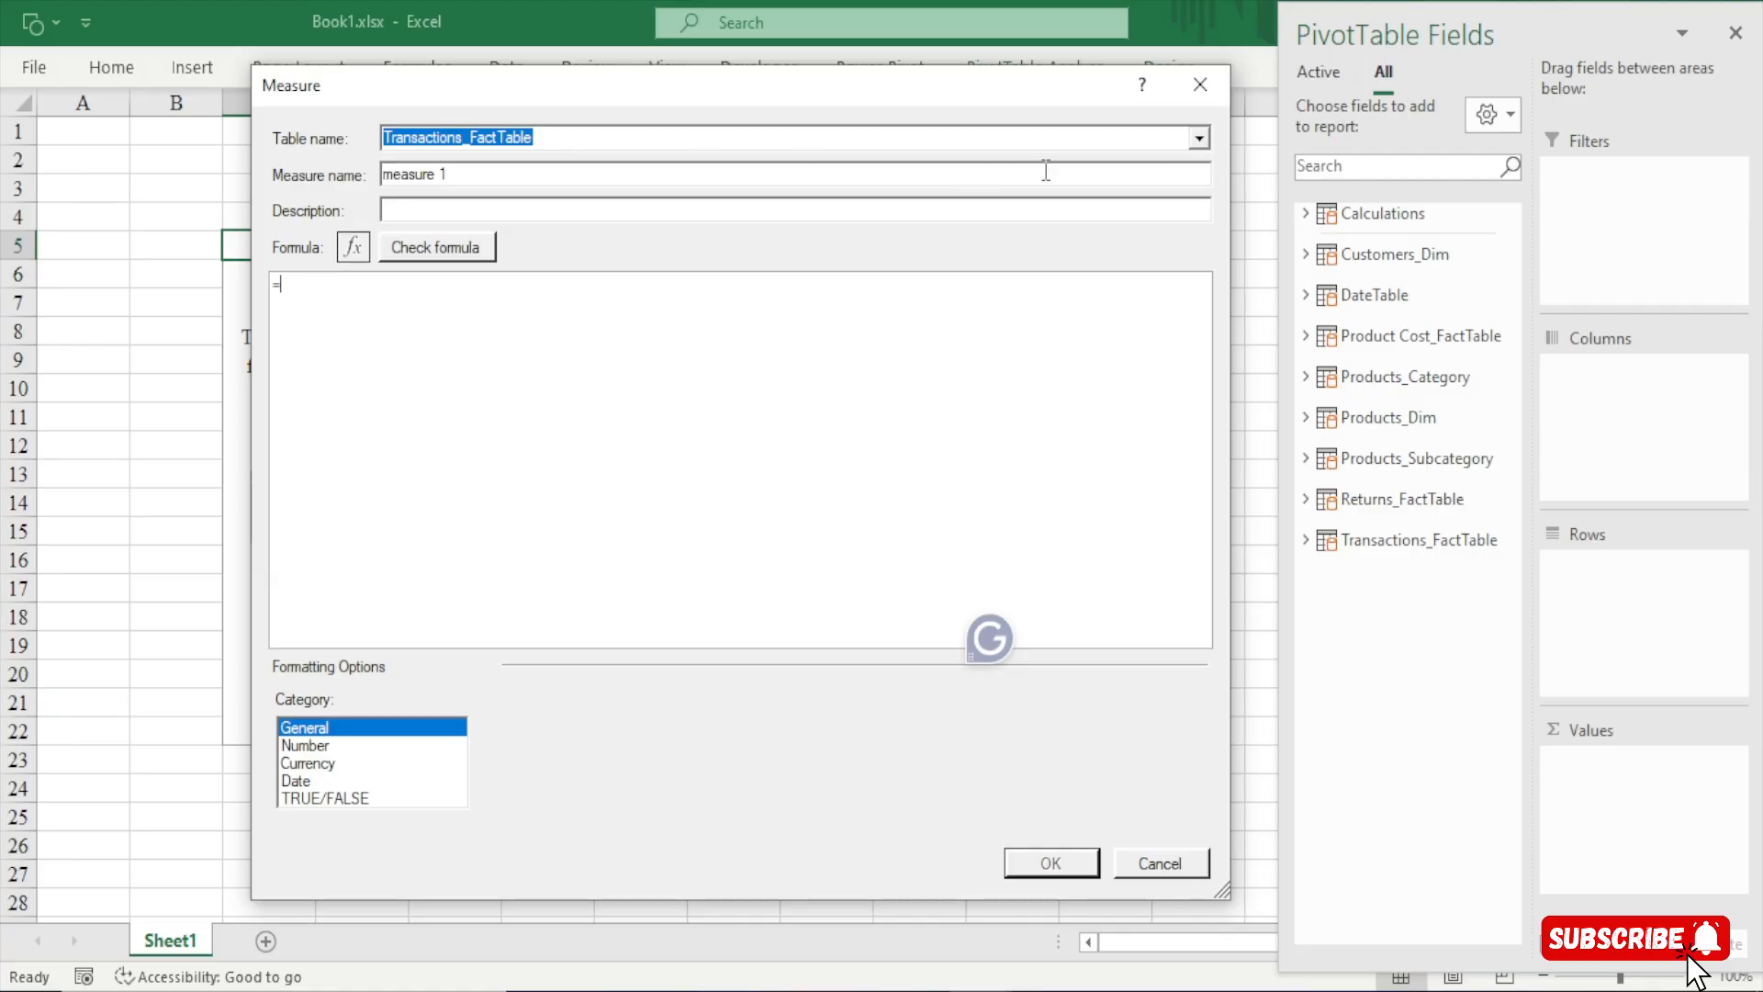
Assign the measure to the Calculations table and name it Gross Revenue
left_click(1199, 138)
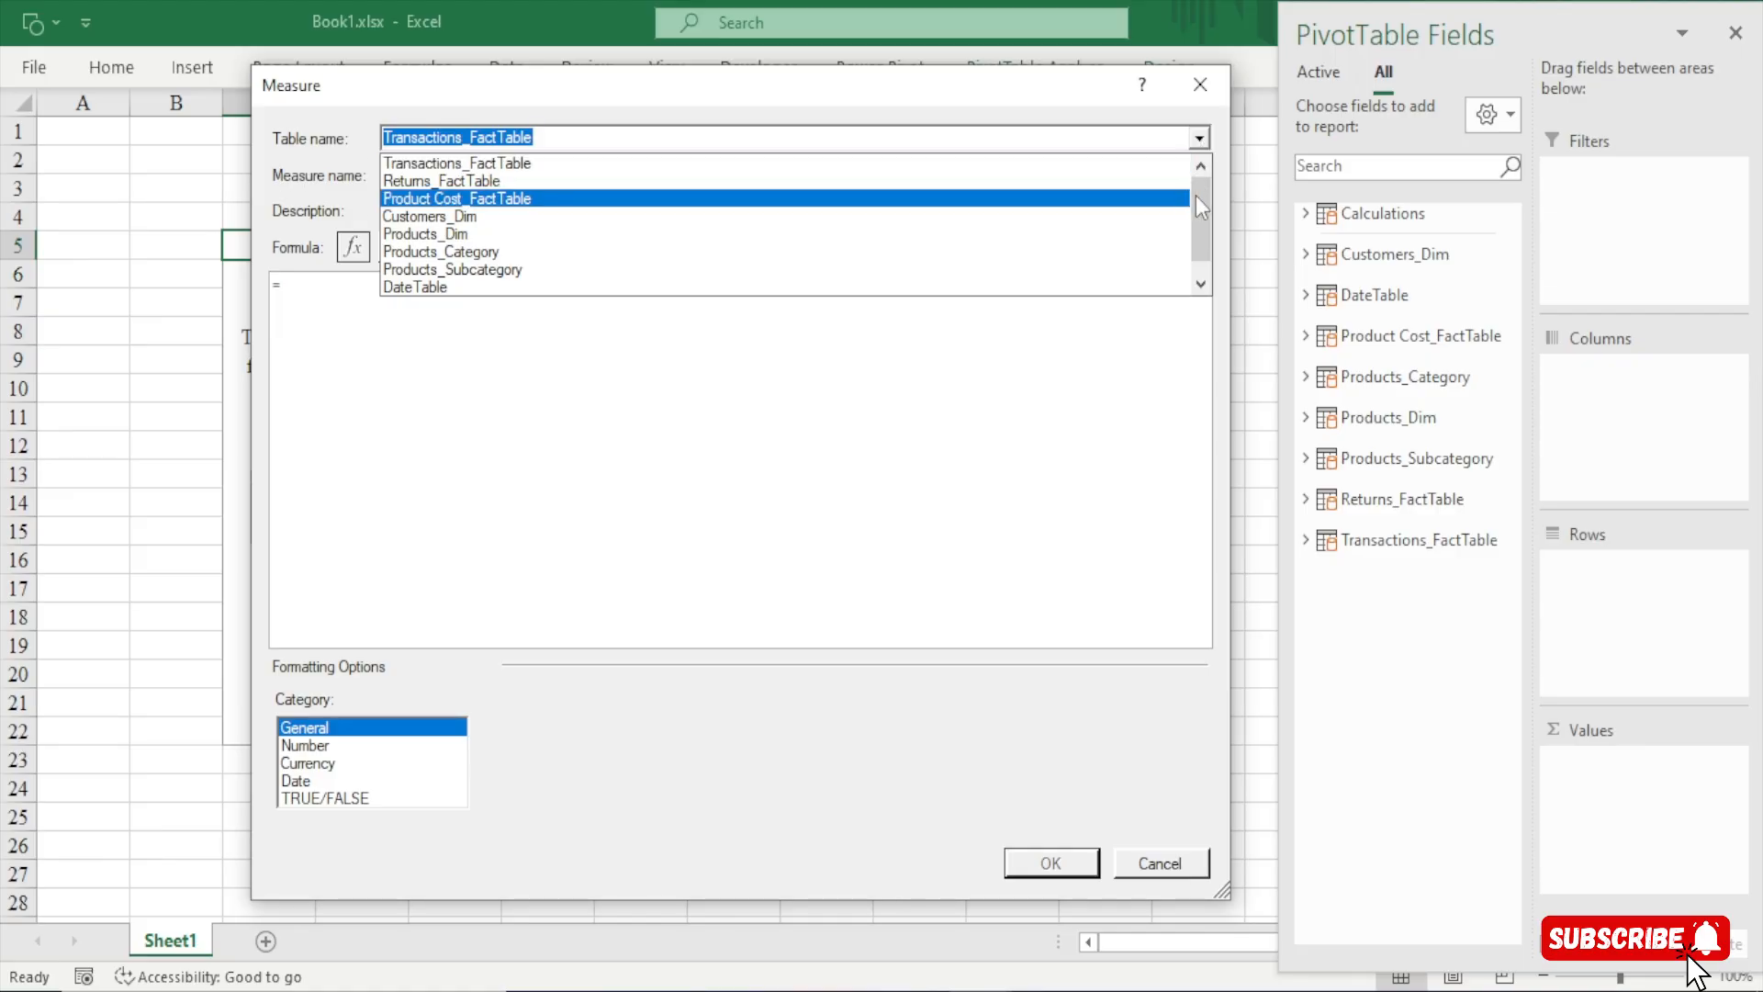
scroll(1201, 207, "down", 1)
left_click(451, 284)
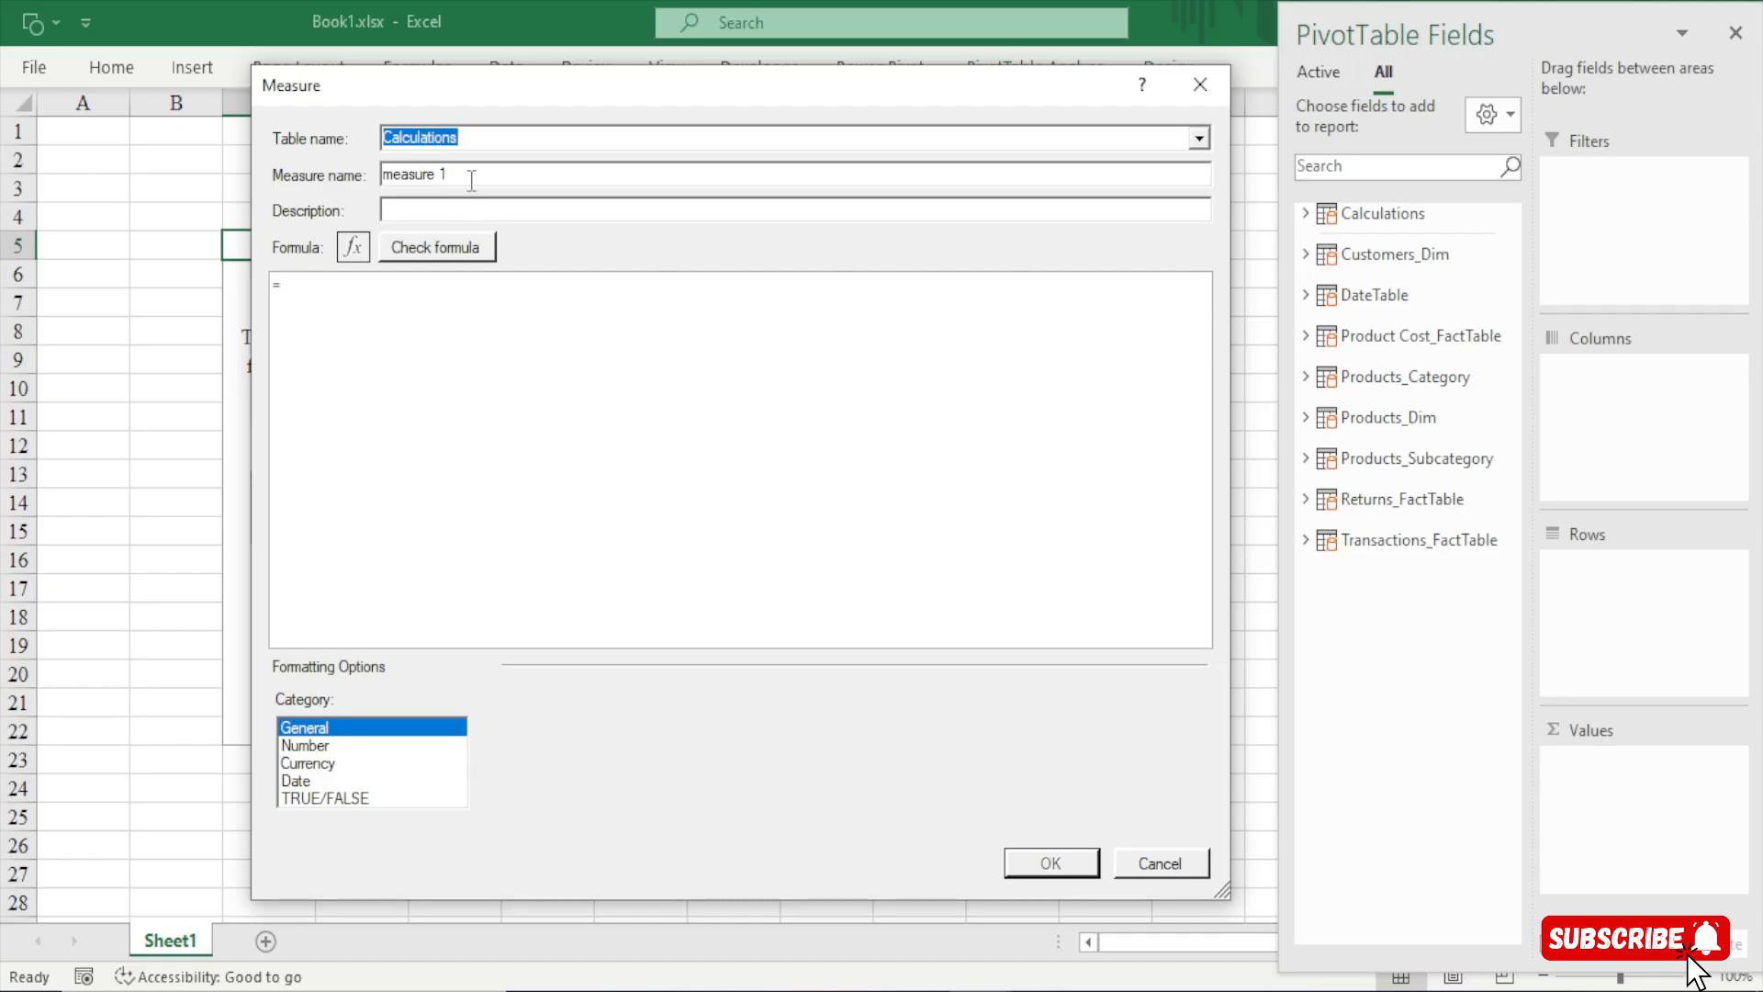
key("Tab")
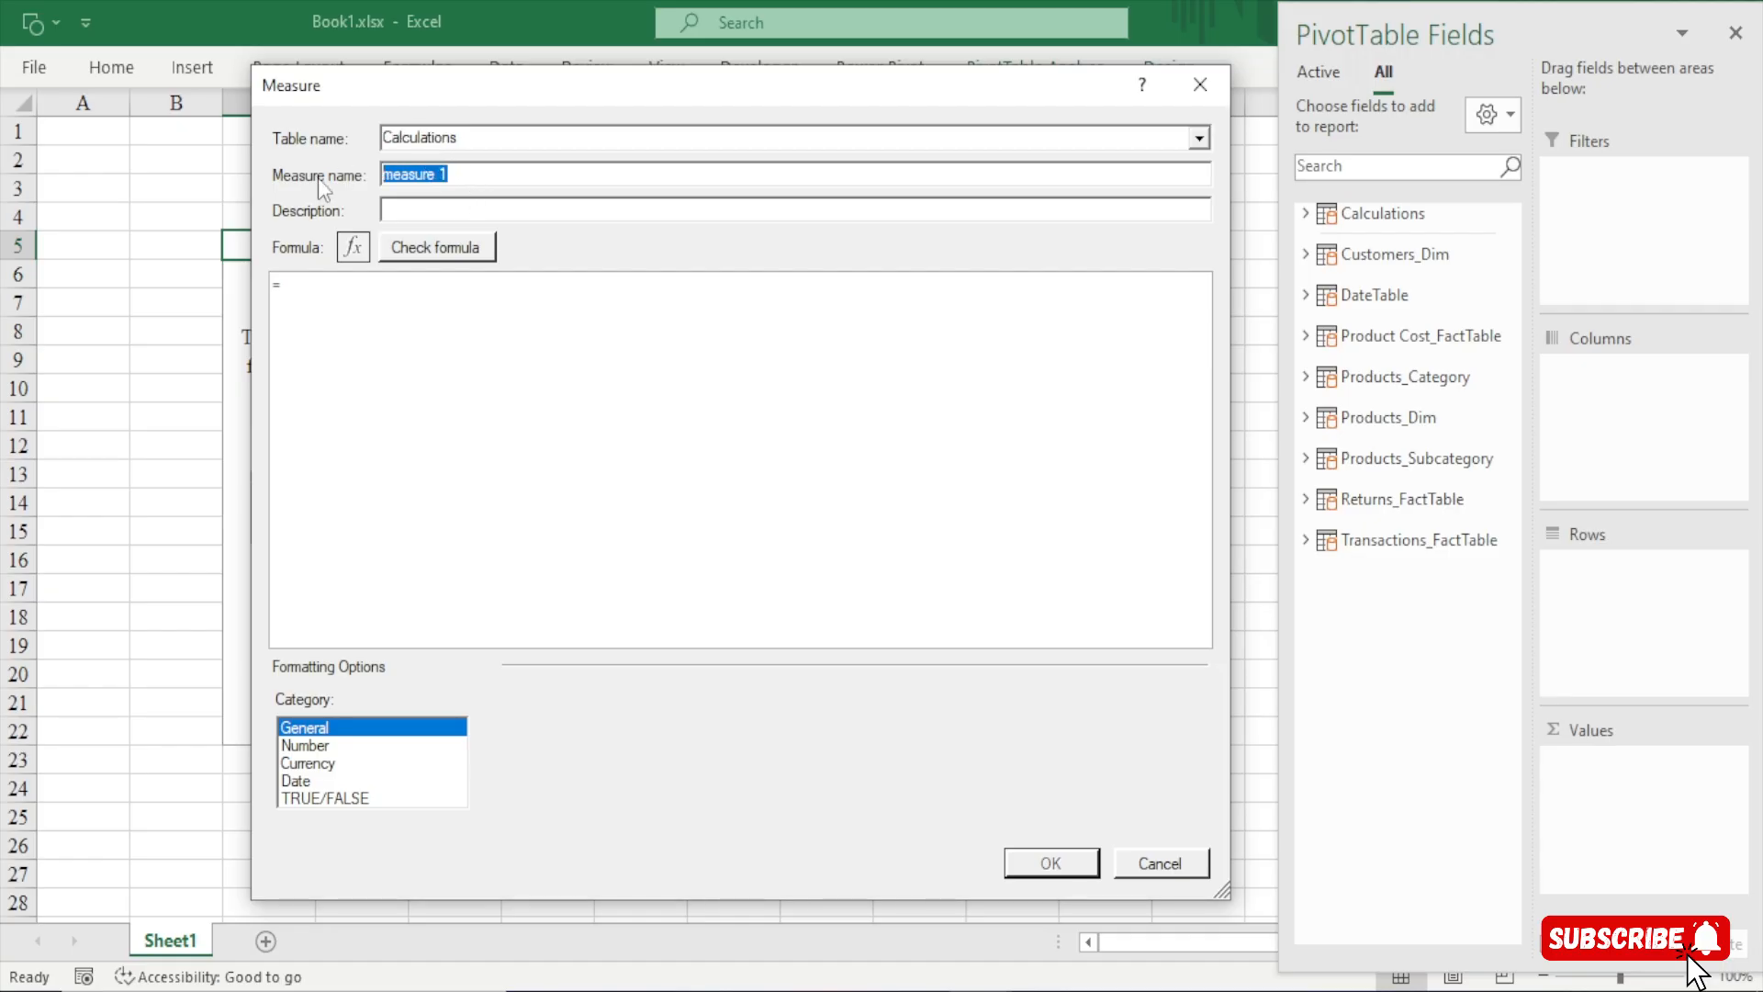
type("Gross Revenue")
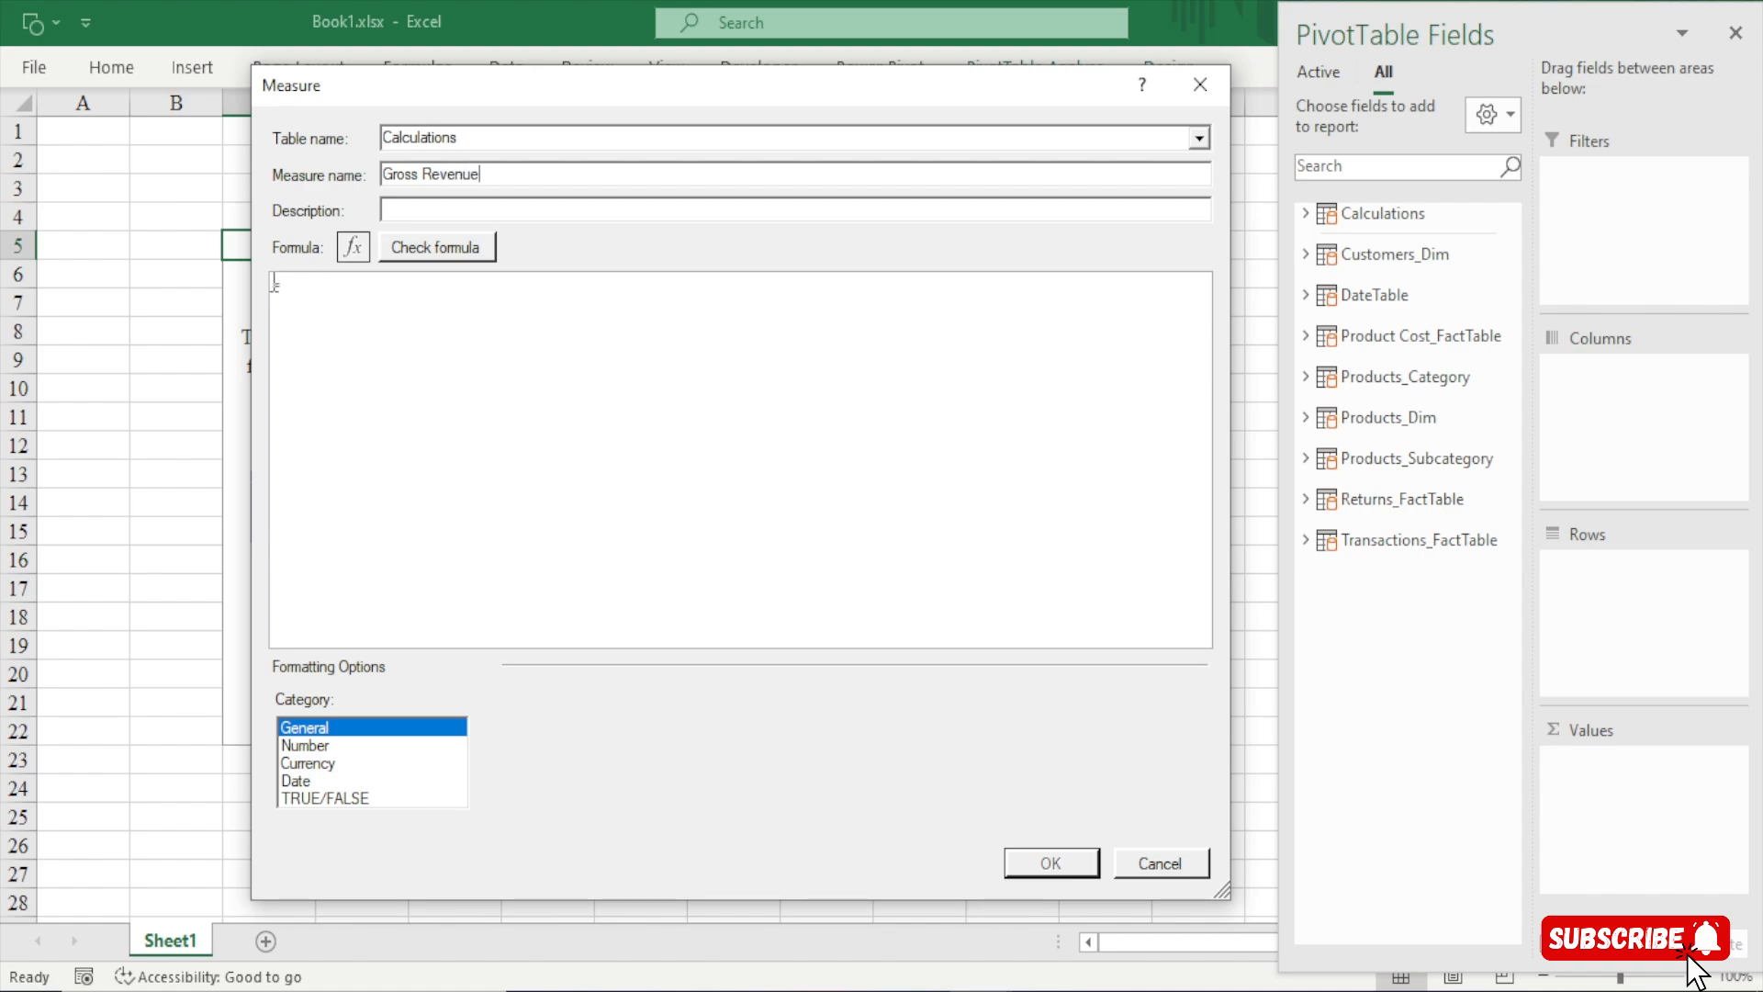
Begin the measure formula with SUMX over Transactions_FactTable, followed by a comma, enlarging the formula text for readability
scroll(315, 305, "up", 4, "ctrl")
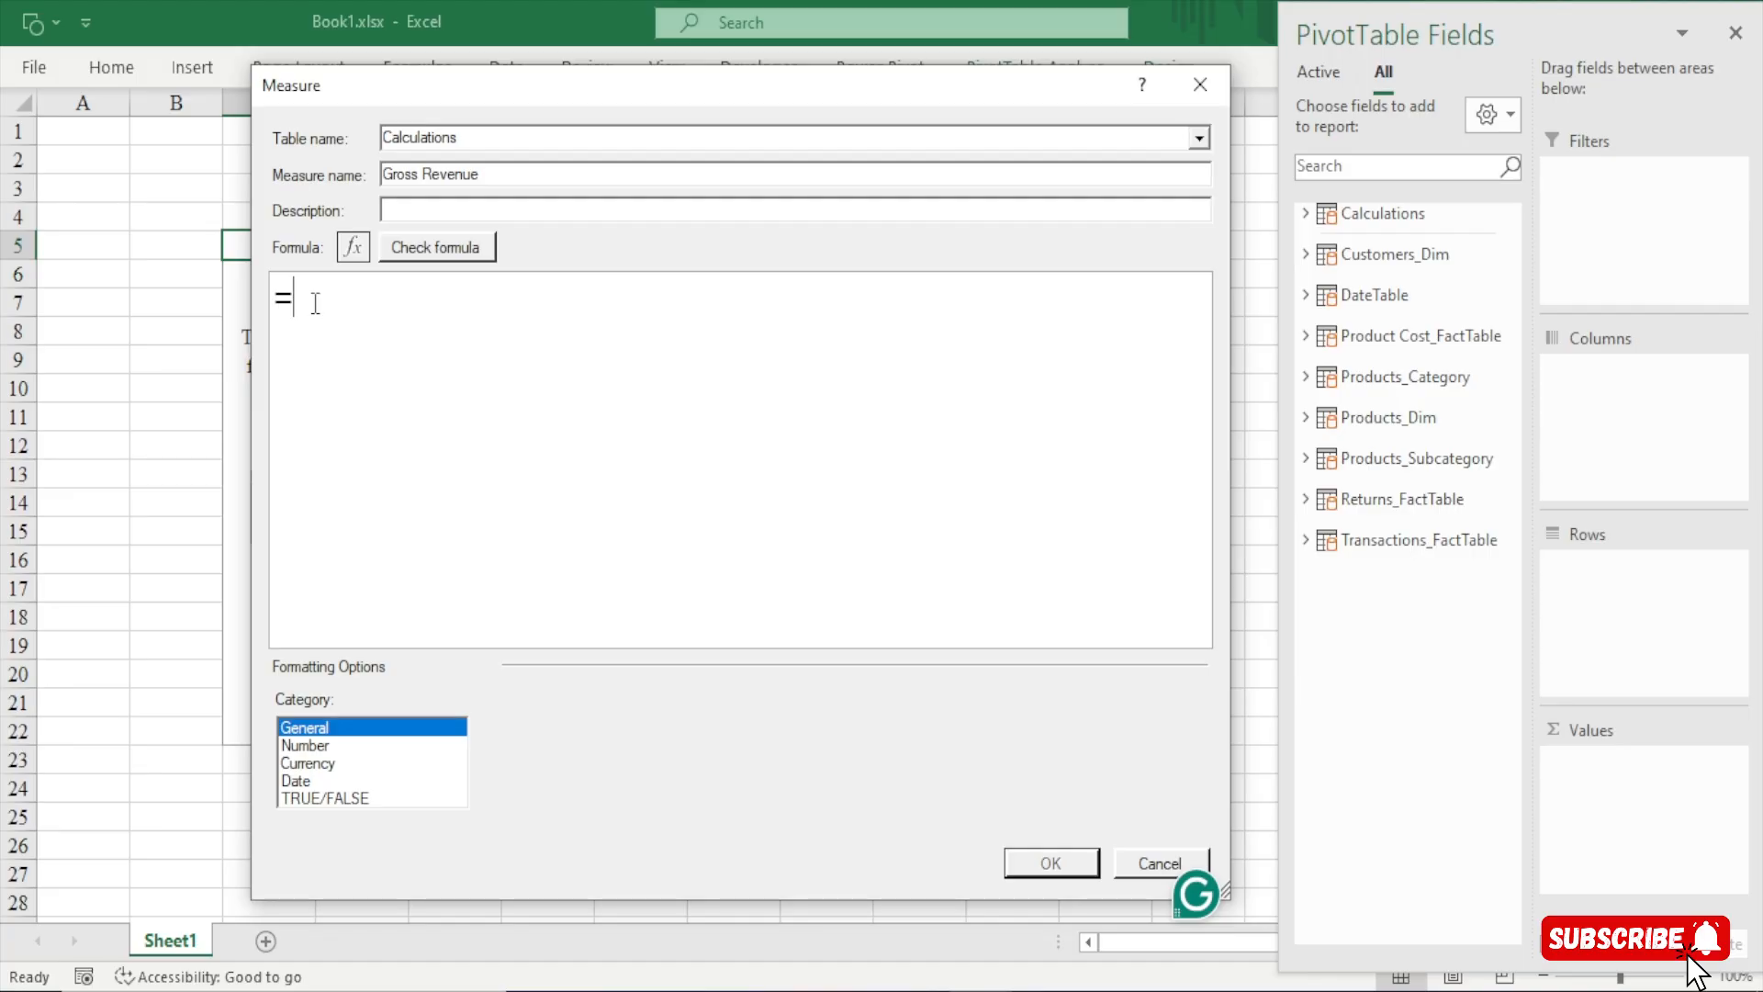
type("sumx")
key("Tab")
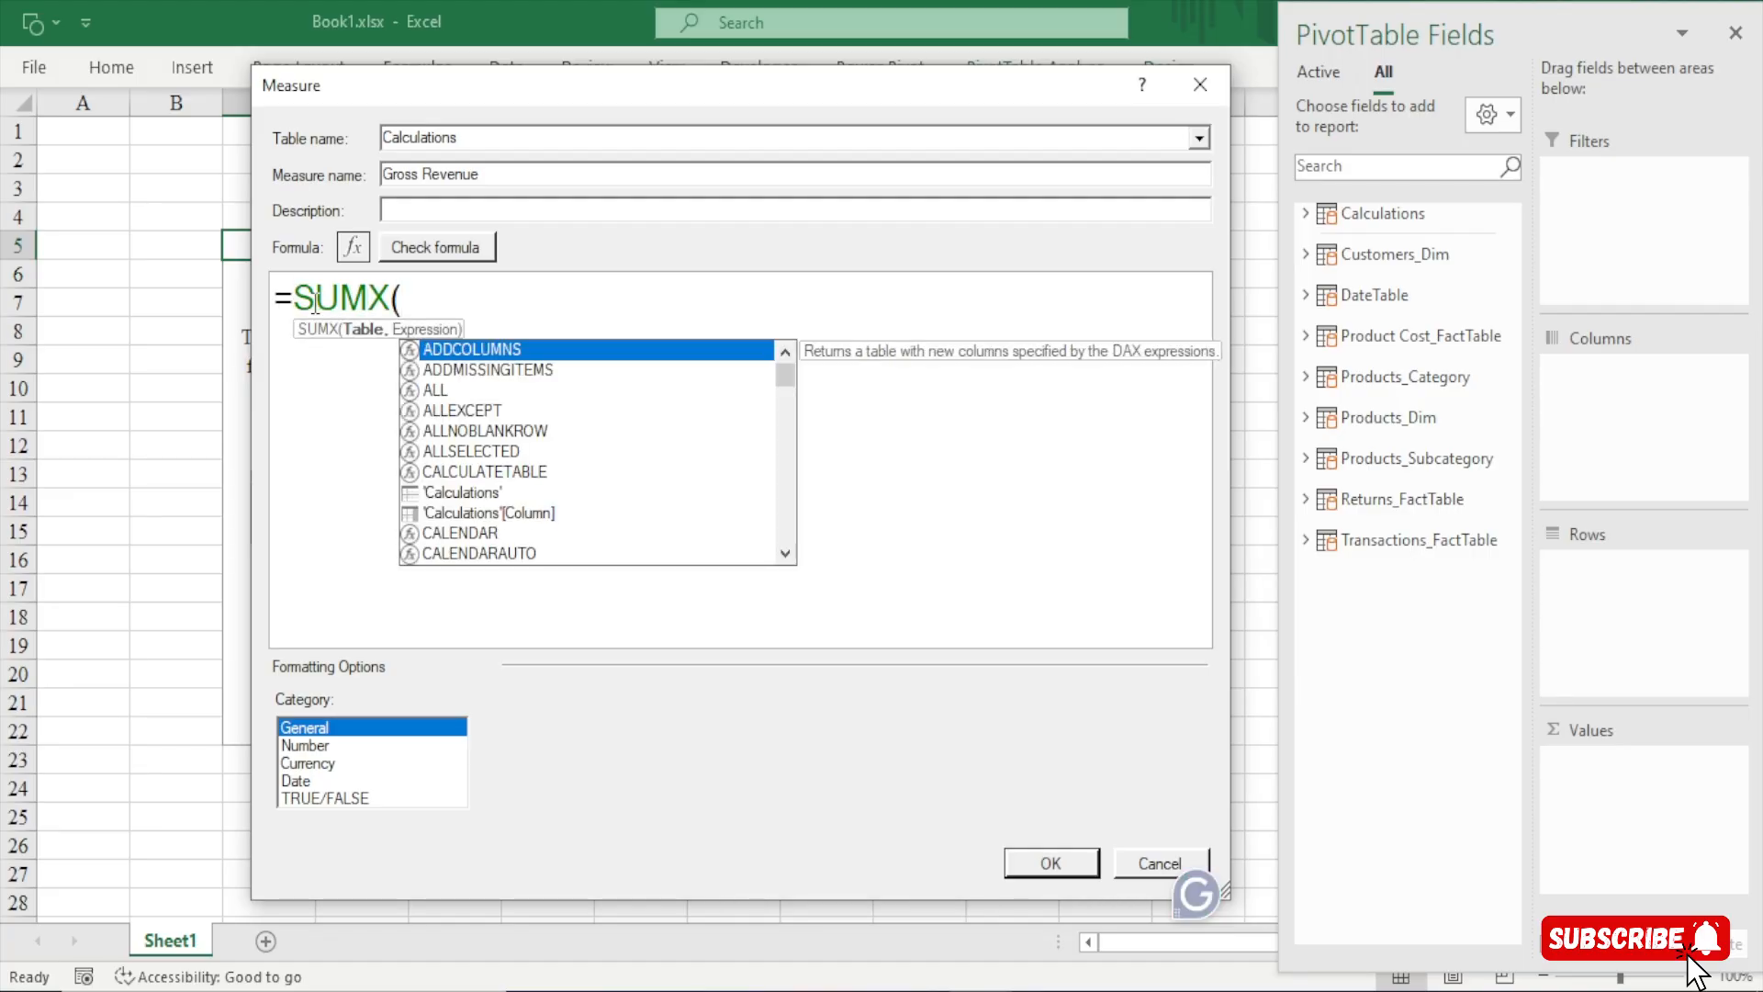
scroll(315, 305, "down", 1, "ctrl")
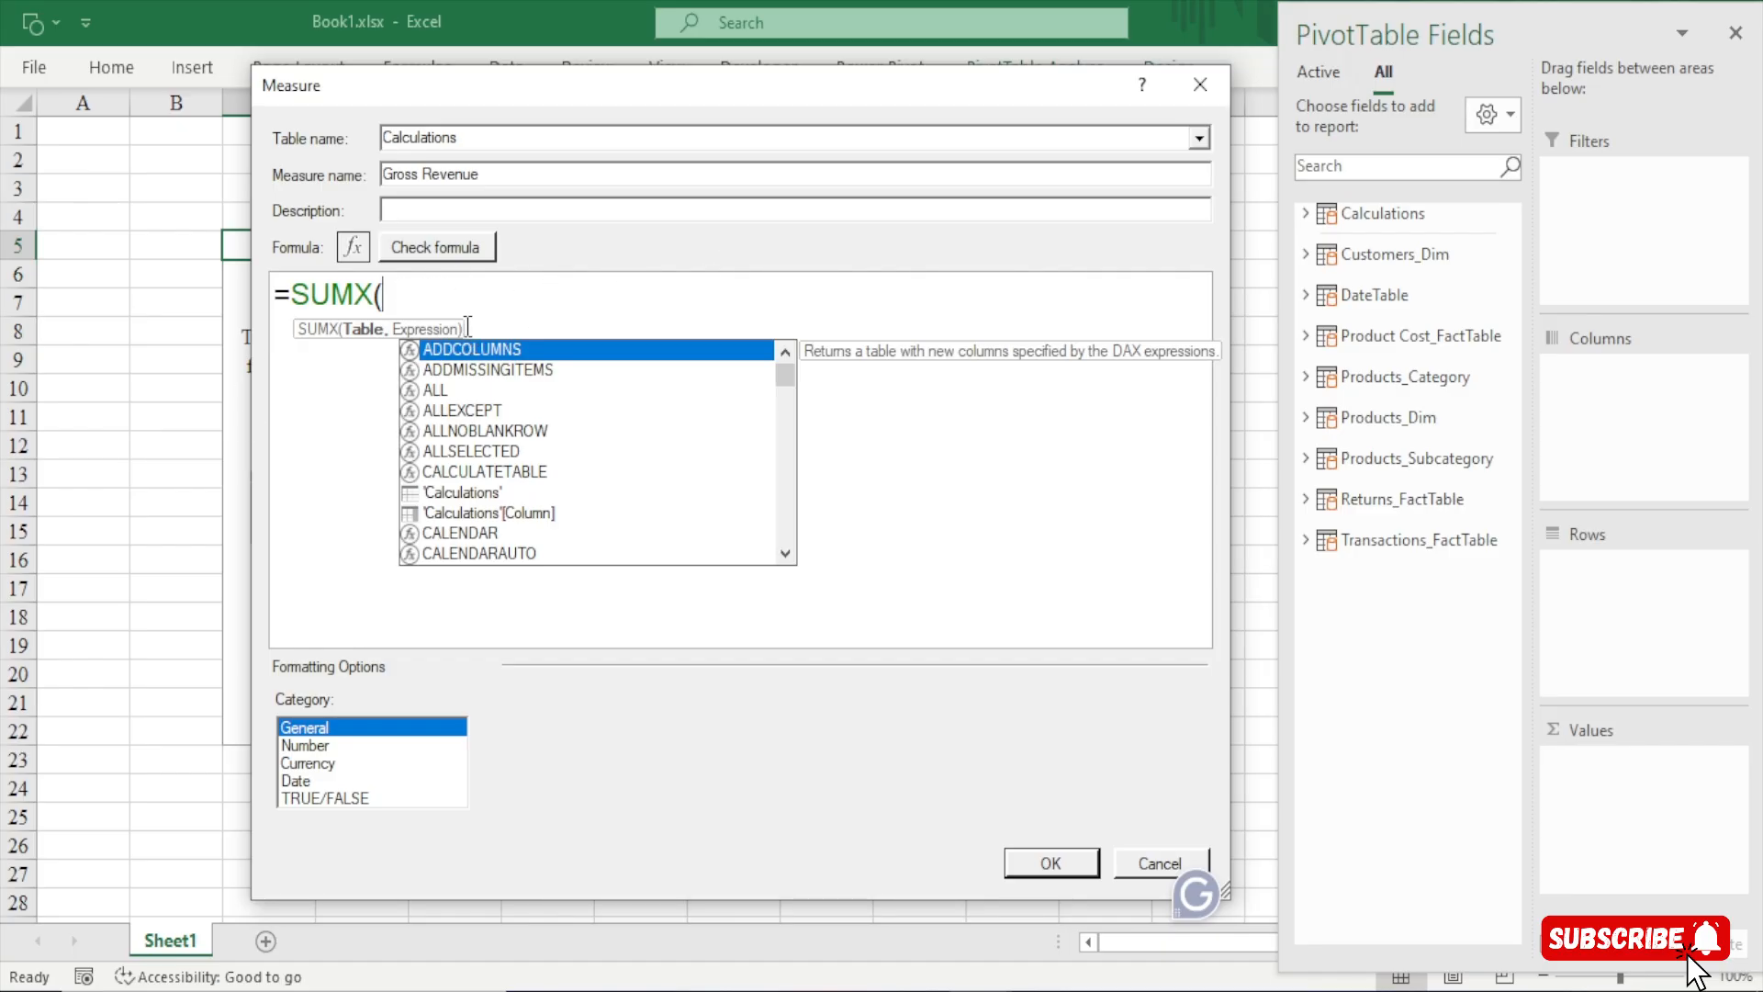
left_click(392, 296)
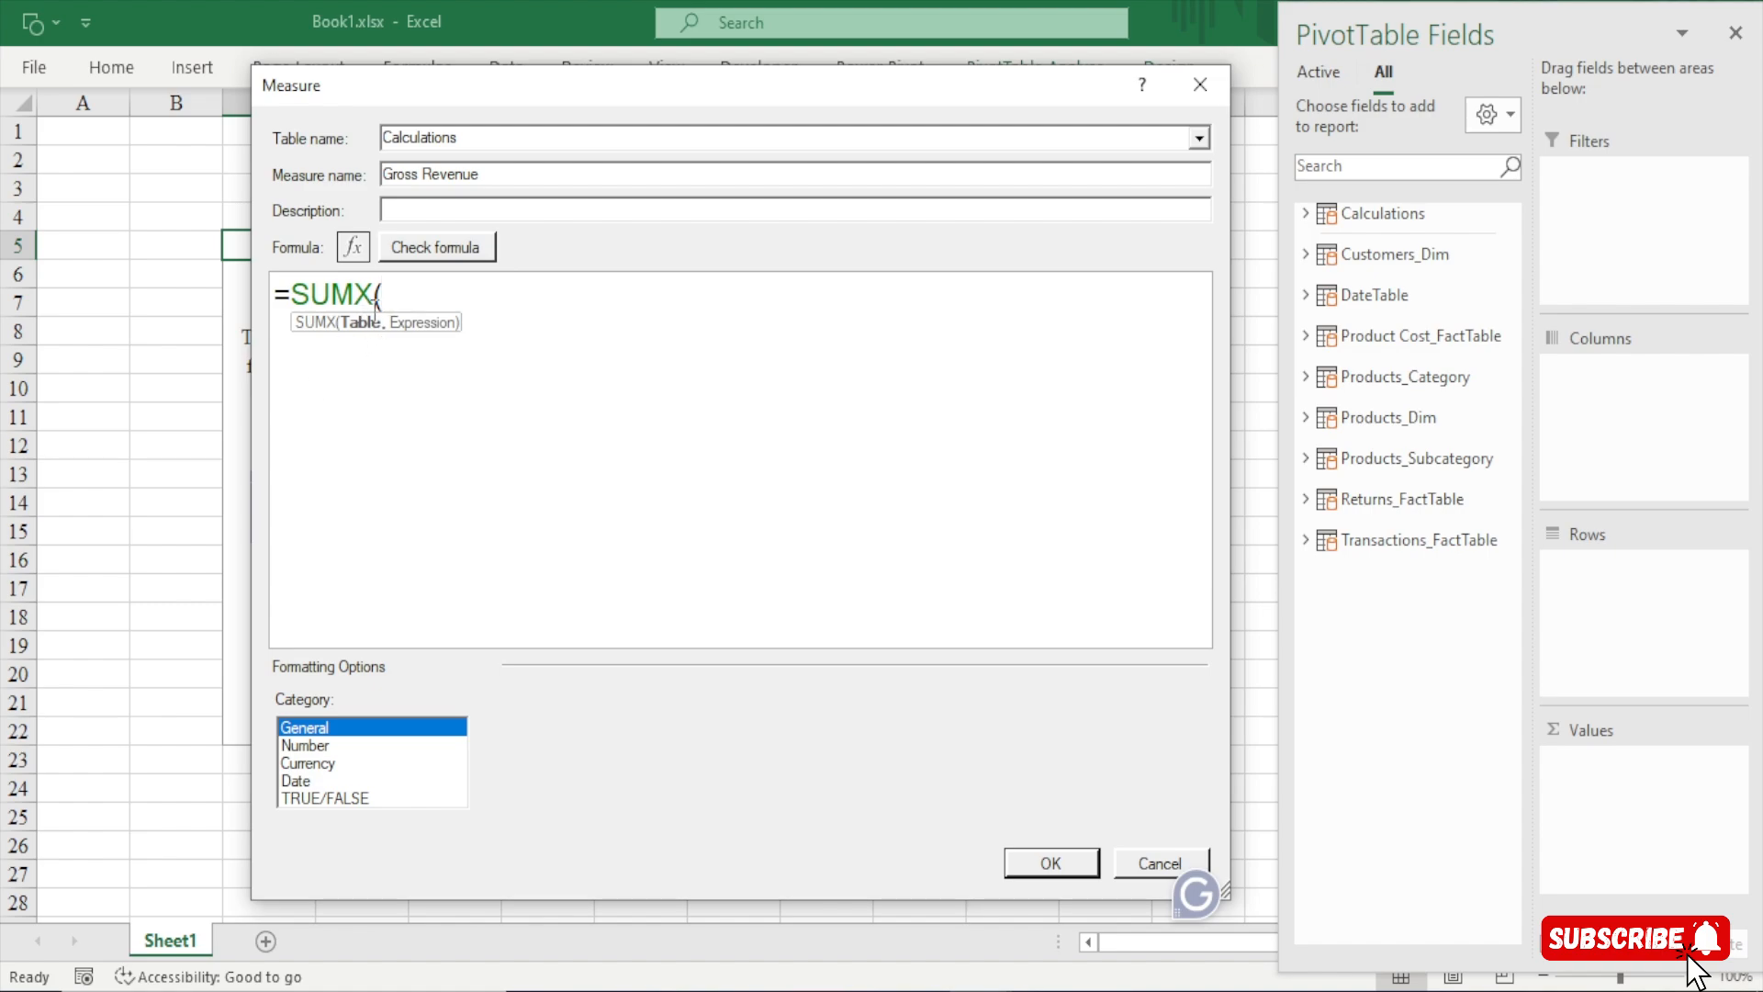
type("tran")
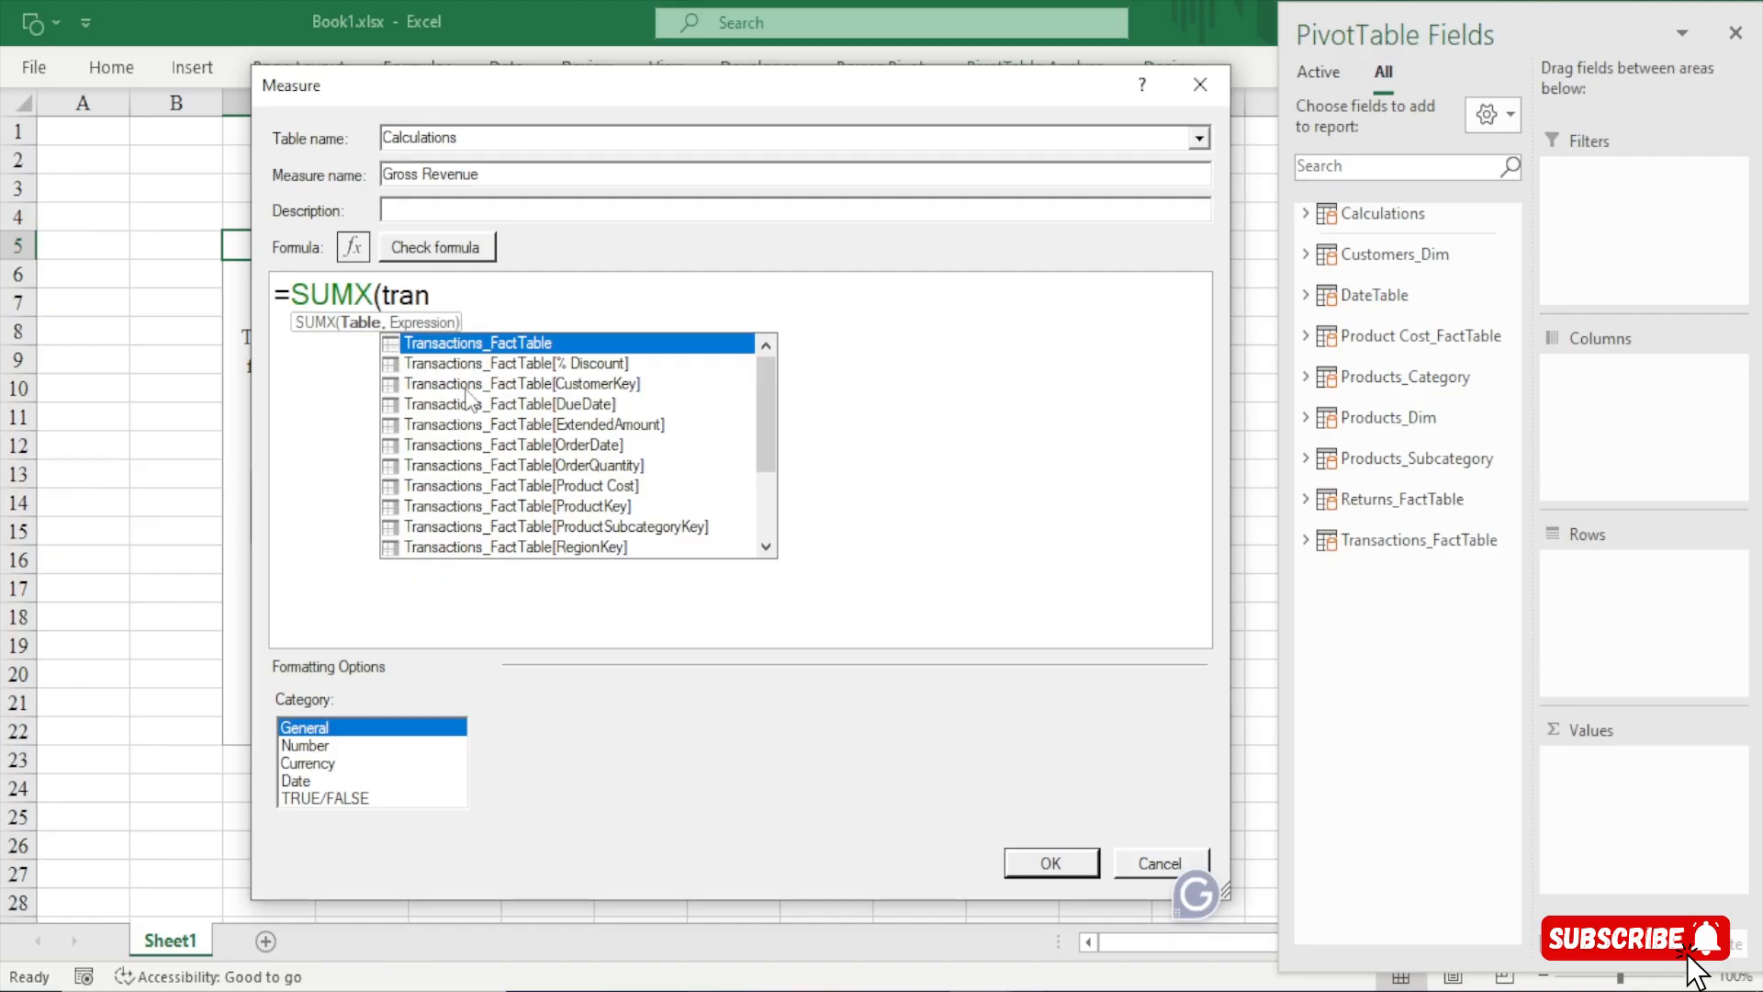
double_click(504, 342)
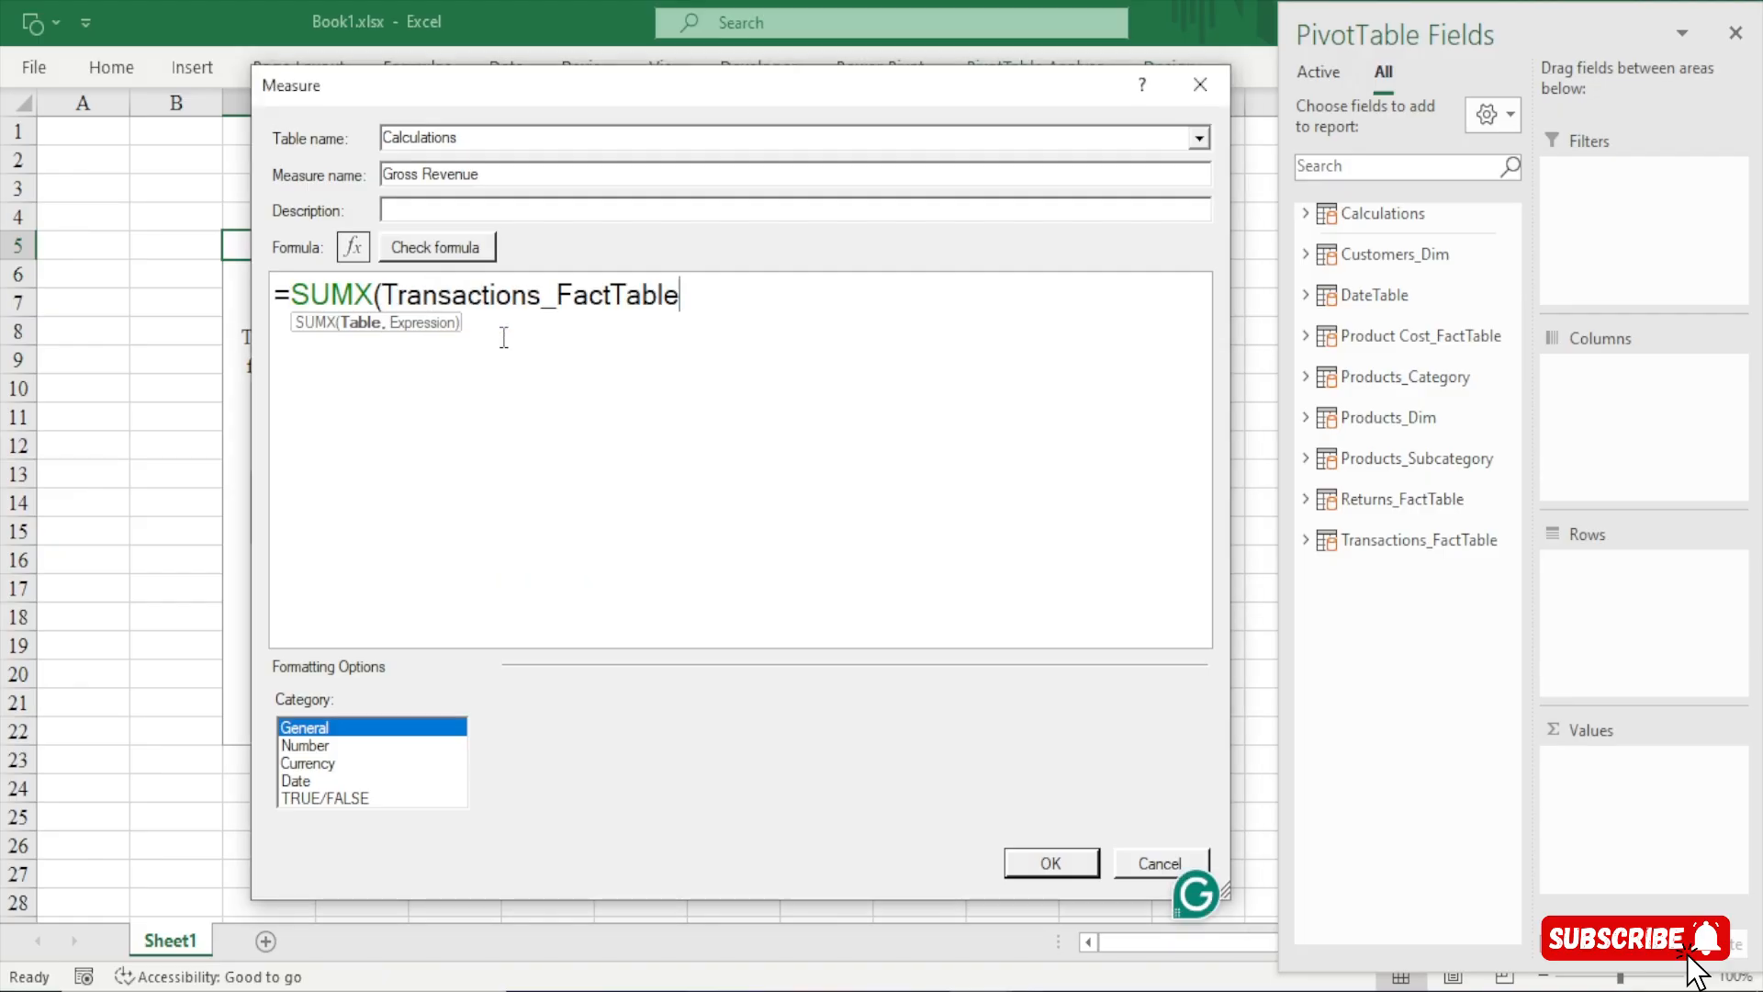
type(",")
left_click_drag(377, 293, 678, 292)
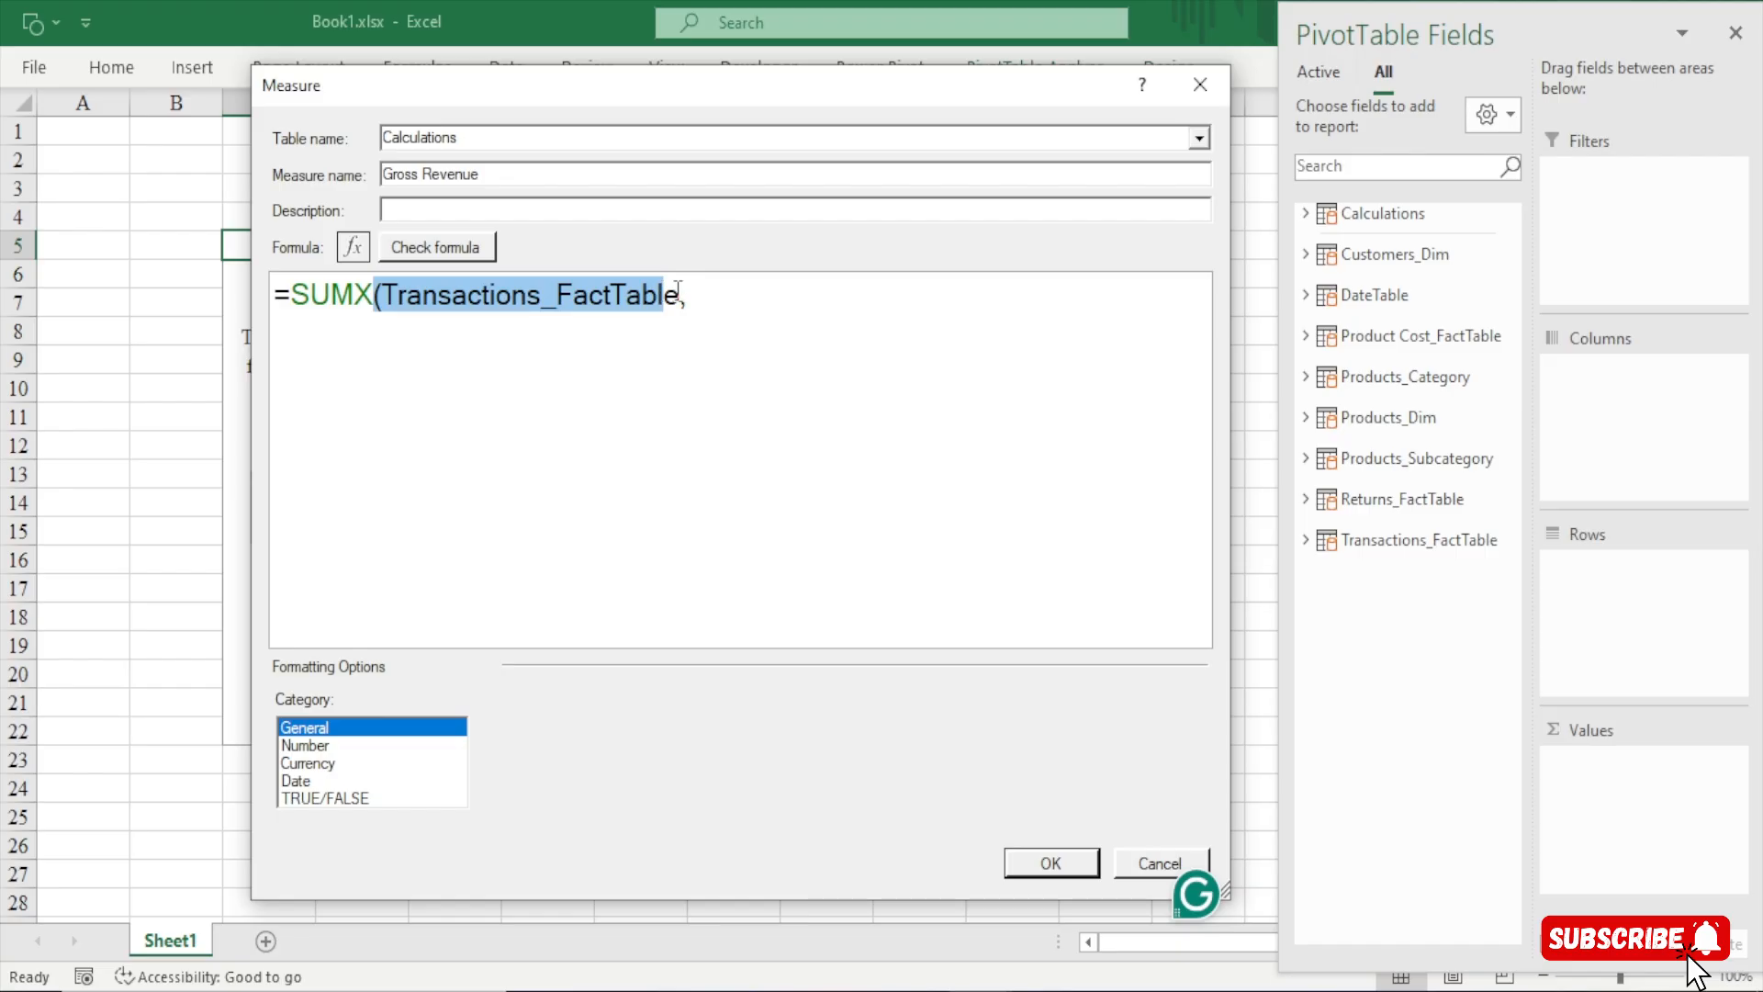
Complete the SUMX expression as Transactions_FactTable[UnitPrice]*Transactions_FactTable[OrderQuantity], close the parenthesis and check the formula
left_click(694, 296)
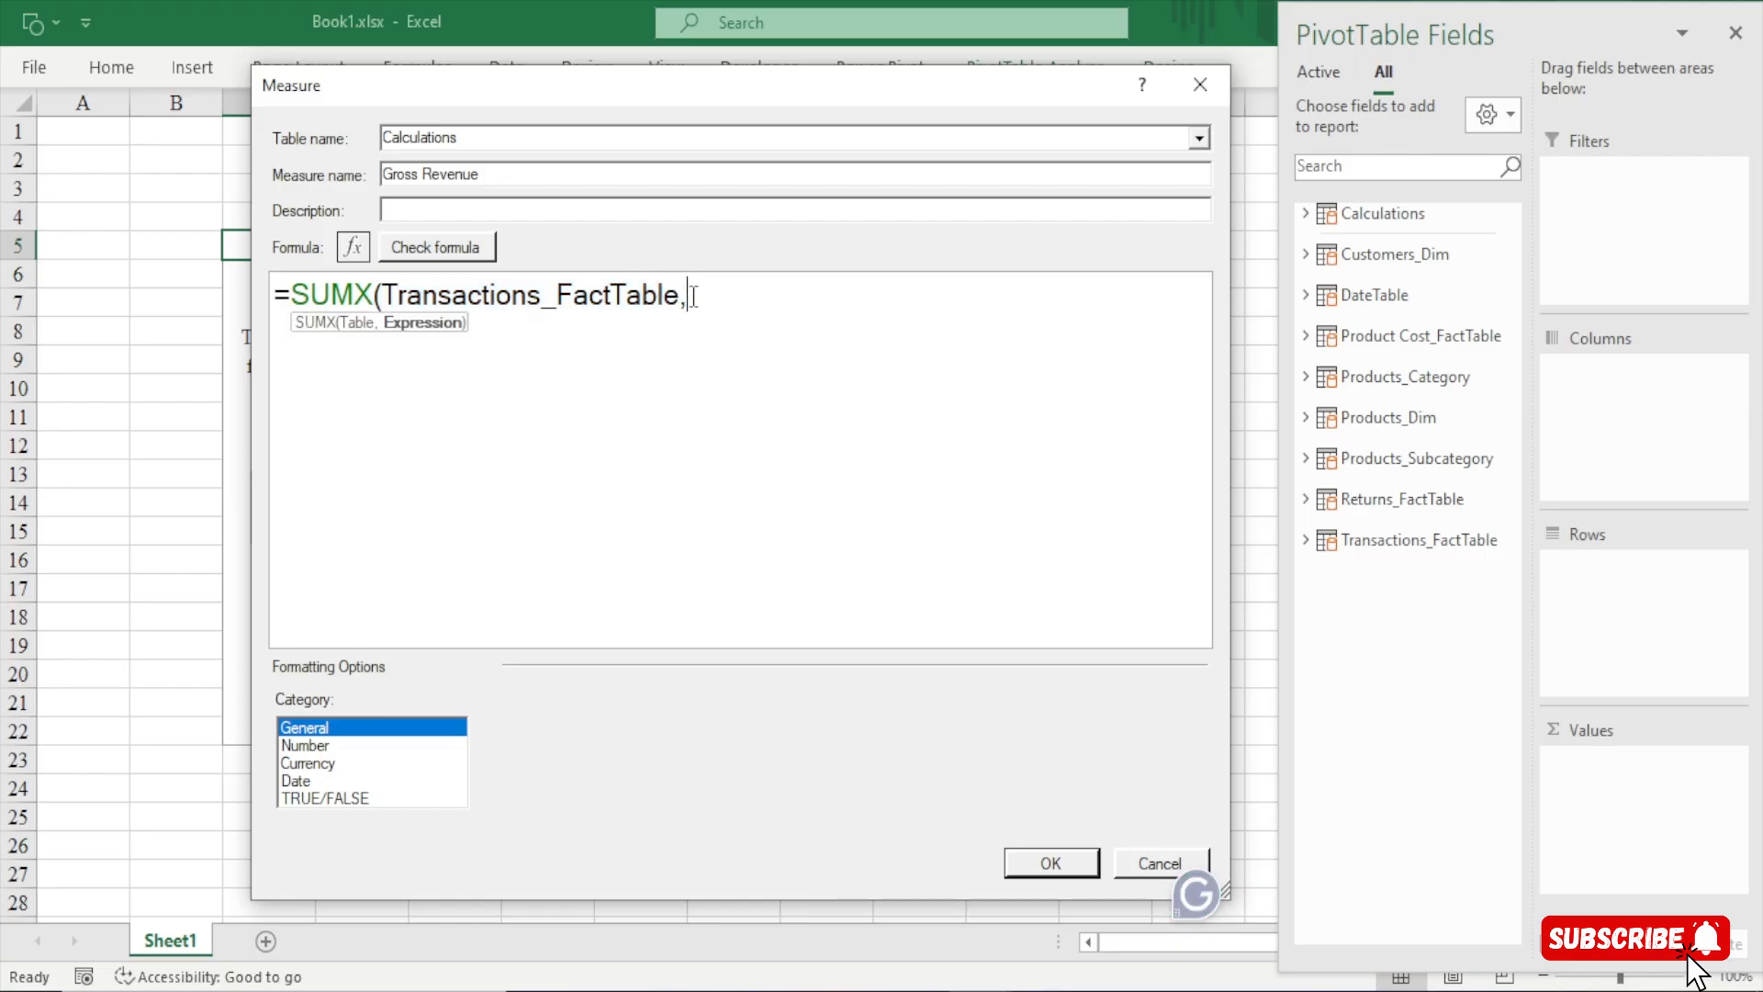
type("unit")
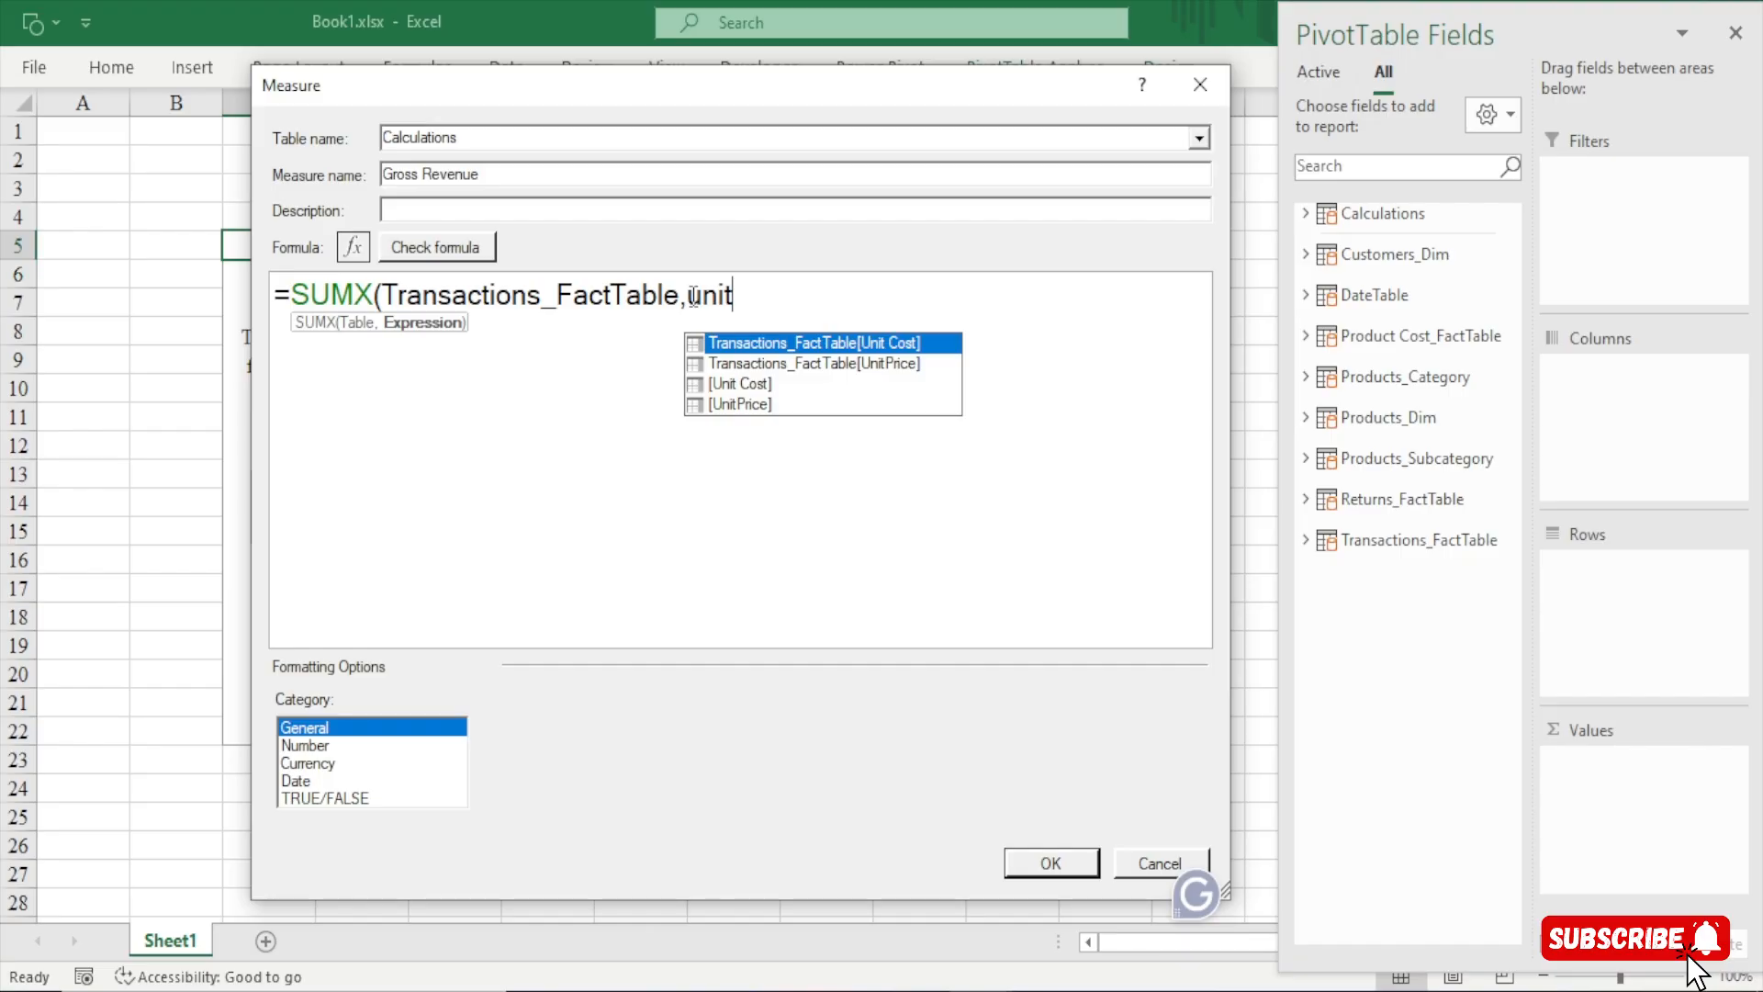
key("Down")
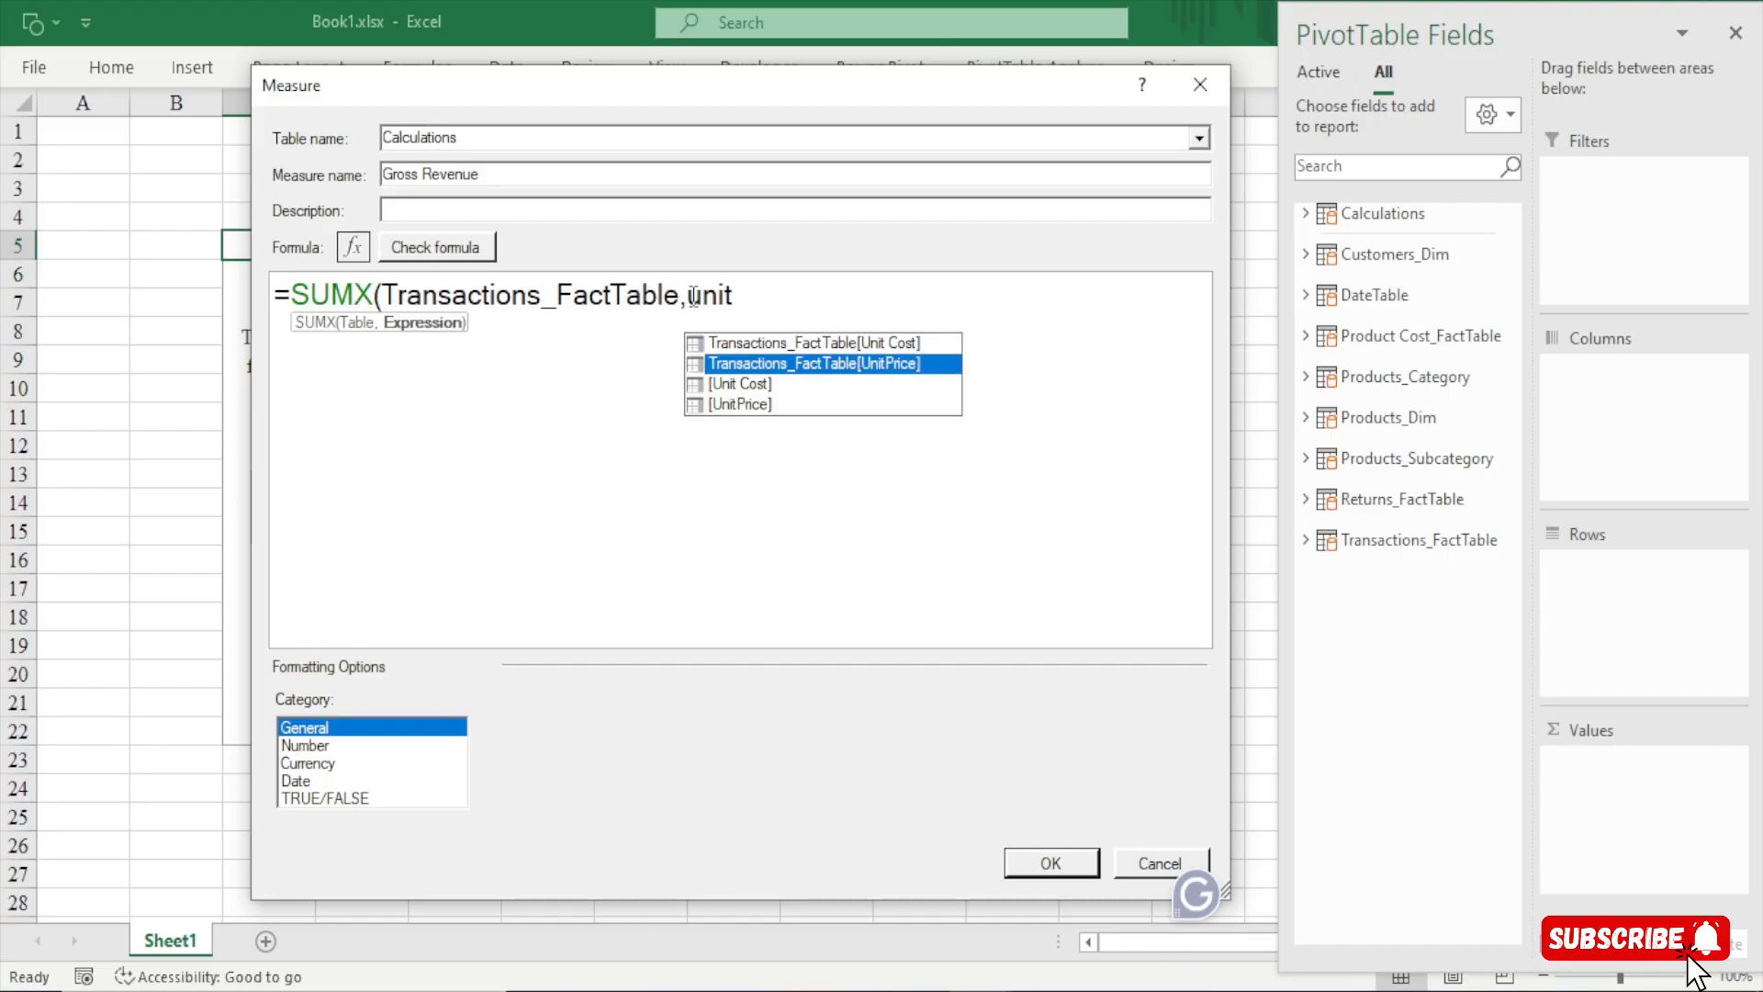
key("Tab")
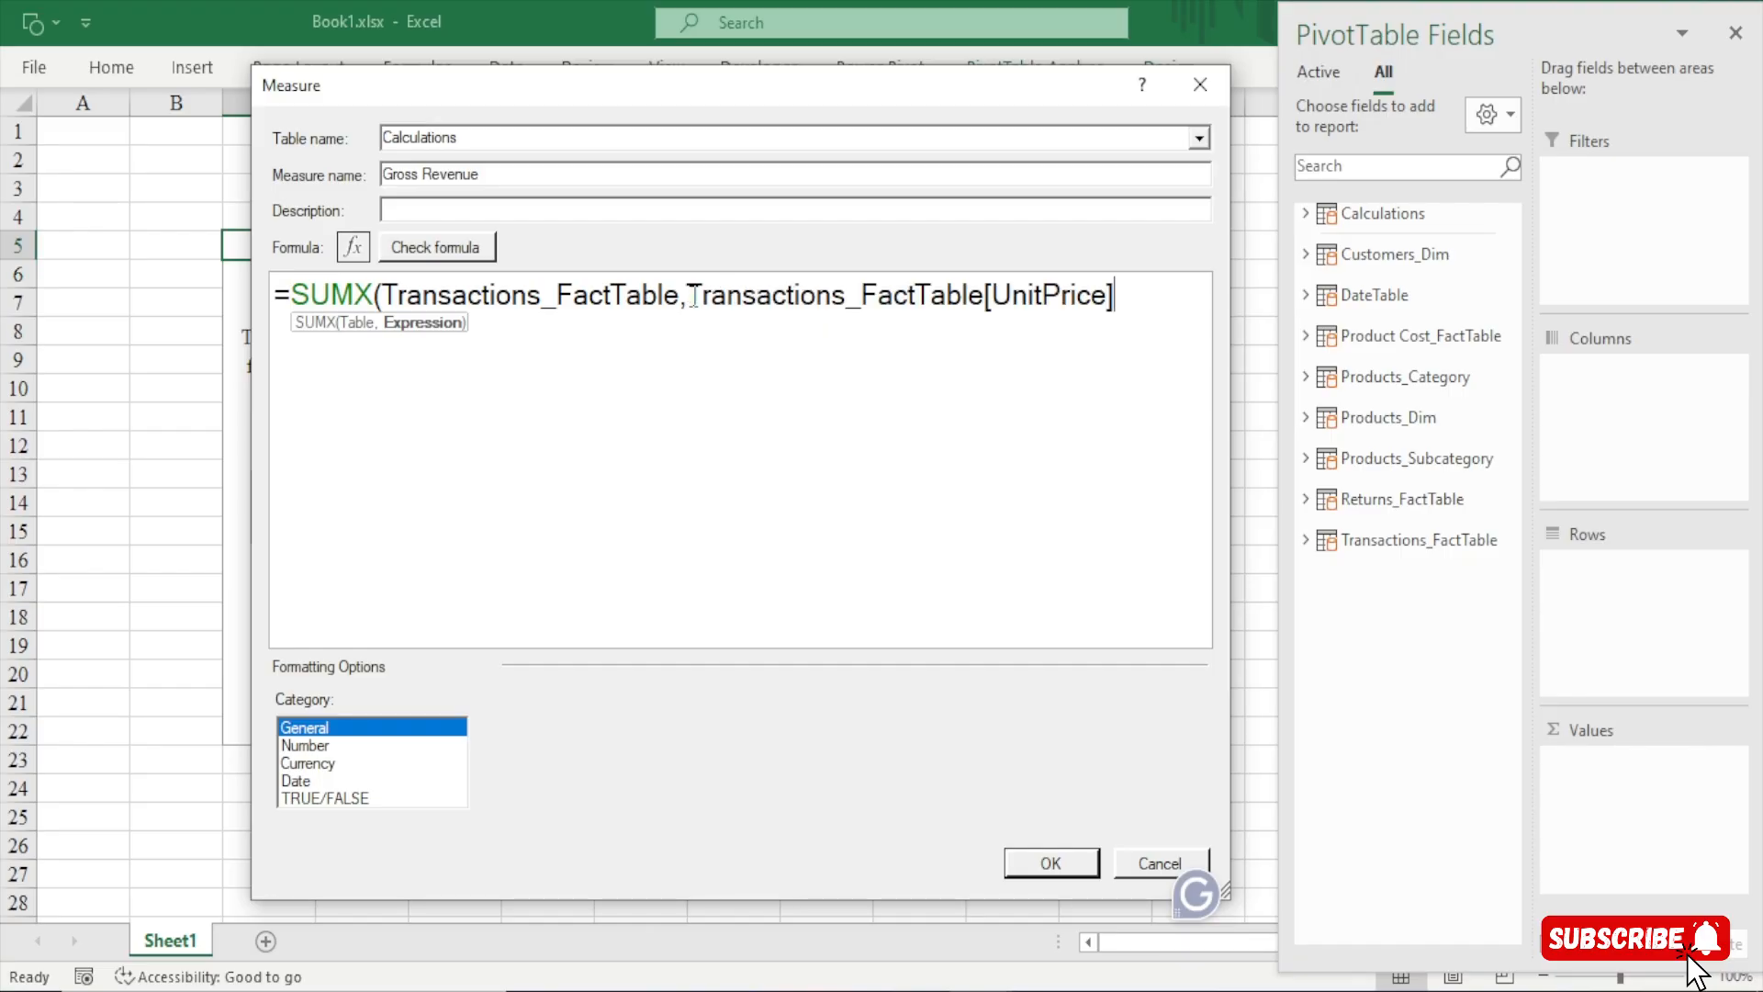
type("*order")
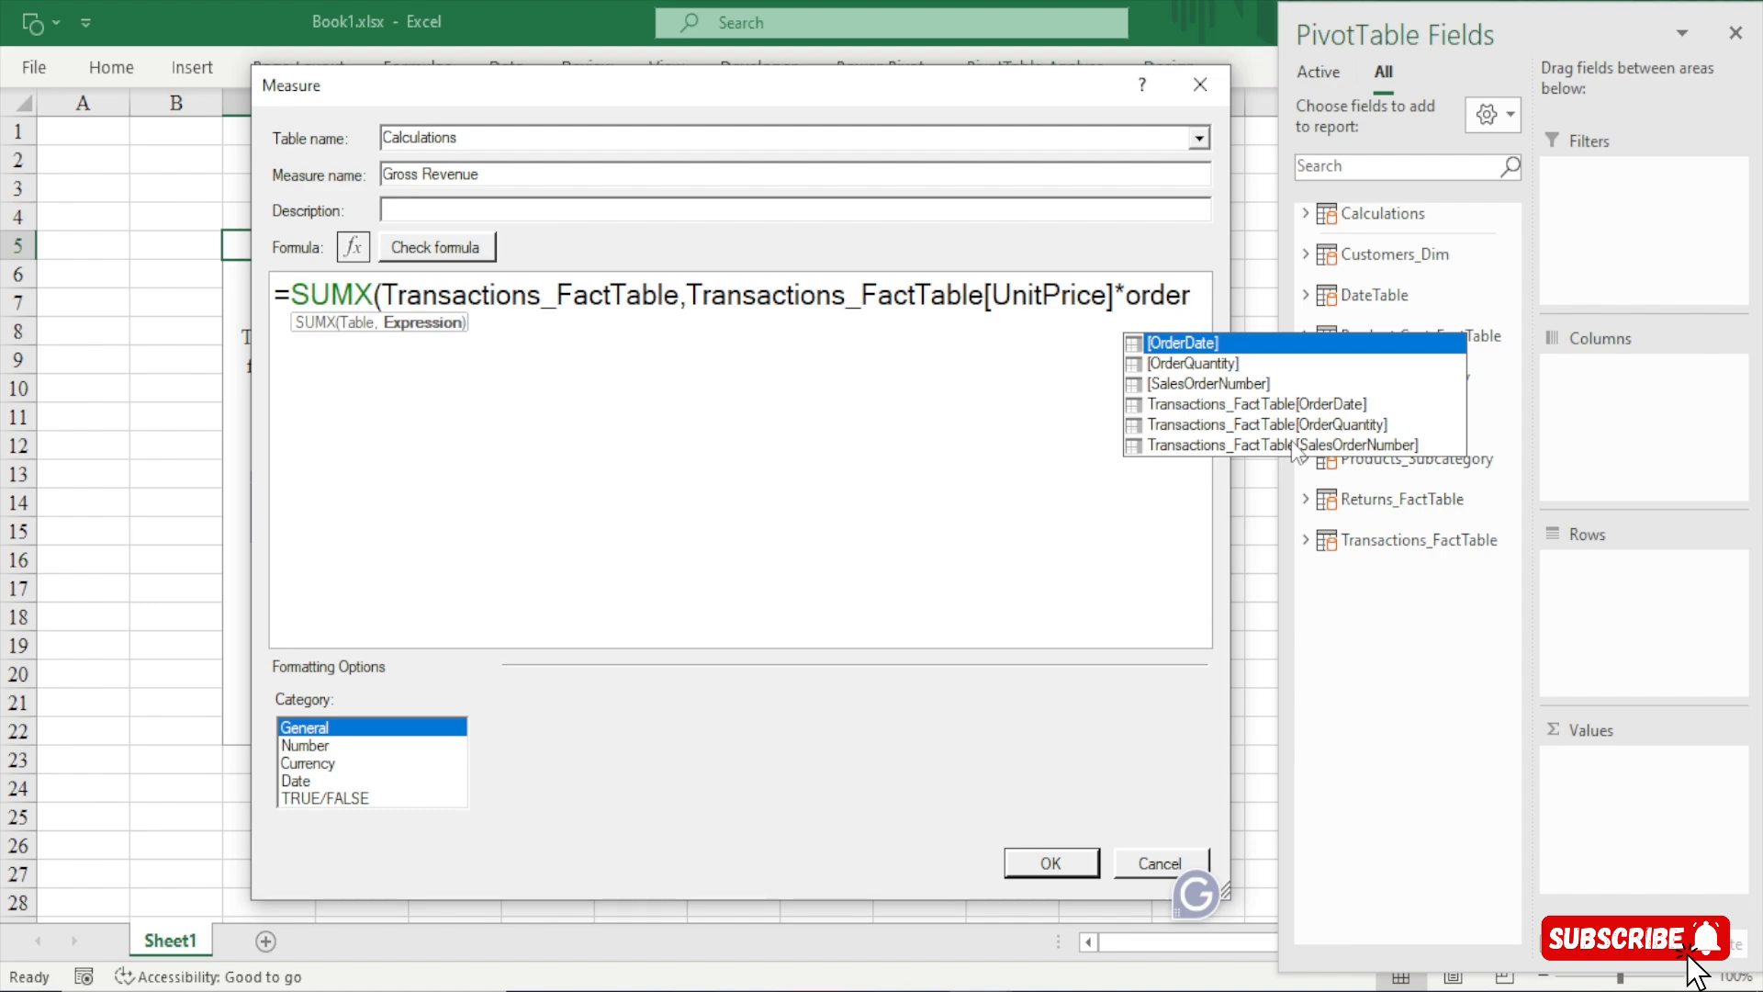
left_click(1320, 431)
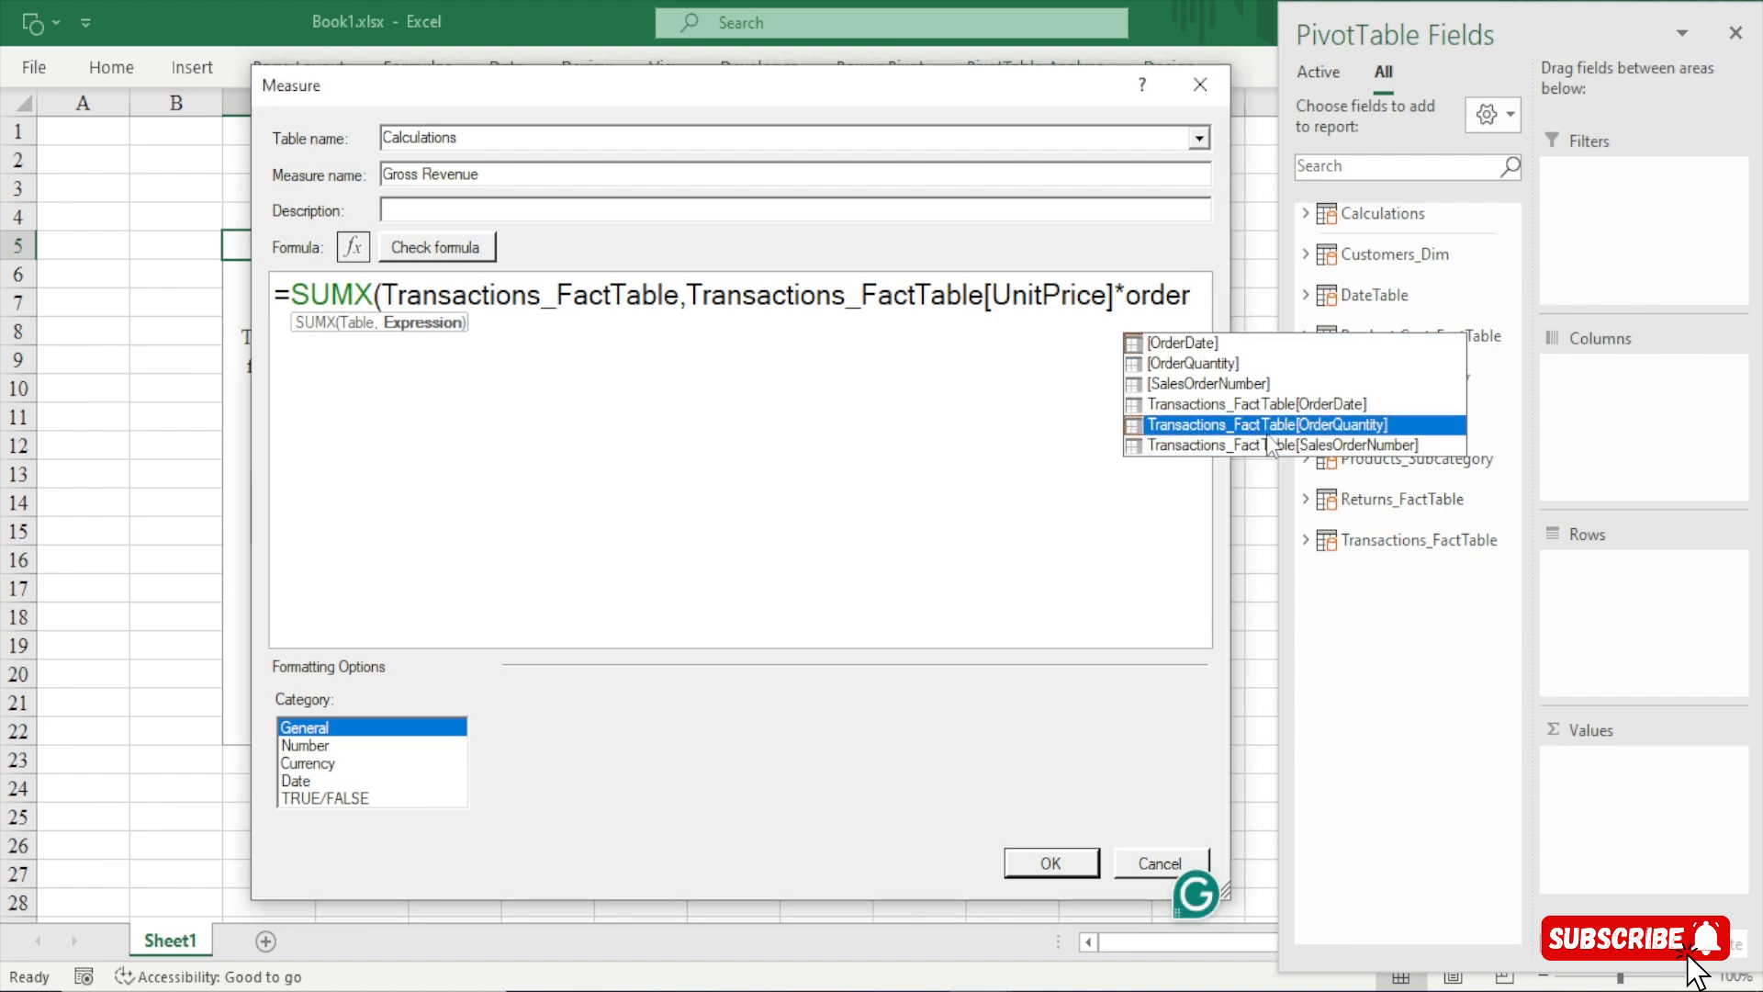
double_click(1350, 426)
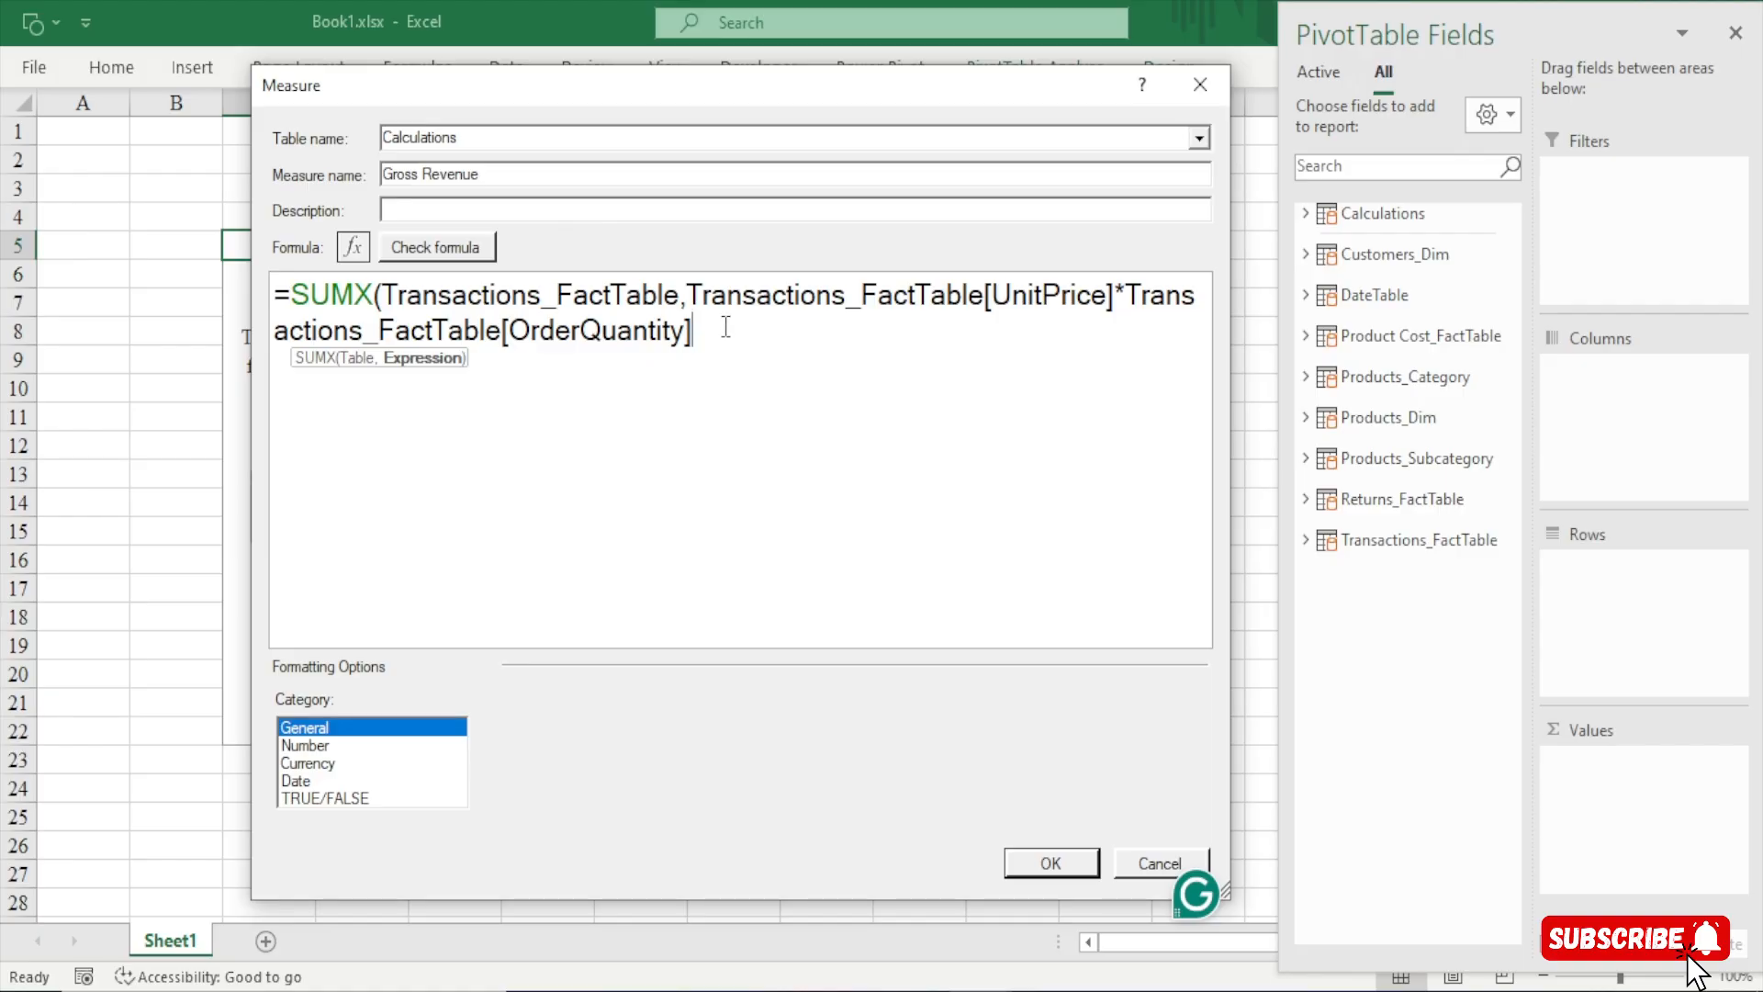
type(")")
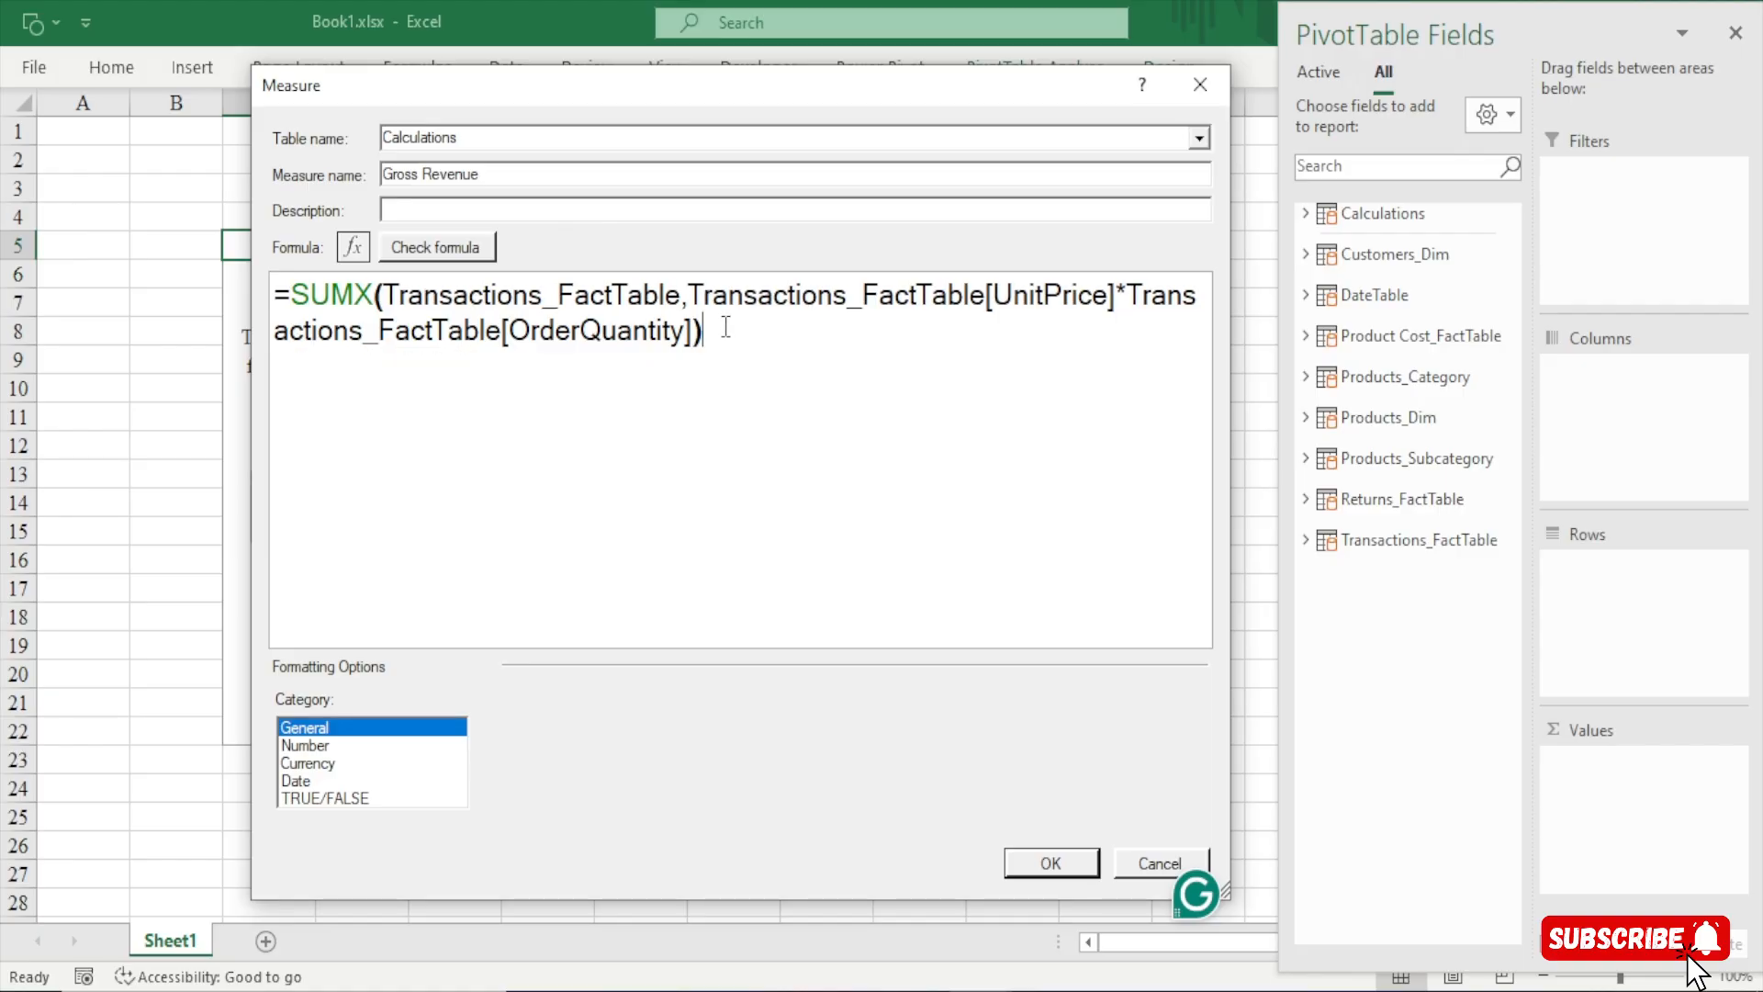
left_click(462, 250)
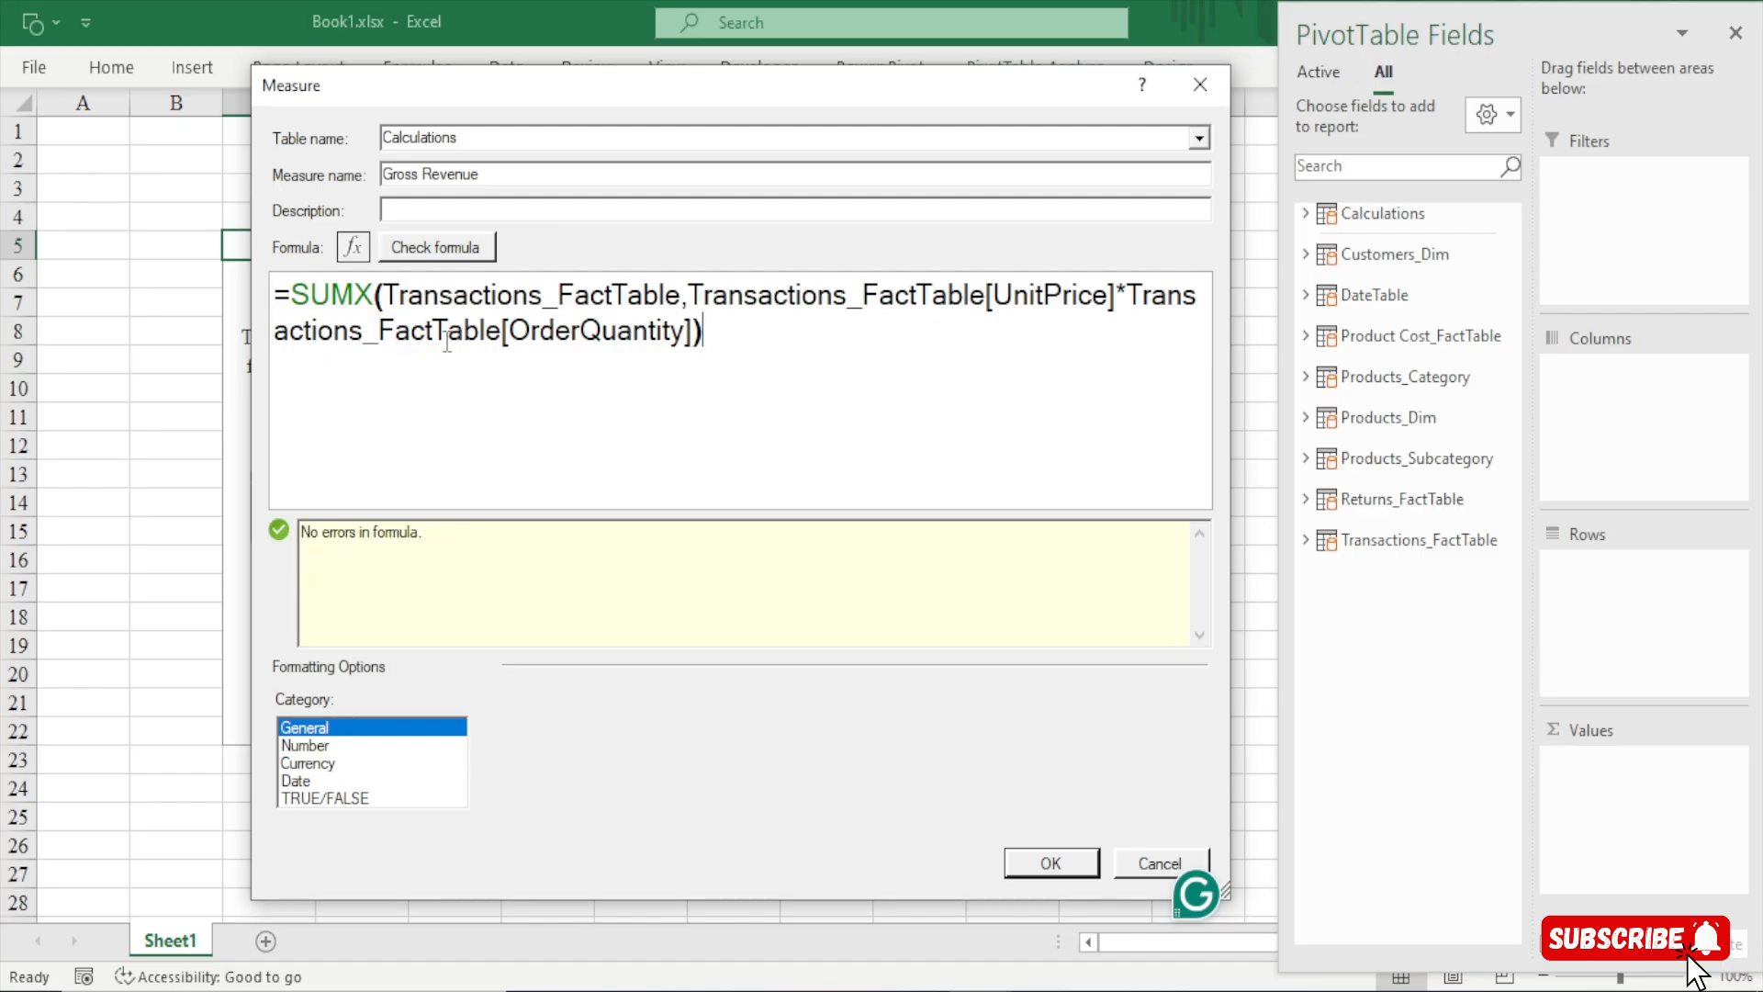
Format the Gross Revenue measure as $ currency with 0 decimal places and save it
left_click(321, 764)
left_click(711, 772)
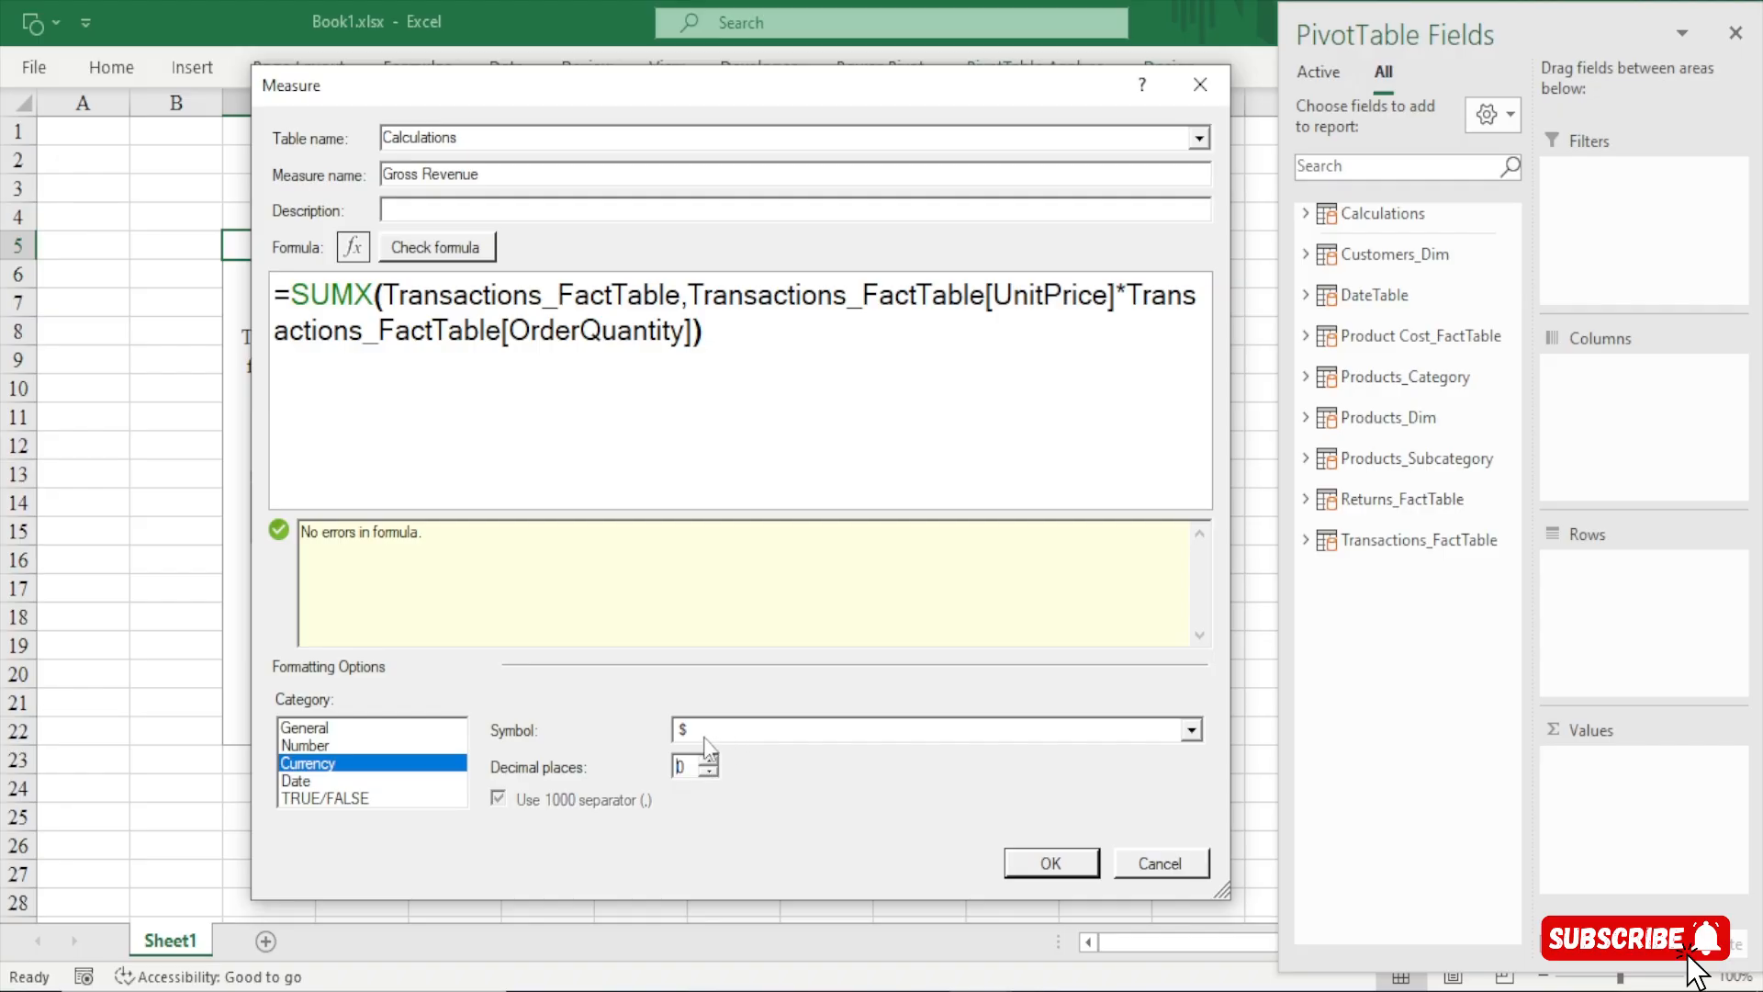
left_click(1035, 862)
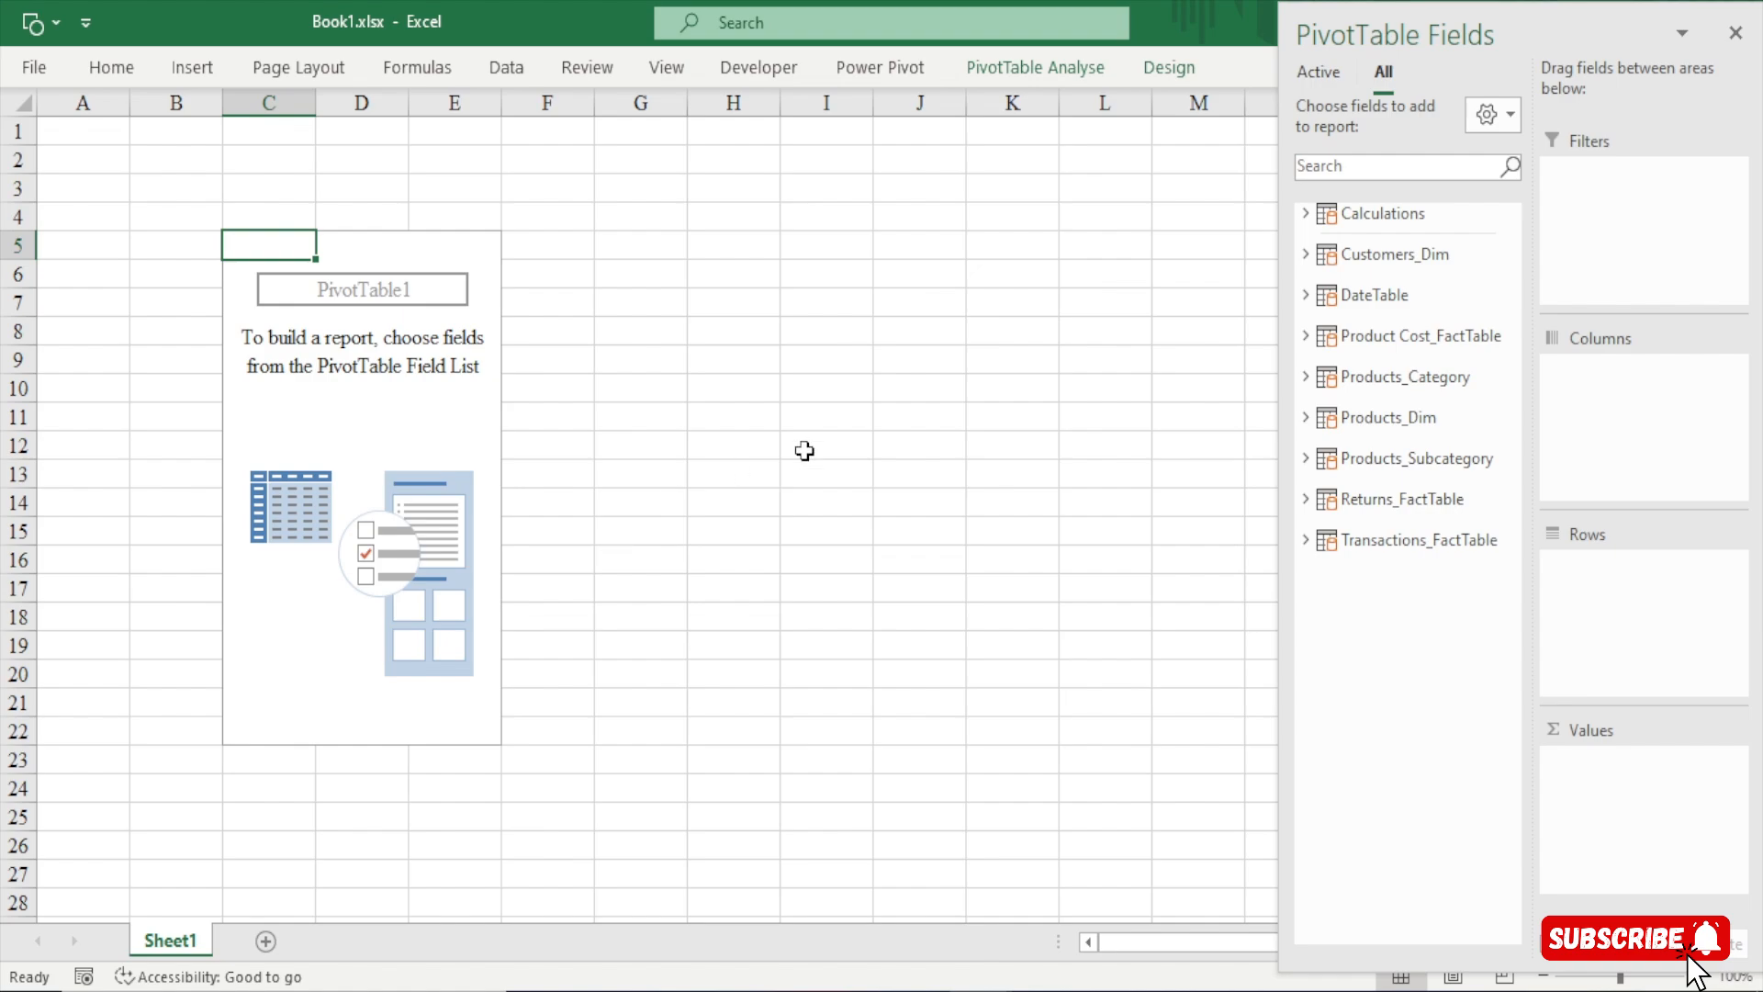
Expand the Calculations table and add the Gross Revenue measure to the PivotTable's values
left_click(1308, 219)
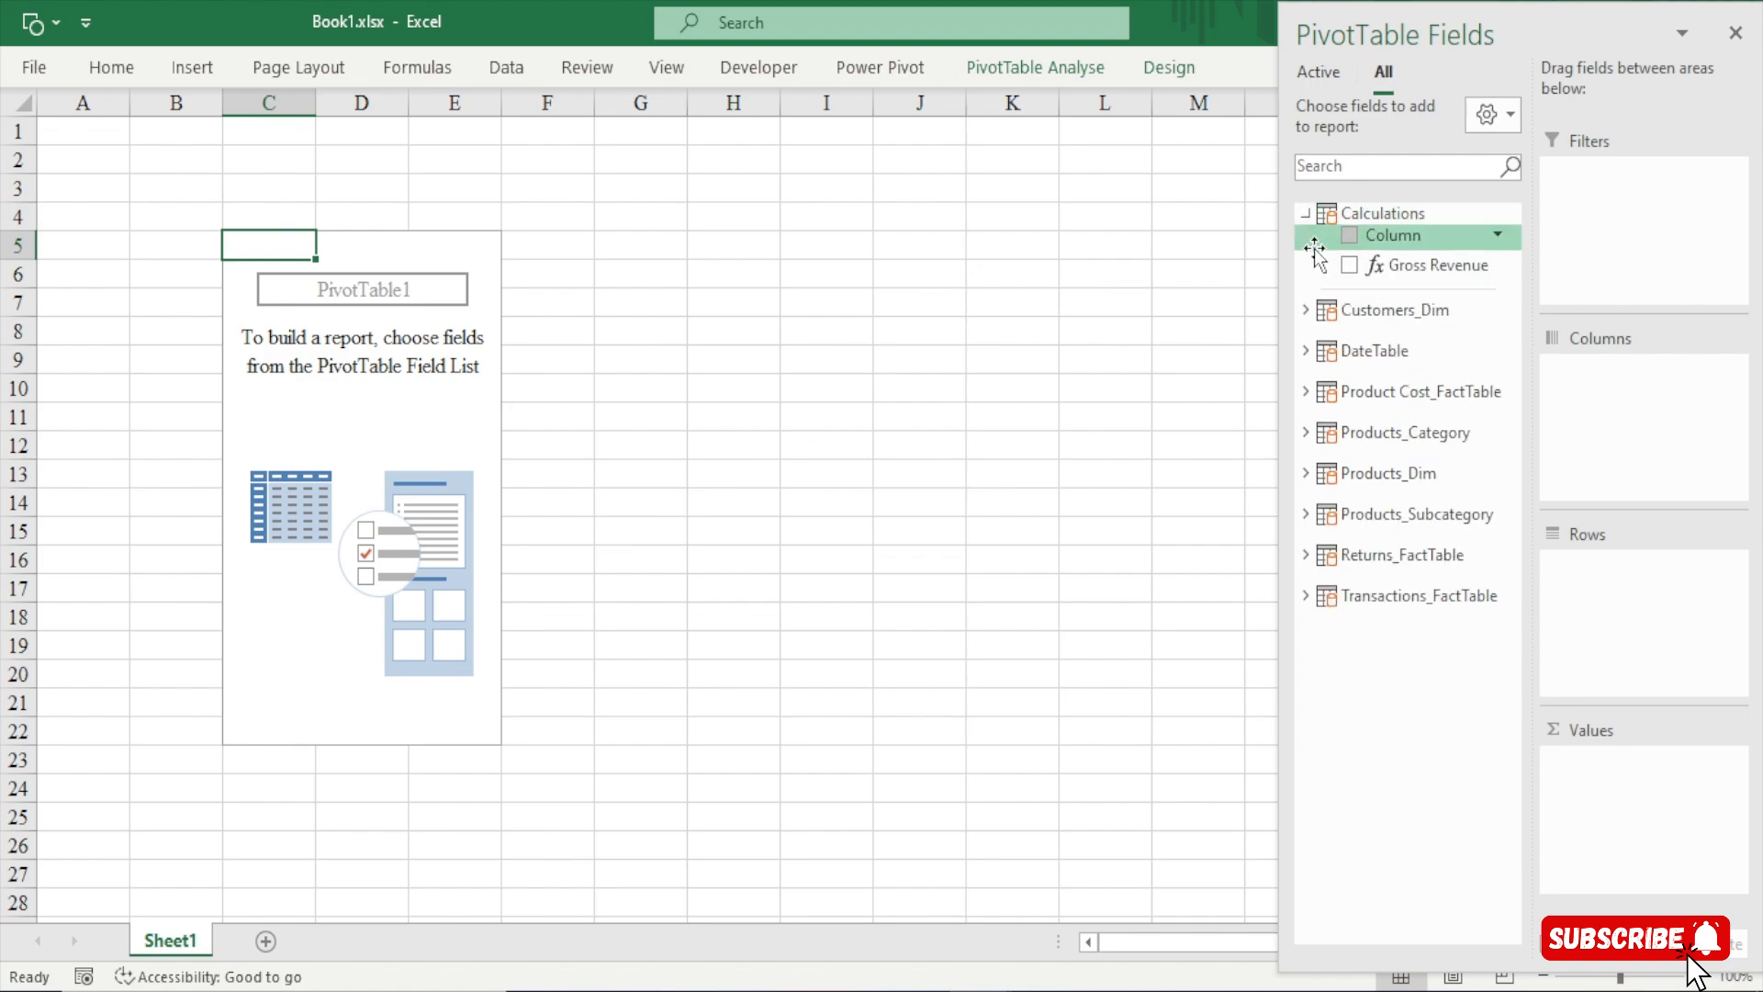
left_click_drag(1432, 270, 1643, 811)
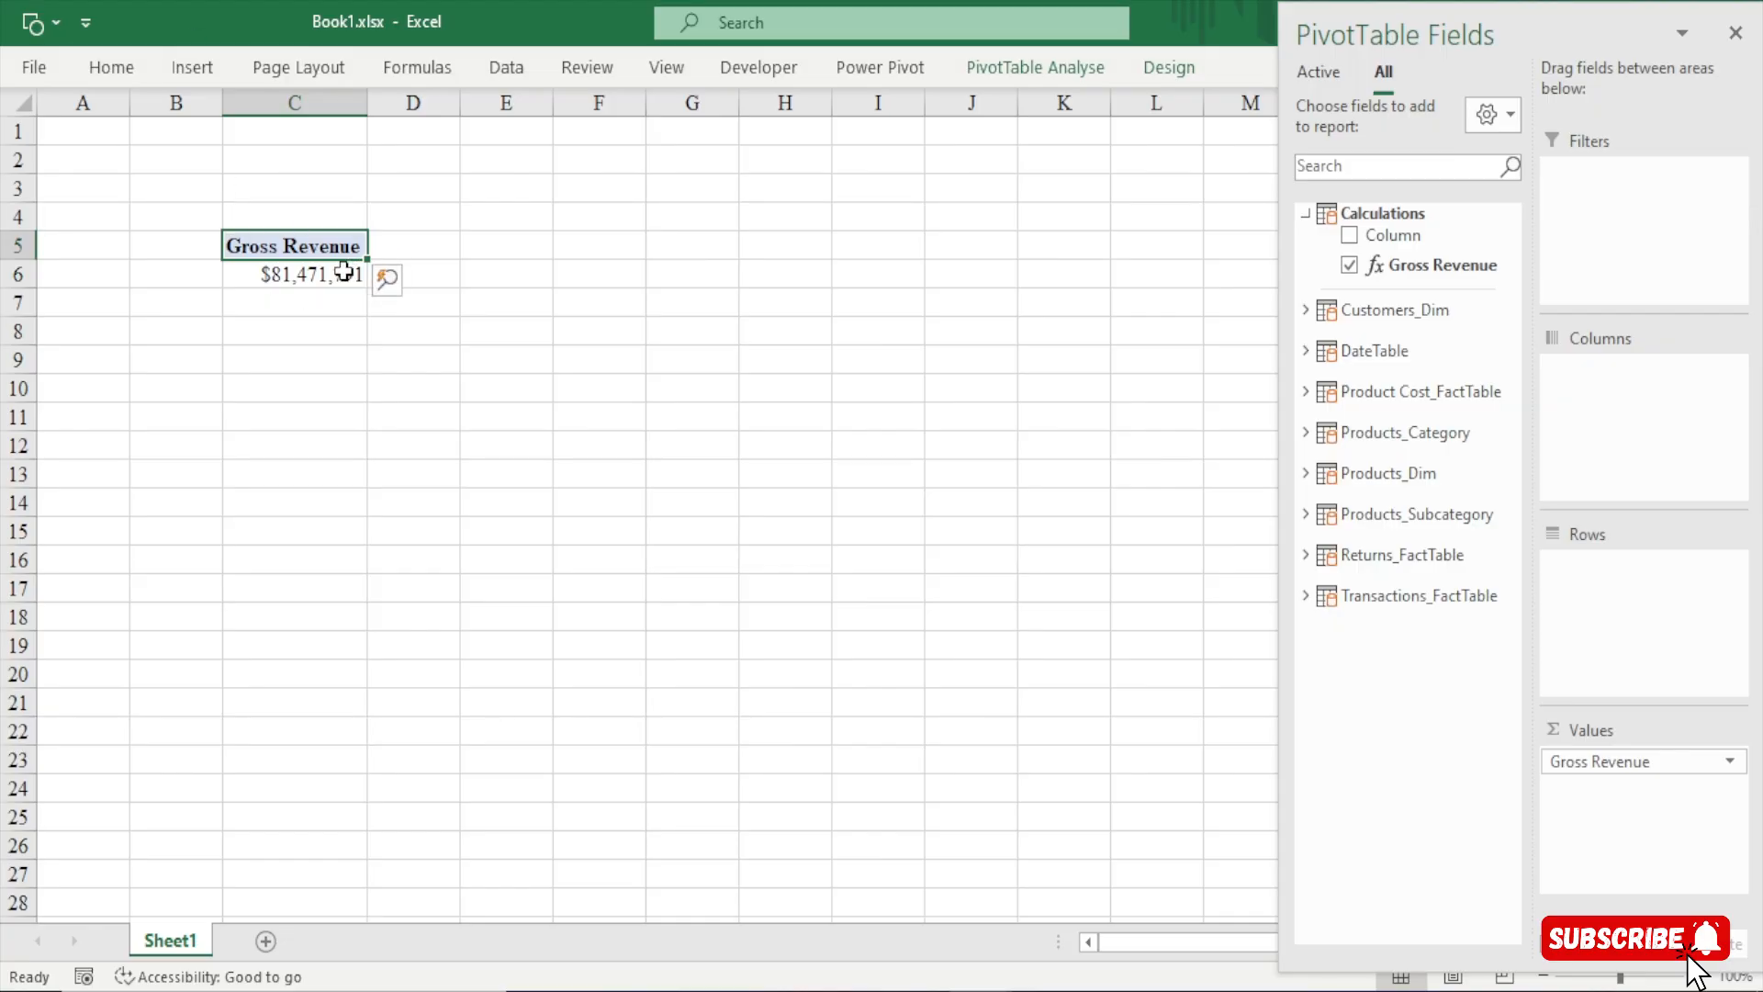
mouse_move(310, 269)
Start another measure in the Calculations table, move and enlarge its dialog and formula text, and name it Total Refund
left_click(864, 72)
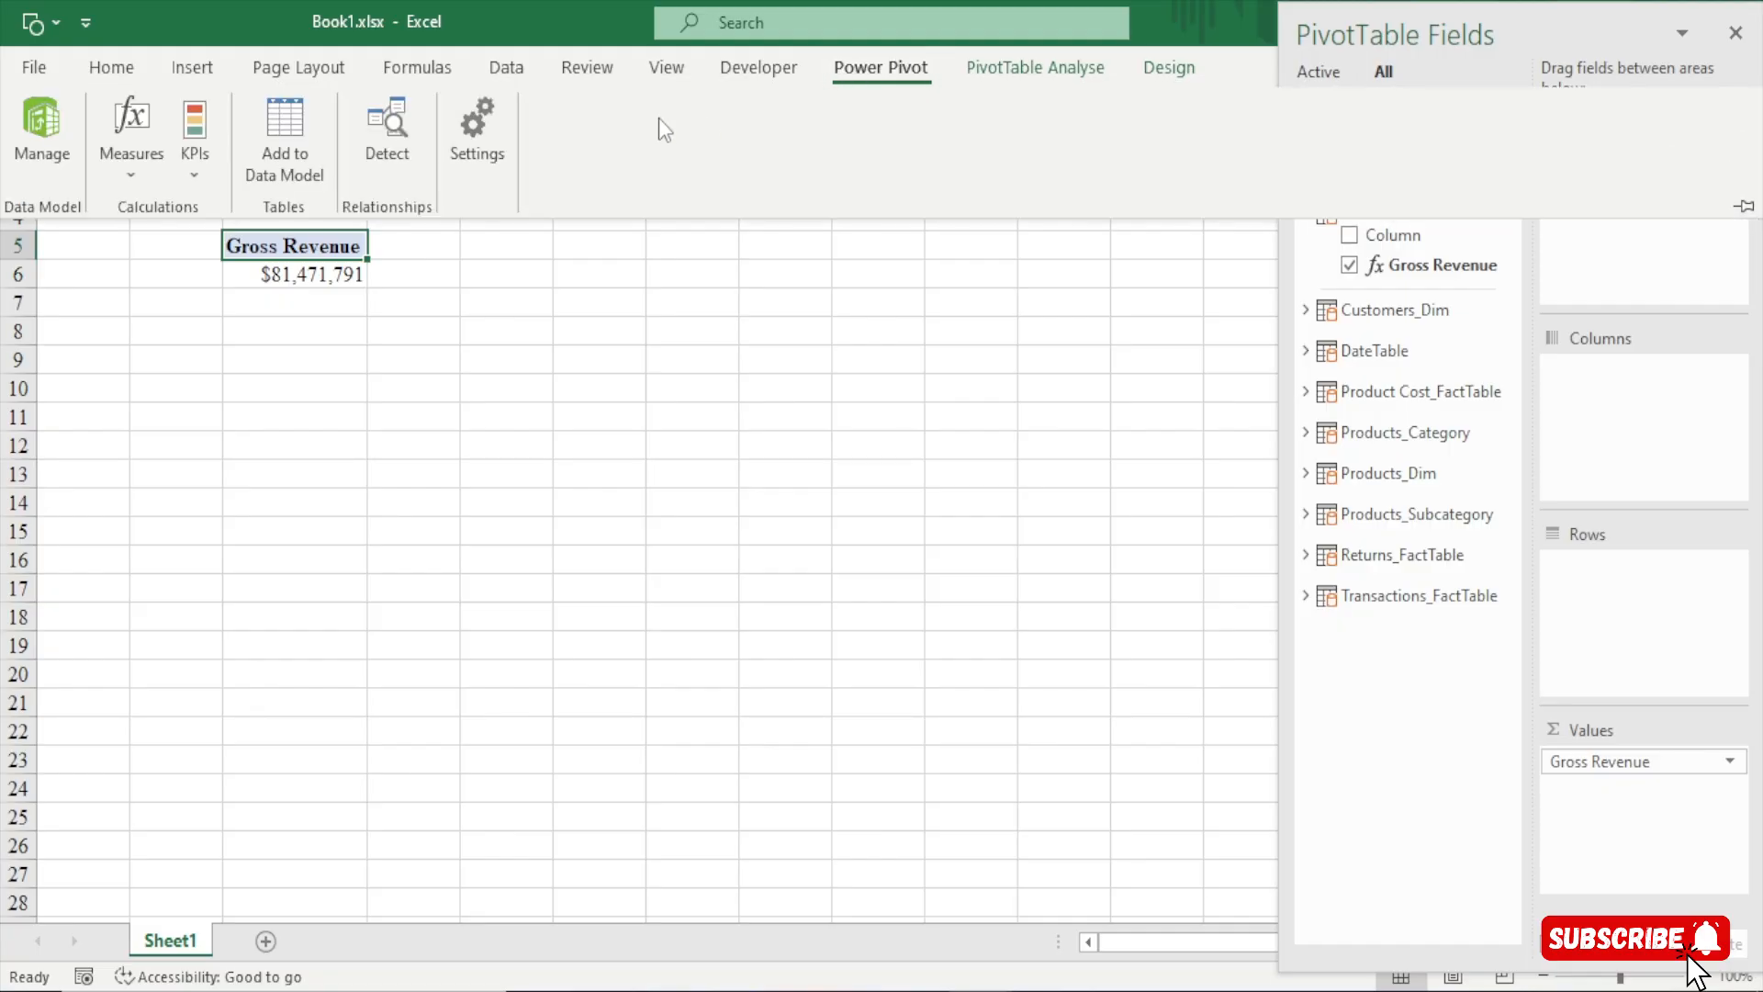
left_click(130, 170)
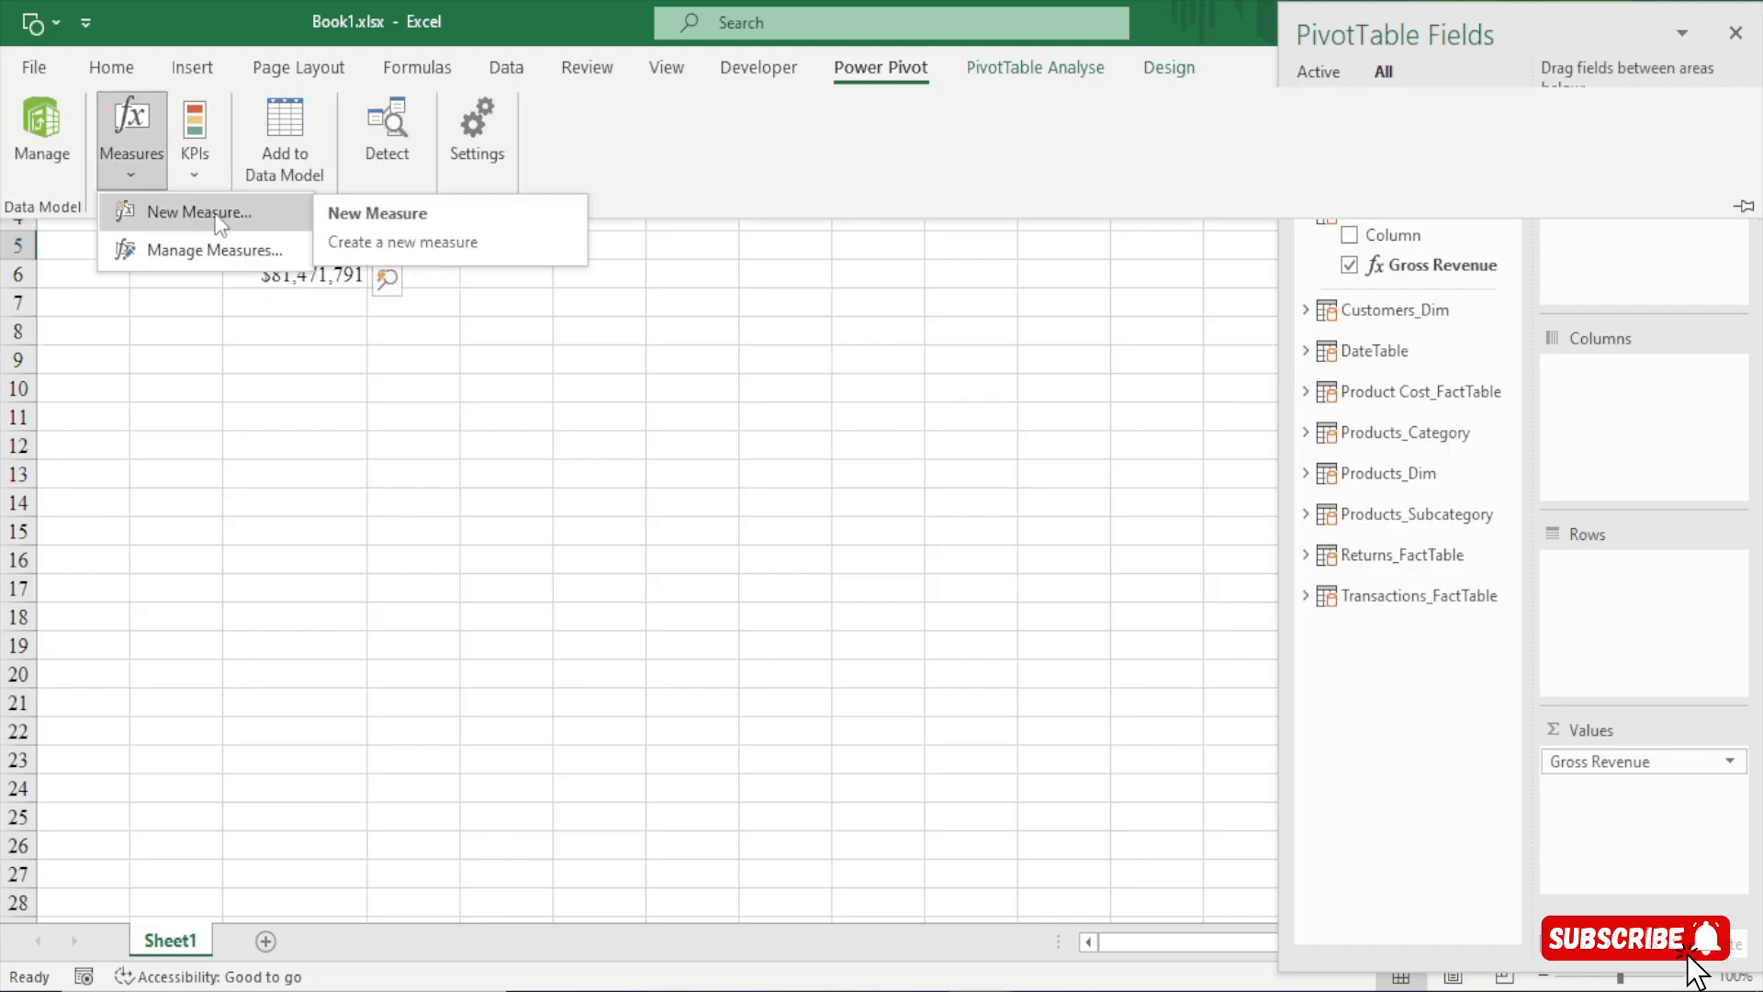
left_click(215, 213)
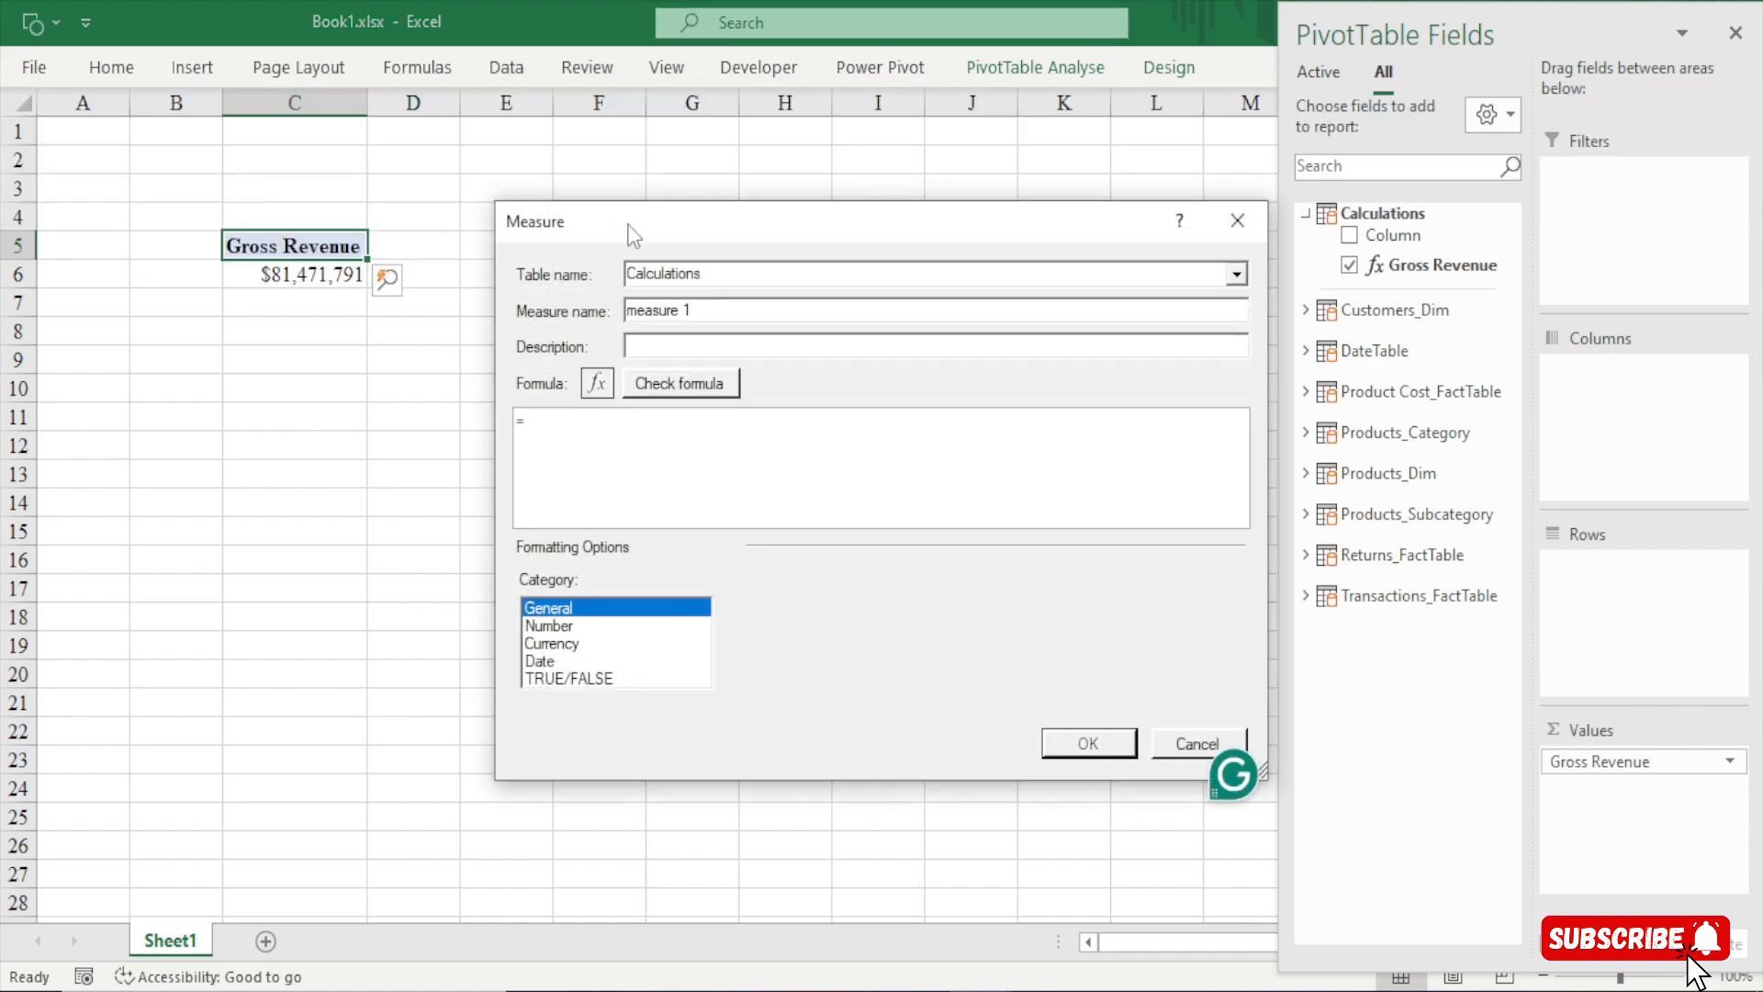
left_click_drag(625, 223, 304, 22)
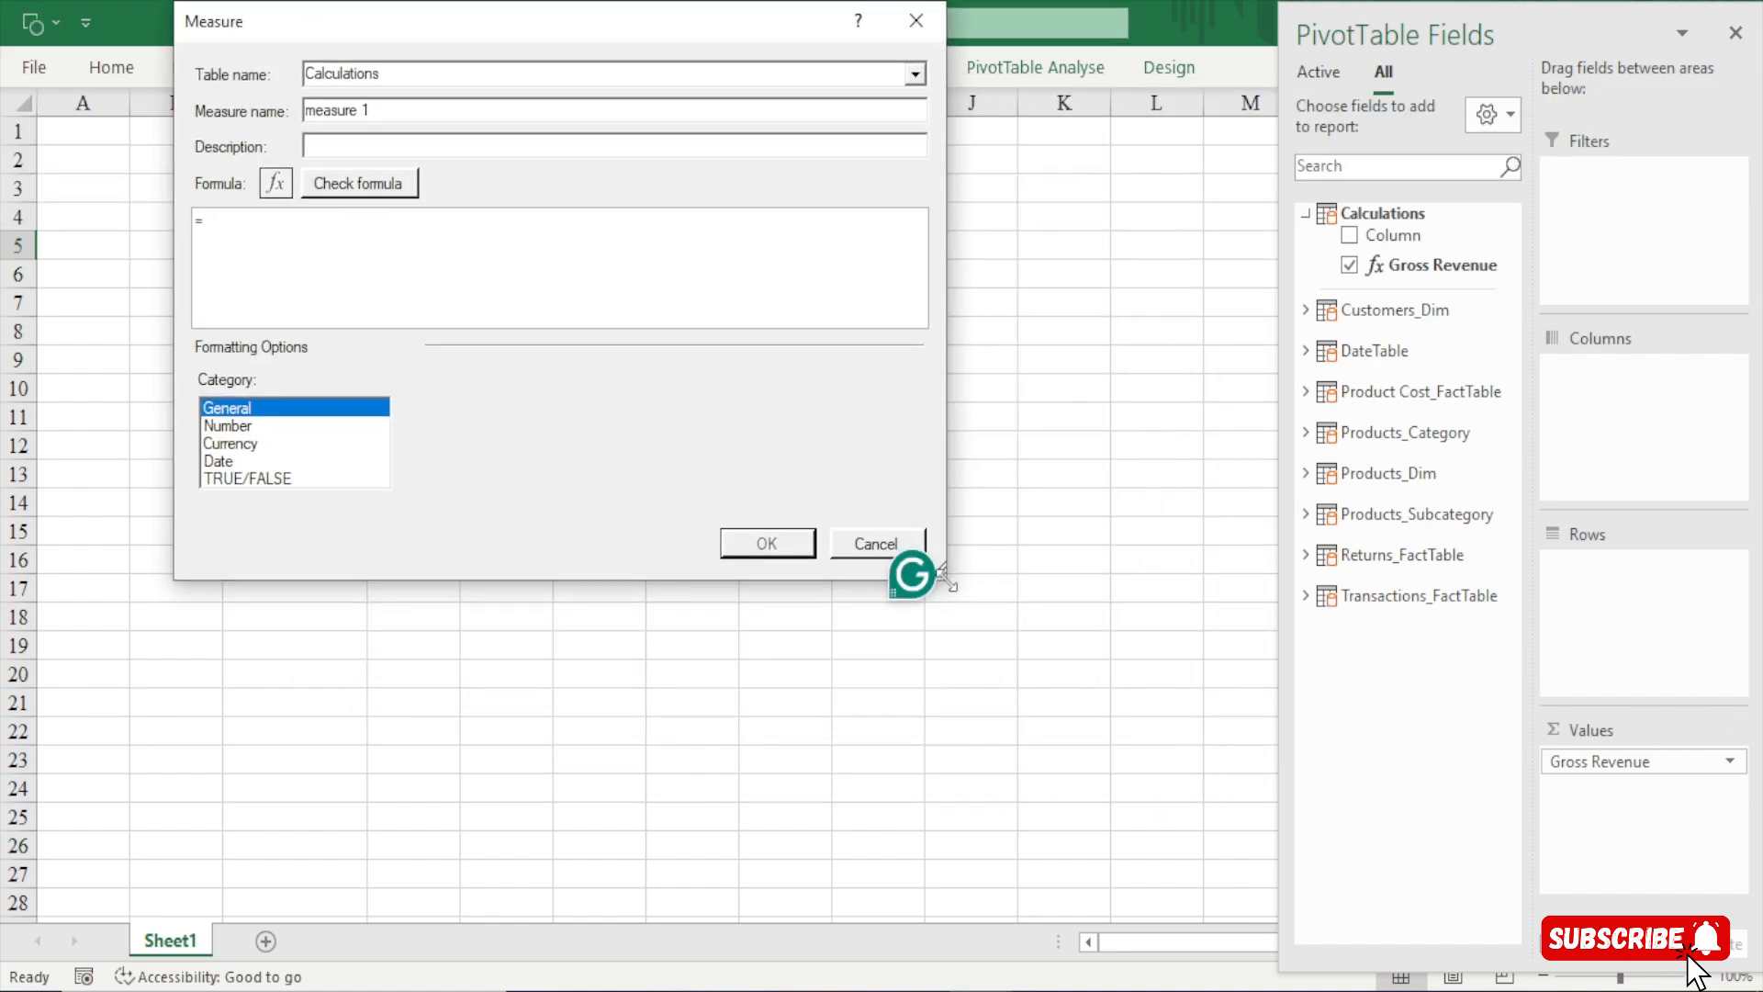
left_click_drag(945, 578, 1183, 896)
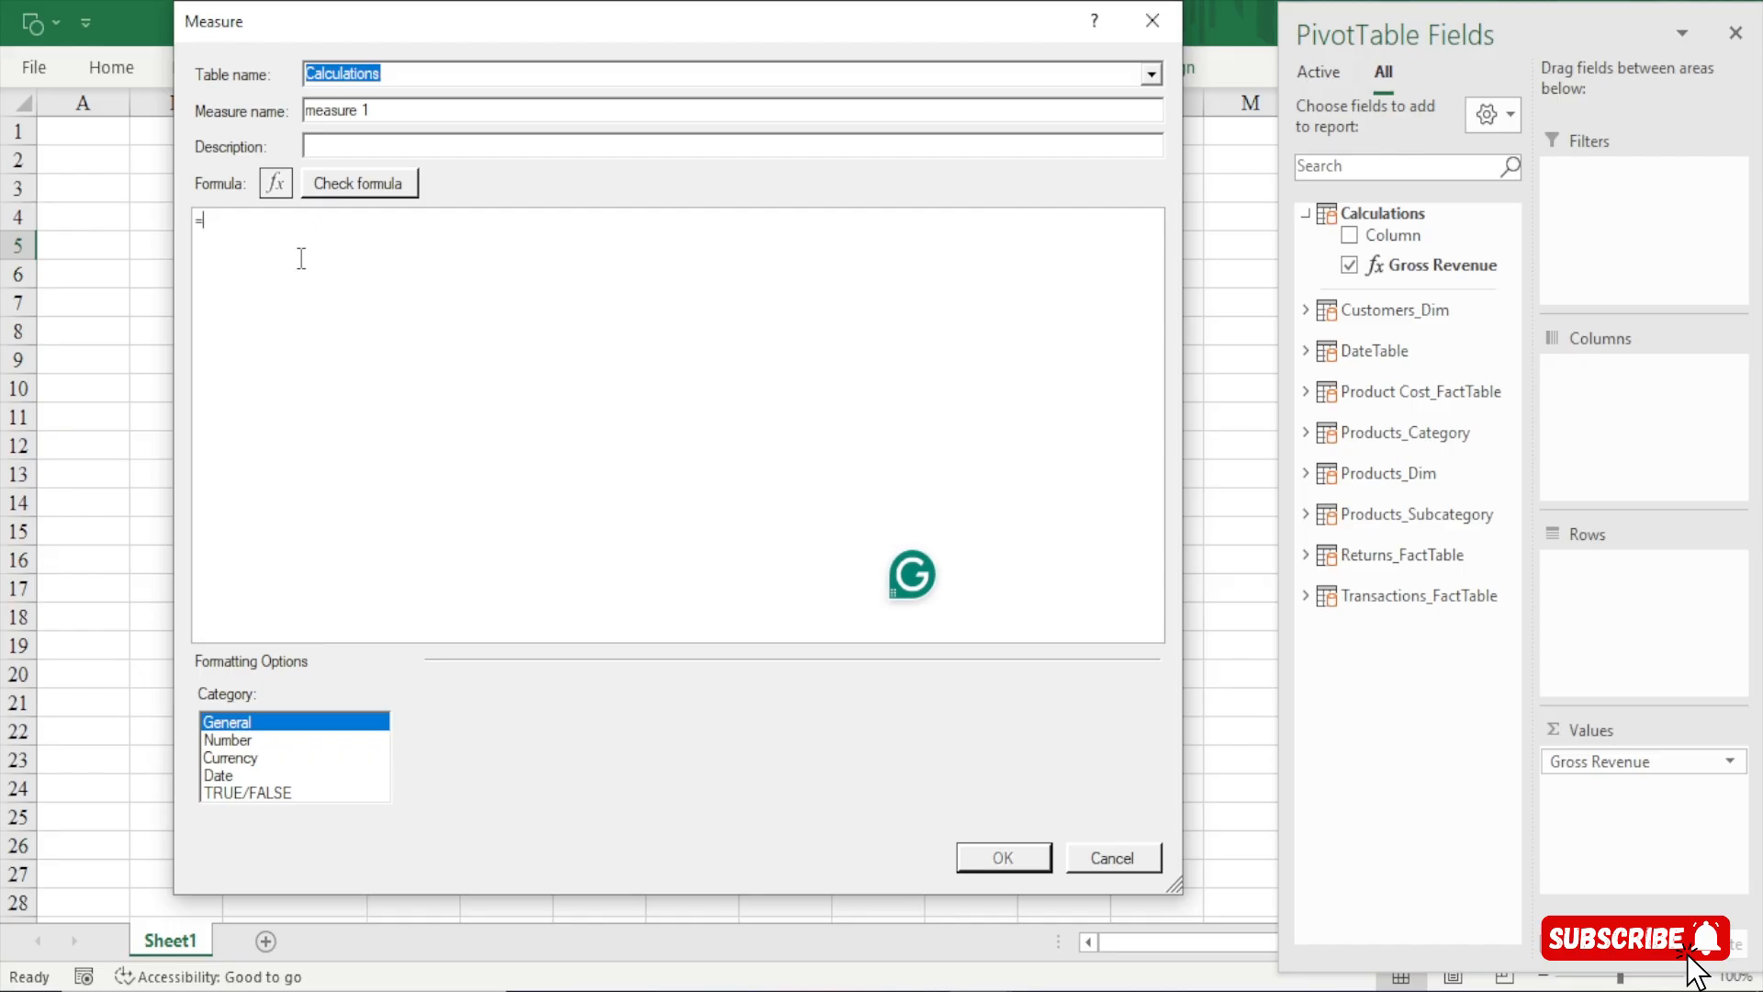
scroll(301, 258, "up", 5)
left_click(388, 115)
left_click_drag(391, 116, 224, 117)
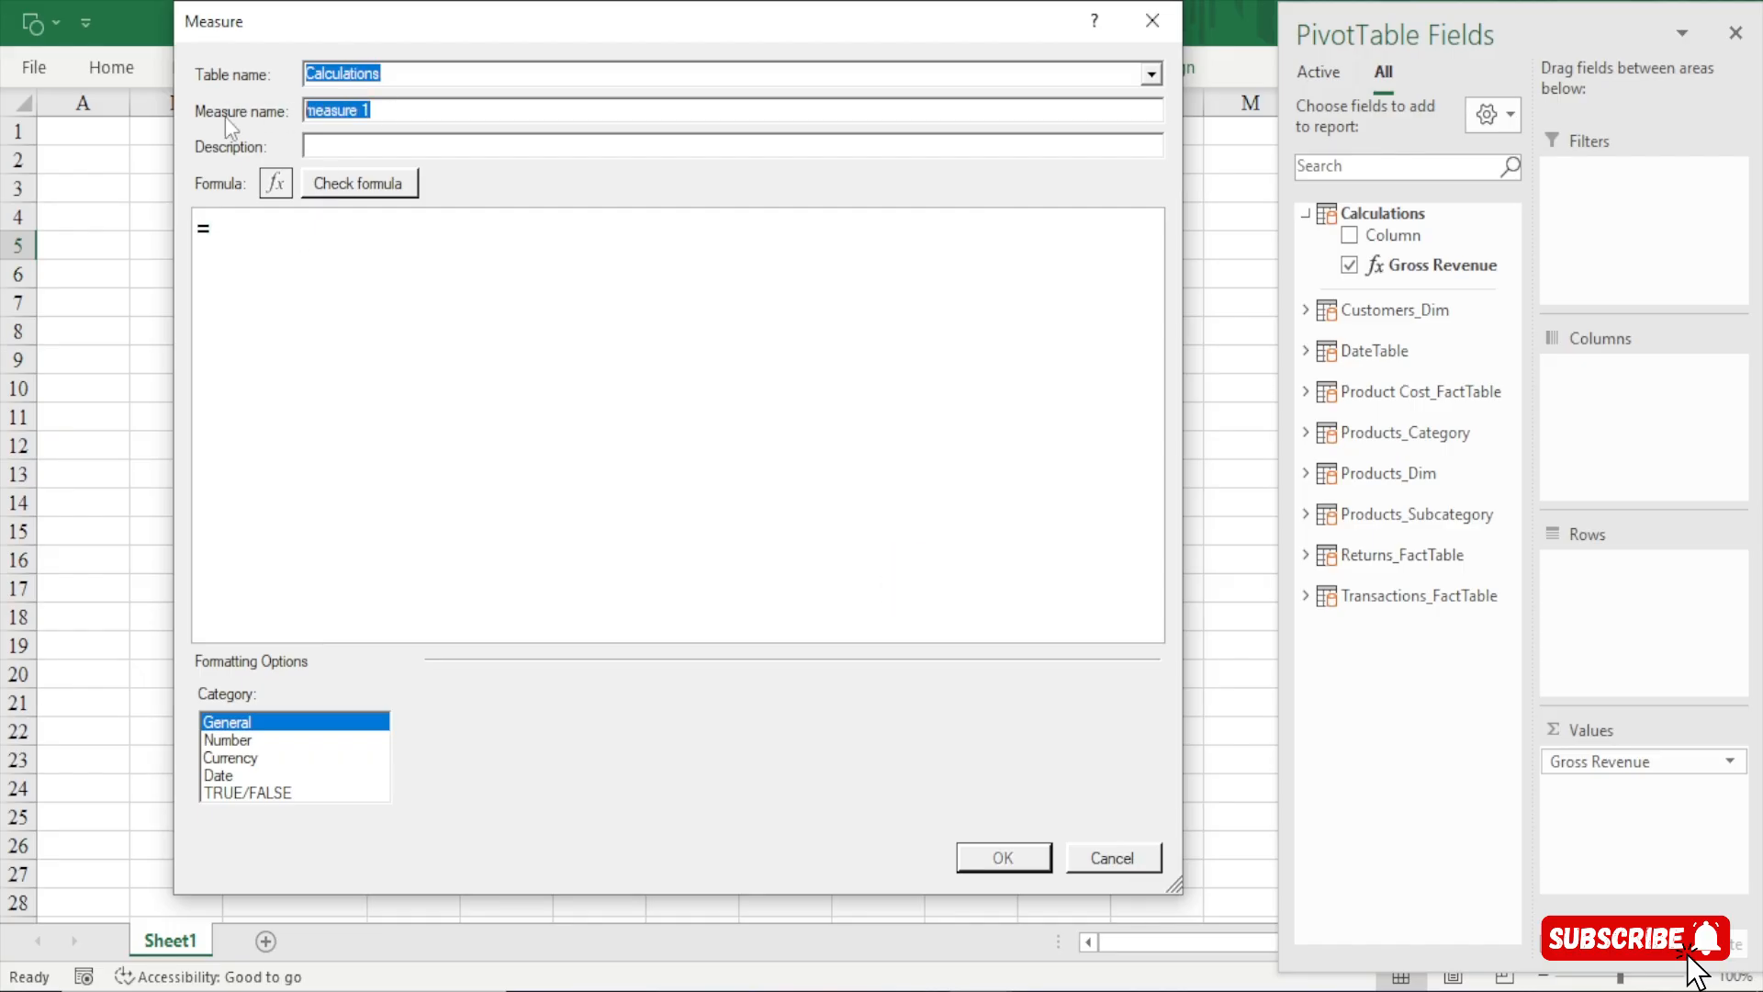
type("Total Refund")
Begin the Total Refund formula with SUMX over Returns_FactTable, followed by a comma
left_click(242, 225)
type("sumx(")
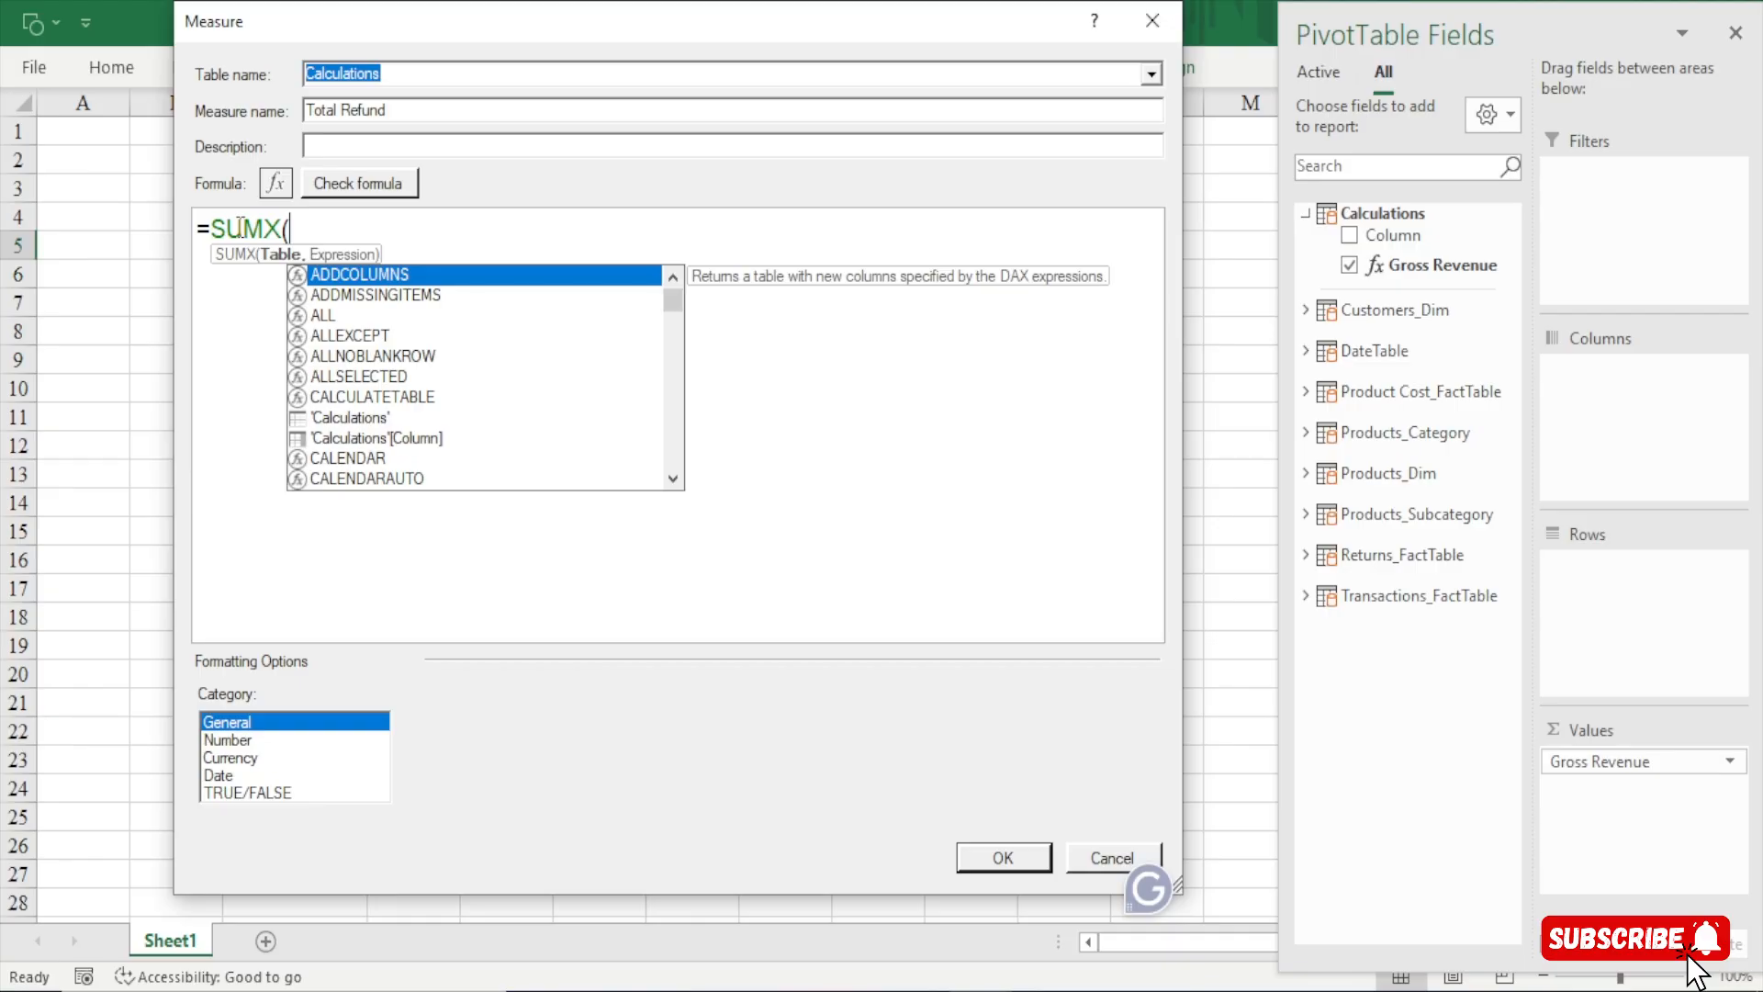
type("retu")
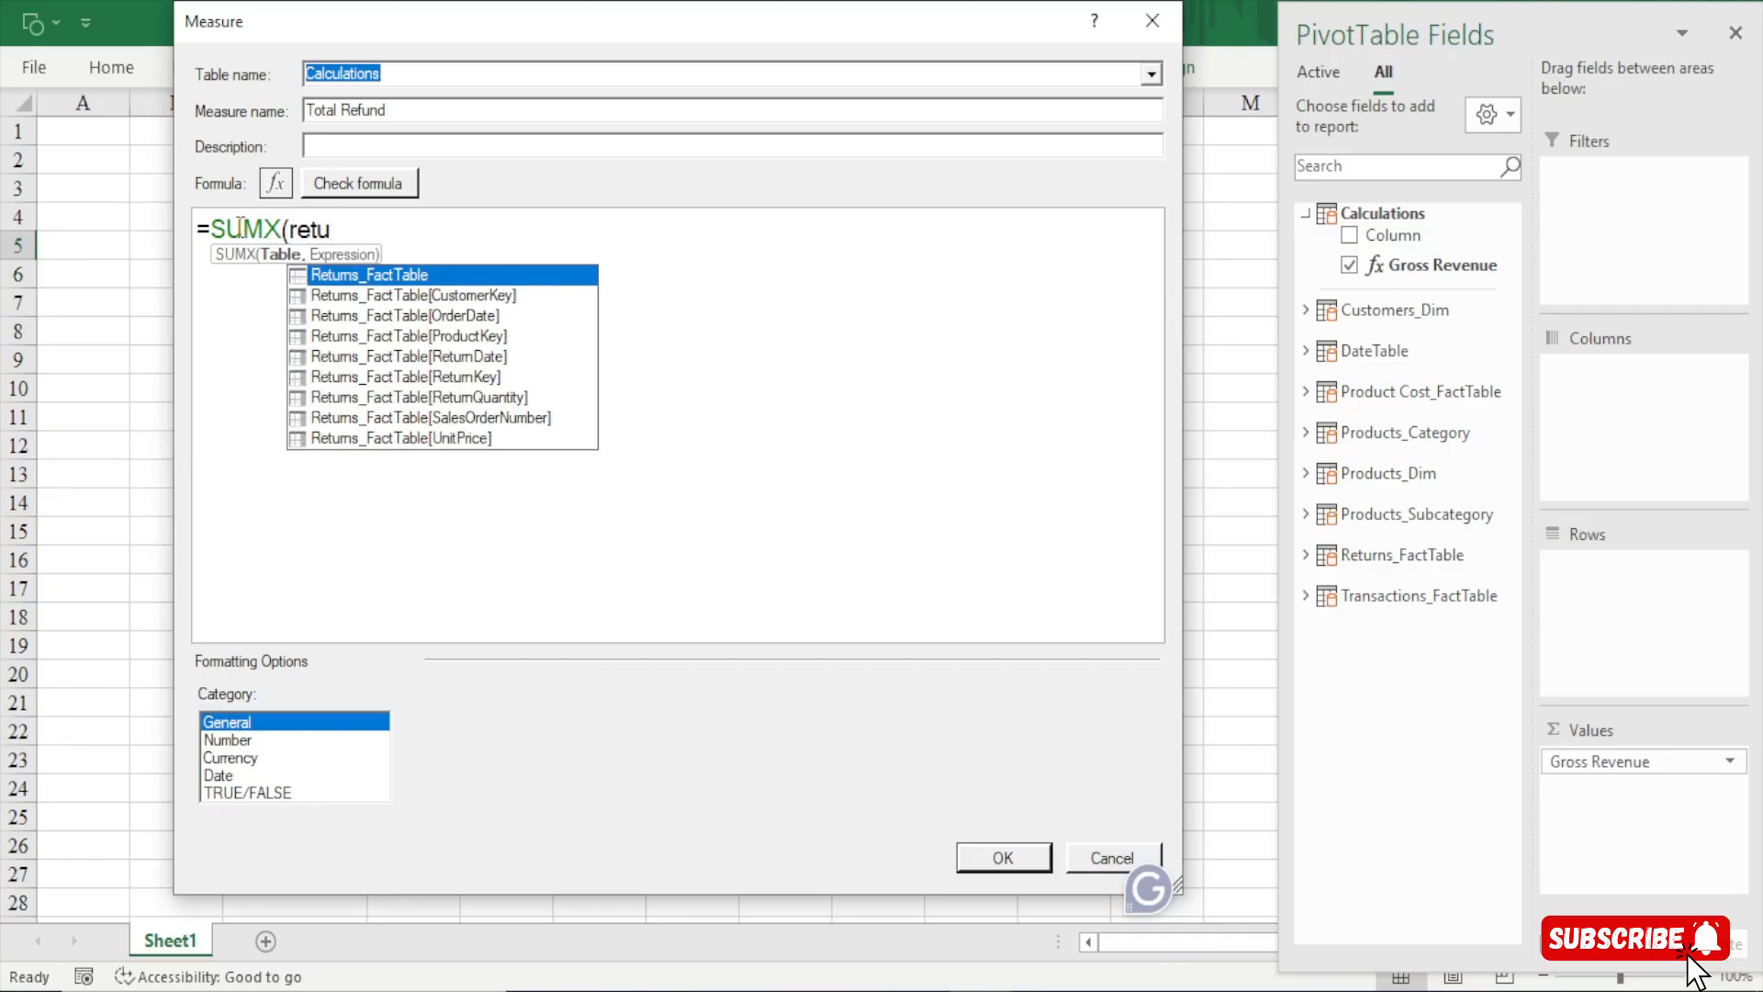
key("Tab")
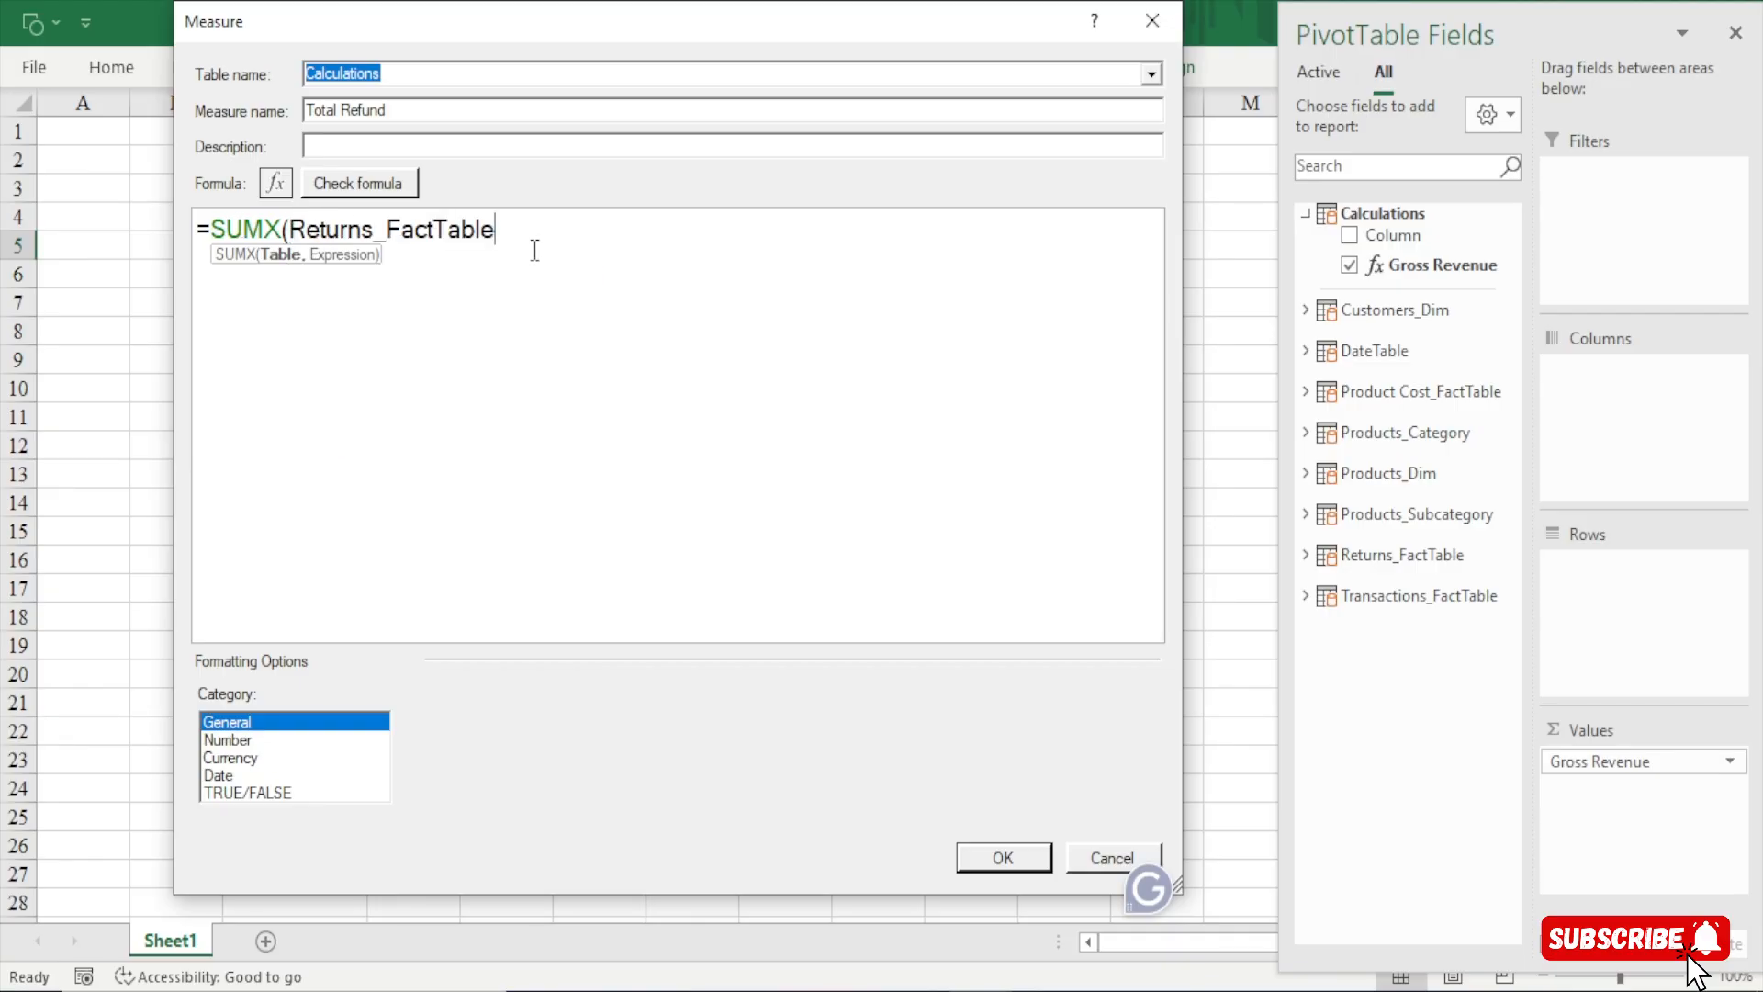
type(",")
Complete the expression as Returns_FactTable[ReturnQuantity]*Returns_FactTable[UnitPrice], close the parenthesis and check the formula
type("return")
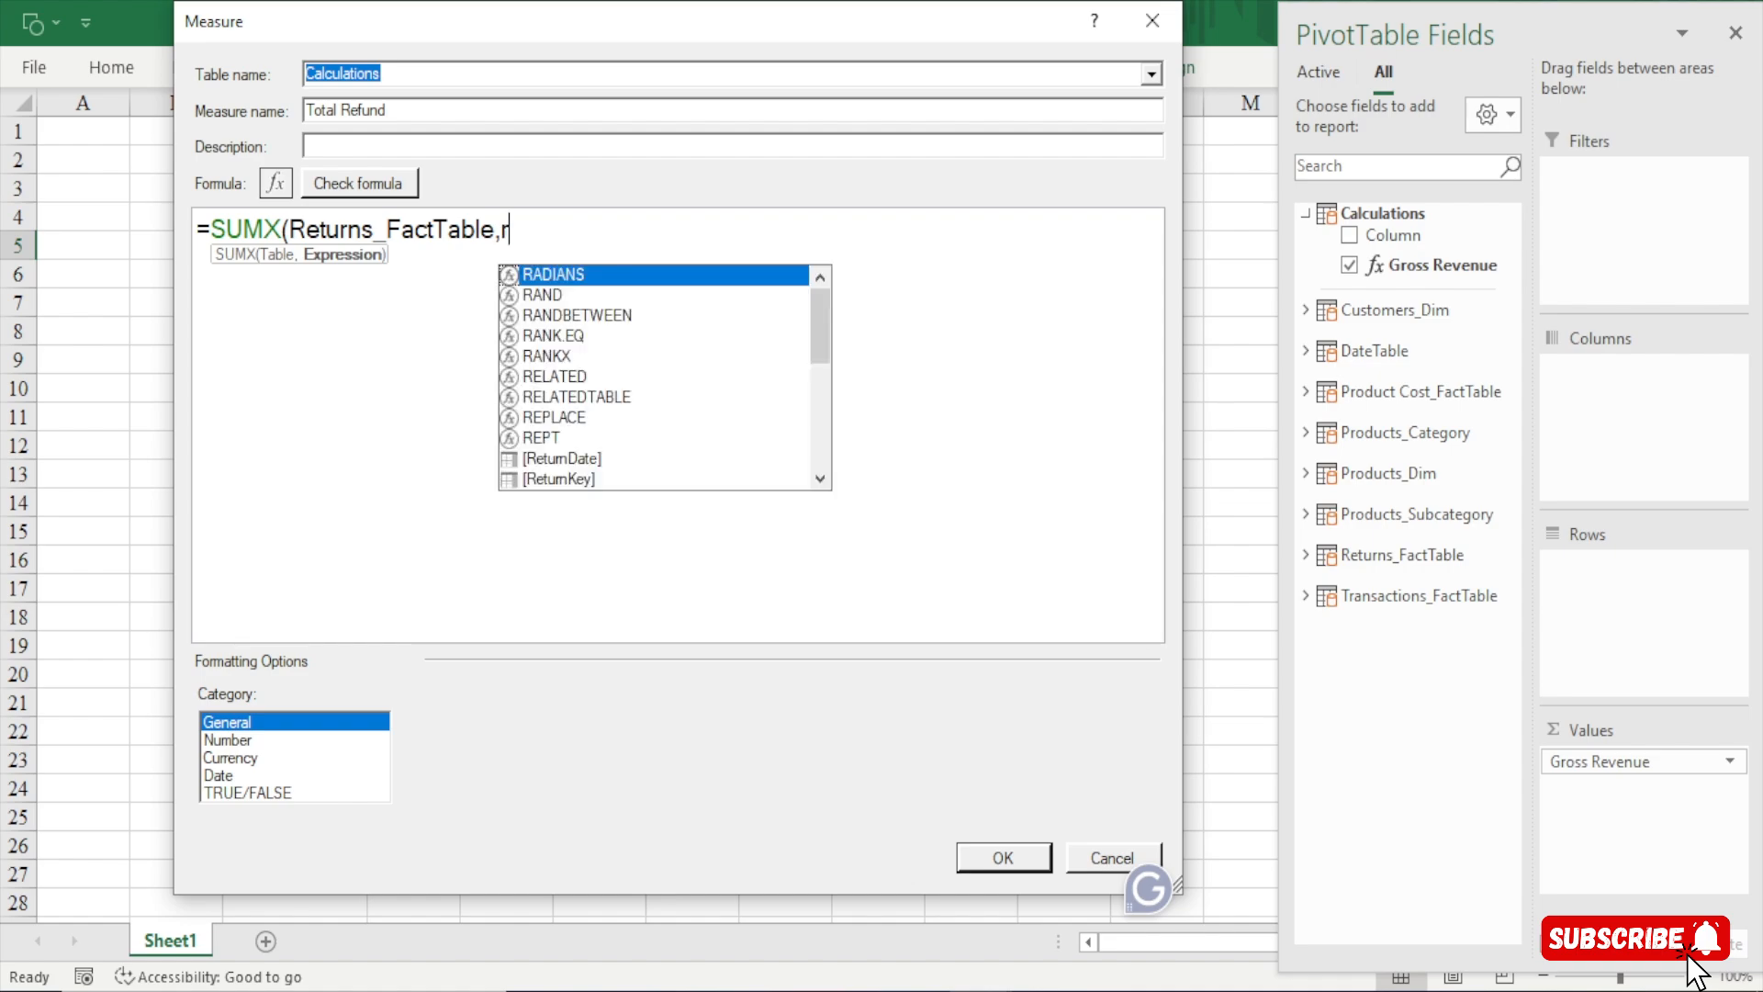
key("BackSpace")
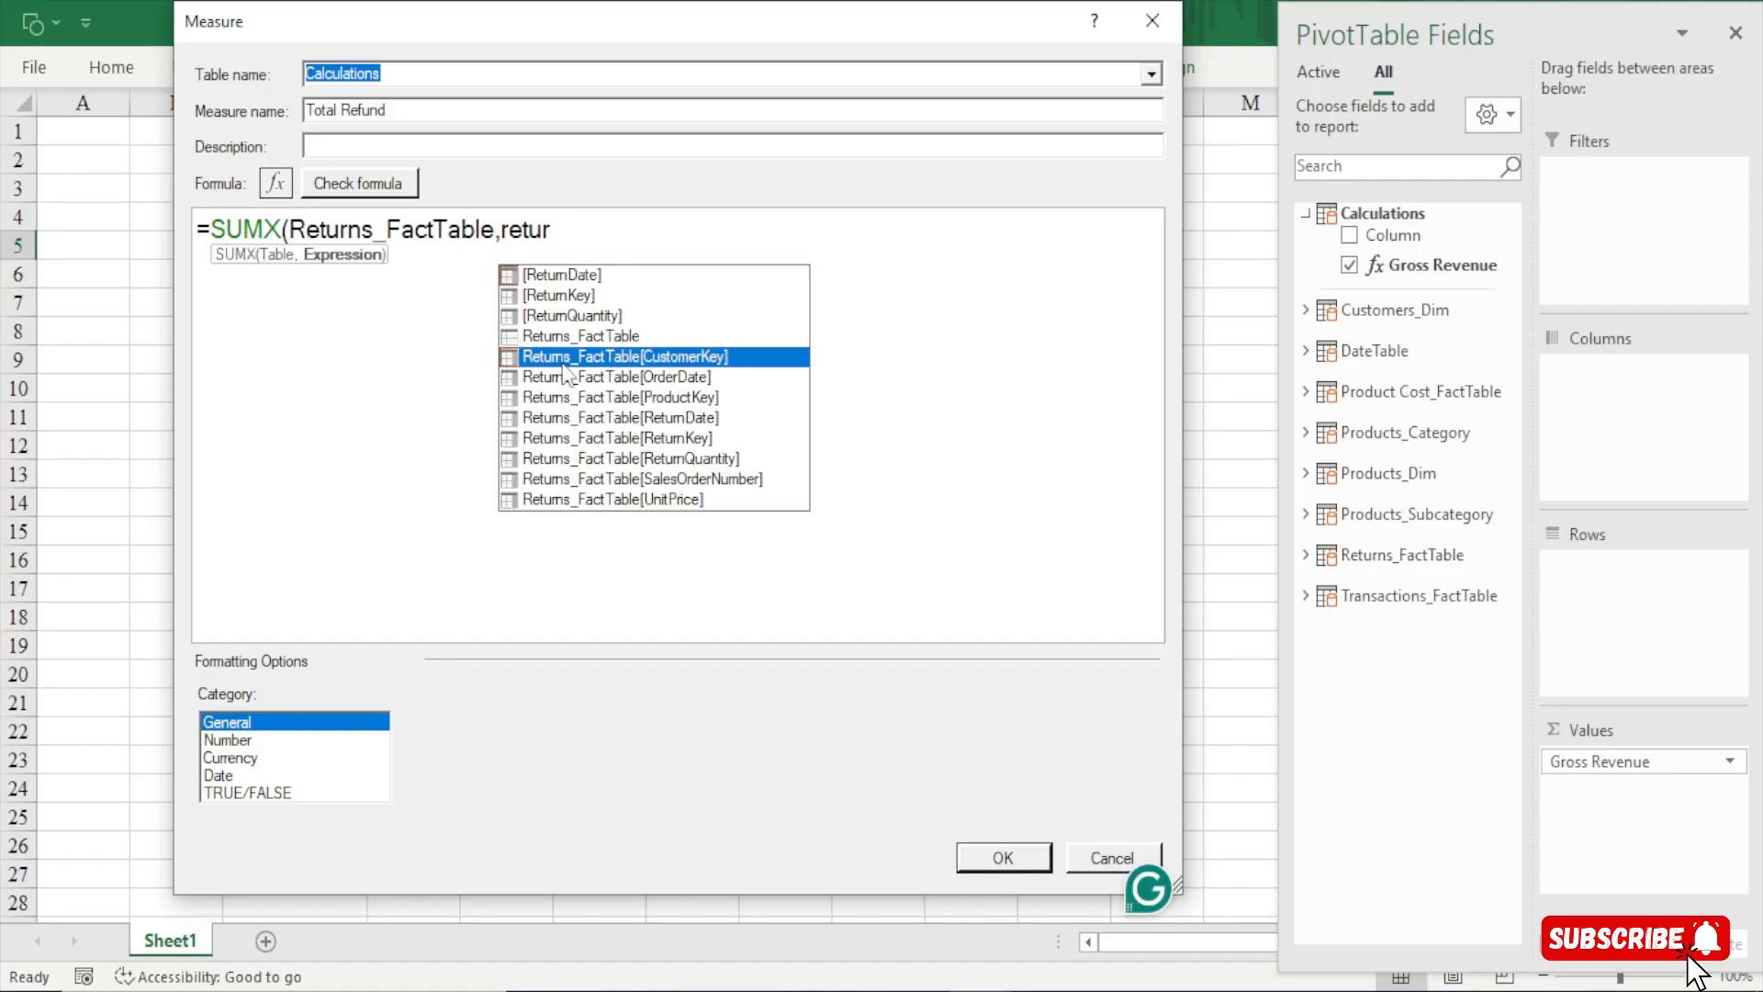
key("Down")
key("Down")
key("Down")
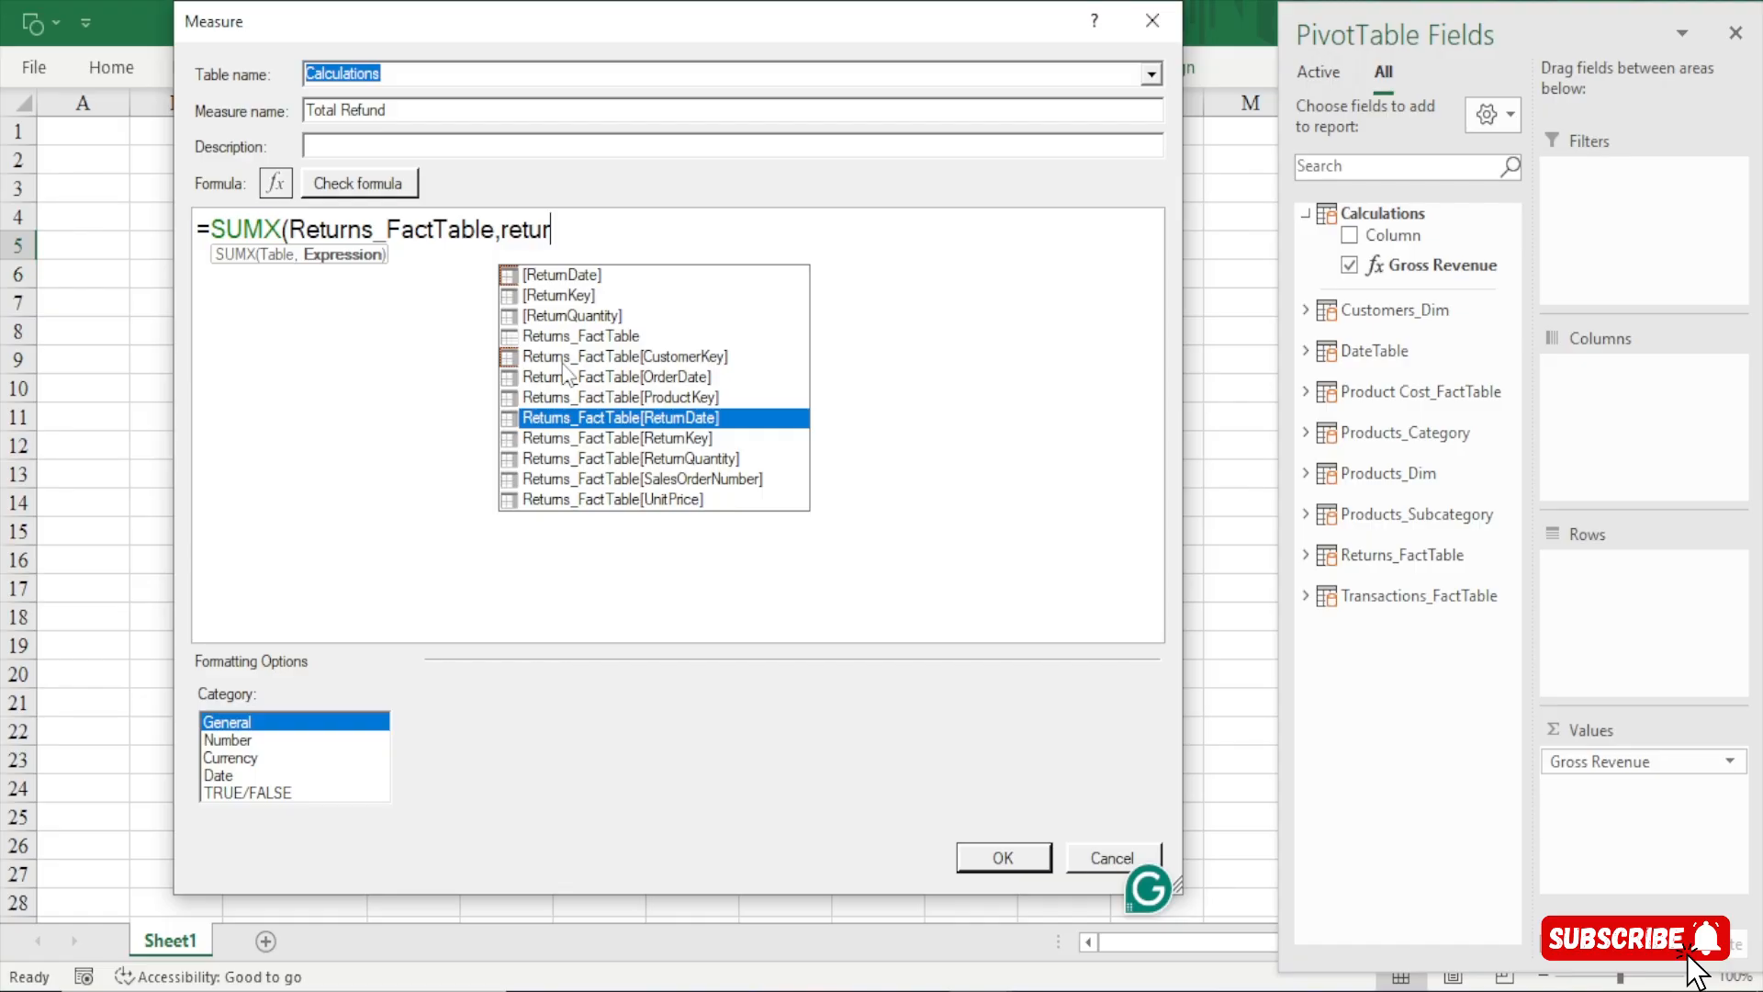
key("Down")
key("Down")
key("Tab")
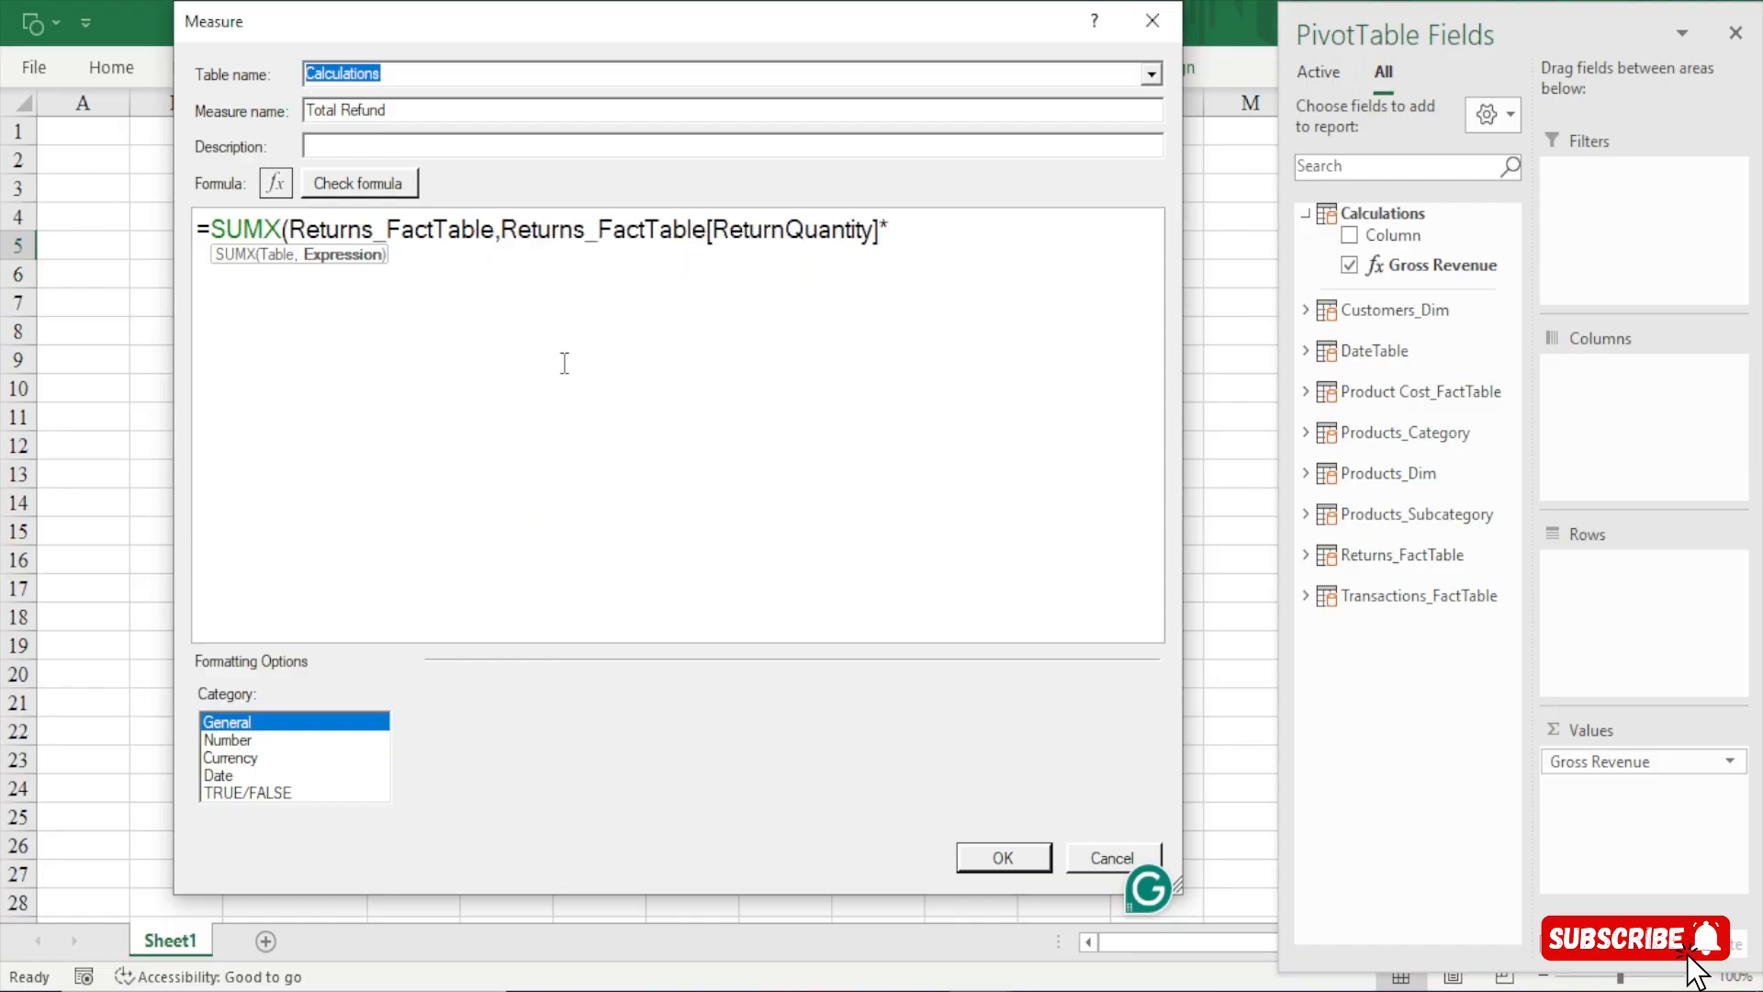
type("unit")
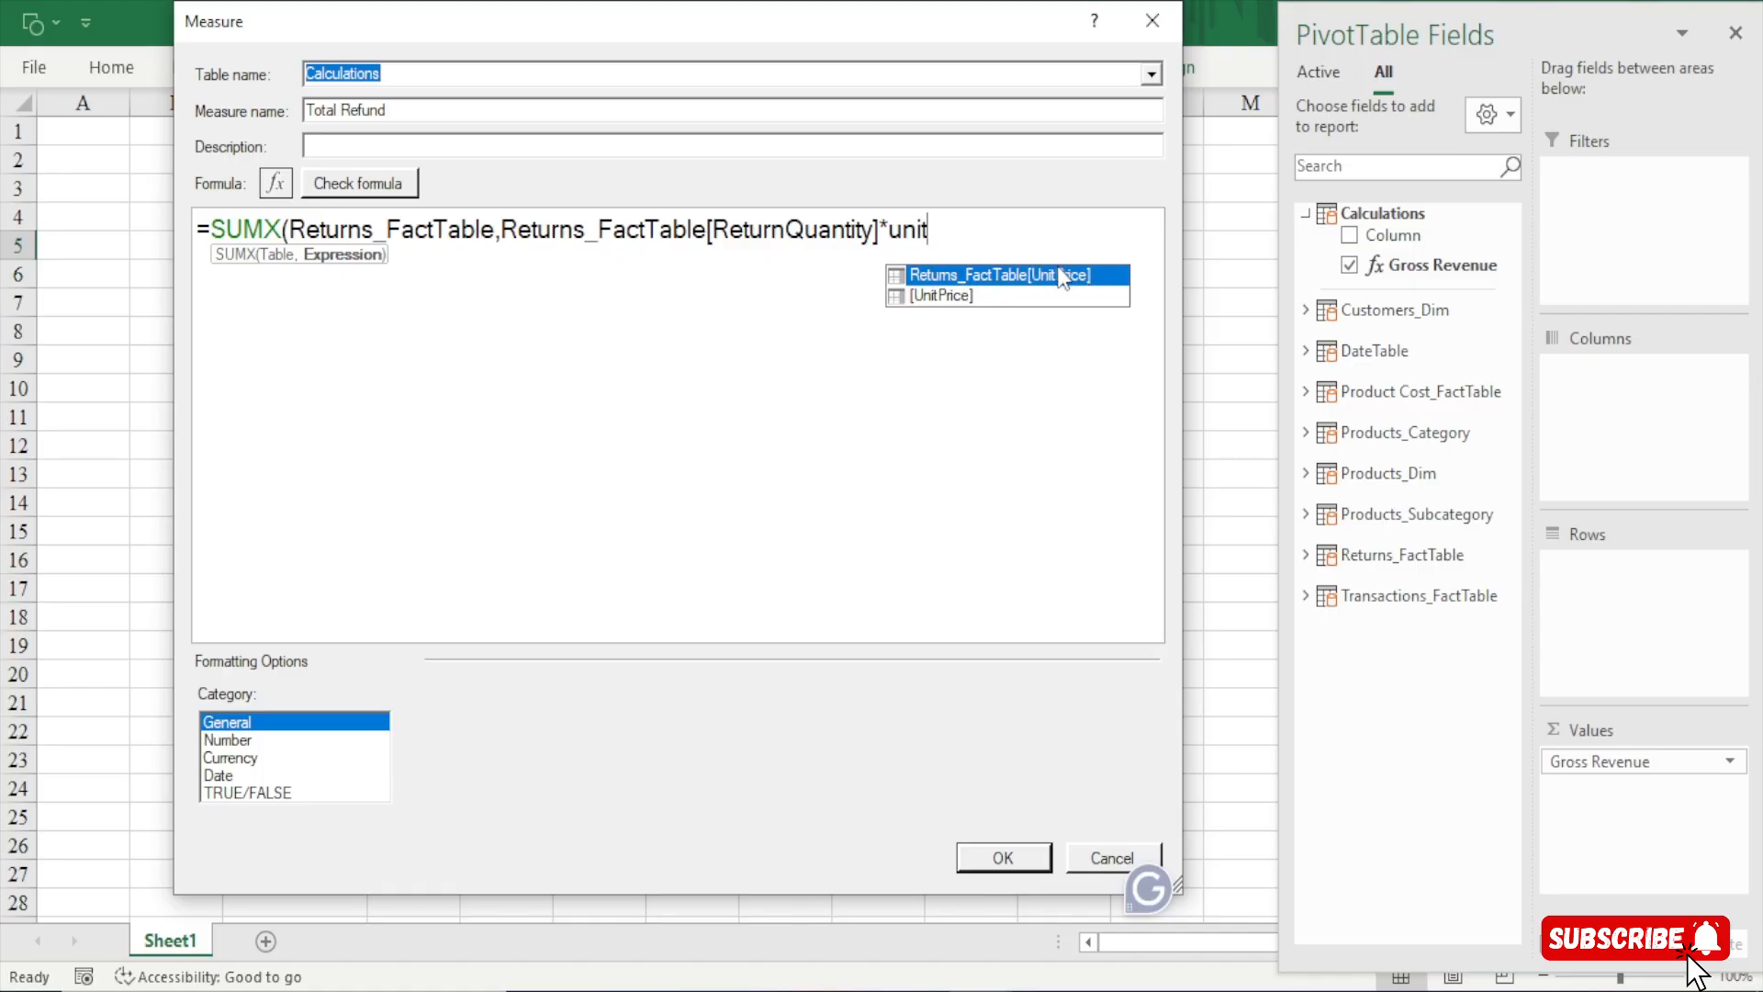
double_click(972, 279)
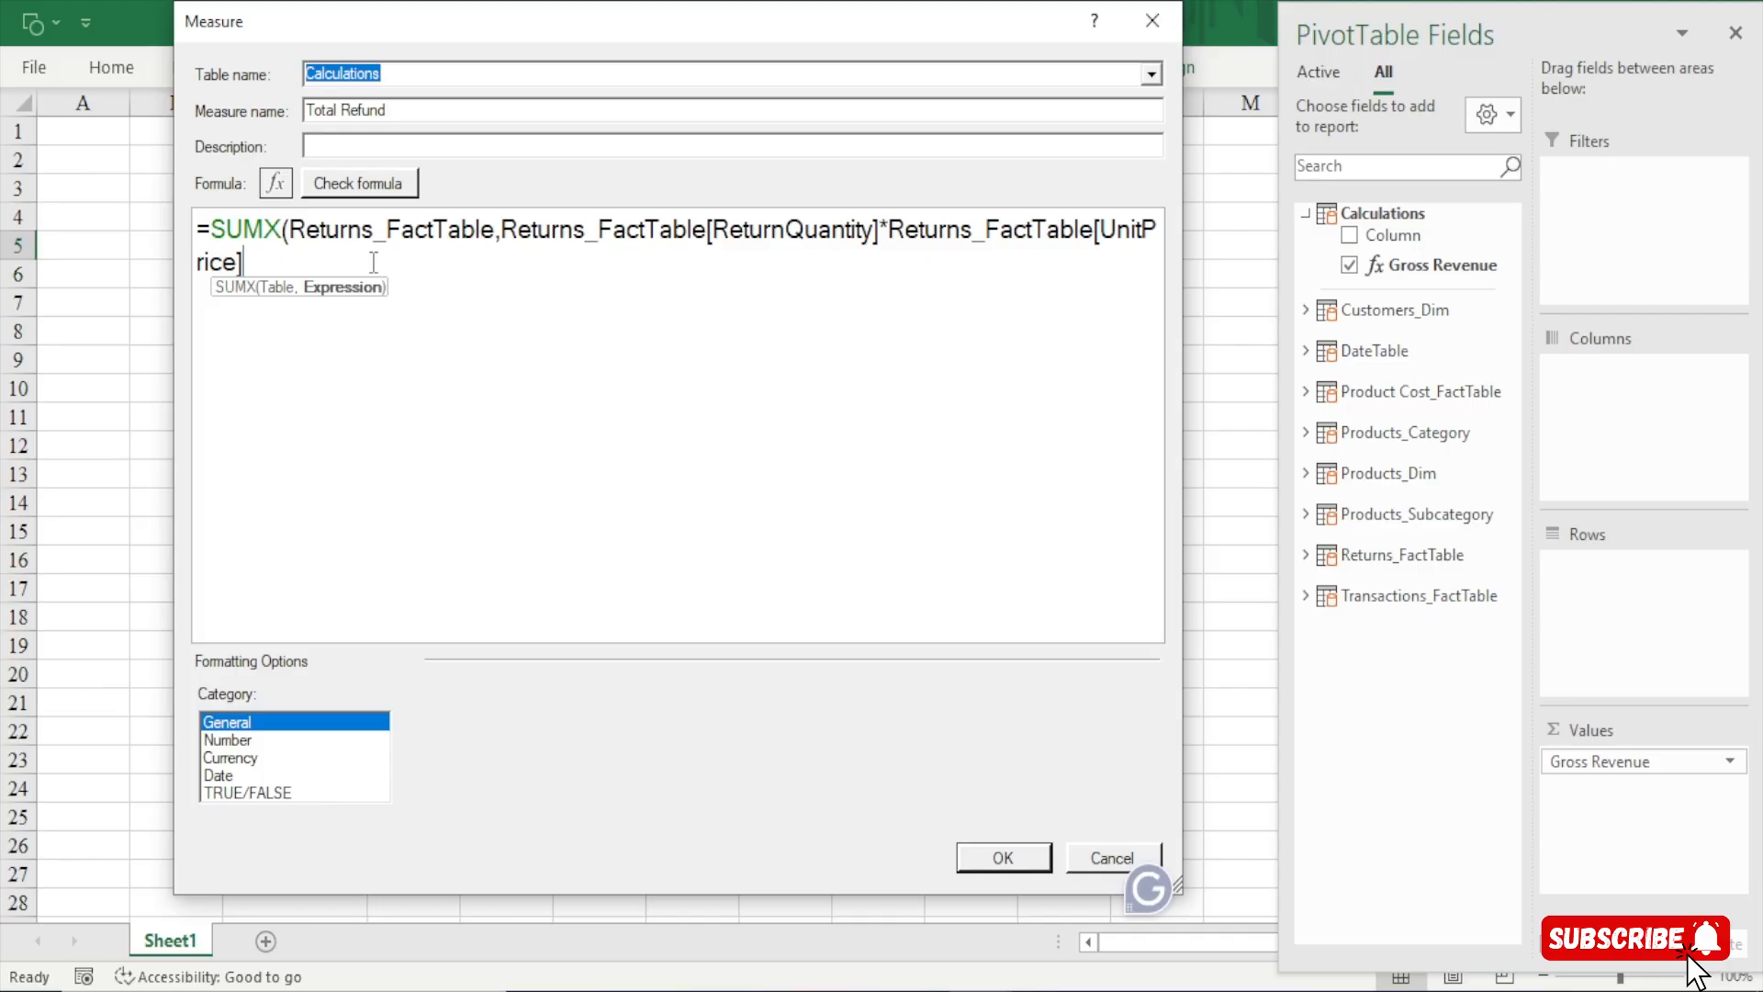
type(")")
left_click(324, 184)
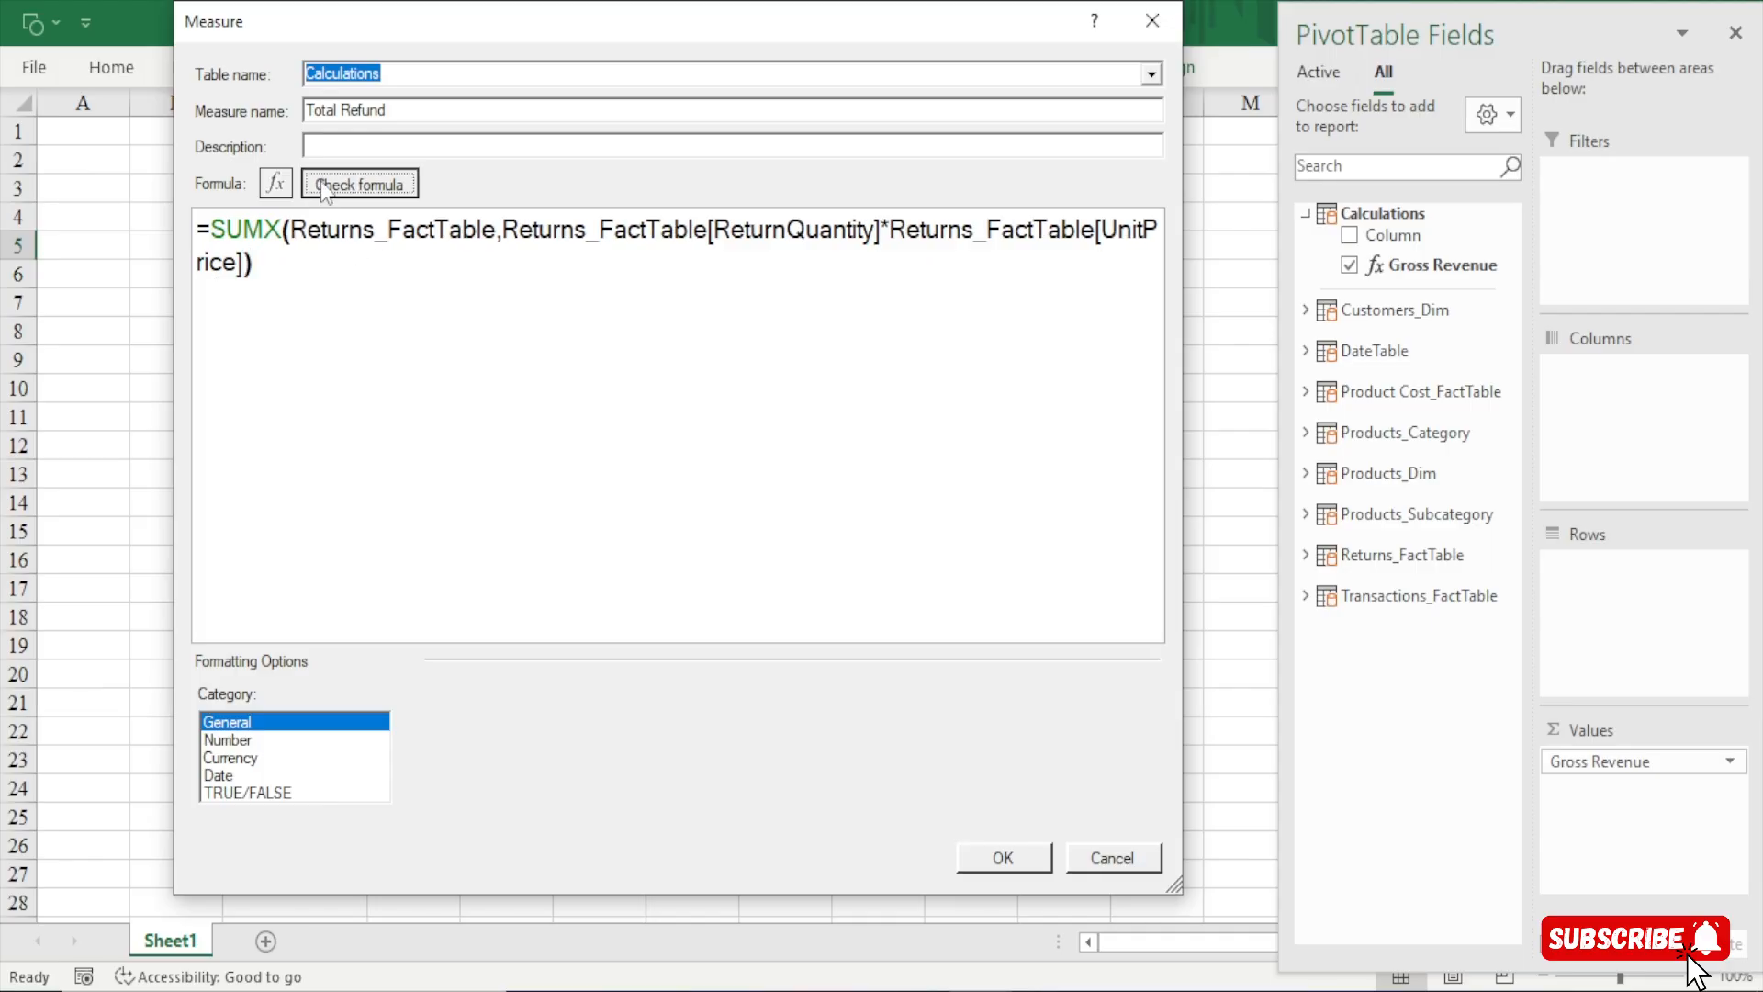
Format the Total Refund measure as $ currency with 0 decimal places and save it
left_click(234, 759)
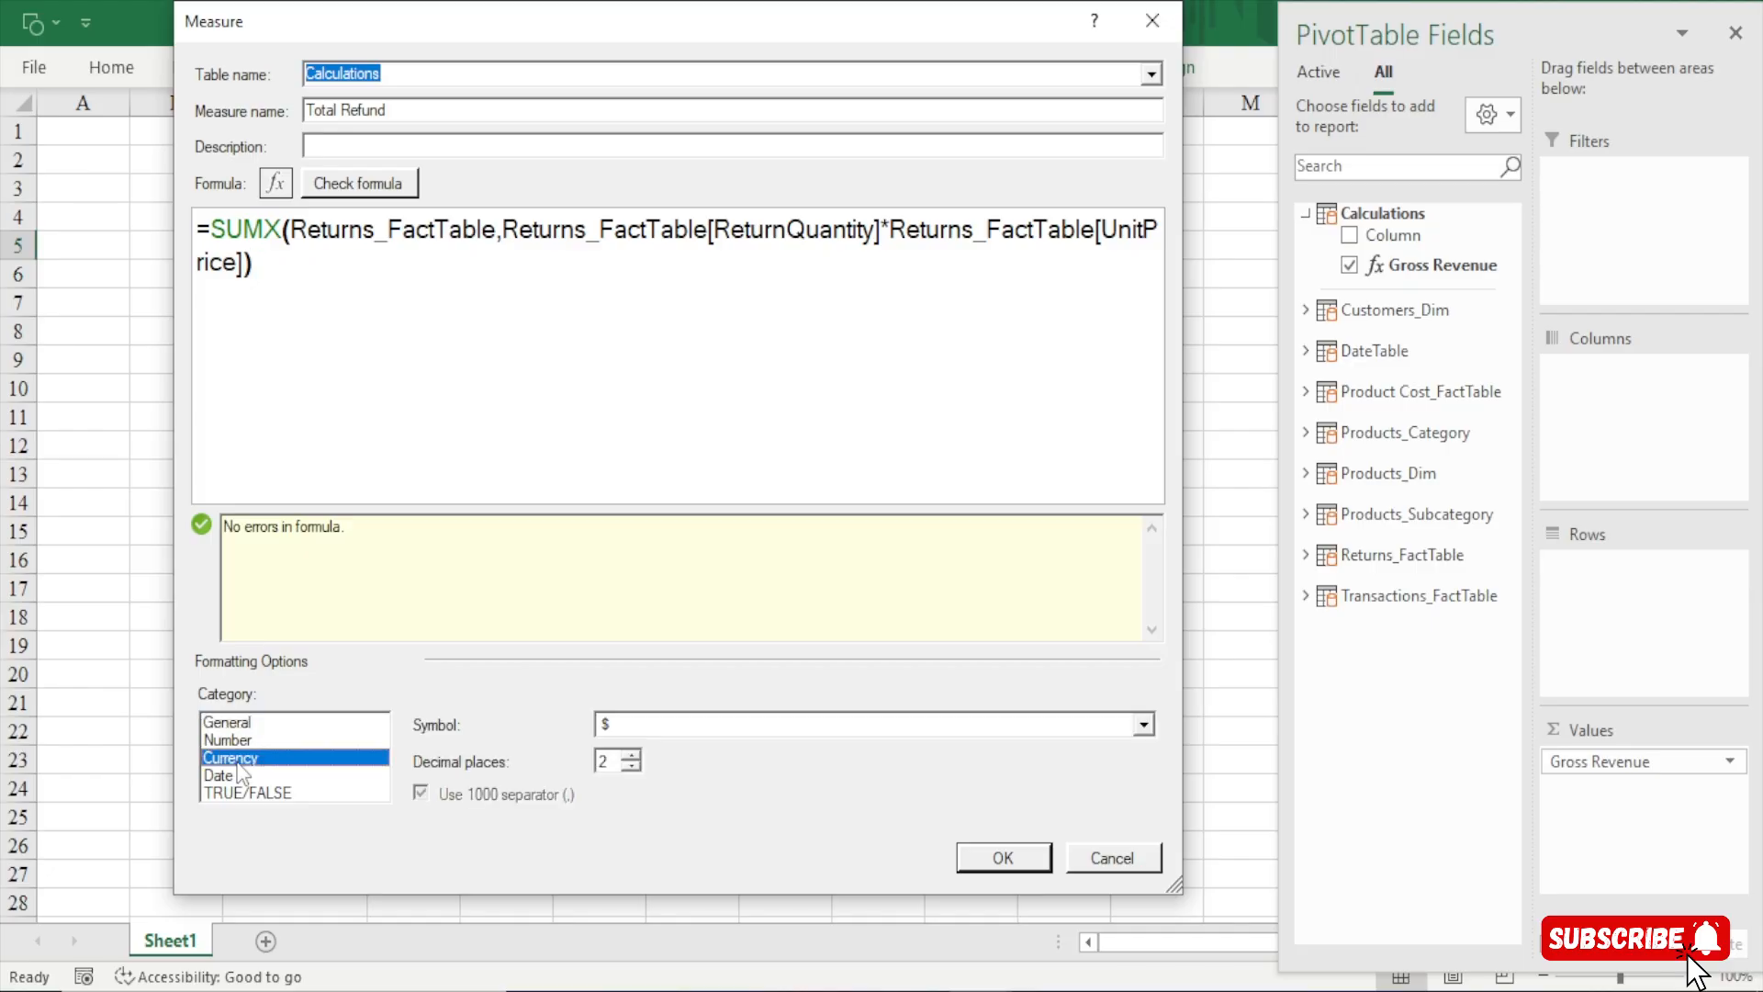
left_click(631, 766)
left_click(631, 766)
left_click(995, 864)
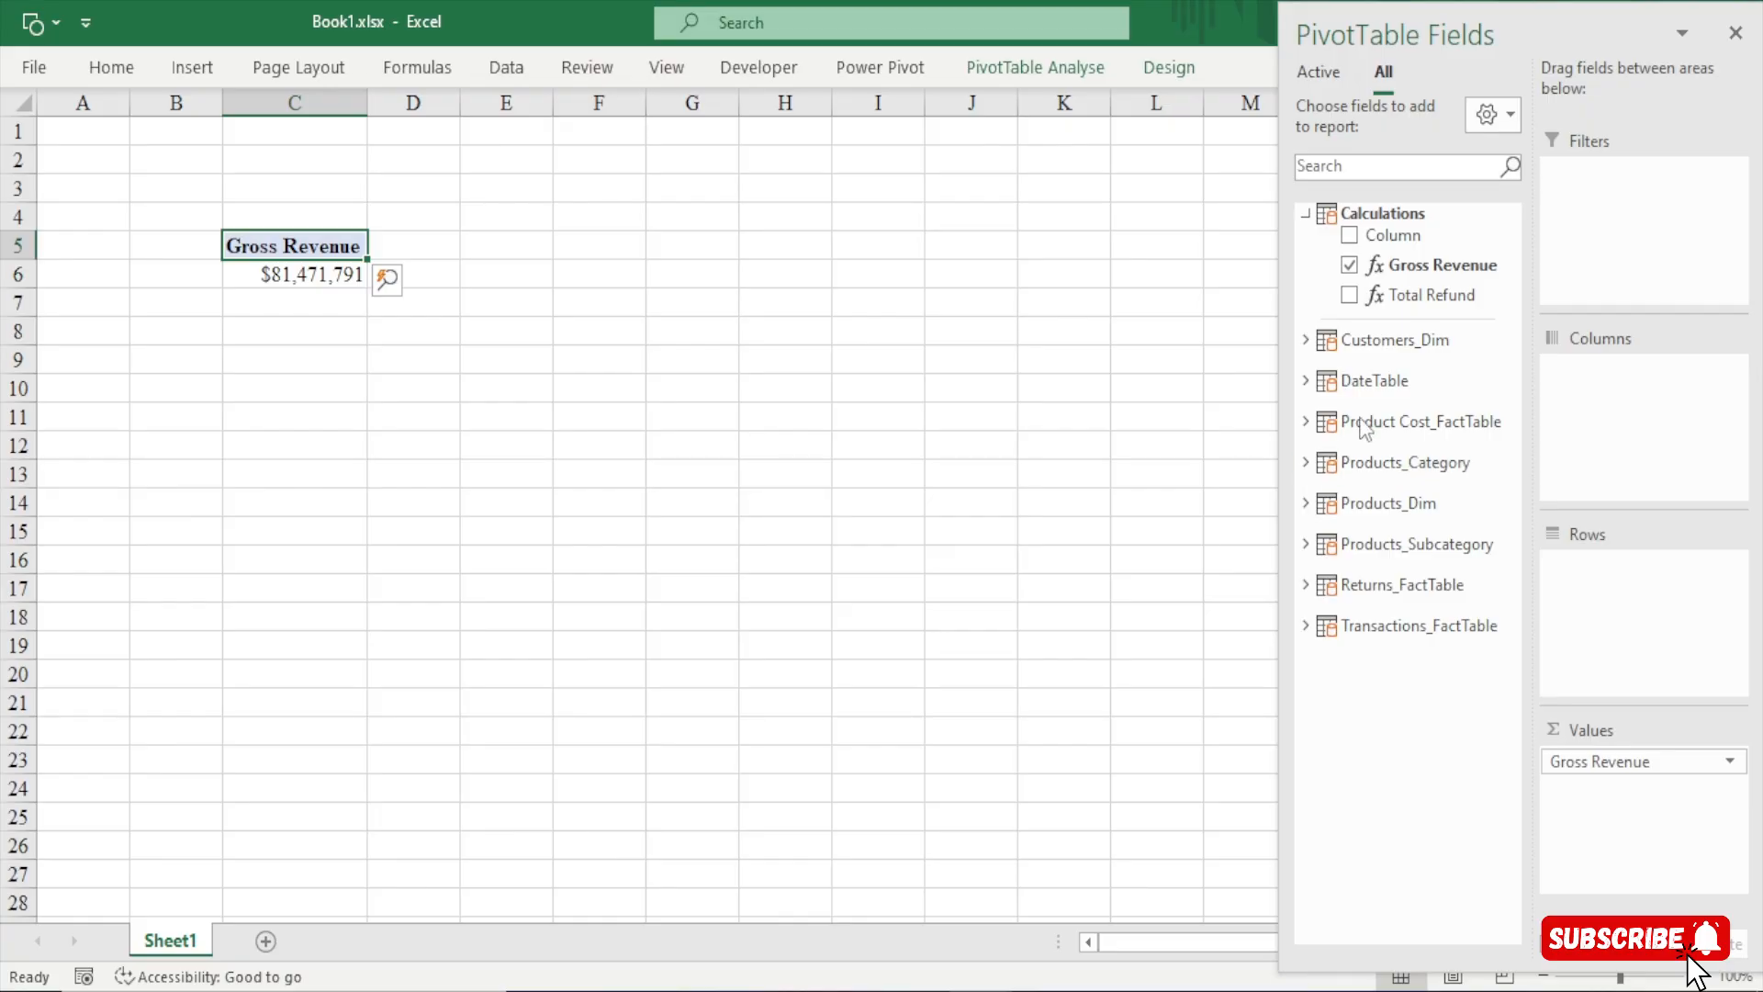
Add the Total Refund measure to the PivotTable's values below Gross Revenue
left_click_drag(1397, 295, 1650, 831)
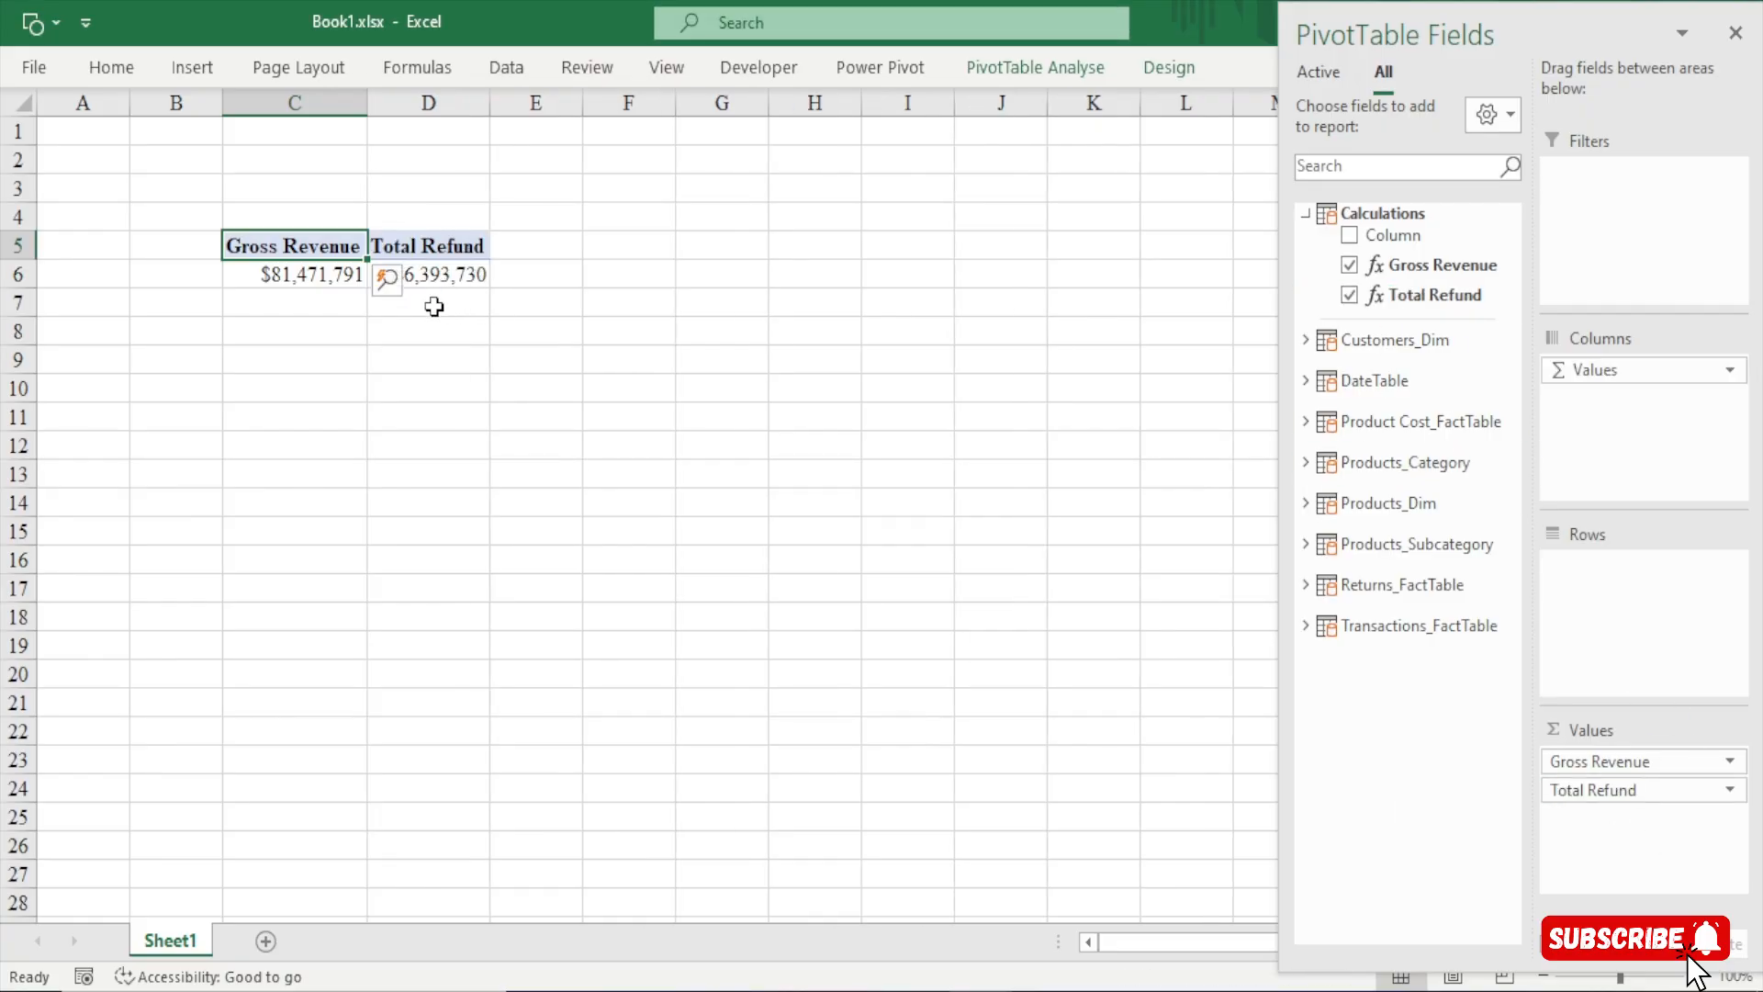
mouse_move(461, 281)
Start a new measure in the Calculations table, enlarge its dialog and name the measure Total Discount
left_click(874, 77)
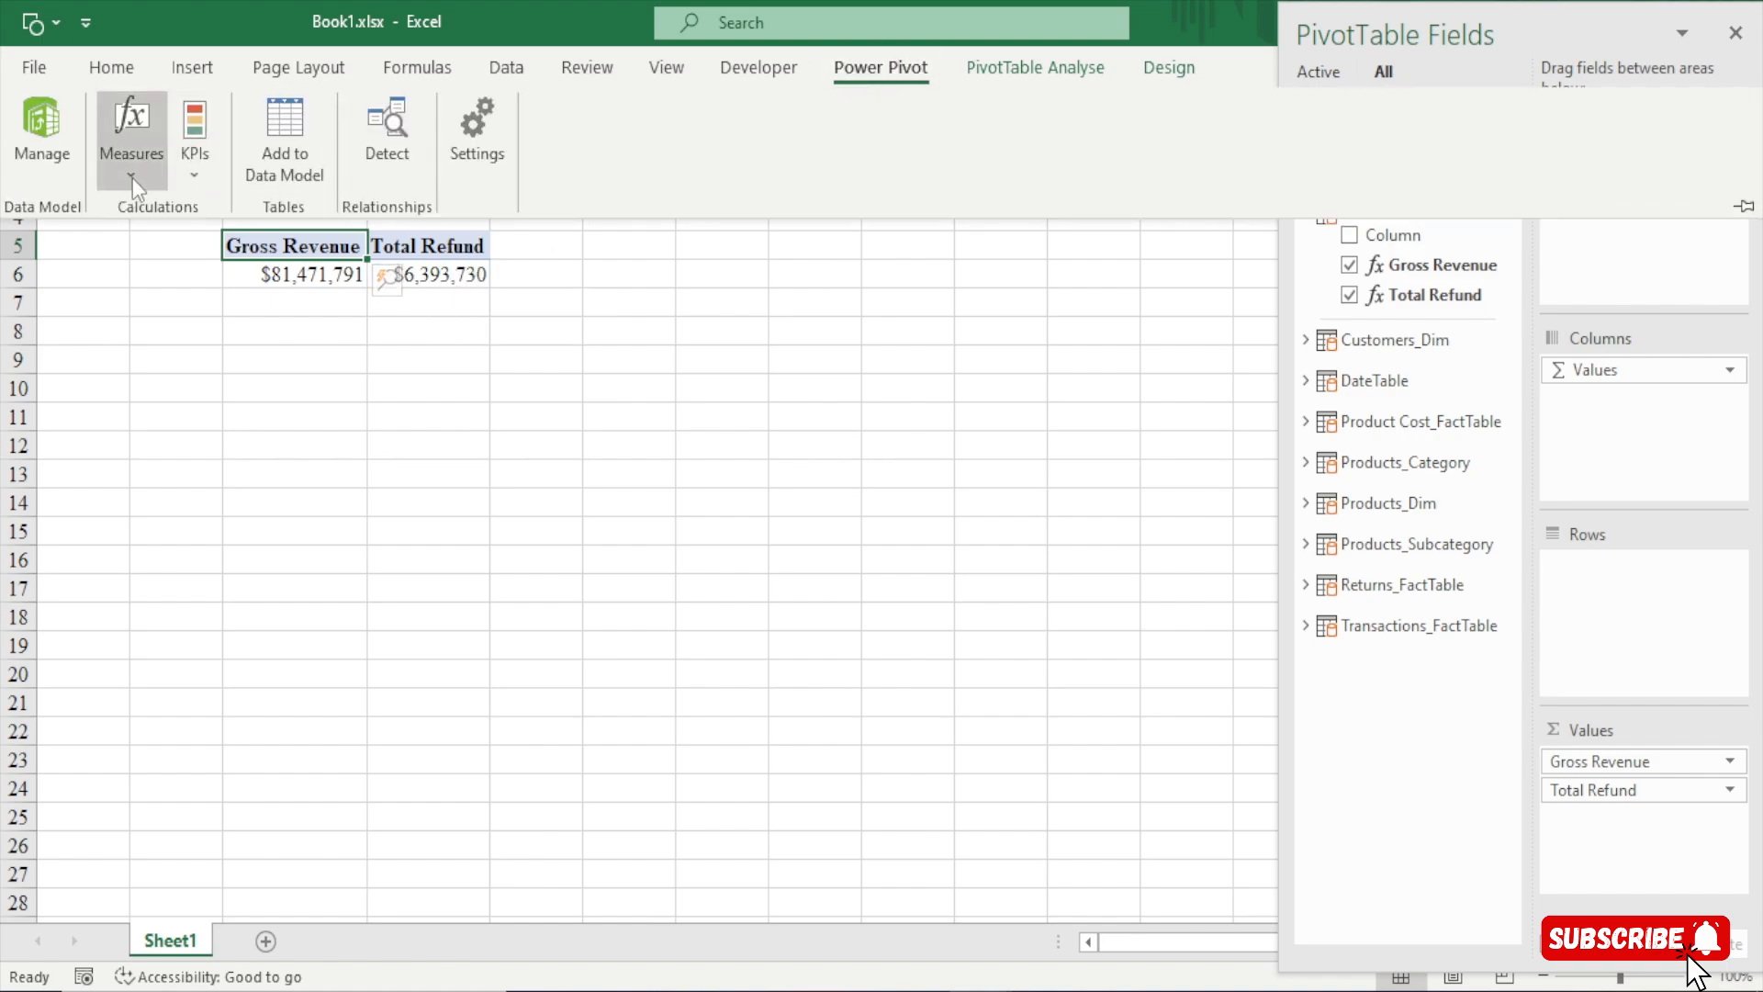
left_click(132, 179)
left_click(166, 212)
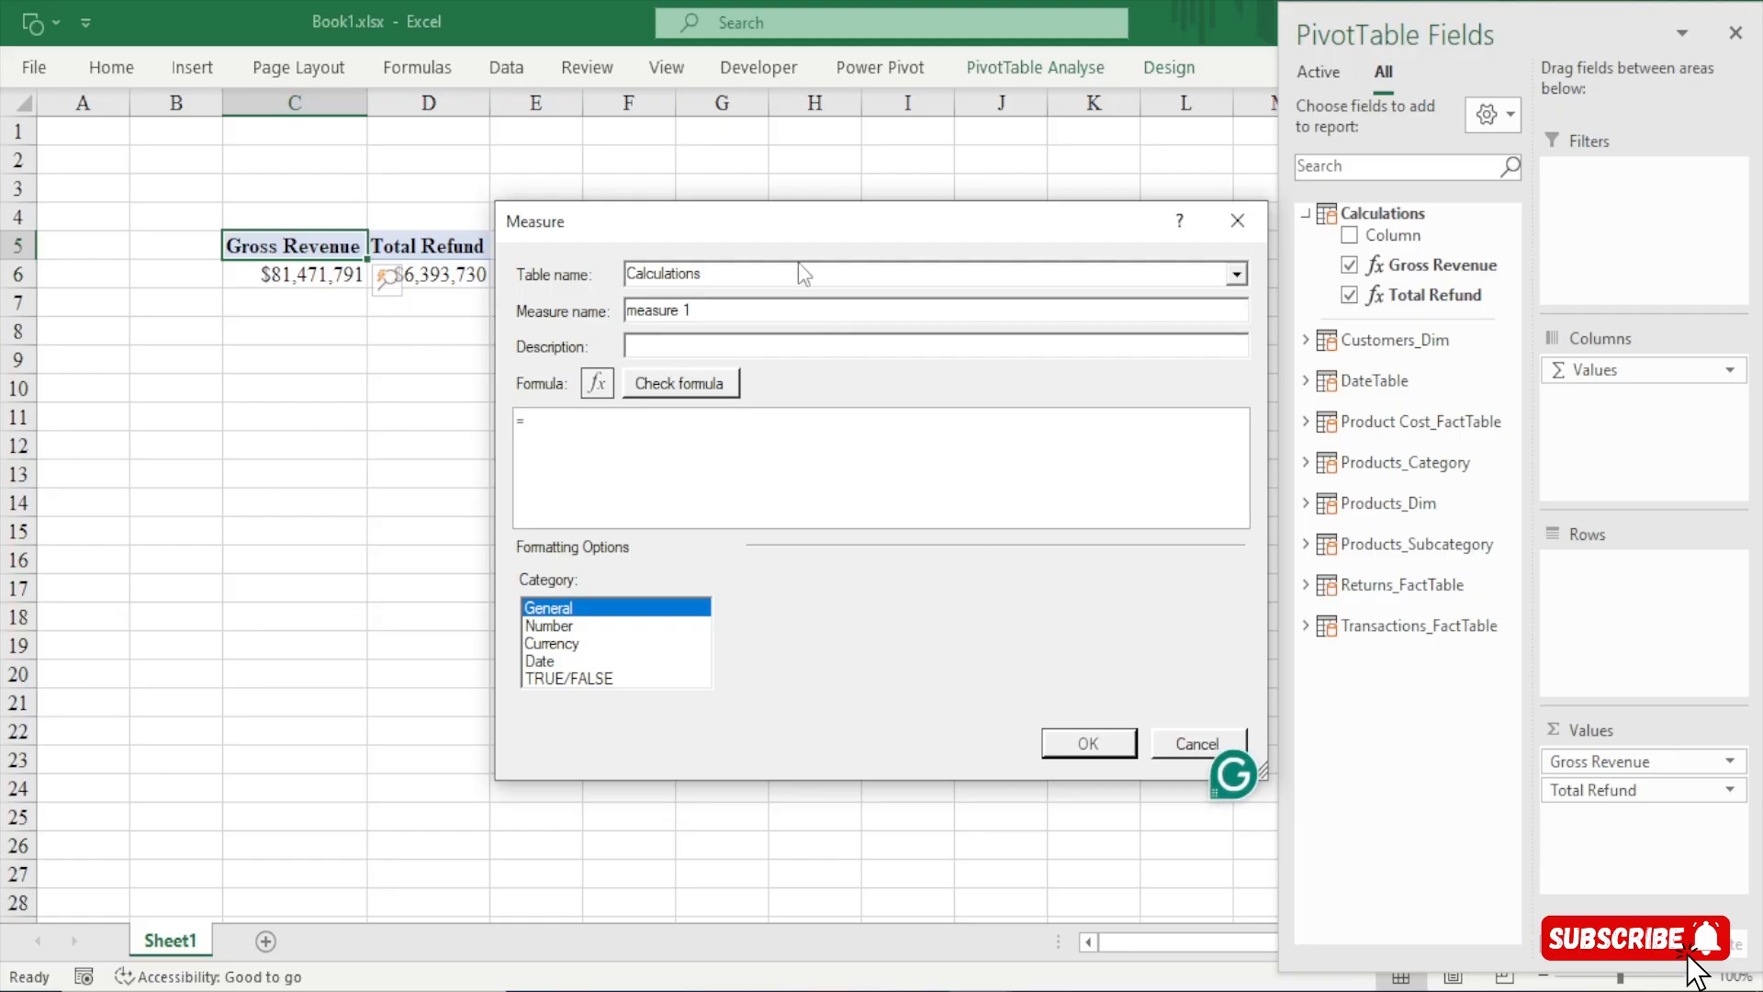
left_click_drag(797, 233, 548, 135)
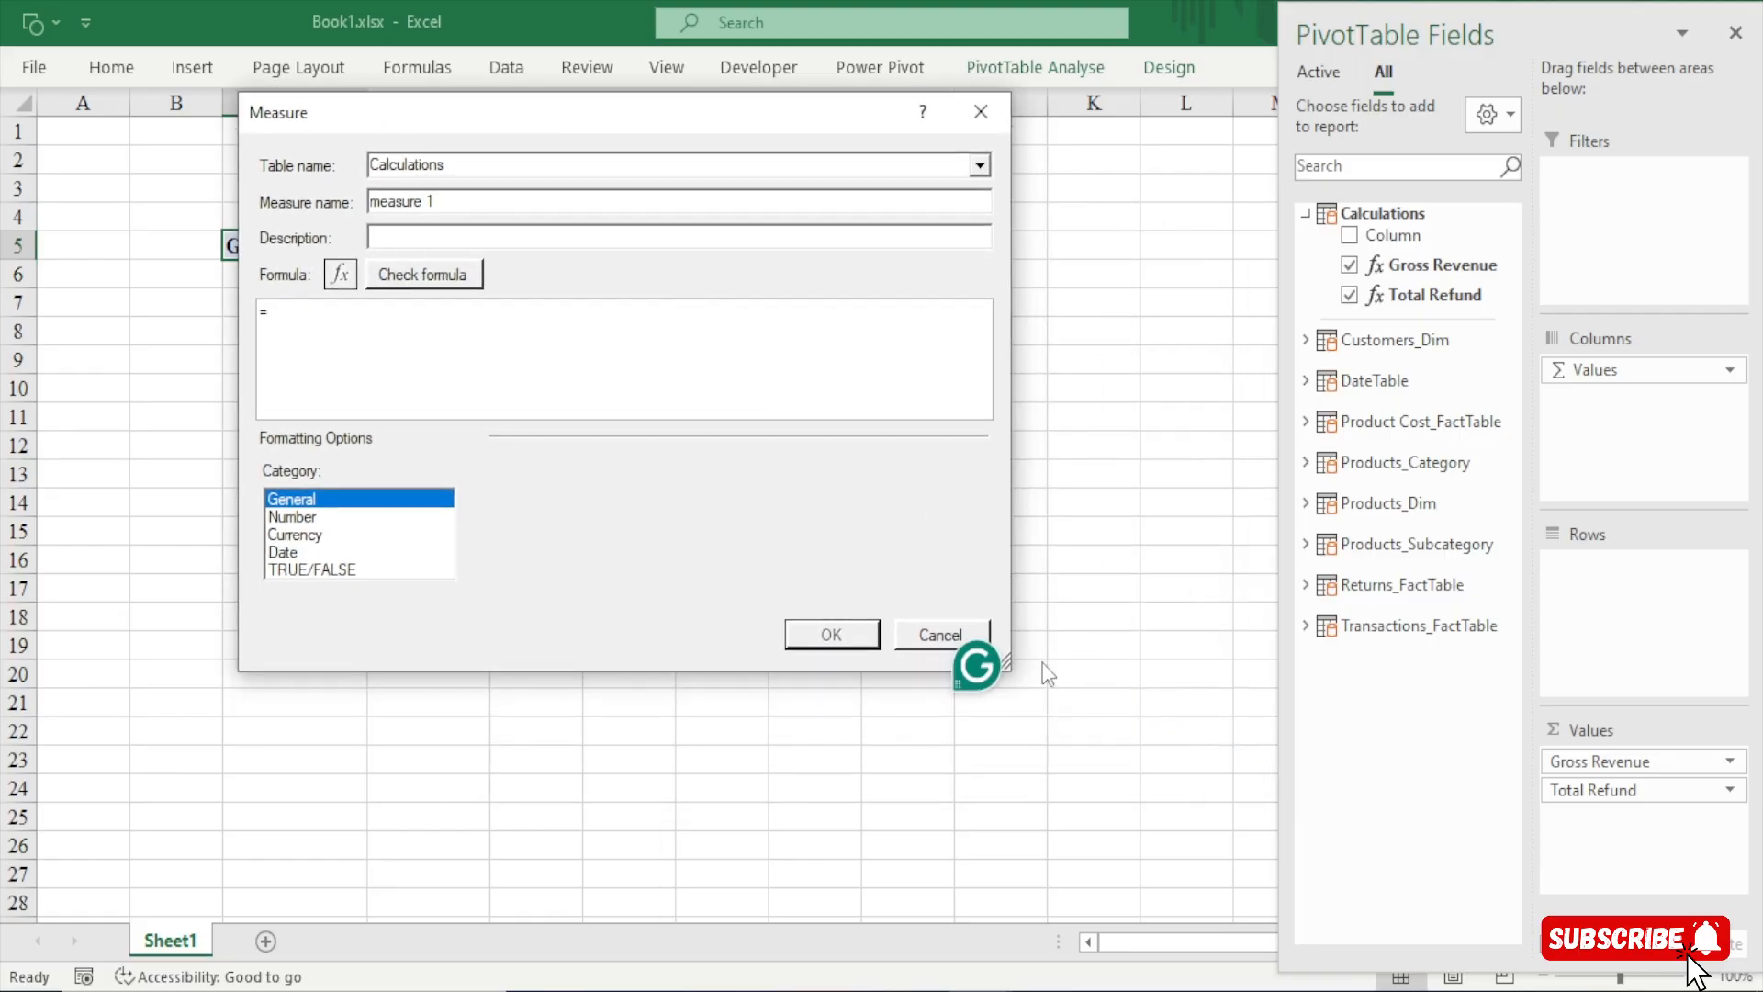
left_click_drag(1008, 668, 1193, 891)
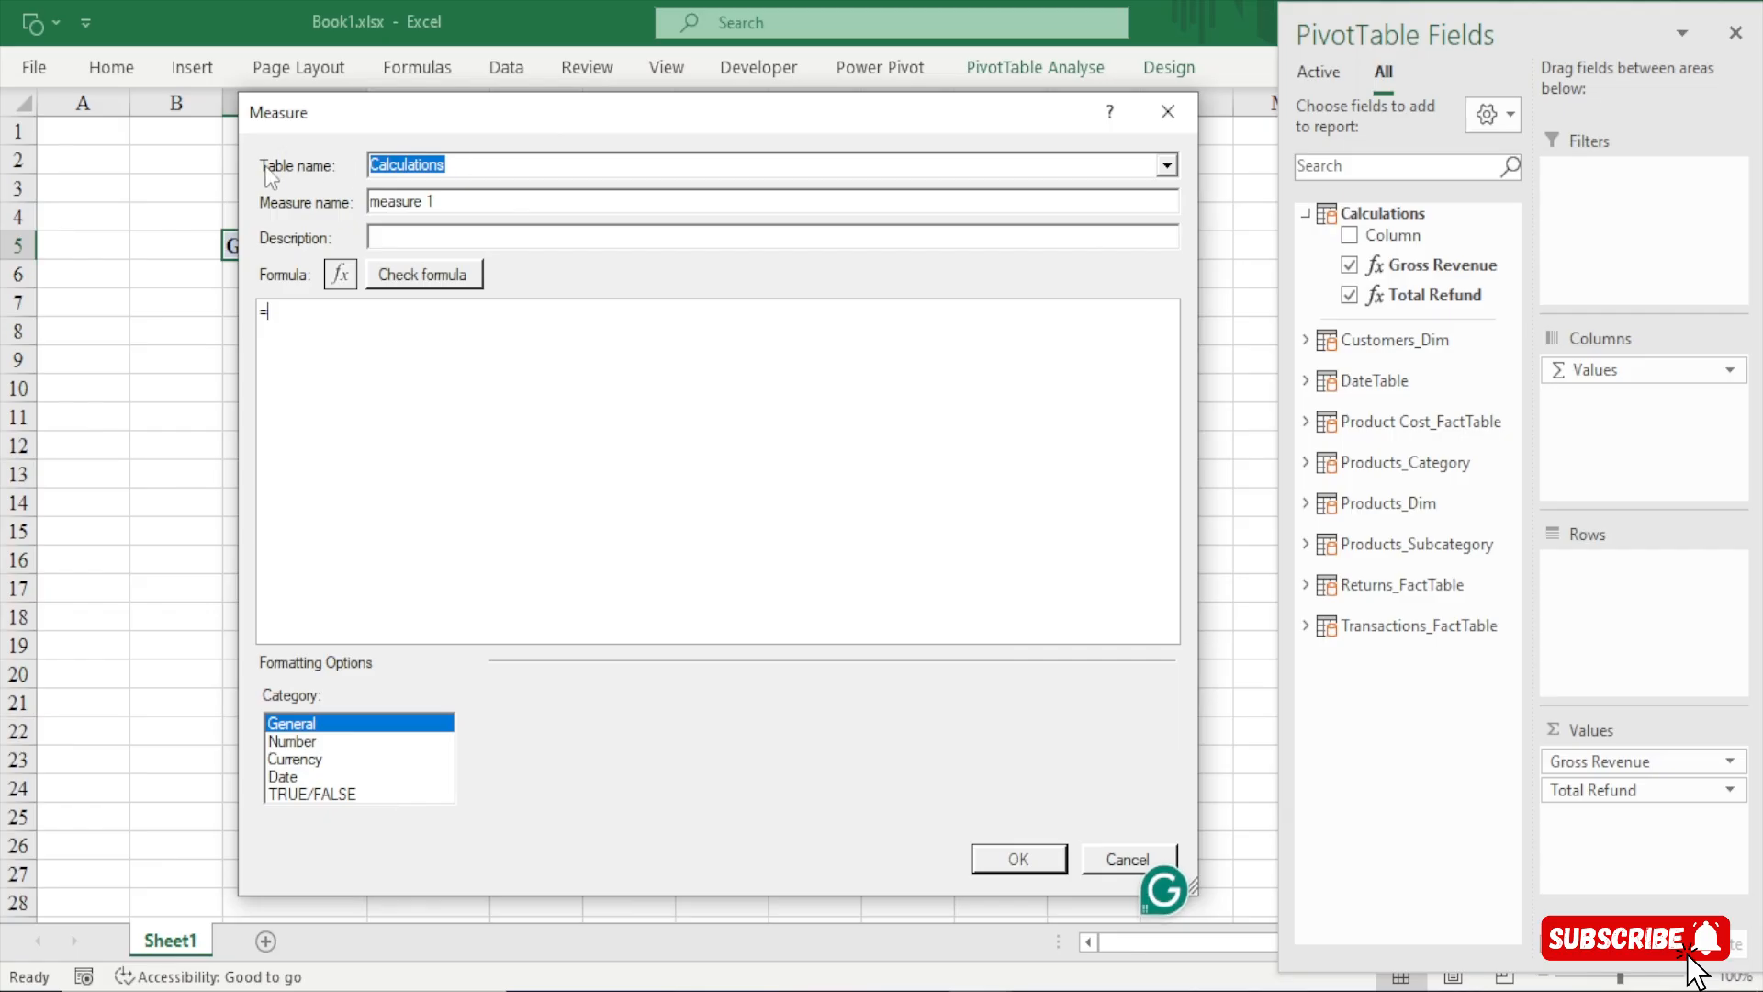
left_click_drag(466, 204, 369, 202)
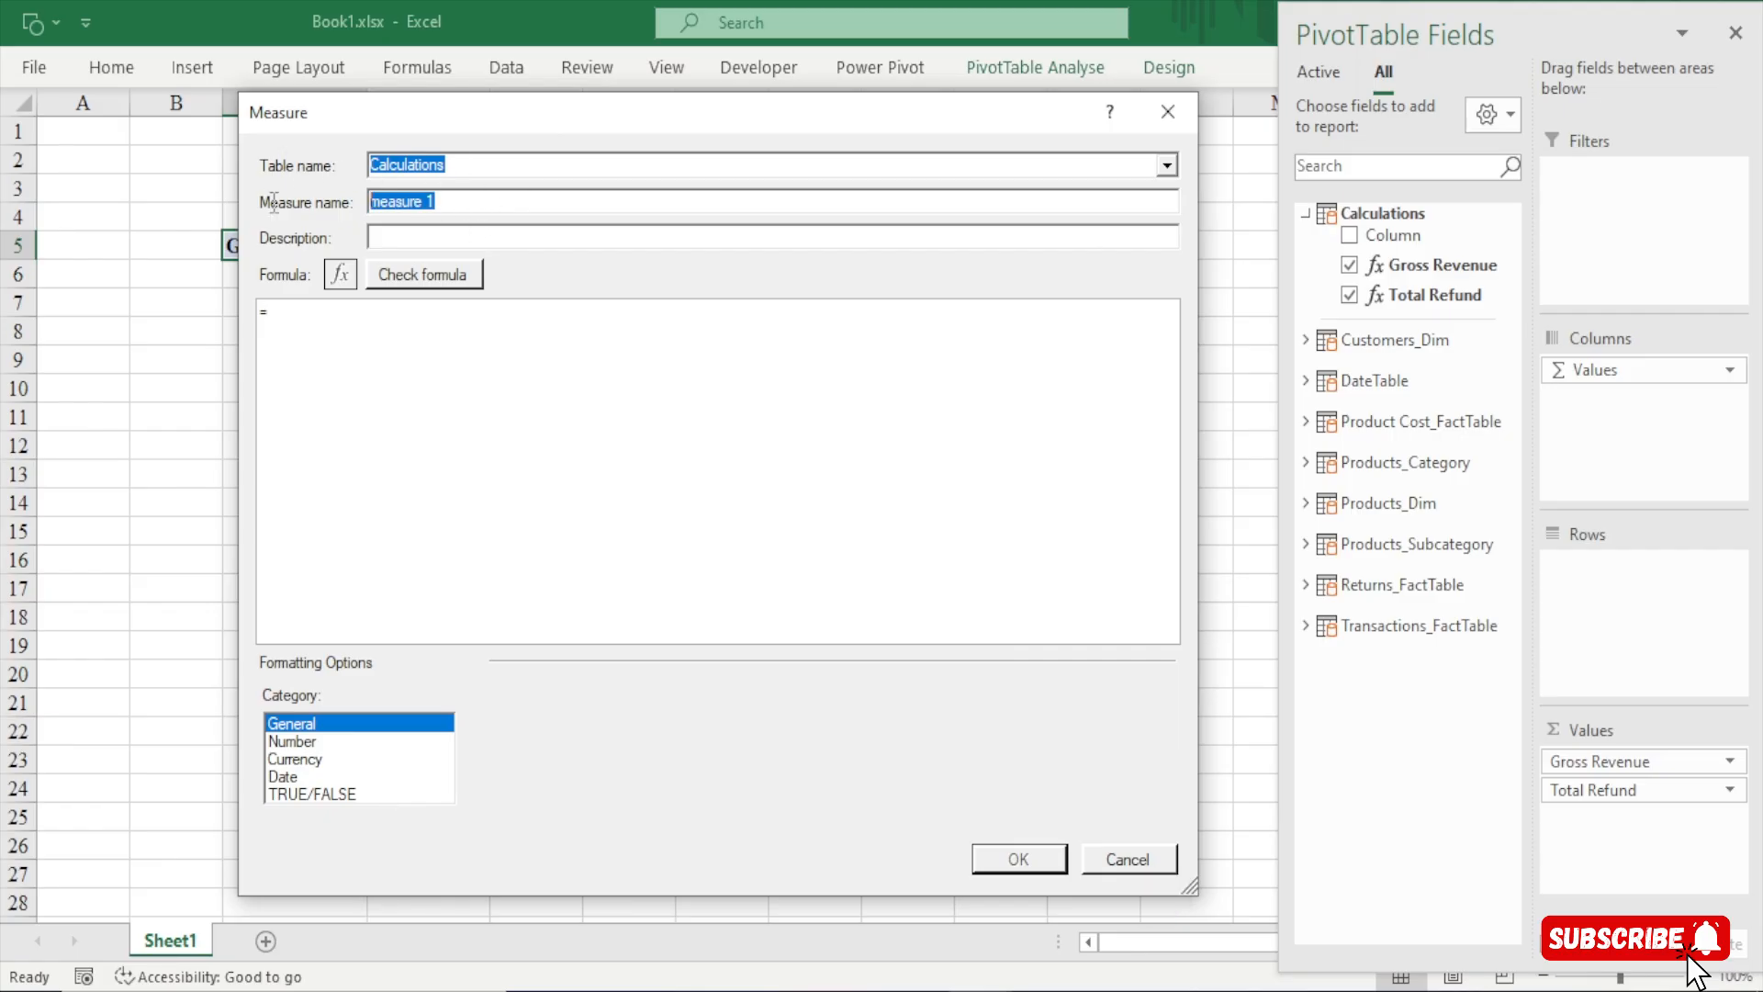
type("Total")
type(" /di")
key("BackSpace")
key("BackSpace")
key("BackSpace")
type("Discont")
key("BackSpace")
key("BackSpace")
type("unt")
Begin the Total Discount formula with SUMX over Transactions_FactTable
left_click(344, 306)
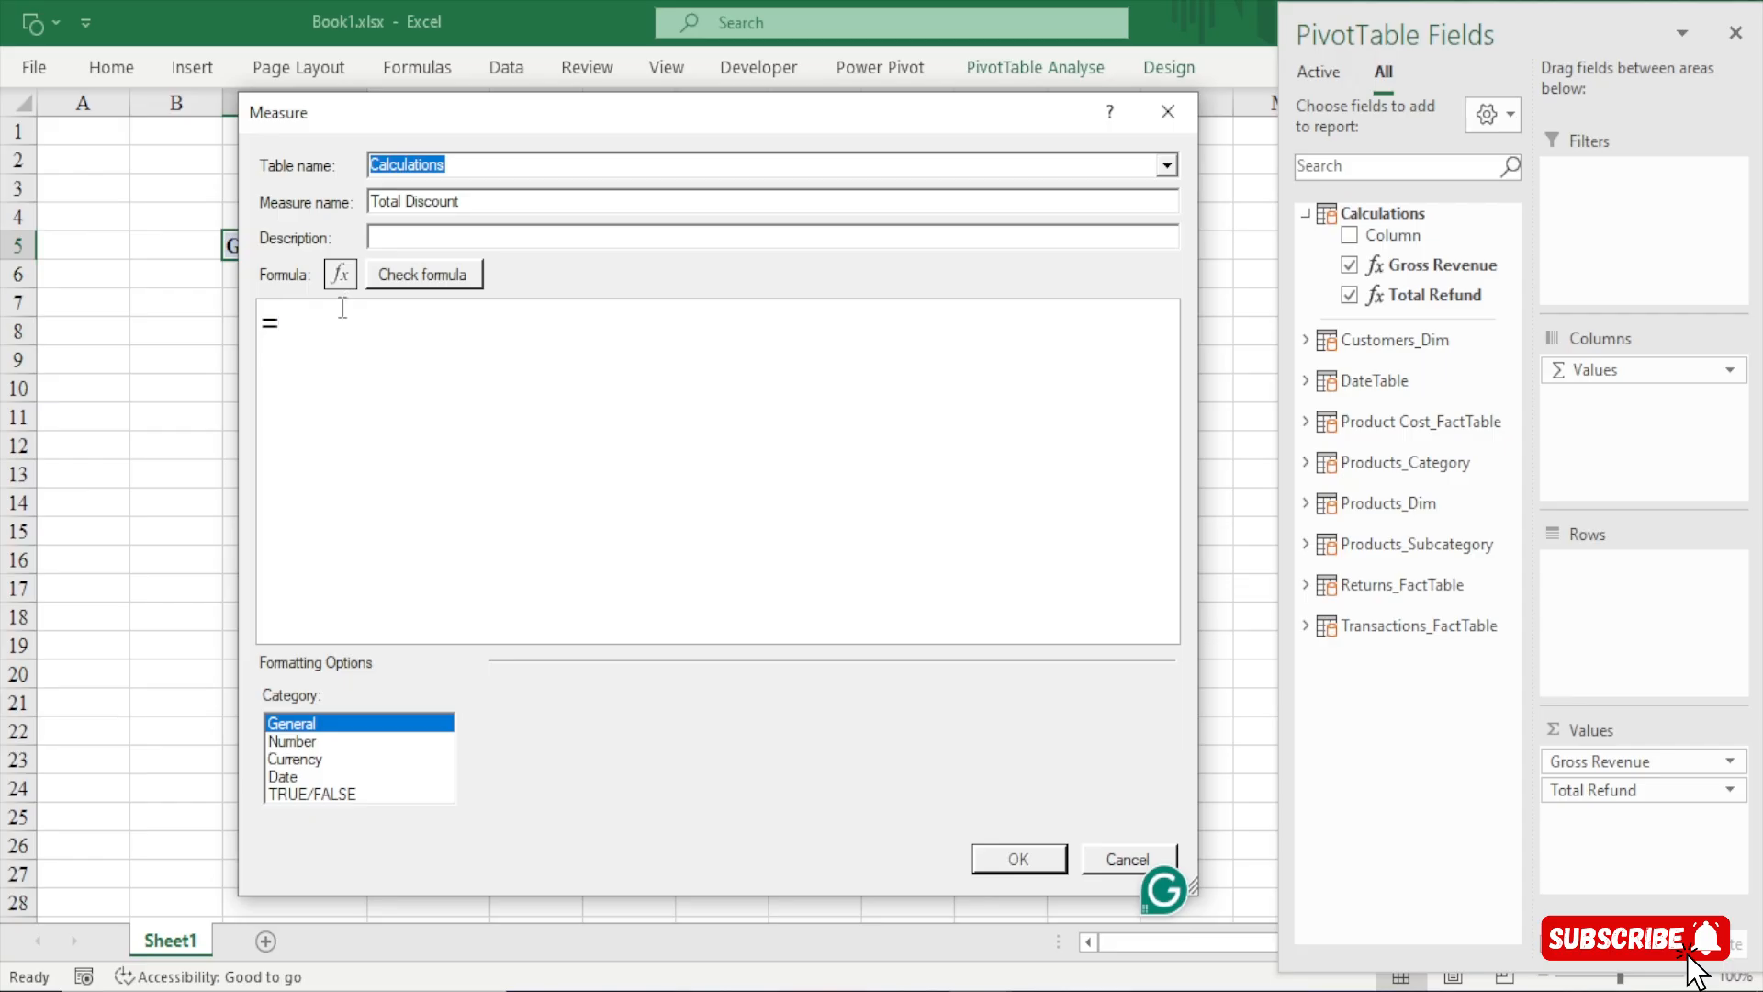
type("sumx(")
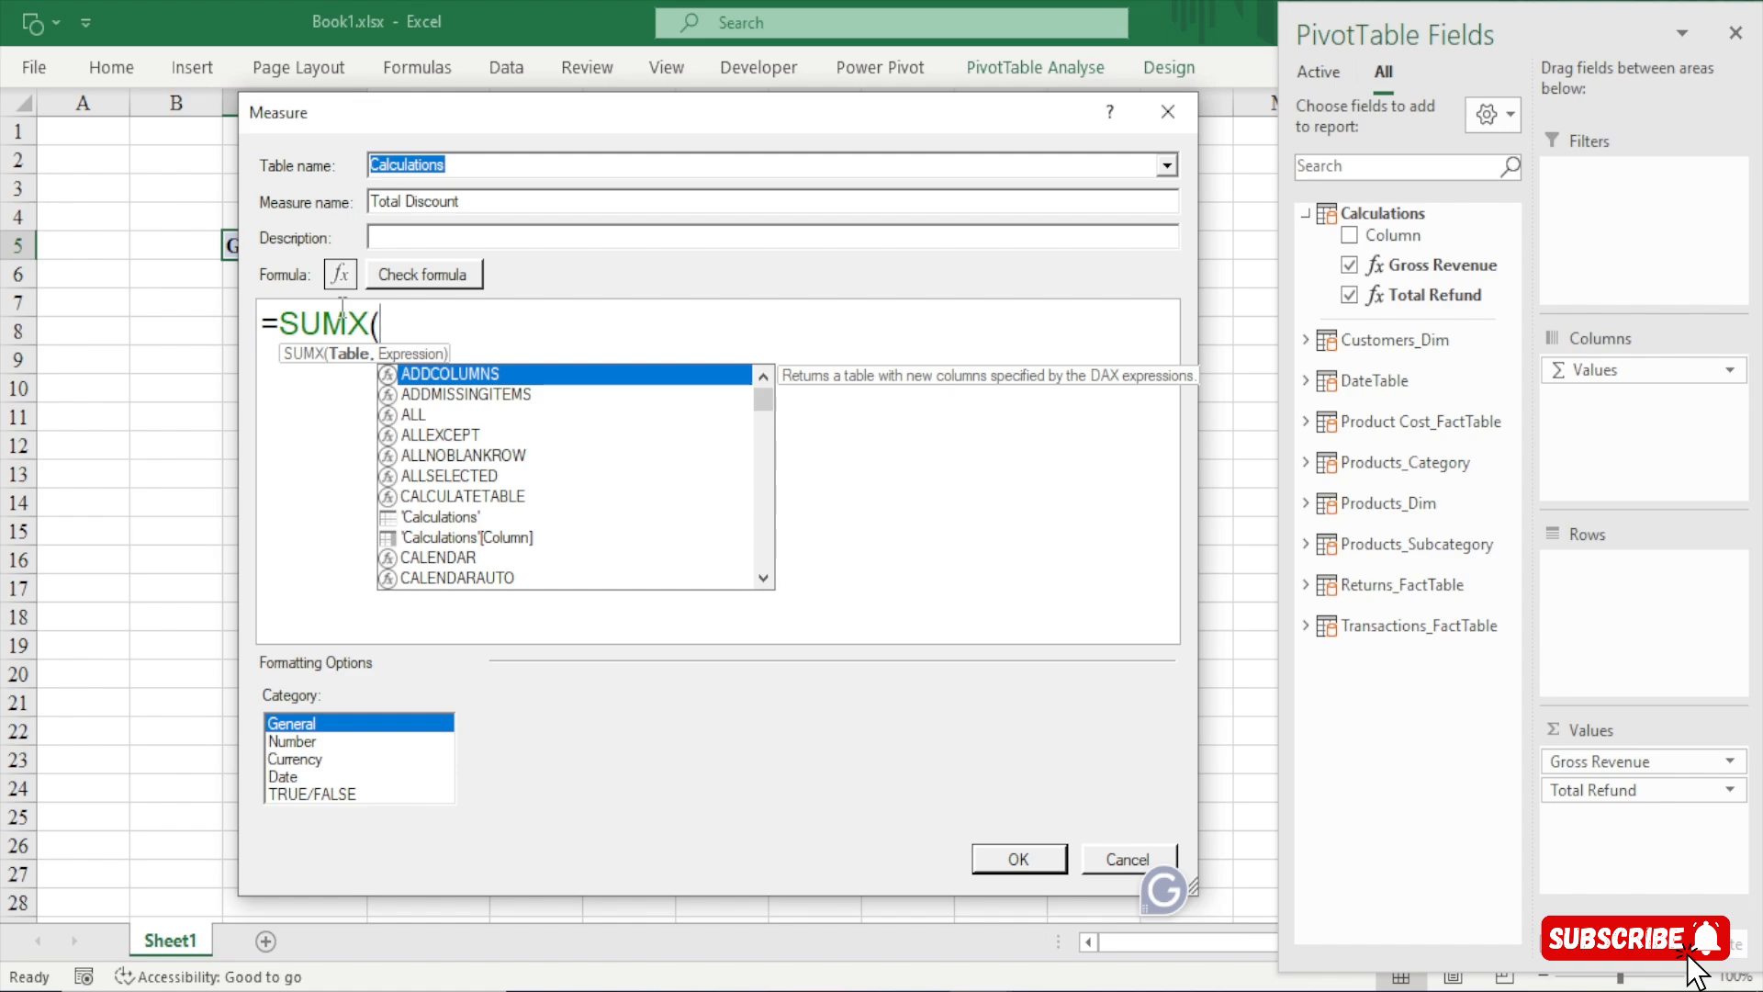
type("twran")
key("BackSpace")
key("BackSpace")
key("BackSpace")
key("BackSpace")
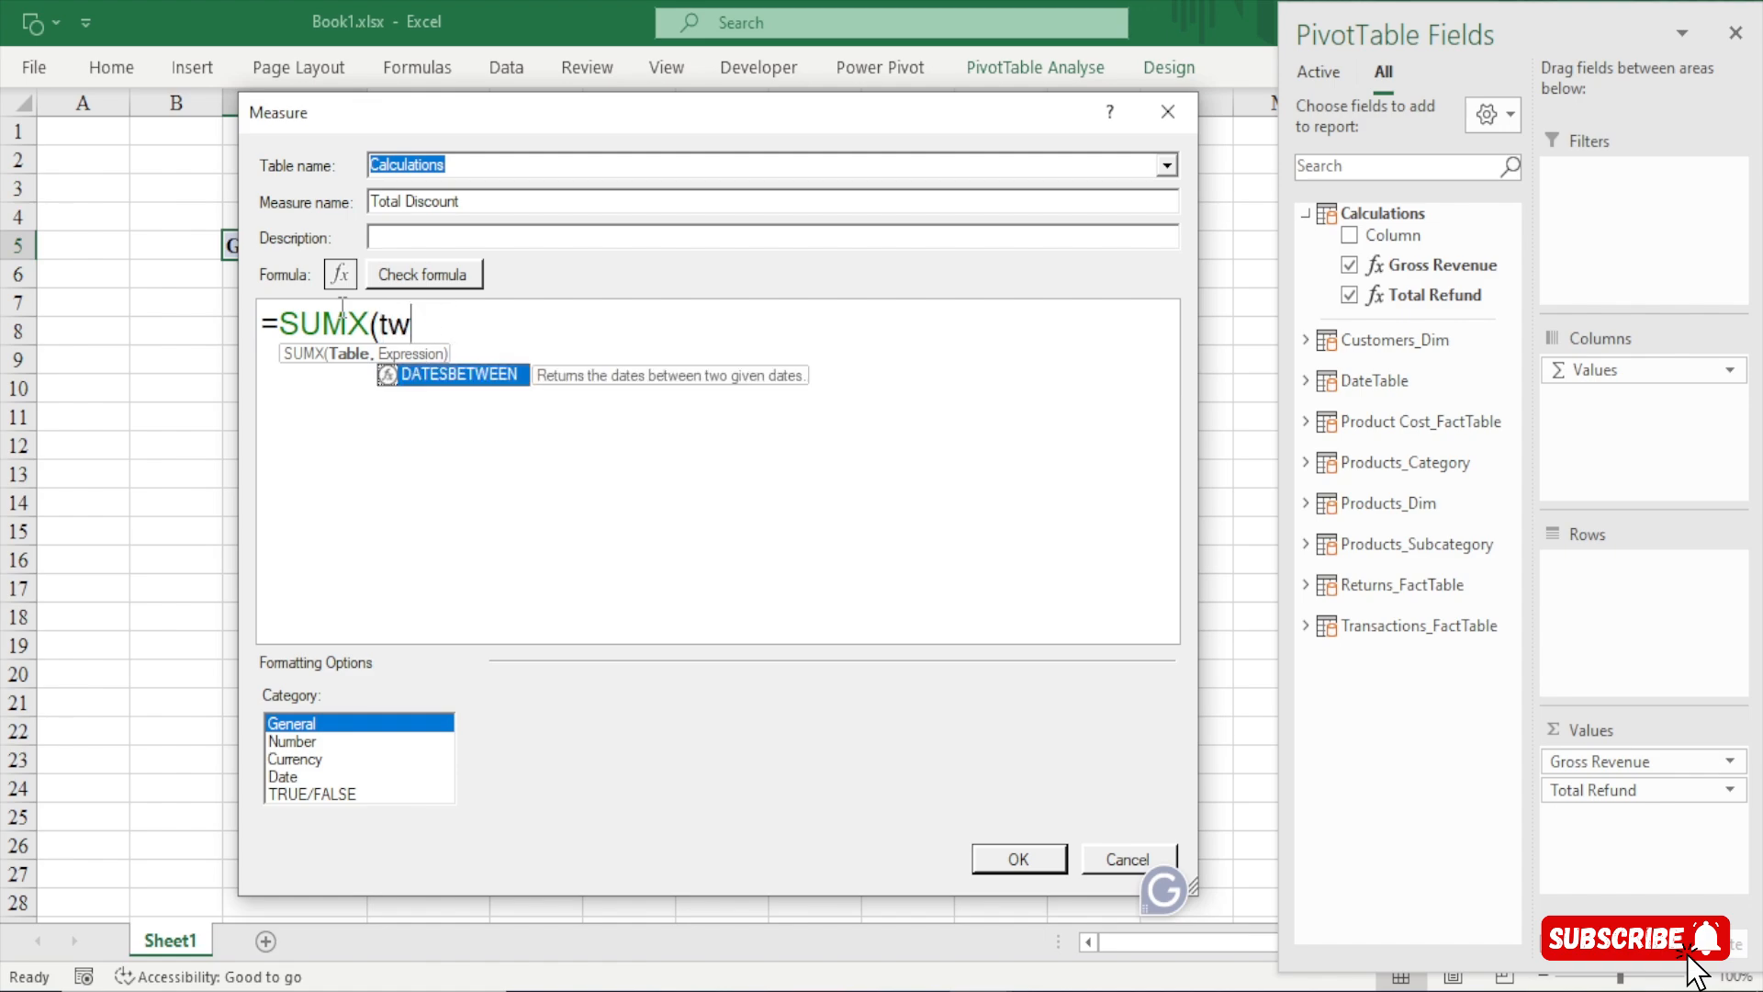
type("ran")
key("Tab")
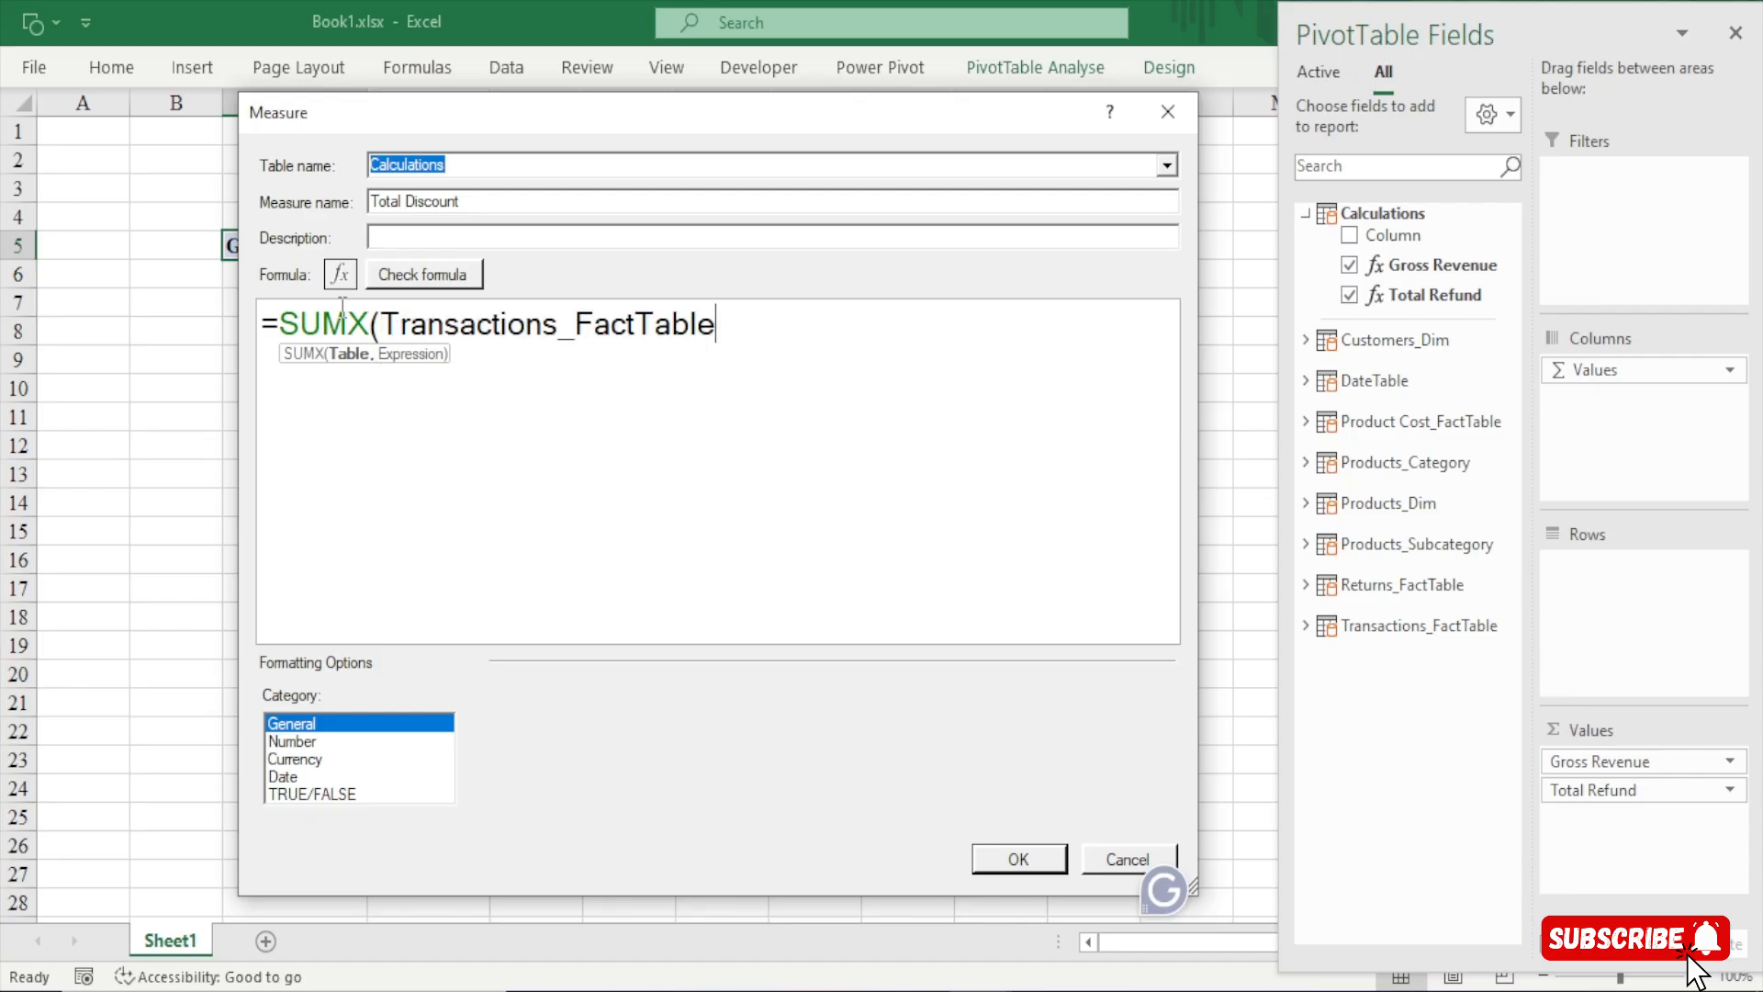
Add a comma and start the SUMX expression with Transactions_FactTable[ExtendedAmount]
type(",re")
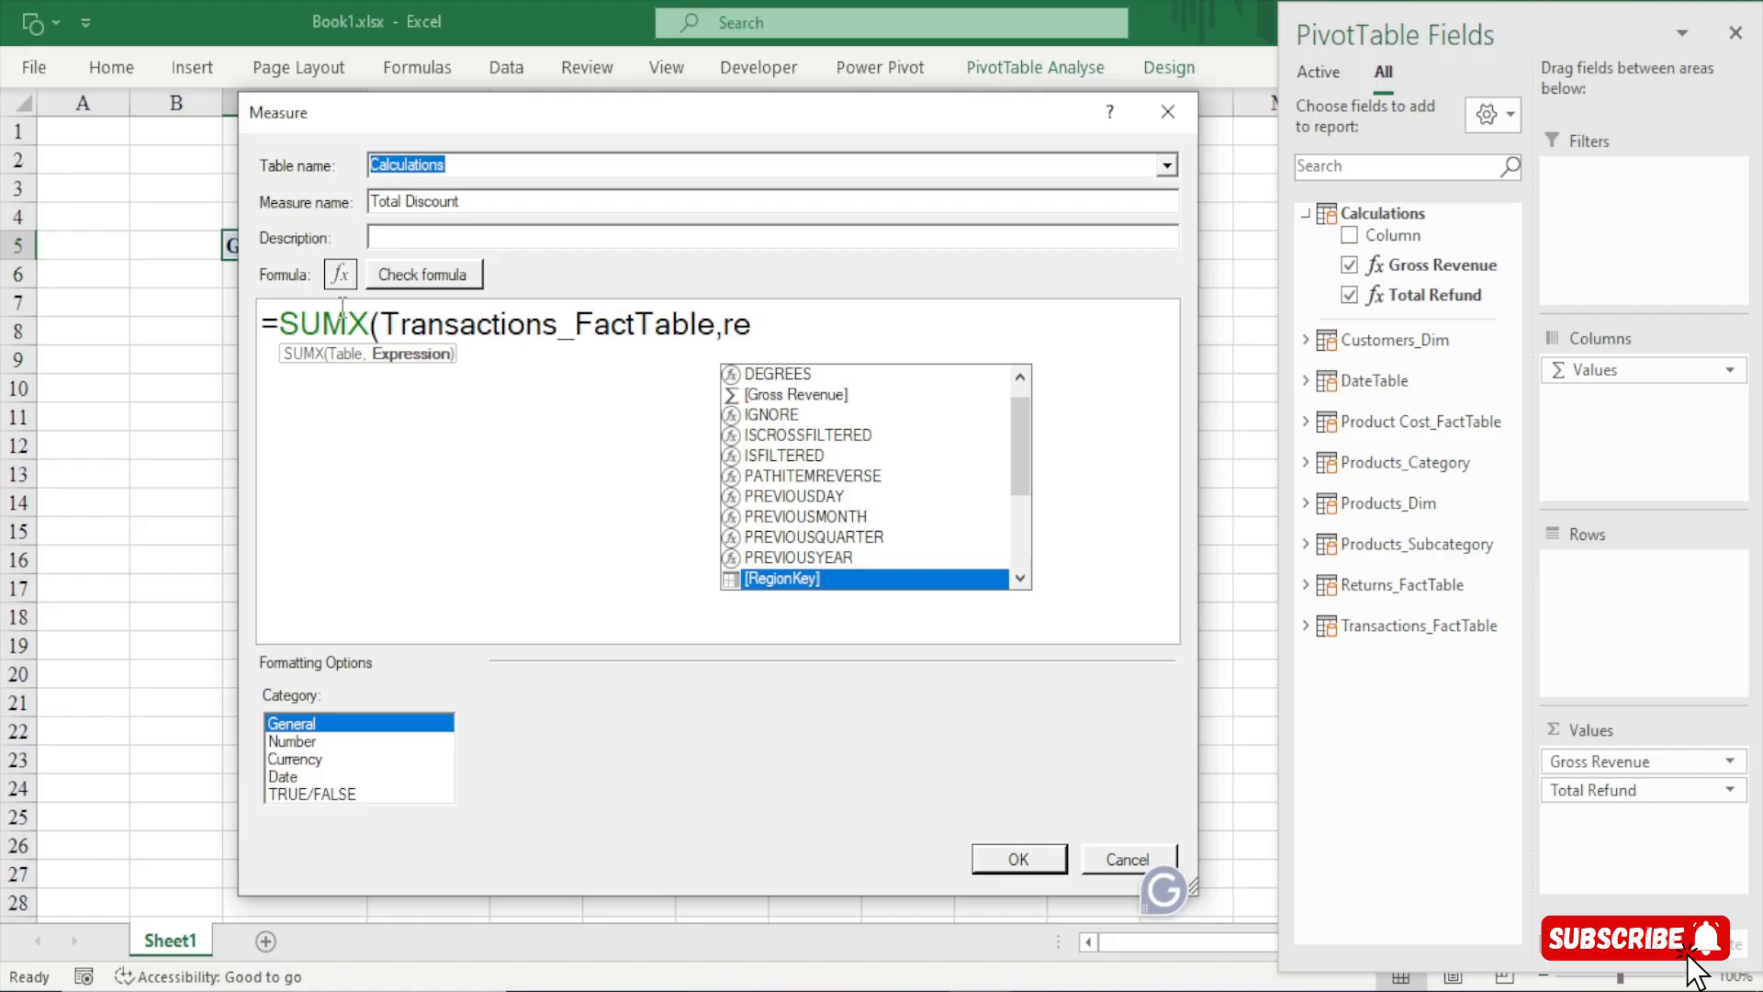
key("BackSpace")
key("BackSpace")
type("ex")
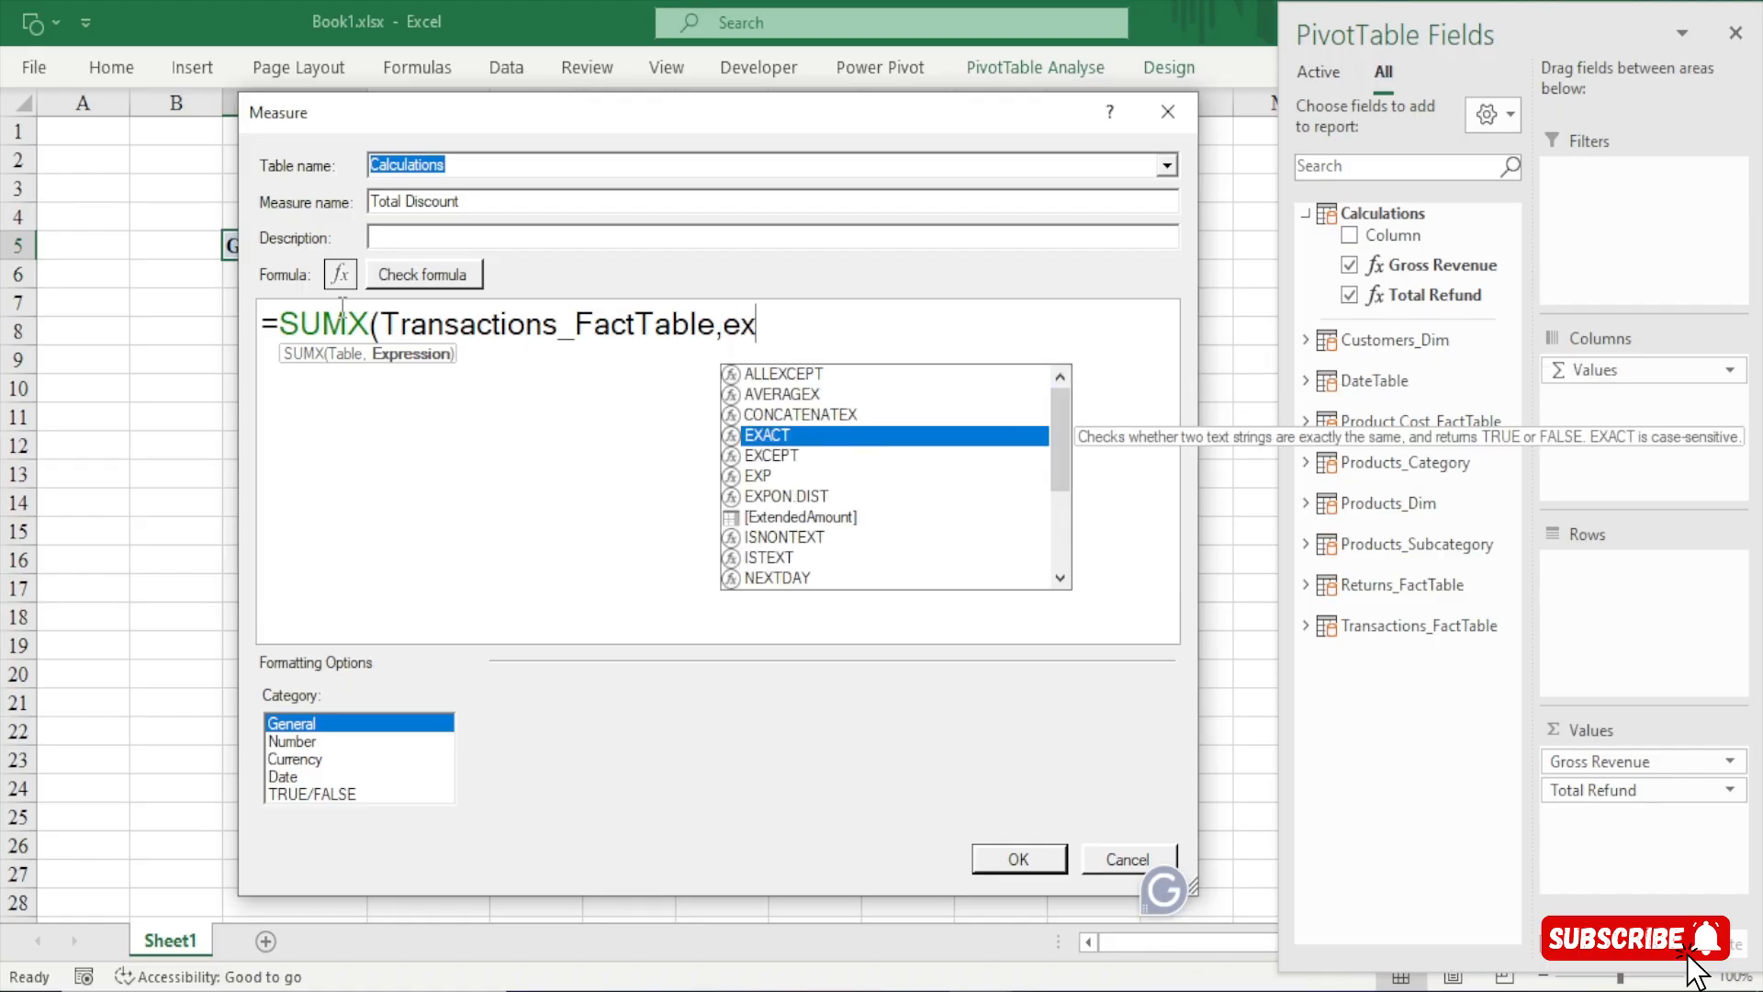
type("te")
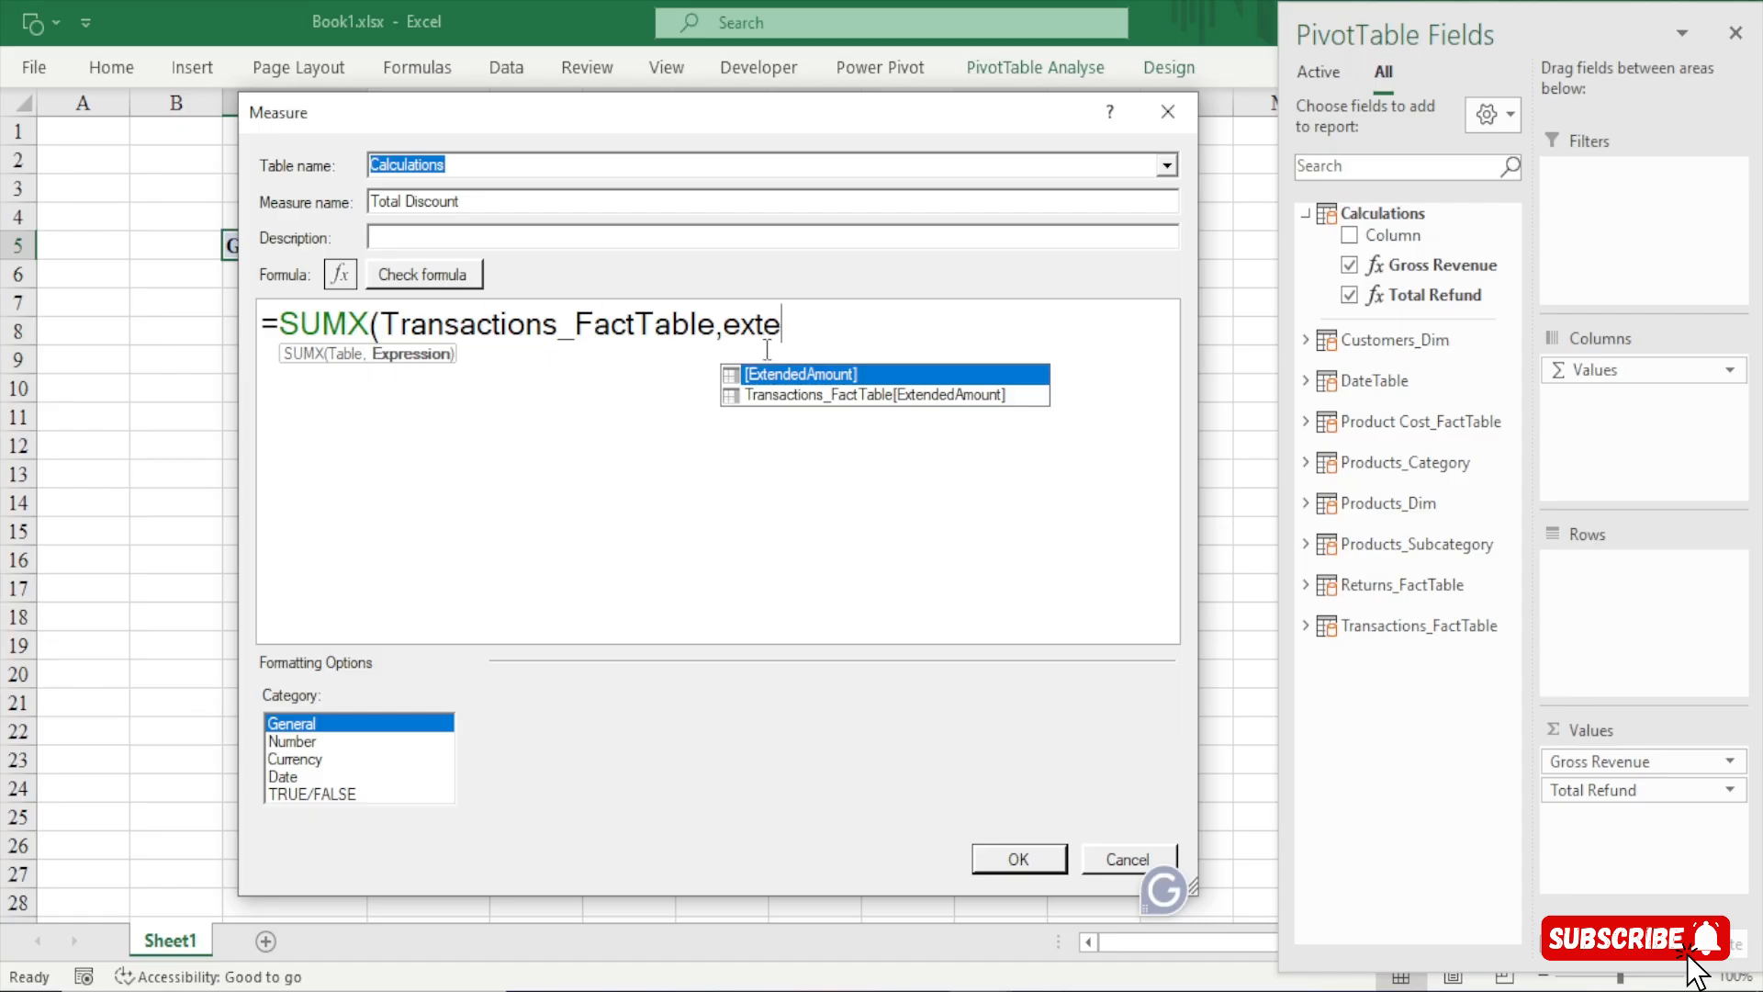
double_click(977, 402)
Multiply the extended amount by Transactions_FactTable[% Discount], close the parenthesis and check the formula
type("*")
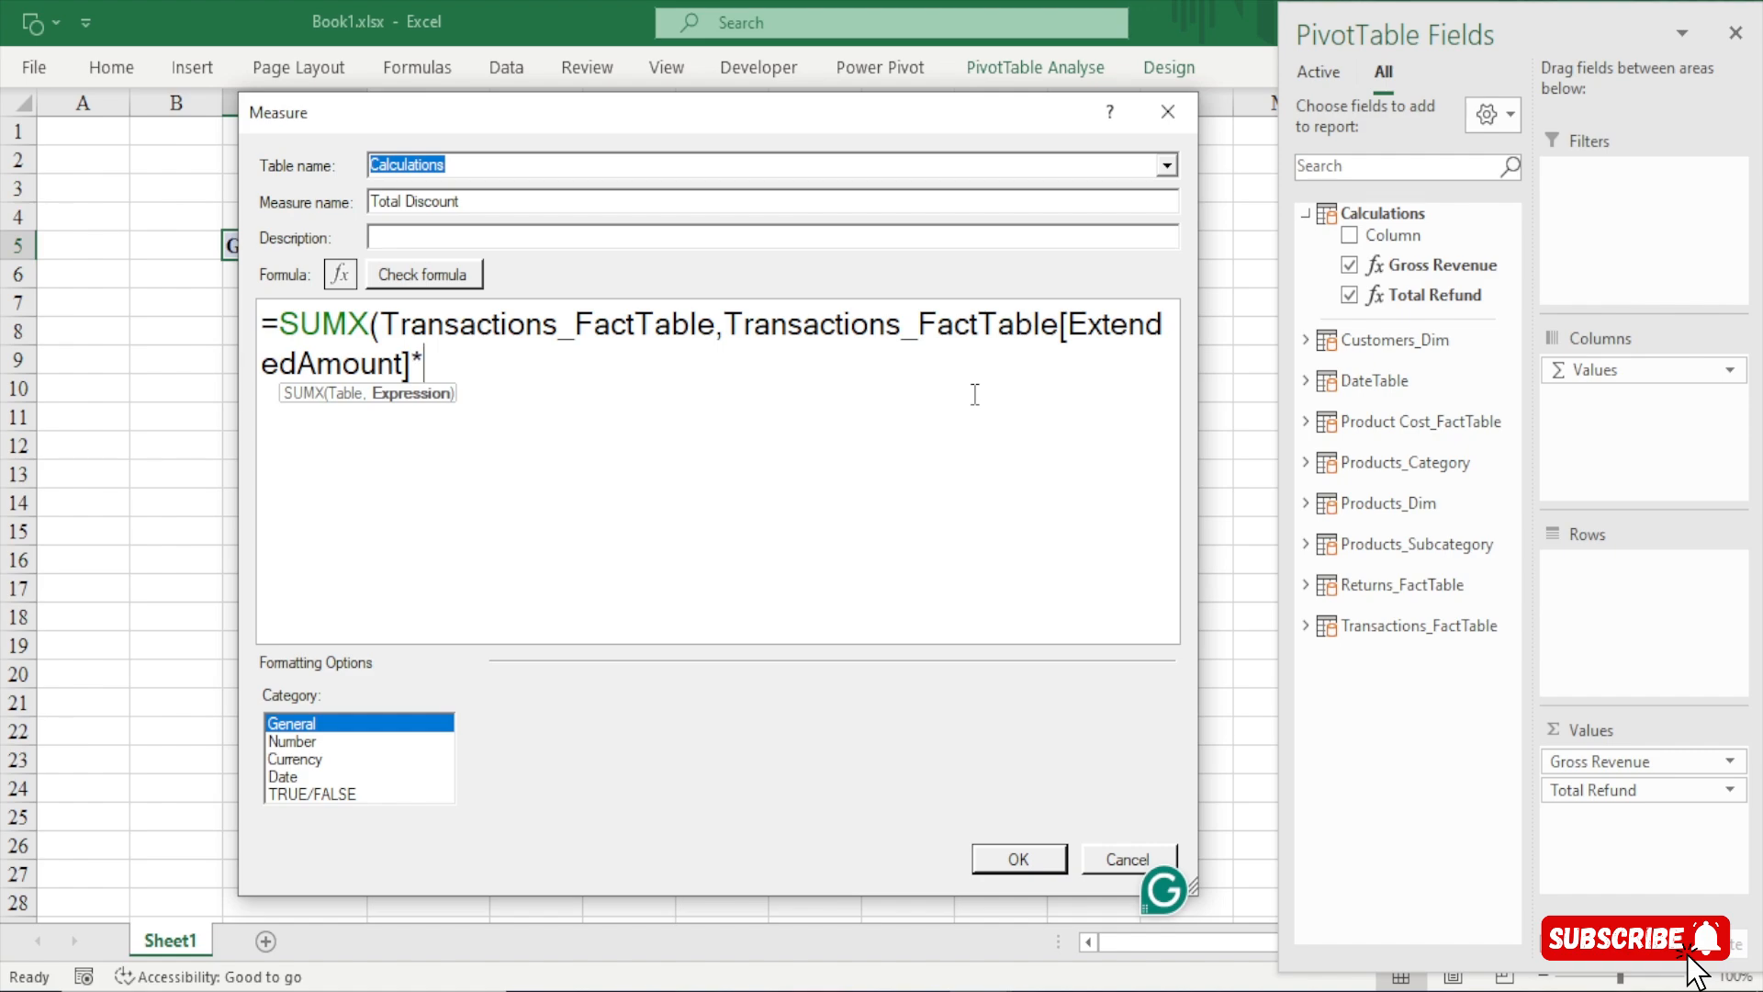
type("di")
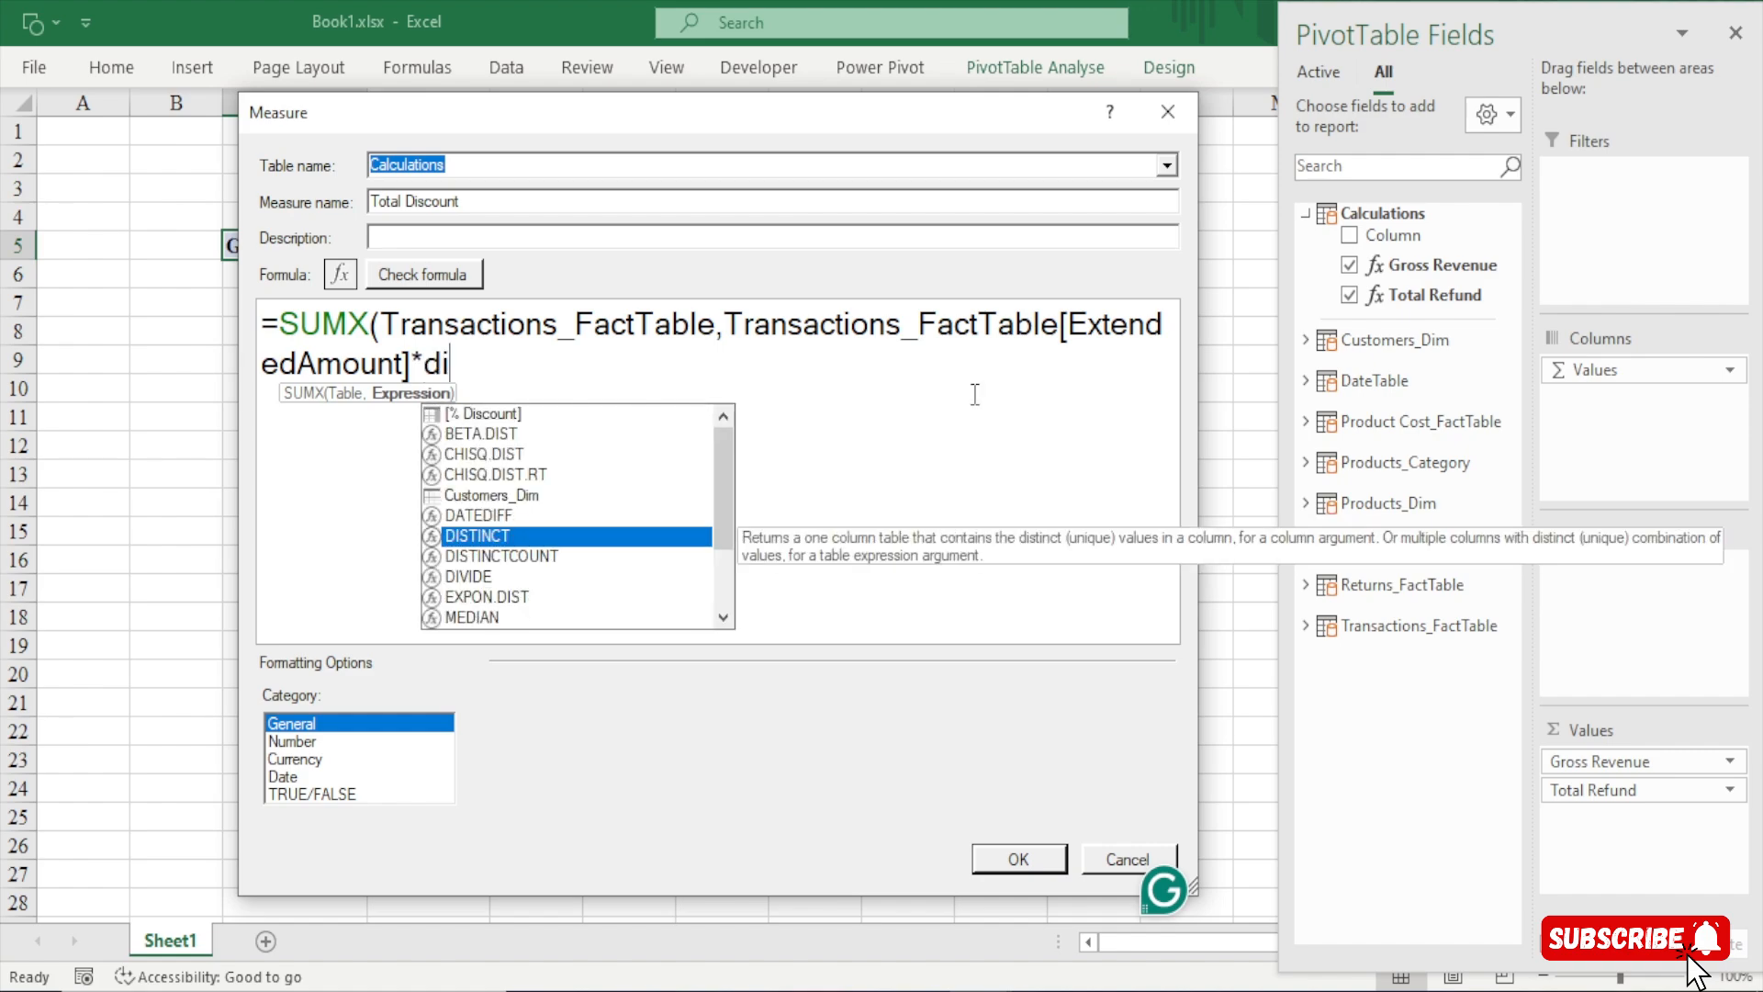
type("sco")
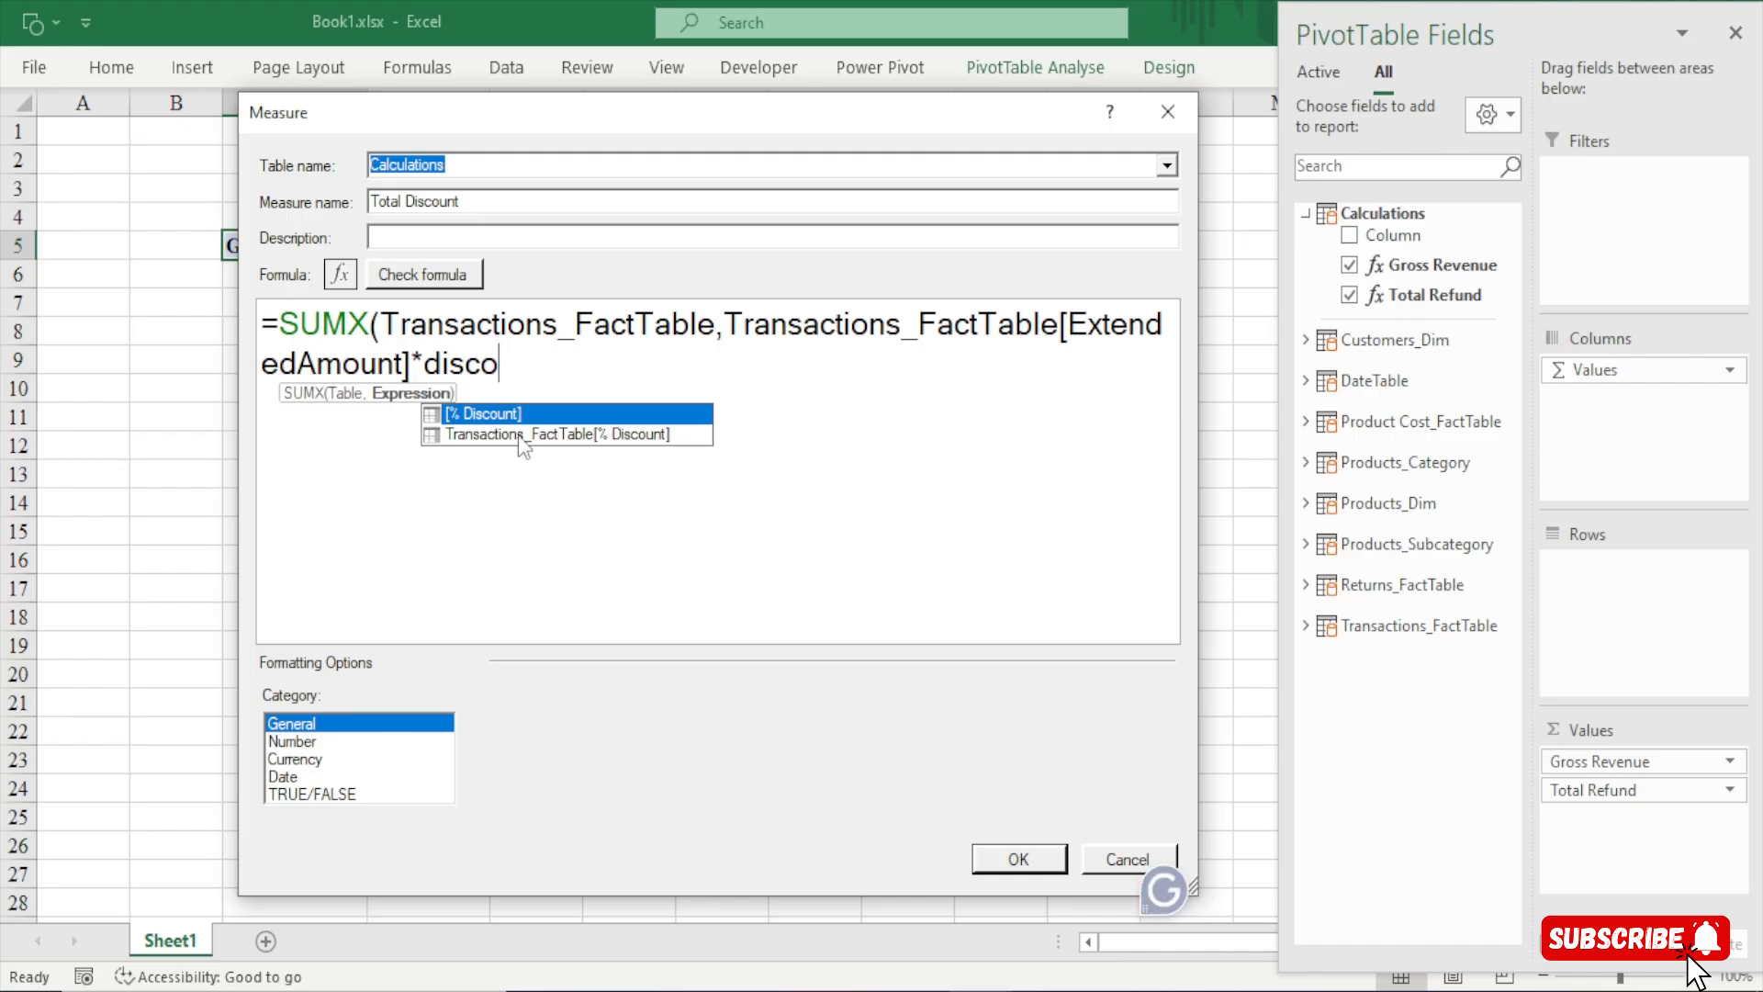
double_click(590, 434)
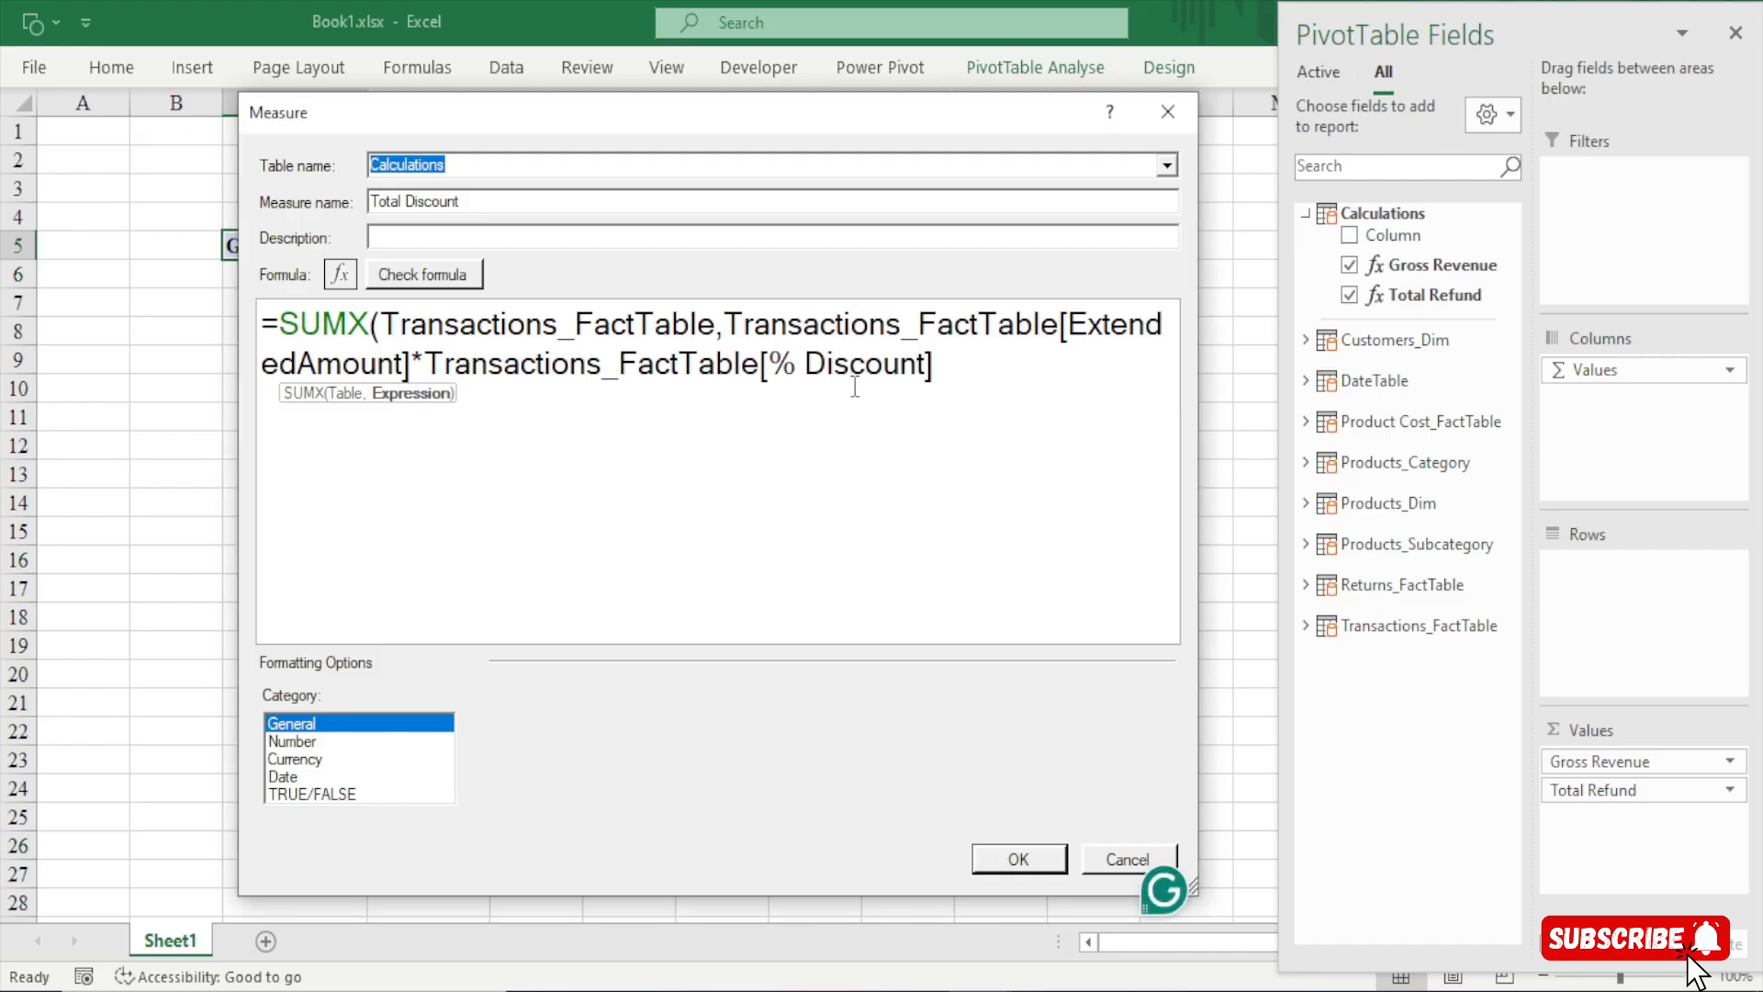
type(")")
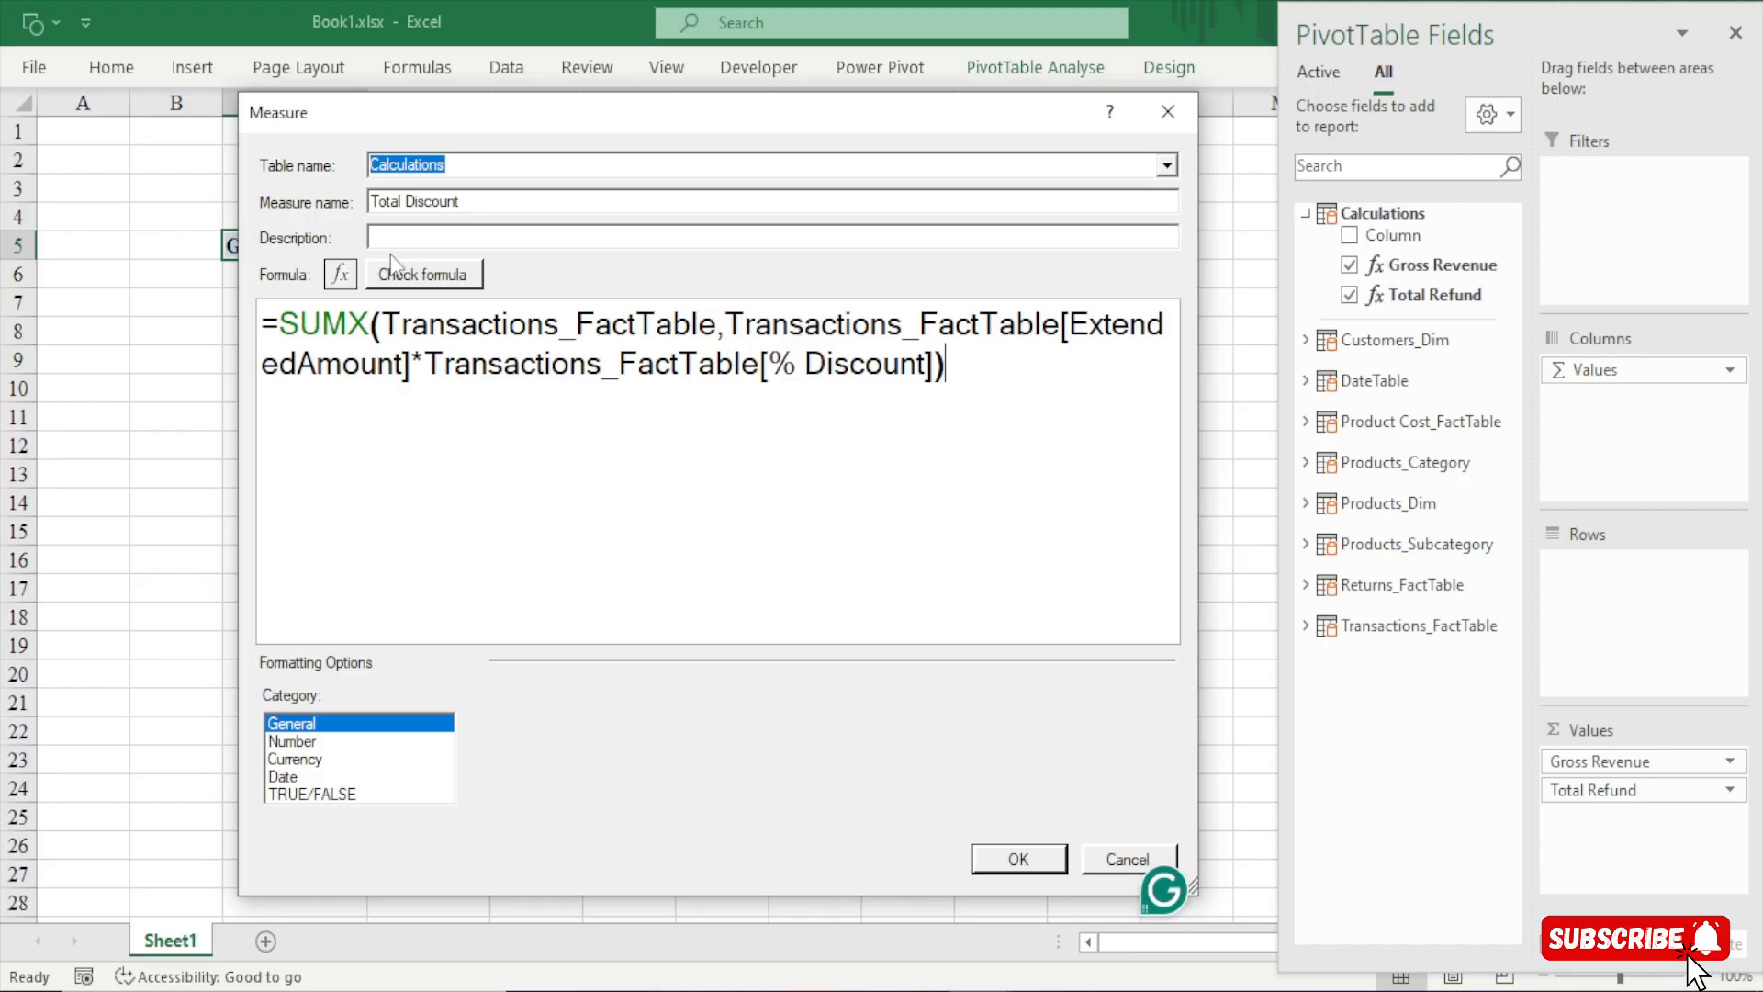
left_click(413, 280)
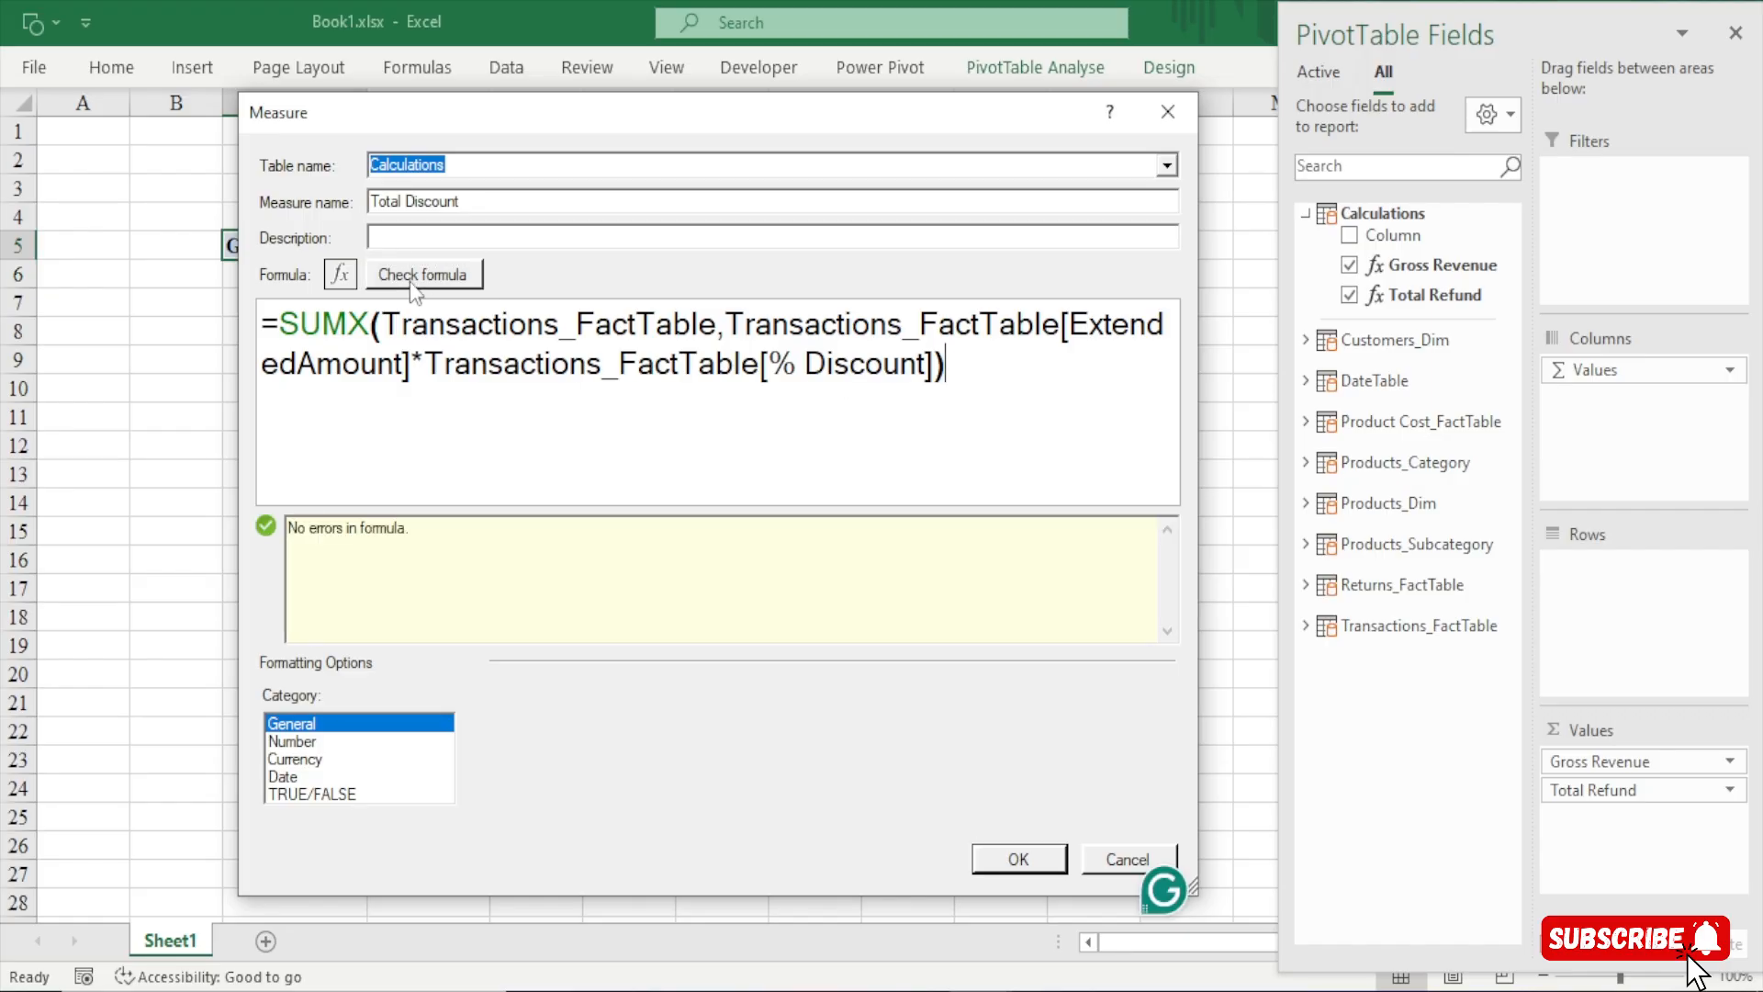
Format the Total Discount measure as $ currency with 0 decimal places and save it
left_click(317, 761)
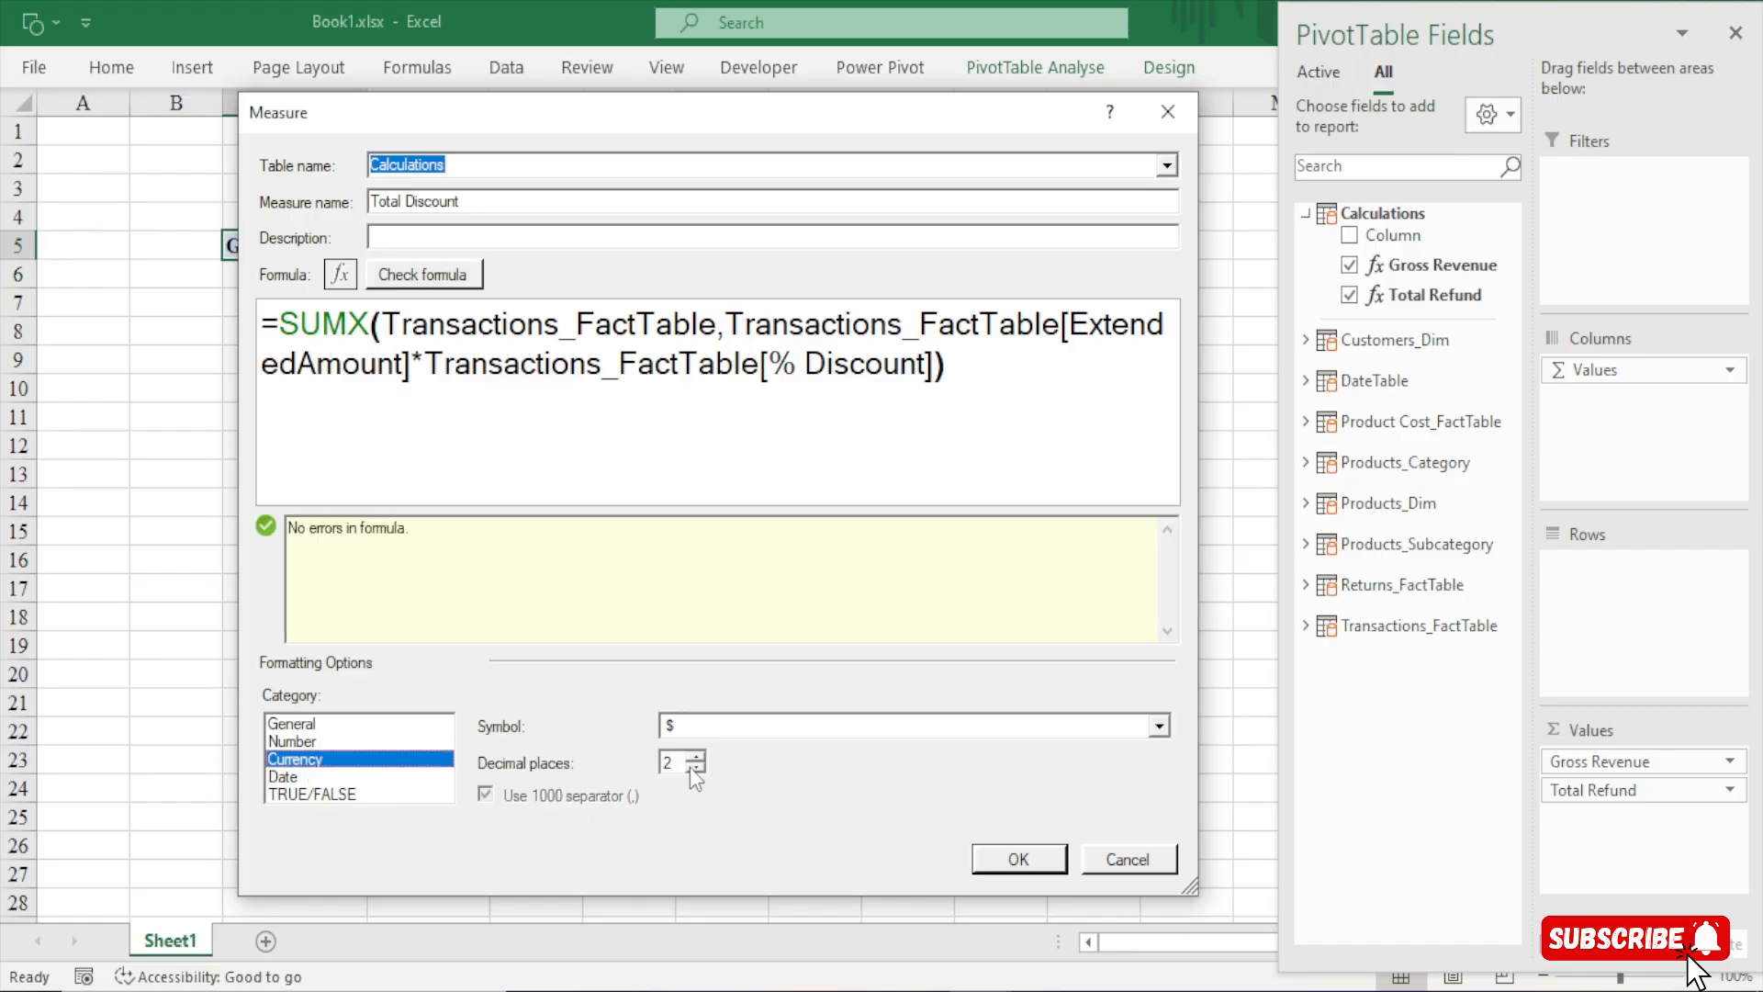
left_click(694, 769)
left_click(695, 769)
left_click(1013, 859)
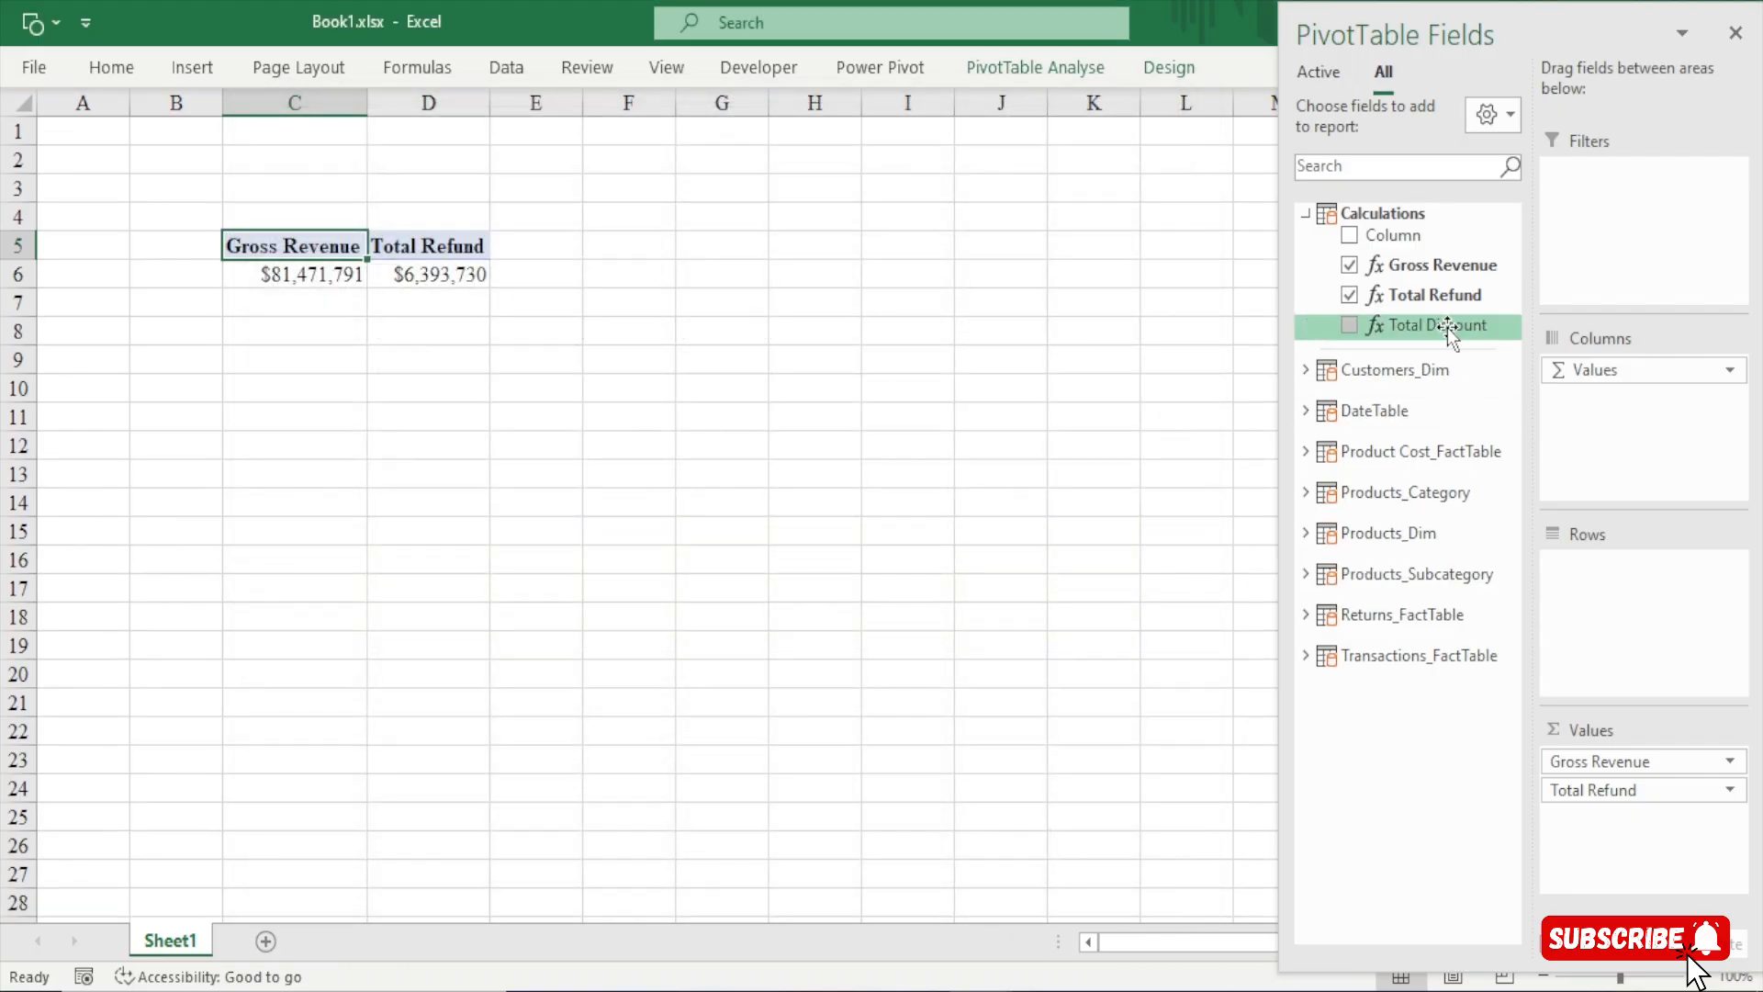
Add the Total Discount measure to the PivotTable's values below Total Refund and select its value cell
left_click_drag(1448, 327, 1612, 827)
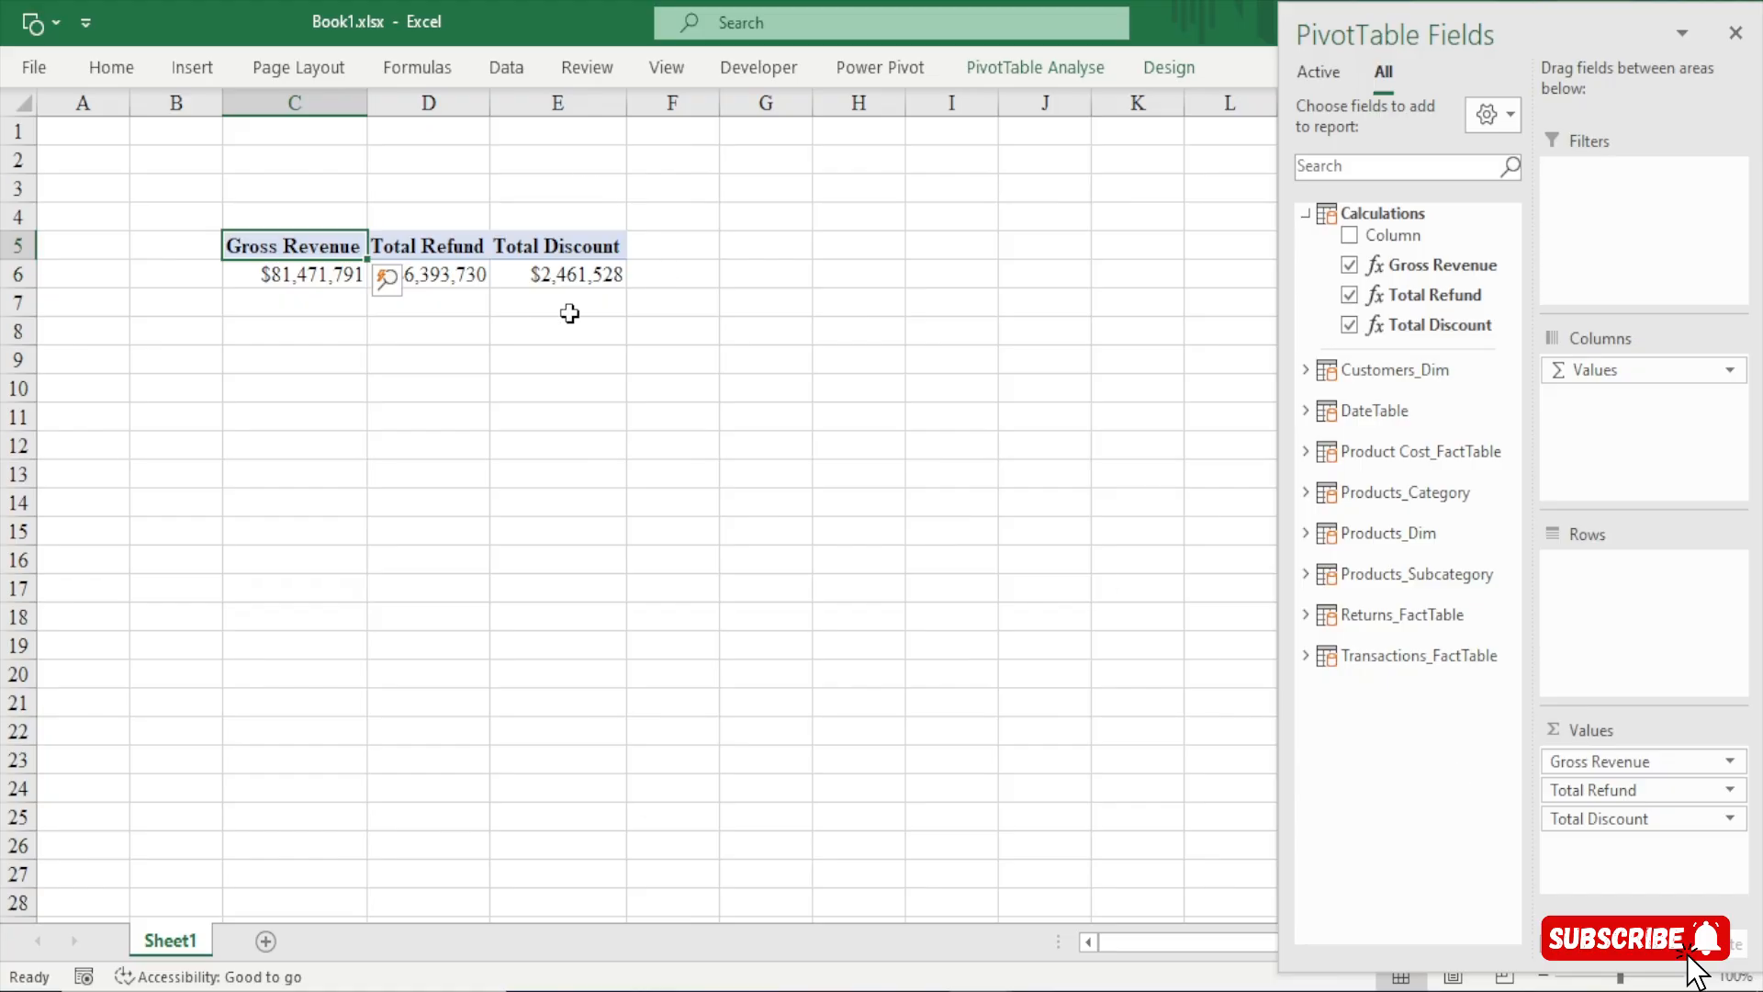
left_click(580, 276)
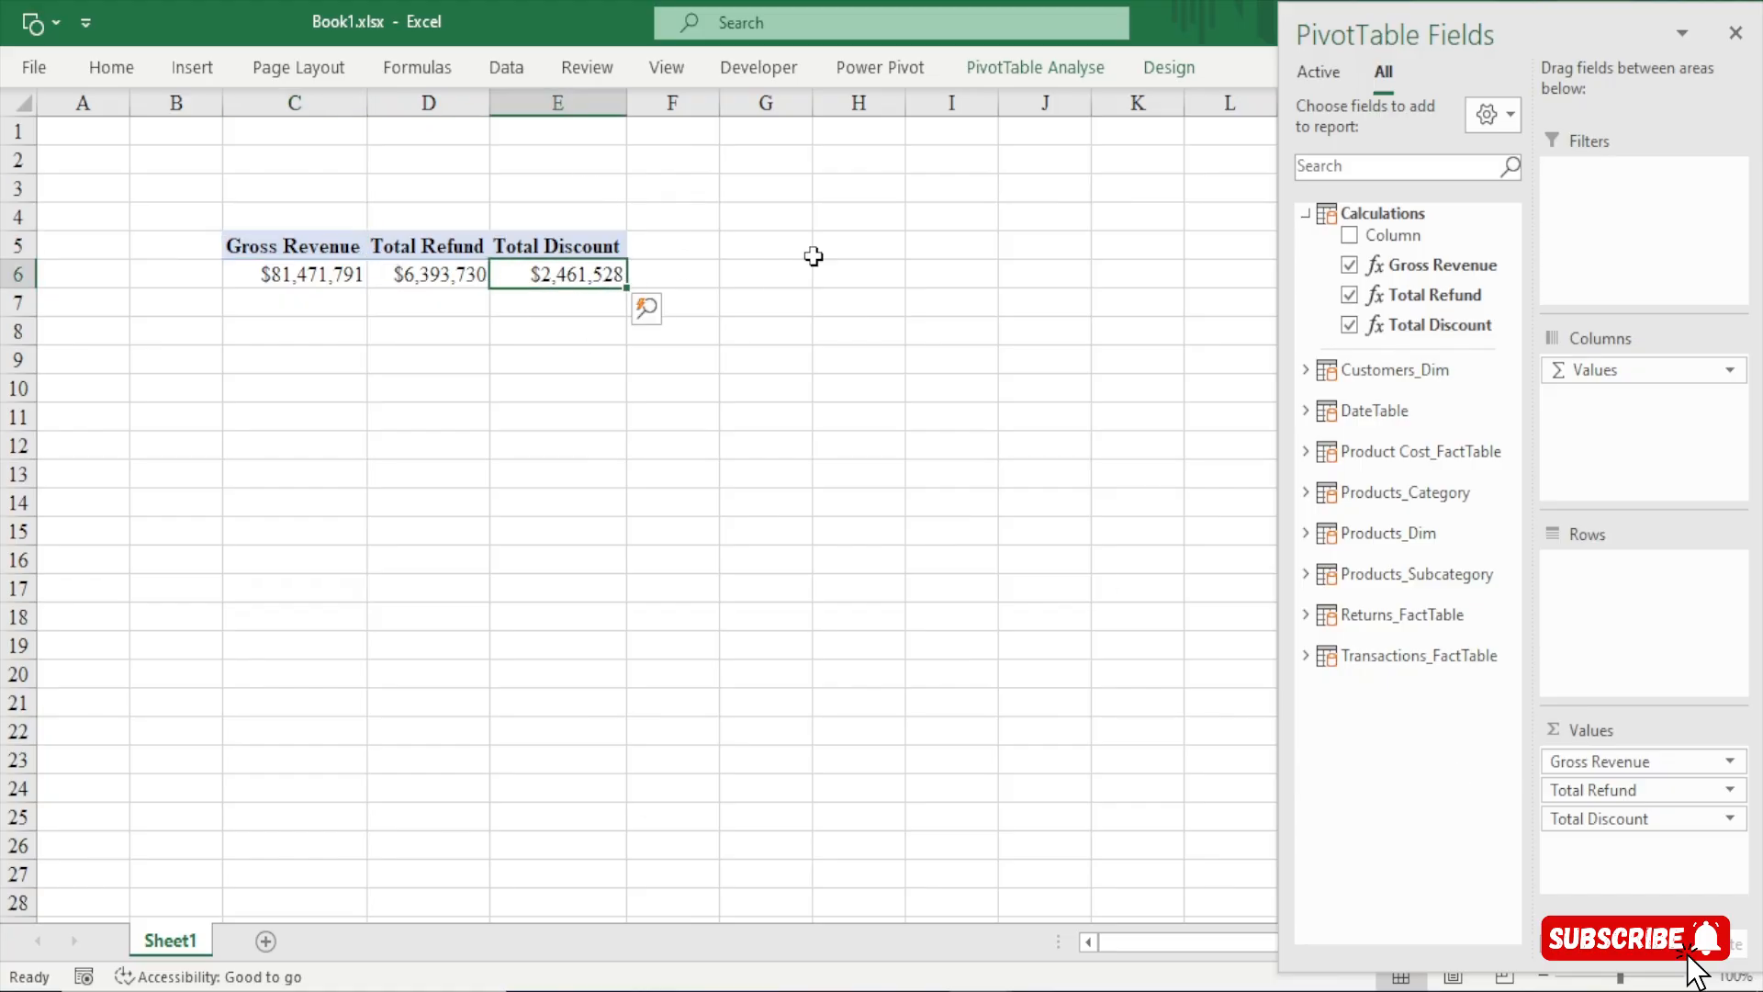
mouse_move(581, 268)
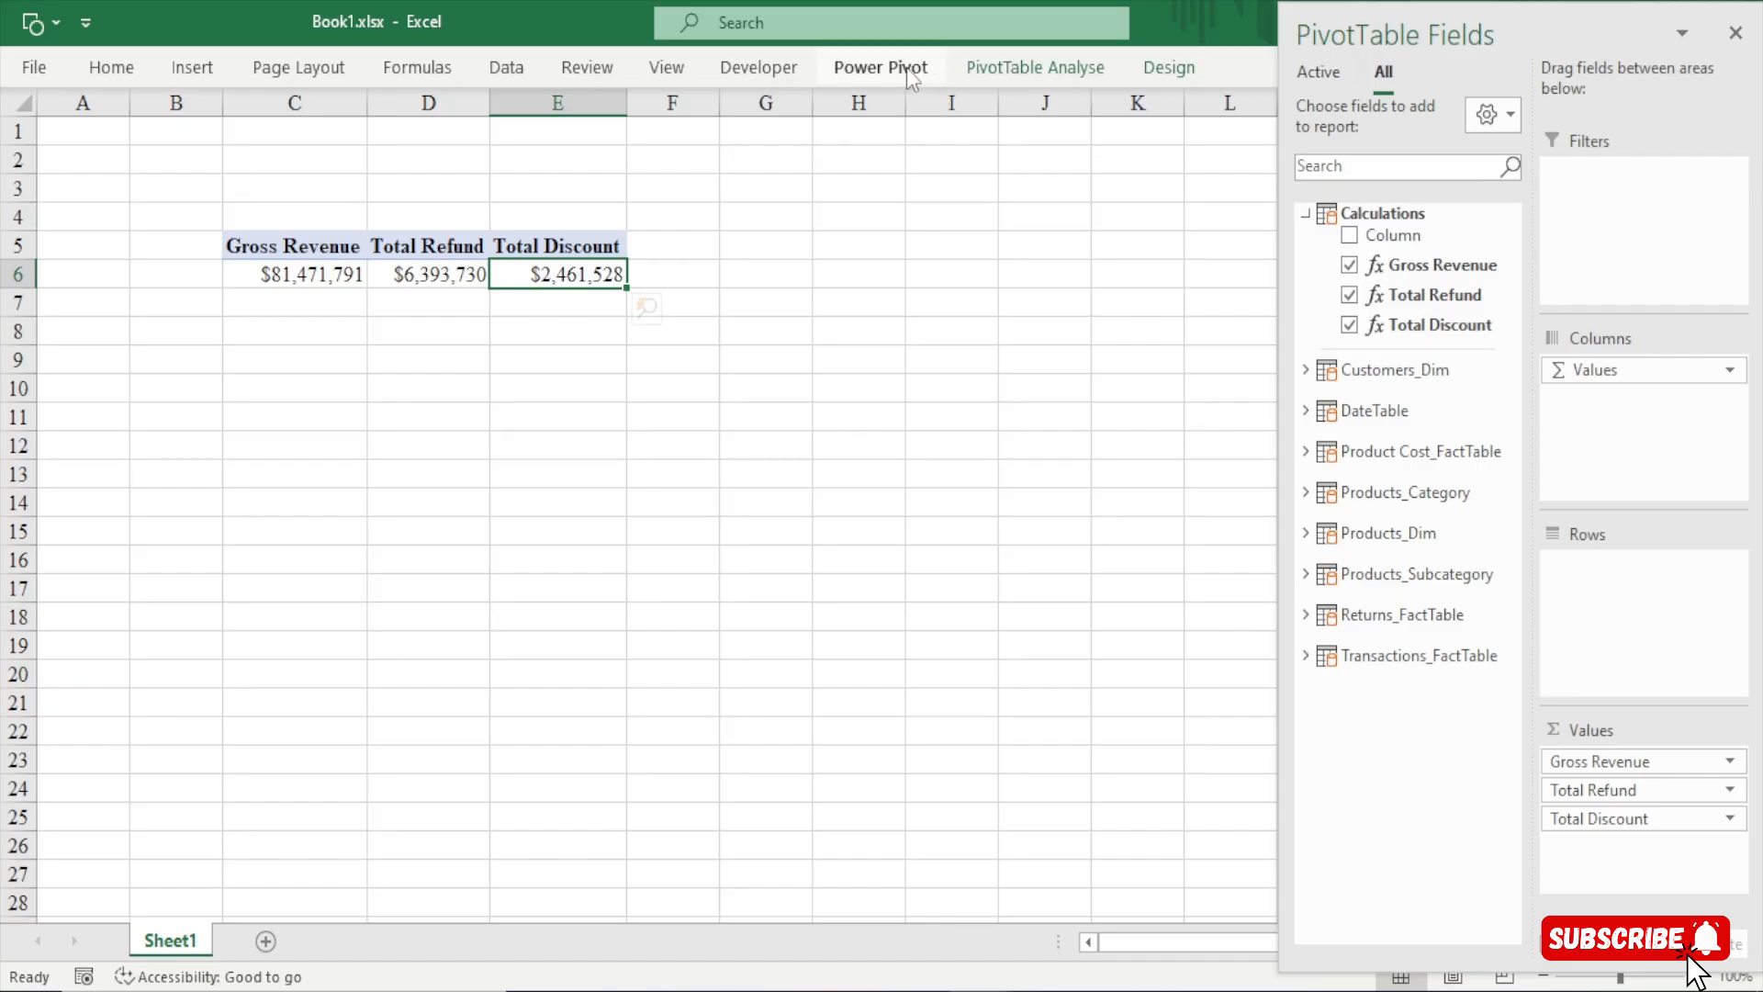
Start another measure in the Calculations table, enlarge its dialog and name the measure Net Sales
left_click(880, 68)
left_click(142, 173)
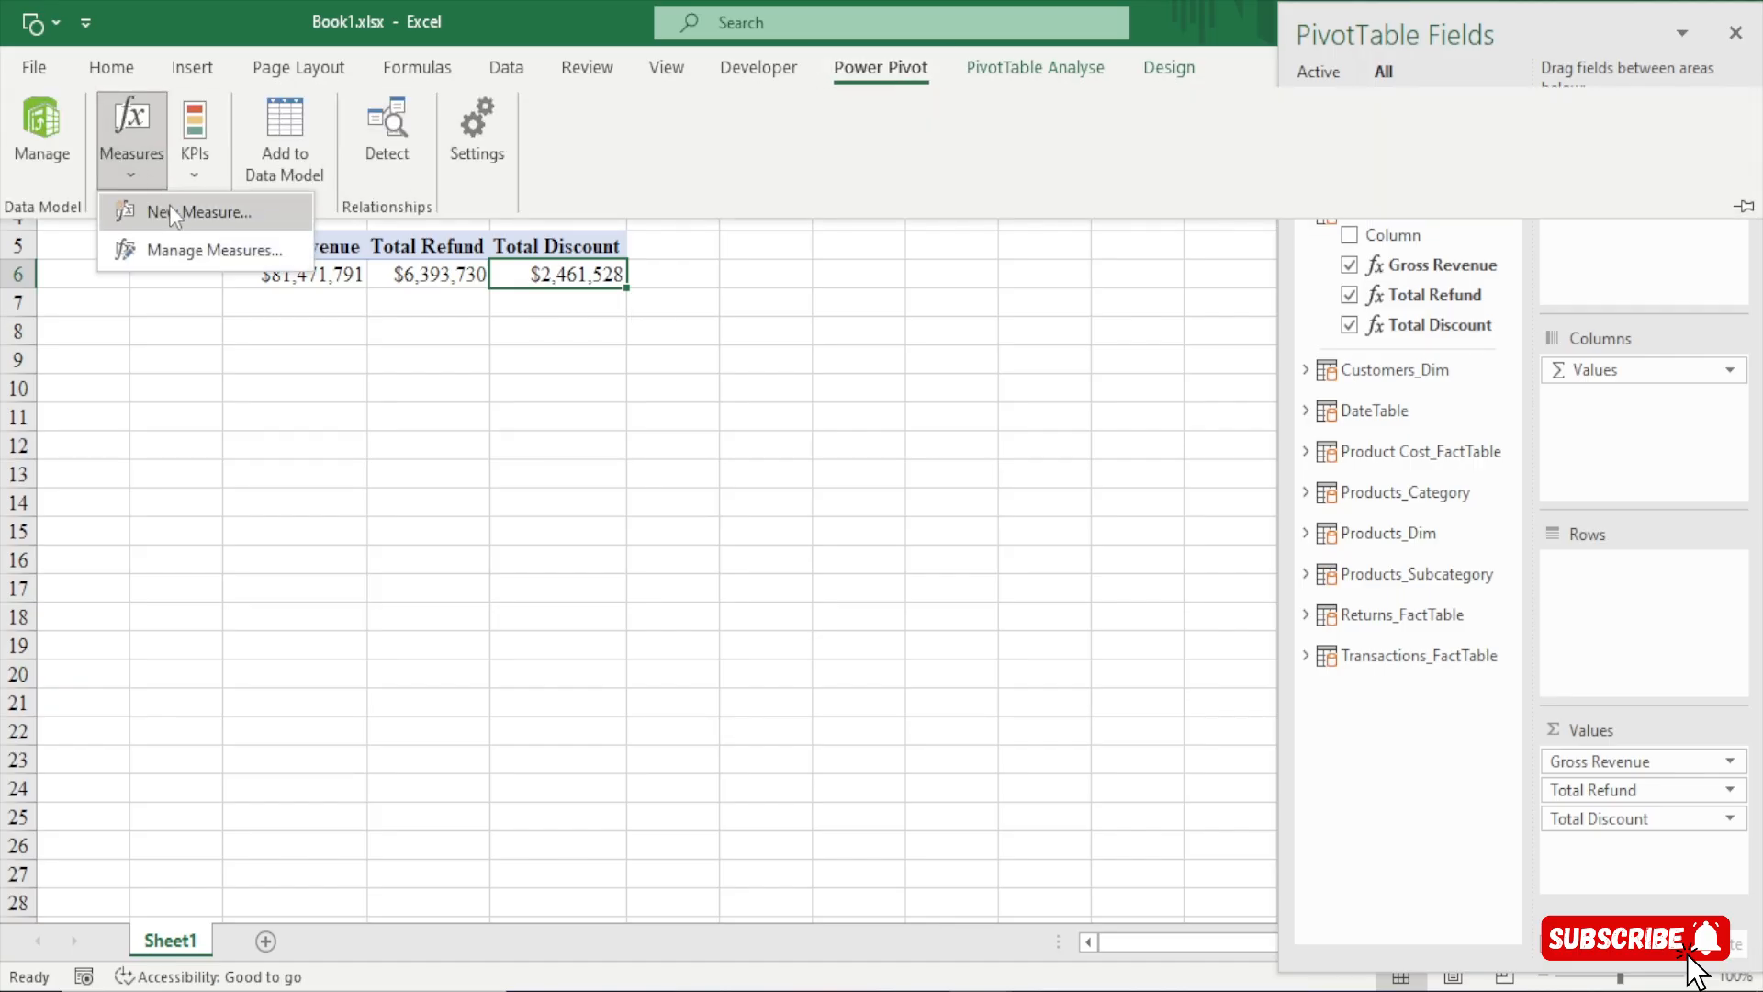
left_click(169, 206)
left_click_drag(714, 220, 494, 73)
left_click_drag(1054, 633, 1210, 845)
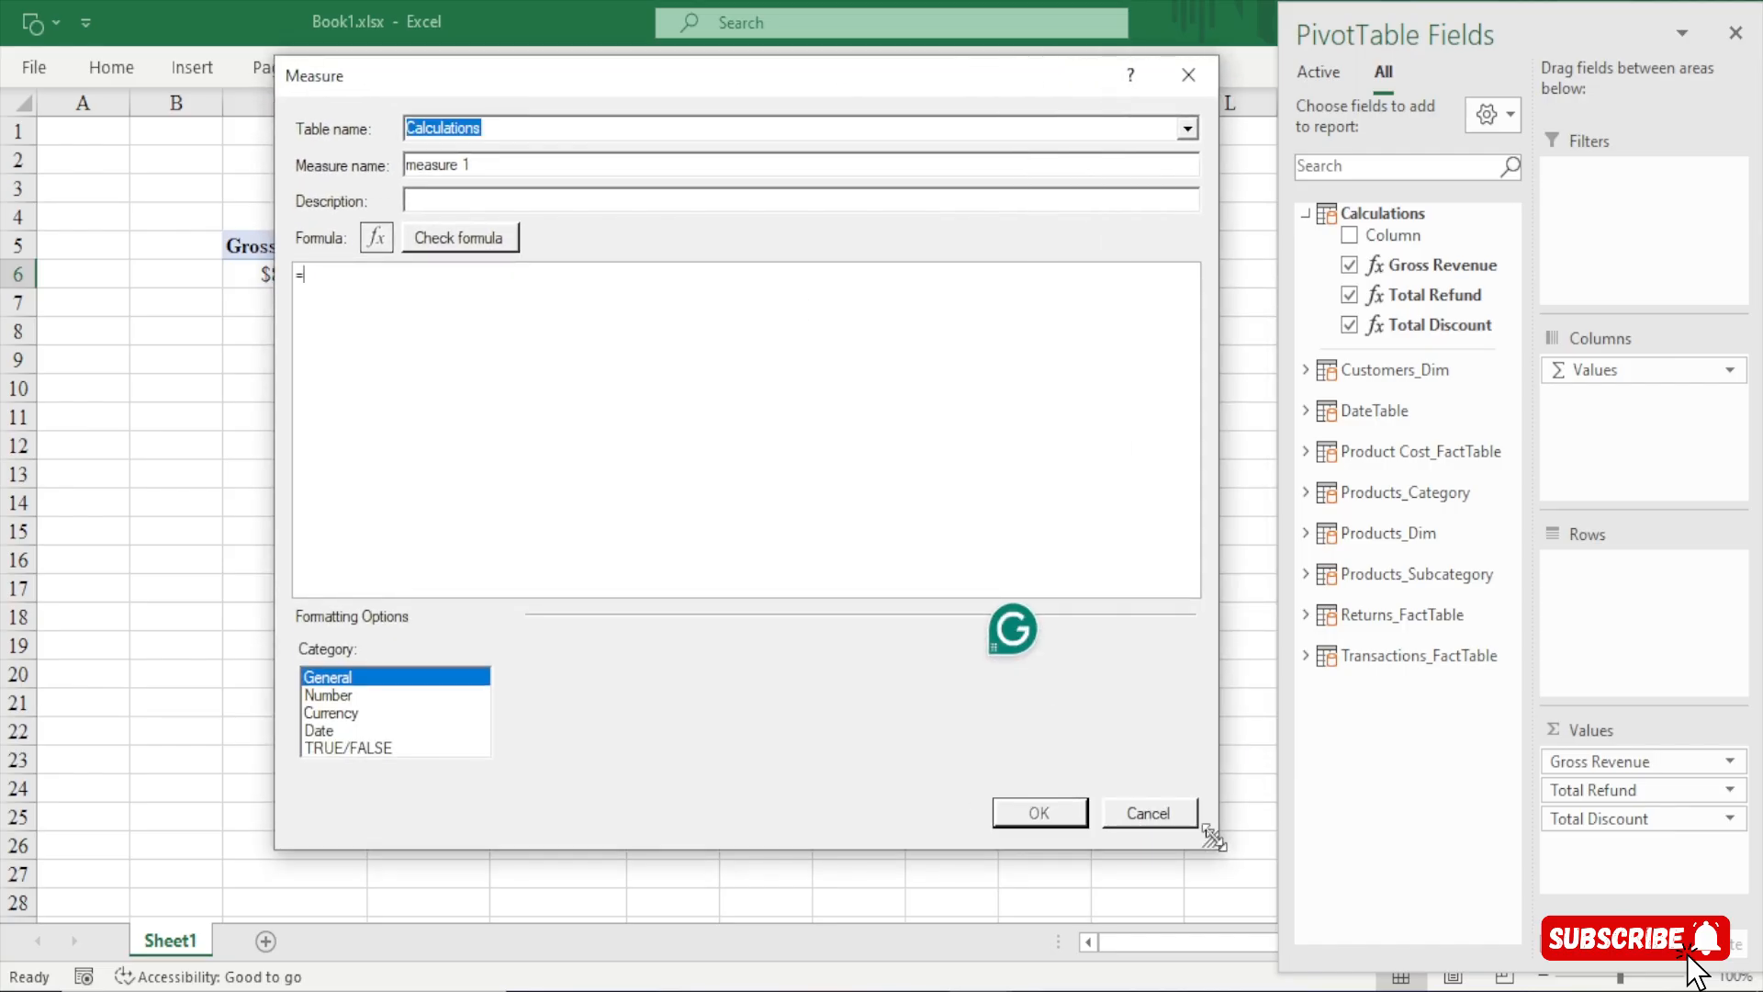
left_click_drag(485, 169, 264, 189)
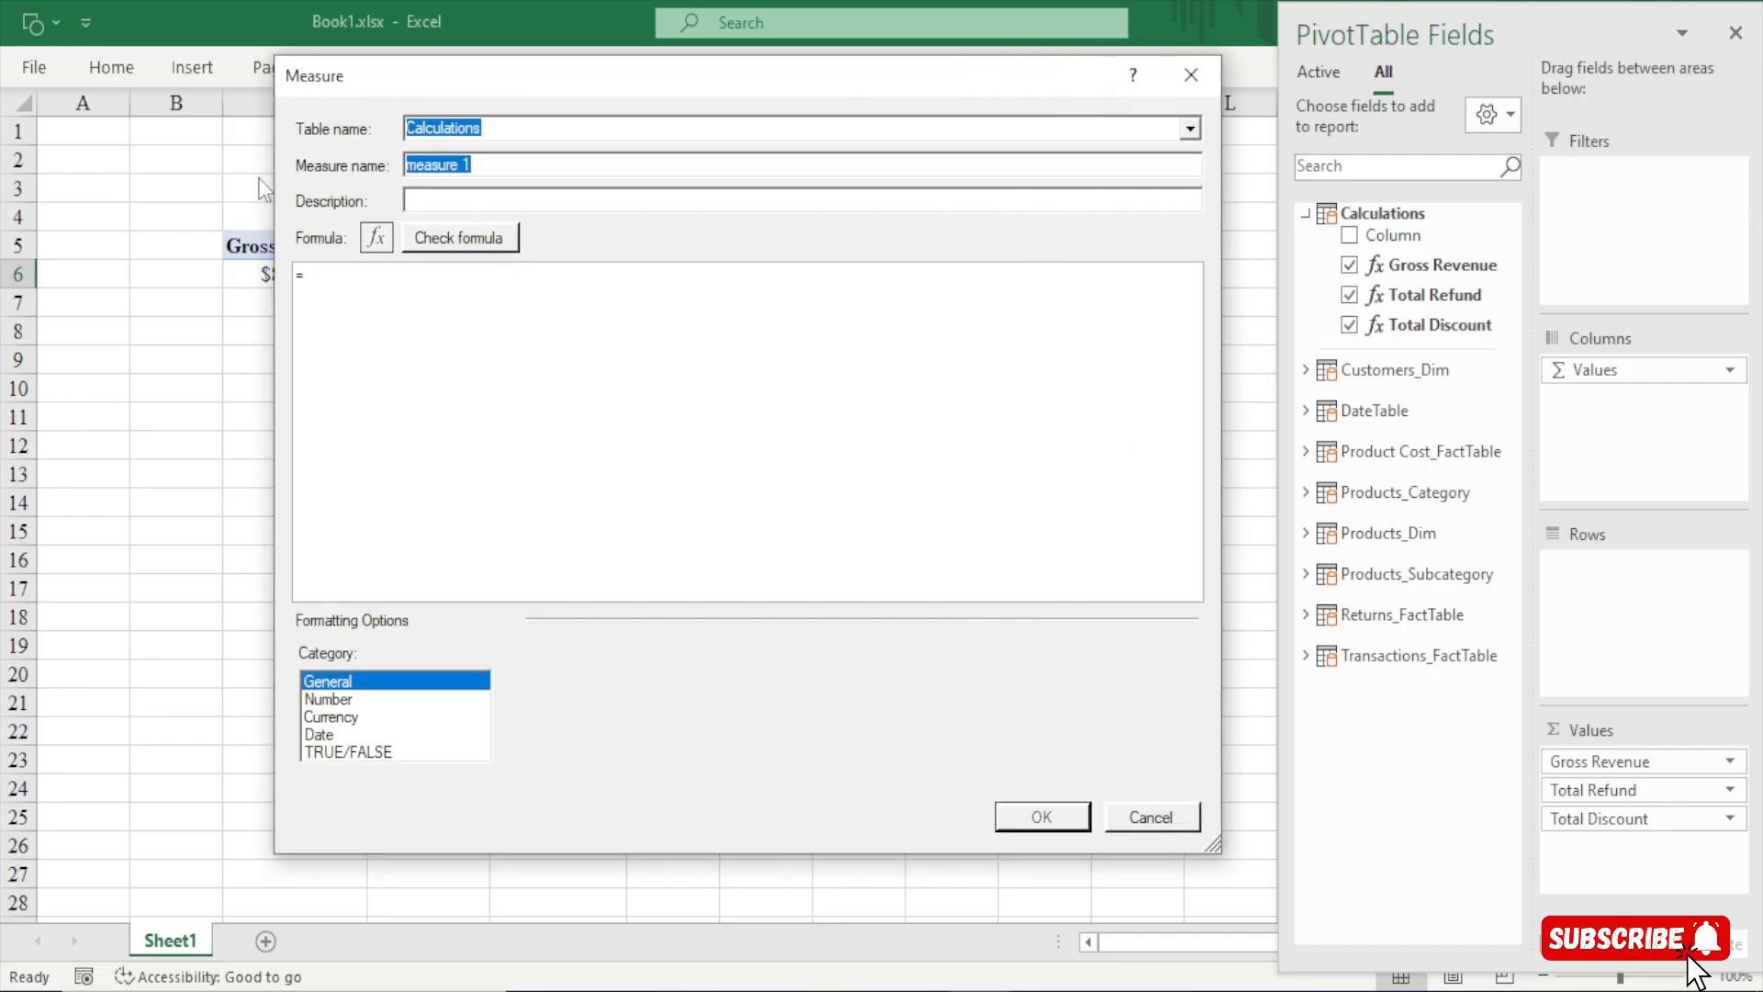
type("Net Sales")
left_click(334, 292)
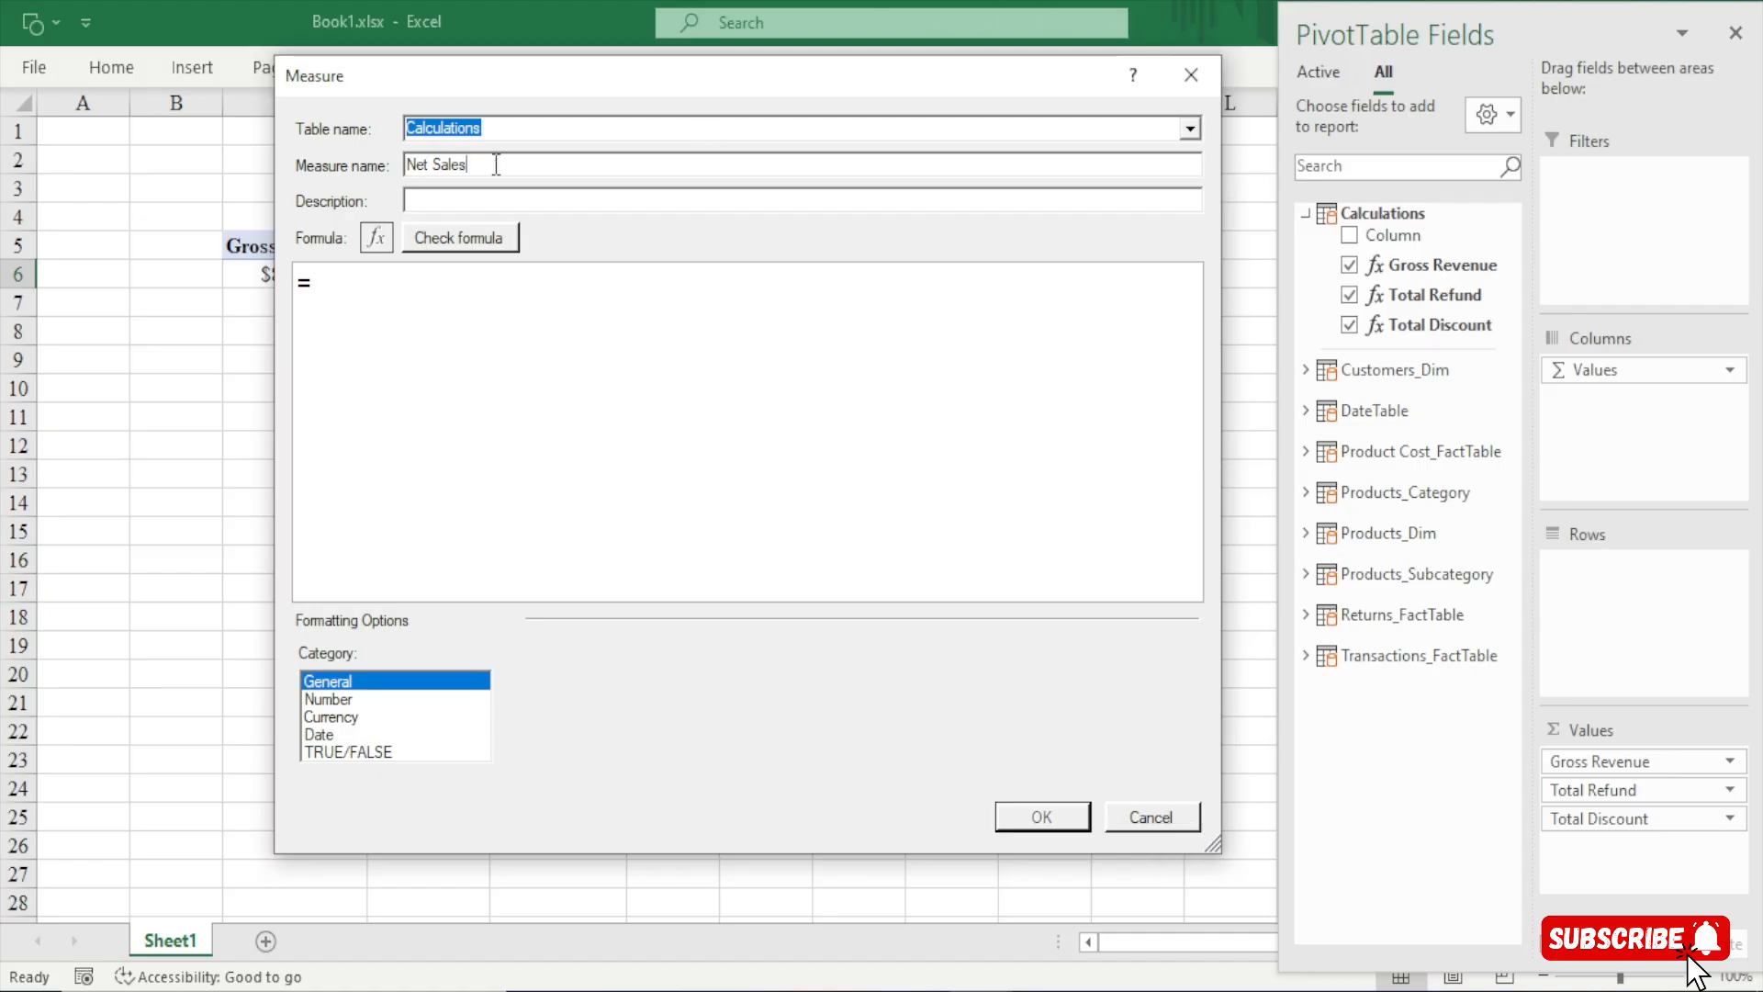
Change the new measure's name to Net Revenue
key("BackSpace")
key("BackSpace")
key("BackSpace")
key("BackSpace")
key("BackSpace")
key("BackSpace")
type("Revue")
key("BackSpace")
key("BackSpace")
type("enue")
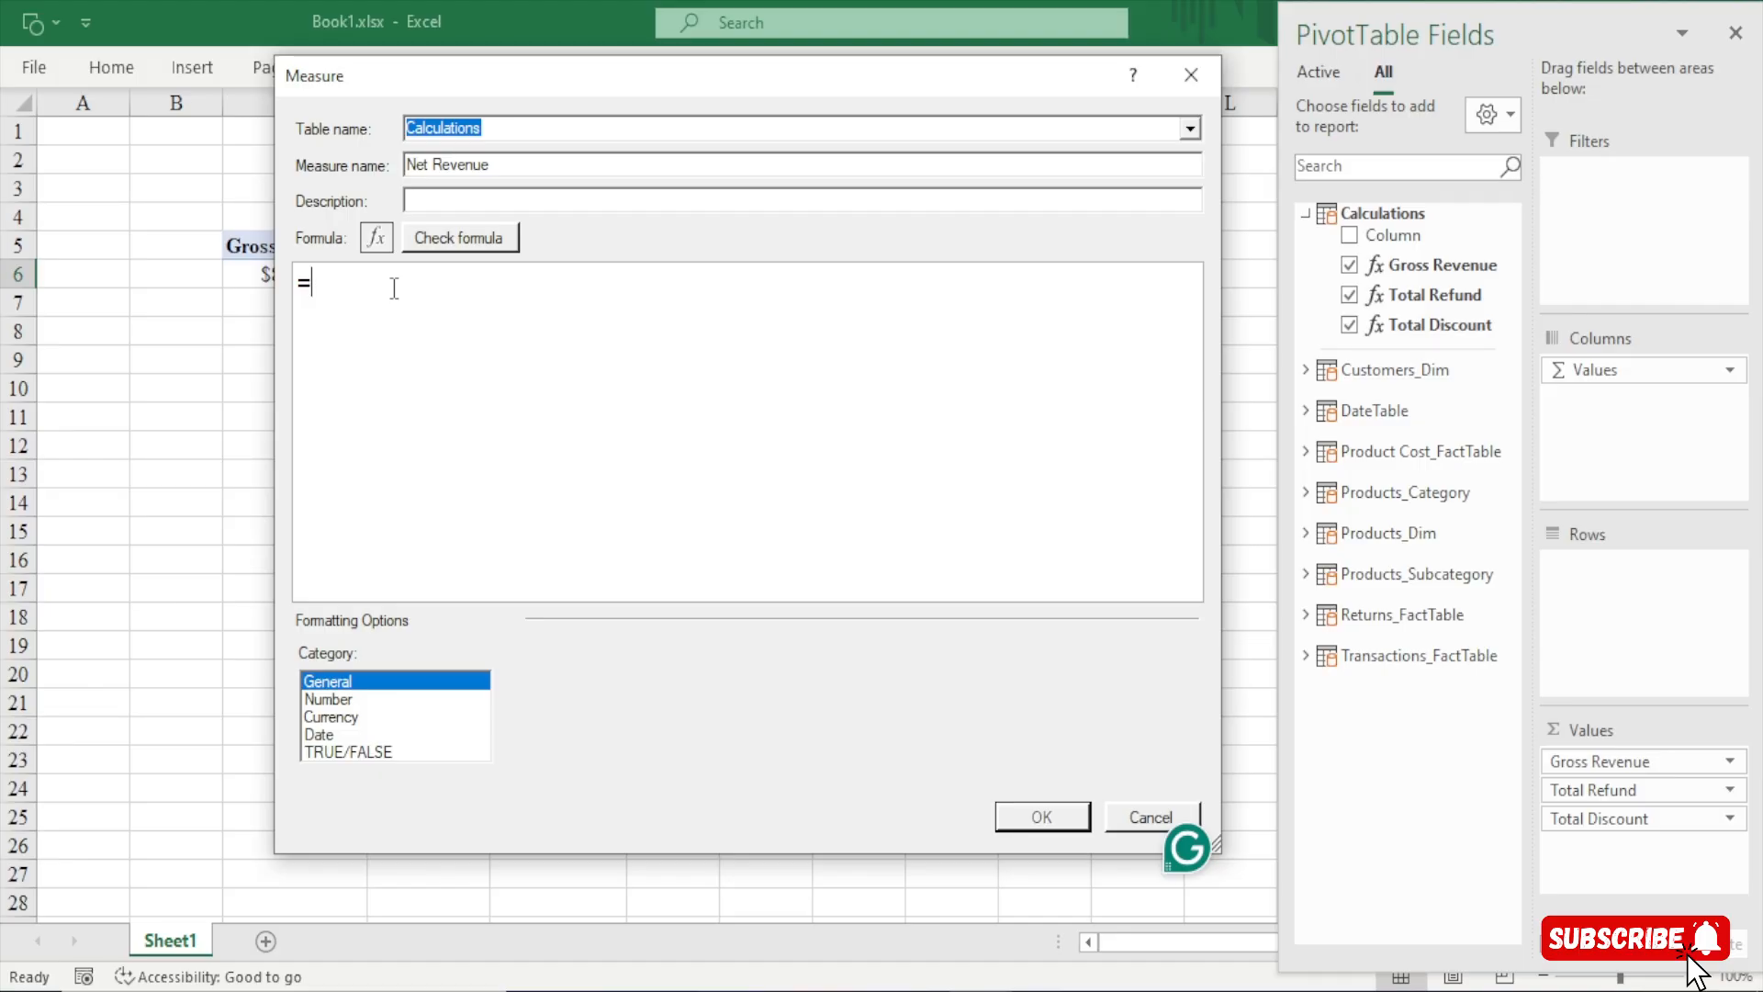
Enter the Net Revenue formula =[Gross Revenue]-[Total Discount]-[Total Refund] and check it for errors
type("[")
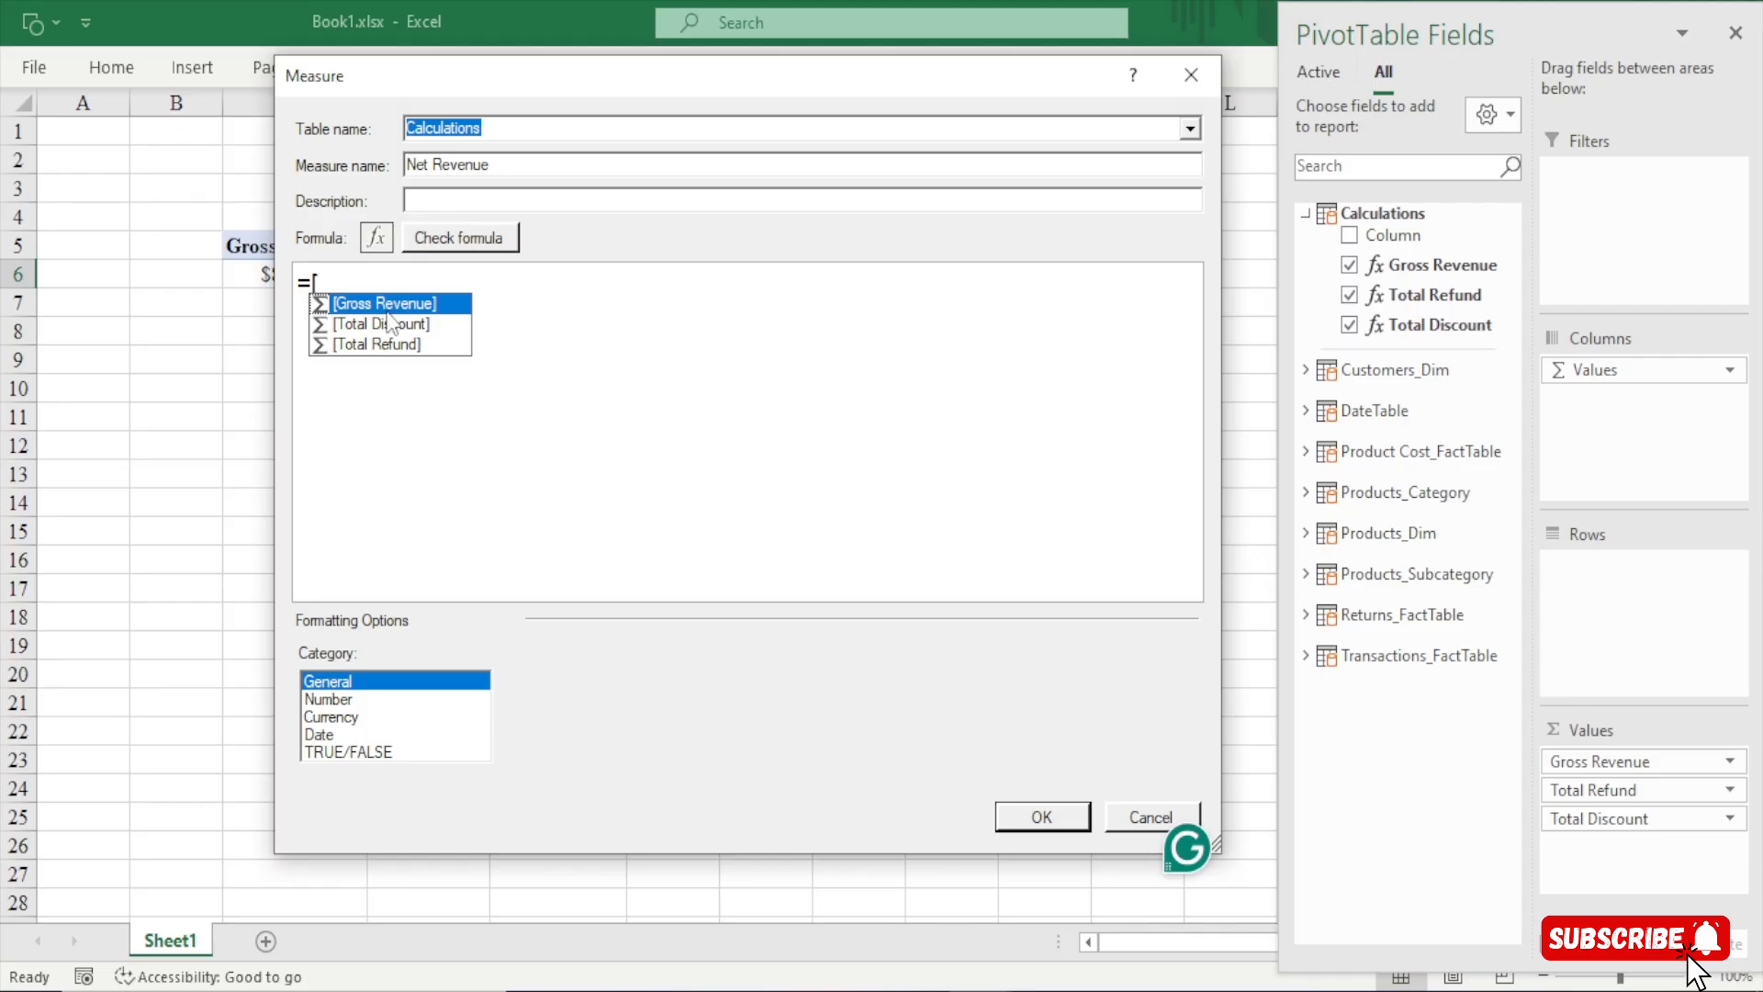
key("Tab")
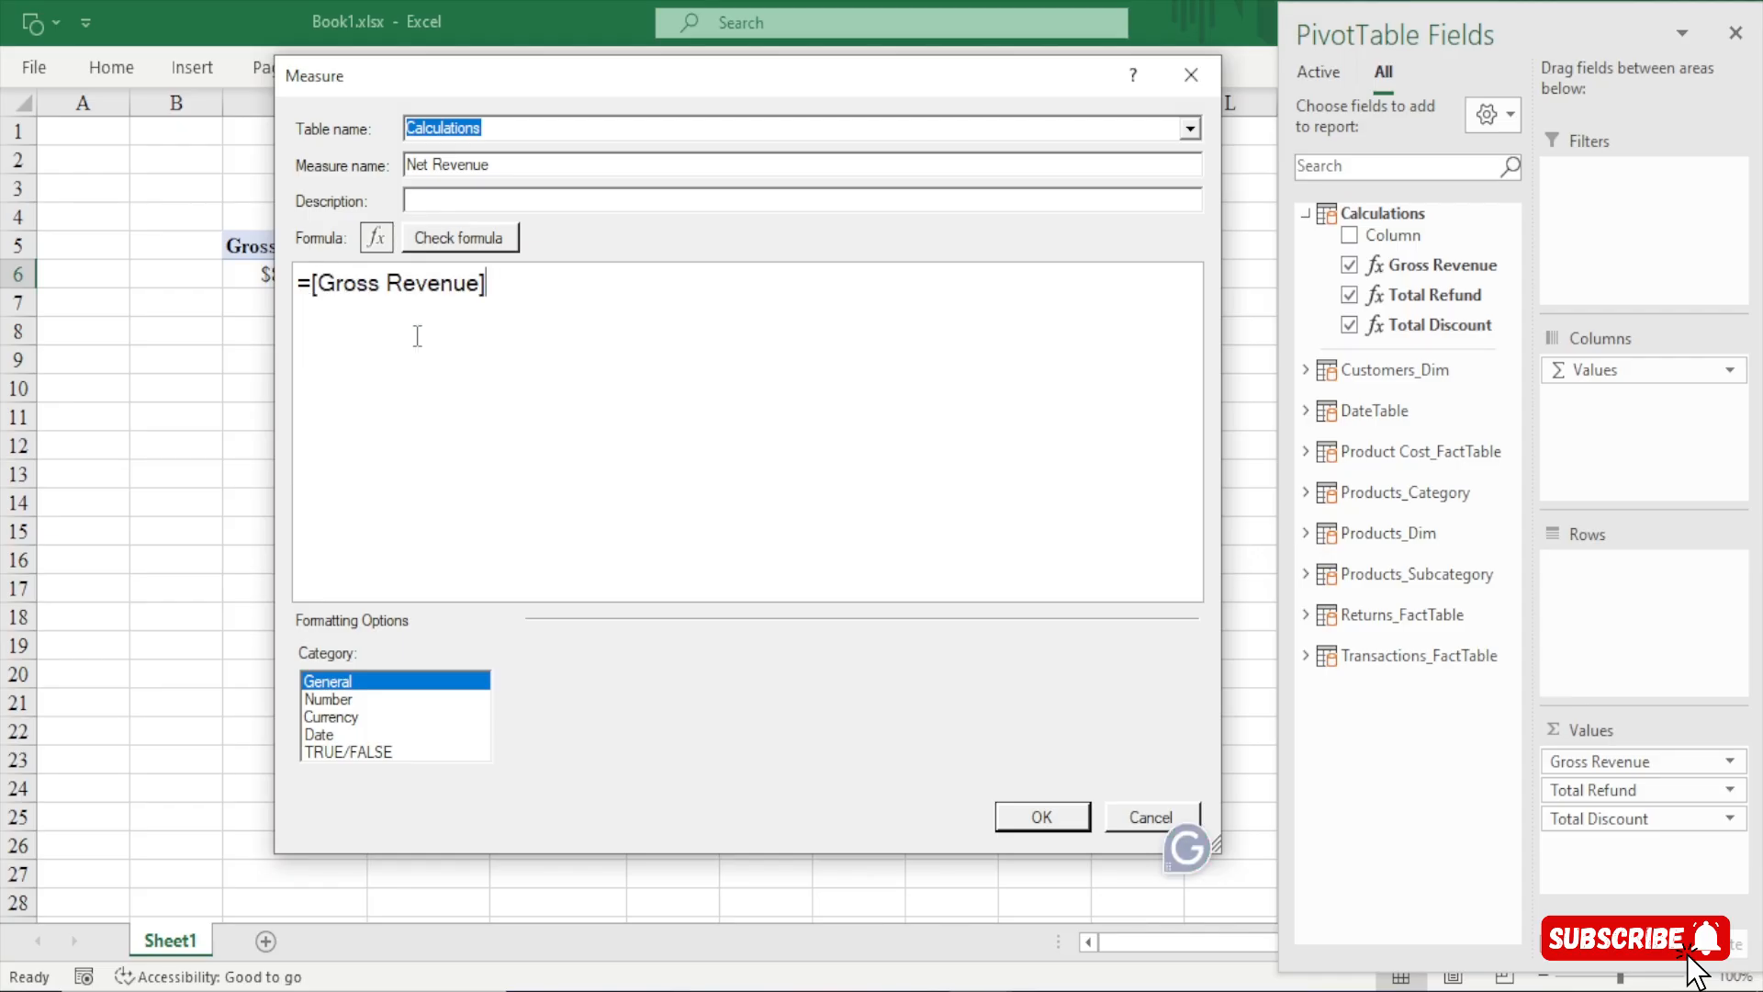
type("-[")
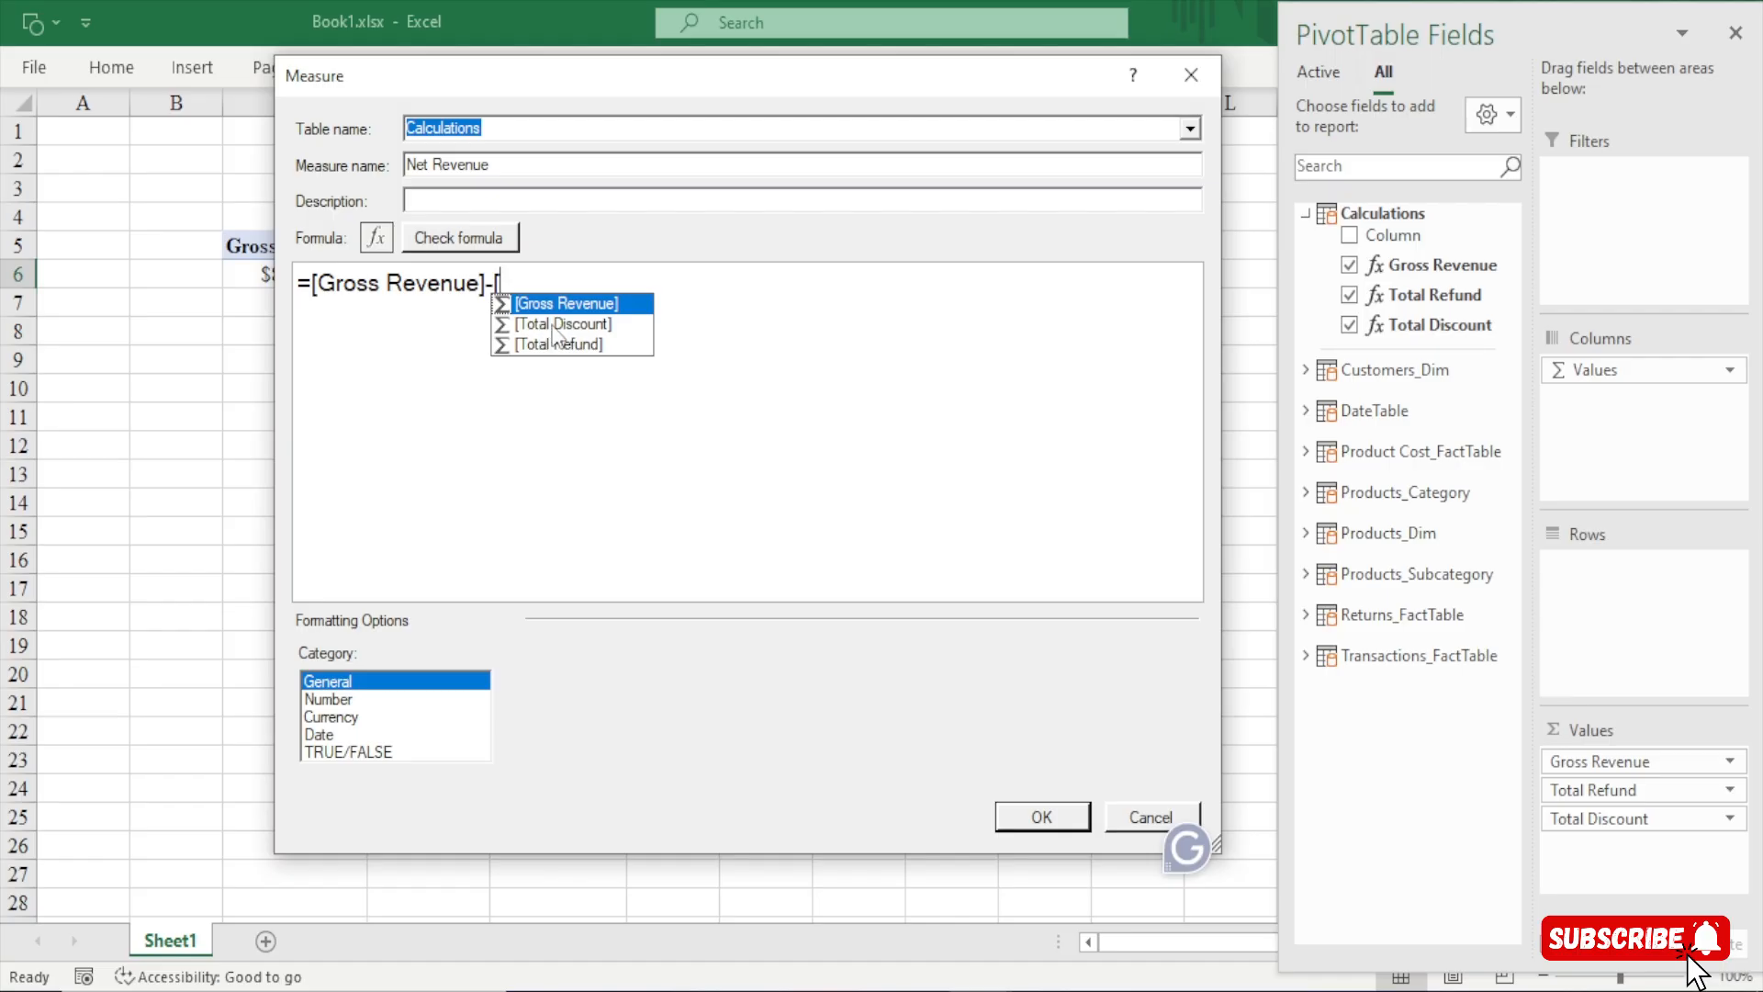
left_click(560, 345)
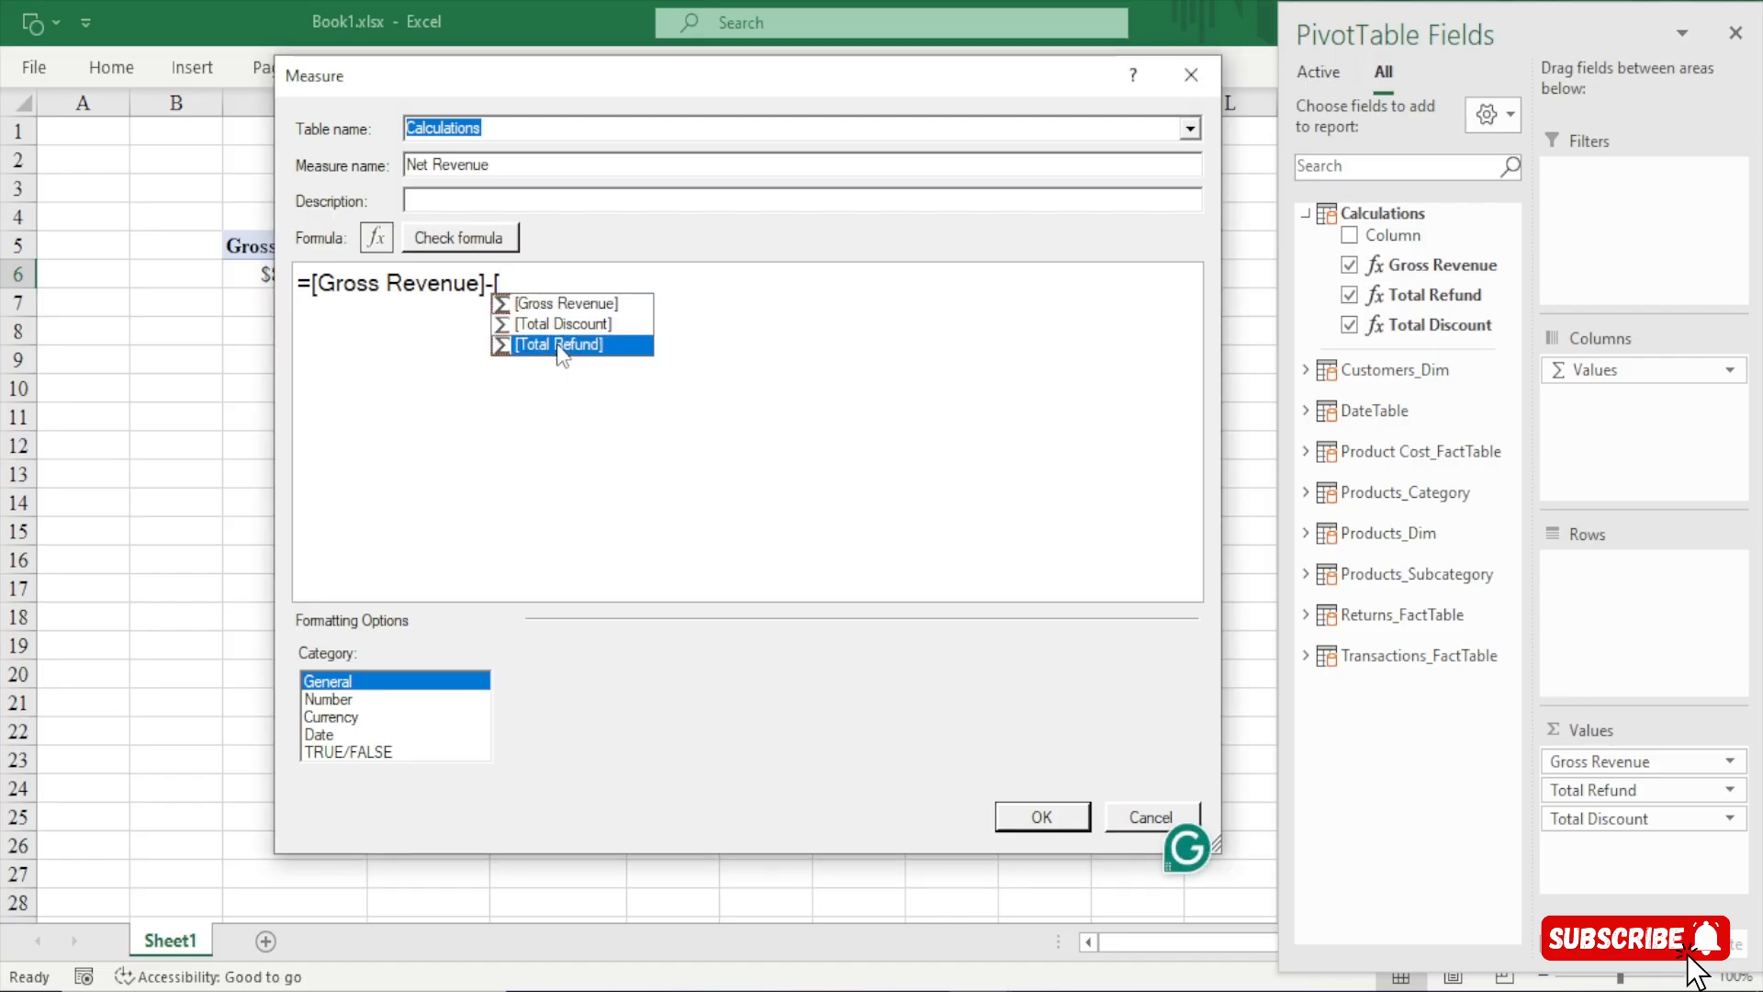
left_click(577, 329)
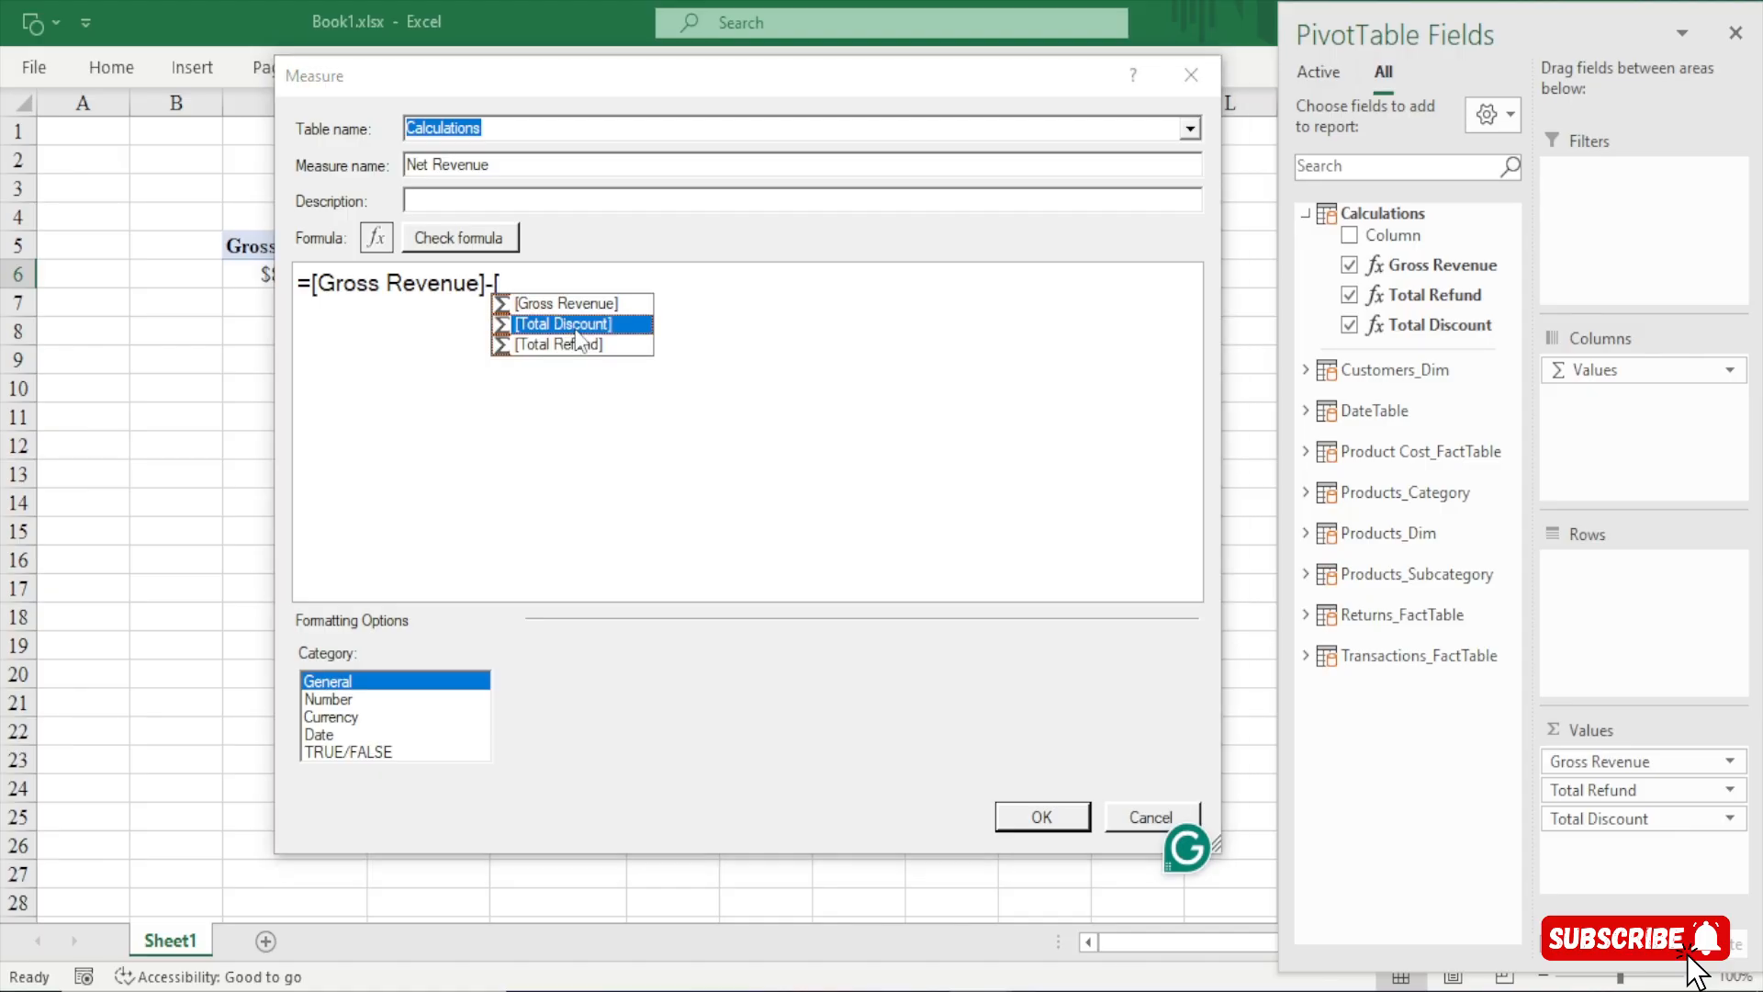
double_click(577, 328)
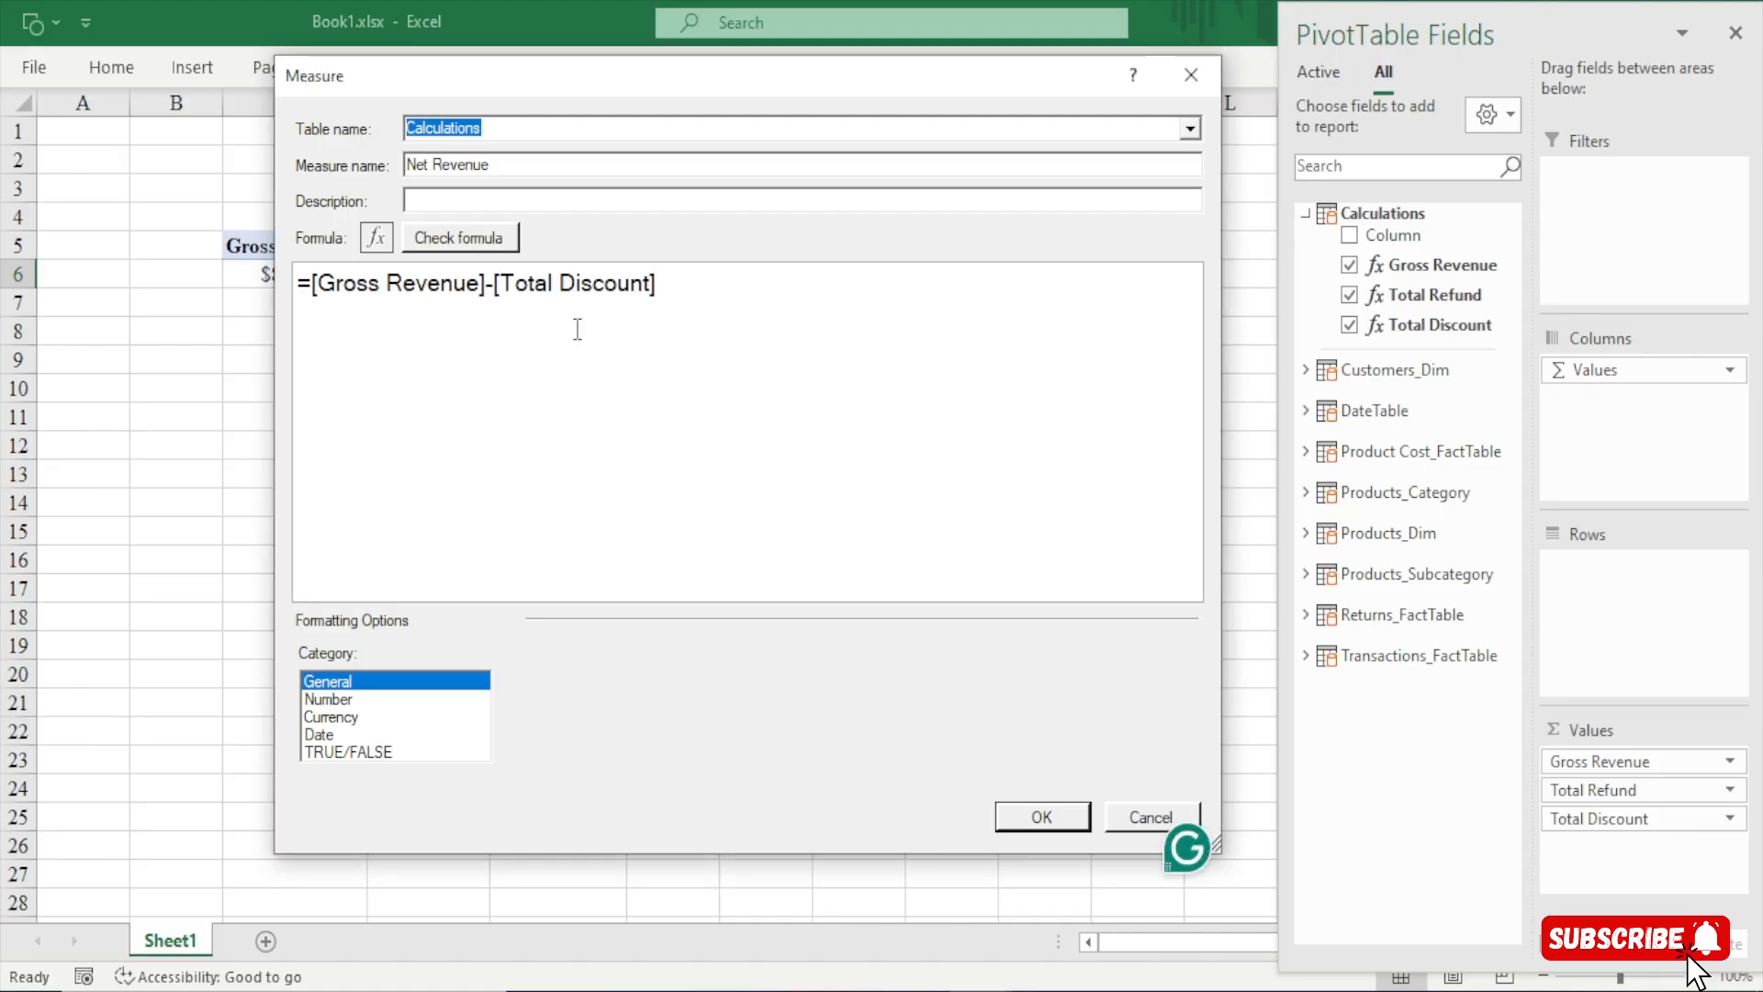
type("-[")
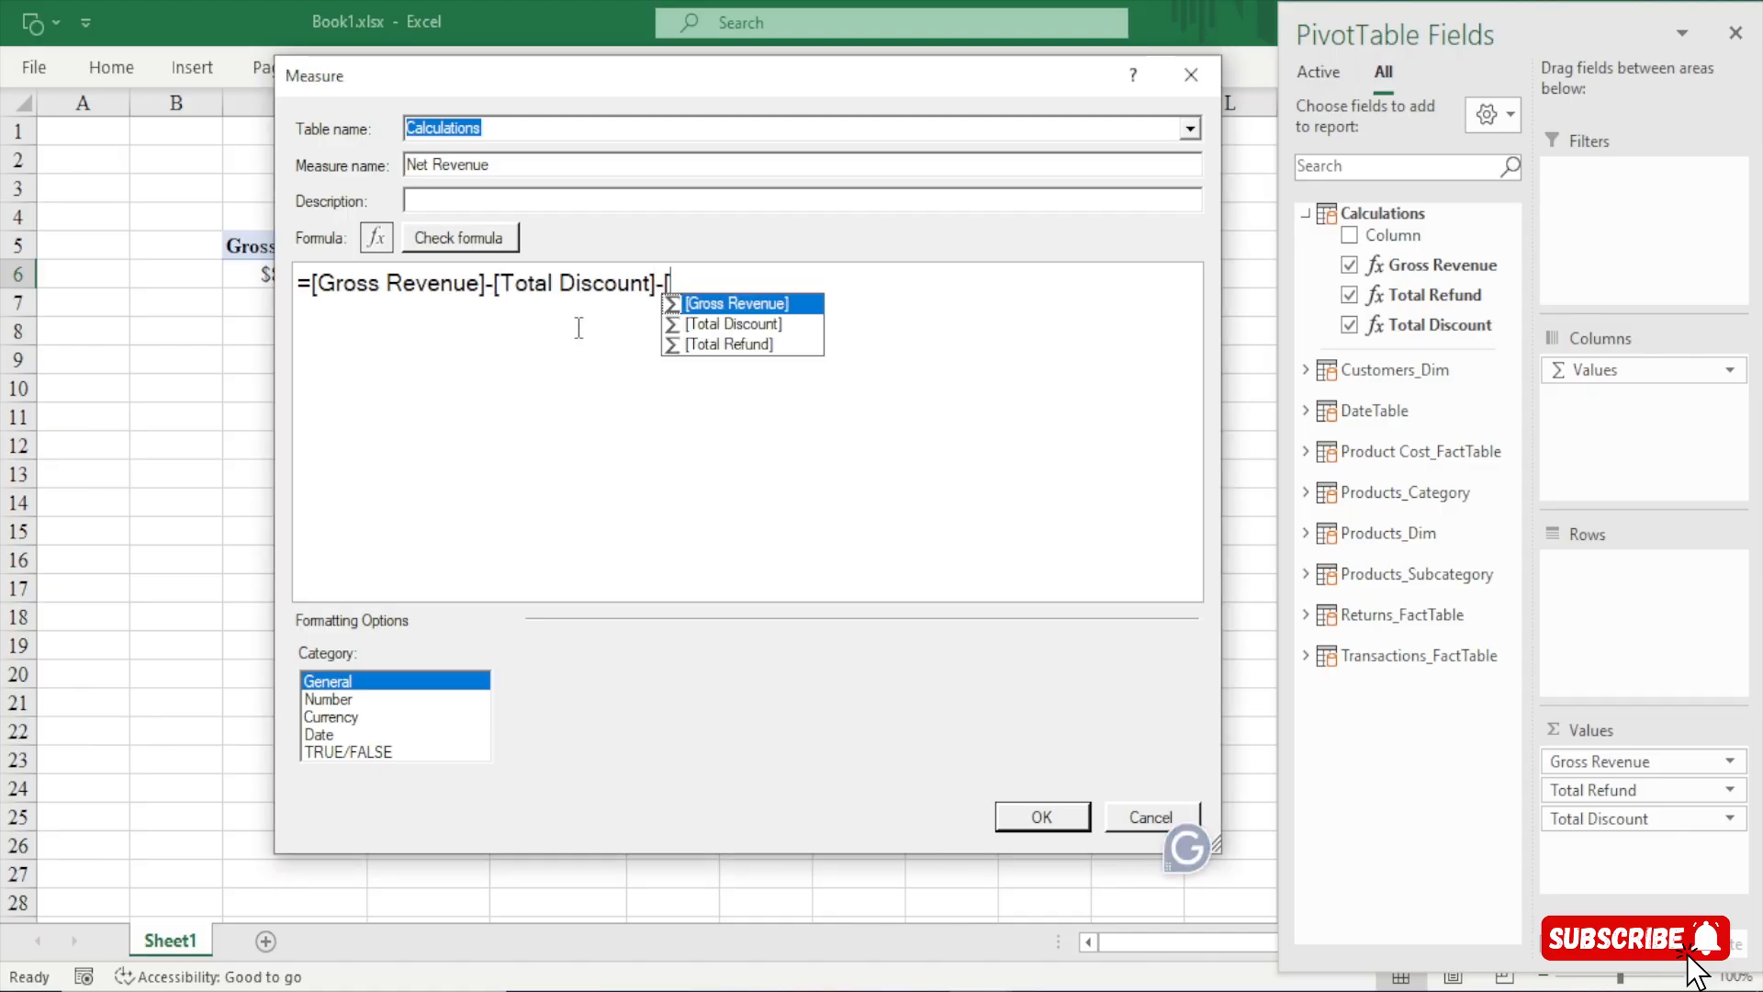
left_click(735, 344)
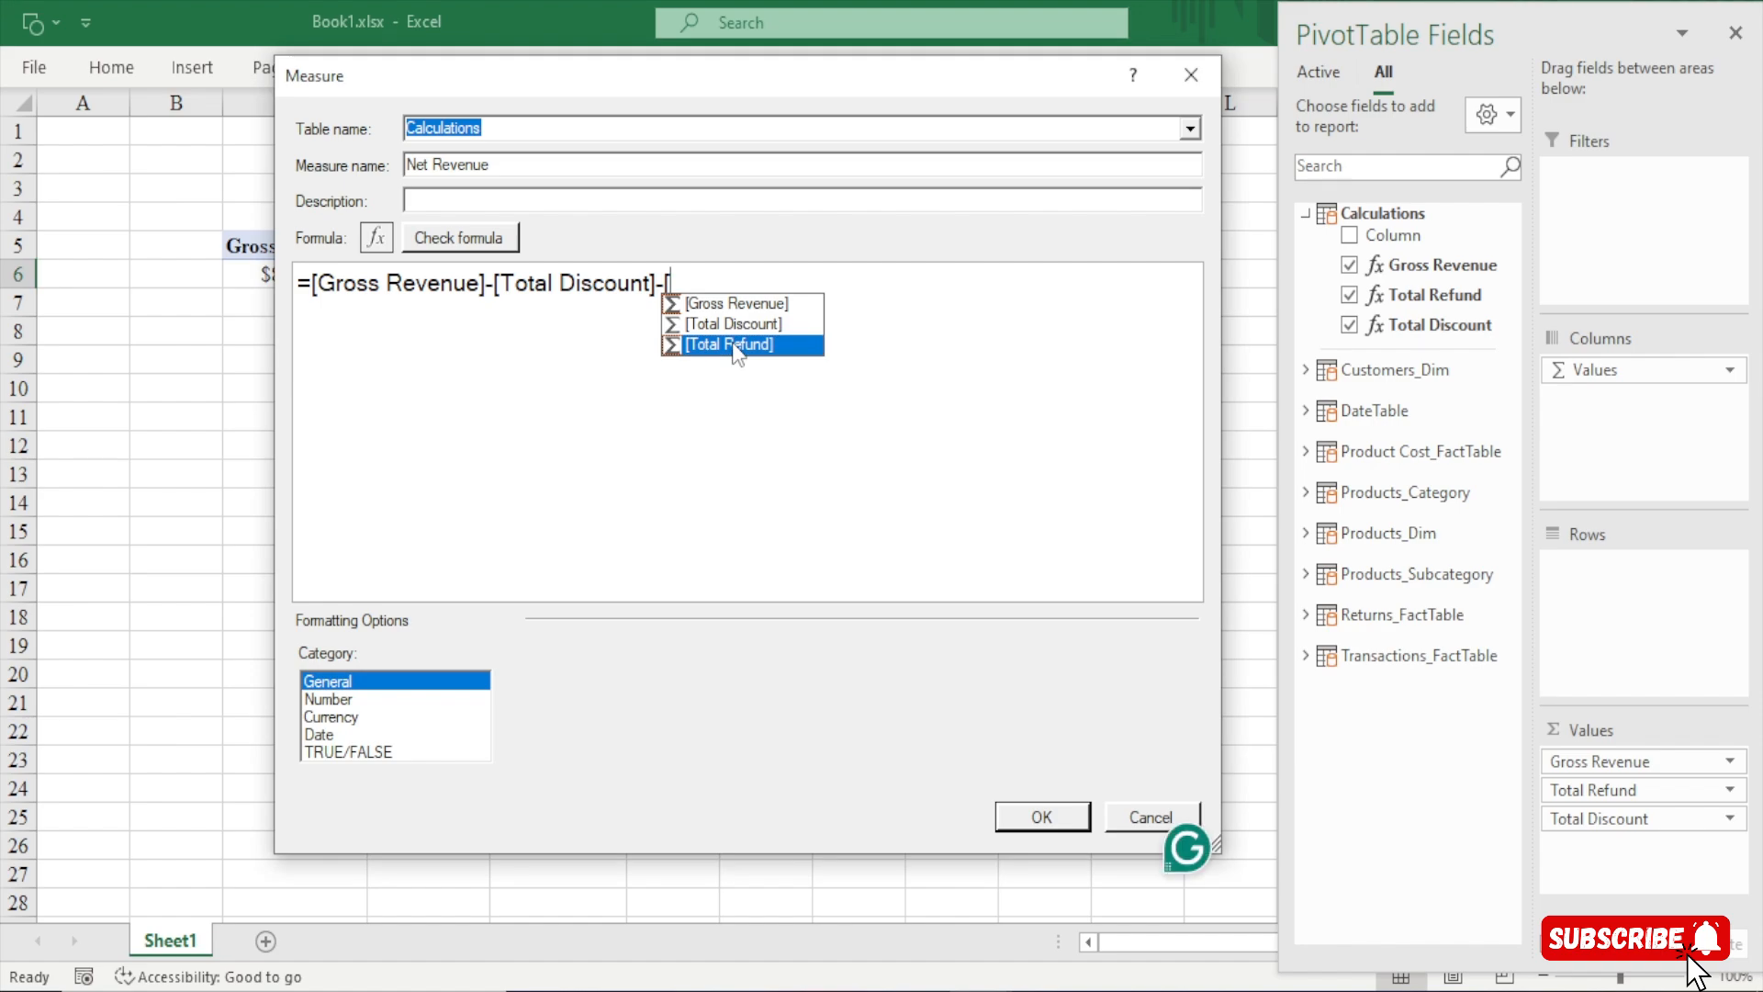
double_click(735, 343)
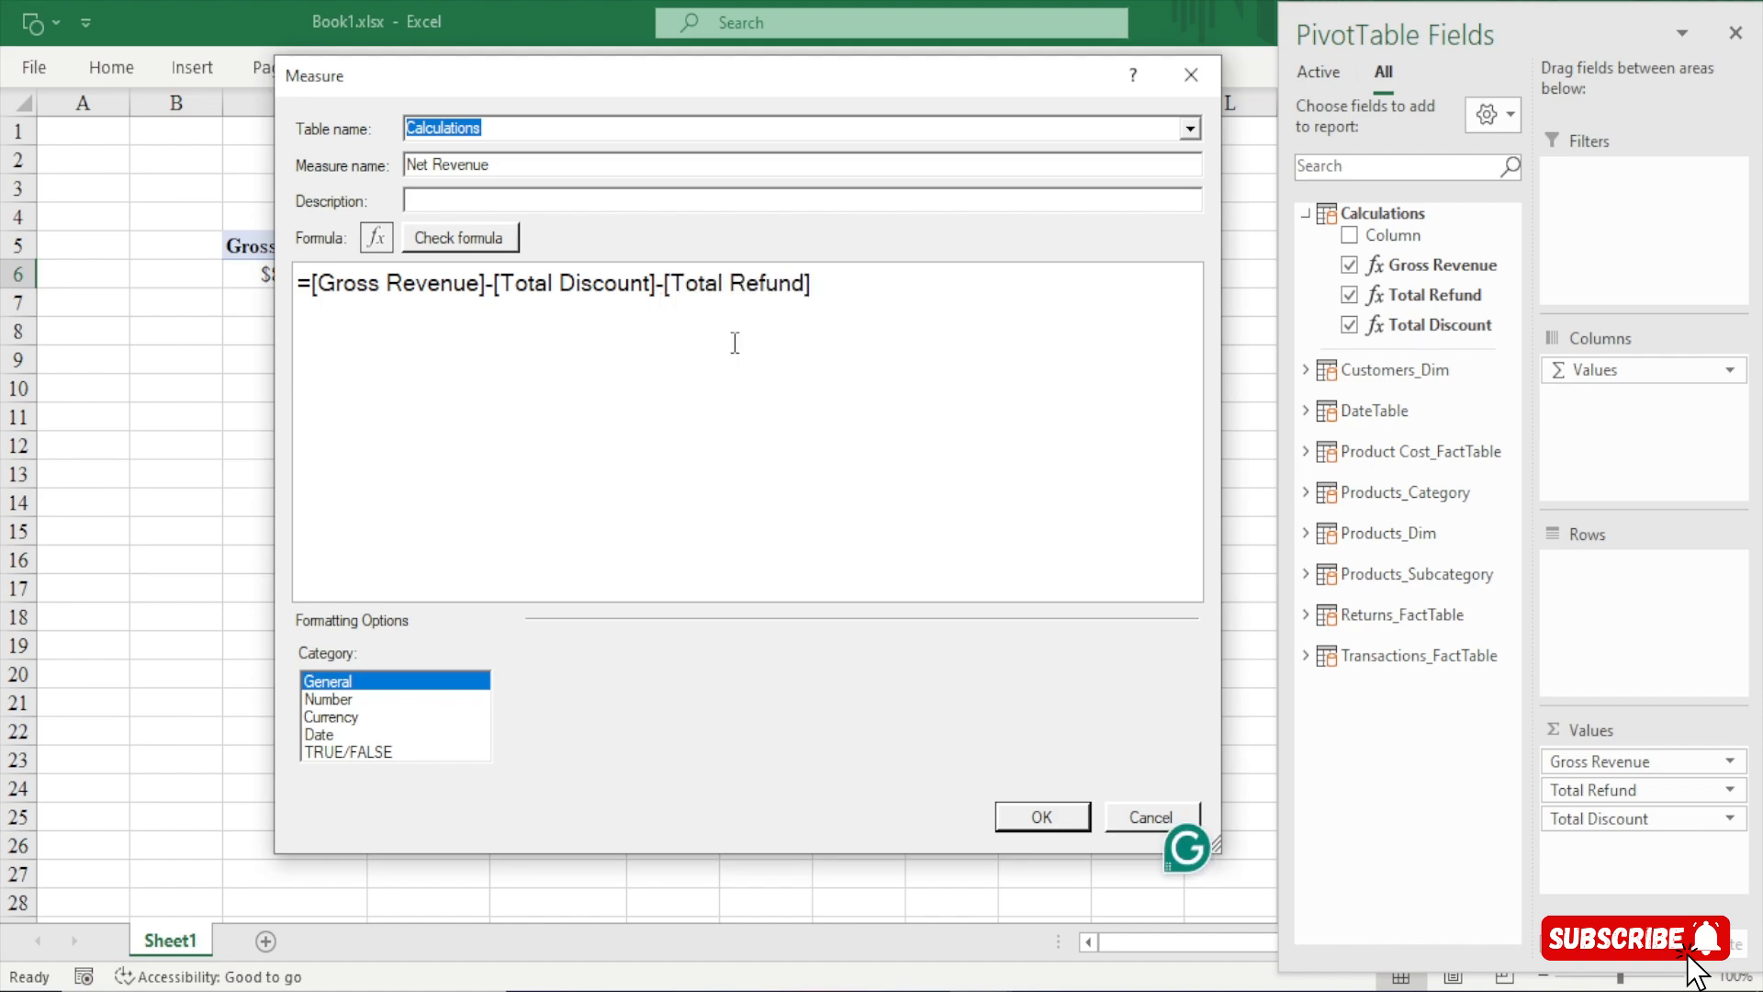
left_click(460, 242)
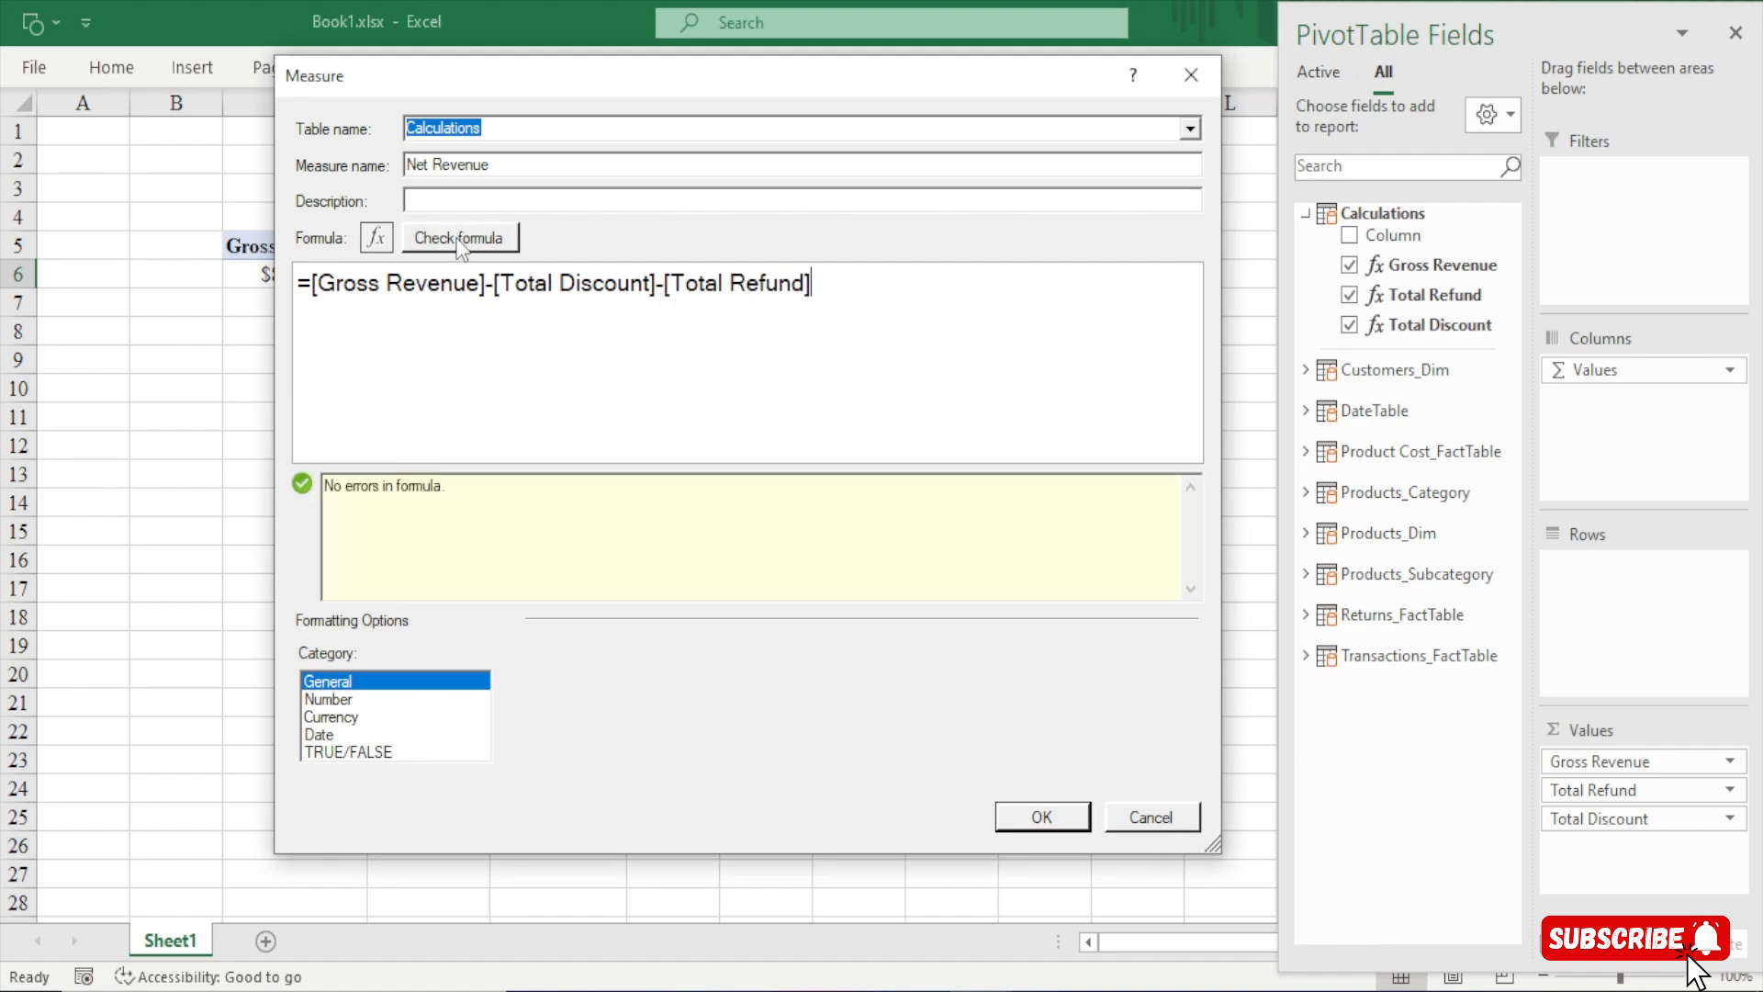
Format the Net Revenue measure as $ currency with 0 decimal places, save it and select its value cell in the PivotTable
left_click(341, 717)
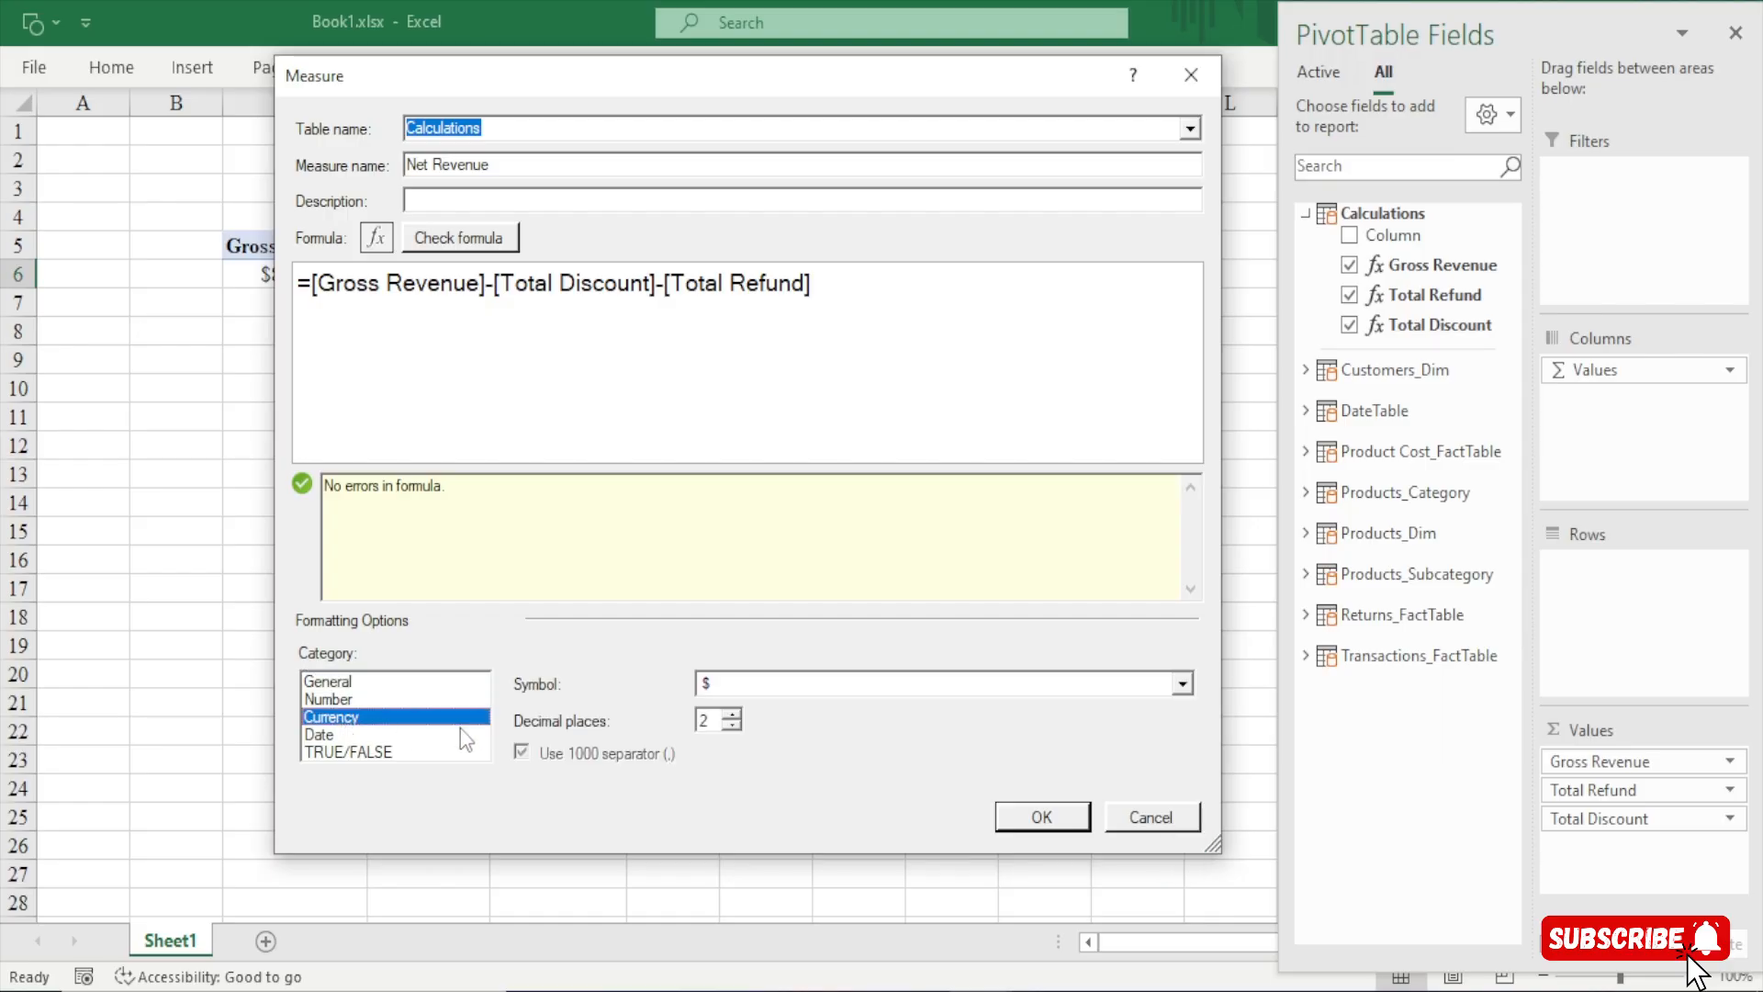
left_click(731, 725)
left_click(731, 725)
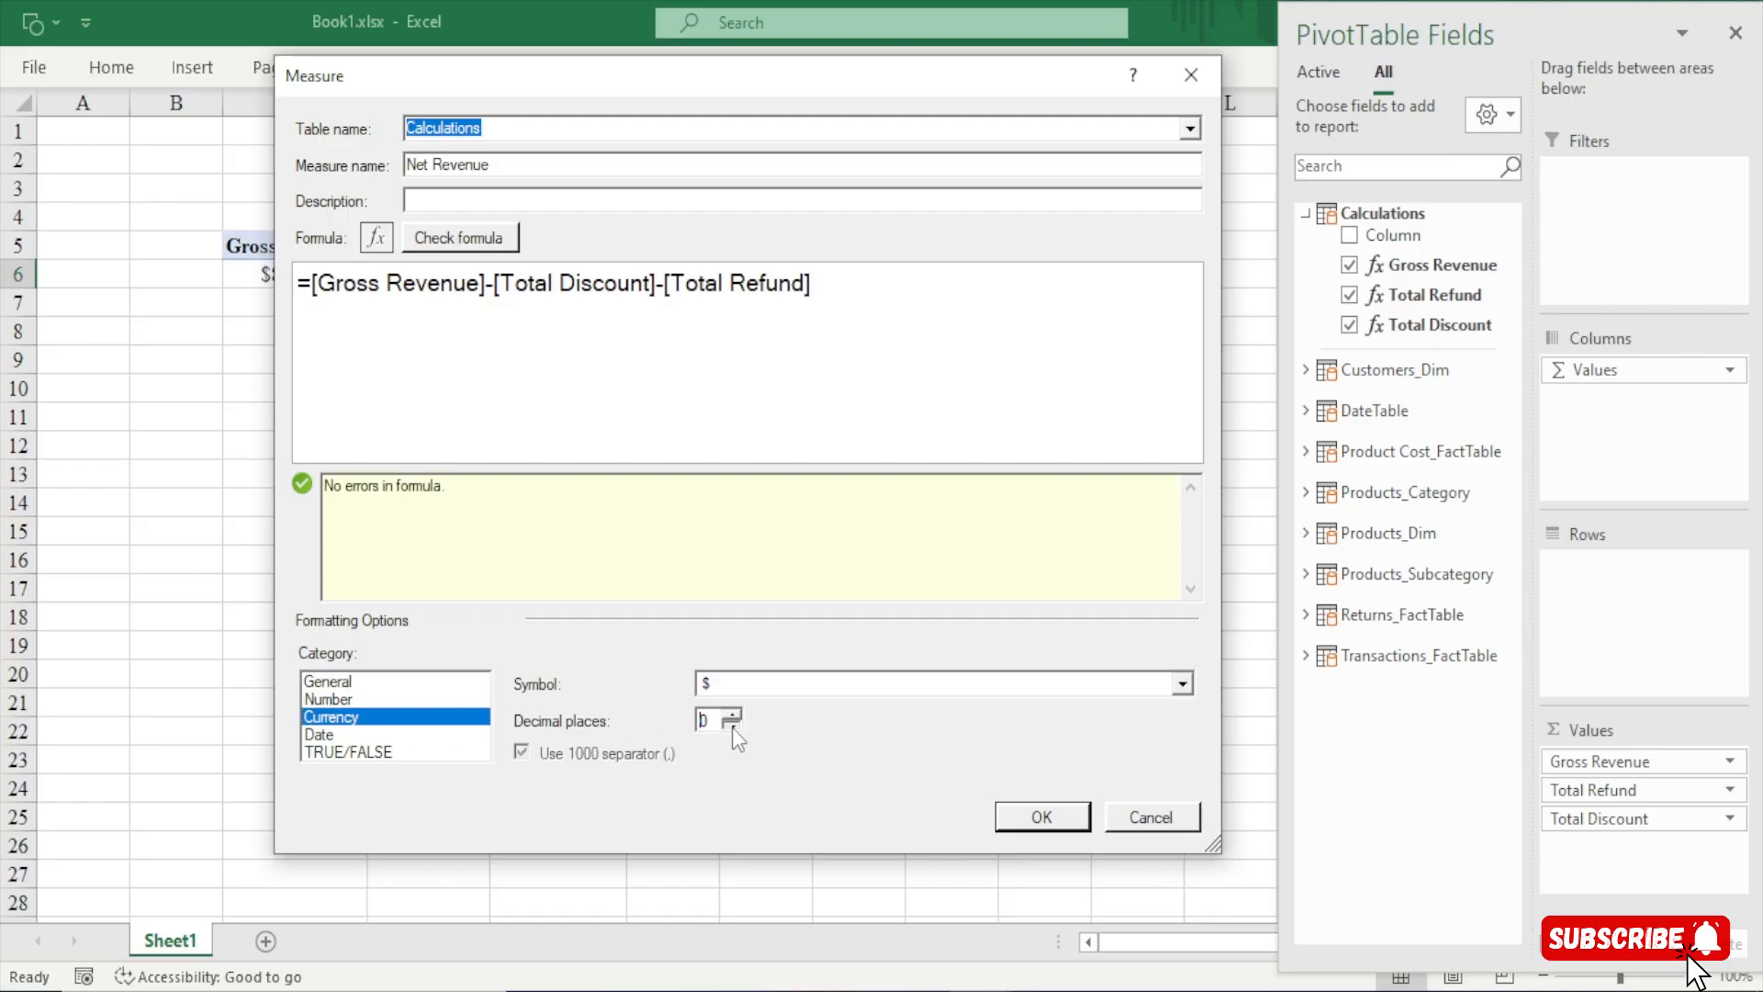
left_click(1007, 831)
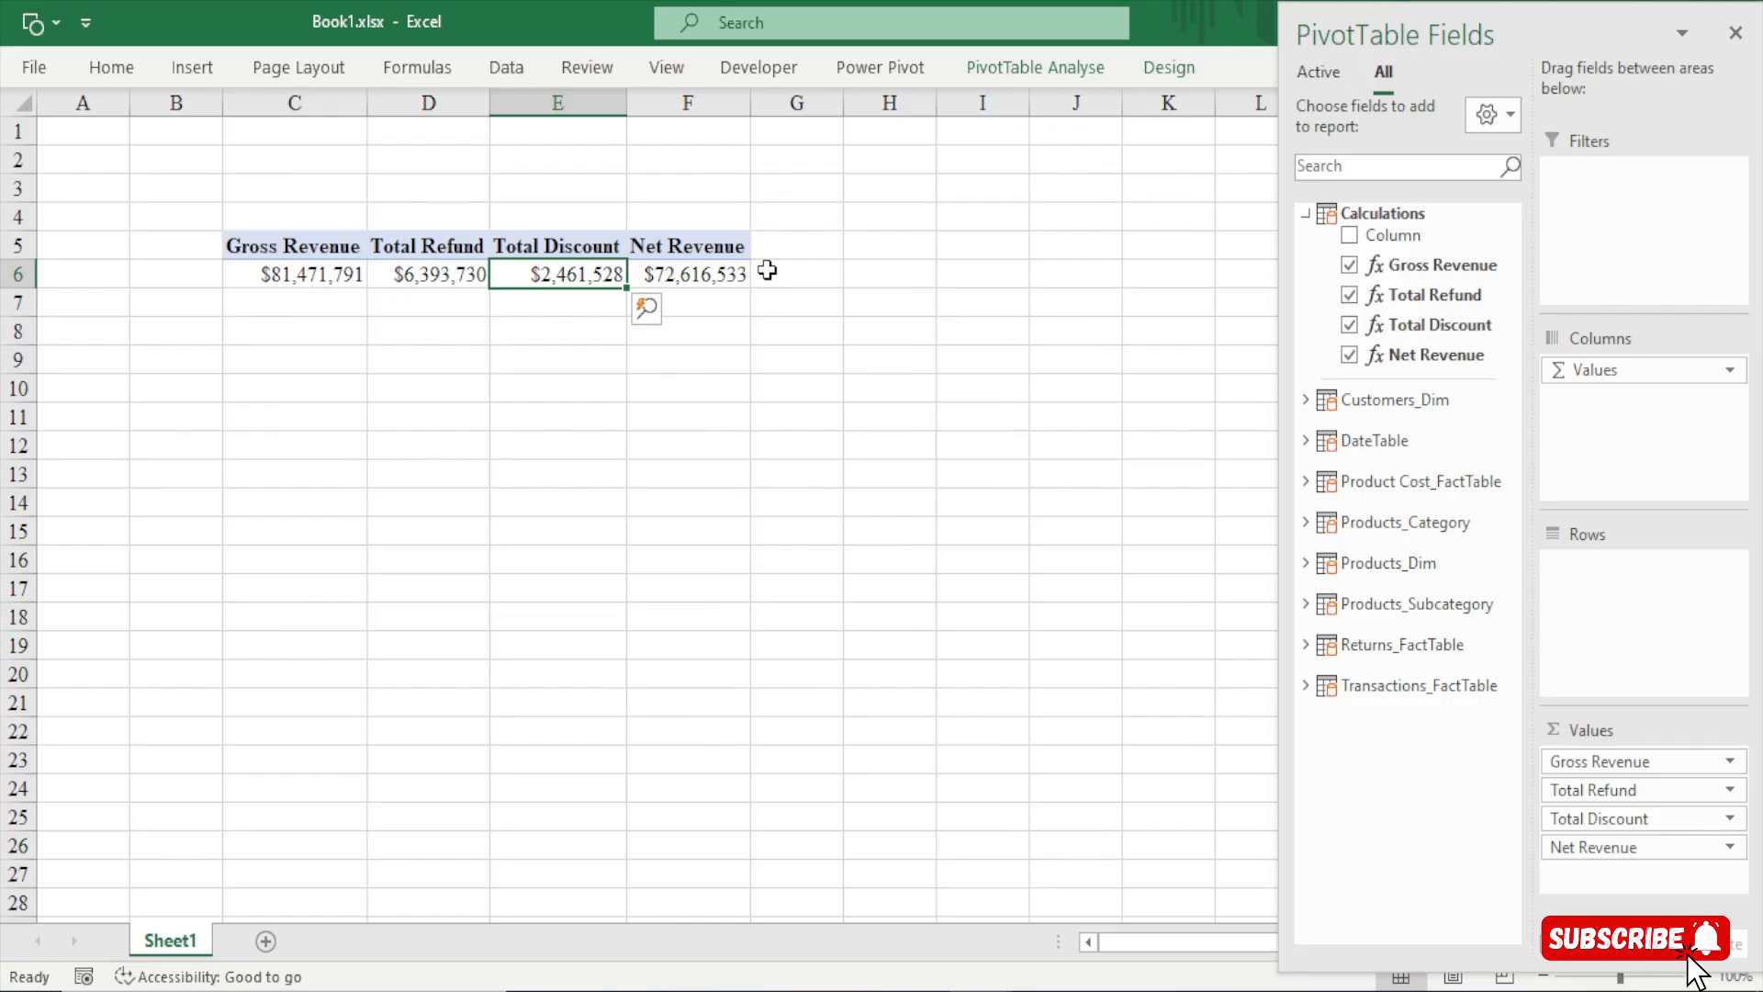
left_click(691, 280)
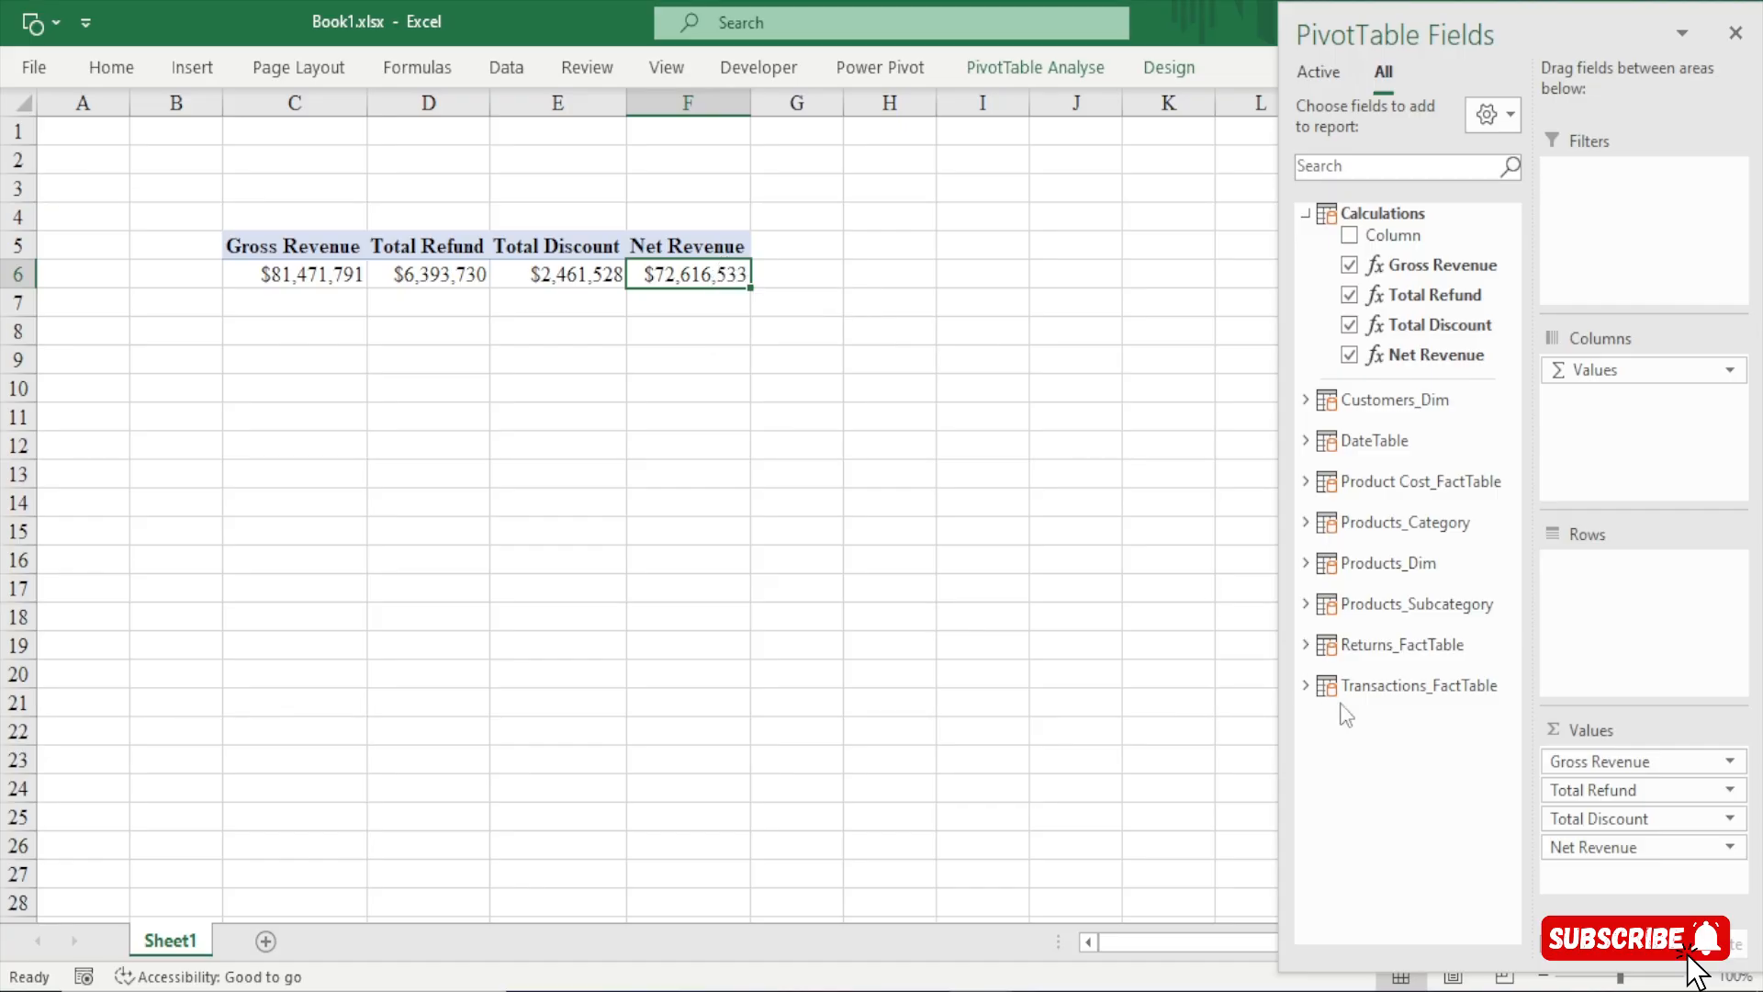
Start another measure in the Calculations table, enlarge its dialog and name the measure COGS
left_click(907, 80)
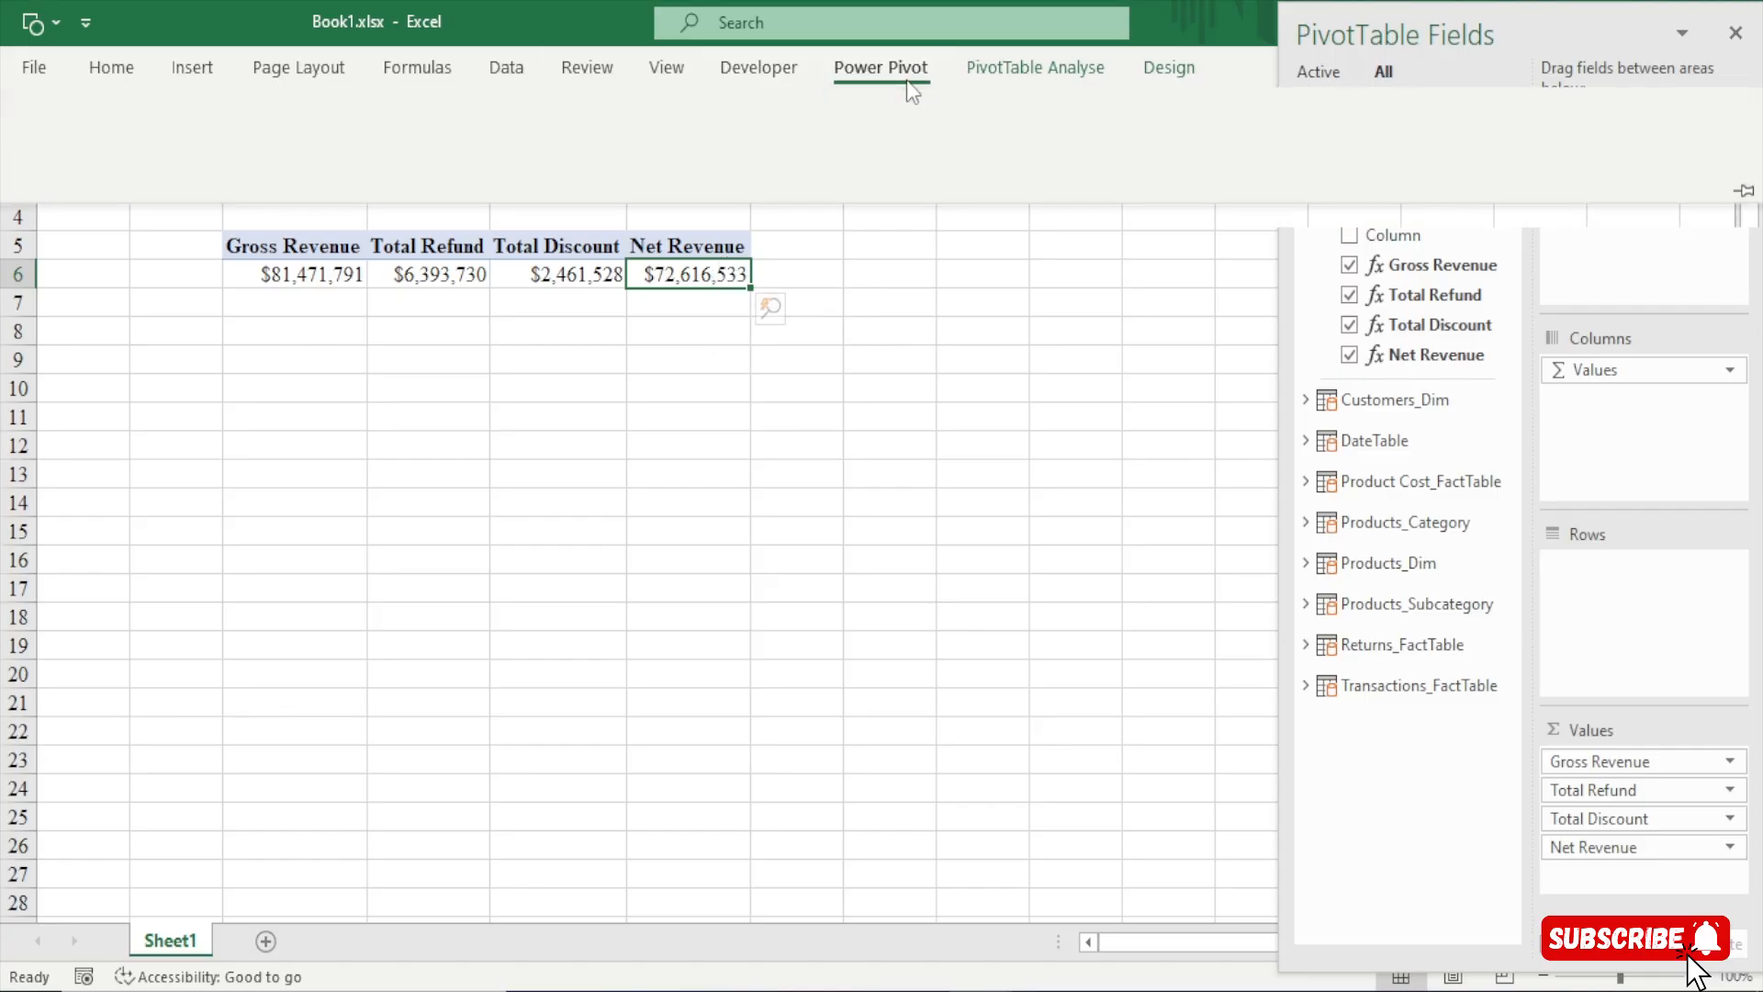
left_click(124, 169)
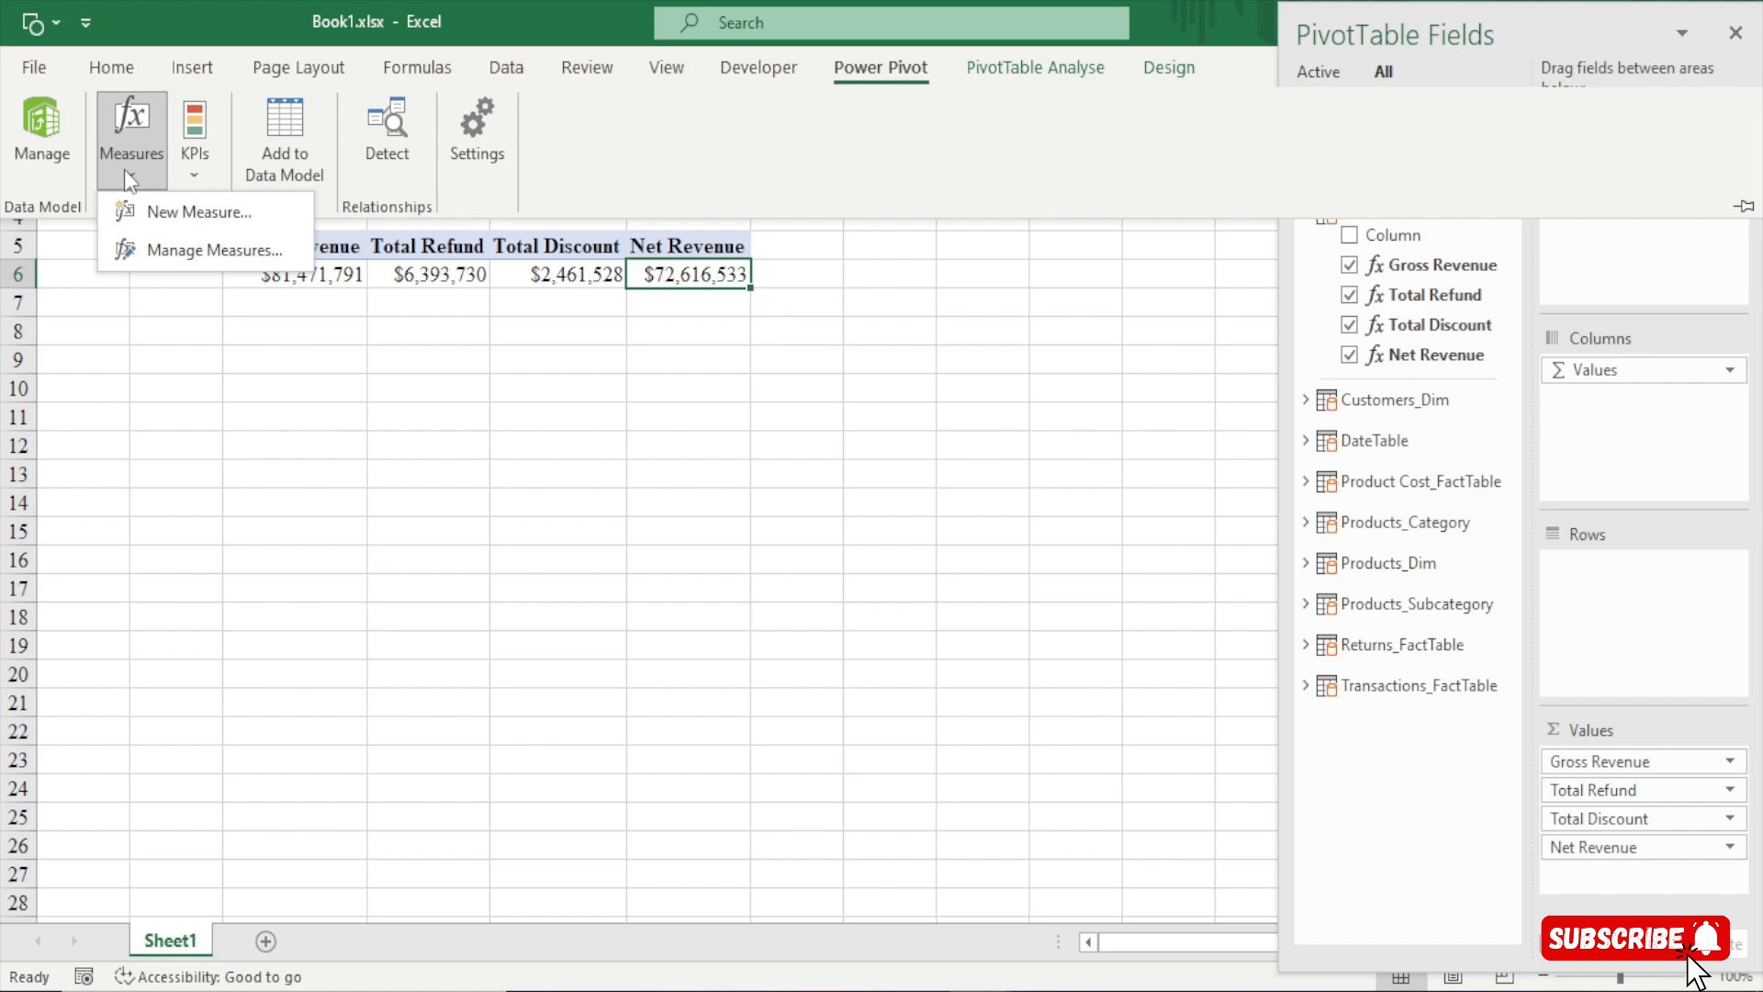
left_click(152, 211)
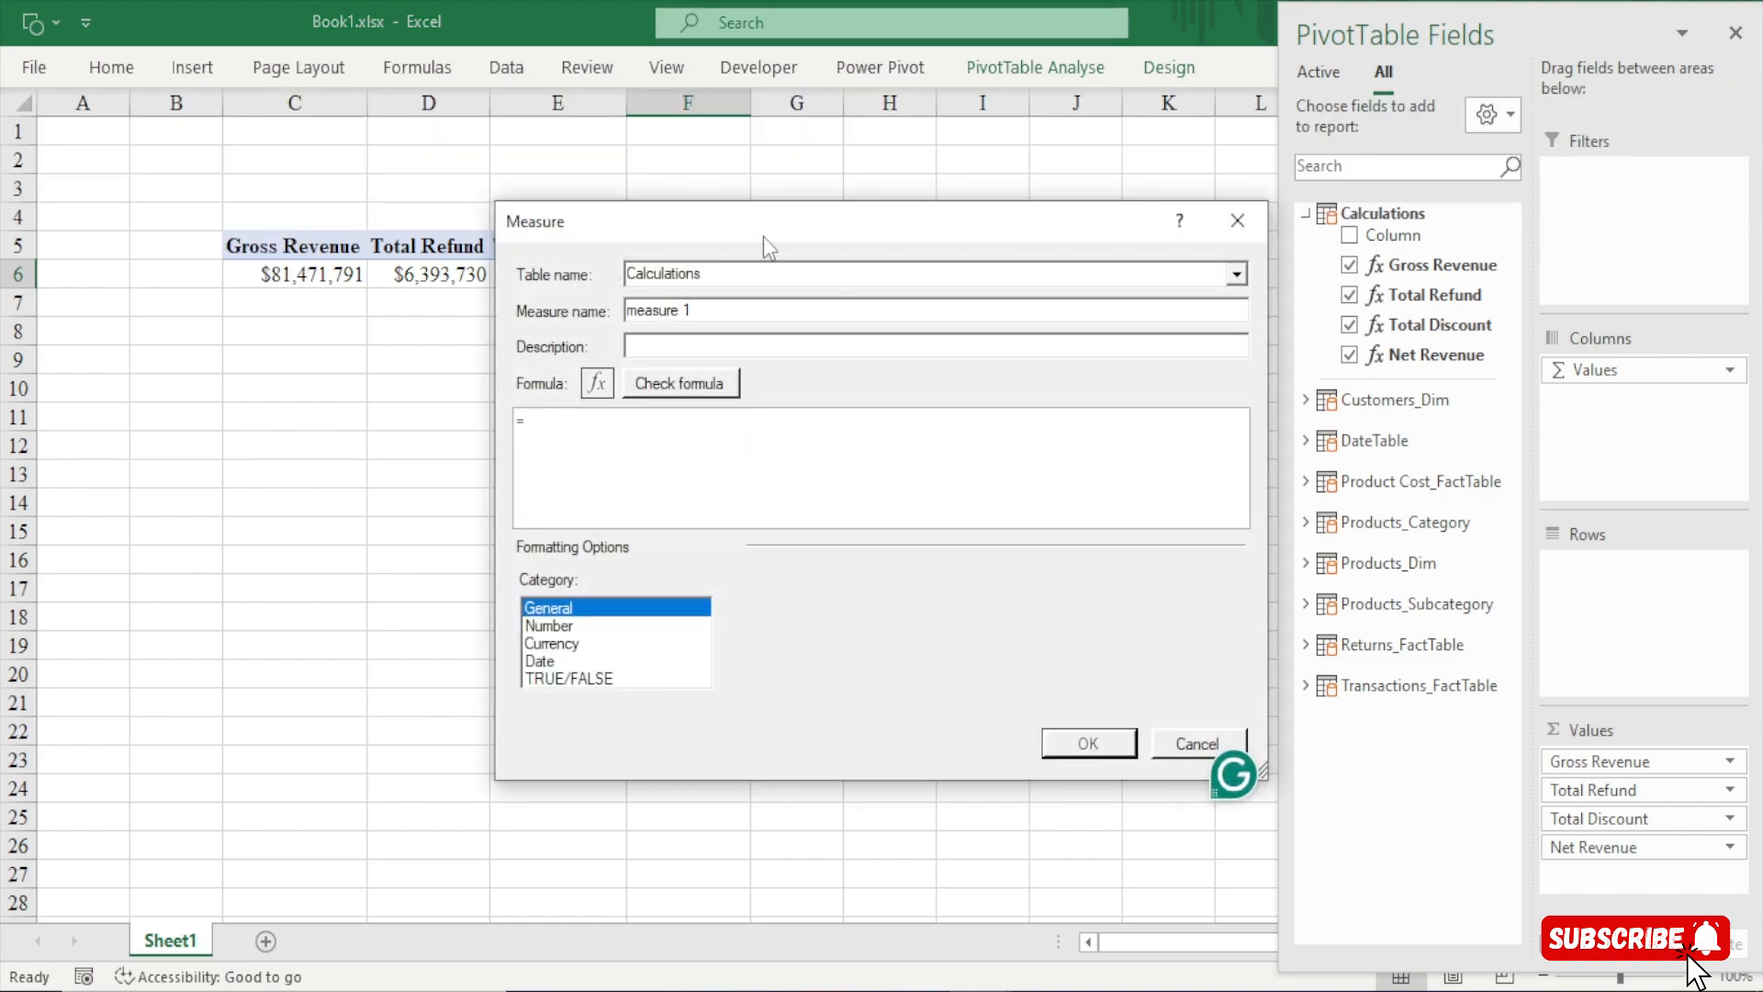
left_click_drag(763, 233, 471, 69)
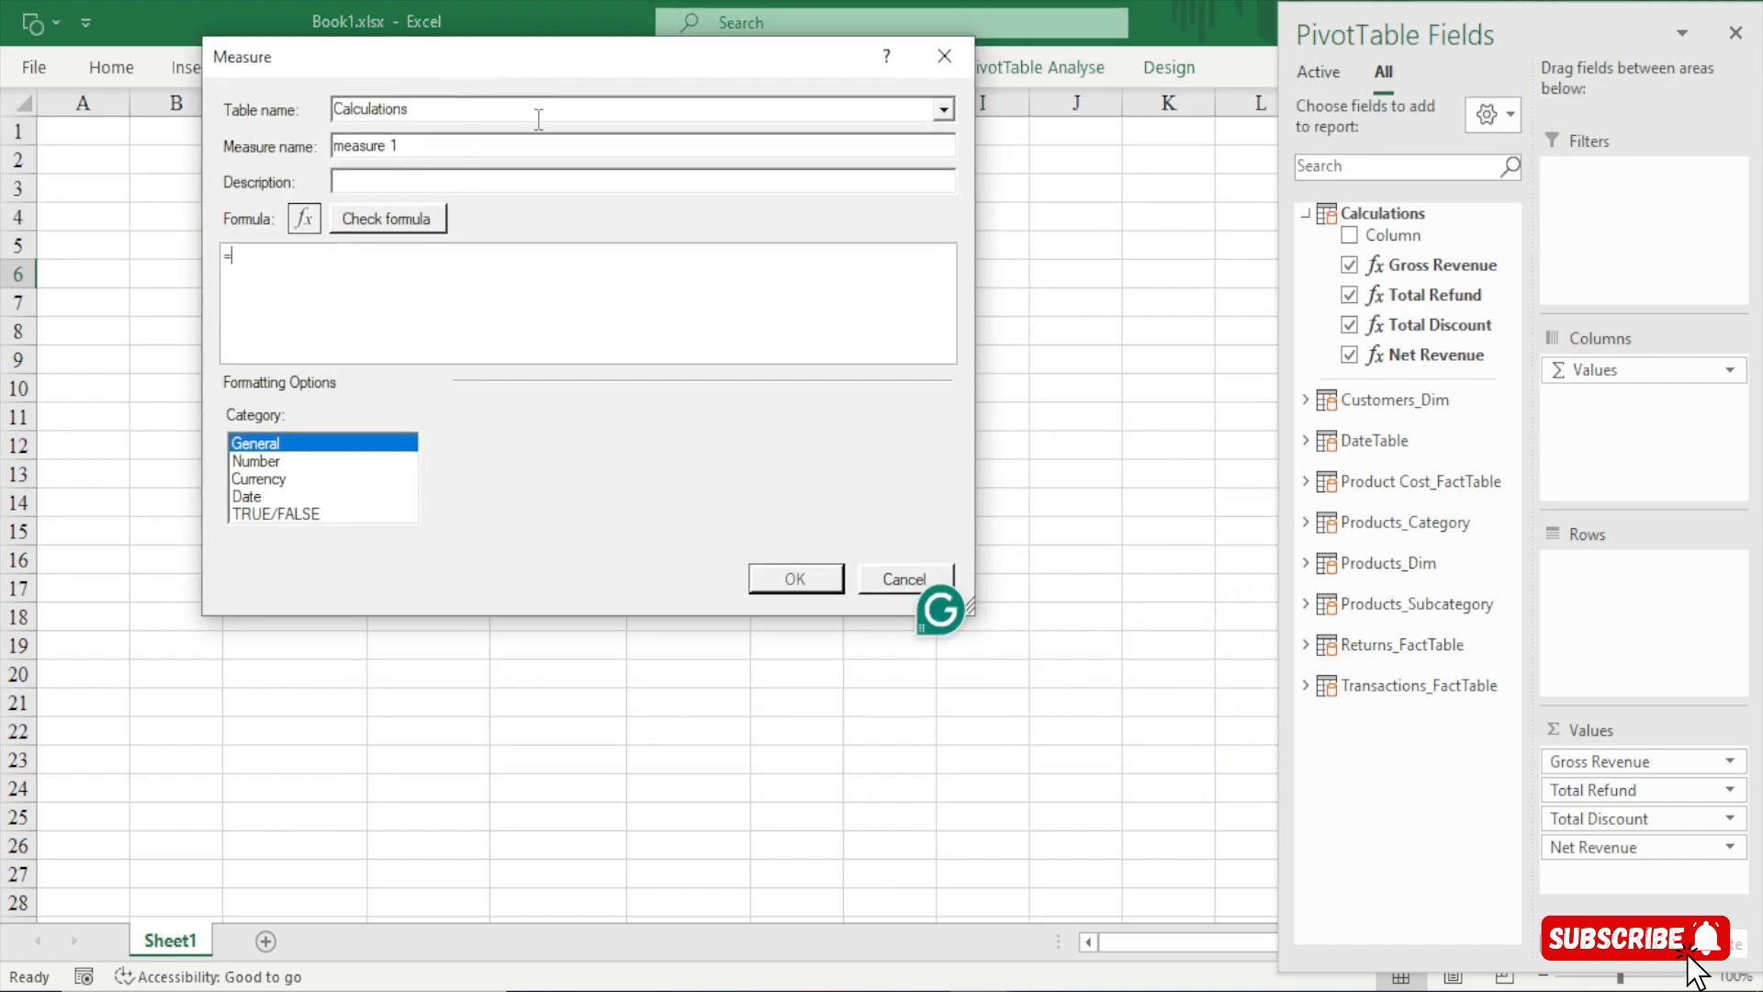
left_click_drag(975, 628, 1264, 866)
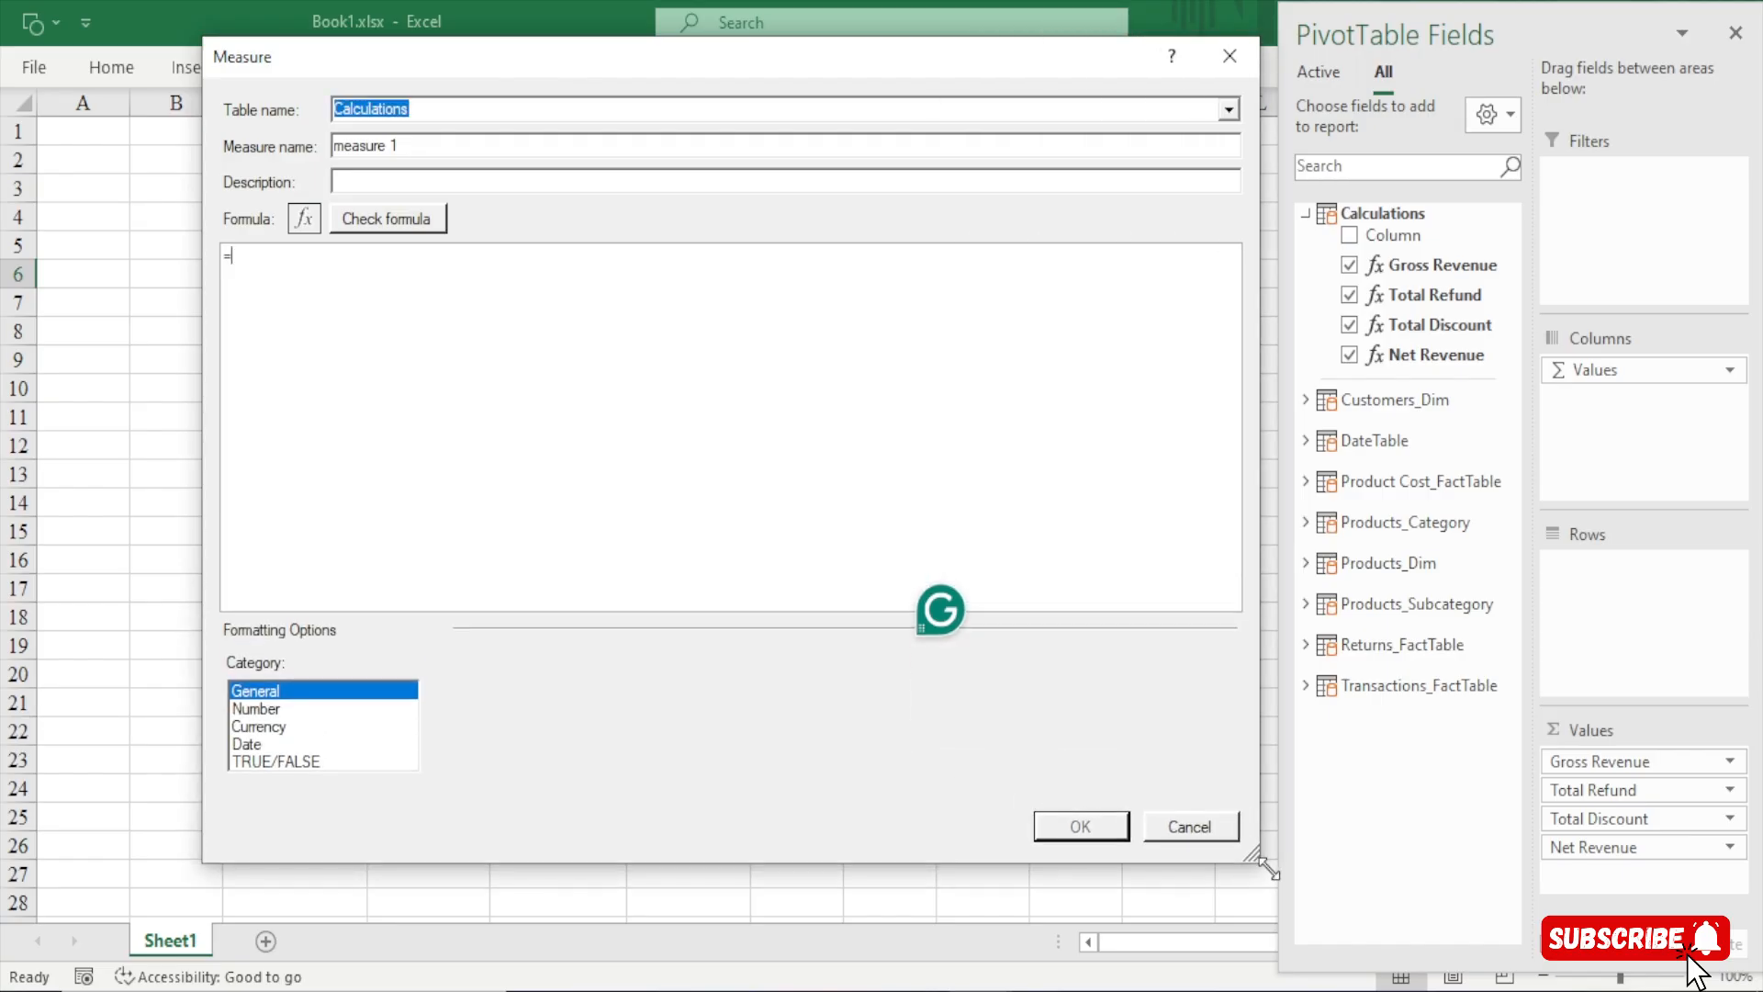
left_click_drag(410, 145, 301, 147)
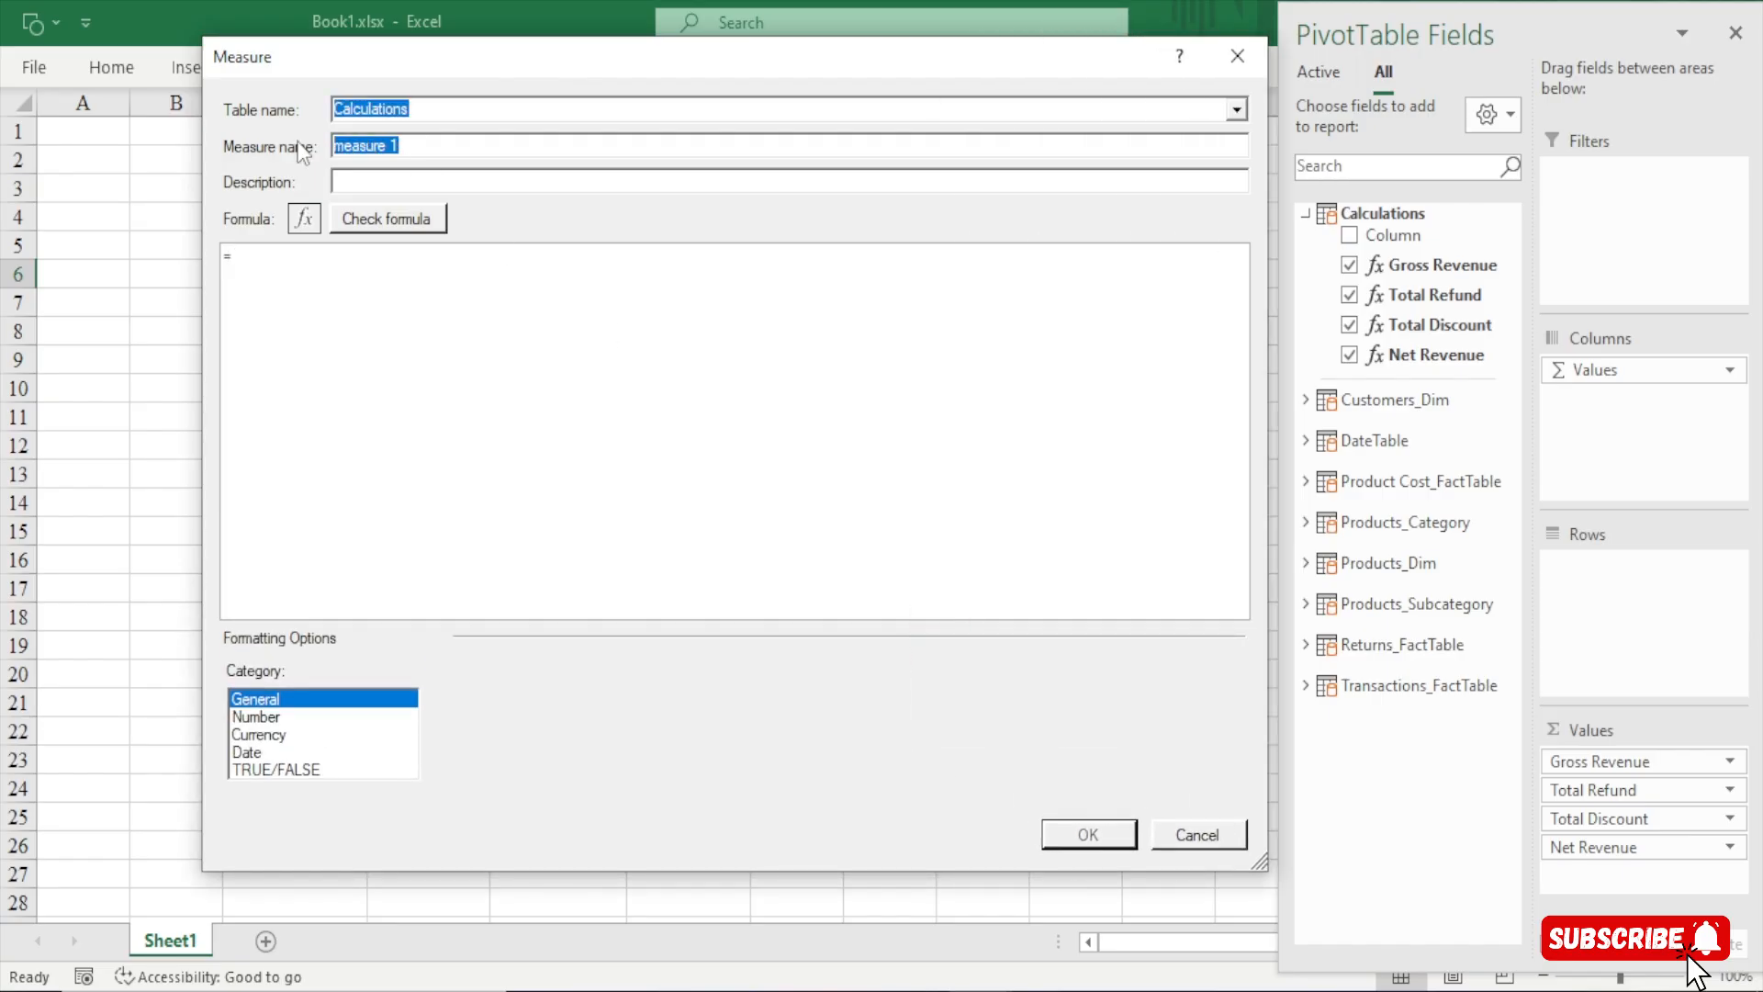
type("CoG")
key("BackSpace")
key("BackSpace")
type("OGS")
Begin the COGS formula with a SUMX function that iterates over Transactions_FactTable
left_click(295, 276)
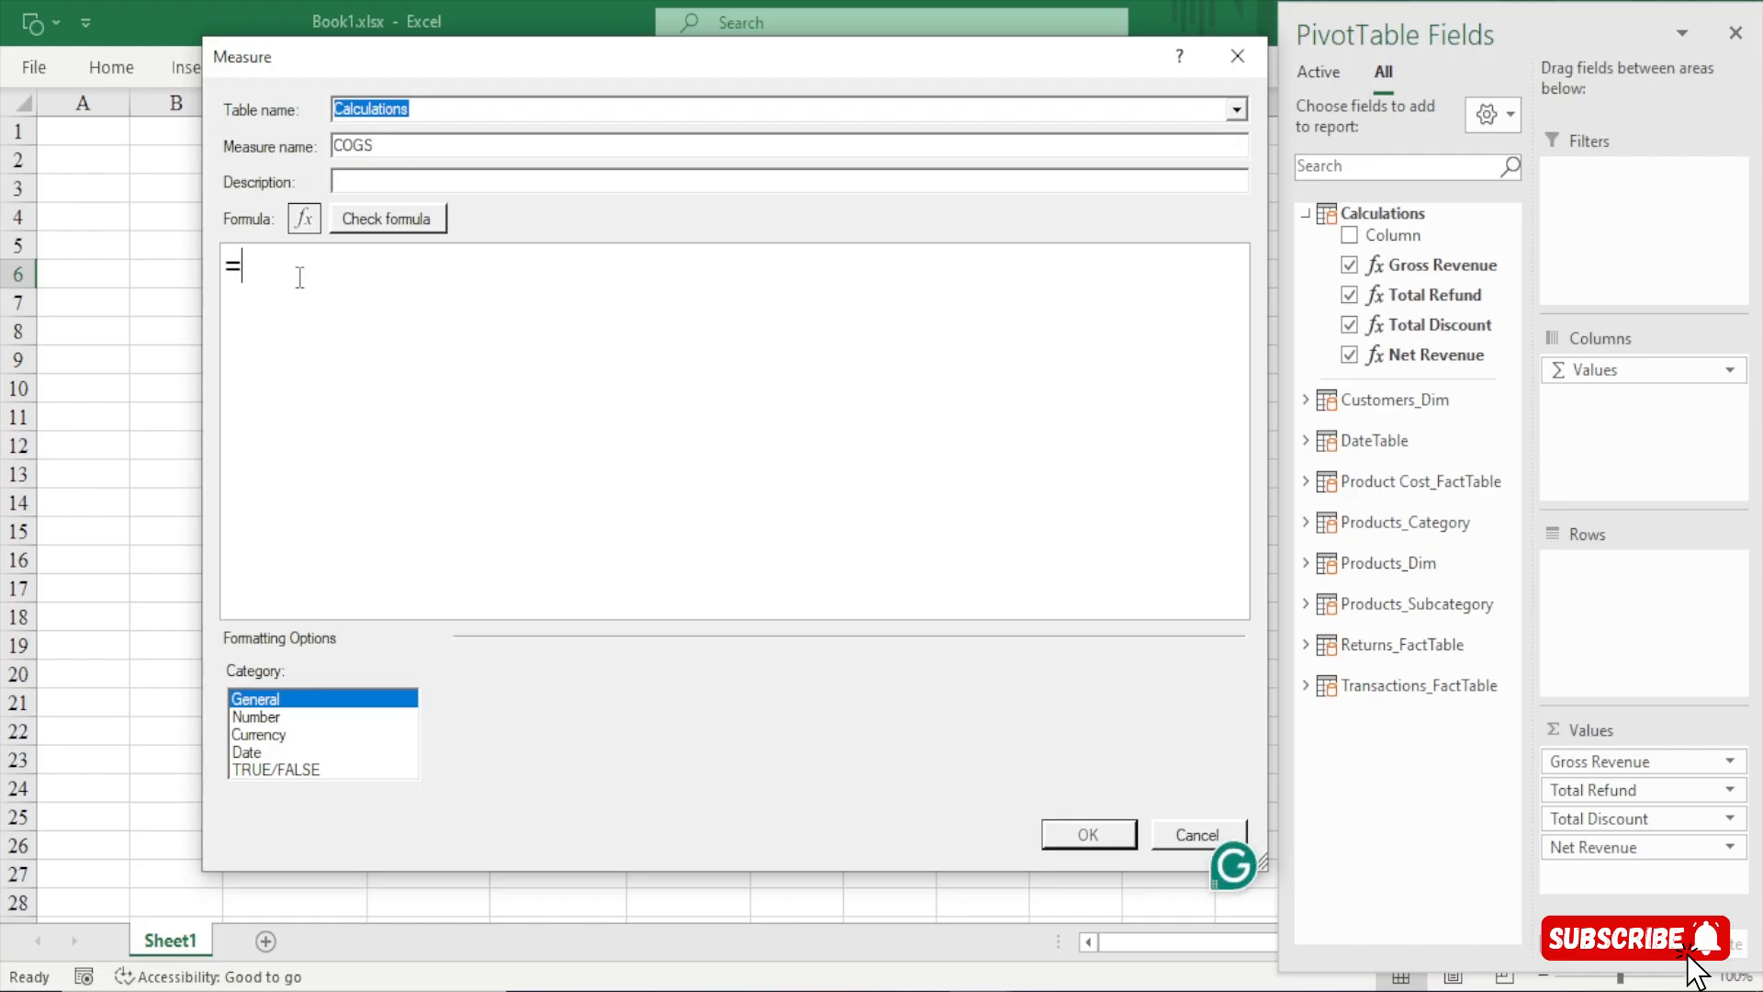
type("sum")
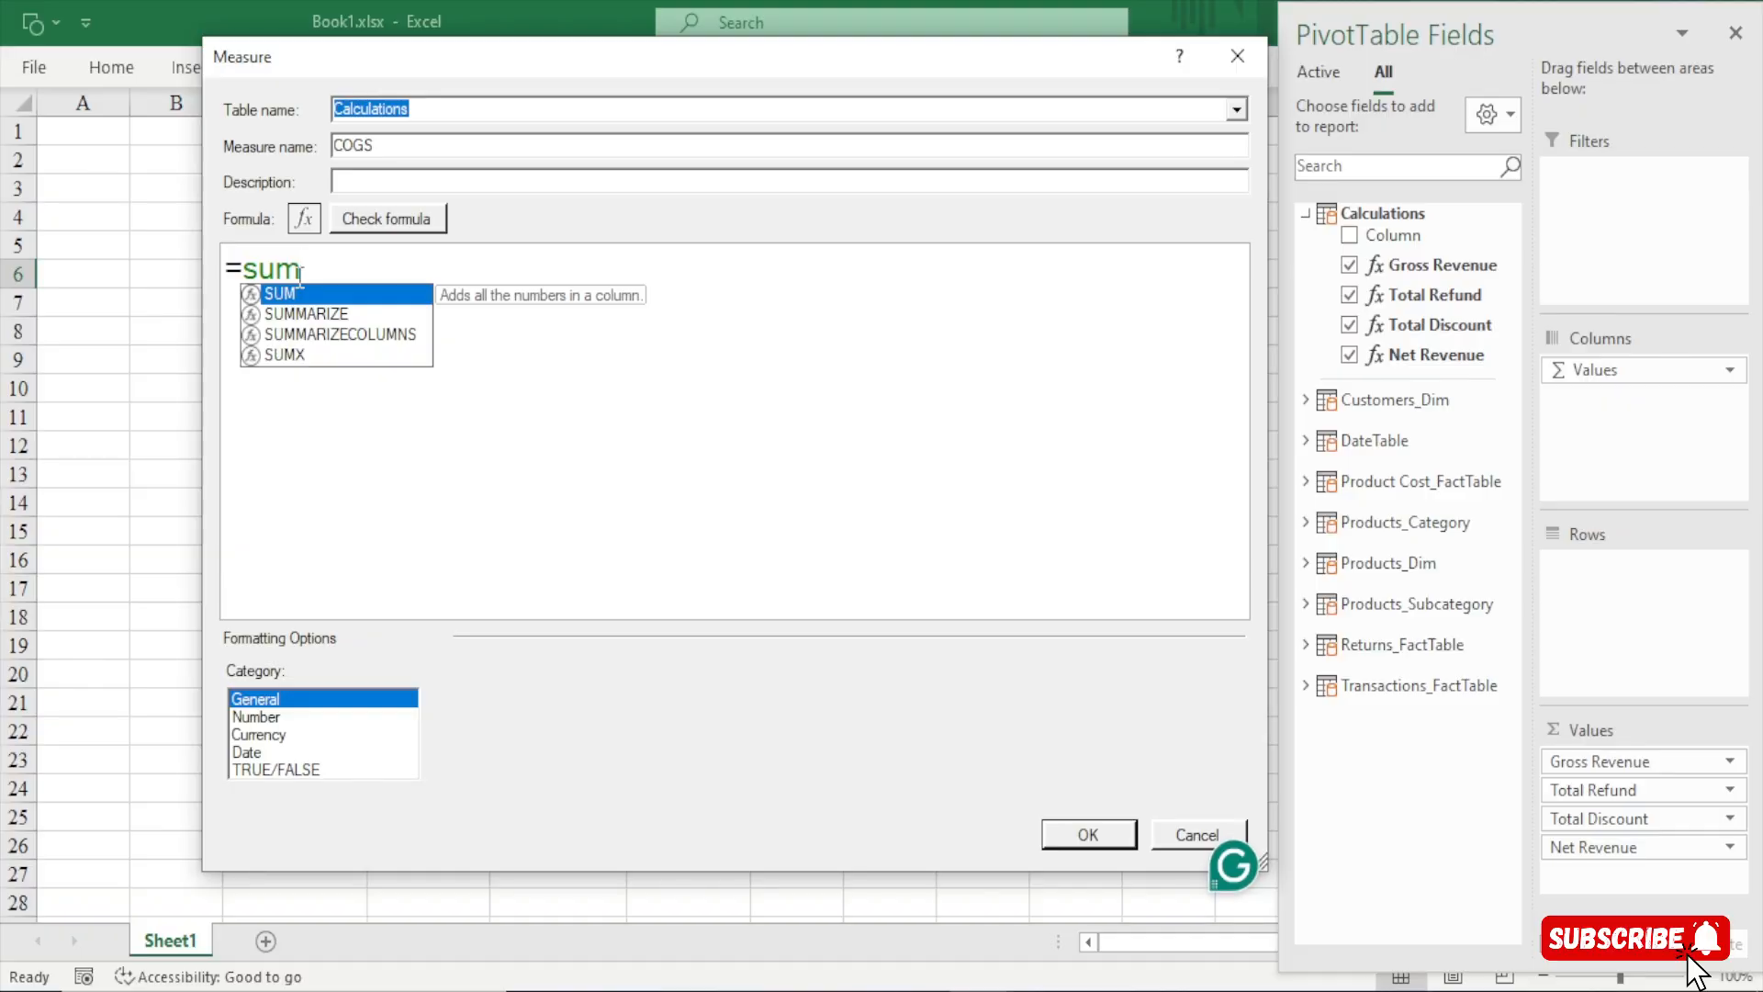
type("x")
key("Tab")
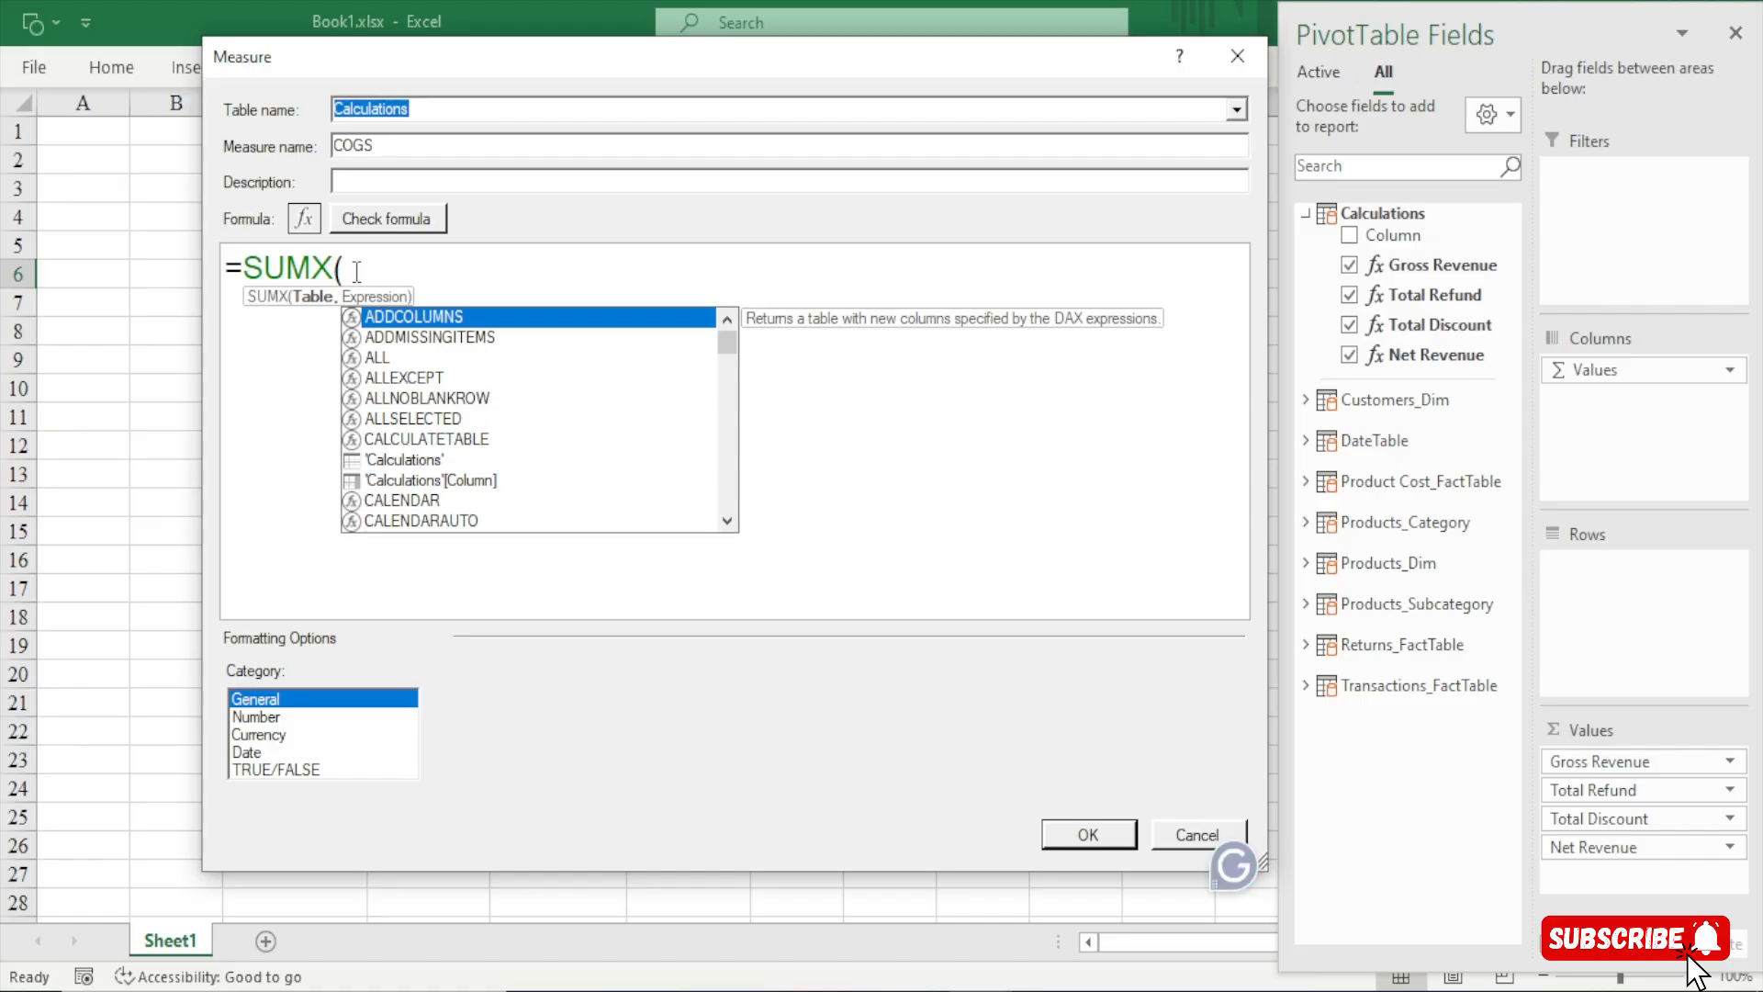
type("tran")
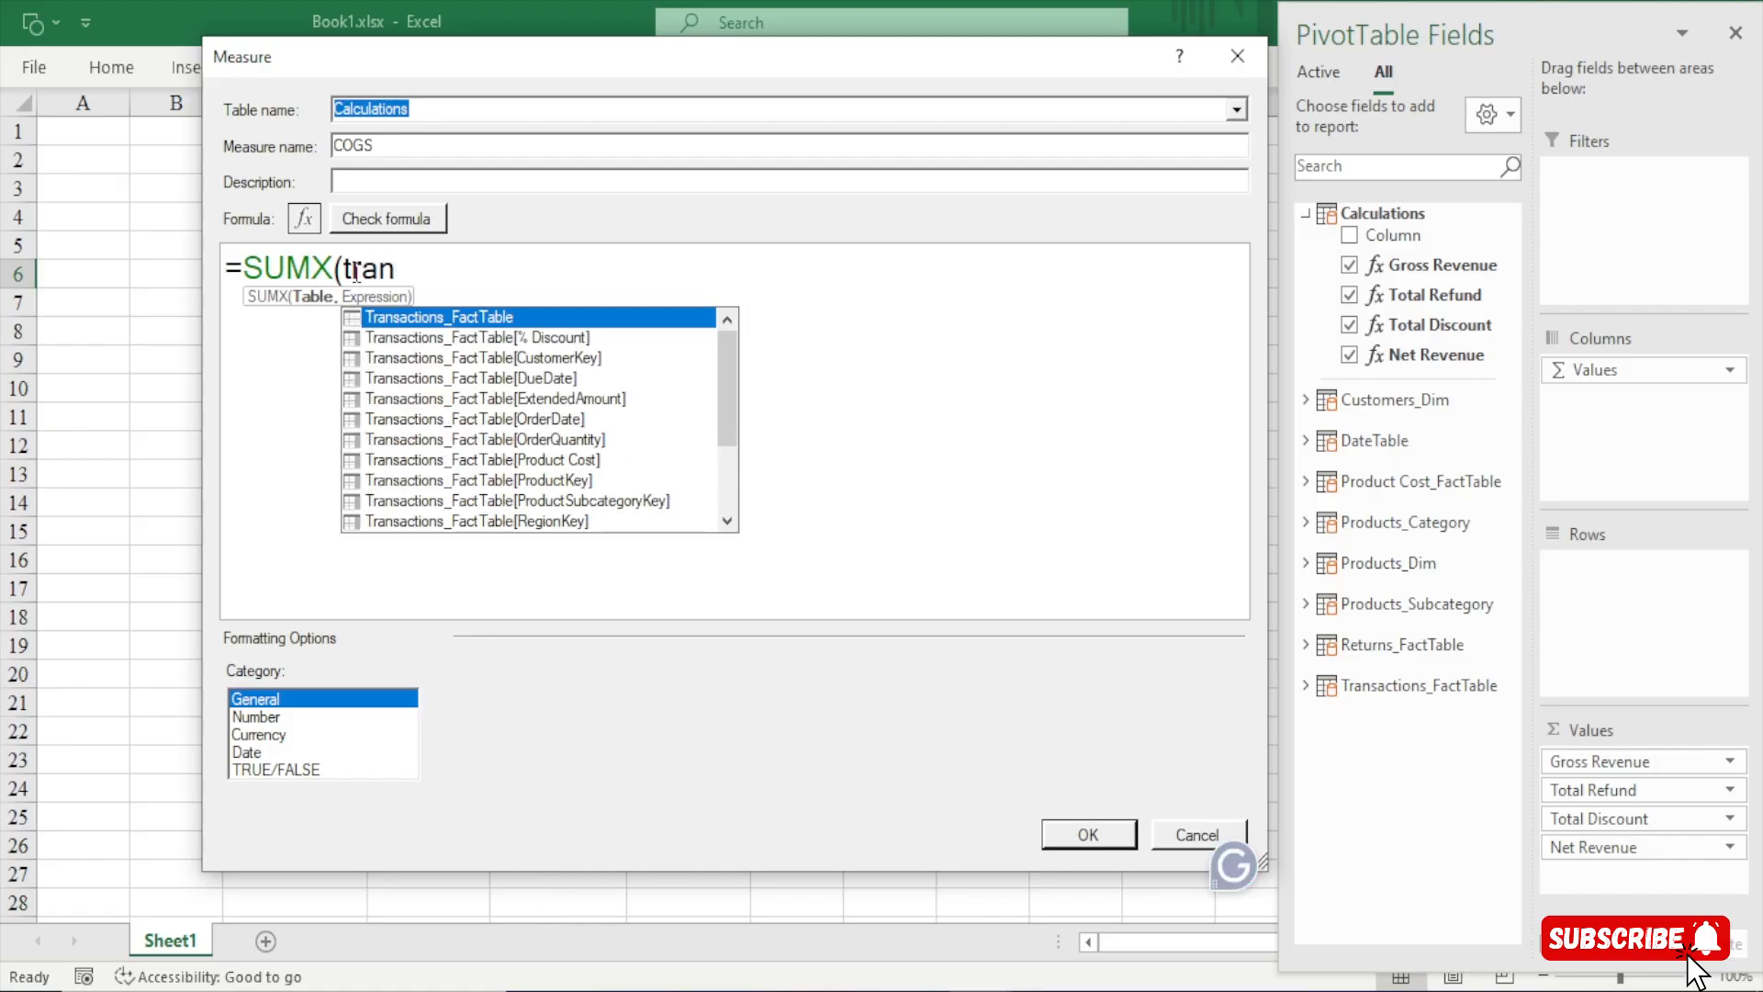
key("Tab")
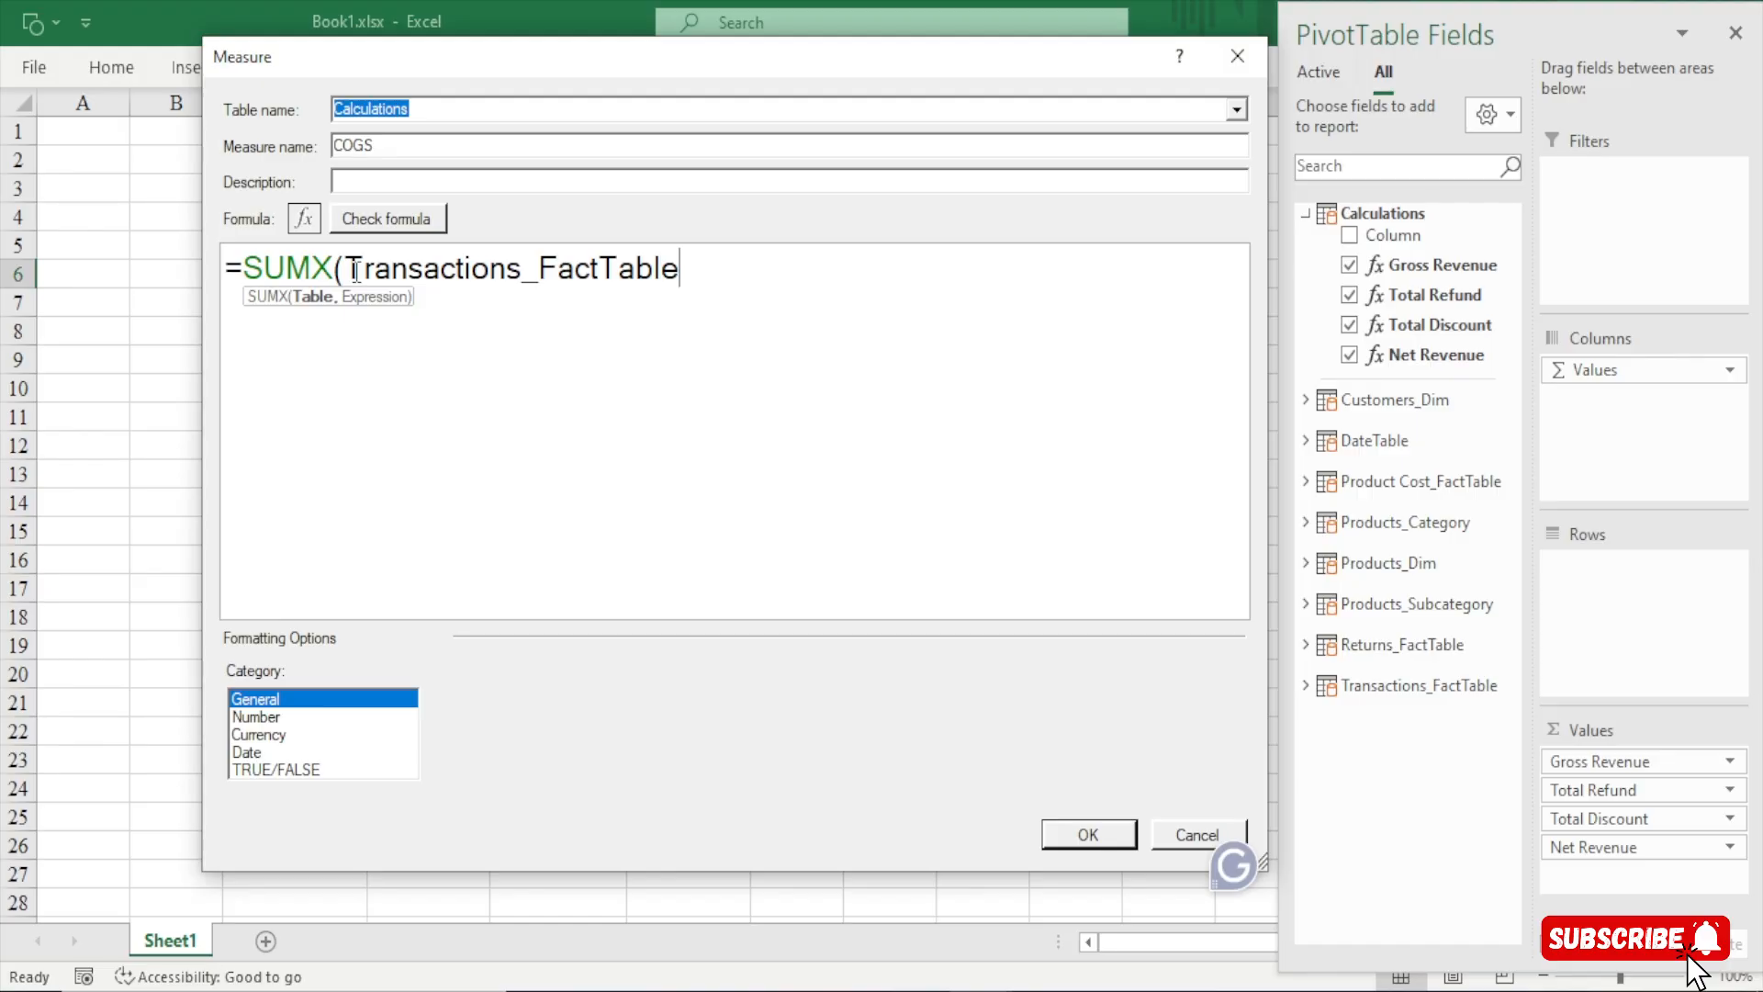
type(",product")
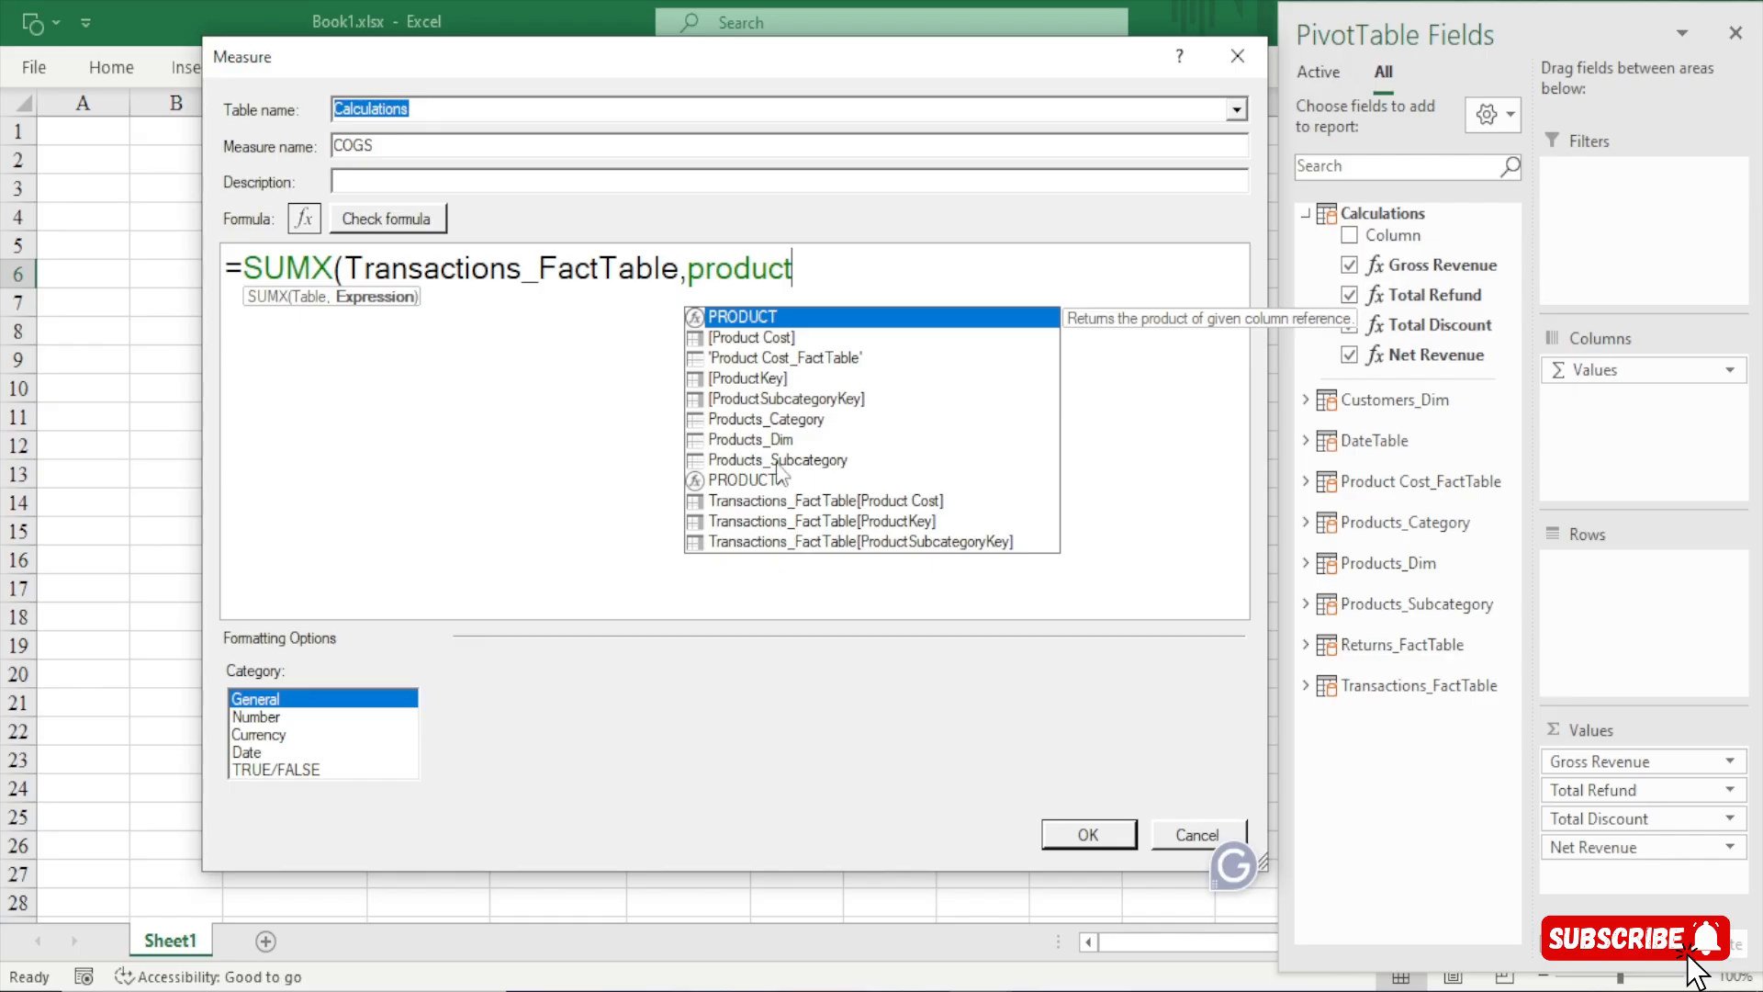
key("BackSpace")
key("BackSpace")
key("BackSpace")
key("BackSpace")
key("BackSpace")
key("BackSpace")
key("BackSpace")
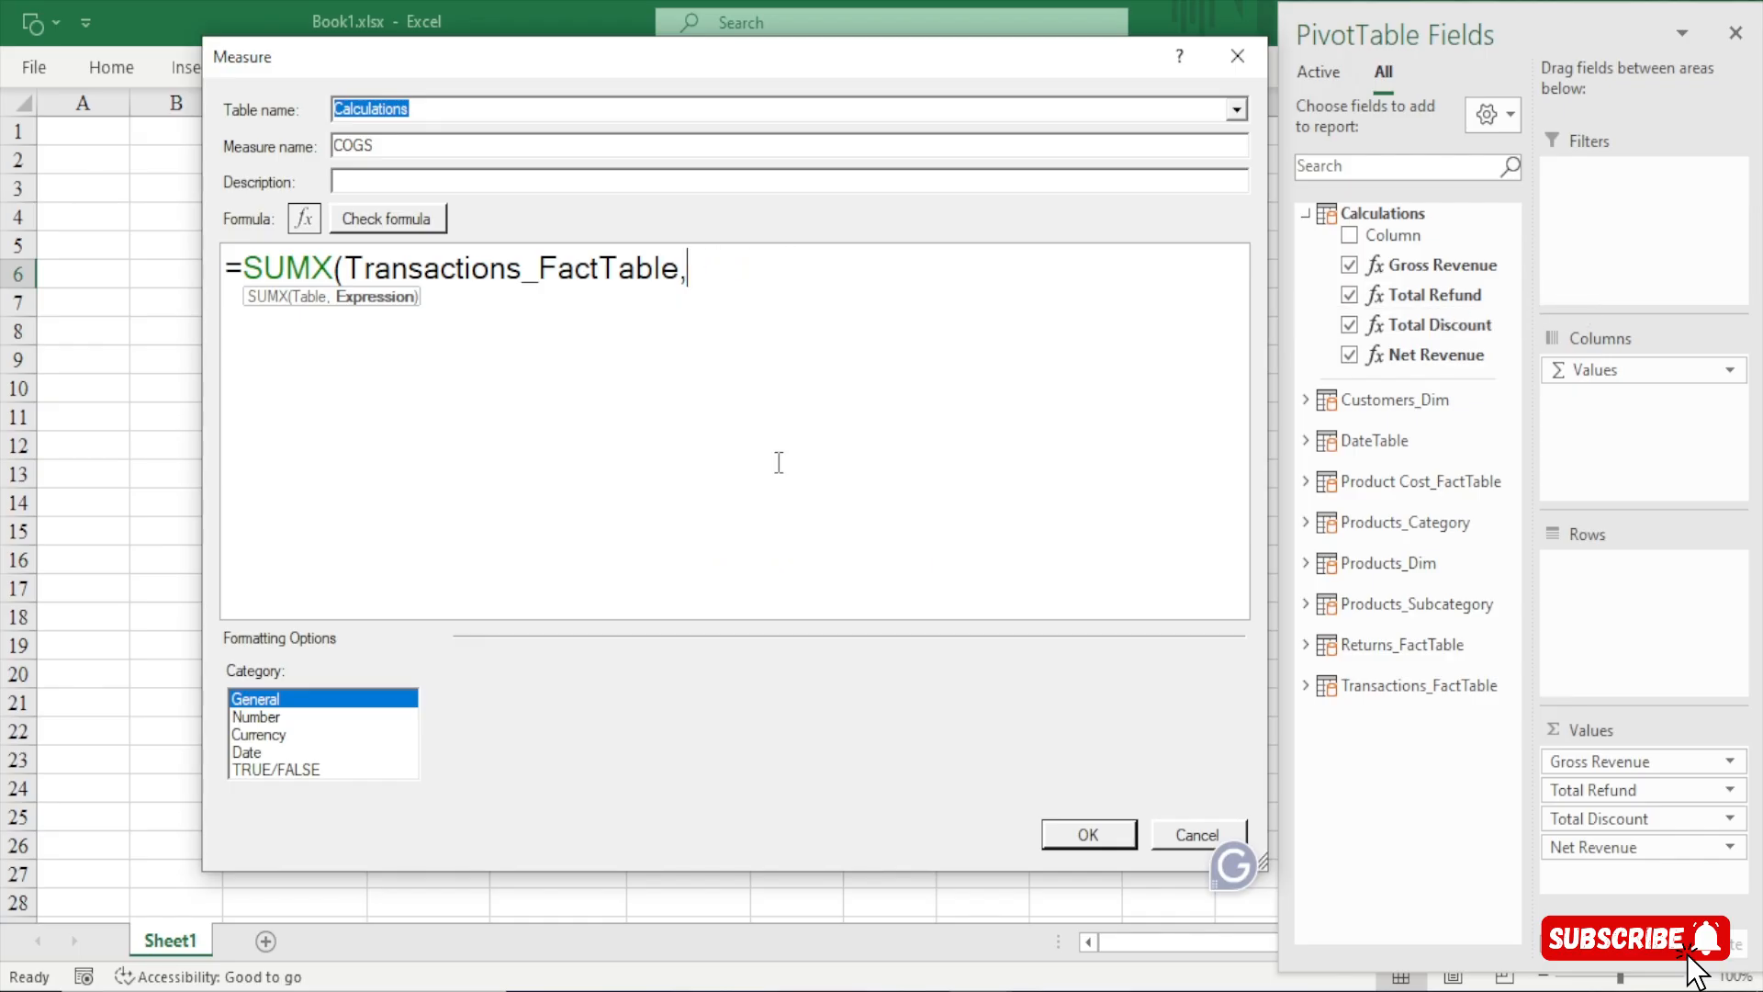
Add Transactions_FactTable[Product Cost] as the start of the SUMX expression in the COGS formula
type("trans")
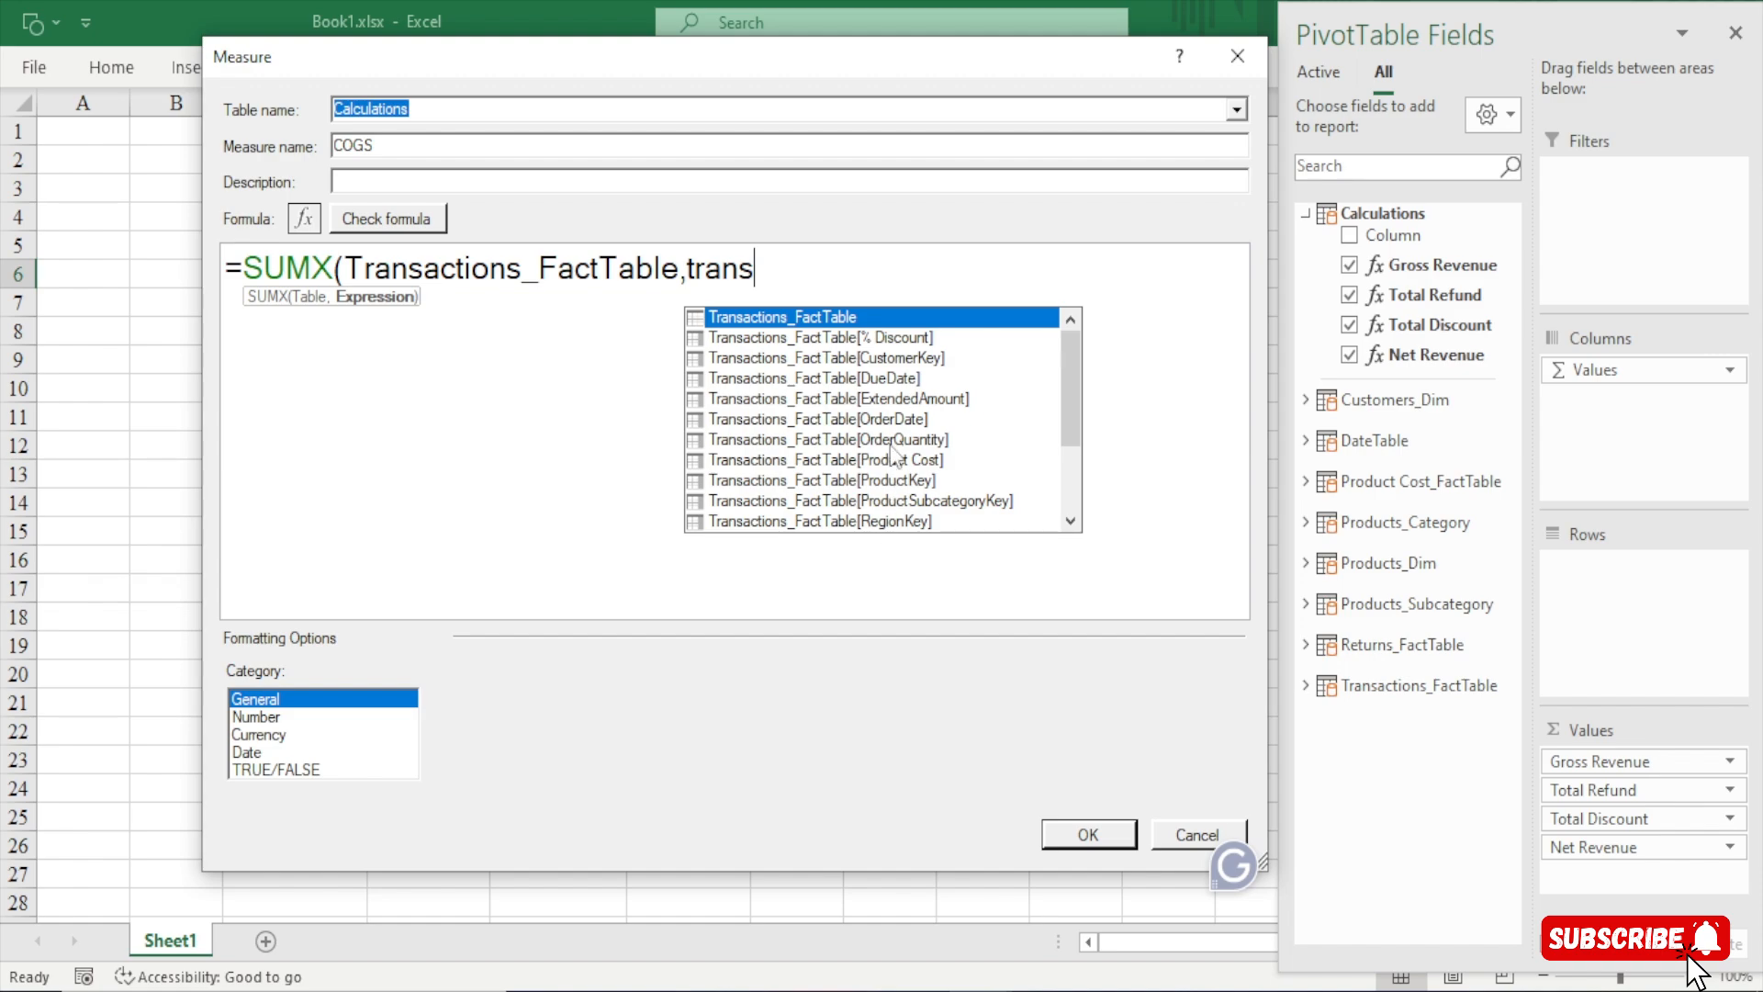
key("Down")
key("Down")
key("Down")
key("Down")
key("Down")
key("Down")
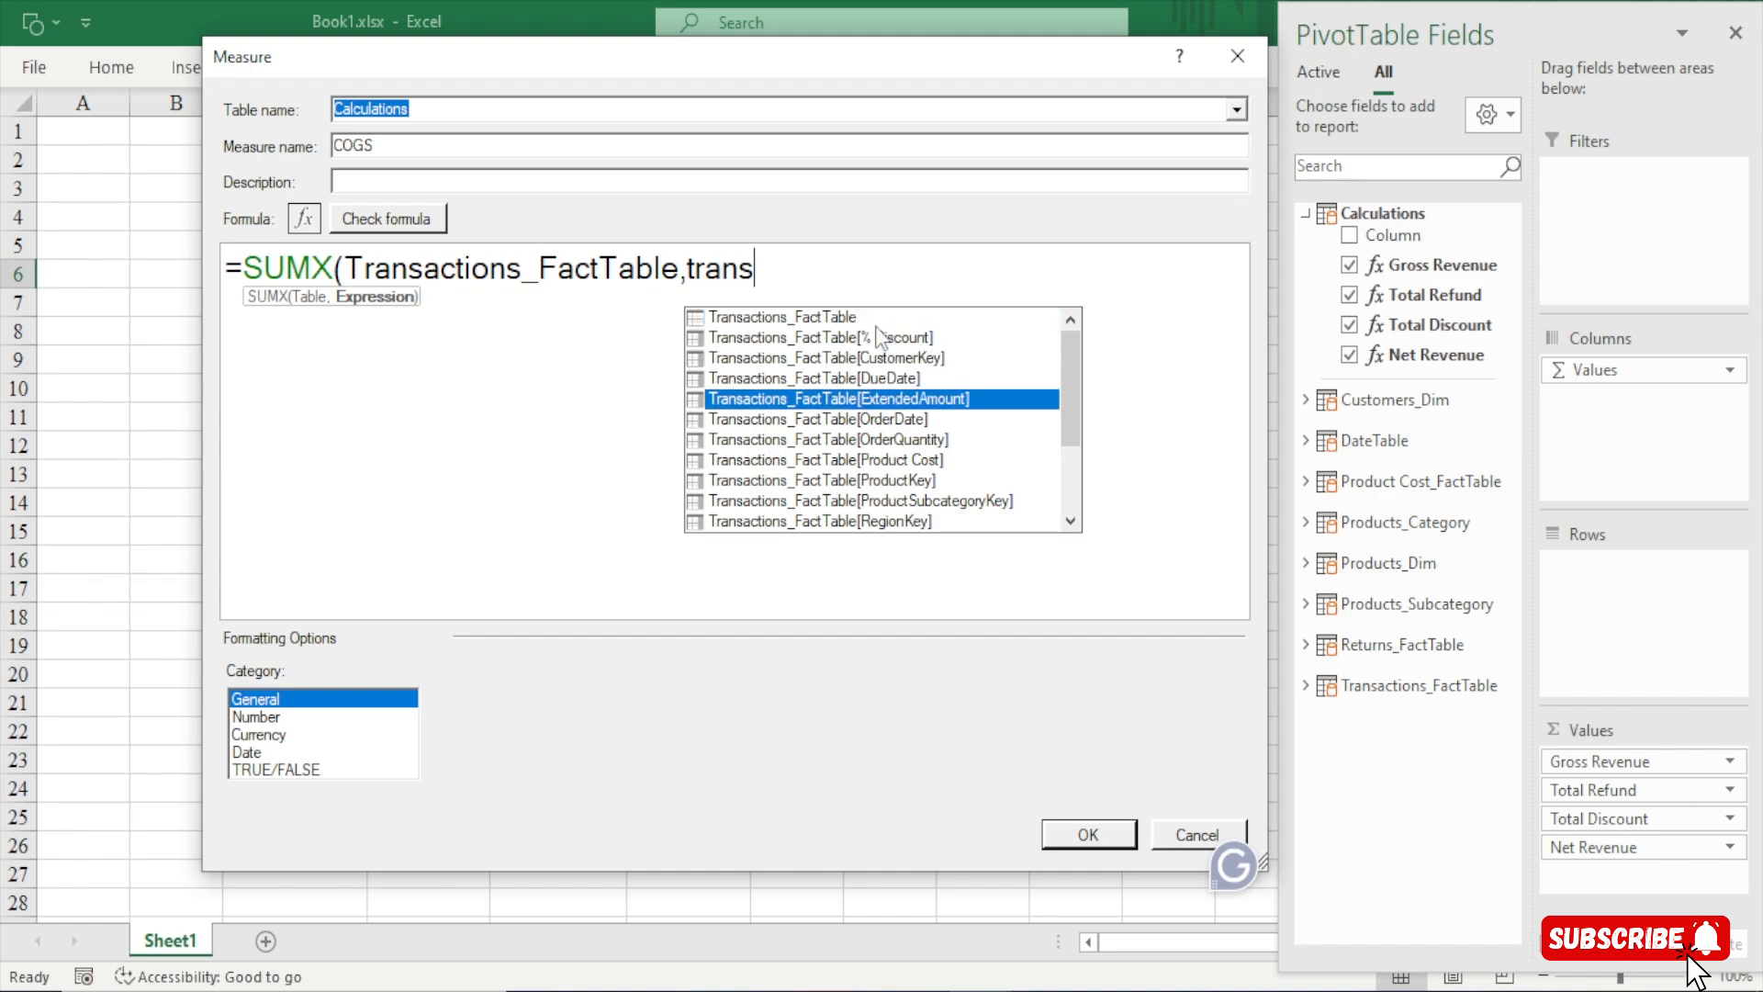
key("Down")
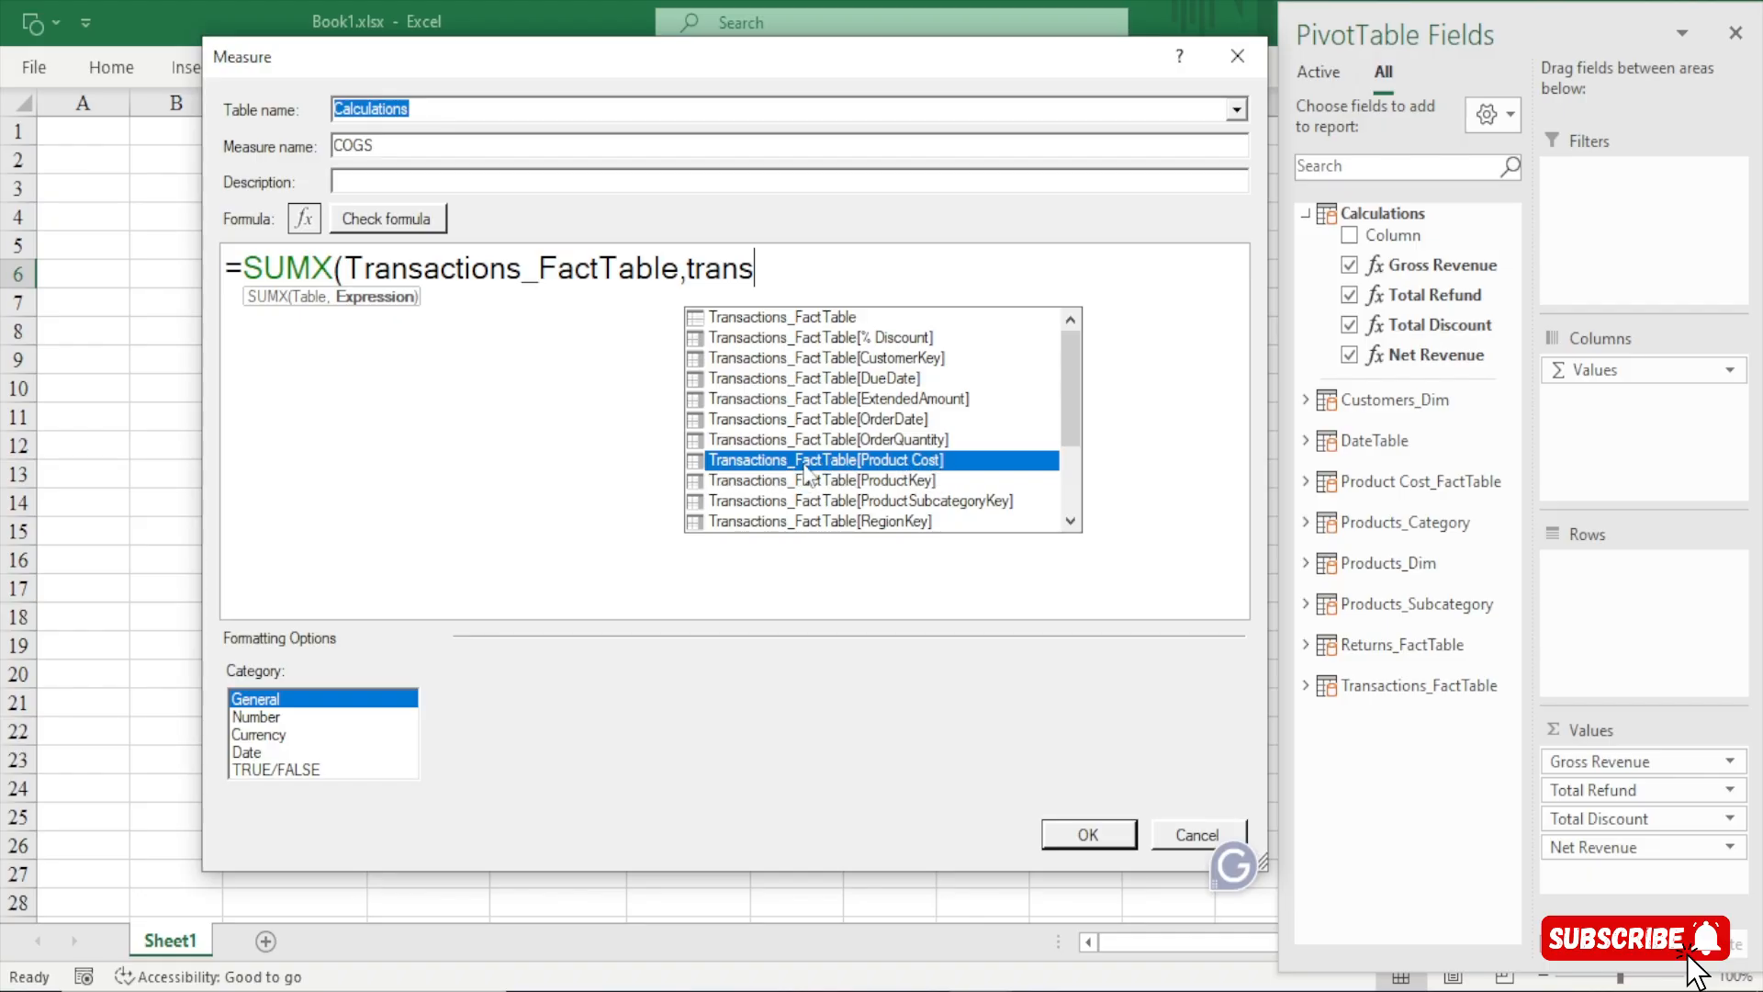
double_click(904, 463)
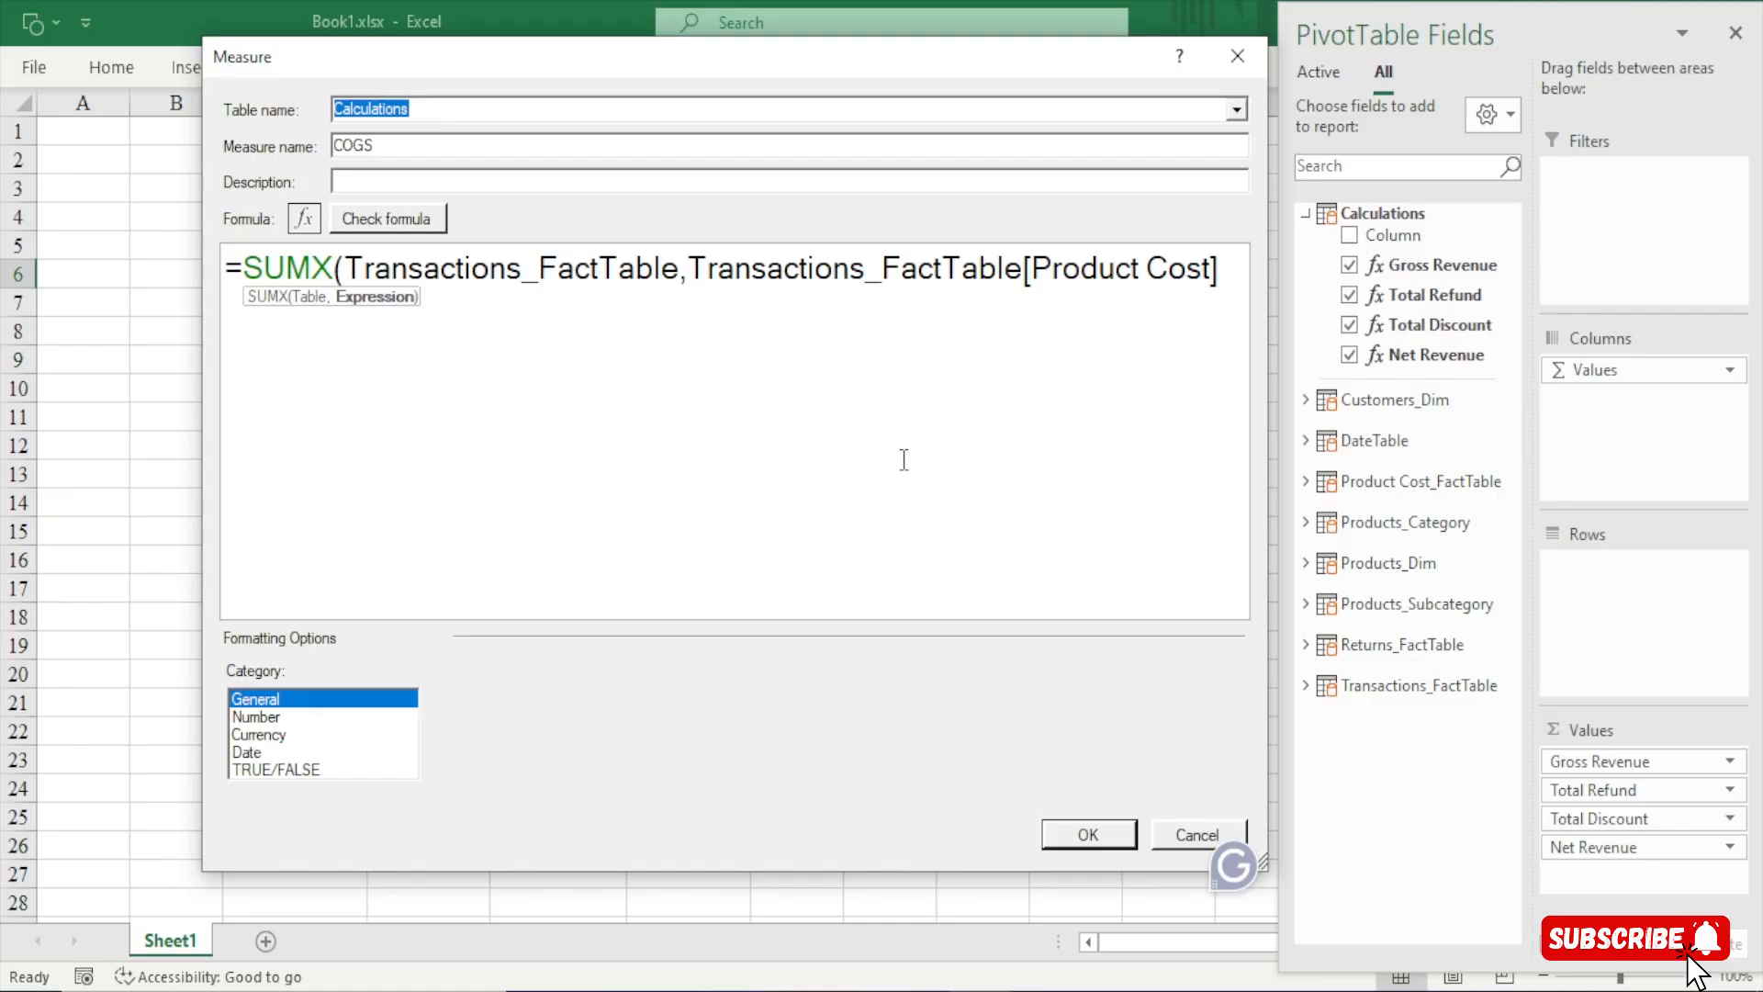
Multiply the expression by Transactions_FactTable[Unit Cost], close the SUMX function and check the COGS formula for errors
type("*")
type("unit")
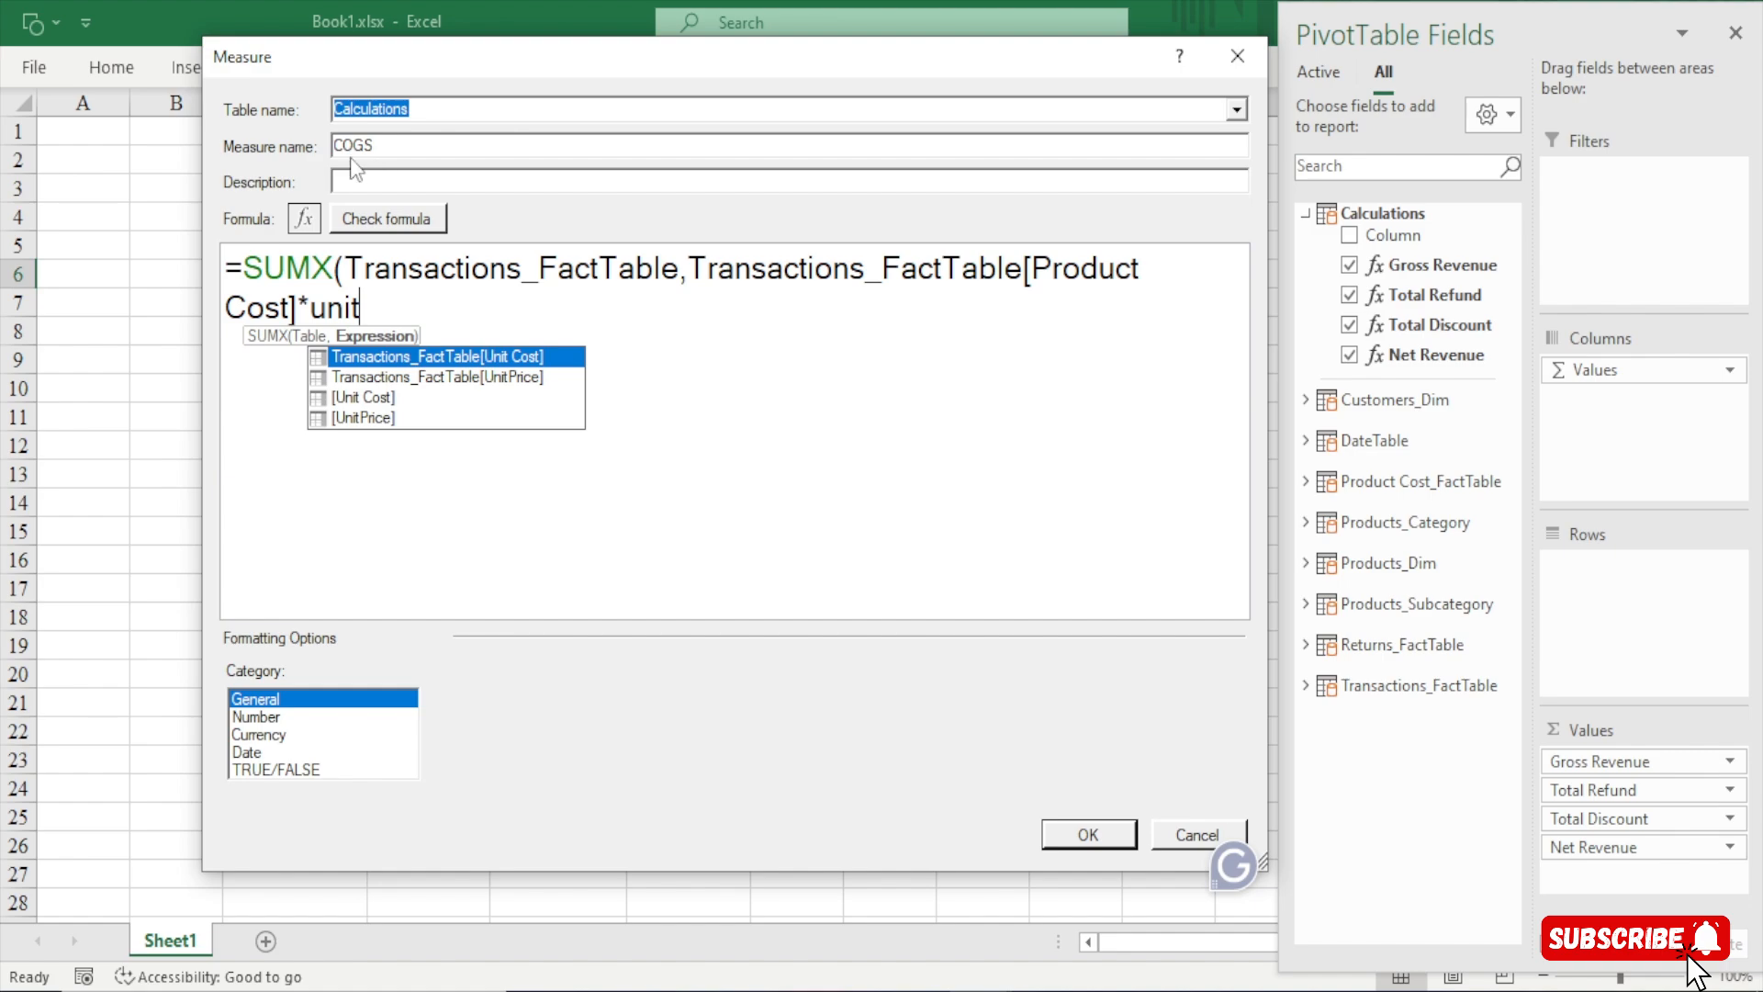
double_click(524, 360)
type(")")
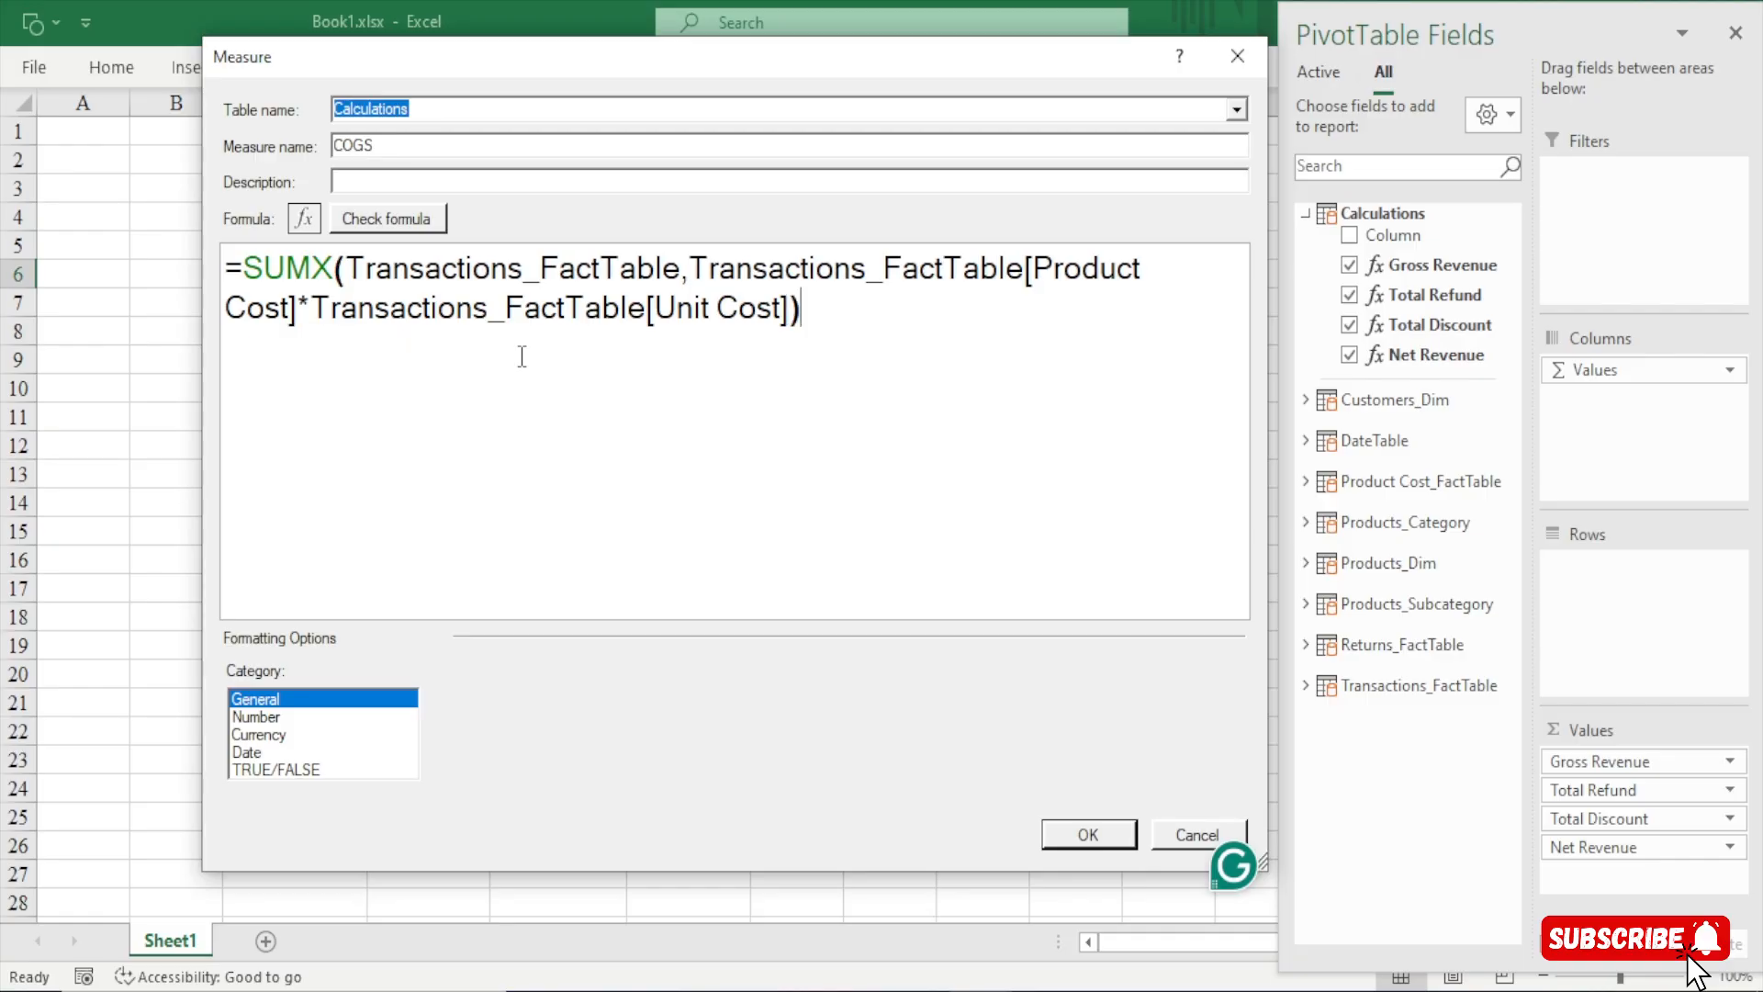
left_click(437, 218)
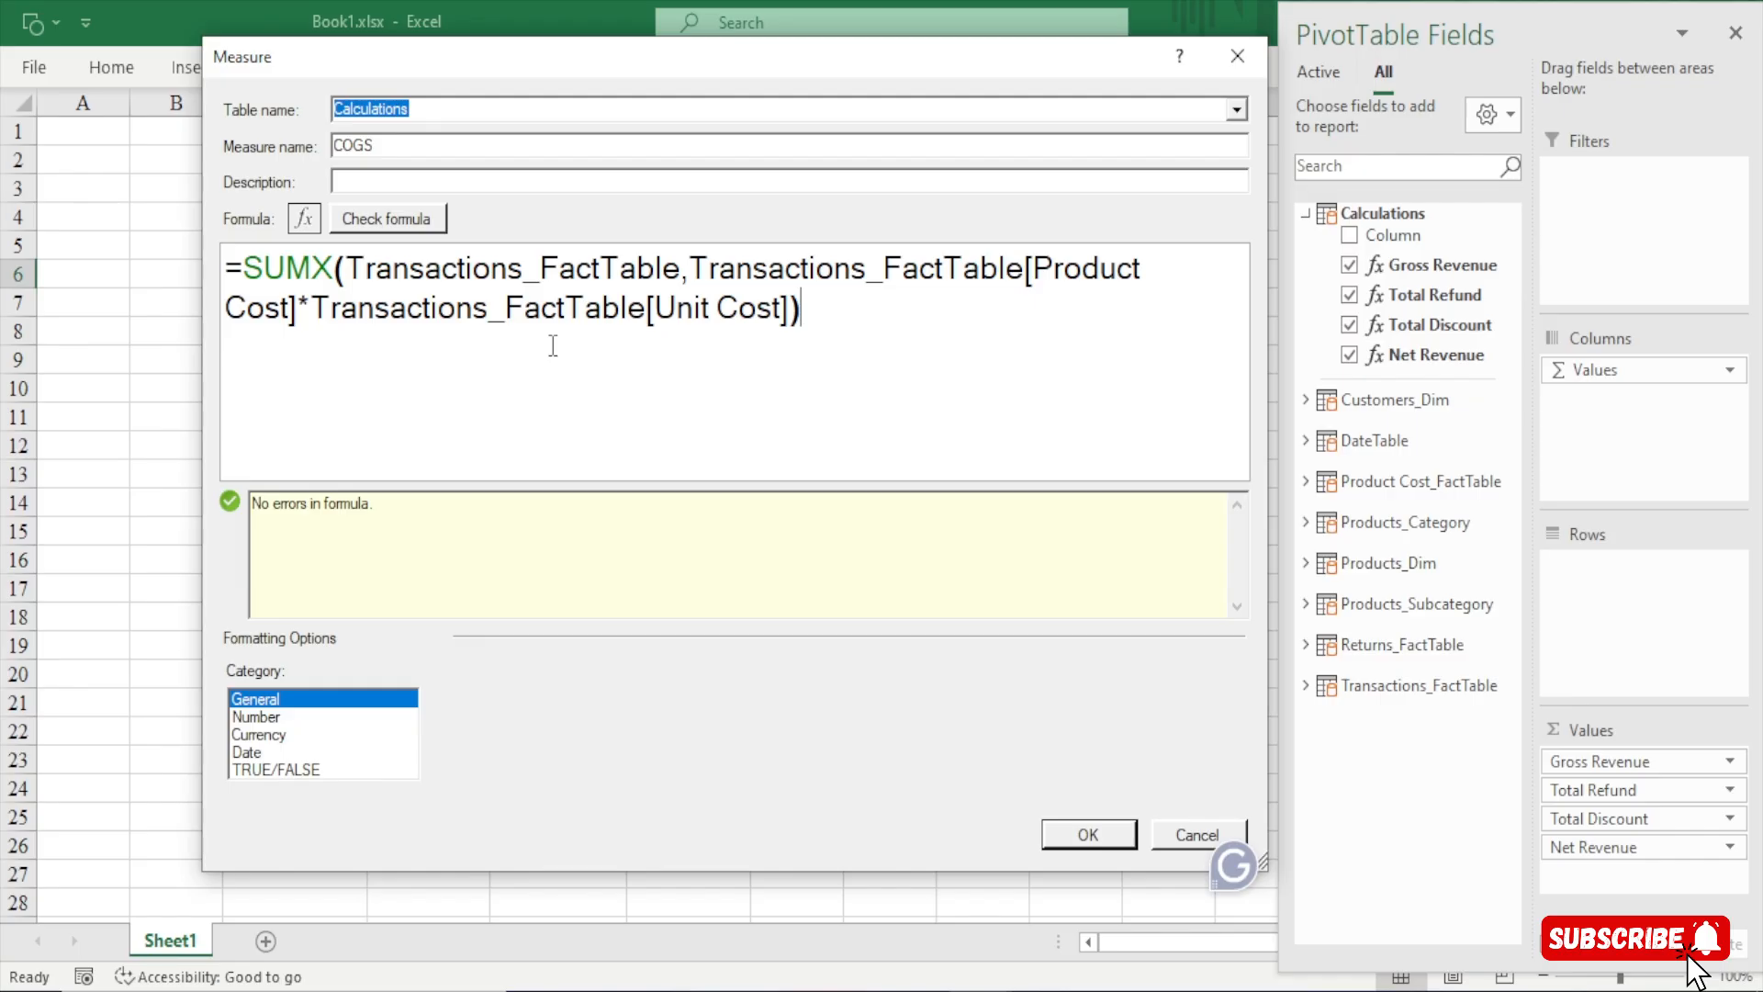
Format the COGS measure as $ currency with 0 decimal places and save it so it shows in the PivotTable
left_click_drag(689, 273, 1149, 275)
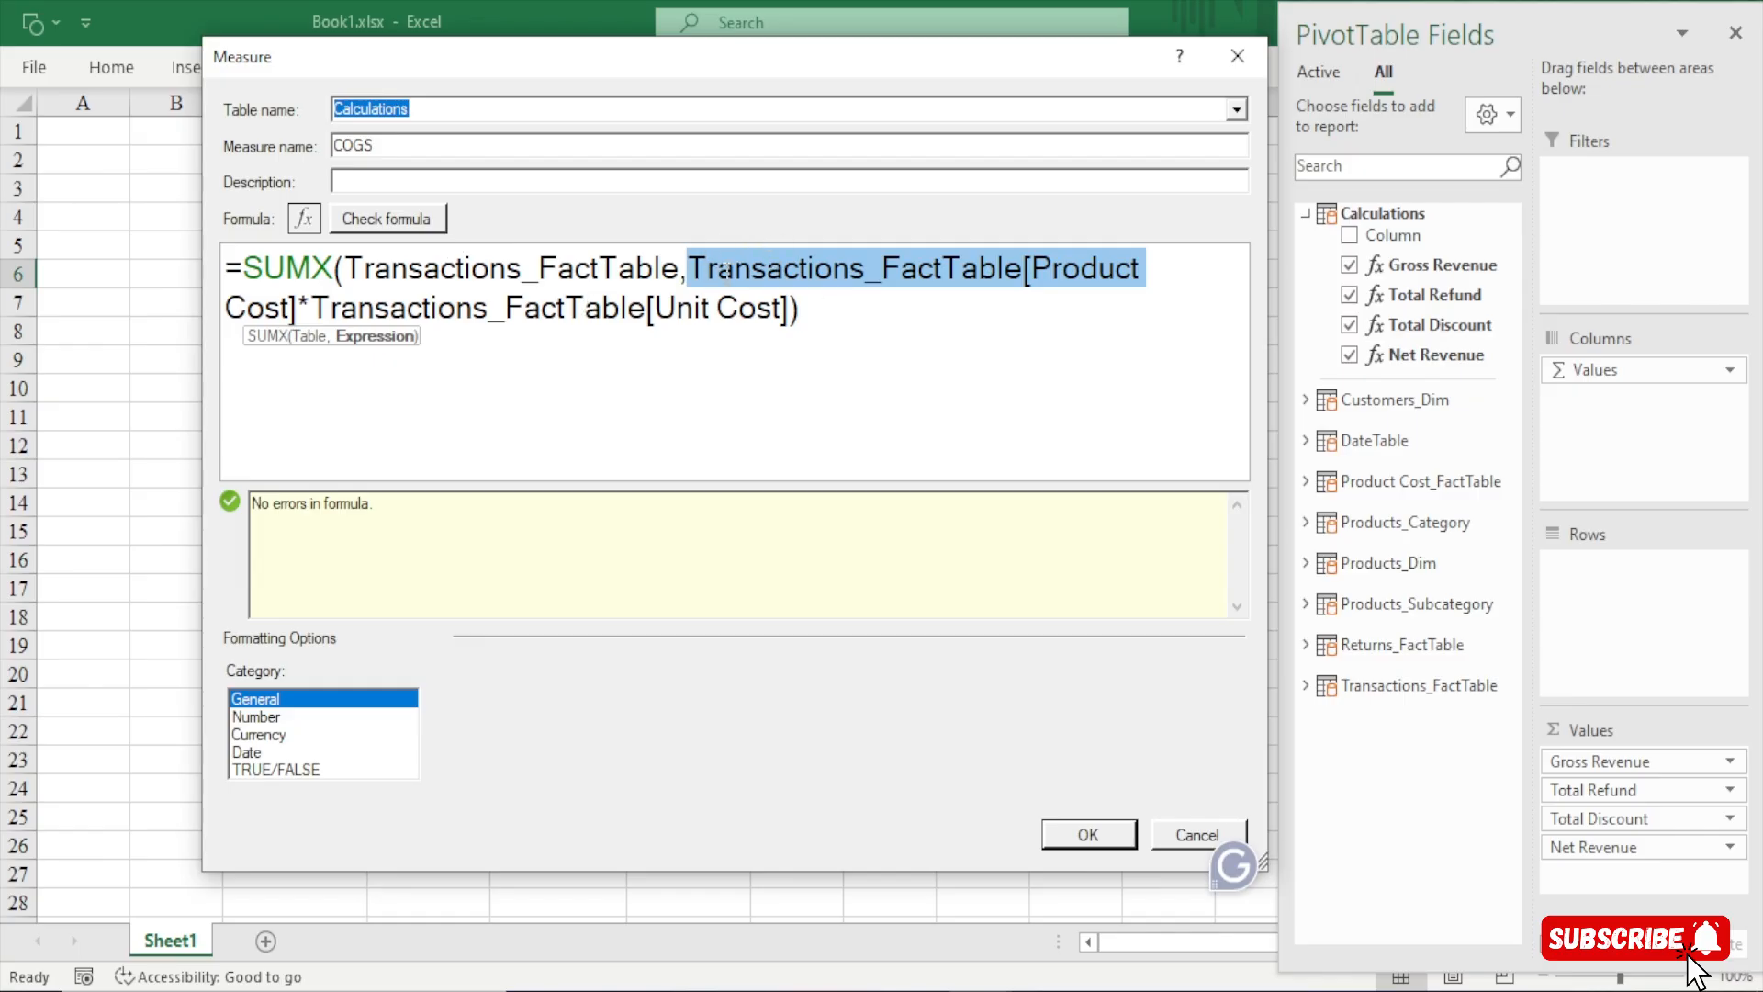
left_click(820, 309)
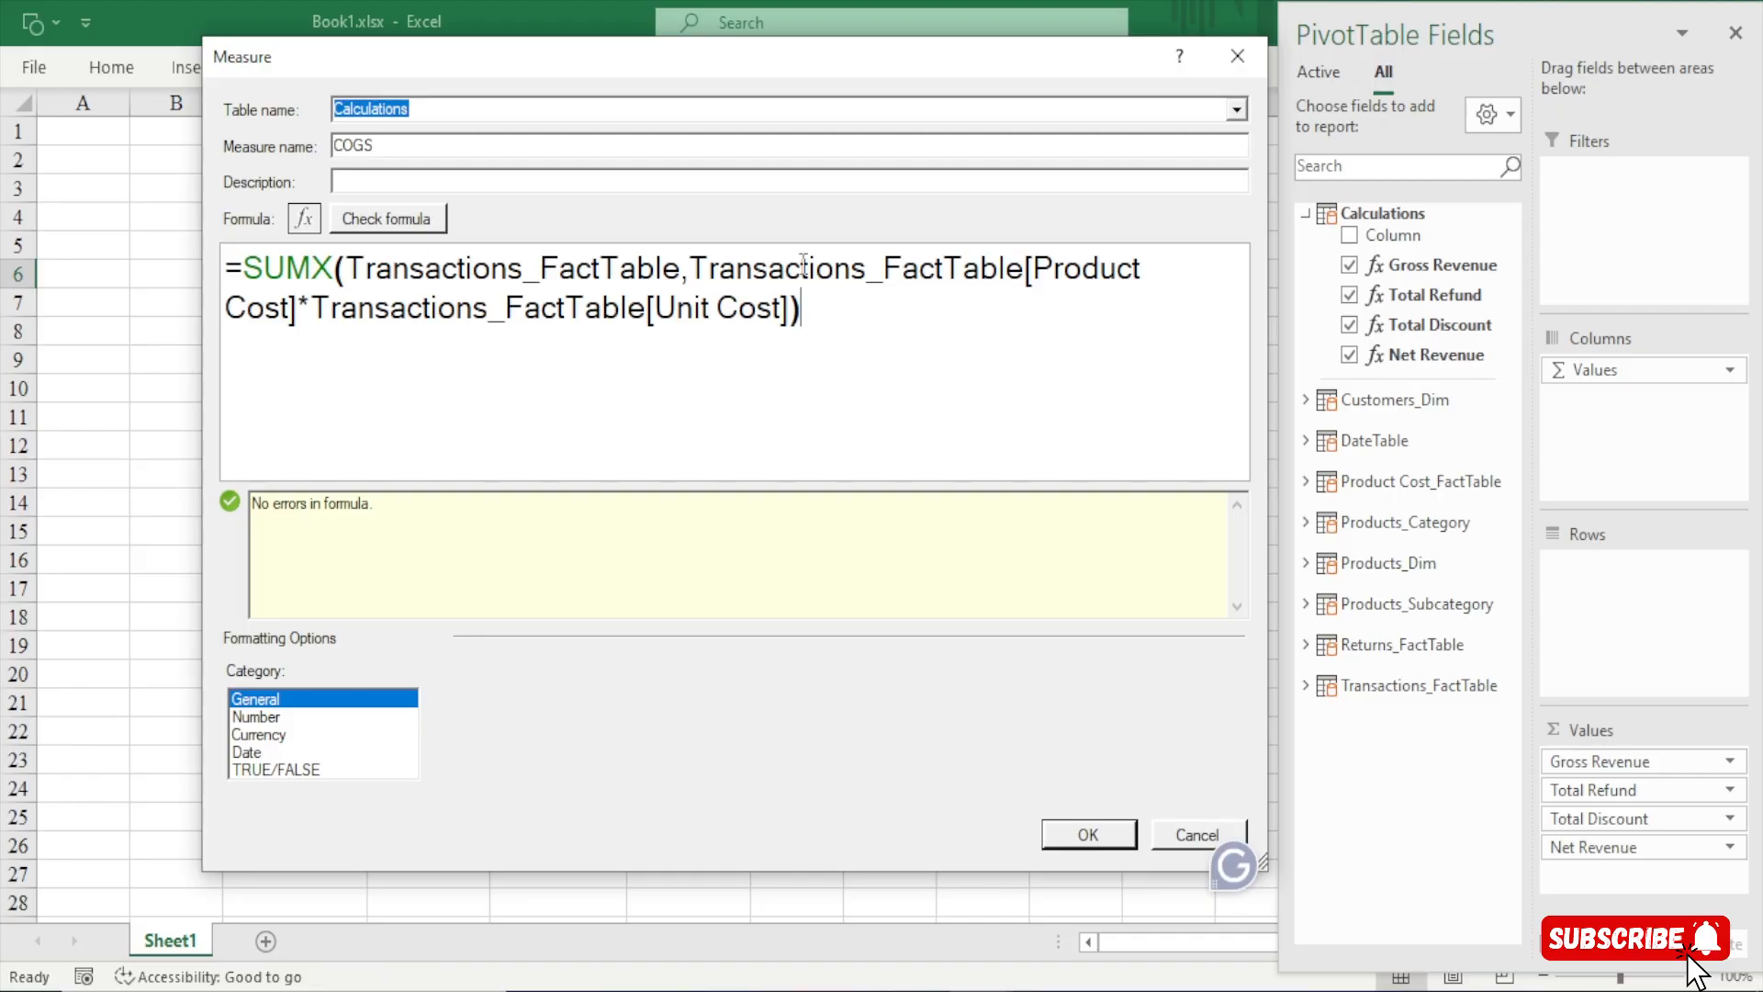
left_click(250, 734)
left_click(658, 744)
left_click(657, 744)
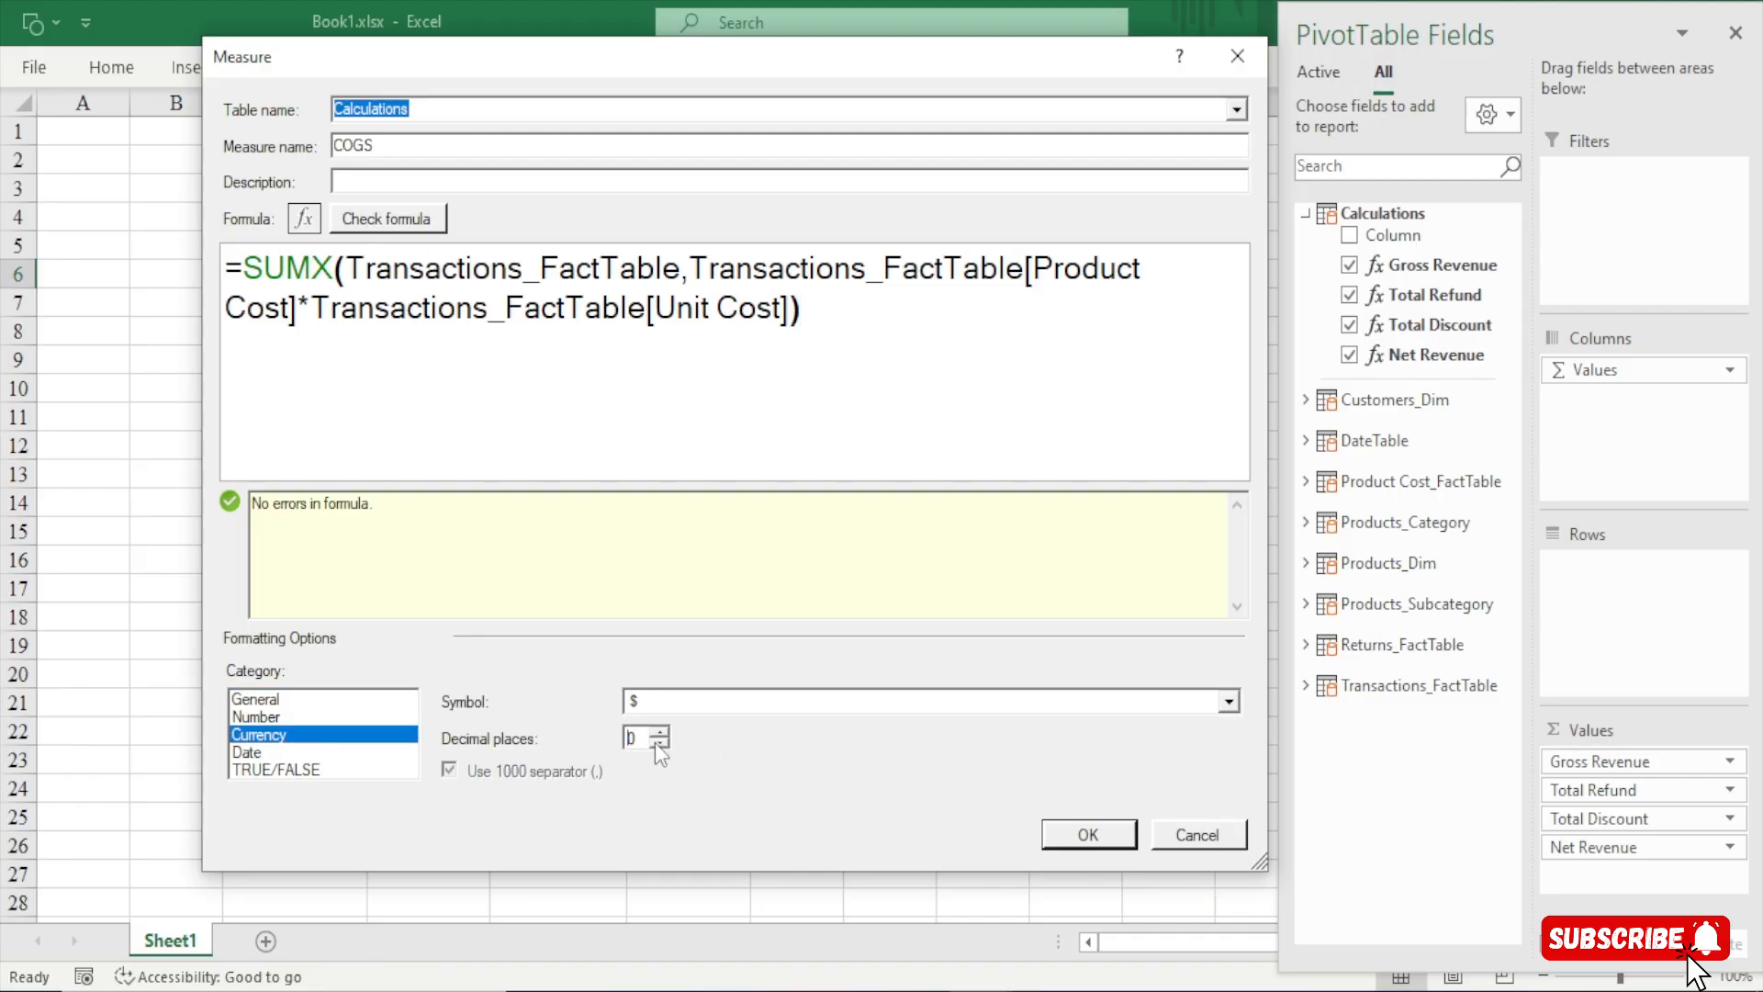
left_click(1088, 834)
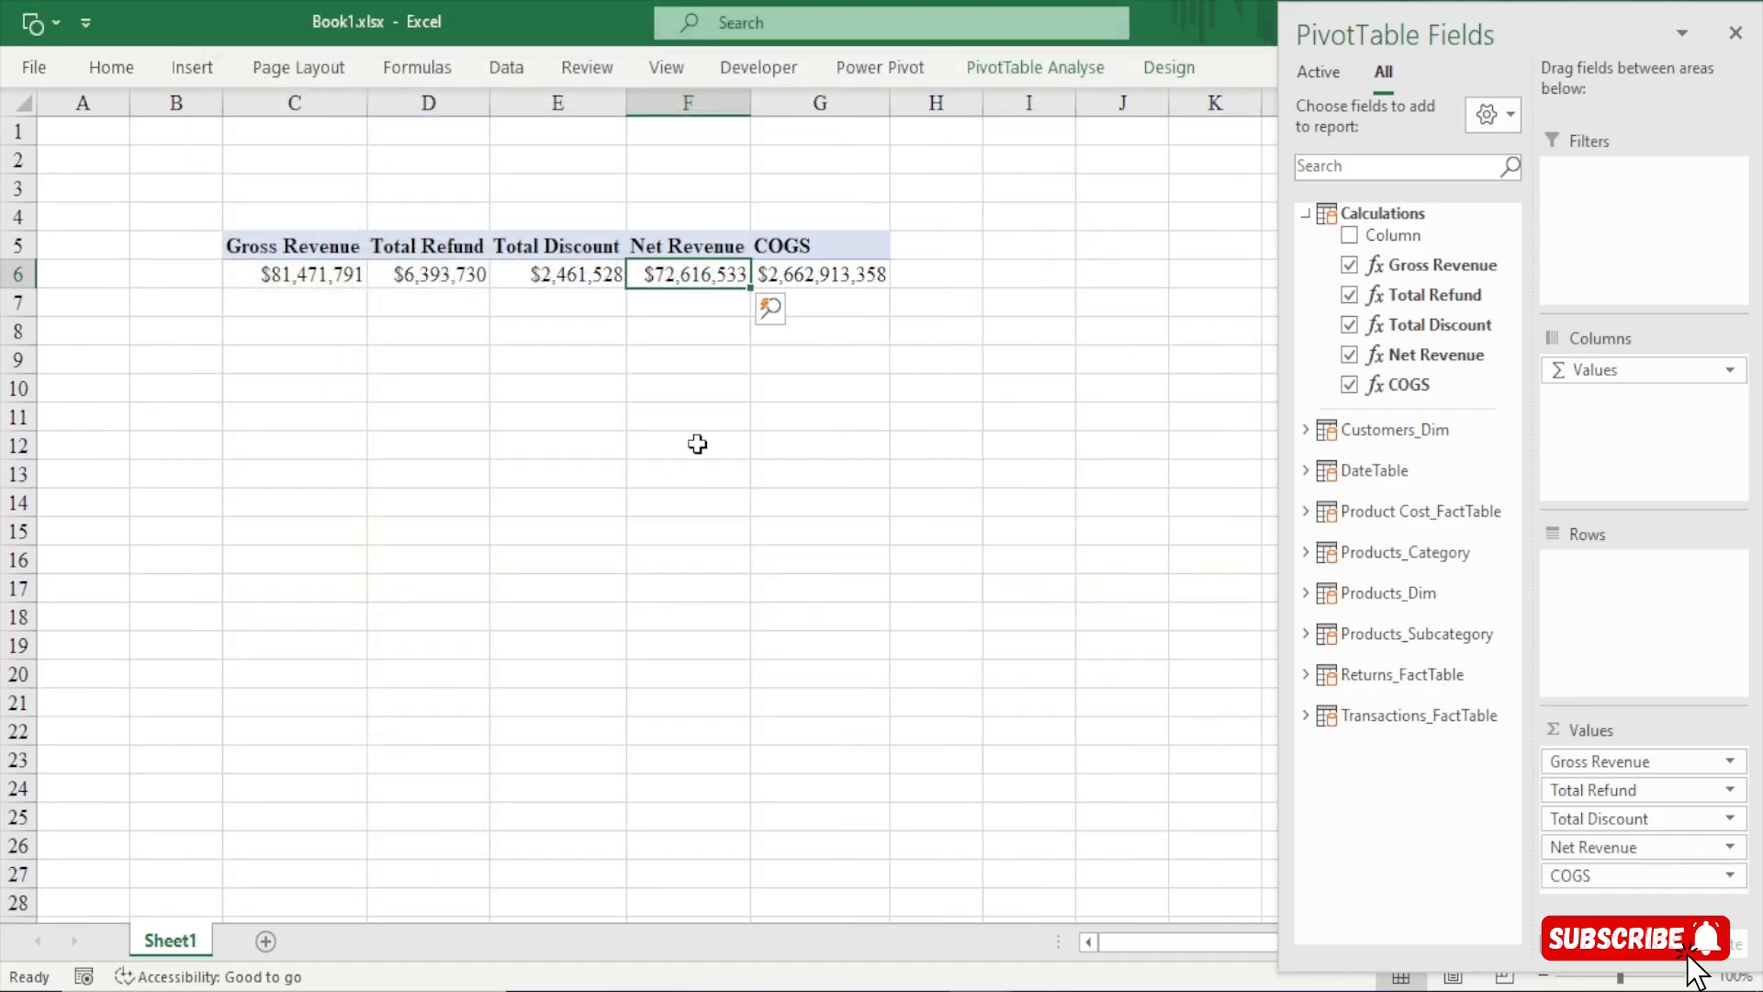
mouse_move(816, 268)
left_click(814, 280)
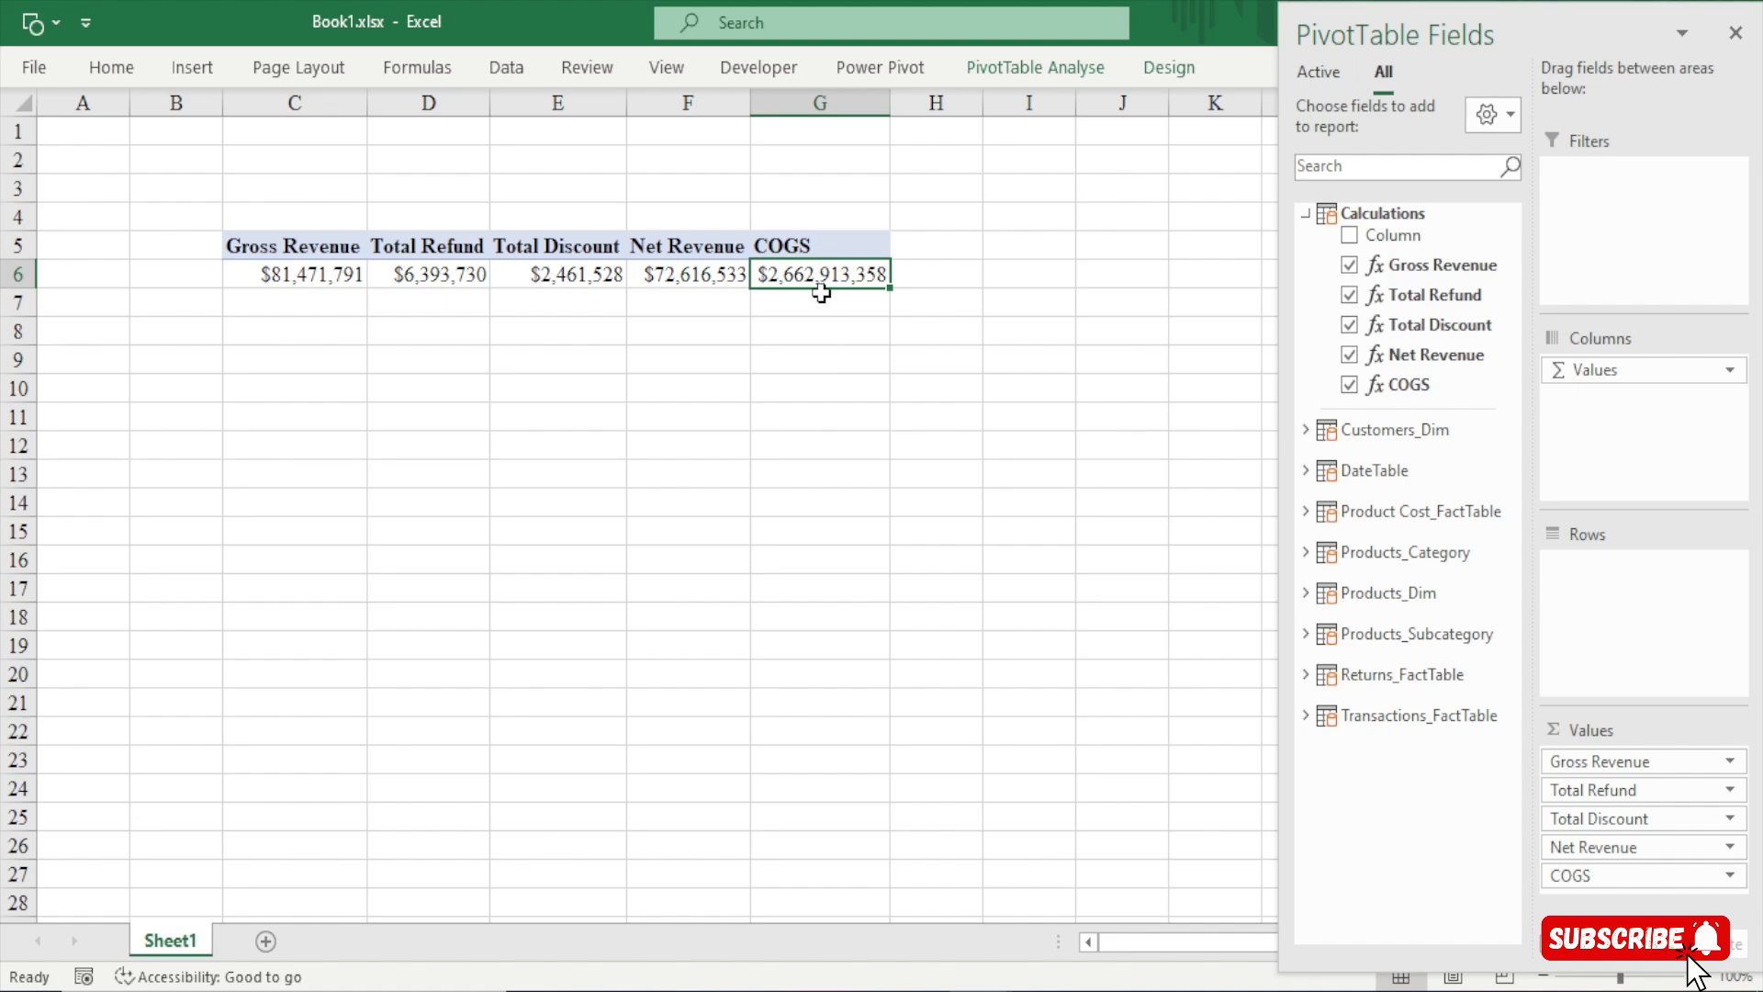
Open the existing COGS measure for editing and enlarge its dialog and formula text
left_click(912, 64)
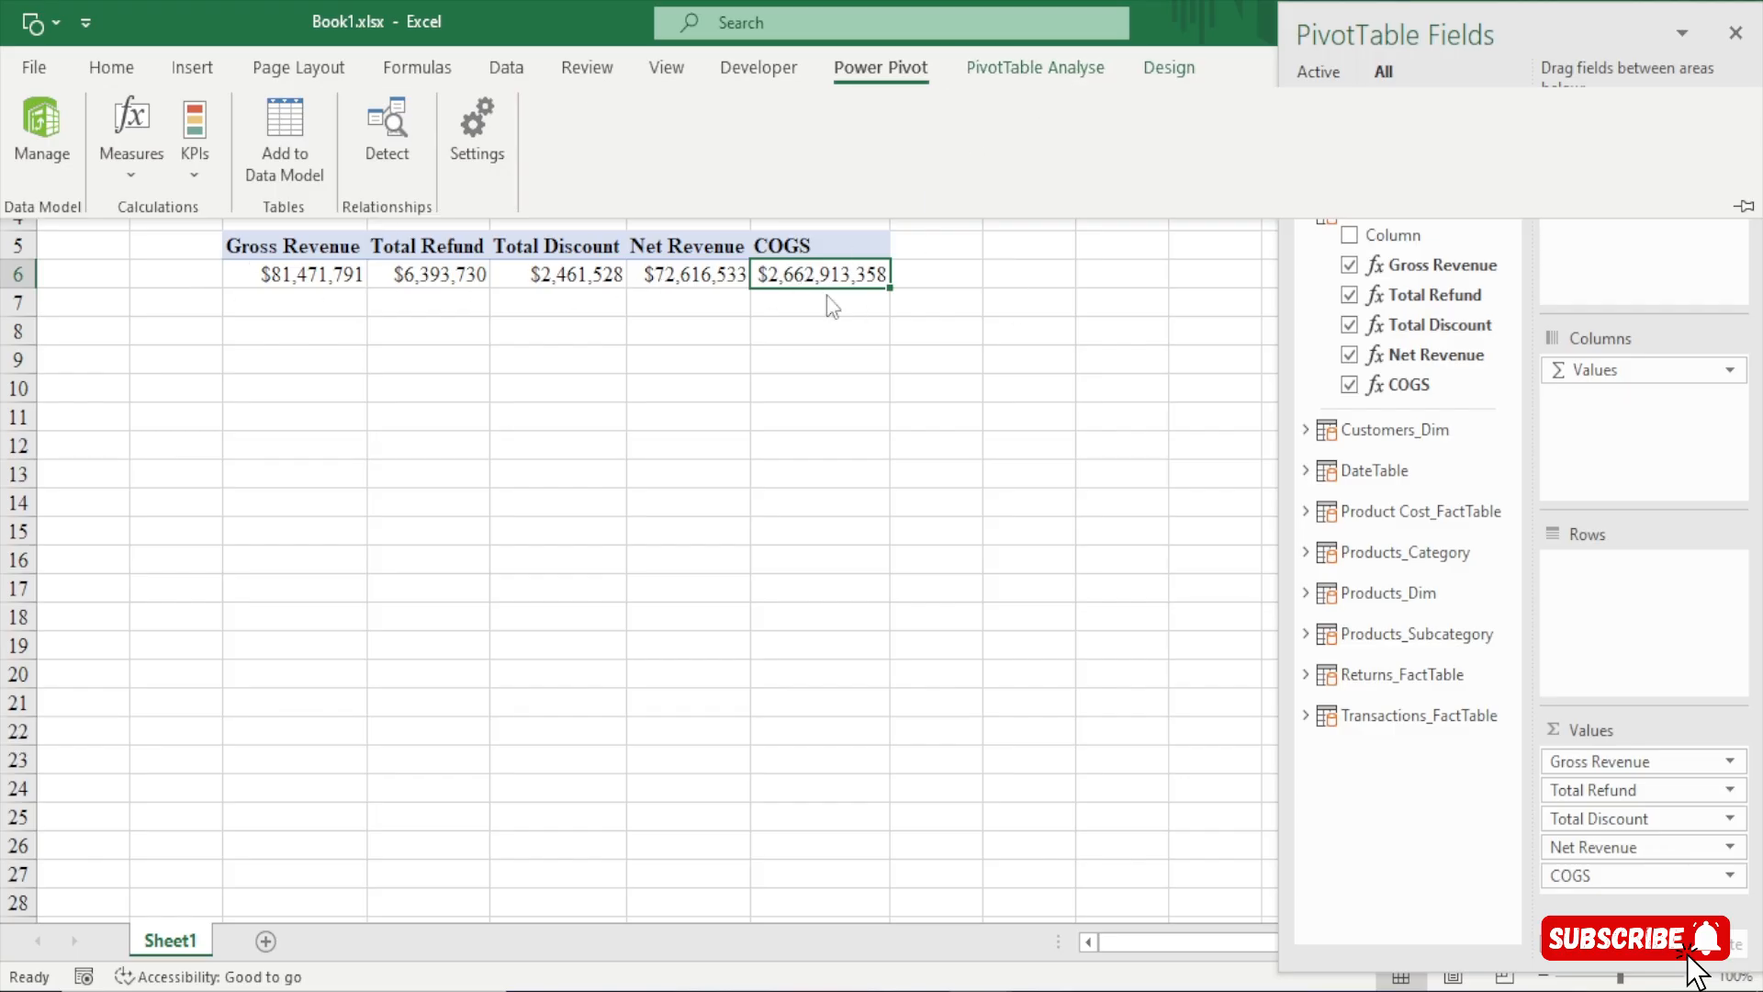
left_click(127, 162)
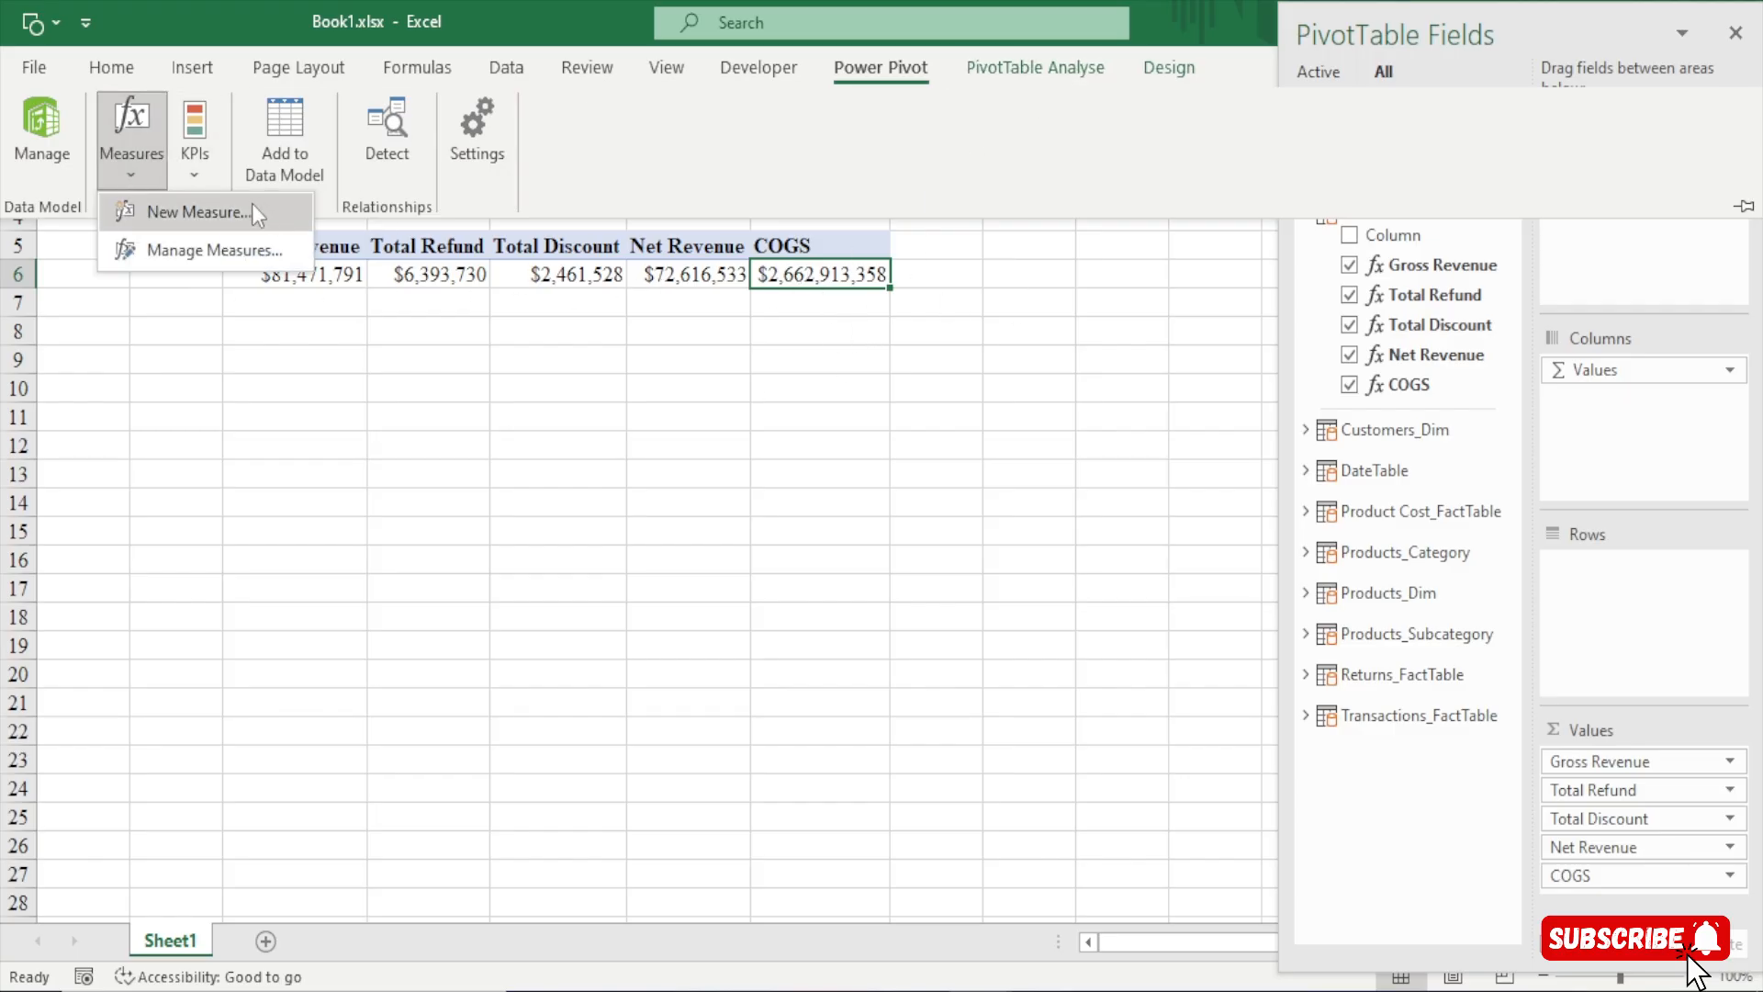
left_click(200, 251)
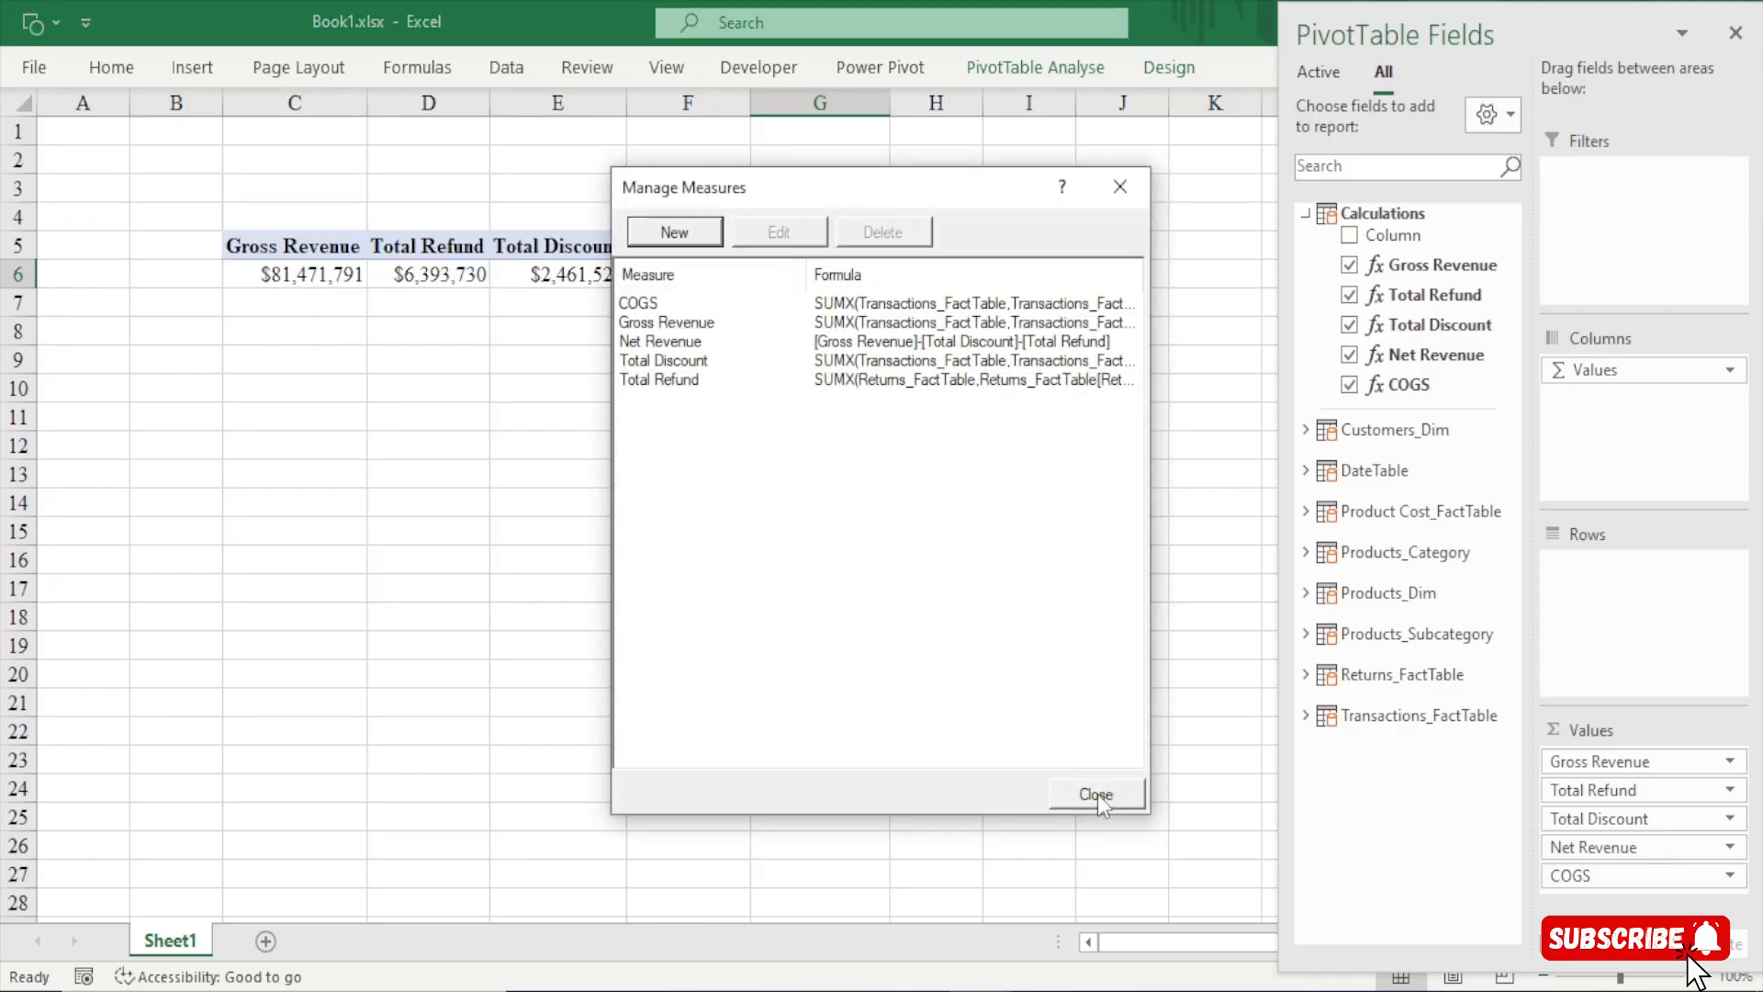
left_click_drag(817, 187, 633, 170)
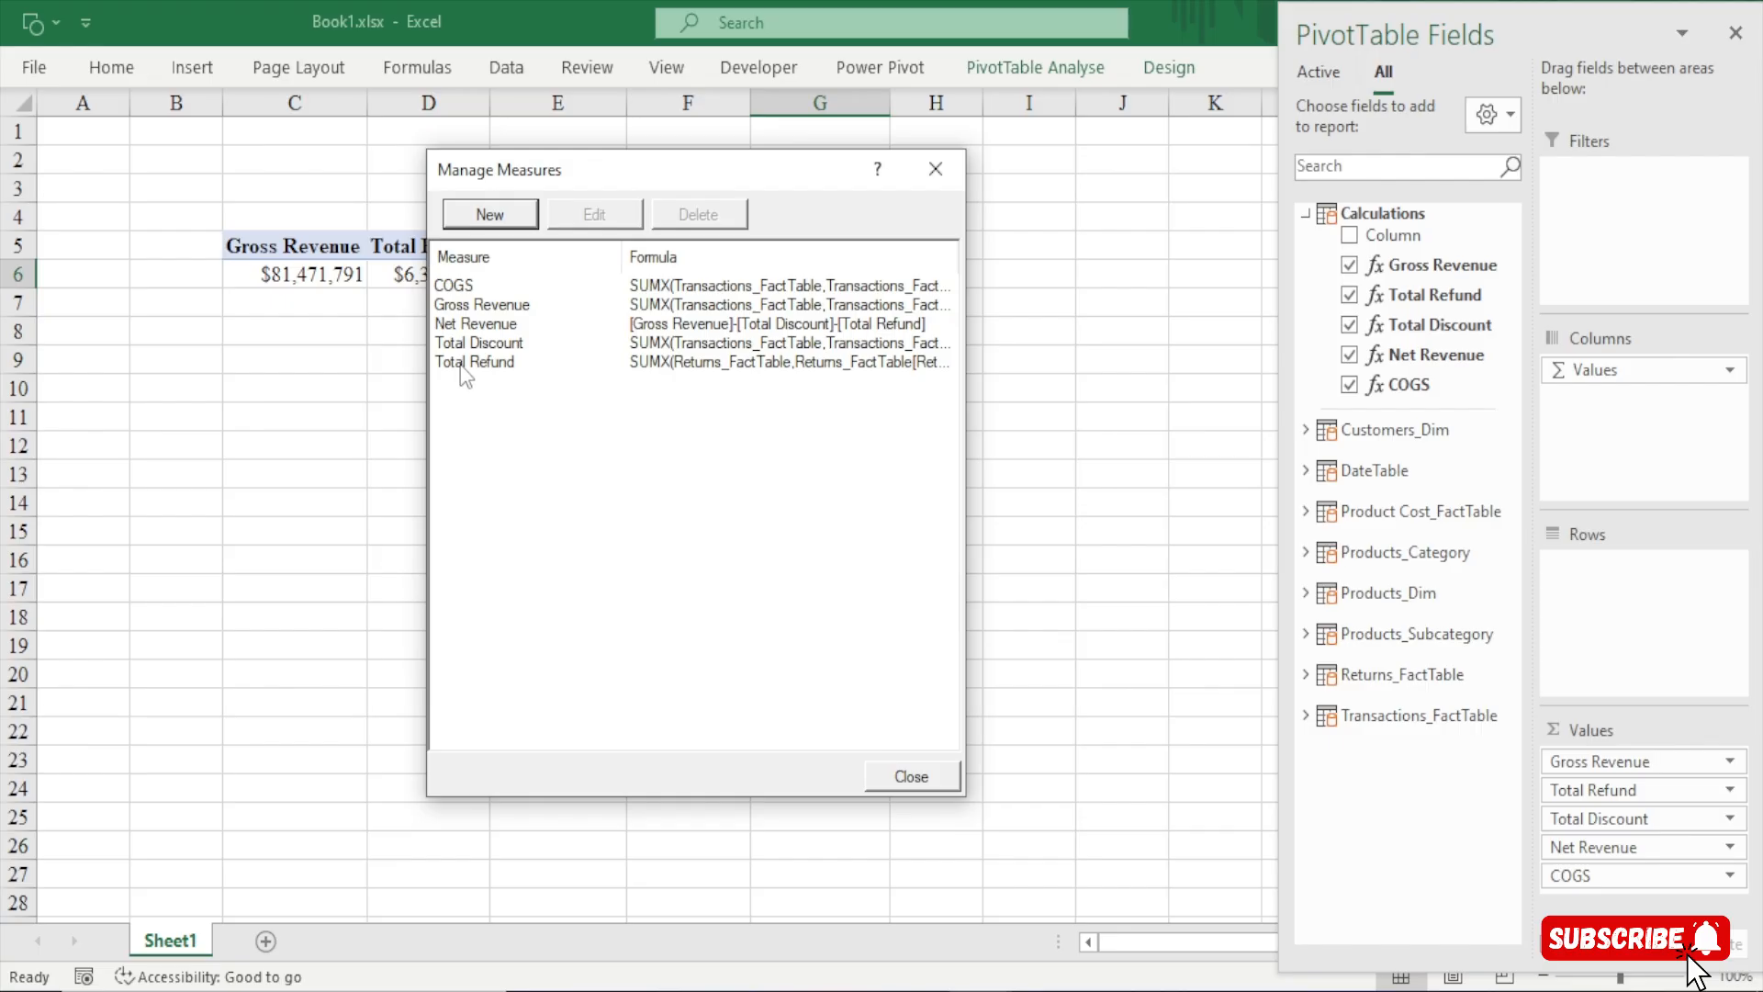
left_click(476, 288)
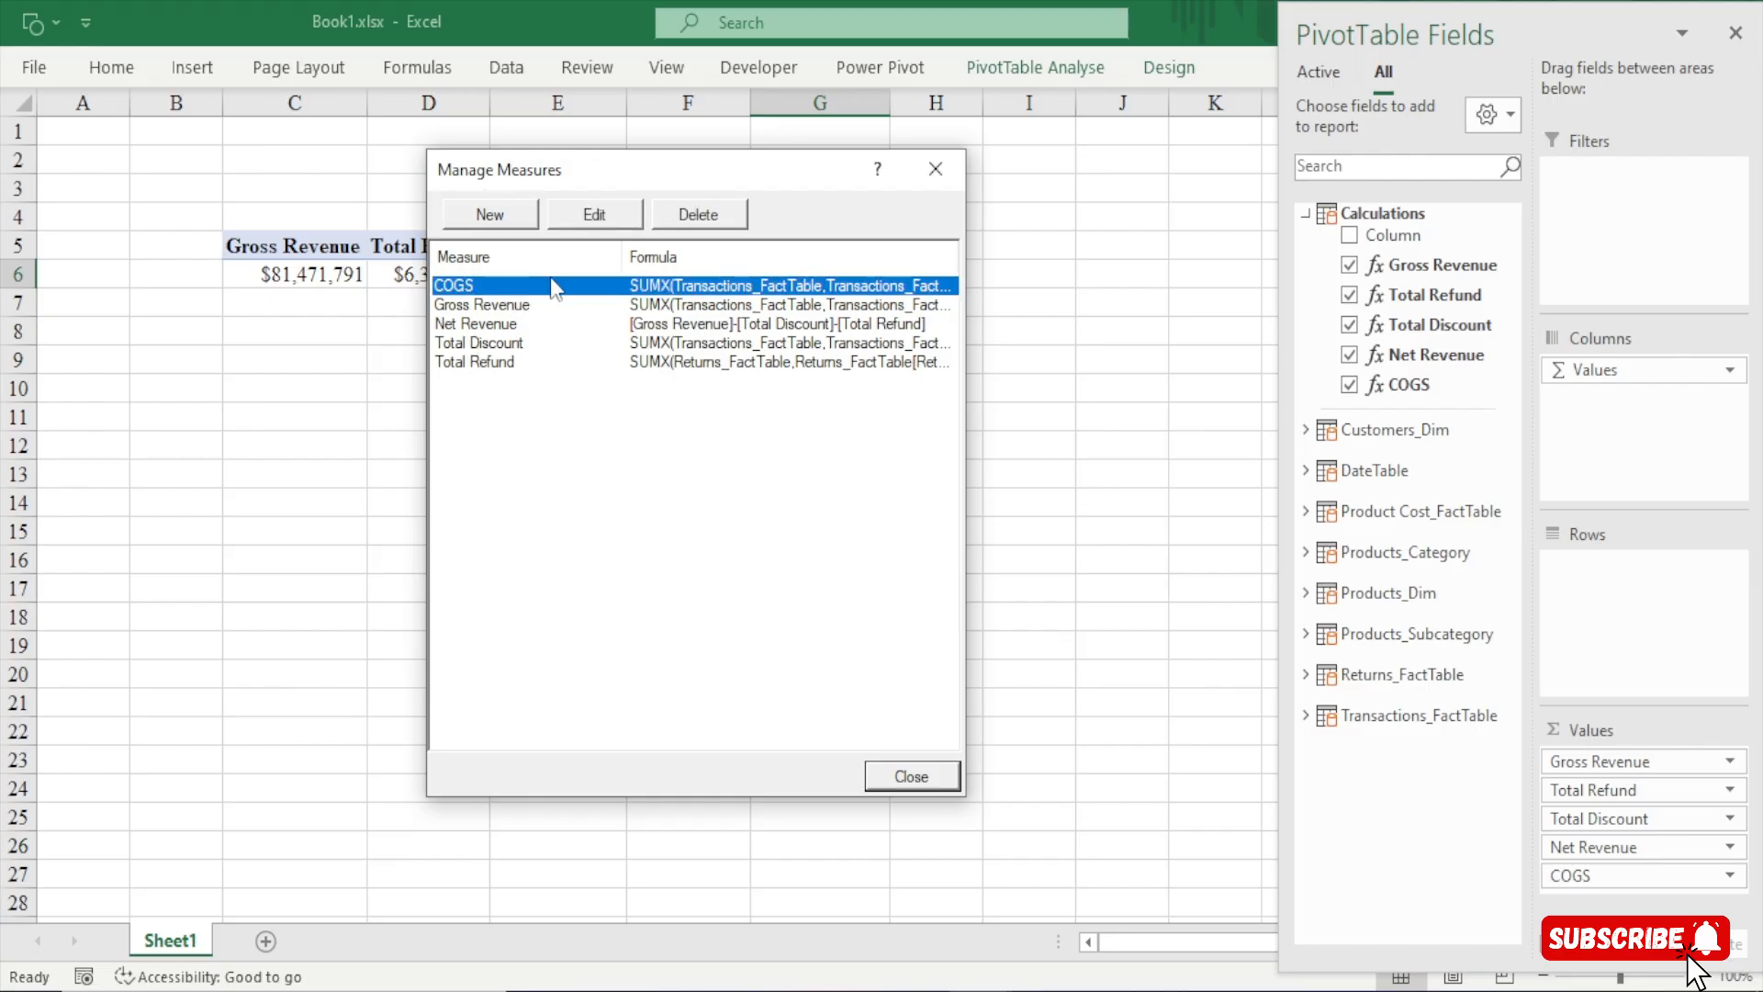
left_click(593, 217)
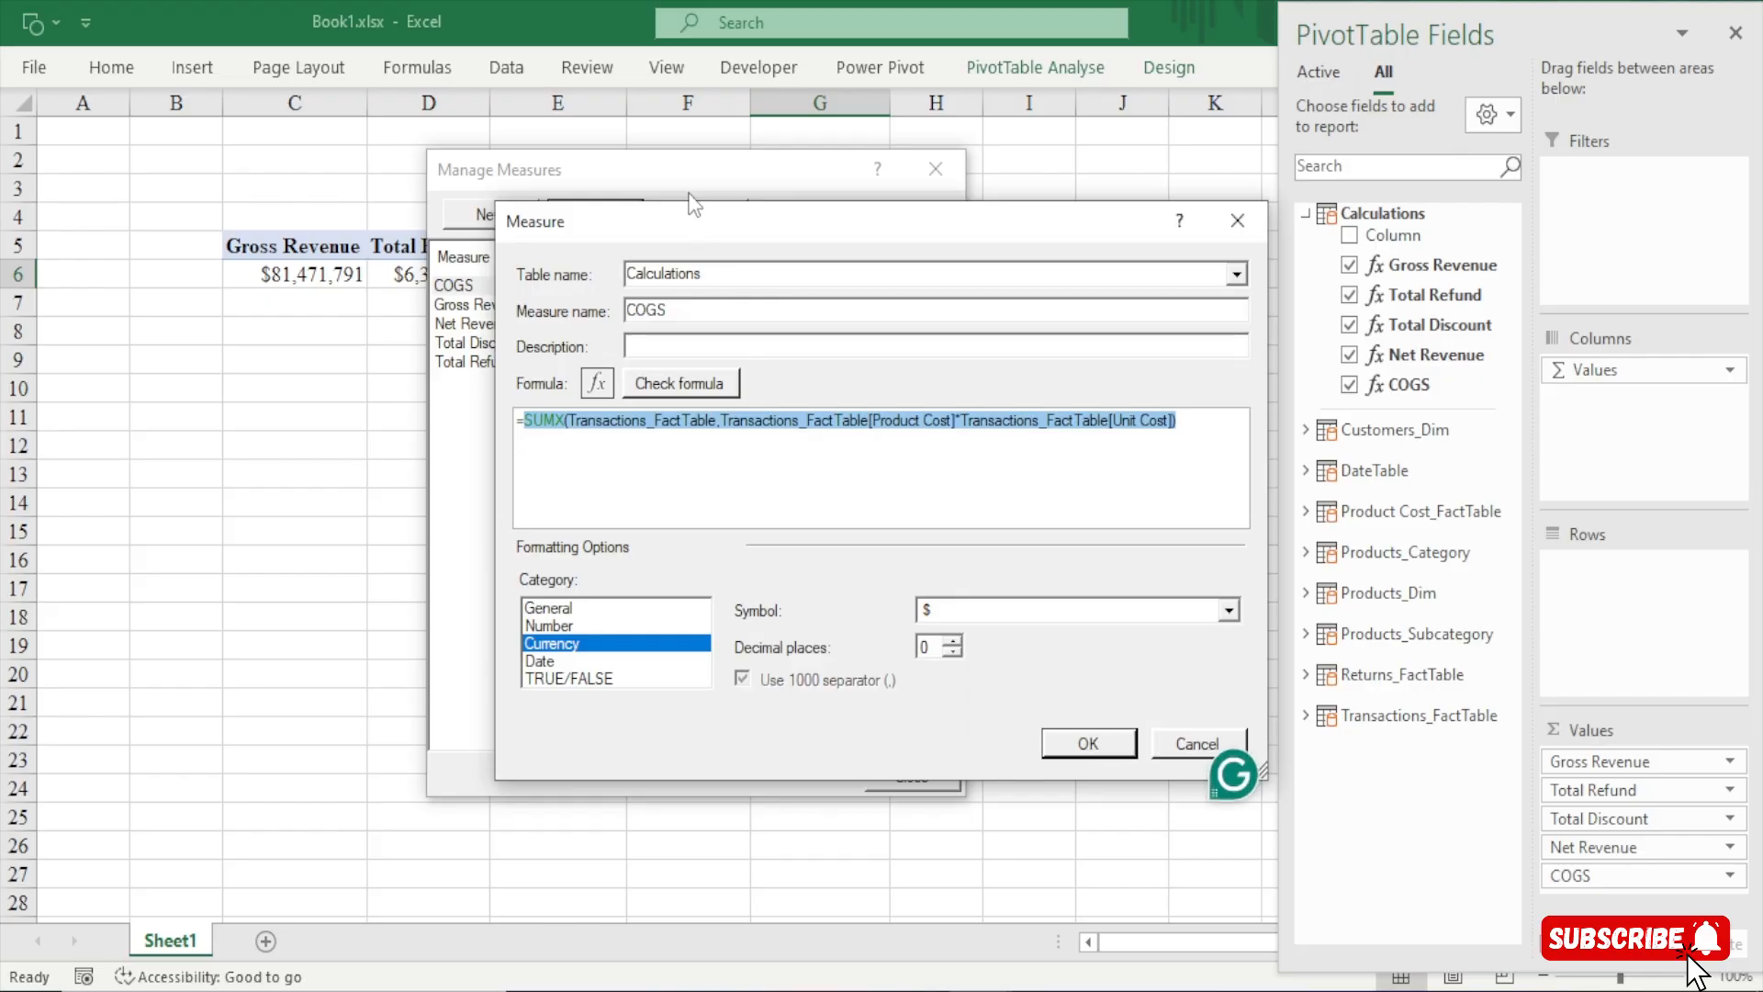
left_click_drag(567, 188, 389, 86)
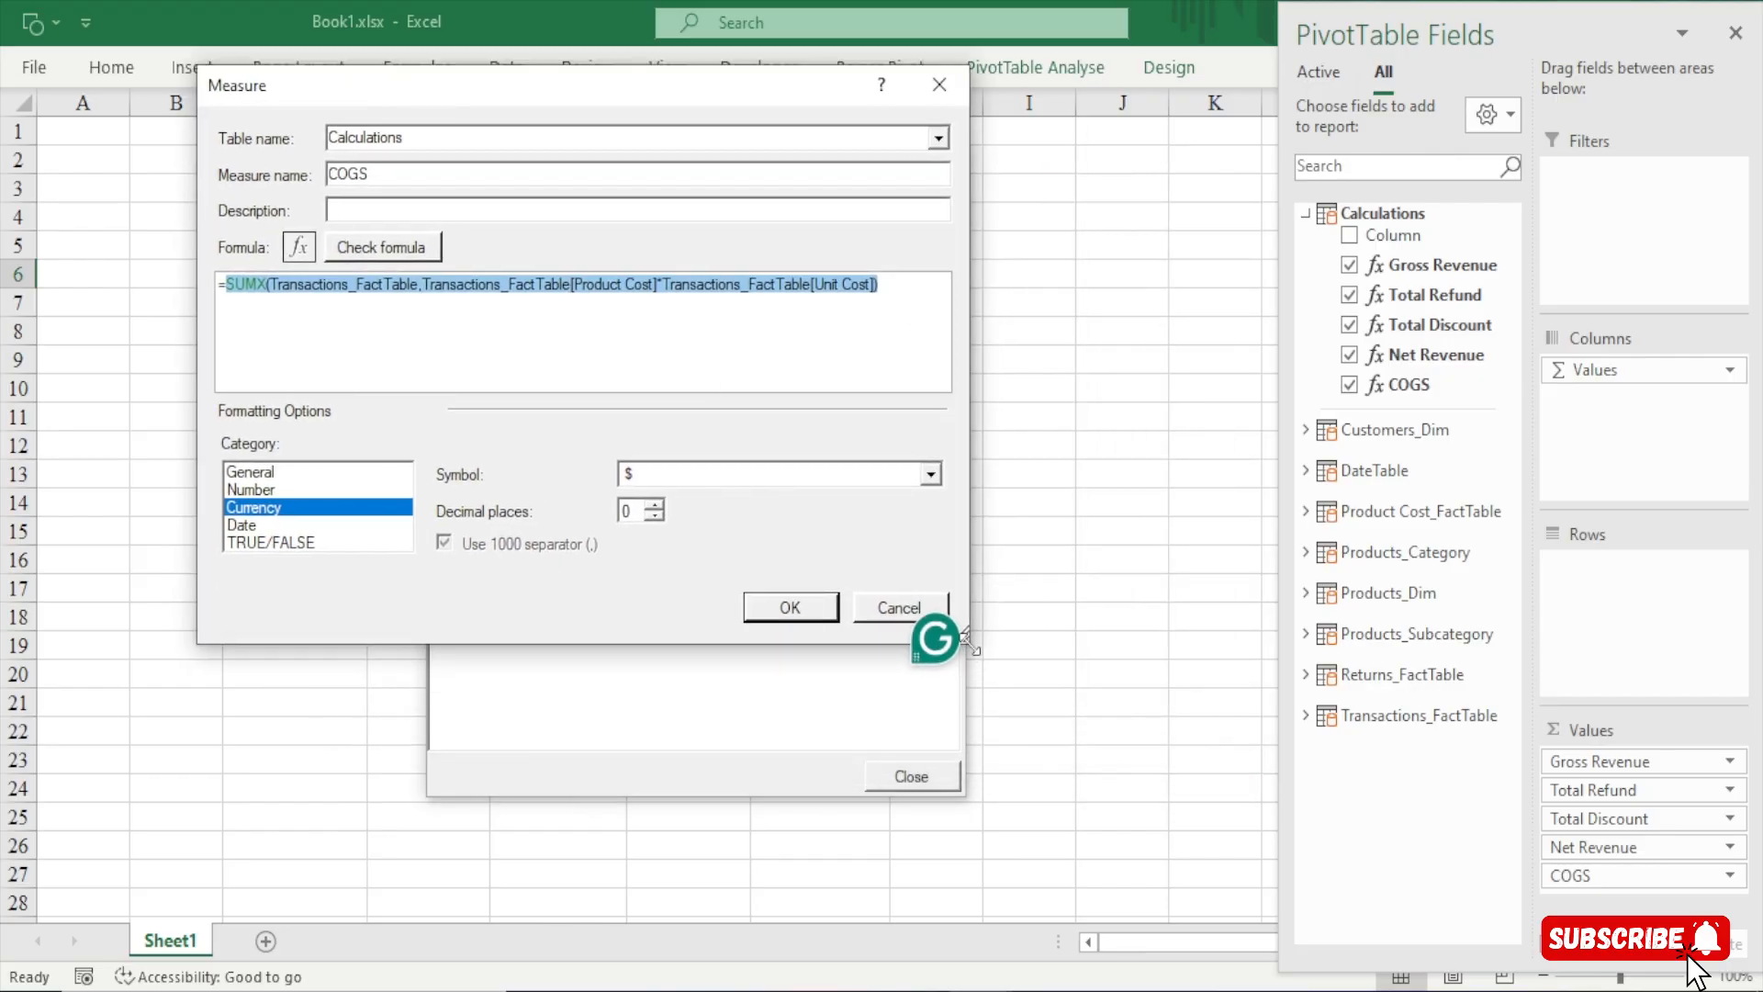
left_click_drag(970, 645, 1217, 870)
left_click(592, 367)
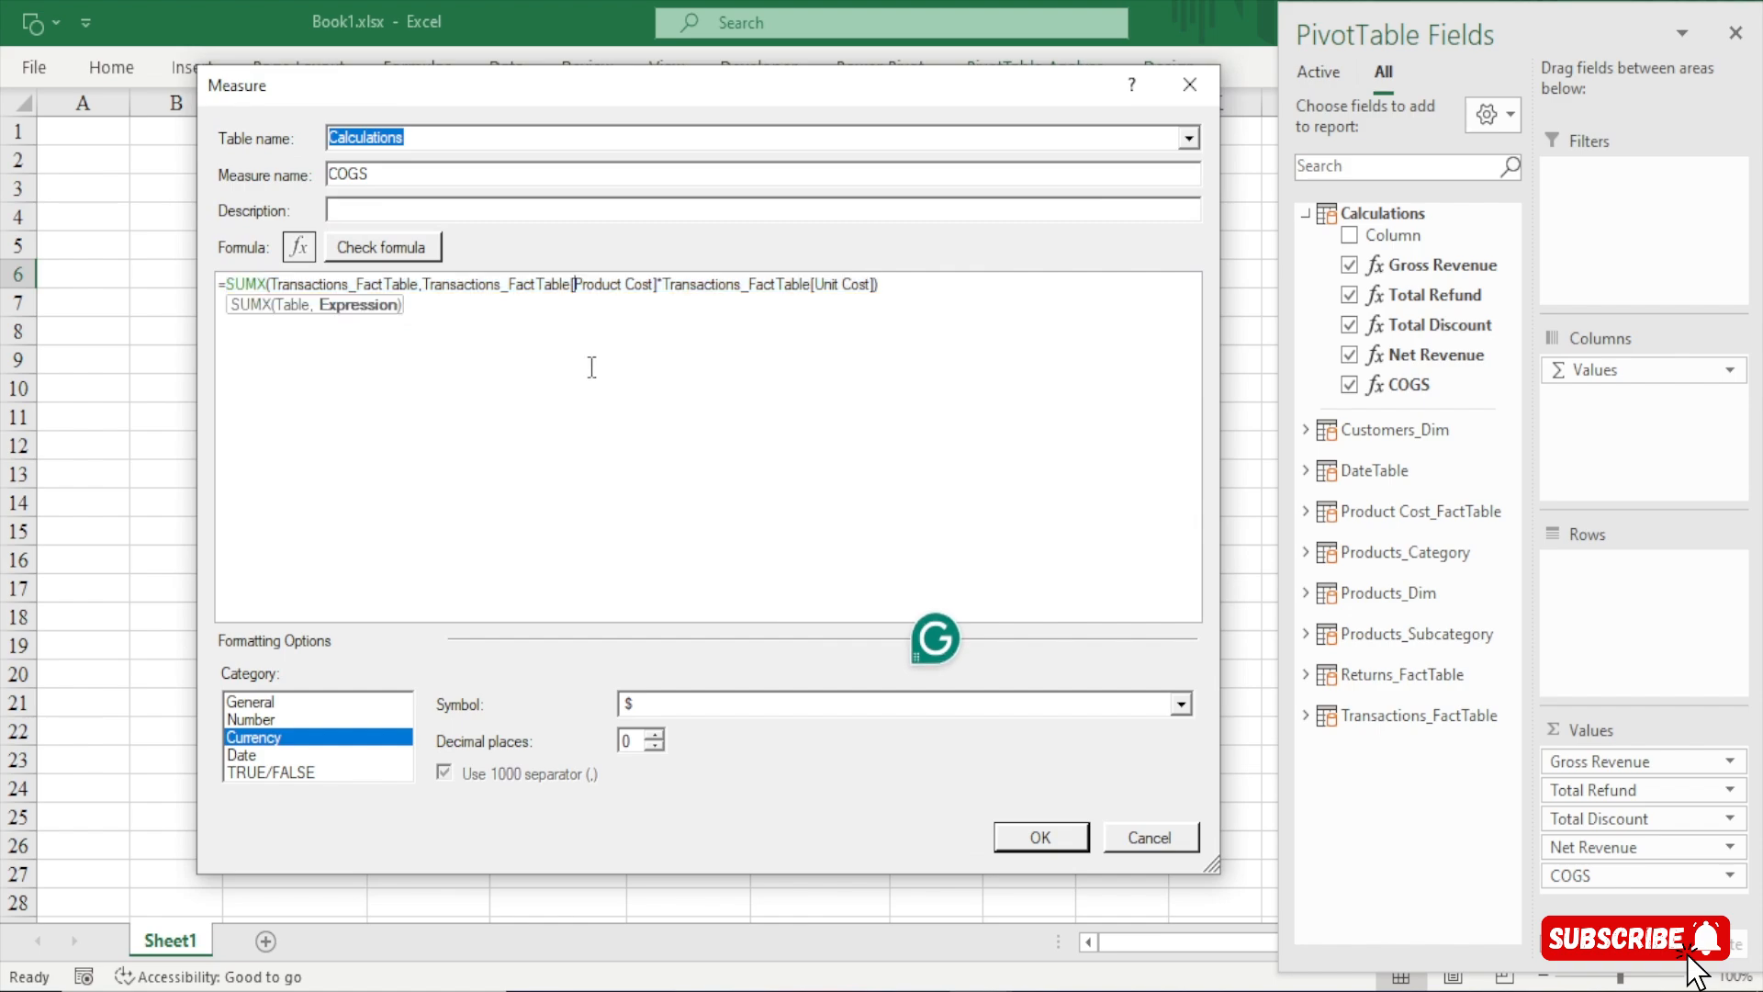
scroll(609, 347, "up", 3)
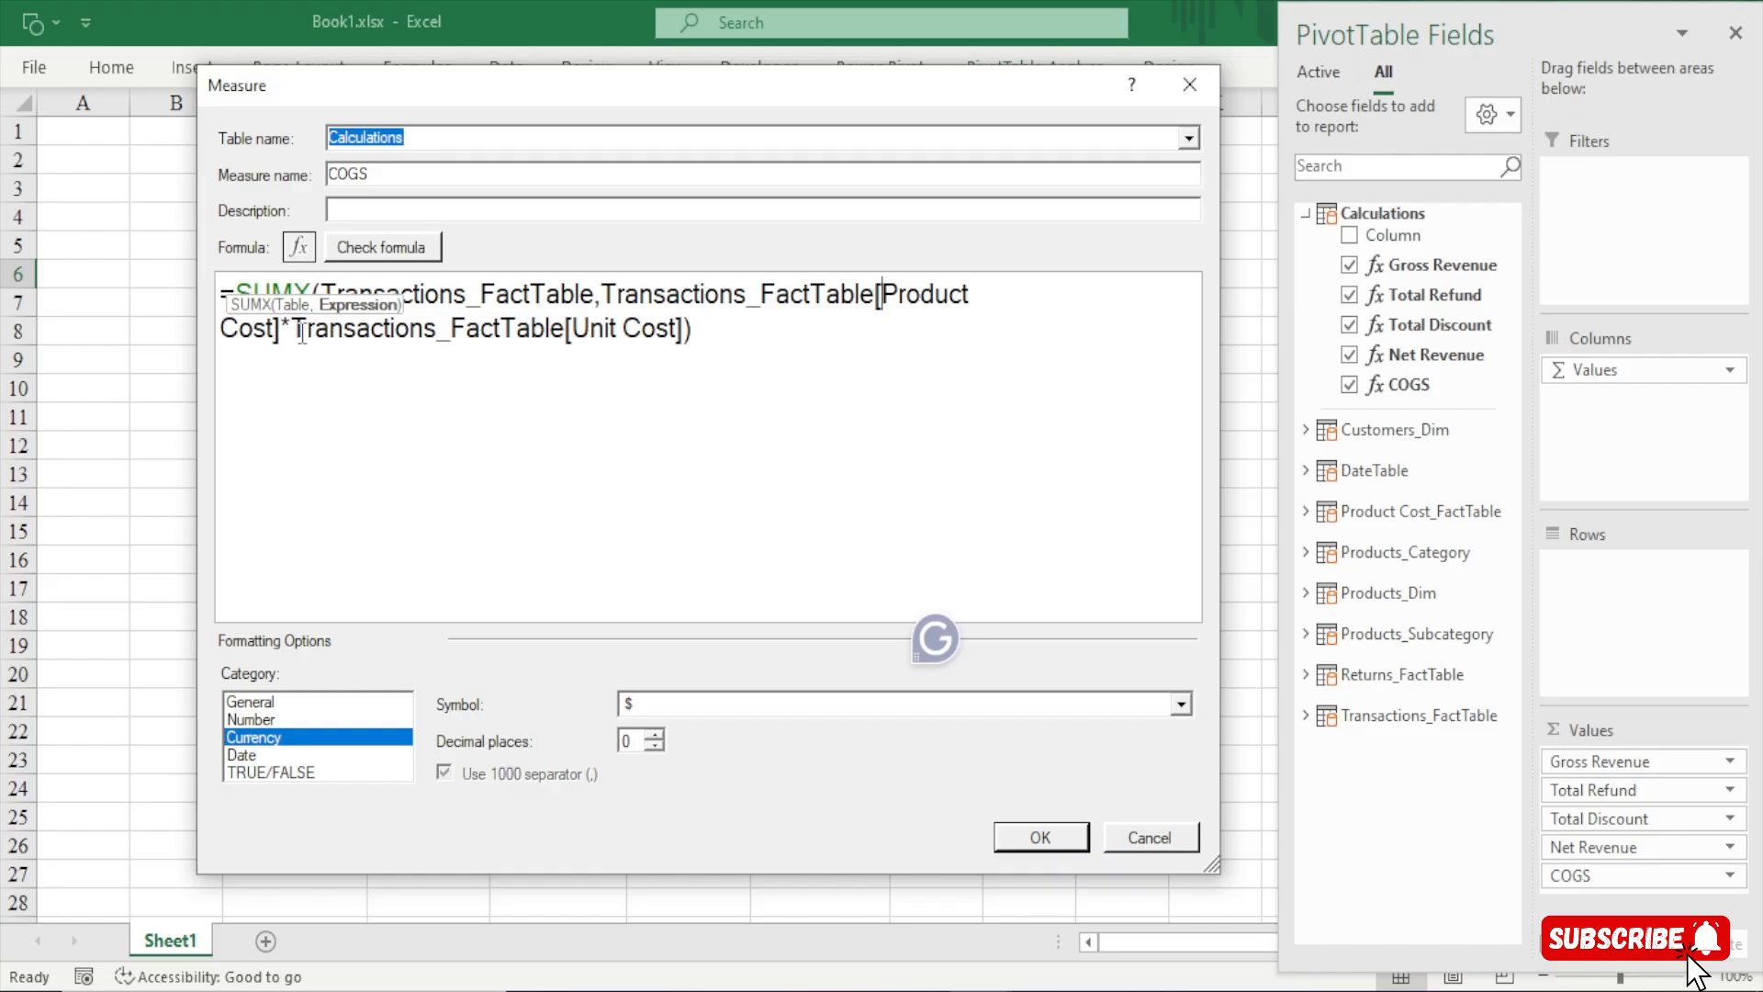
left_click(343, 473)
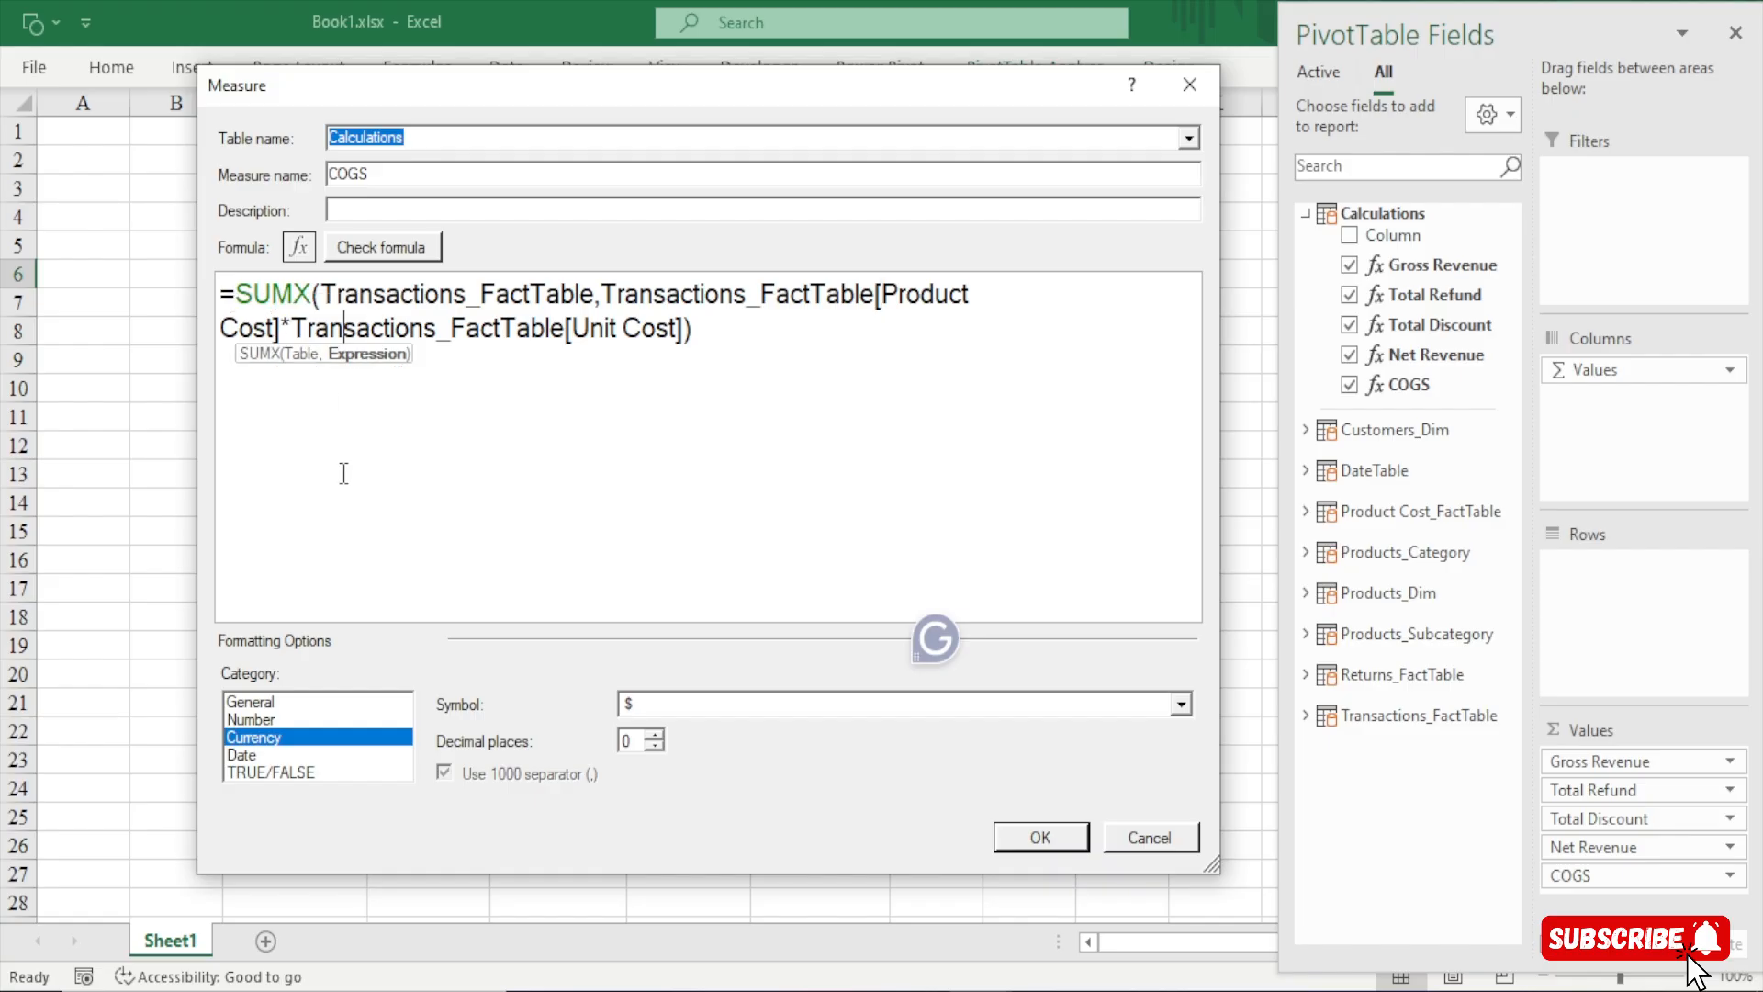
scroll(413, 469, "up", 1)
scroll(414, 469, "down", 2)
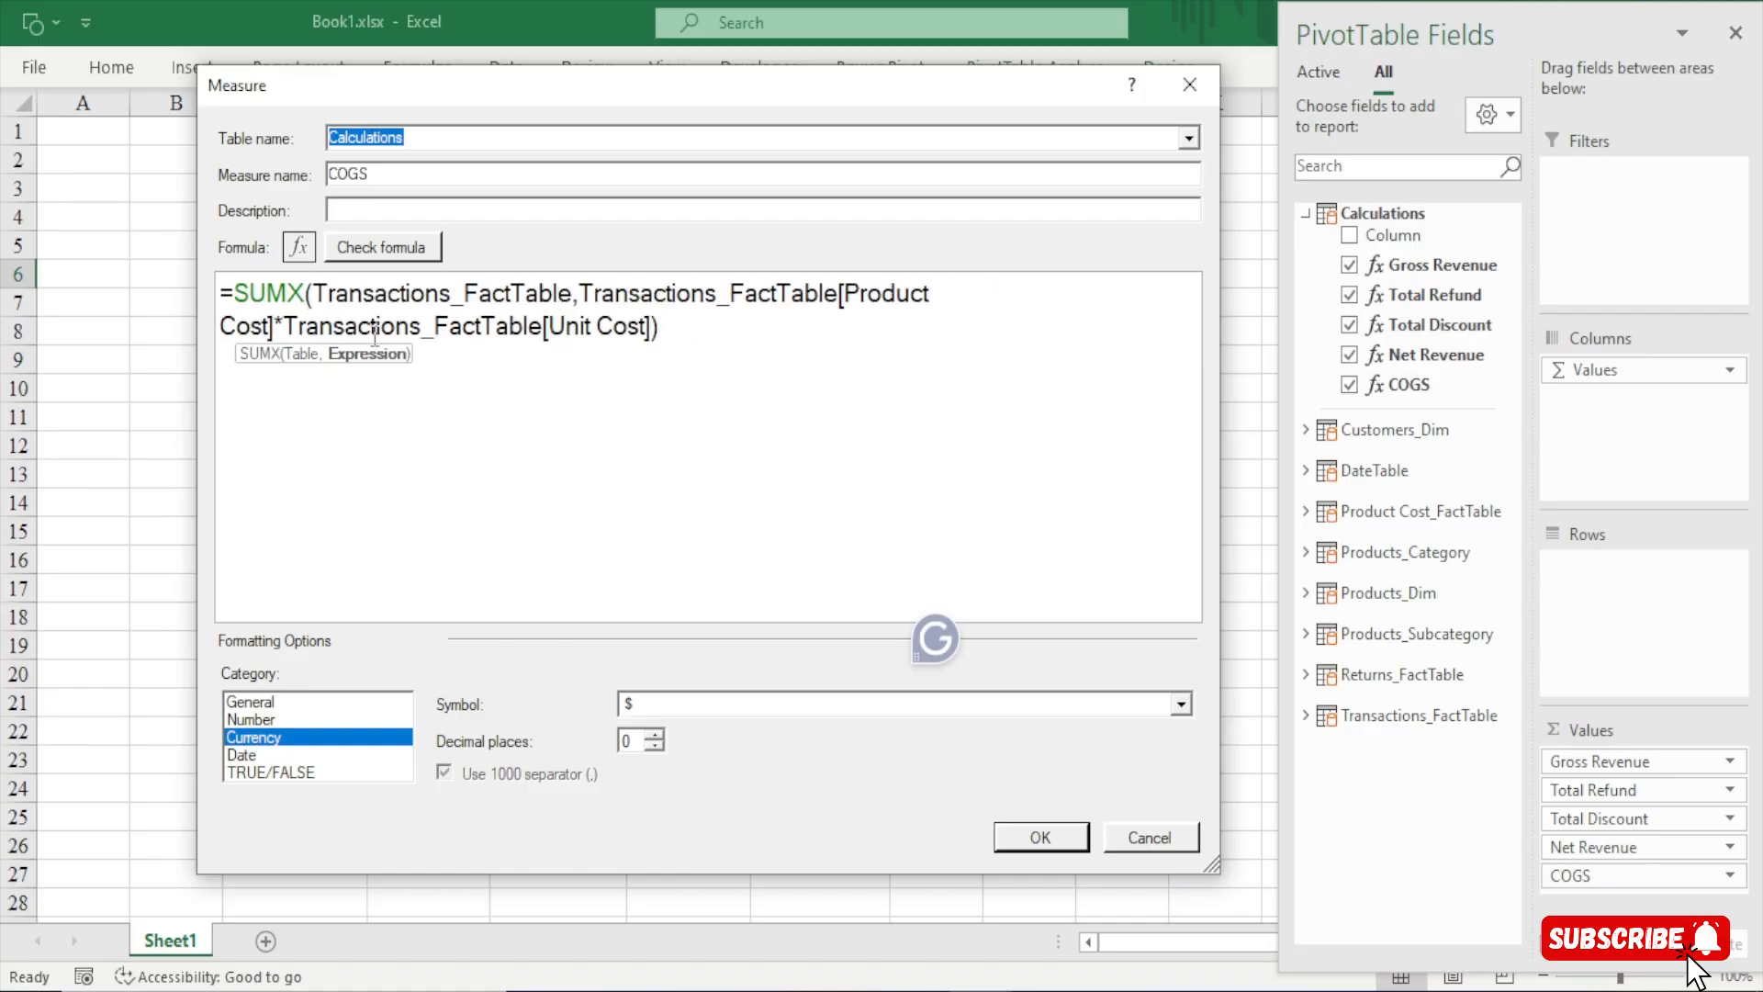
left_click(677, 330)
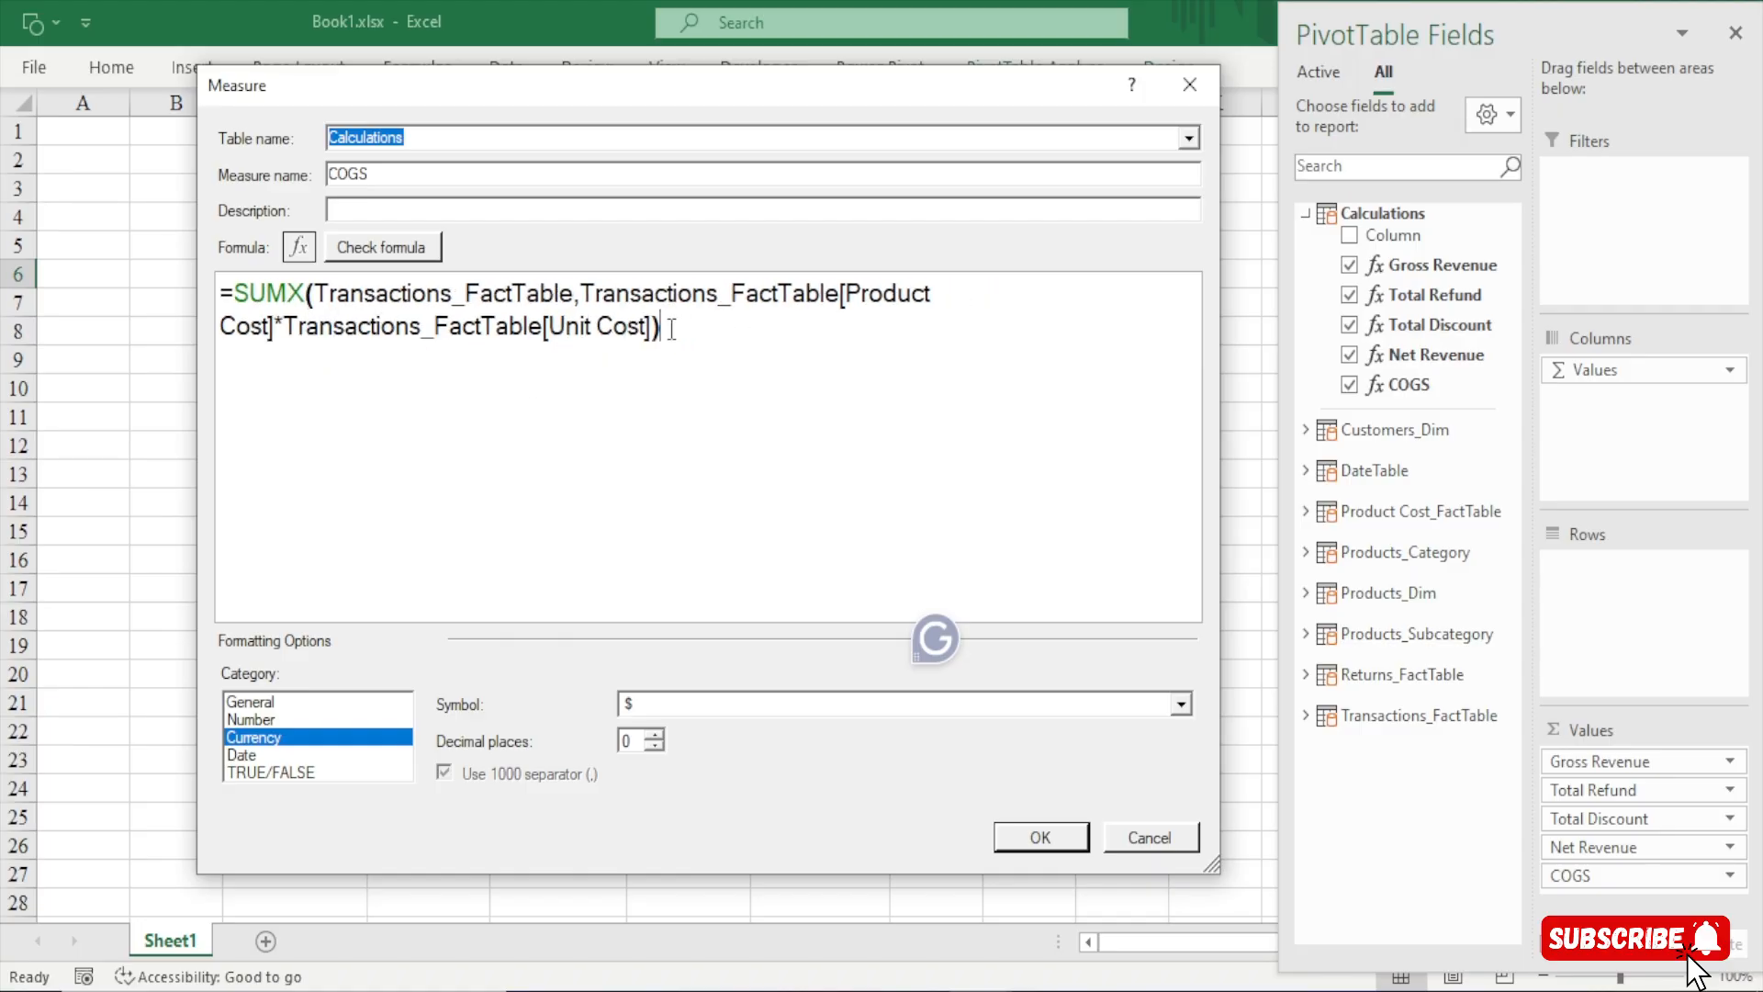
Replace Transactions_FactTable[Unit Cost] in the COGS formula with Transactions_FactTable[OrderQuantity] and close the SUMX function
left_click_drag(843, 296, 274, 332)
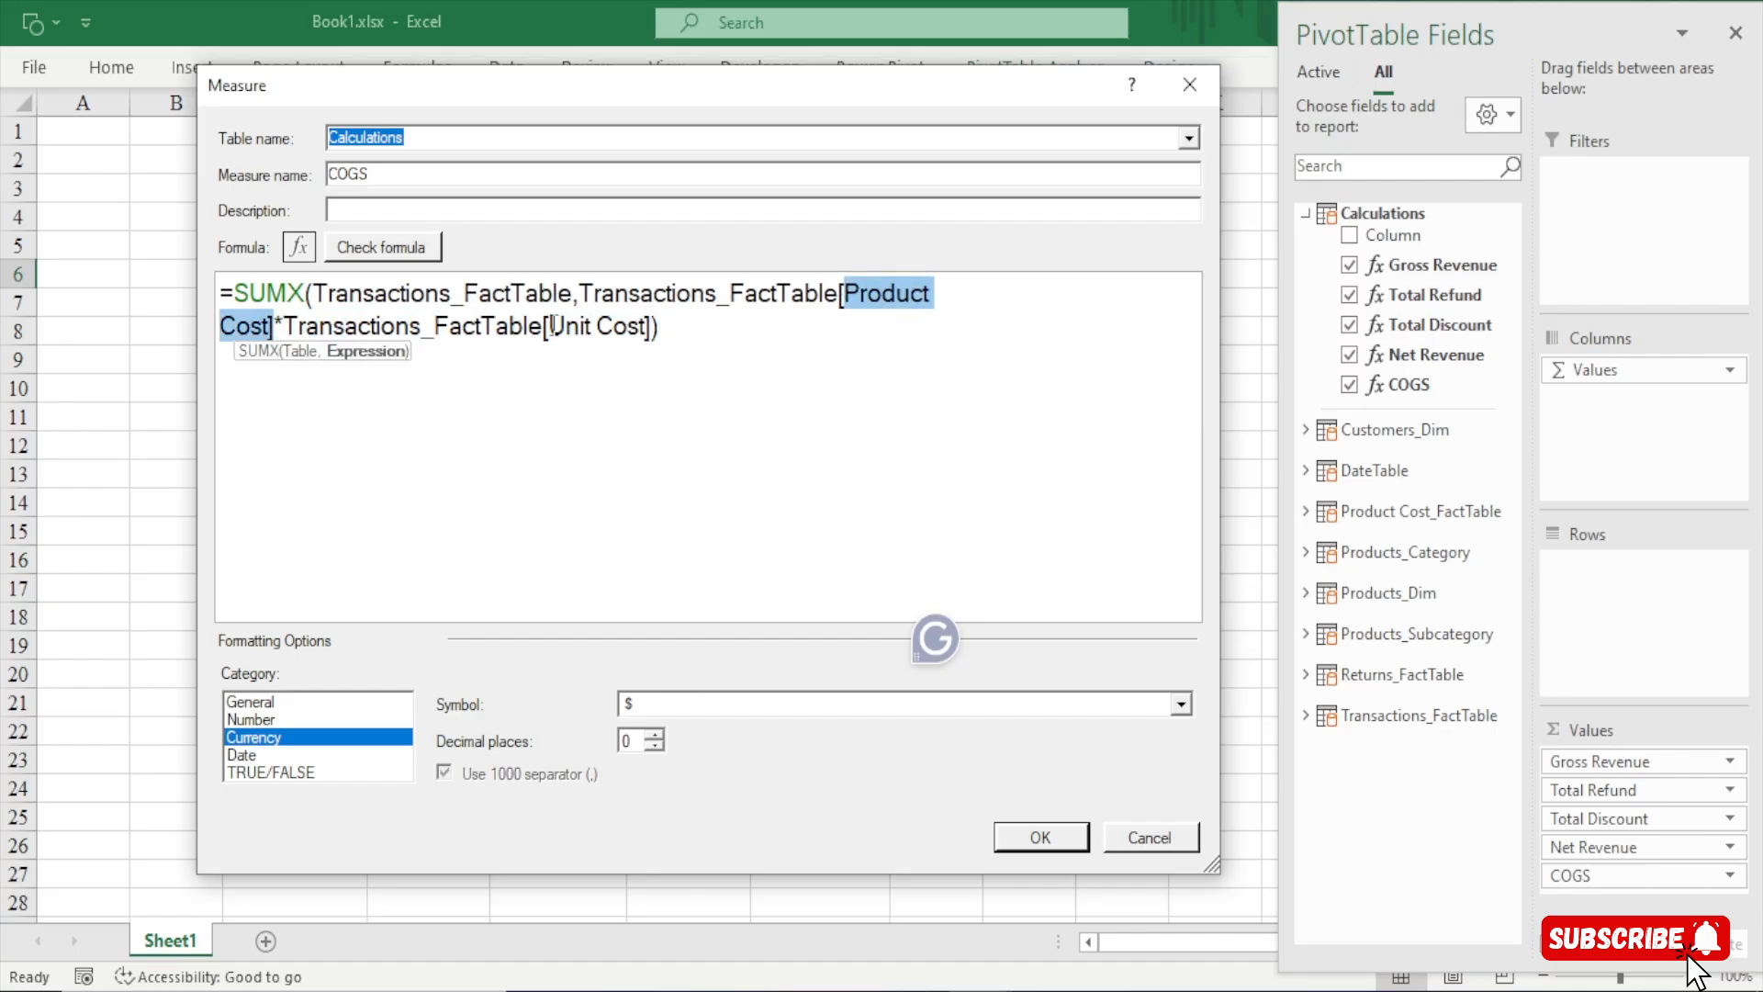
left_click_drag(579, 327, 732, 328)
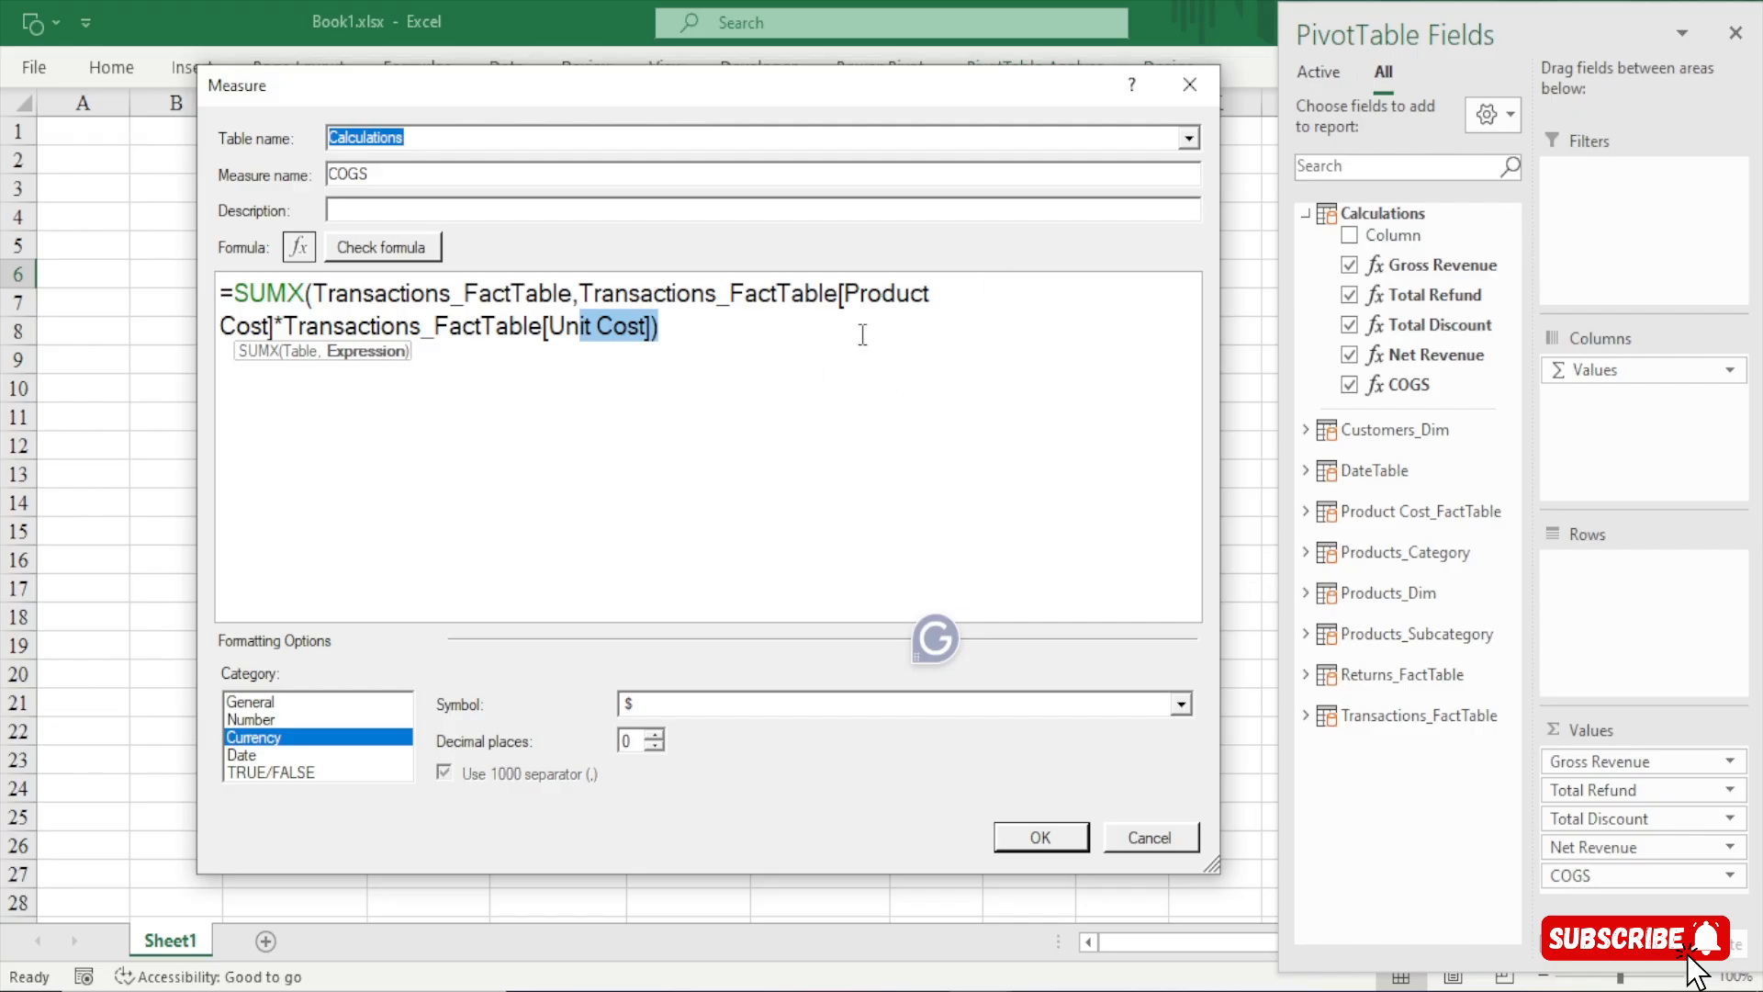
left_click_drag(663, 328, 285, 329)
key("BackSpace")
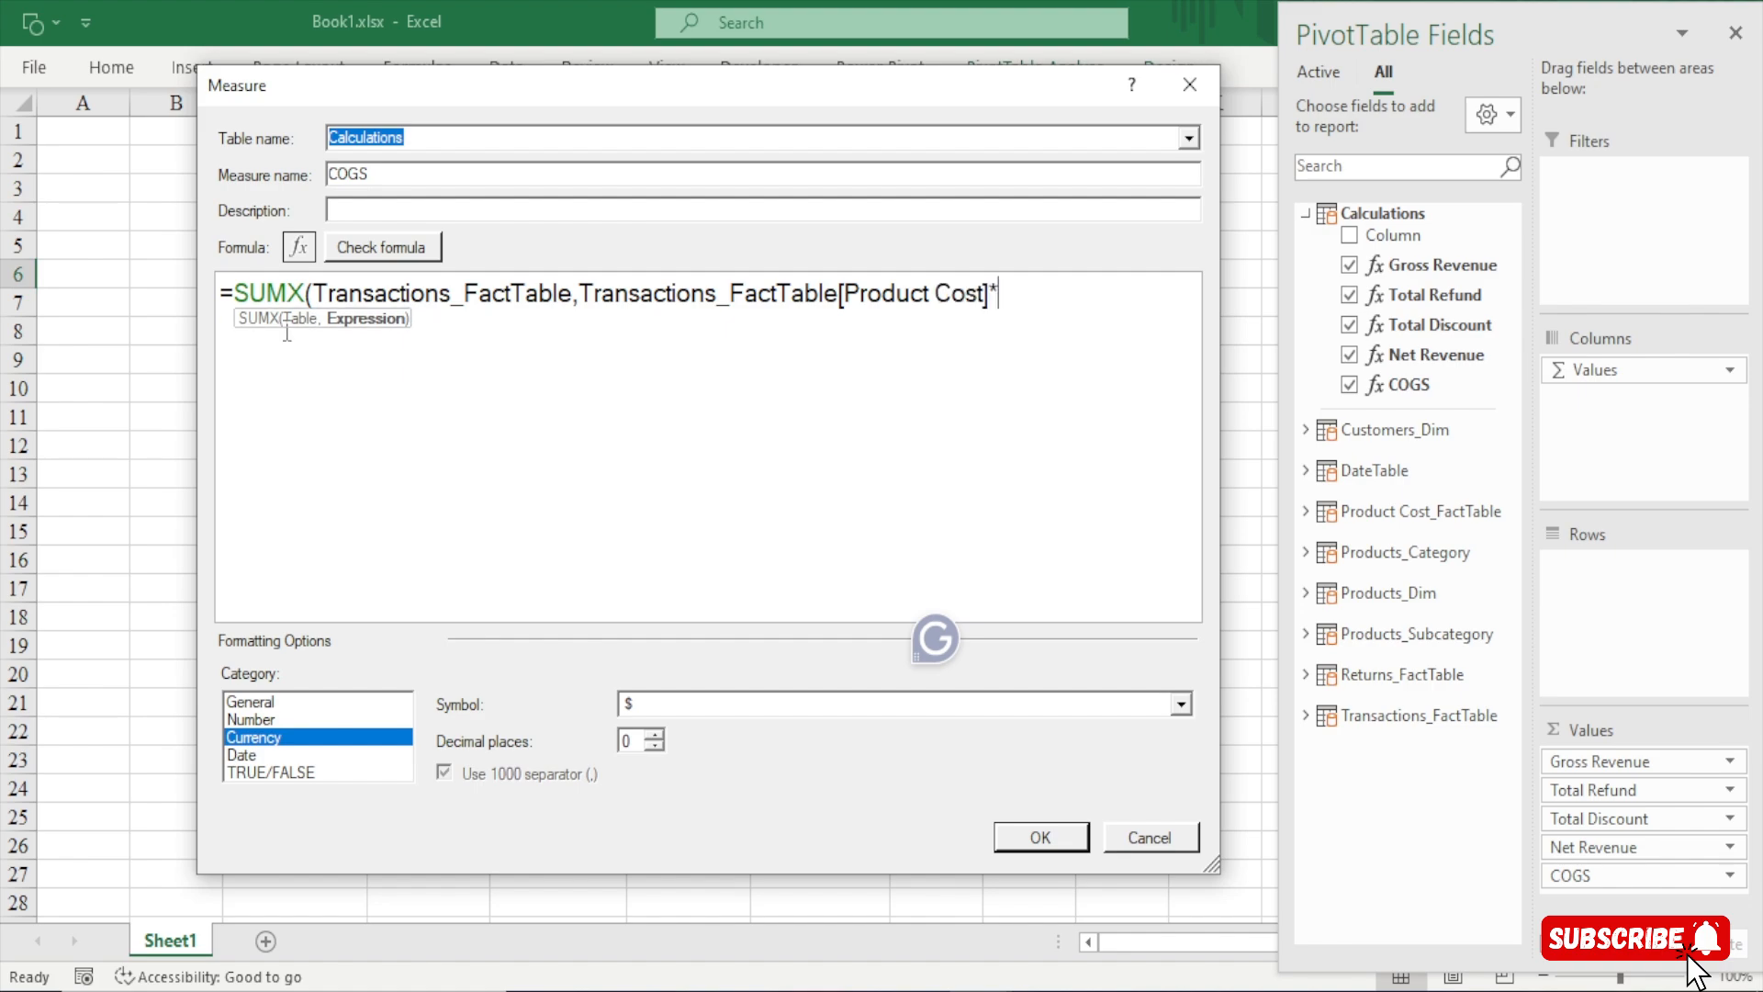
type("transa")
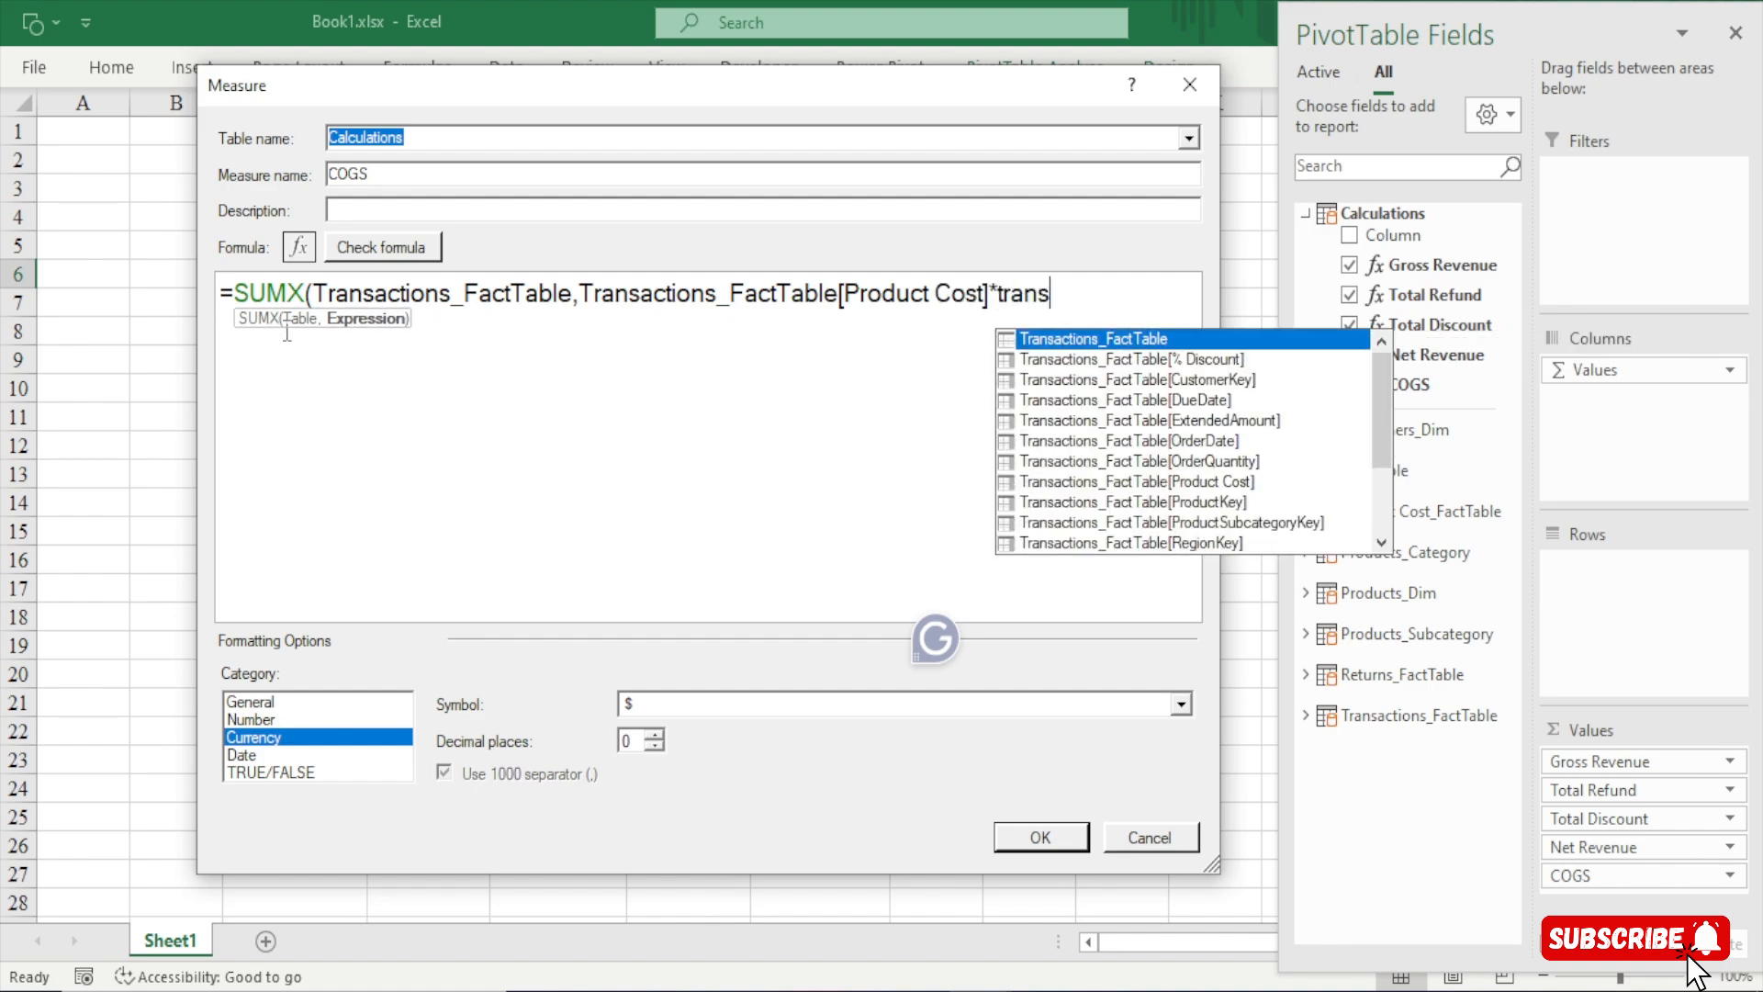
key("Down")
key("Down")
key("Down")
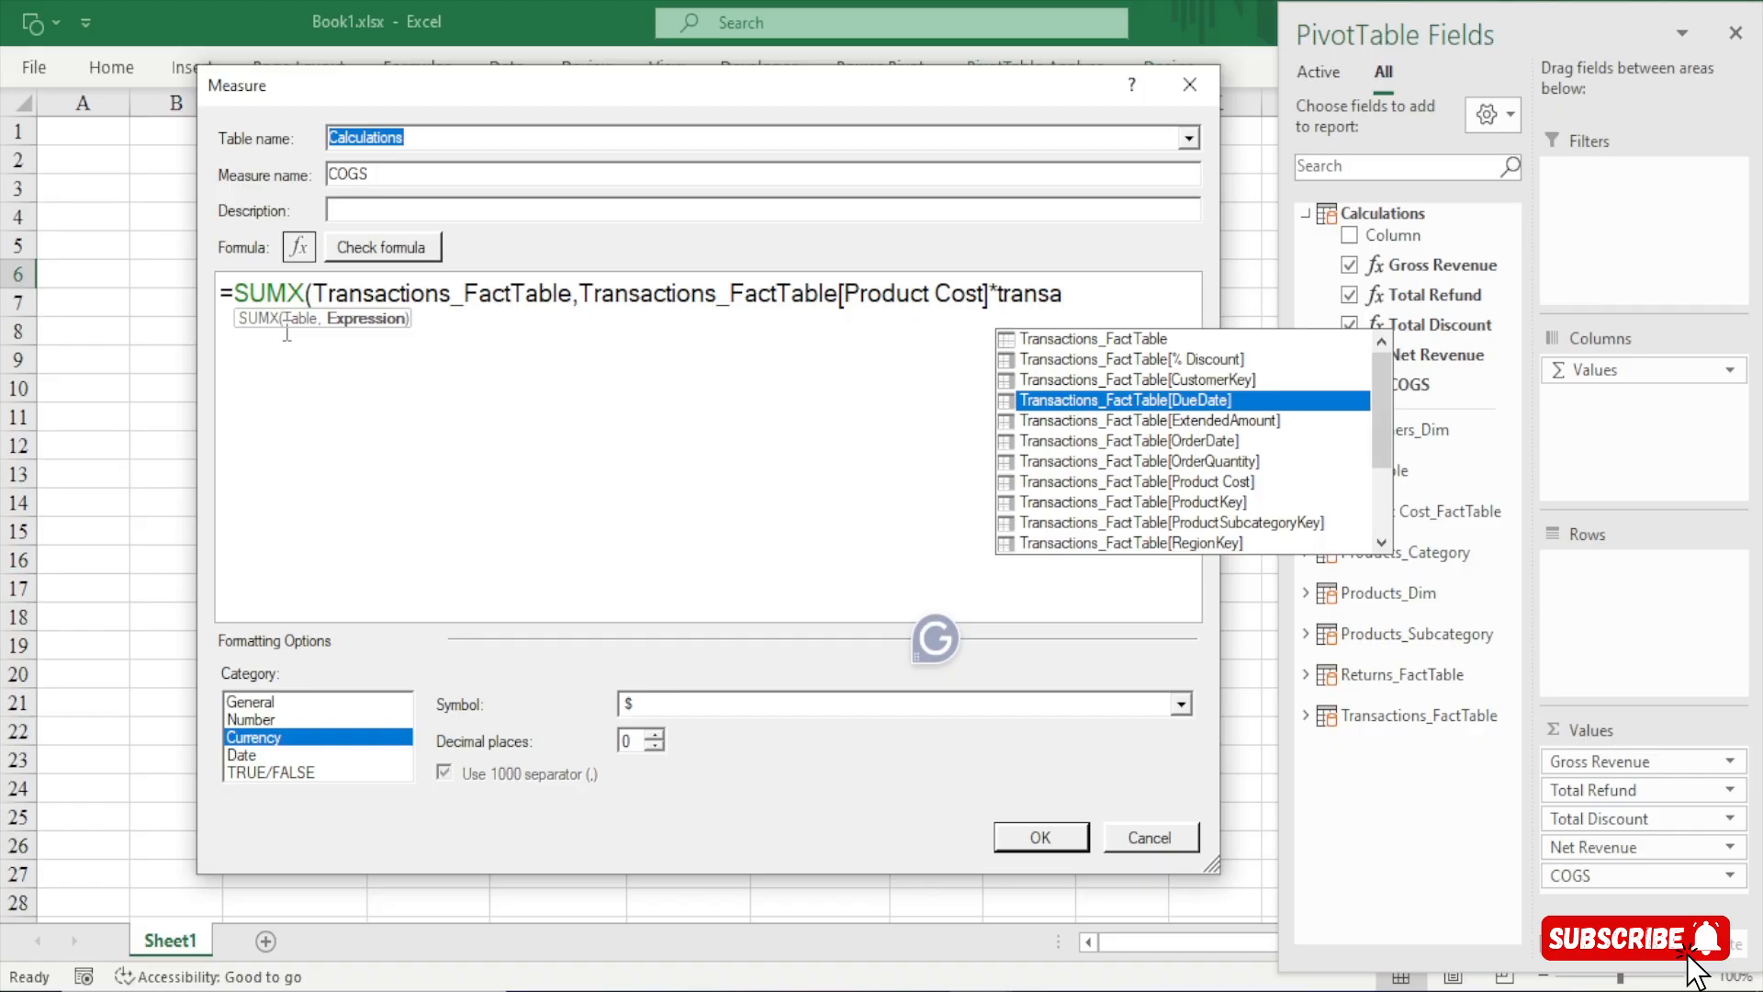
key("Down")
key("Down")
key("Down")
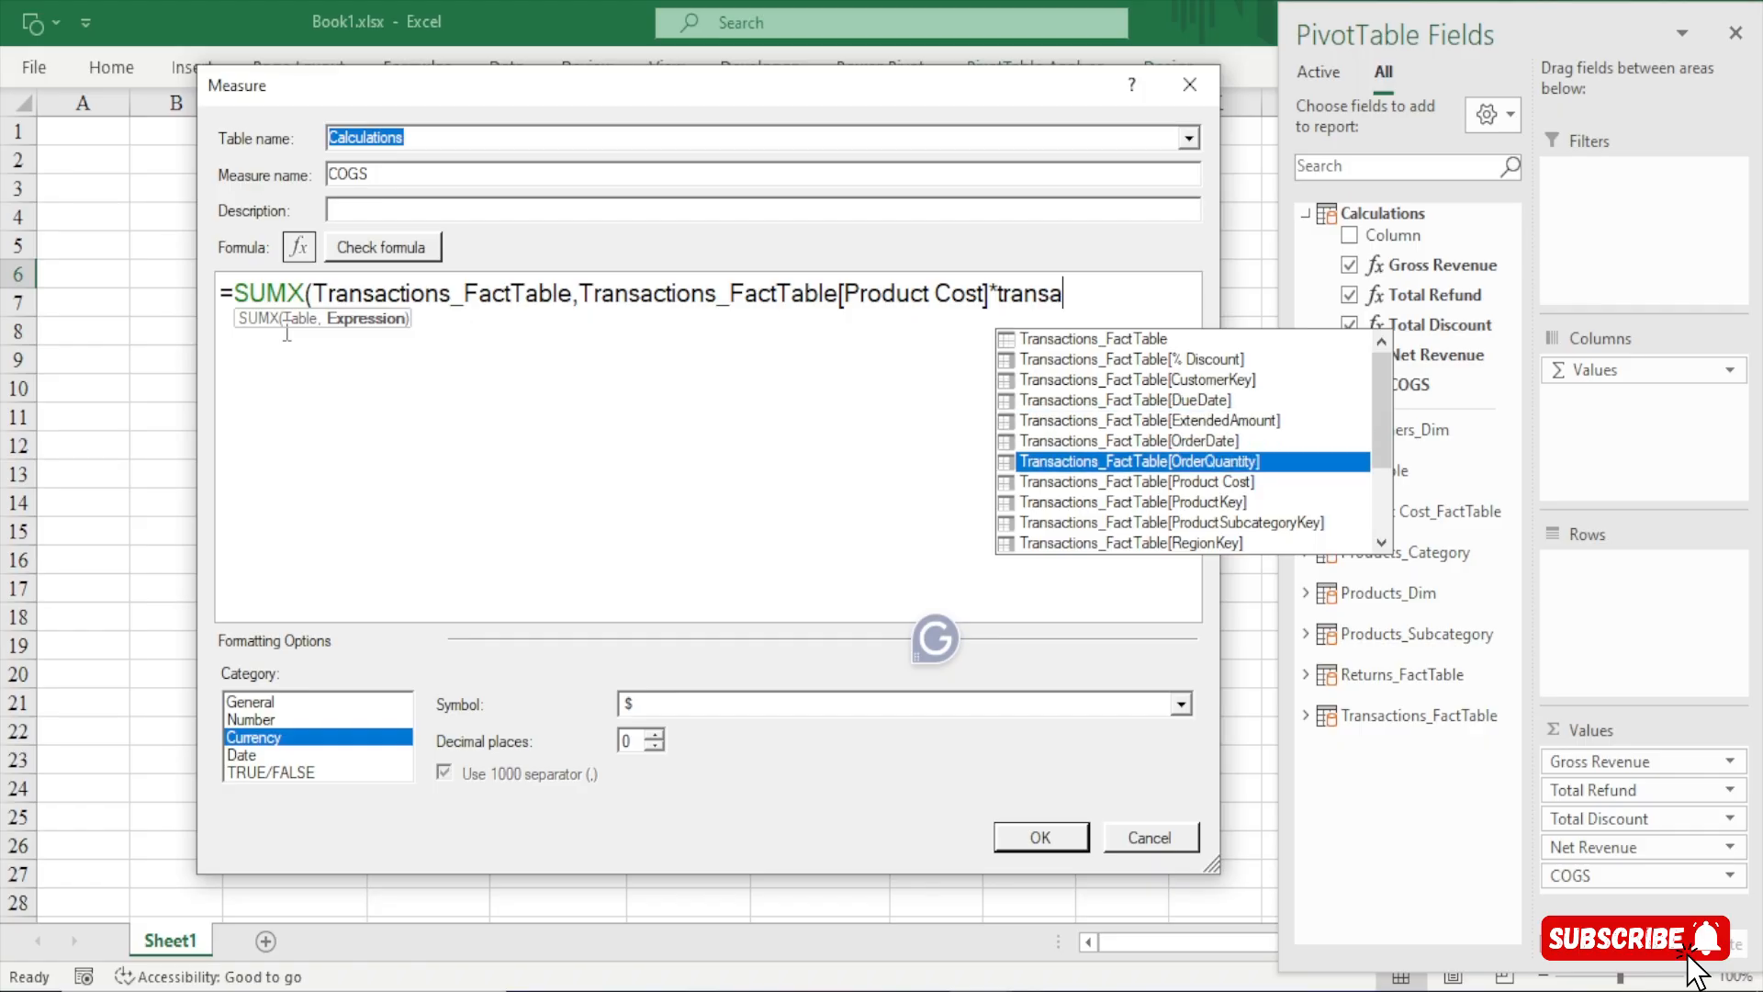
key("Tab")
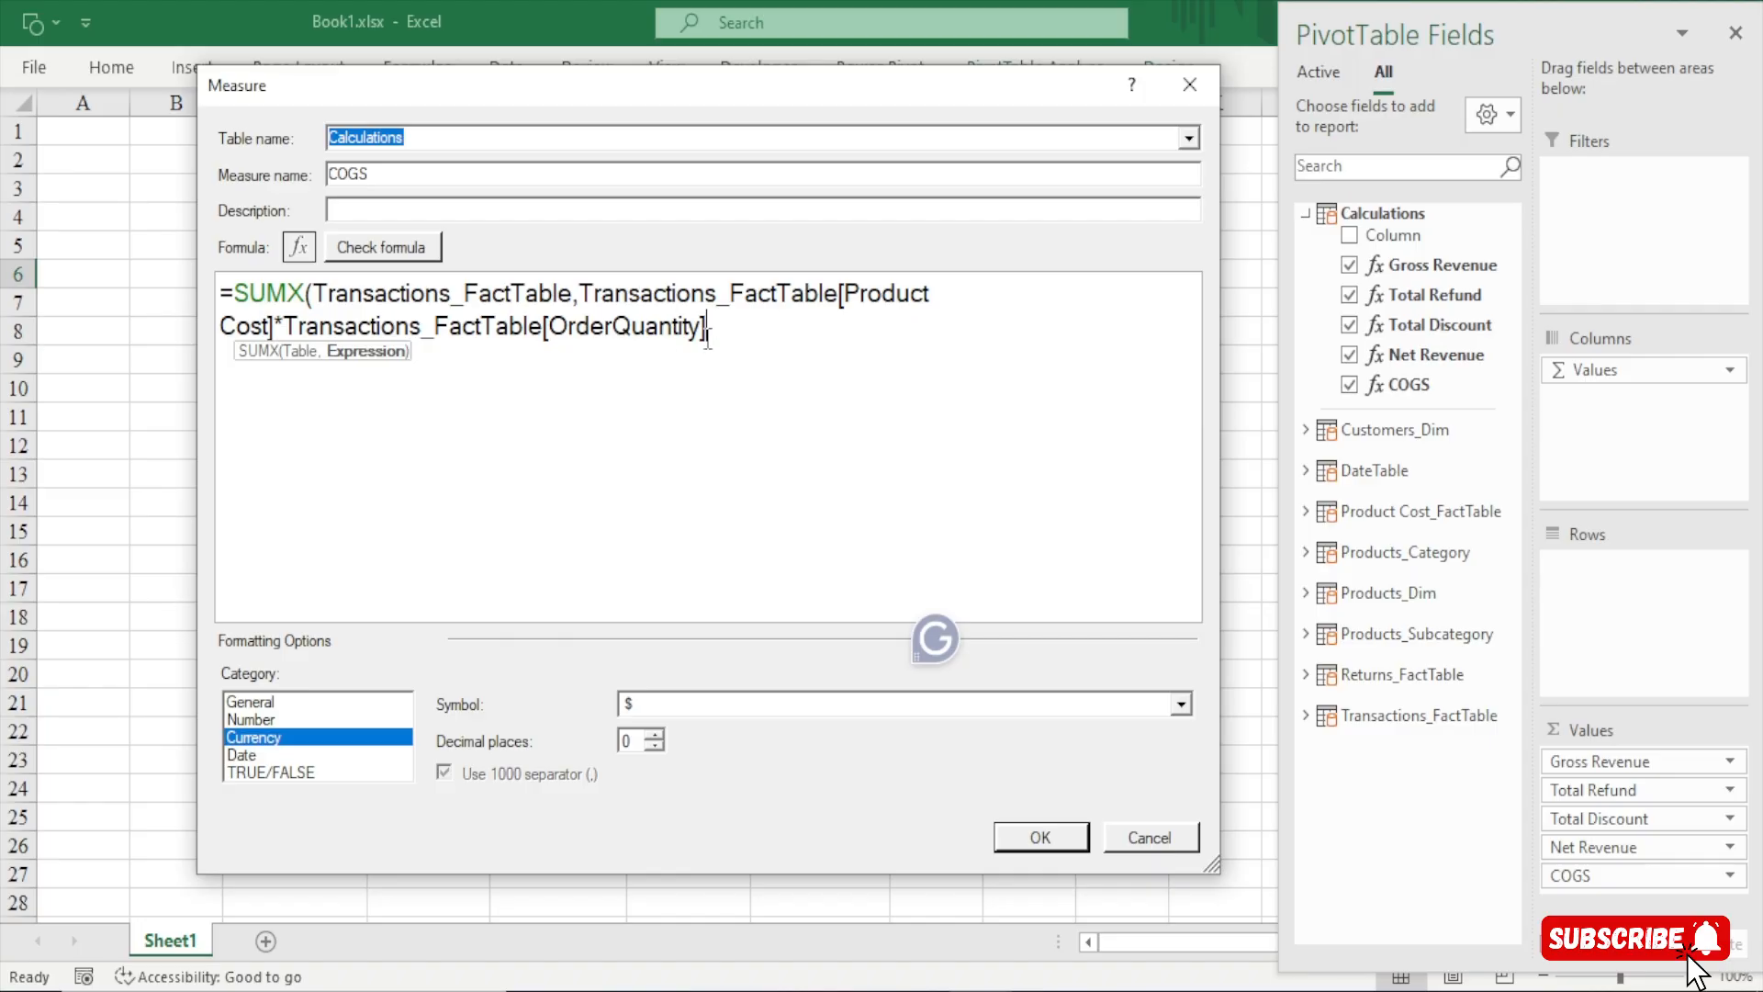
type(")")
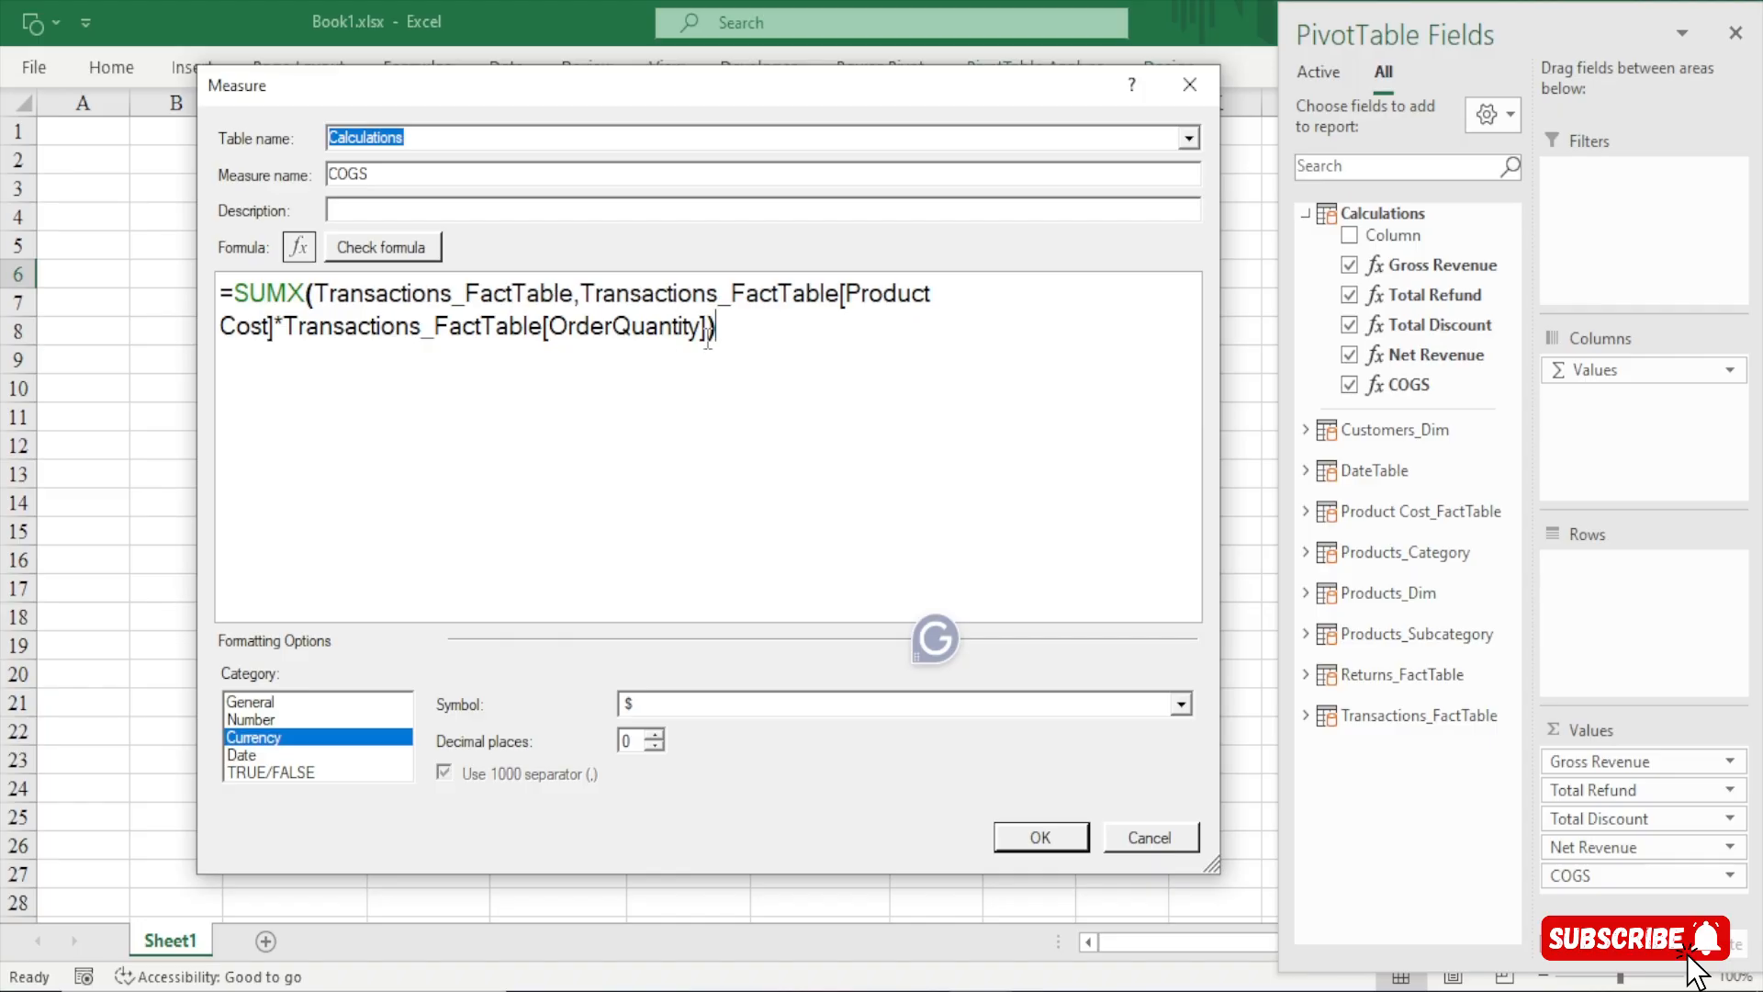
Check the revised COGS formula for errors, then save the measure and close the list of measures
left_click(410, 249)
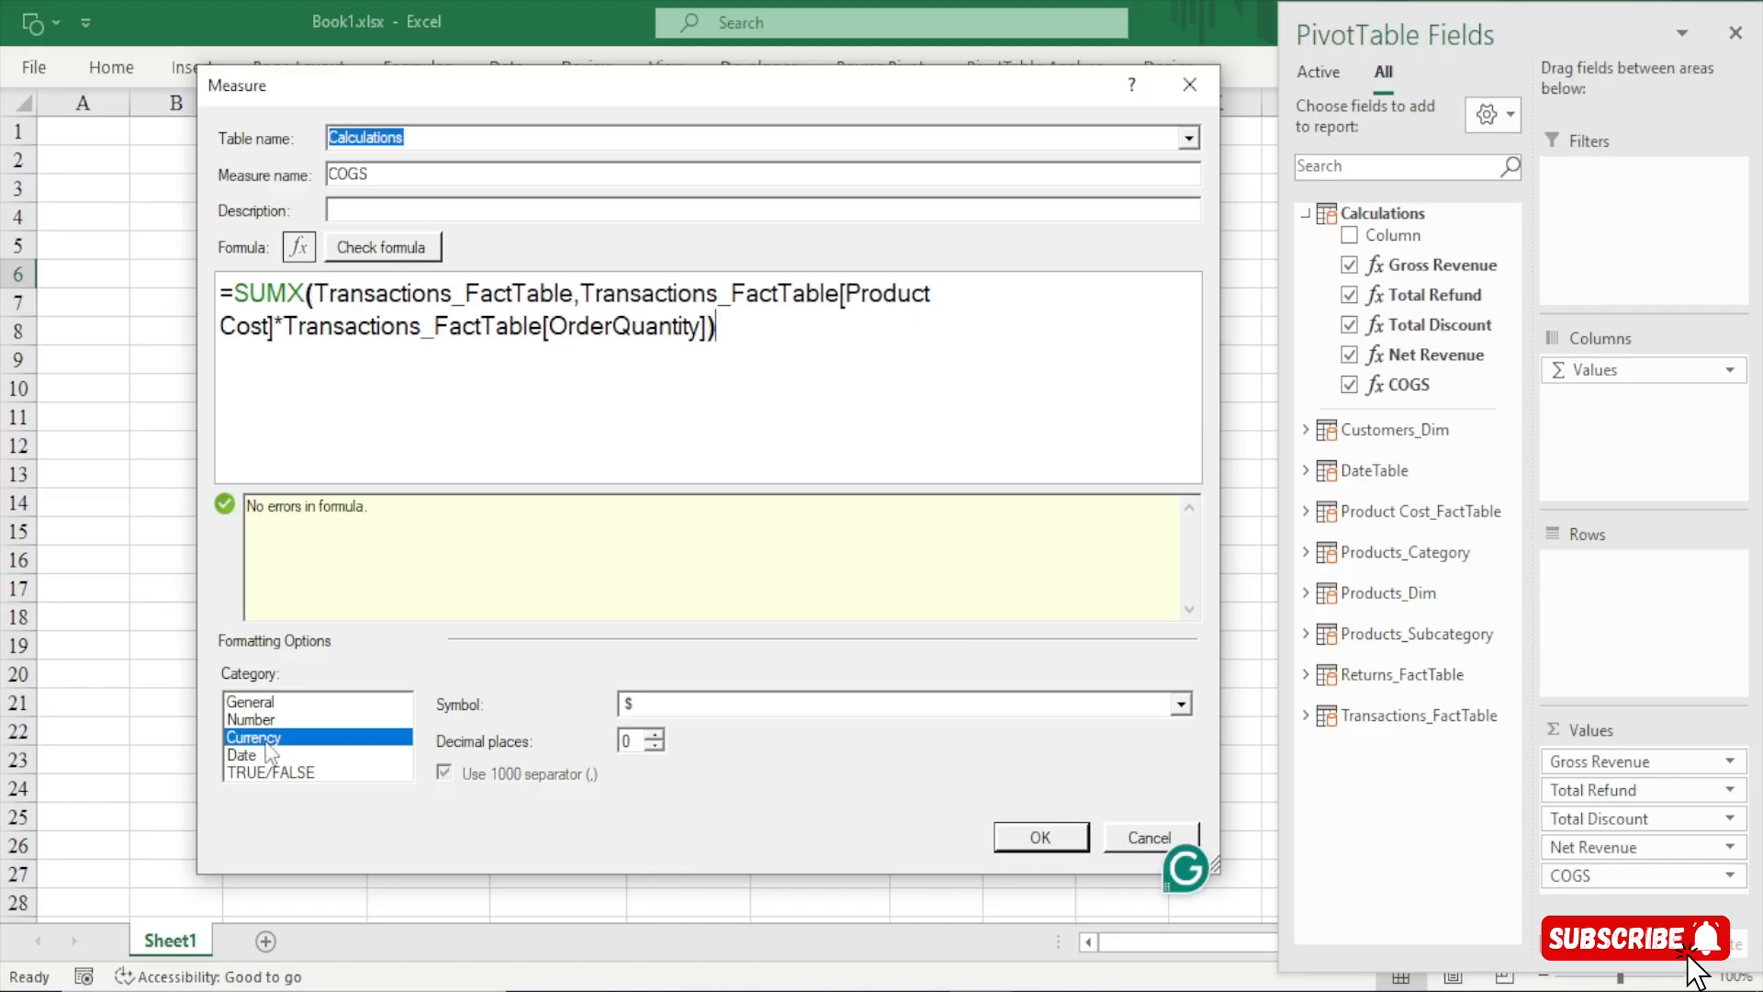
left_click(1037, 836)
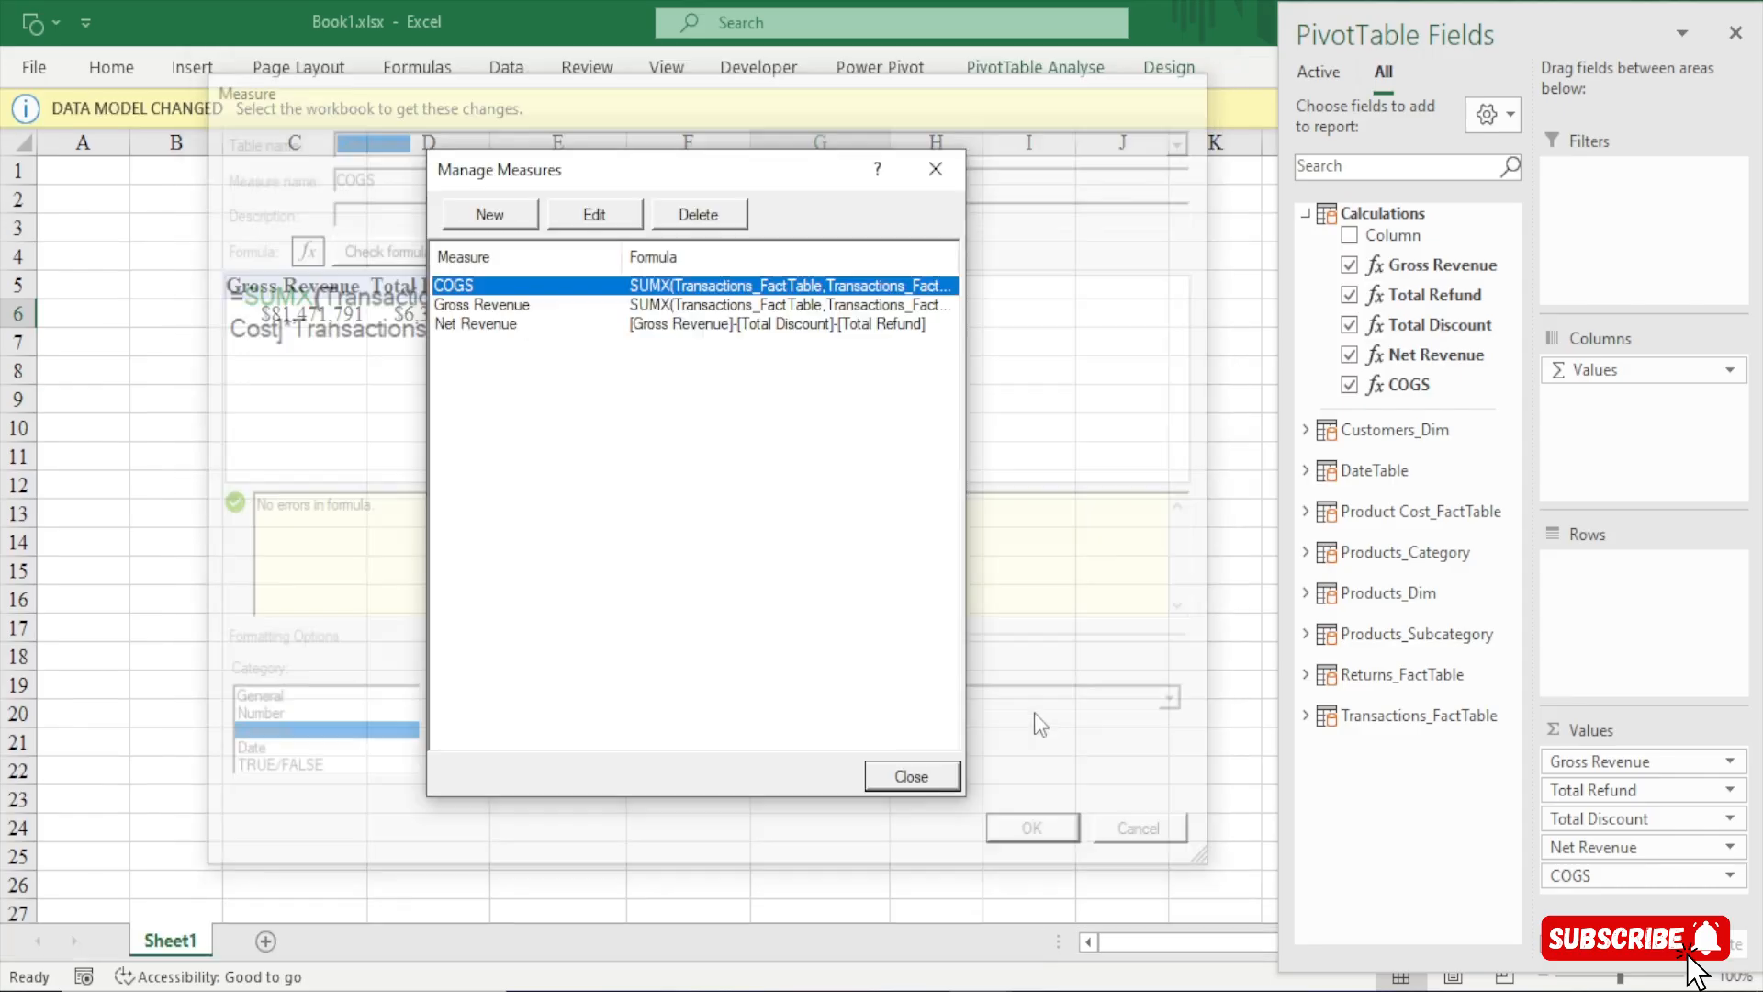
left_click(904, 776)
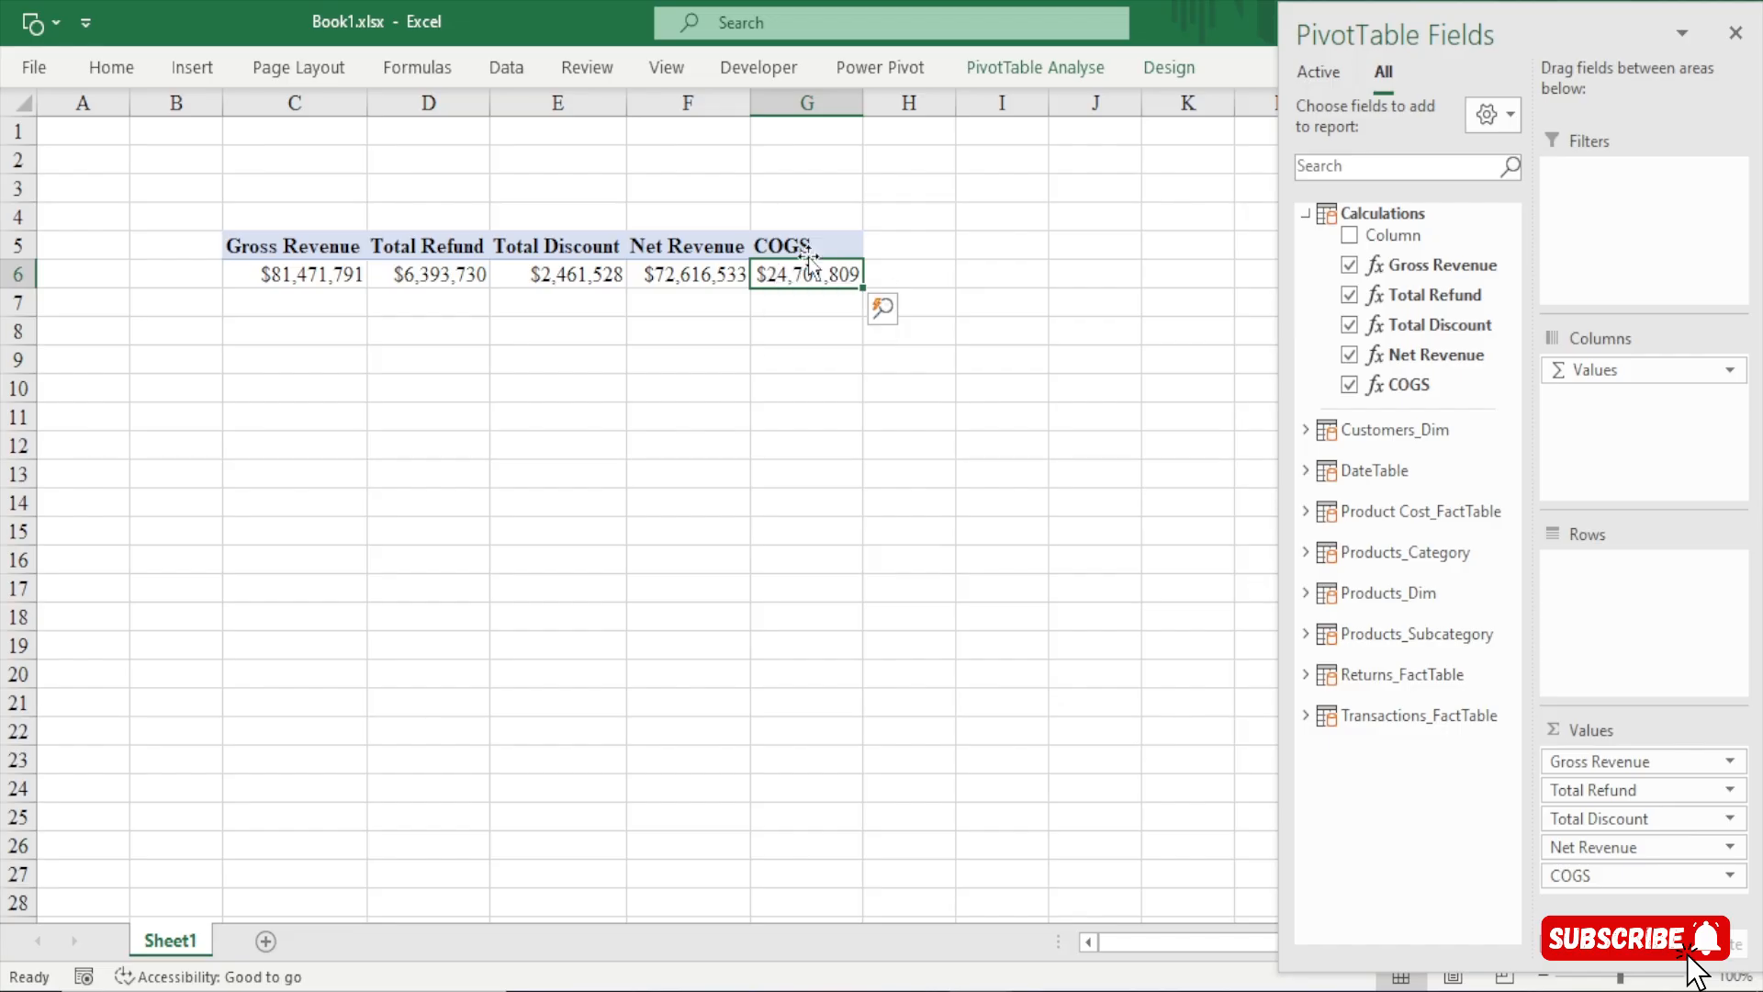
mouse_move(807, 265)
Start a measure named Profit Margin in the Calculations table, with its dialog enlarged and moved below the PivotTable
left_click(874, 69)
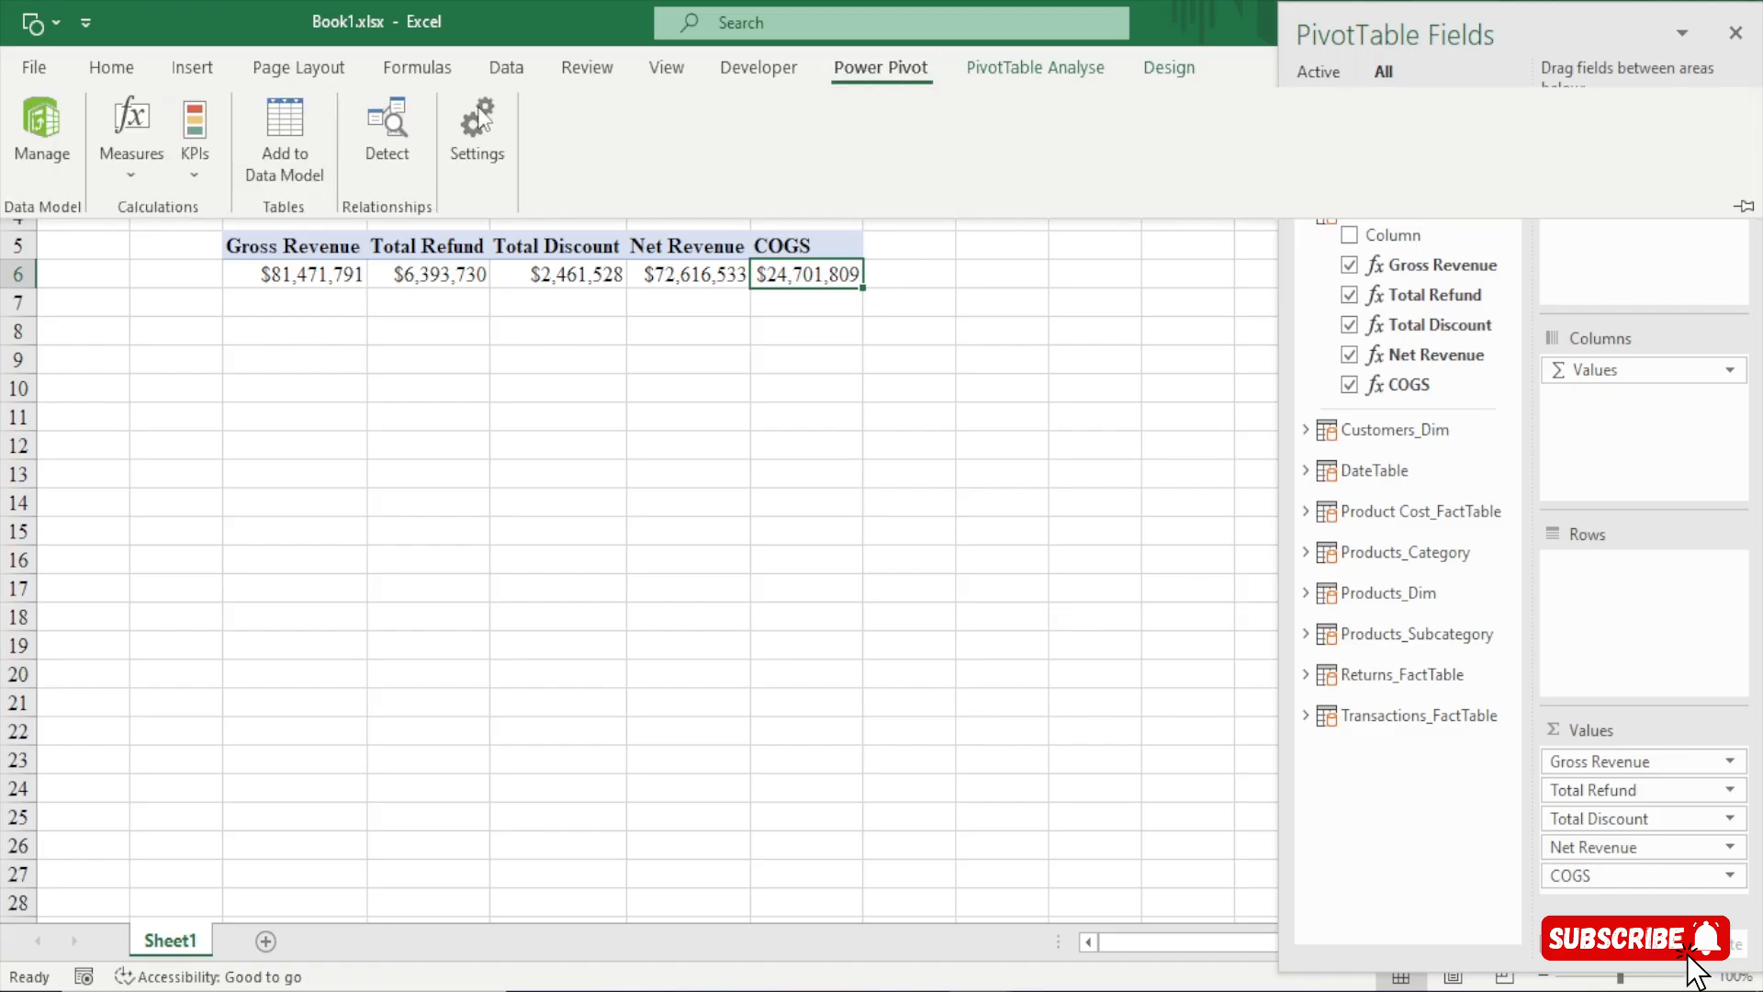
left_click(117, 178)
left_click(156, 219)
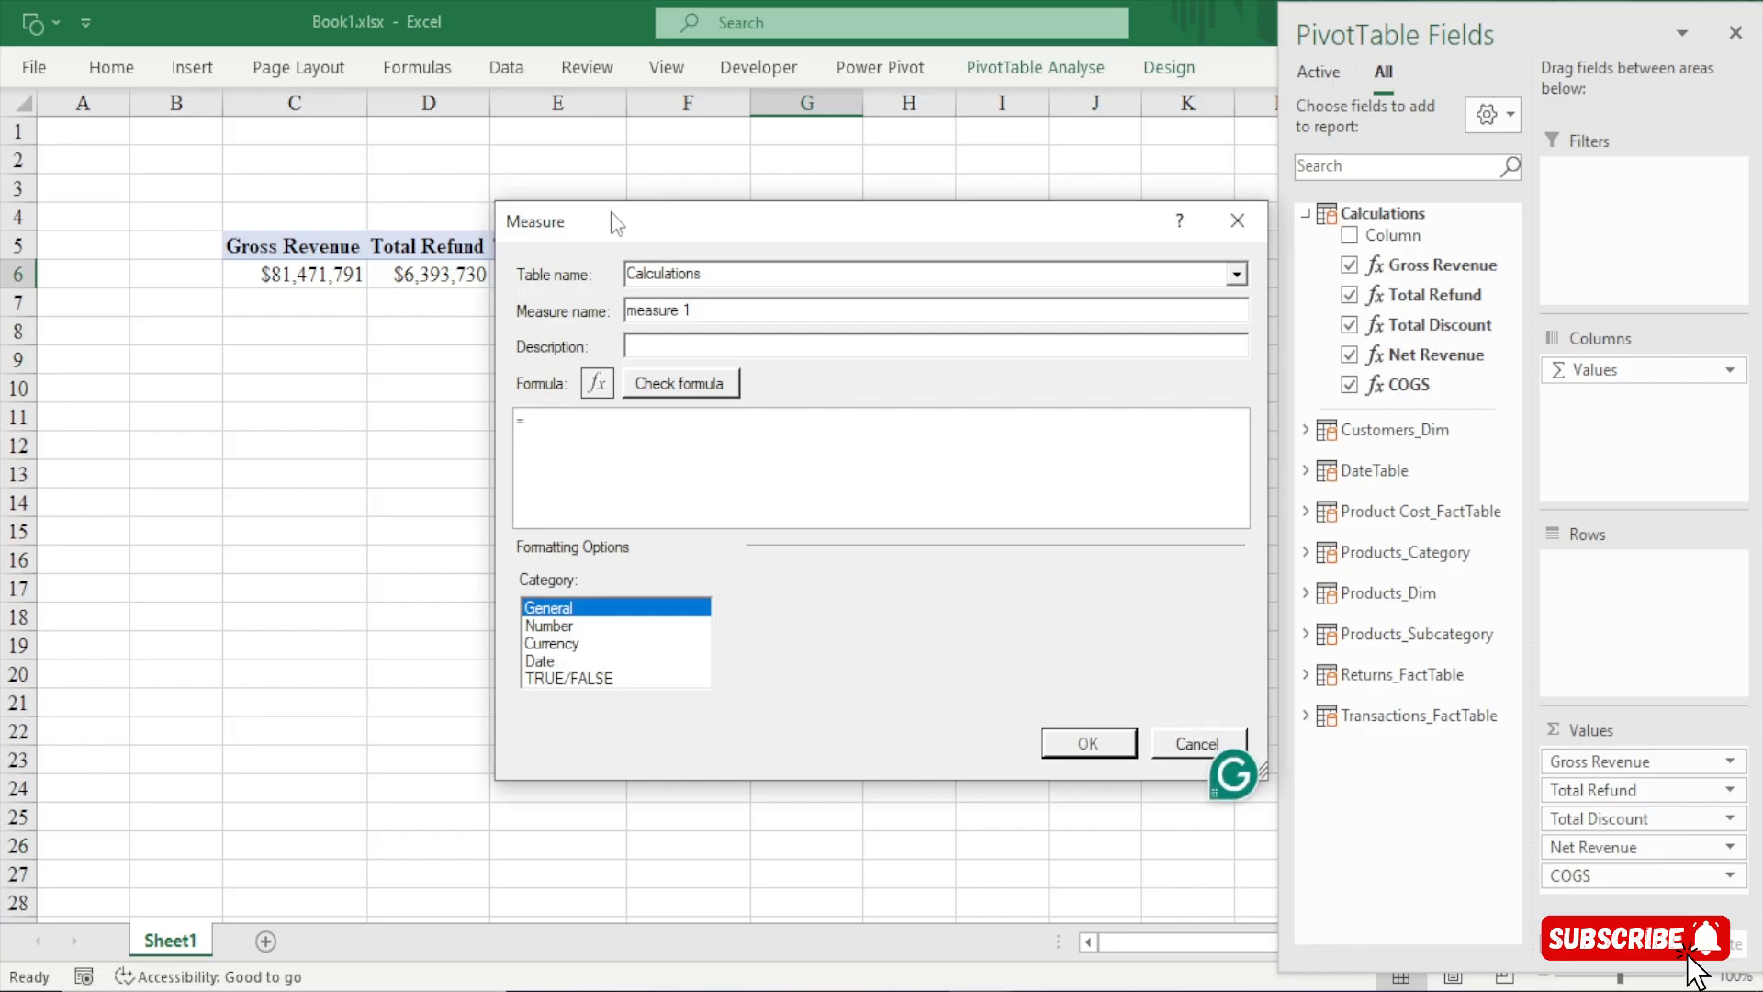
left_click_drag(615, 221, 447, 42)
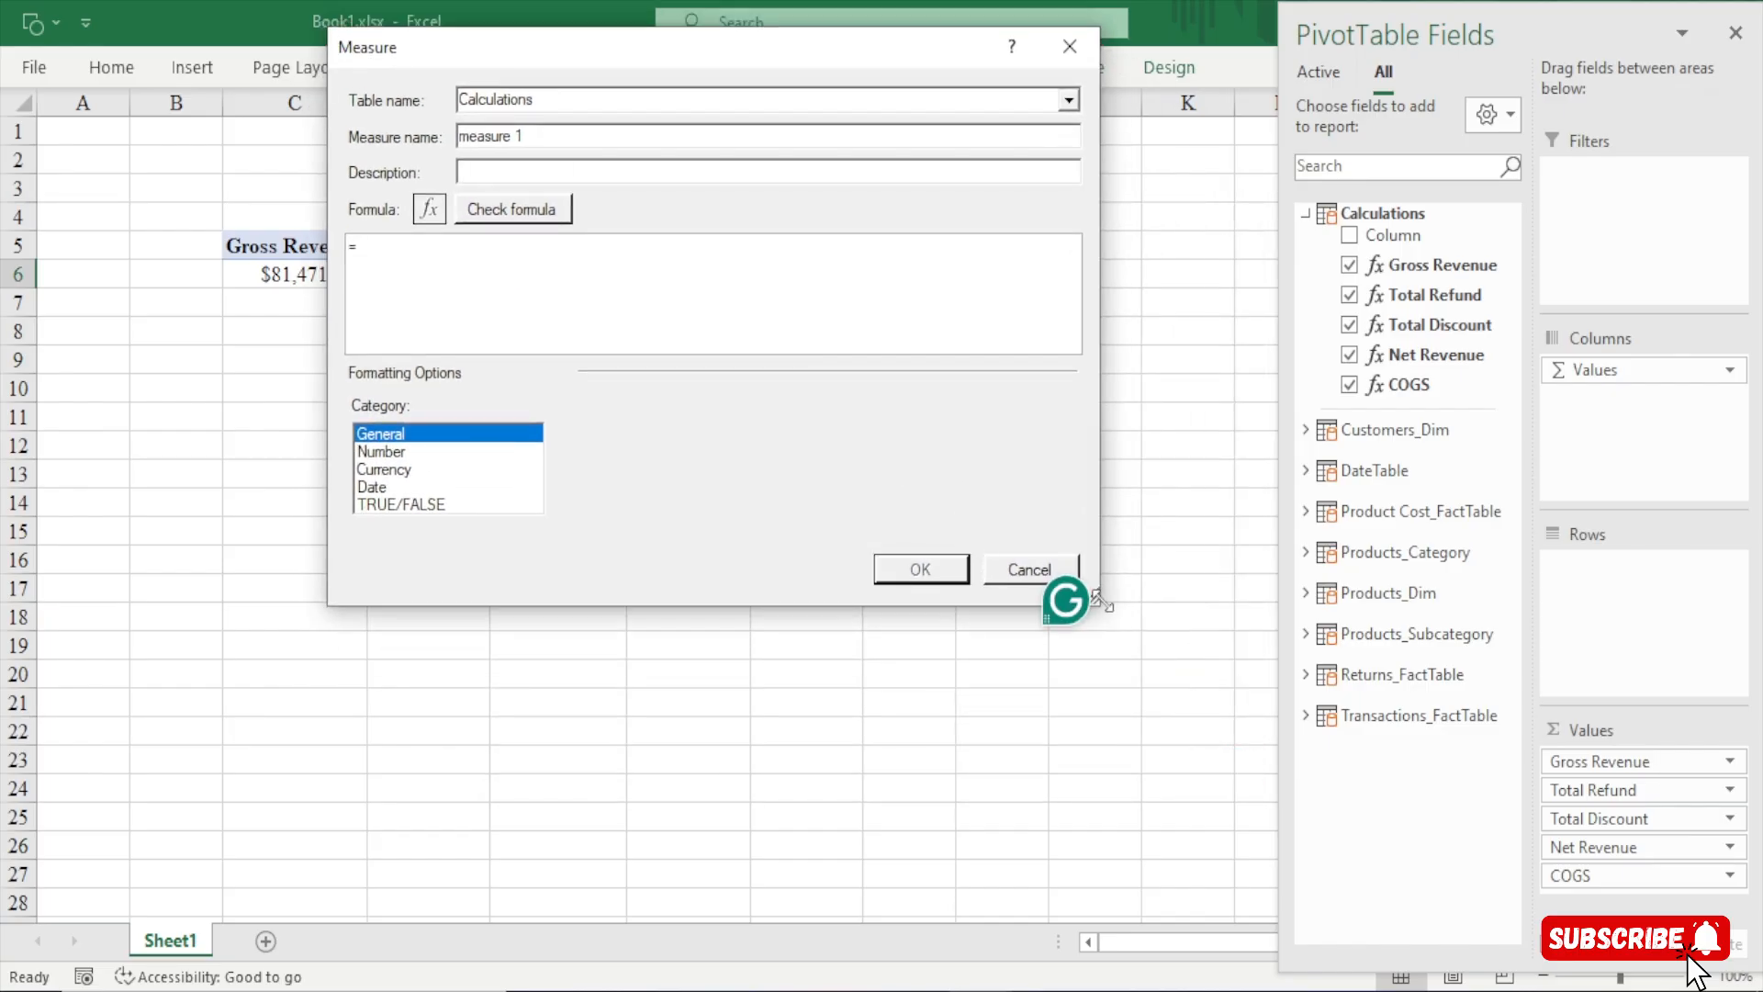
left_click_drag(1093, 599, 1382, 891)
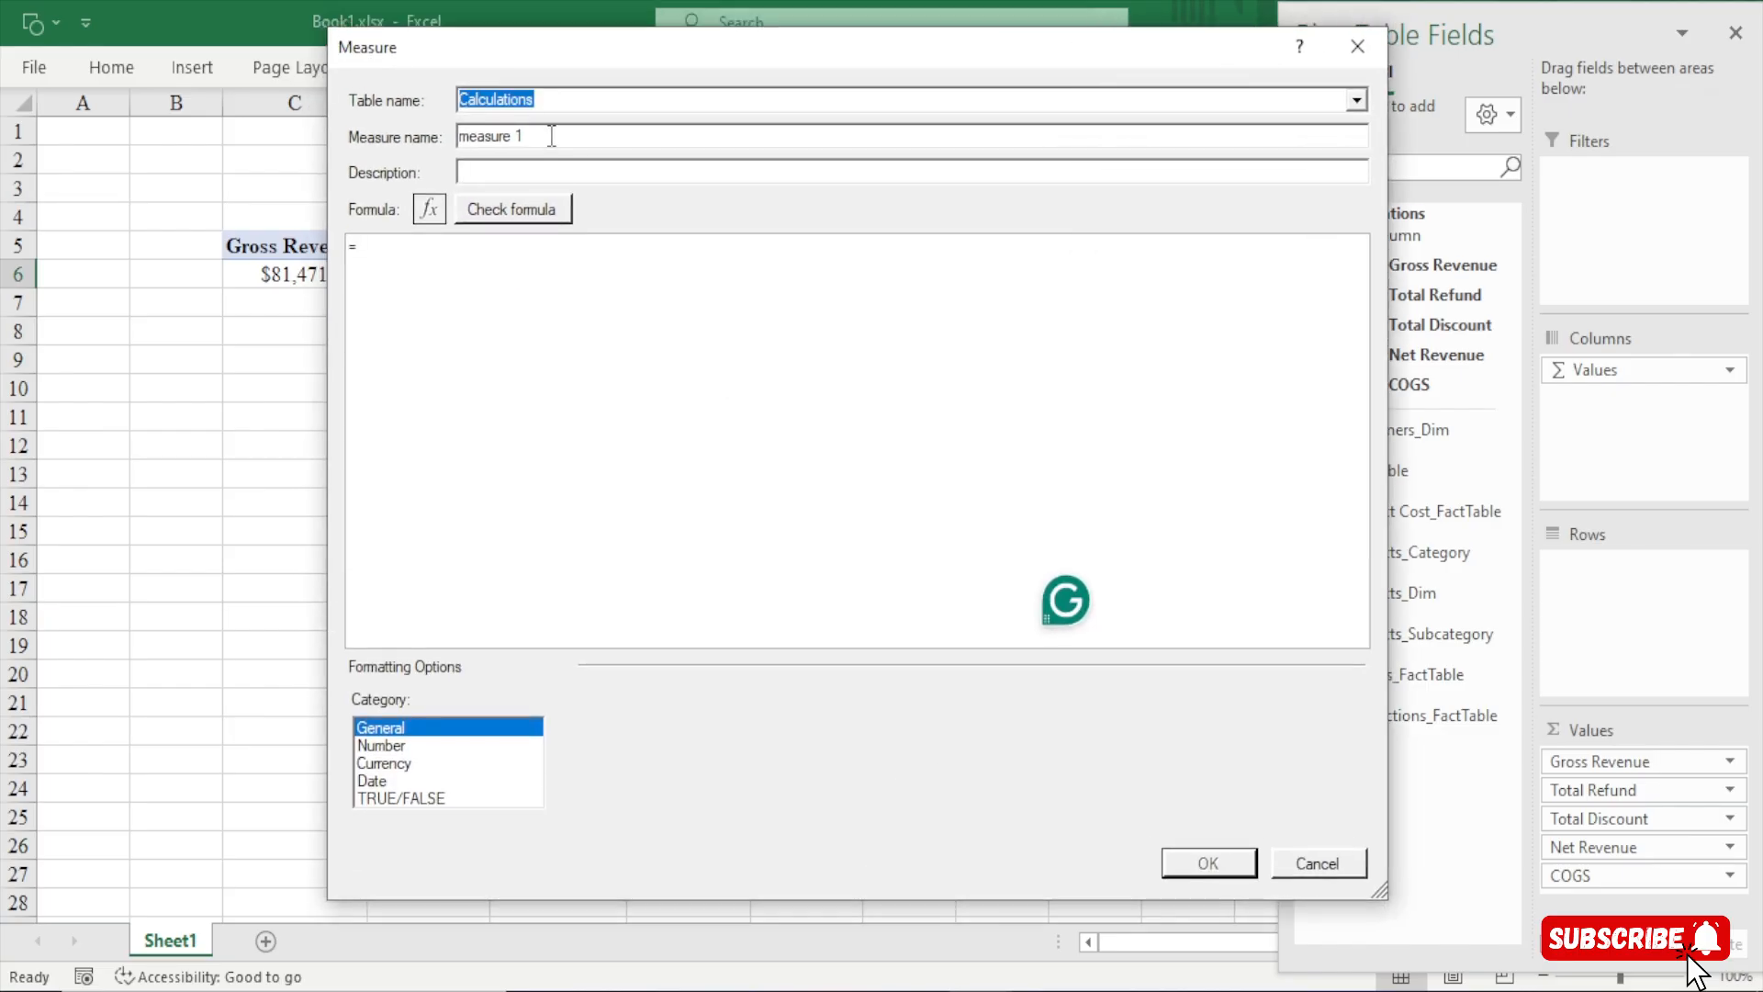
left_click_drag(551, 138, 150, 146)
type("Profit")
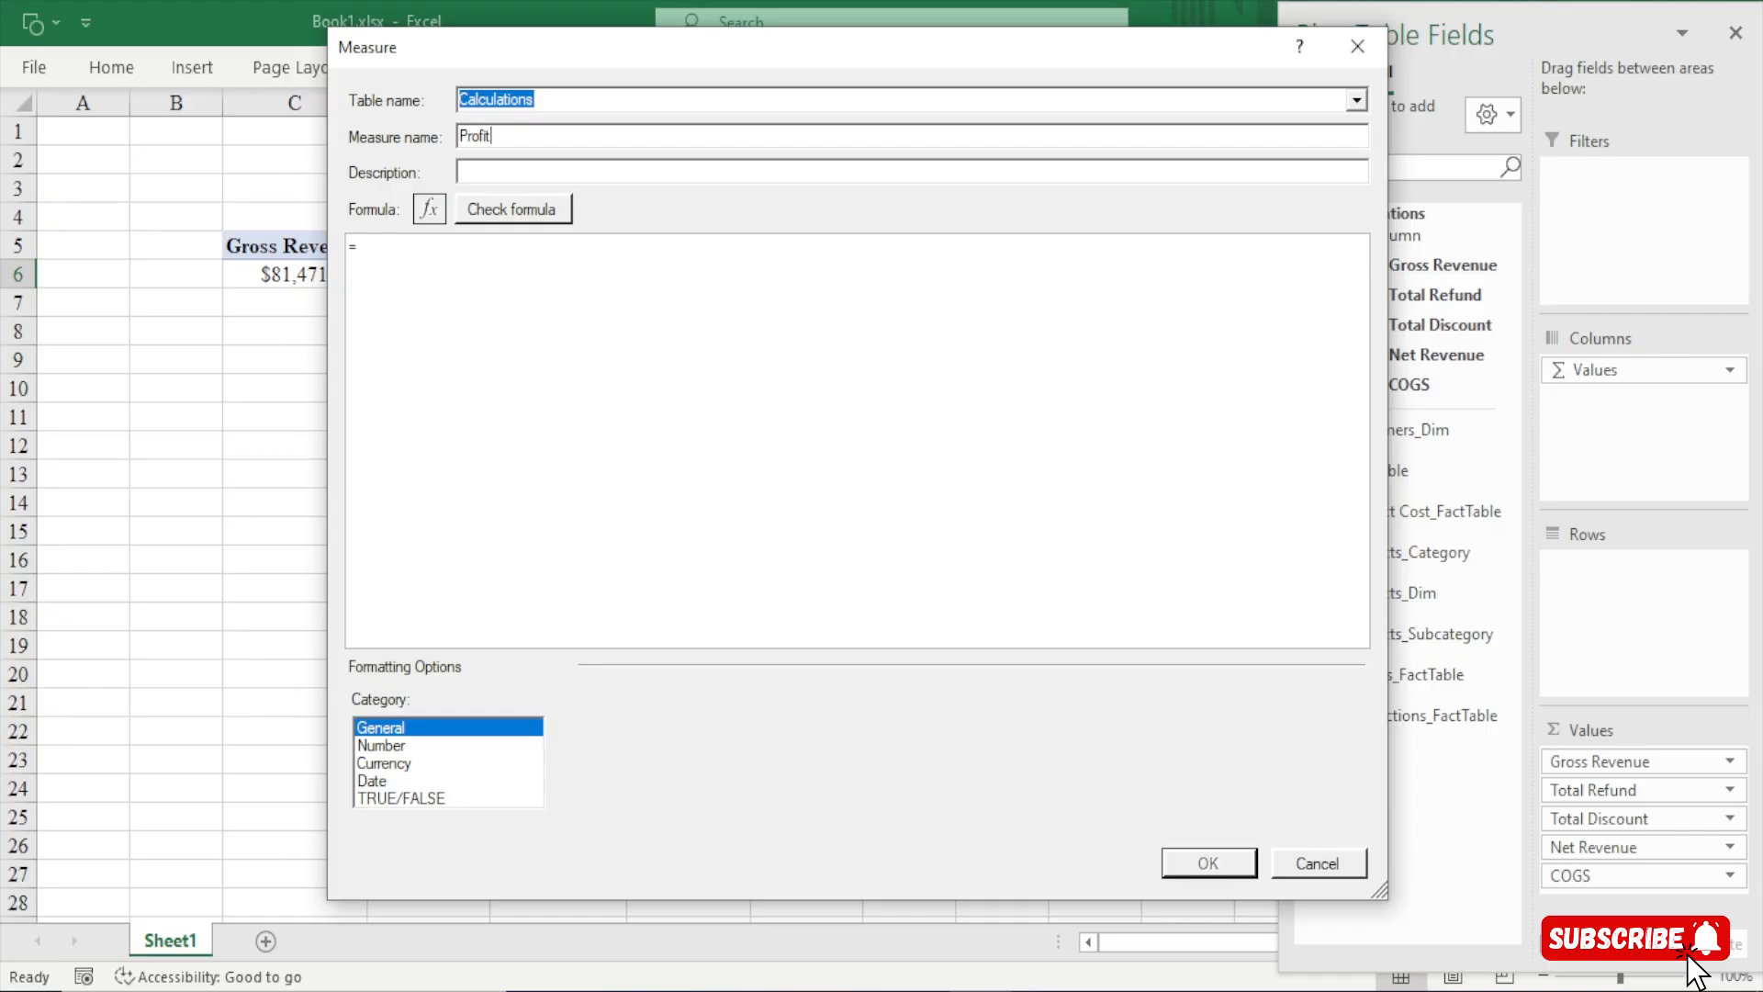
type(" Margin")
left_click(507, 260)
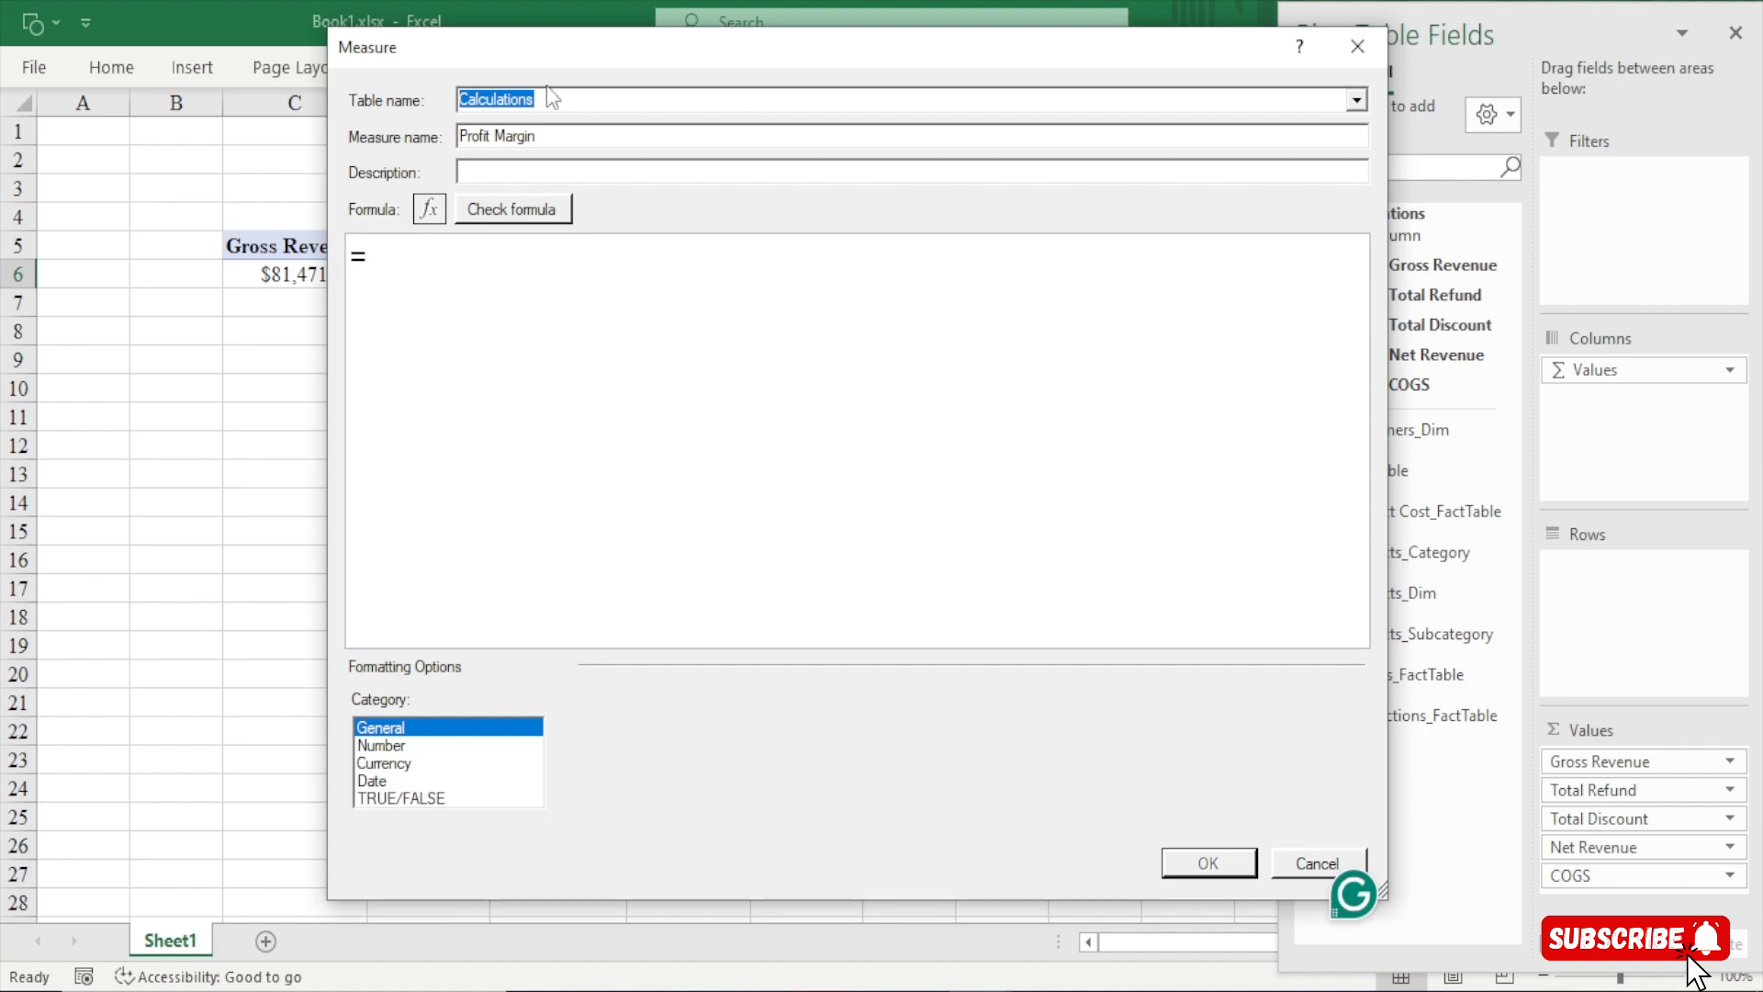
left_click_drag(564, 48, 567, 458)
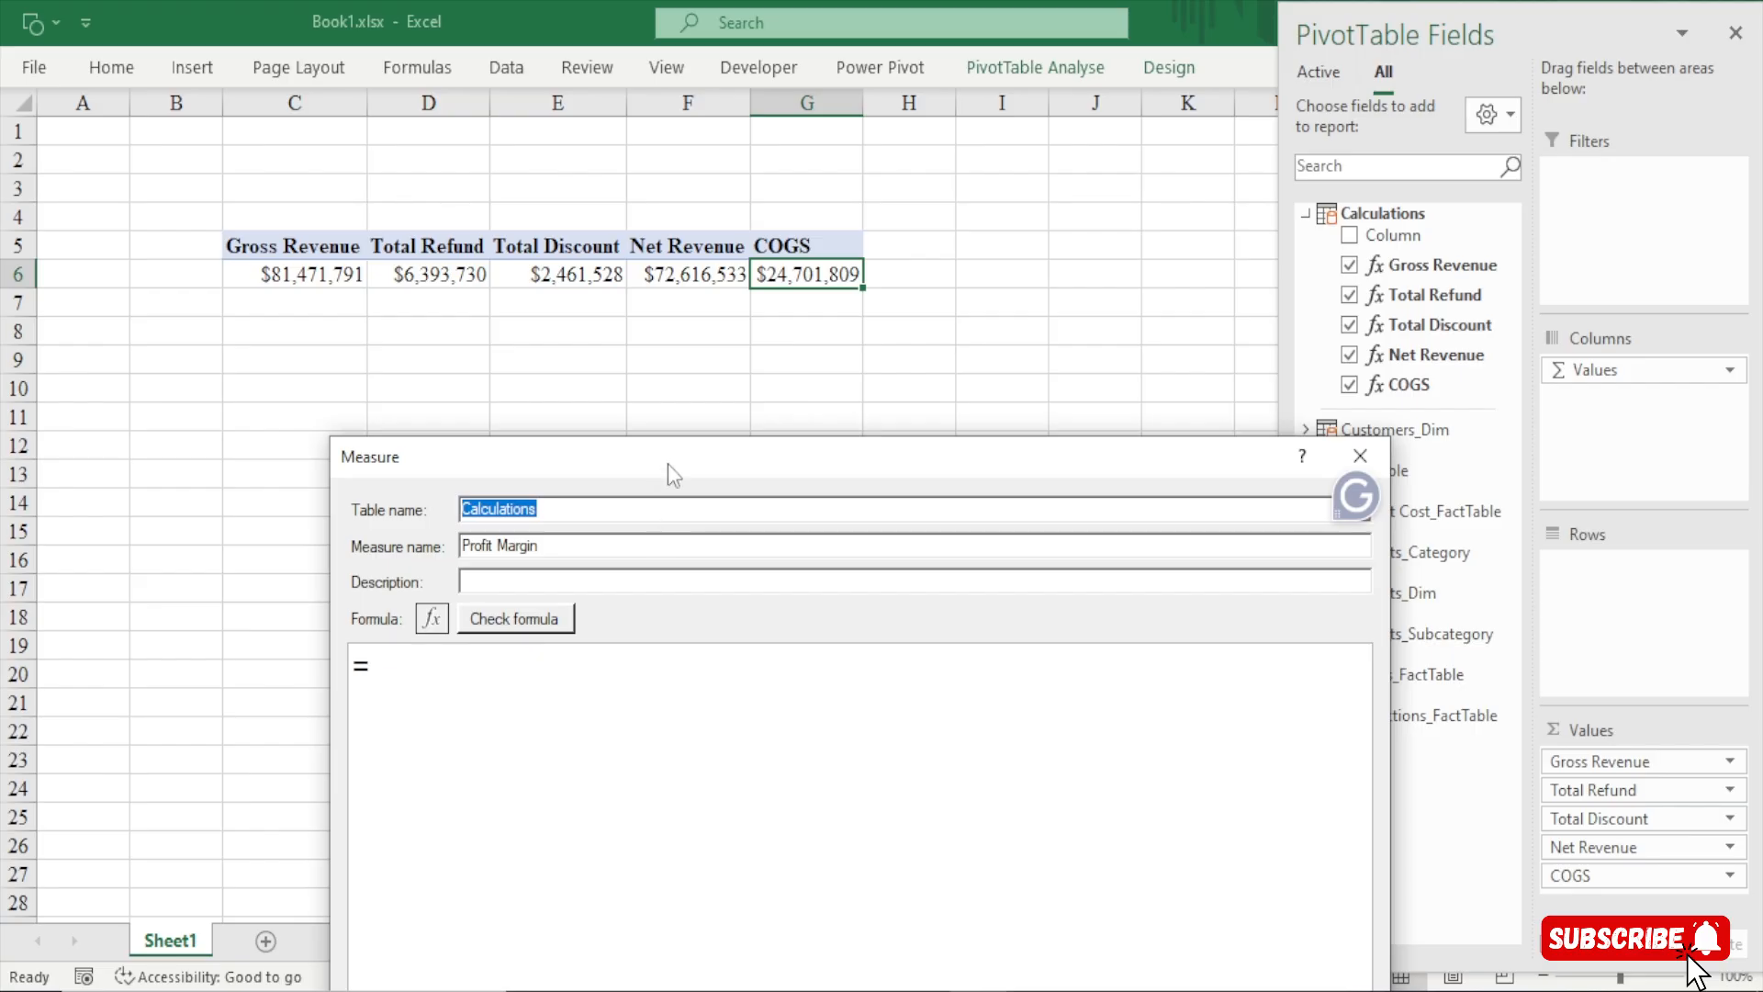
Write the Profit Margin formula as =[Net Revenue]-[COGS] using the existing measures
left_click_drag(668, 465, 571, 29)
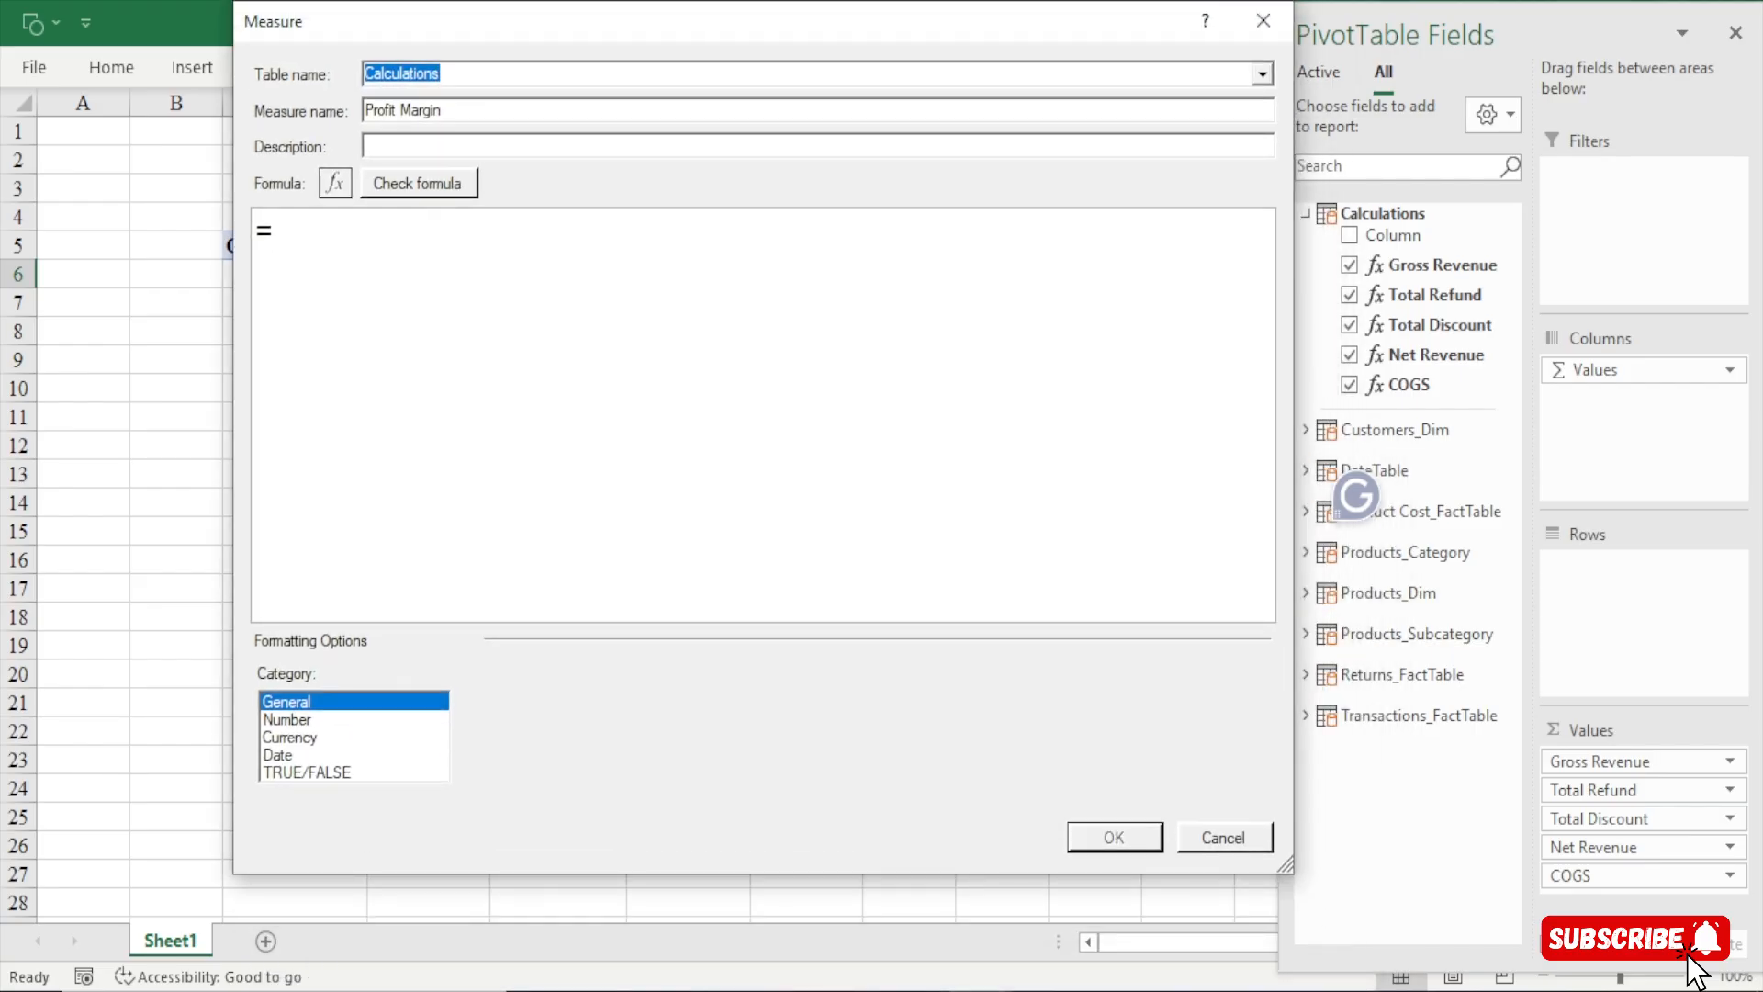
type("[")
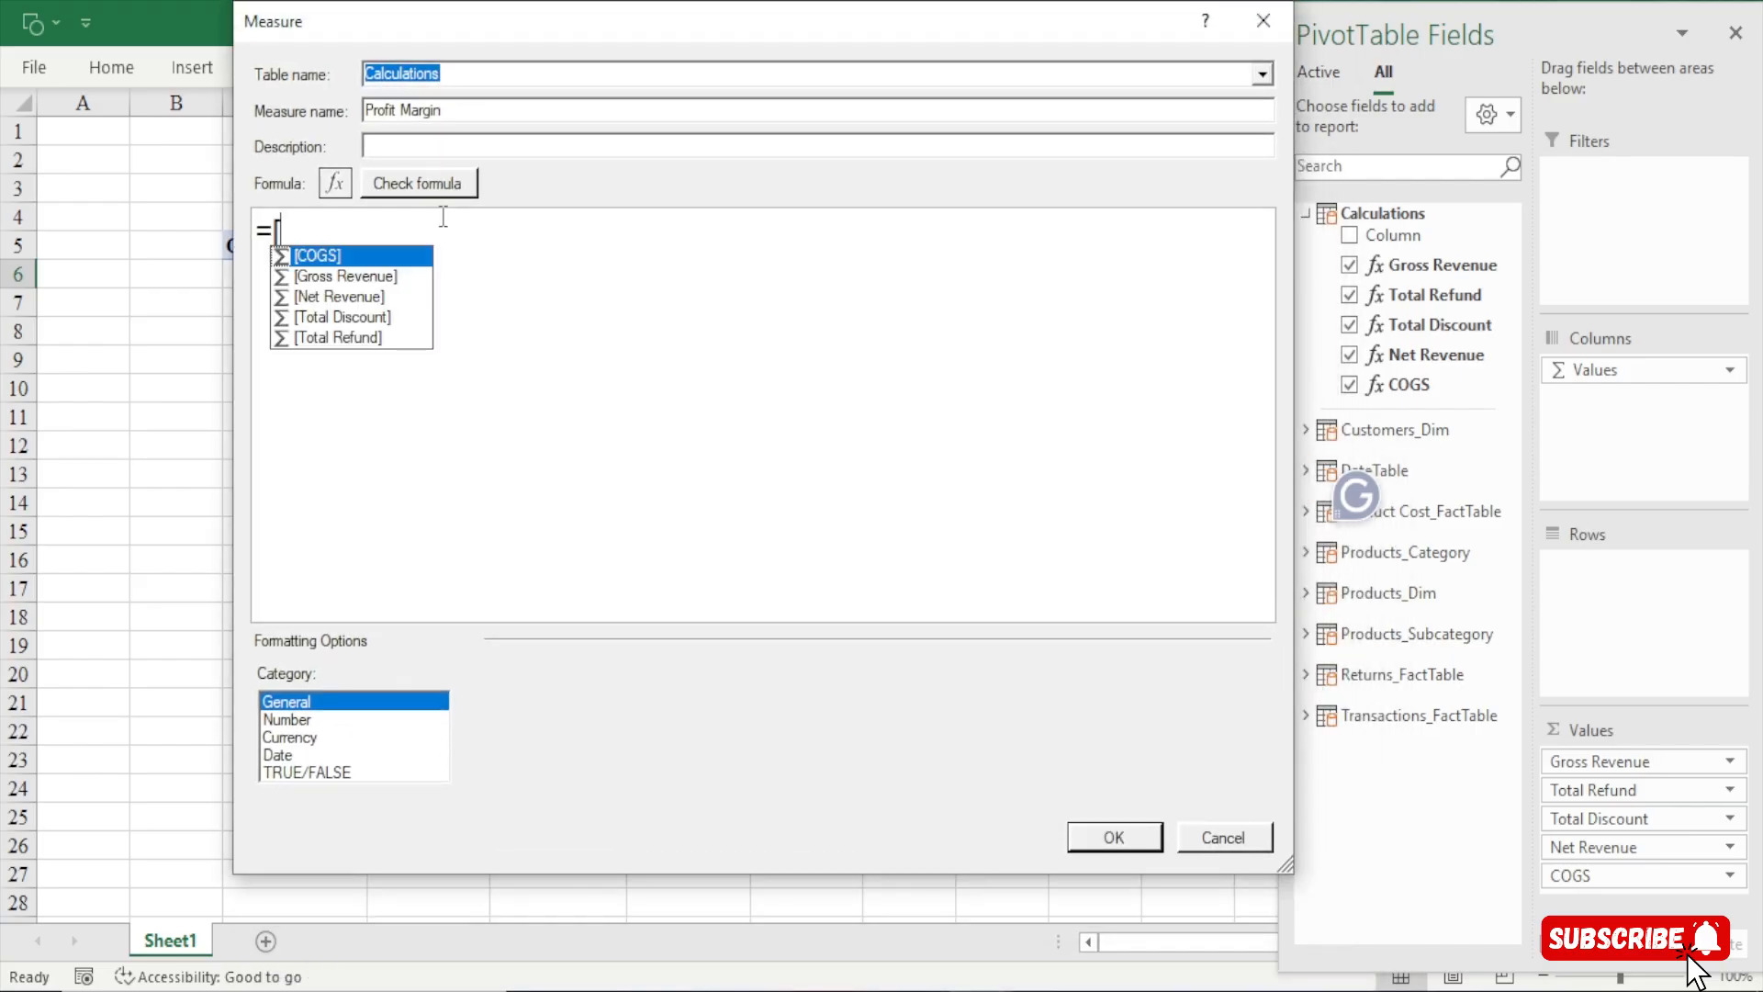
double_click(349, 294)
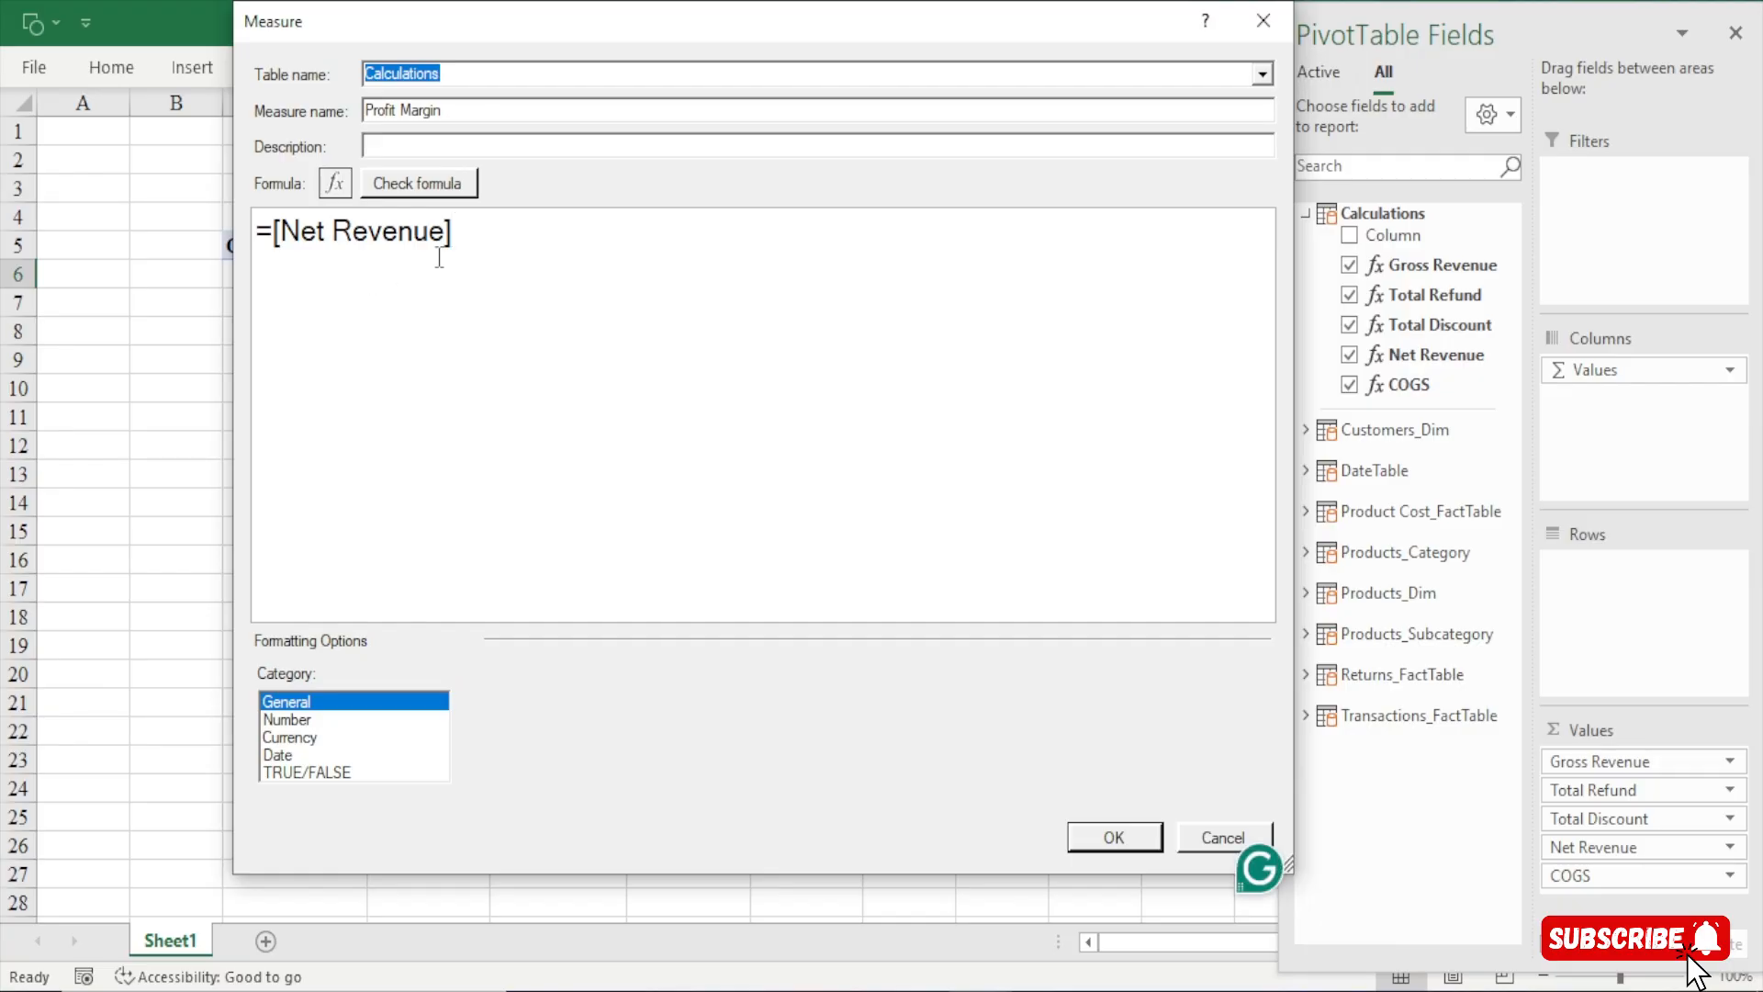
type("-[")
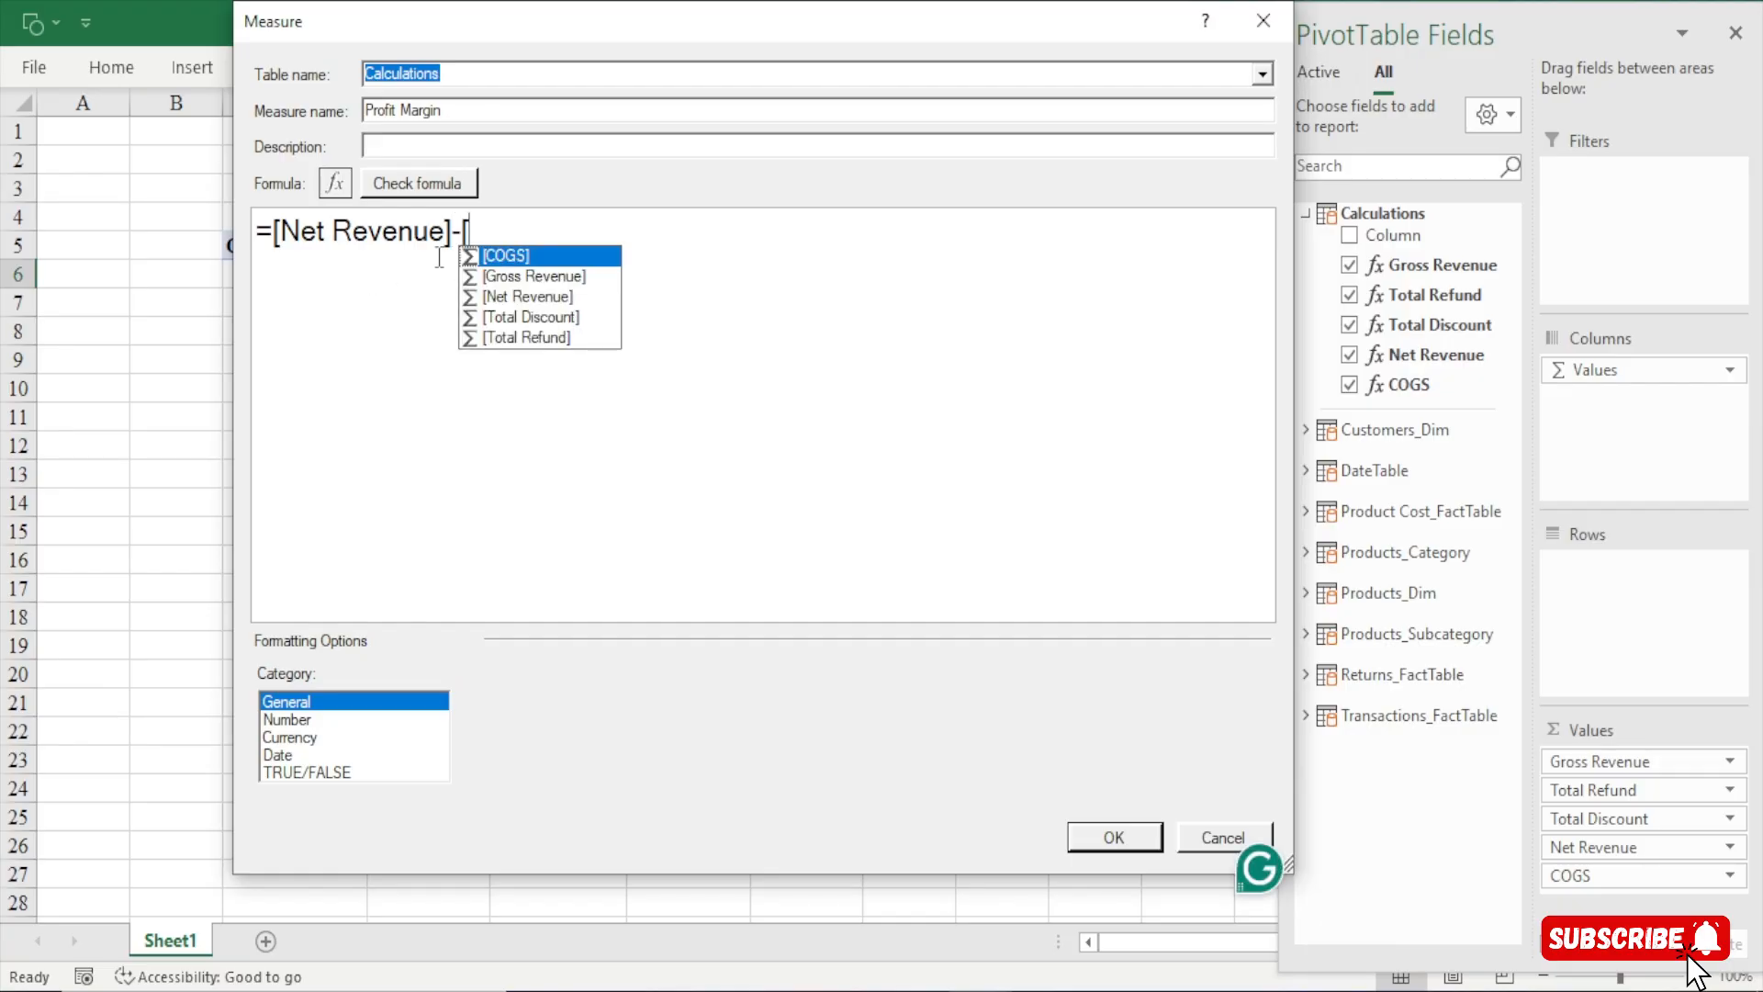
double_click(515, 254)
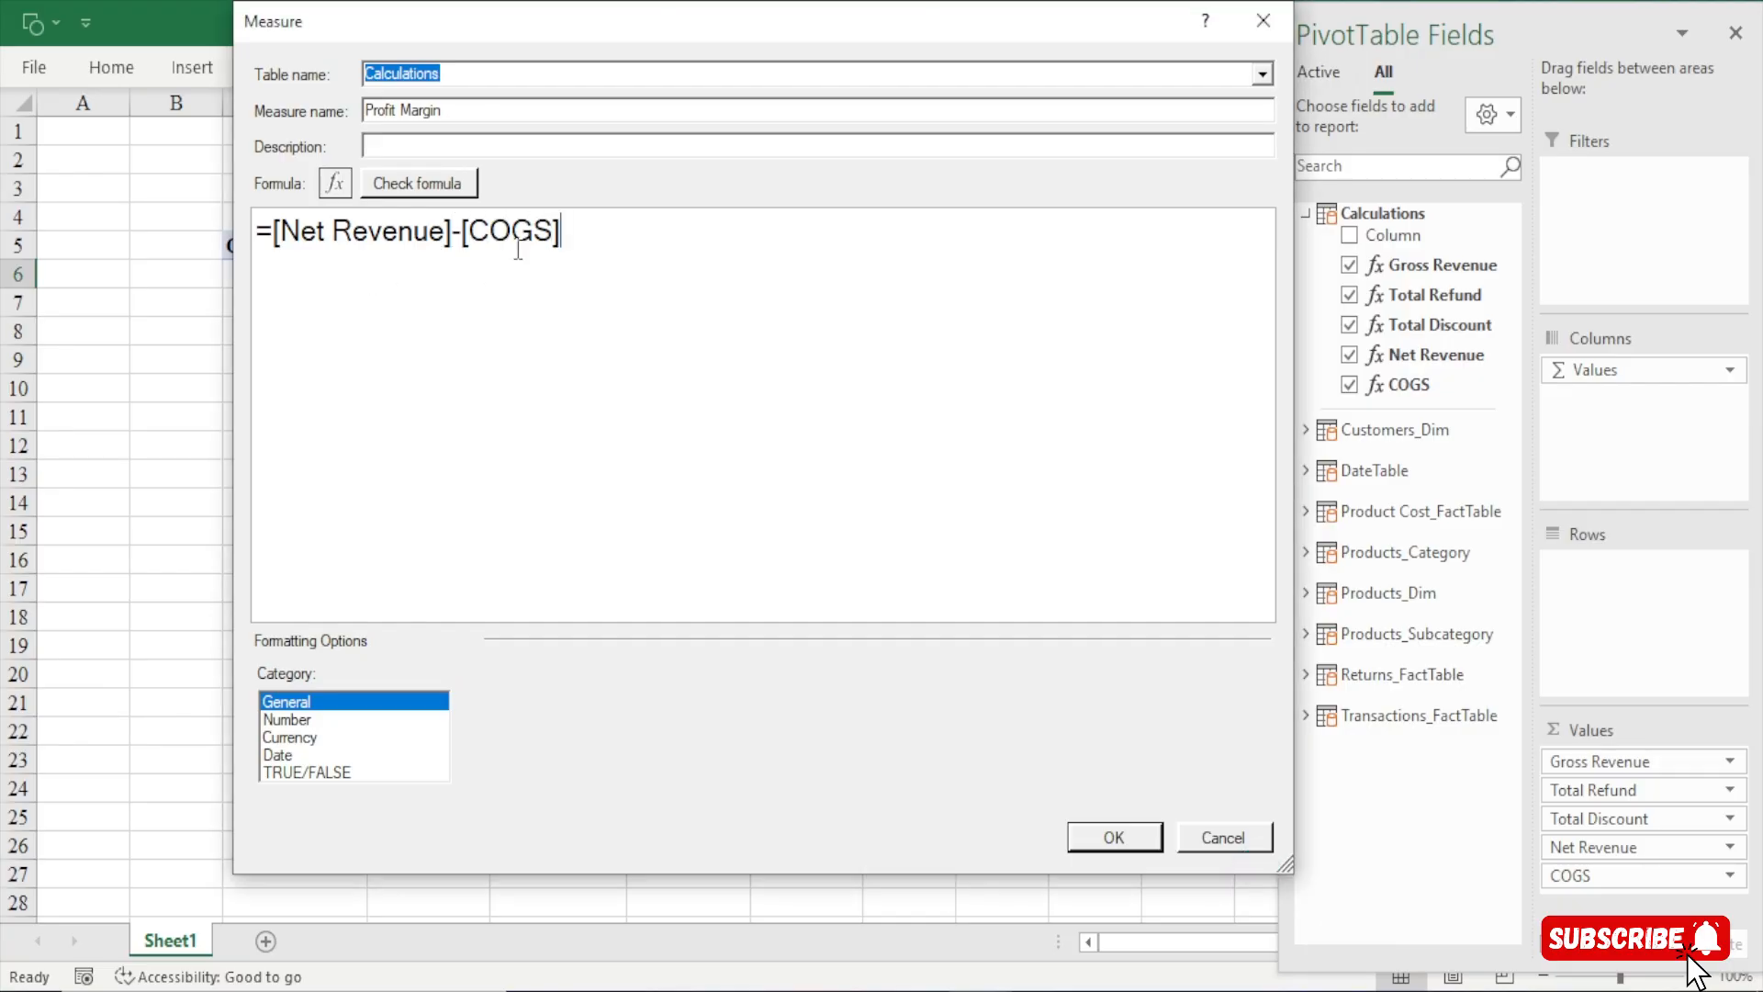
Check the Profit Margin formula, format it as $ currency without decimals and save the measure
left_click(416, 183)
left_click(299, 738)
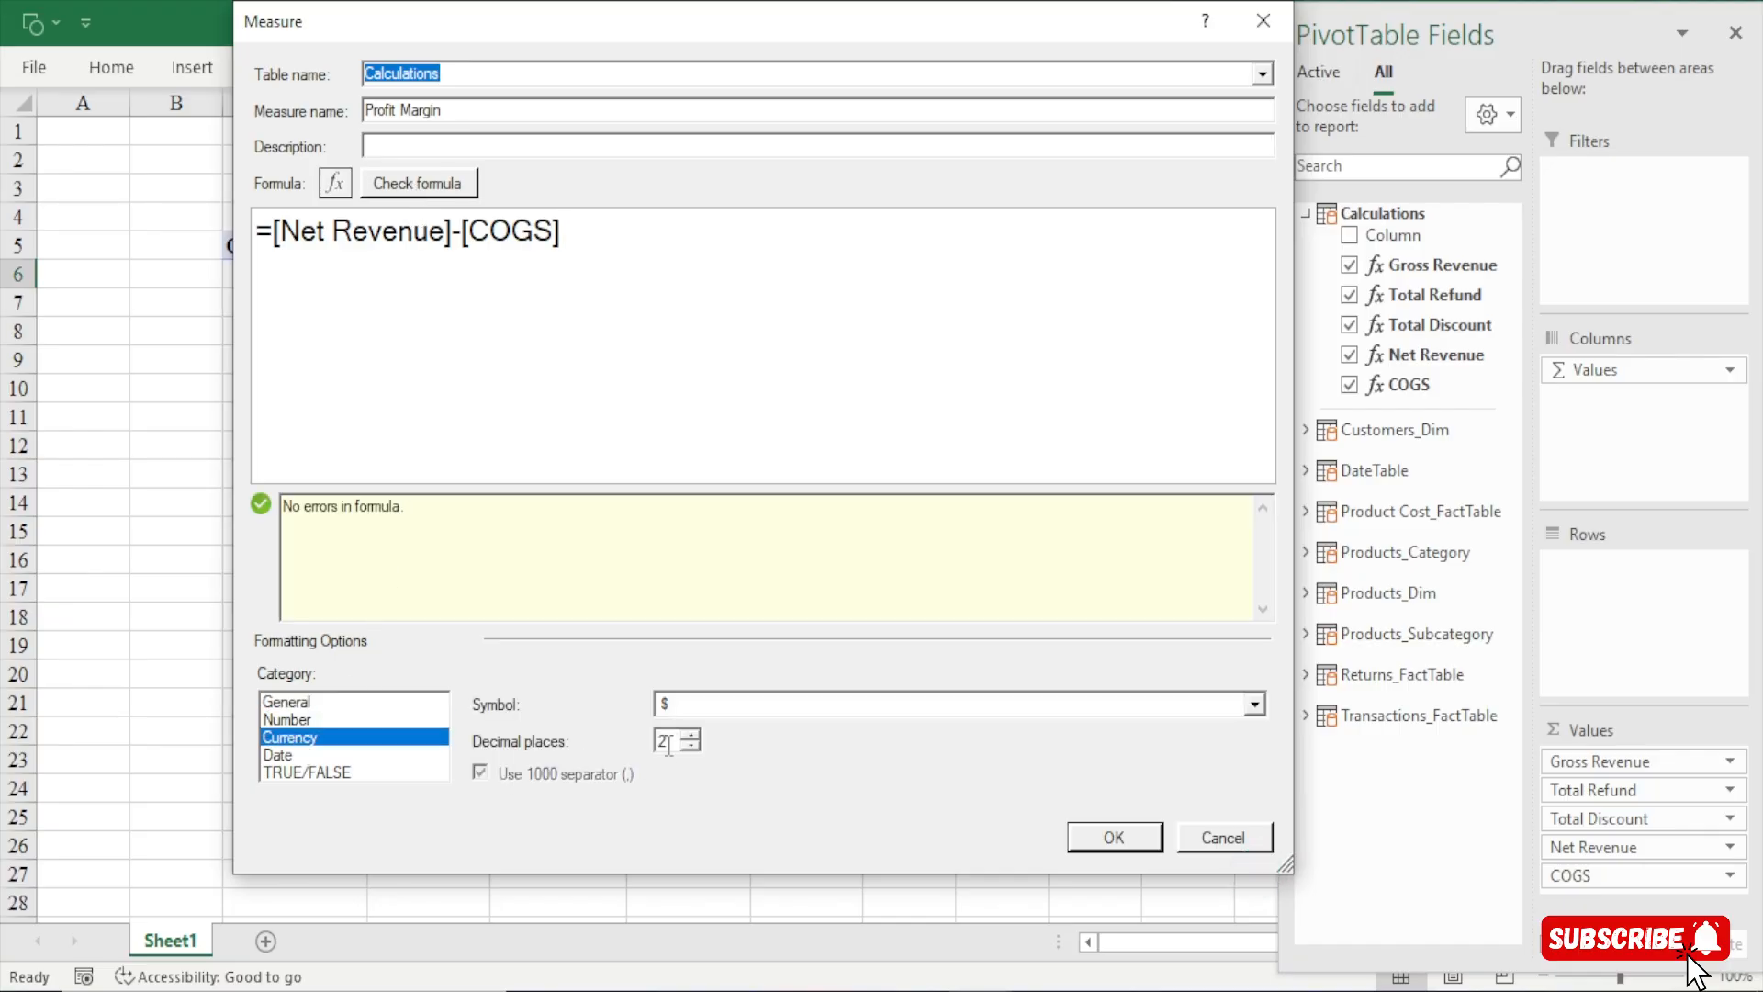
left_click(1130, 839)
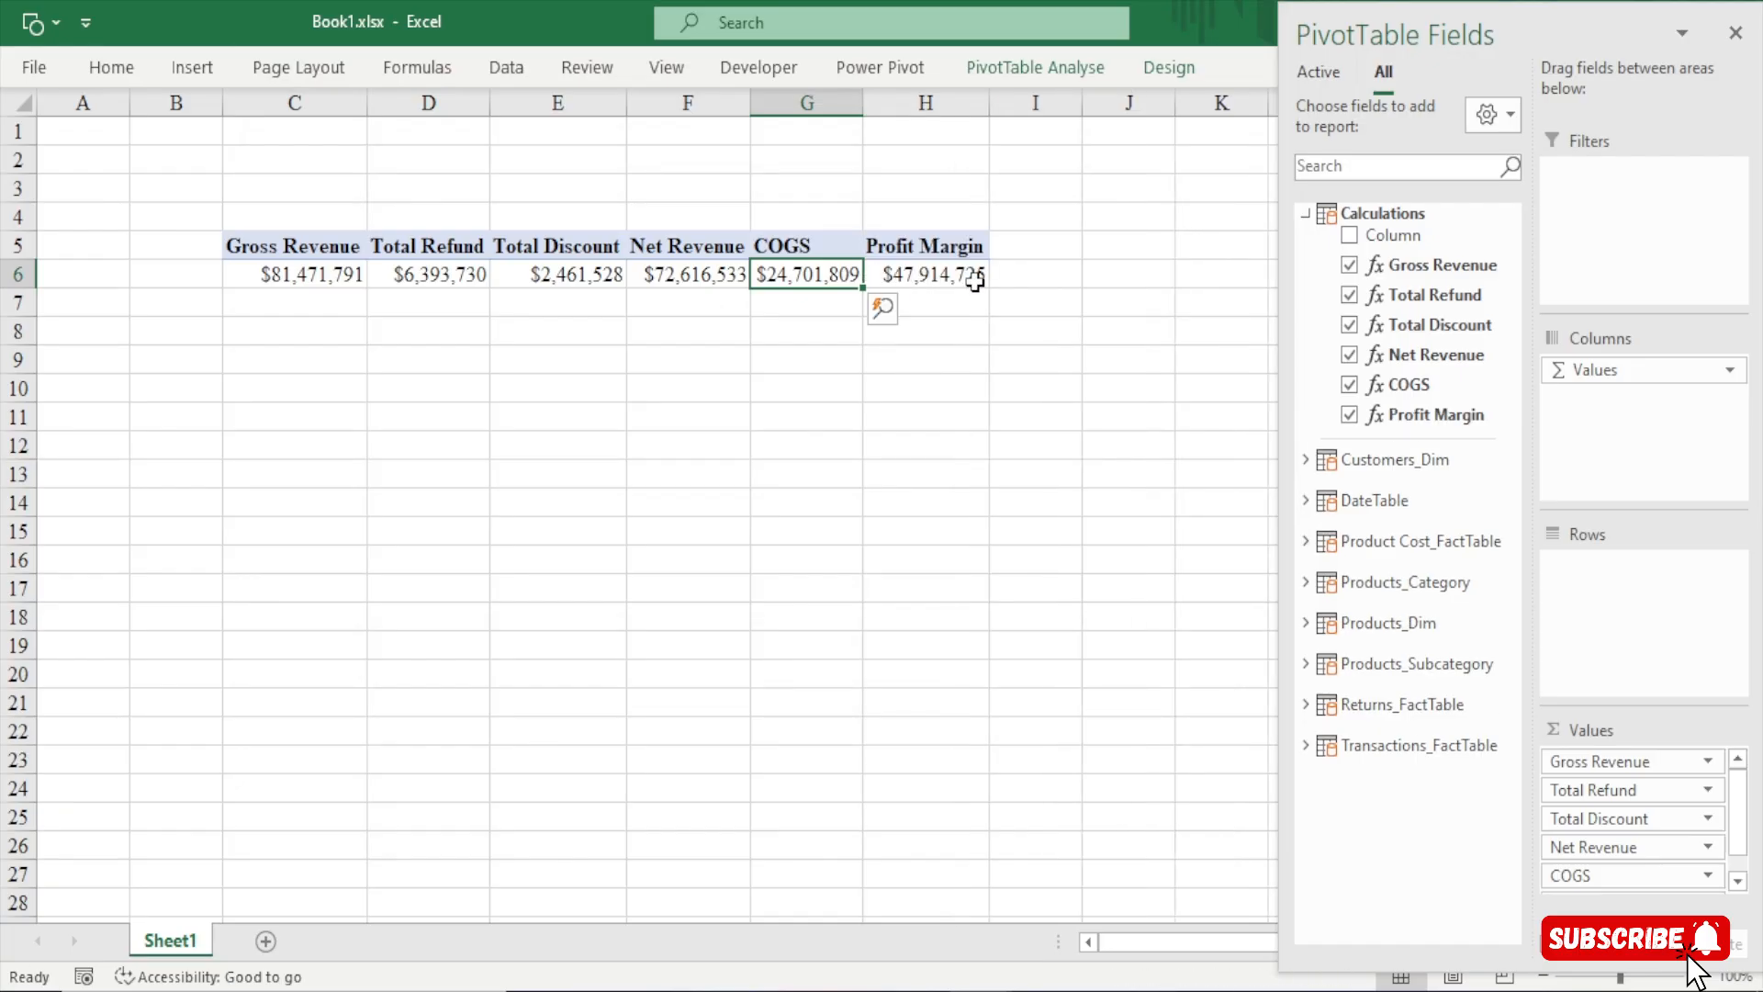
mouse_move(958, 275)
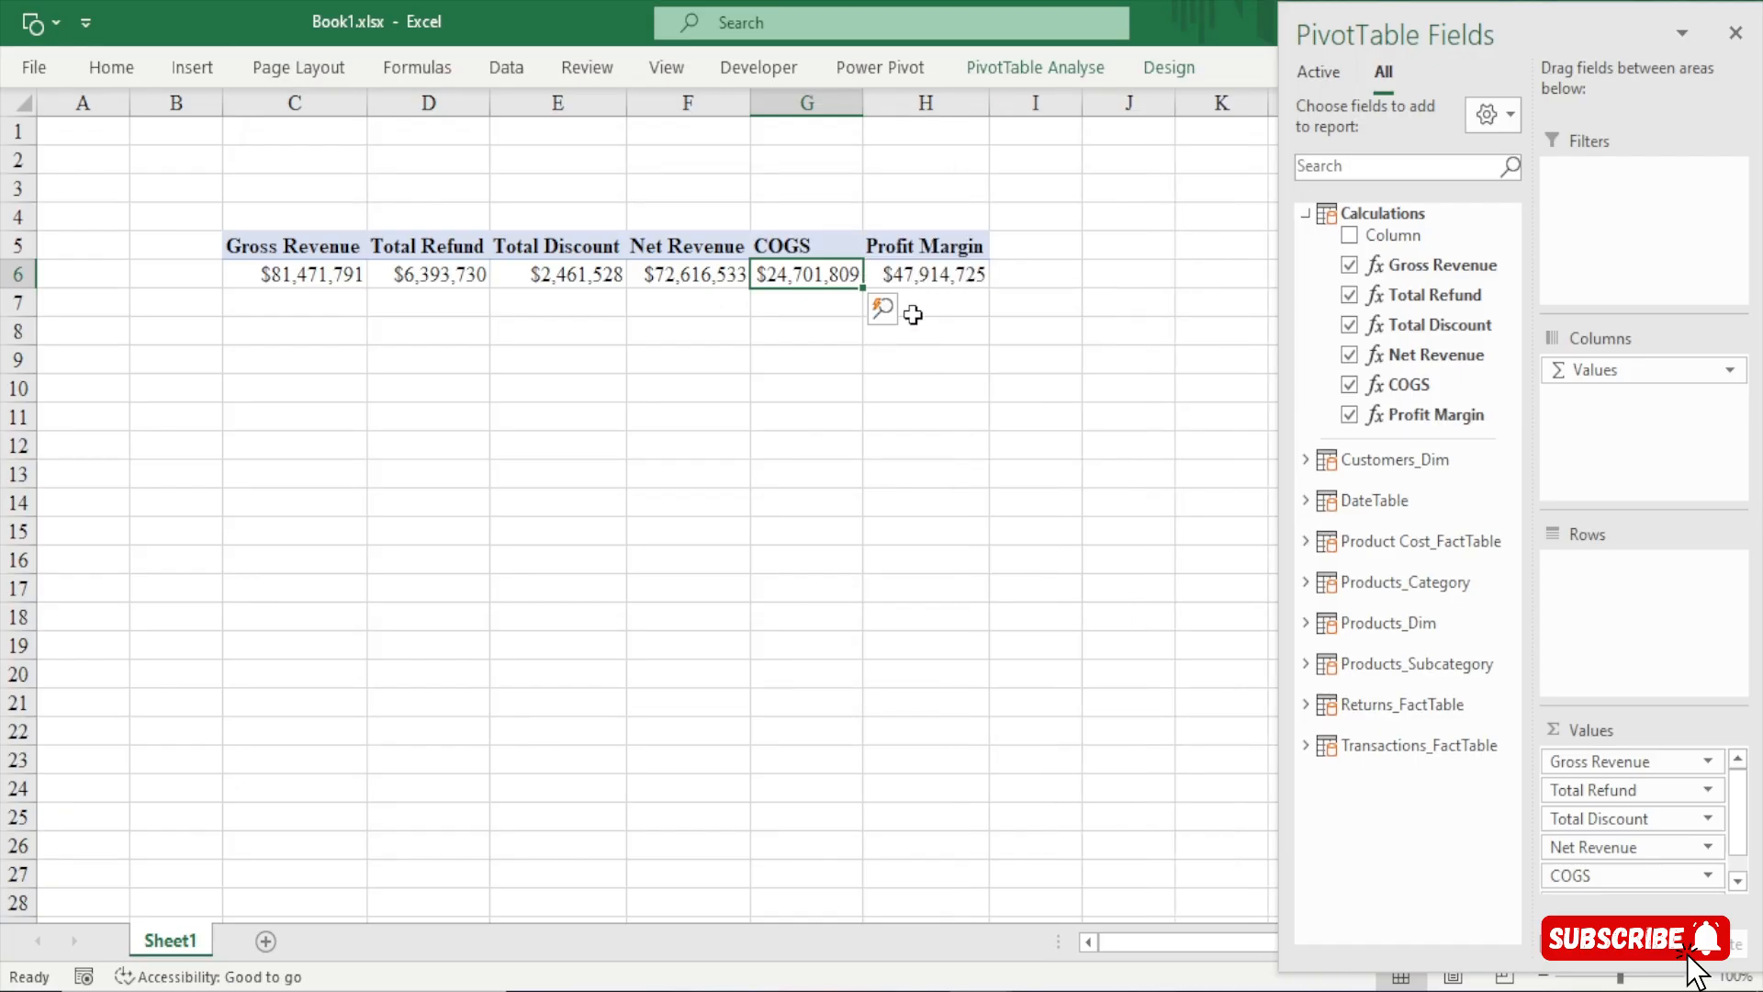
left_click(962, 287)
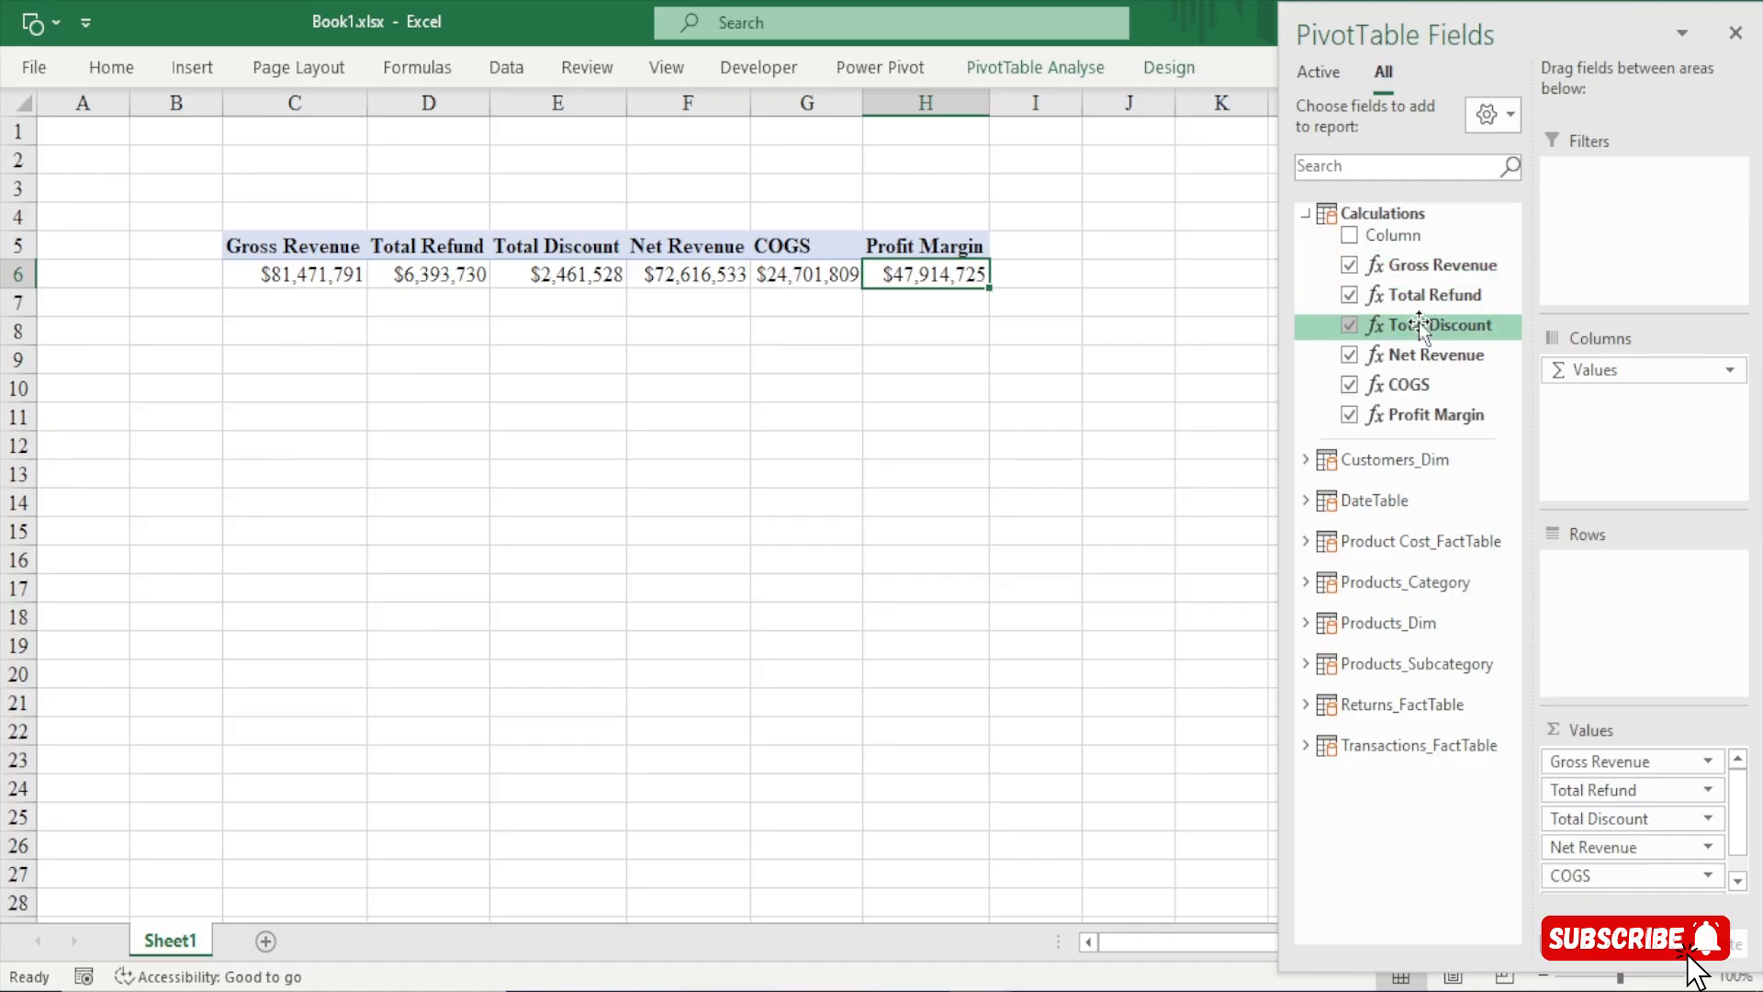
Rename the Net Revenue measure in the Calculations table to Net Sales
right_click(1421, 354)
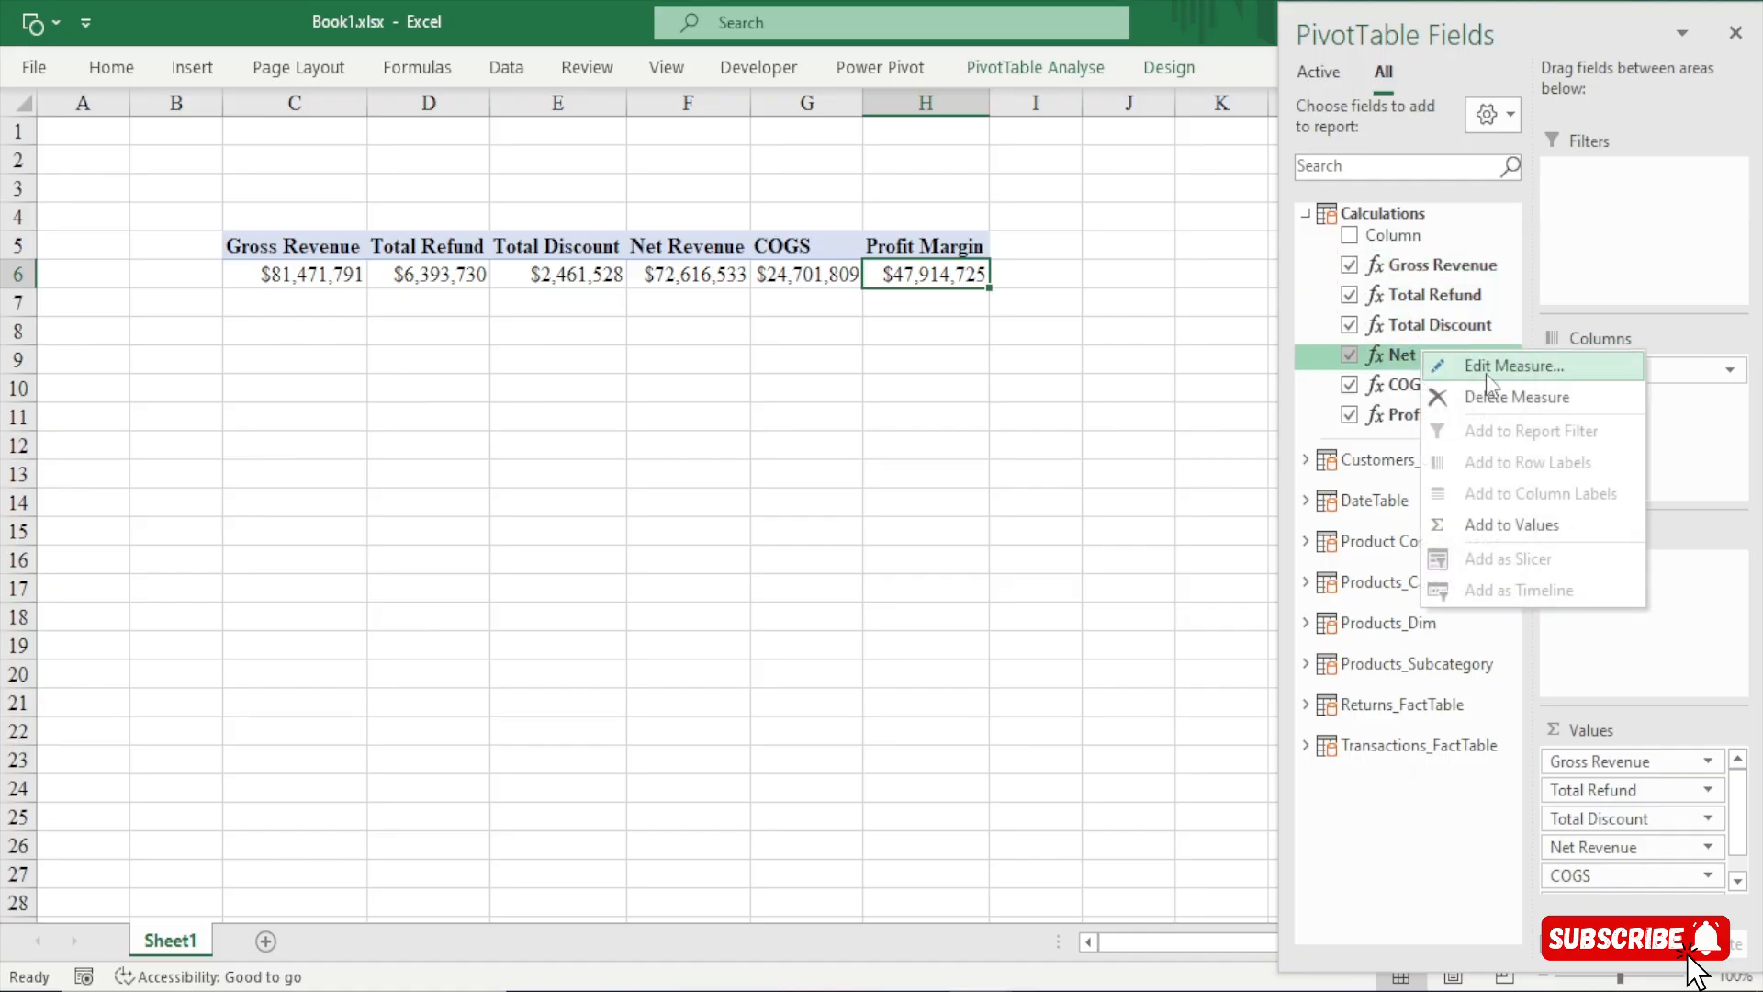
left_click(1378, 360)
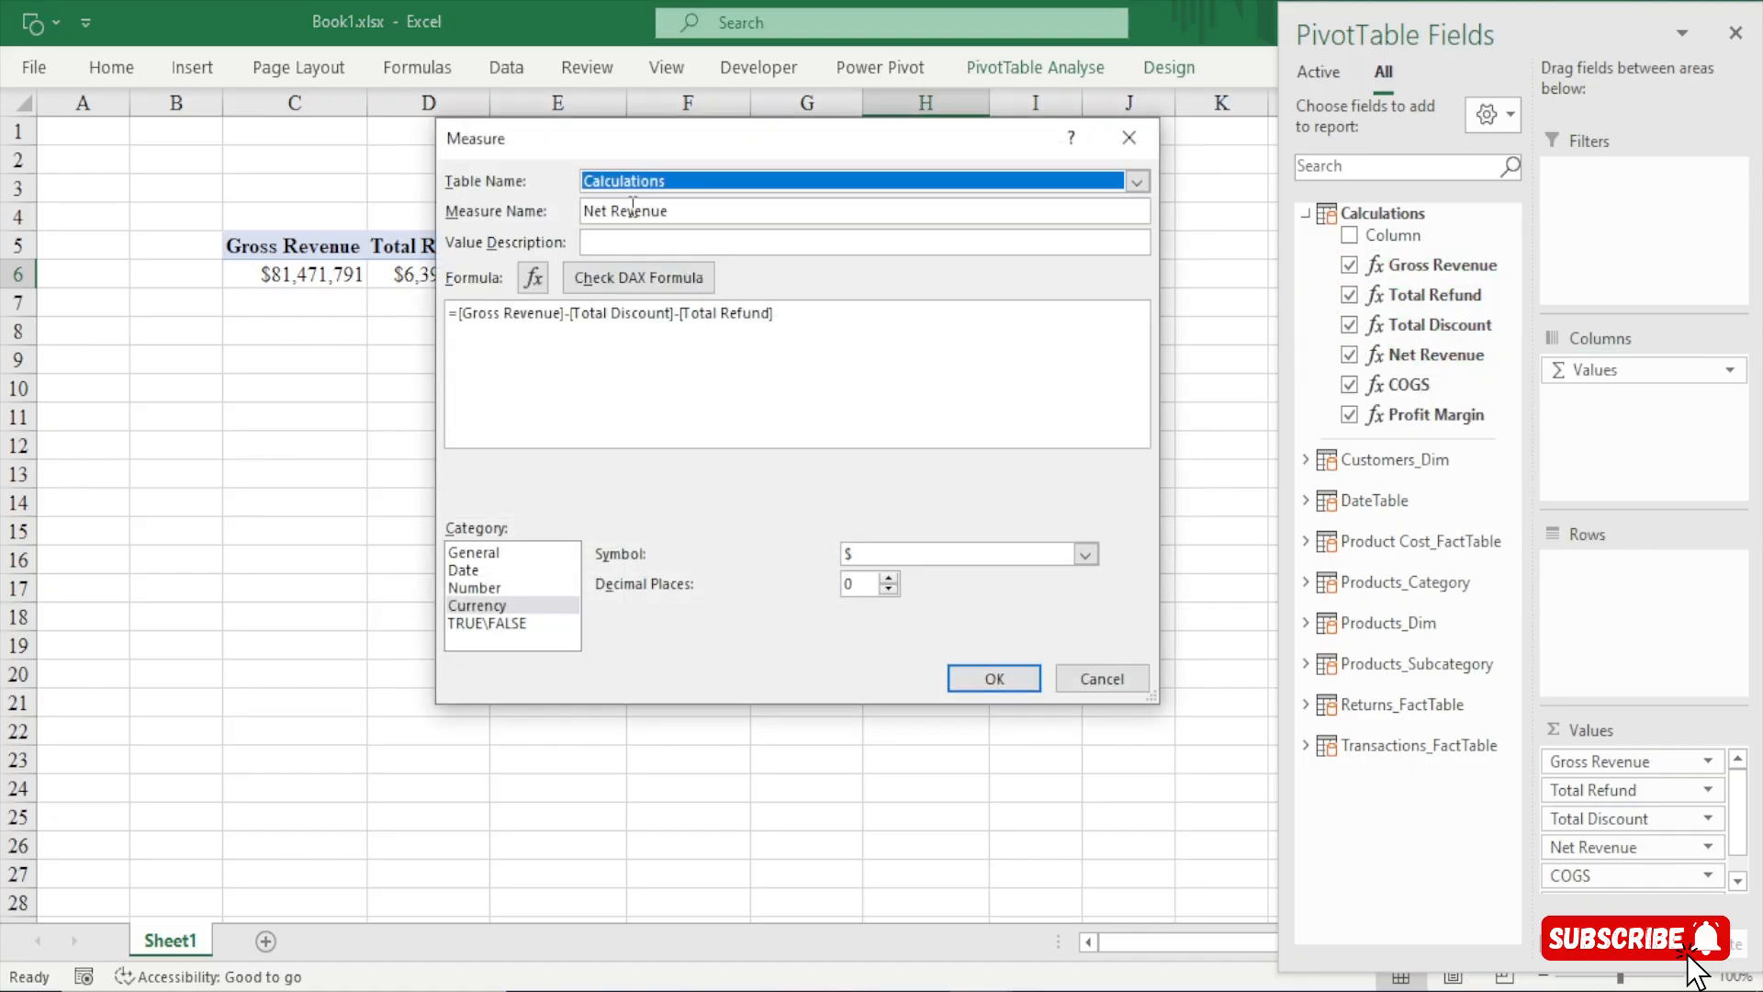
left_click(691, 211)
key("BackSpace")
key("BackSpace")
key("BackSpace")
key("BackSpace")
key("BackSpace")
key("BackSpace")
key("BackSpace")
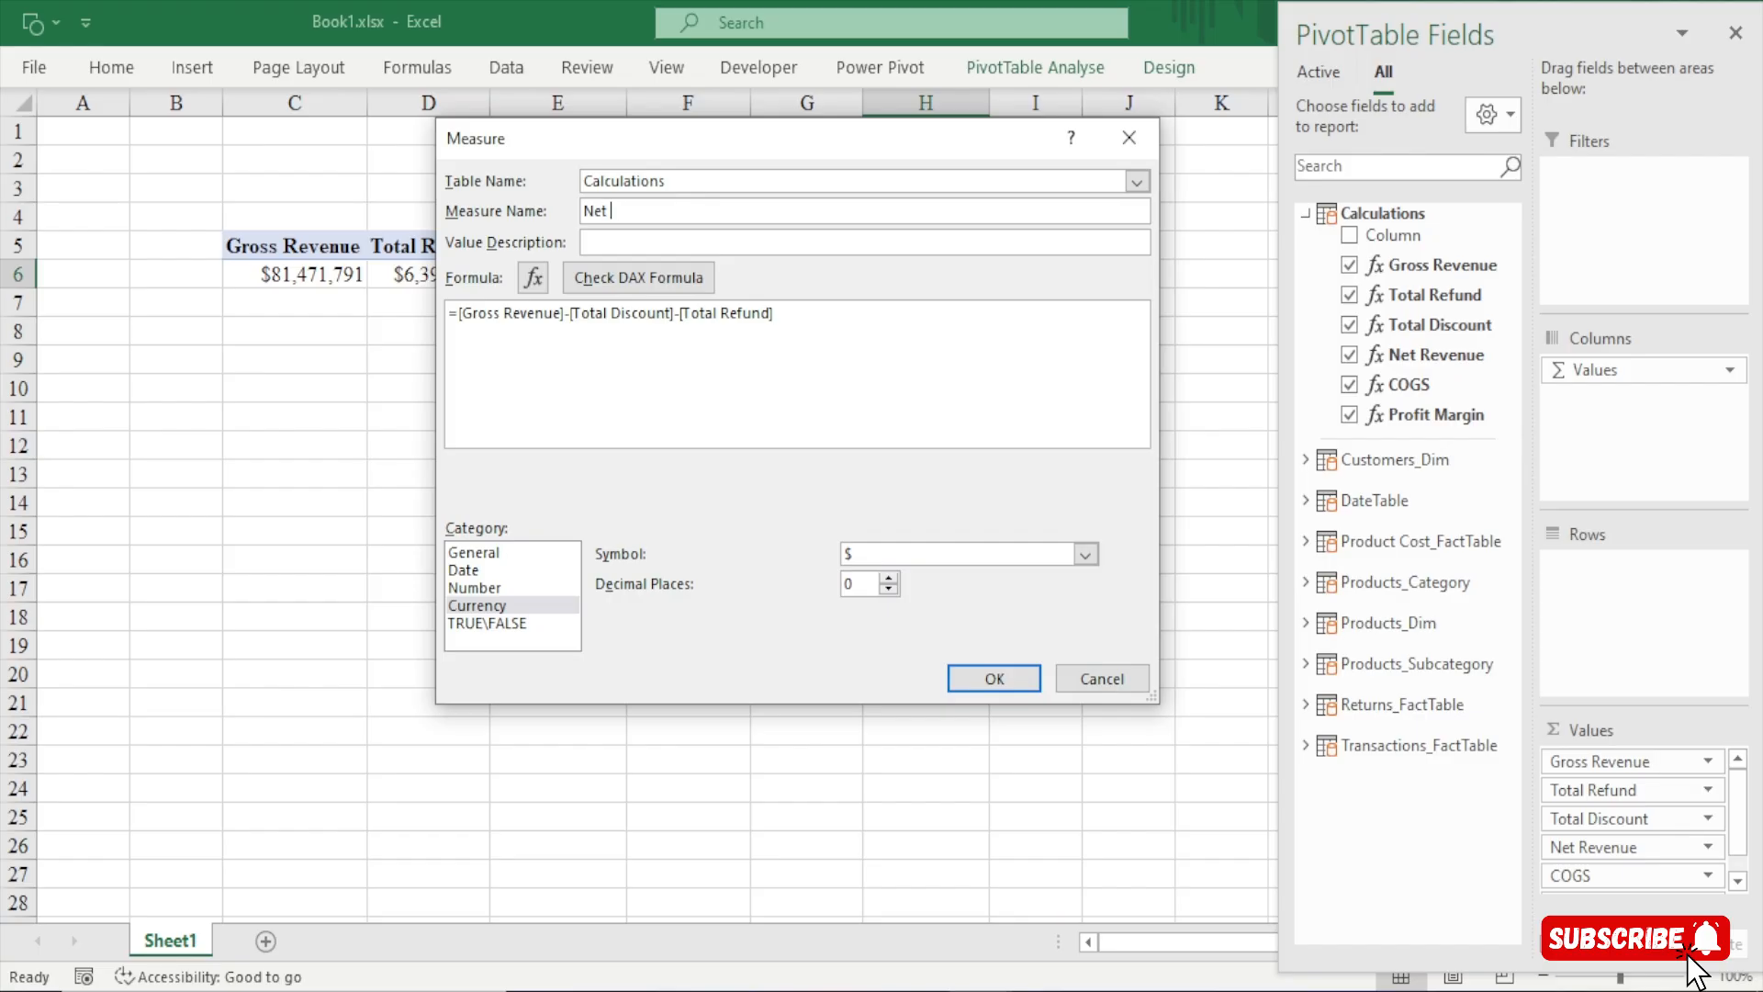
type("Sales")
left_click(994, 677)
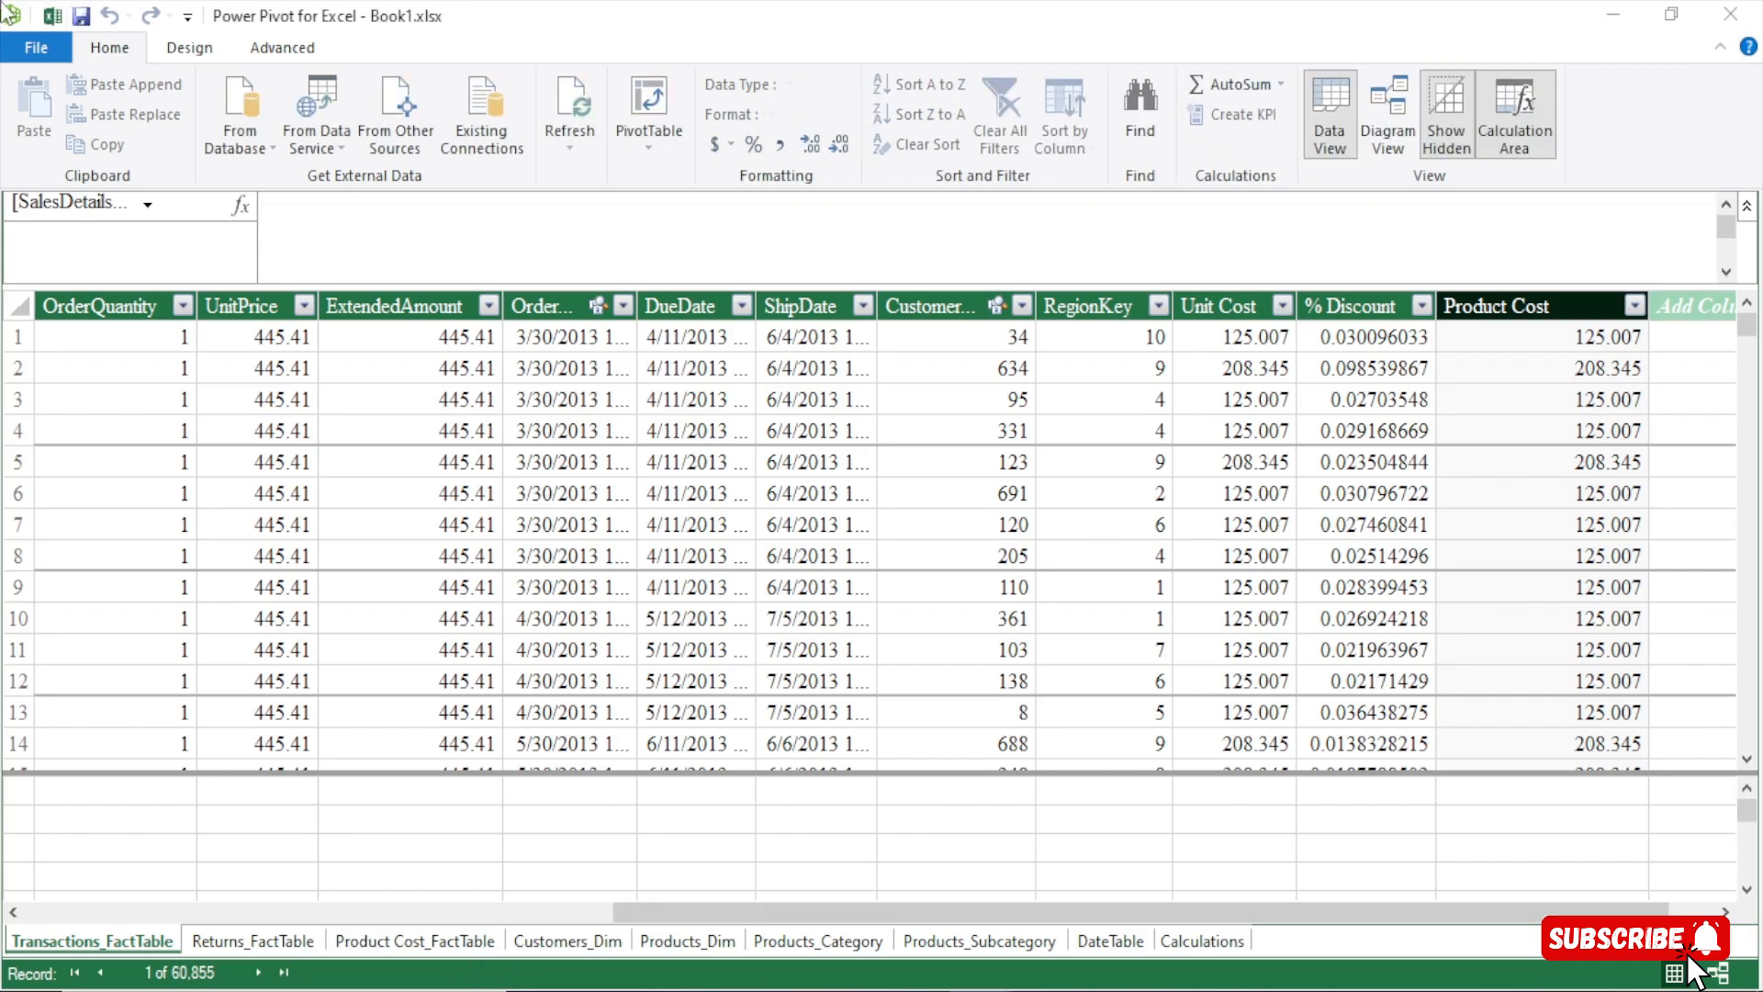
Return to the workbook and start a measure named #Customers in the Calculations table, with its dialog moved and enlarged
left_click(52, 15)
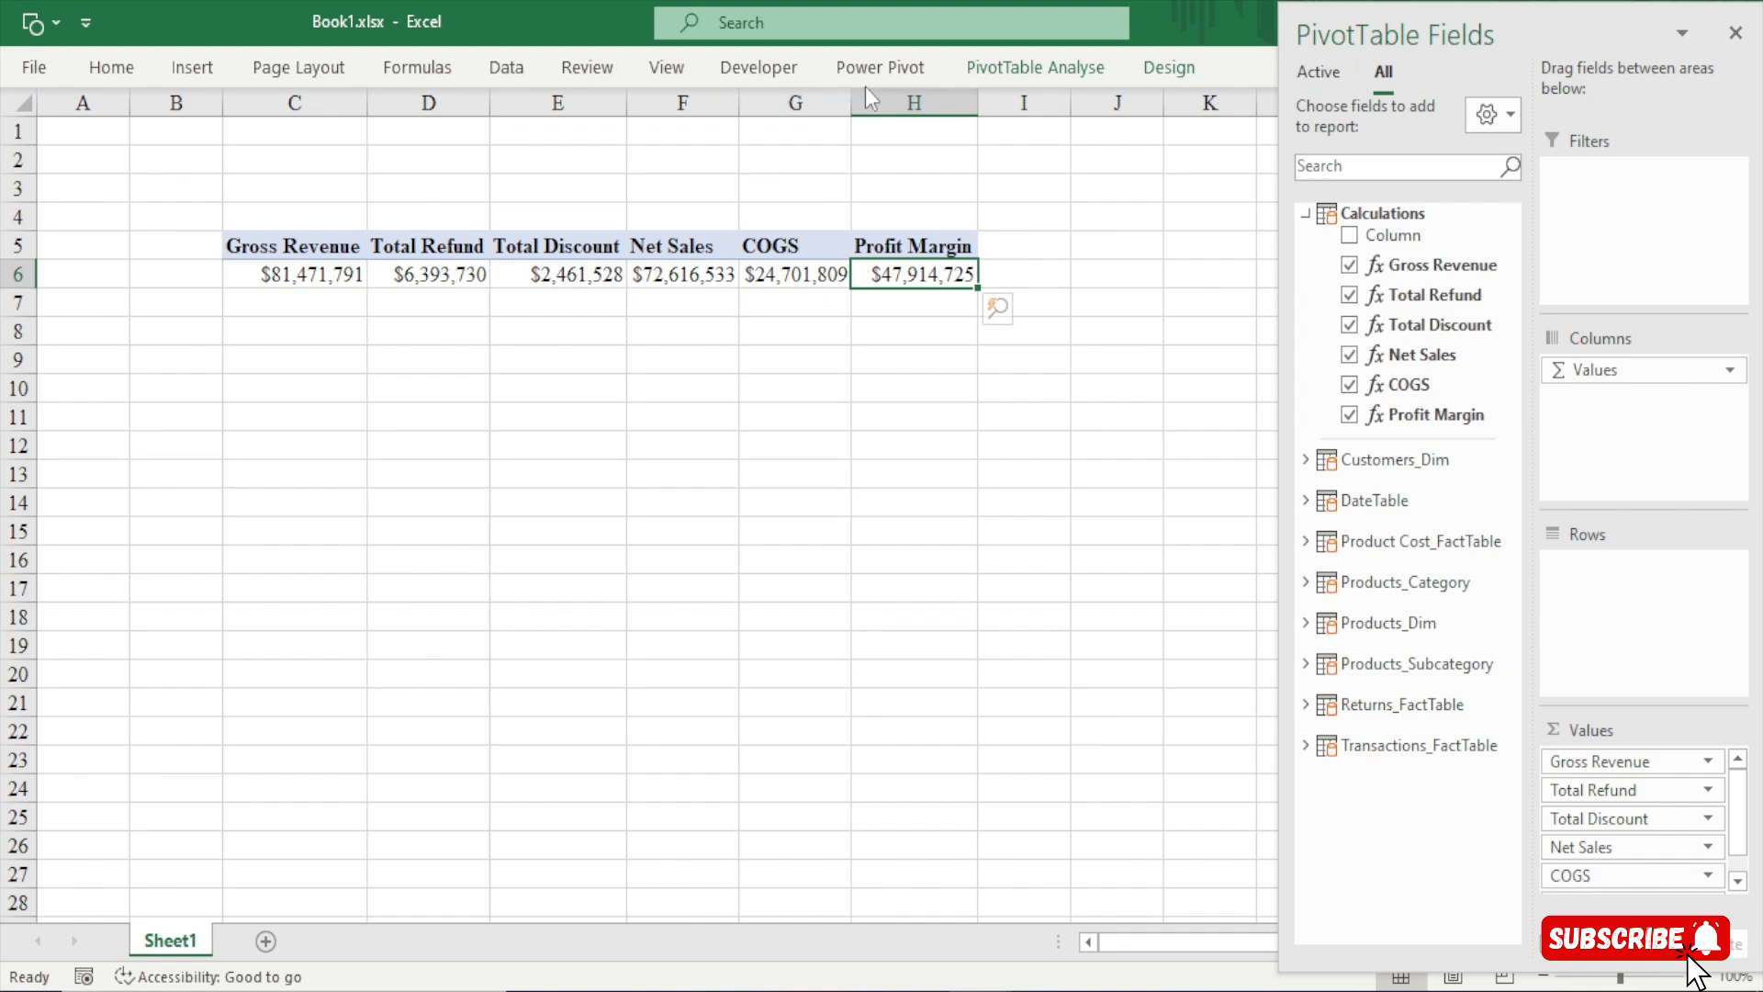
left_click(882, 68)
left_click(131, 138)
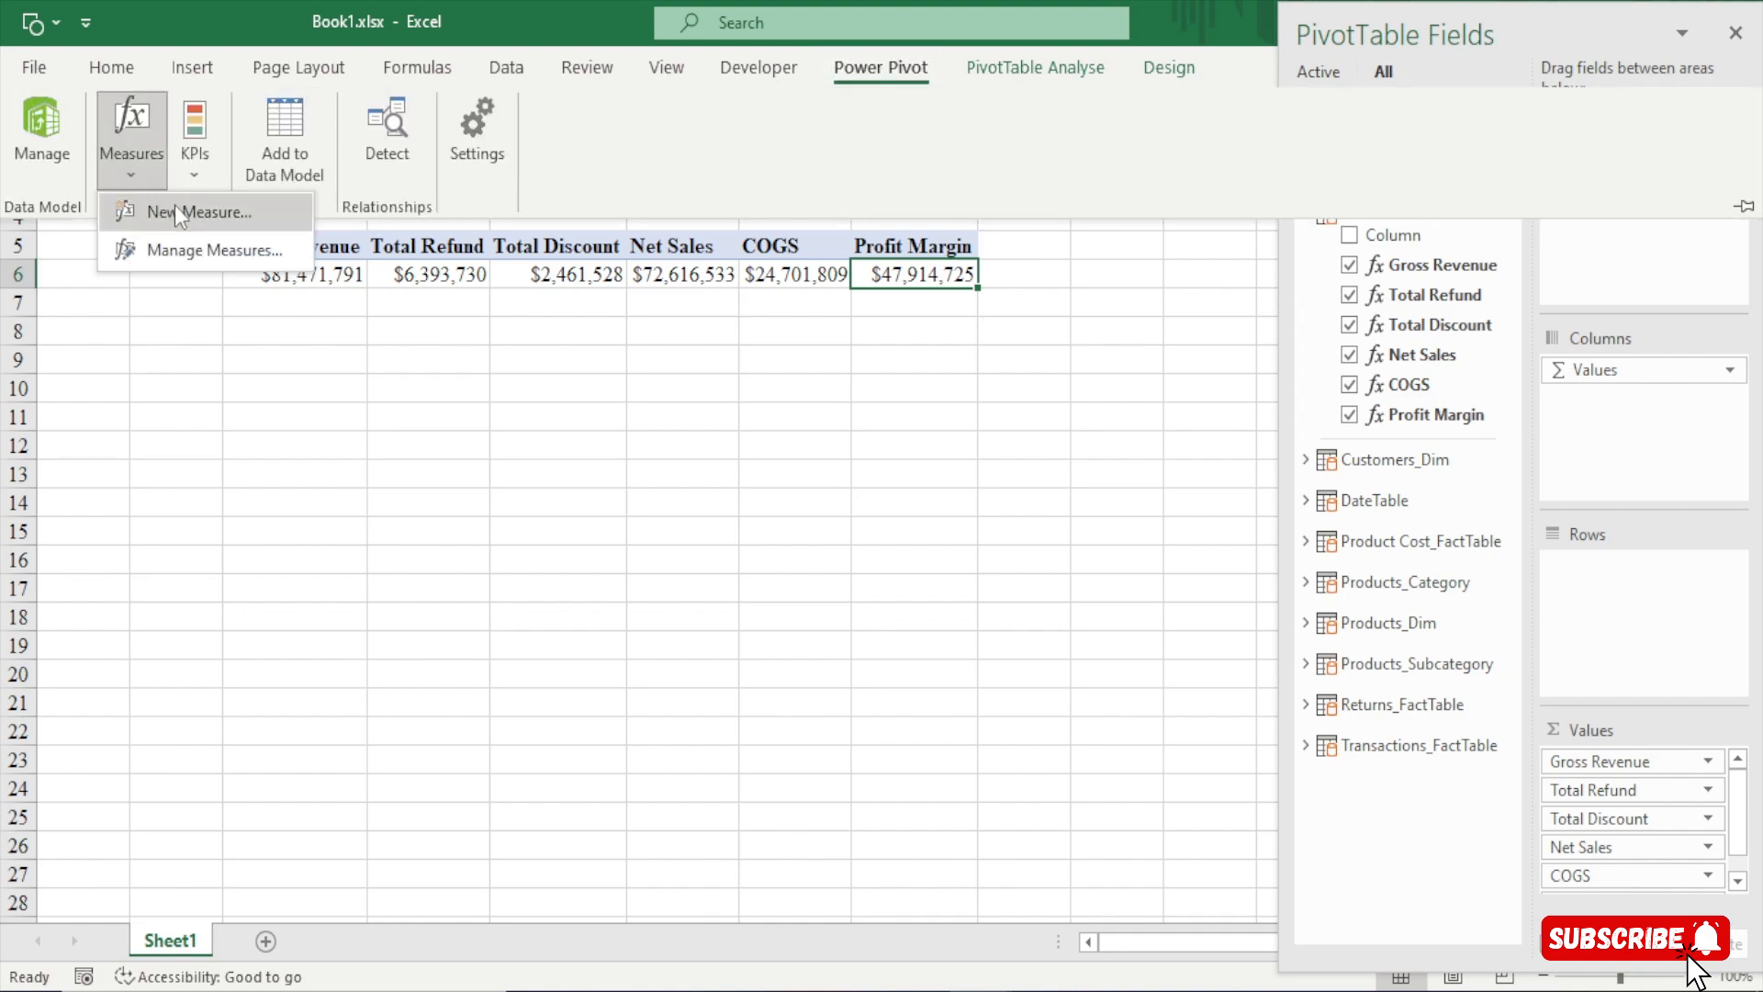
left_click(176, 213)
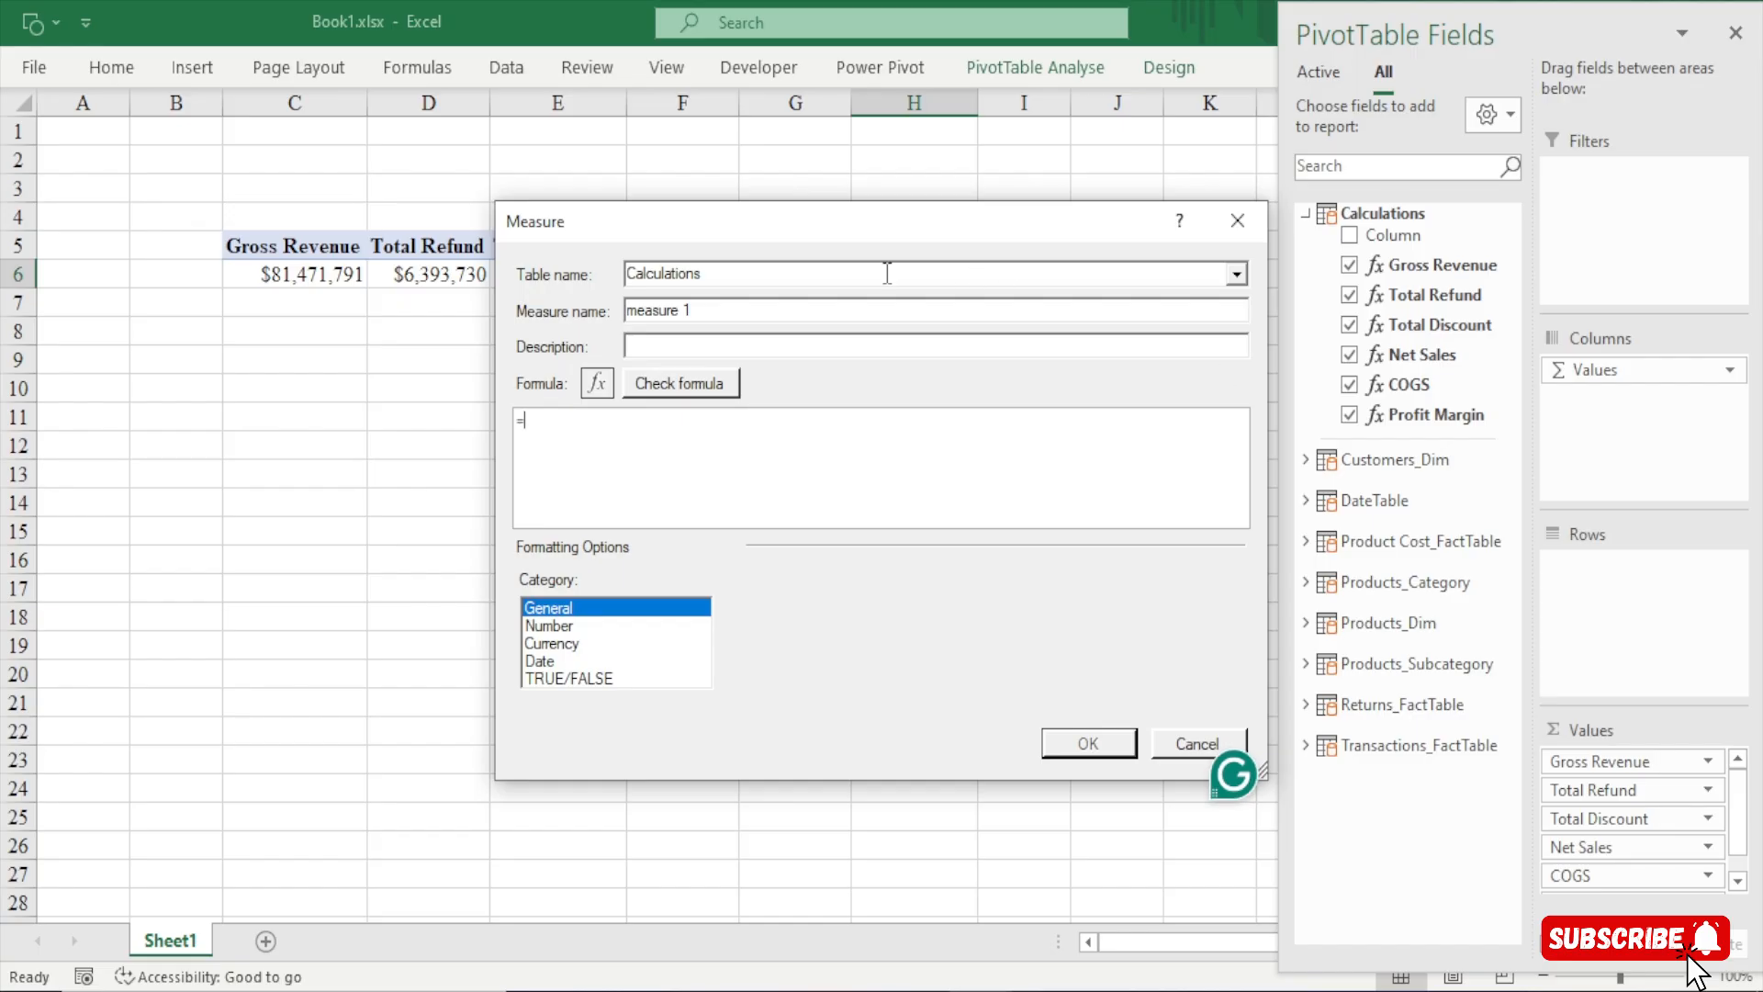
left_click_drag(790, 218, 624, 56)
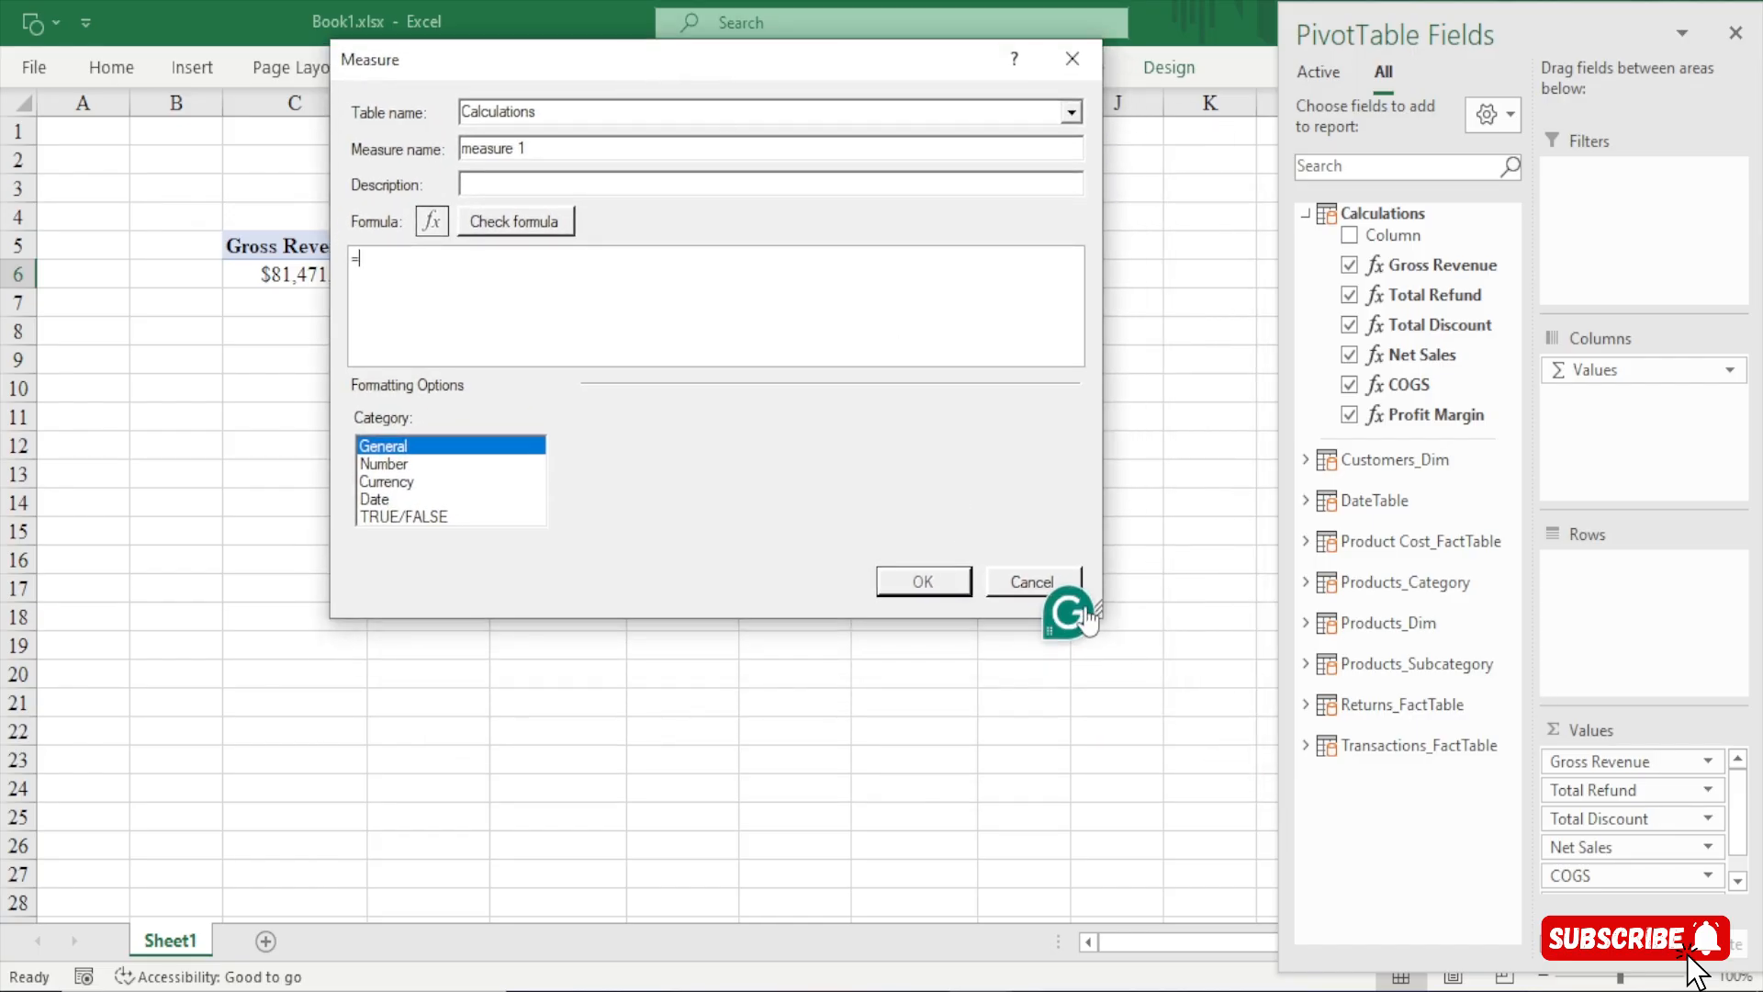
left_click_drag(1098, 614, 1276, 875)
left_click_drag(540, 147, 423, 121)
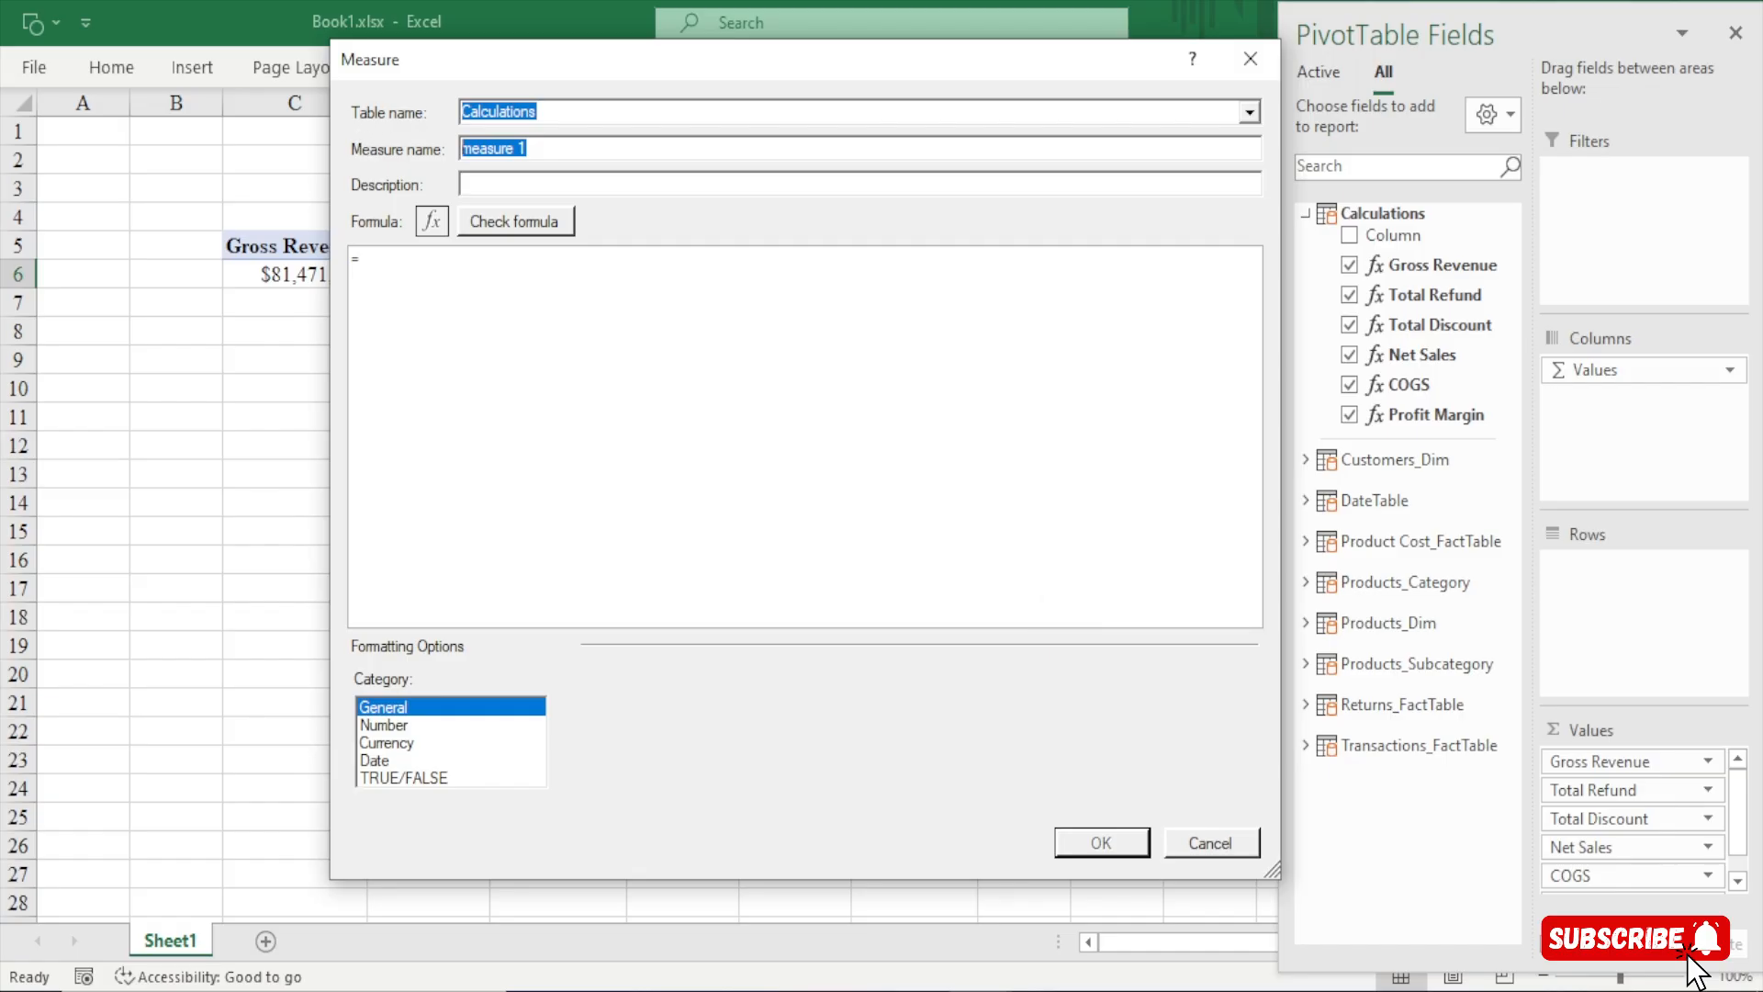
type("#Customers")
Enlarge the formula text and write the #Customers formula as =DISTINCTCOUNT(Customers_Dim[CustomerKey])
left_click(404, 274)
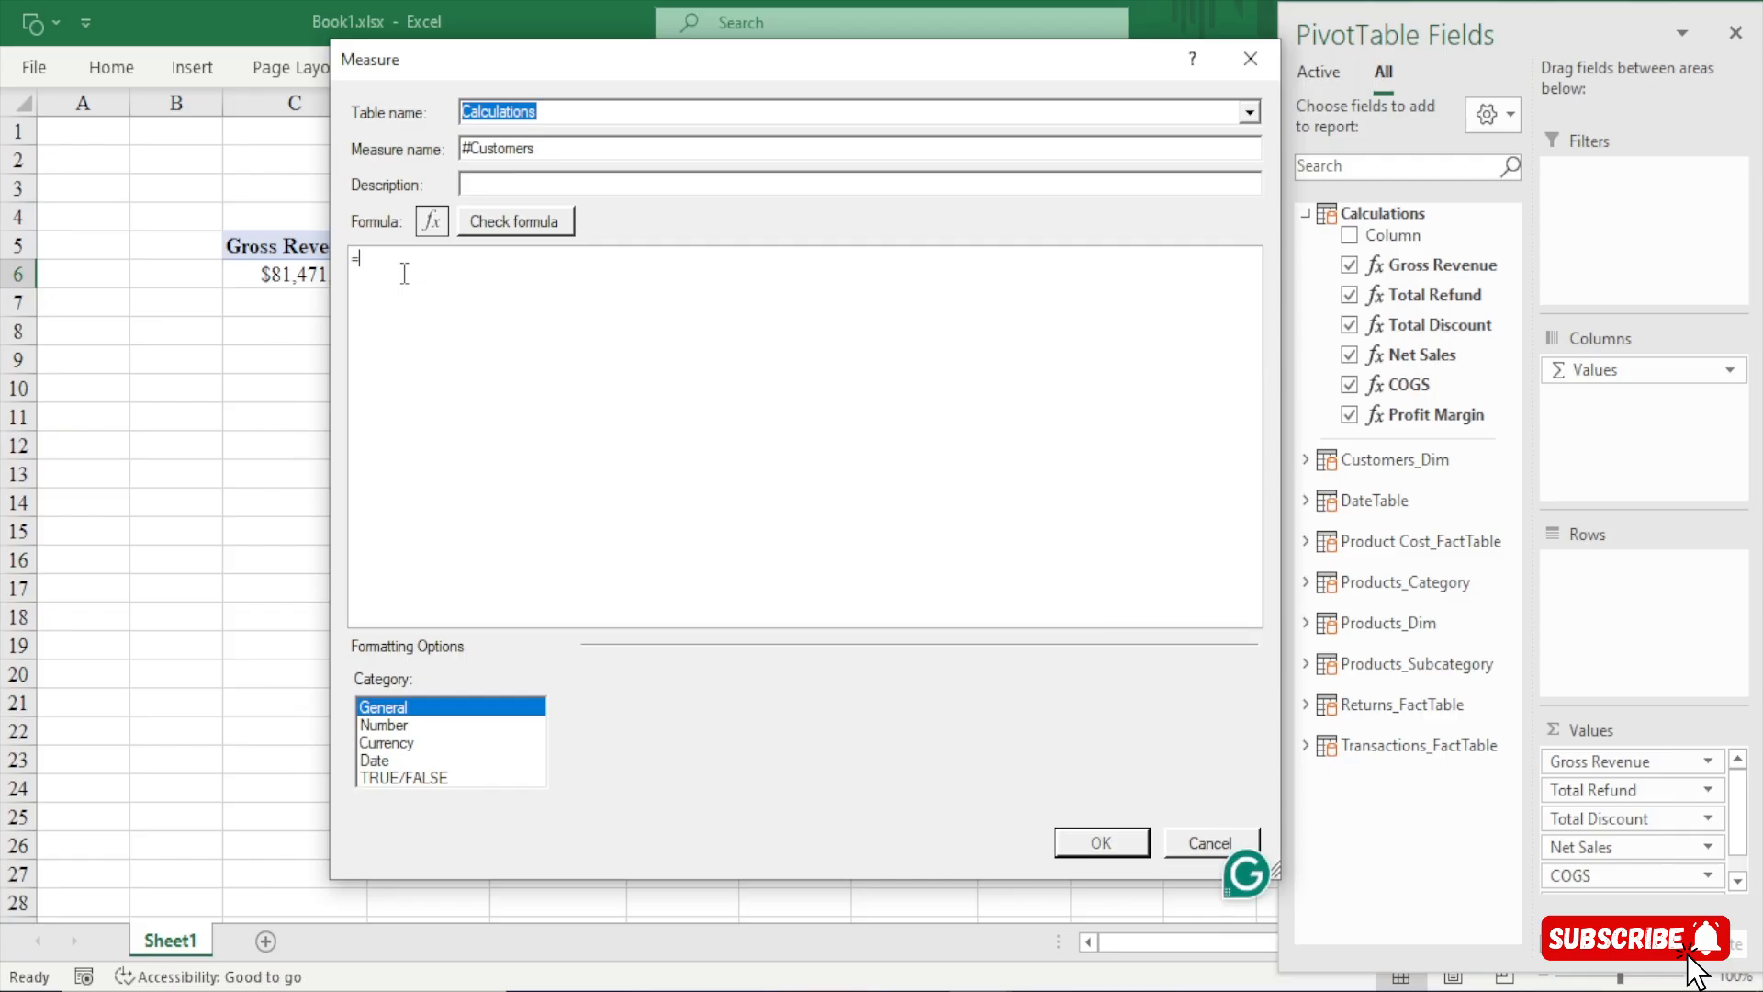
scroll(404, 273, "up", 5)
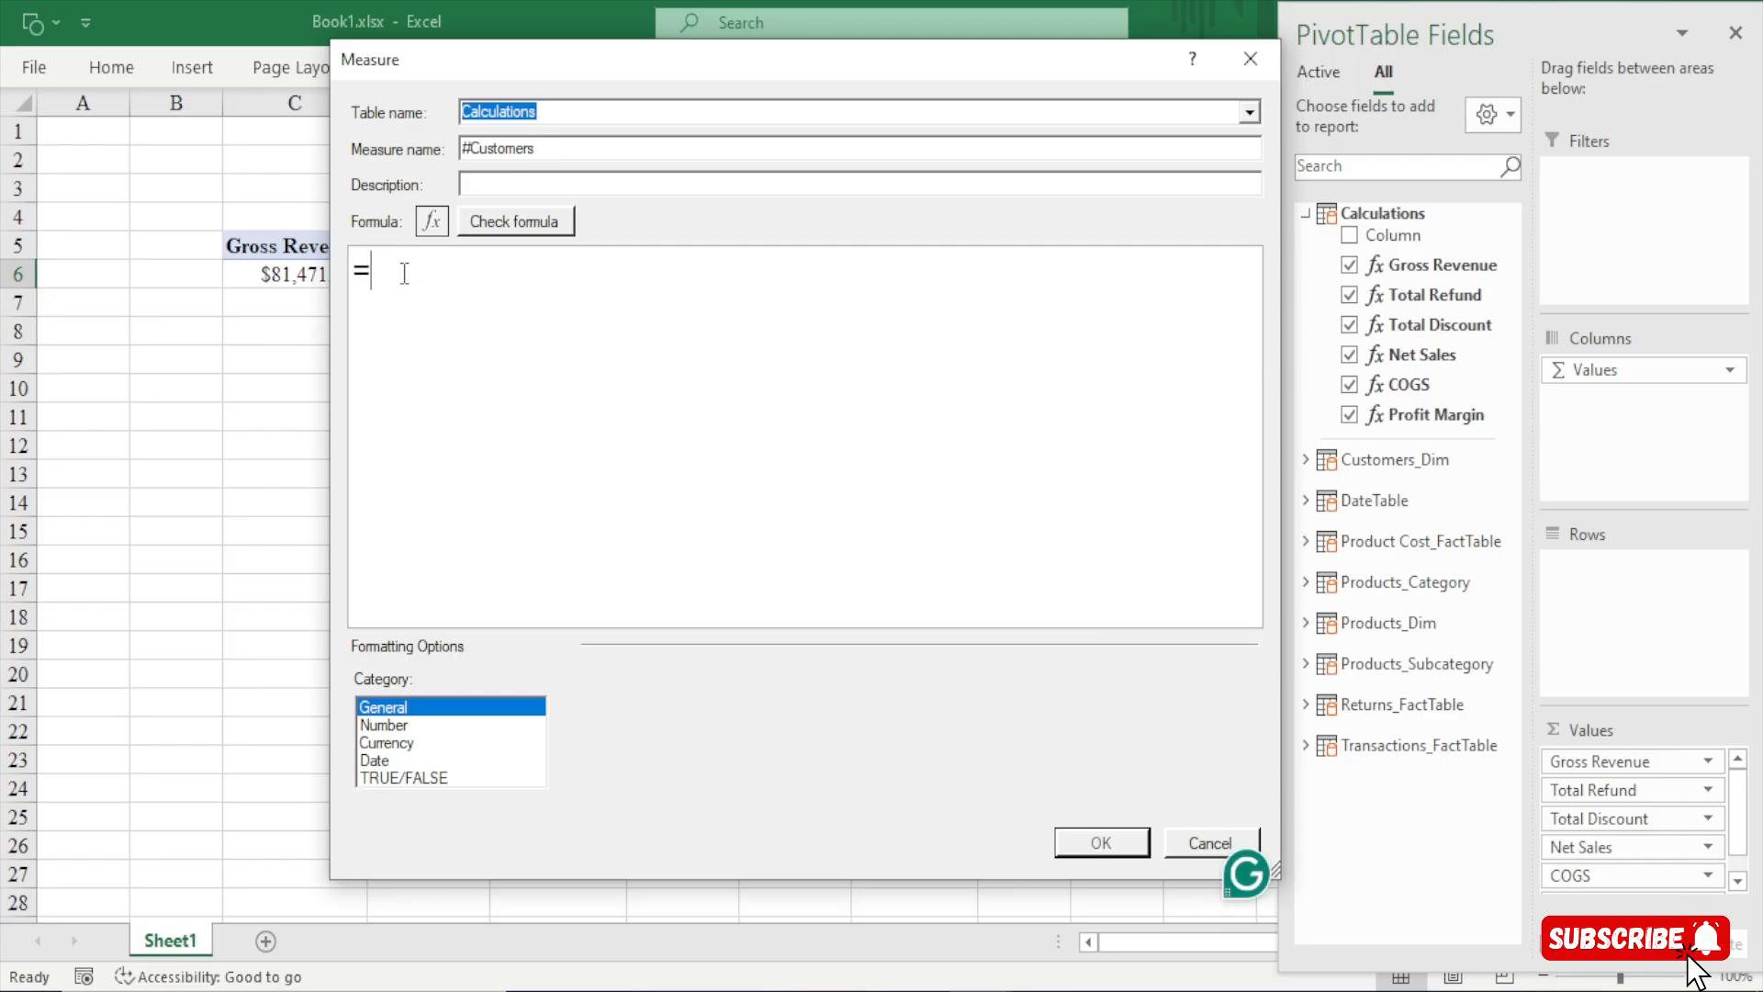
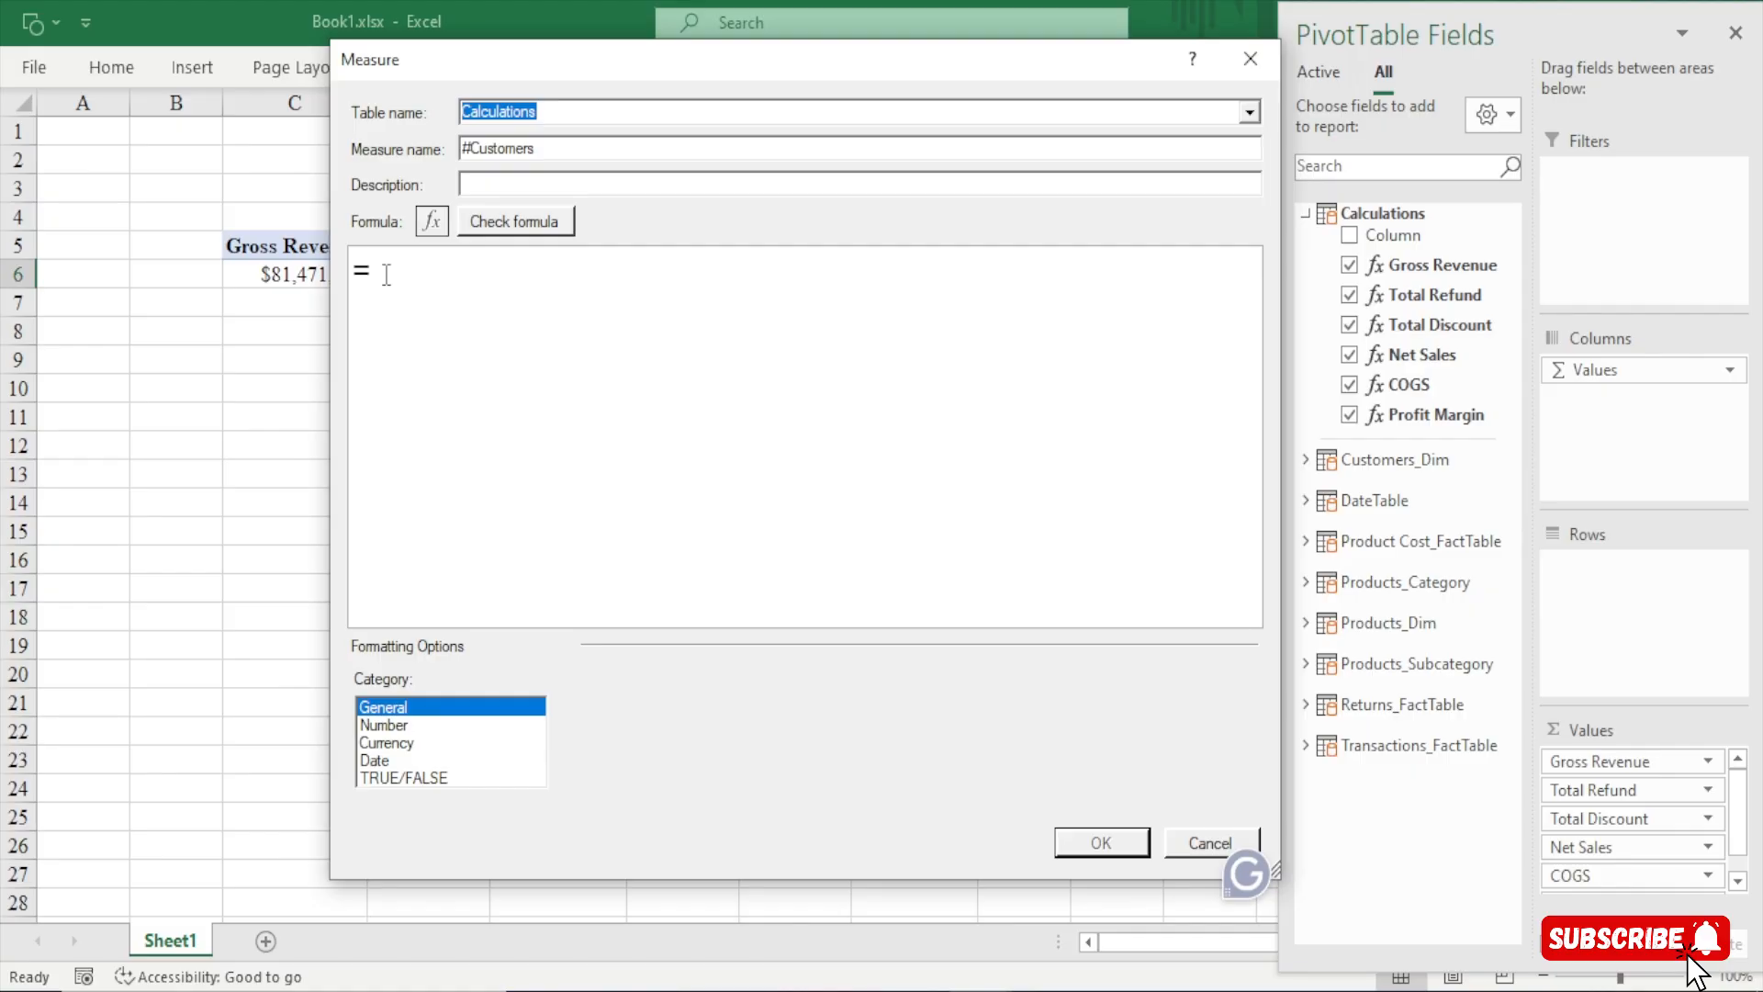
type("d")
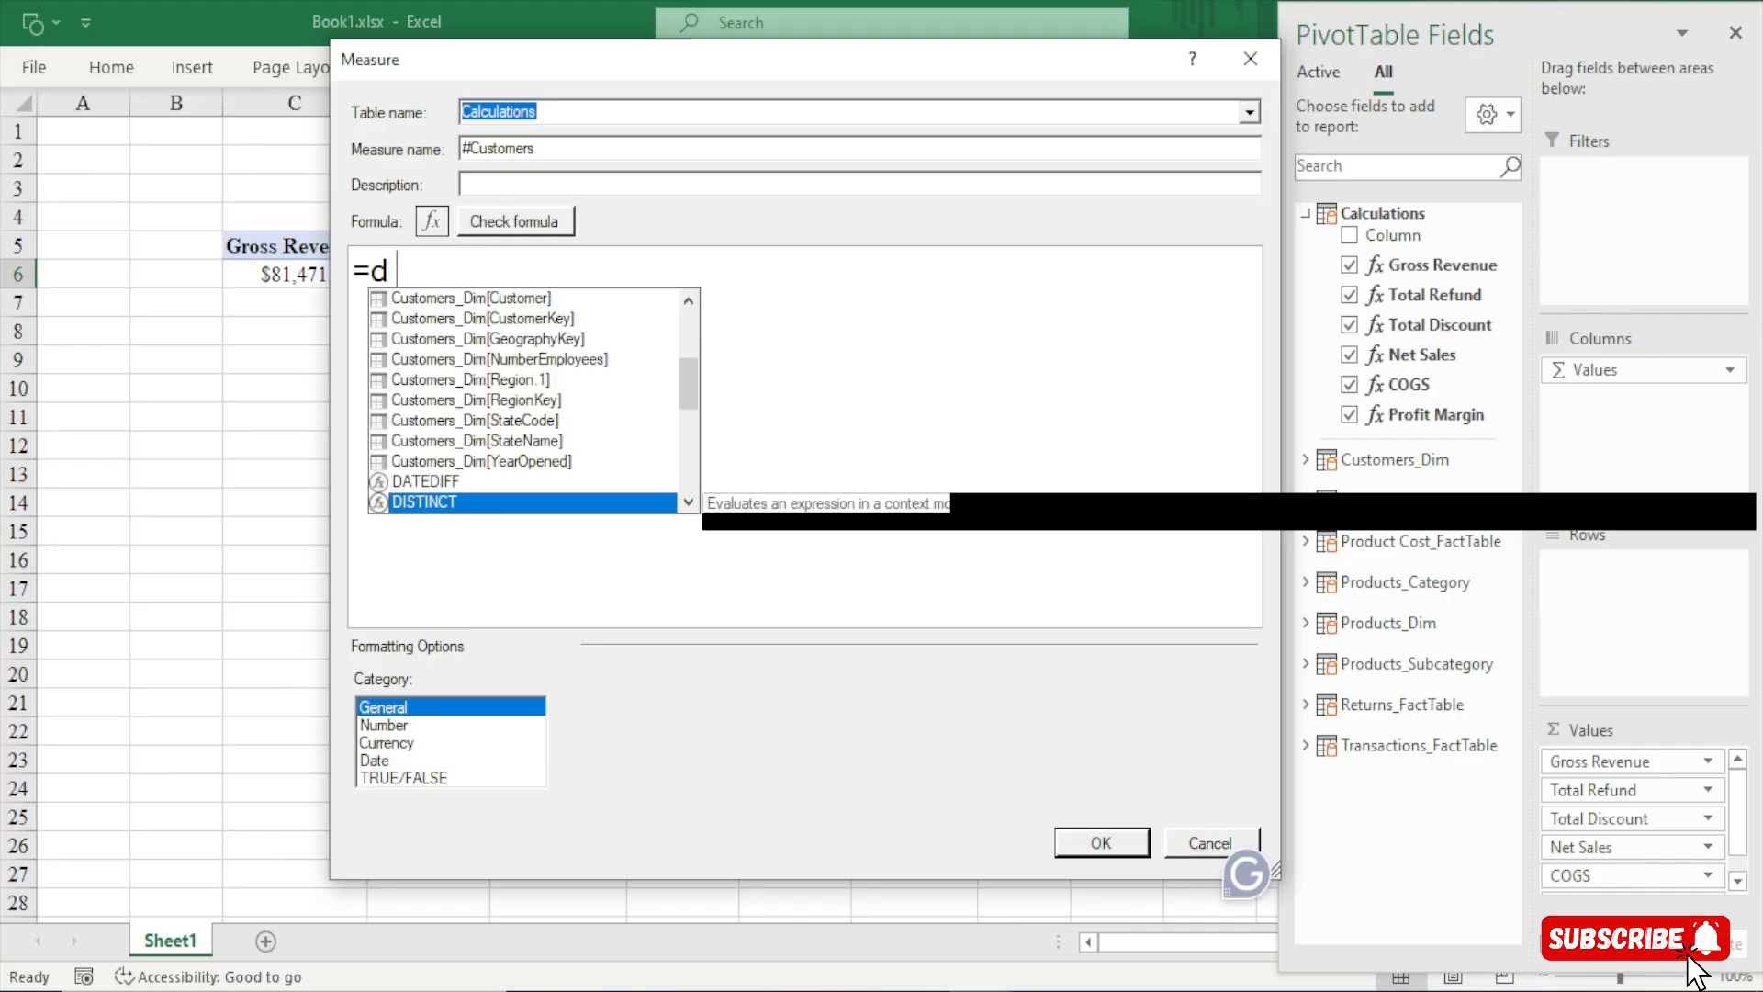
type("istin")
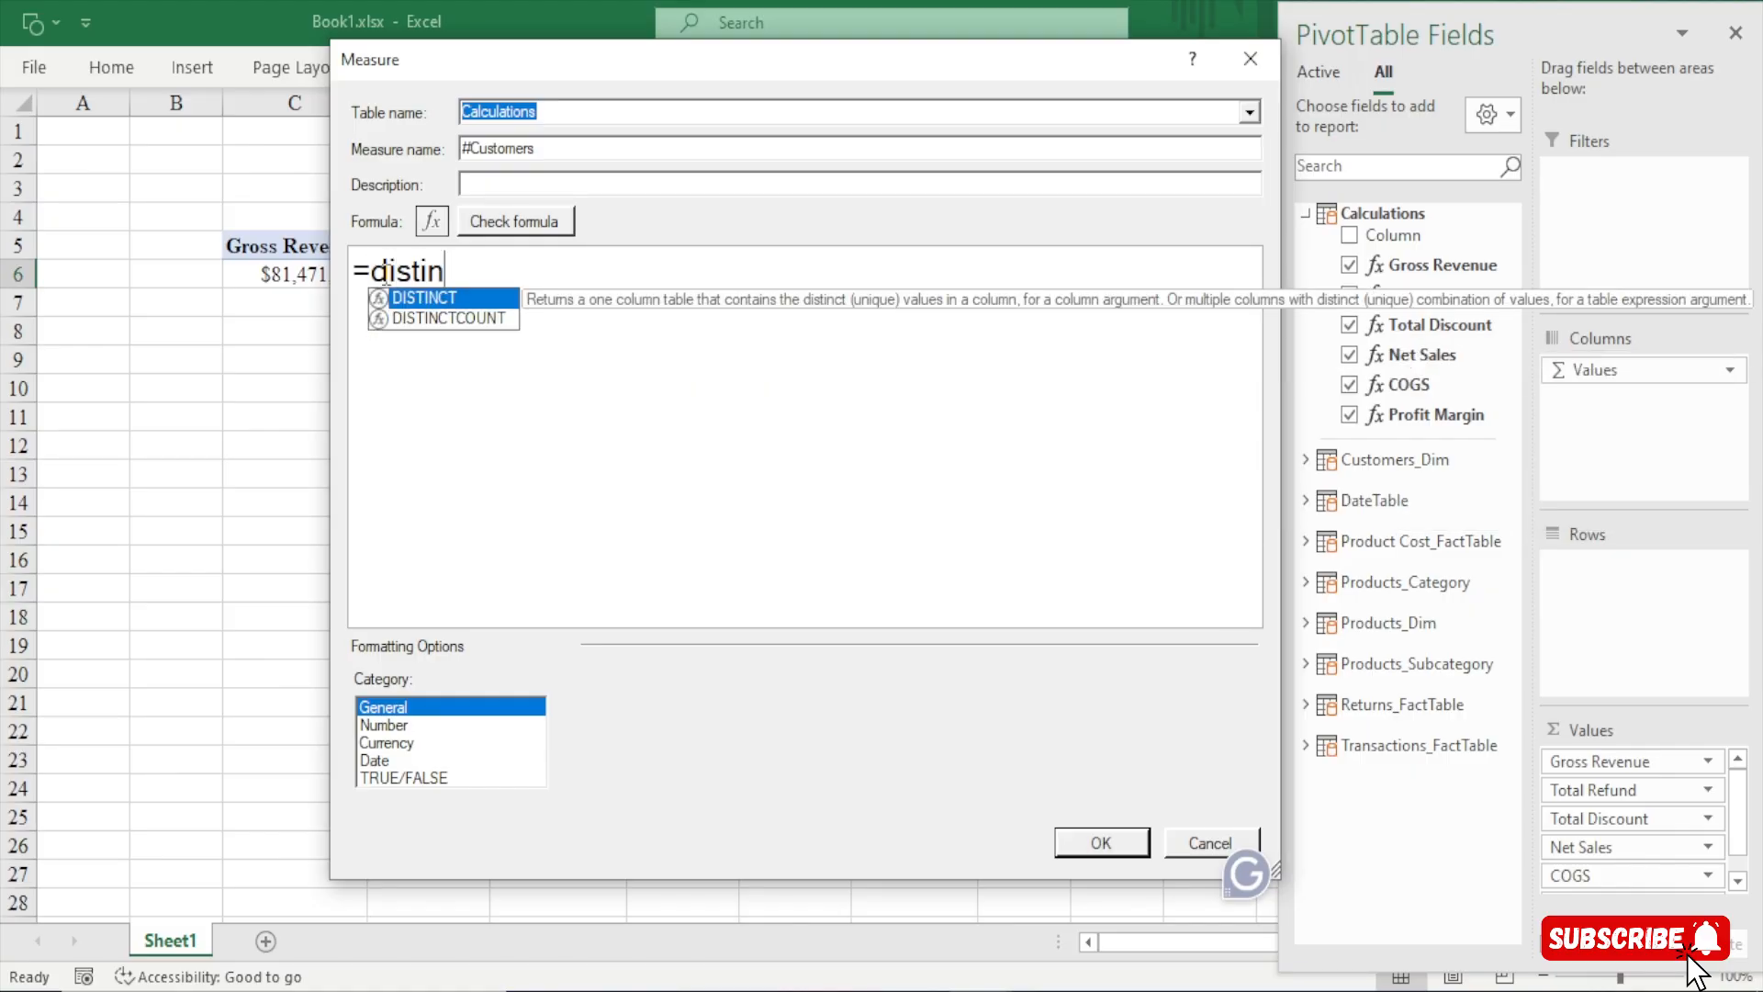
key("Down")
key("Tab")
type("su")
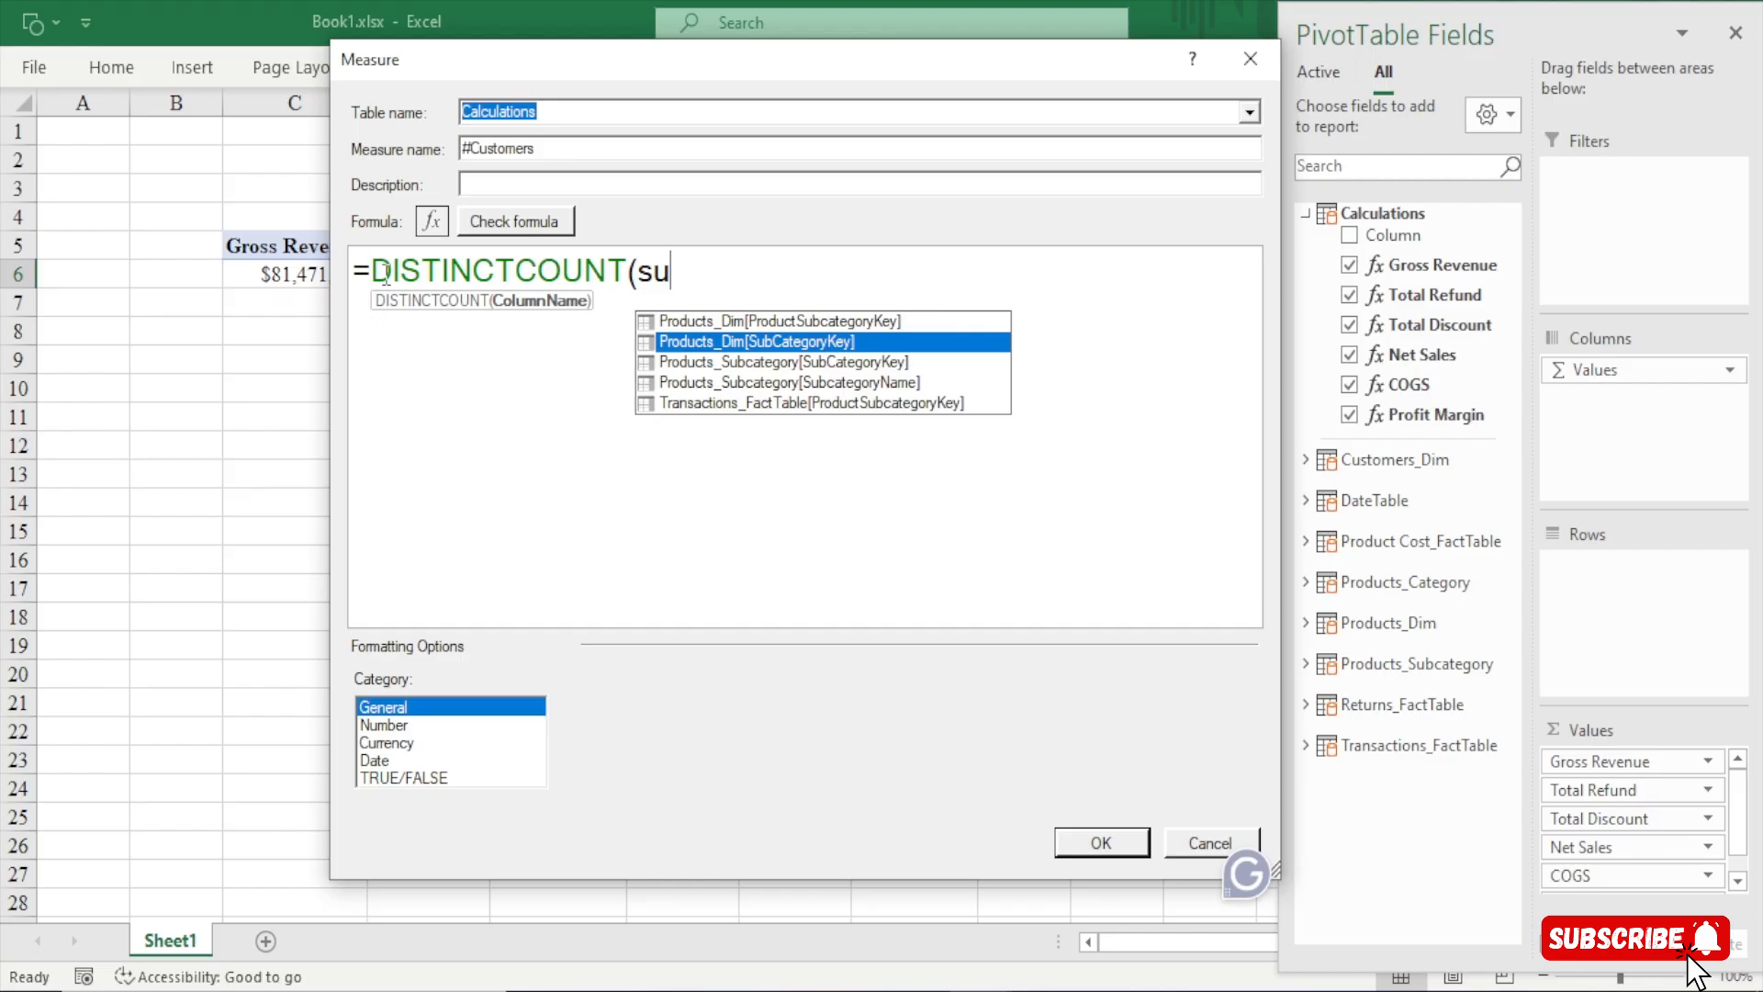
key("BackSpace")
key("BackSpace")
type("cus")
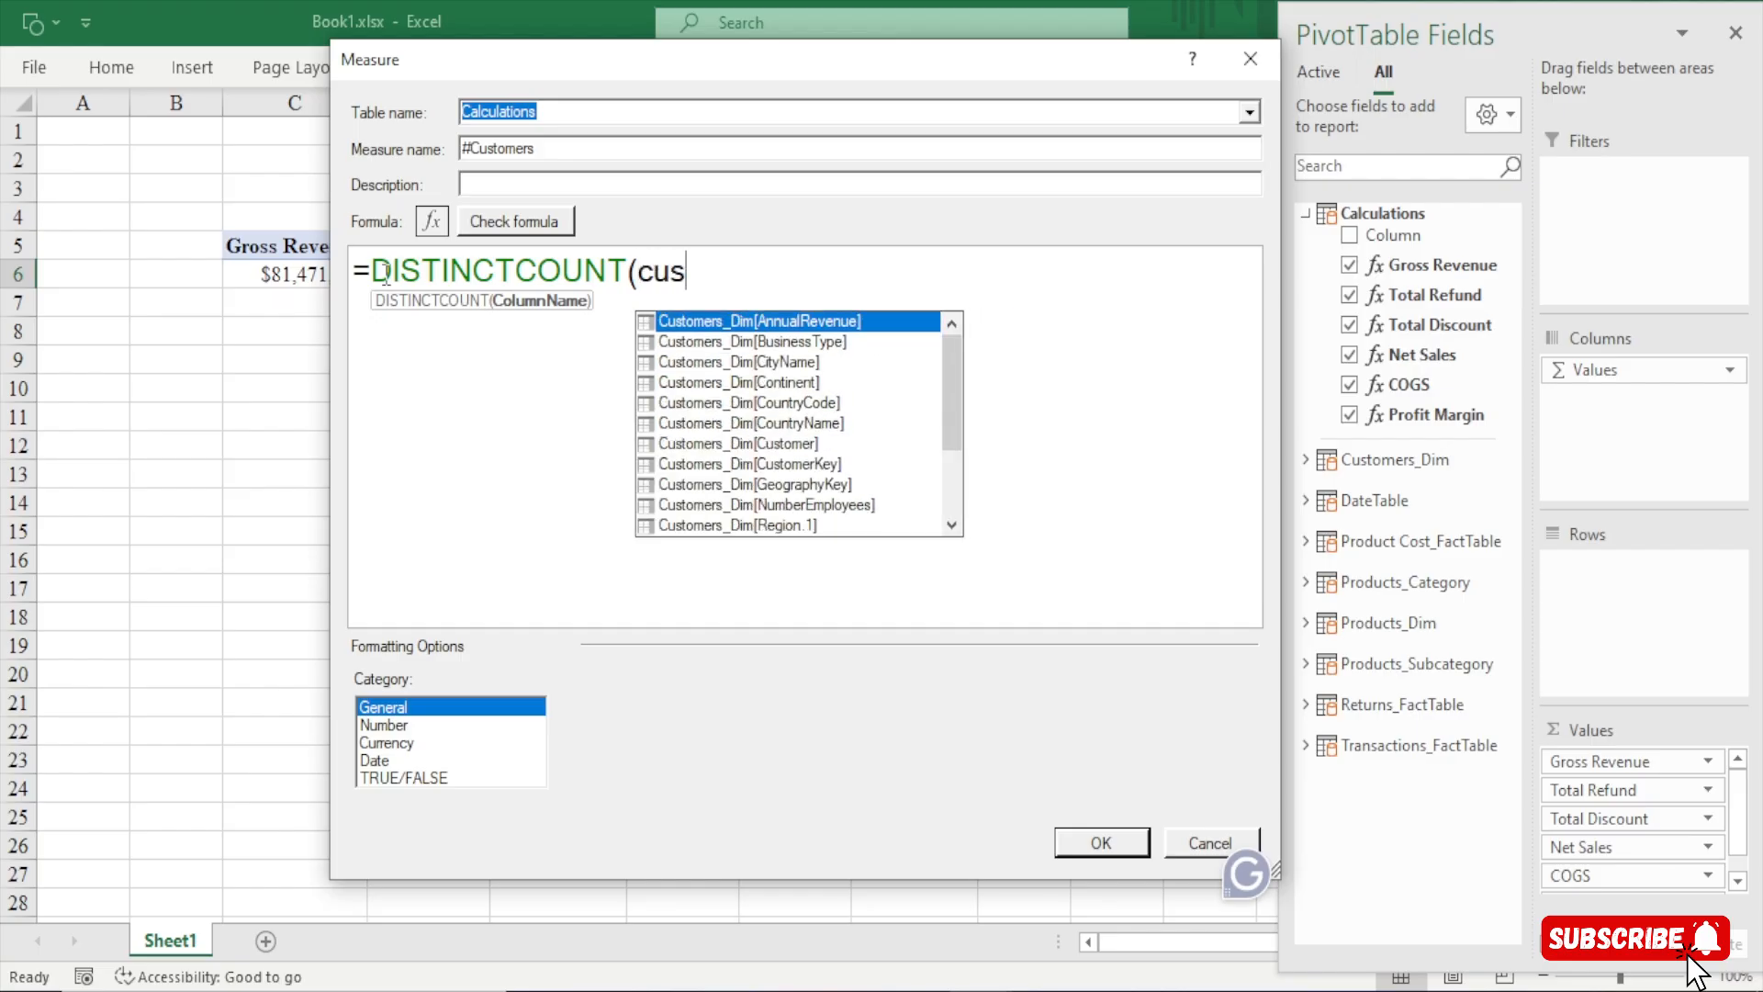
type("tomer")
key("Down")
key("Down")
key("Down")
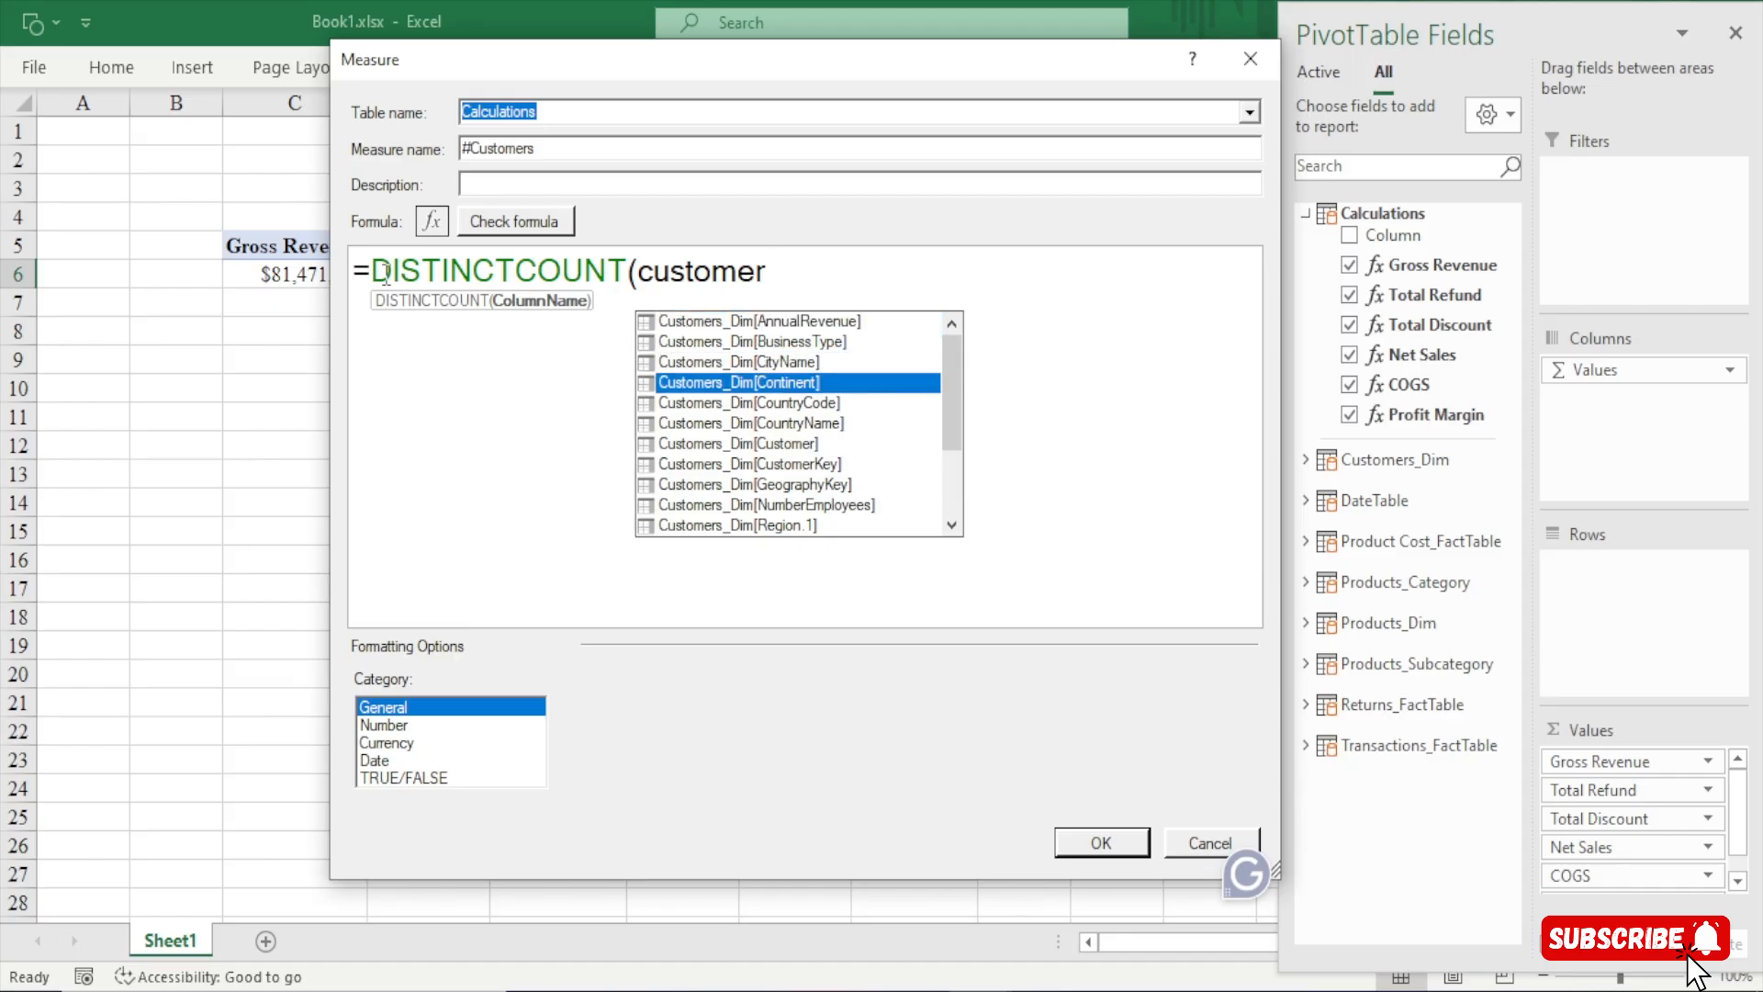
key("Down")
key("Down")
key("Down")
key("Down")
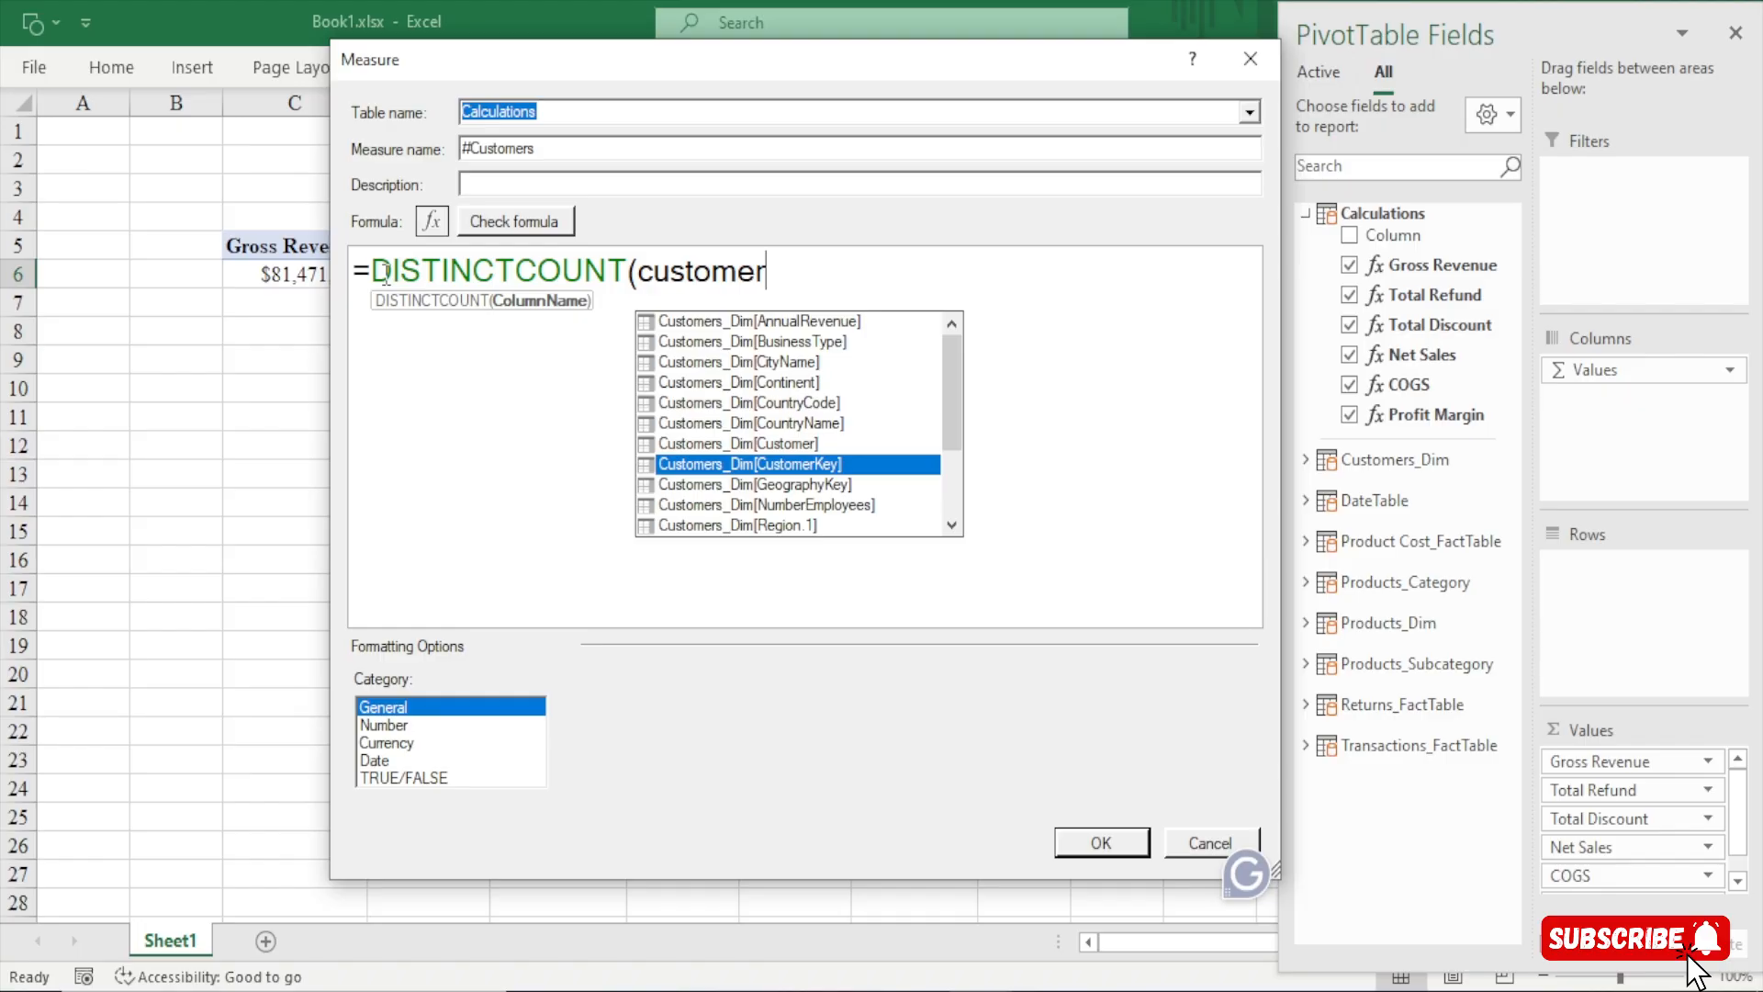
key("Tab")
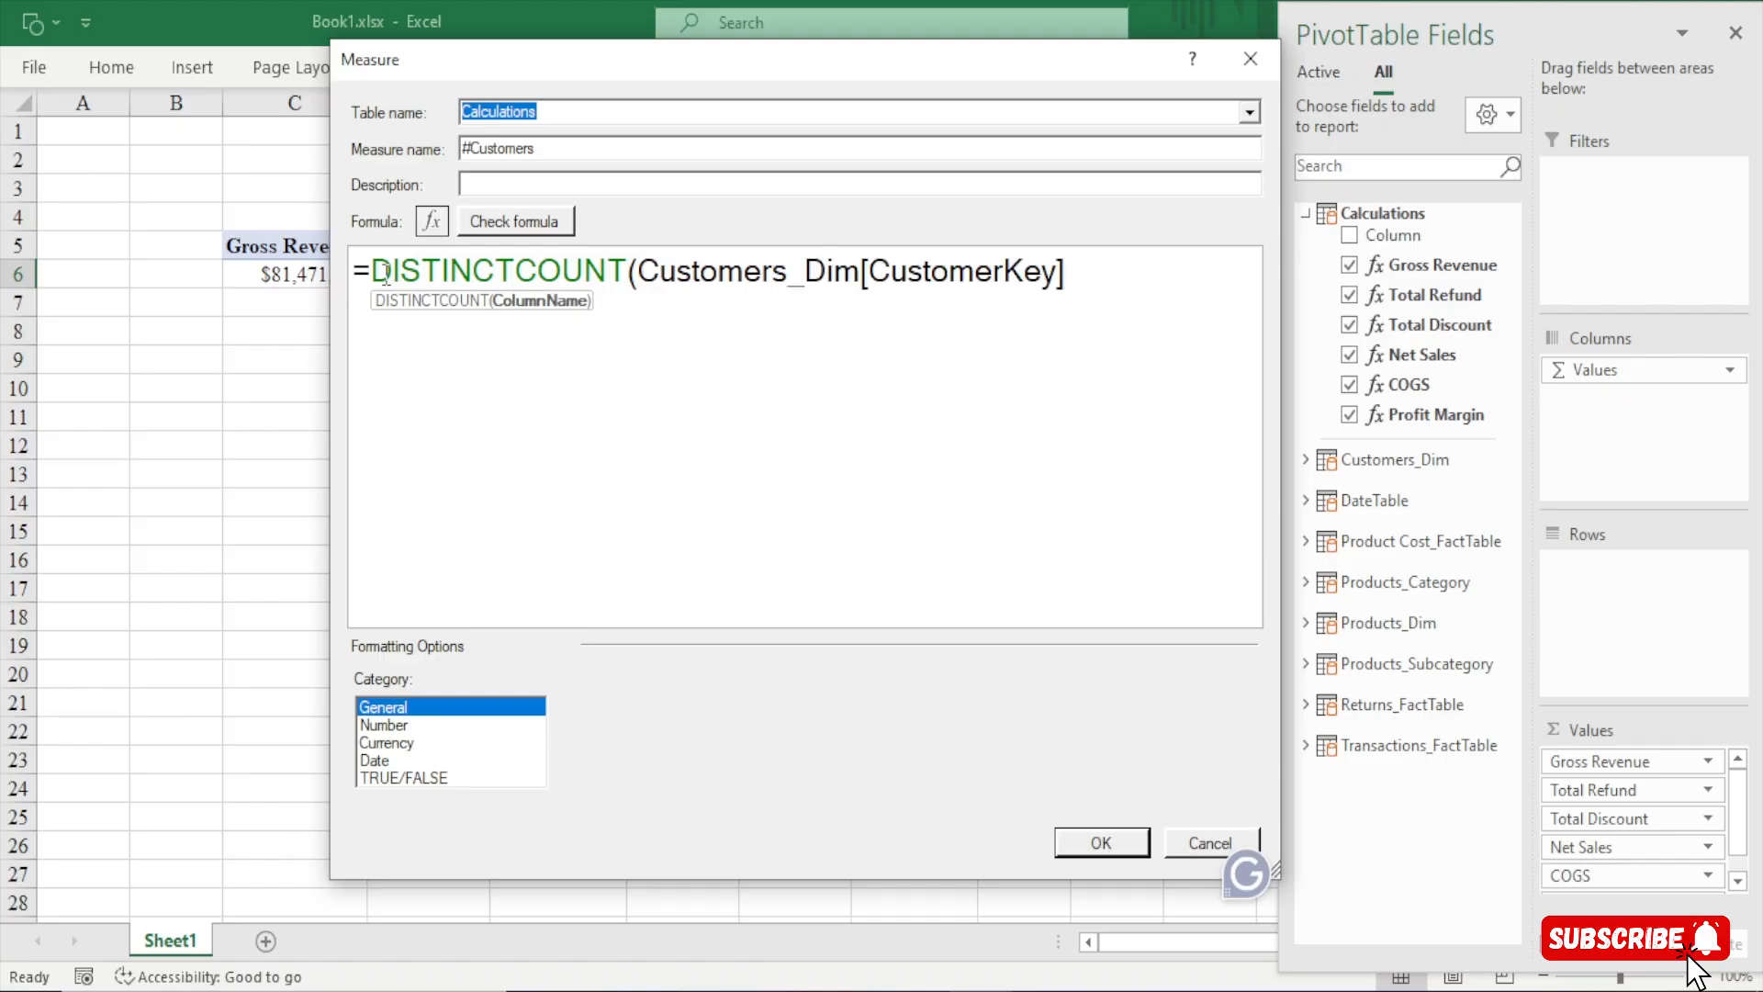
type(")")
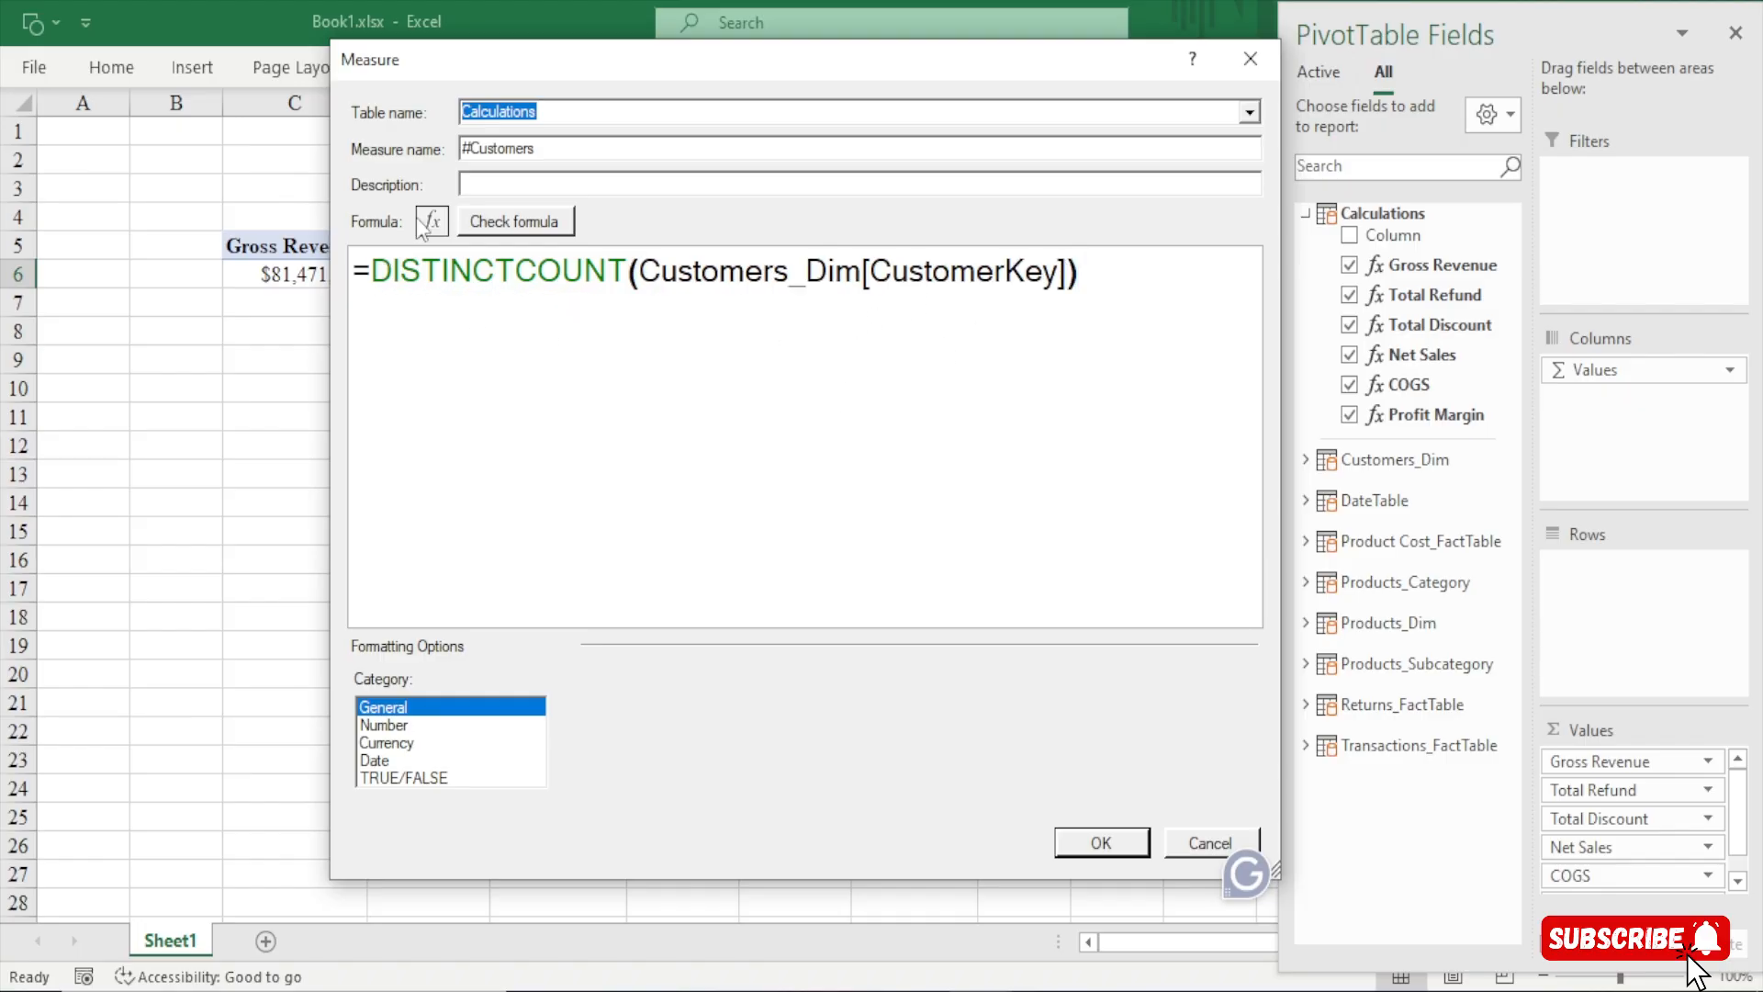
Check the #Customers formula, format it as a Whole Number with the 1000 separator and save the measure
left_click(551, 229)
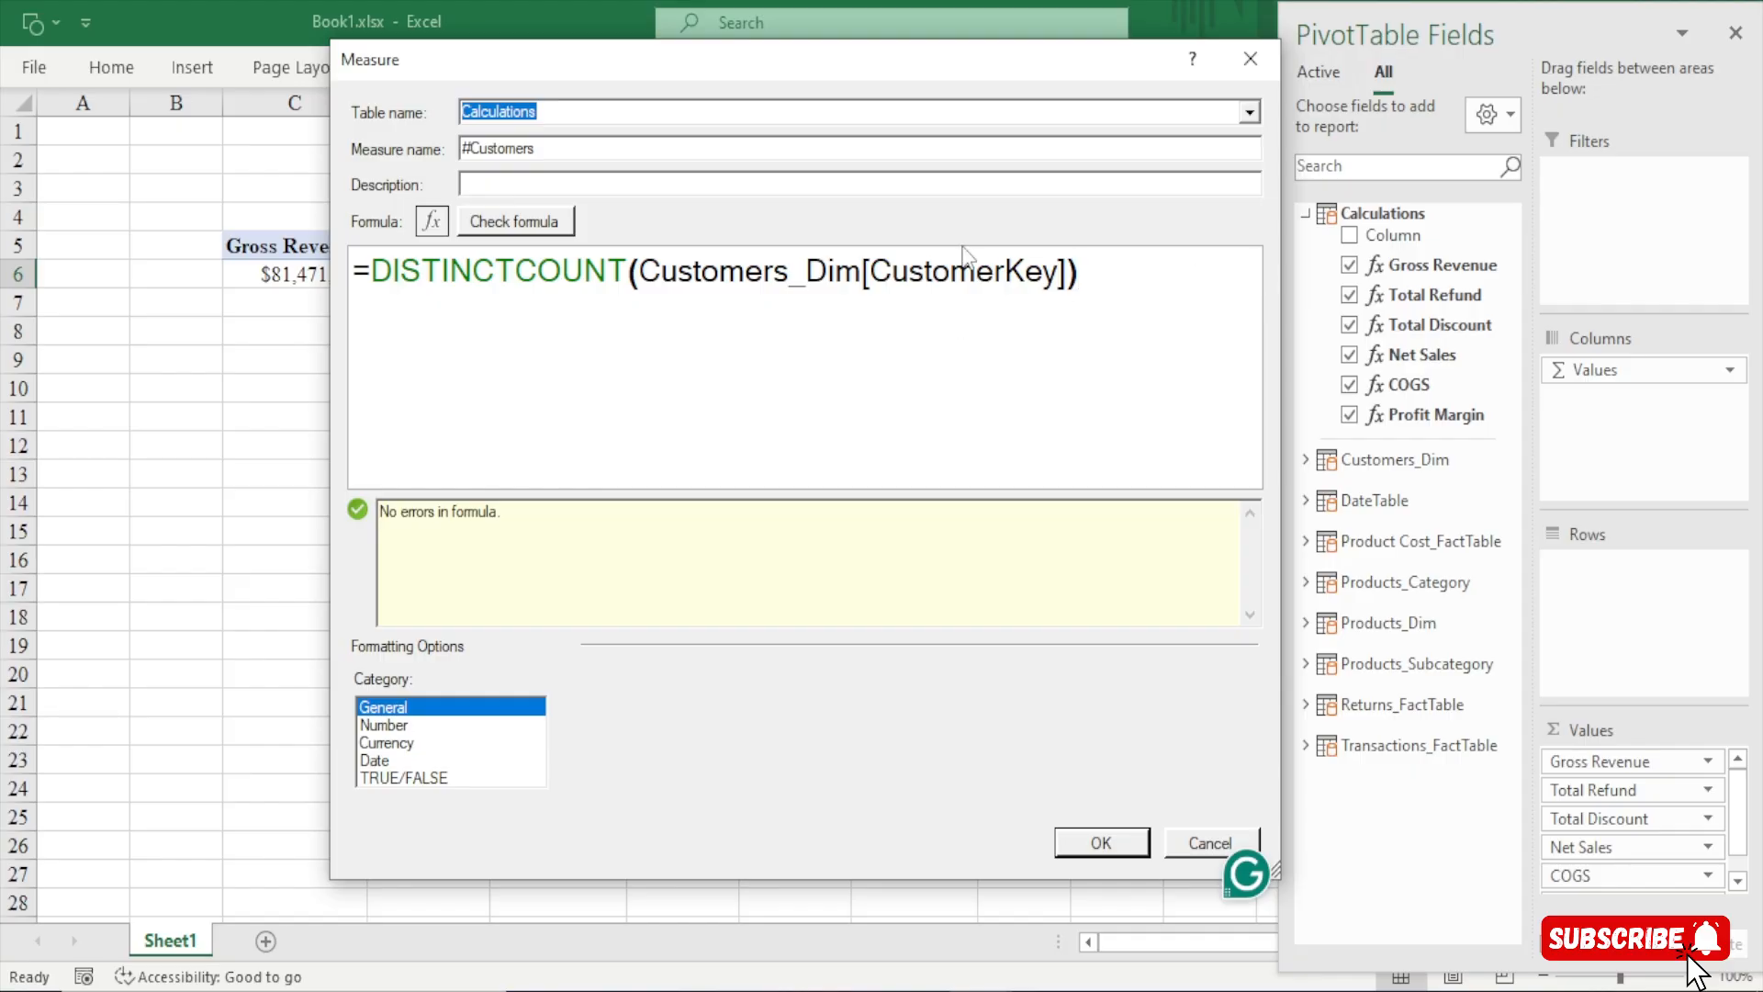
left_click(384, 725)
left_click(830, 709)
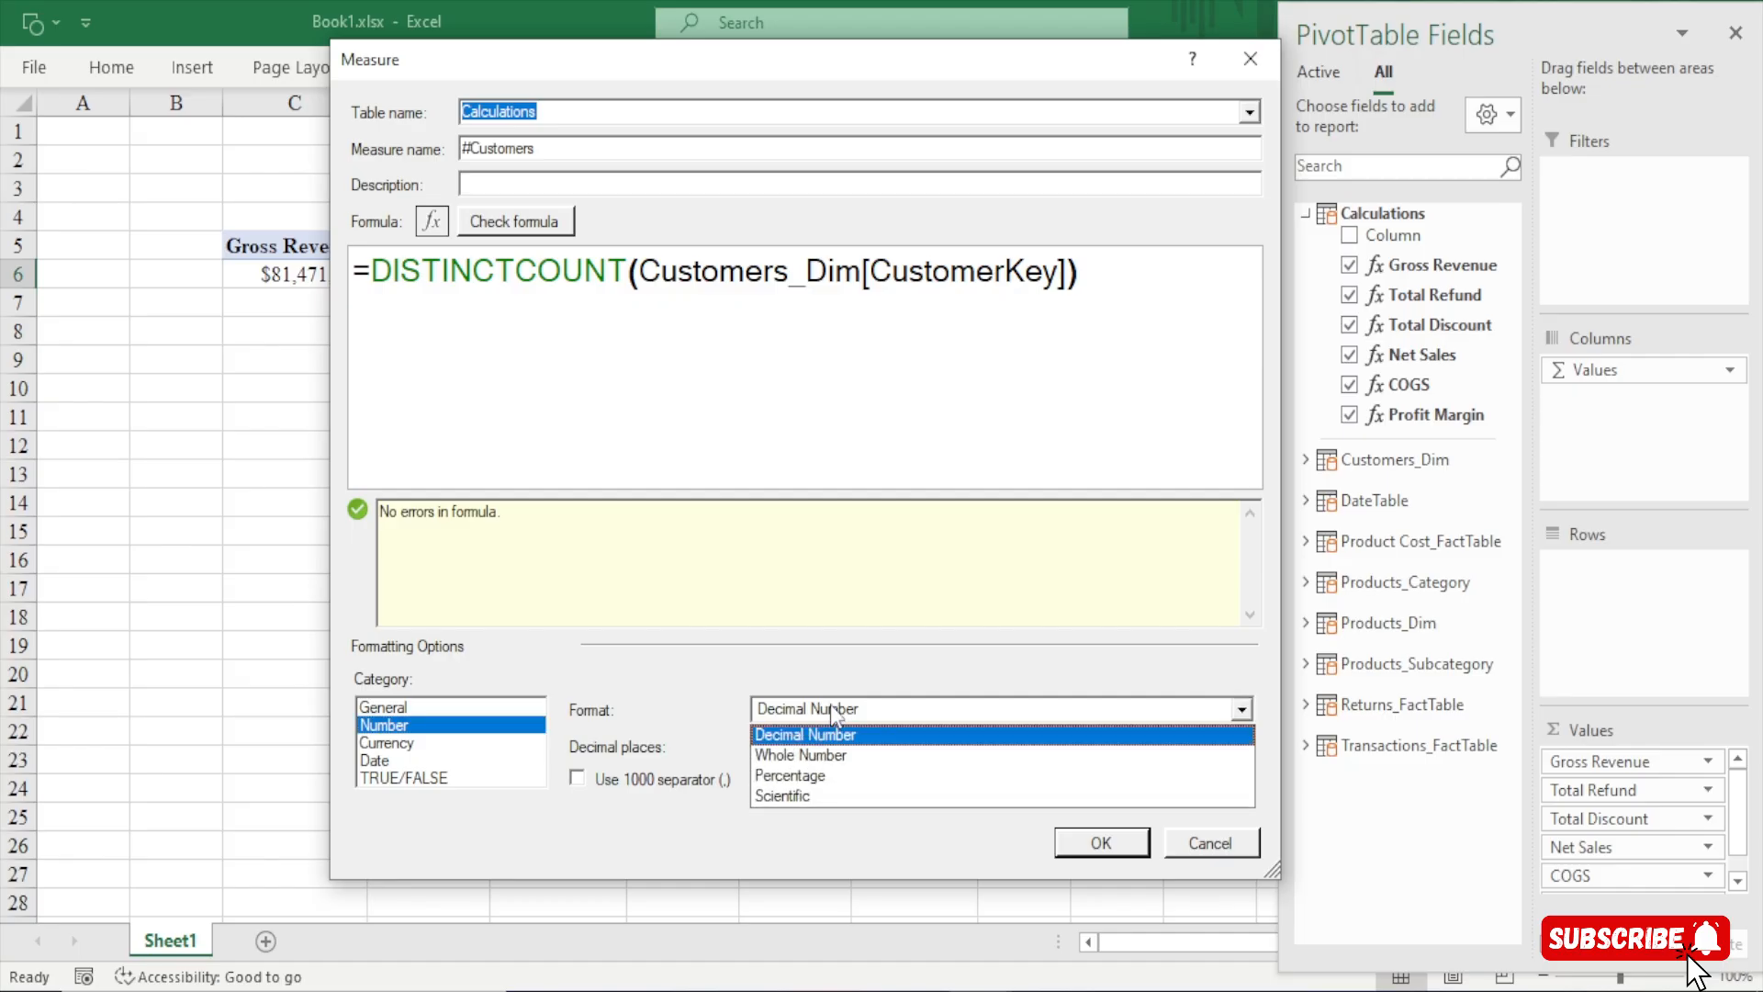
left_click(804, 754)
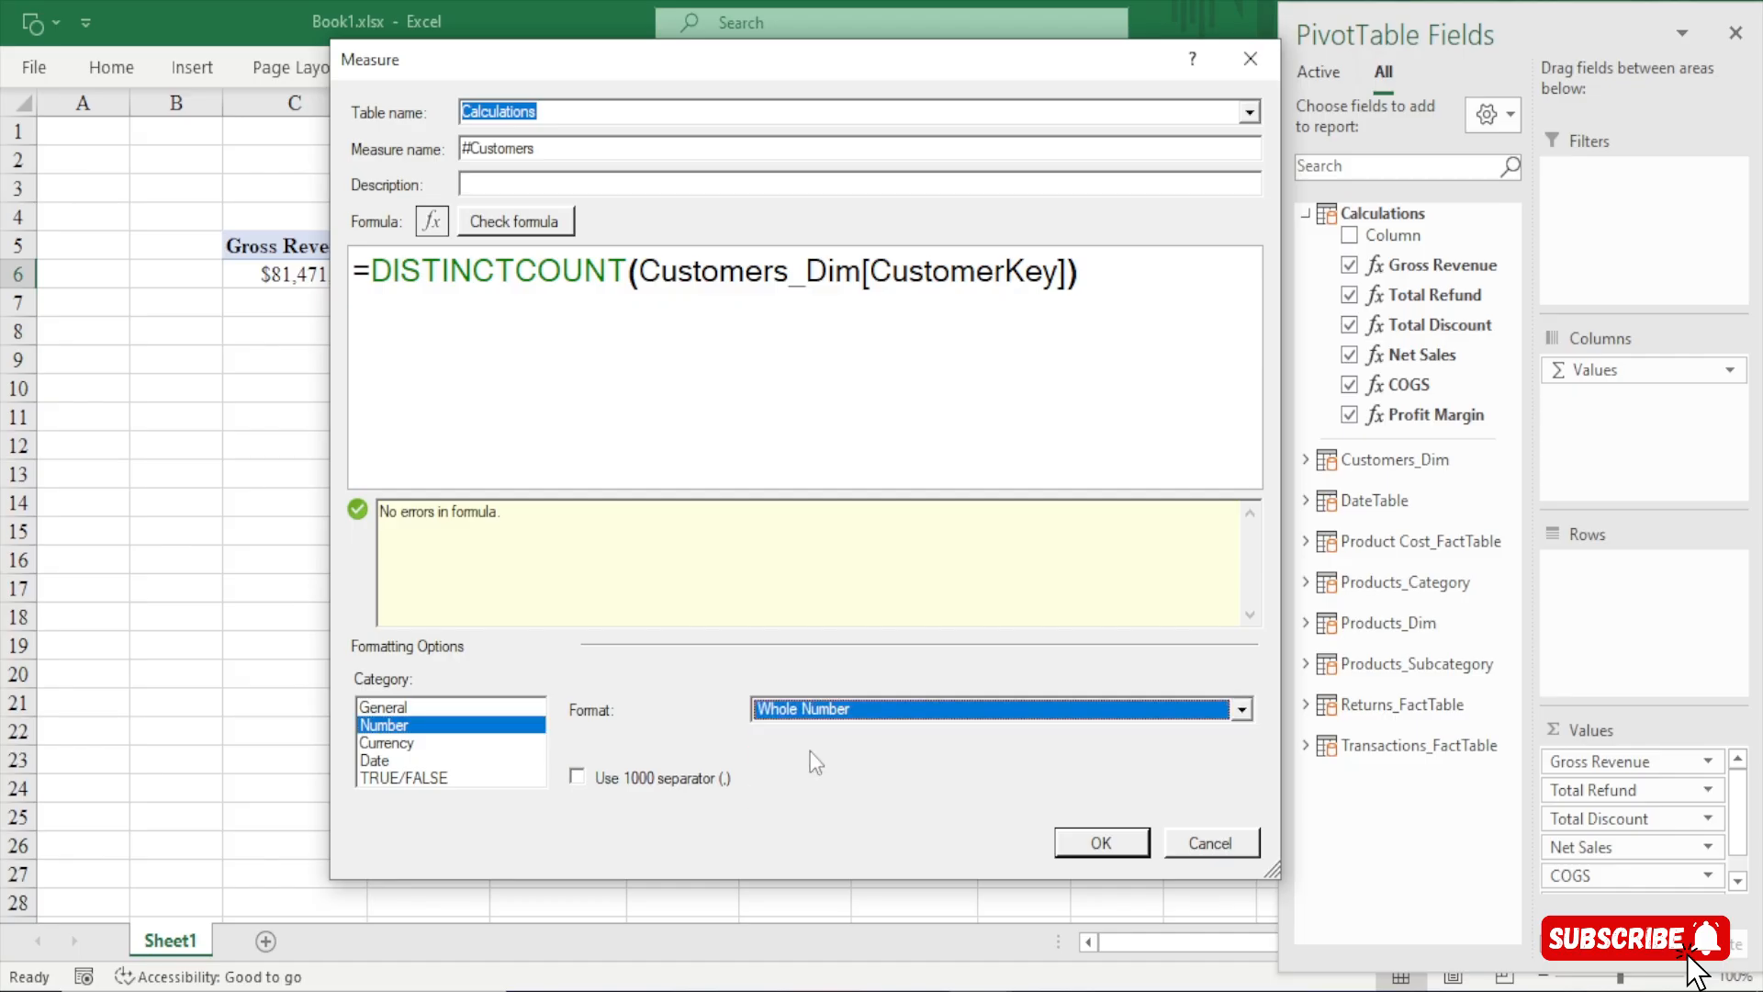
left_click(576, 777)
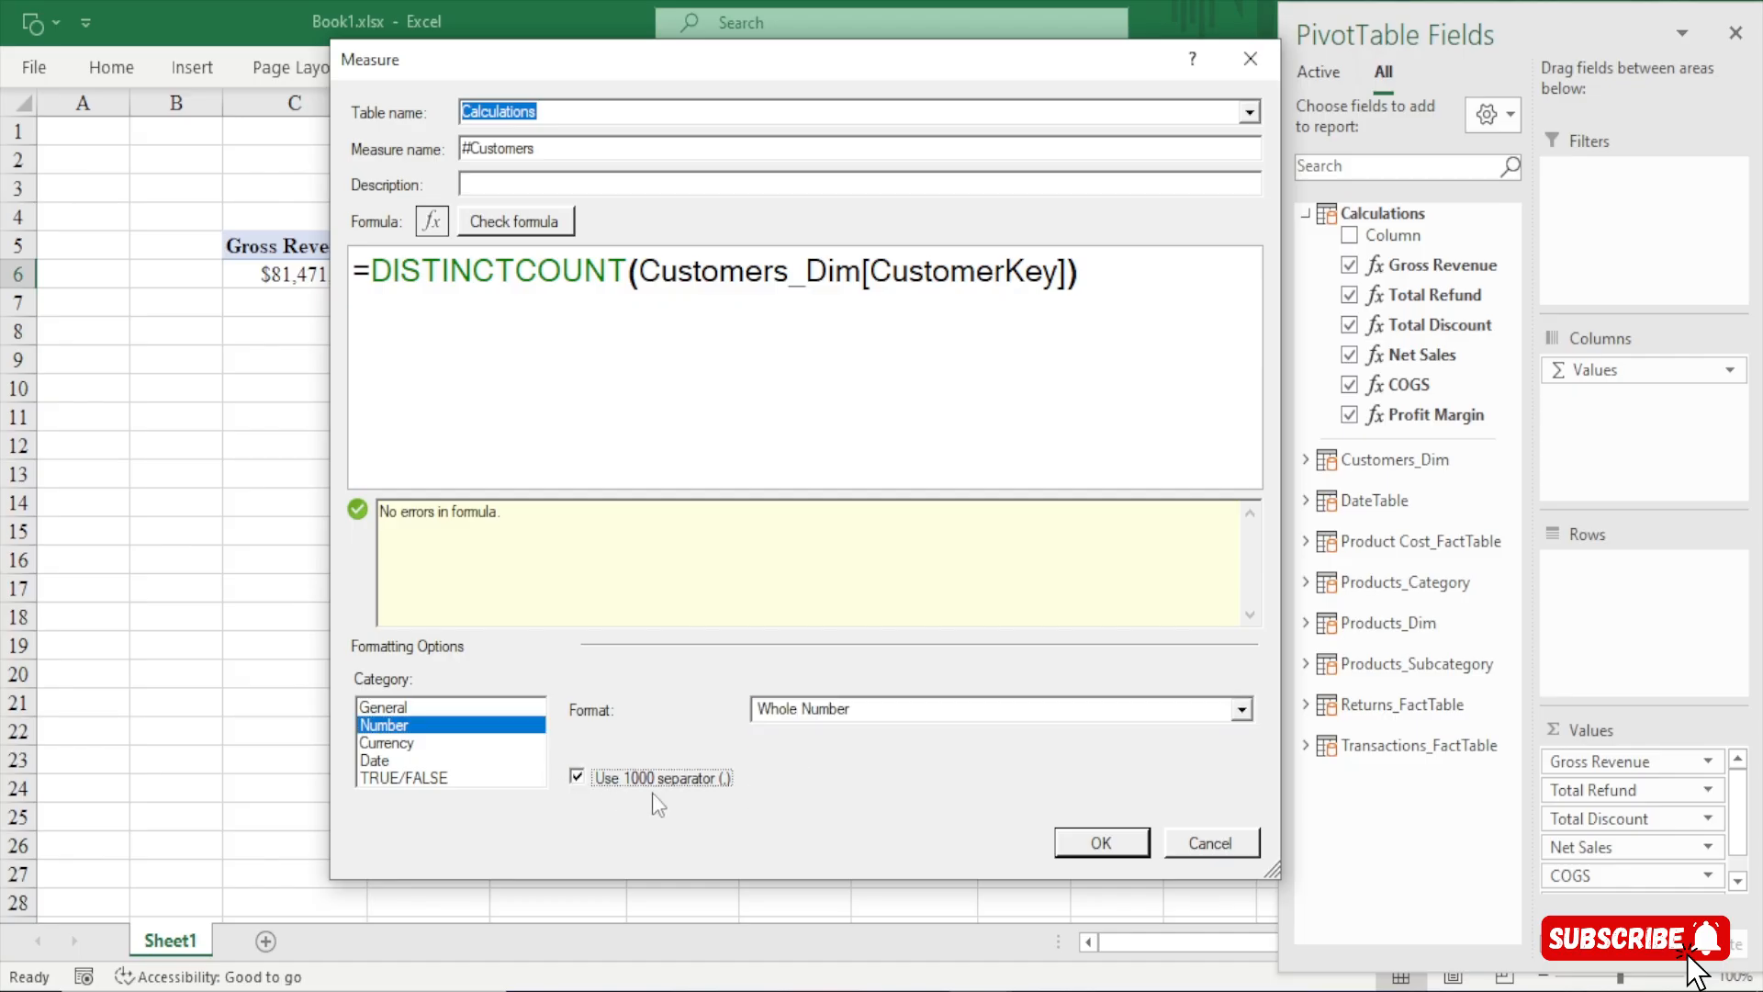
left_click(1125, 851)
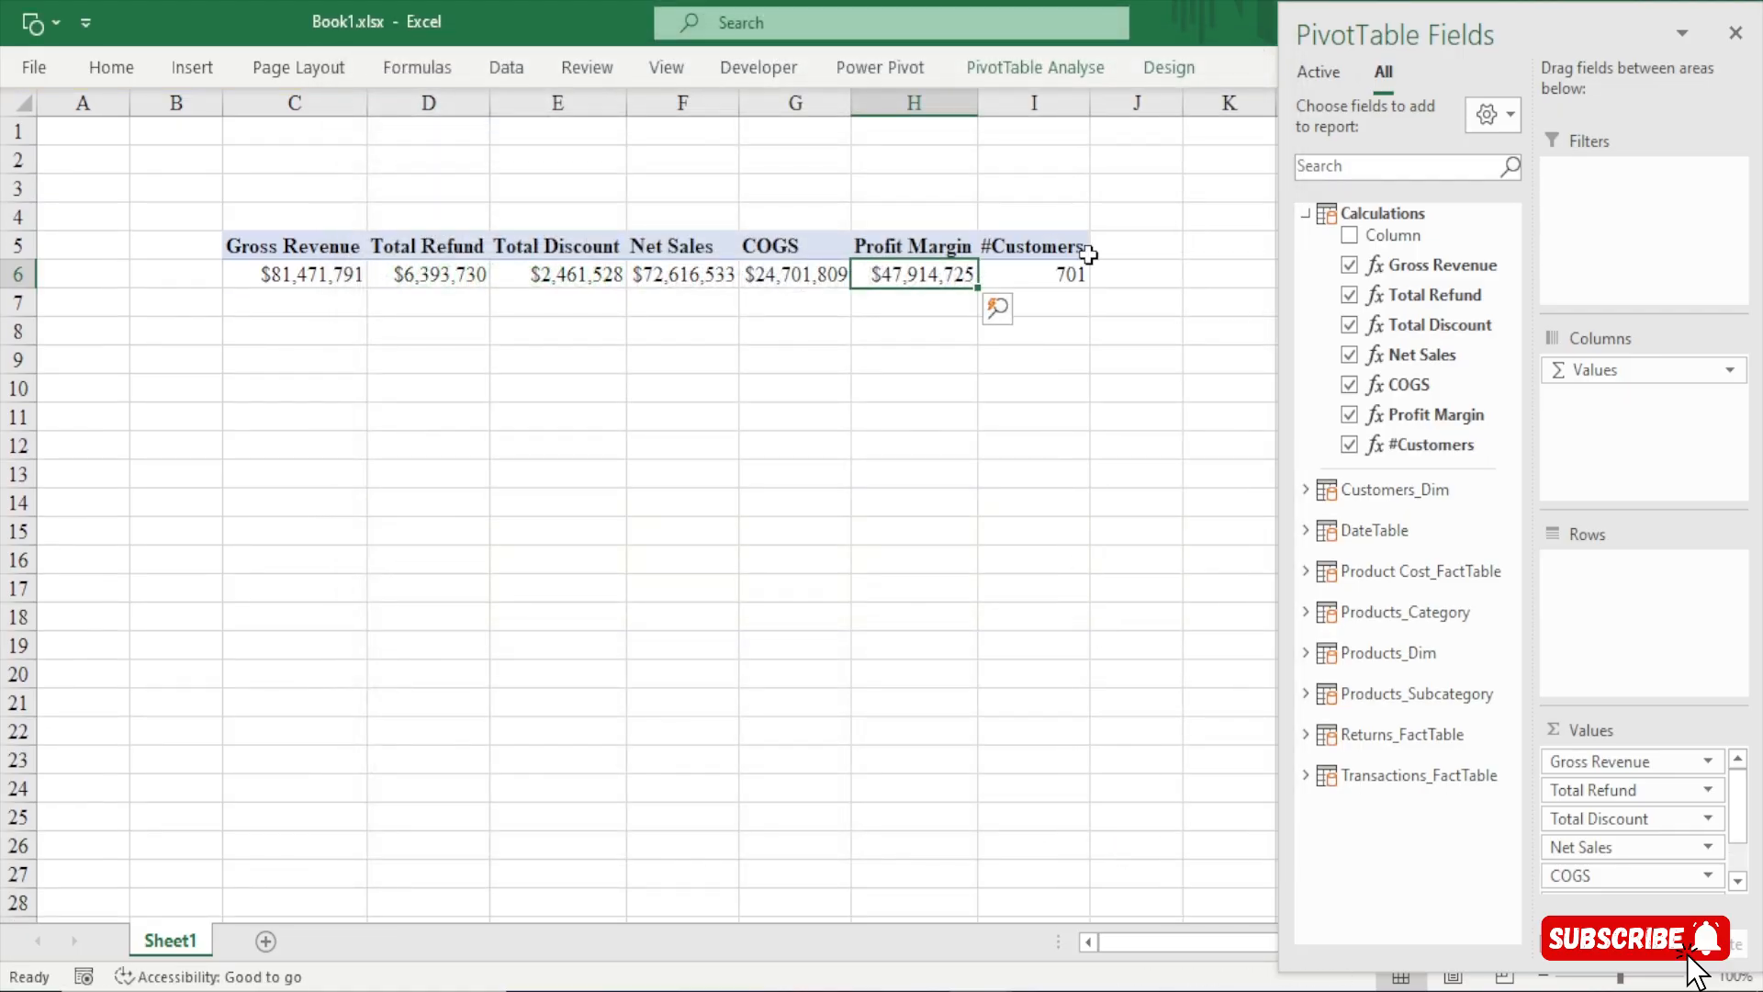
left_click(1066, 273)
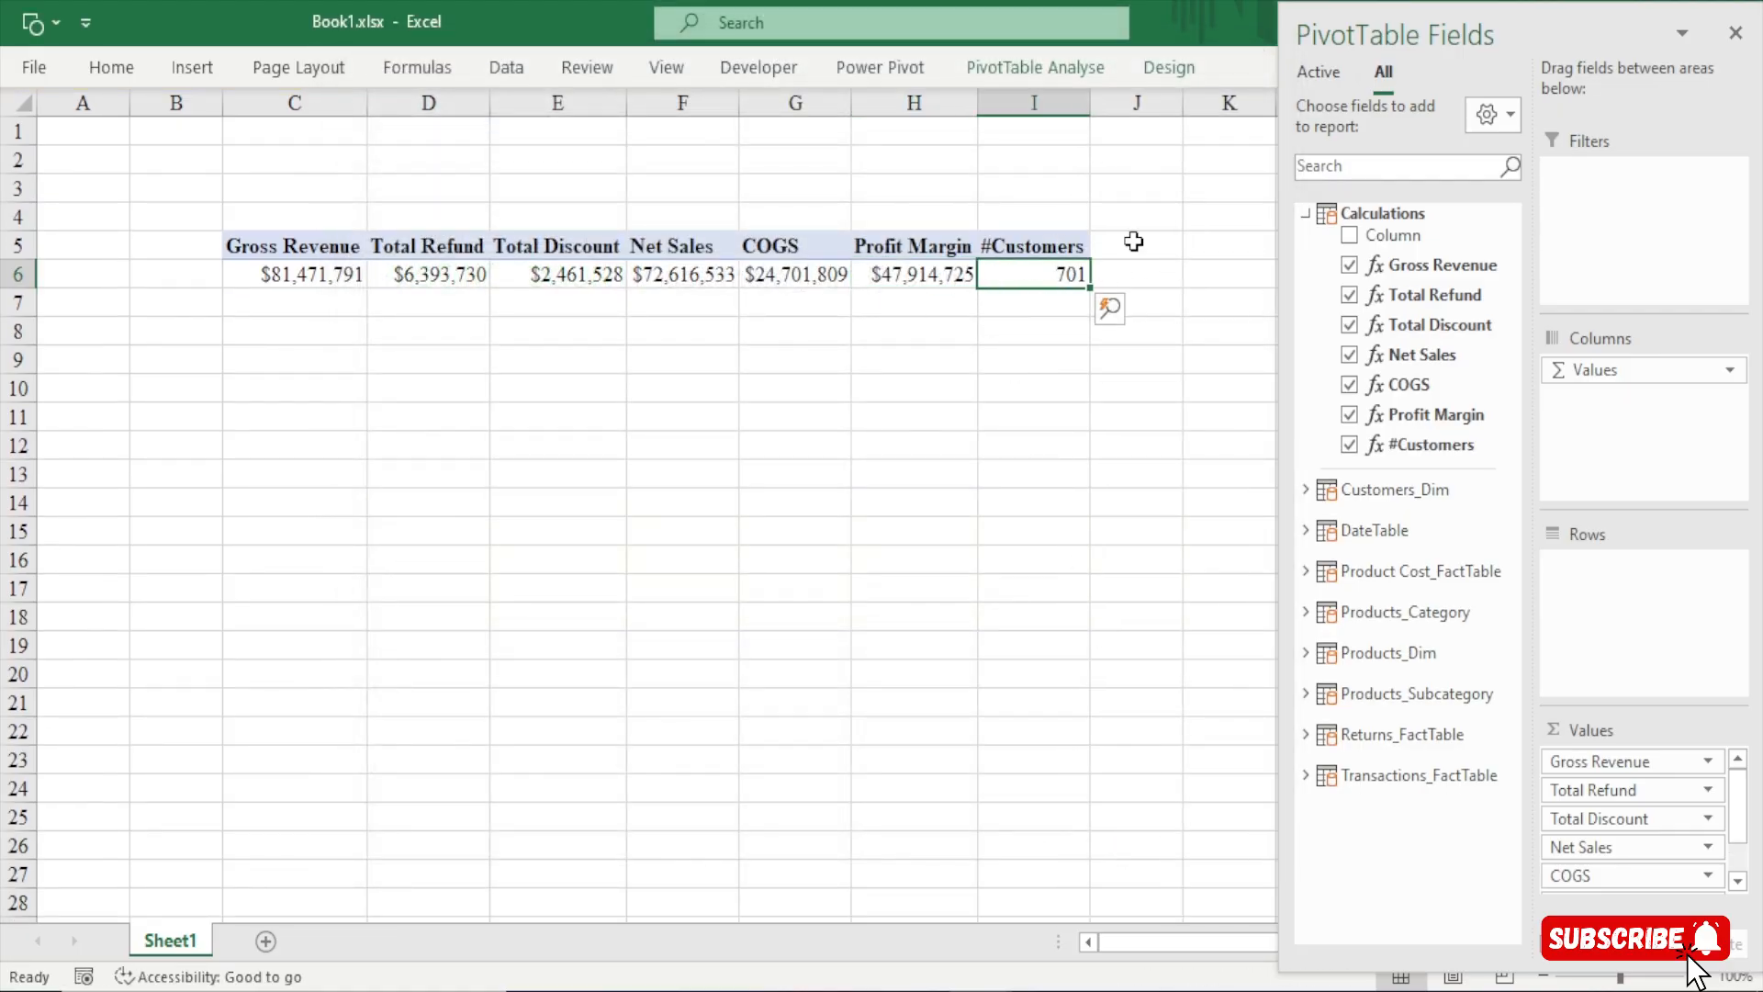
Start a new measure named #Products in the Calculations table, with its dialog moved and enlarged
left_click(1029, 270)
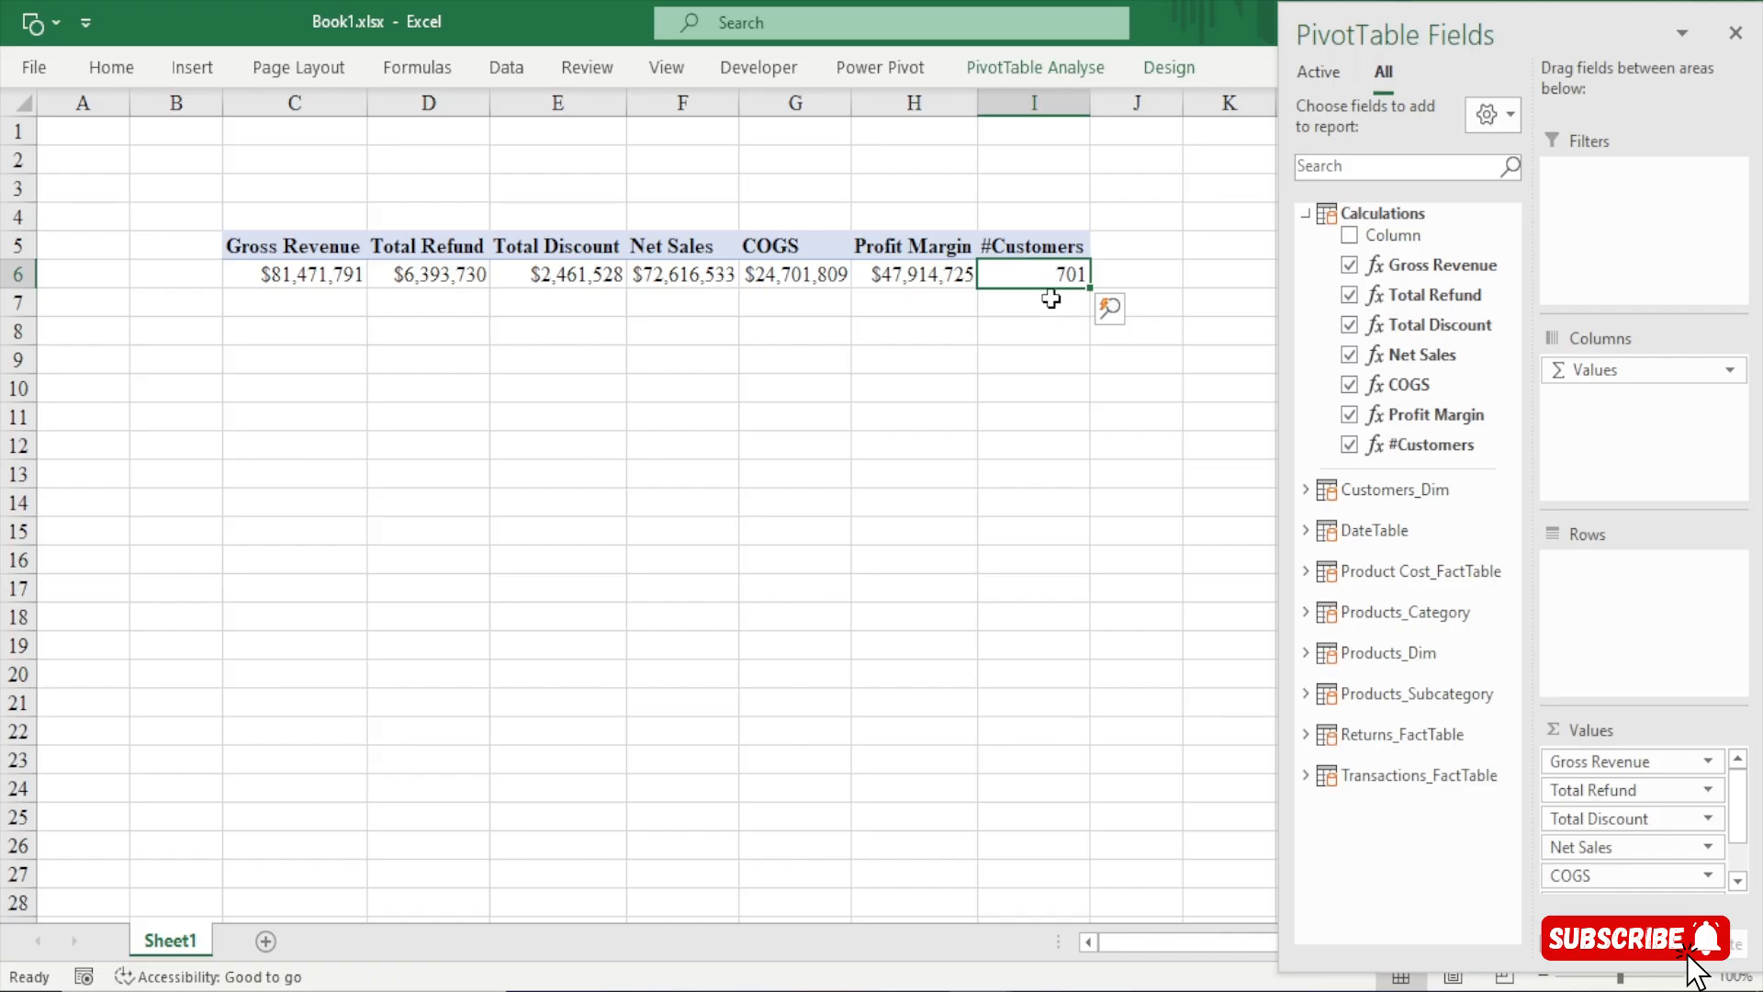
mouse_move(1060, 278)
left_click(899, 74)
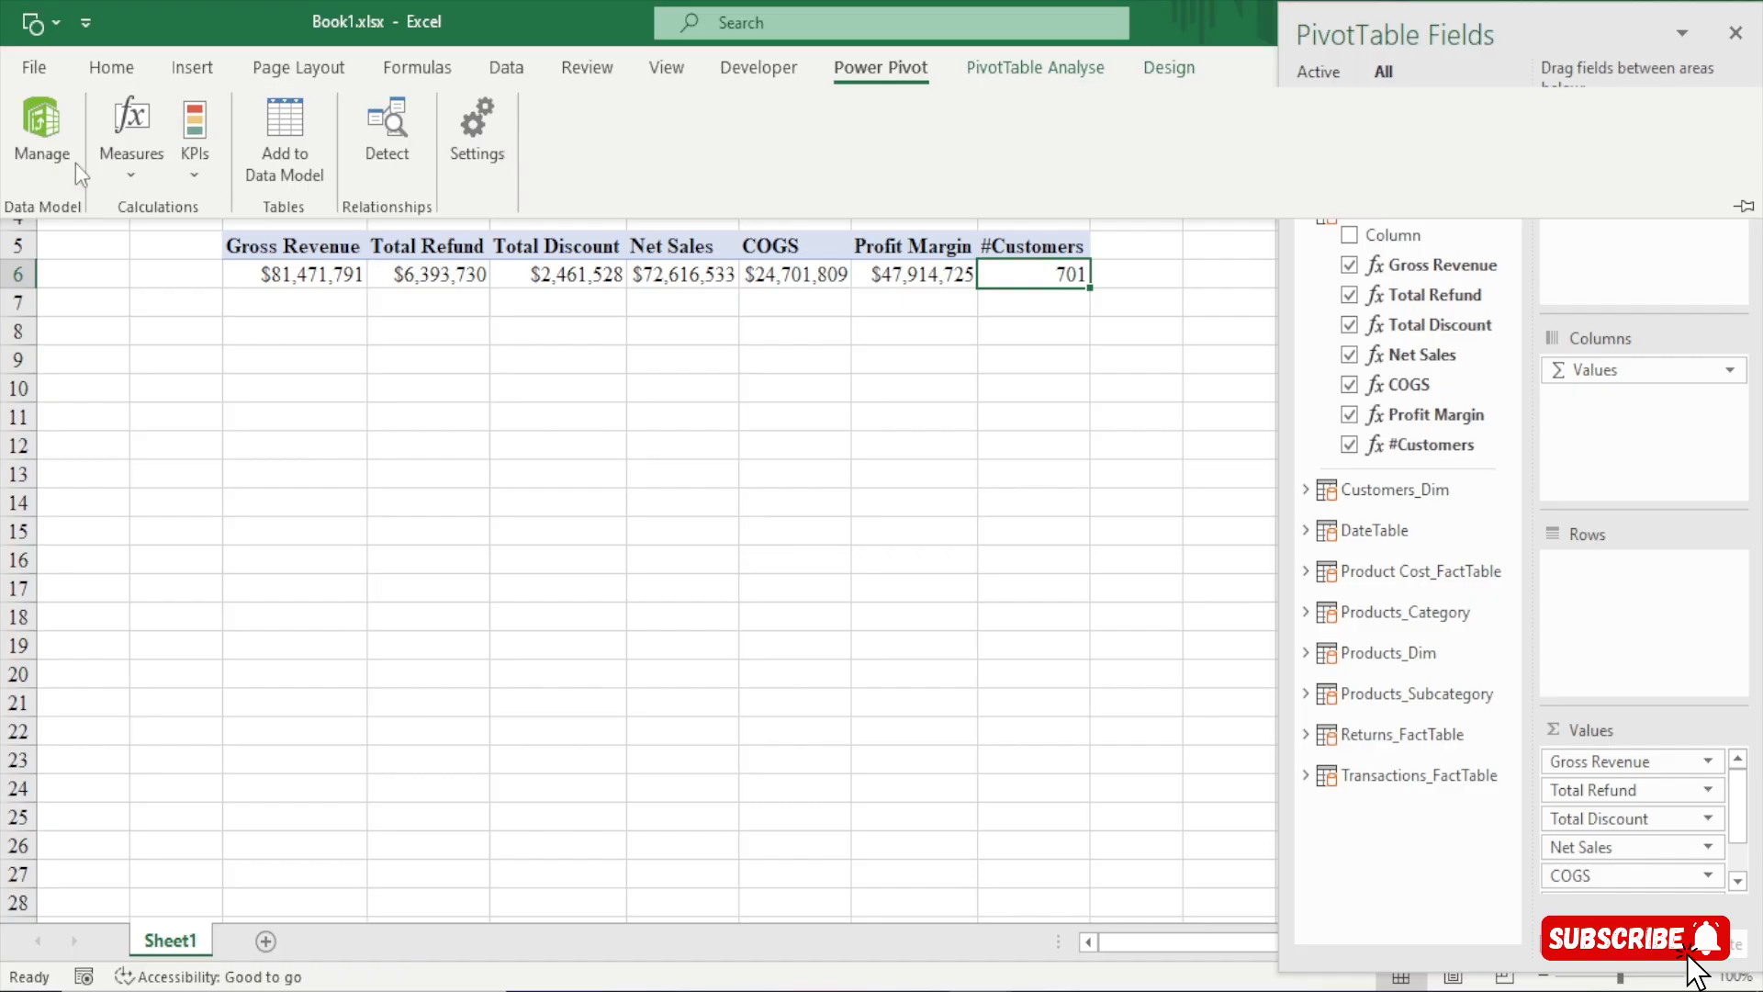
left_click(132, 164)
left_click(151, 207)
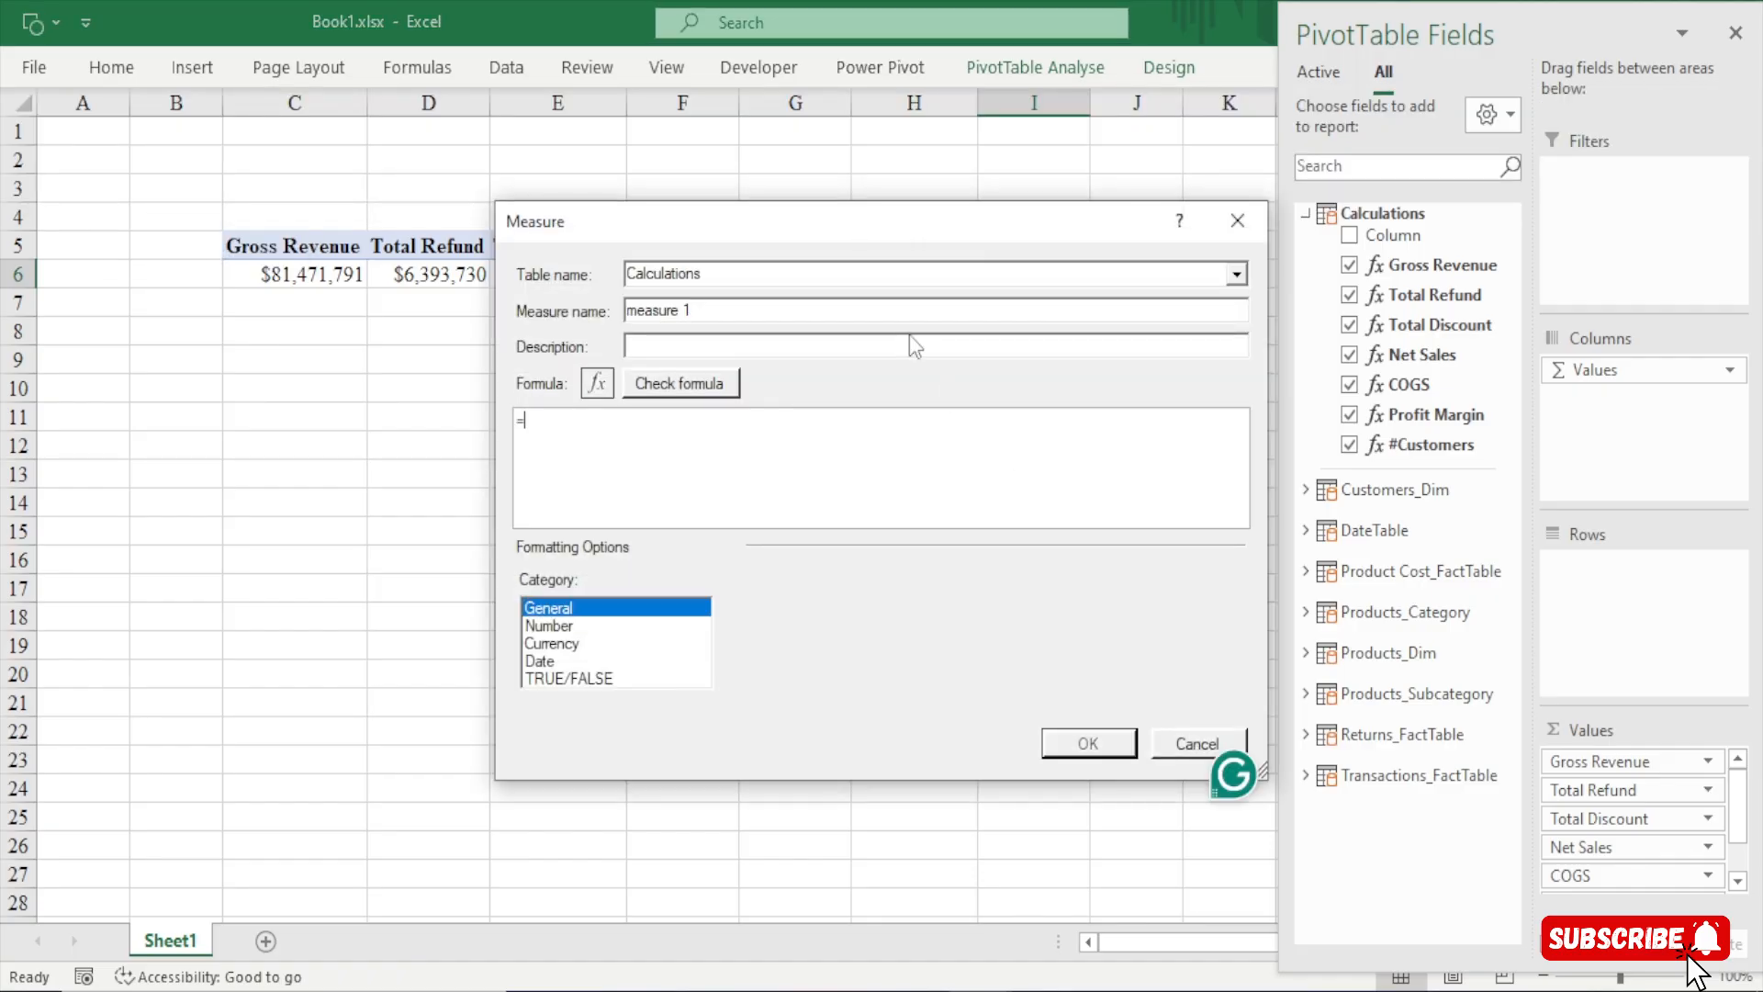
left_click_drag(791, 233, 484, 81)
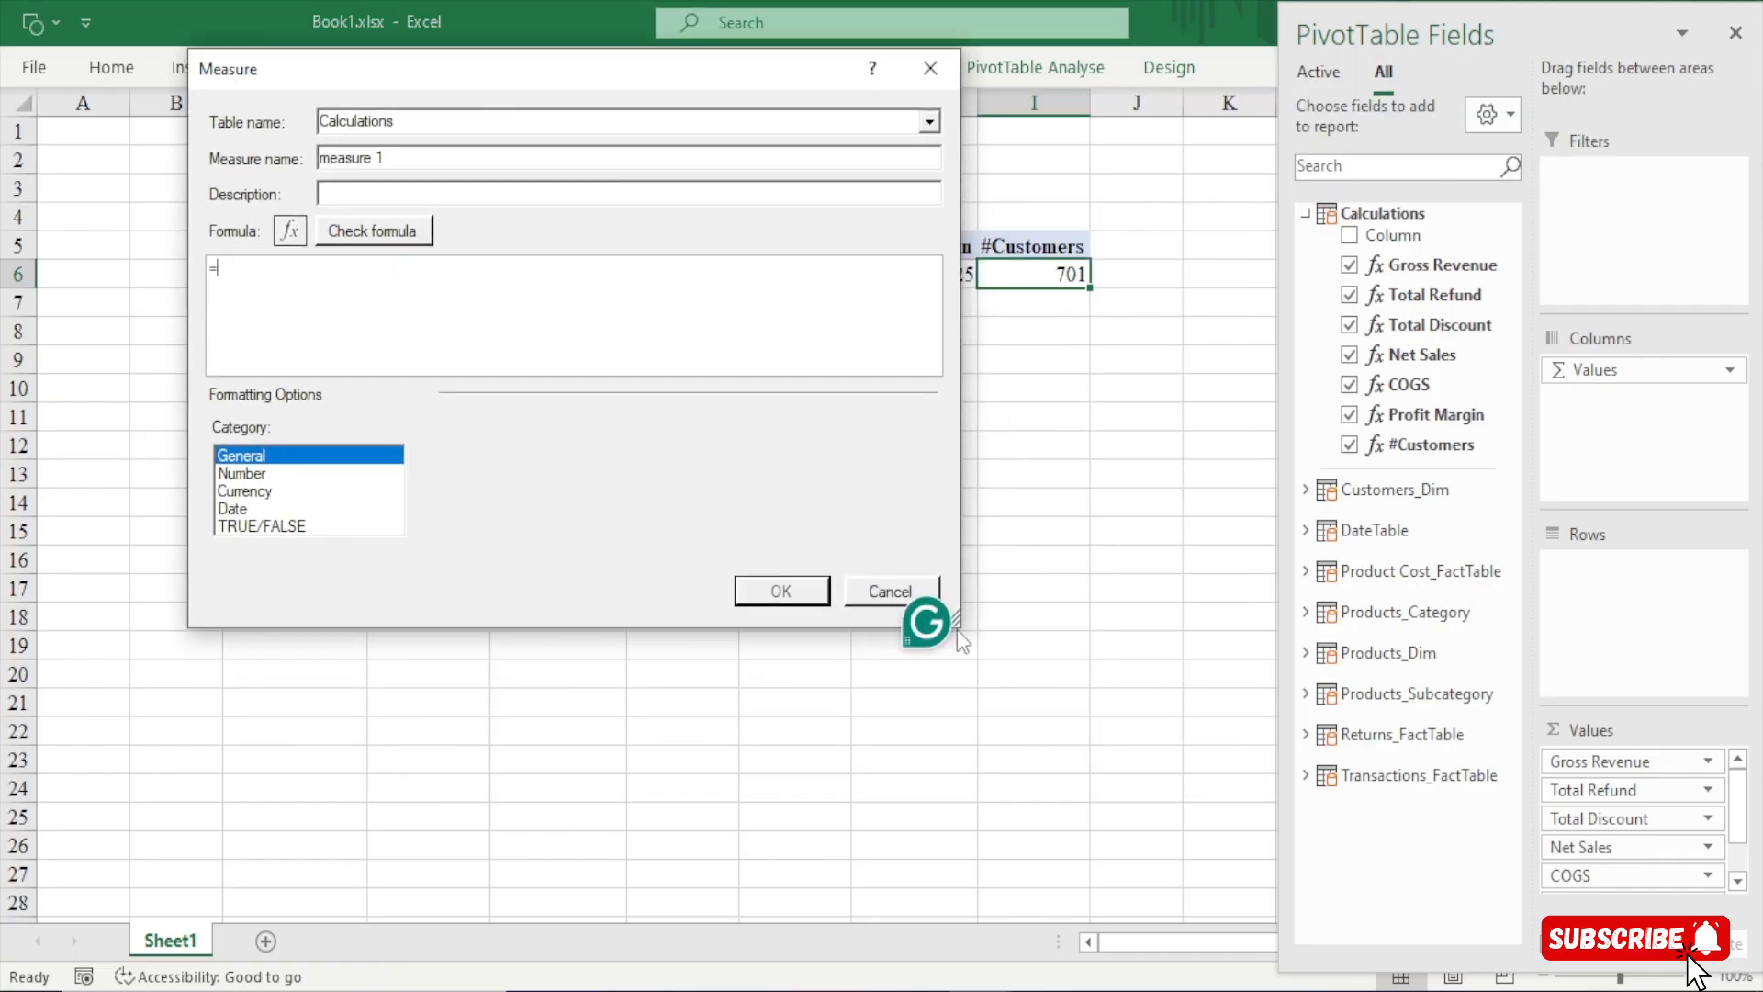
left_click_drag(961, 626, 1218, 865)
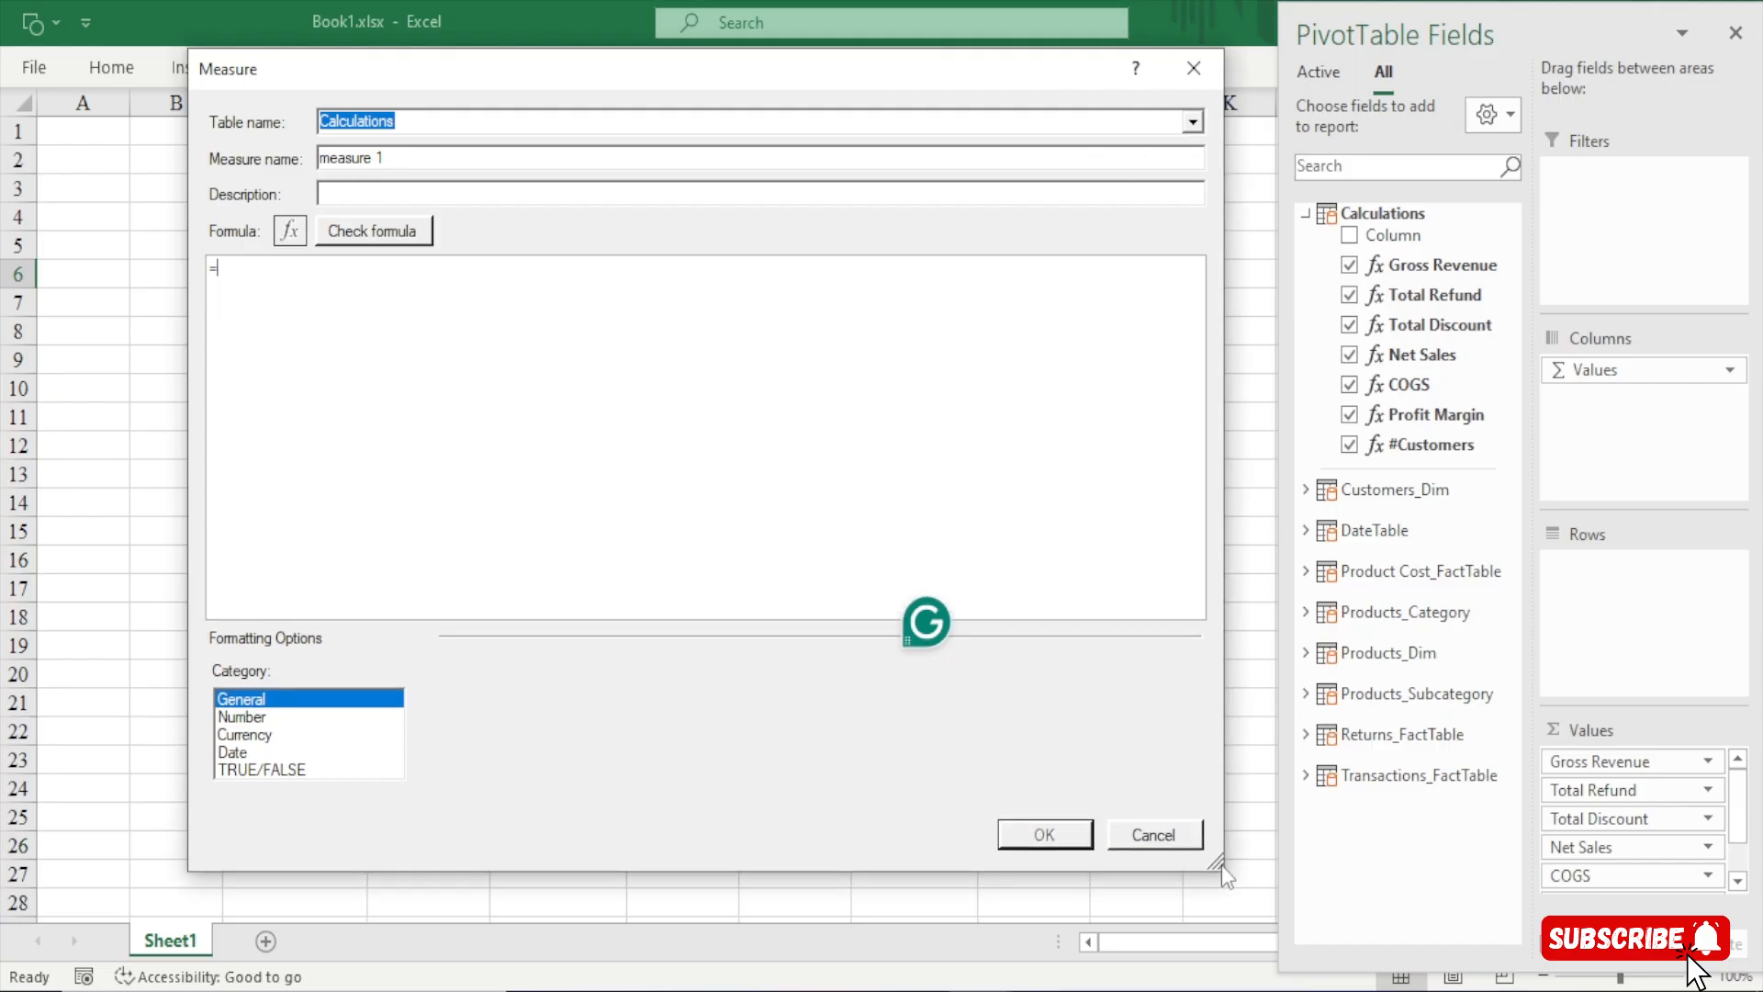
left_click_drag(420, 158, 59, 160)
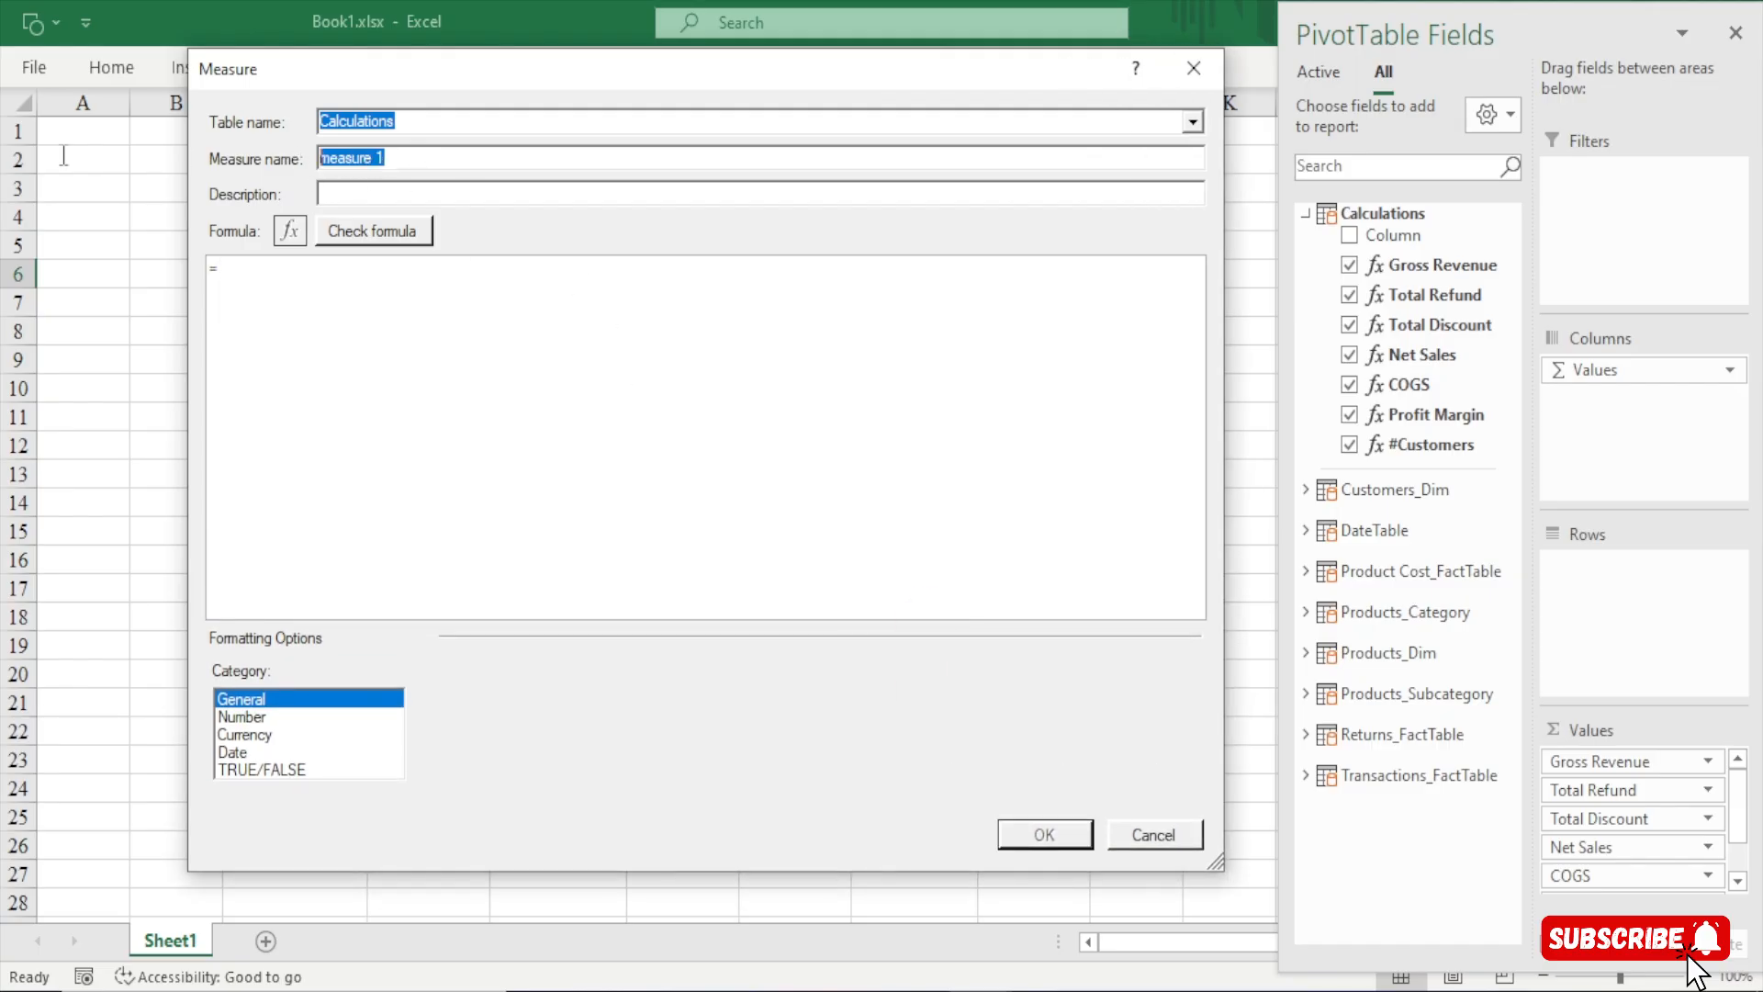
type("#Products")
Begin the #Products formula with the COUNTROWS function
left_click(223, 275)
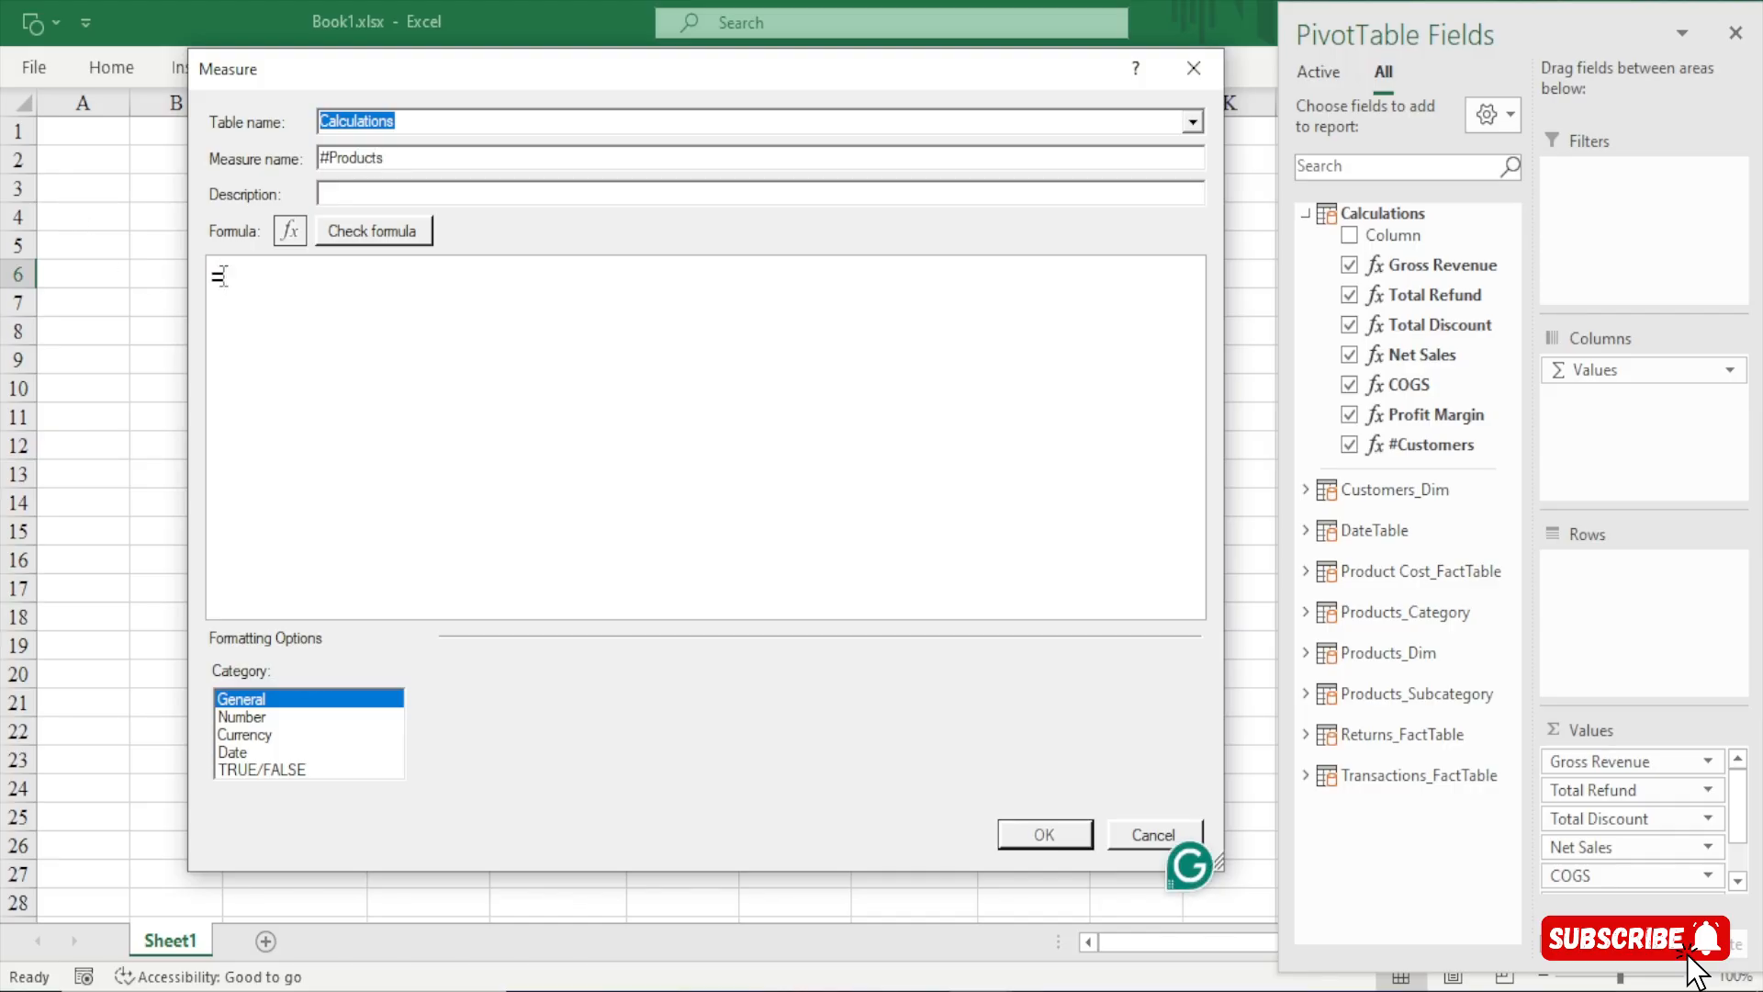
type("count")
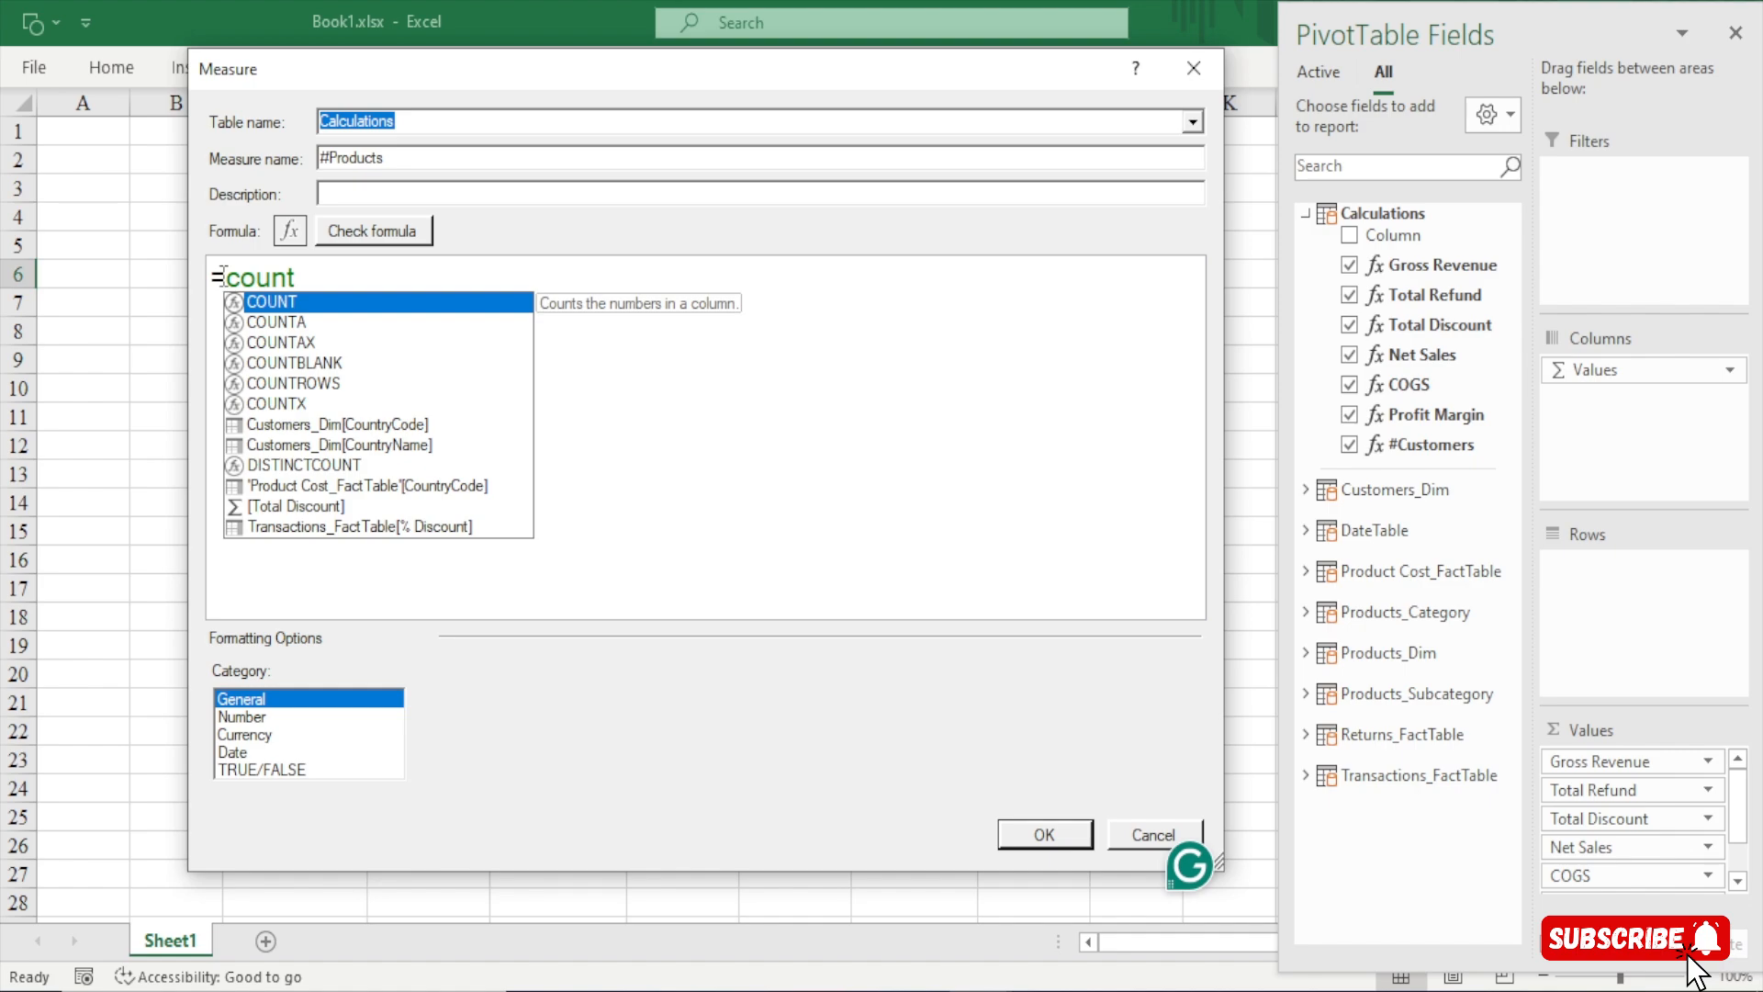
type("row")
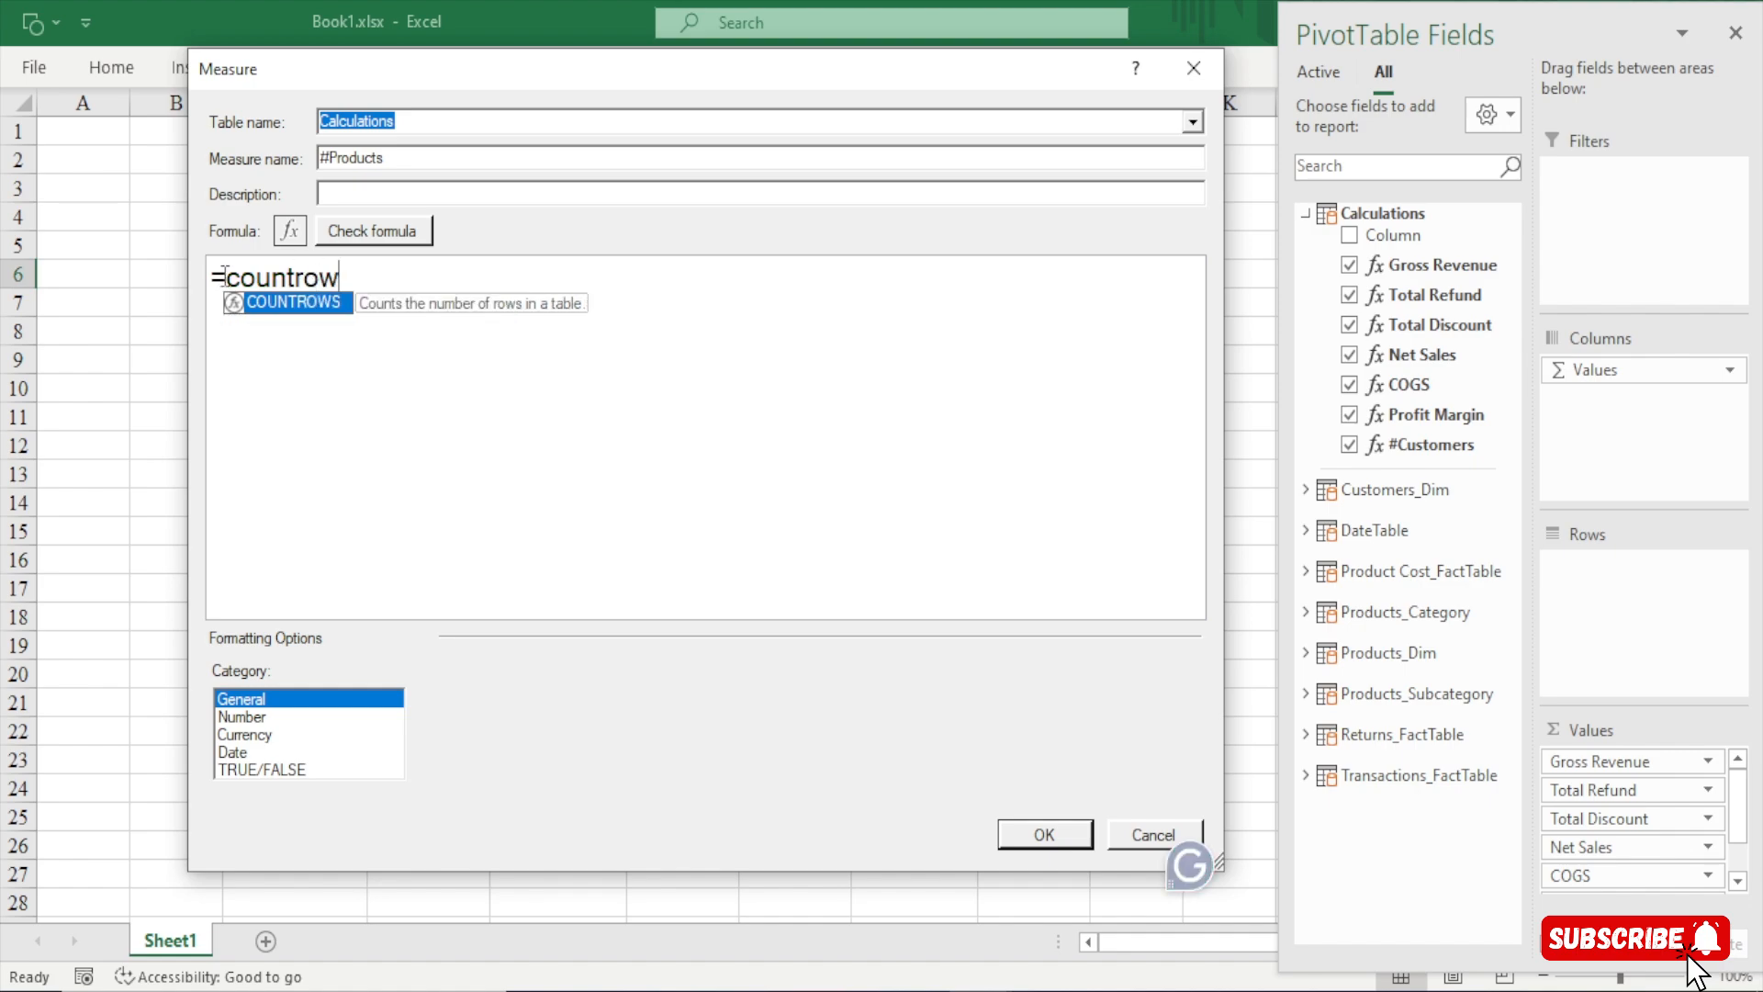
key("Tab")
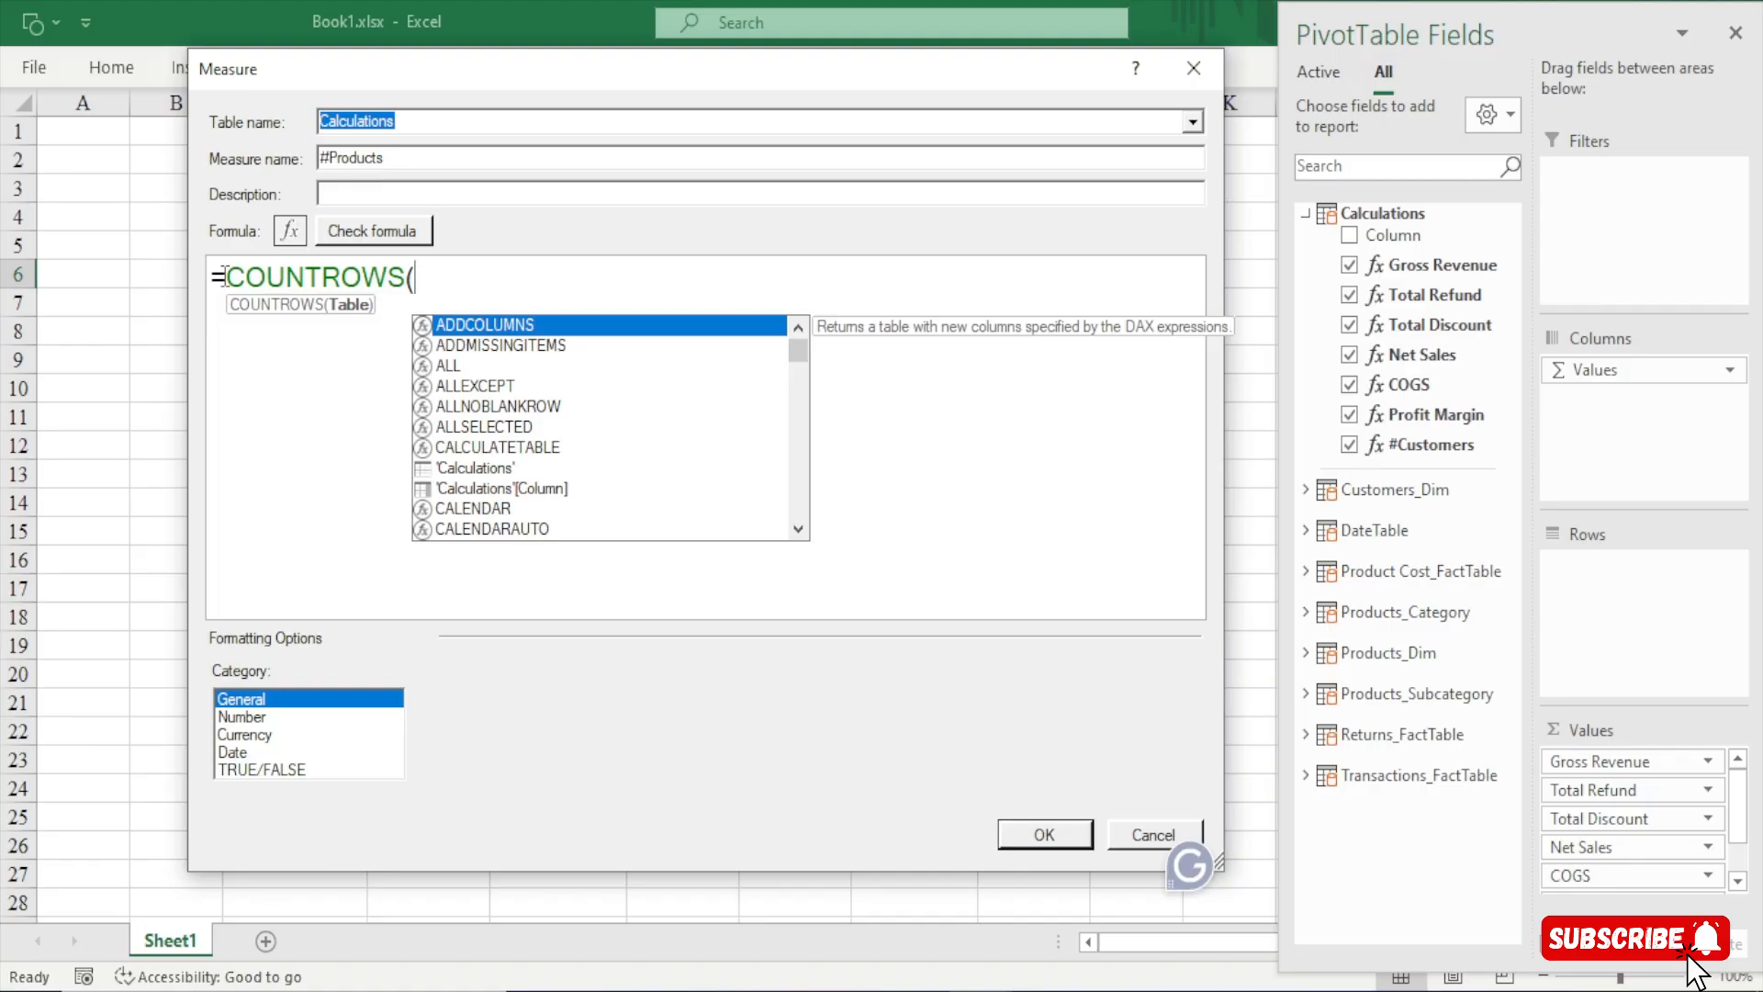
Try Products_Dim[ProductKey] as the COUNTROWS argument and check the formula
type("productk")
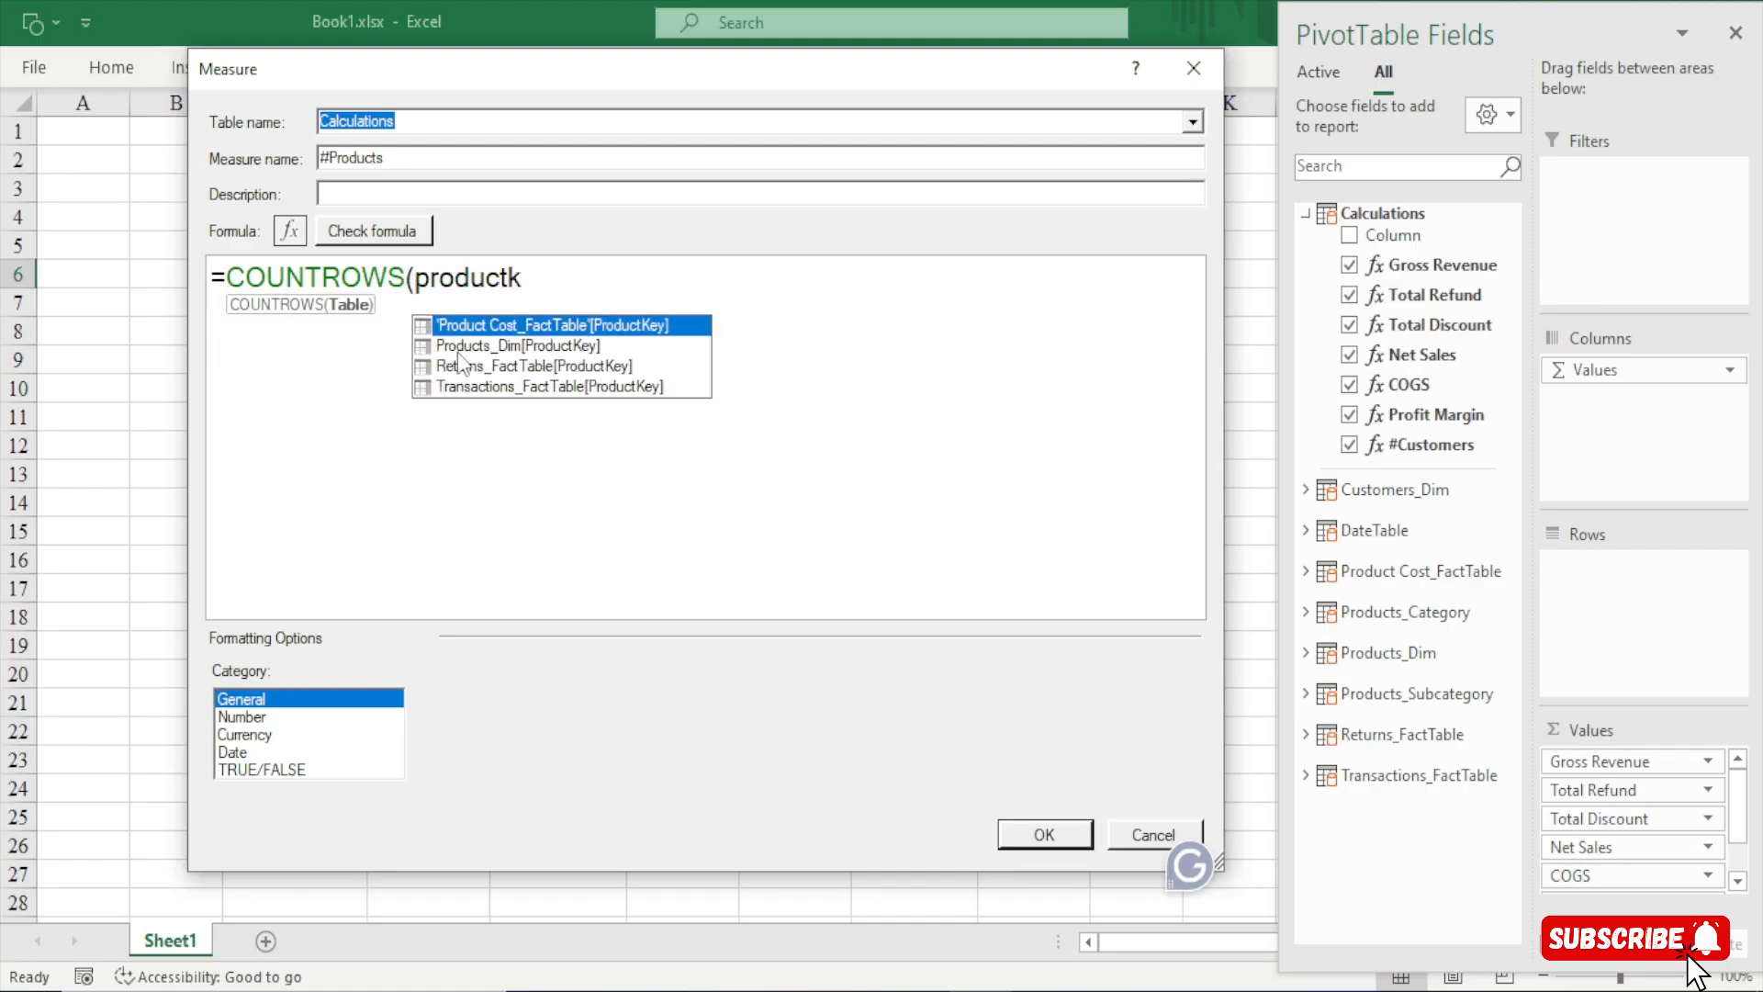
double_click(504, 346)
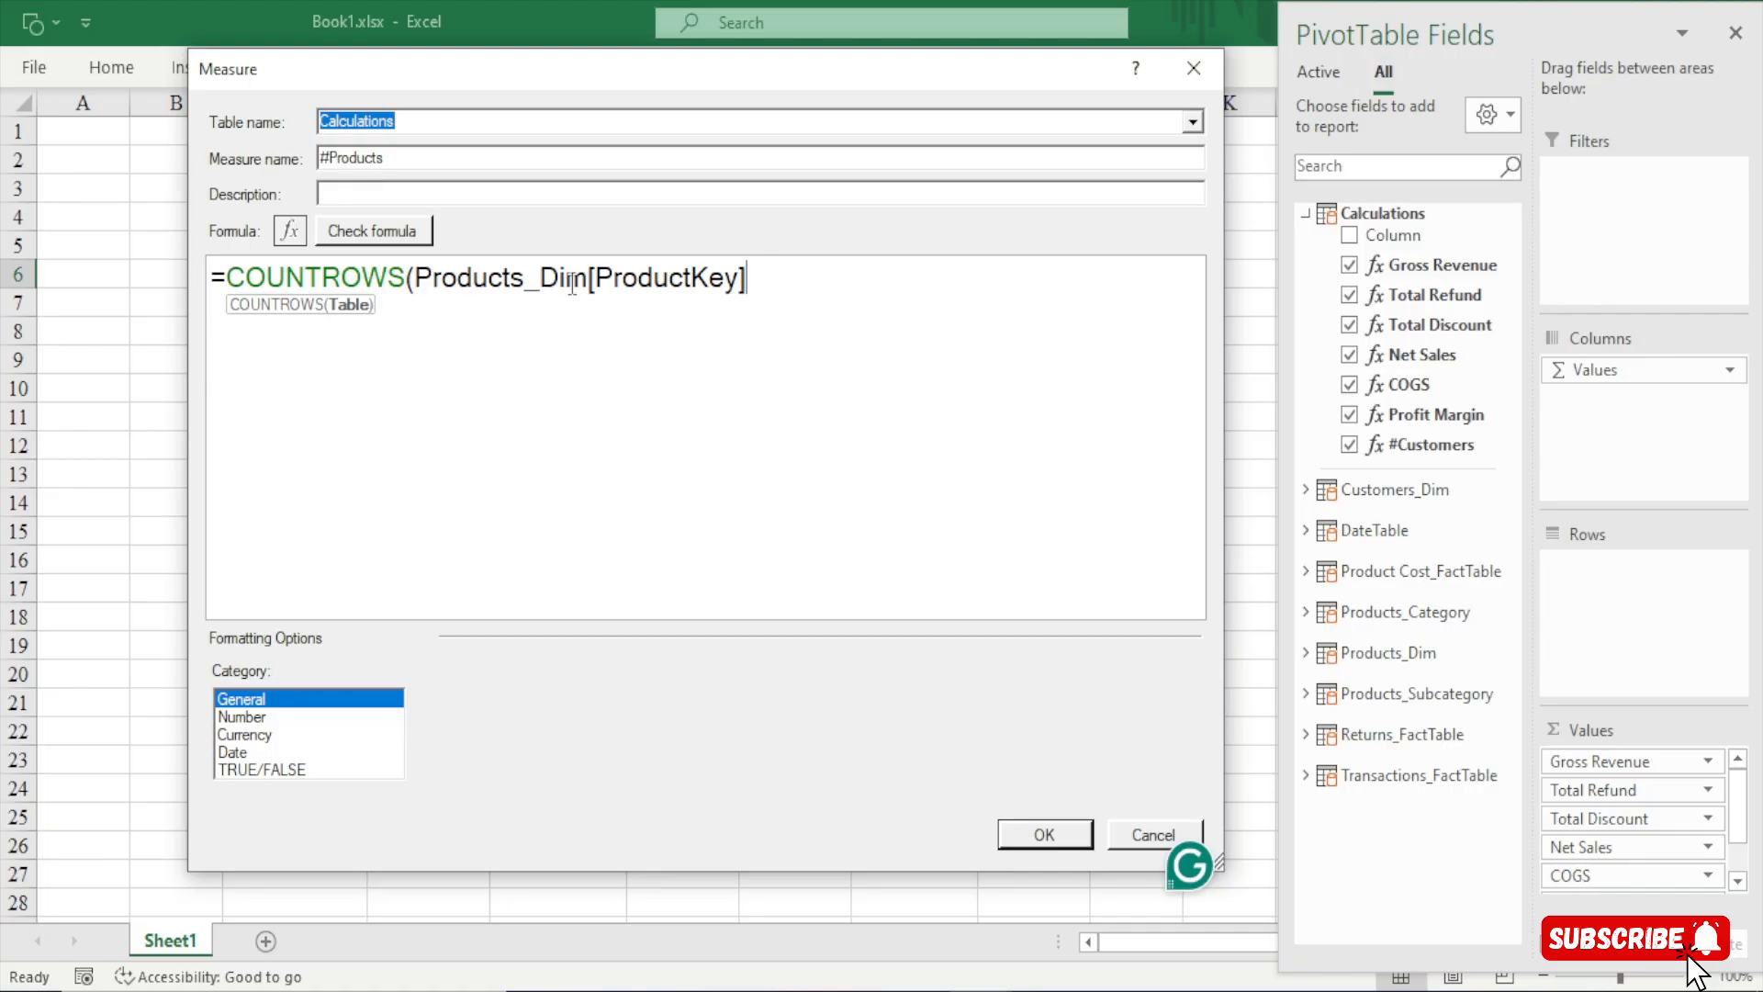
left_click_drag(595, 277, 744, 279)
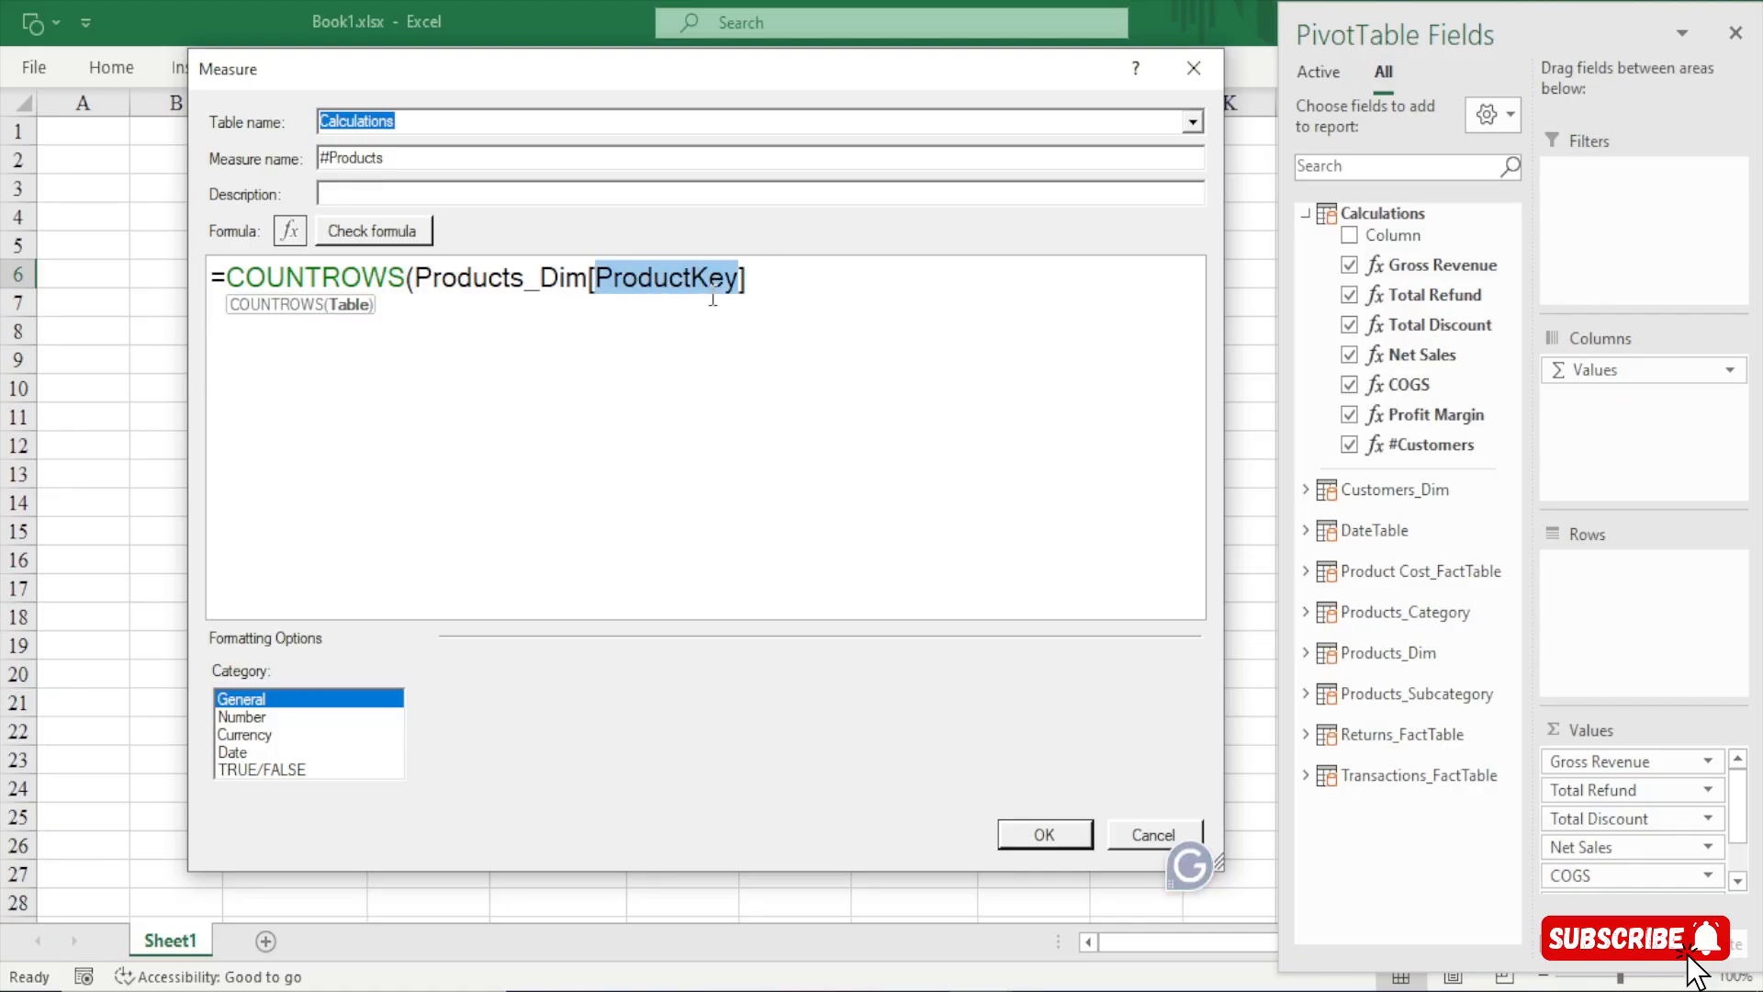
left_click(798, 281)
type(")")
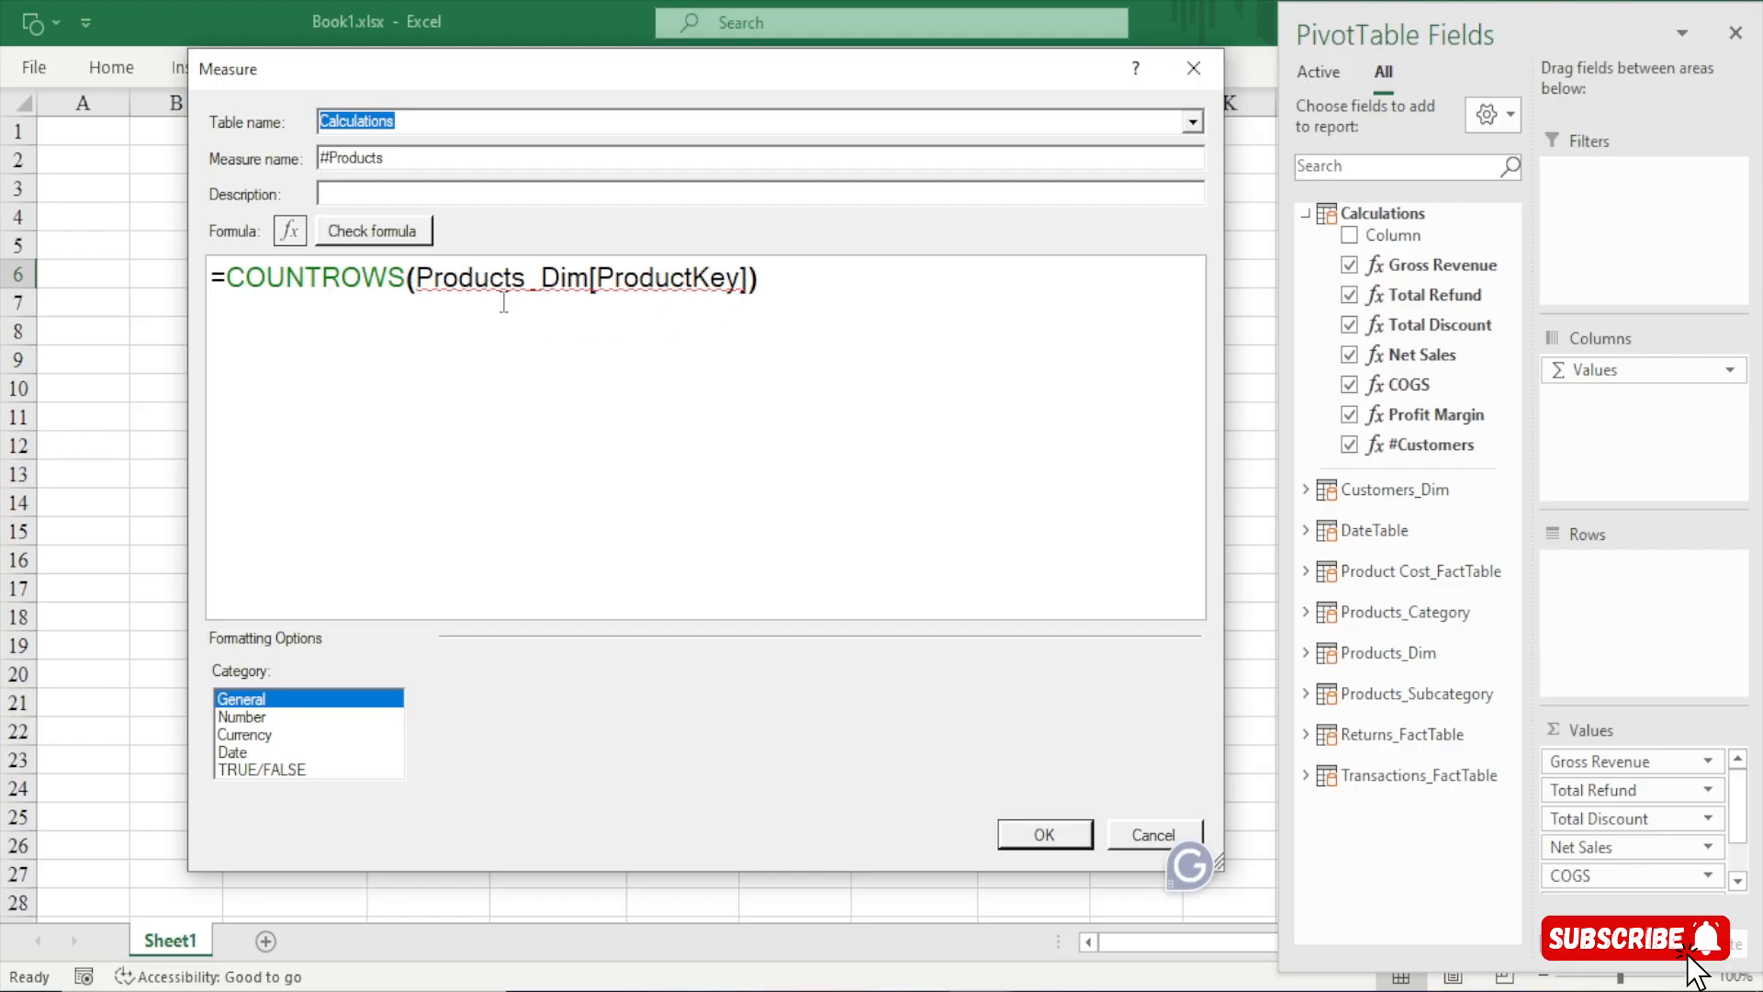
left_click(410, 239)
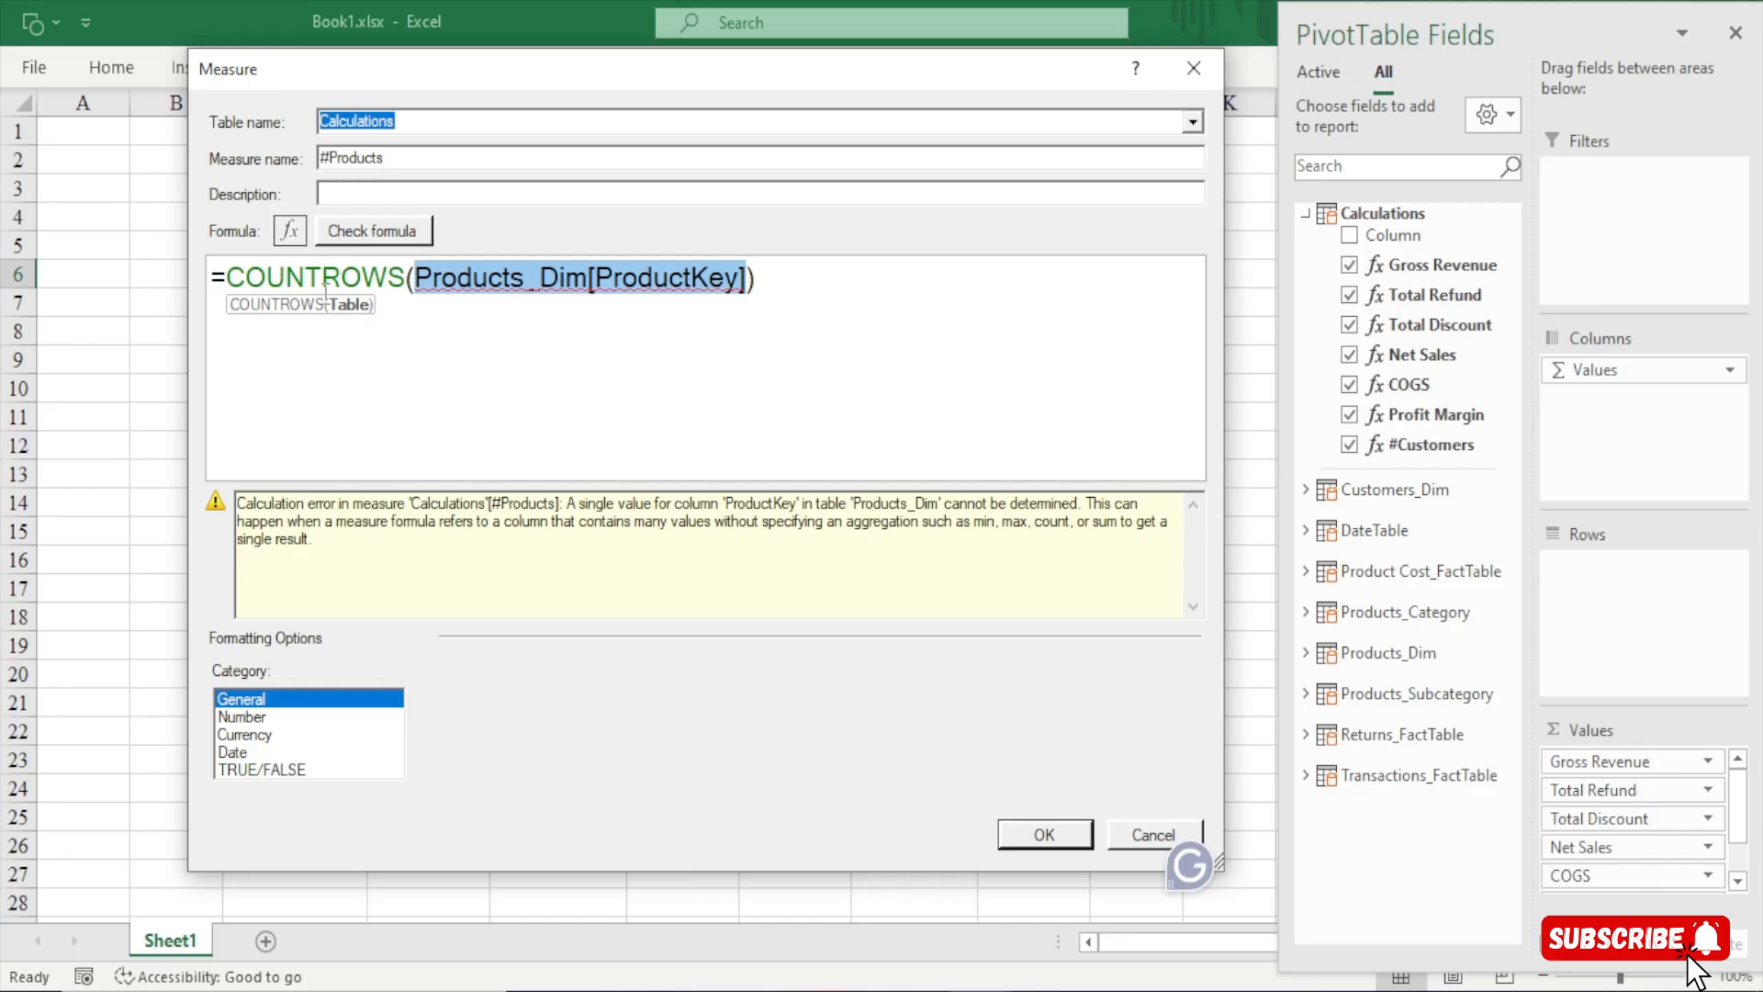
Replace the COUNTROWS argument with the whole Products_Dim table, so the formula reads =COUNTROWS(Products_Dim)
left_click(765, 280)
key("BackSpace")
key("BackSpace")
key("BackSpace")
key("BackSpace")
key("BackSpace")
key("BackSpace")
key("BackSpace")
key("BackSpace")
key("BackSpace")
key("BackSpace")
key("BackSpace")
key("BackSpace")
key("BackSpace")
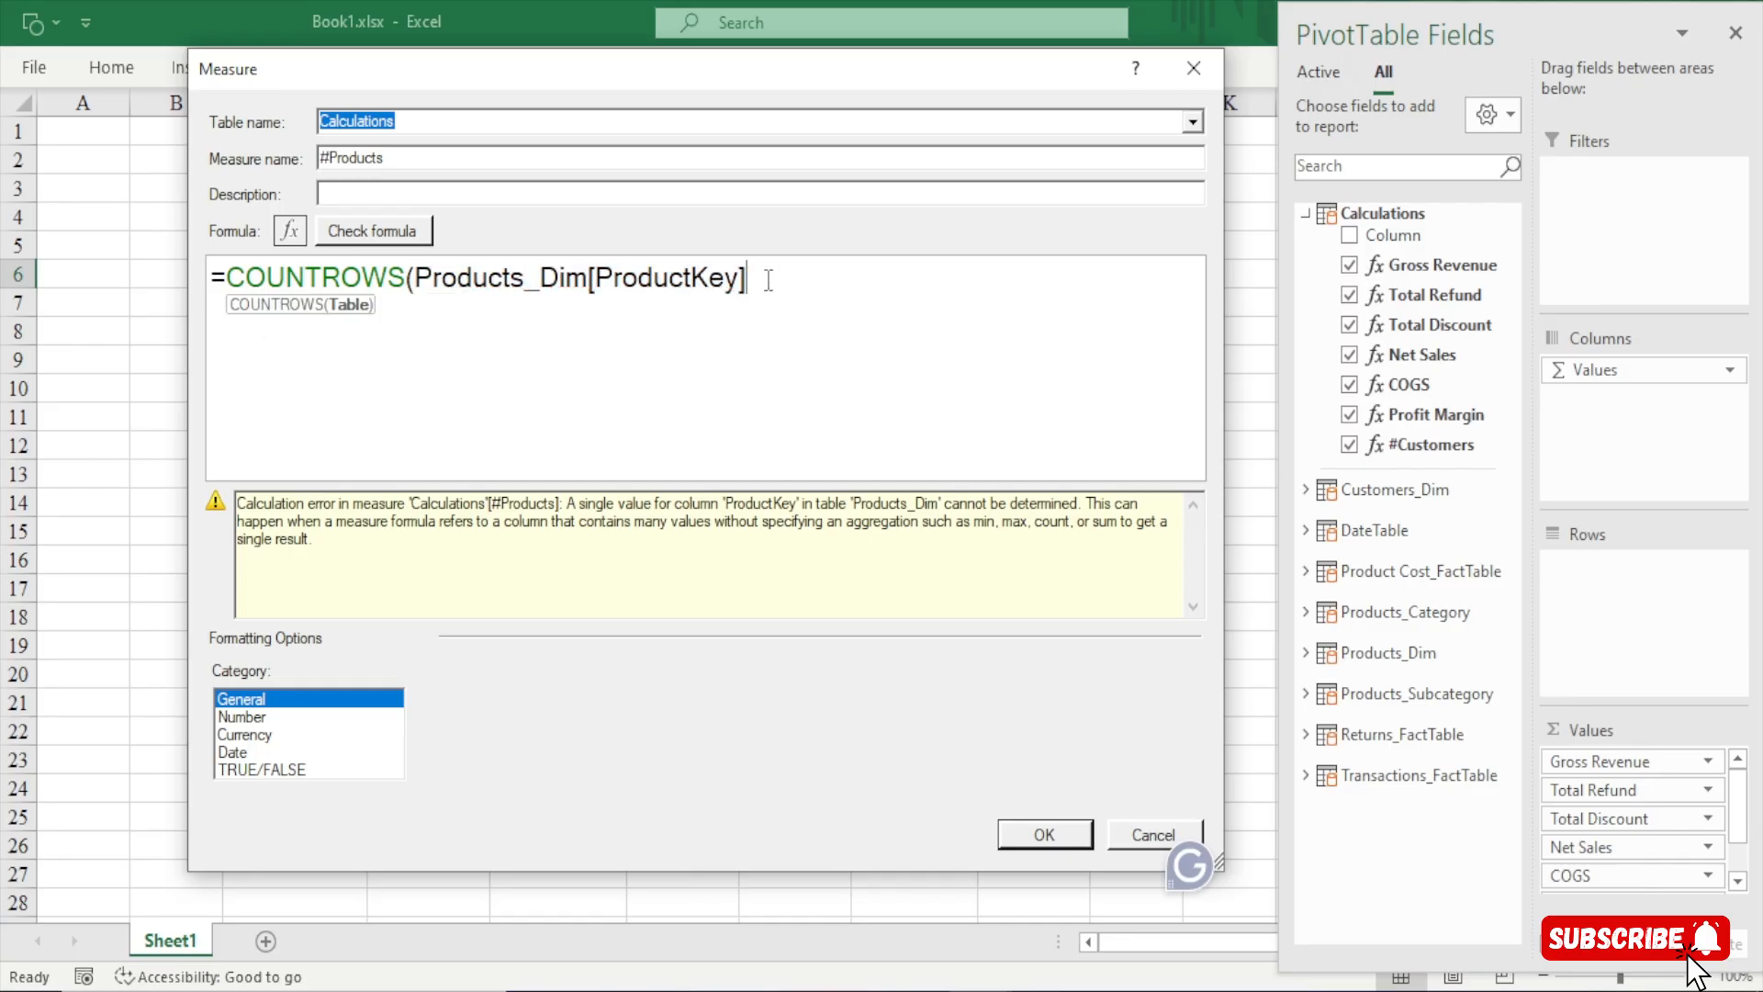
key("BackSpace")
key("BackSpace")
key("BackSpace")
key("BackSpace")
key("BackSpace")
key("BackSpace")
key("BackSpace")
key("BackSpace")
key("BackSpace")
key("BackSpace")
key("BackSpace")
key("BackSpace")
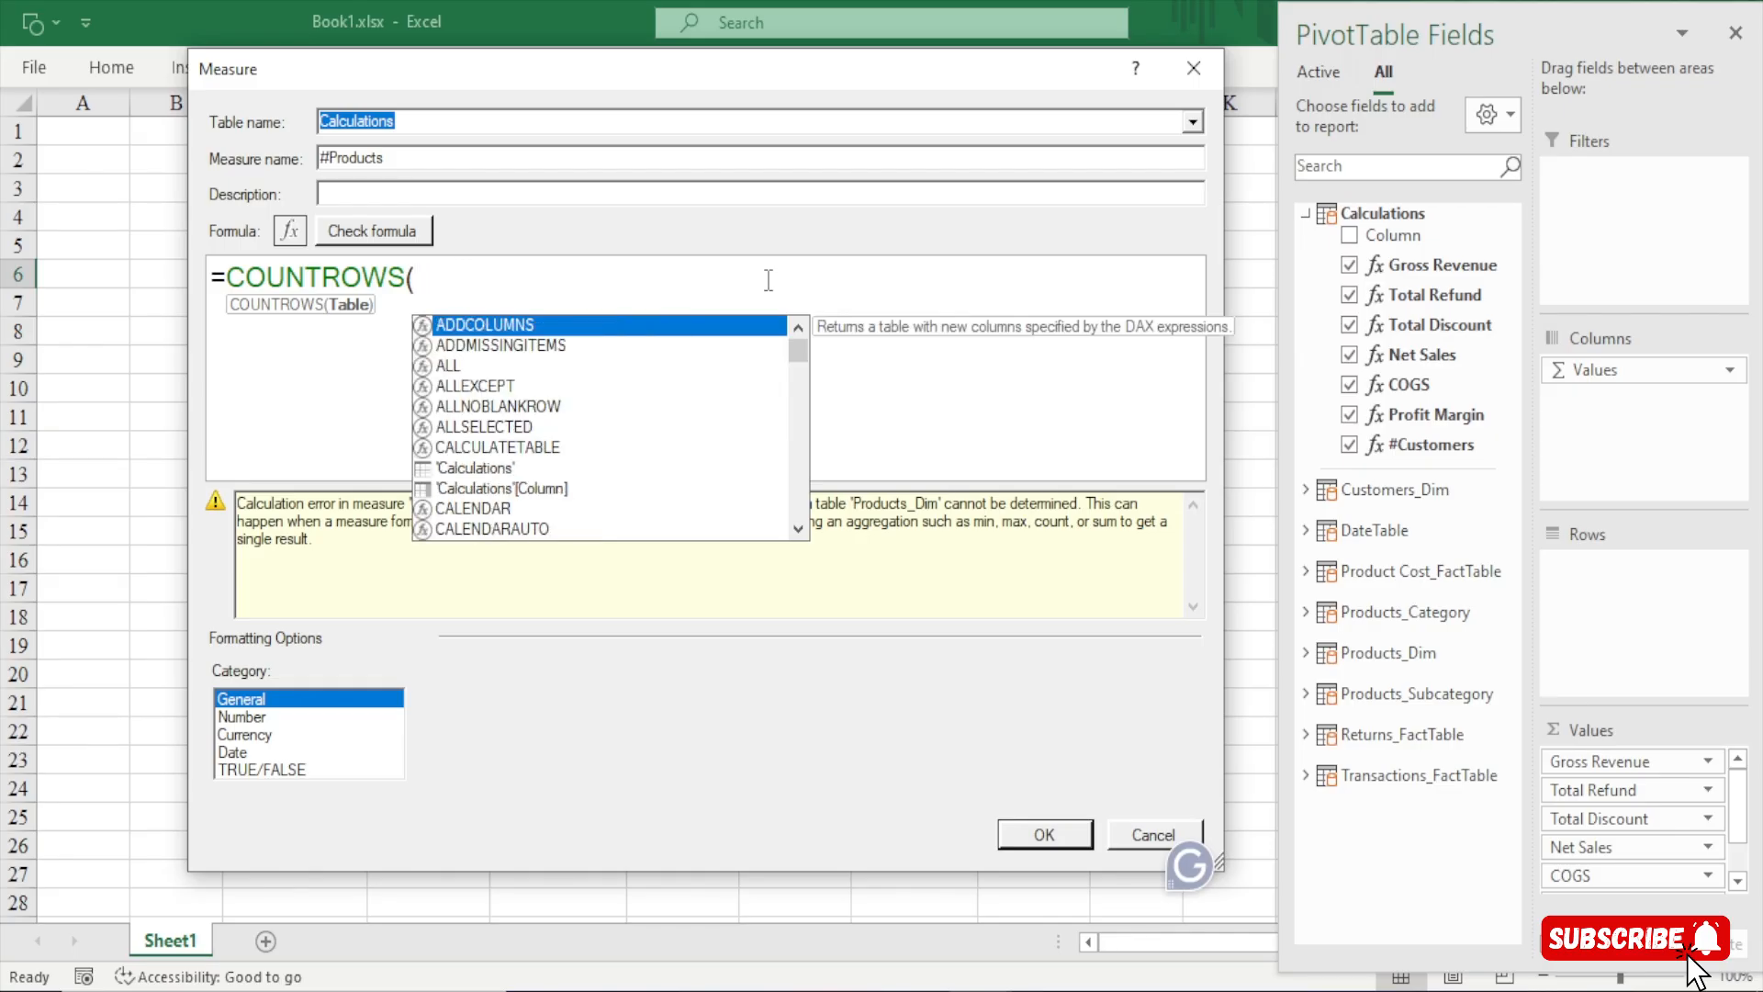
type("product")
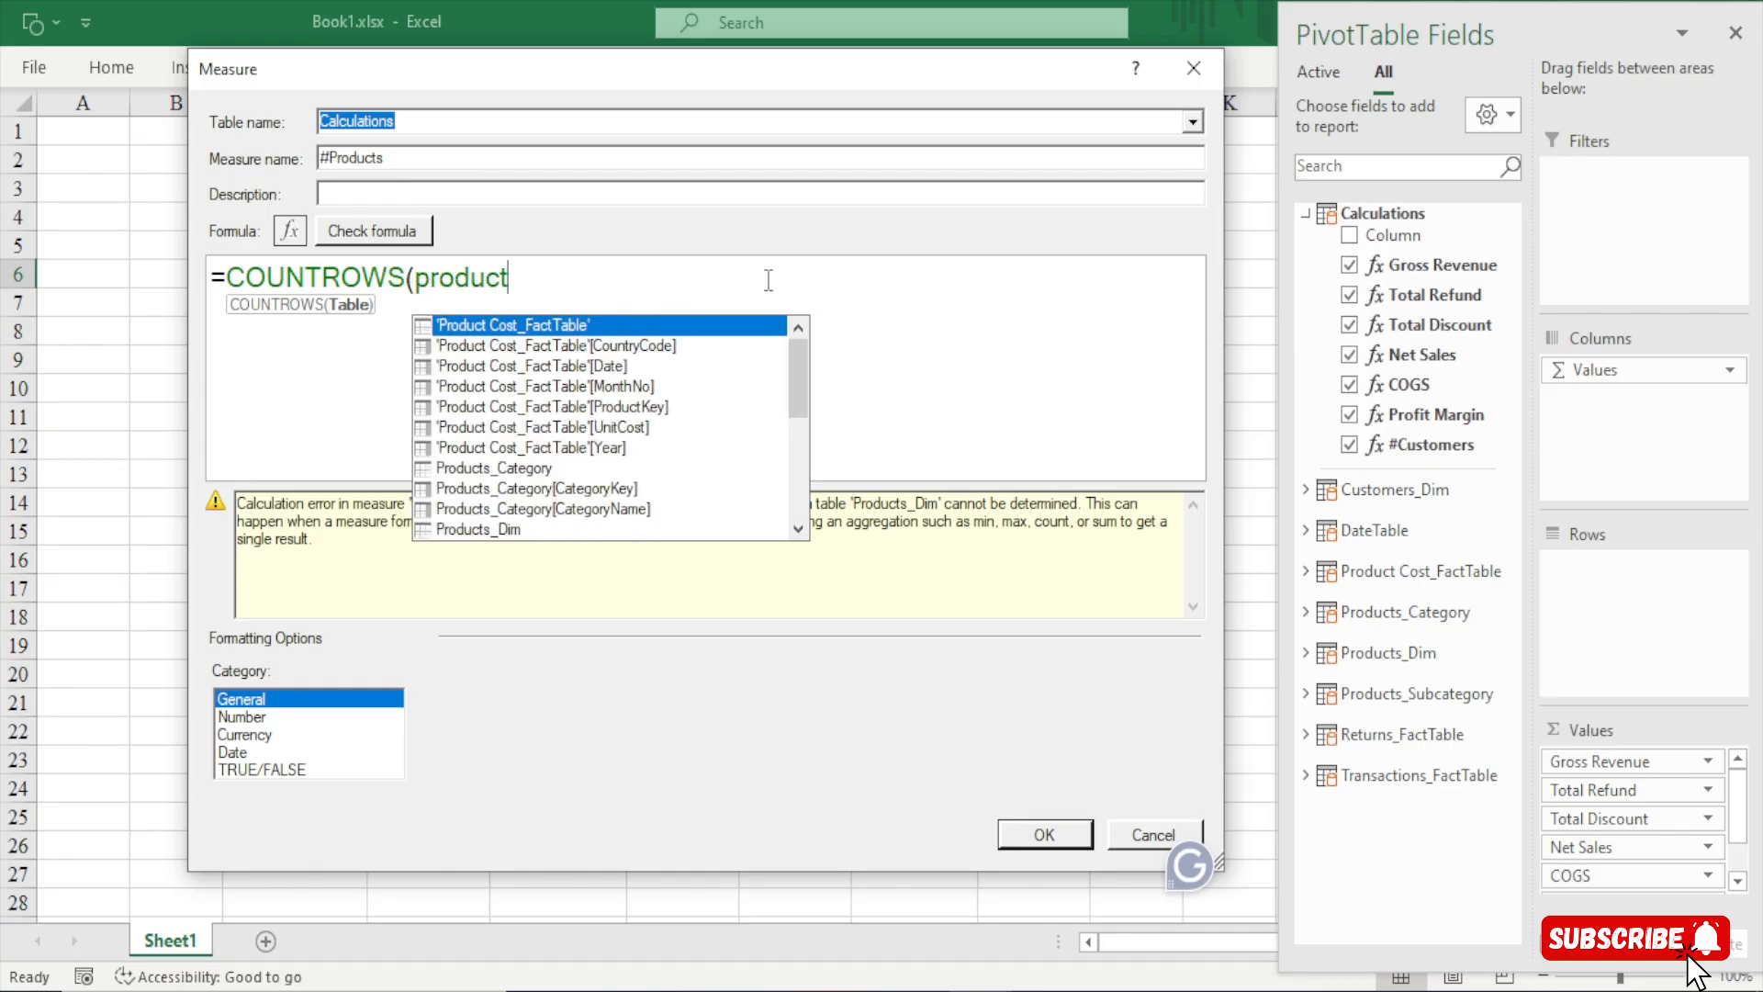
type("s")
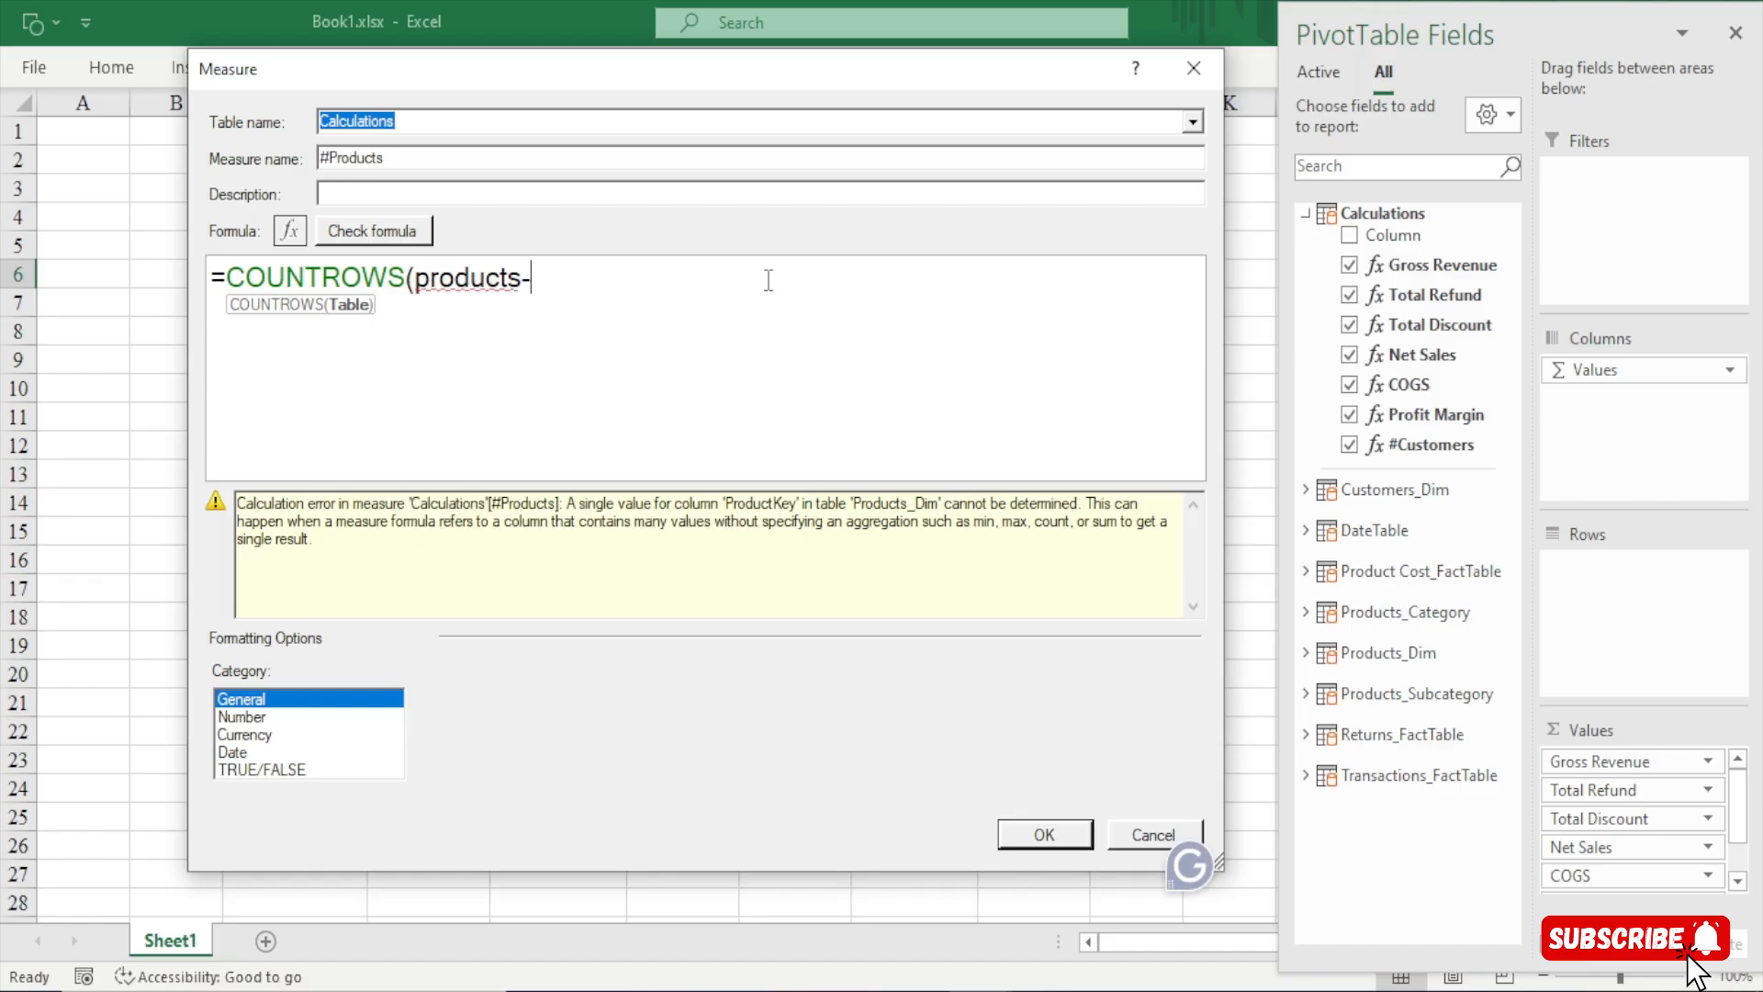
type("_dim")
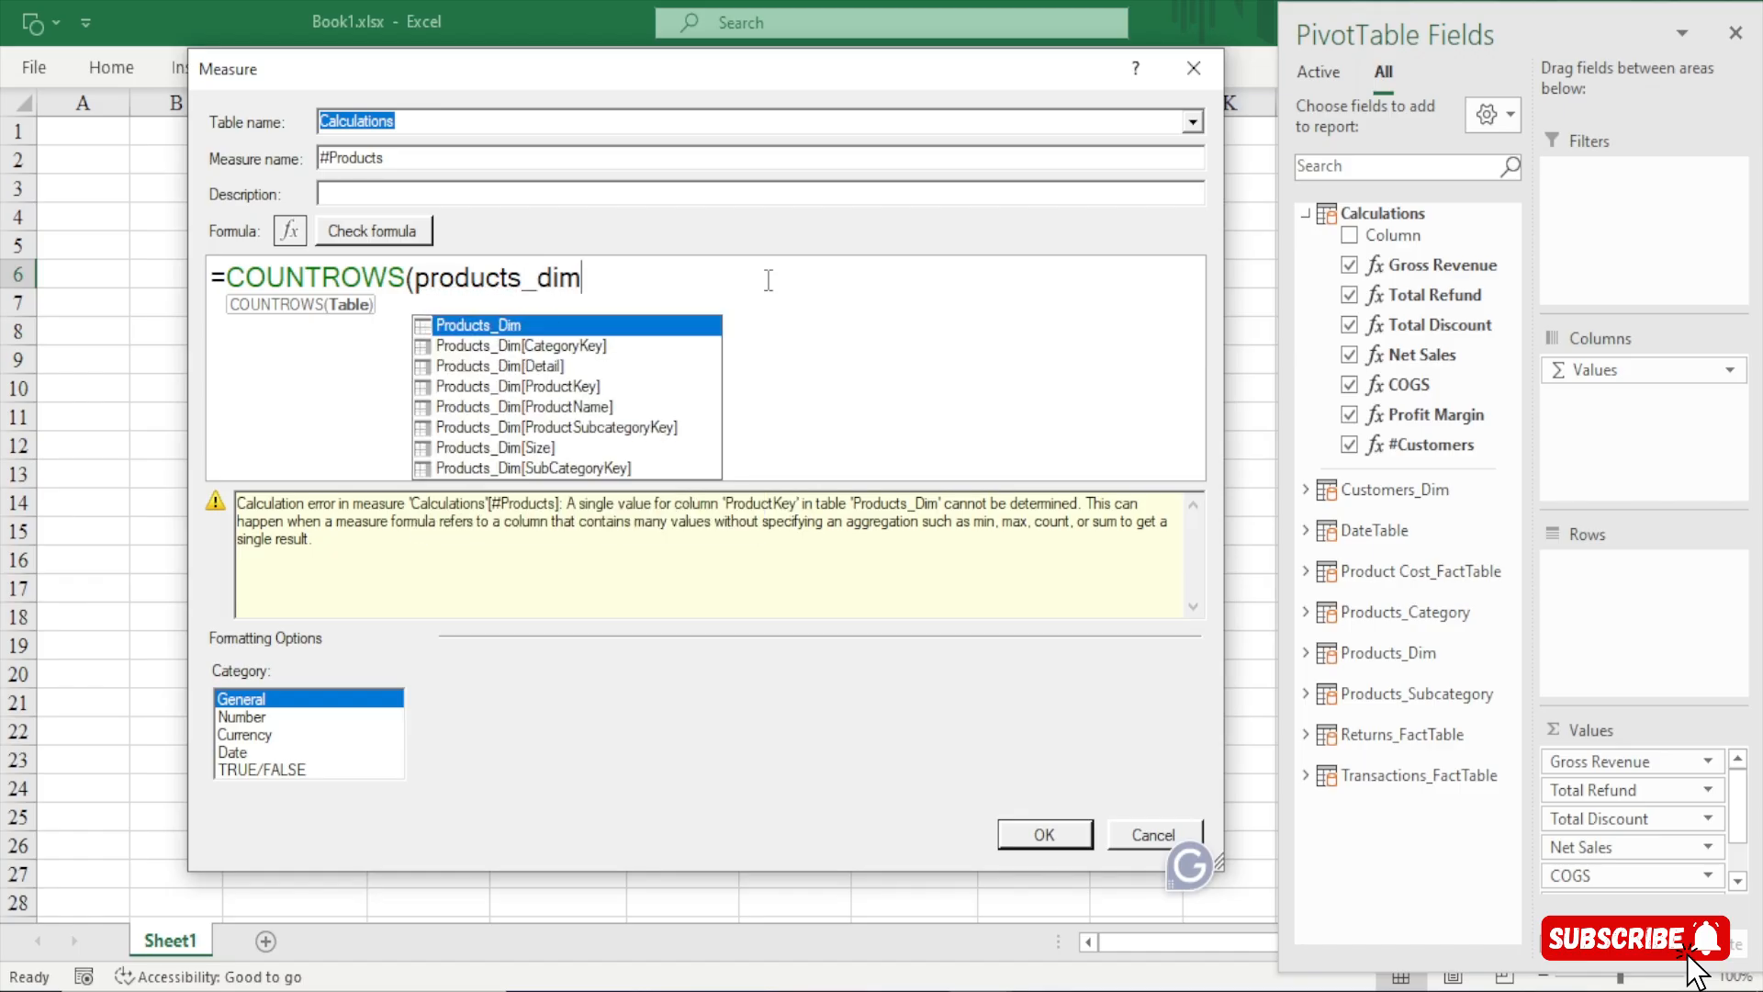
key("Tab")
type(")")
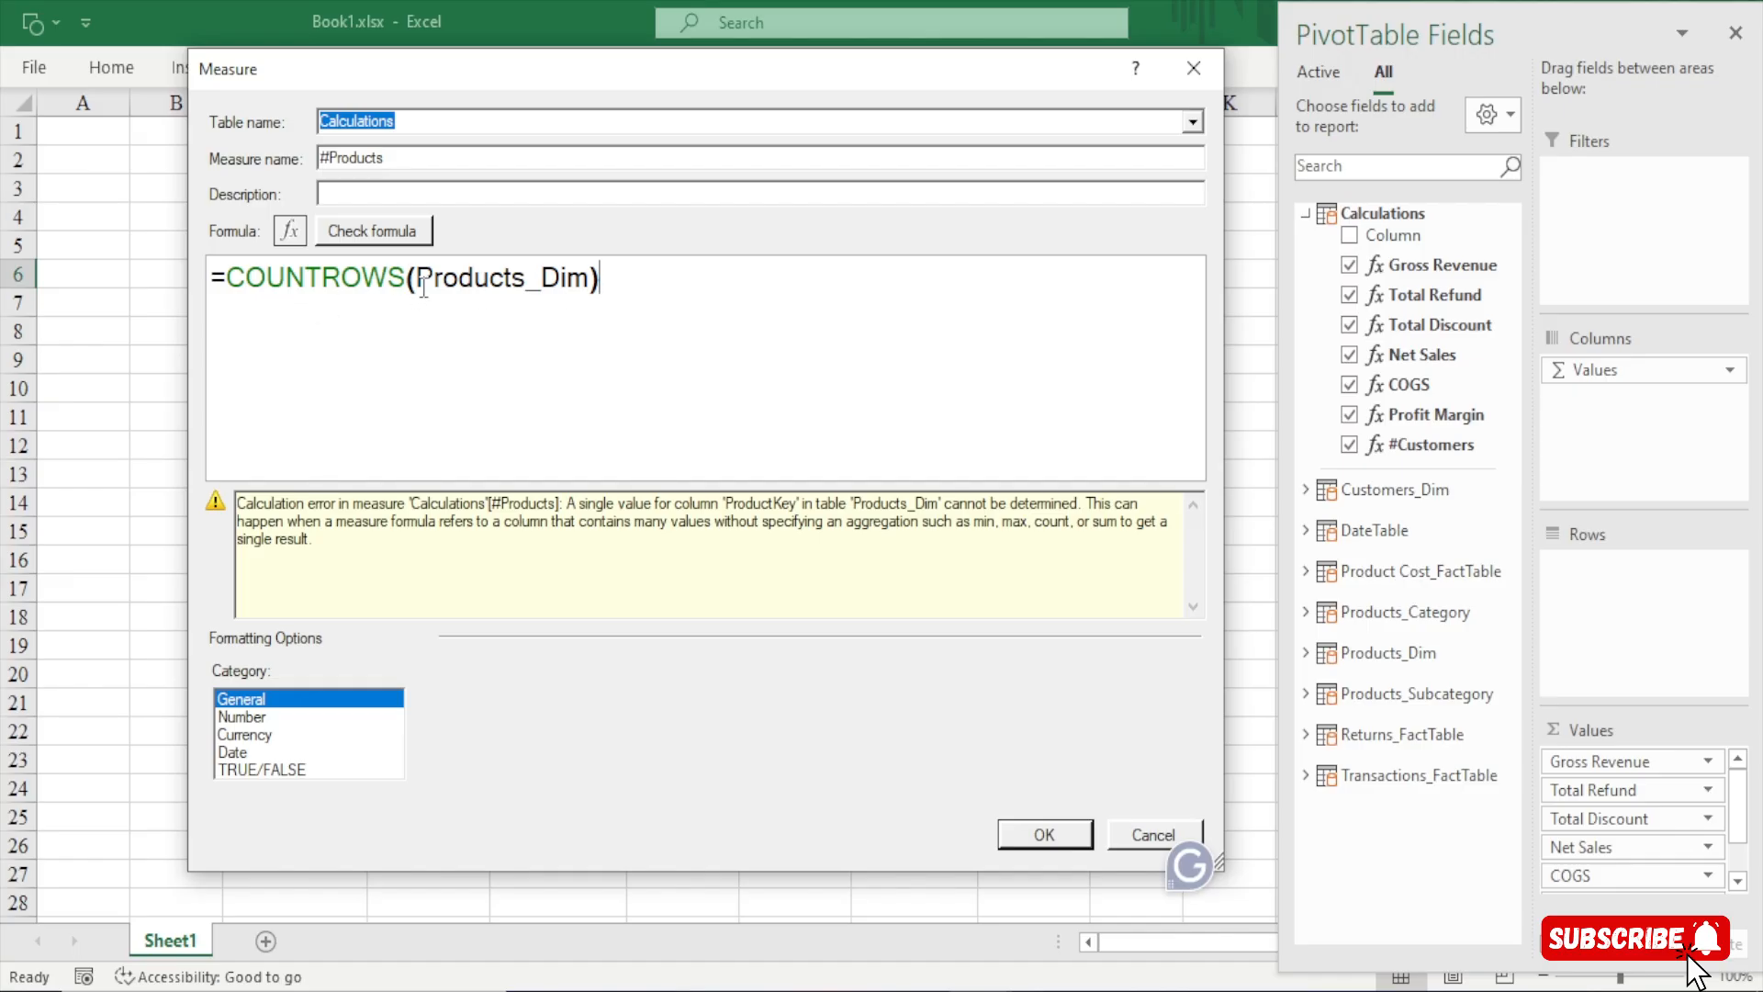
Check the #Products formula, format it as a Whole Number with the 1000 separator and save the measure
left_click_drag(424, 288, 584, 278)
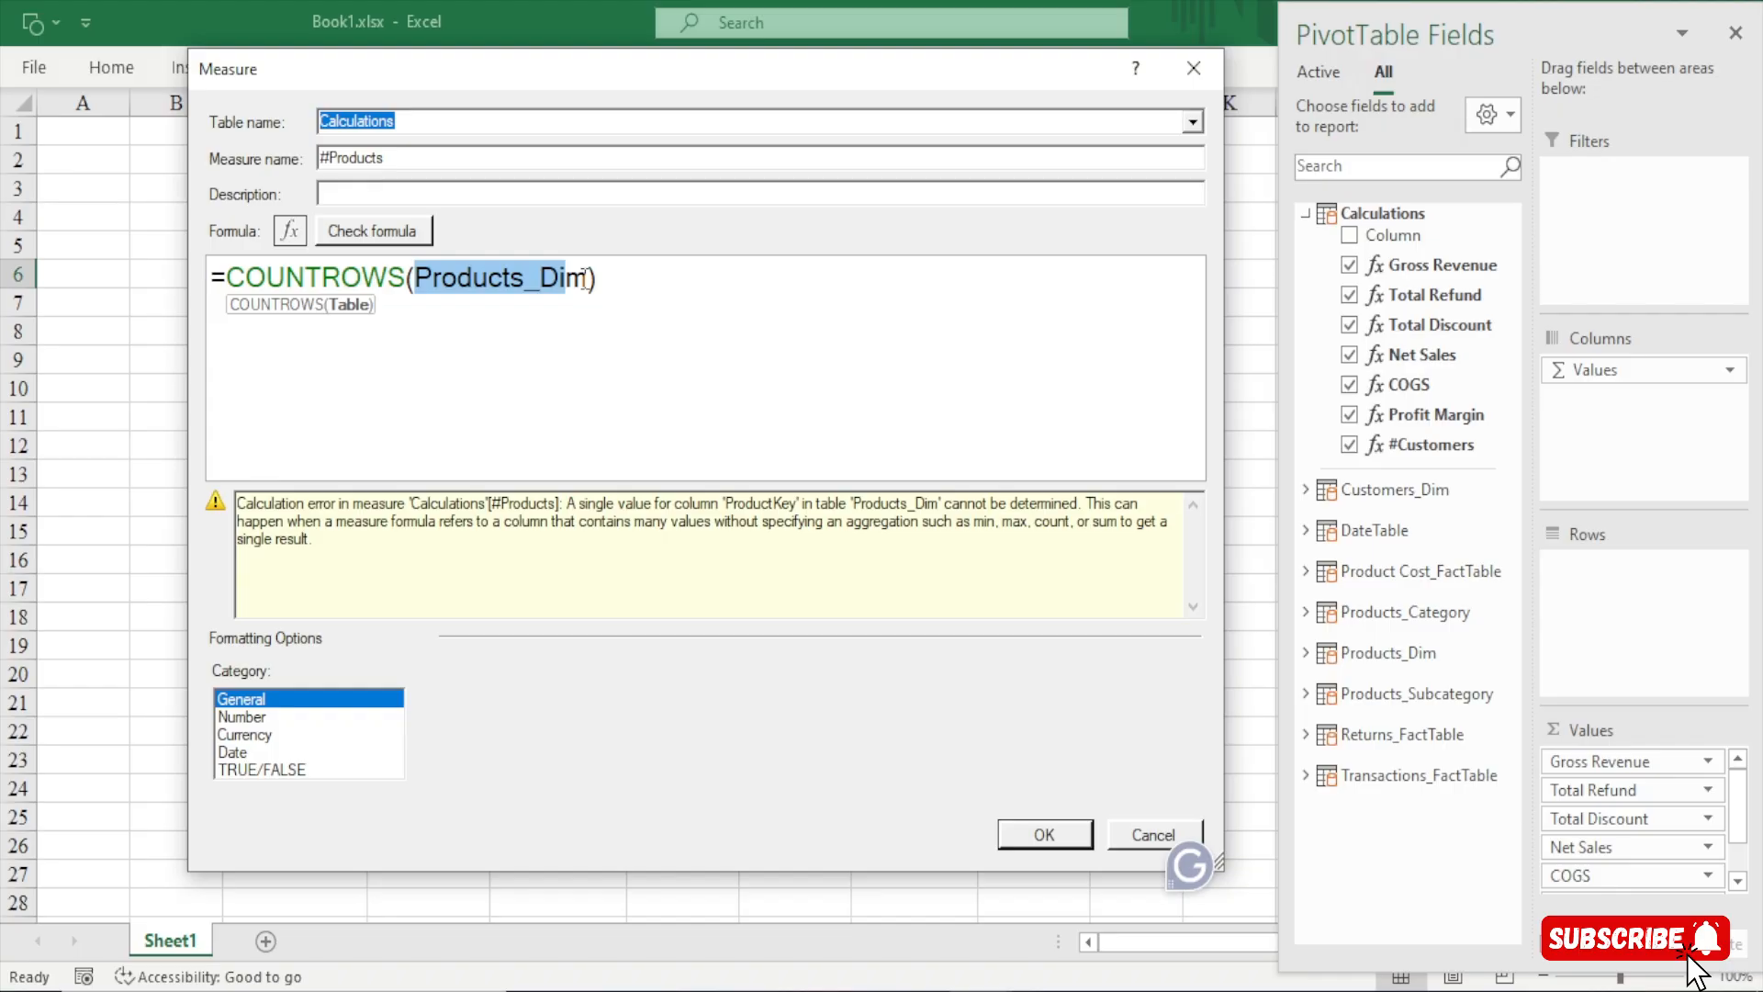
left_click(430, 233)
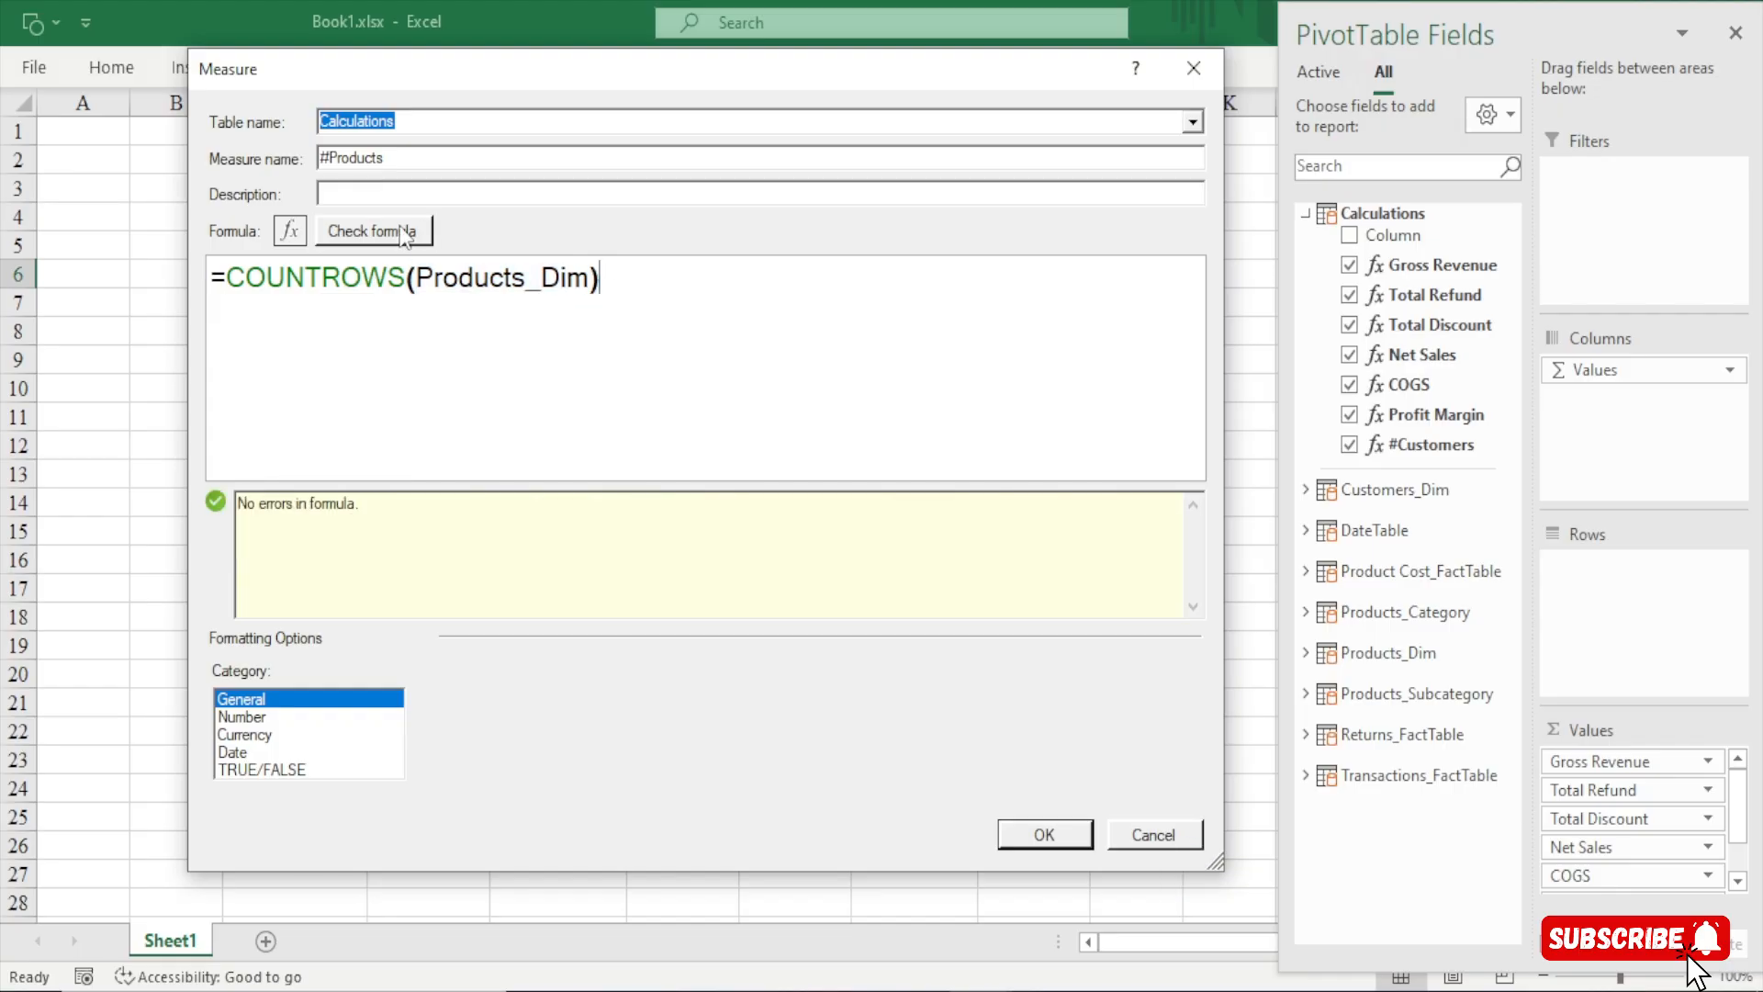
left_click(250, 737)
left_click(248, 718)
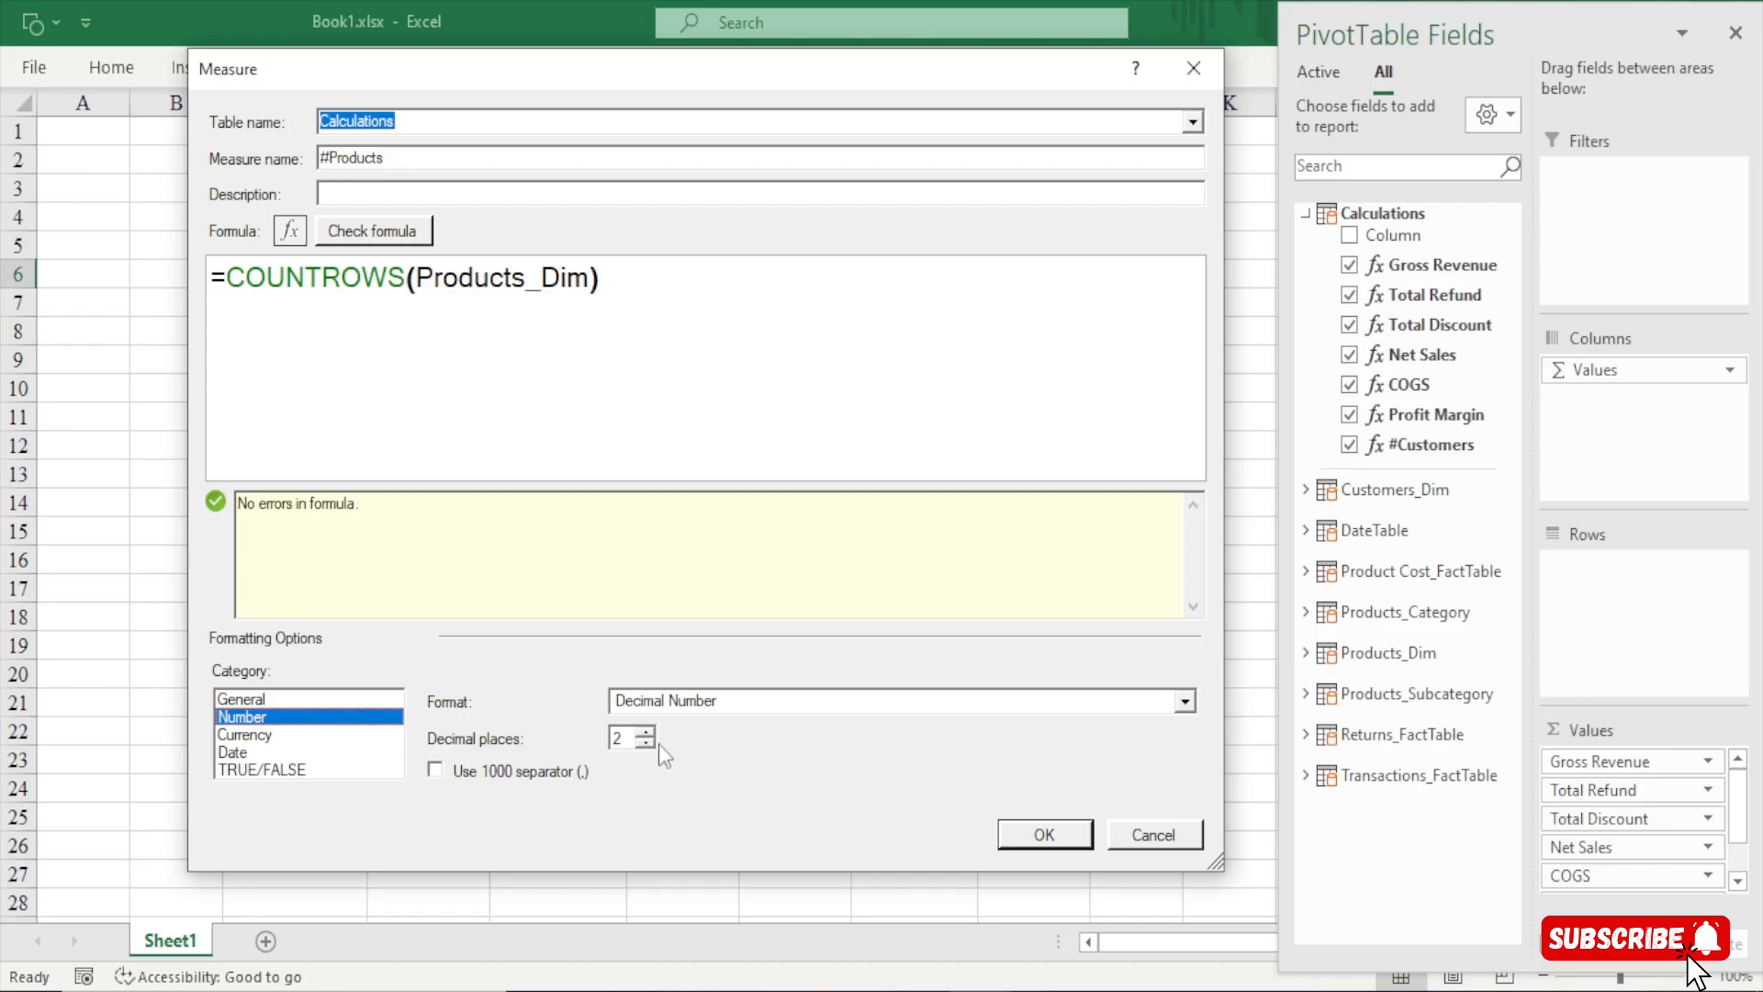
left_click(661, 704)
left_click(676, 739)
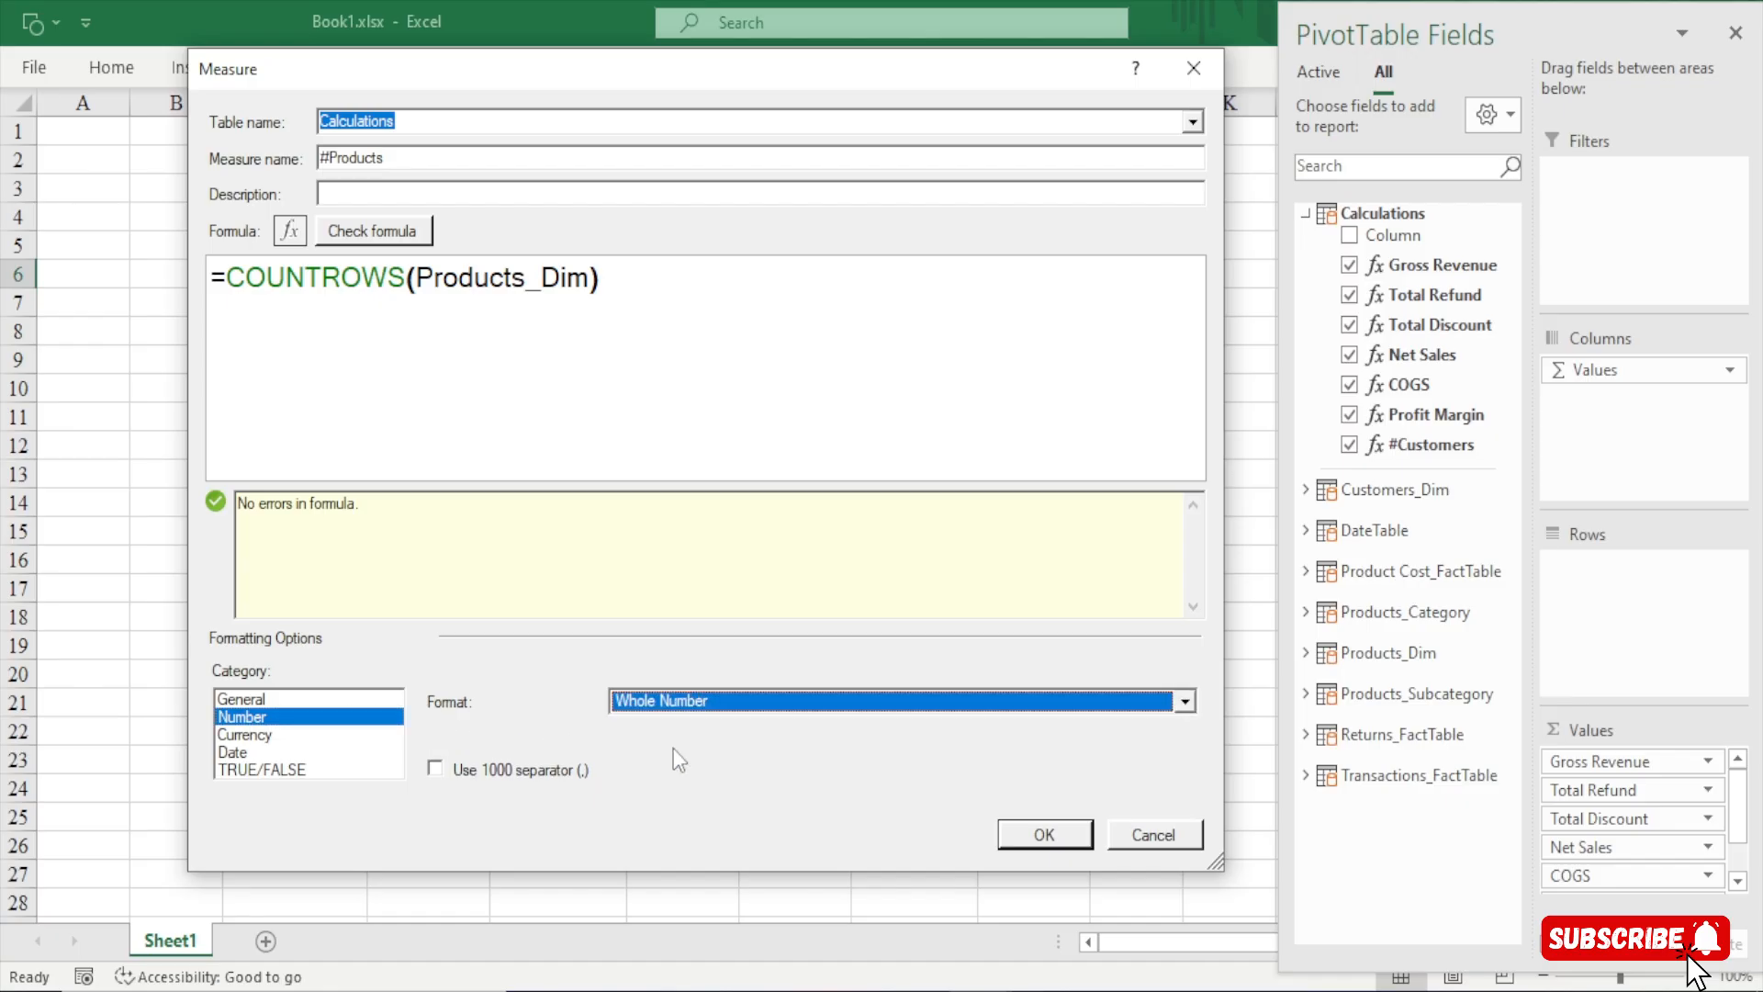
left_click(435, 769)
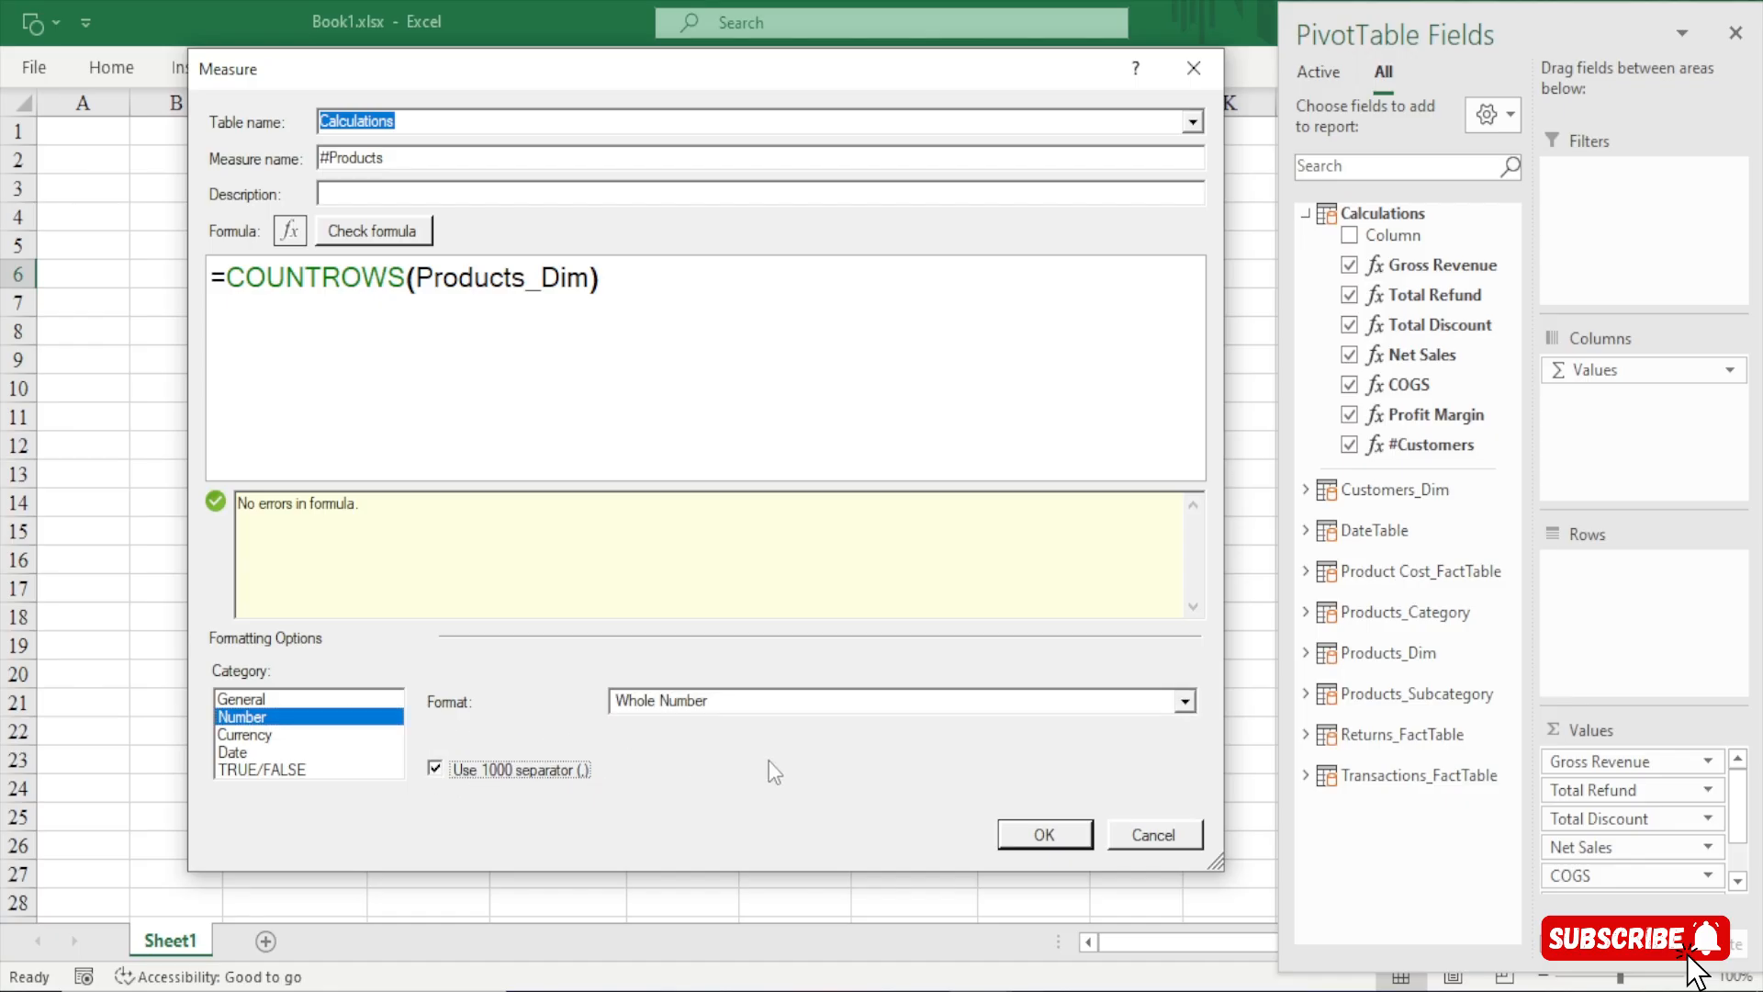
left_click(1042, 835)
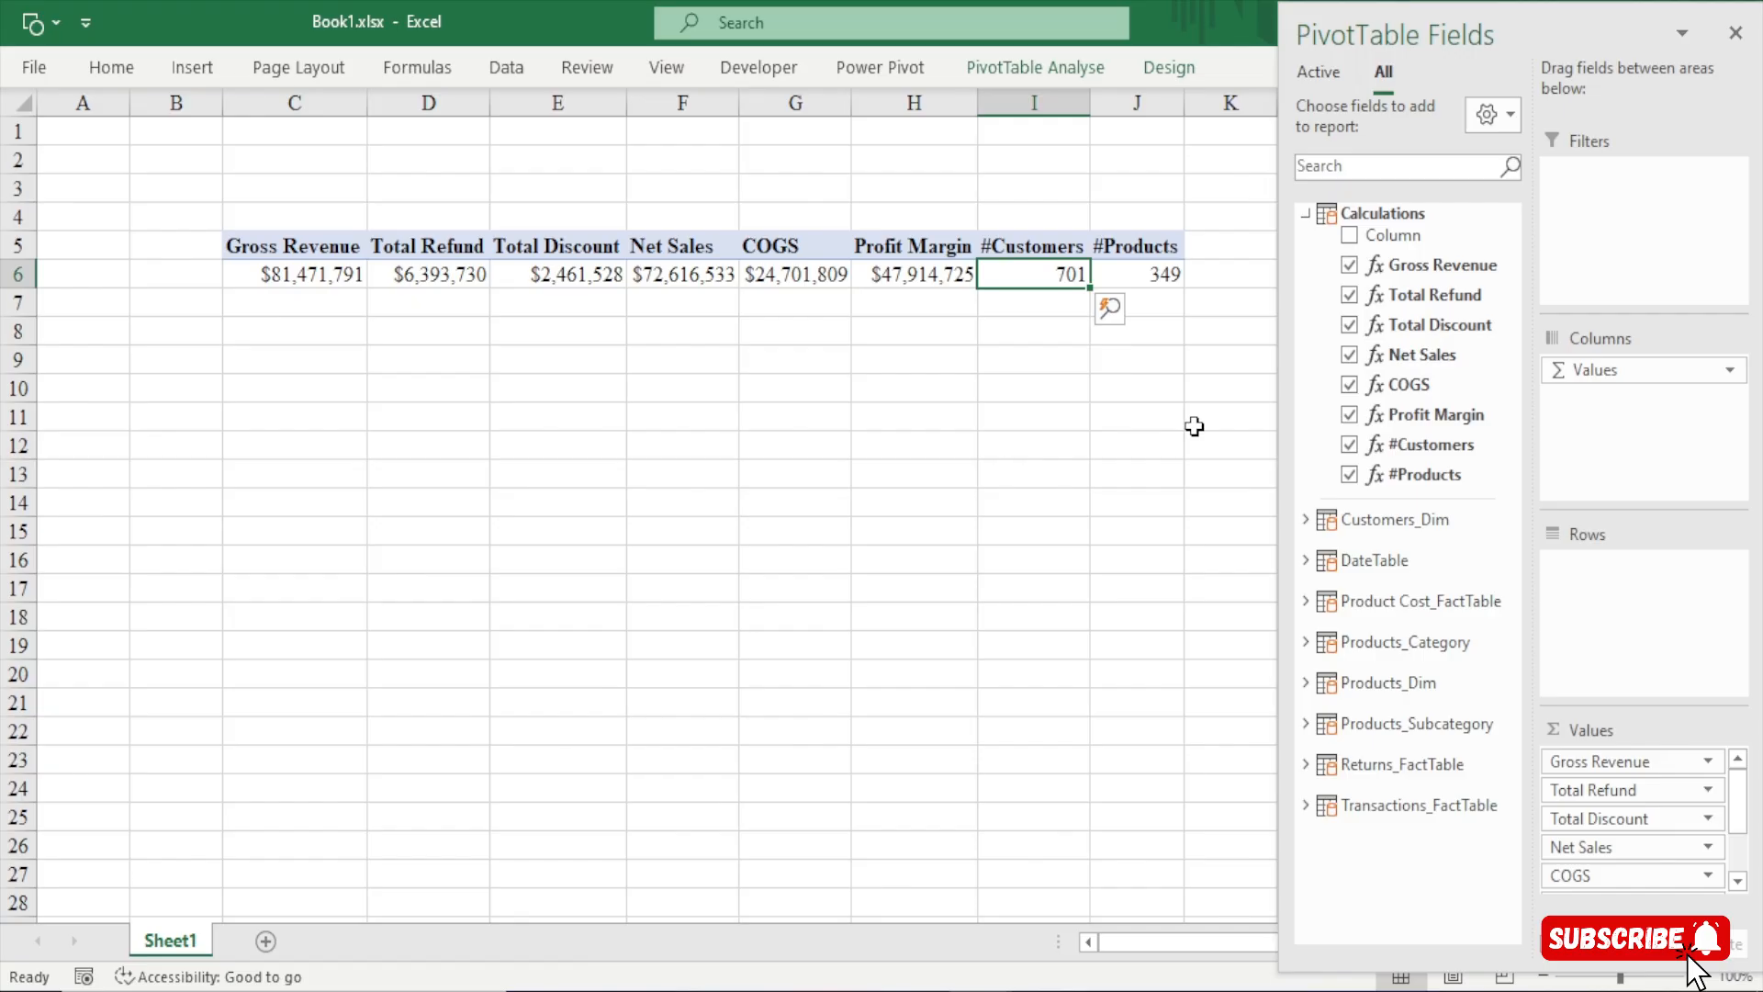
left_click(1150, 276)
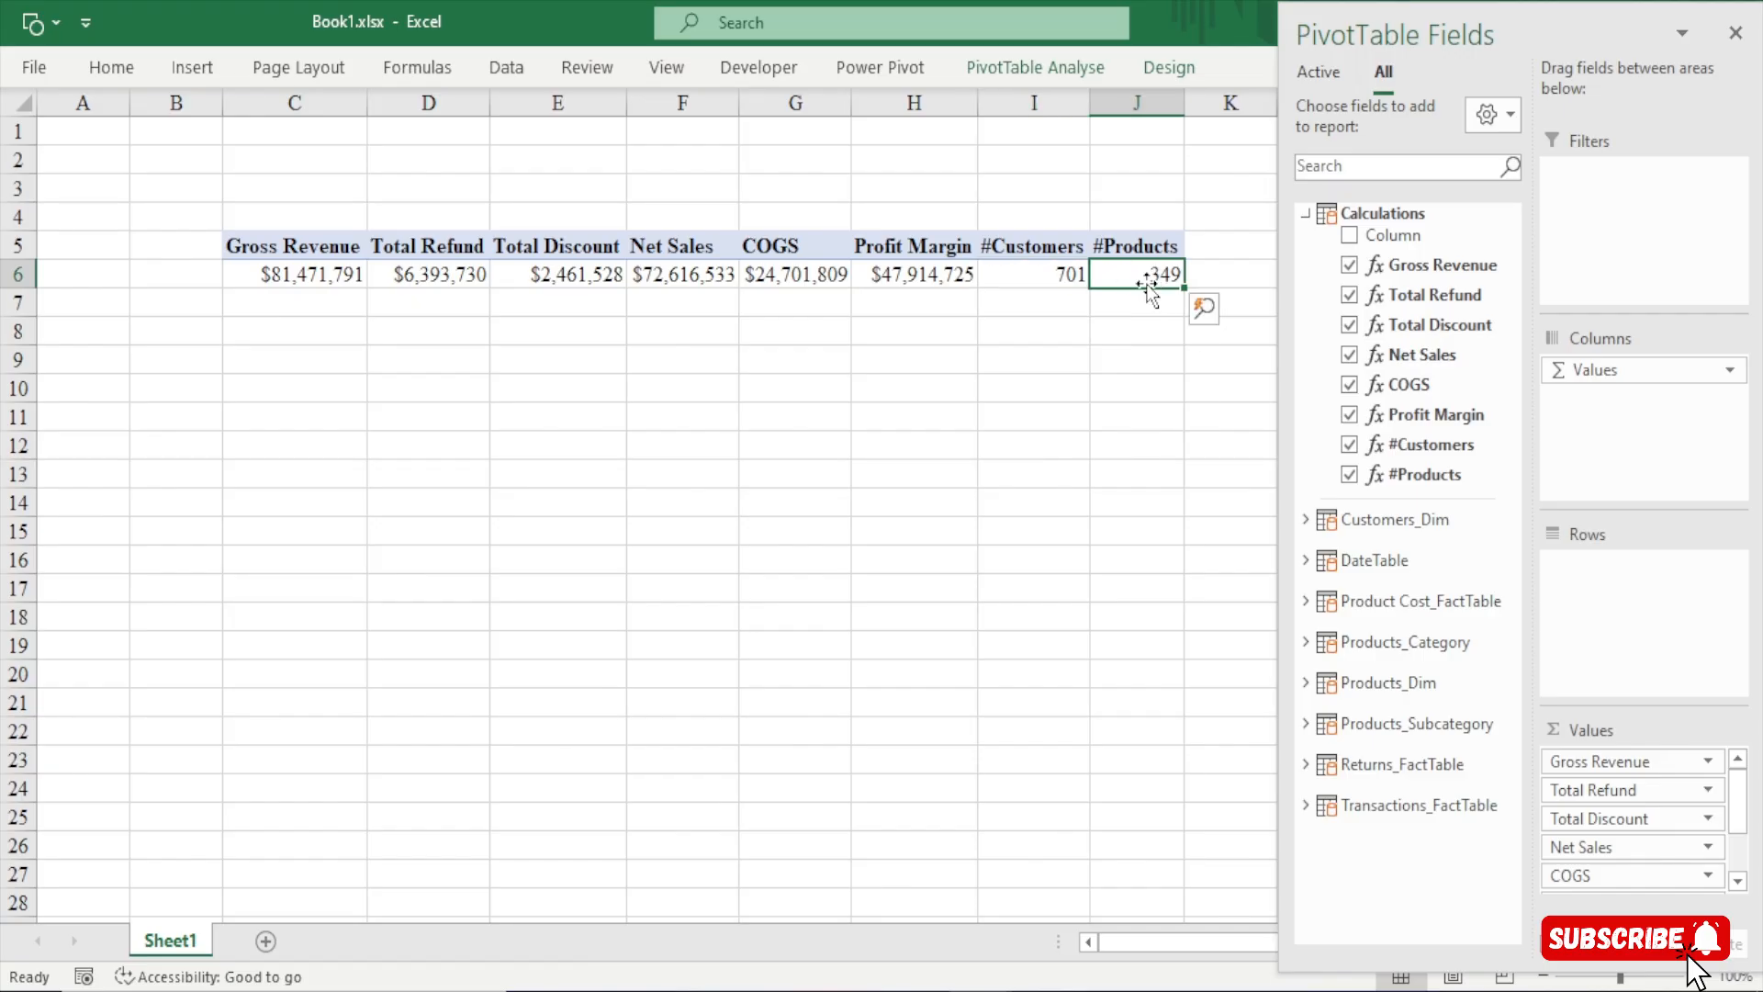
Open the existing #Products measure for editing and enlarge the measure editor and its formula text
left_click(883, 72)
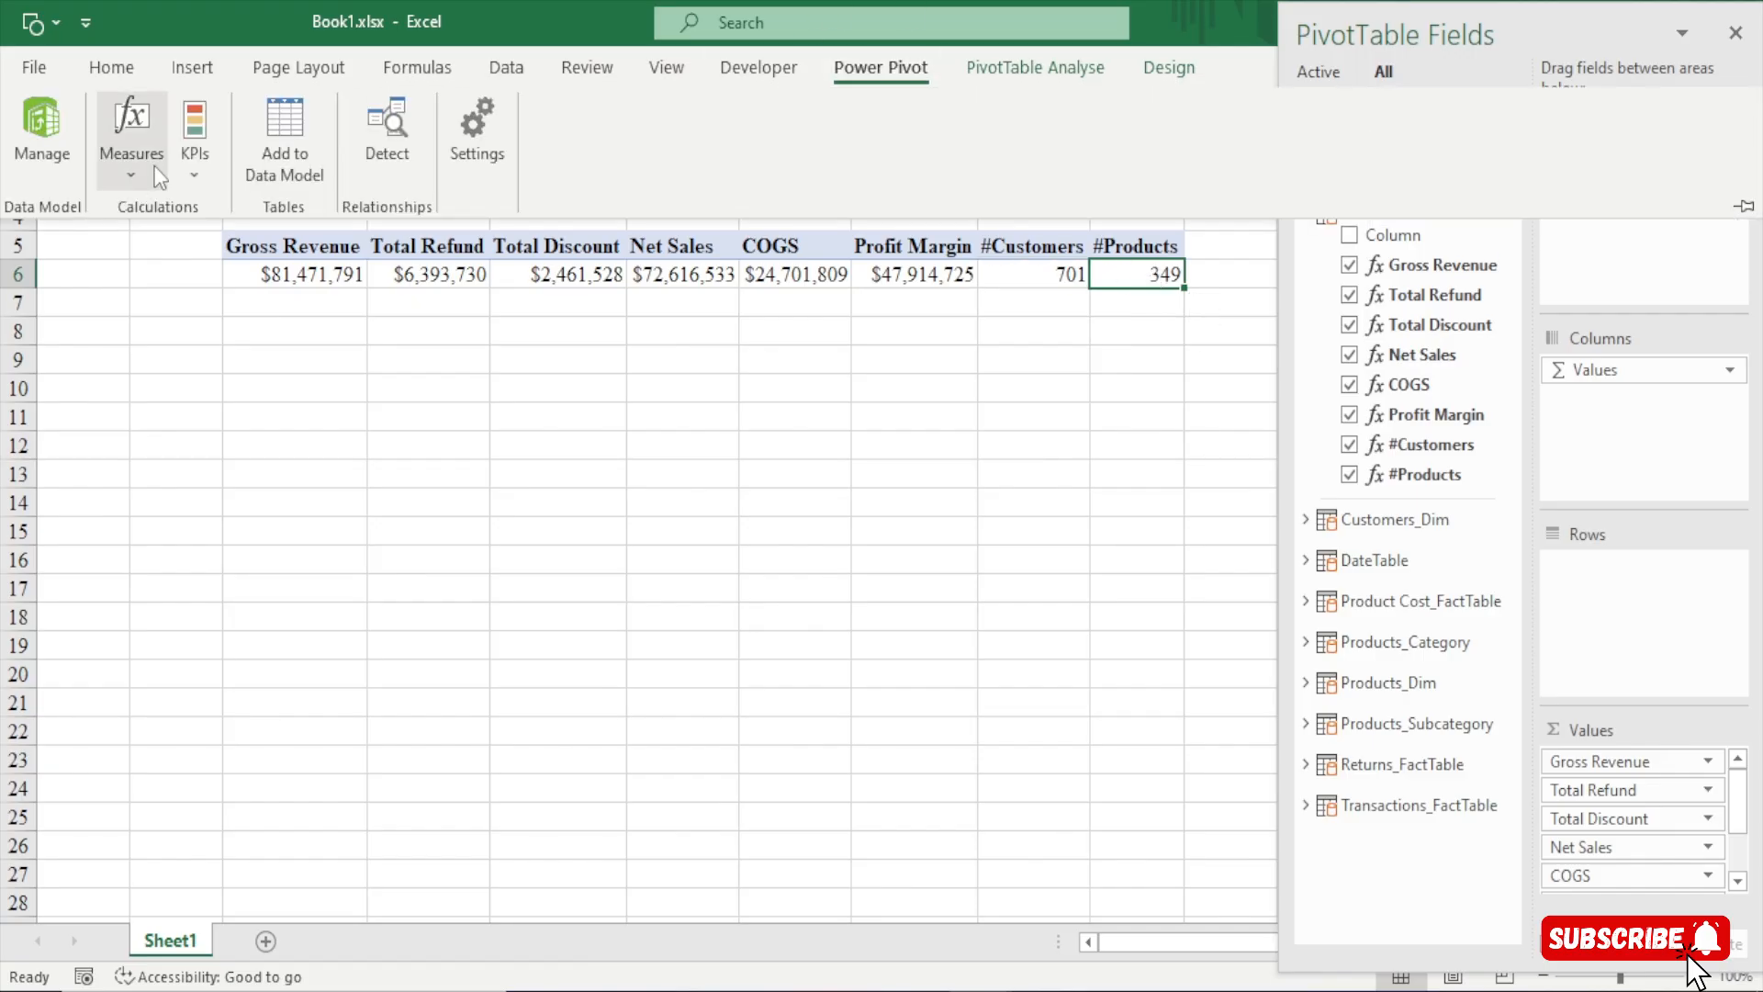
left_click(143, 170)
left_click(178, 245)
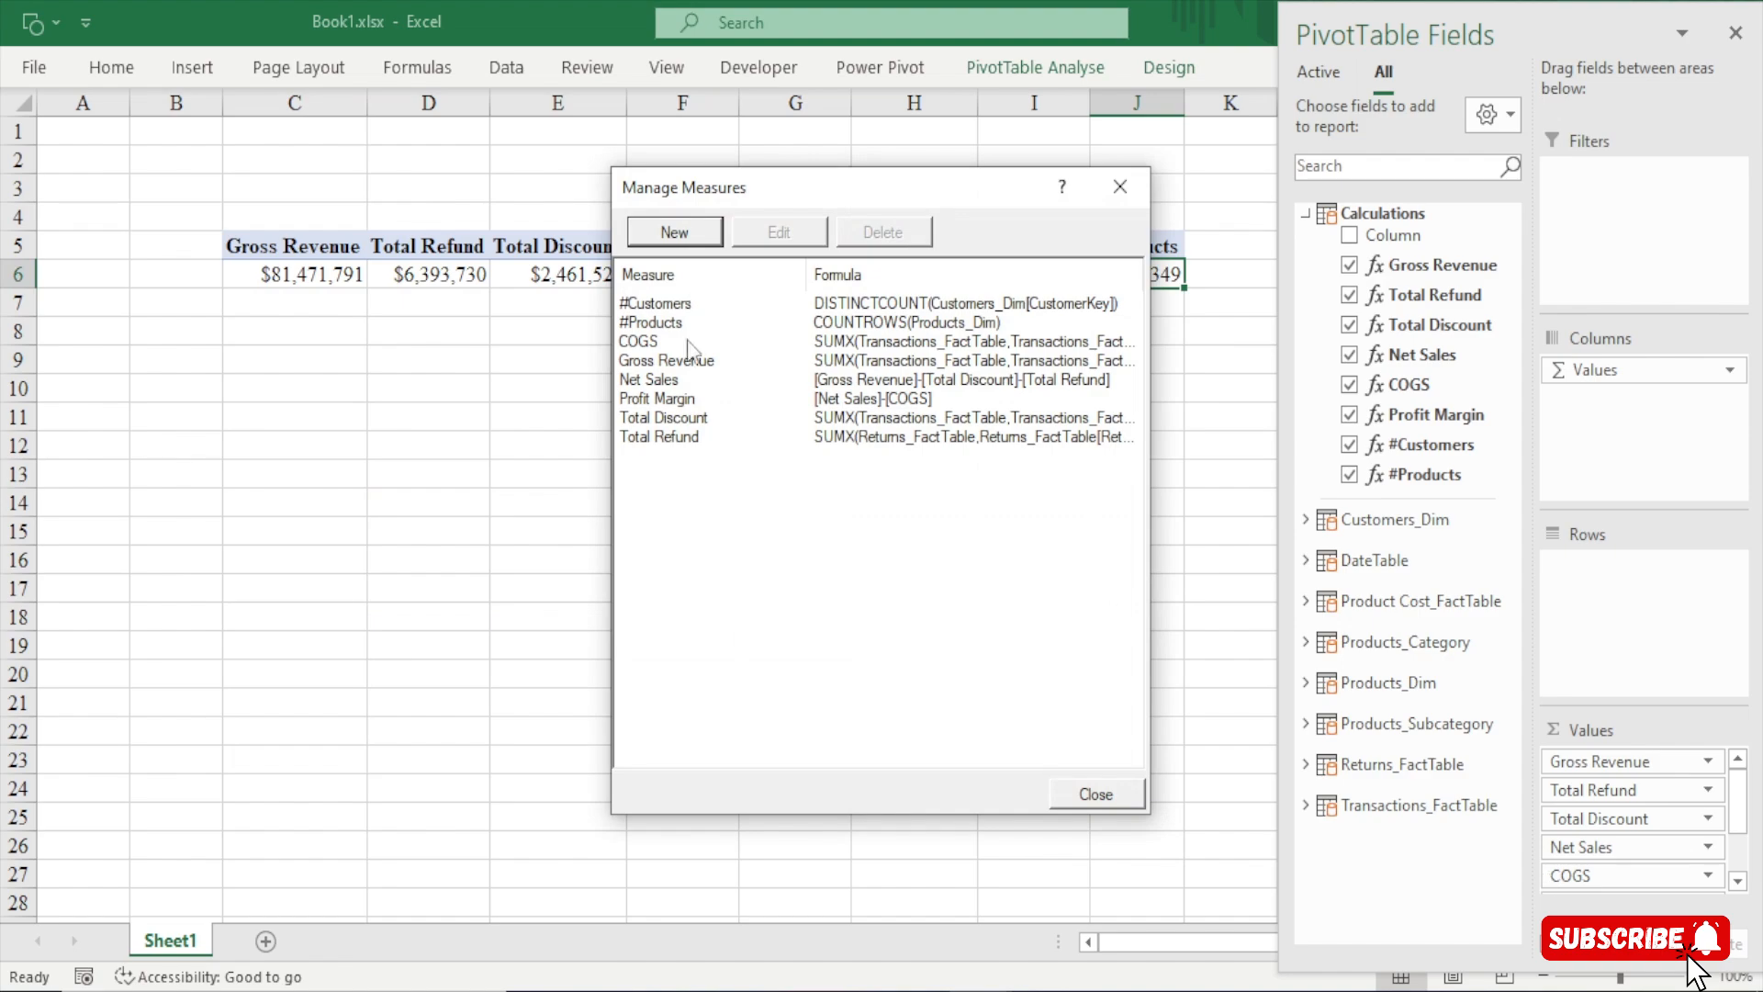
left_click(651, 323)
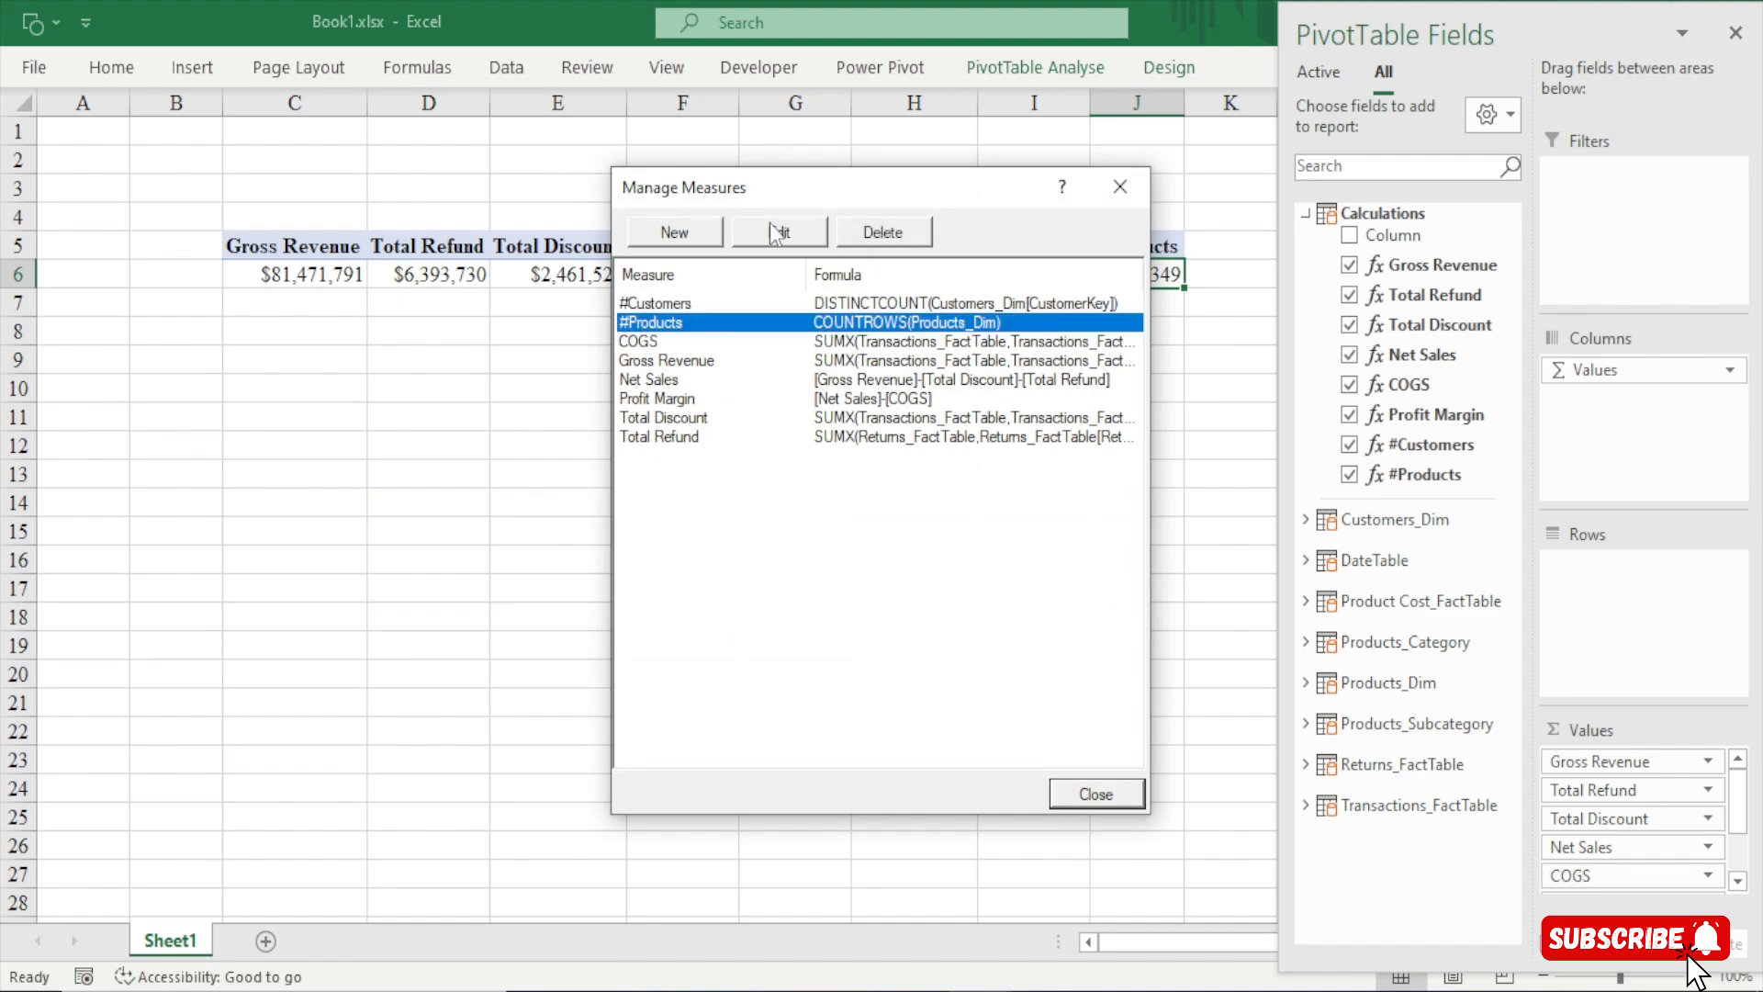
left_click(774, 230)
left_click_drag(799, 246, 529, 129)
left_click_drag(1001, 659, 1164, 820)
scroll(543, 424, "up", 2, "ctrl")
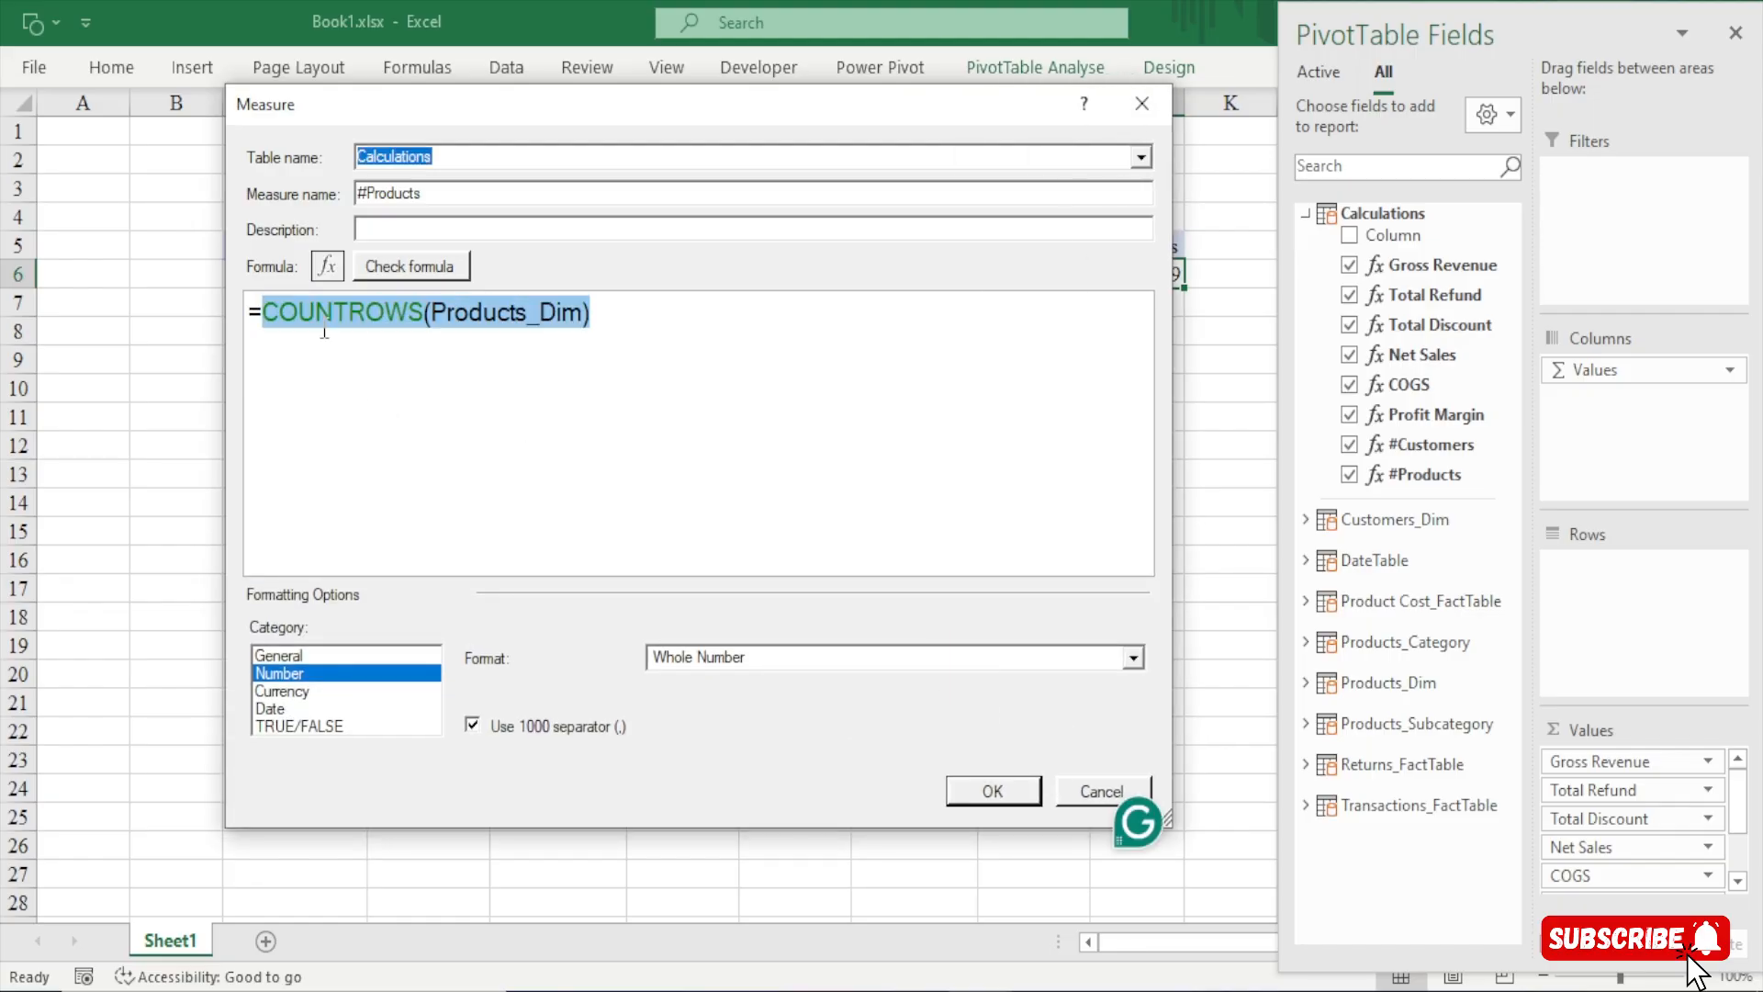
Replace the COUNTROWS function in the #Products formula with DISTINCTCOUNT
left_click(423, 314)
key("BackSpace")
key("BackSpace")
key("BackSpace")
key("BackSpace")
key("BackSpace")
key("BackSpace")
key("BackSpace")
key("BackSpace")
key("BackSpace")
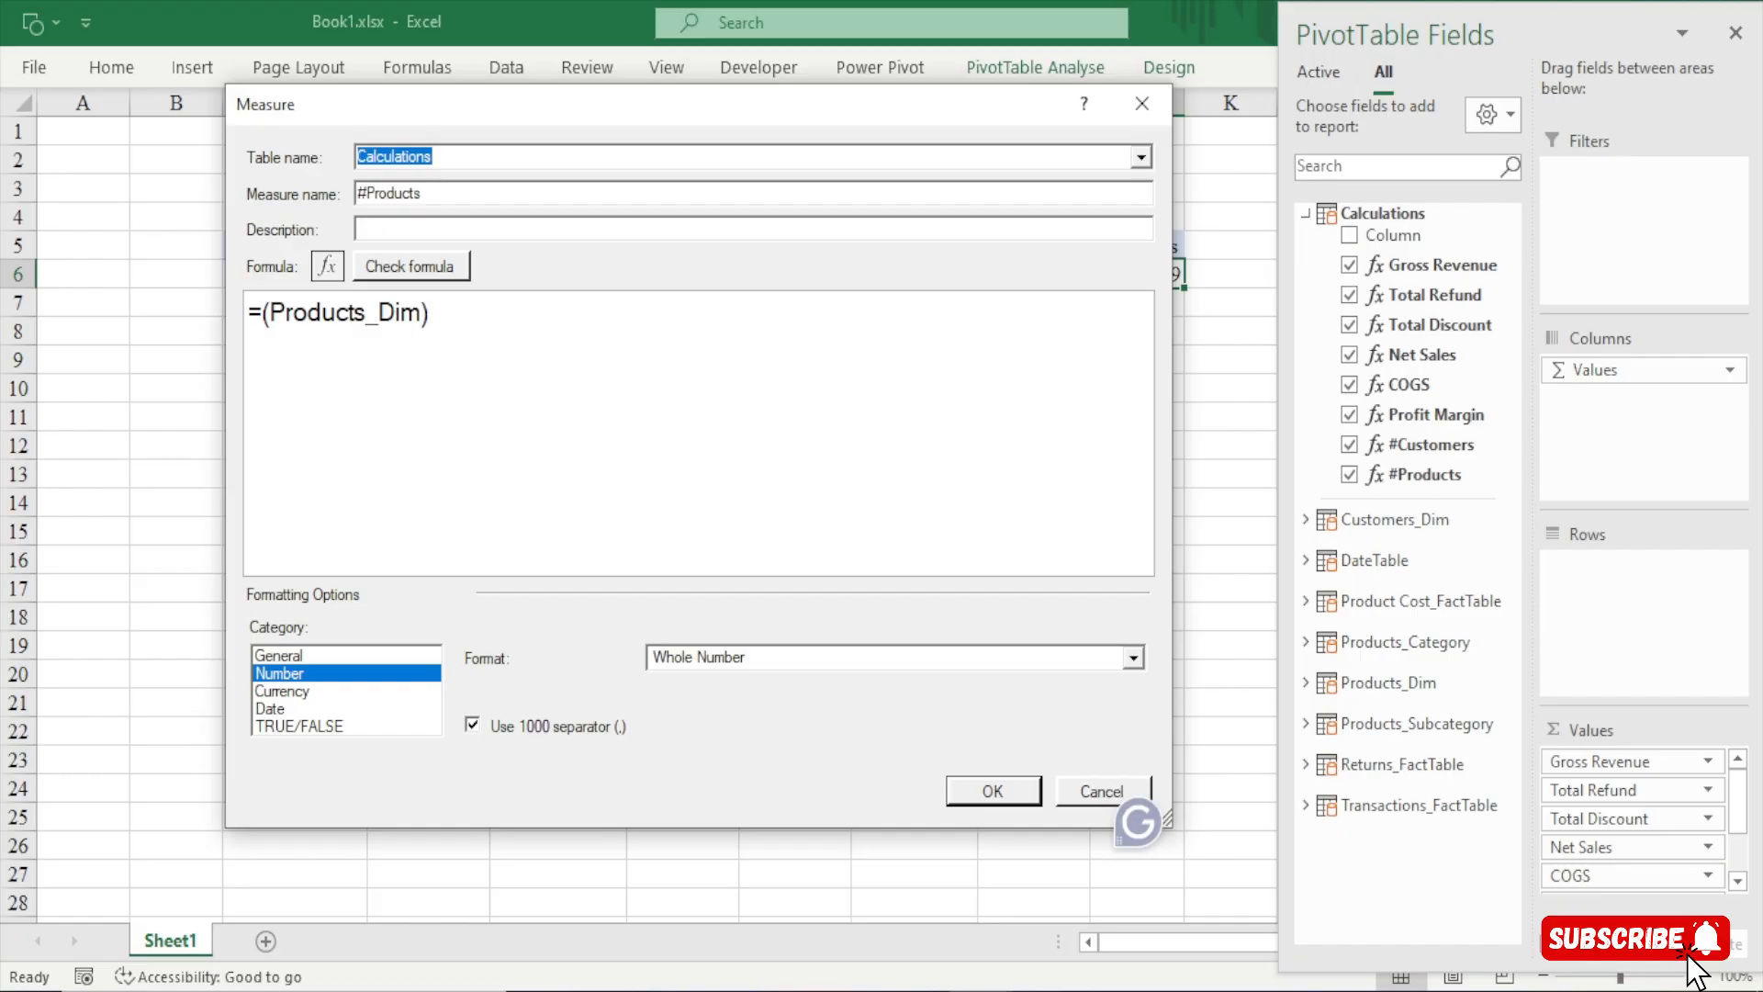
type("distin")
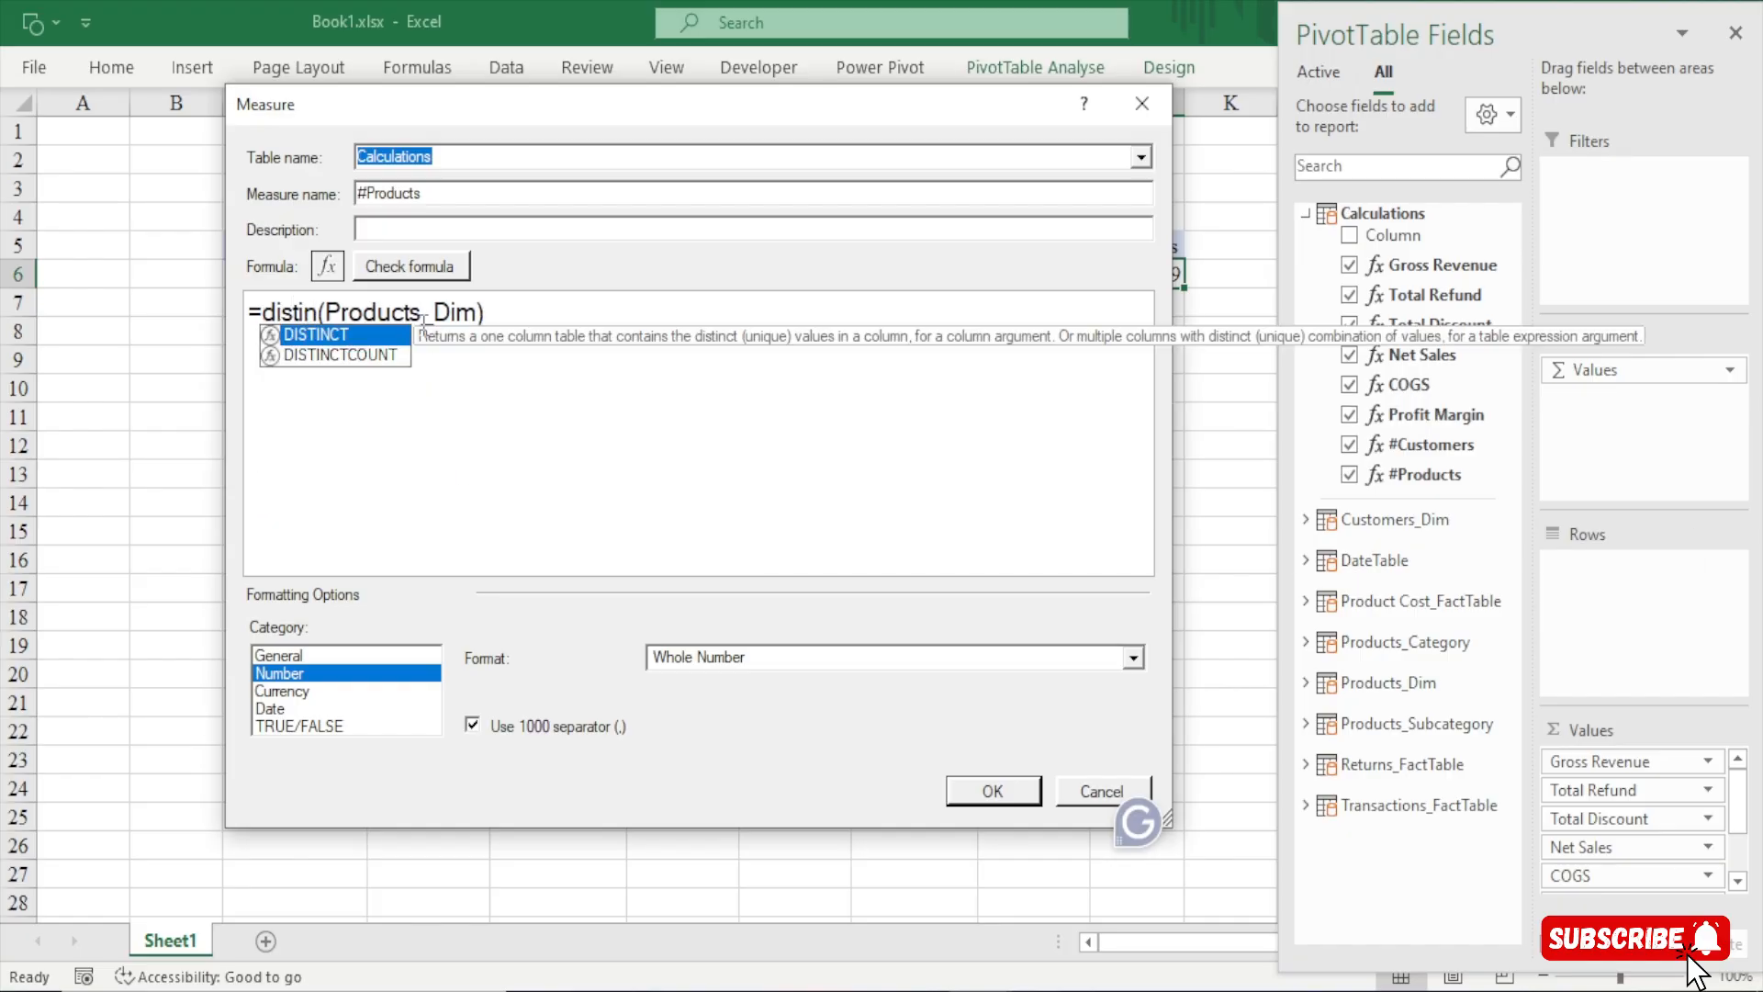
key("Down")
key("Tab")
key("Escape")
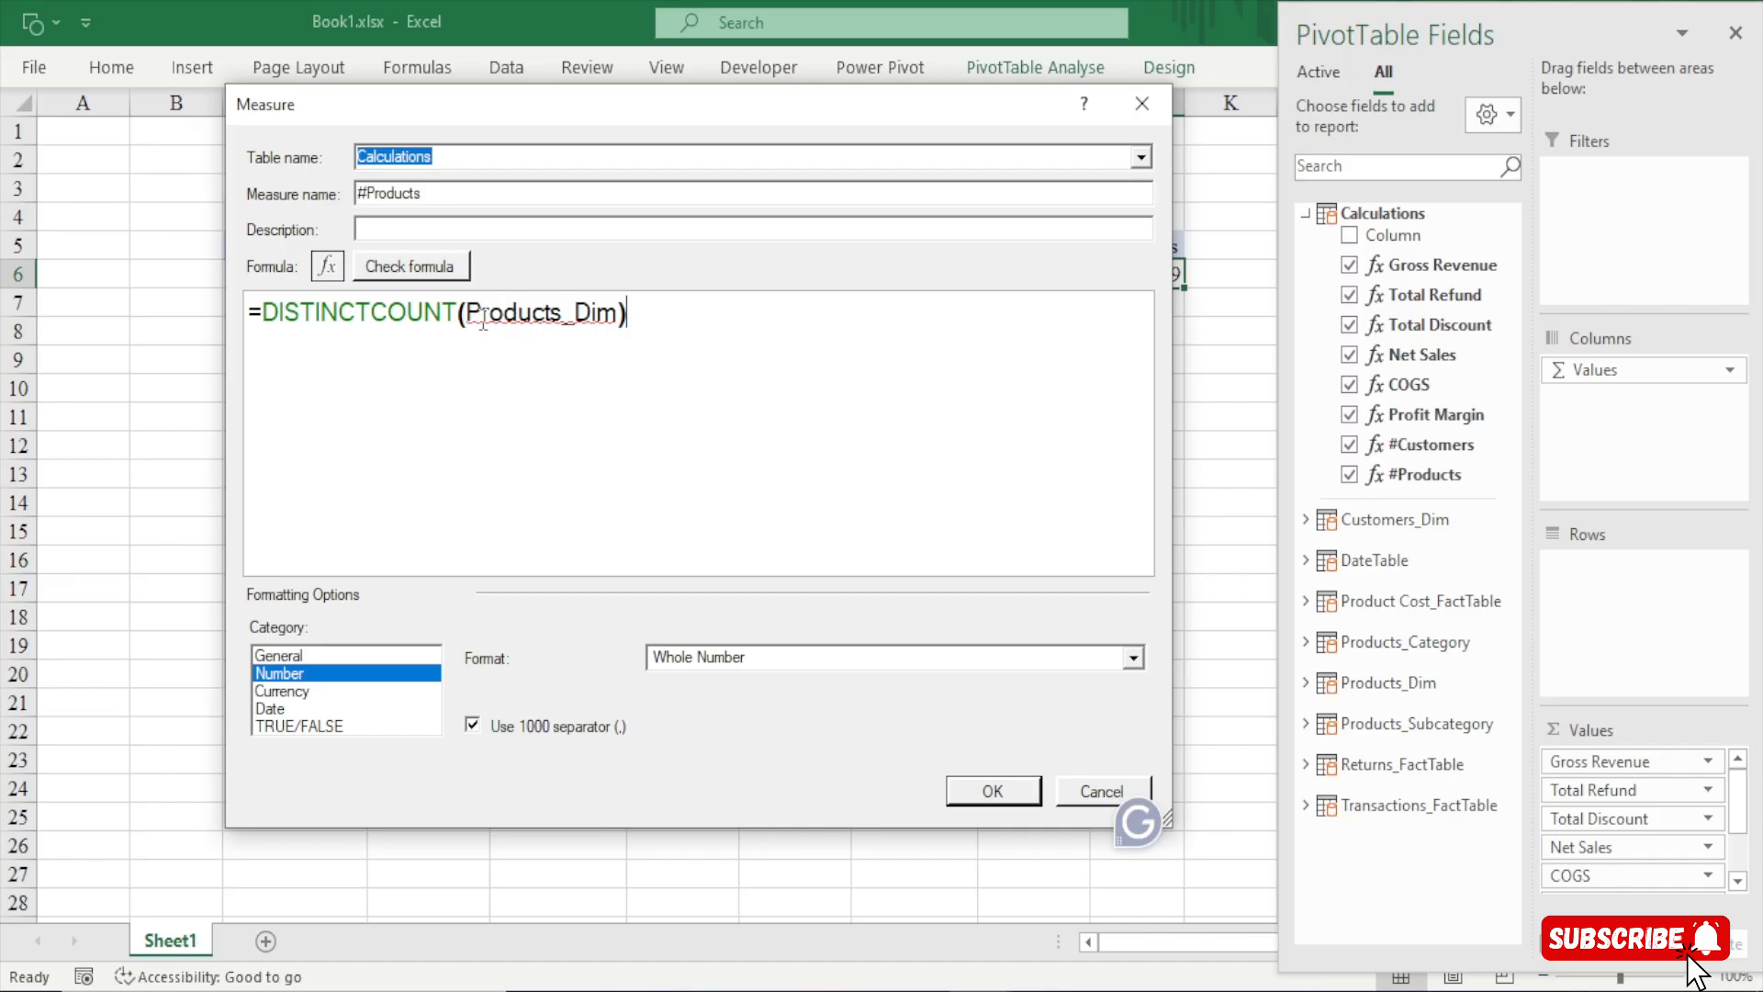
Change the DISTINCTCOUNT argument to the Products_Dim[ProductKey] column, keeping the closing parenthesis
key("BackSpace")
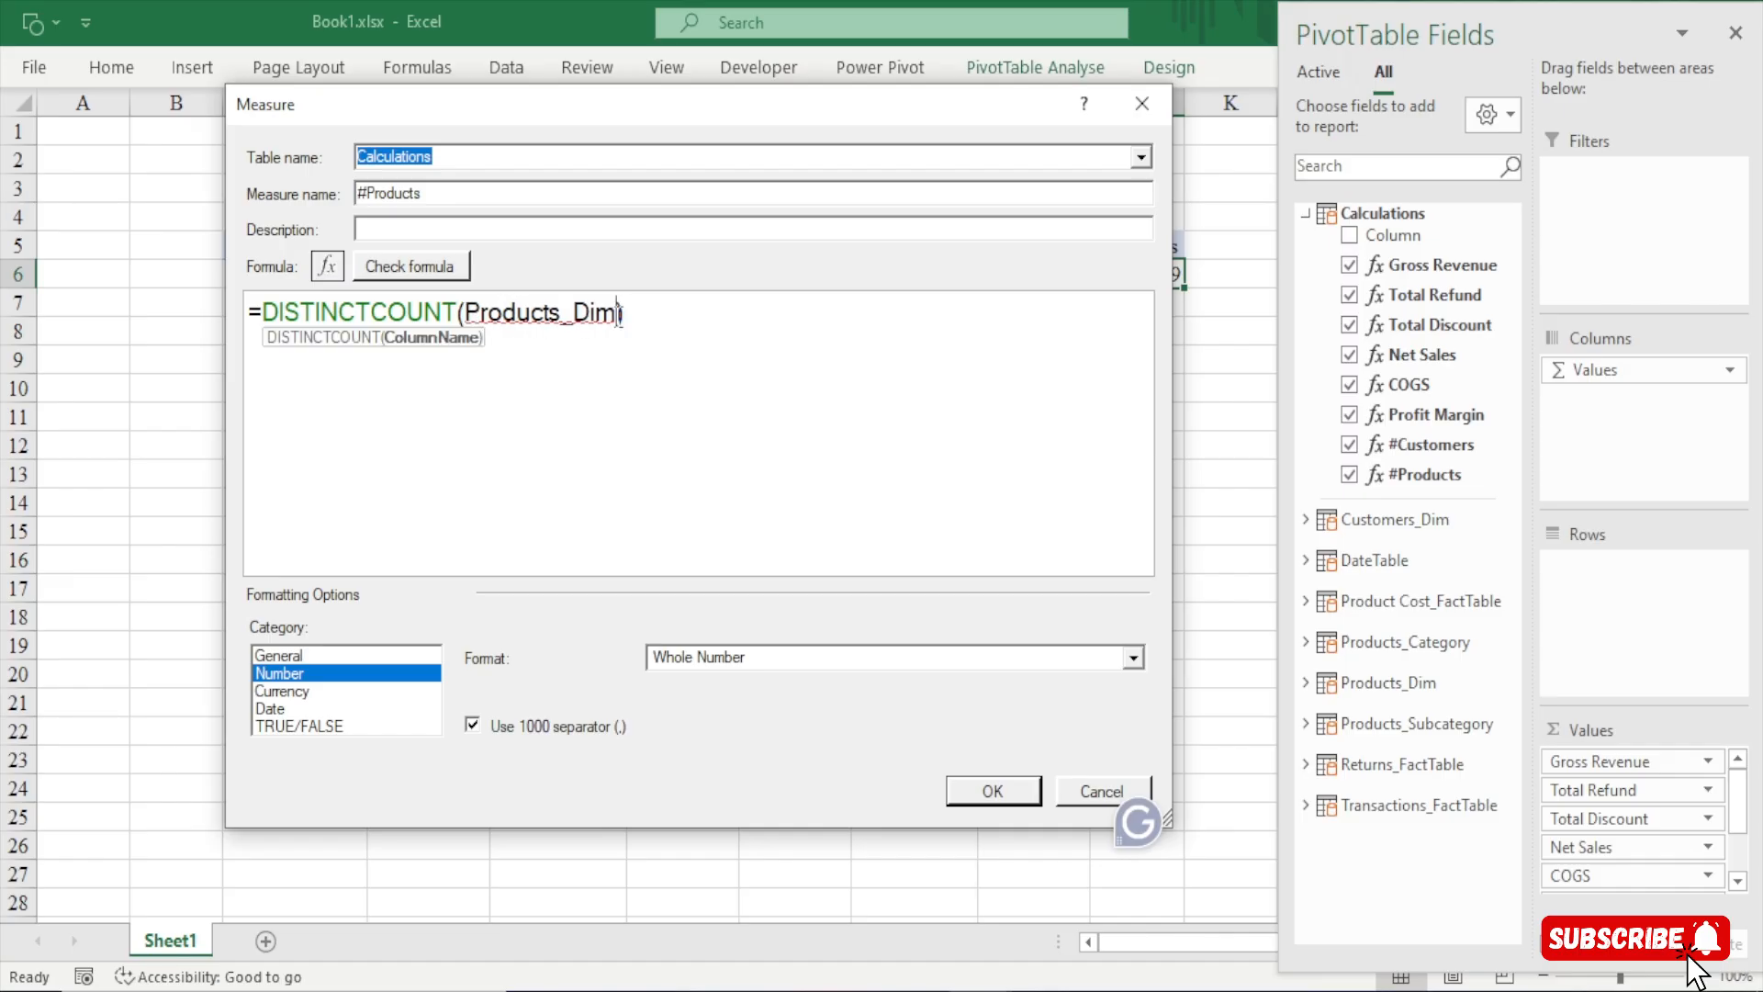
left_click_drag(619, 315, 467, 314)
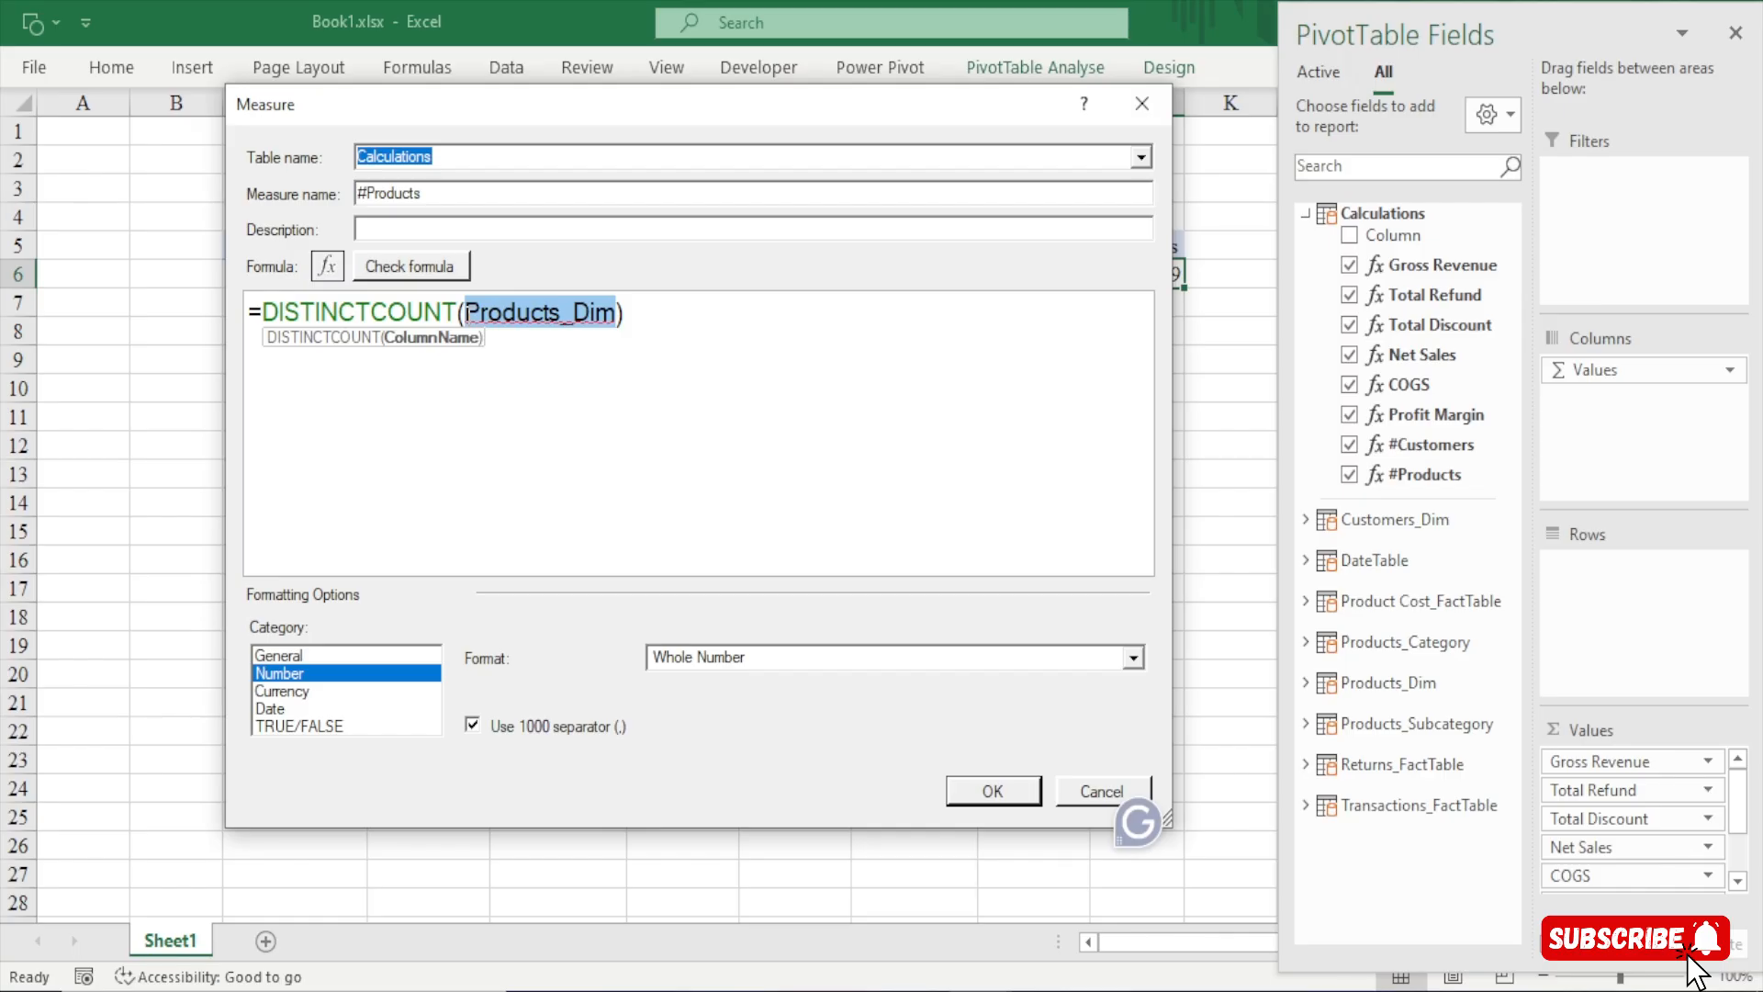
type("product")
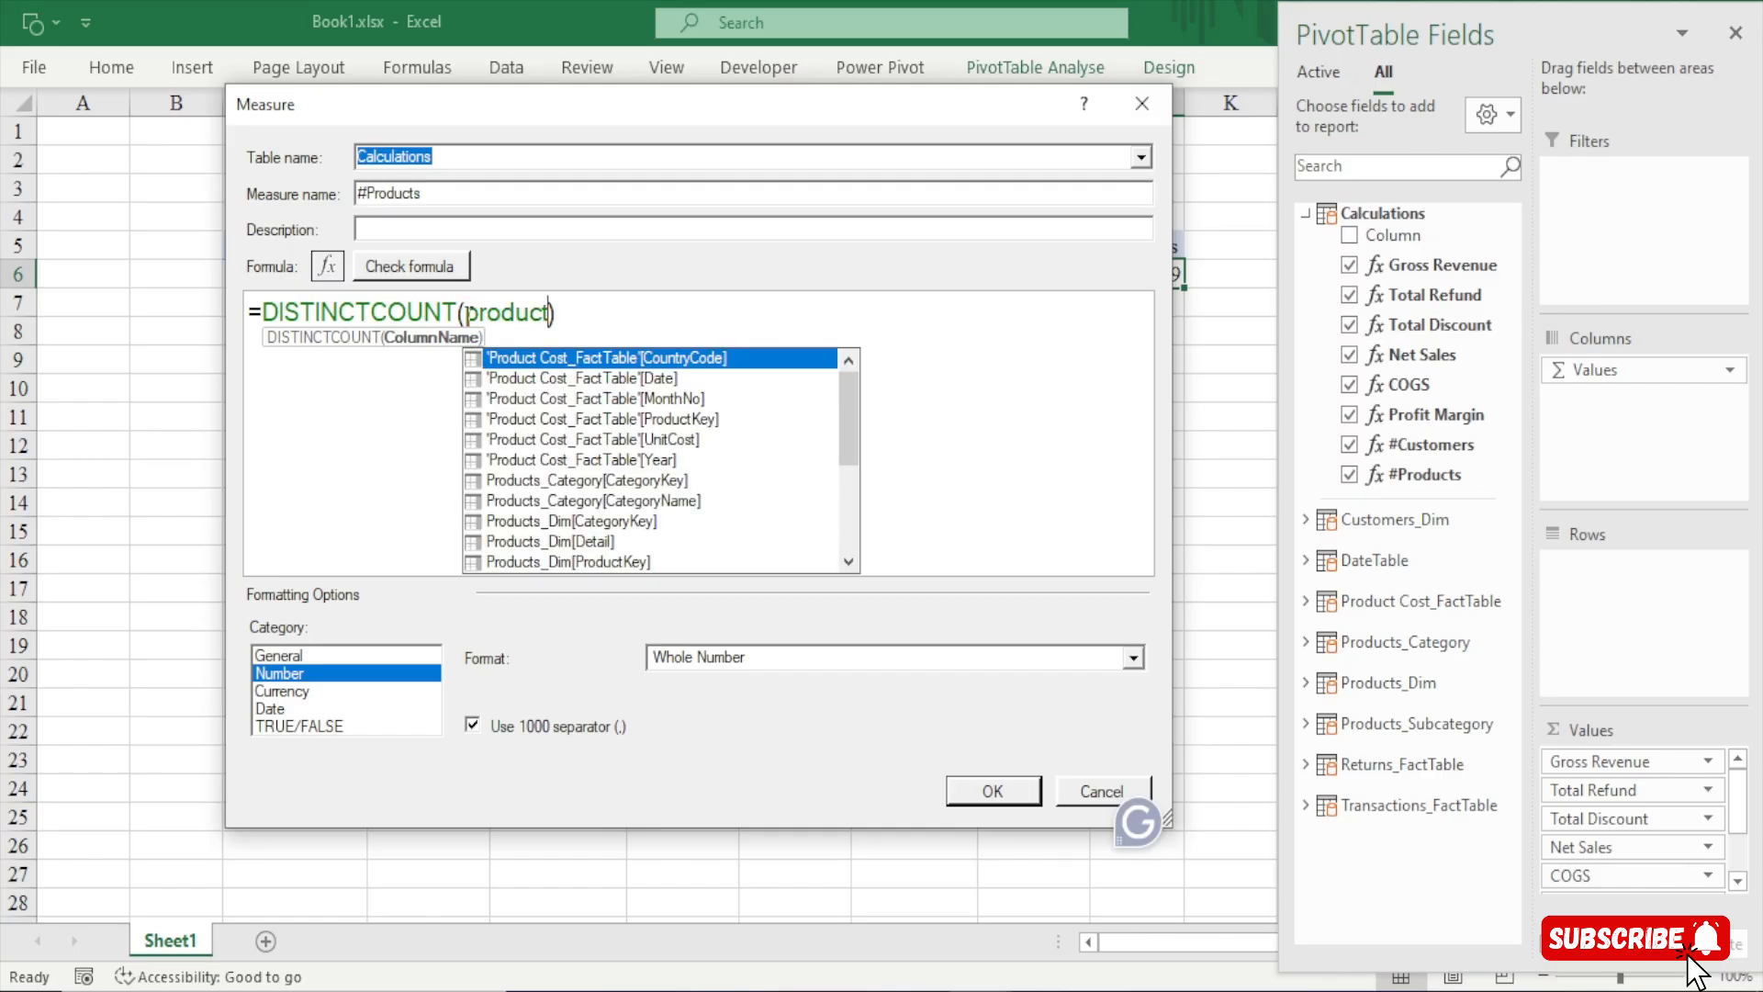
type("s")
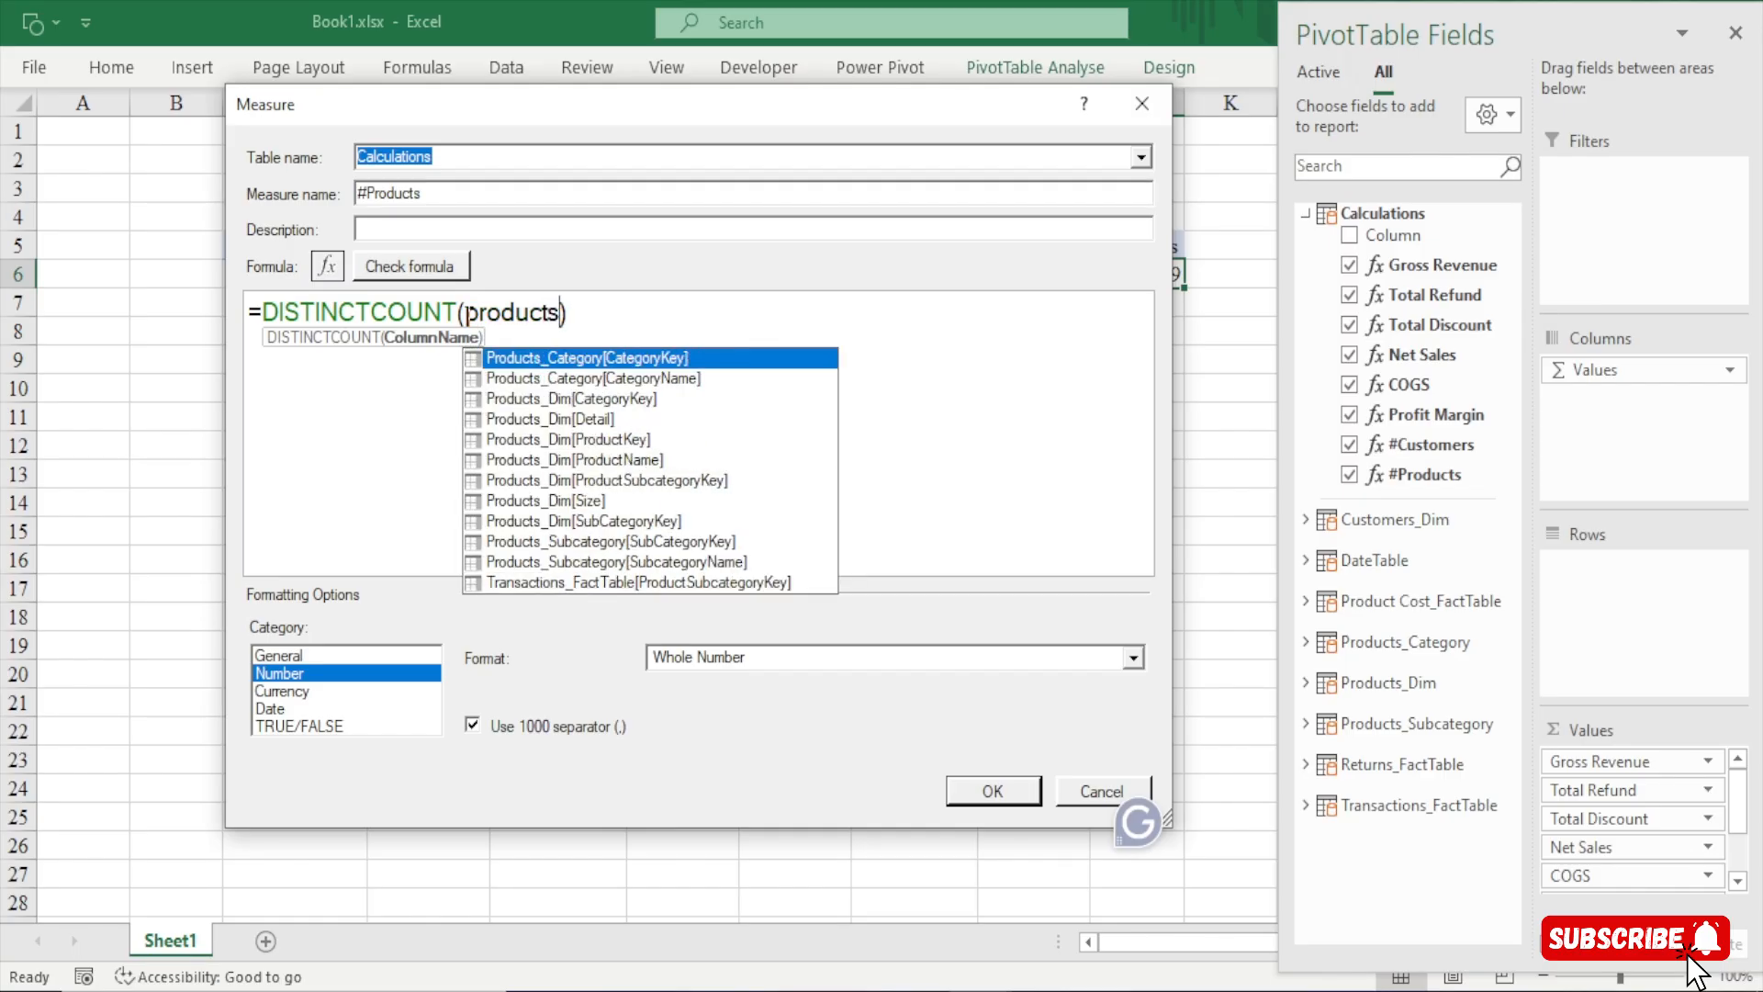
type("ke")
key("BackSpace")
key("BackSpace")
key("BackSpace")
type("keu")
key("BackSpace")
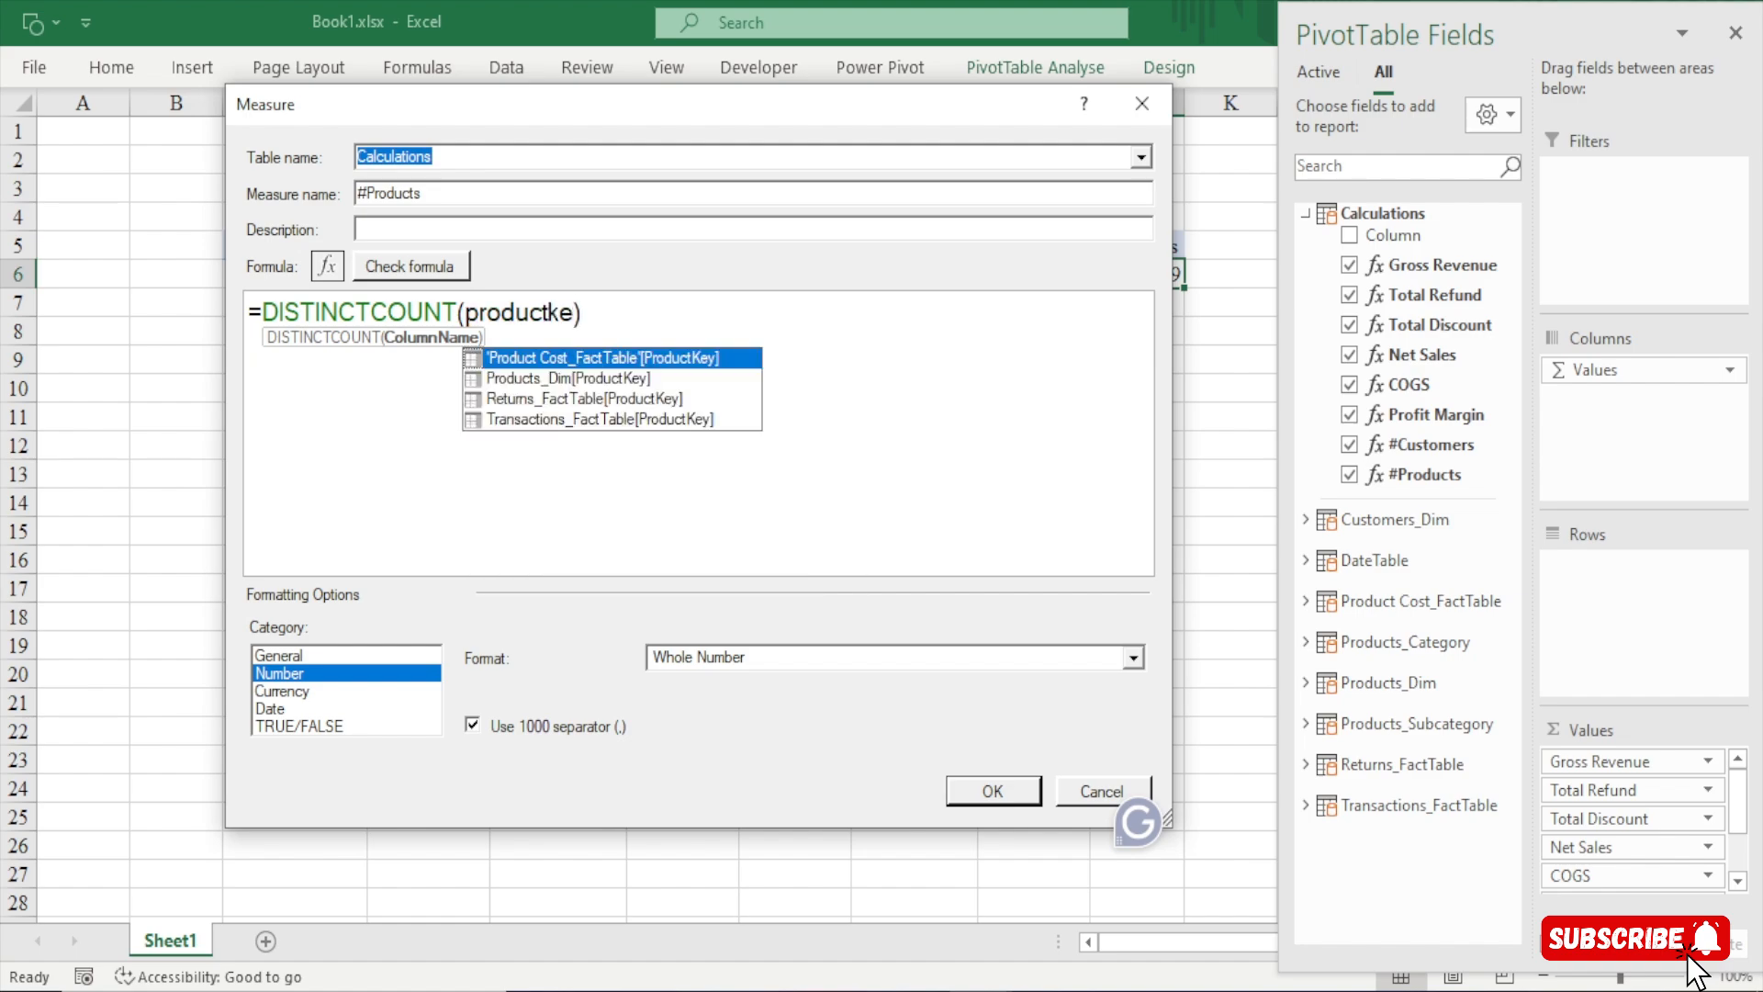
type("y")
double_click(568, 377)
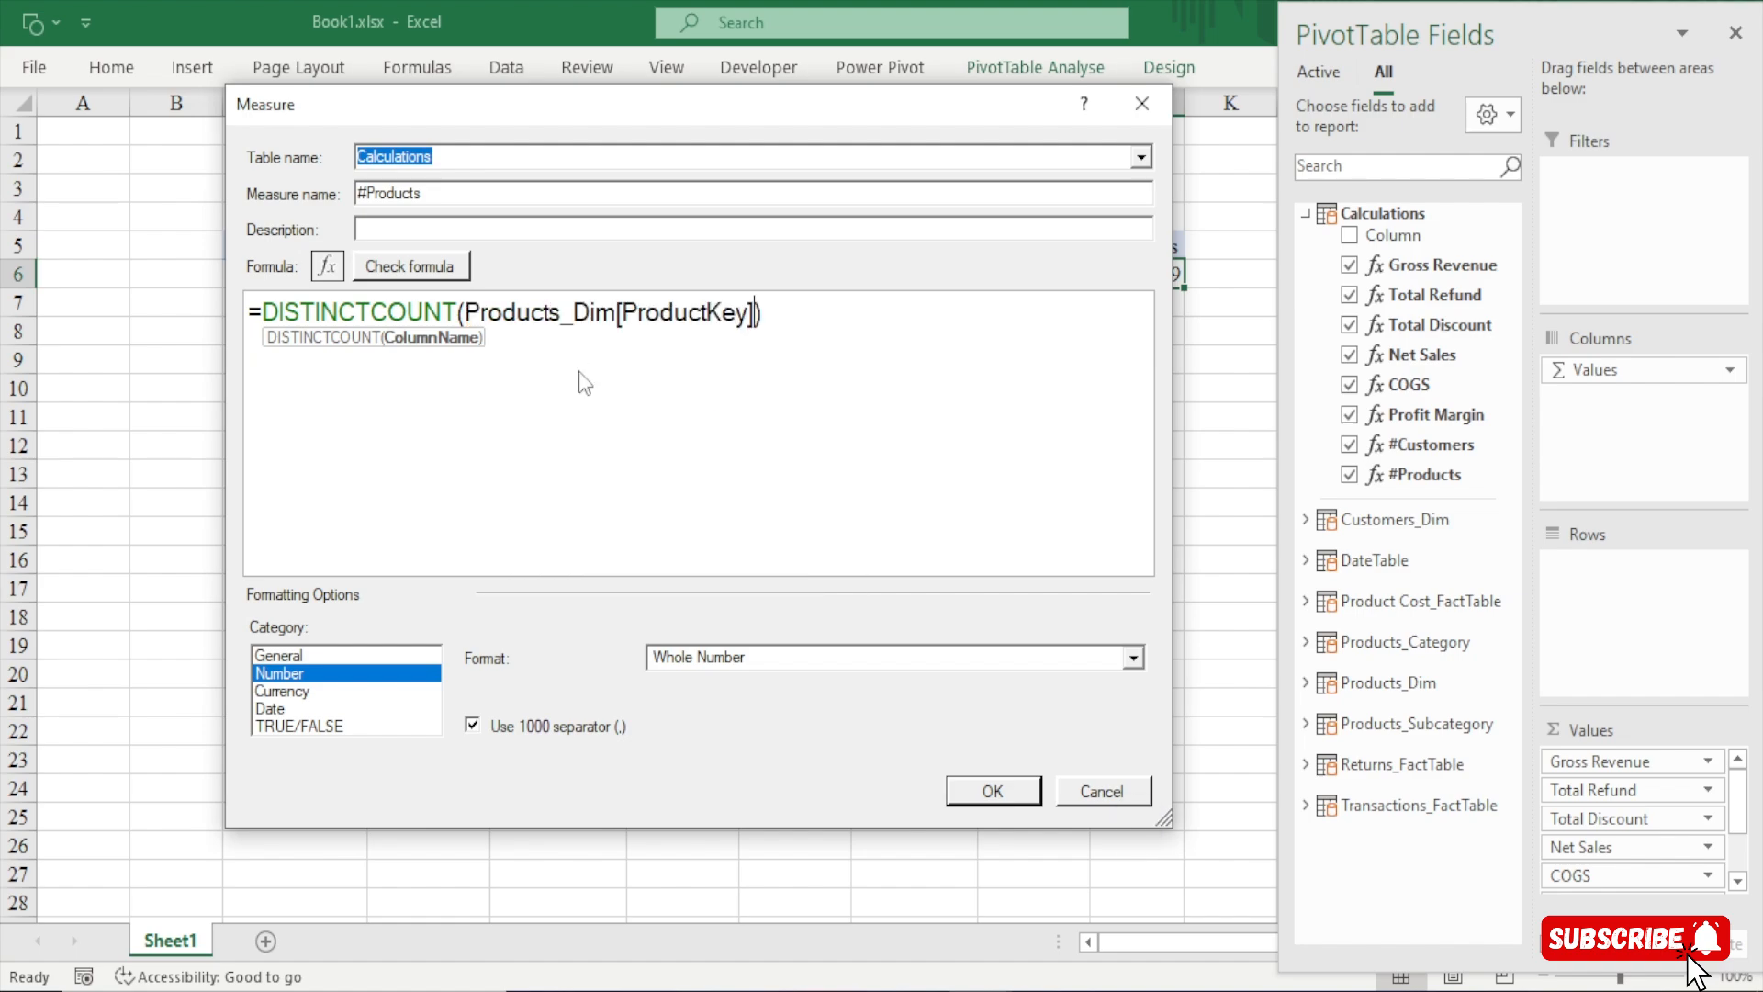
left_click(788, 314)
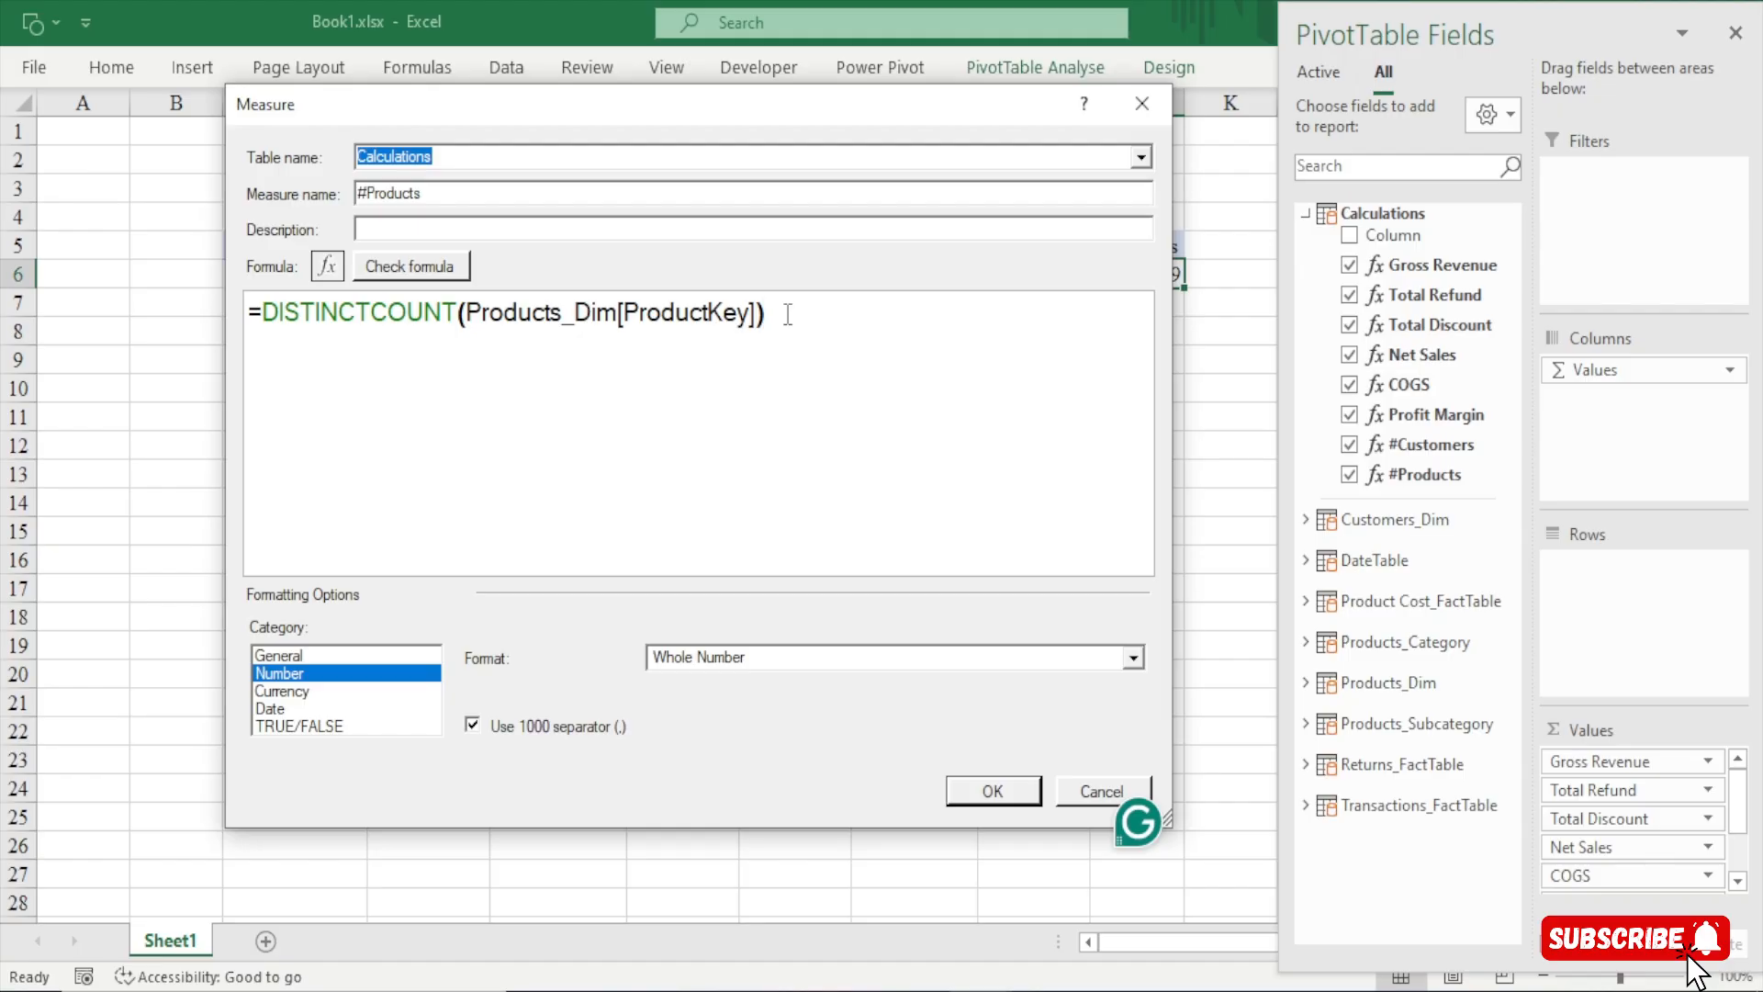
Validate the #Products formula, save the measure with the Whole Number format and close the measure manager
left_click(413, 268)
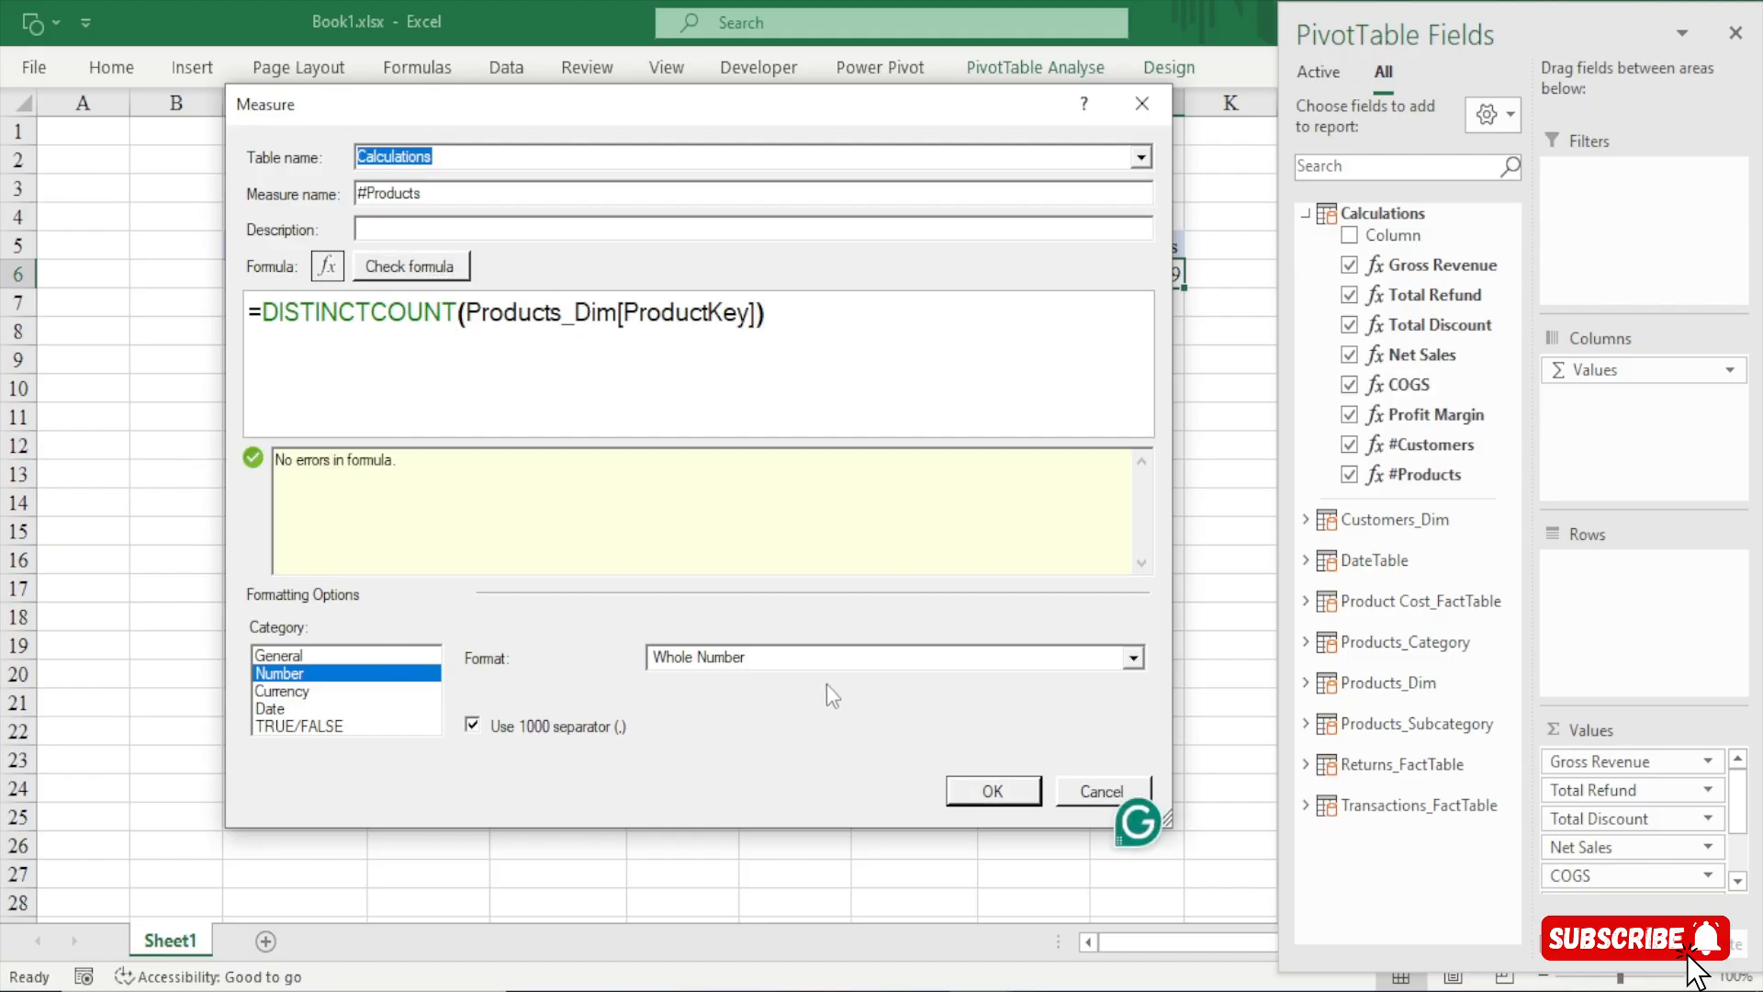
left_click(735, 657)
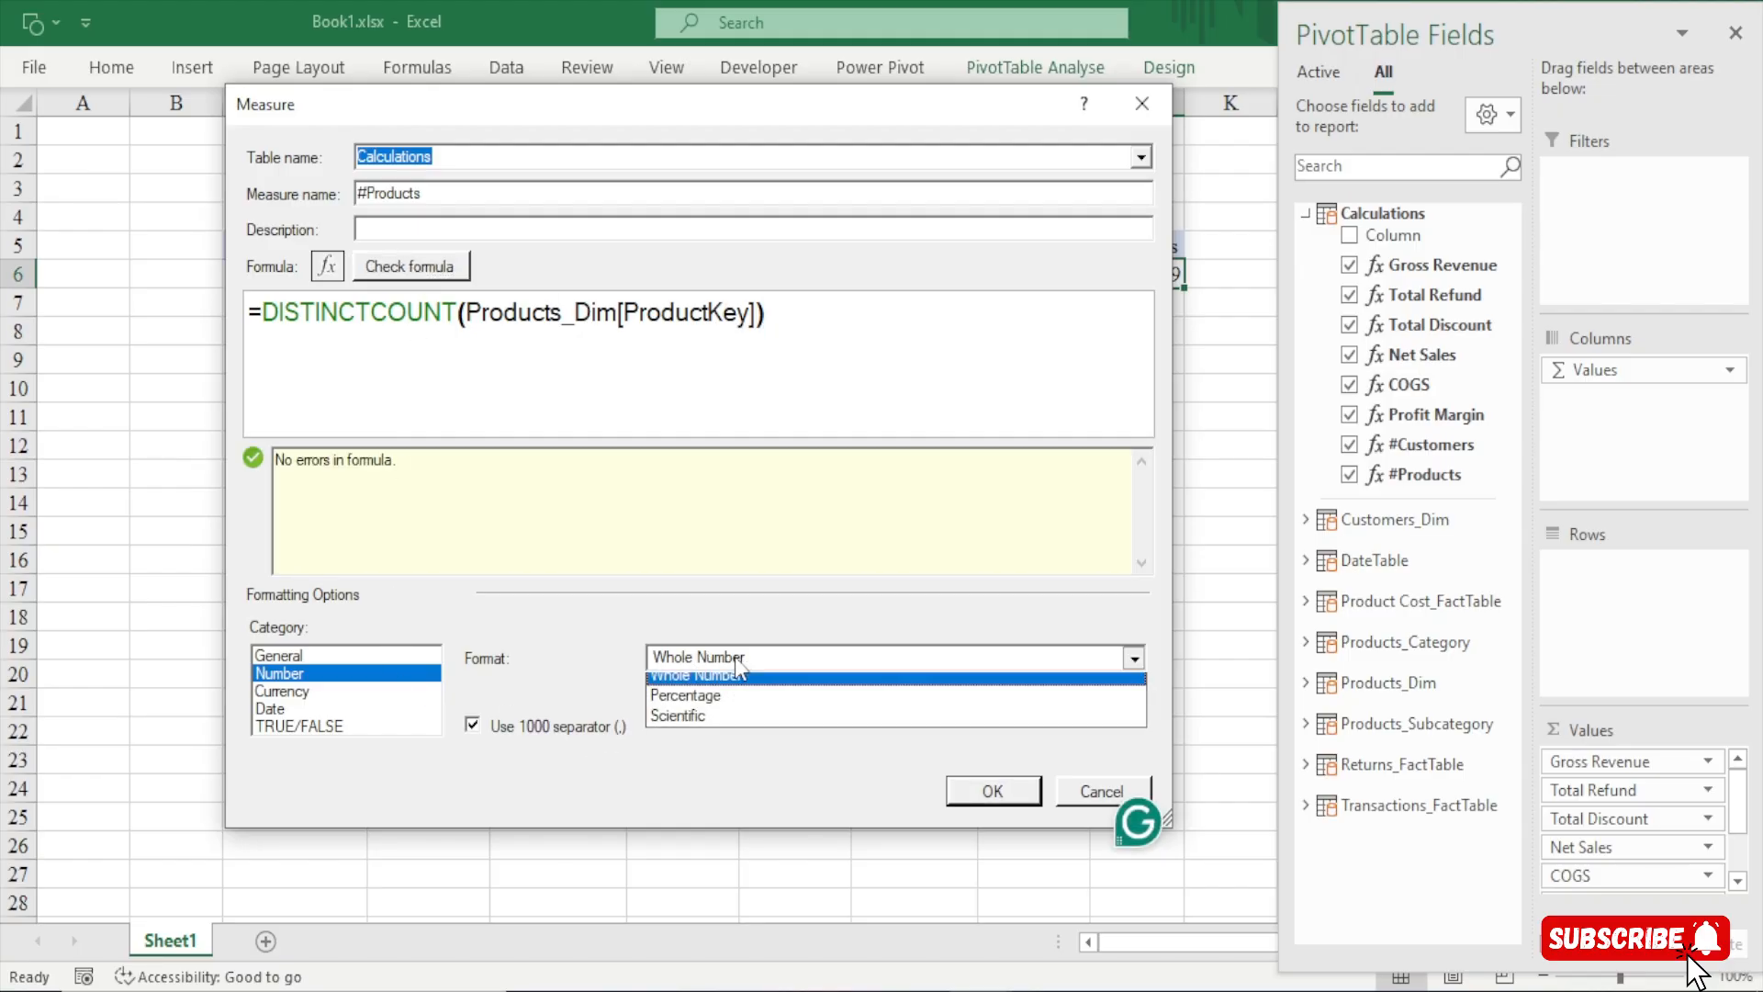
left_click(702, 703)
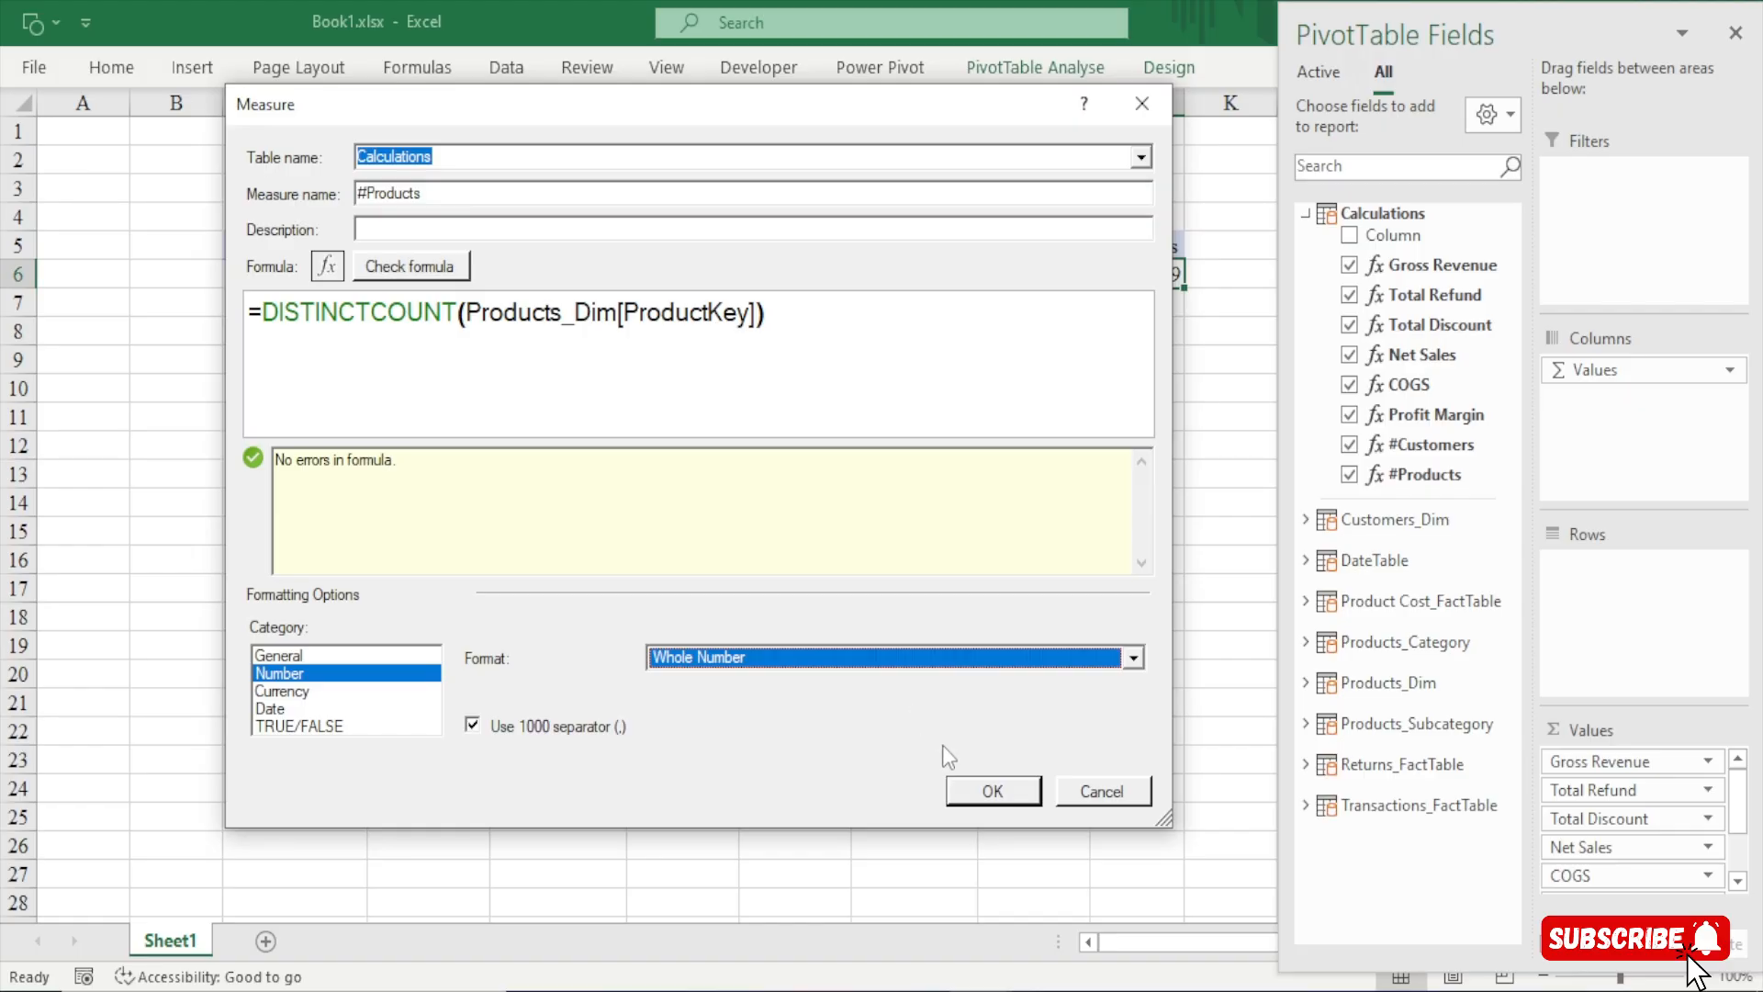
left_click(990, 790)
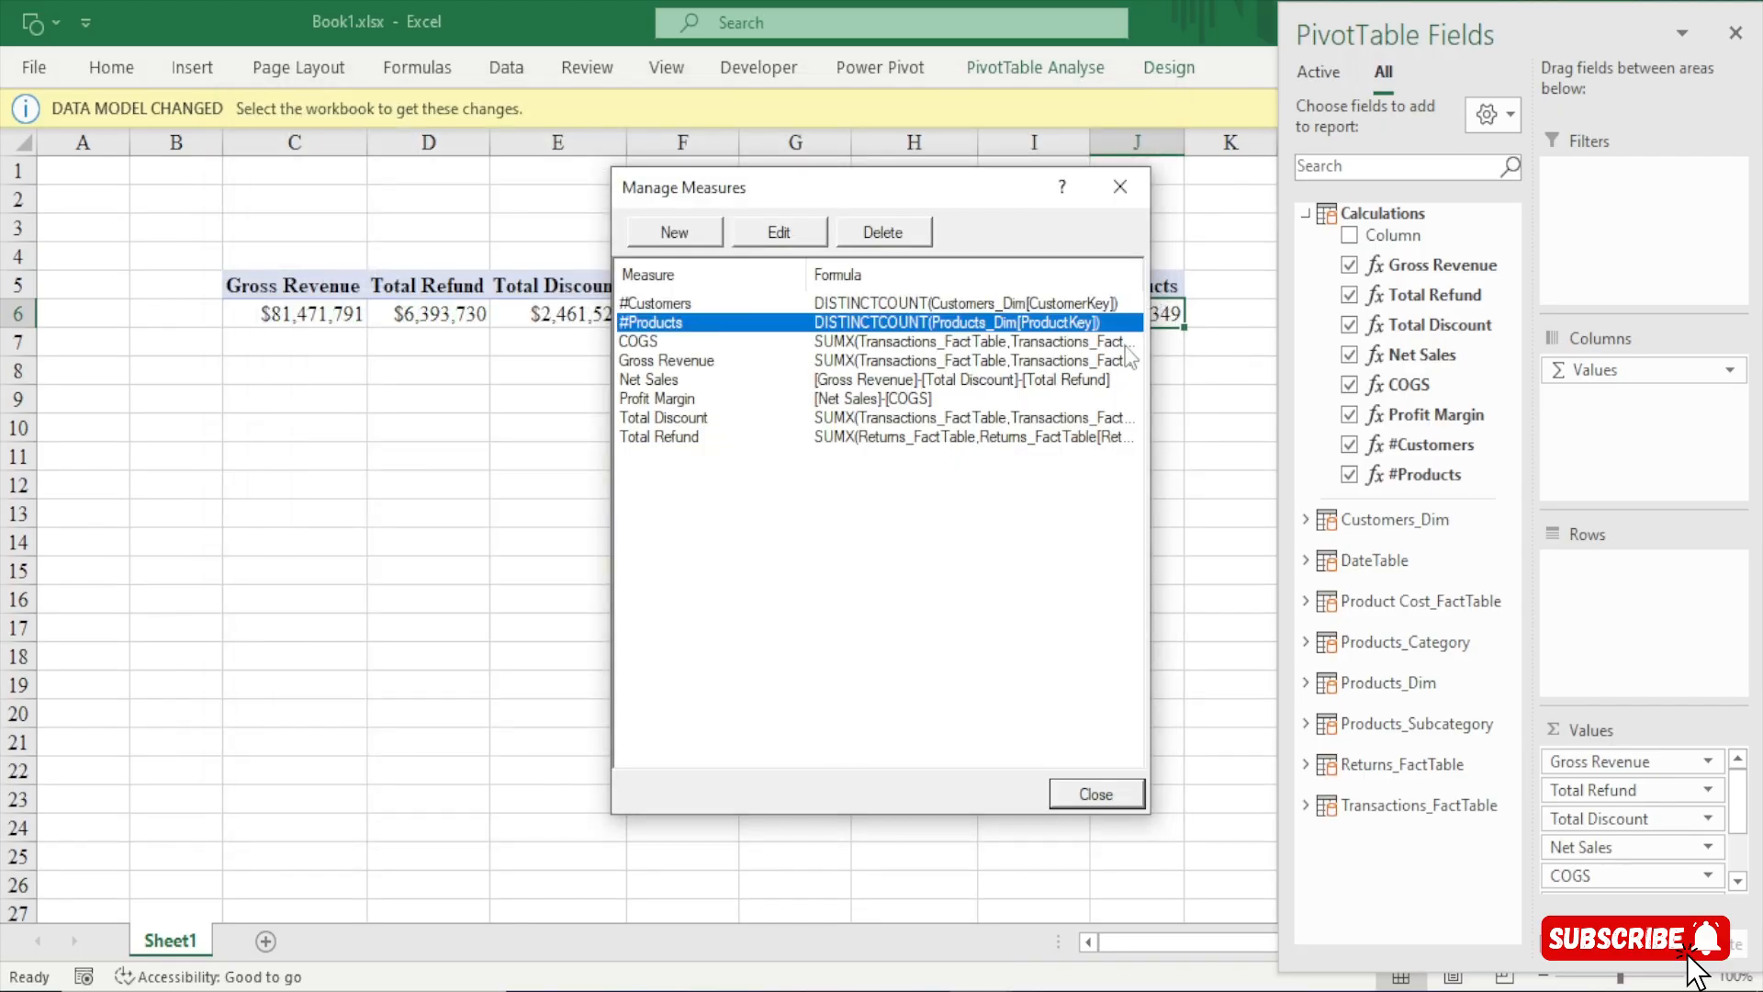
left_click_drag(1004, 194, 721, 178)
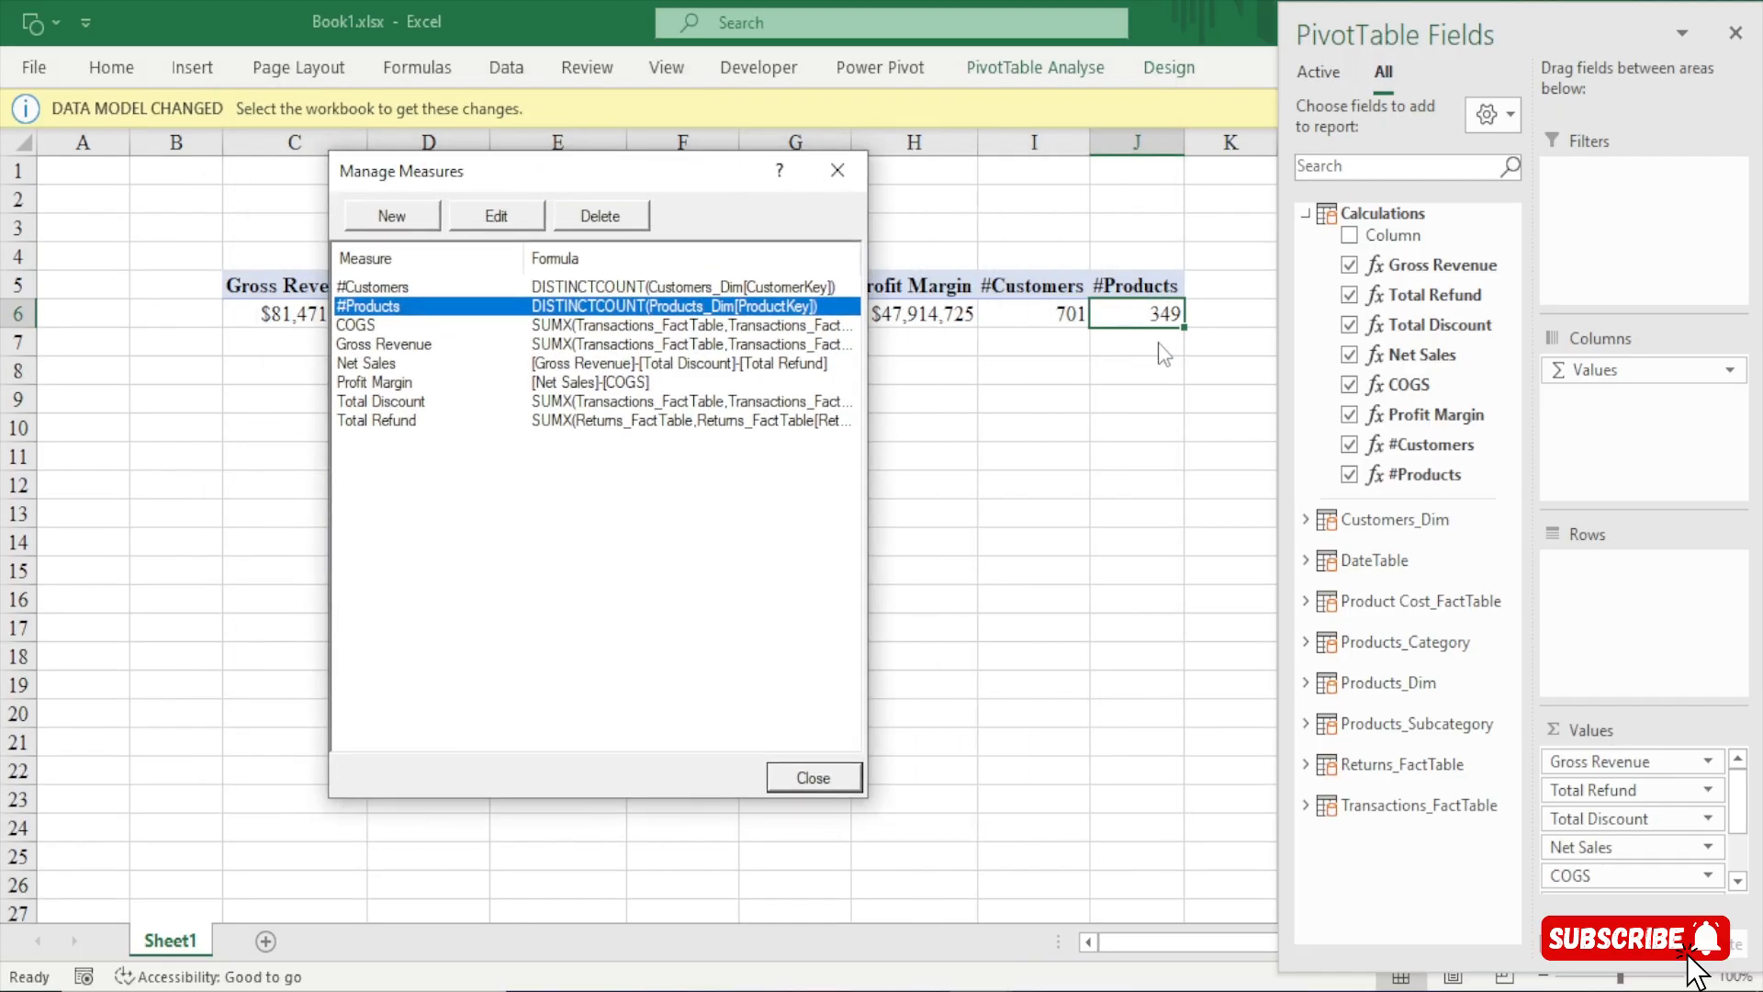
left_click(813, 778)
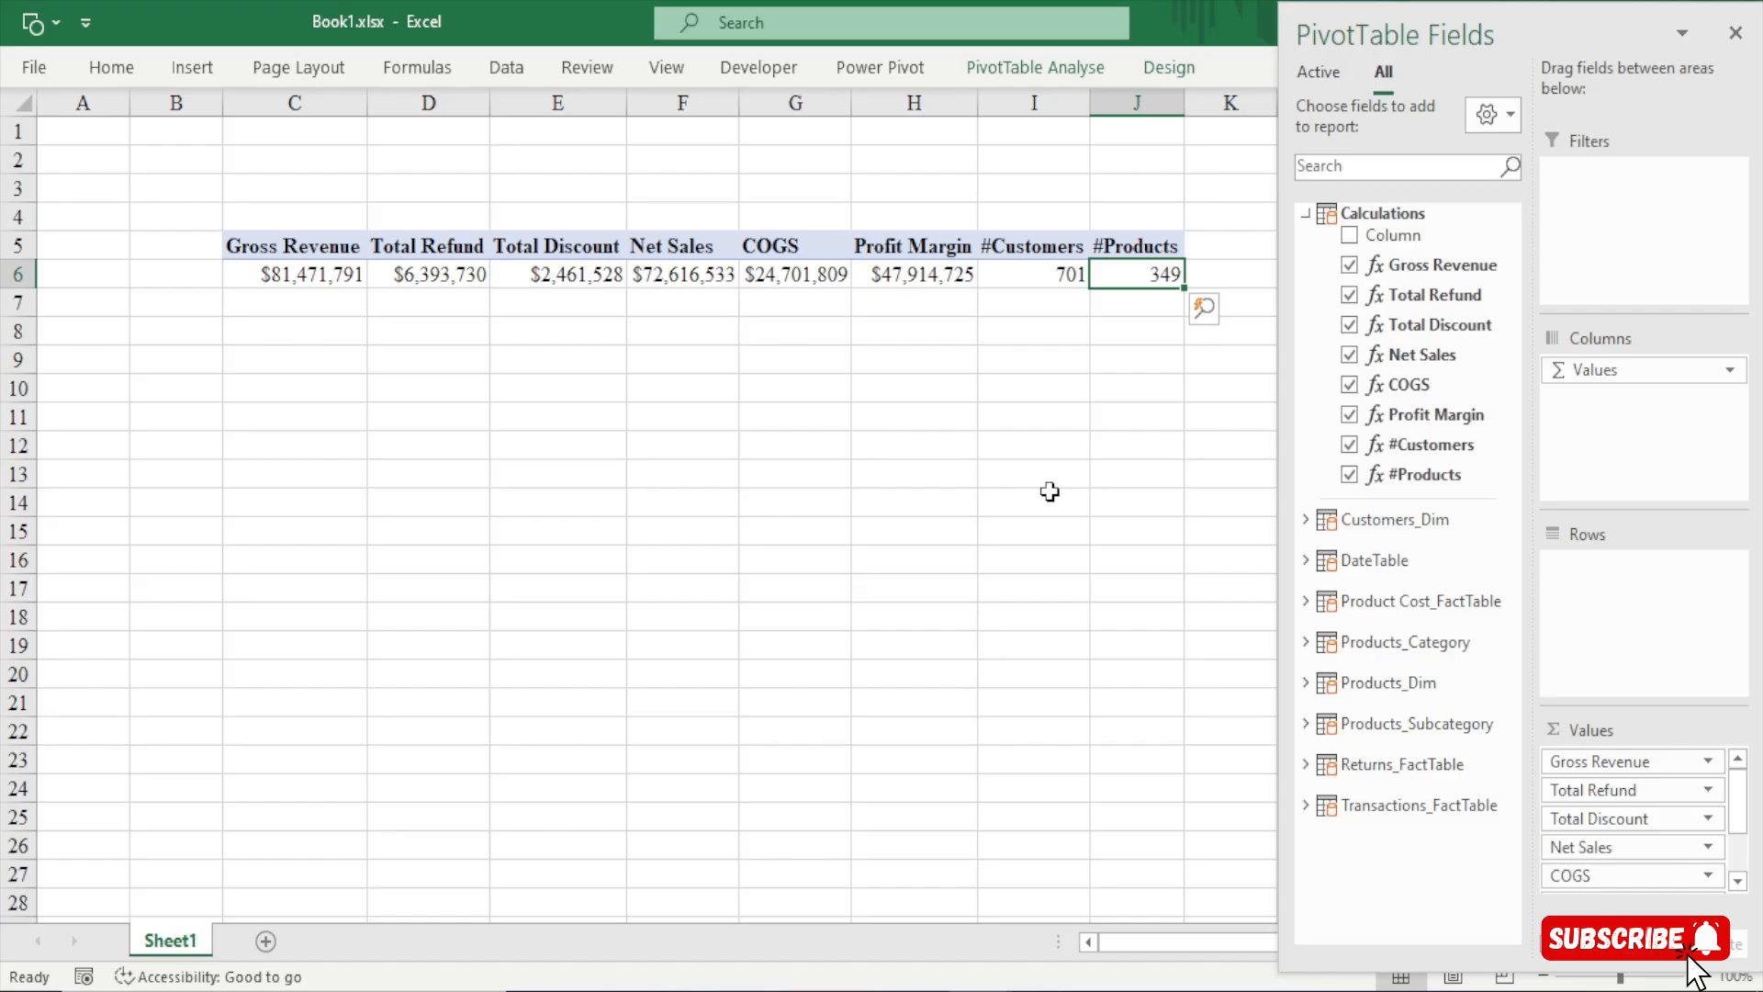
Examine the #Products value in the PivotTable
left_click(1075, 643)
scroll(1071, 492, "right", 3)
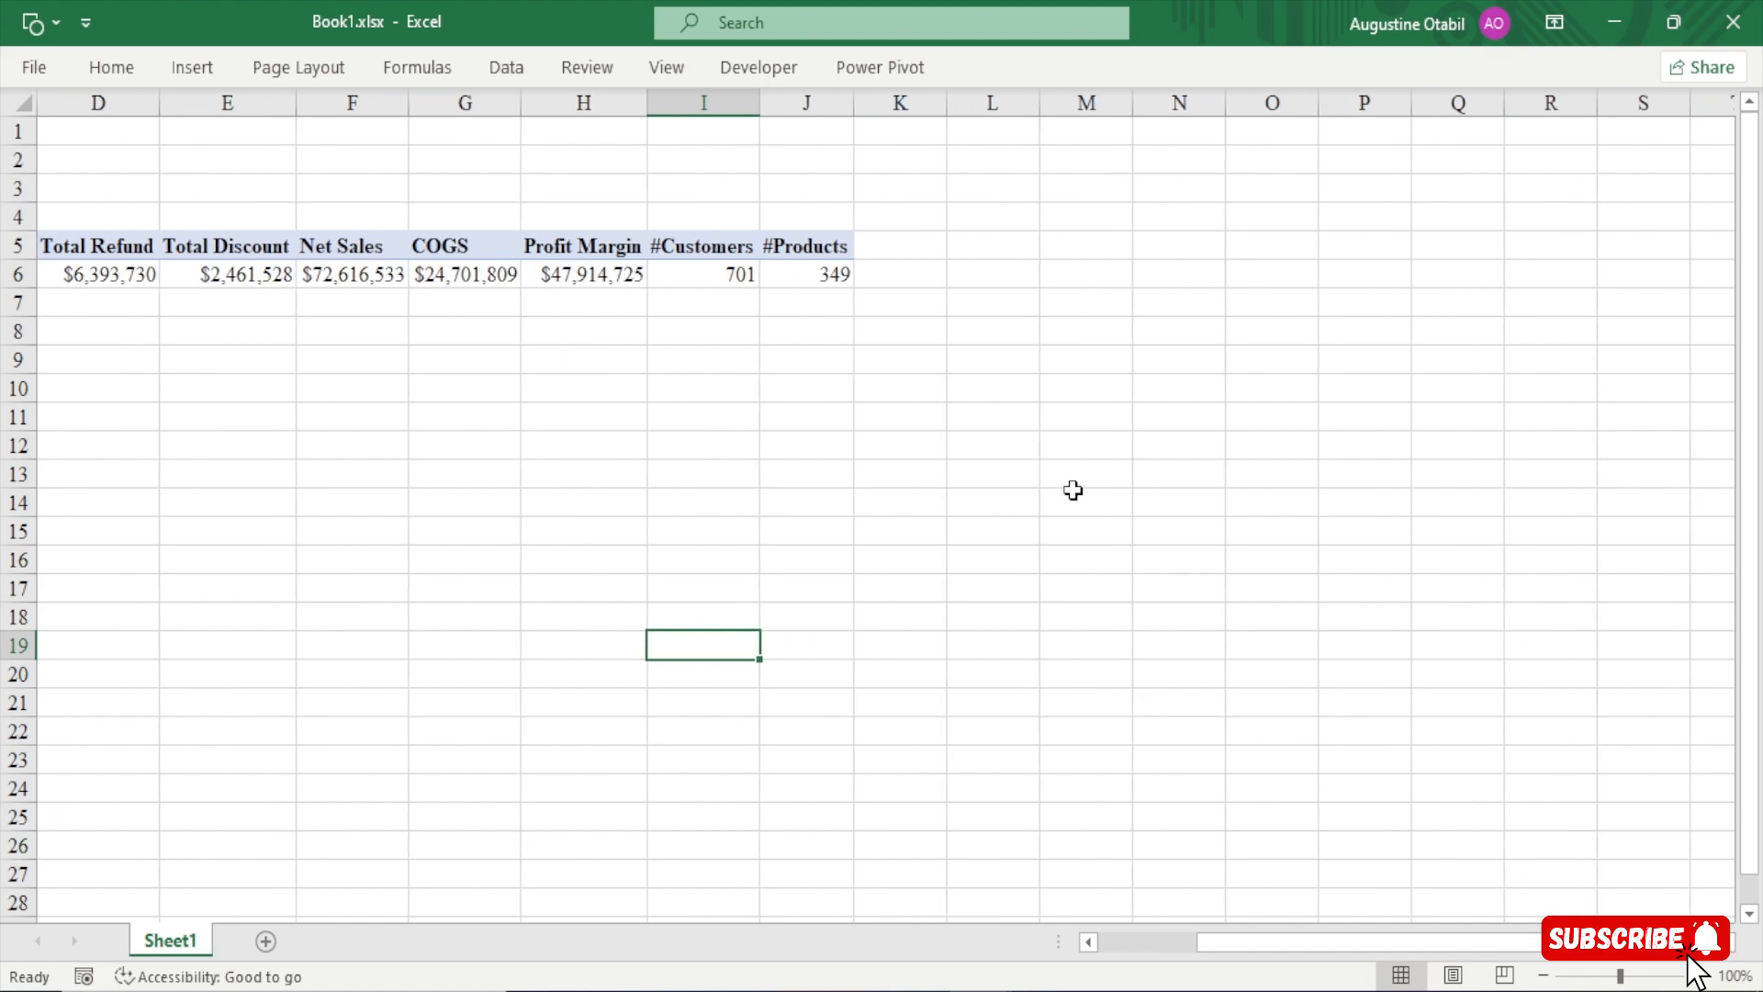
left_click(781, 272)
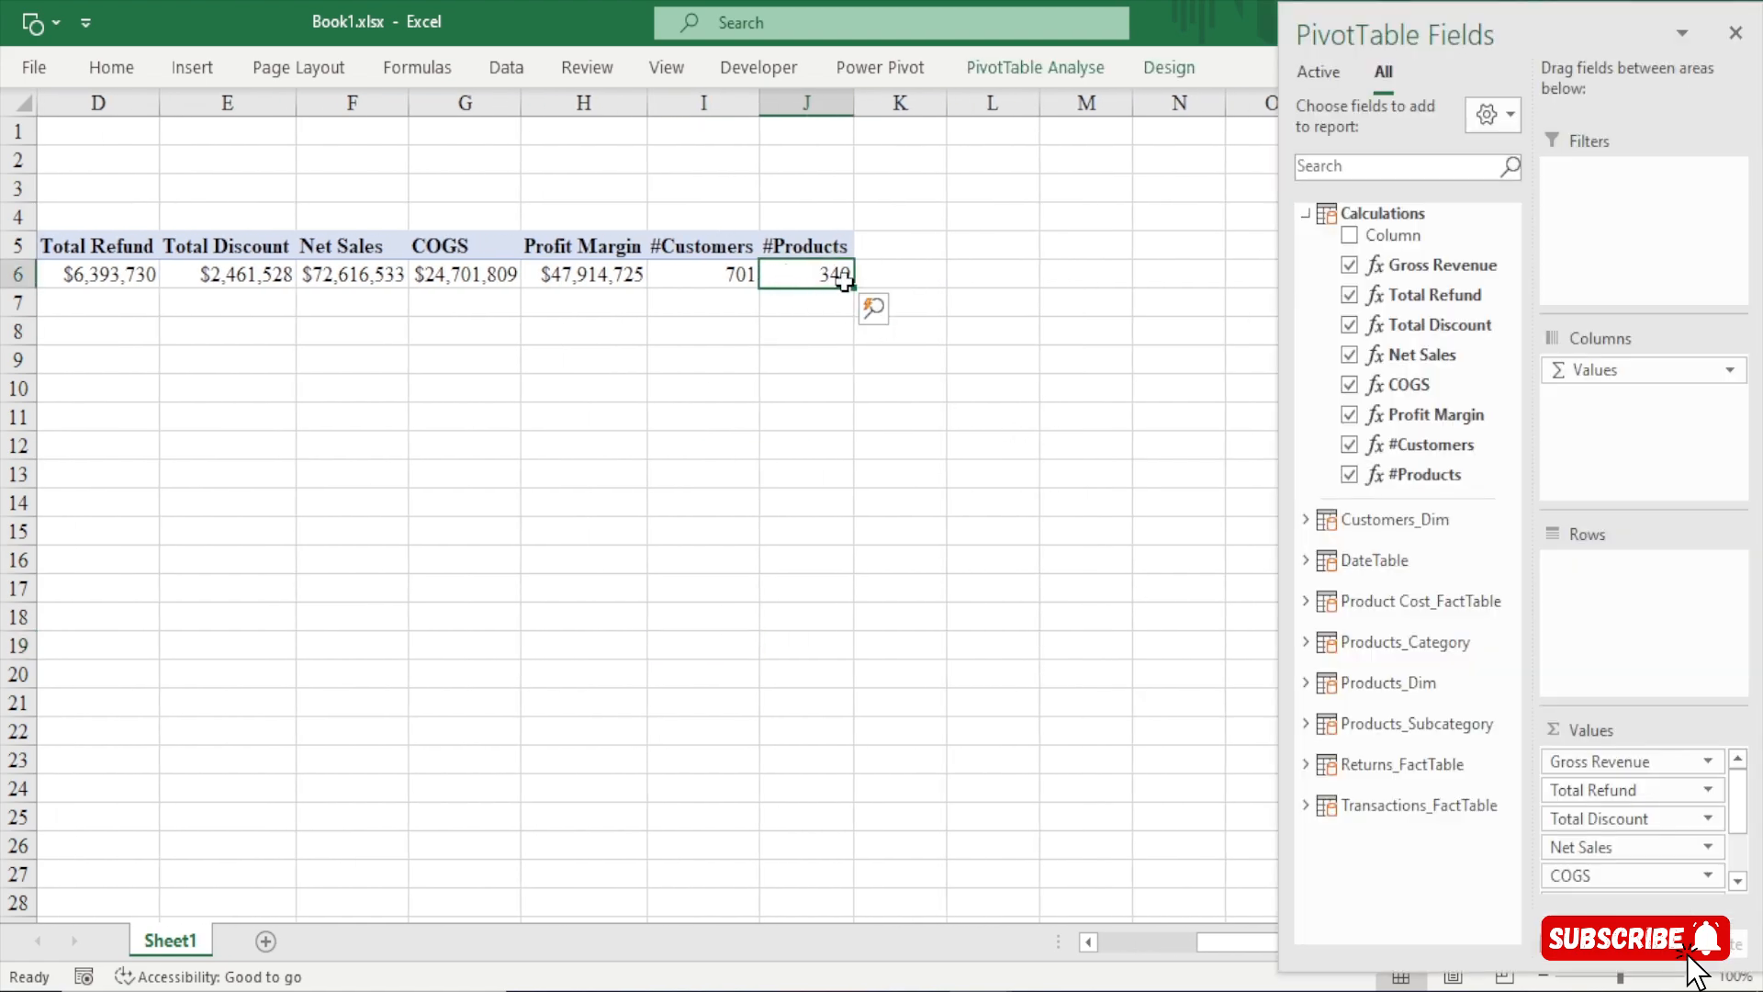
mouse_move(844, 283)
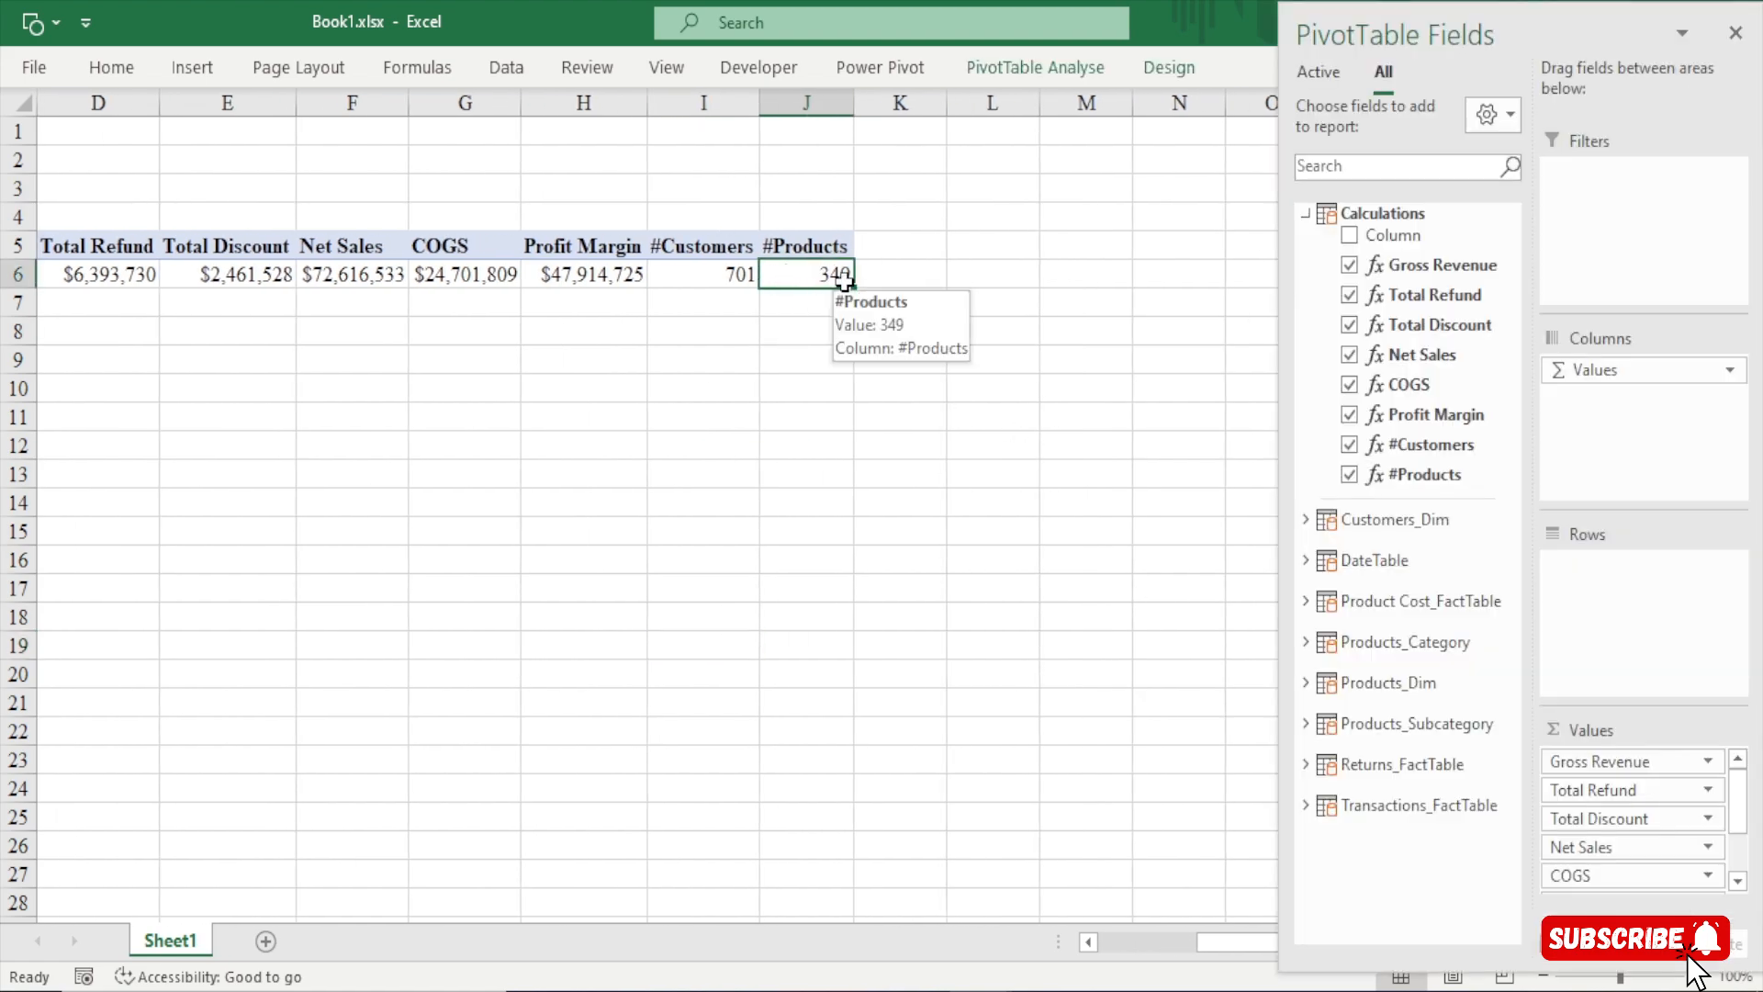
Create a new measure named #Transactions in the Calculations table, enlarging the measure editor
left_click(909, 68)
left_click(145, 176)
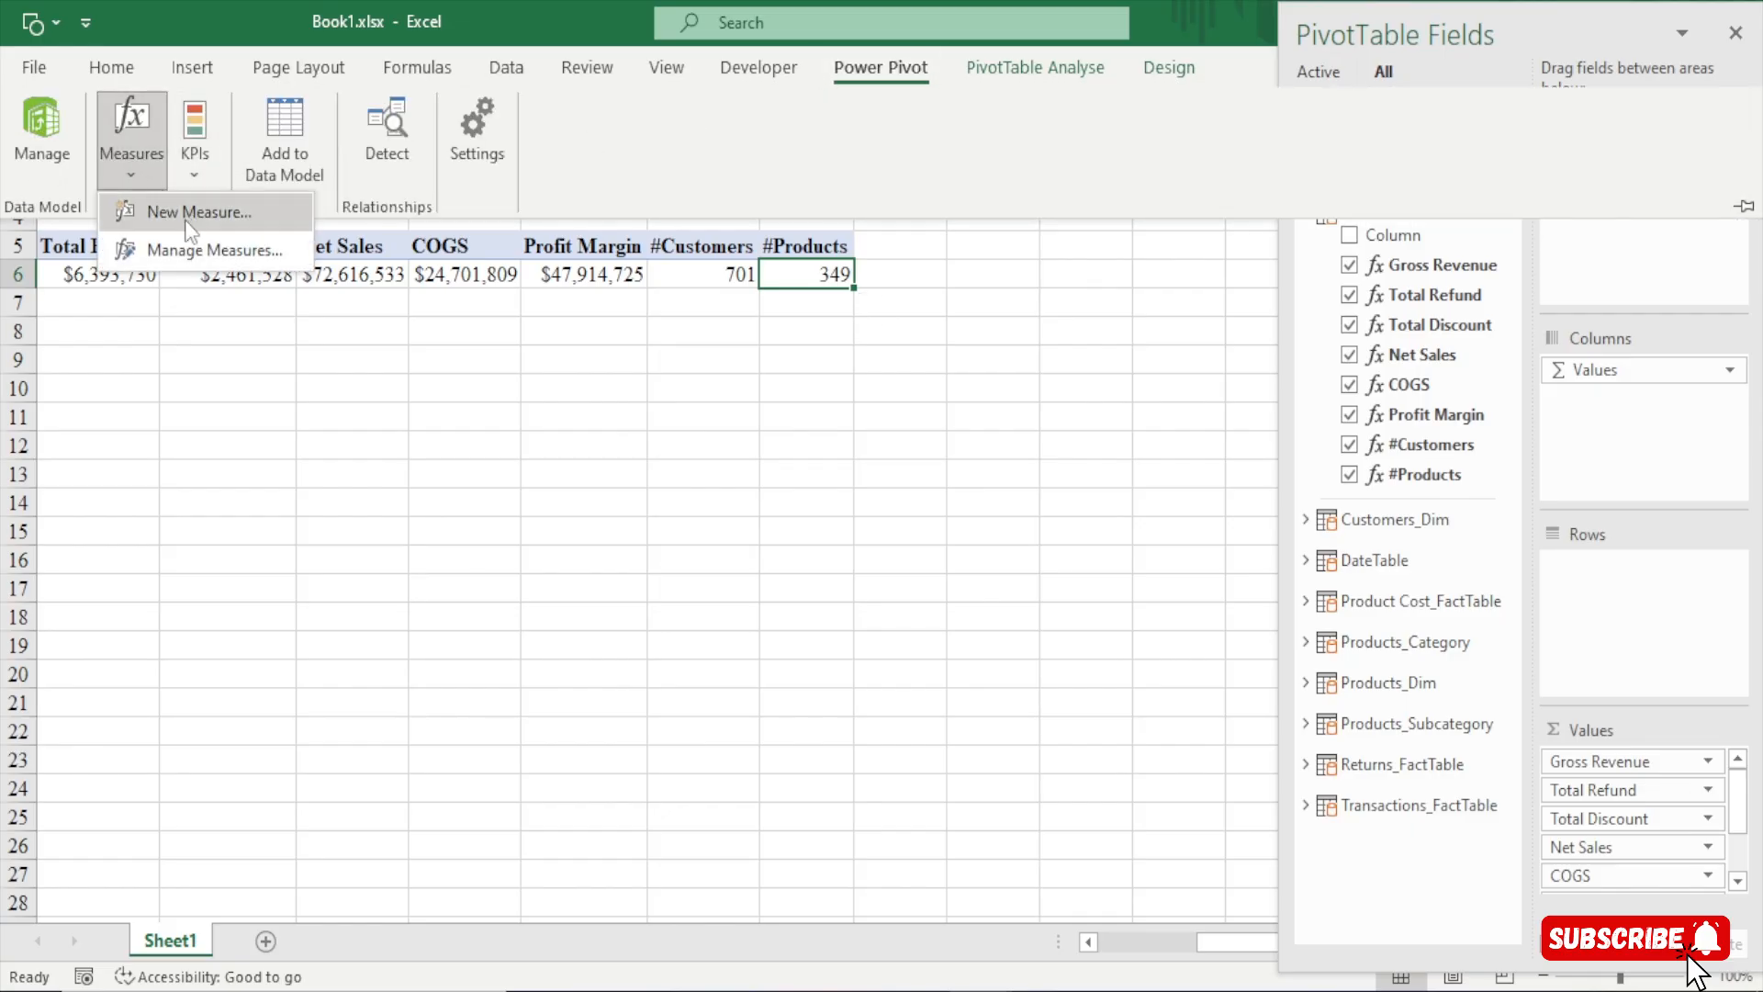
left_click(196, 212)
left_click_drag(716, 216, 613, 102)
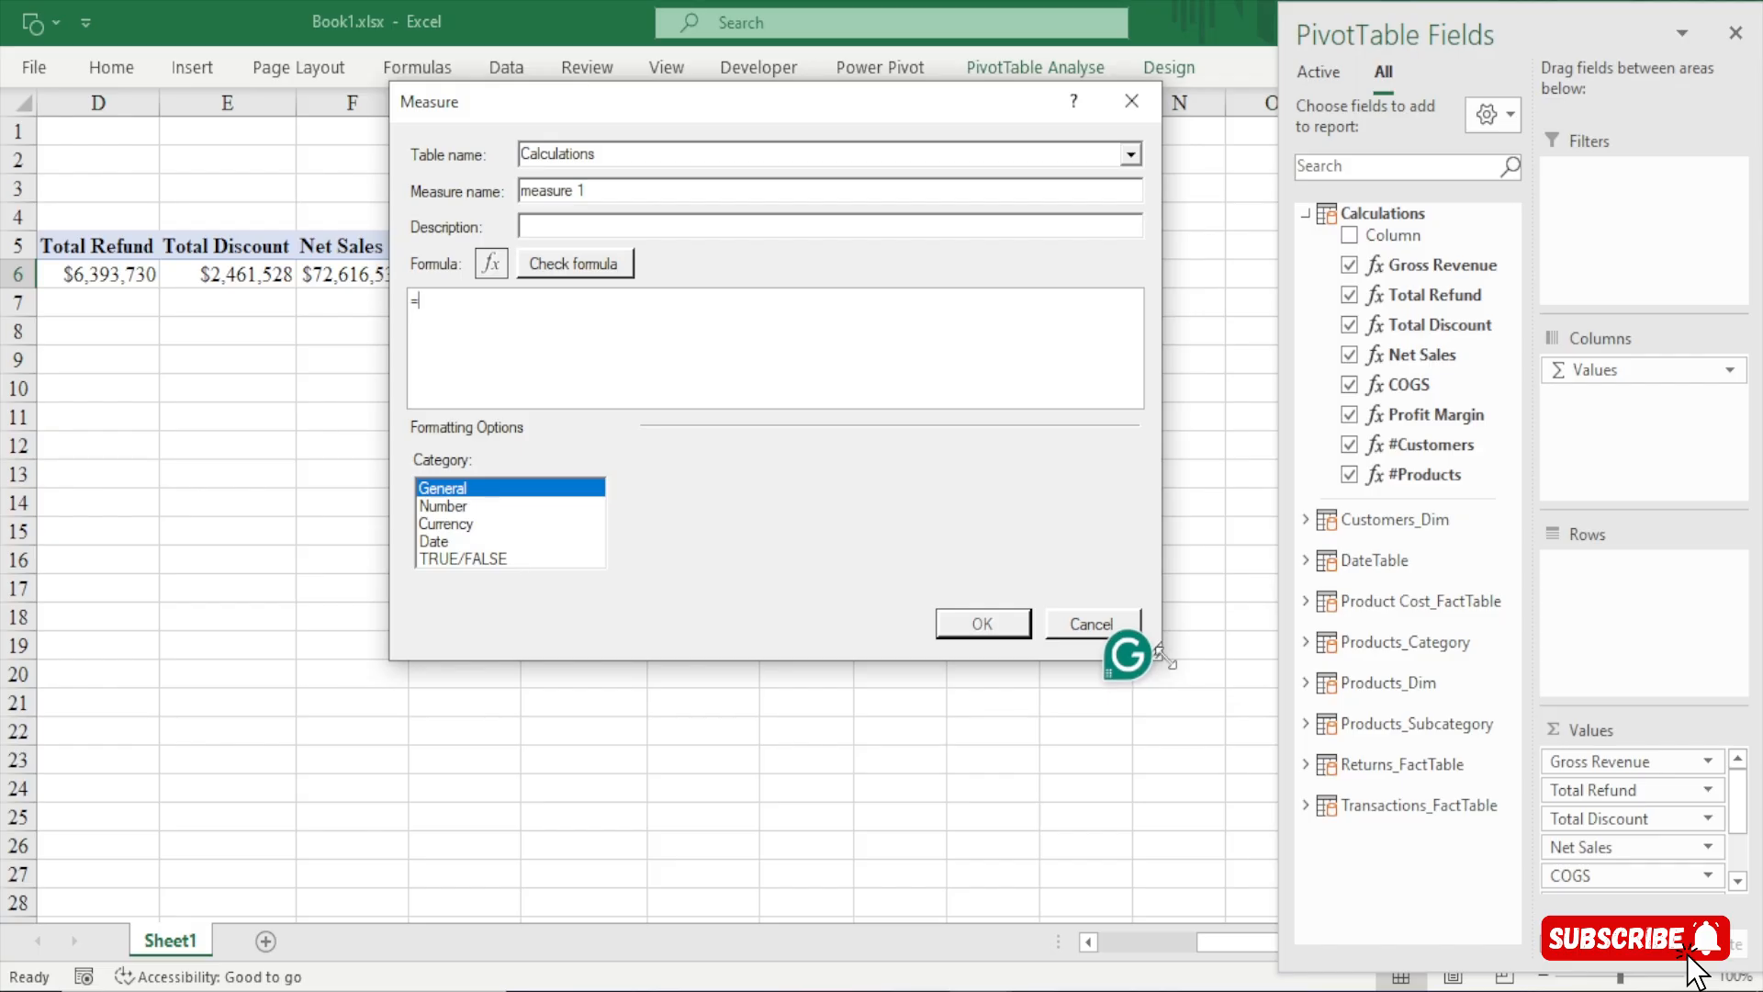
left_click_drag(1213, 691, 1476, 882)
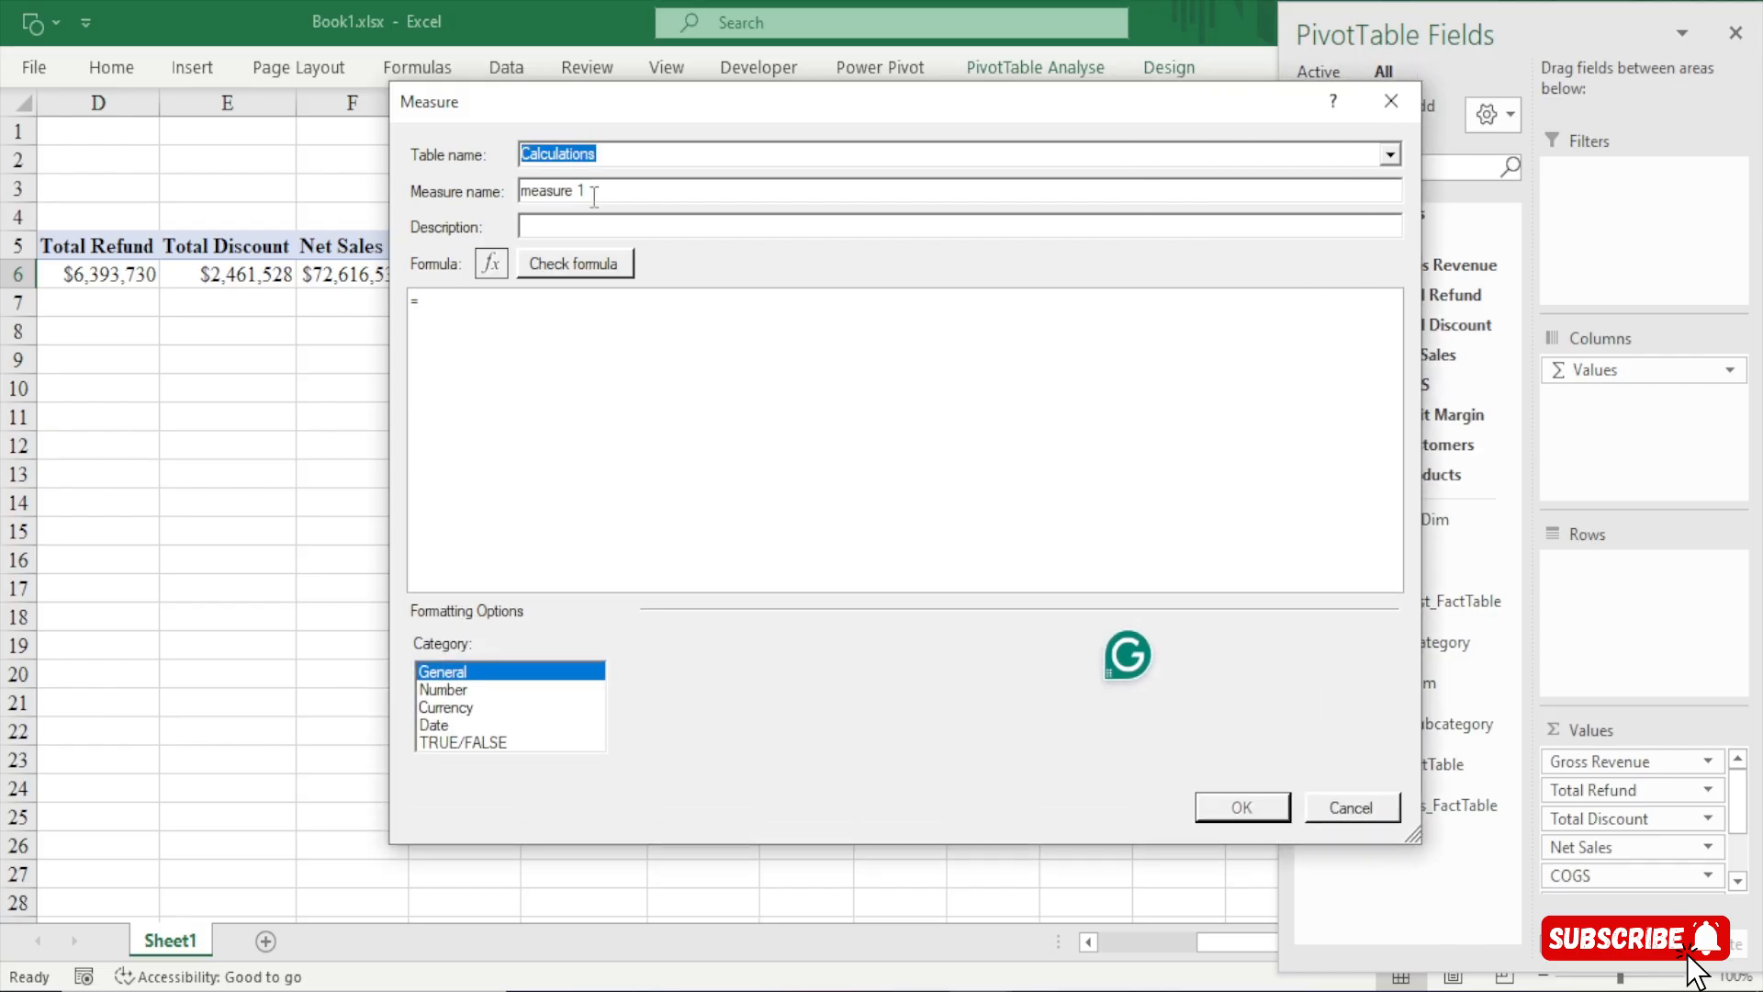
left_click_drag(588, 190, 459, 174)
type("#Transactions")
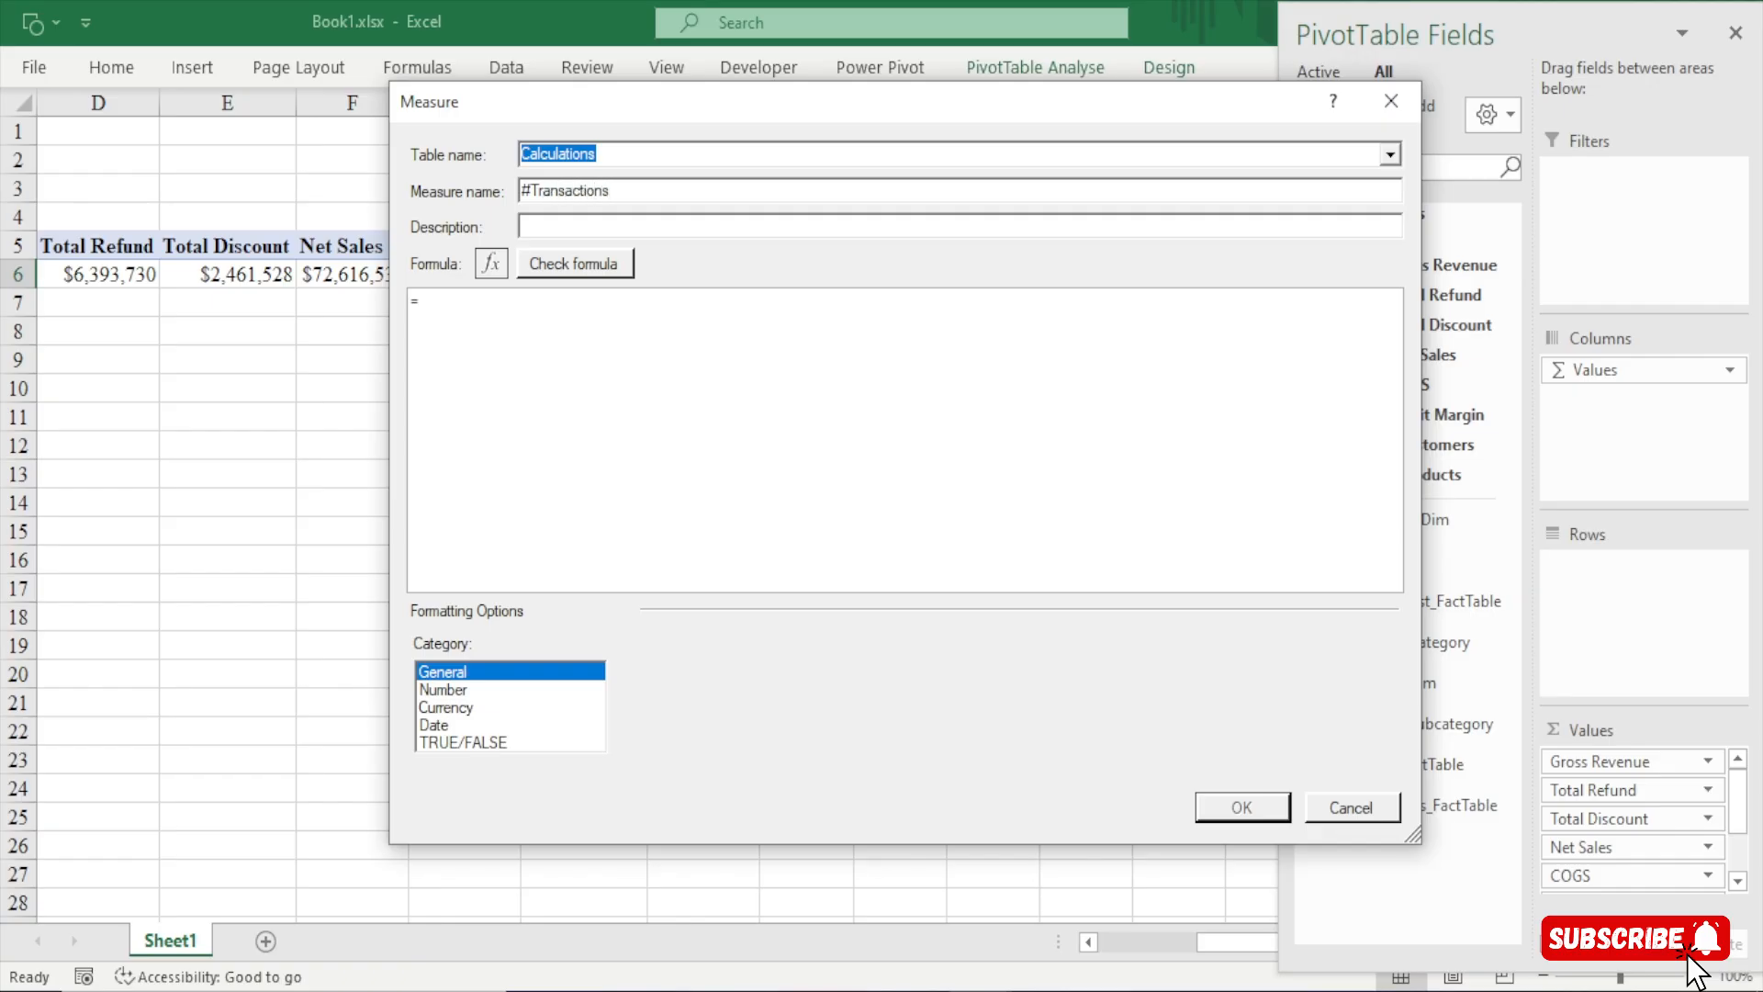
Enter the #Transactions formula =COUNTROWS(Transactions_FactTable) and check it for errors
left_click(530, 299)
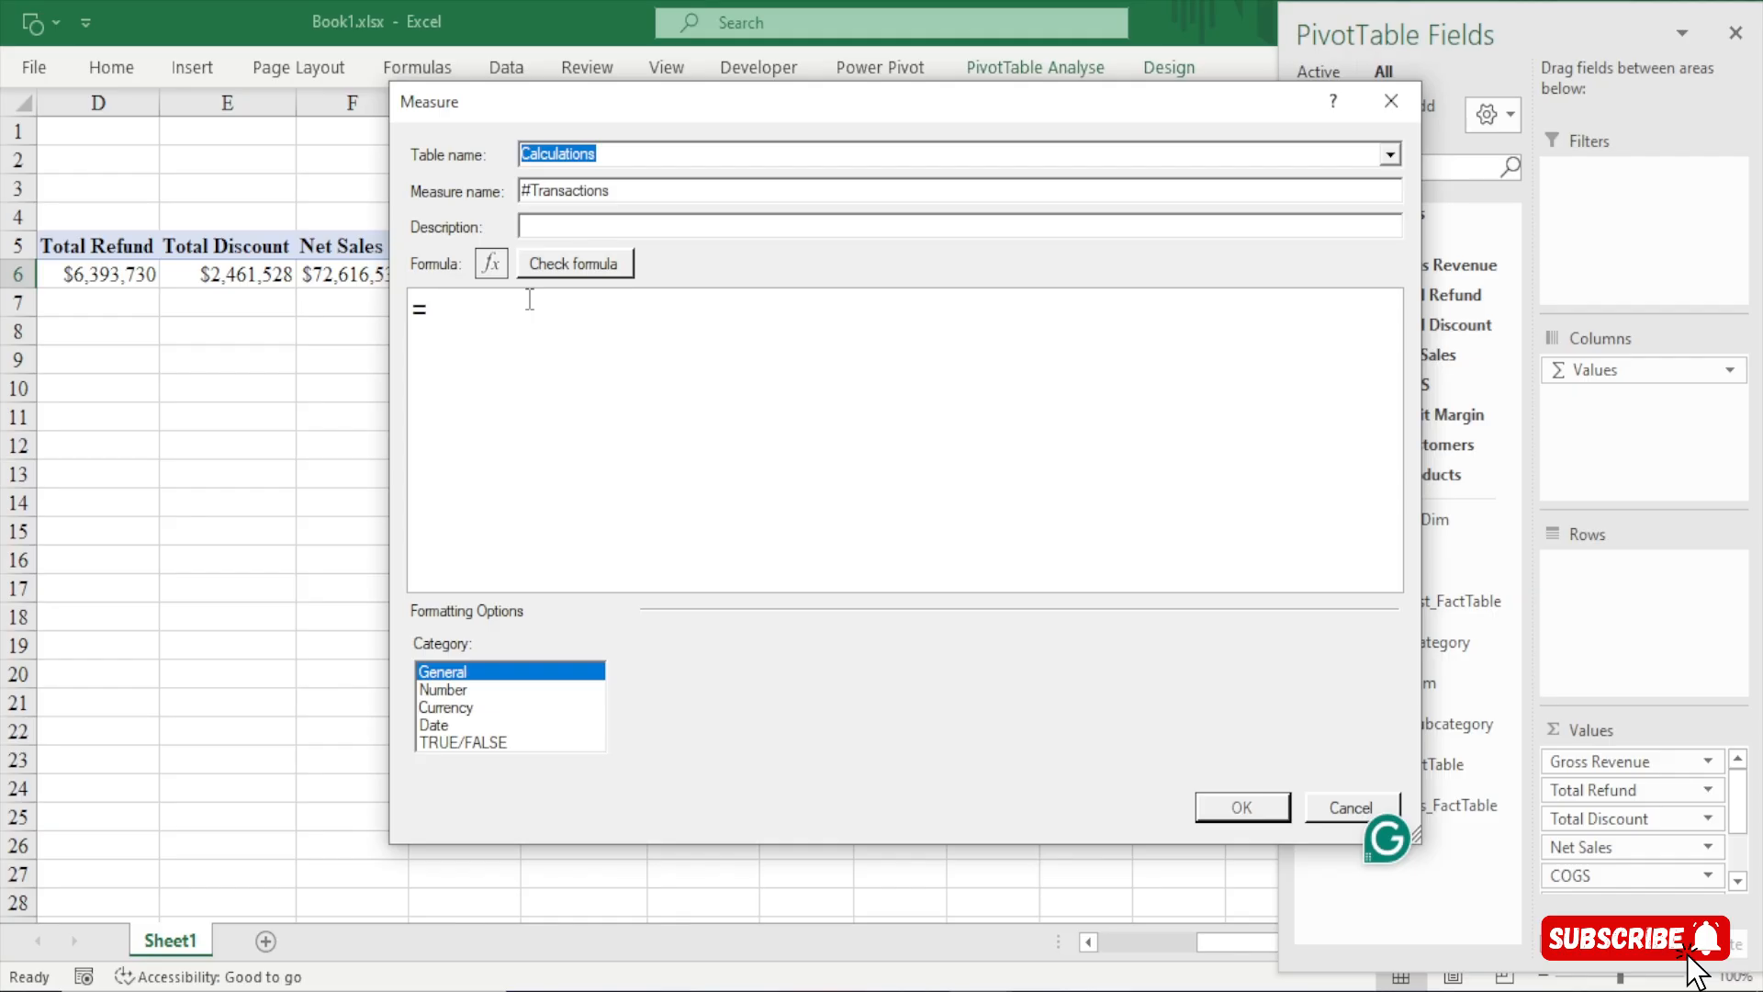
type("count")
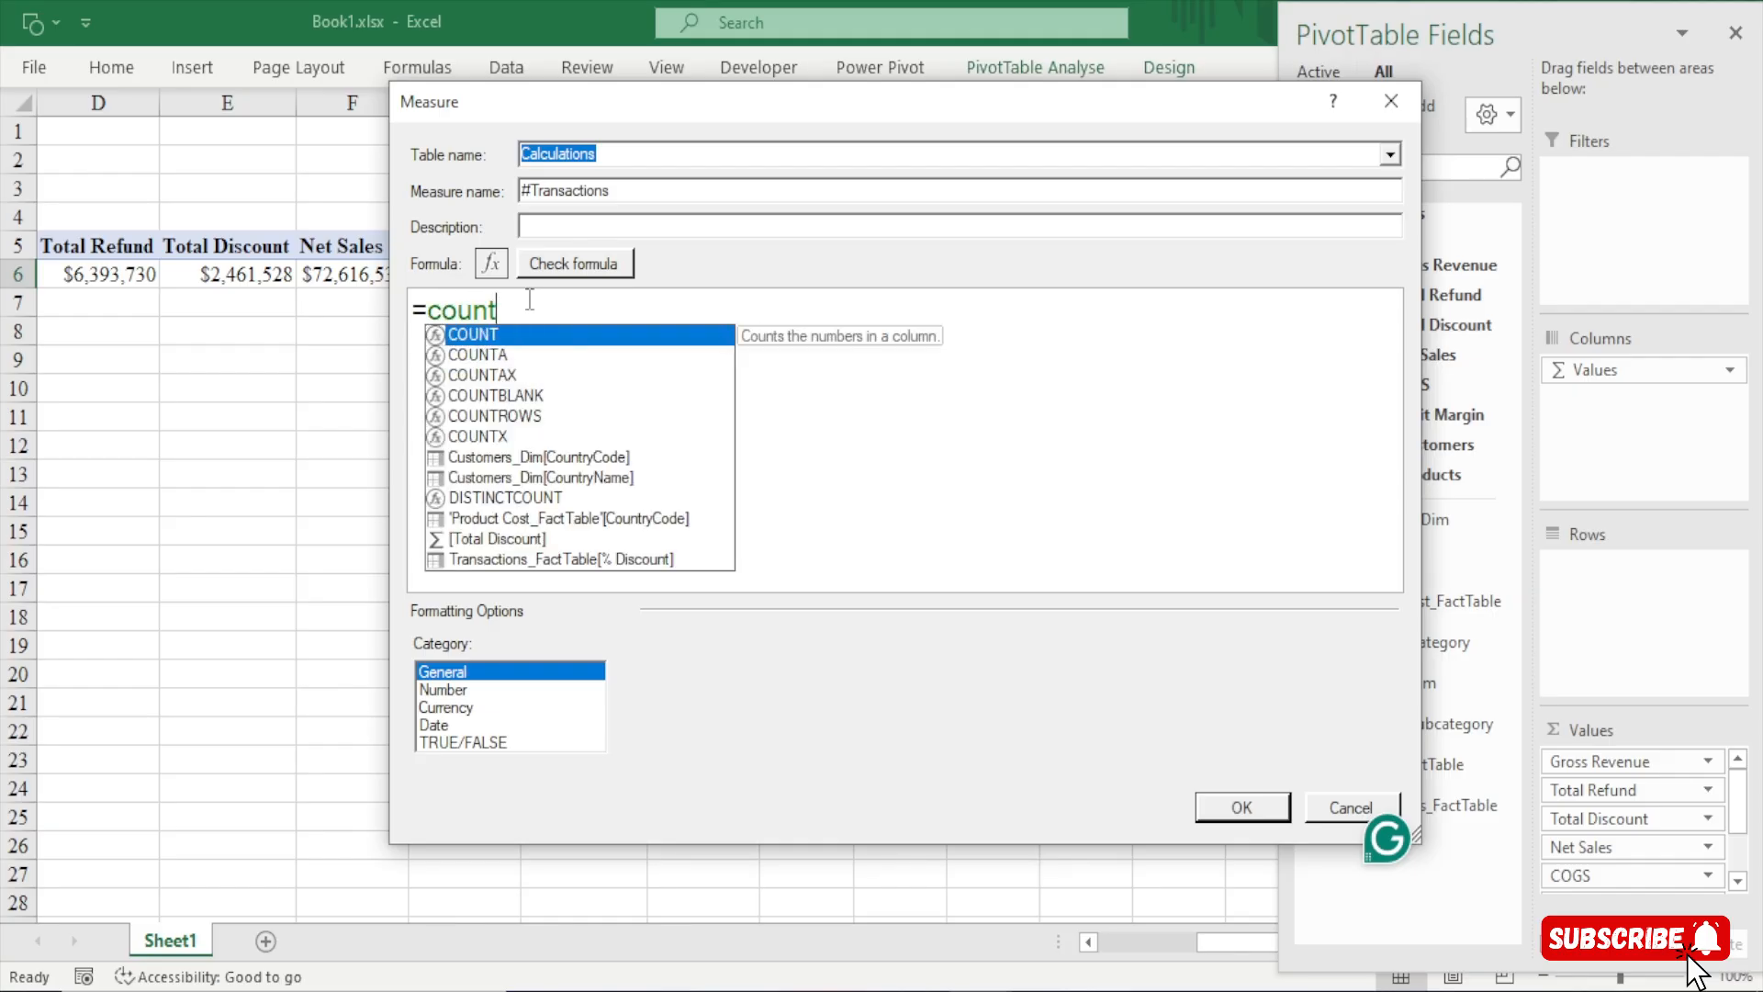
type("ro")
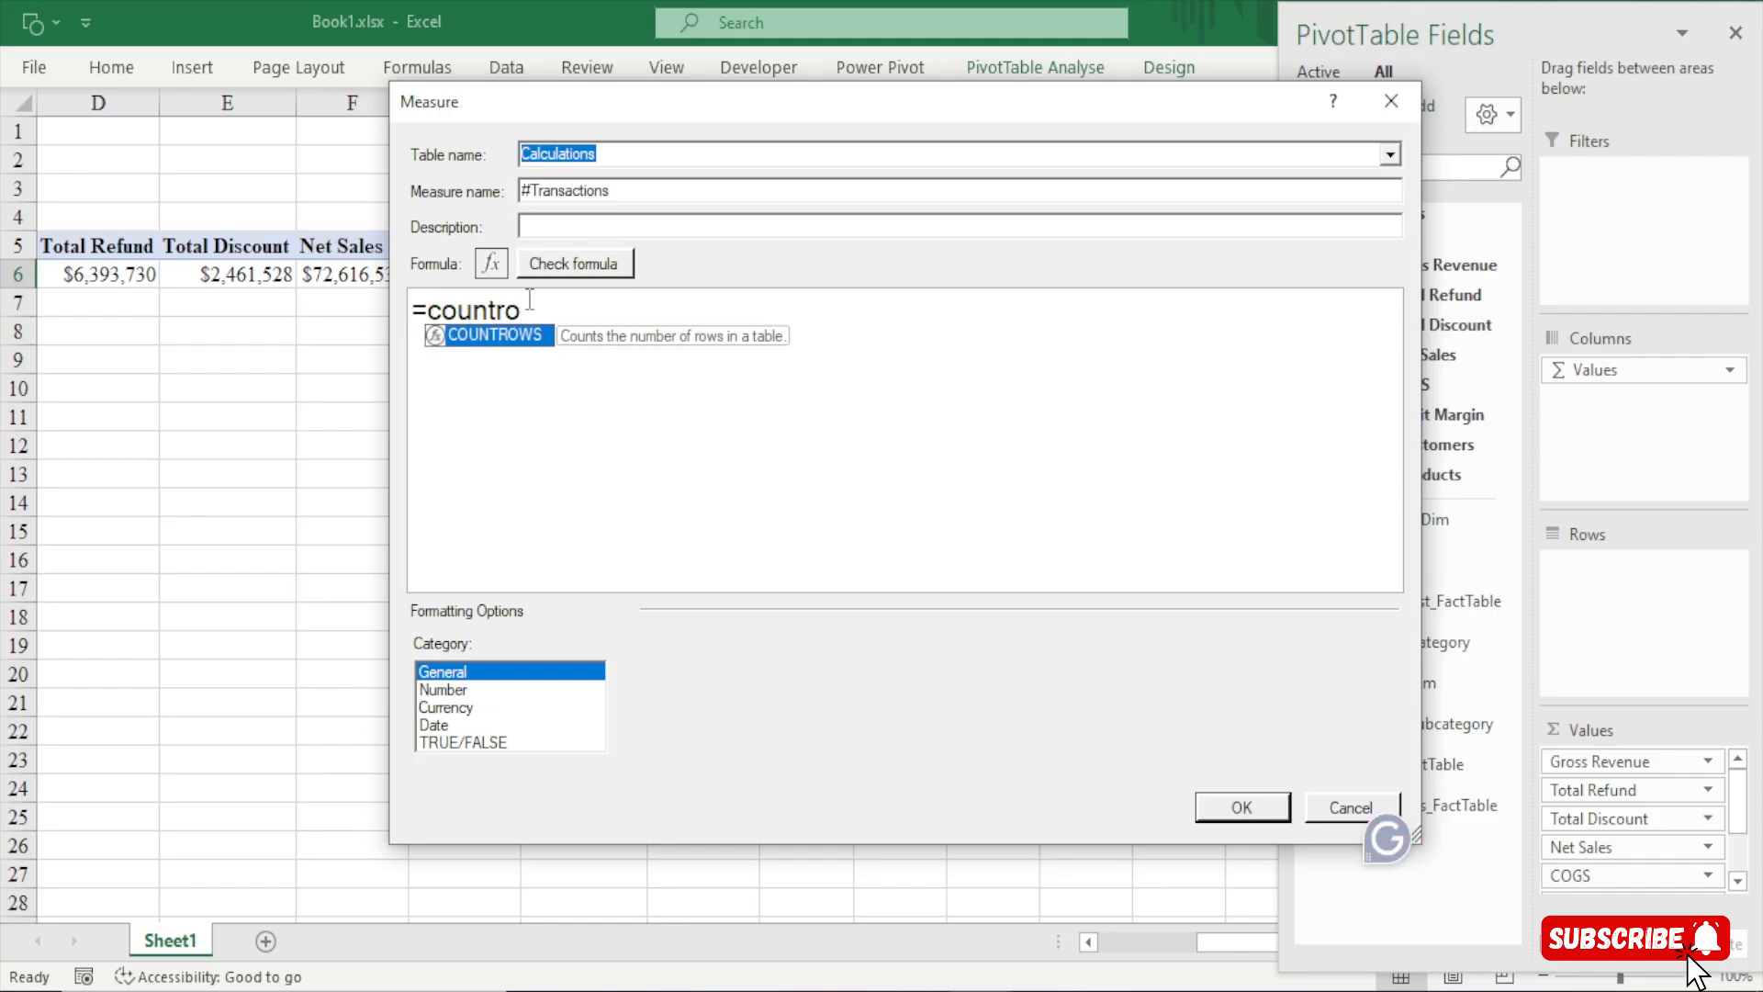
type("ws(t")
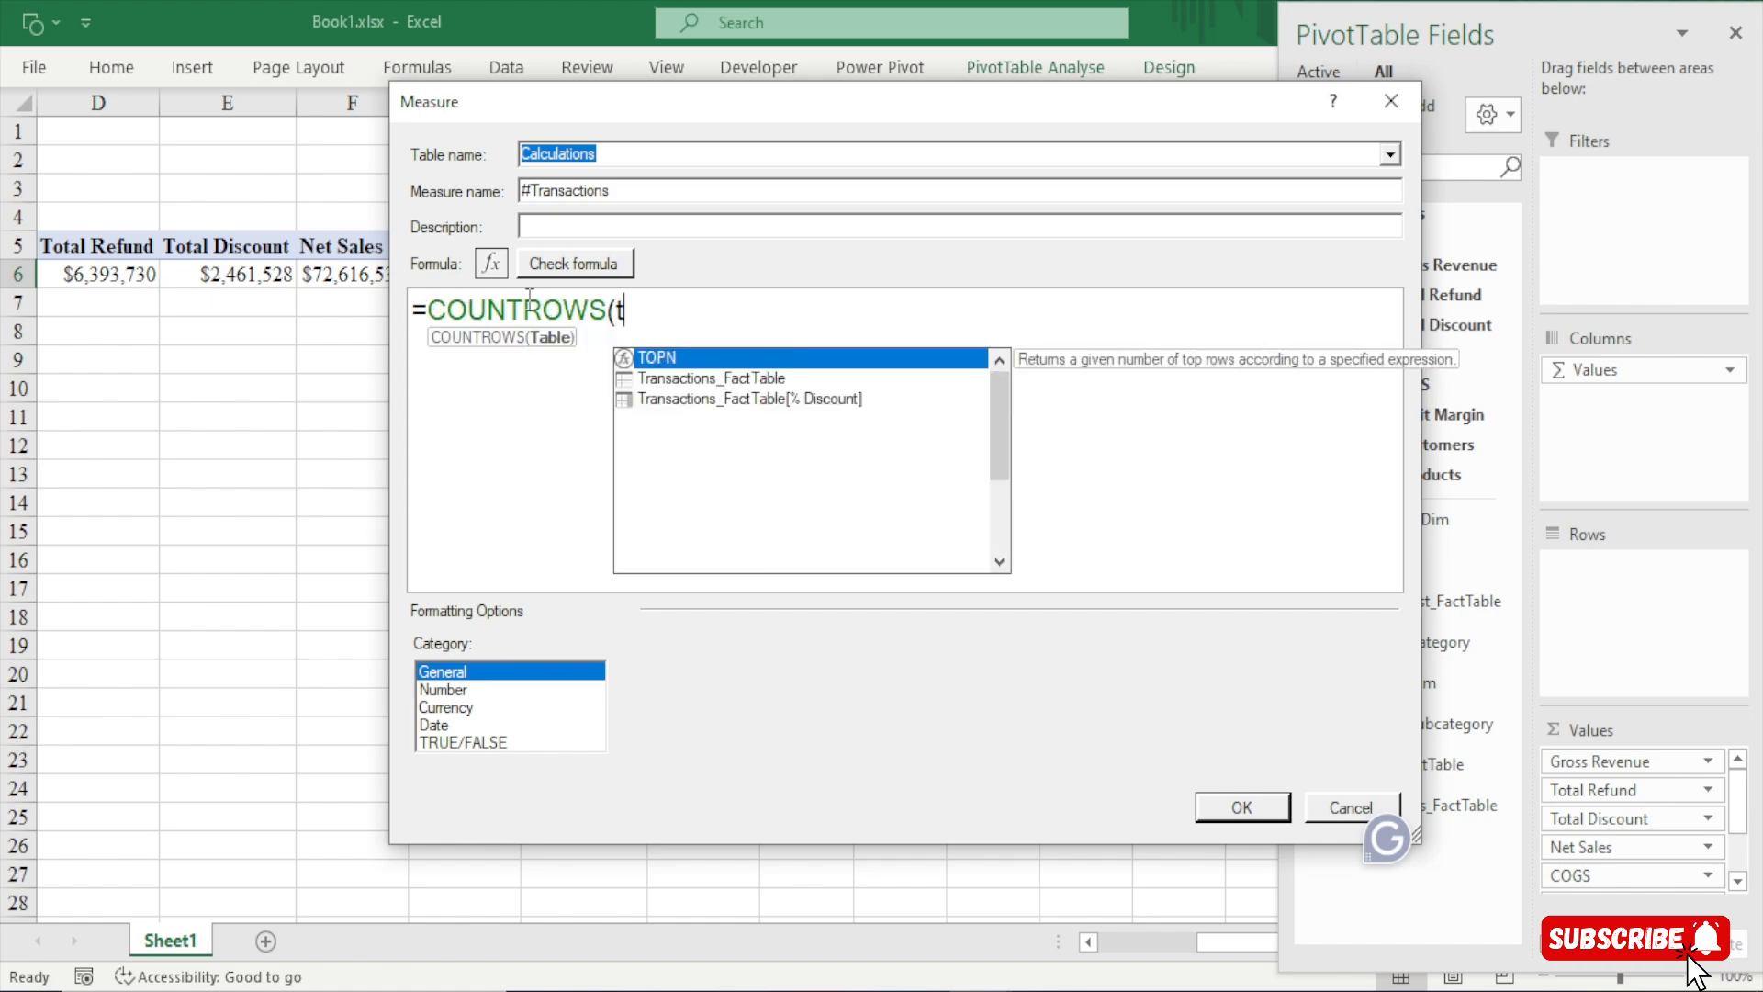
type("ransactions")
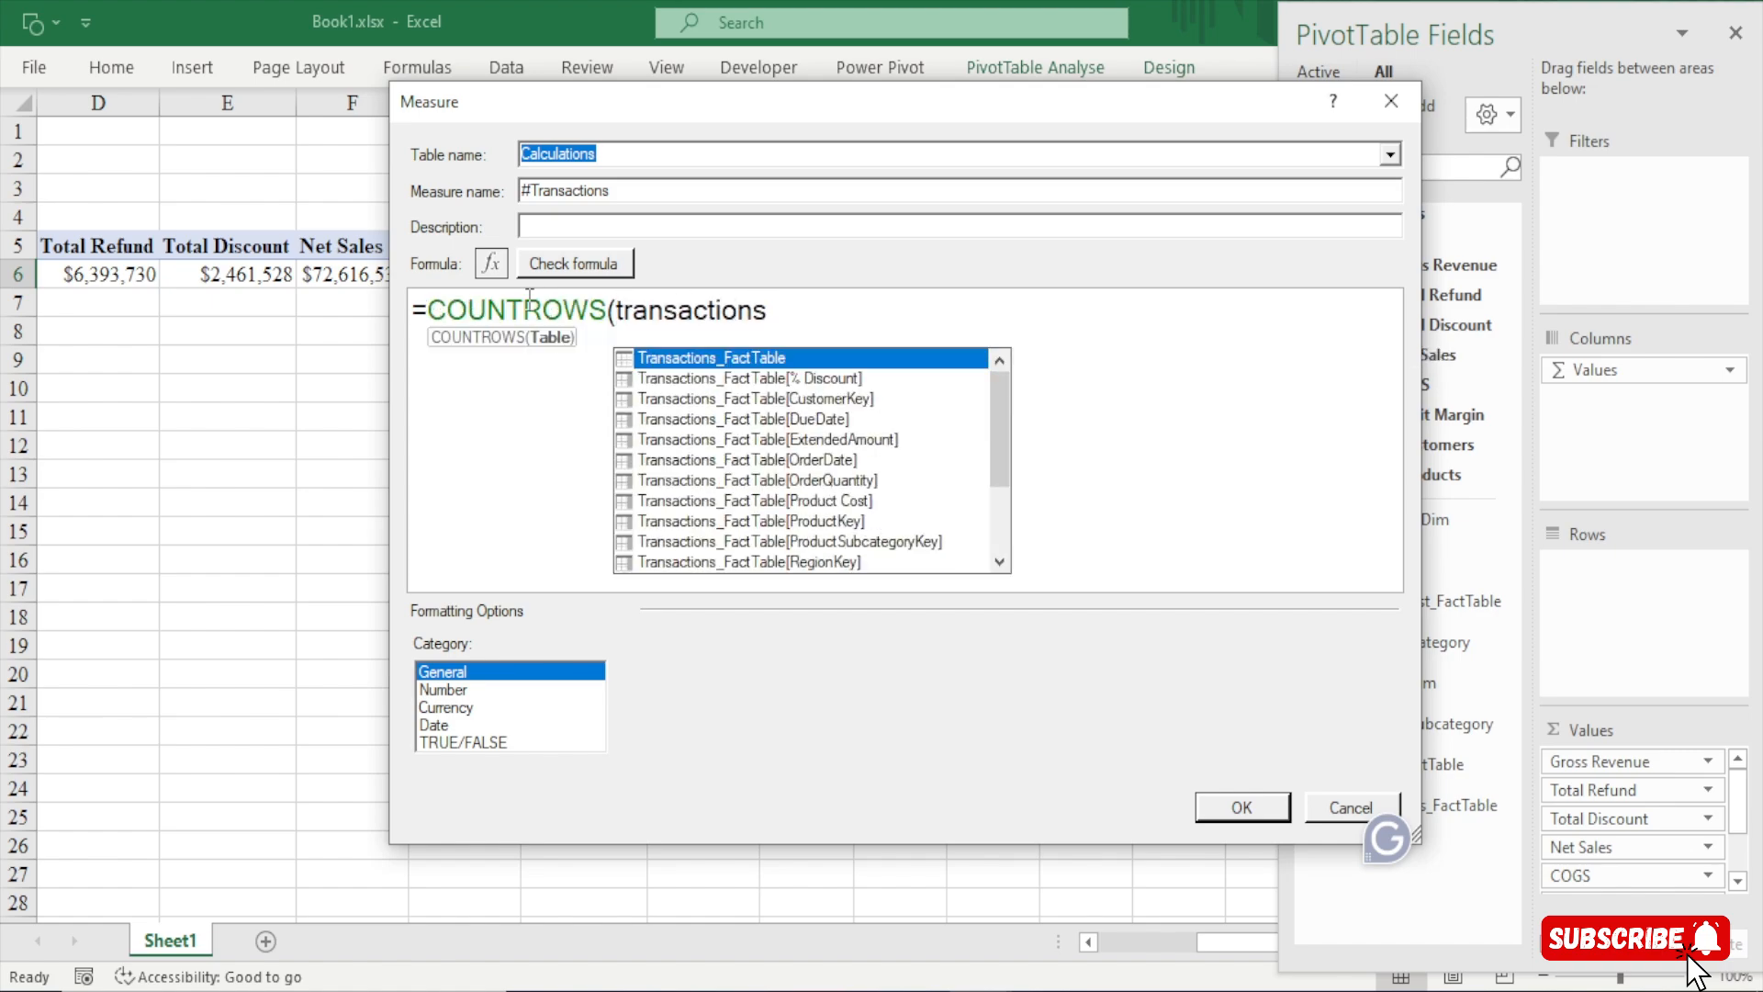
key("Tab")
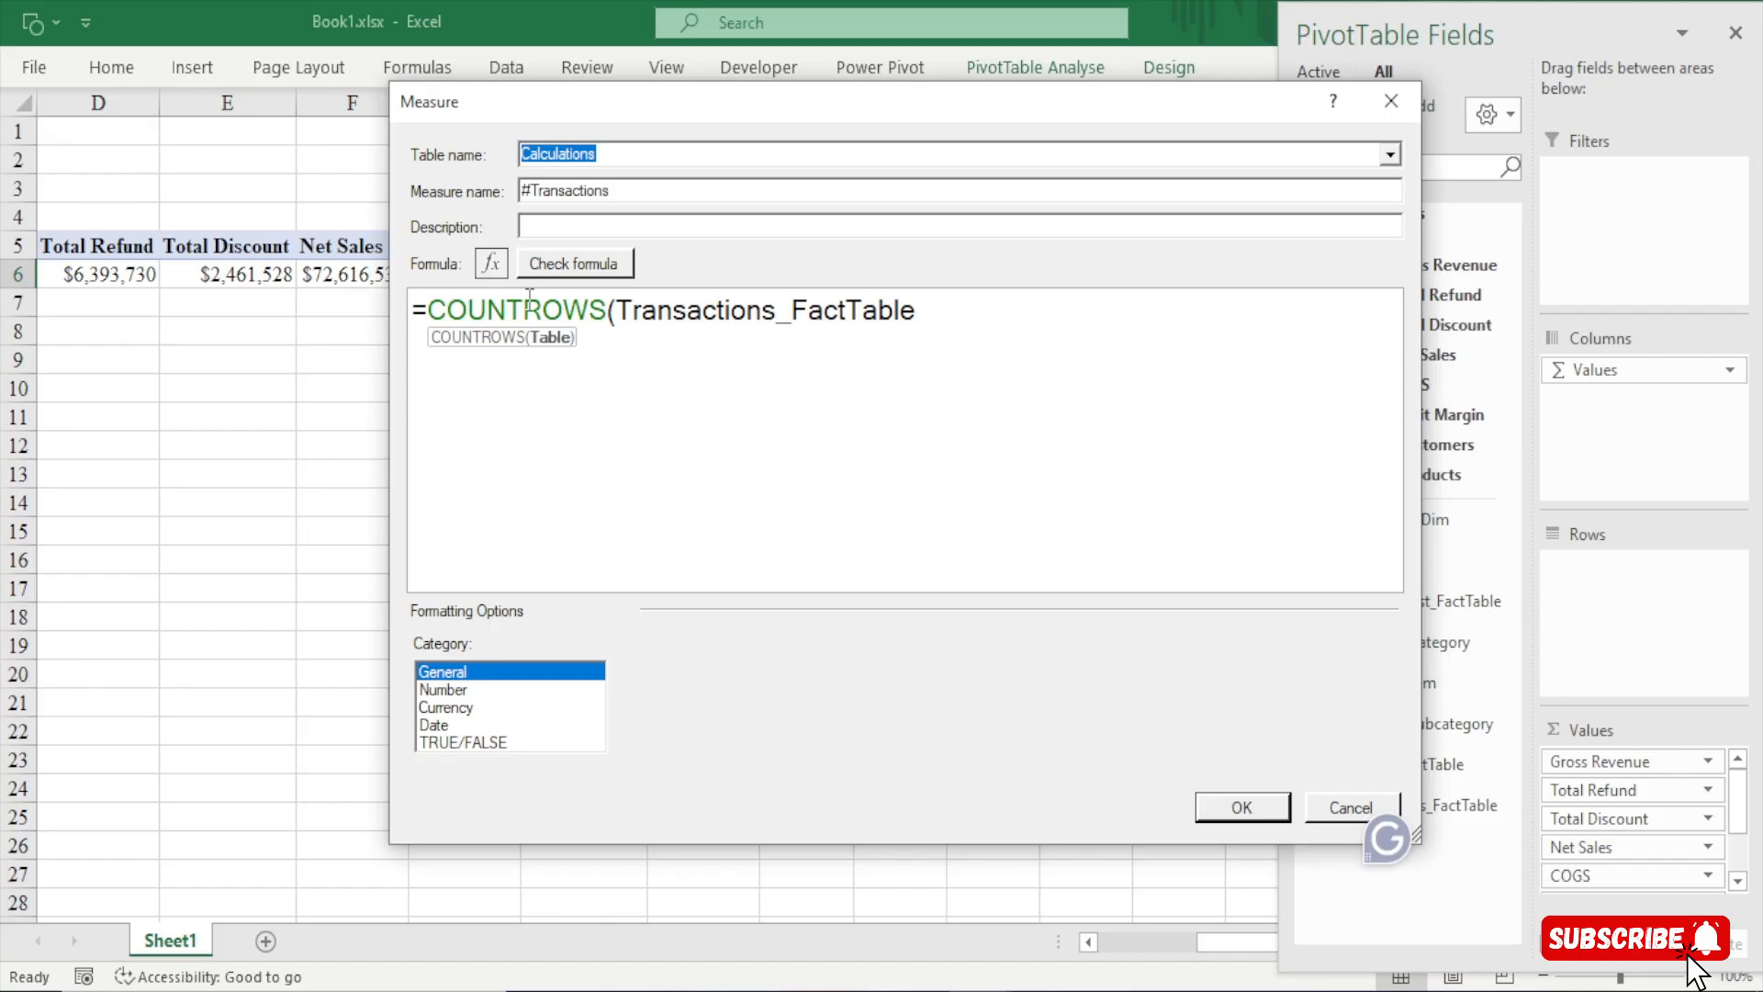
type(")")
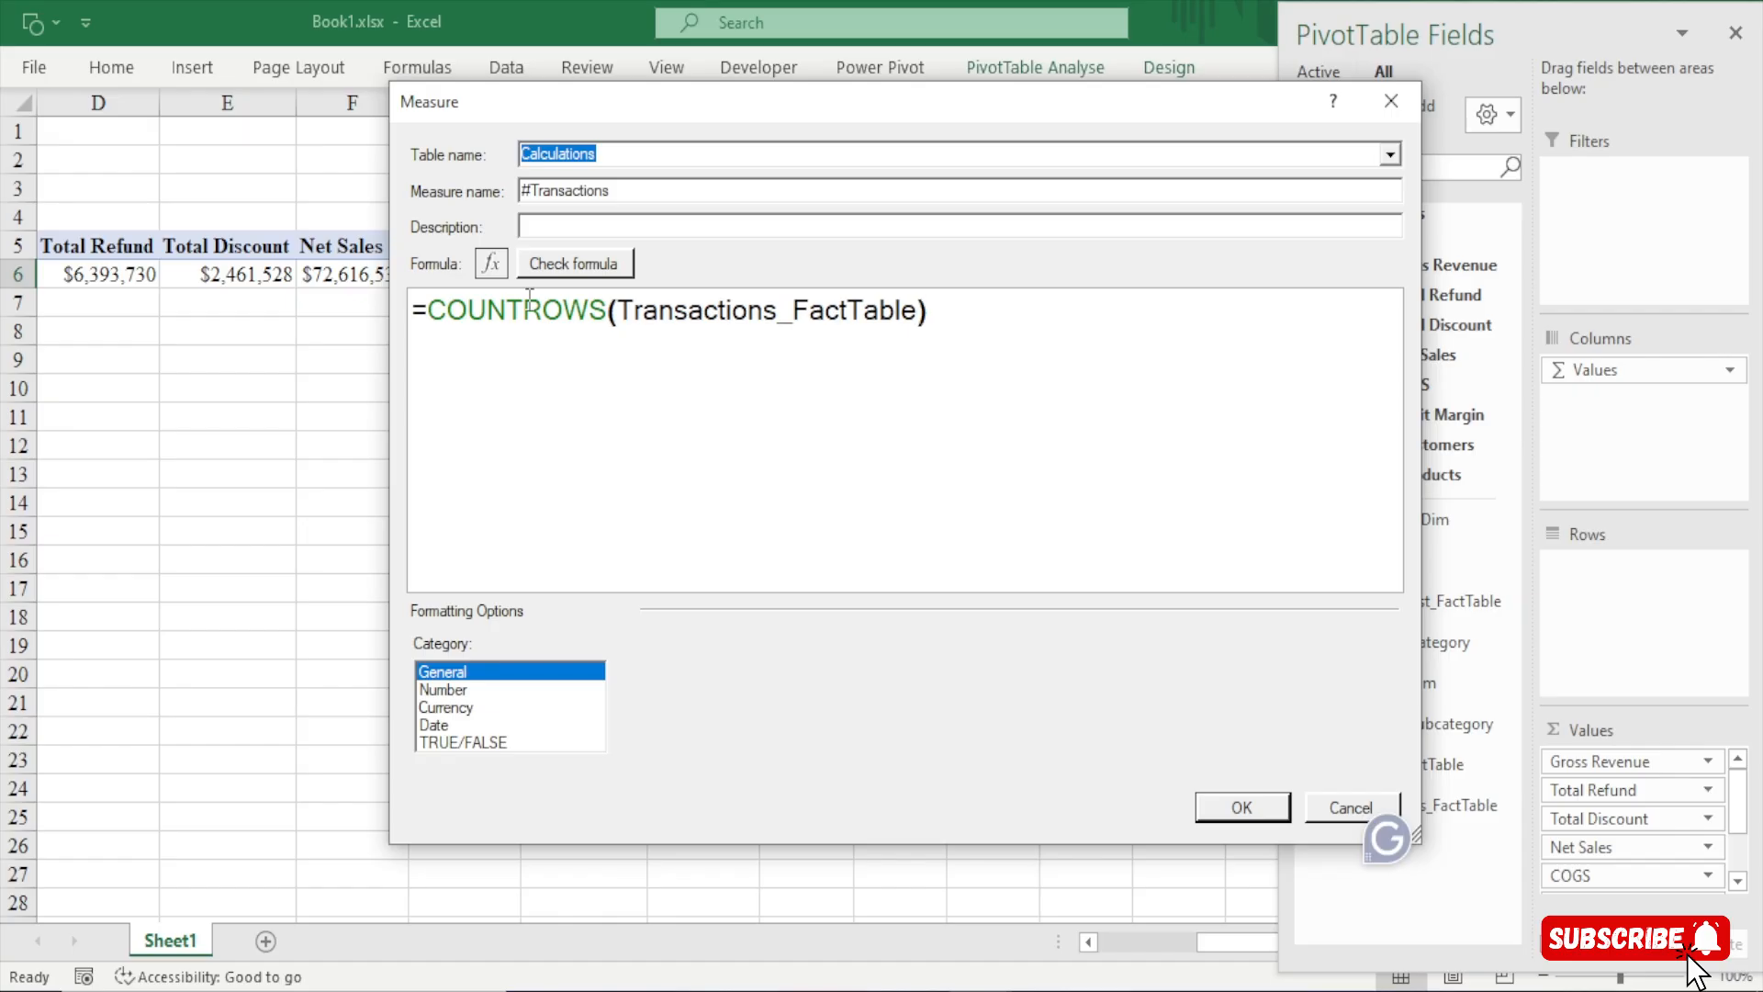
left_click(568, 266)
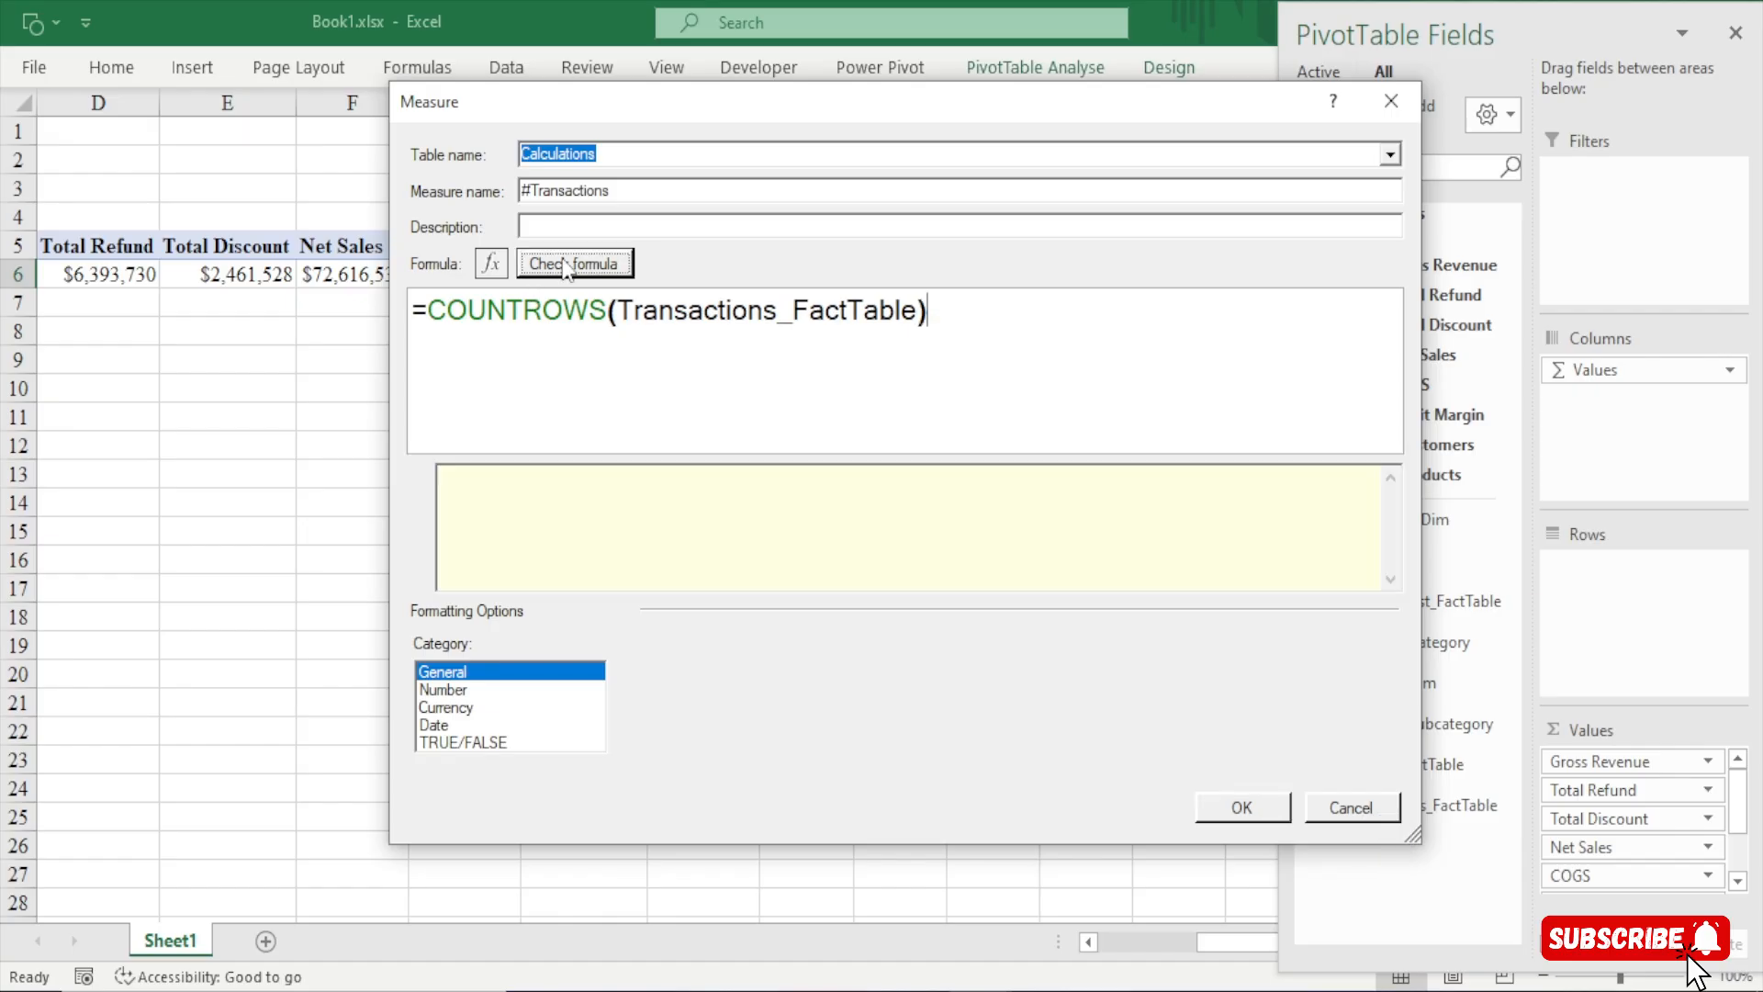
Format the #Transactions measure as Whole Number with the 1000 separator, save it and select its value in the PivotTable
left_click(450, 689)
left_click(877, 680)
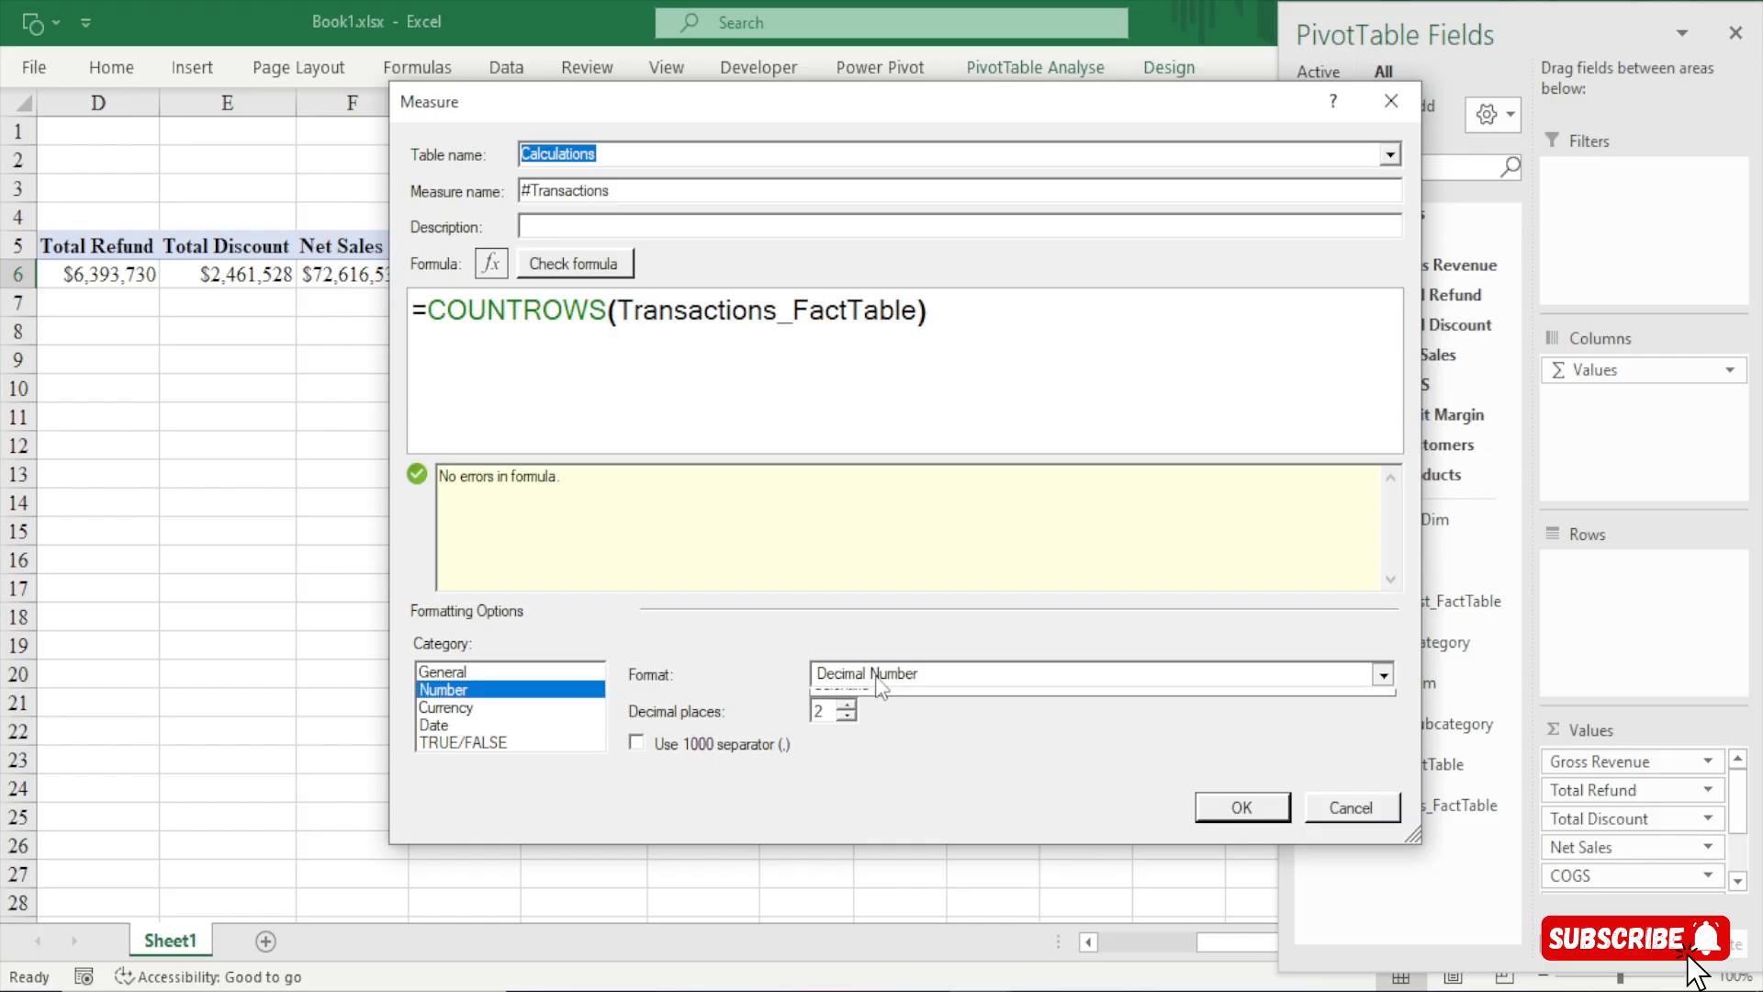
left_click(868, 713)
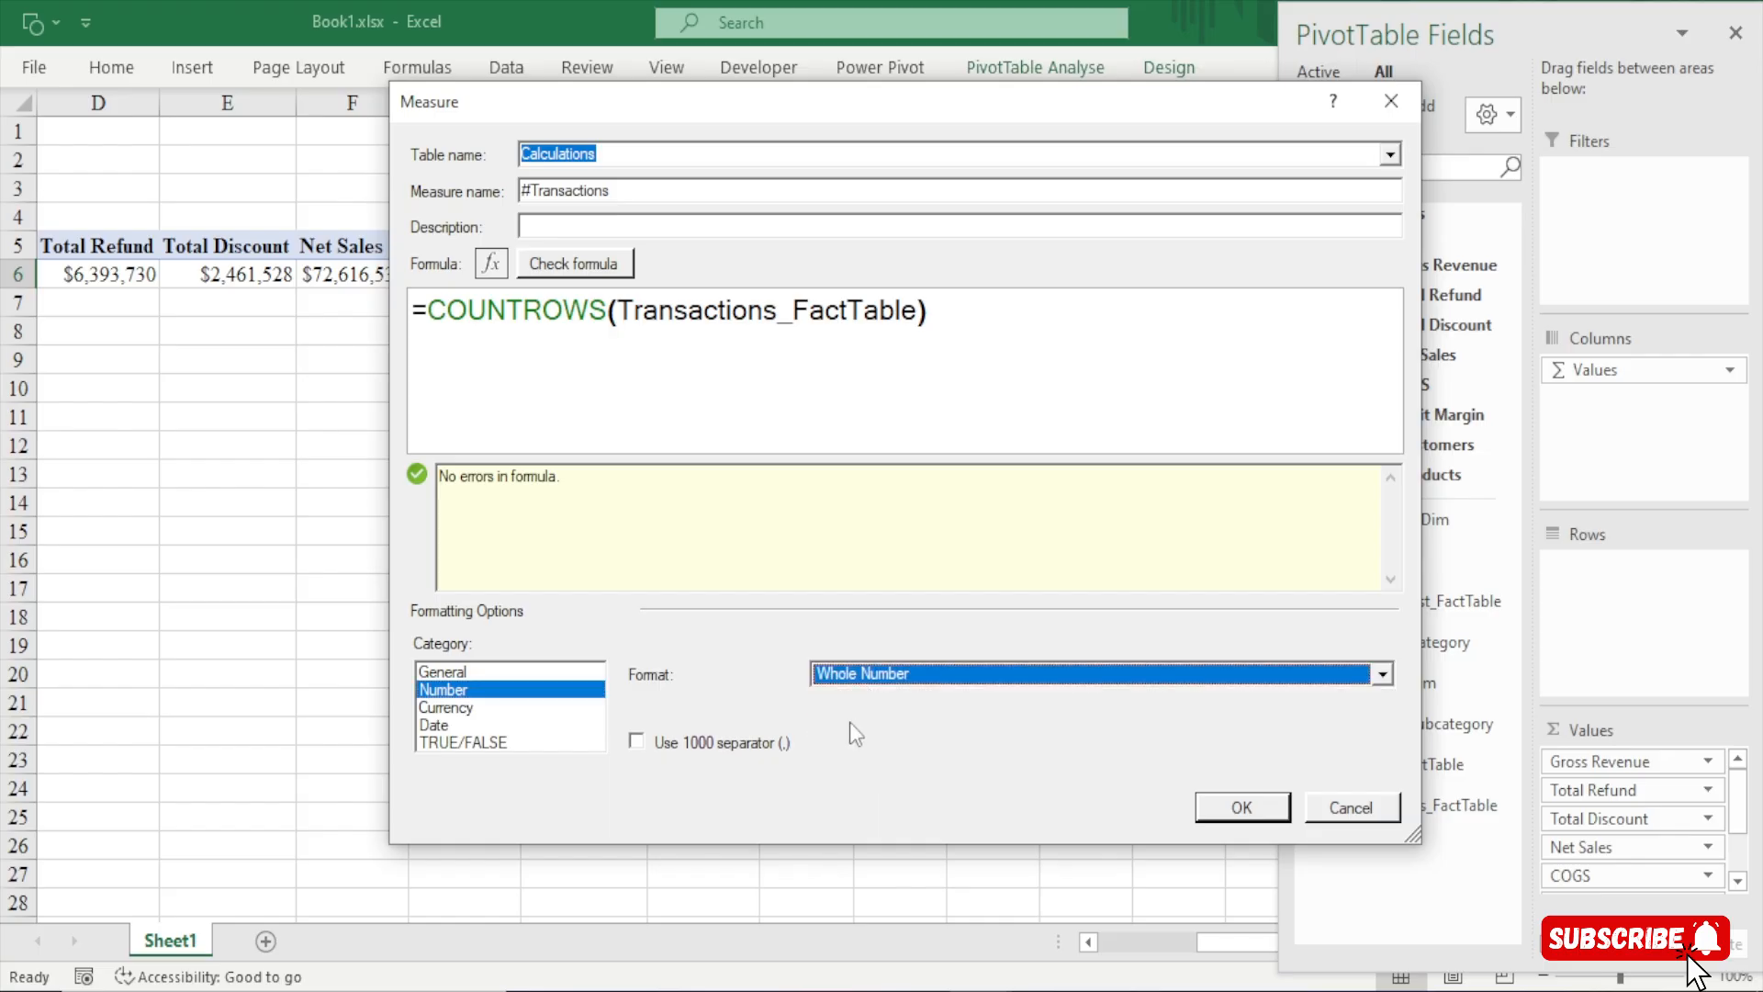
left_click(637, 742)
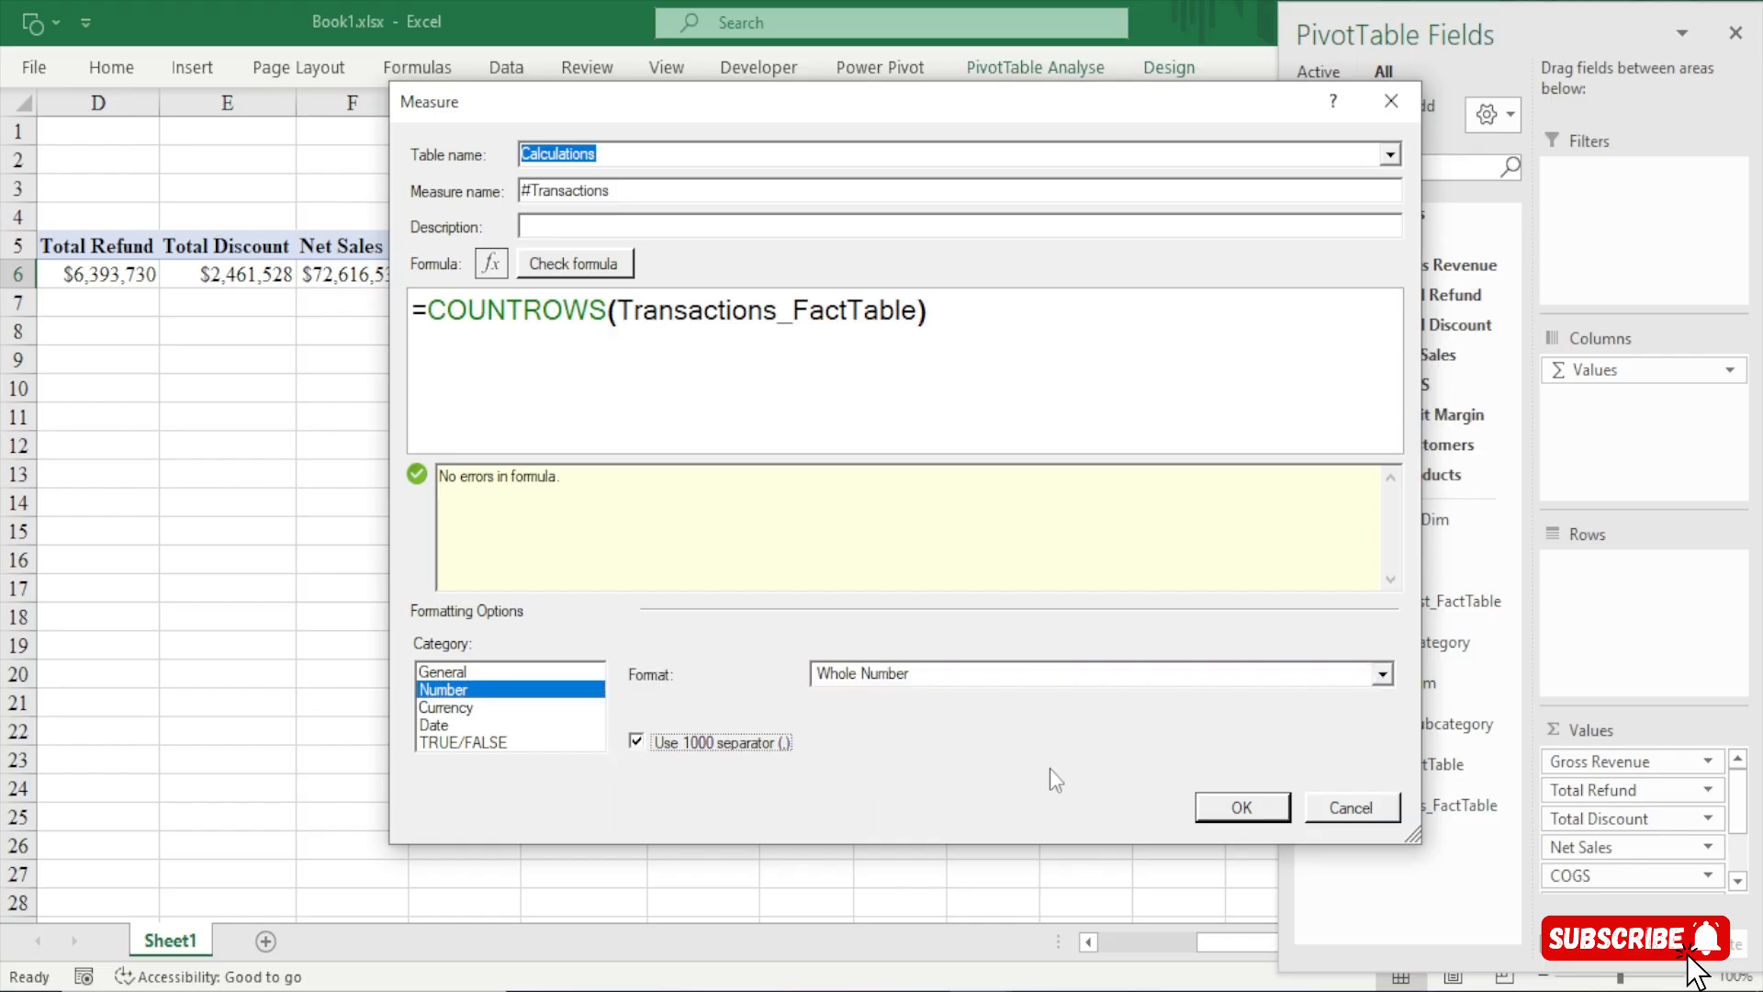
left_click(1242, 808)
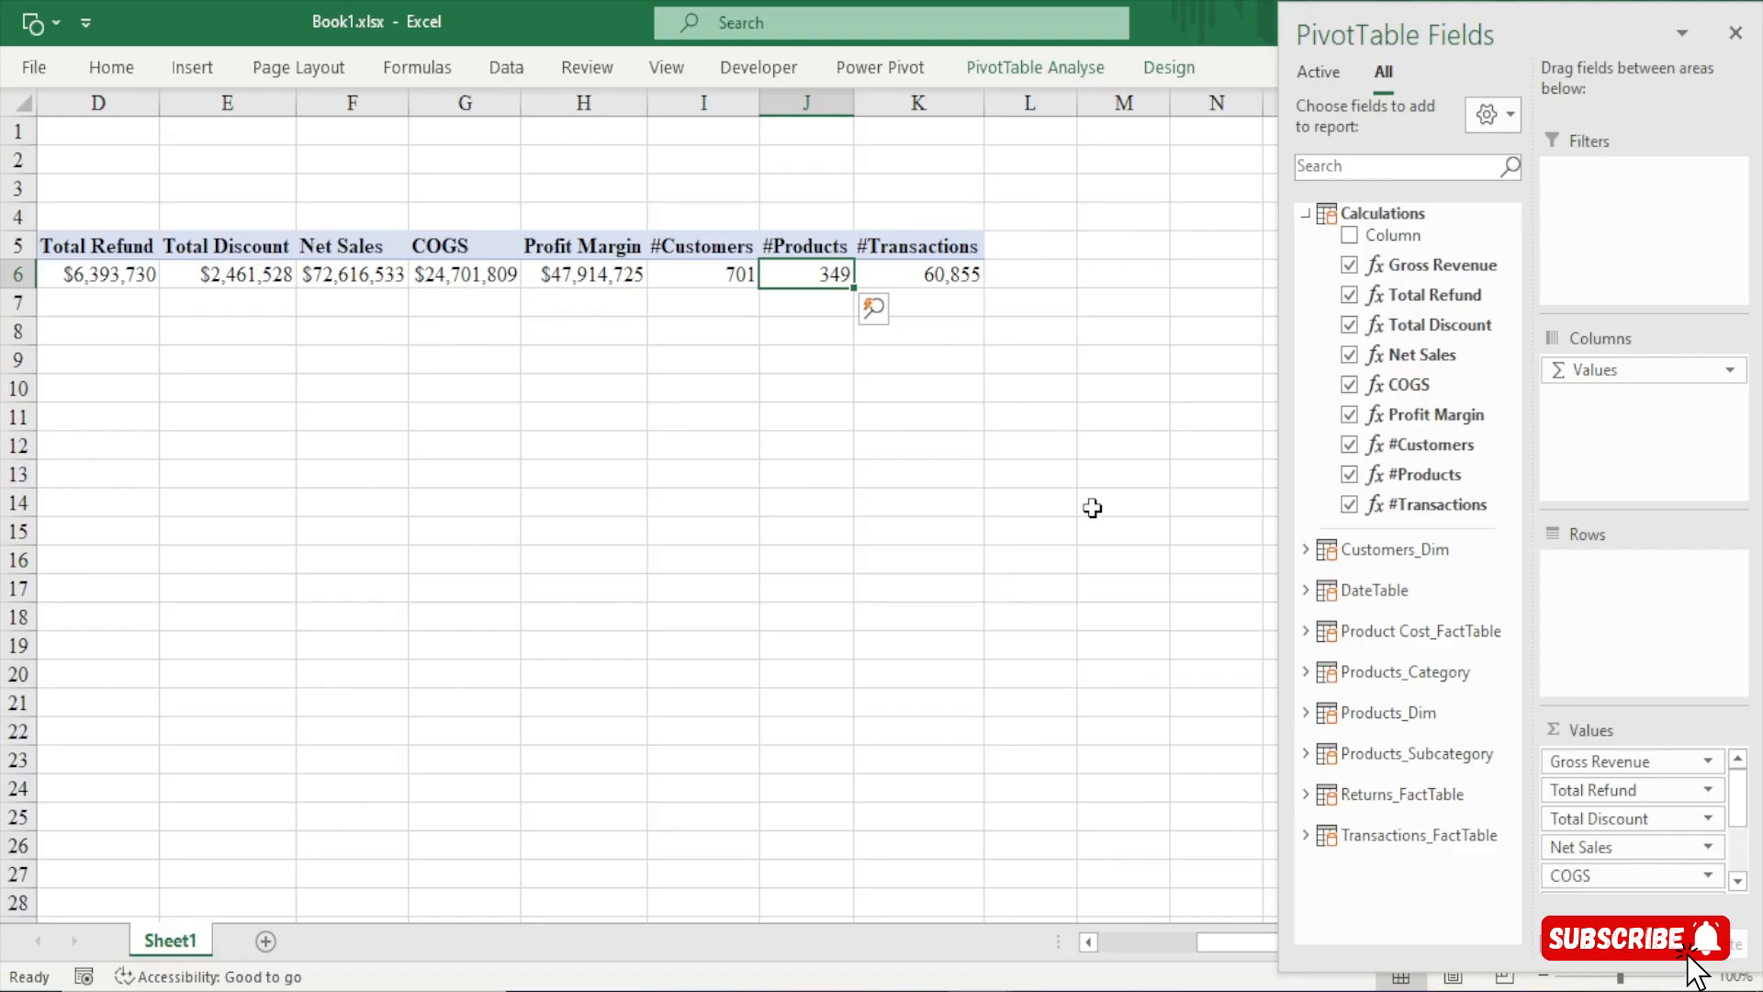
left_click(930, 269)
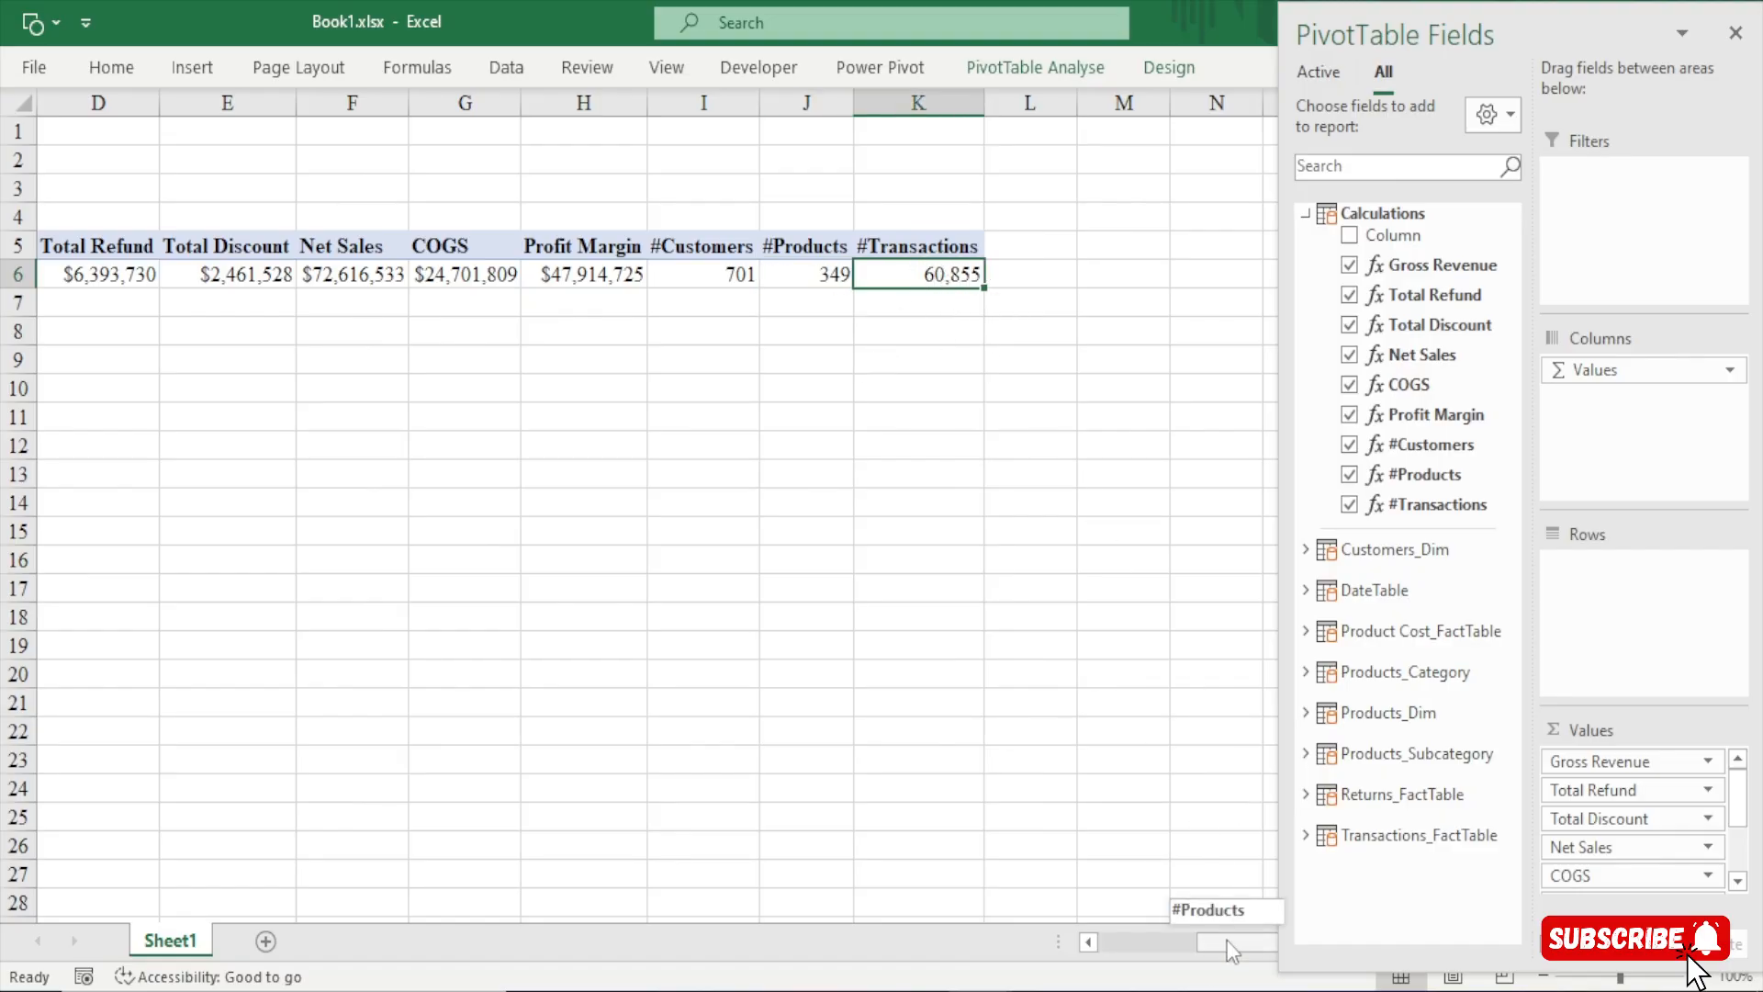
Apply a PivotTable style with a solid green header row to the measures PivotTable
left_click_drag(1233, 950, 1166, 946)
left_click(563, 233)
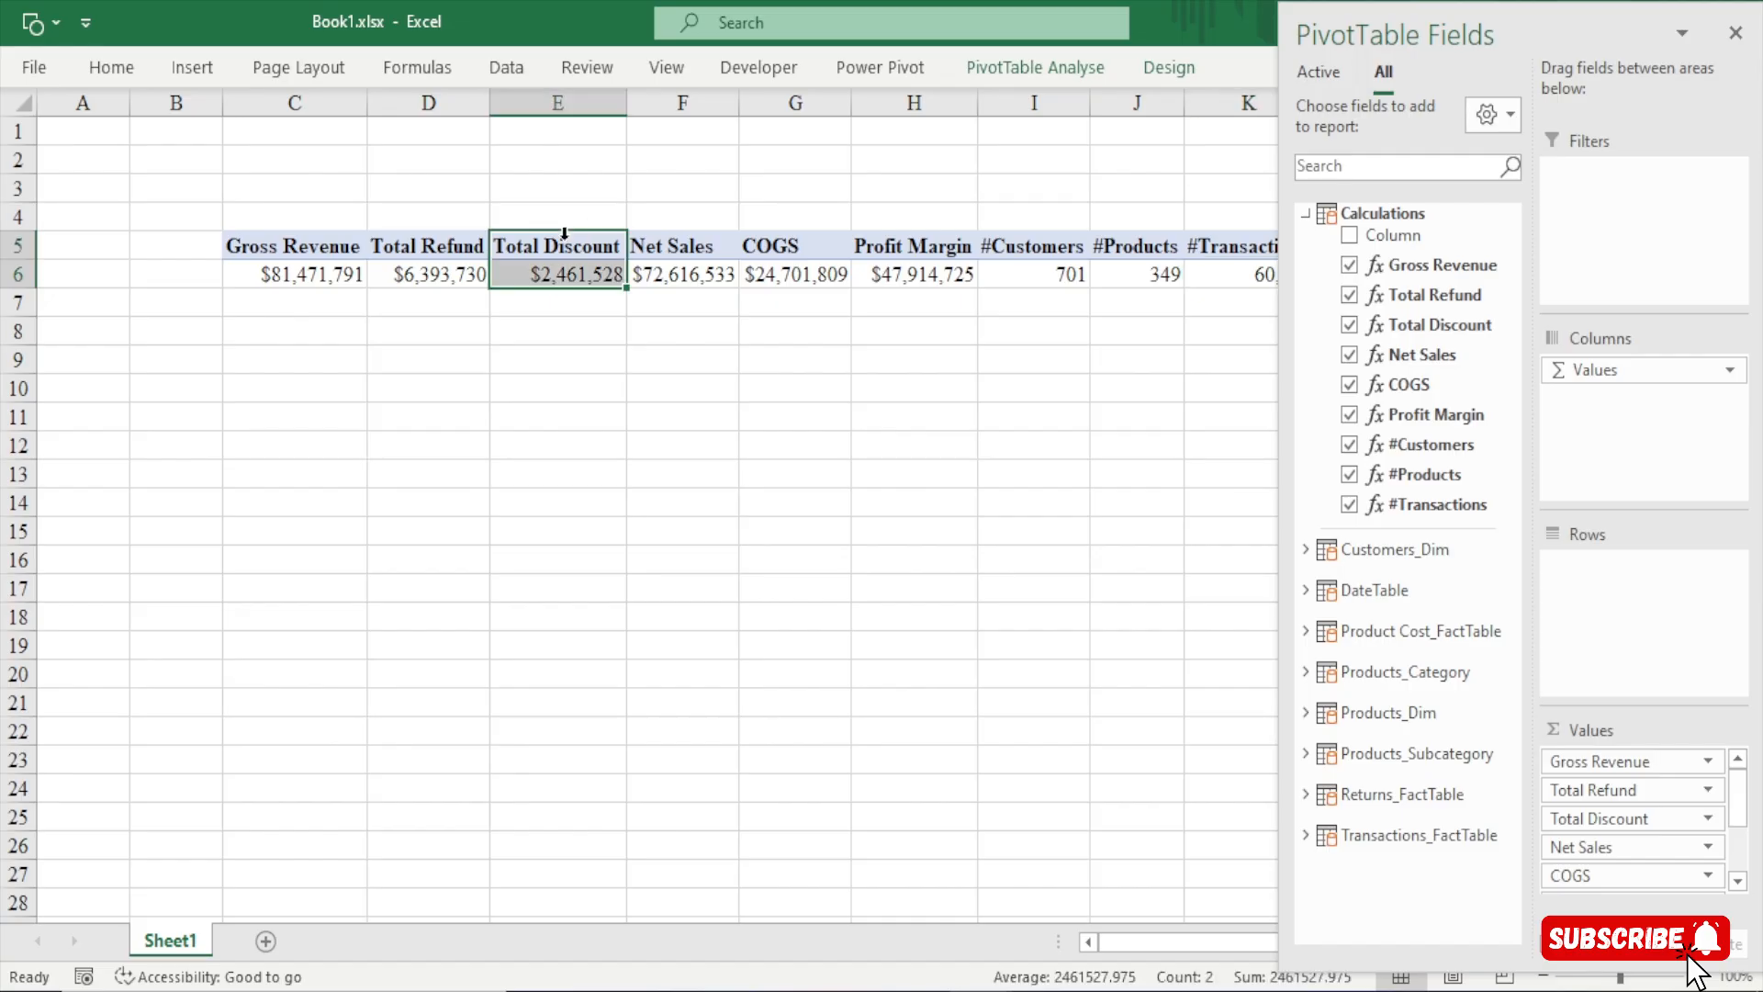
left_click(567, 245)
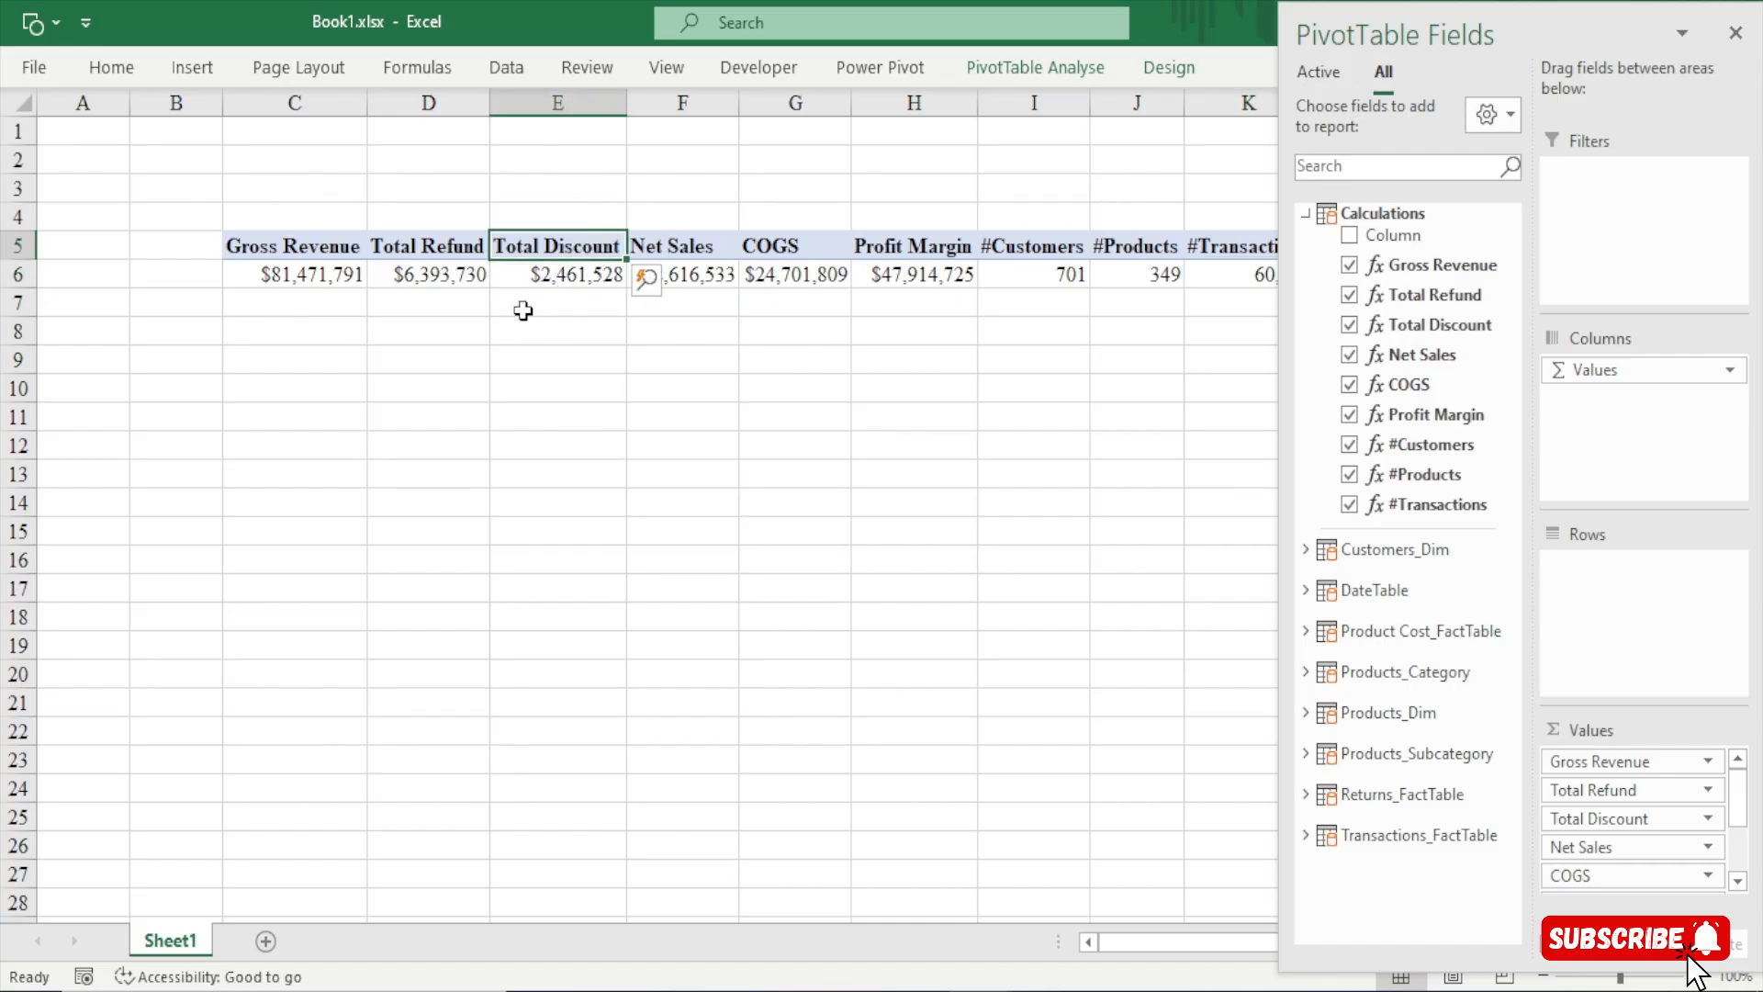
left_click(1171, 67)
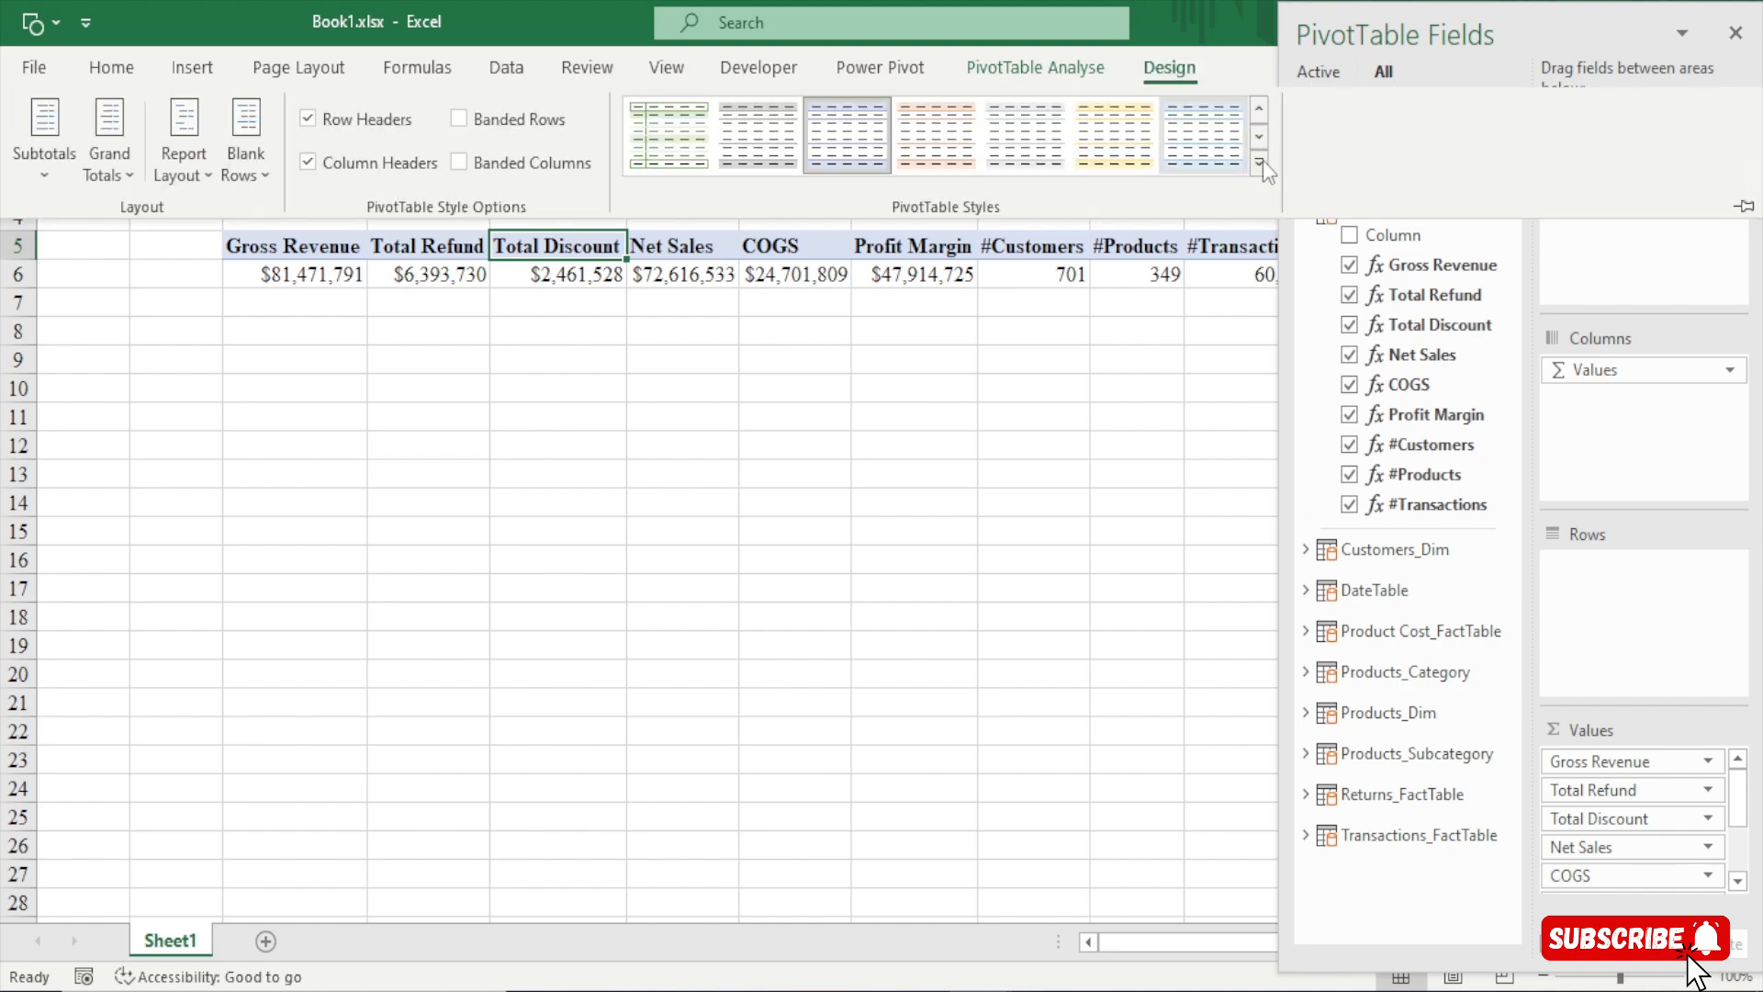
left_click(1263, 162)
left_click(713, 421)
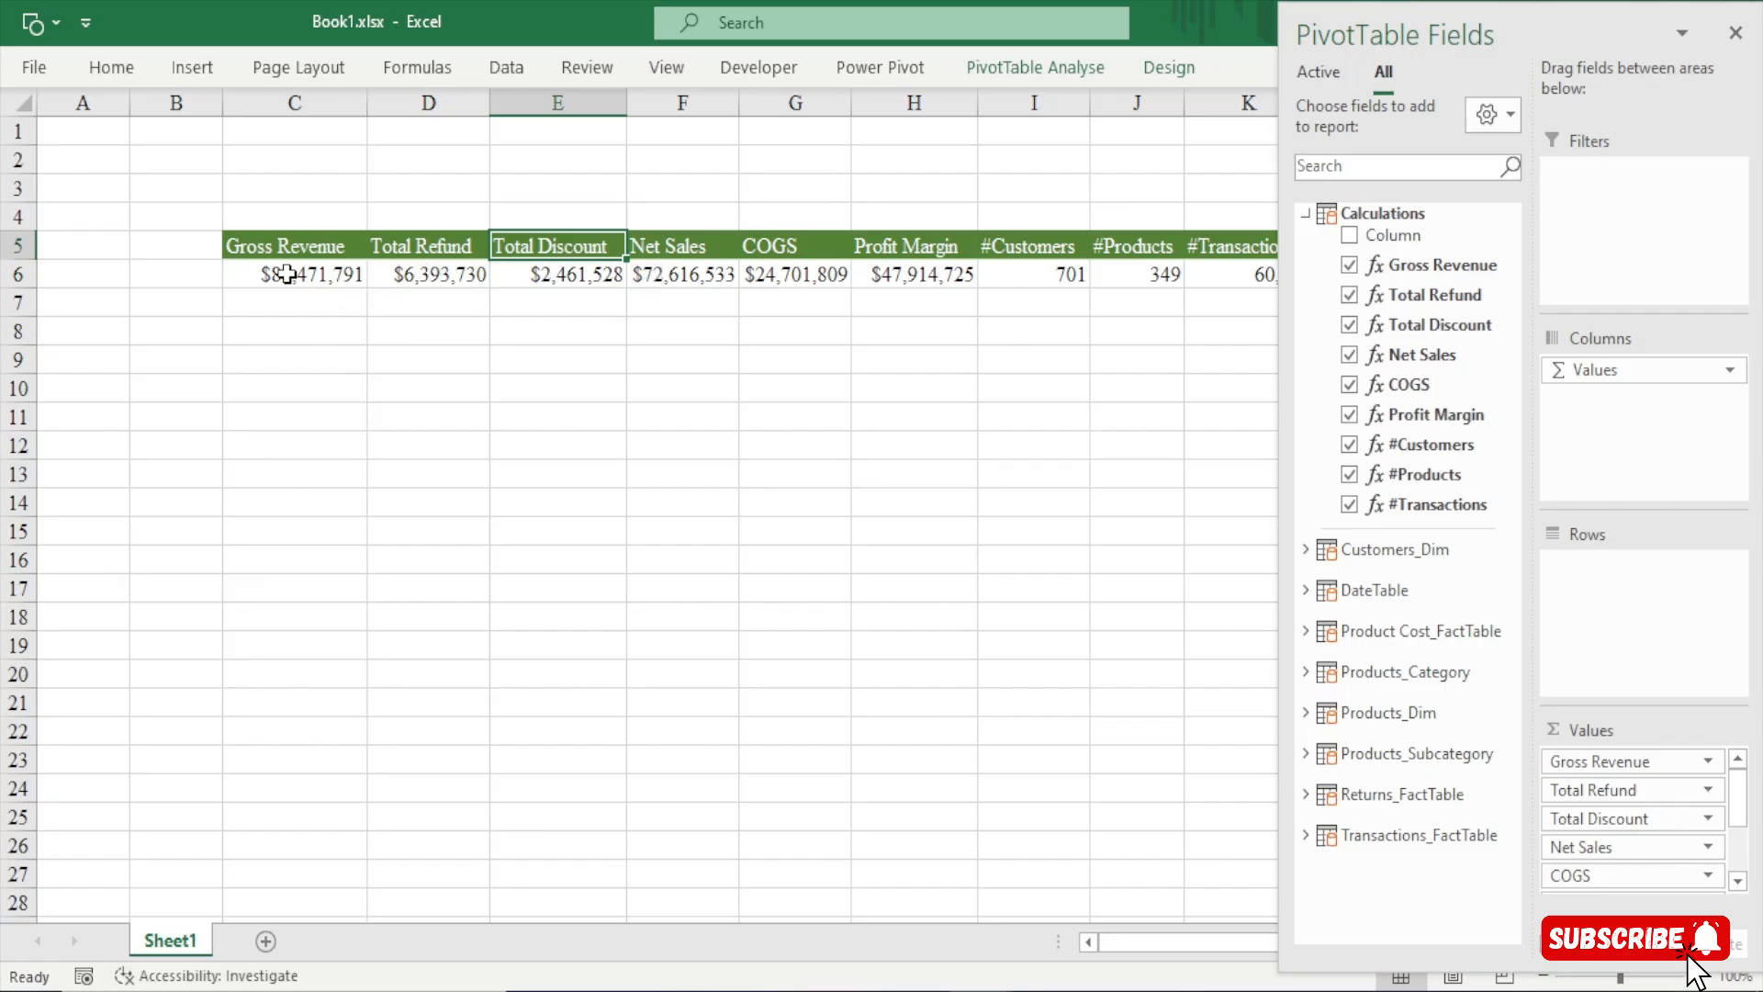
Close the PivotTable field list to reveal the full row of measures
left_click_drag(275, 274, 1165, 272)
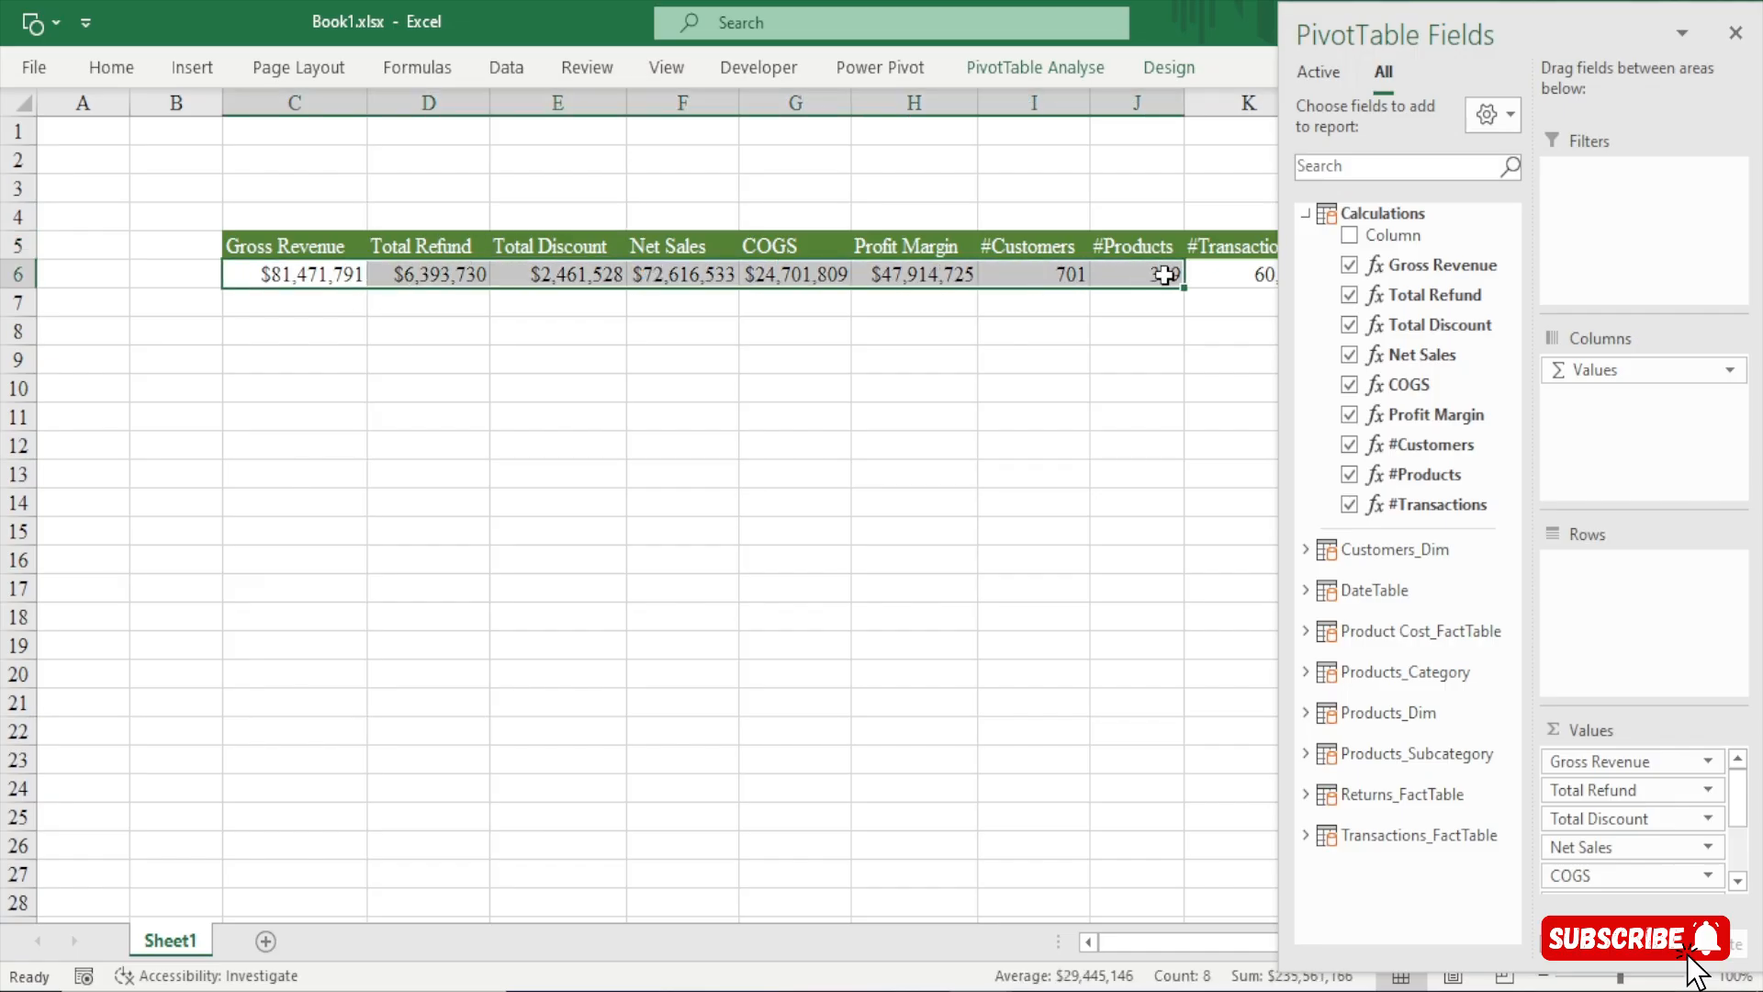
left_click(679, 277)
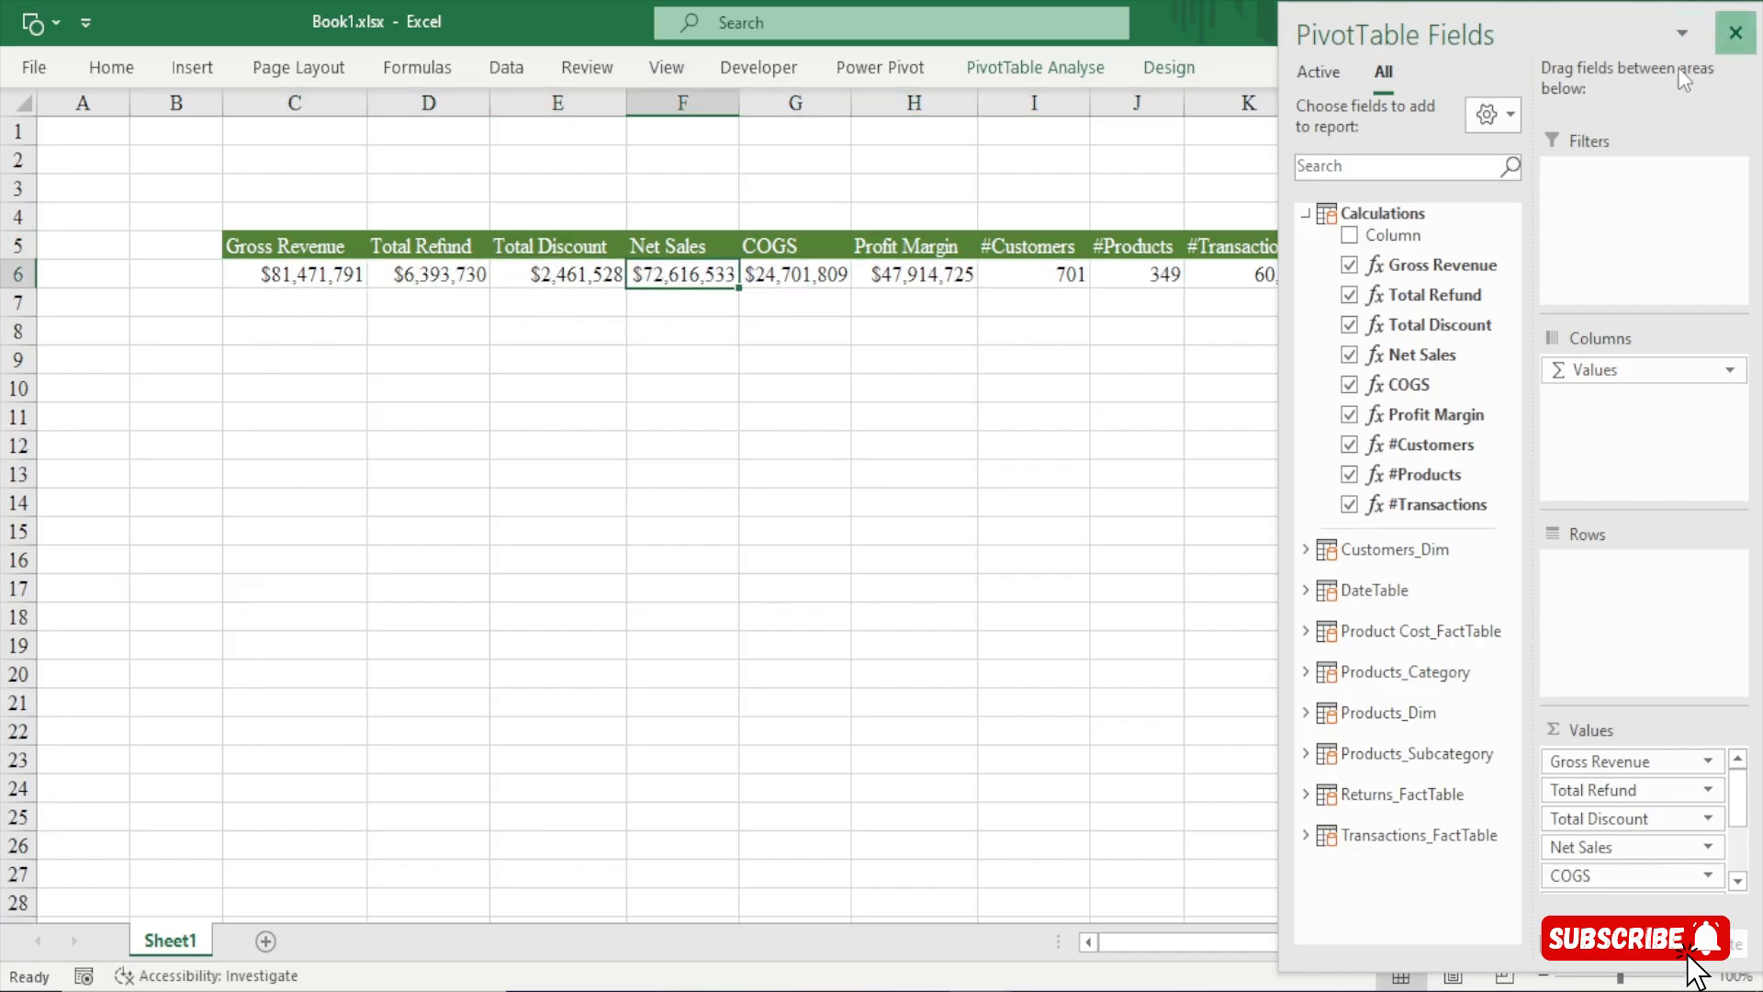
left_click(1735, 33)
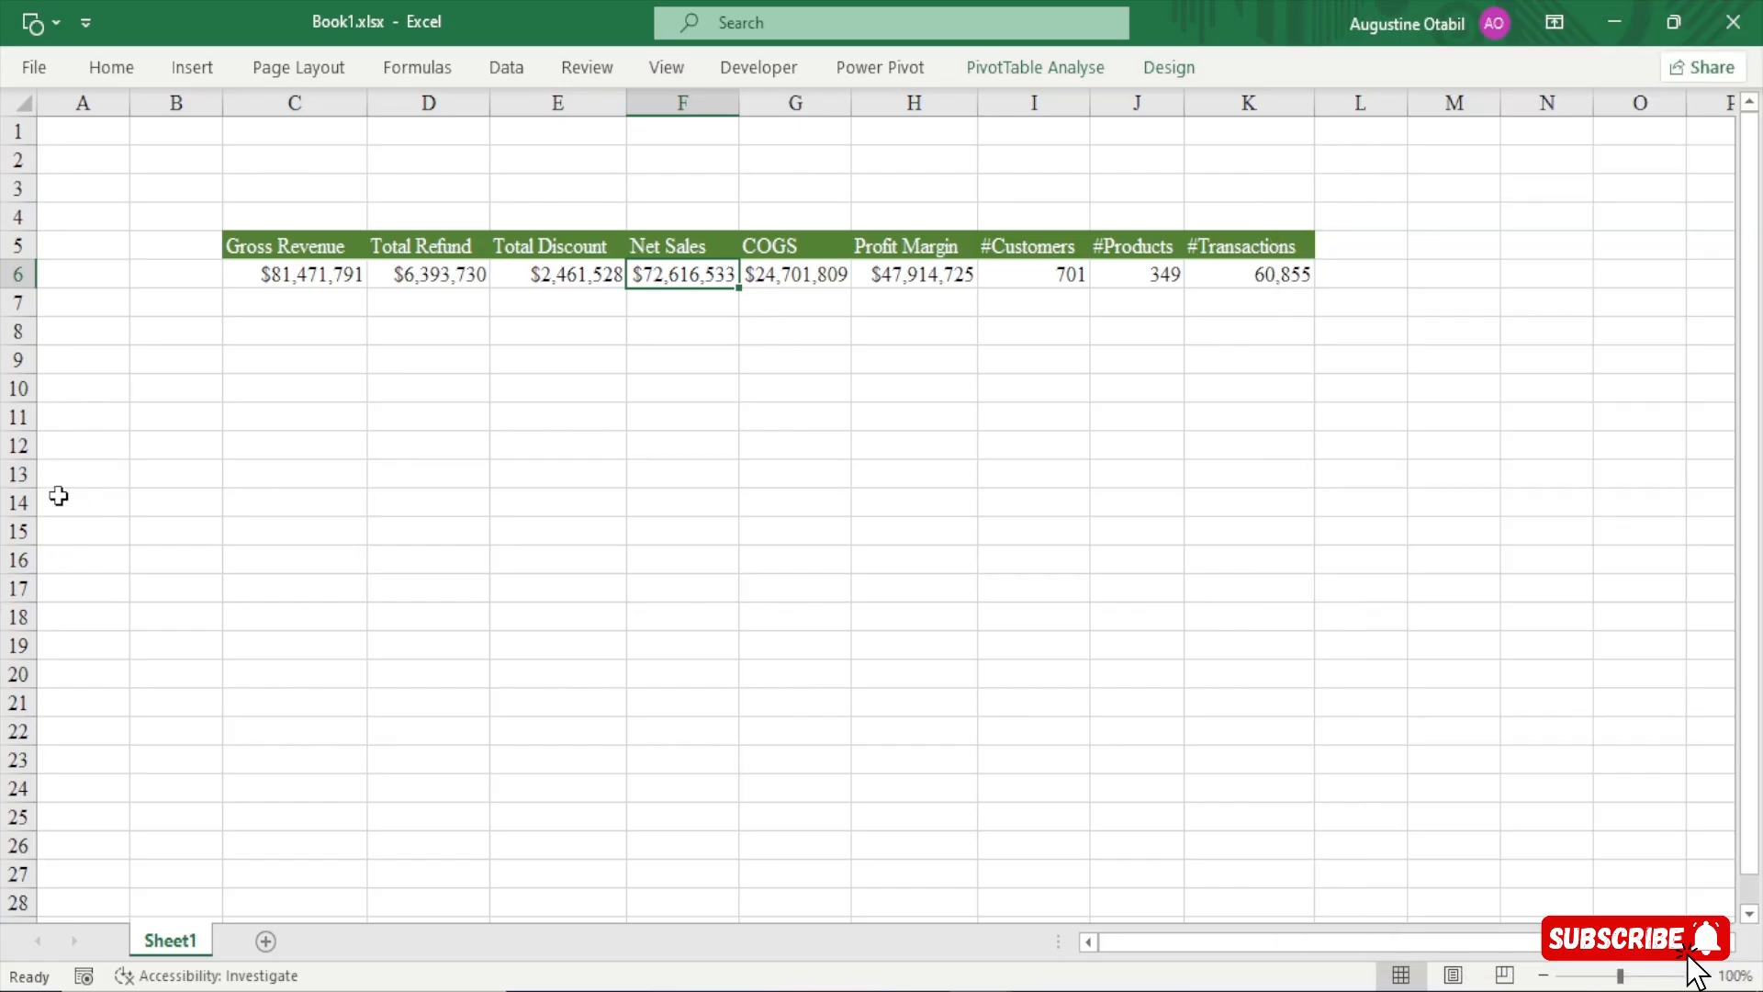
left_click(295, 280)
left_click(435, 280, "ctrl")
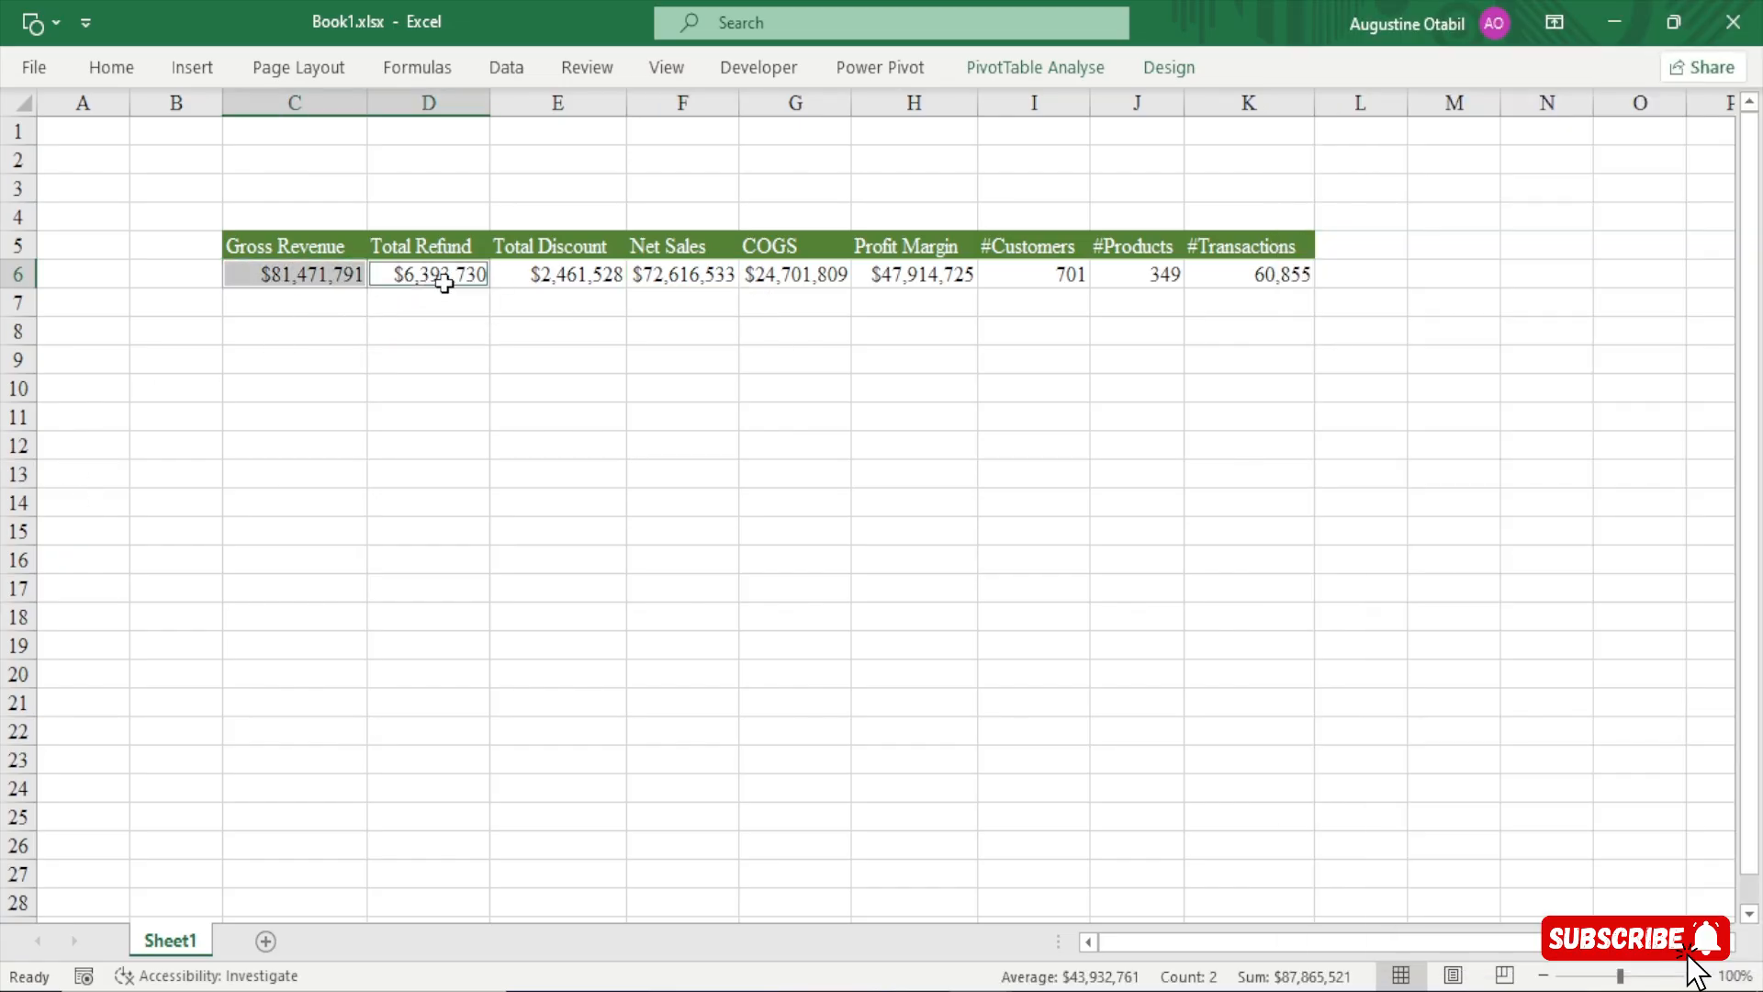
left_click(588, 283, "ctrl")
left_click(648, 278, "ctrl")
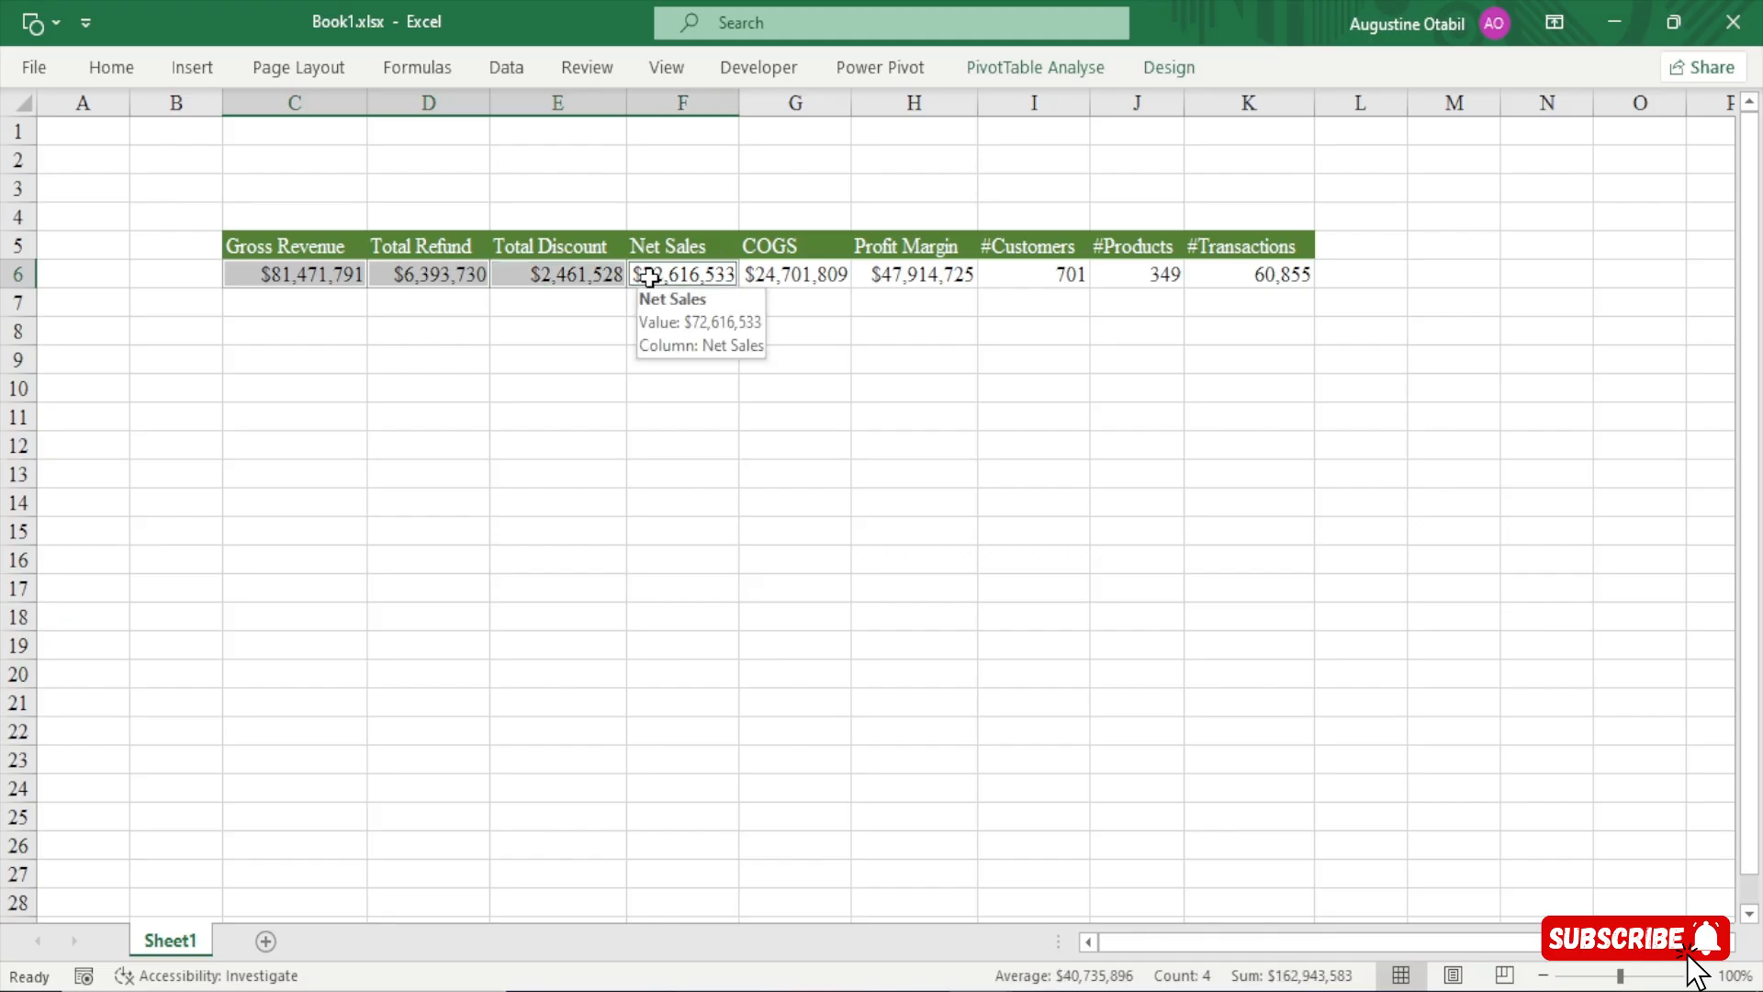
double_click(328, 280)
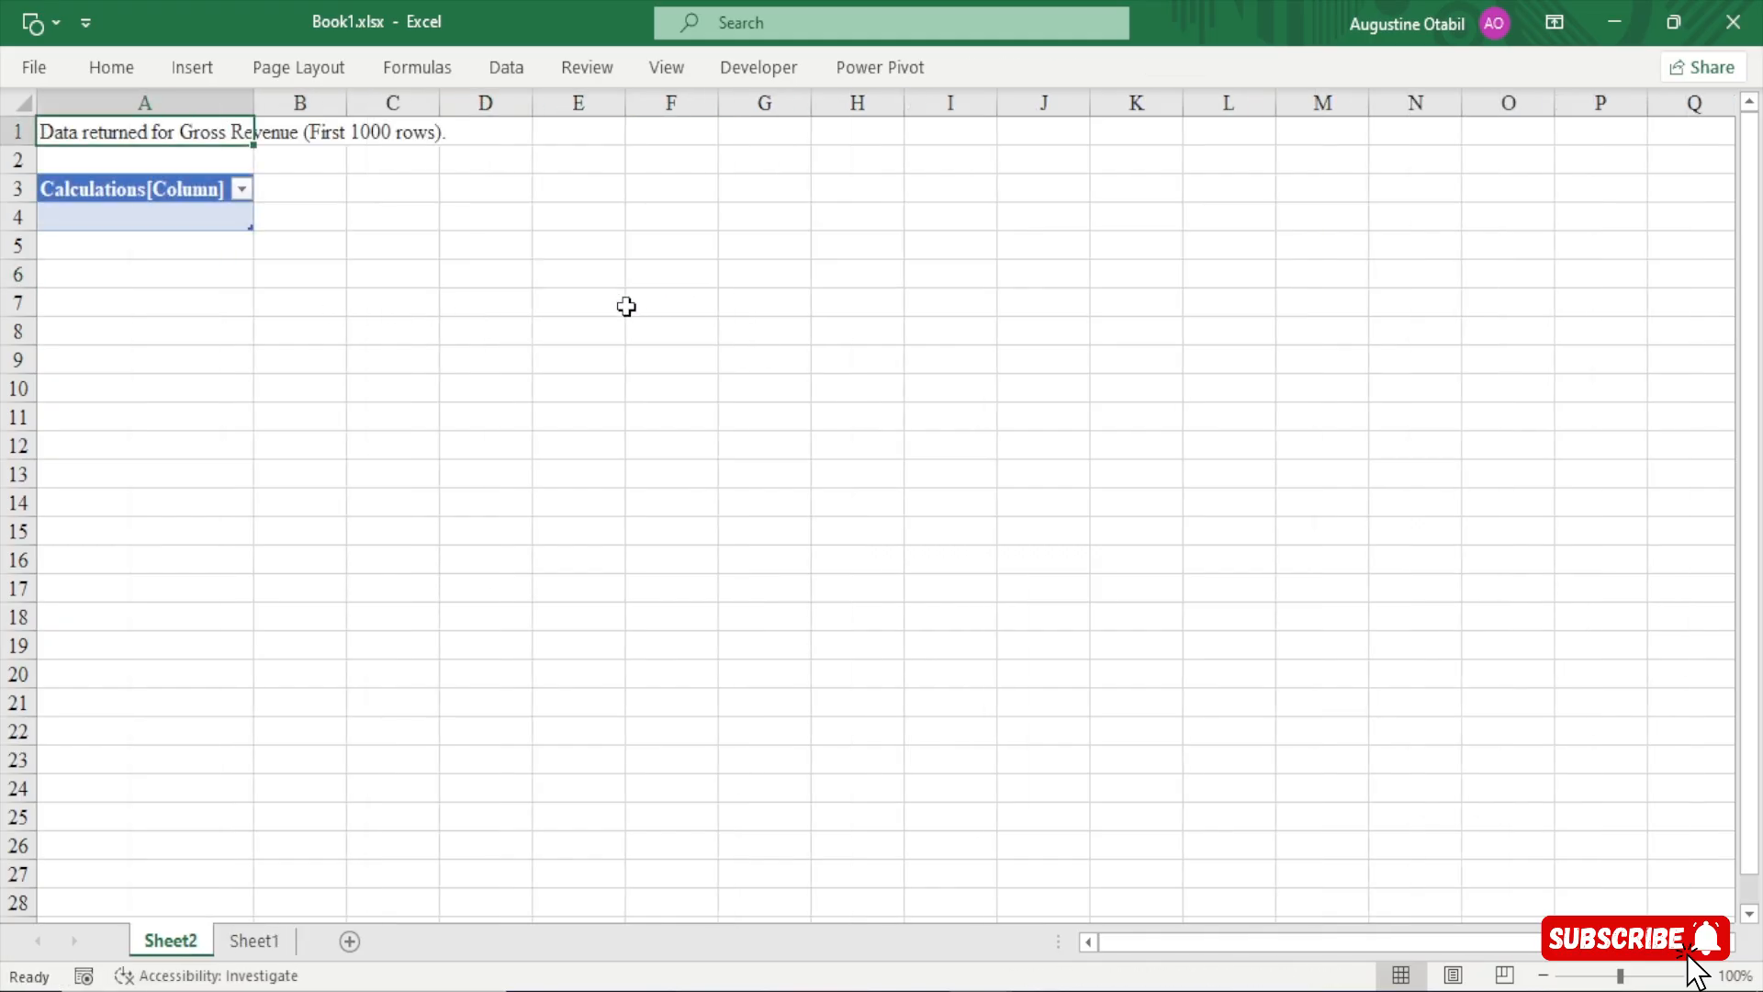
right_click(180, 944)
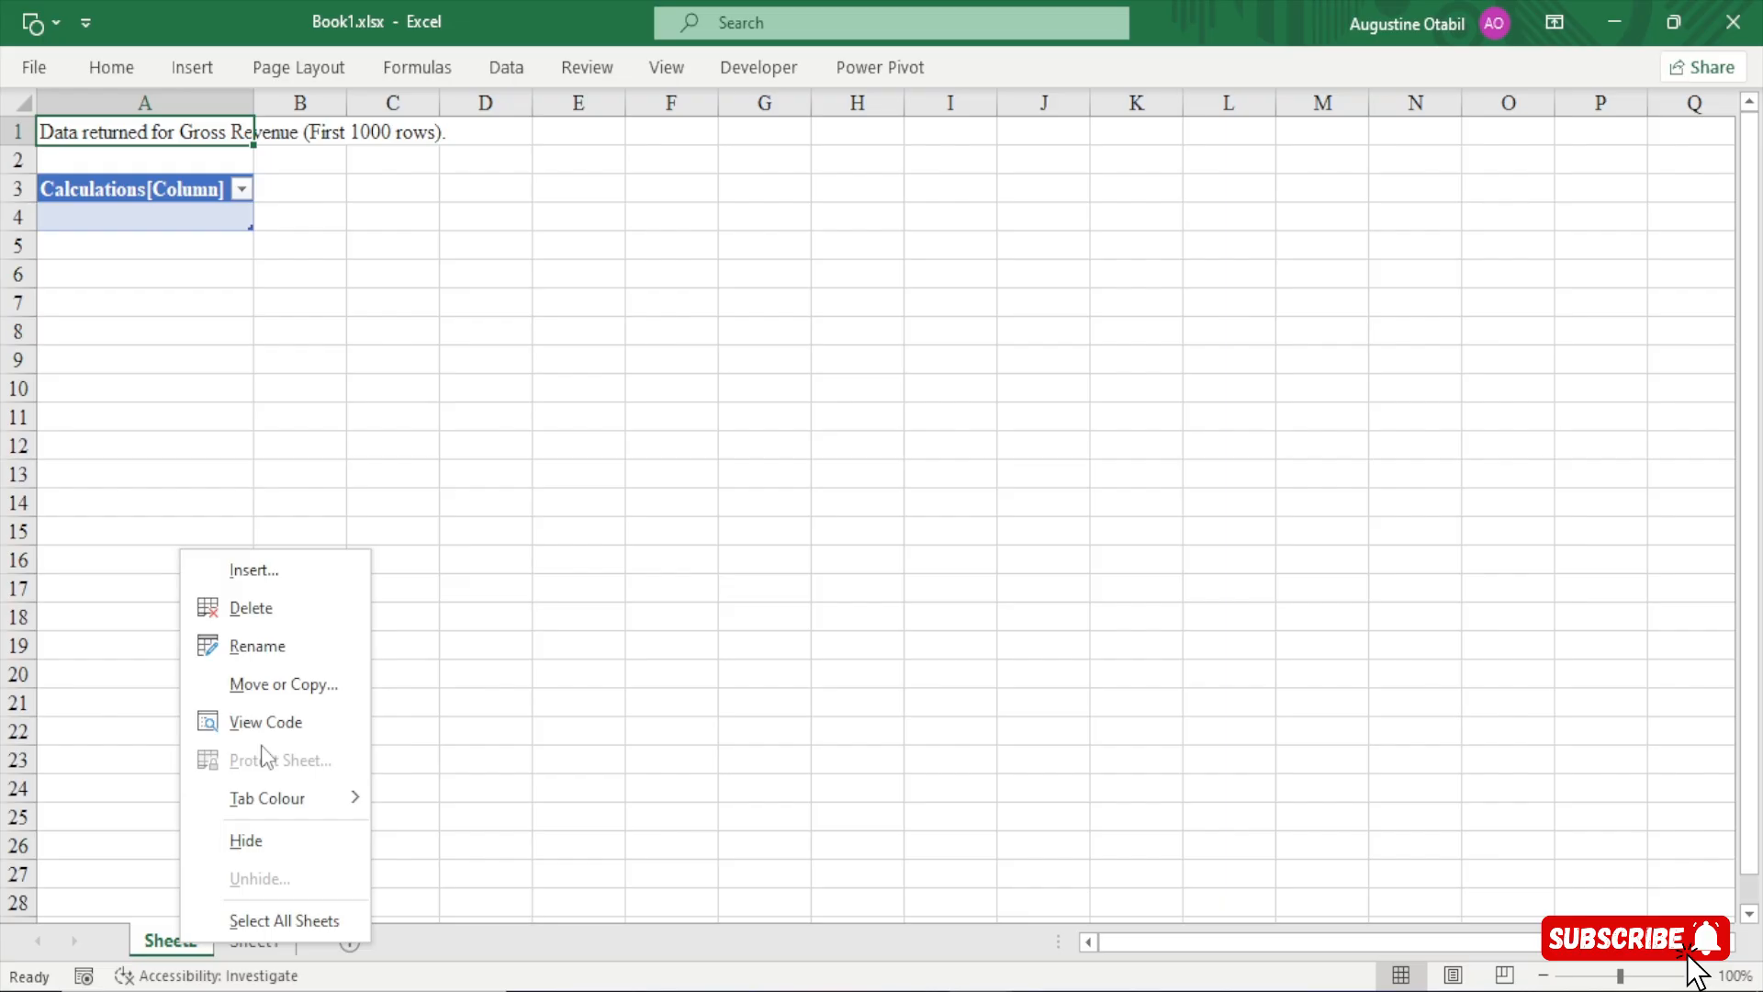
left_click(246, 607)
left_click(850, 593)
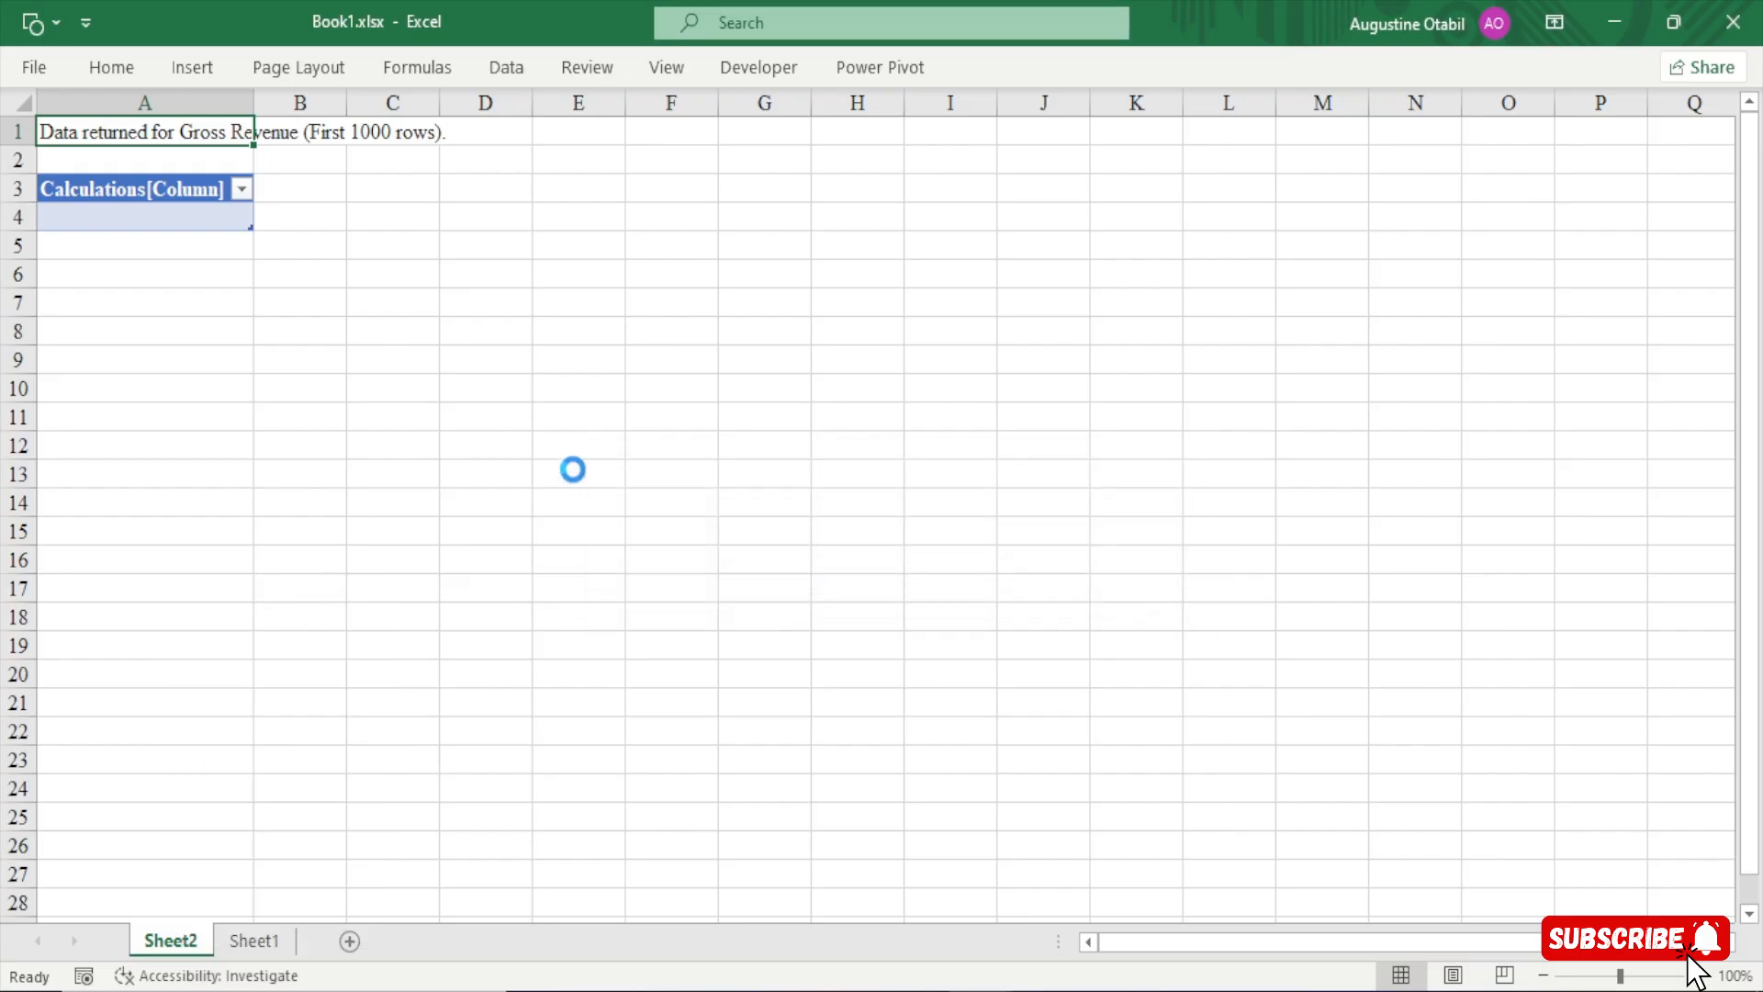
Start a custom number format for the Gross Revenue through Profit Margin values, with the existing format code cleared
left_click_drag(319, 267, 880, 273)
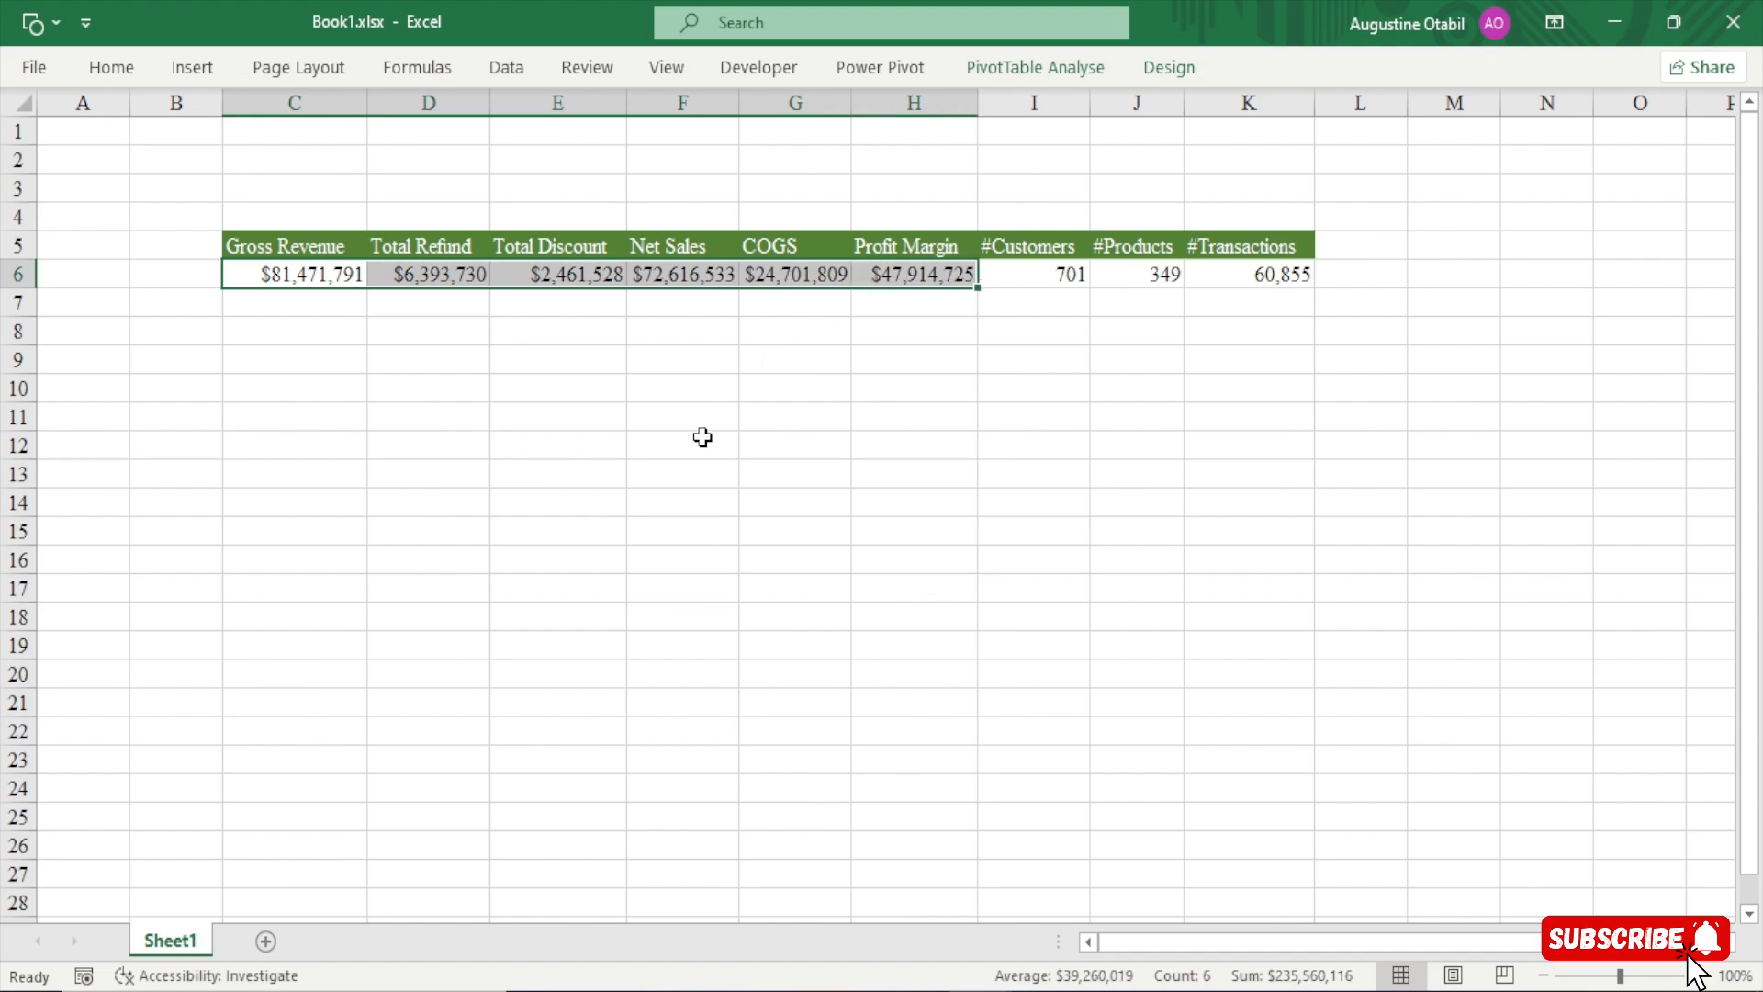
key("ctrl+1")
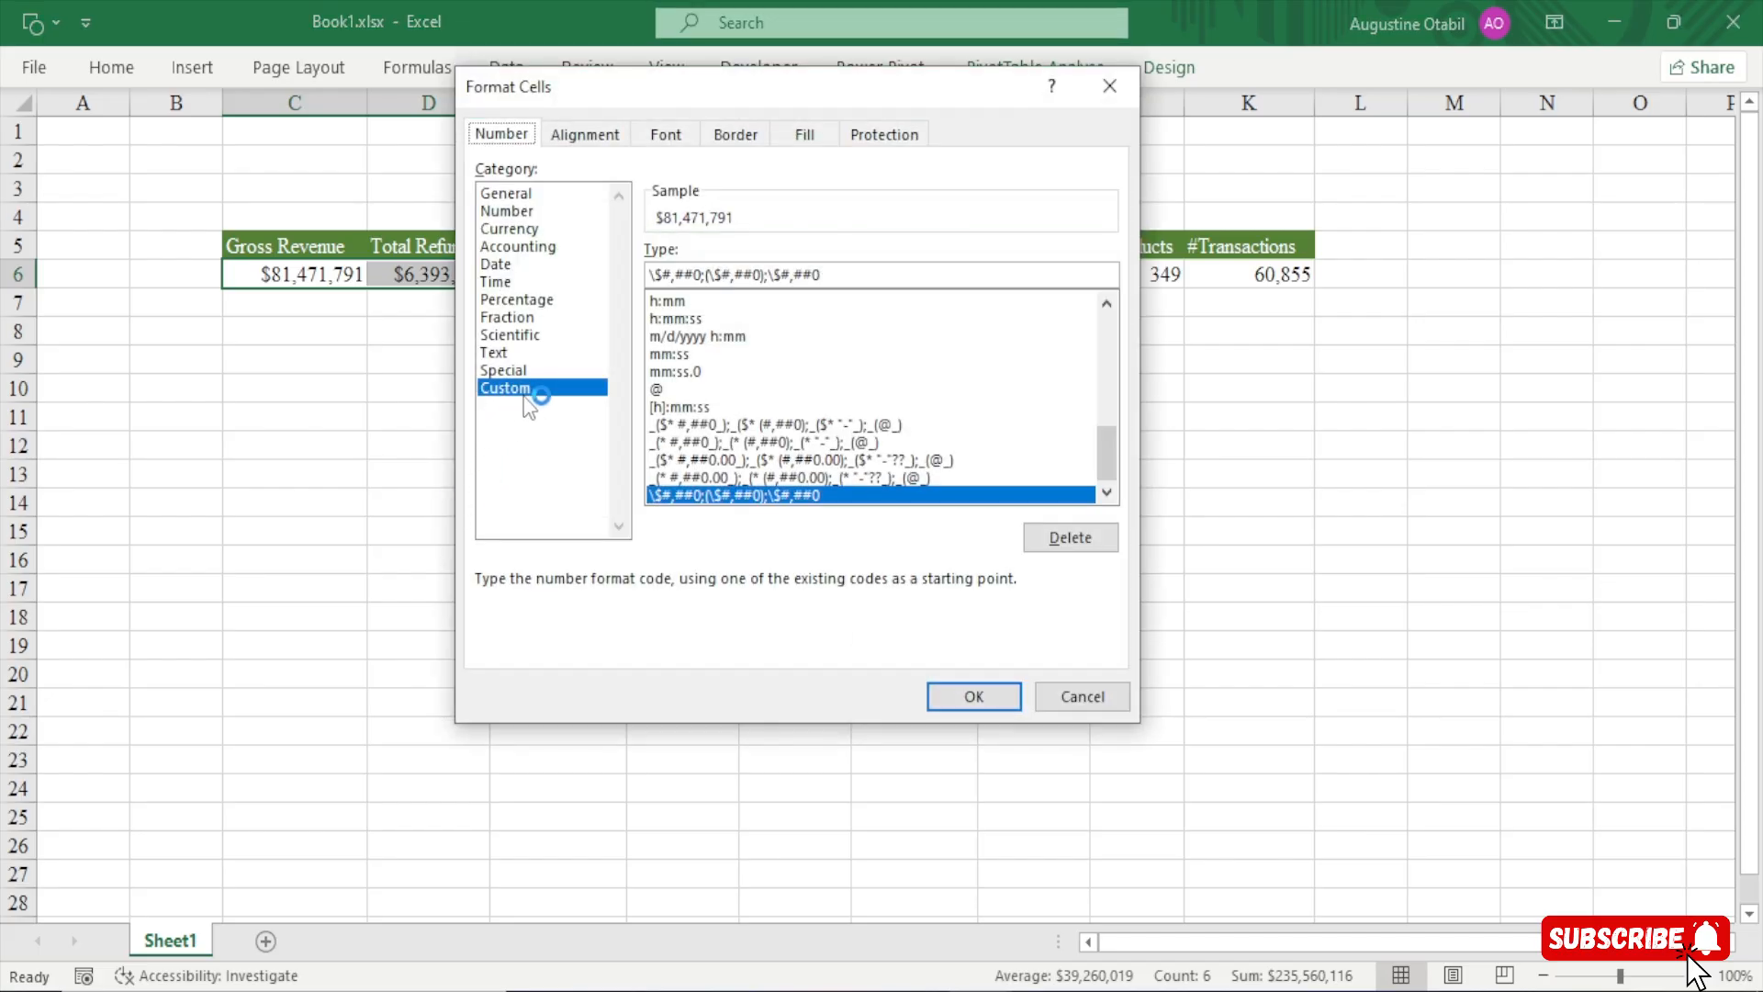
left_click_drag(1108, 459, 1109, 335)
left_click(707, 301)
left_click(710, 278)
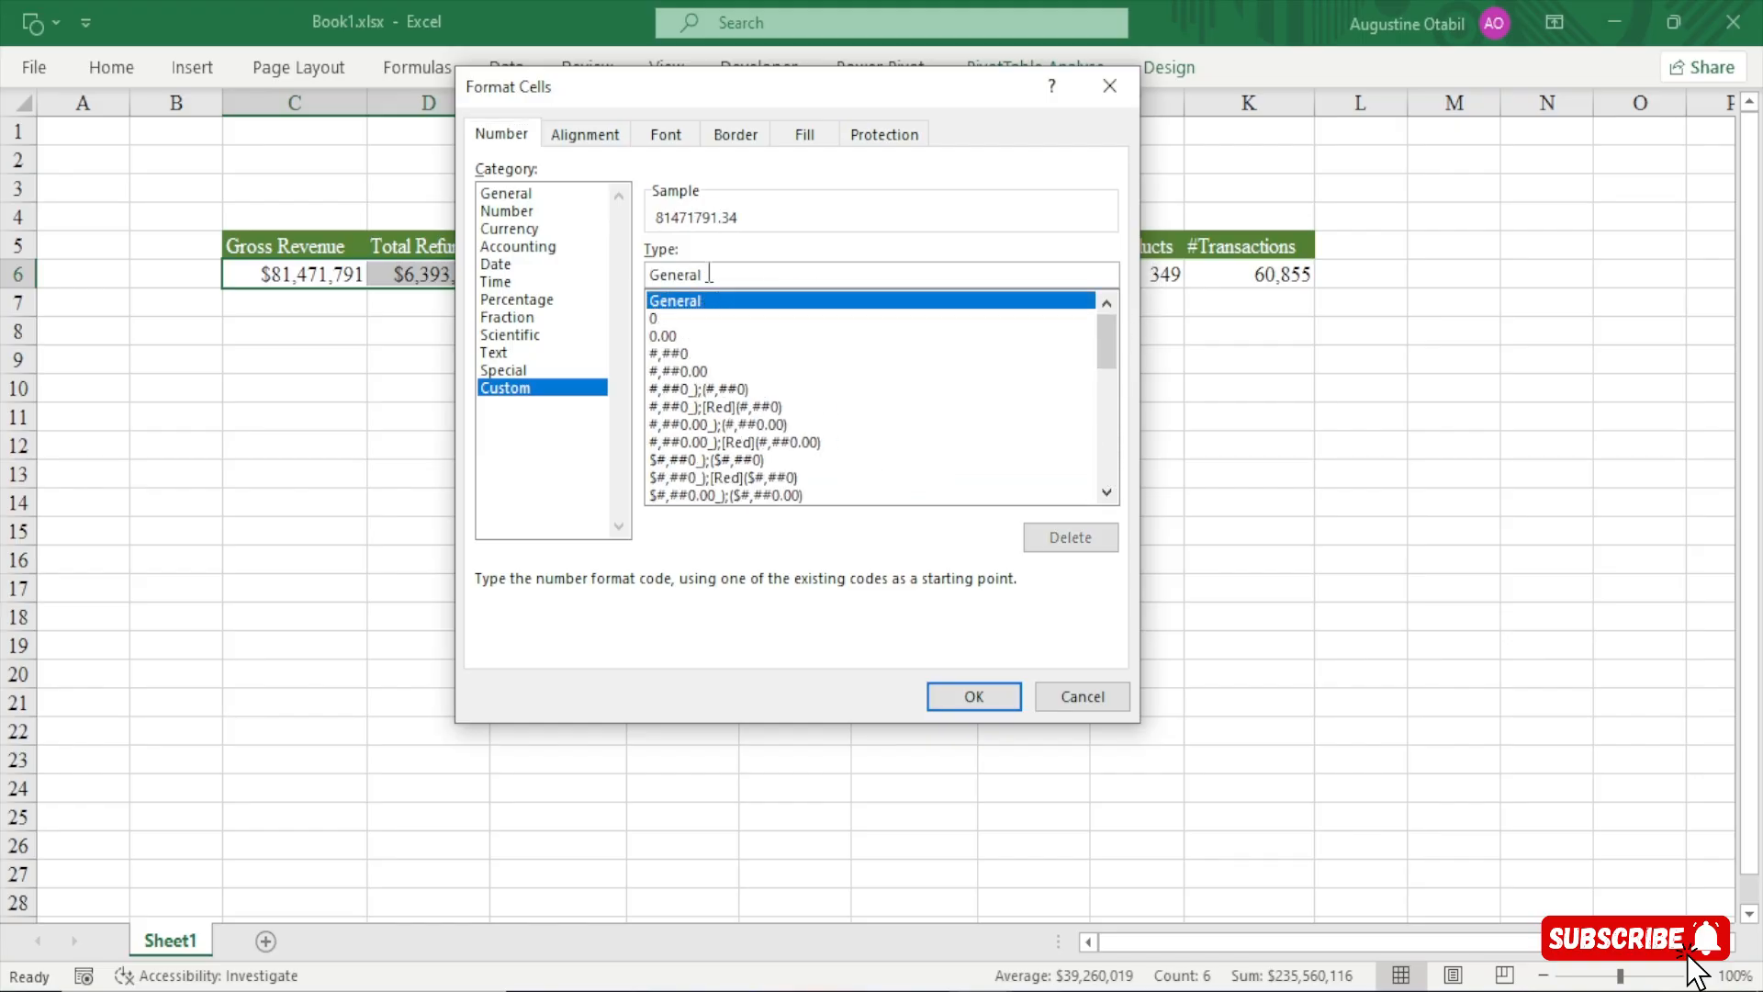
key("BackSpace")
key("BackSpace")
key("BackSpace")
key("BackSpace")
key("BackSpace")
key("BackSpace")
key("BackSpace")
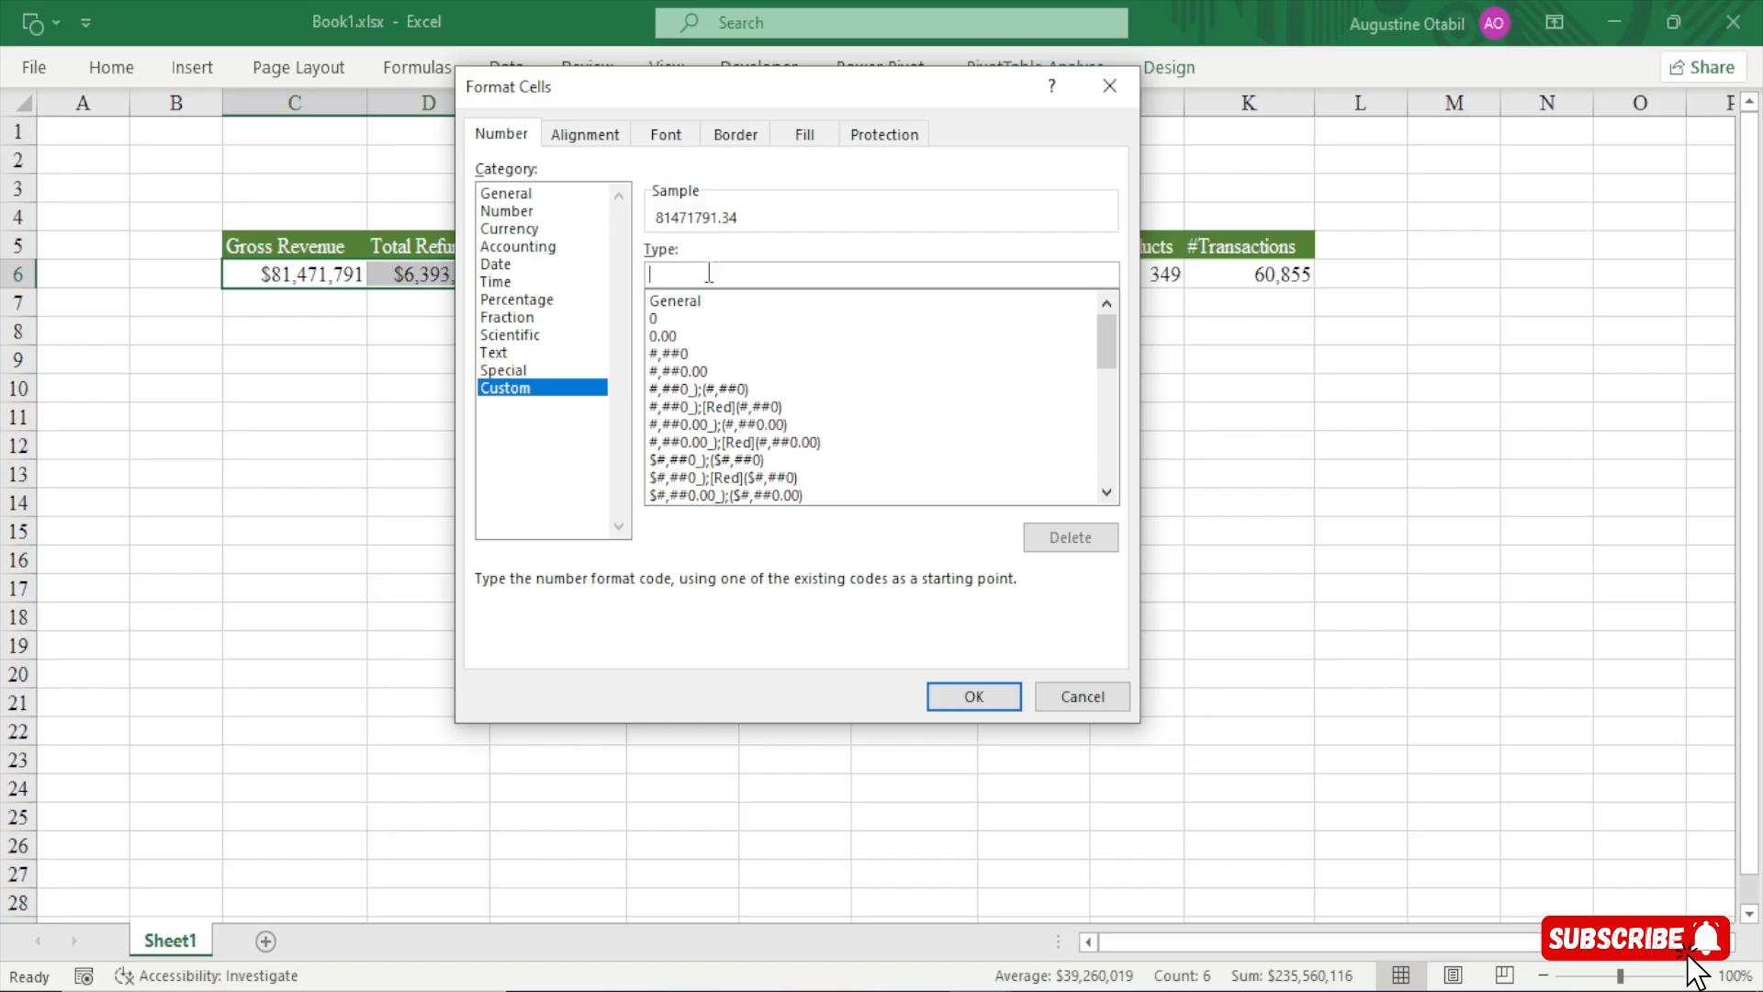
Enter the custom format code [>=1000000]$0,,"M";[>=1000]$0,"K", copy it for reuse and apply it to the selected values
type("[> =1000000]$")
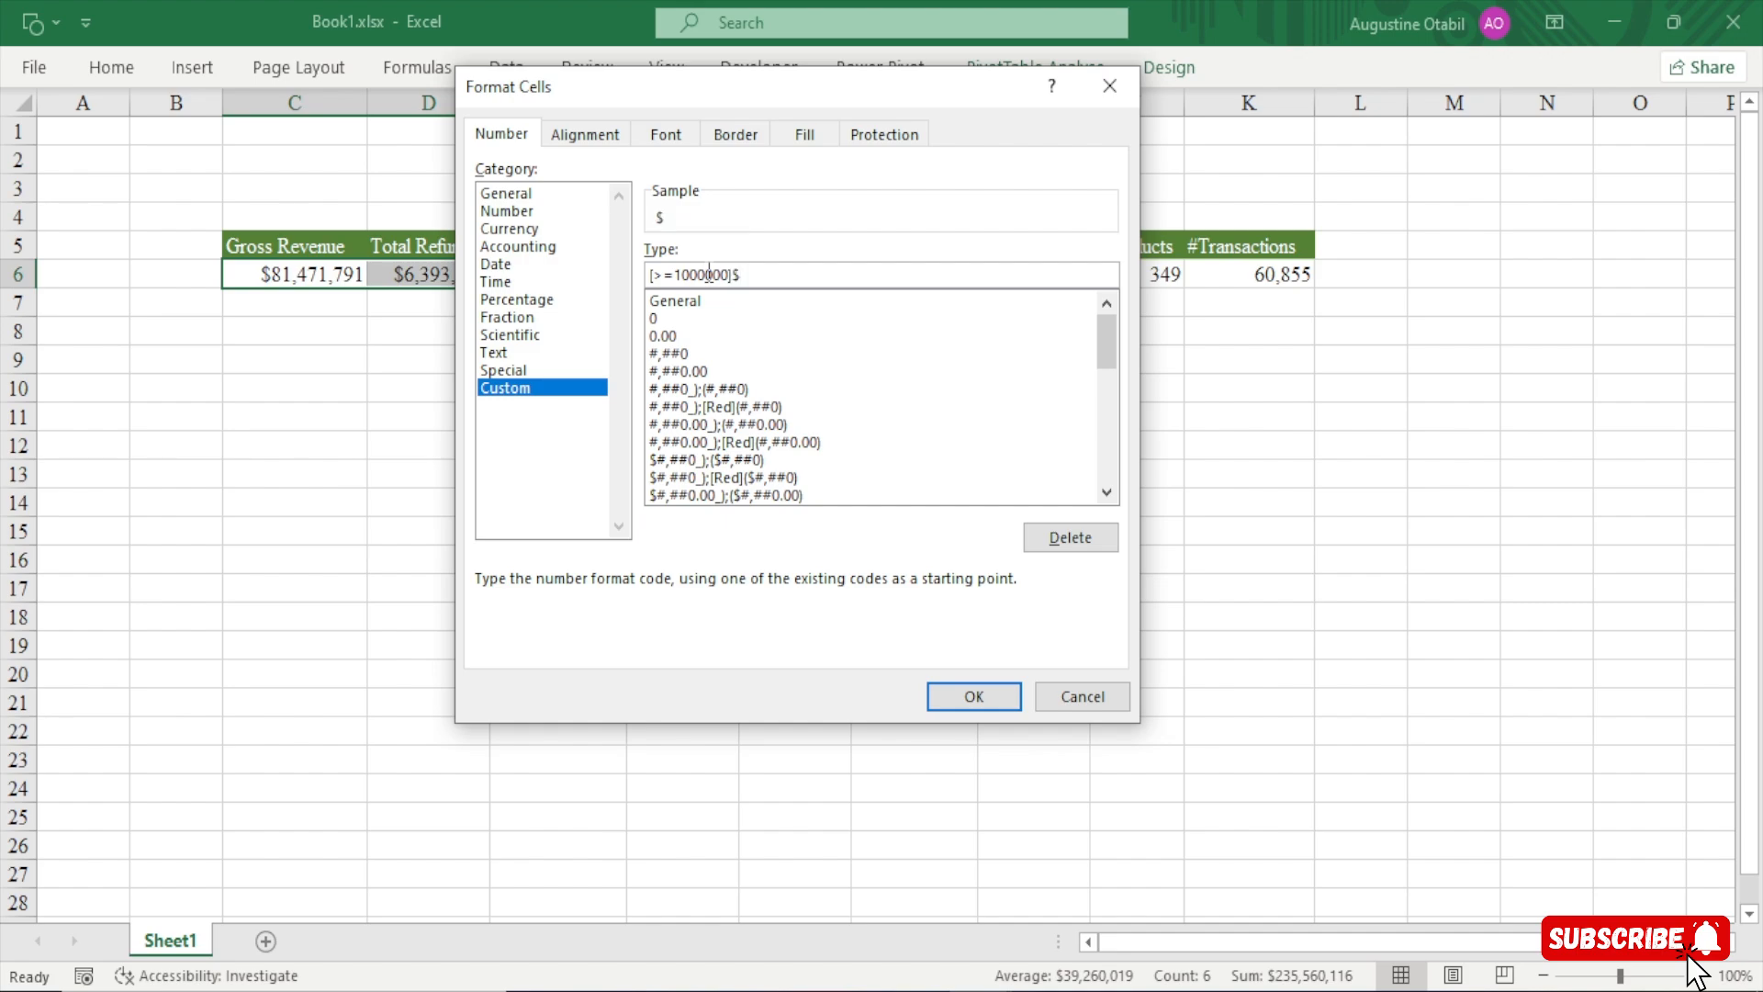
type("0,,")
type("\"M\";")
type("[>=1000]$0")
type(",\"K")
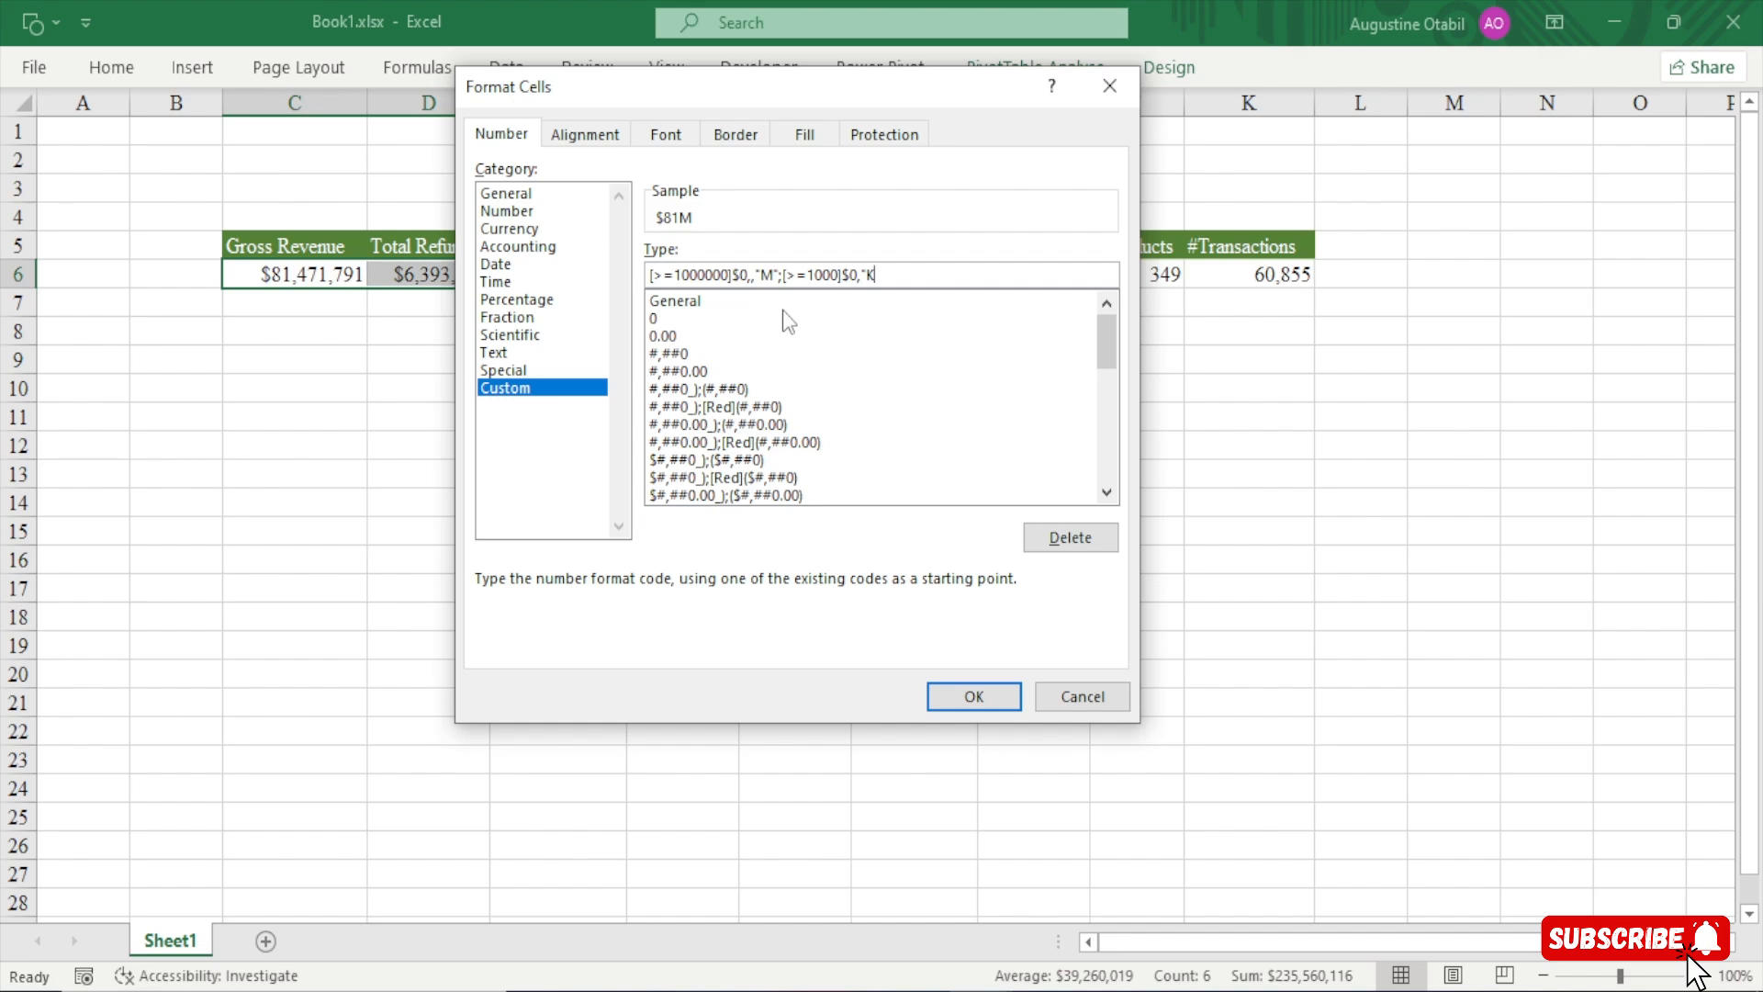
type("\"")
left_click_drag(918, 270, 649, 274)
key("ctrl+c")
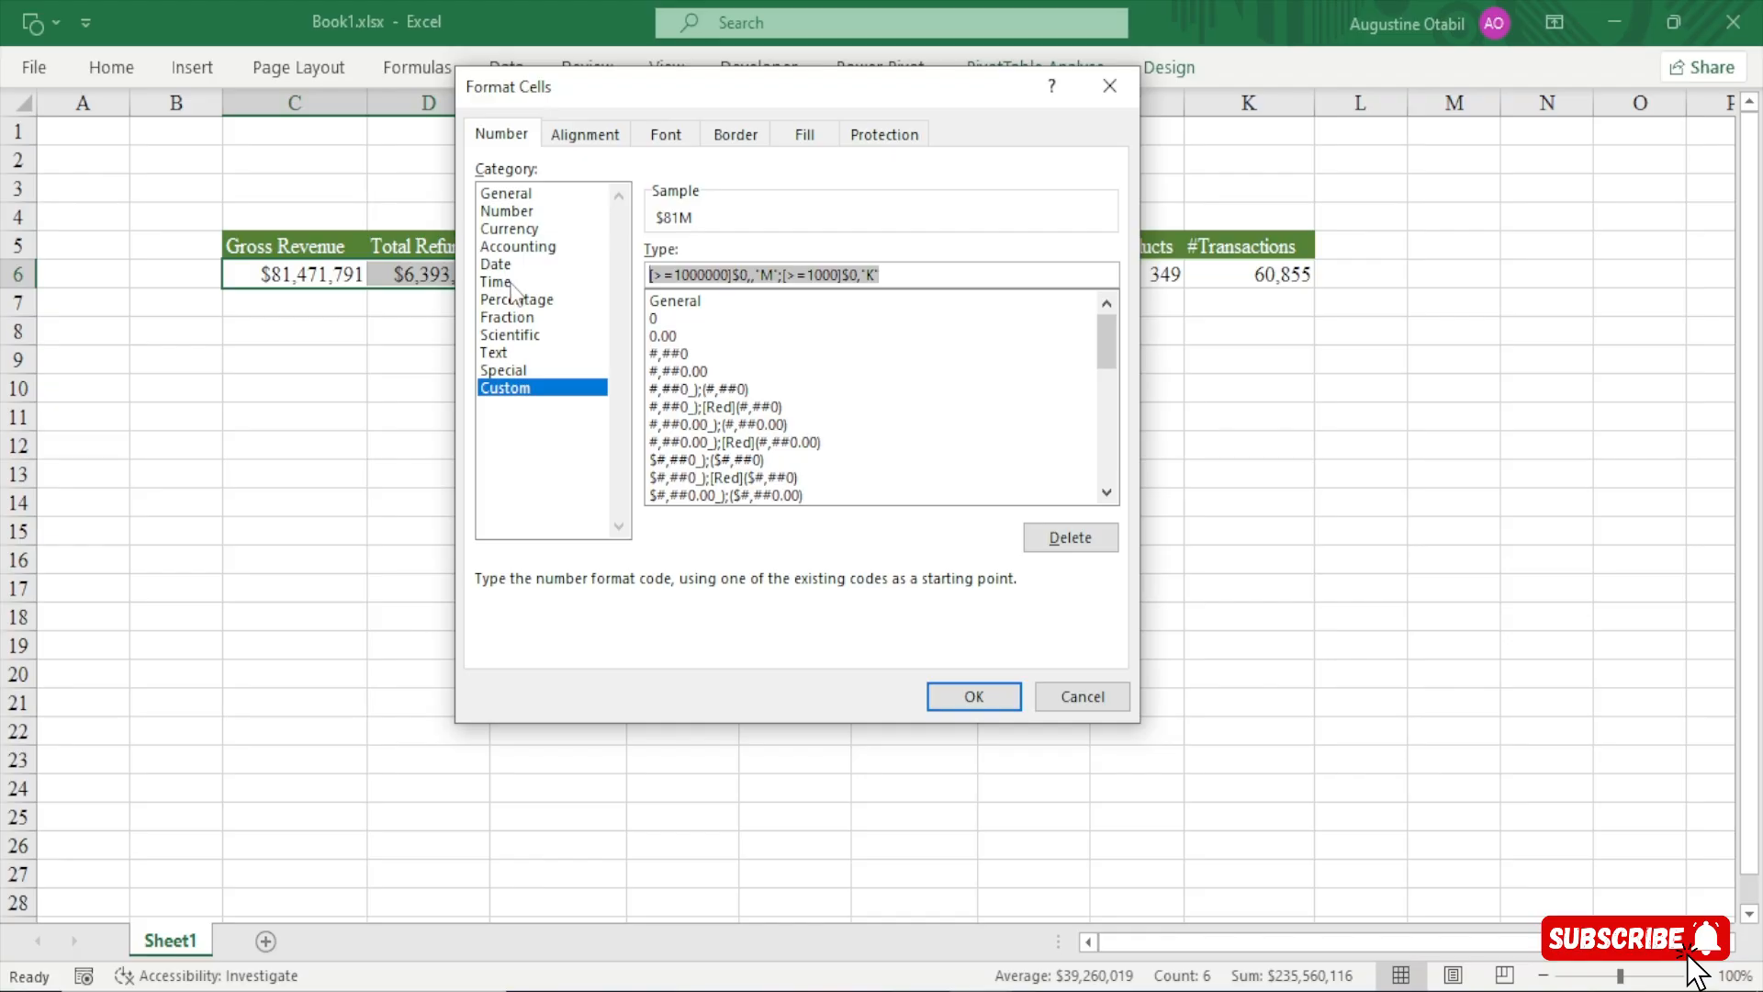
left_click(971, 698)
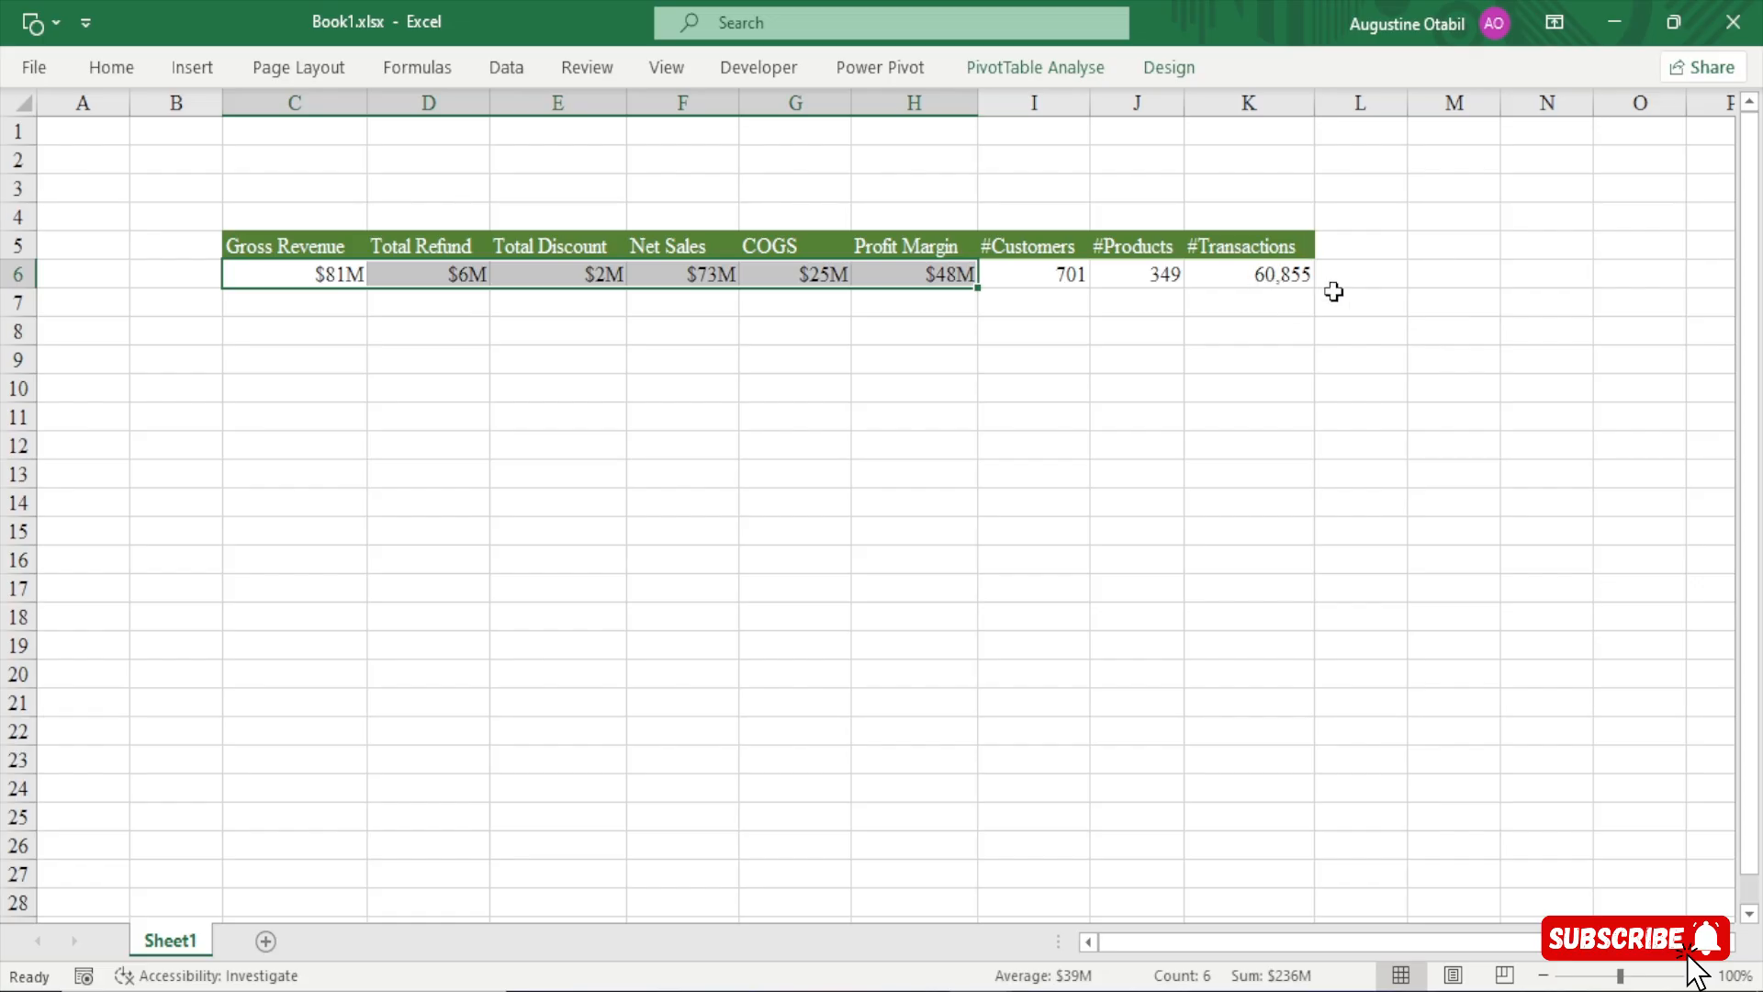
Replace the #Transactions value's custom number format code with the copied millions/thousands code
left_click(1279, 274)
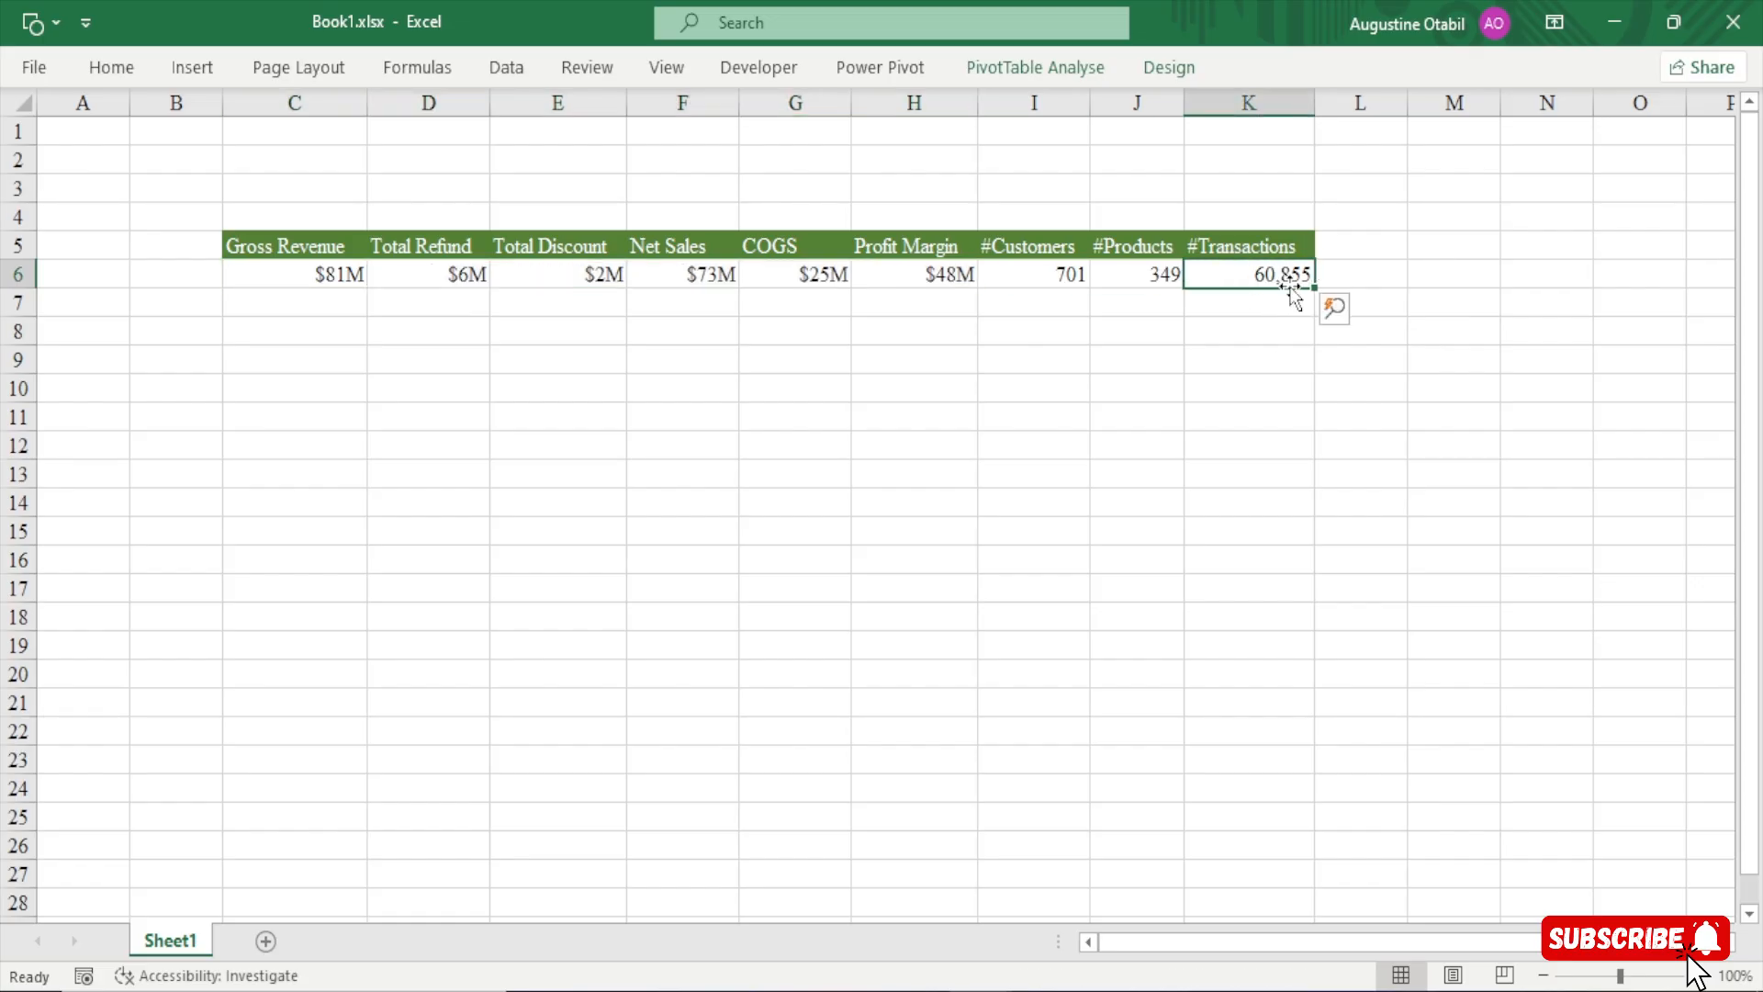
key("ctrl+1")
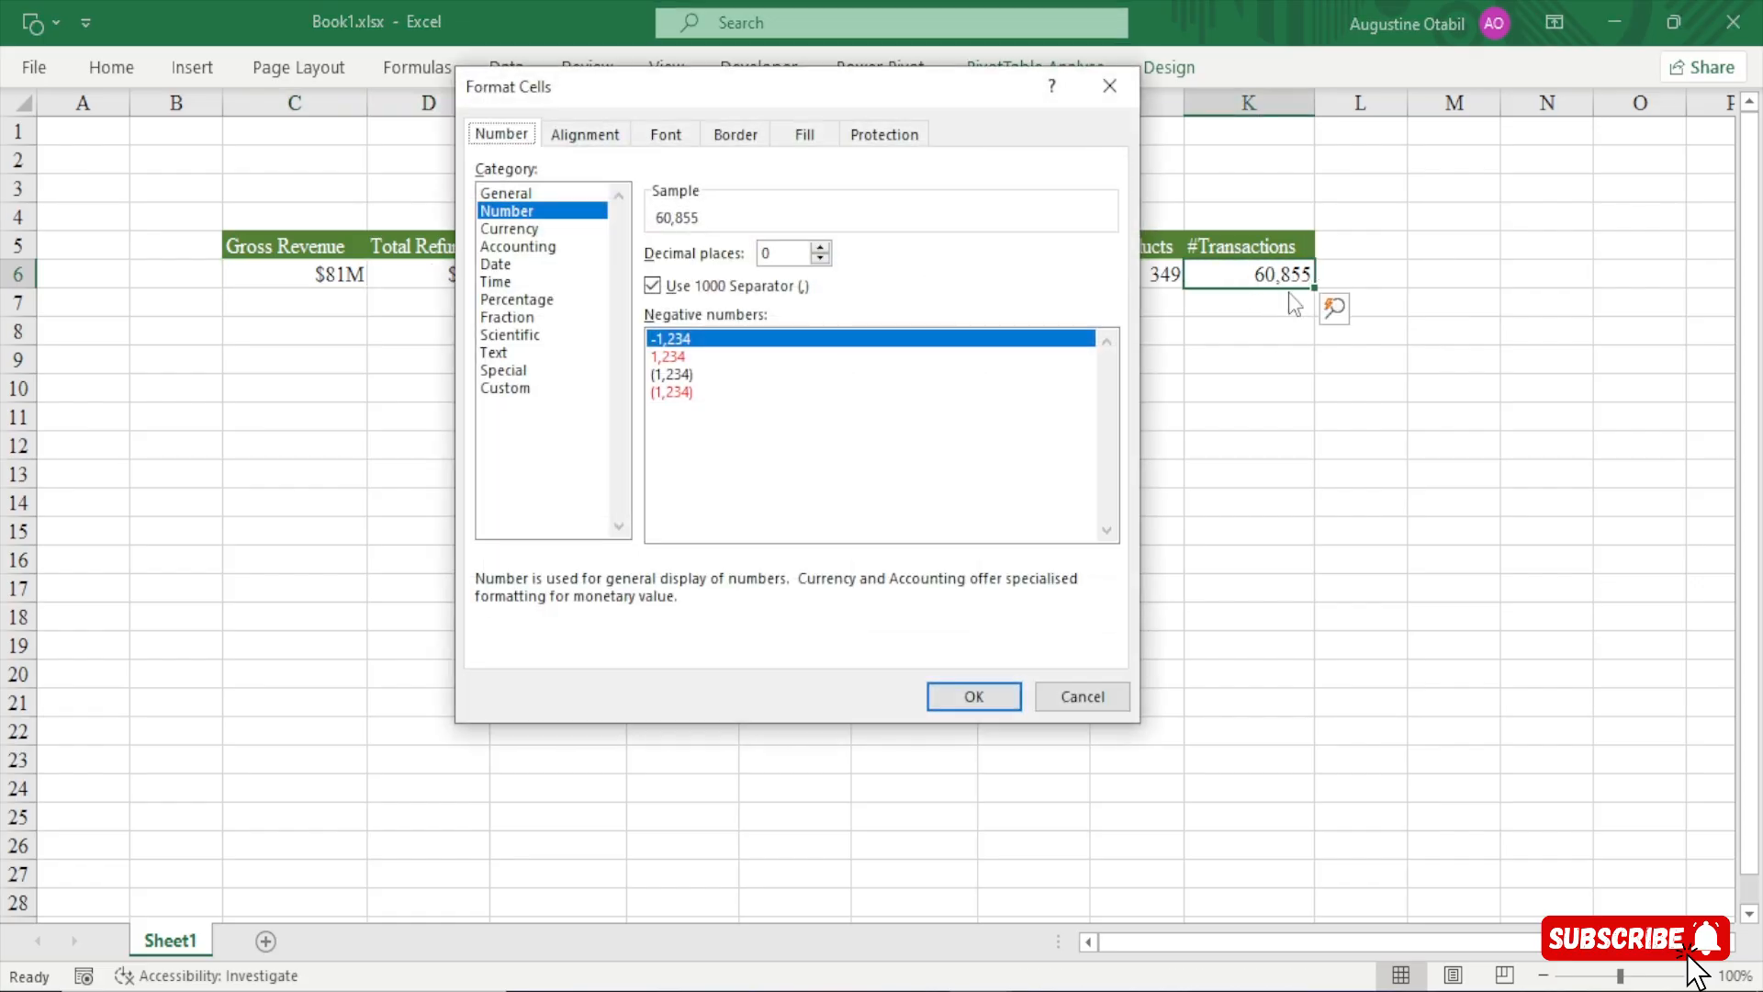
left_click(519, 390)
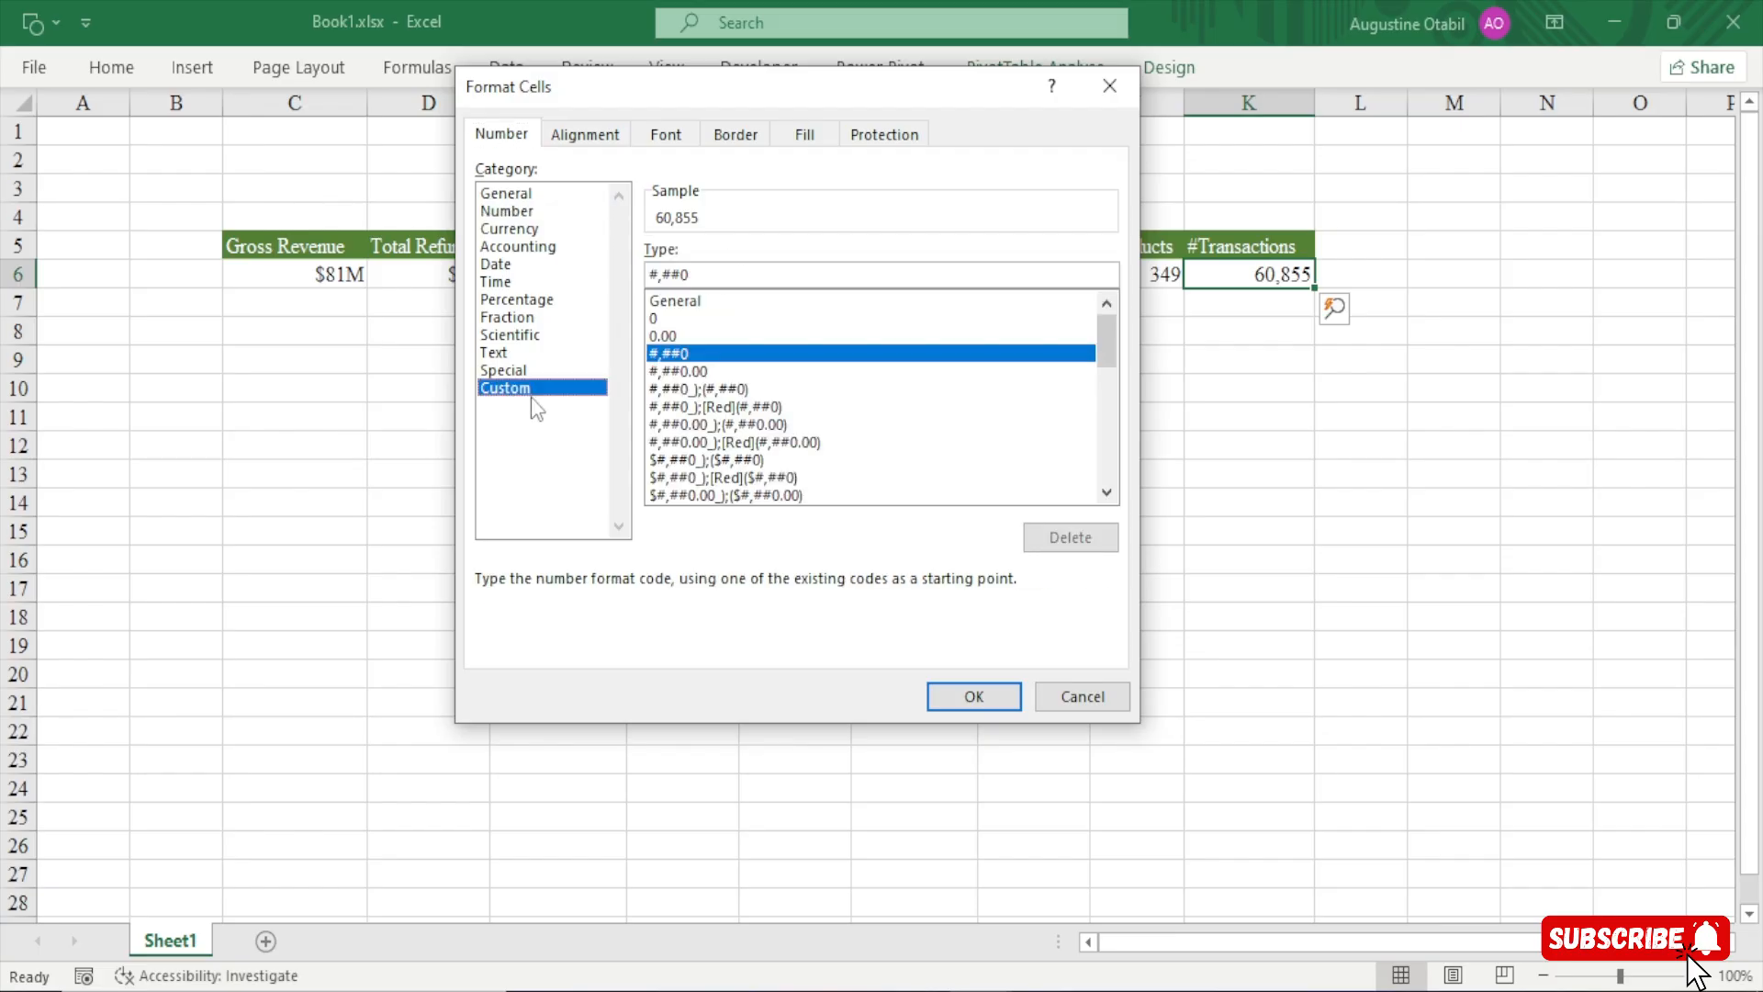
left_click(700, 274)
left_click_drag(699, 273, 641, 286)
key("ctrl+v")
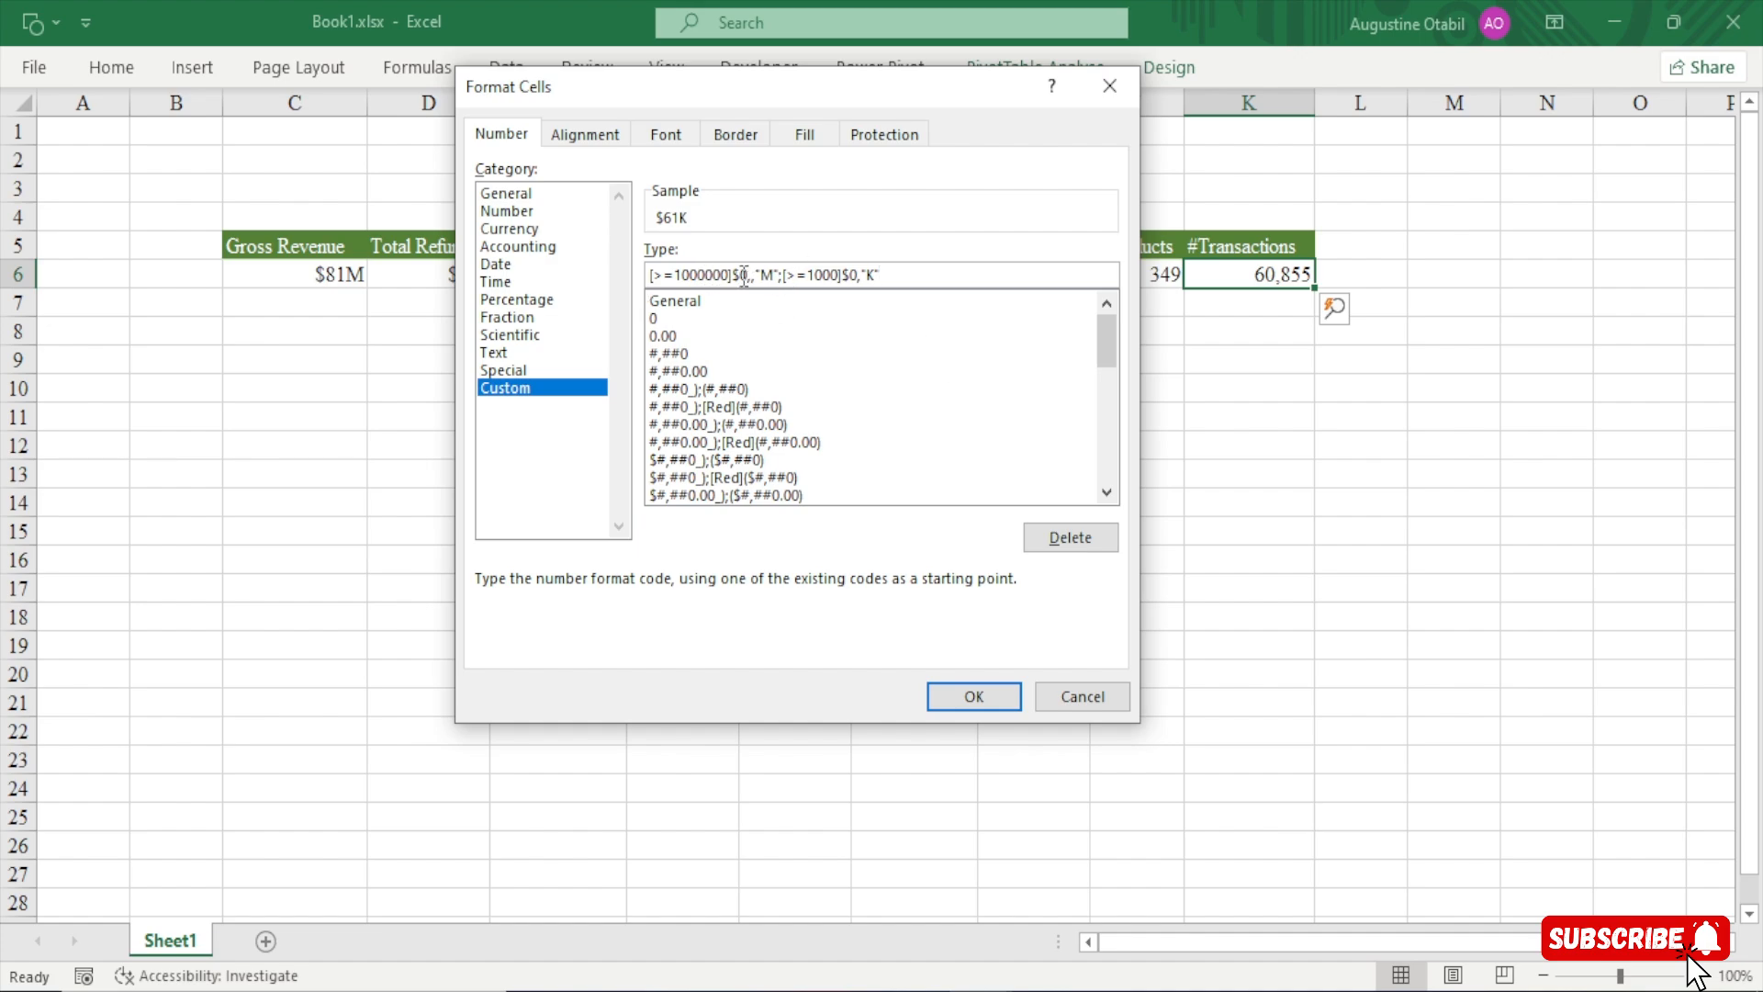
Remove the dollar signs from both sections of the #Transactions format code and try to apply it
left_click(740, 276)
key("BackSpace")
left_click(846, 276)
key("BackSpace")
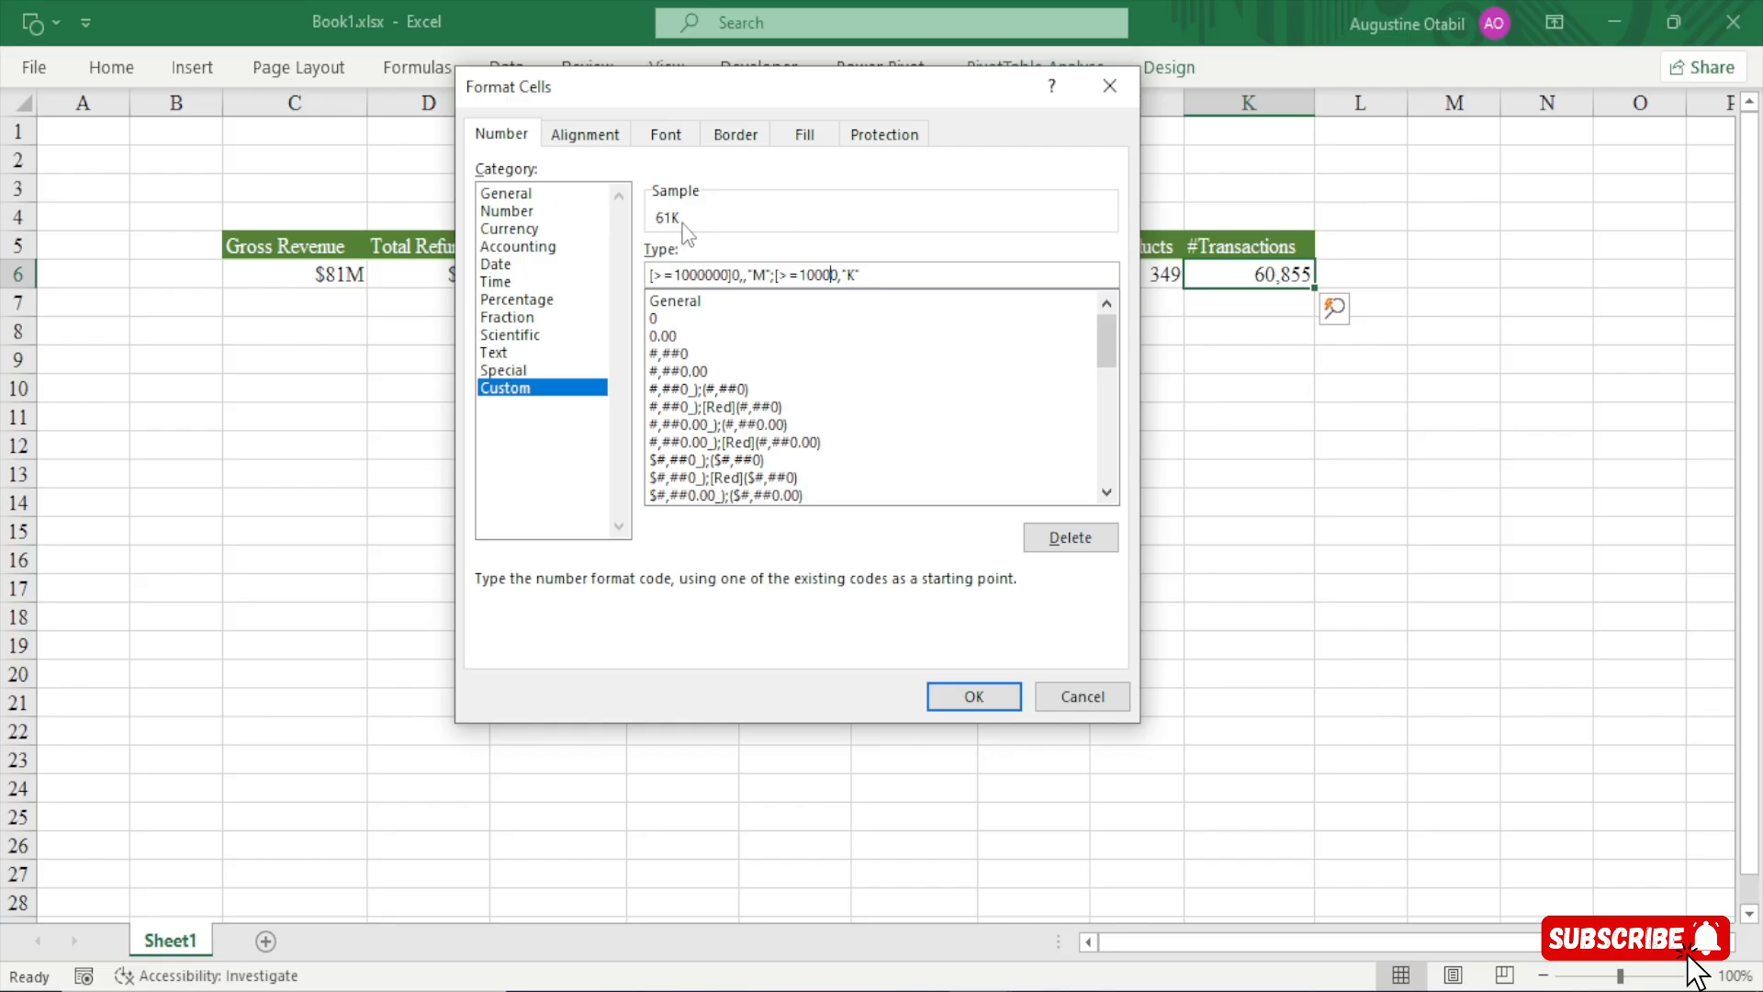
left_click(973, 696)
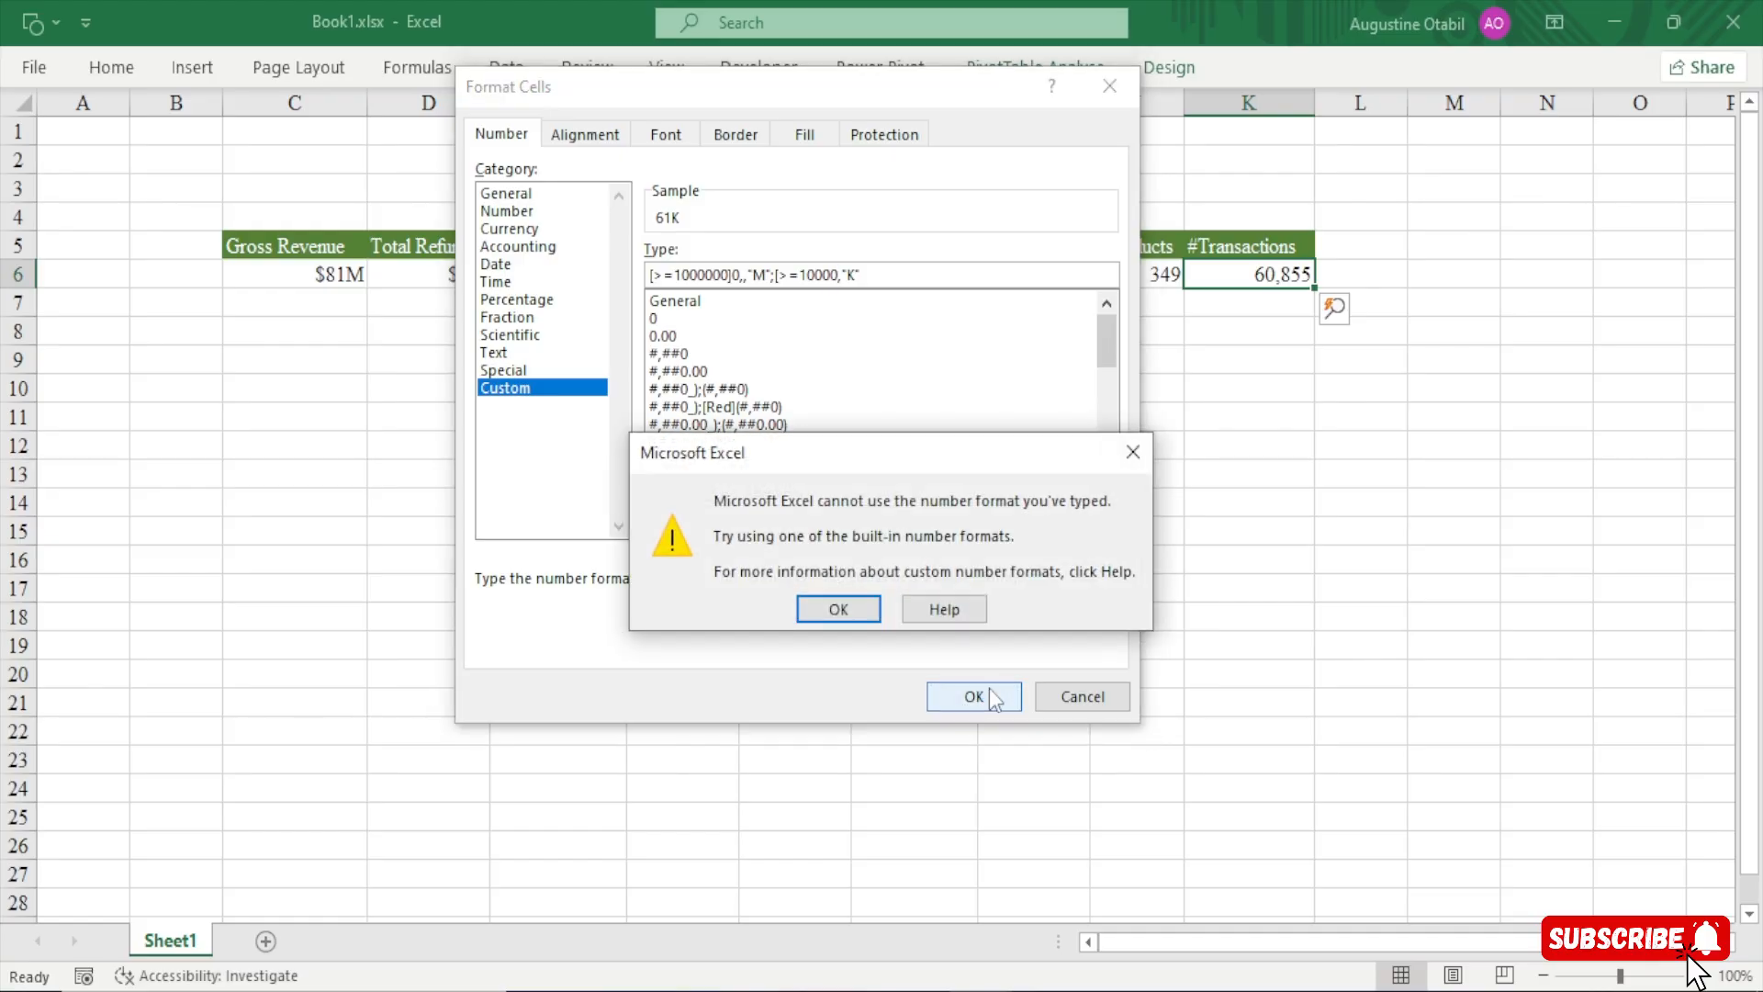
left_click(847, 610)
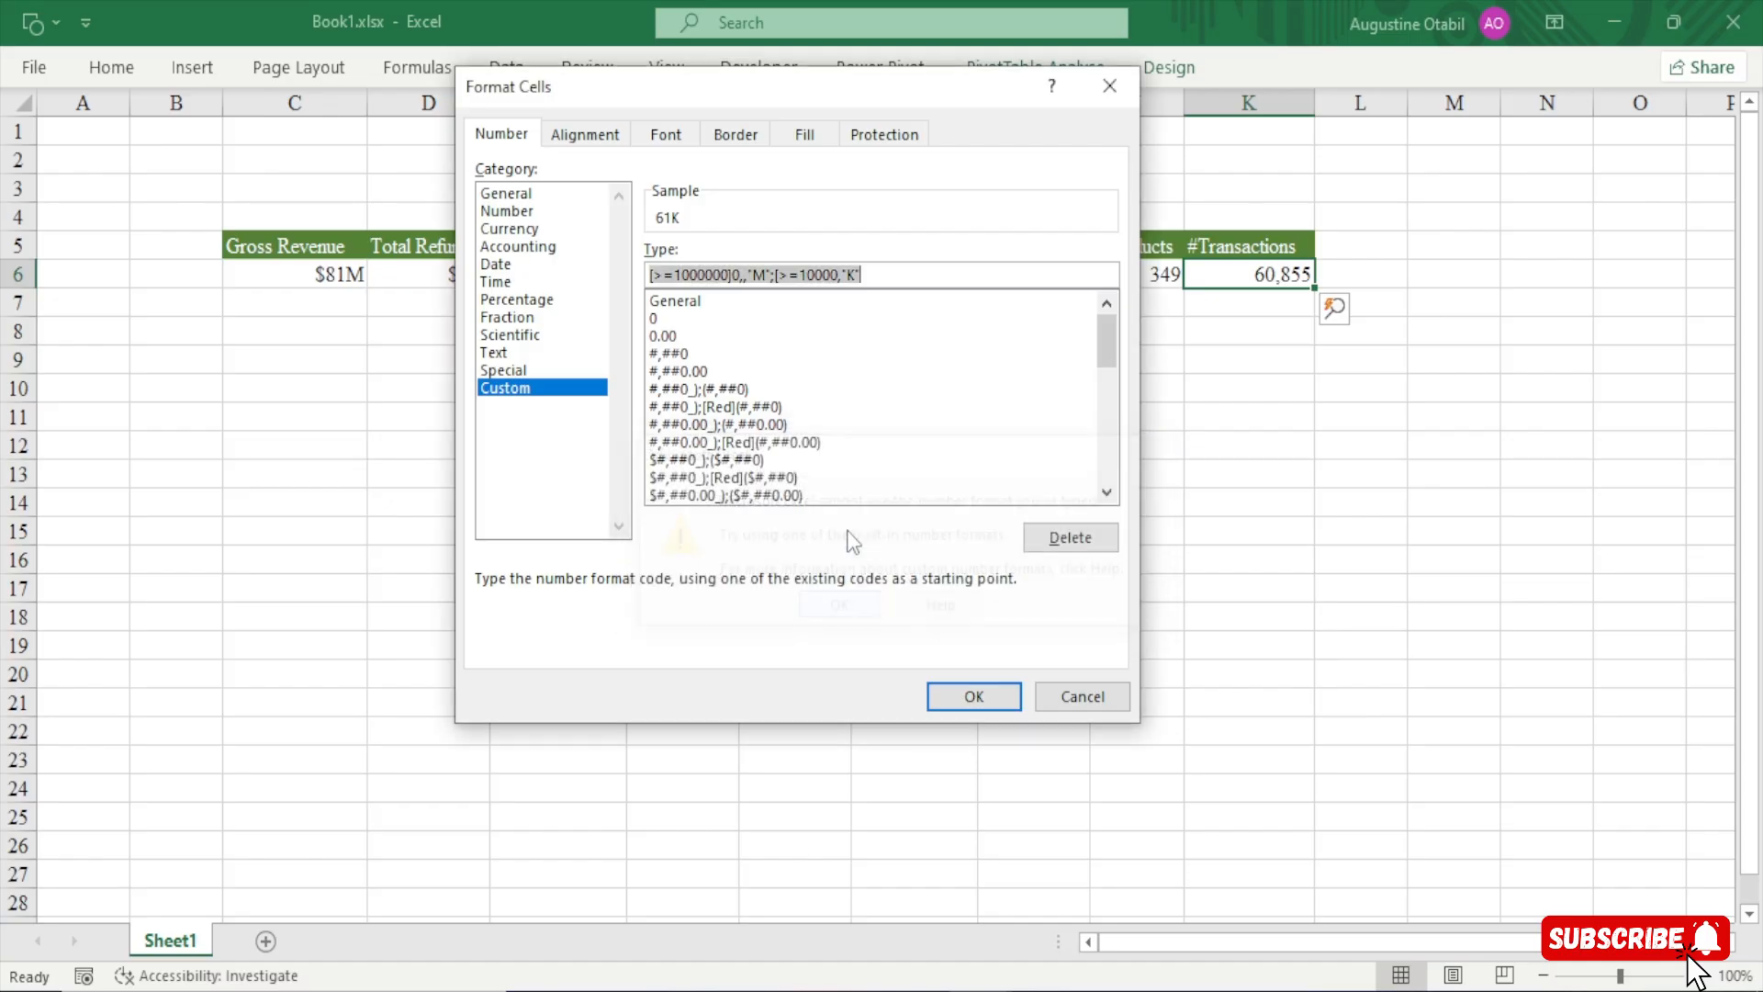
Restore the missing closing bracket of the thousands condition in the #Transactions format code, apply the format and deselect the PivotTable
left_click(875, 276)
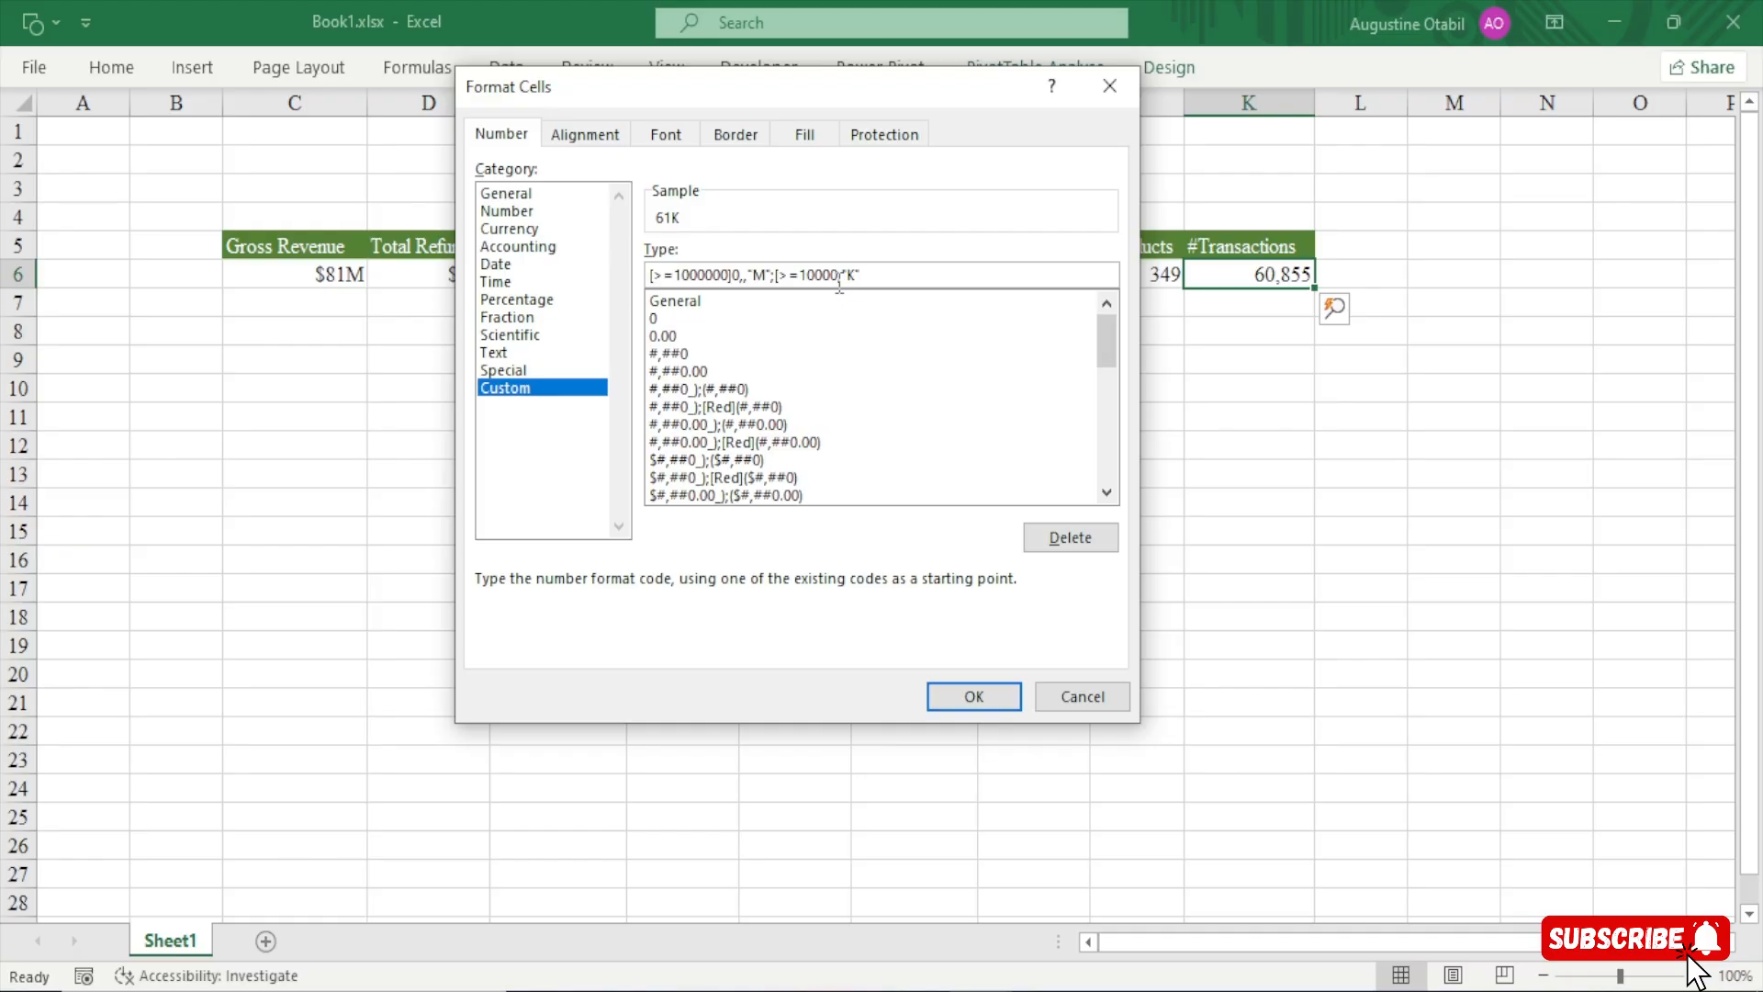
type("]0")
left_click(892, 273)
left_click(973, 696)
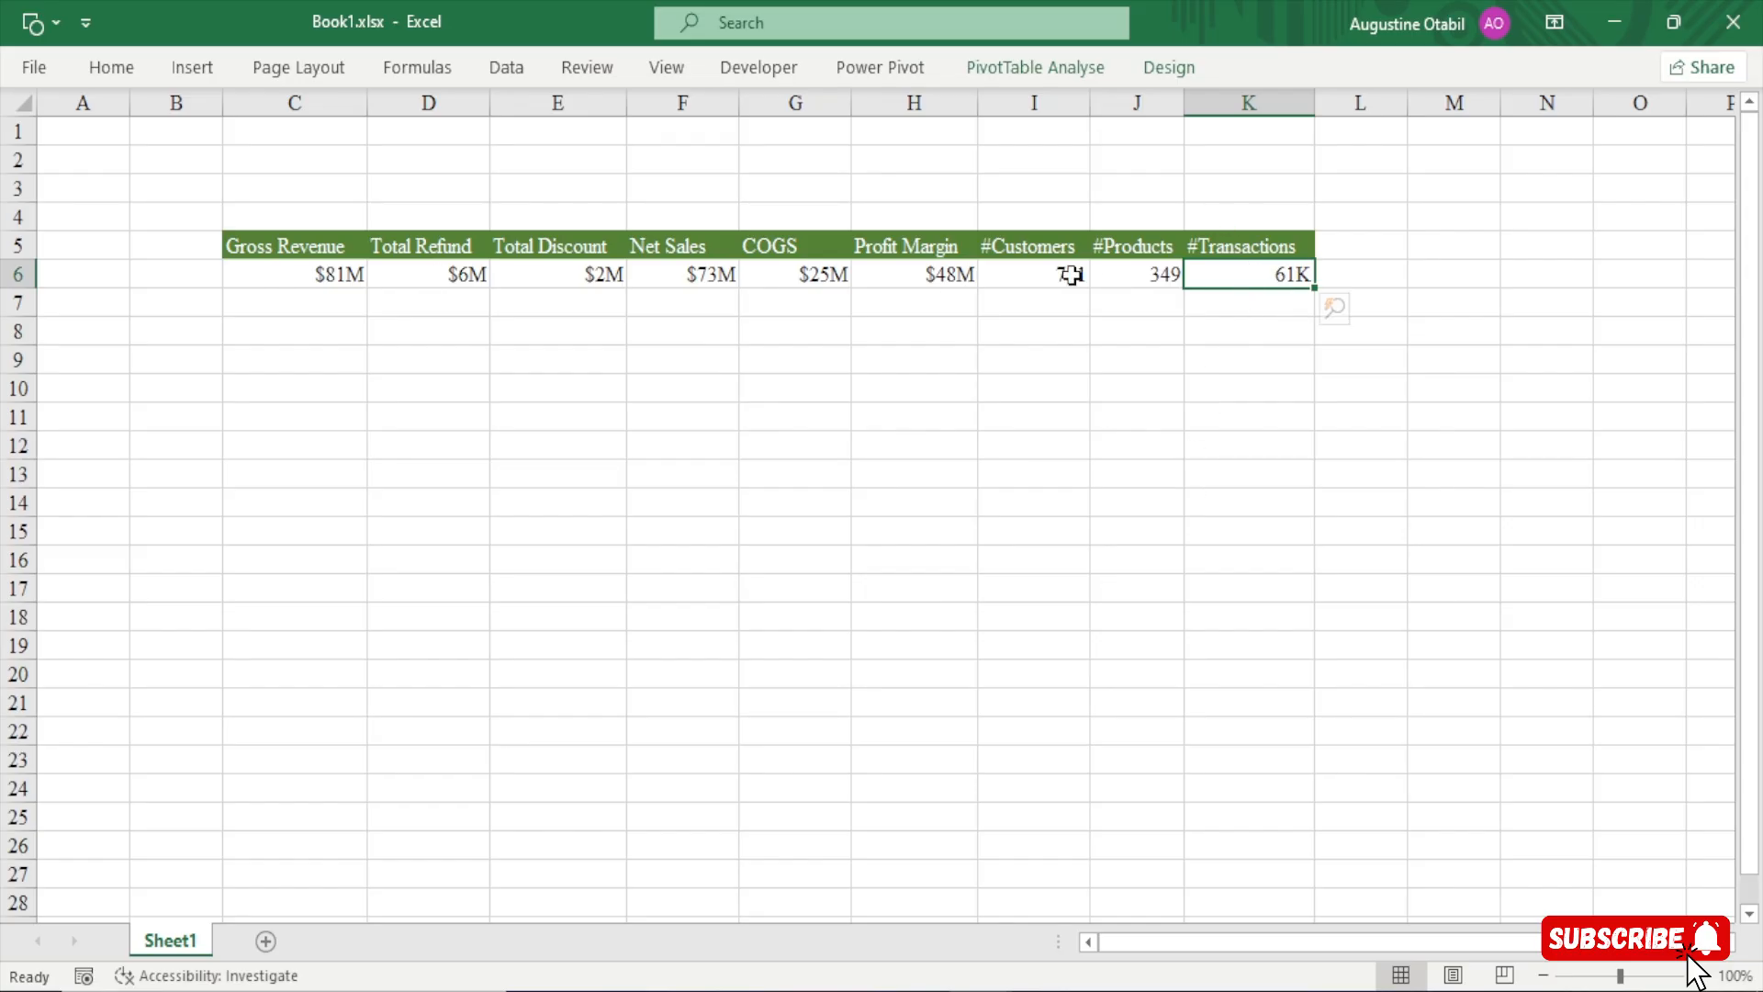
mouse_move(1072, 275)
left_click(905, 446)
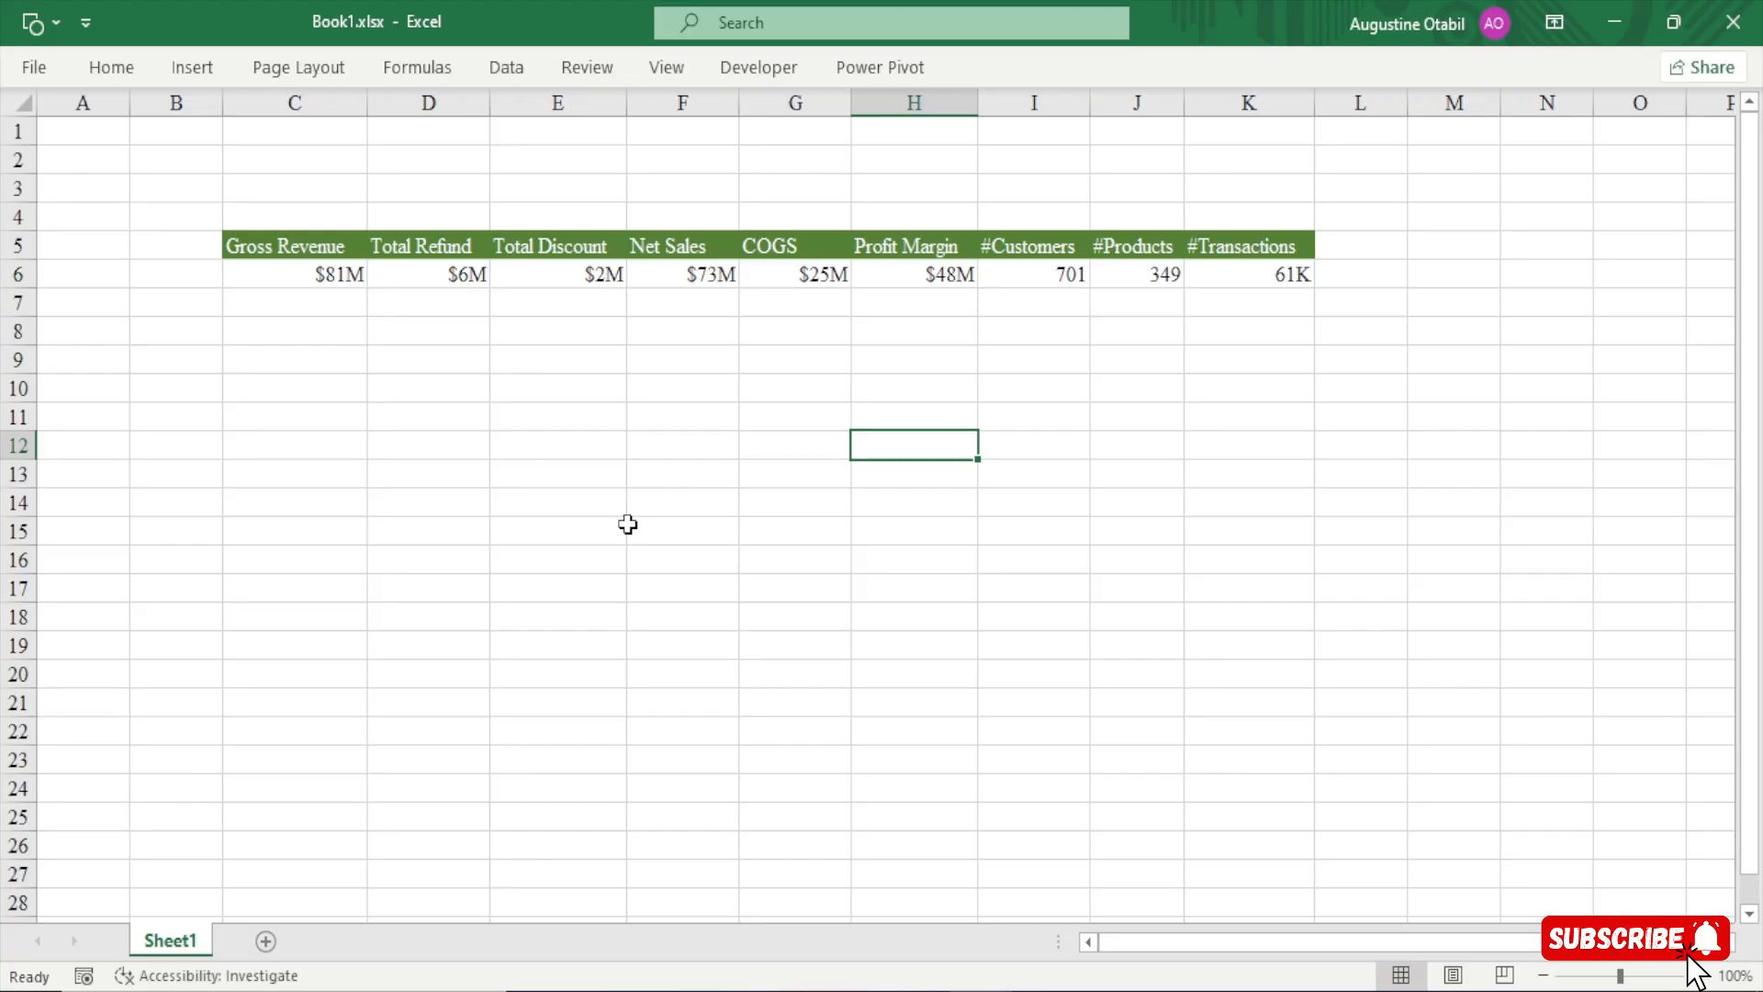
Rename the Sheet1 worksheet as Analysis
double_click(168, 943)
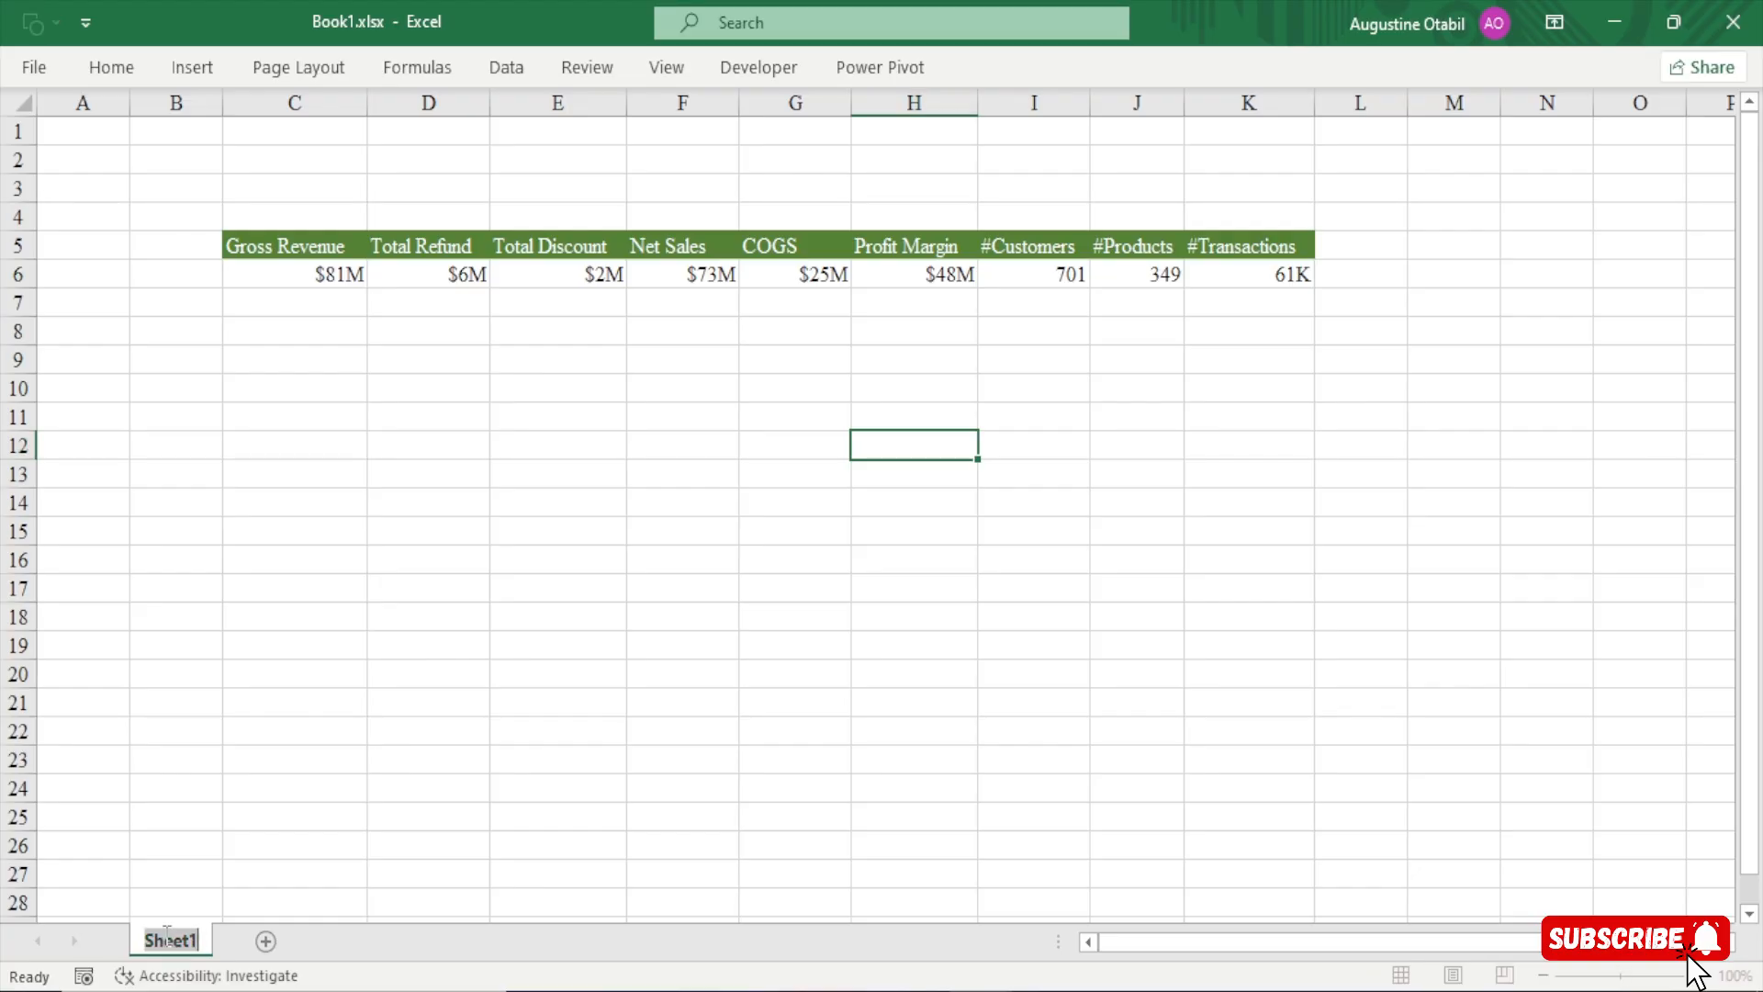
type("A")
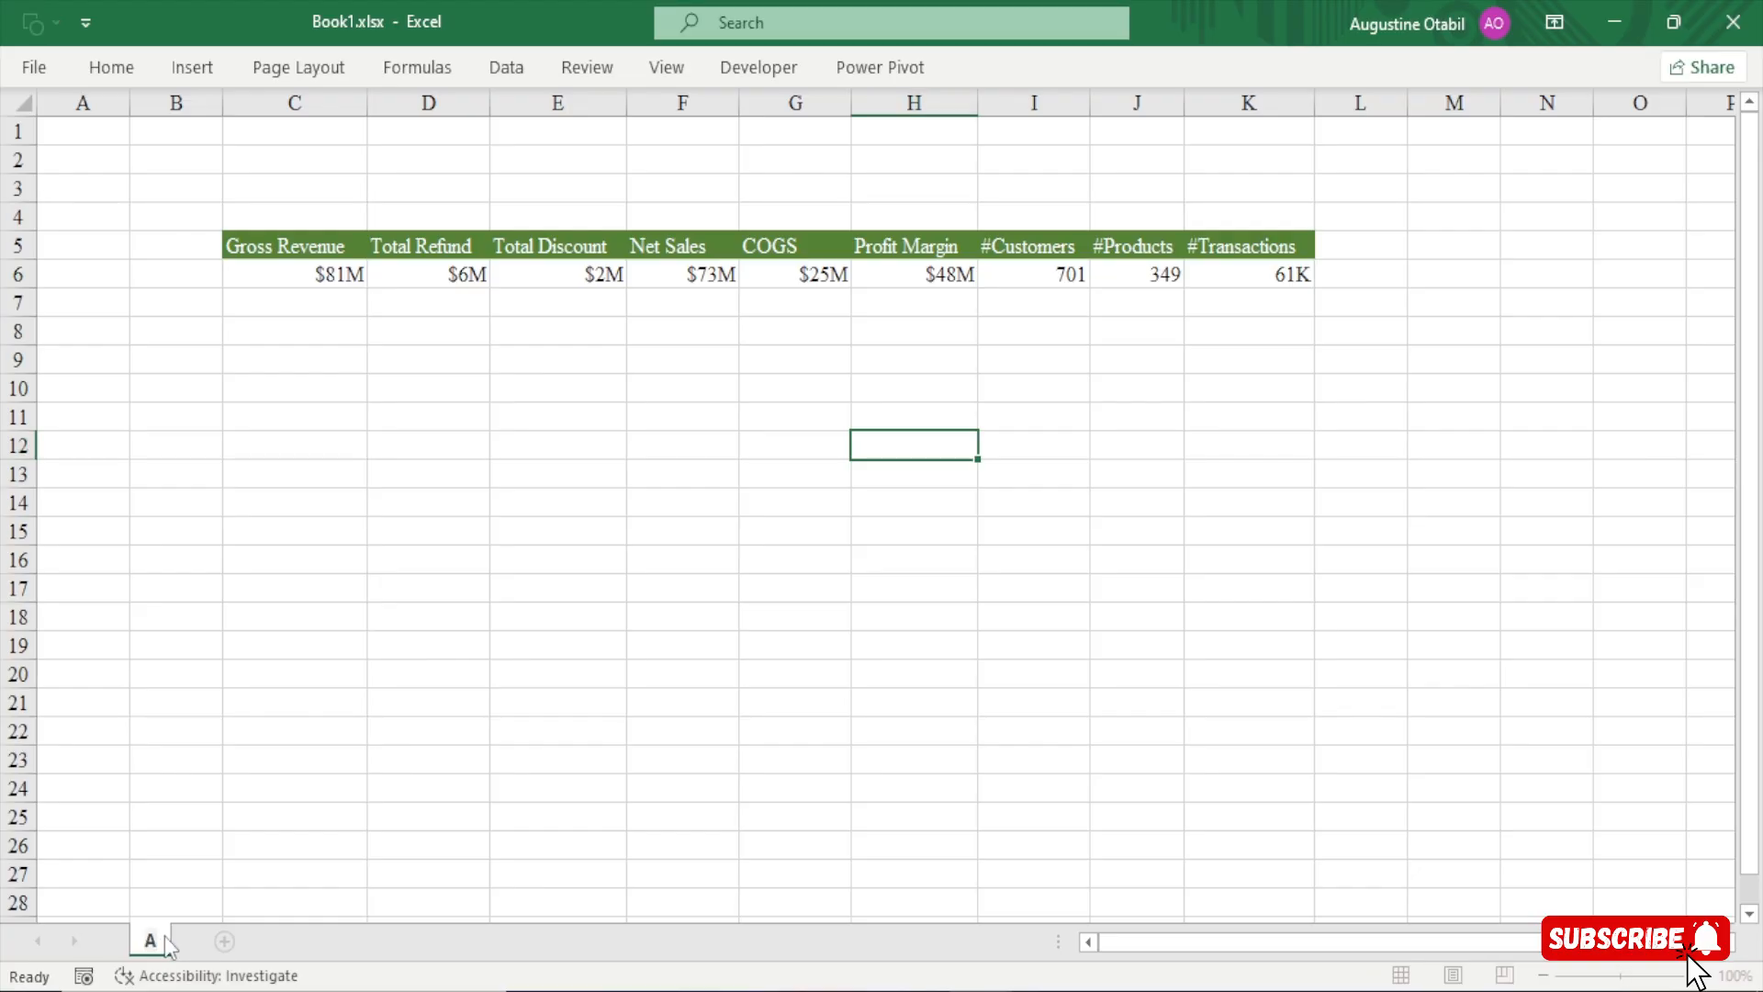
type("nalysys")
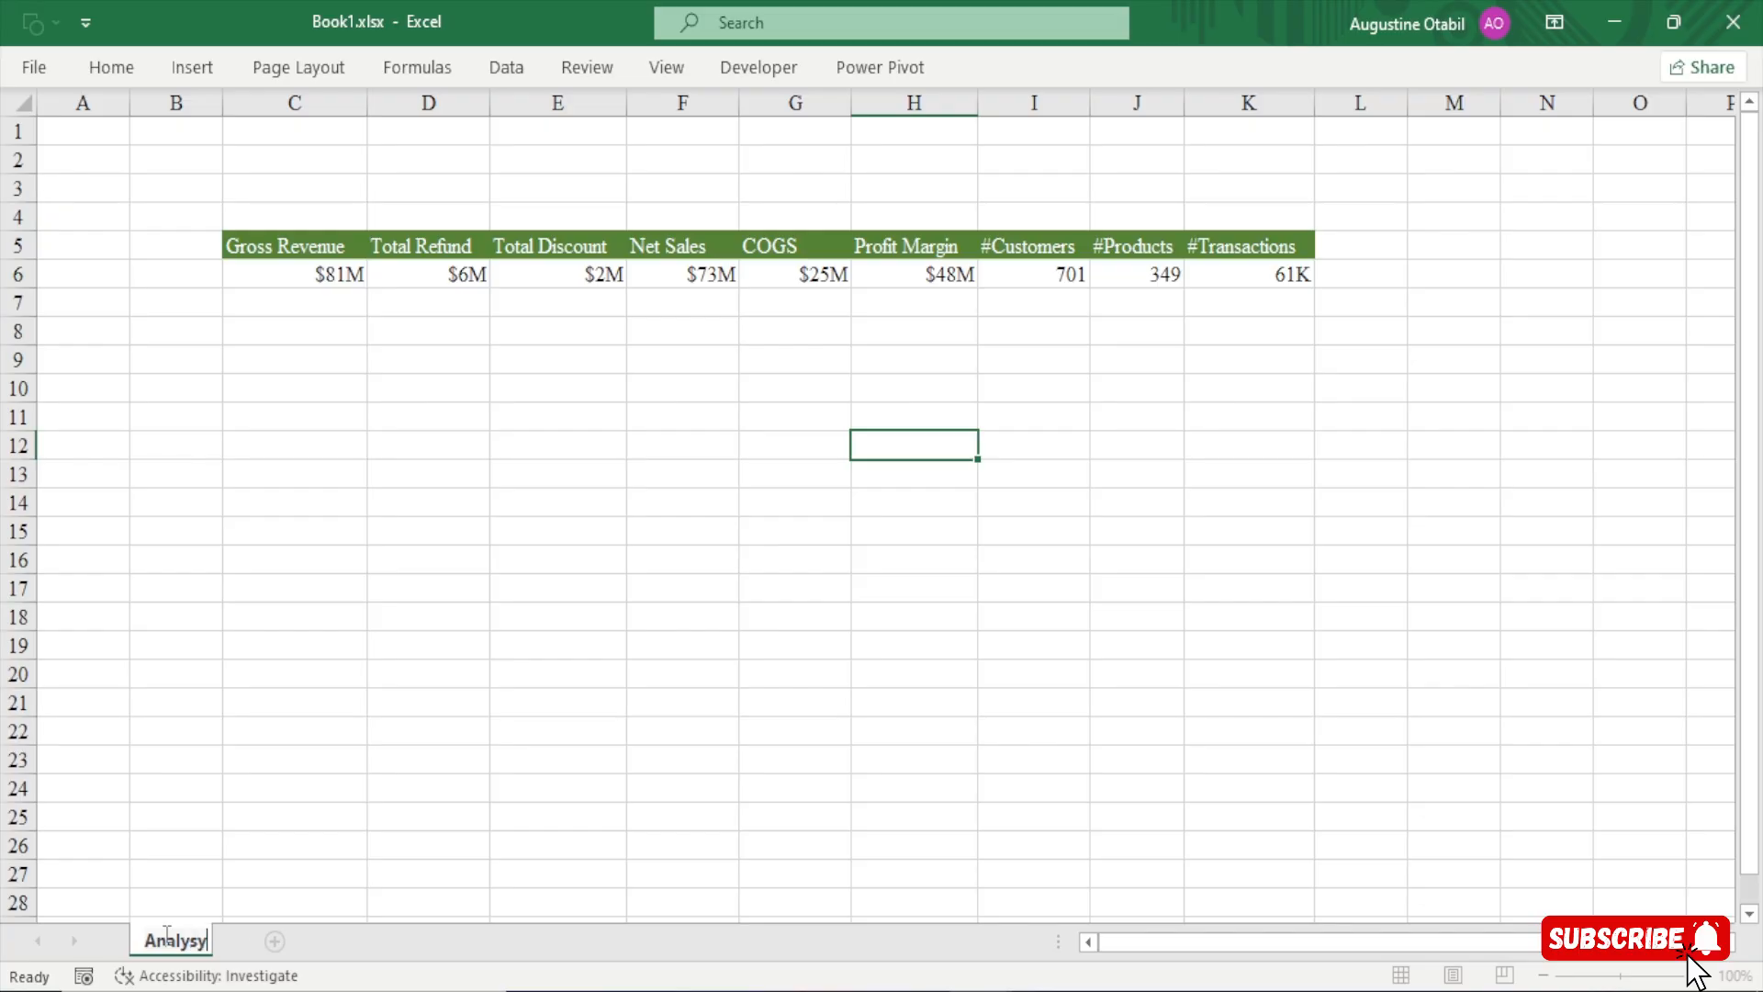
key("BackSpace")
key("BackSpace")
type("is")
key("Return")
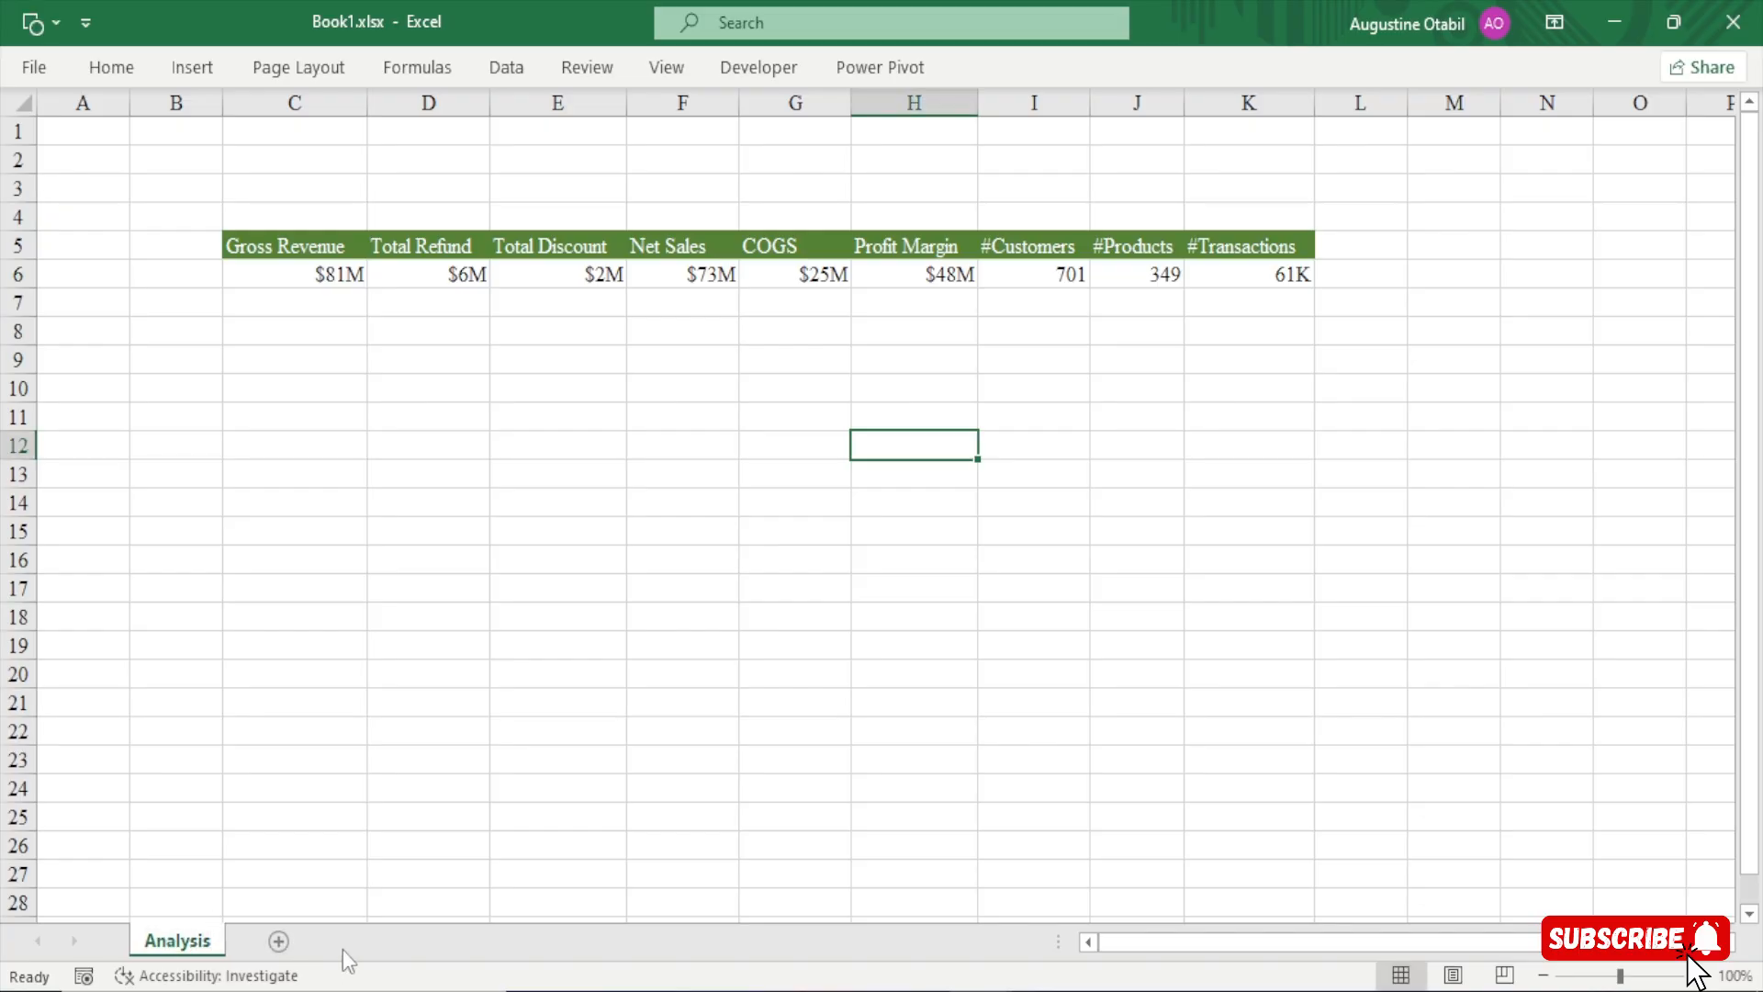
Add a new worksheet and name it Transactions
left_click(278, 940)
double_click(269, 941)
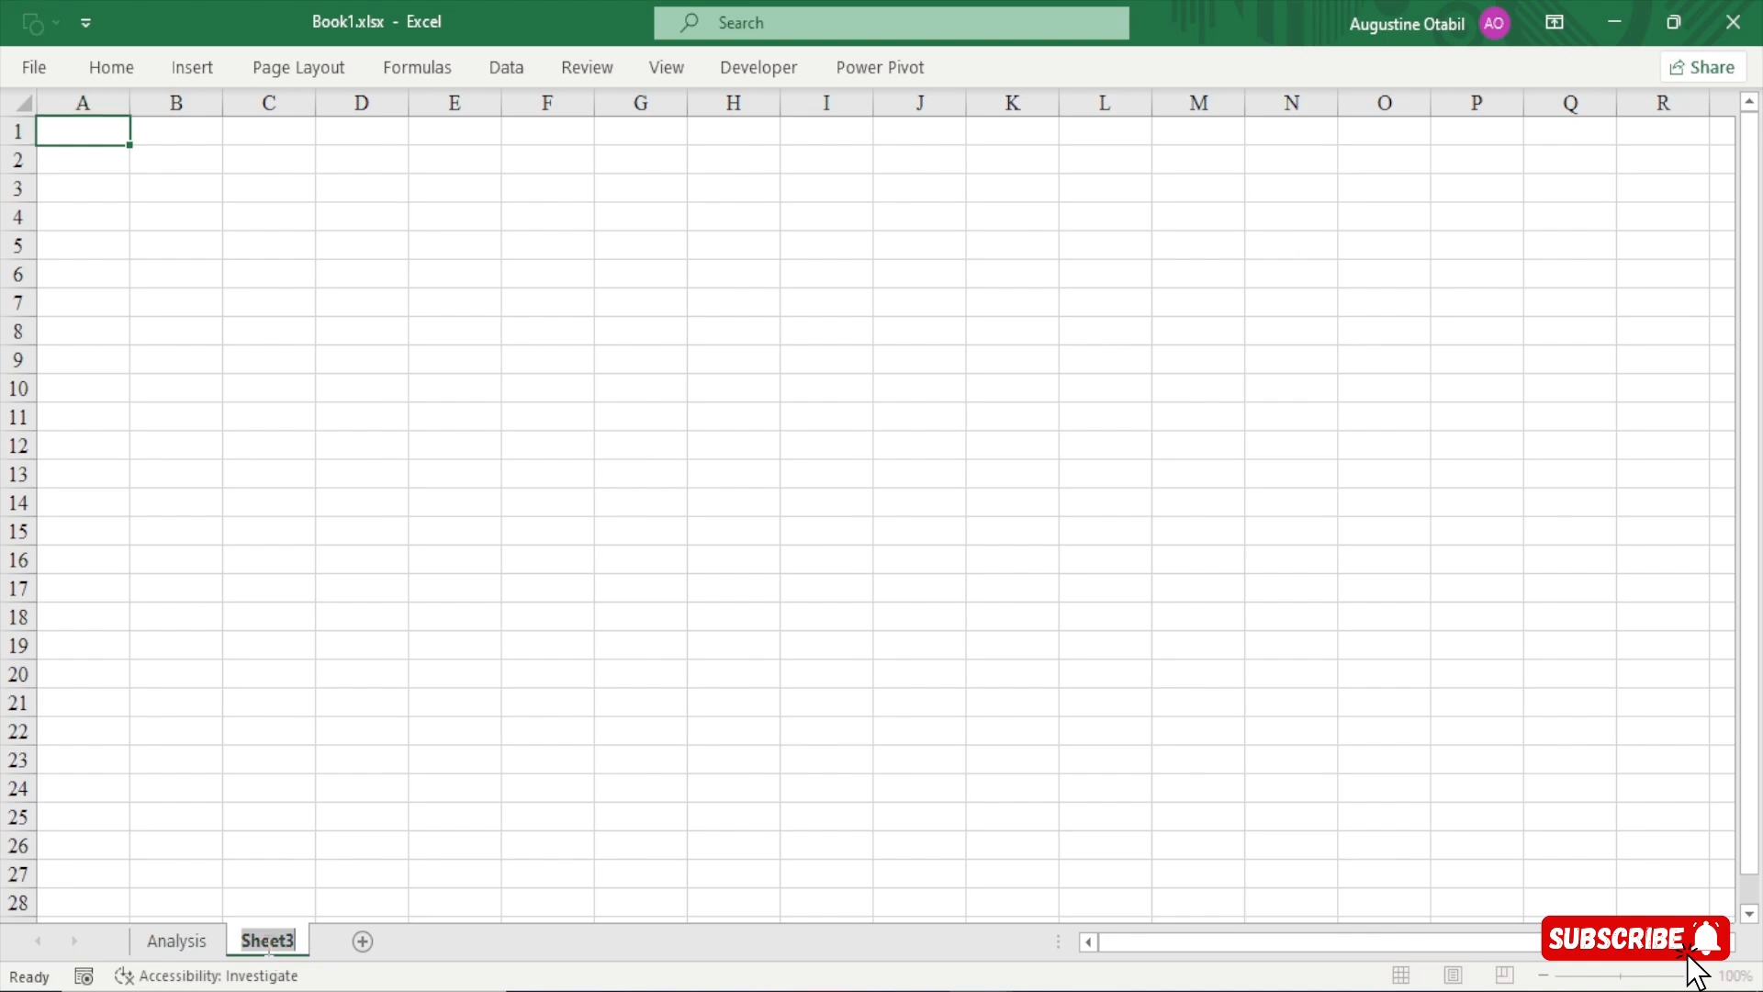
type("Tran")
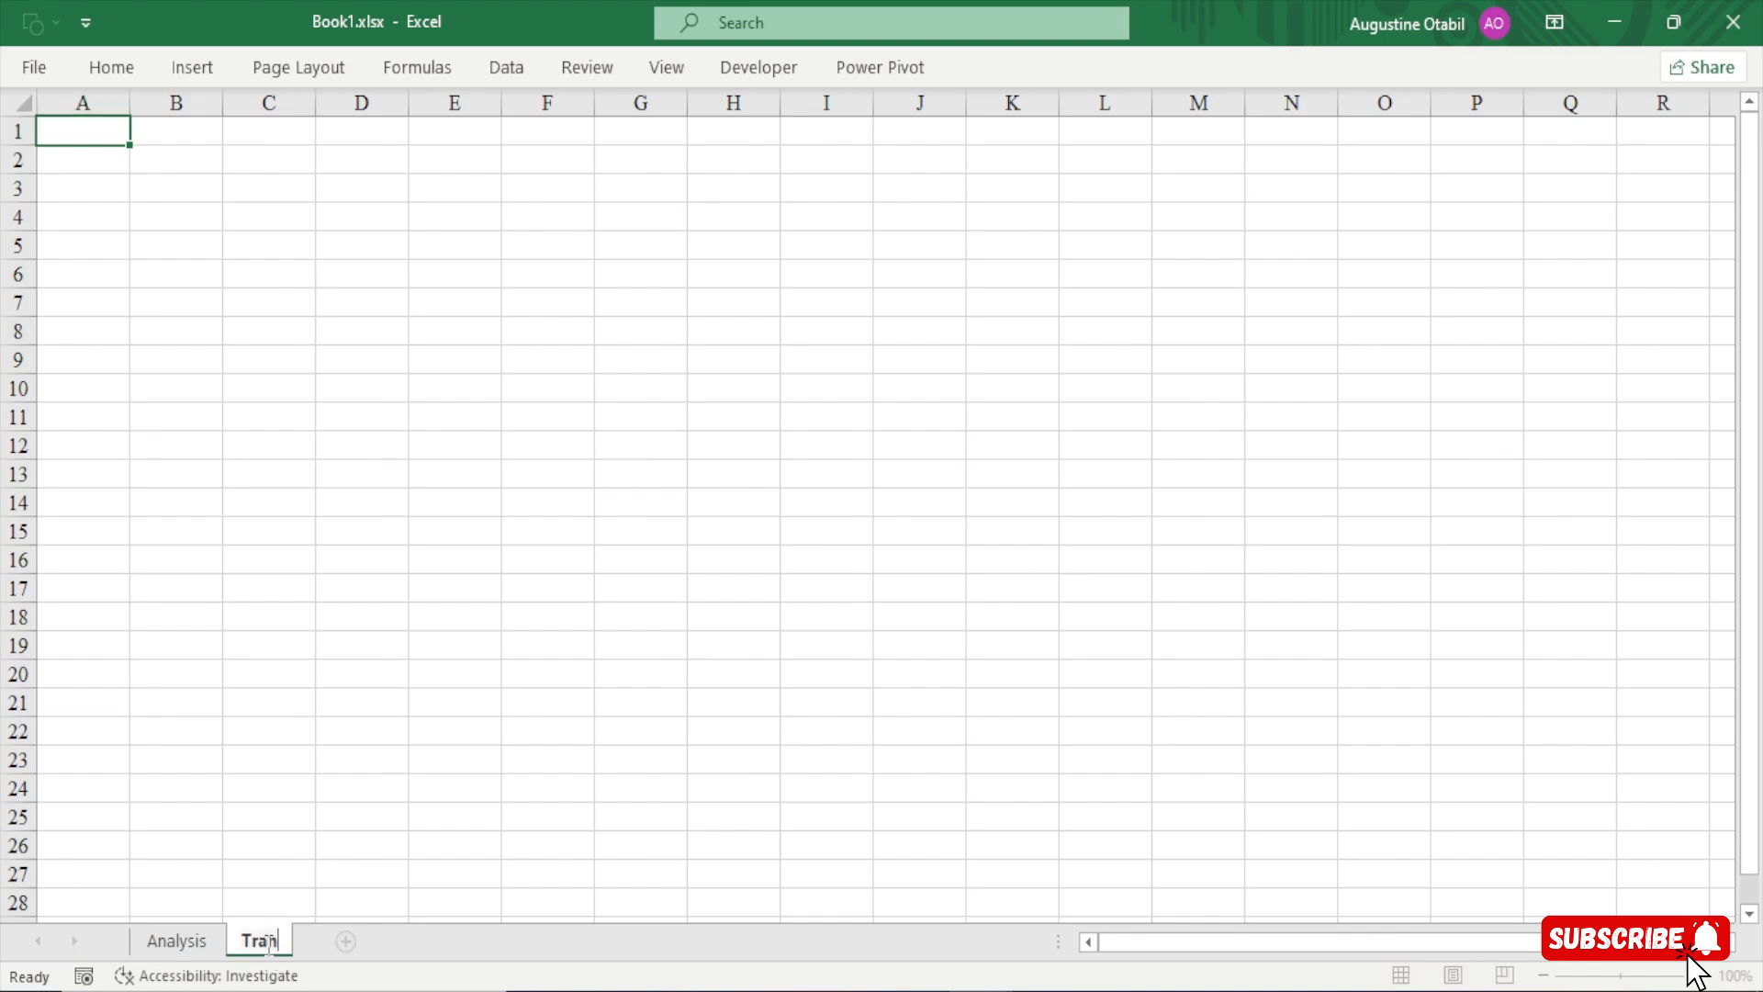
type("sactions")
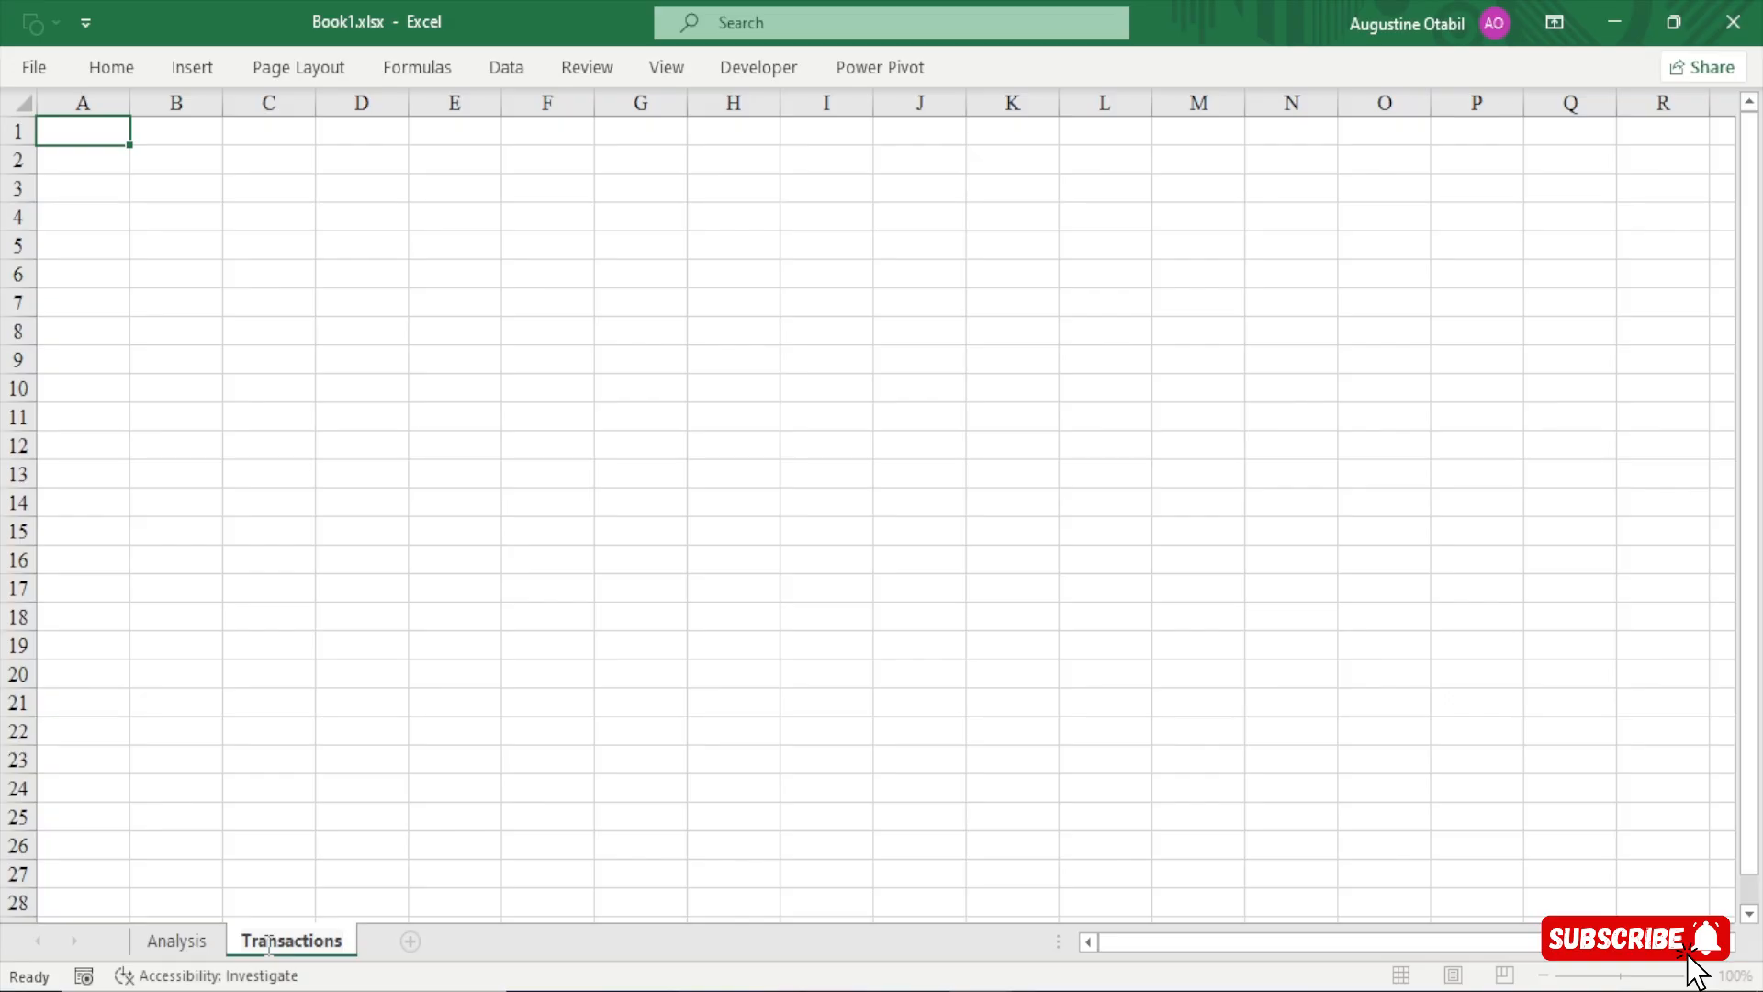
key("Return")
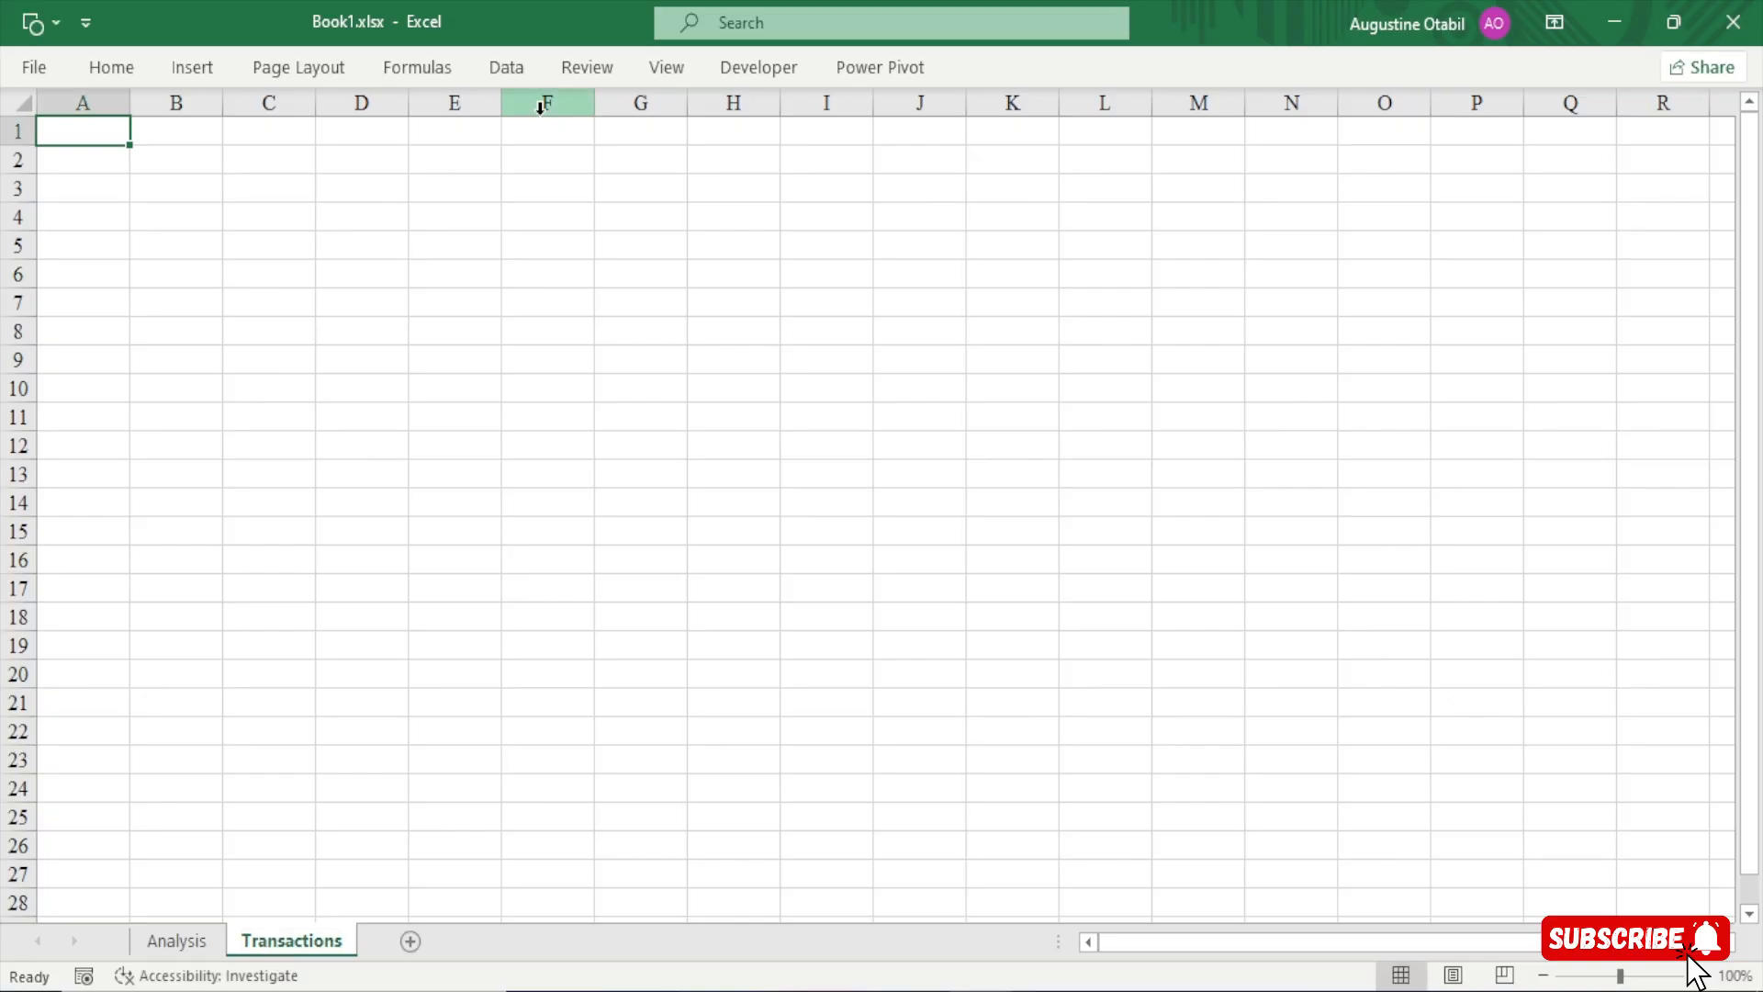
Auto-hide the ribbon and turn off the headings and gridlines on the Transactions sheet
left_click(1565, 19)
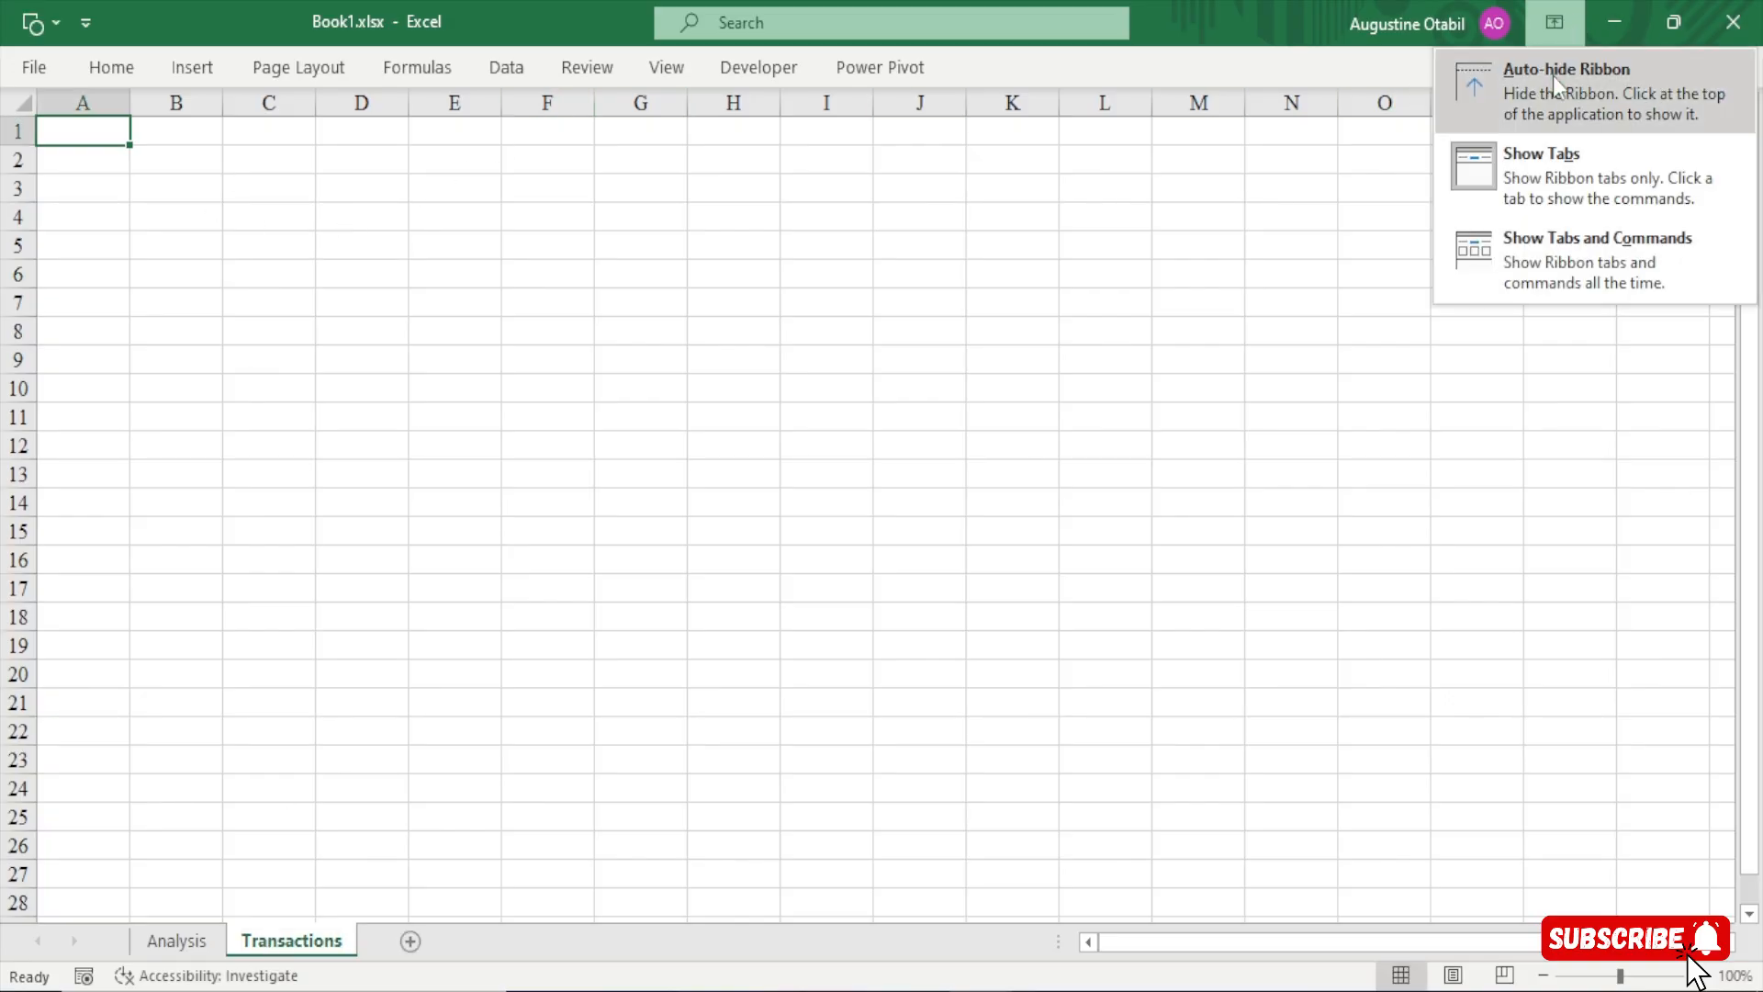
left_click(1552, 75)
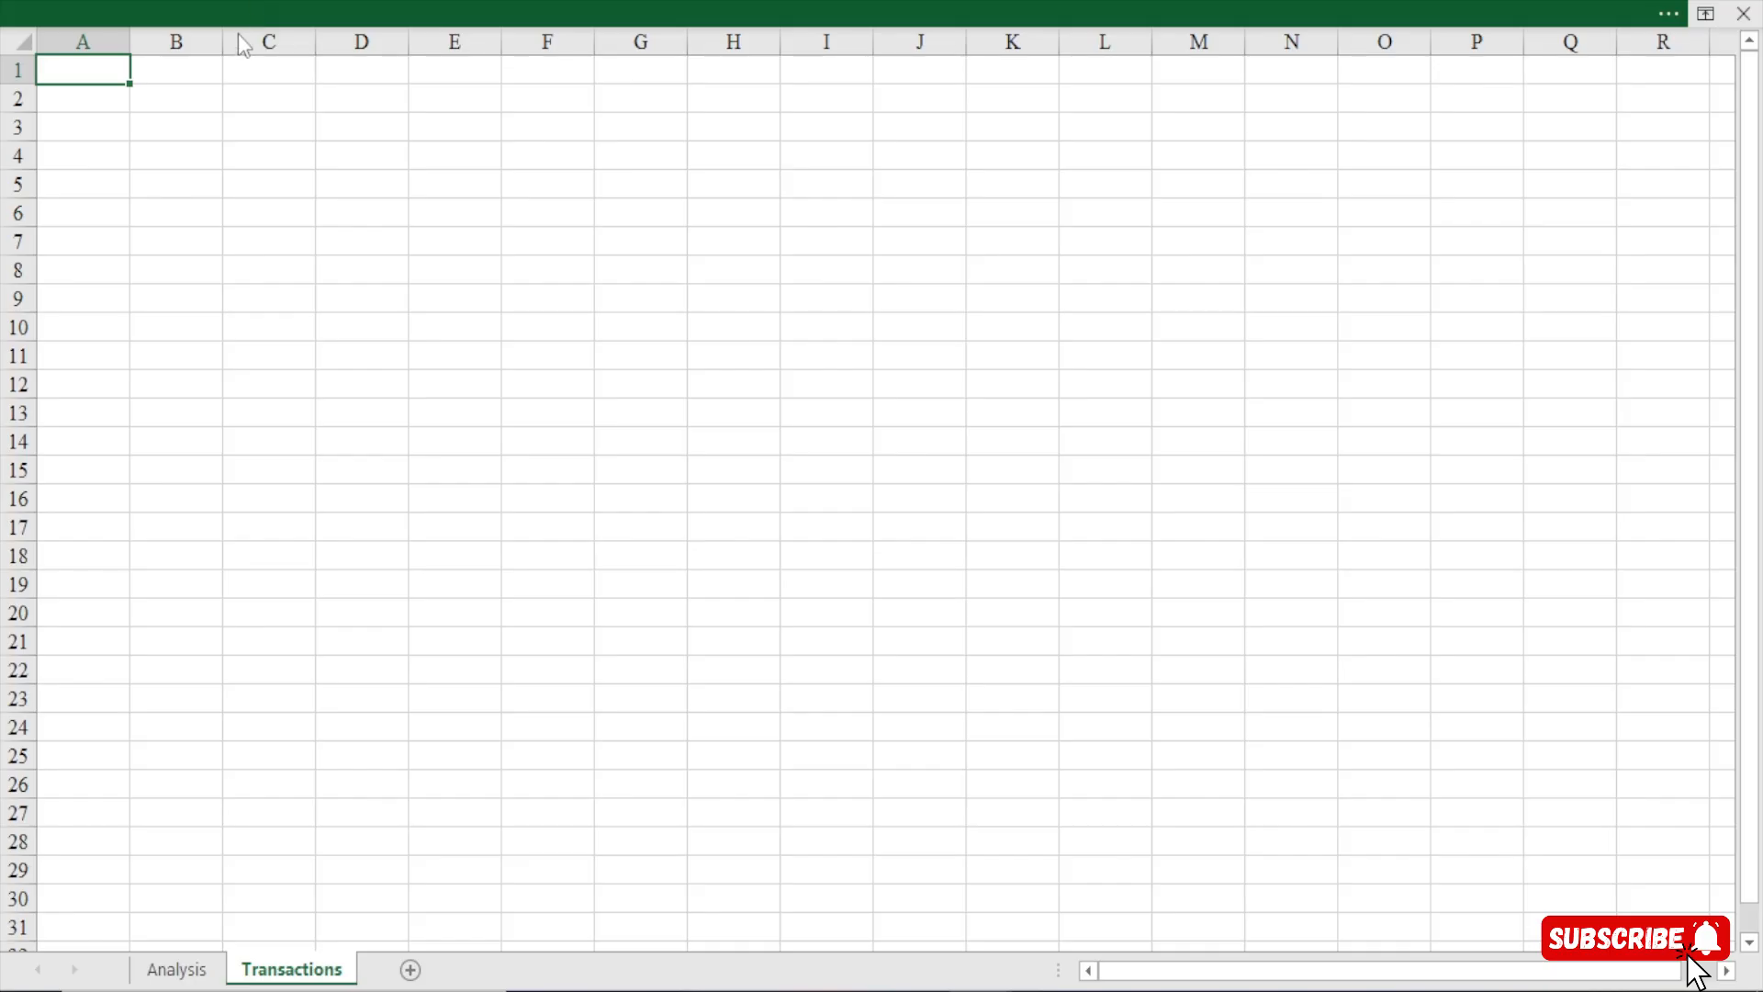
left_click(243, 13)
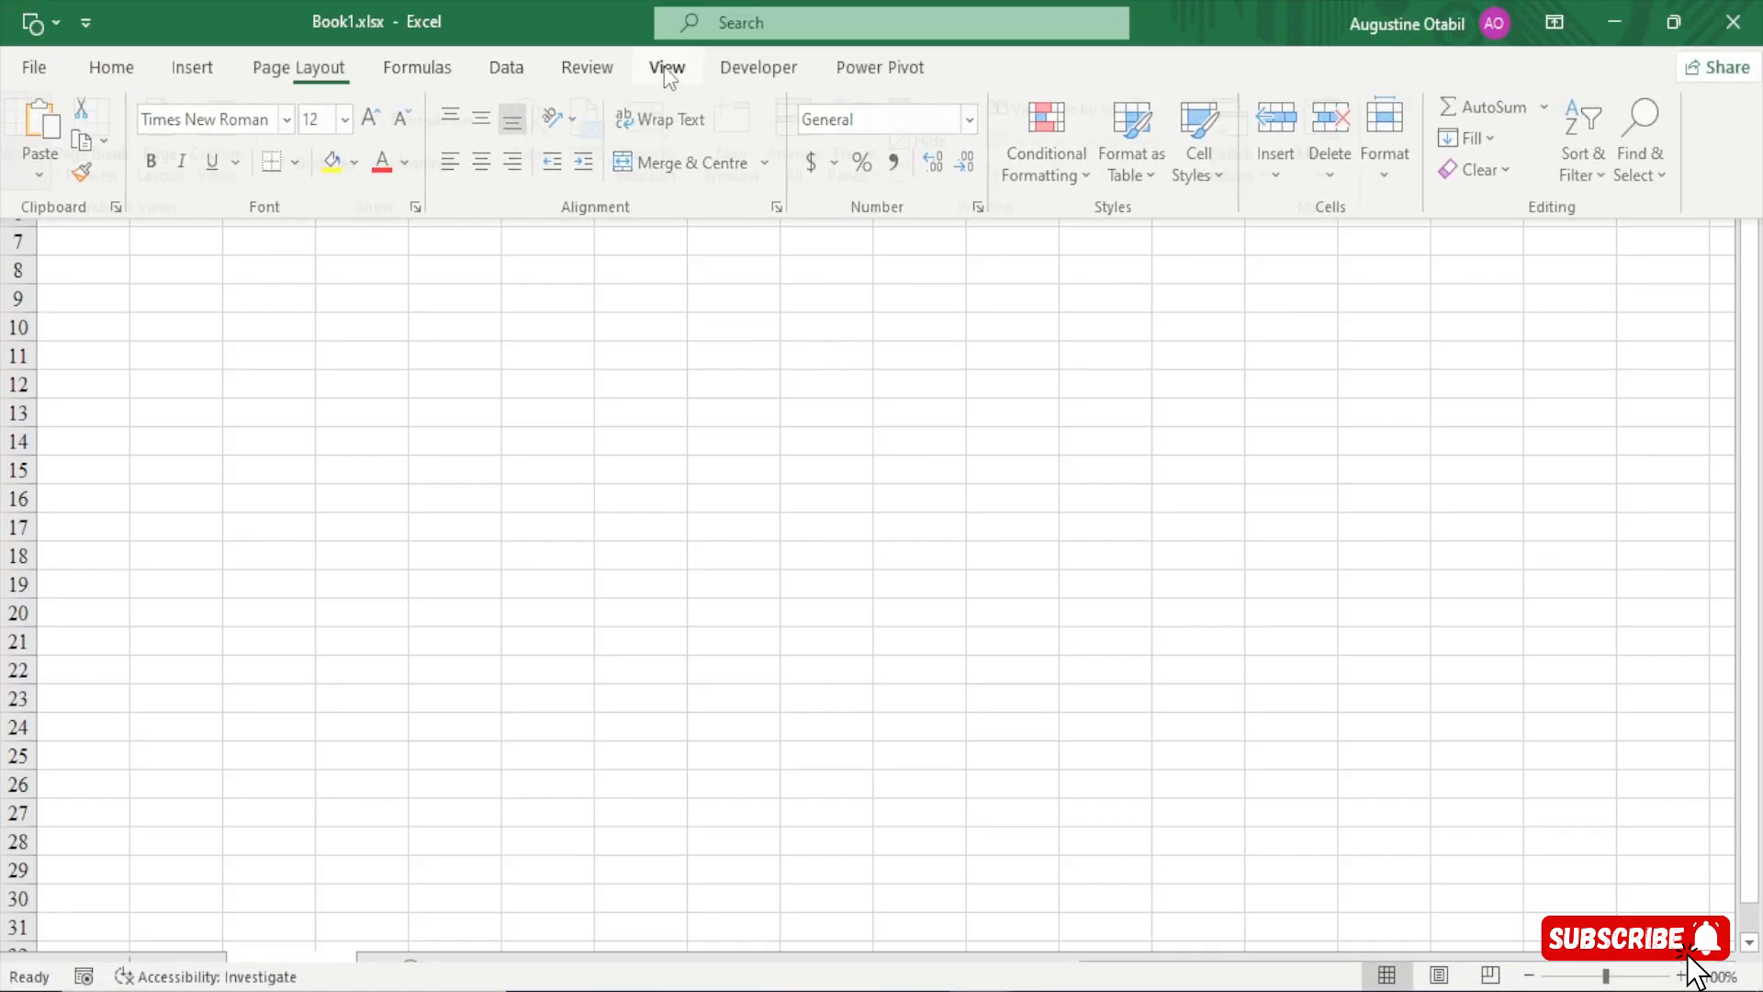
left_click(668, 69)
left_click(388, 160)
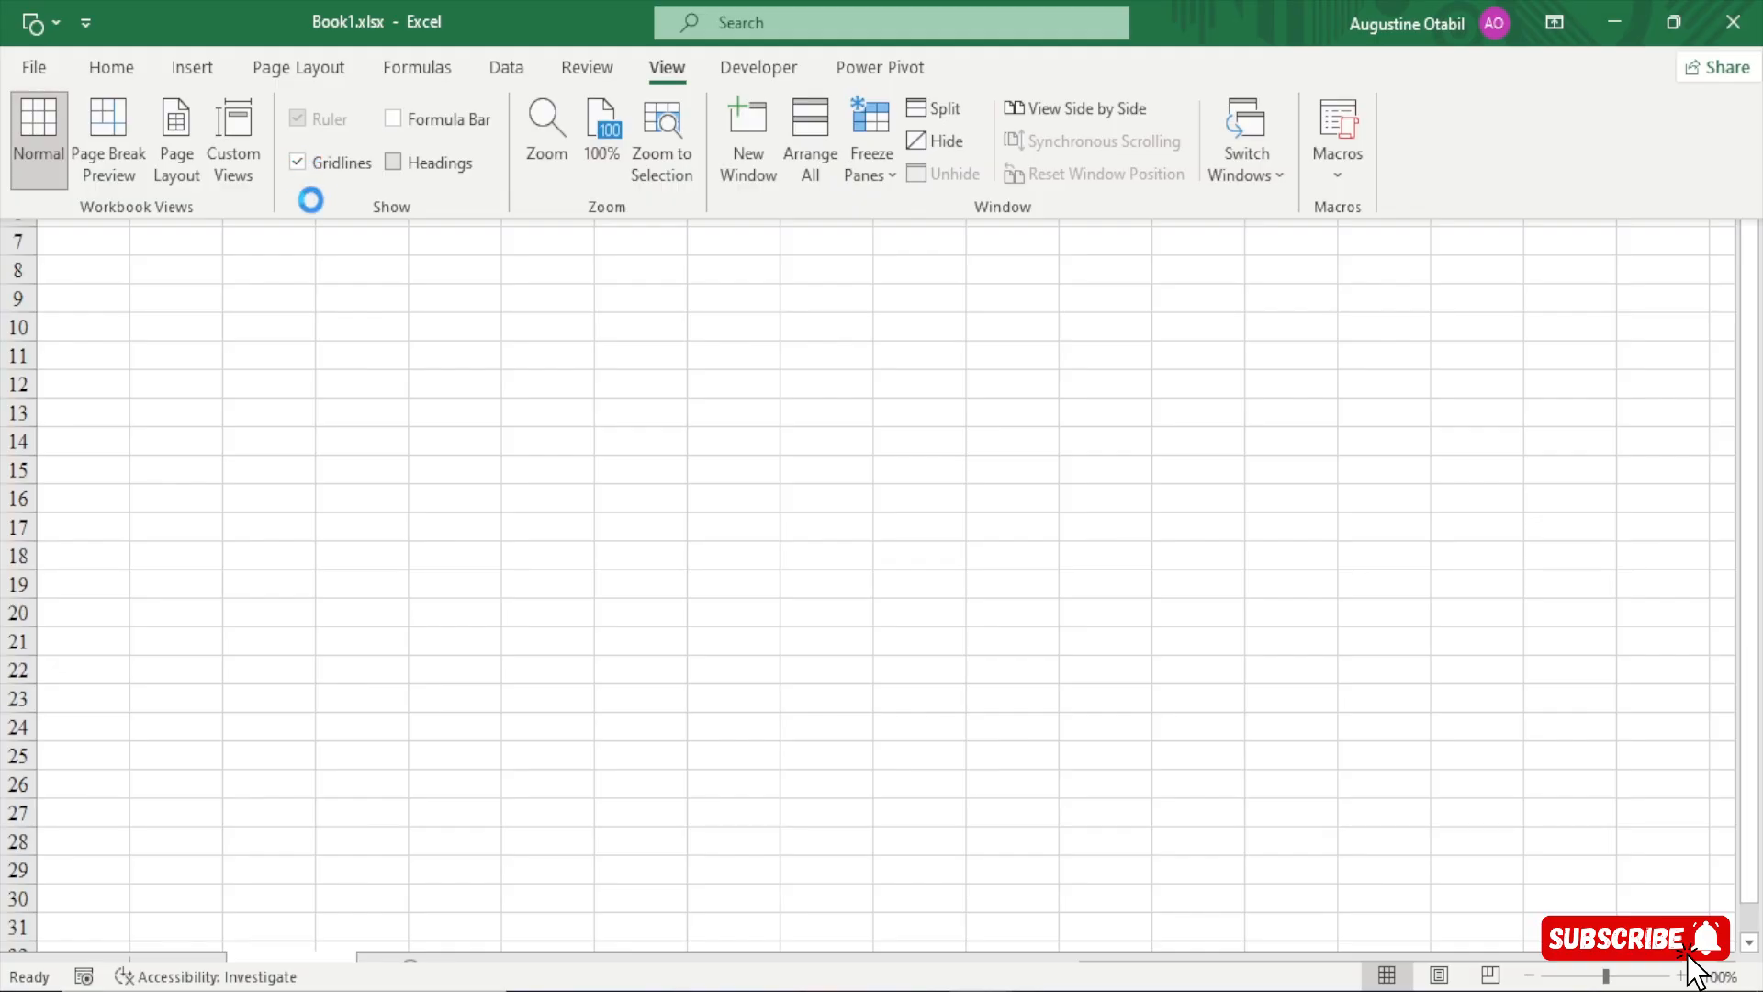
left_click(305, 171)
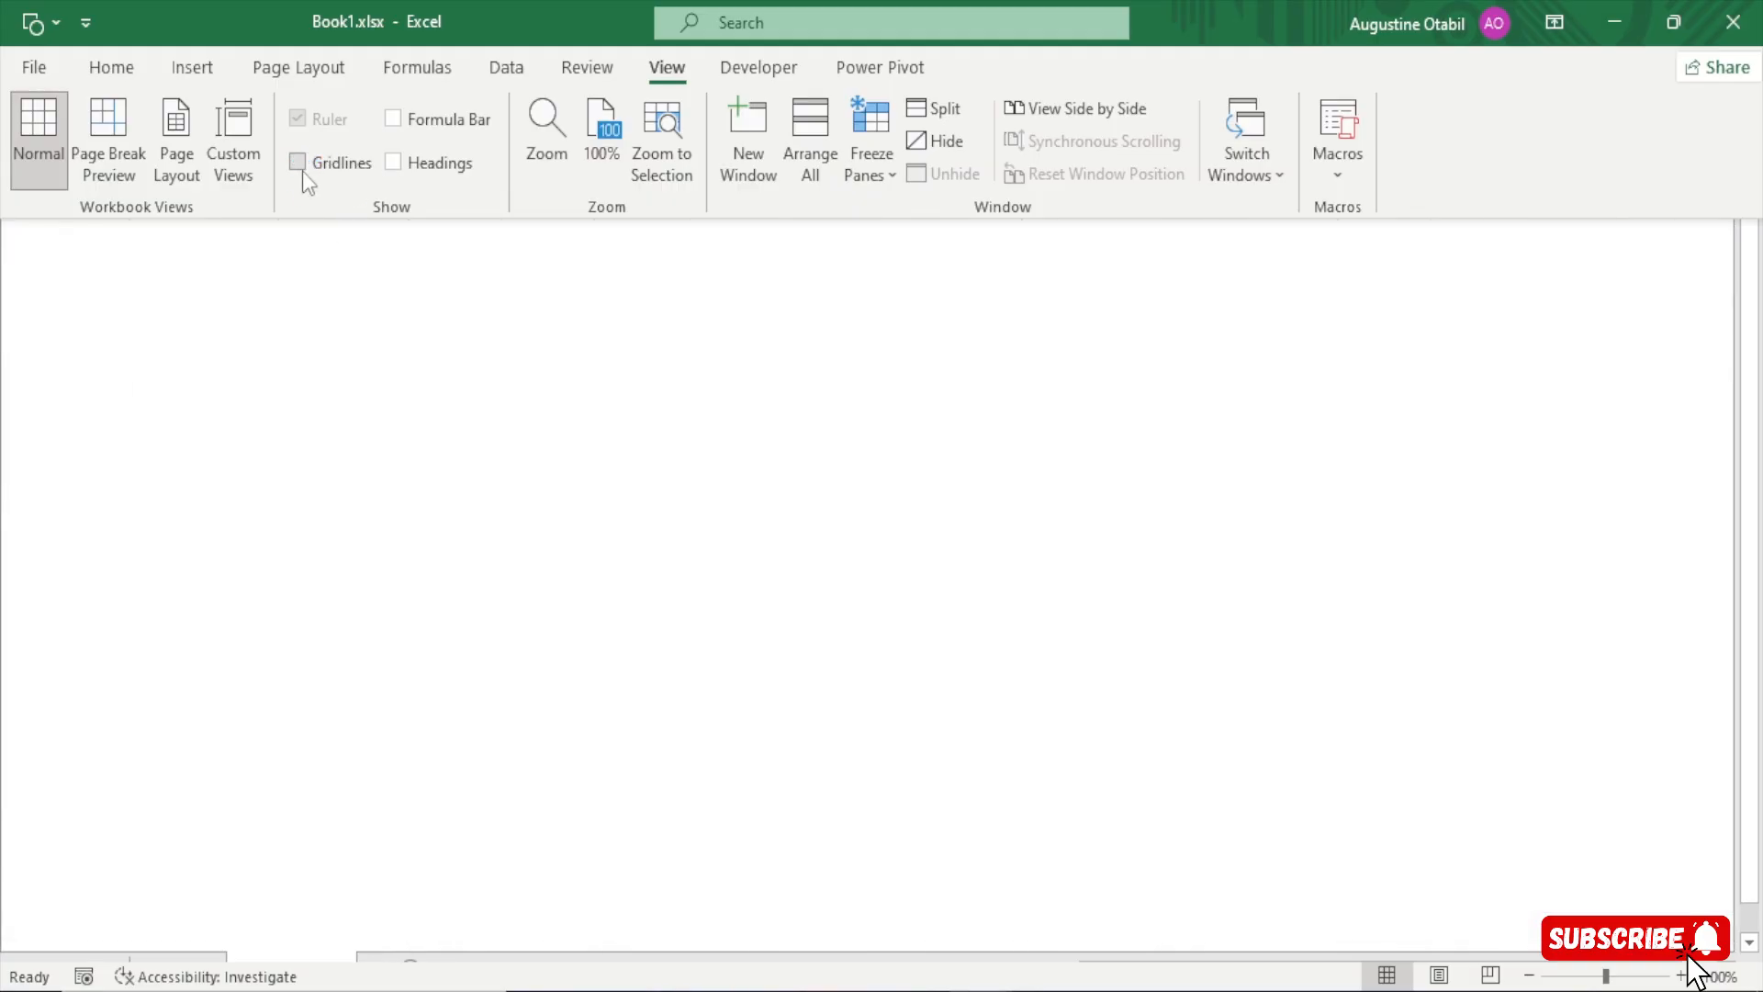
key("ctrl+shift+F1")
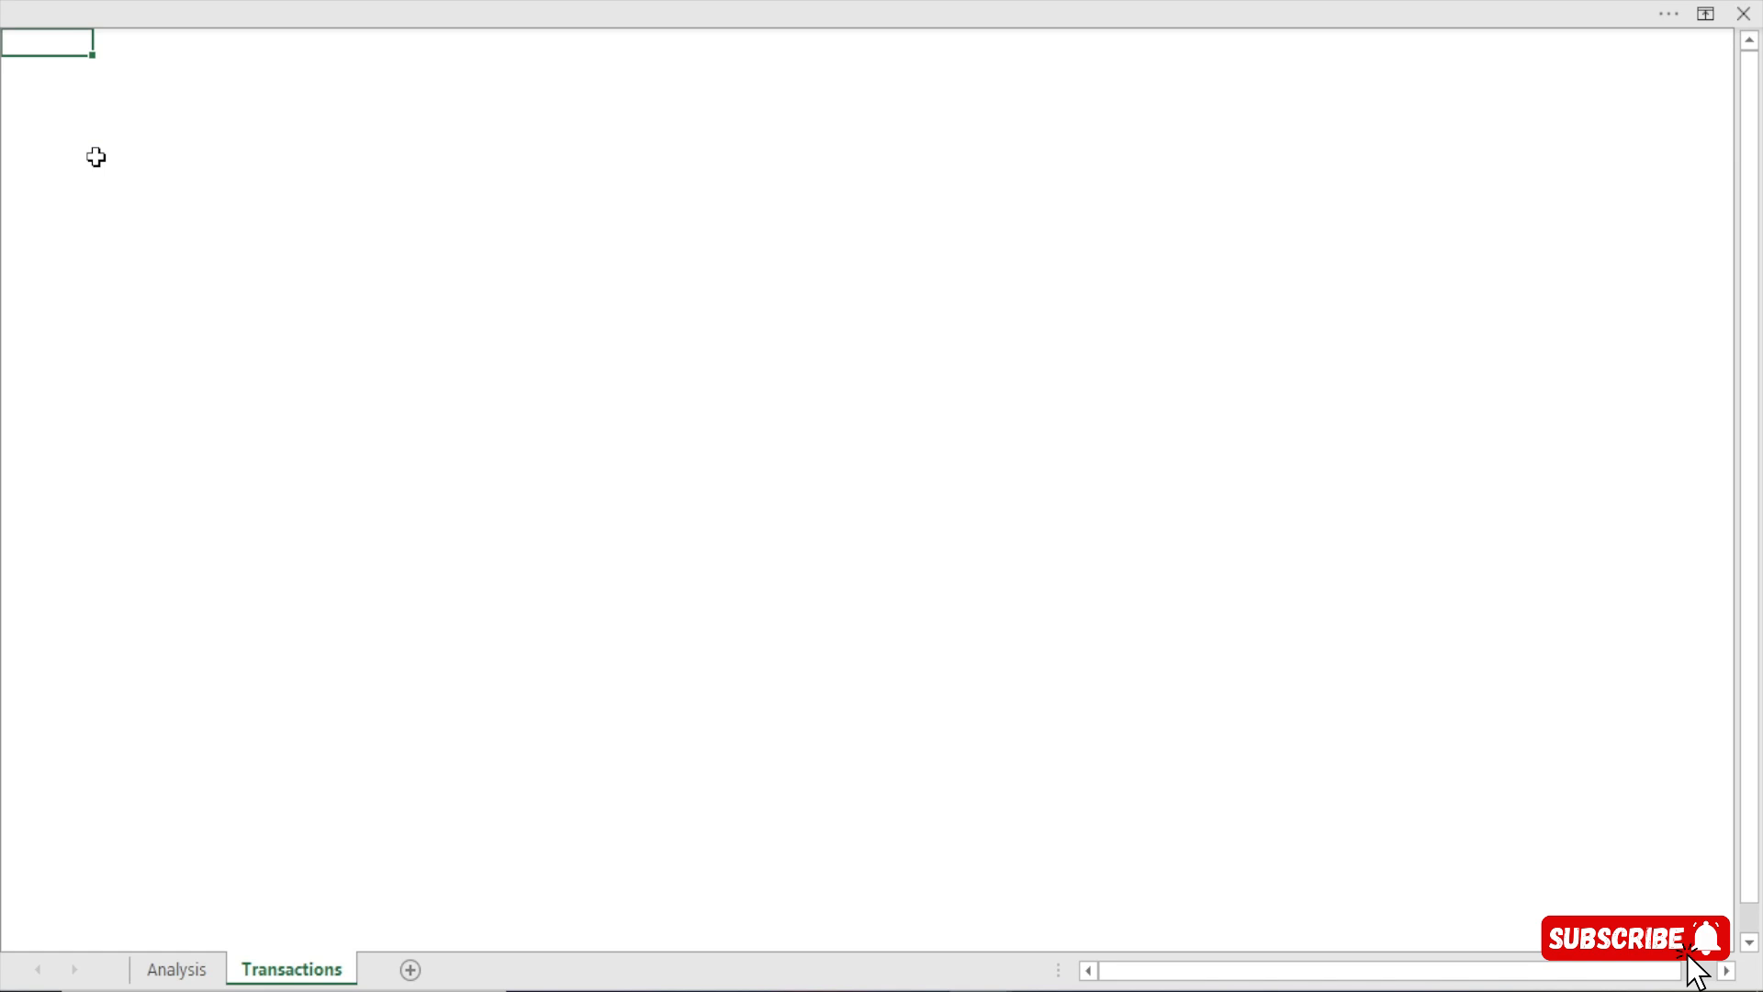
Fill all cells of the Transactions sheet with the lightest grey theme colour and deselect them
key("ctrl+a")
left_click(648, 2)
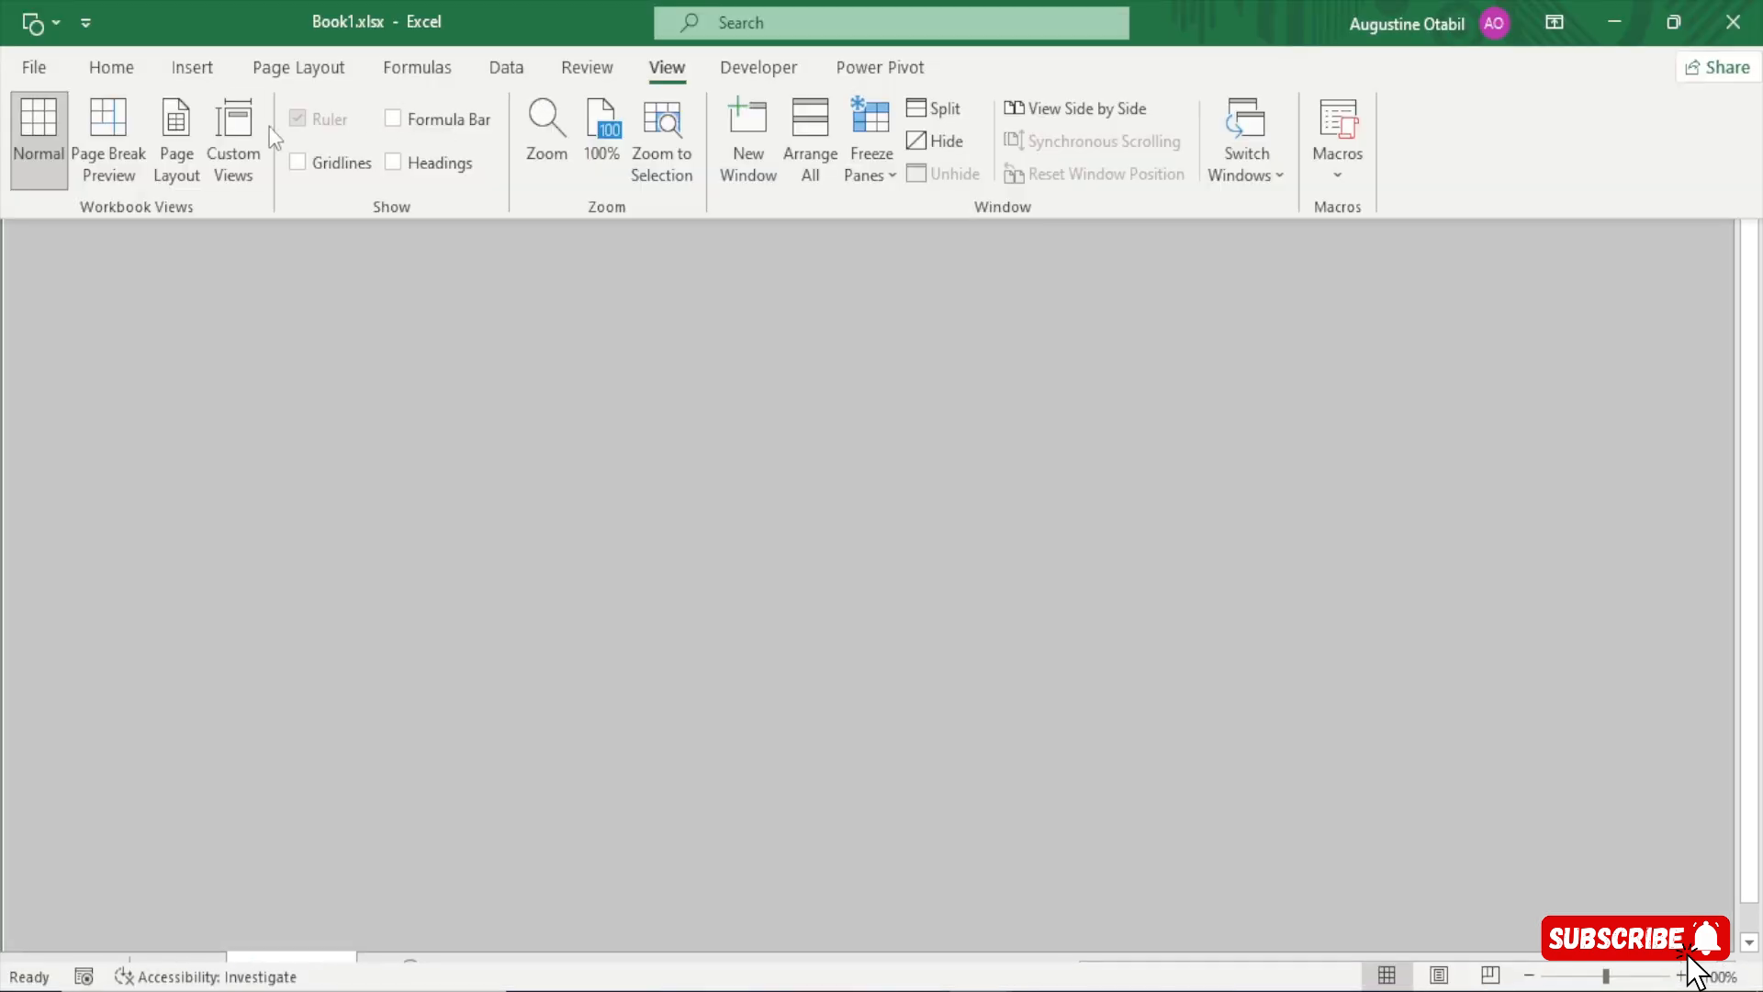
left_click(117, 70)
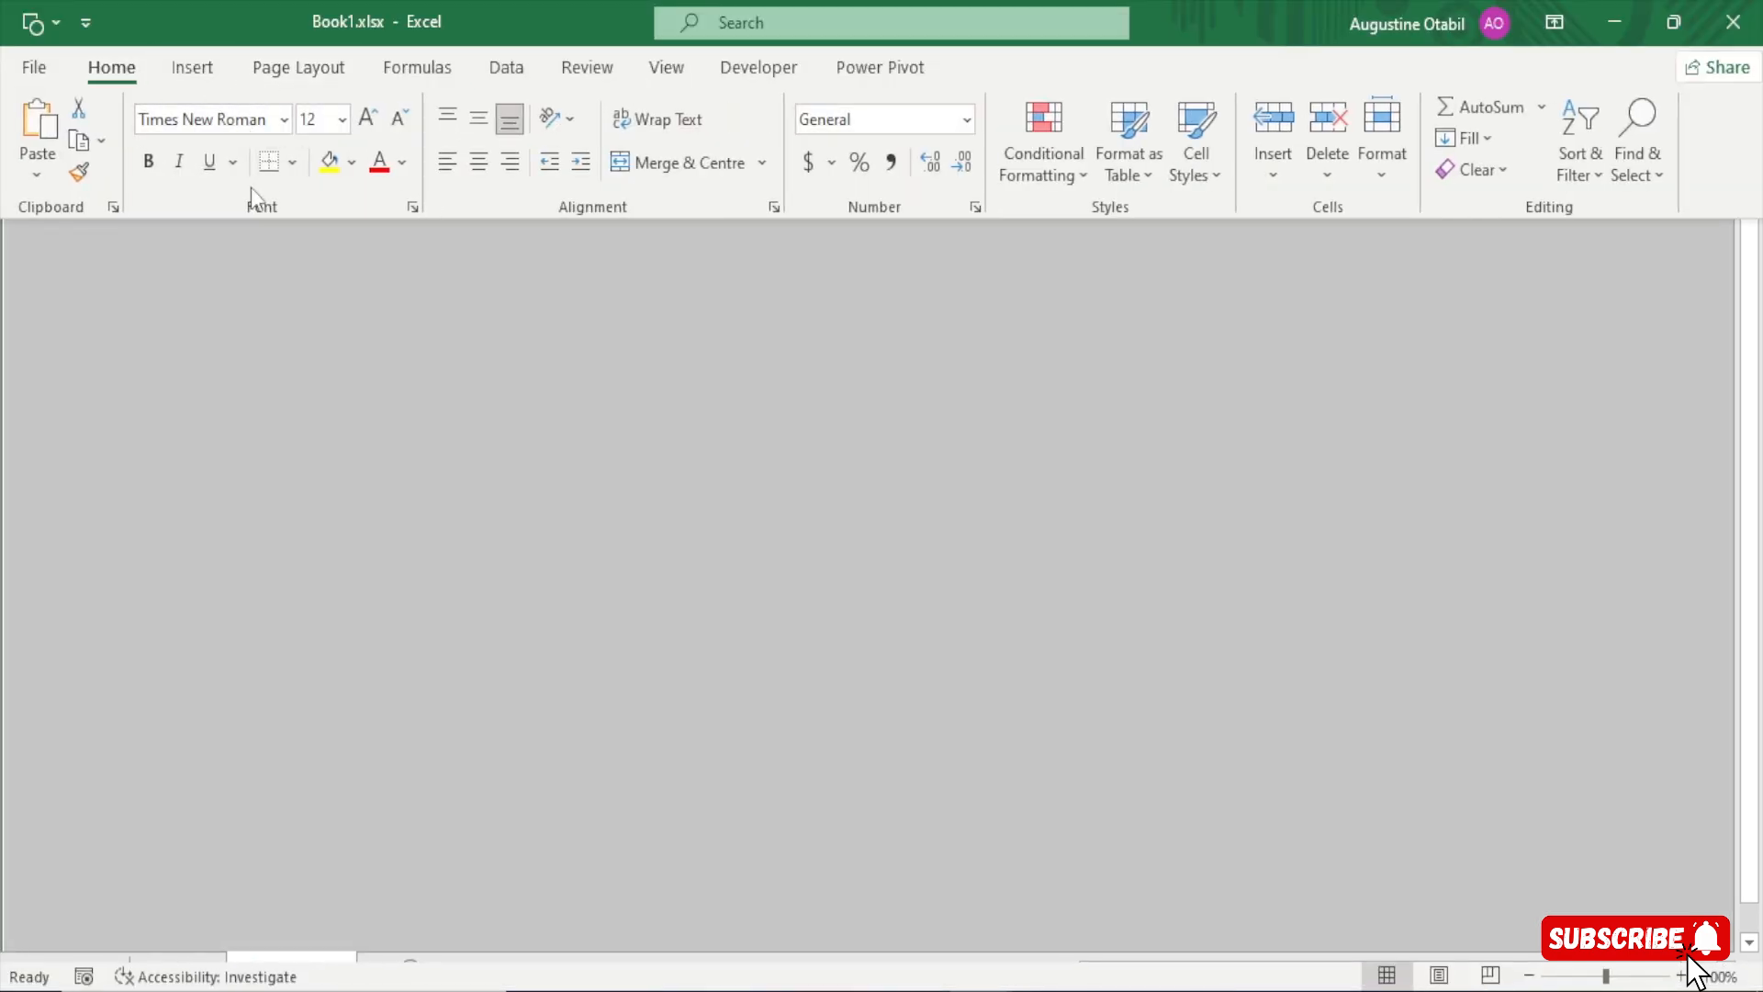
left_click(346, 167)
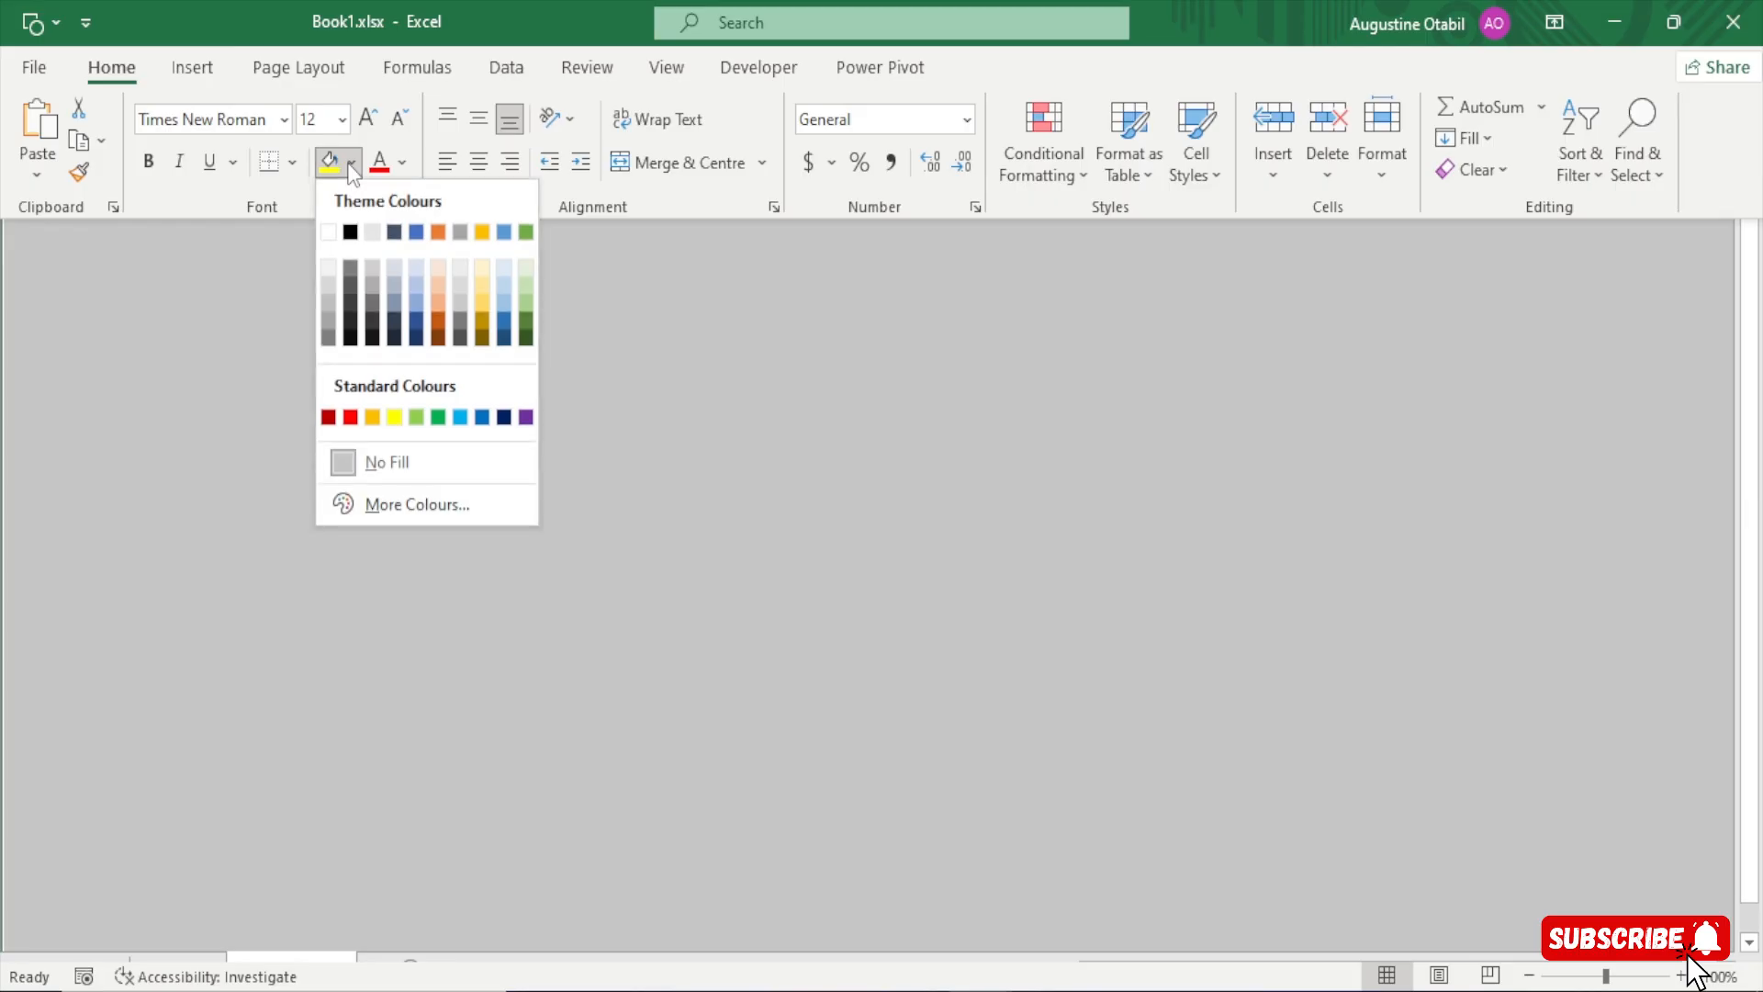
left_click(333, 266)
left_click(293, 328)
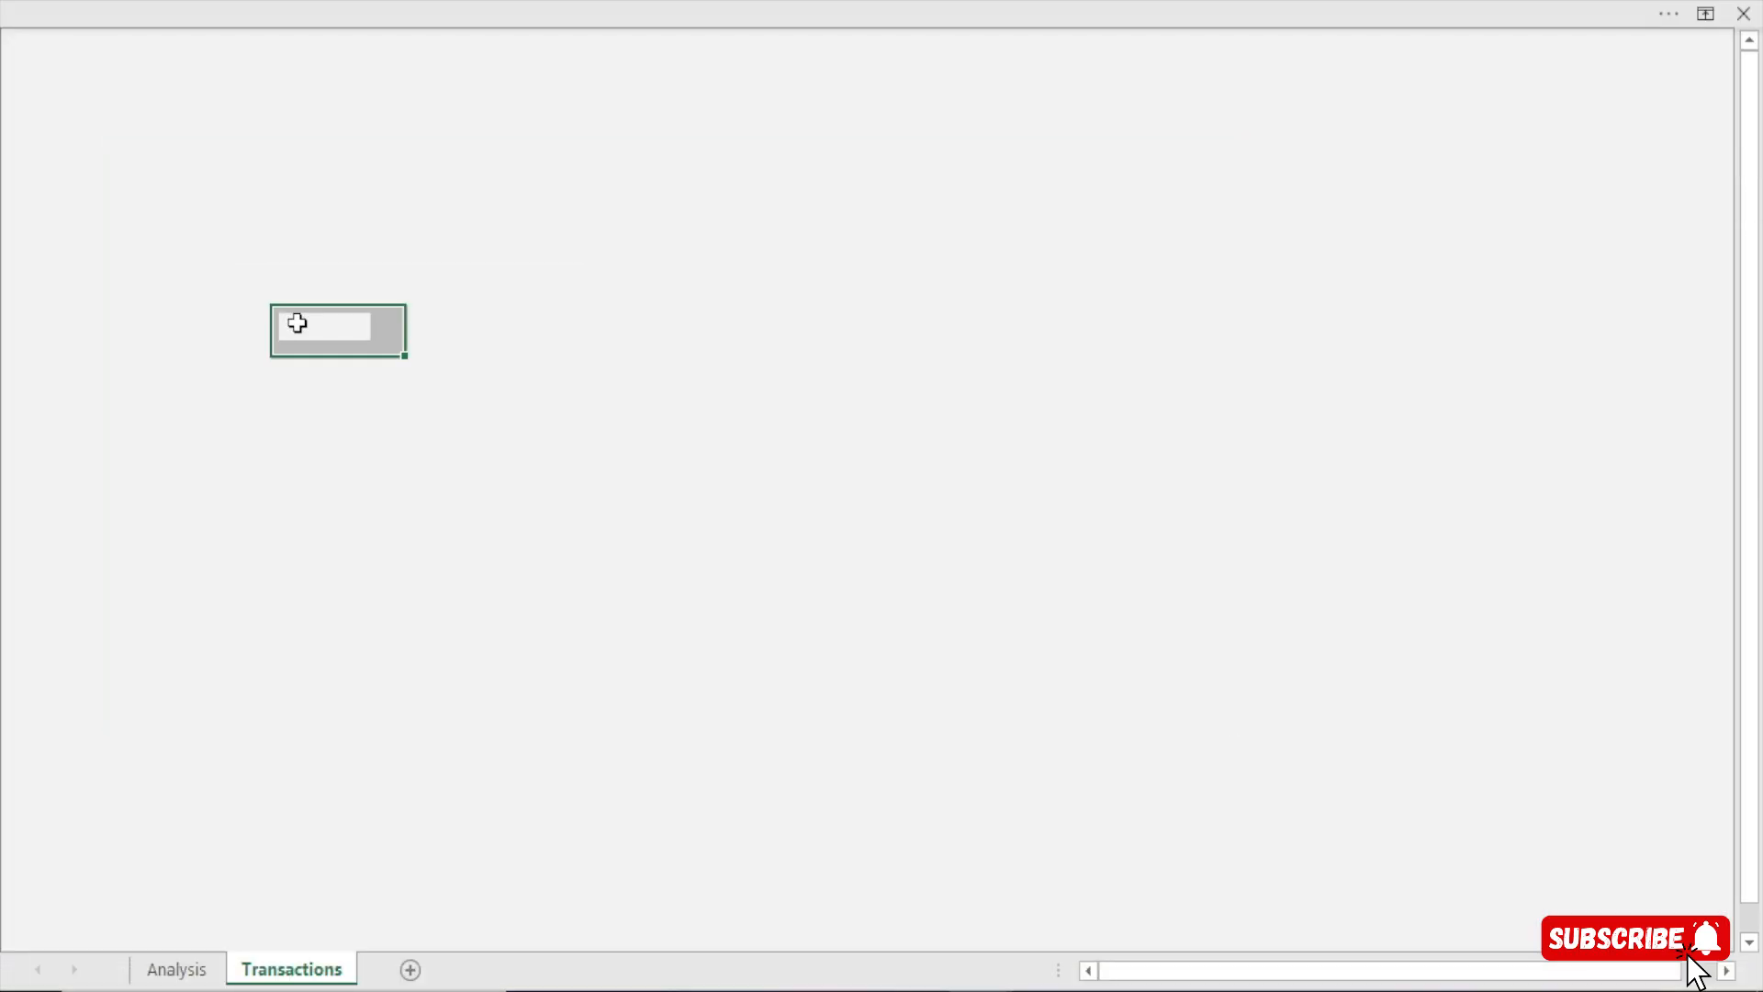
Insert a tall rounded rectangle along the left side of the Transactions sheet and move it close to the upper-left corner
left_click(422, 2)
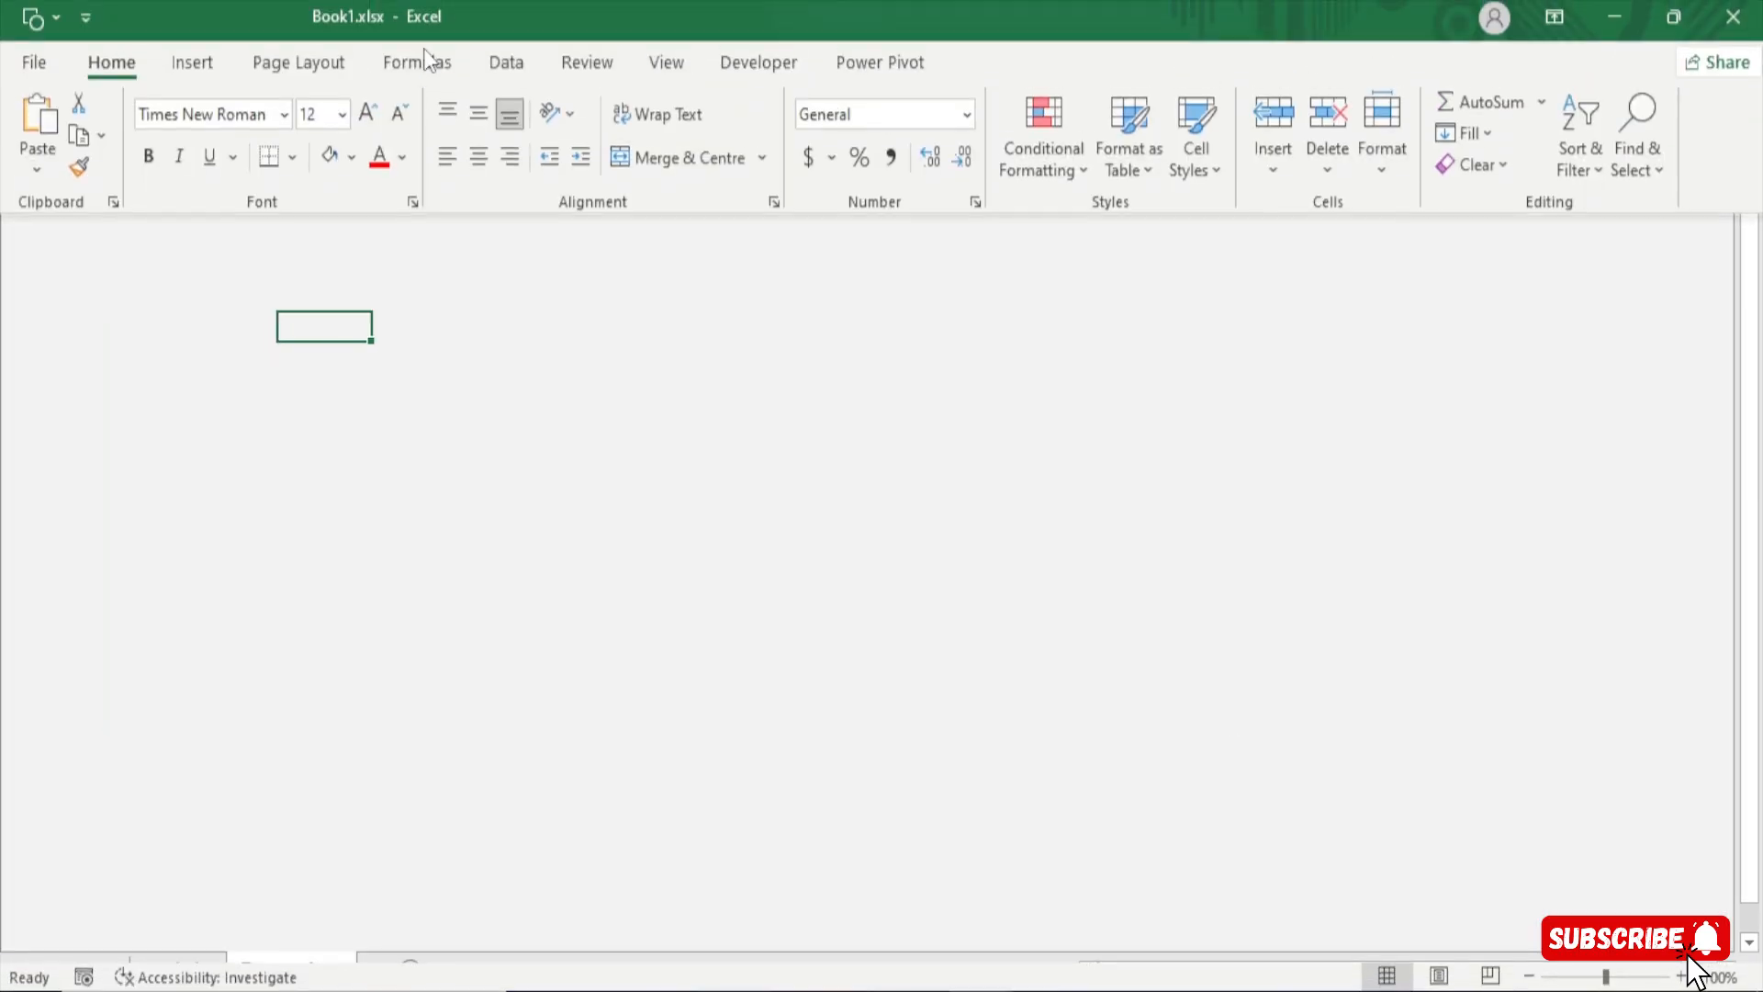
left_click(187, 74)
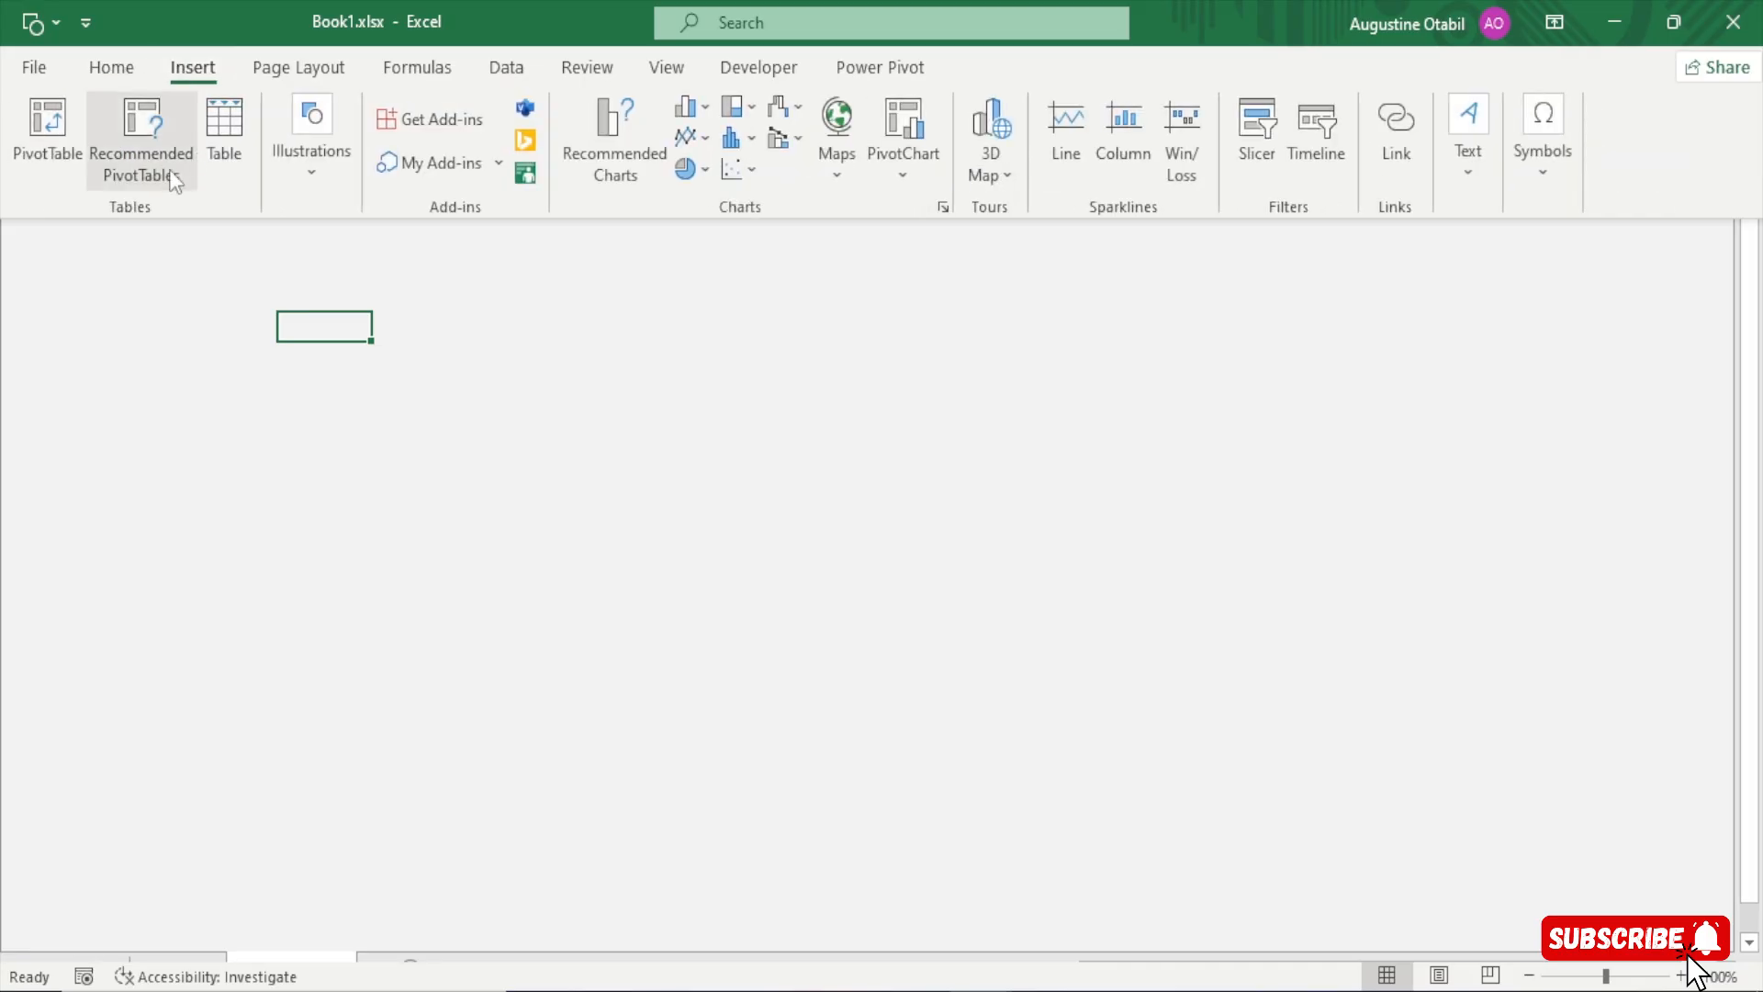
left_click(306, 179)
left_click(355, 298)
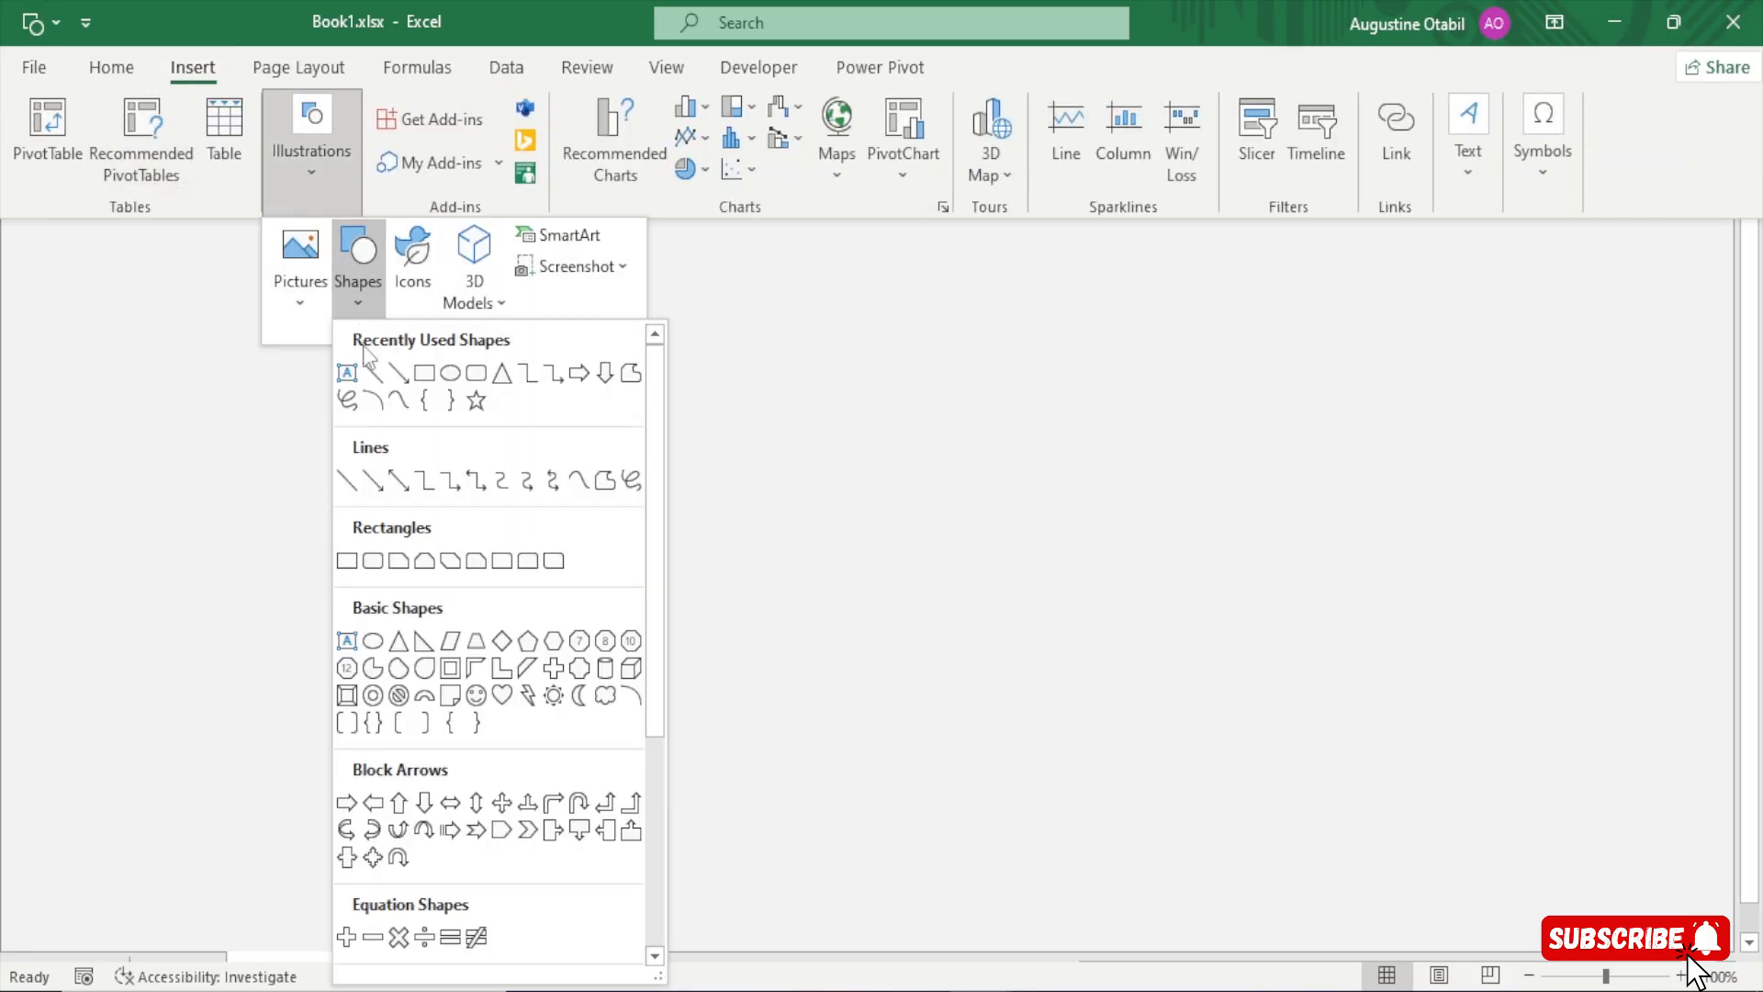
left_click(476, 381)
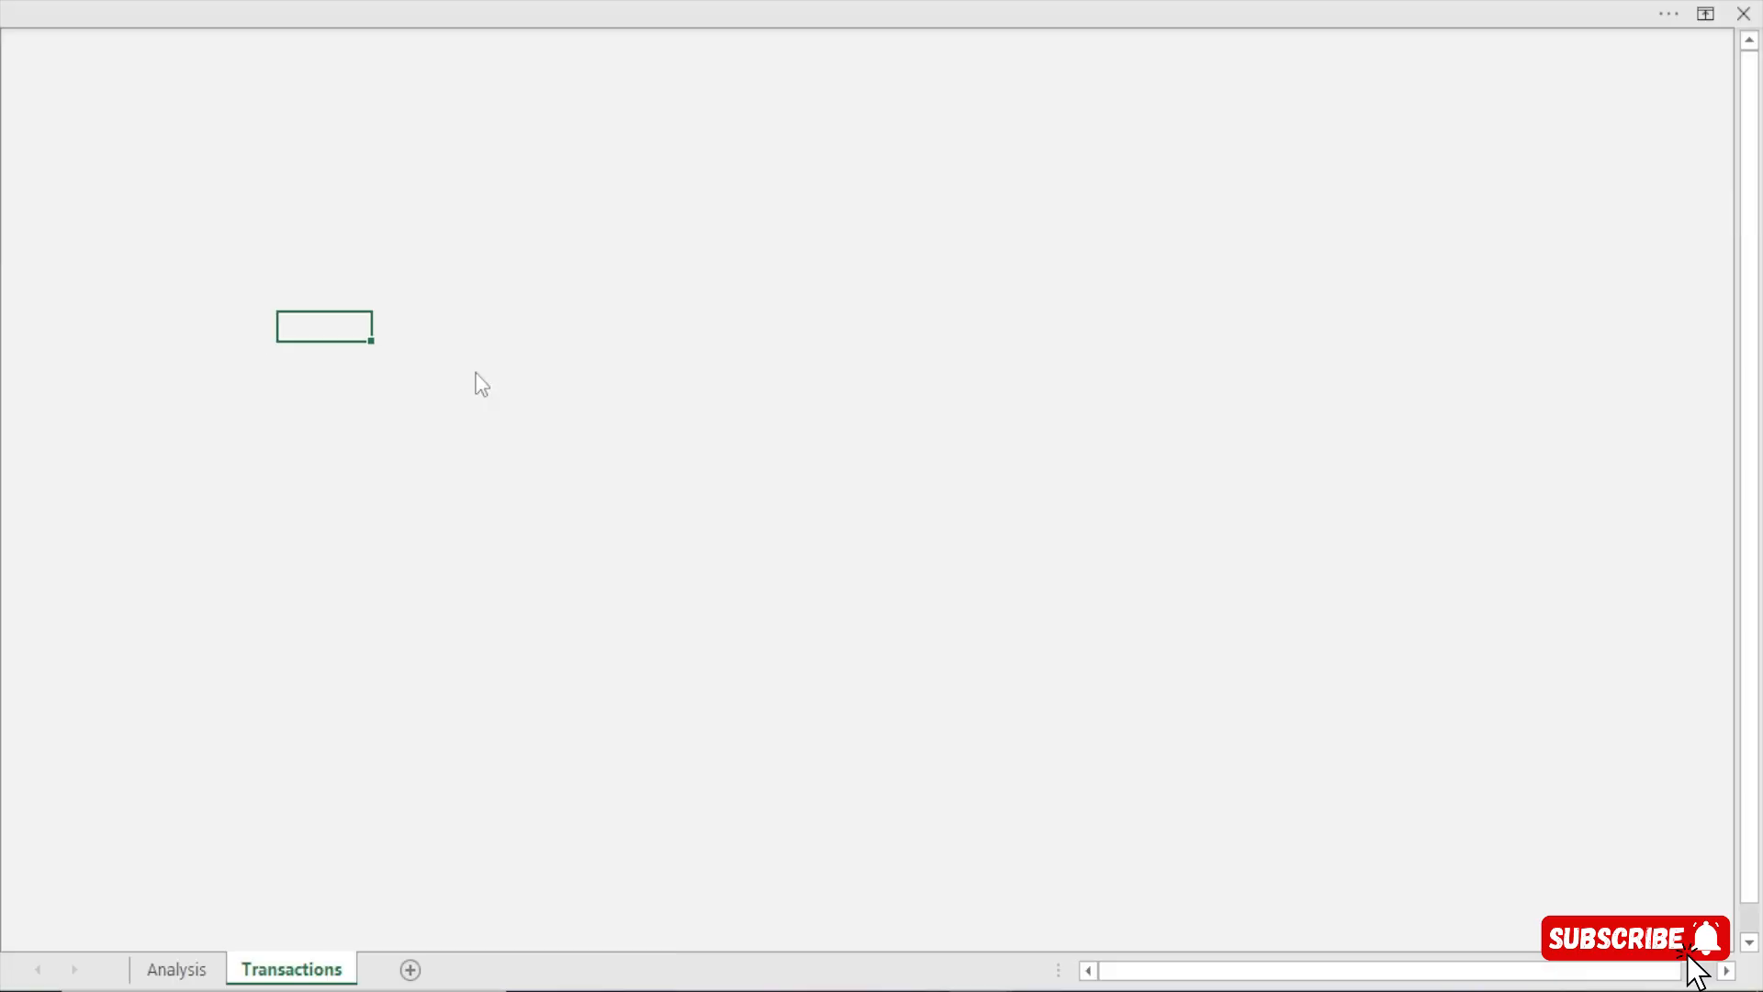
left_click_drag(96, 72, 388, 888)
left_click_drag(321, 426, 278, 394)
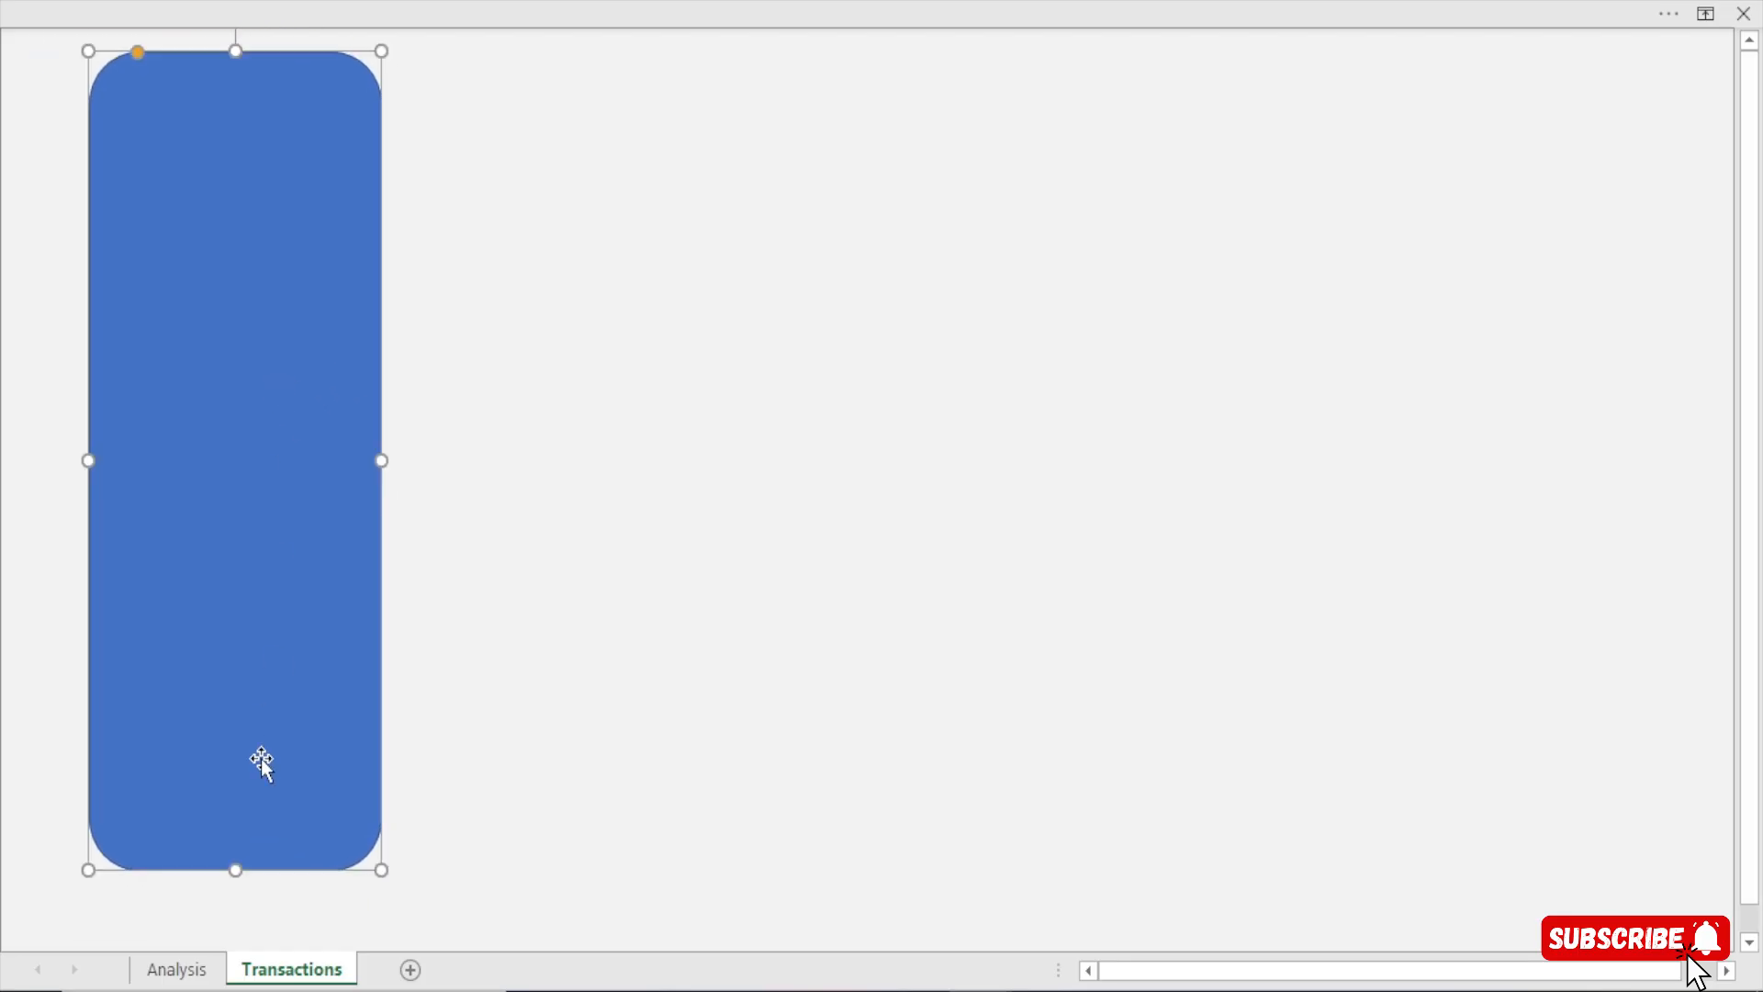
Extend the rounded rectangle's lower edge almost to the end of the visible sheet and reduce its corner rounding
left_click_drag(236, 866, 239, 929)
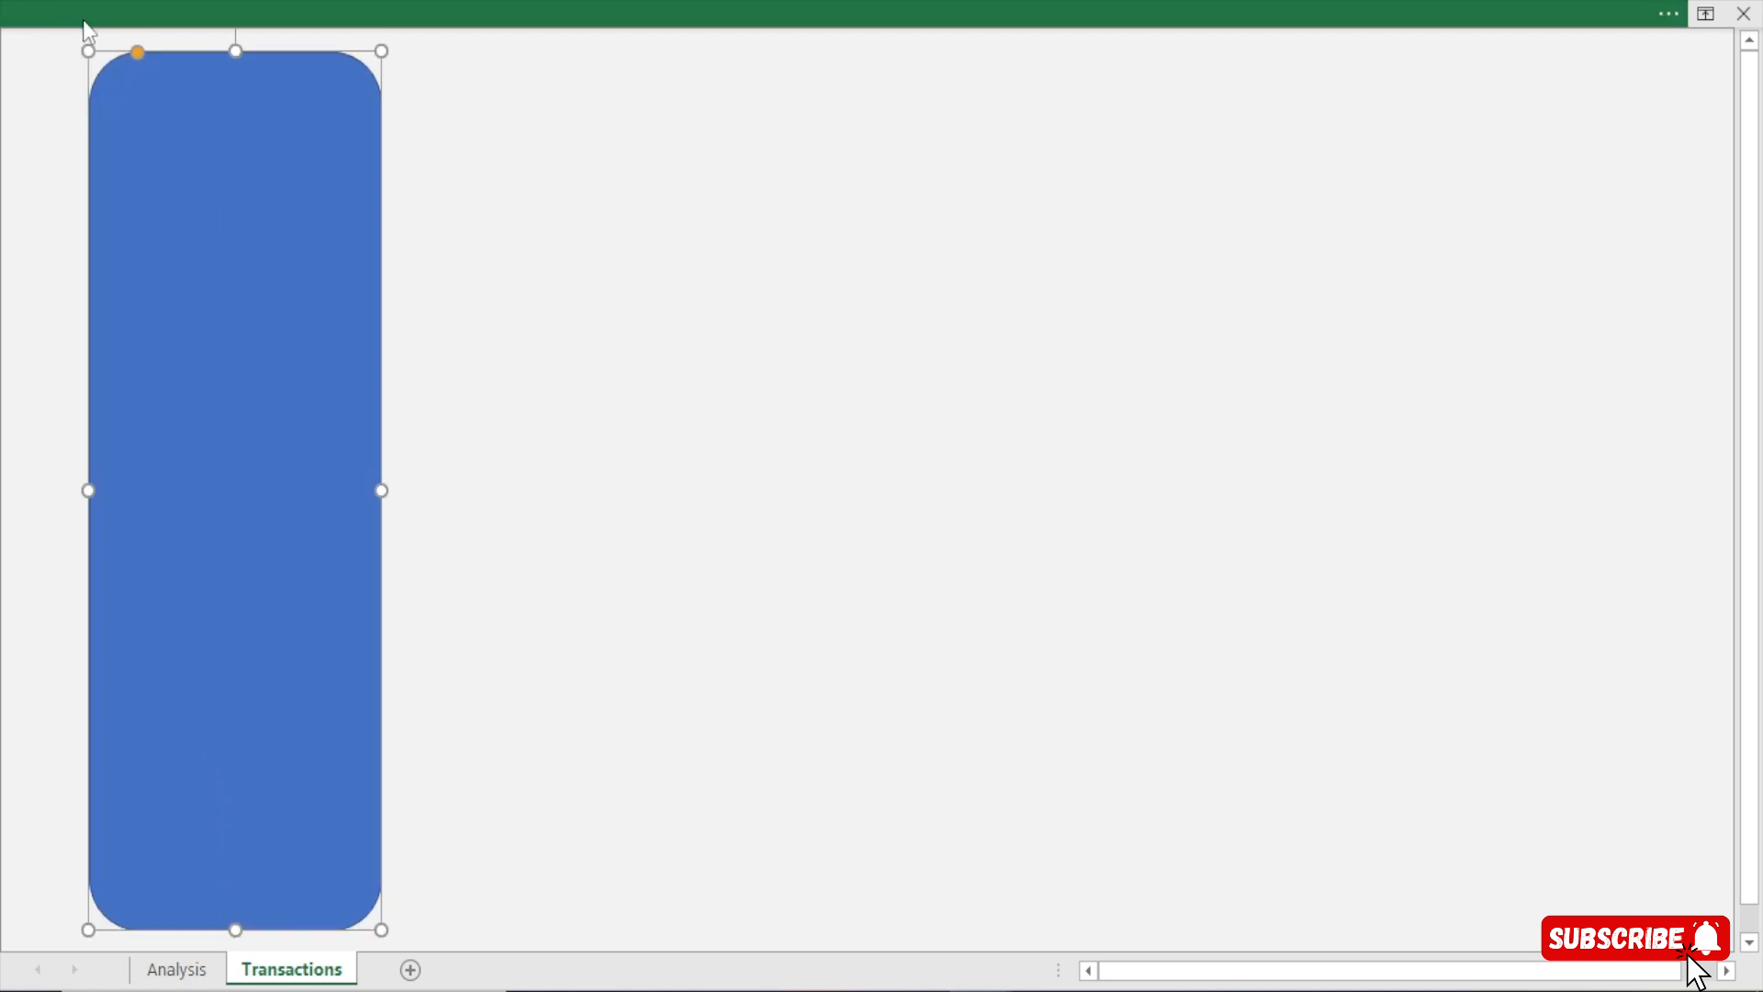
left_click_drag(136, 54, 114, 55)
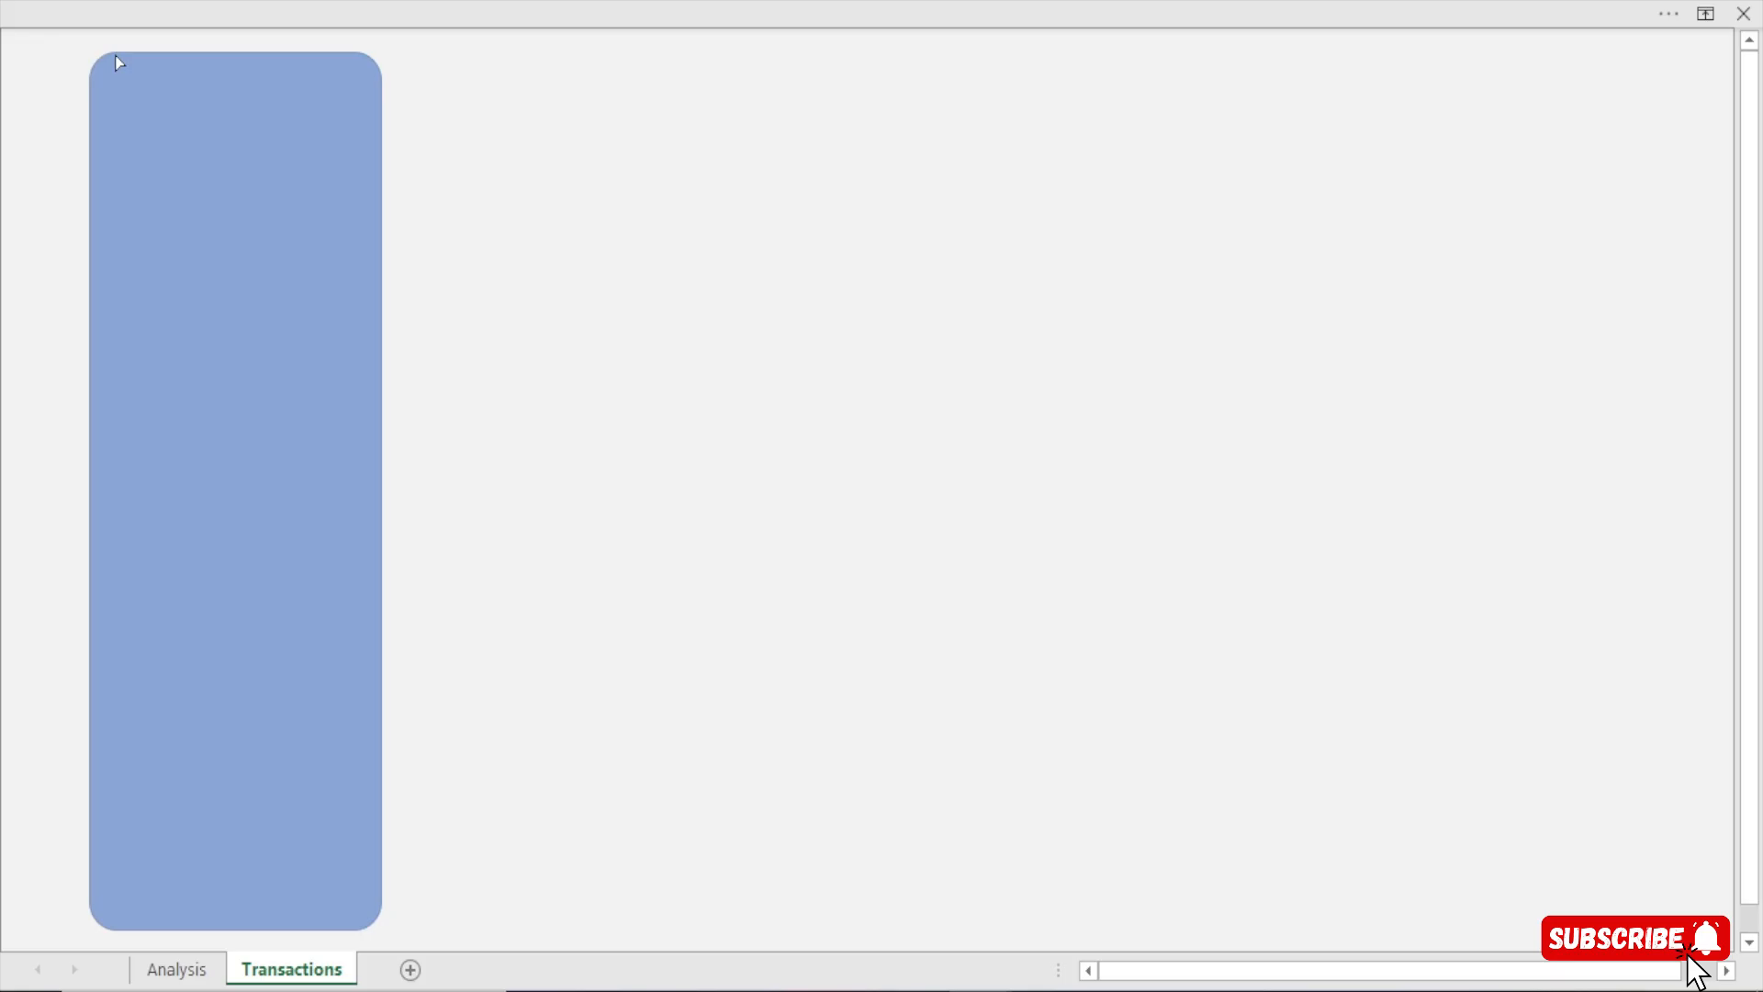
left_click_drag(114, 55, 114, 55)
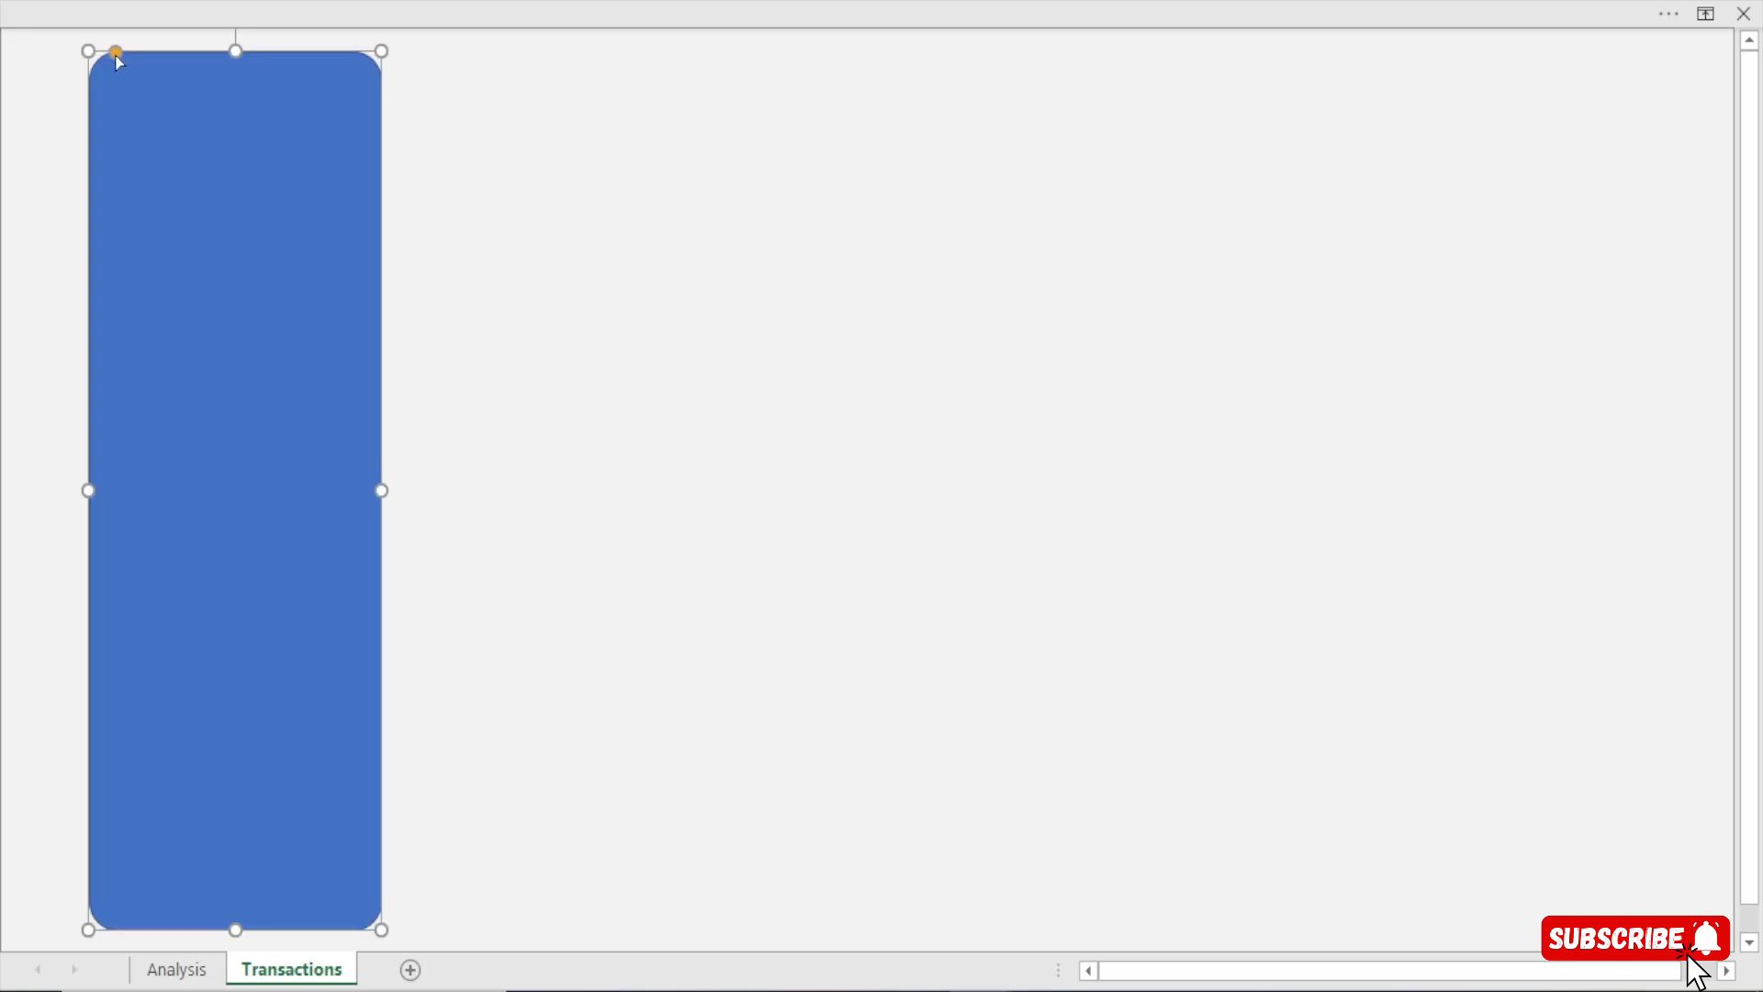
Remove the outline of the rounded rectangle by setting it to No line
key("ctrl+1")
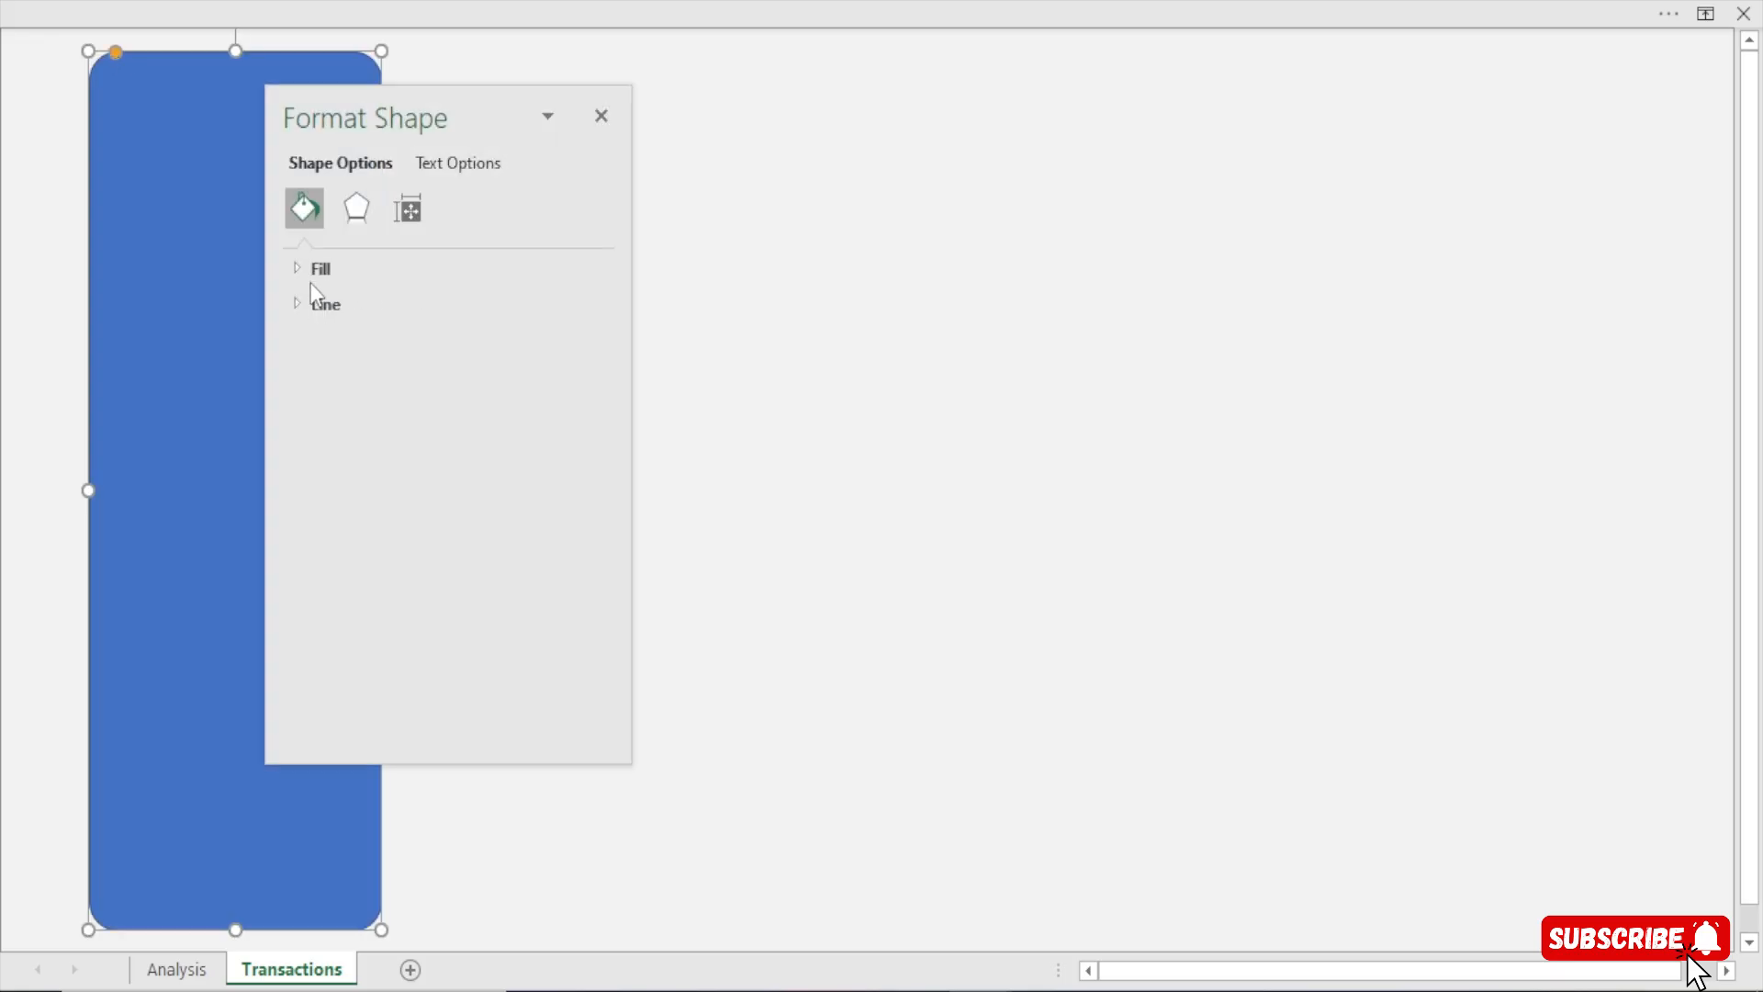
left_click(323, 309)
left_click(355, 345)
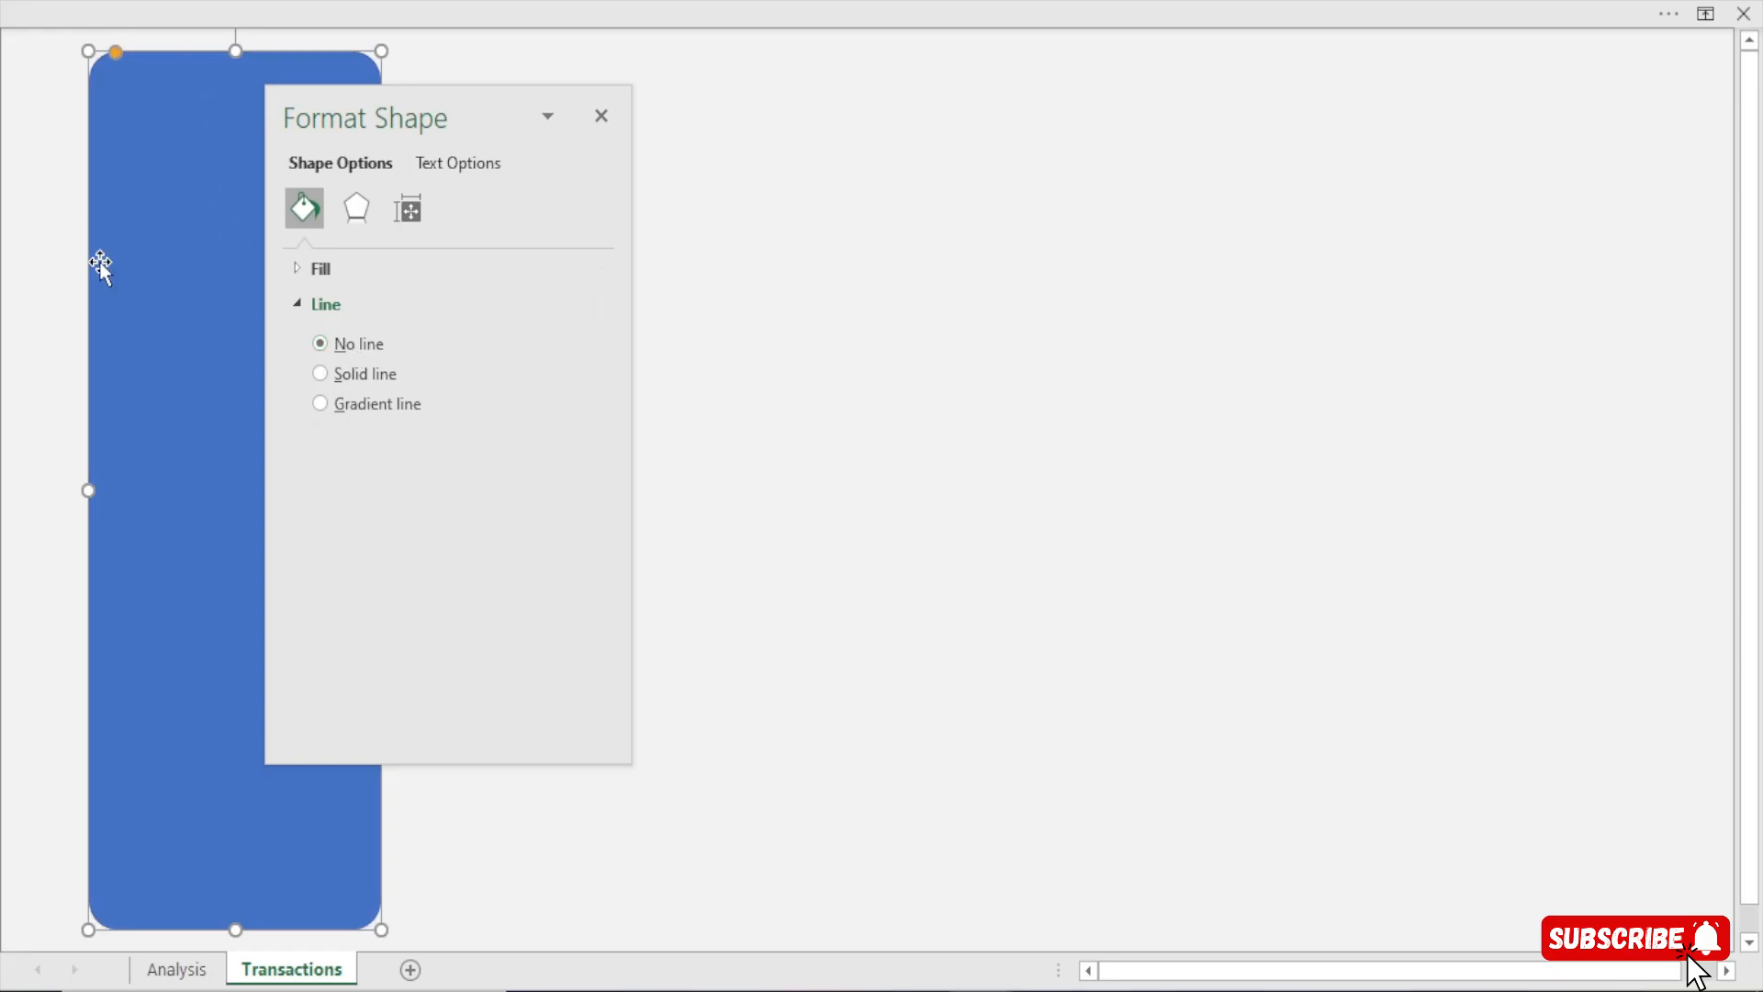
Set the rounded rectangle's solid fill to the custom hex colour #437EC2 and close the shape formatting
left_click(319, 268)
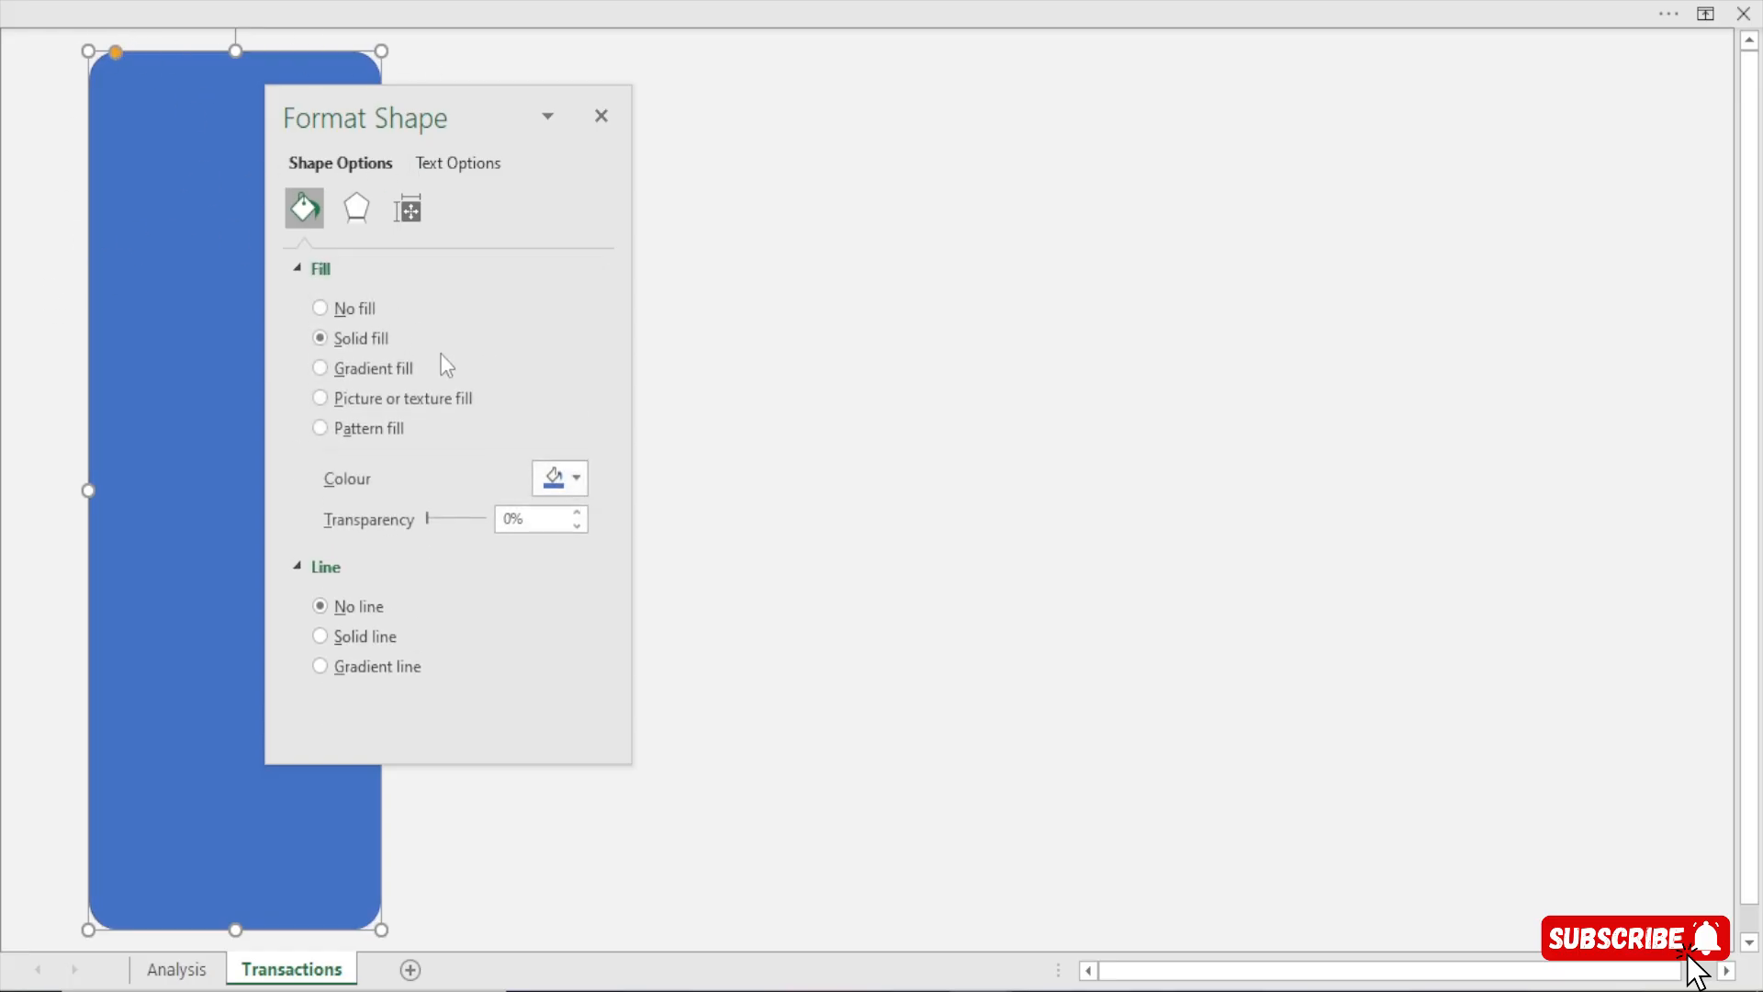
left_click(556, 477)
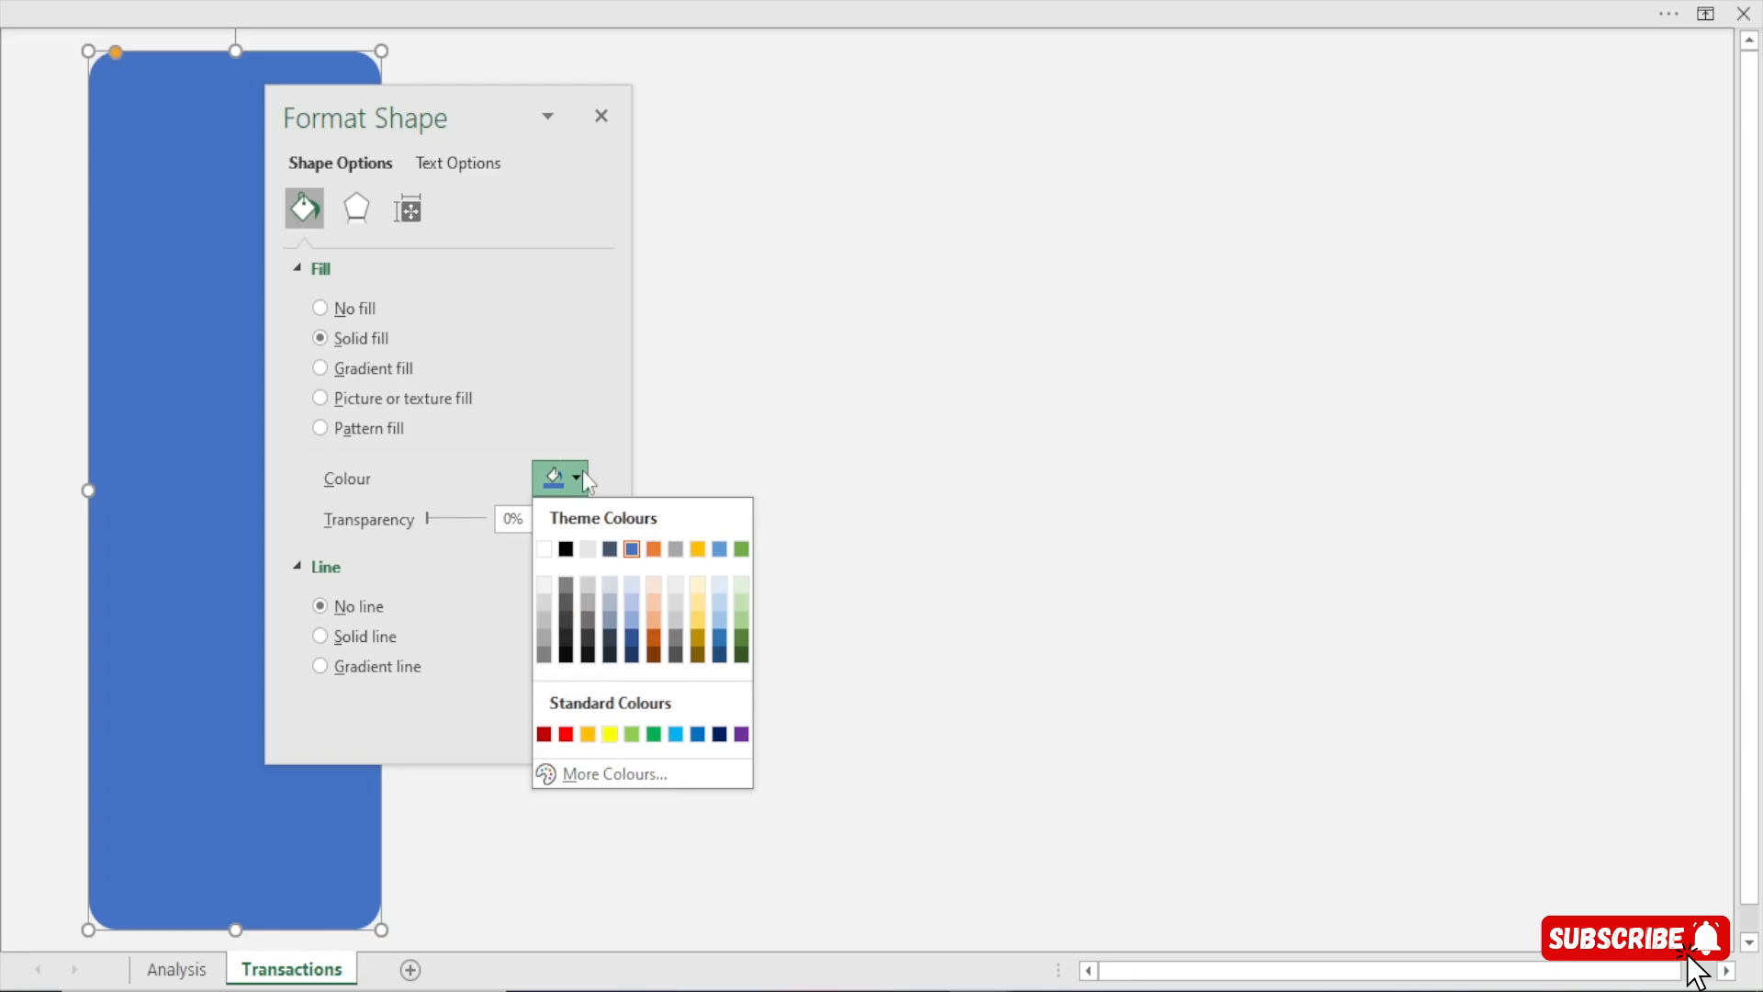
left_click(618, 773)
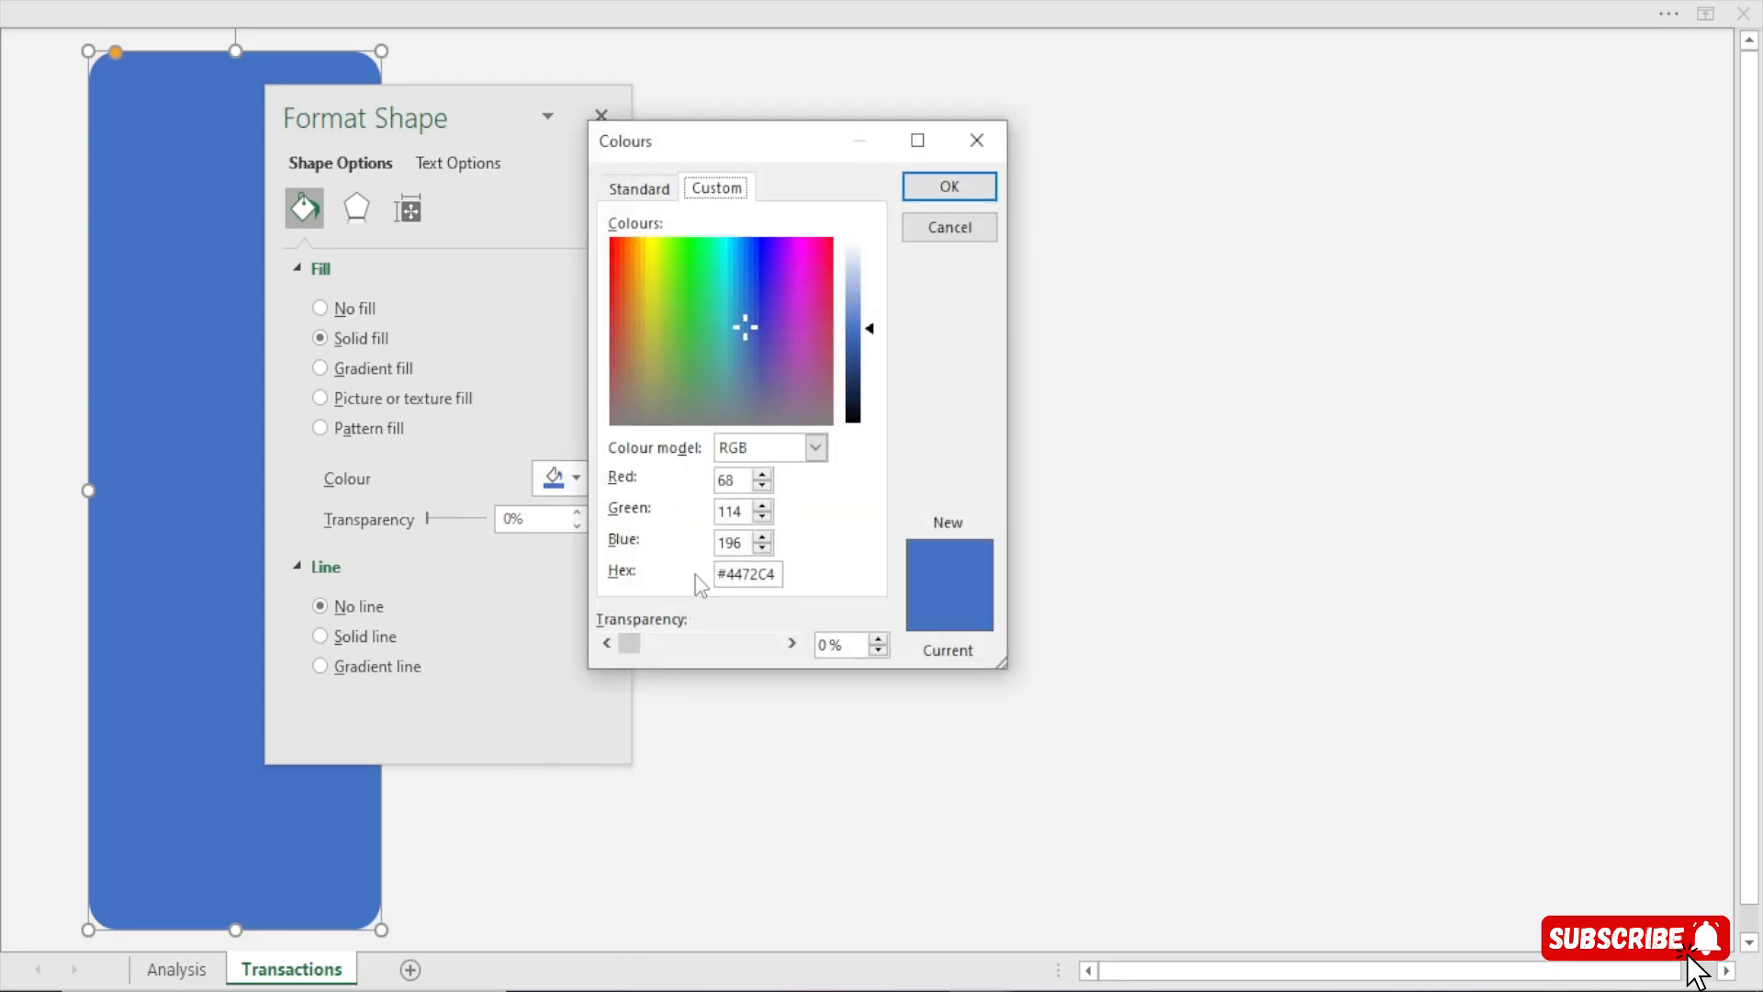
left_click(781, 573)
key("BackSpace")
key("BackSpace")
key("BackSpace")
key("BackSpace")
key("BackSpace")
key("BackSpace")
type("437EC2")
left_click(745, 542)
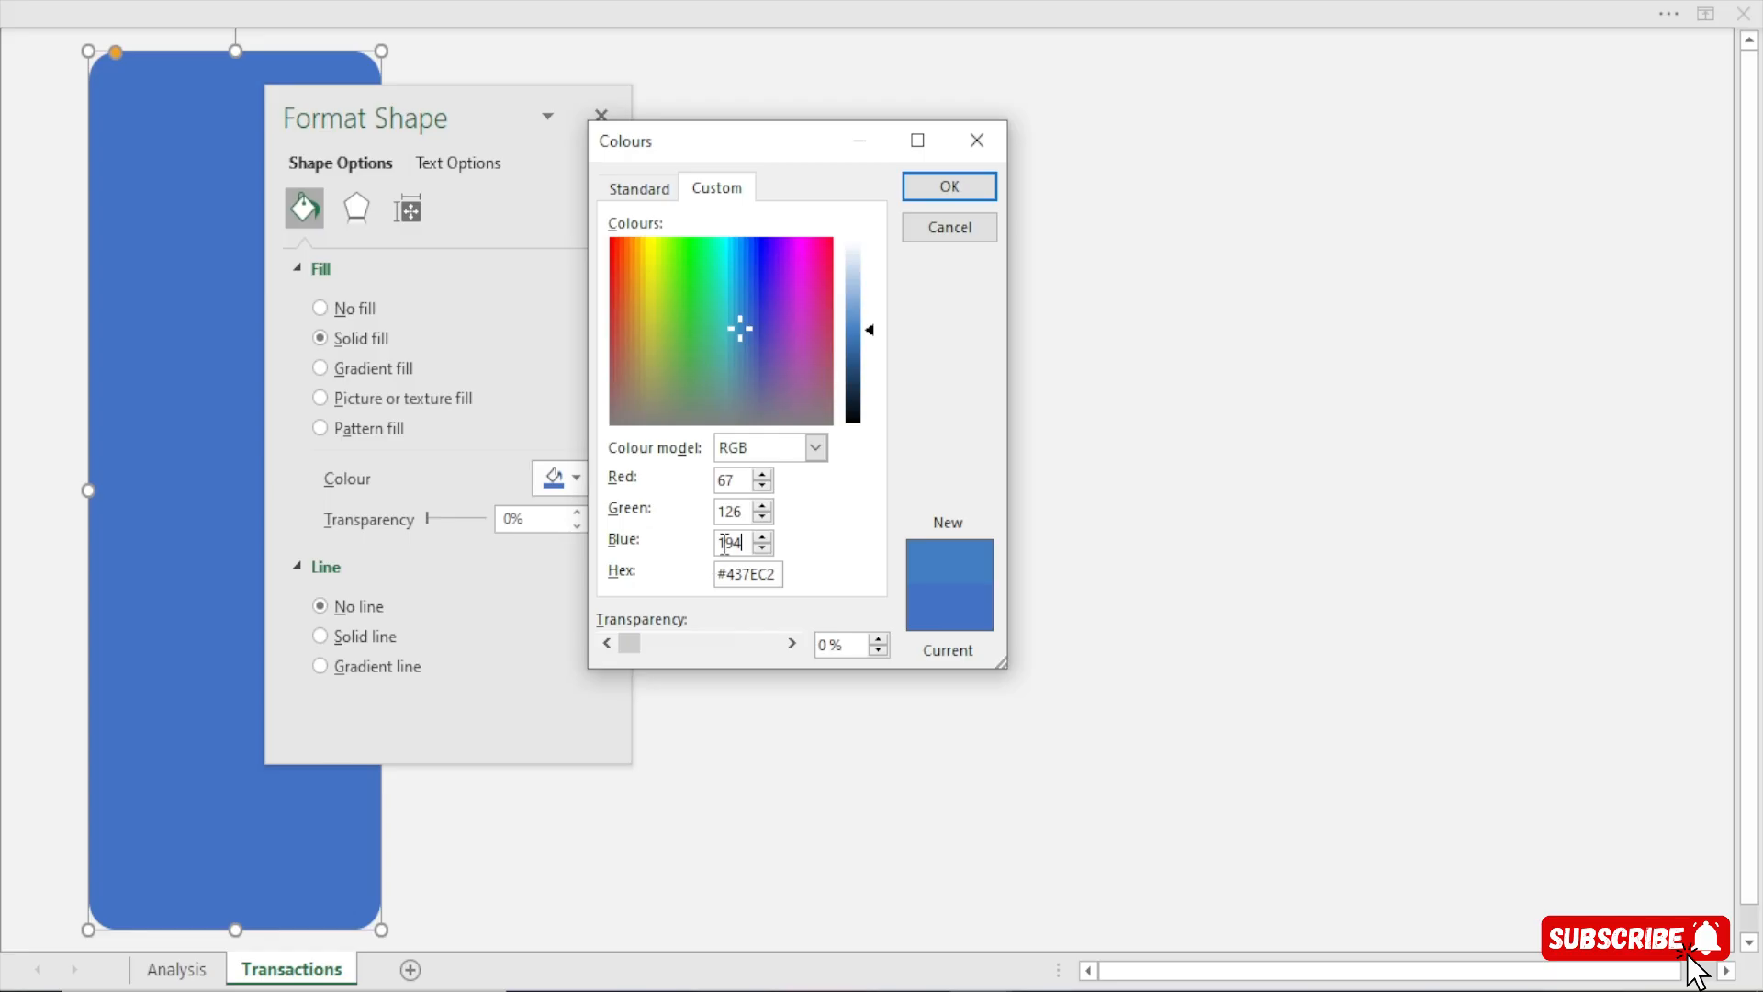
left_click(948, 186)
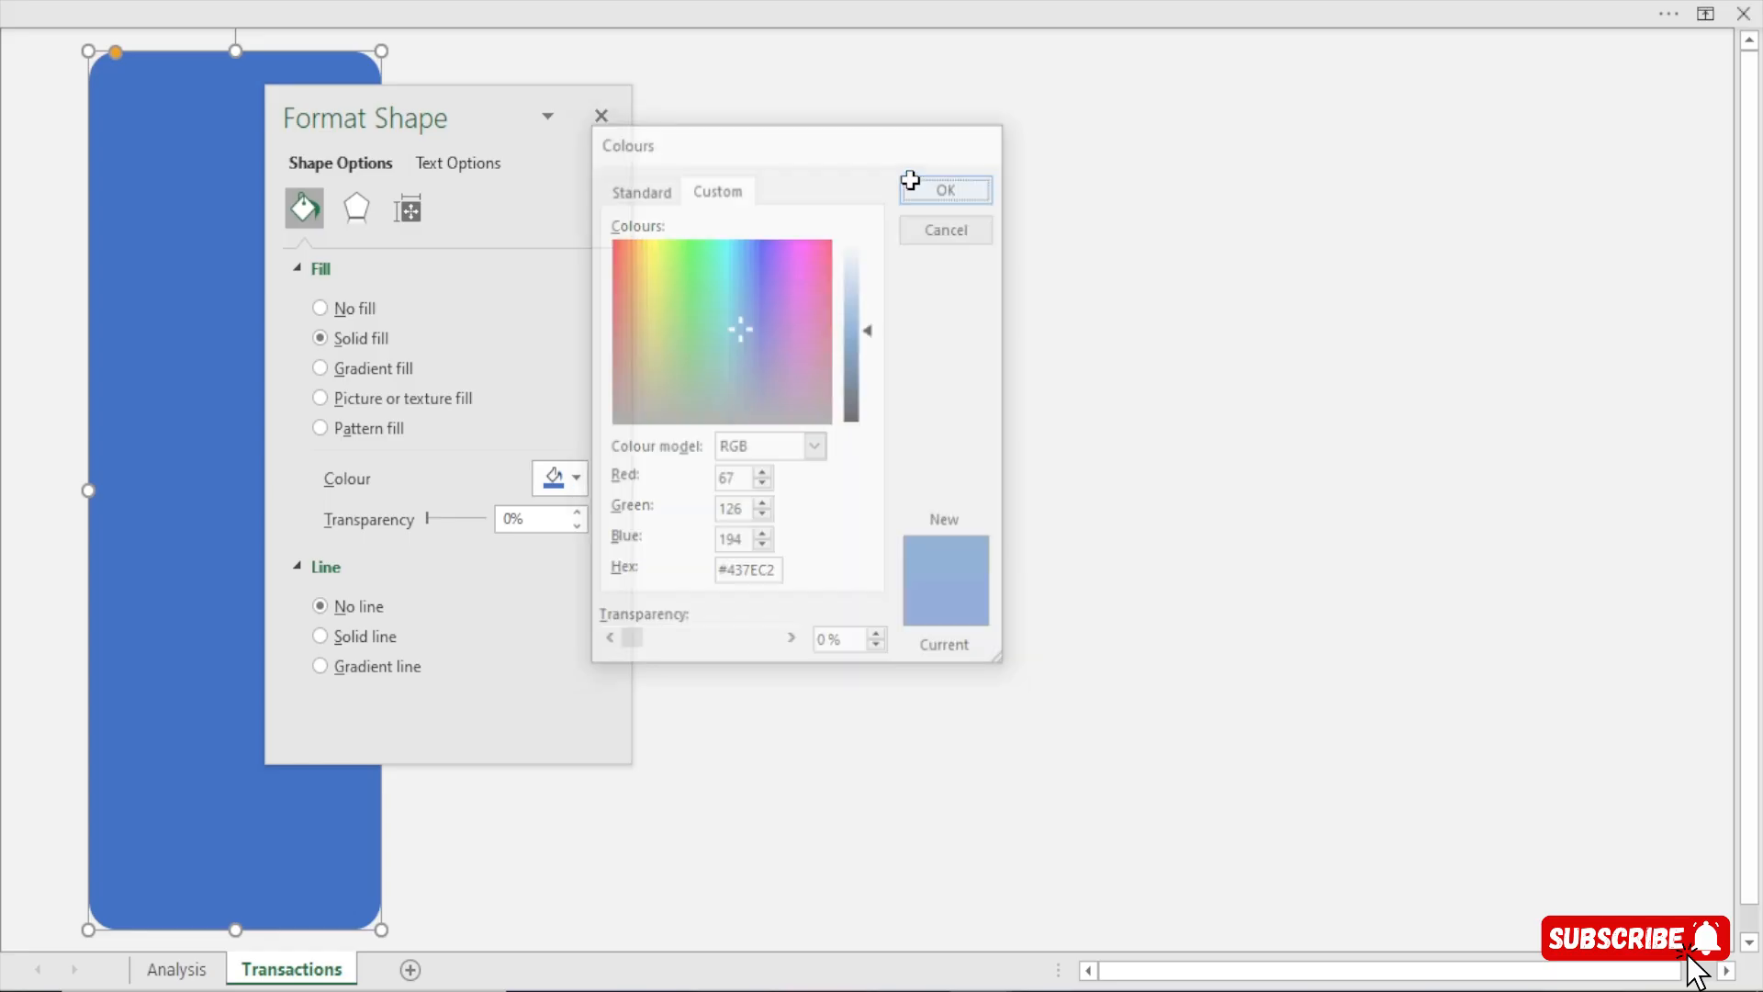
left_click(601, 115)
left_click(732, 243)
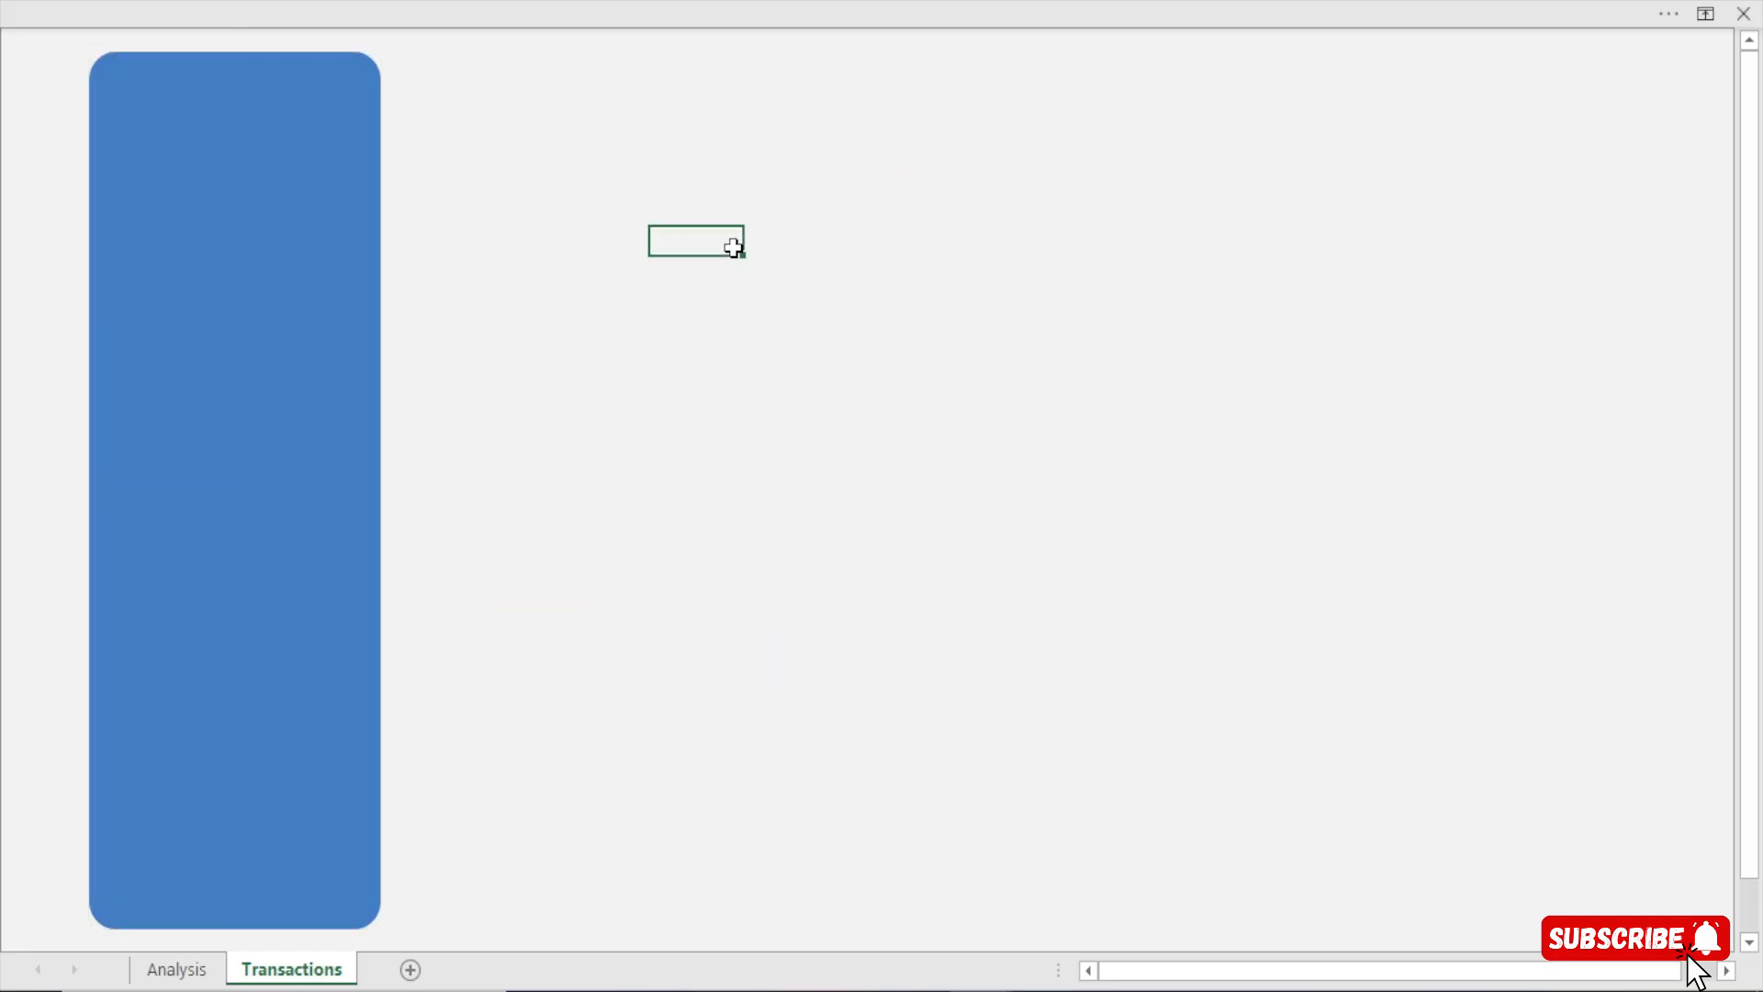
left_click(294, 284)
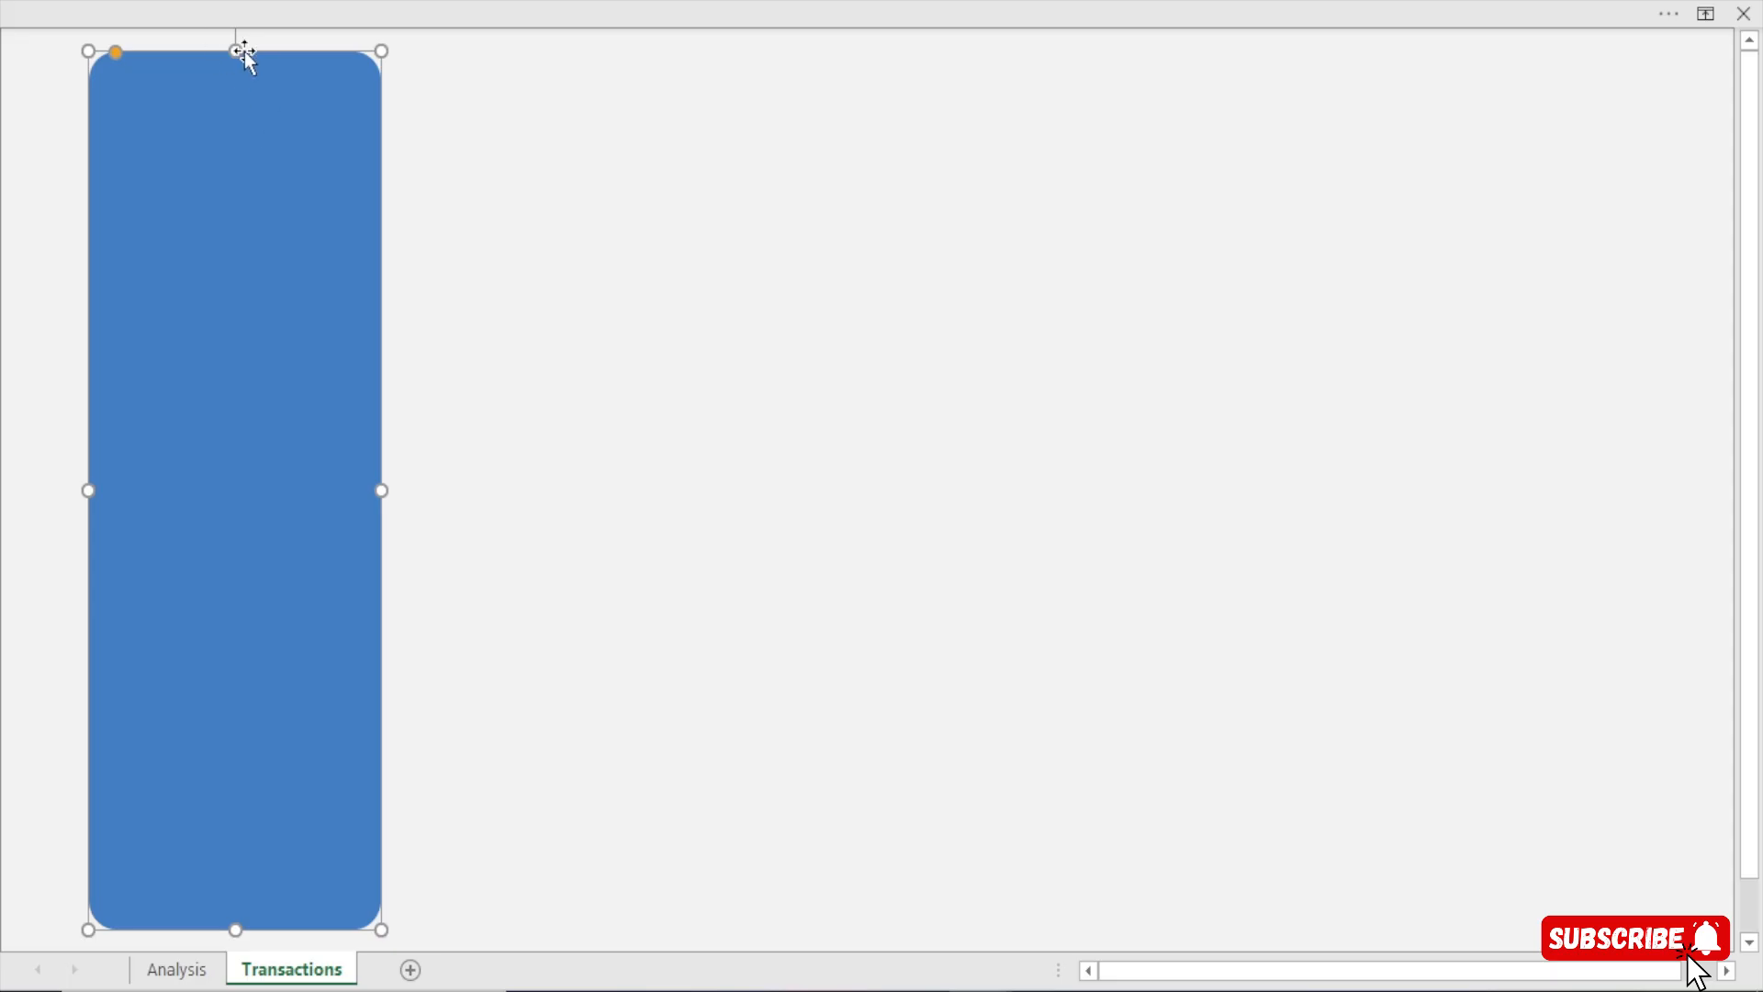
Stretch the blue rounded rectangle's height slightly and nudge the shape down a little
left_click_drag(236, 50, 238, 41)
key("Down")
key("Down")
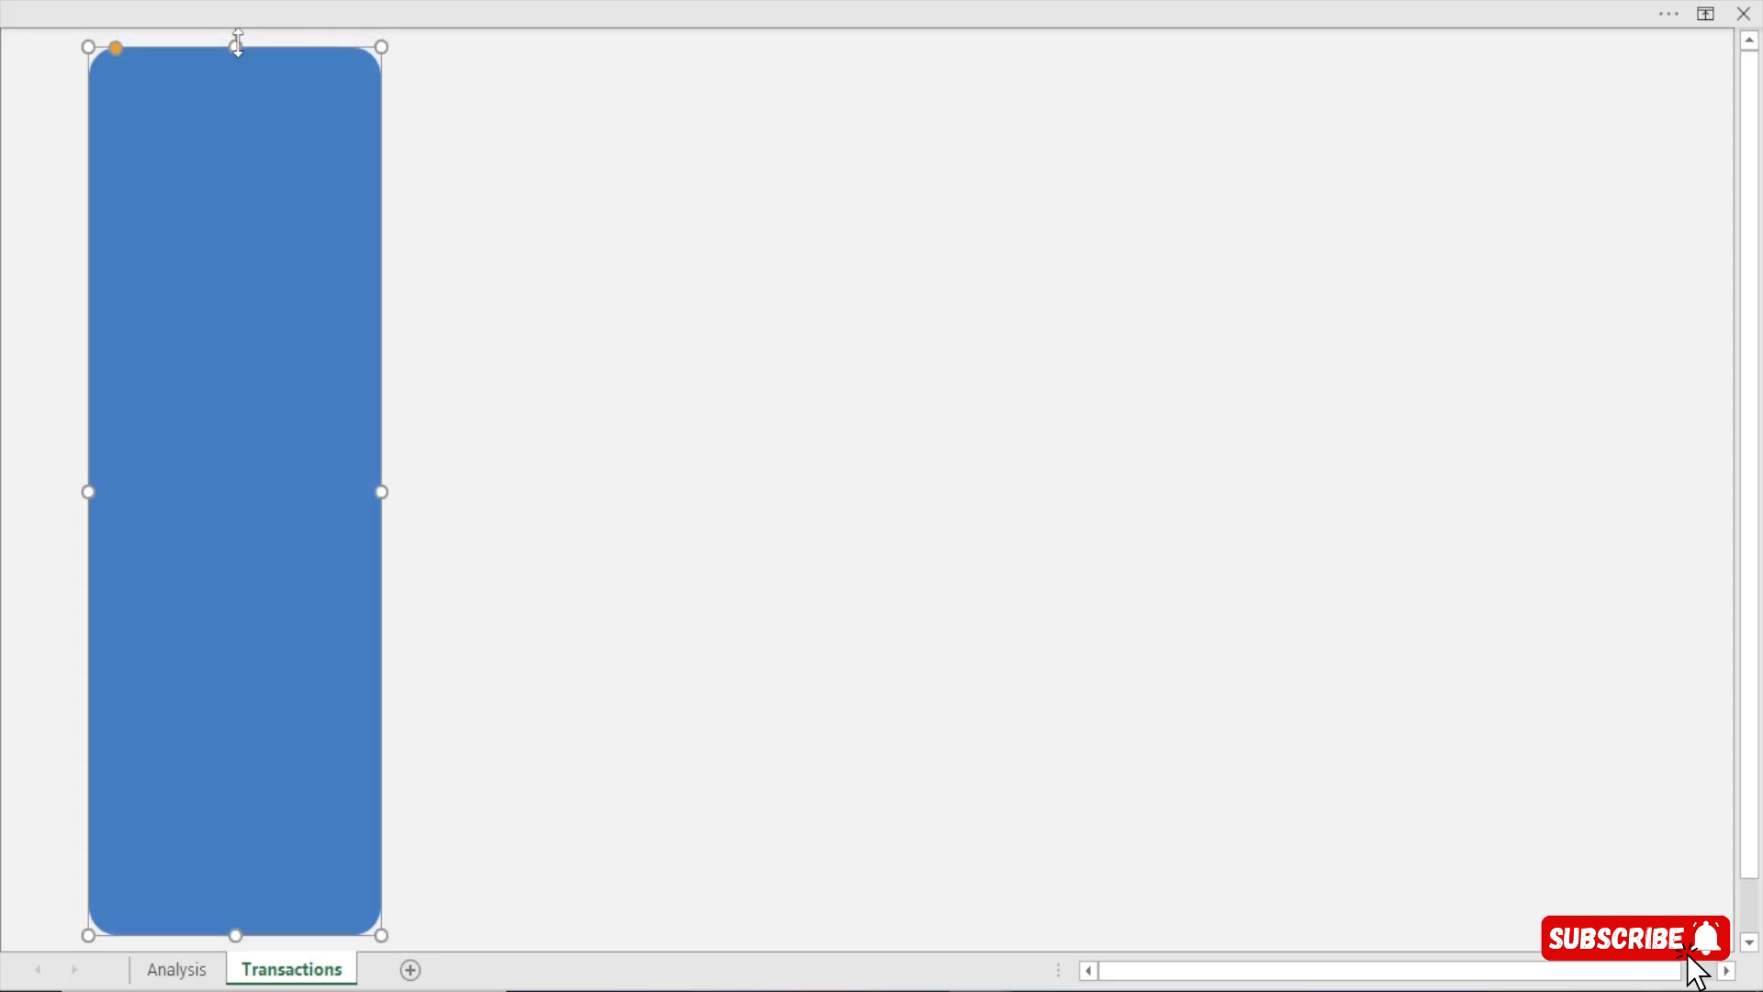
left_click(484, 173)
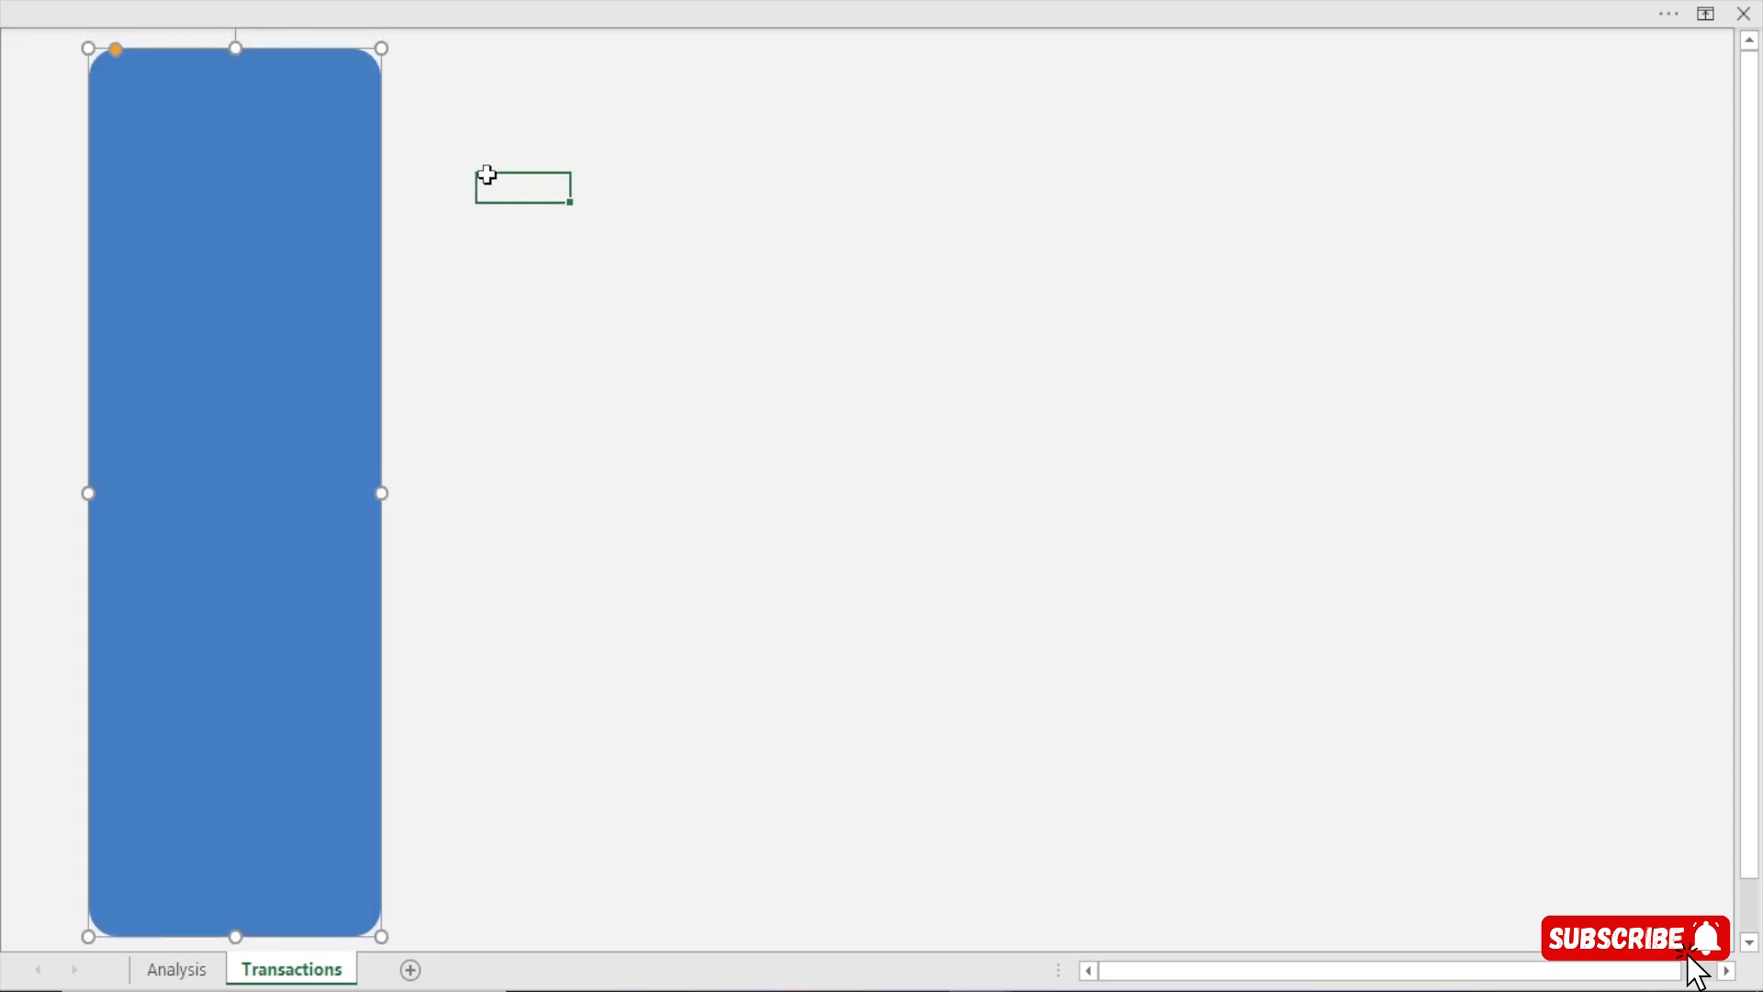
Set the blue rounded rectangle's height to 6.39"
left_click(252, 206)
left_click(716, 11)
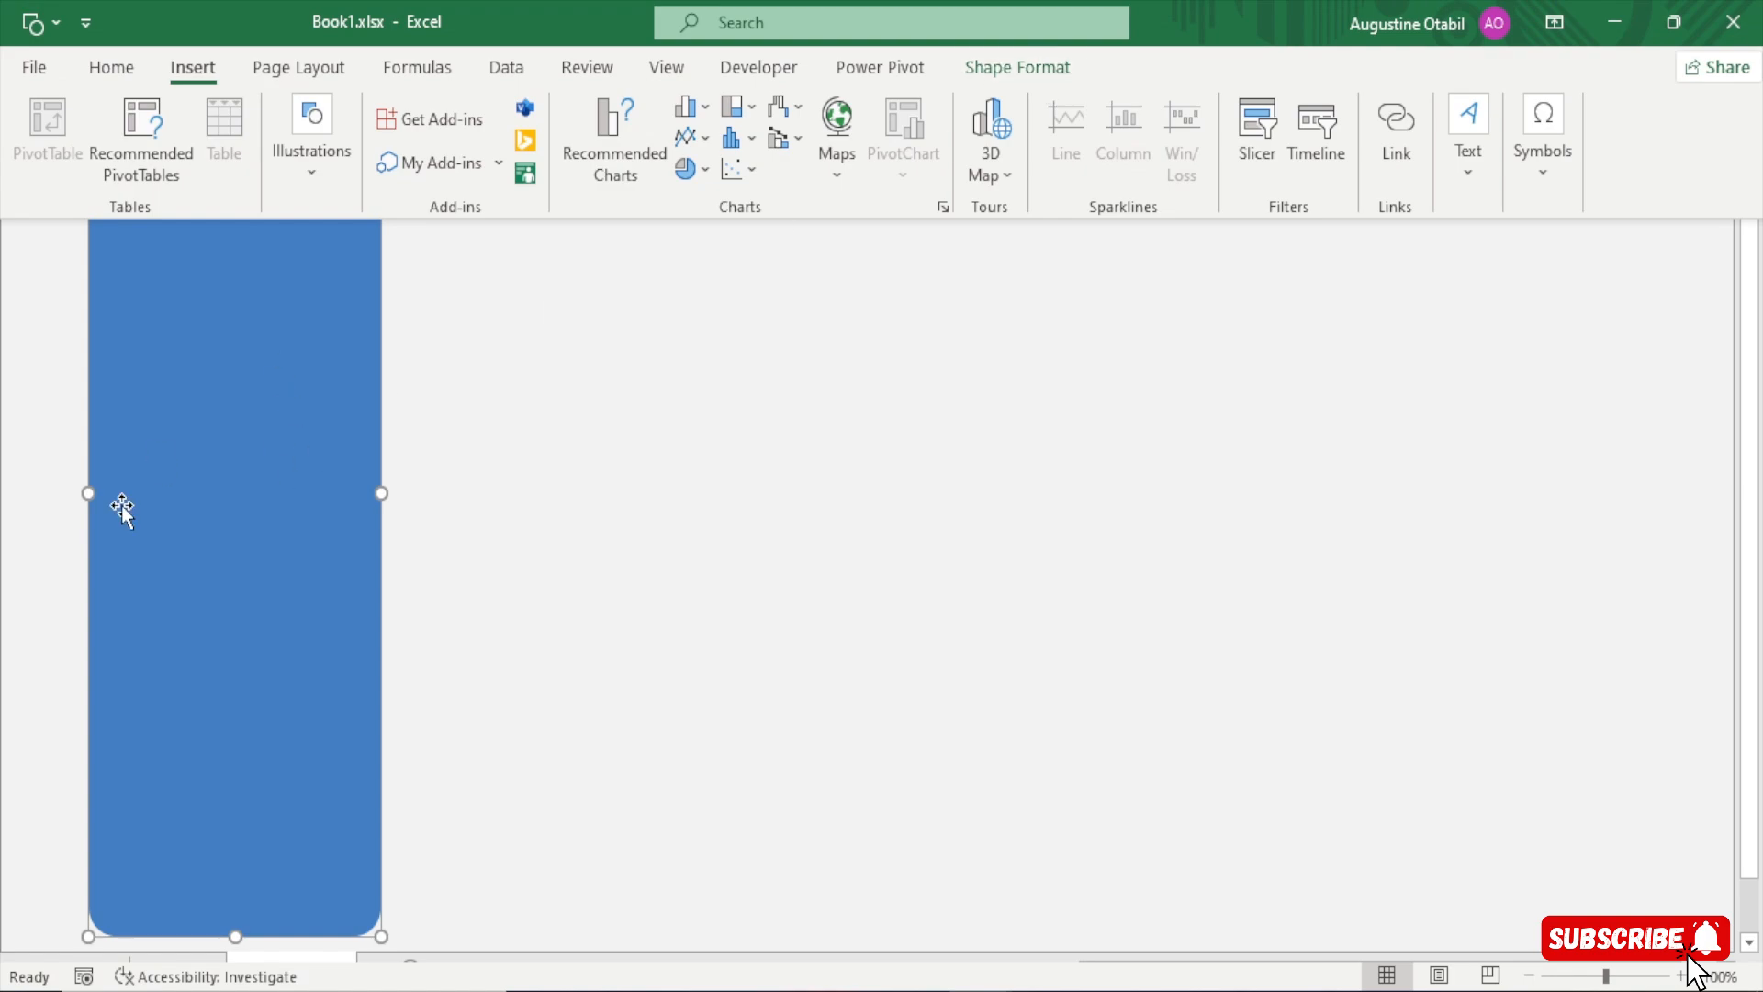
left_click(1030, 80)
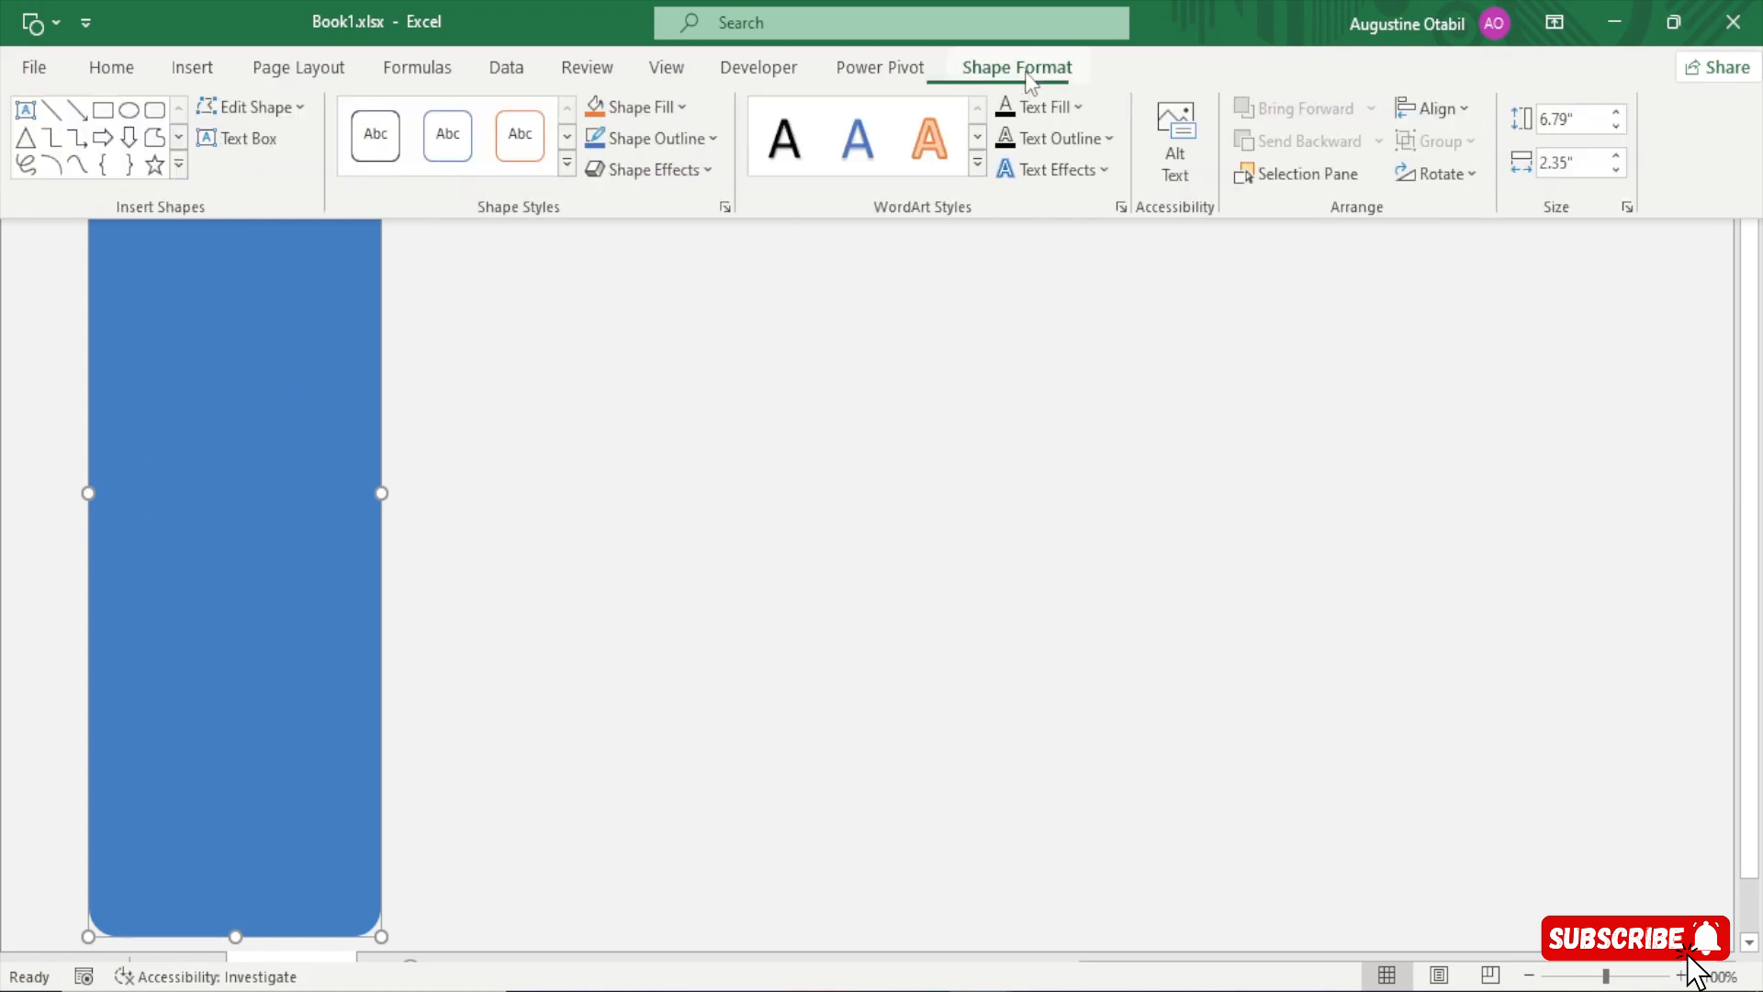
left_click(1568, 119)
left_click(1572, 119)
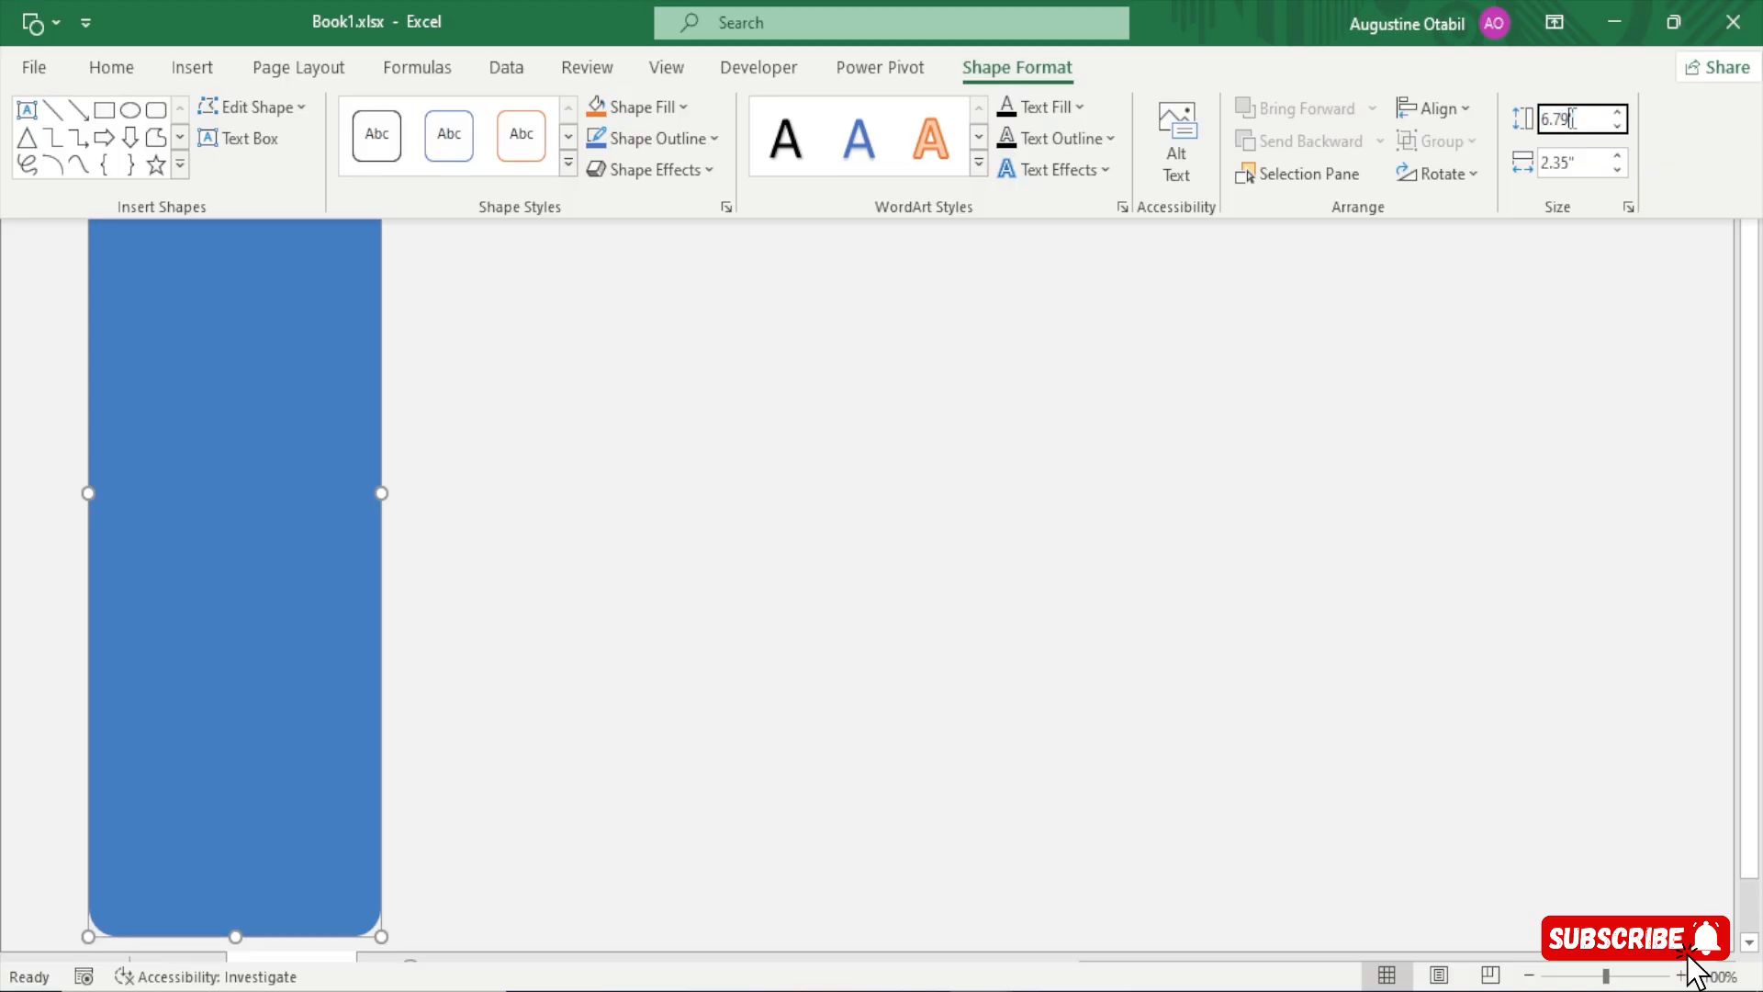
key("BackSpace")
key("BackSpace")
type("39")
Set the blue rounded rectangle's width to 2.7" and hide the ribbon again
left_click(1566, 163)
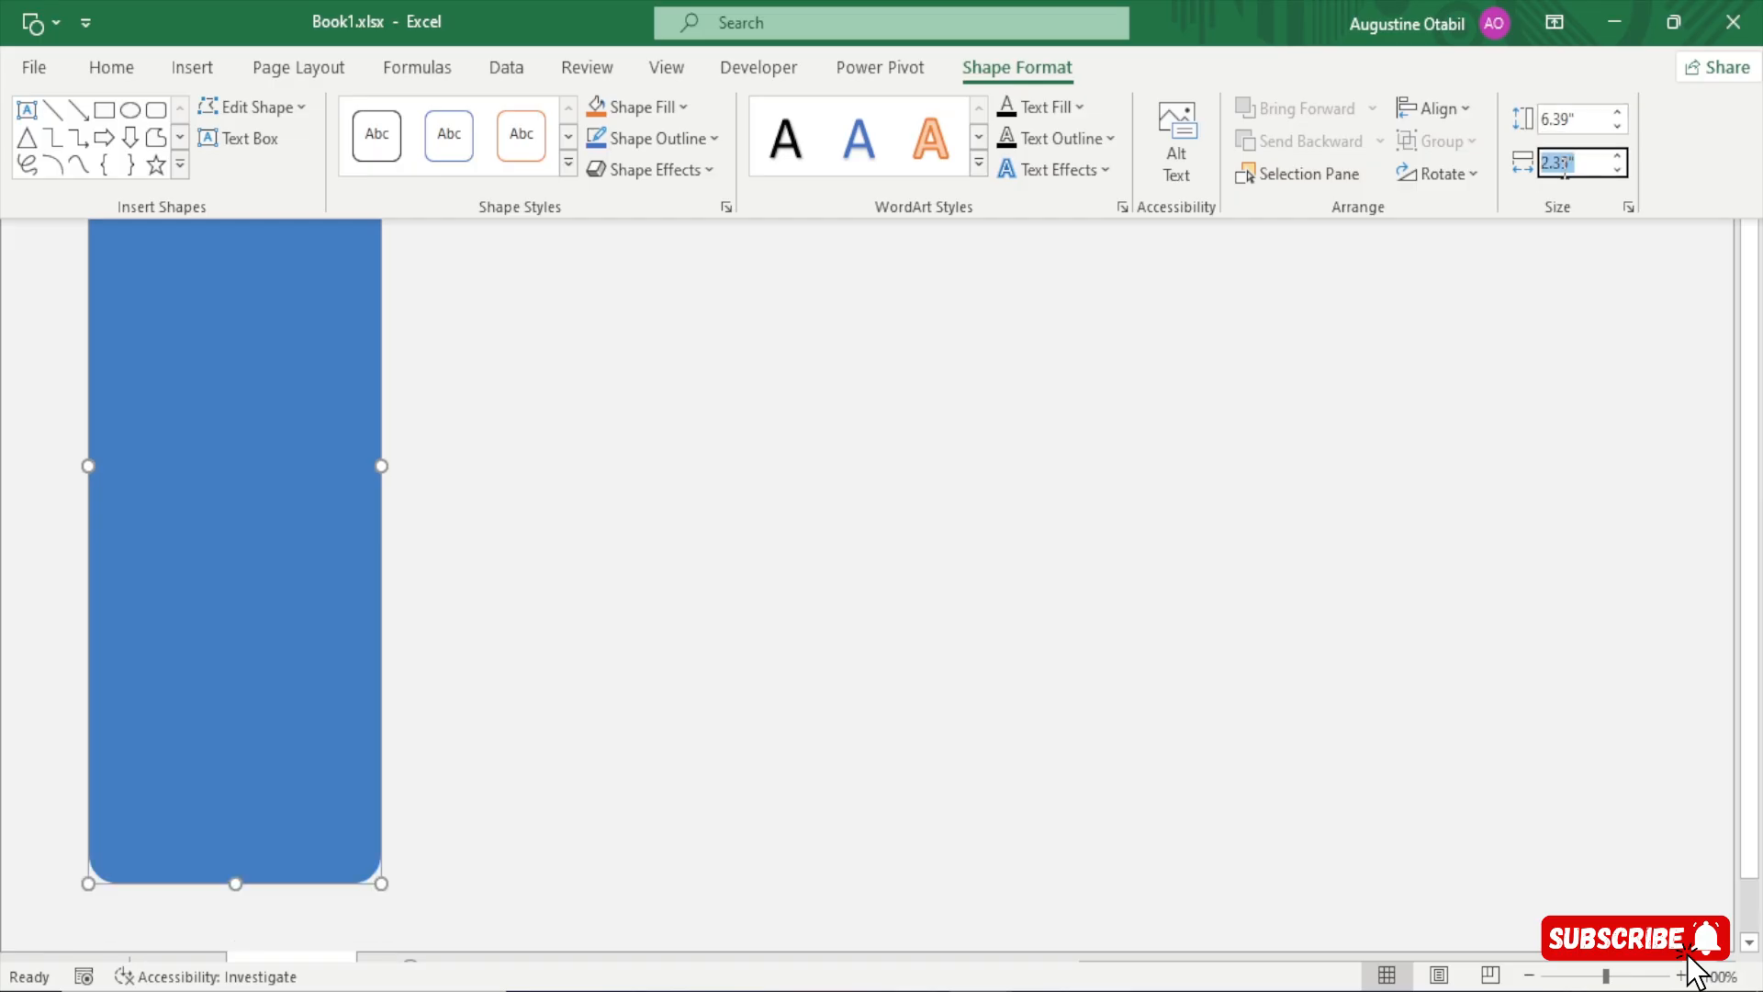
left_click(1568, 163)
key("BackSpace")
key("BackSpace")
type("7")
key("Return")
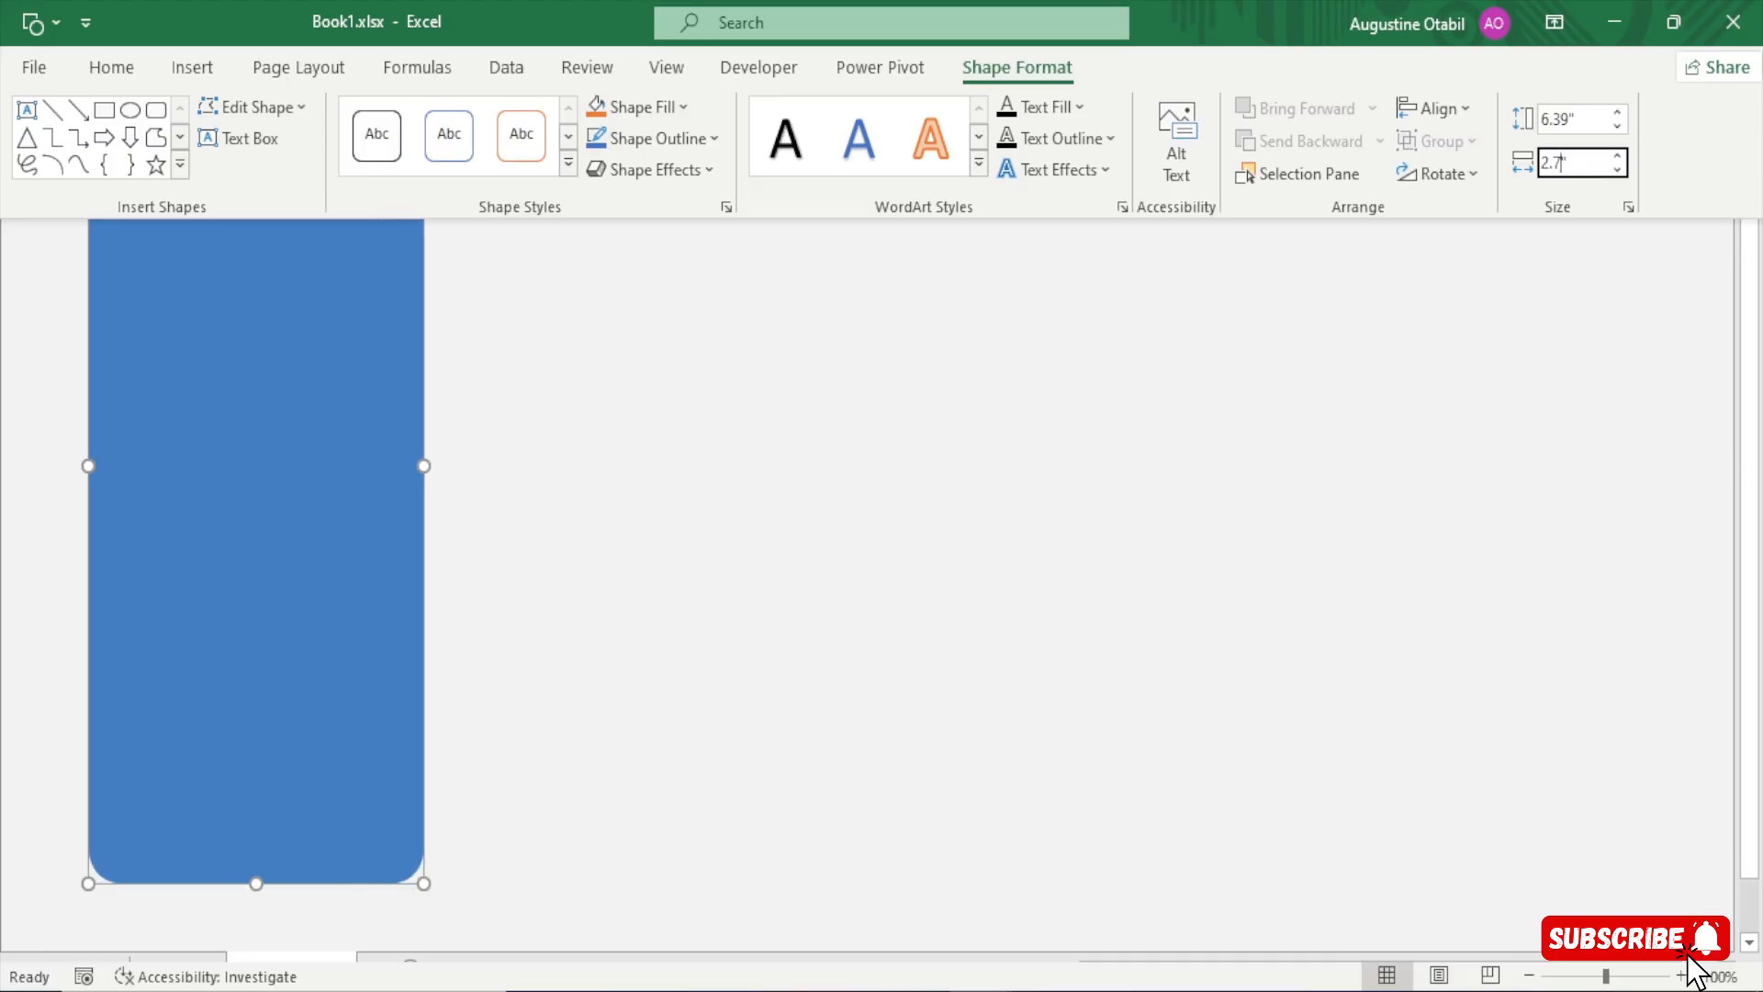
key("ctrl+shift+F1")
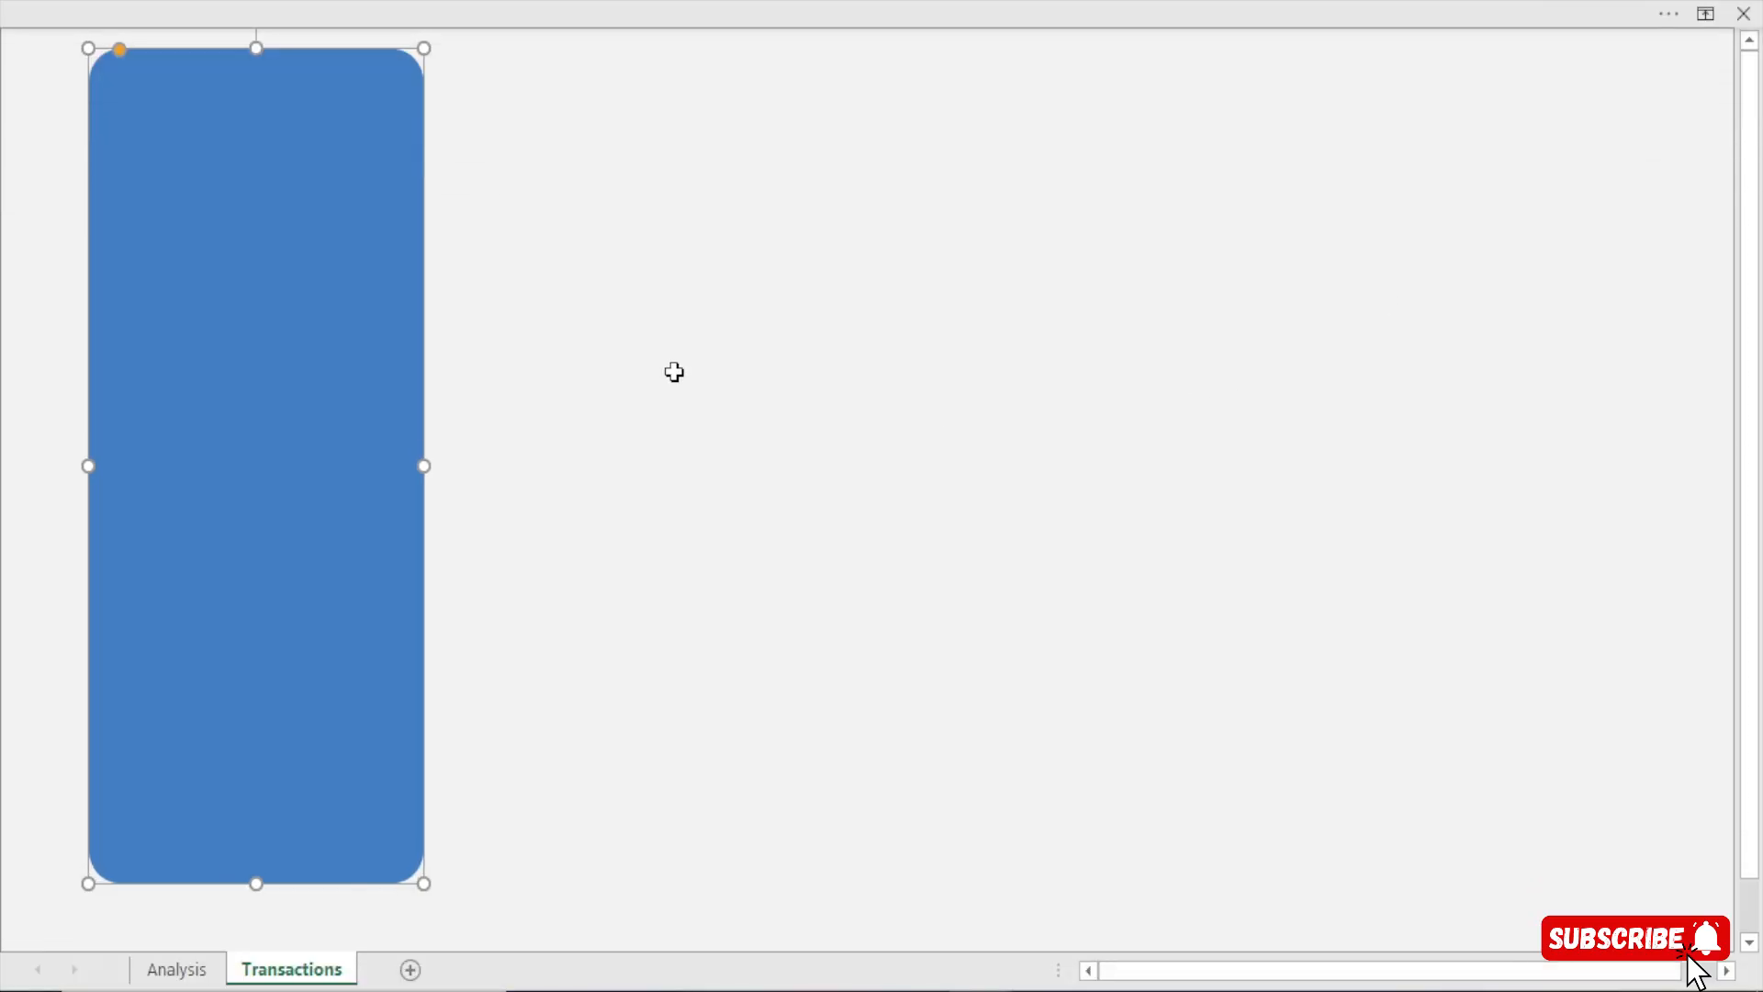
Nudge the blue rounded rectangle down until it sits roughly centred vertically in the visible sheet, and deselect it
key("Down")
key("Down")
key("Down")
key("Down")
key("Down")
key("Down")
key("Down")
key("Down")
key("Down")
key("Down")
key("Down")
key("Down")
key("Down")
key("Down")
key("Down")
key("Down")
key("Down")
key("Down")
key("Down")
key("Down")
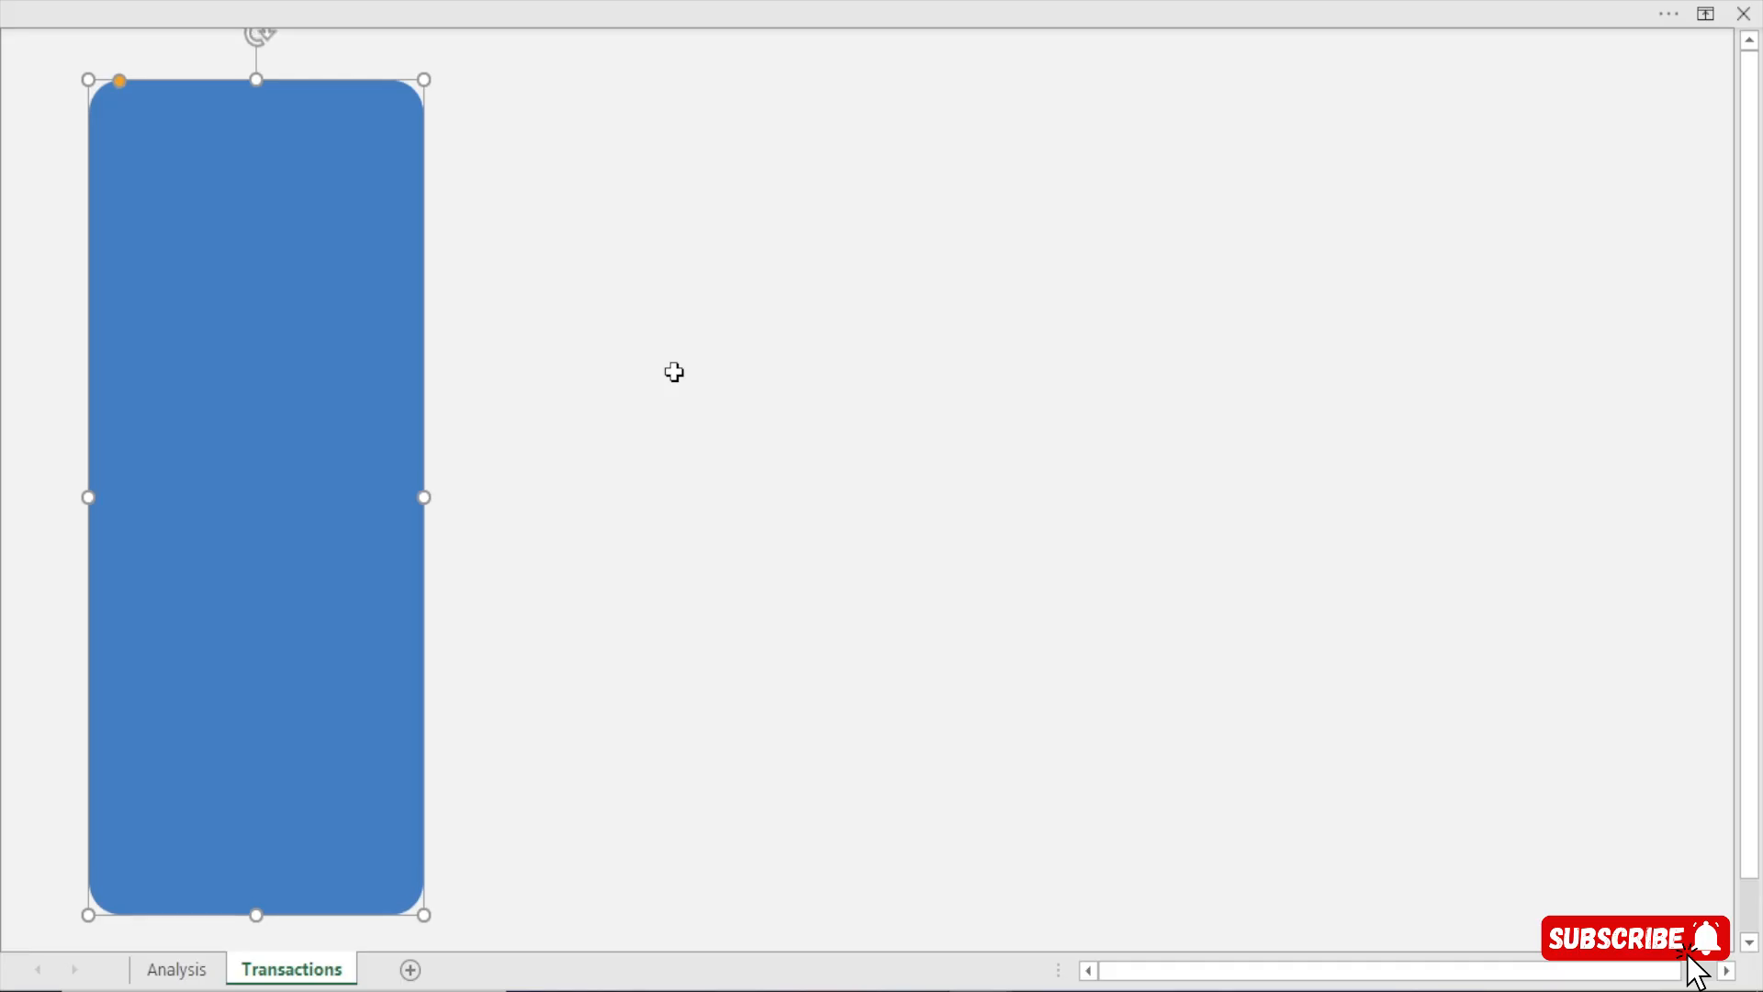
key("Up")
key("Up")
left_click(674, 372)
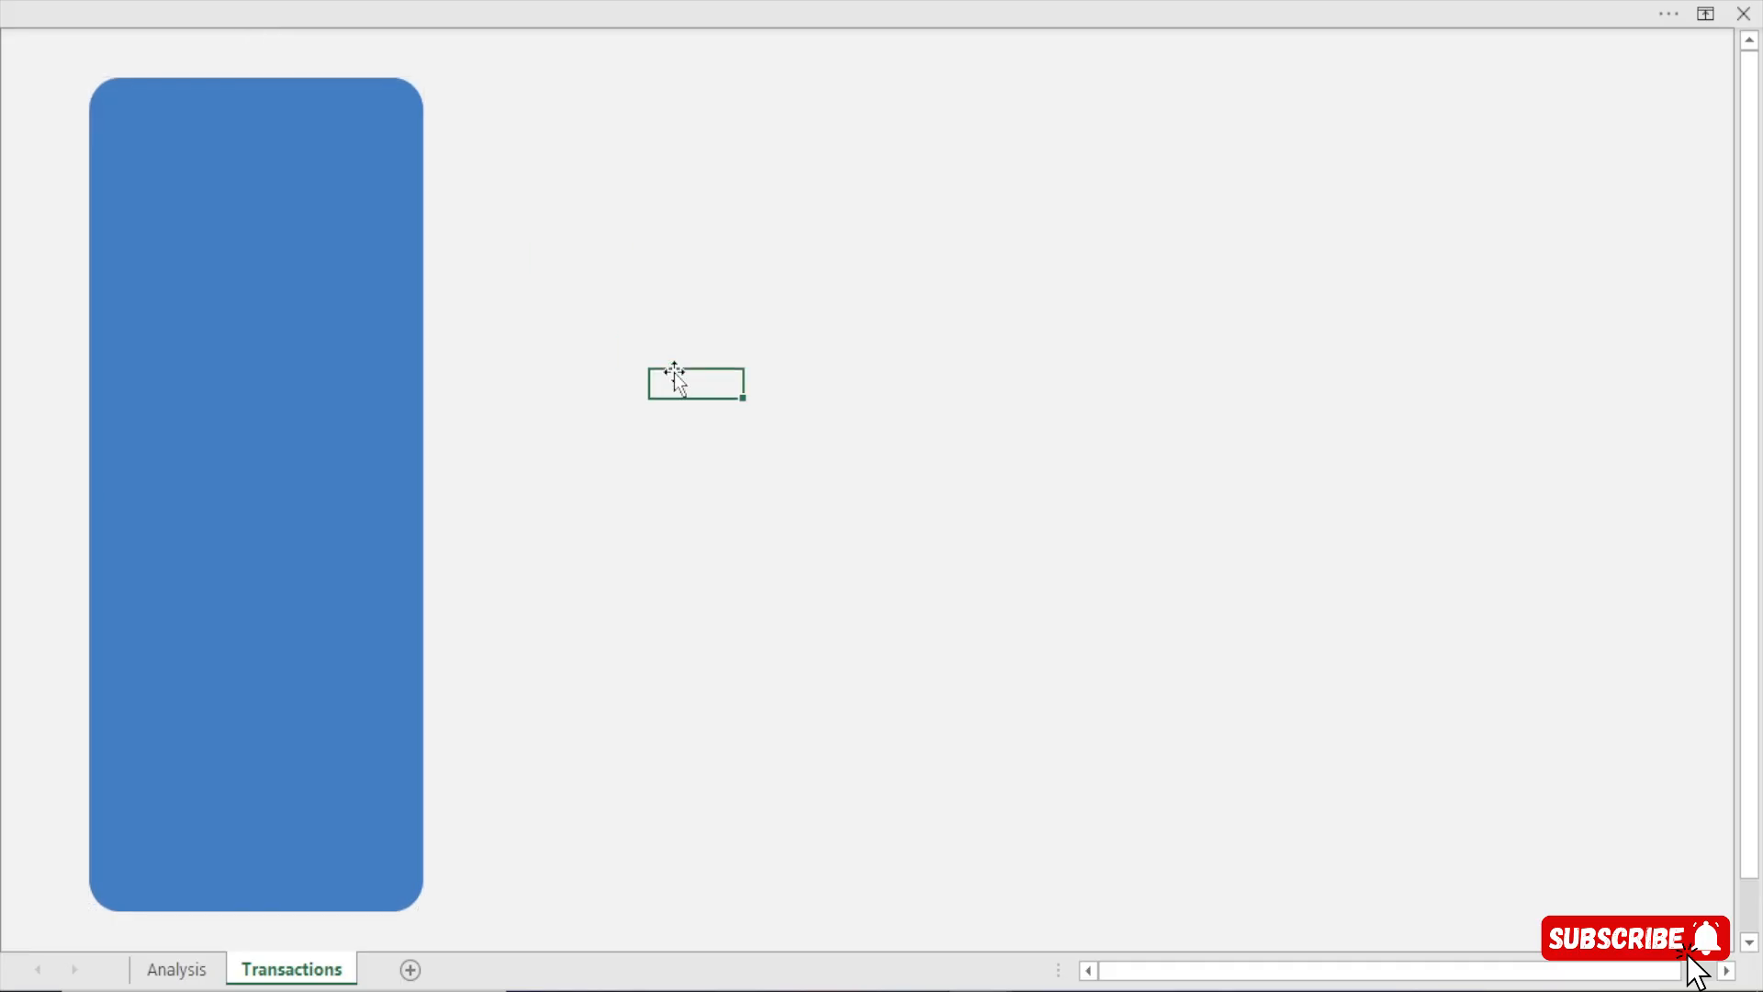
Insert a plain rectangle about 9.9" wide beside the blue panel, overlapping its right-hand rounded corners and matching its height
left_click(621, 106)
left_click(465, 4)
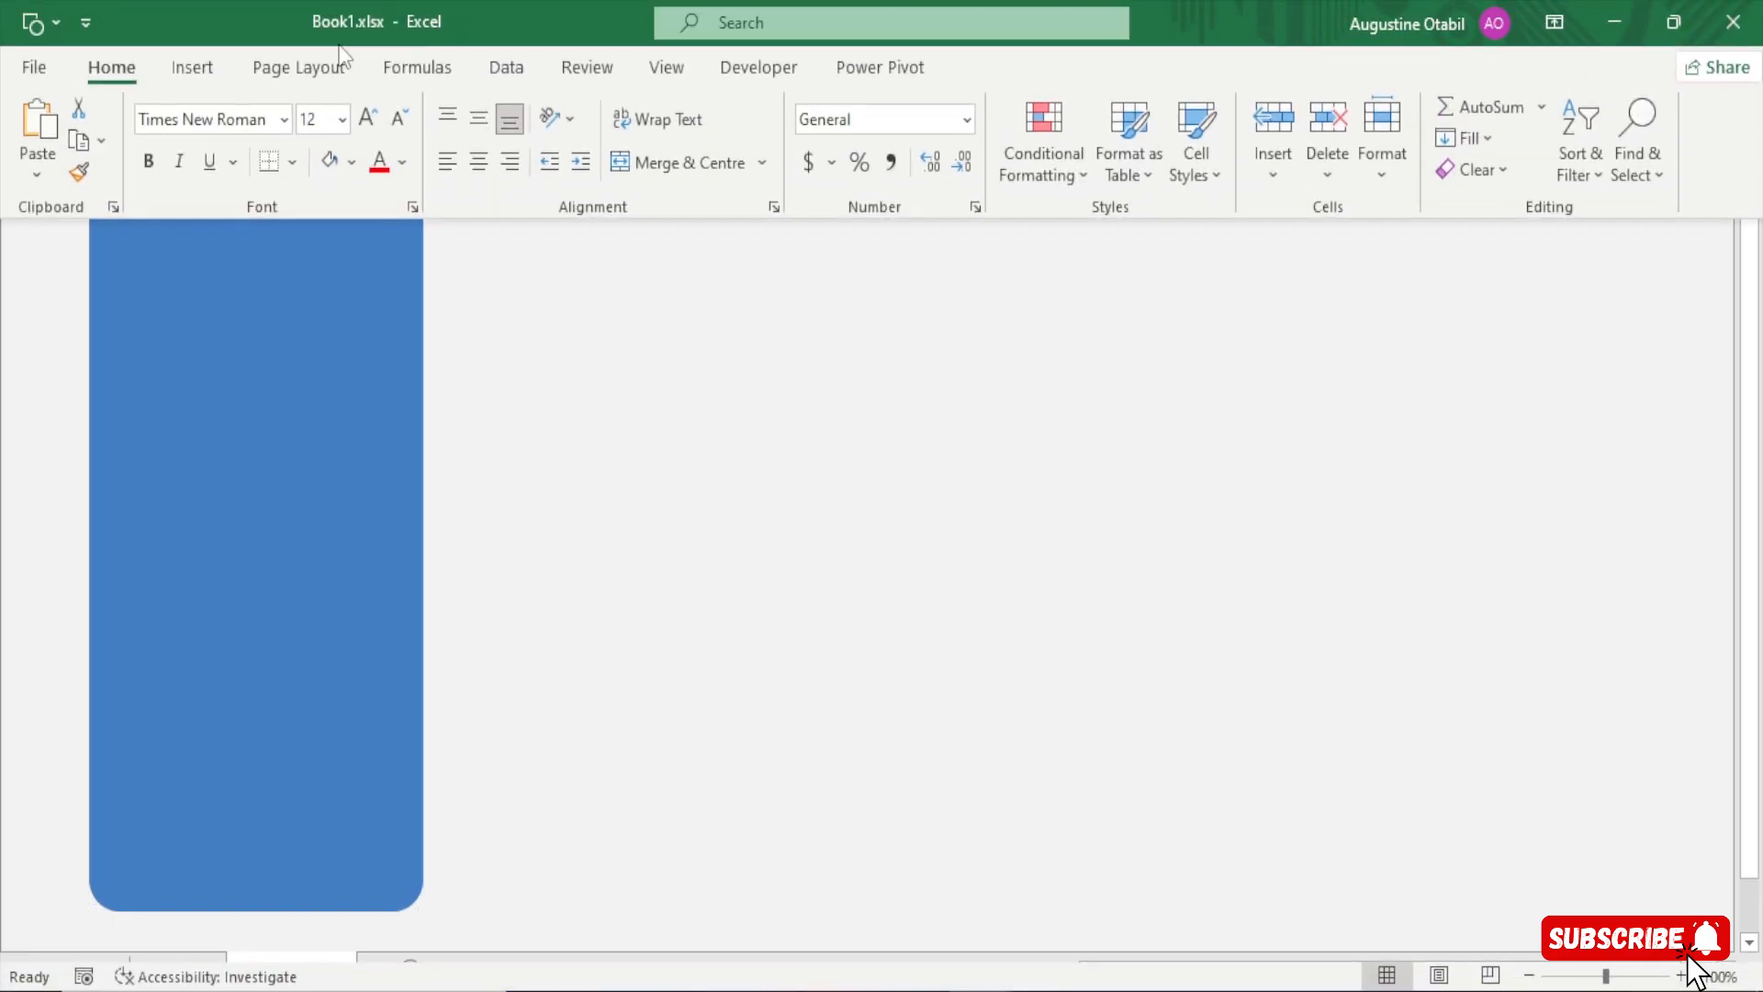
left_click(194, 70)
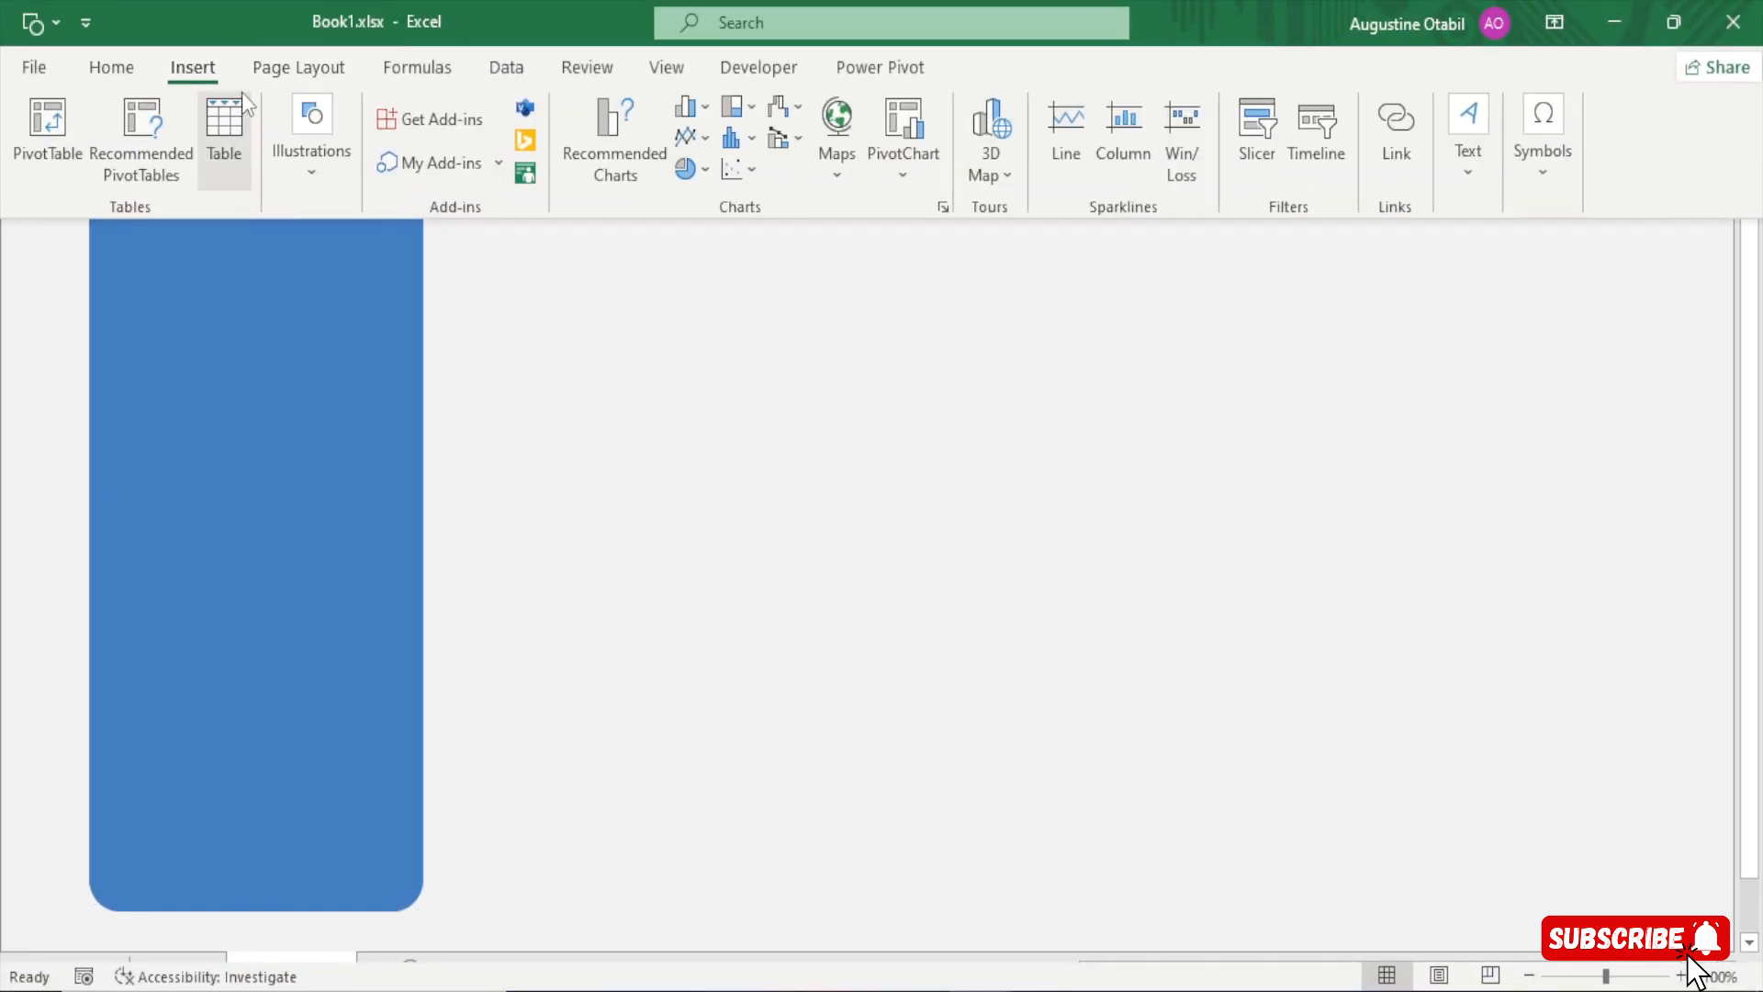
left_click(314, 190)
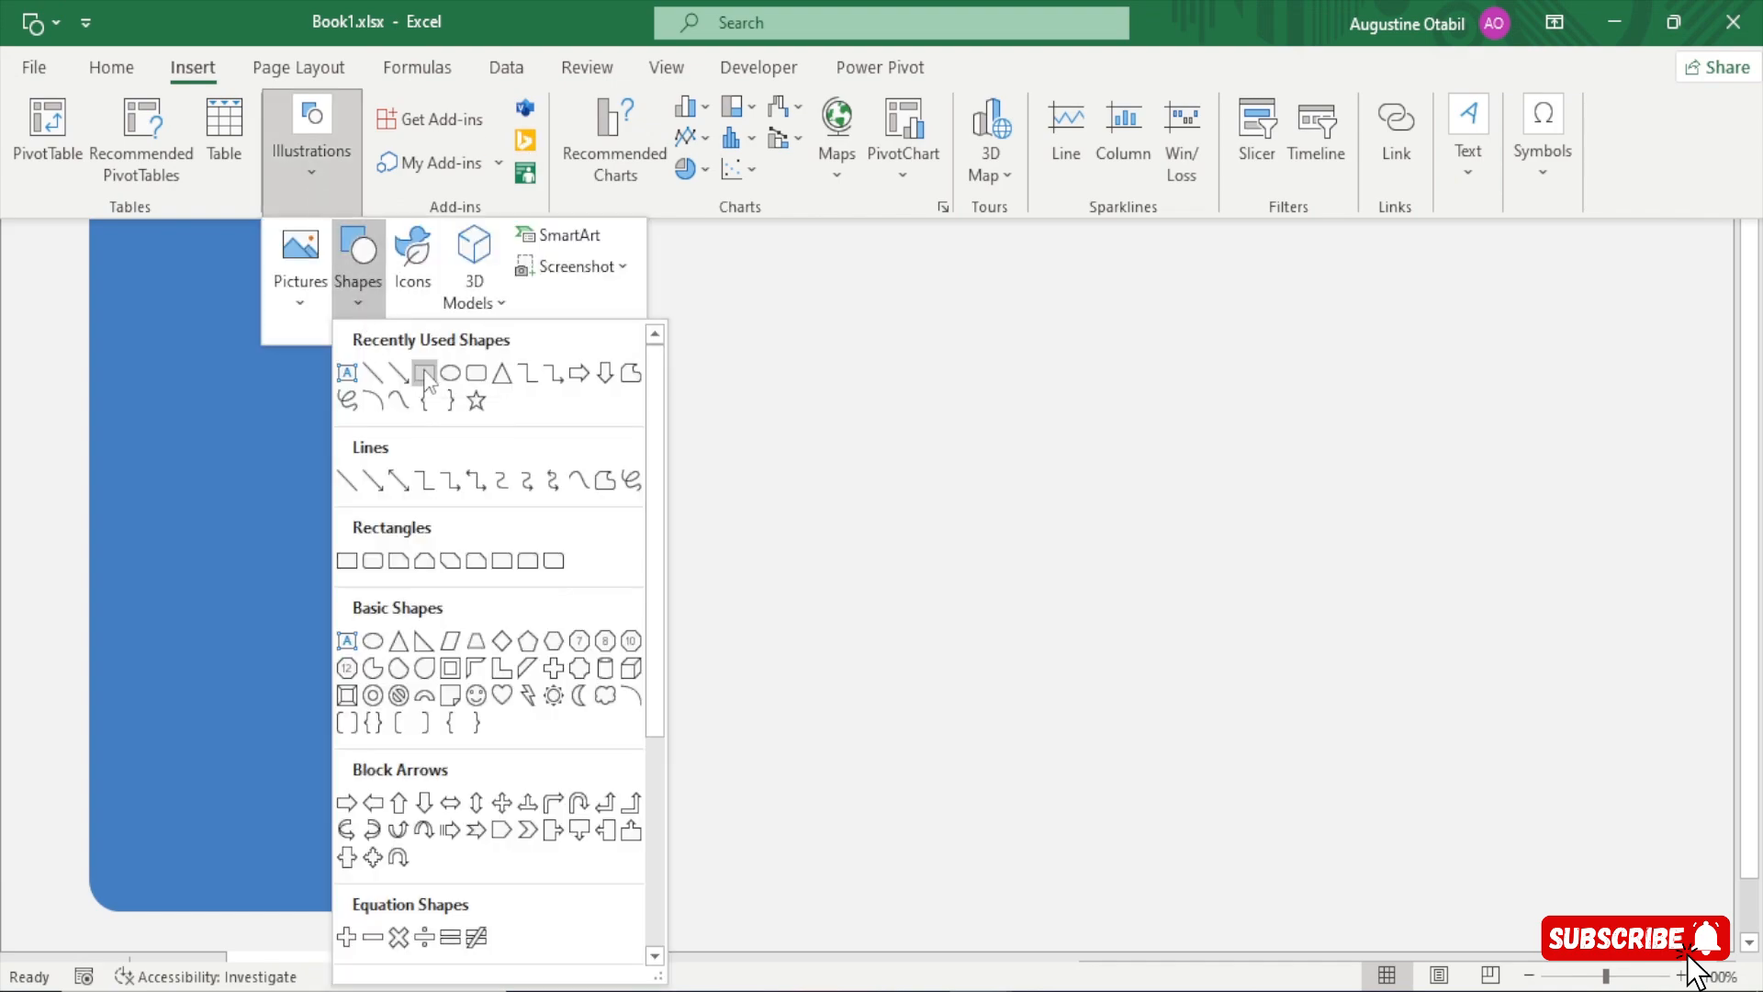
left_click(424, 373)
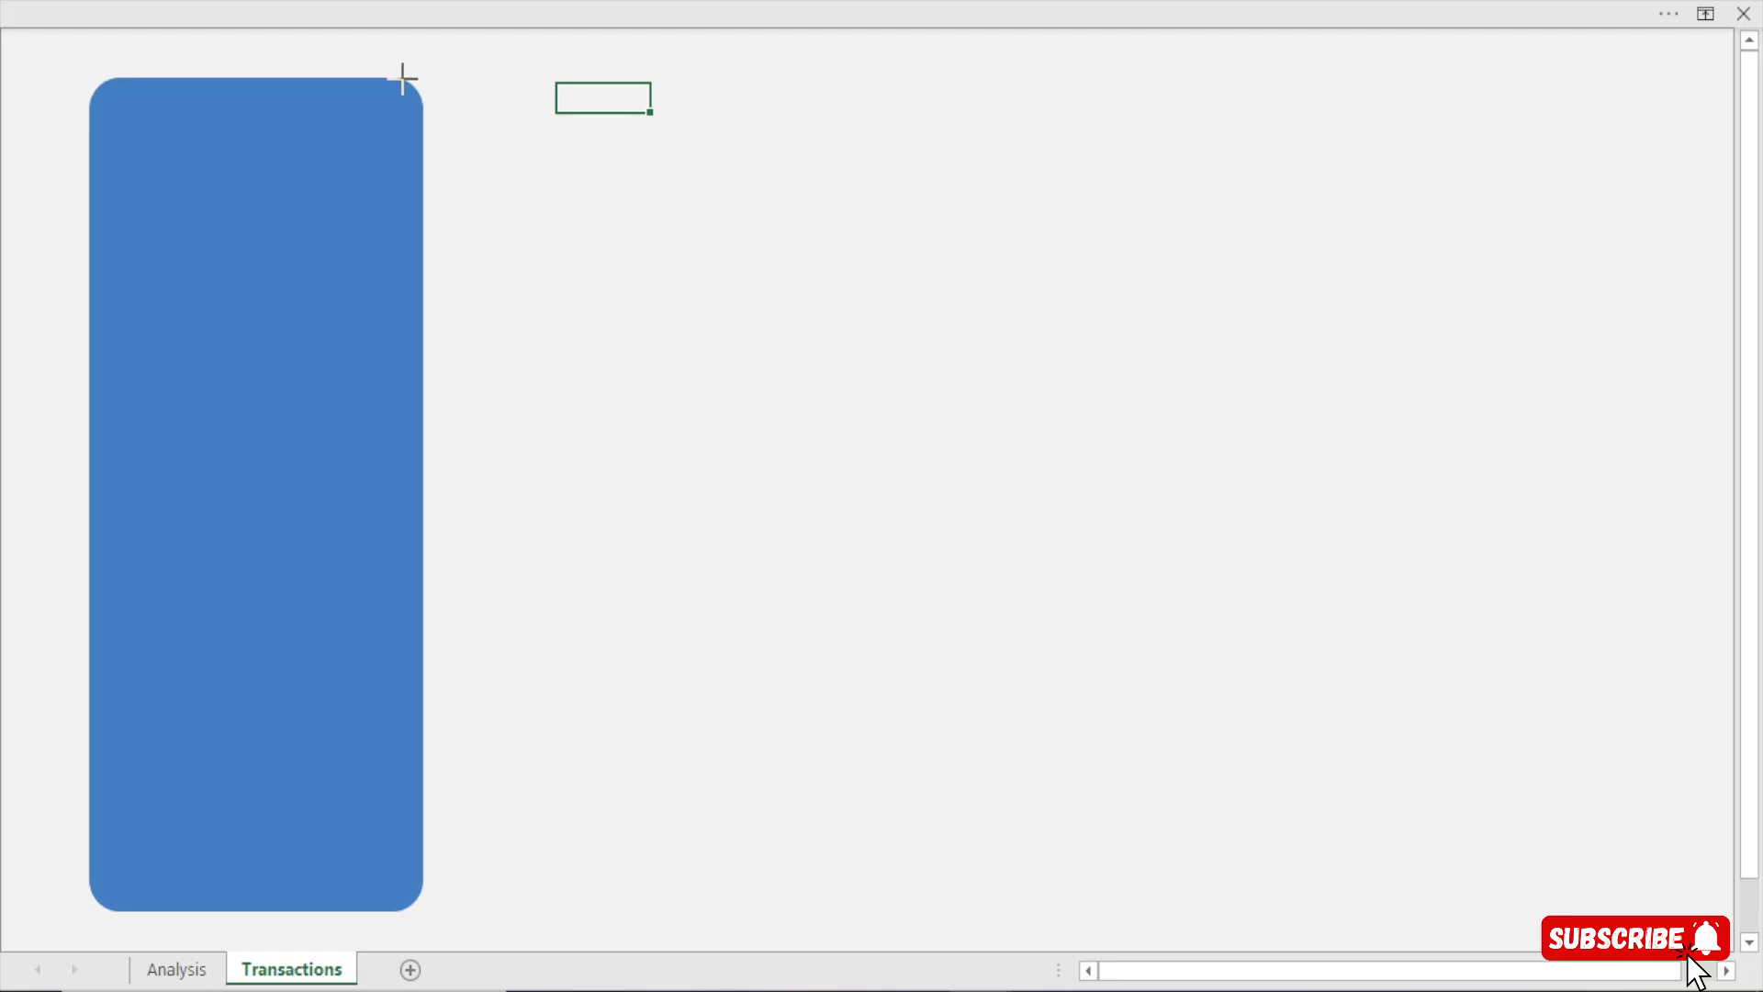
left_click_drag(402, 79, 1636, 908)
key("Up")
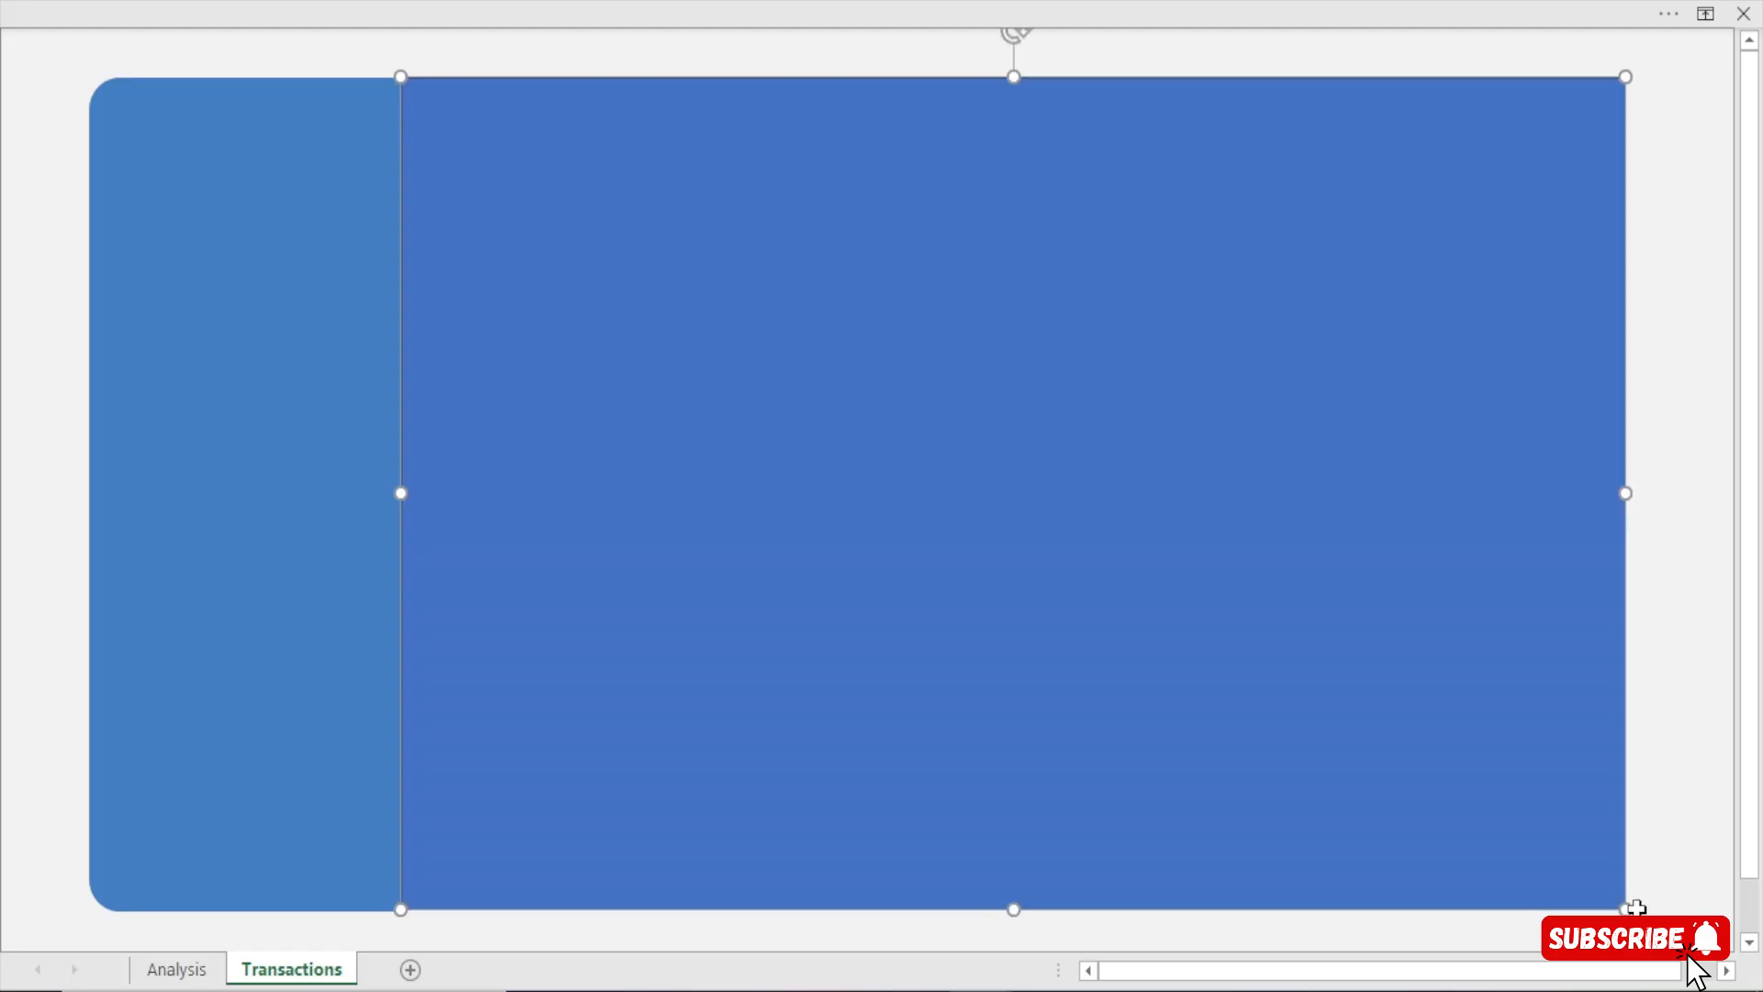
Nudge the large rectangle slightly left so that it overlaps the blue panel a little more
left_click(1649, 555)
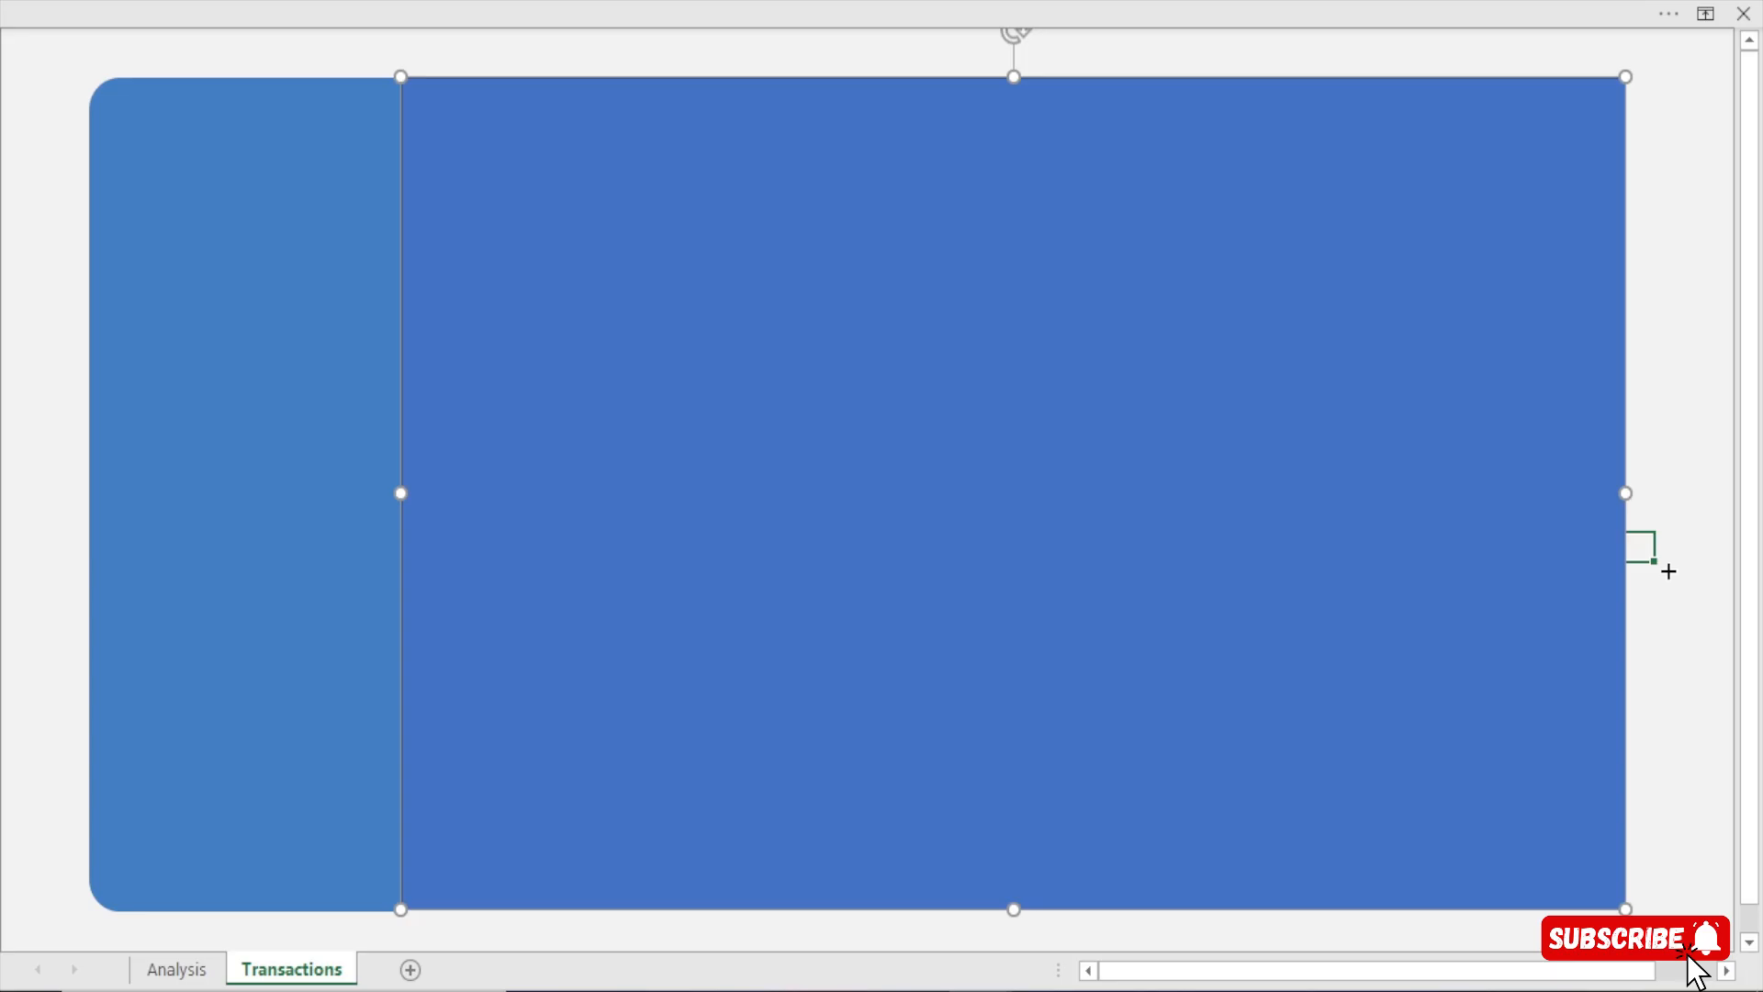
left_click(1170, 637)
key("Left")
key("Left")
key("Left")
key("Left")
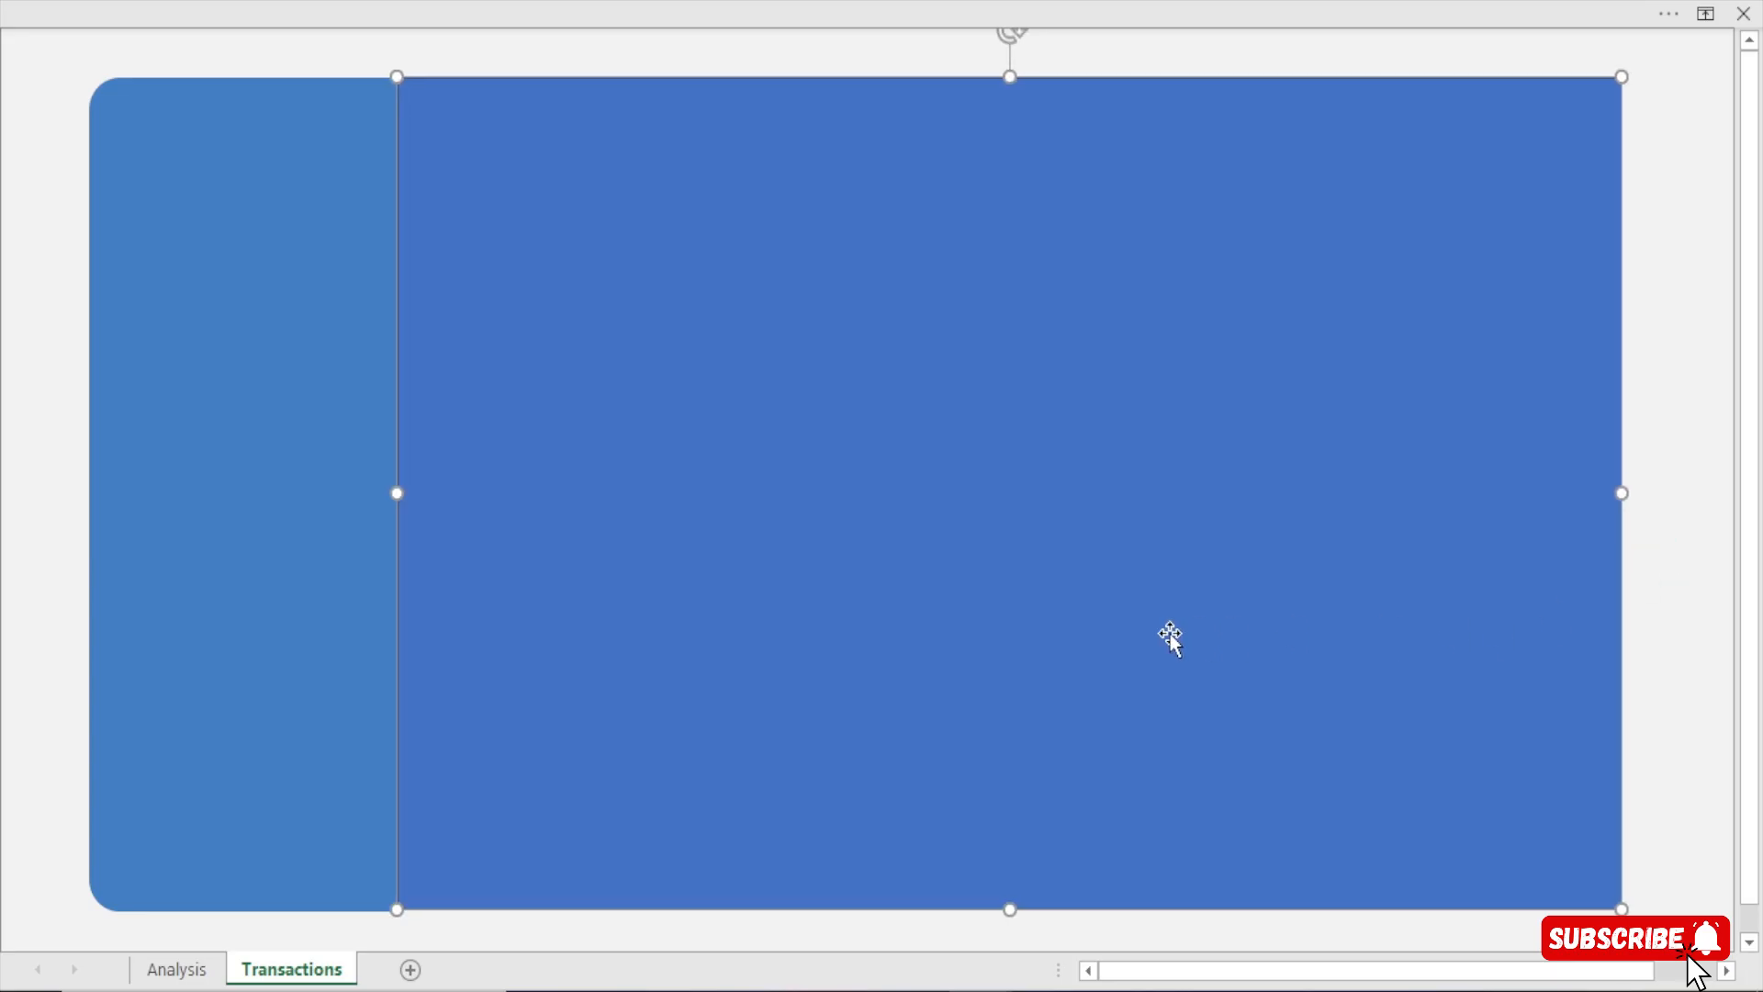
left_click(1671, 617)
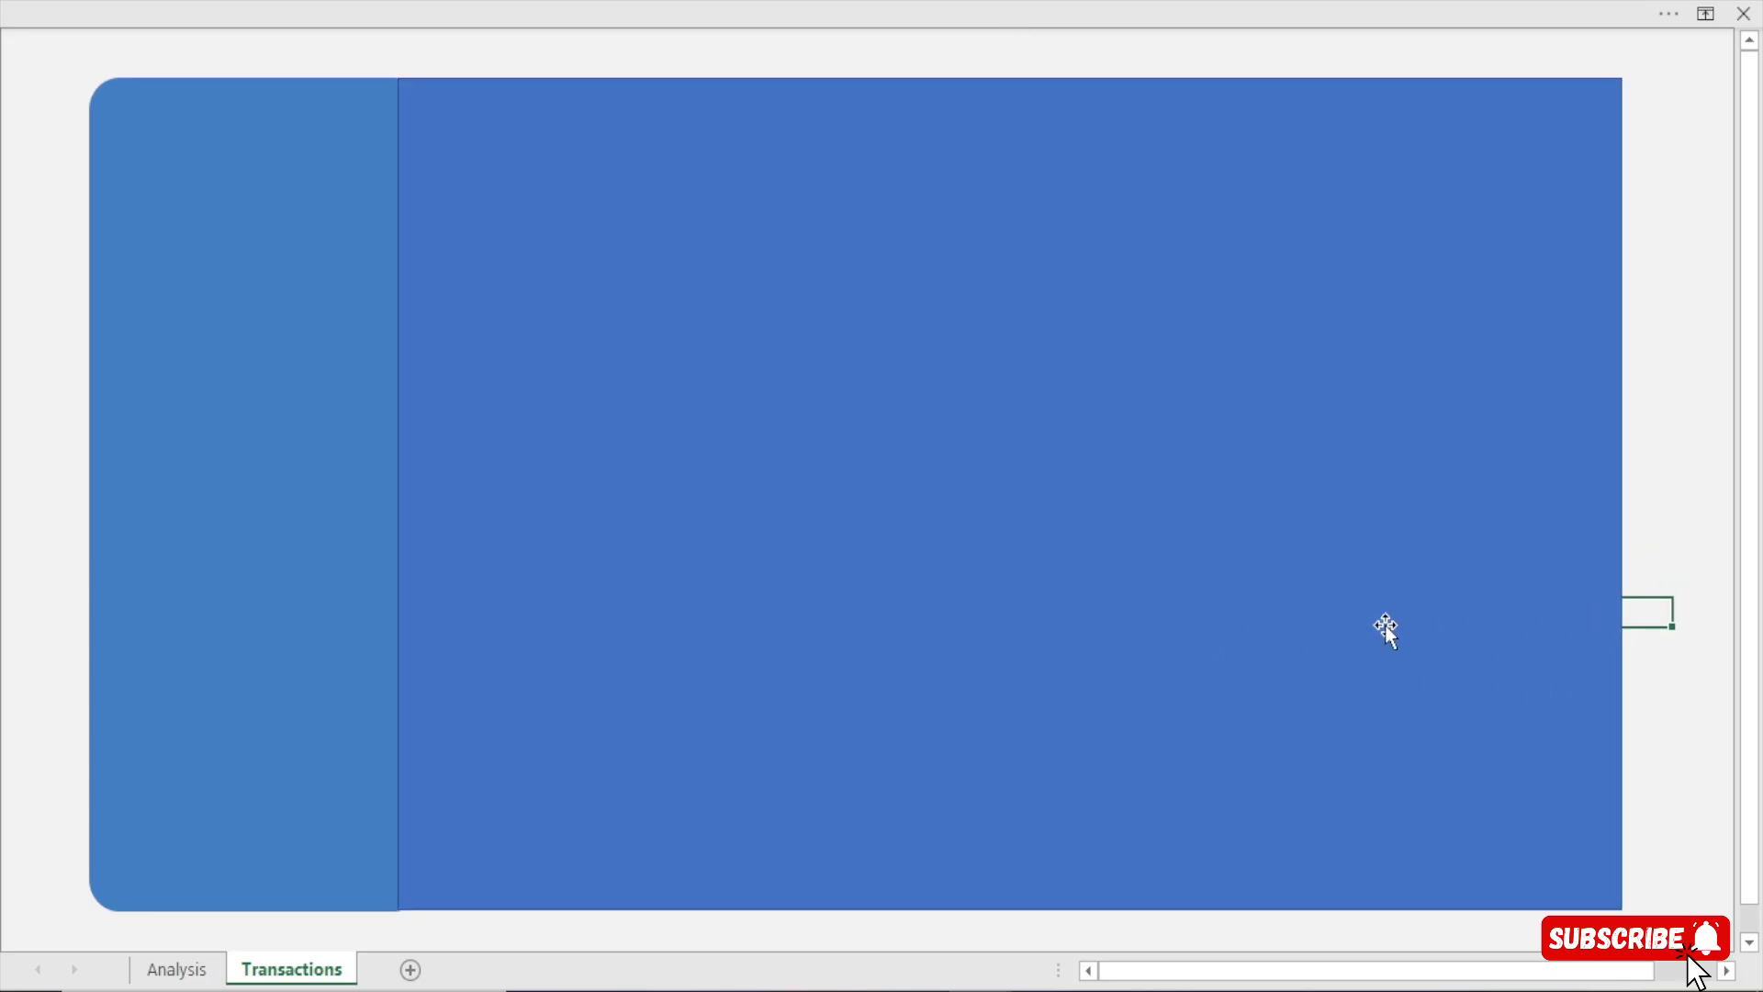
Set the large rectangle's outline to No line and its solid fill to white, and close the shape formatting
left_click(850, 613)
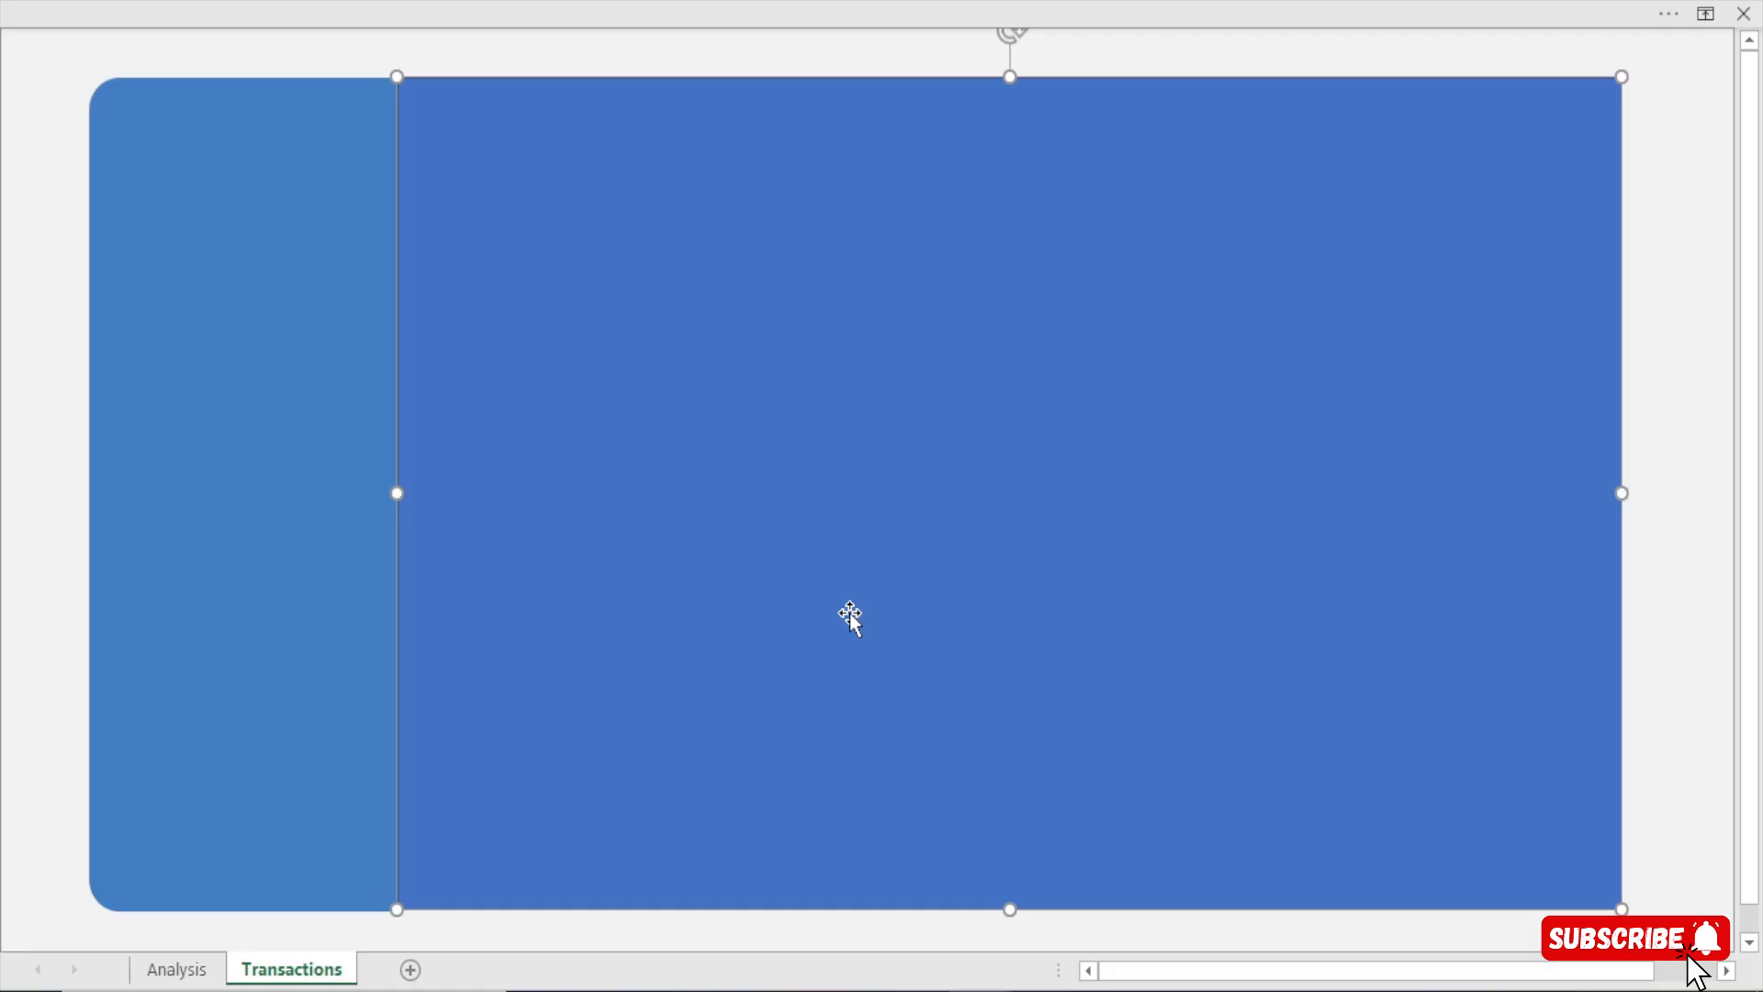
key("ctrl+1")
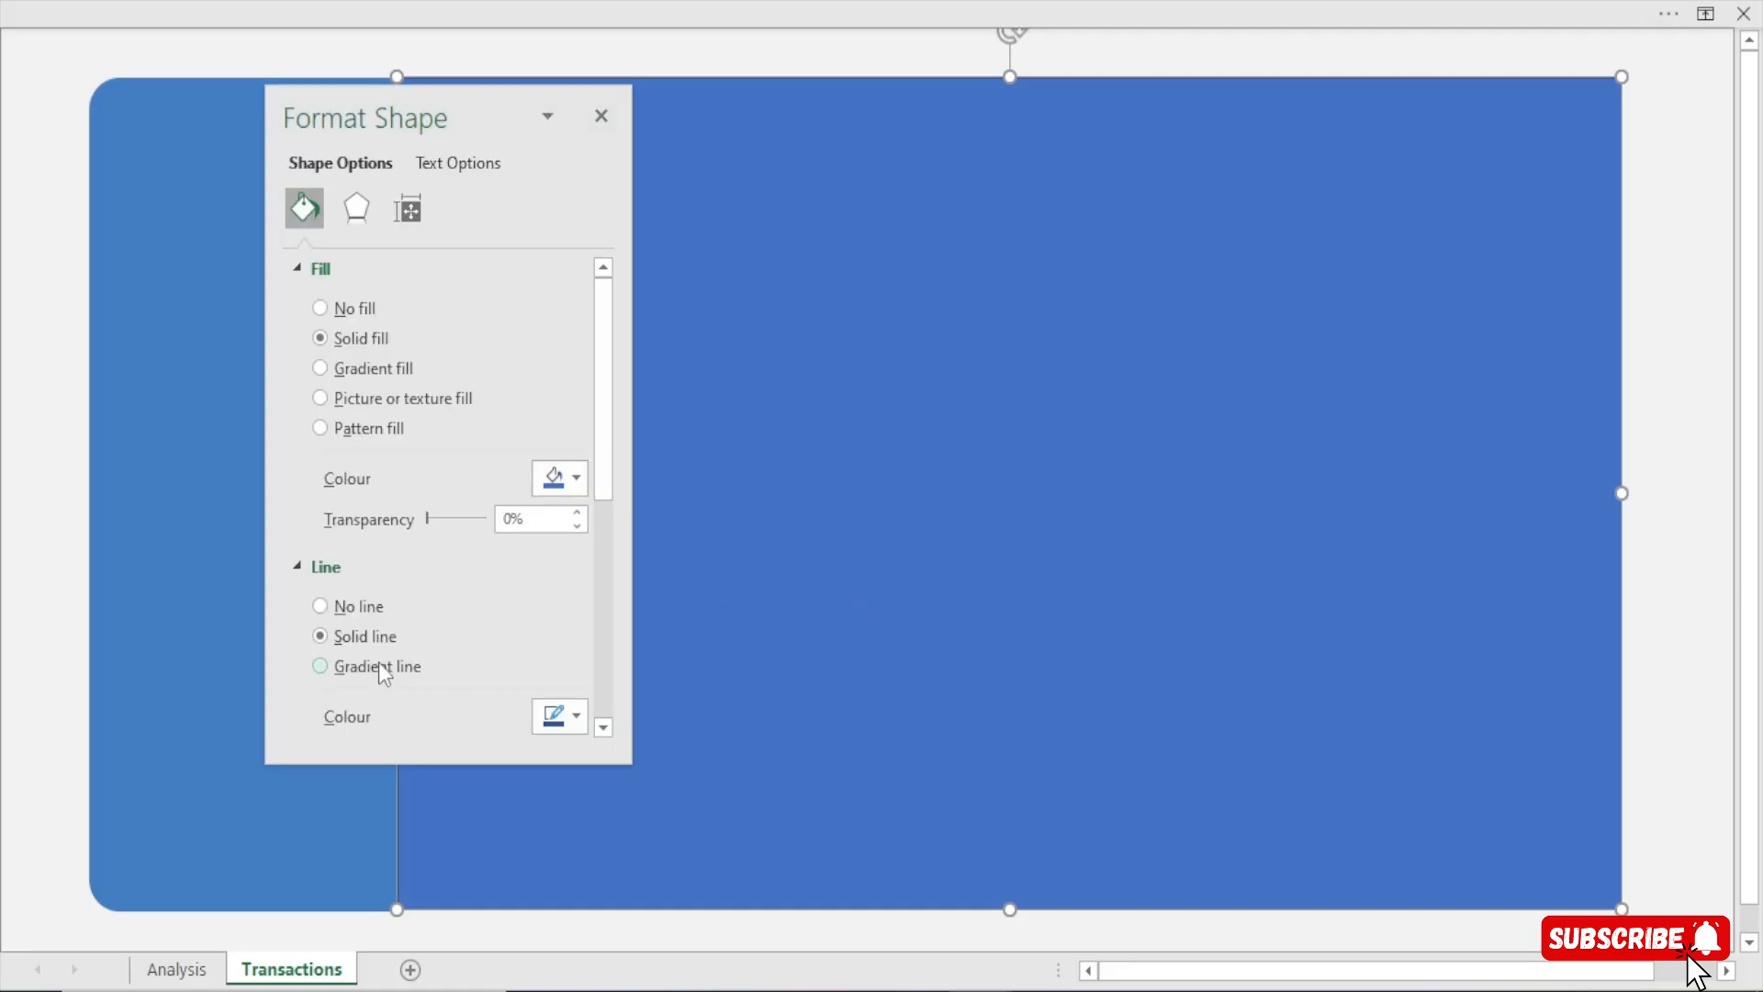
left_click(347, 607)
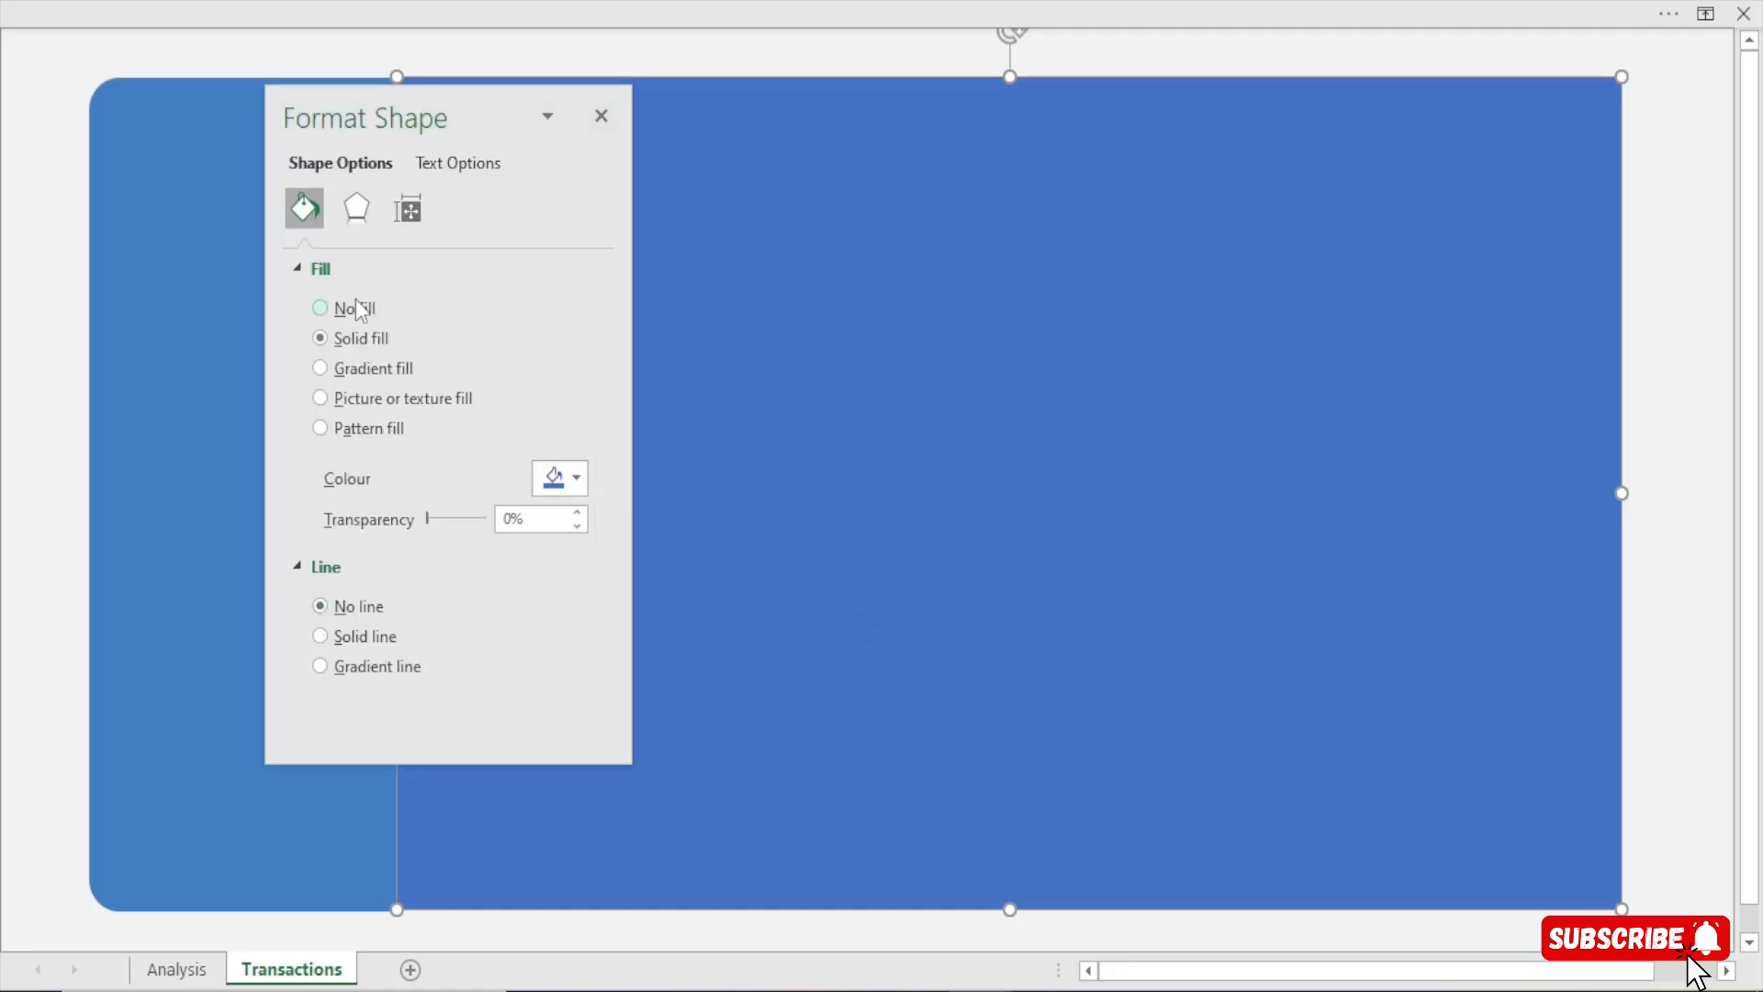
left_click(562, 478)
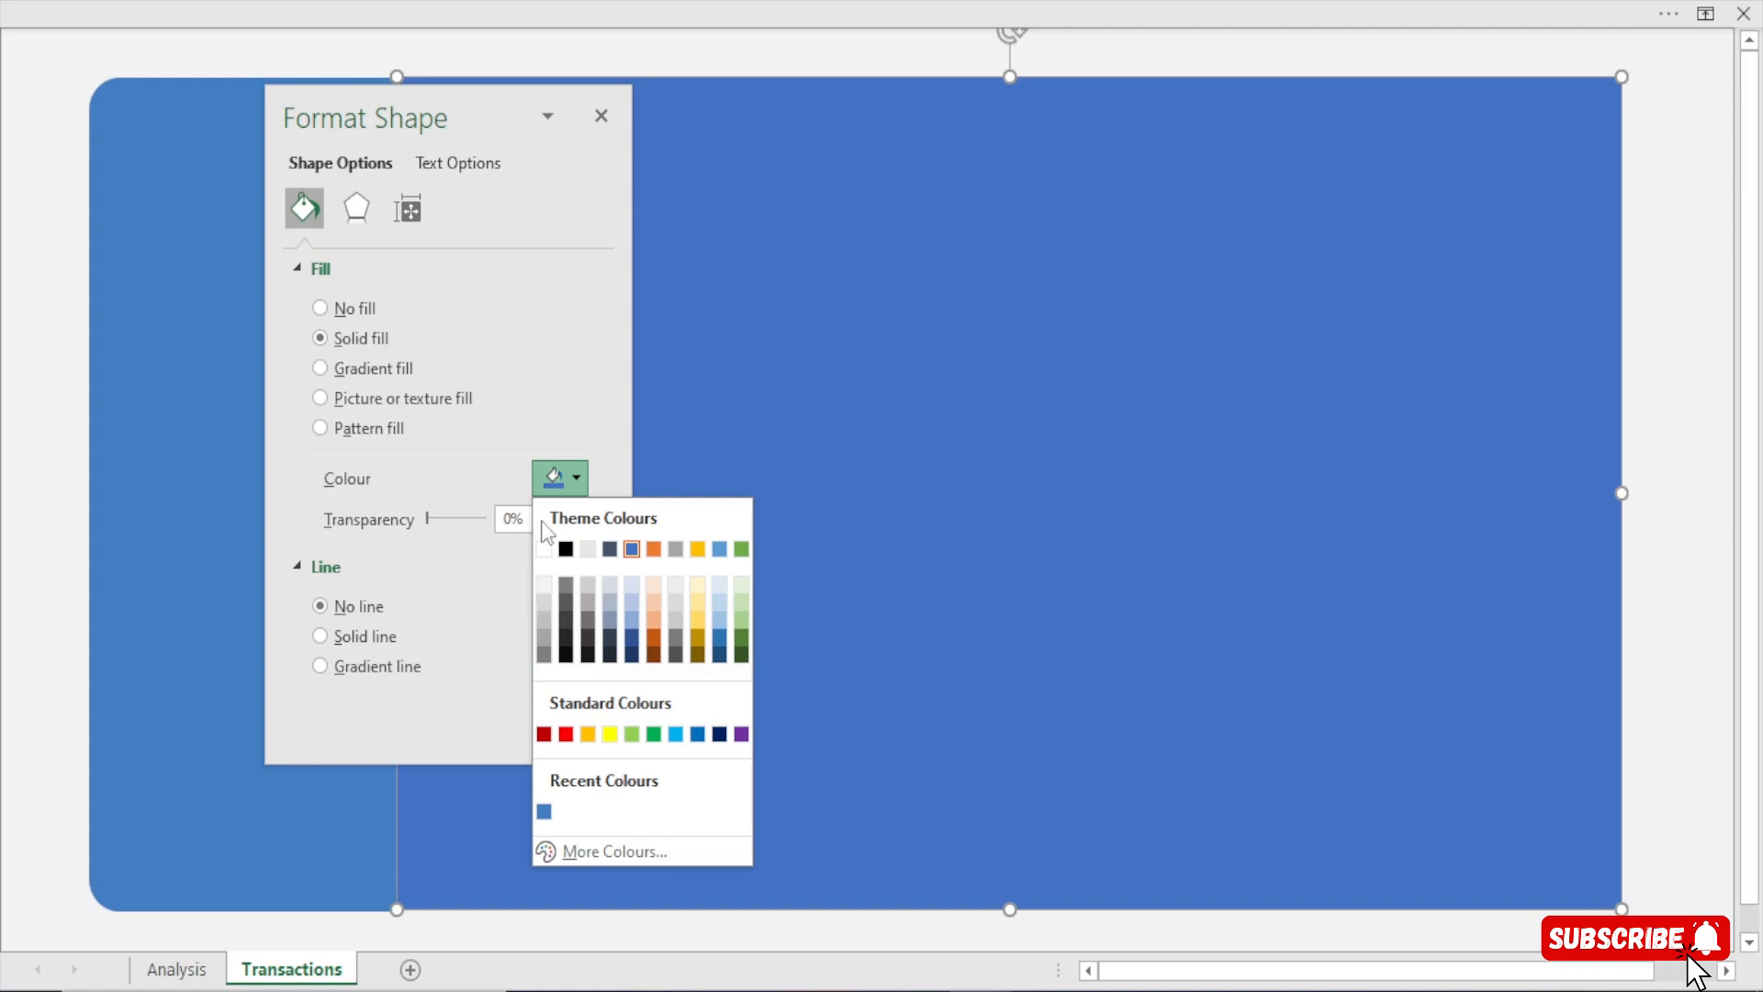
left_click(544, 550)
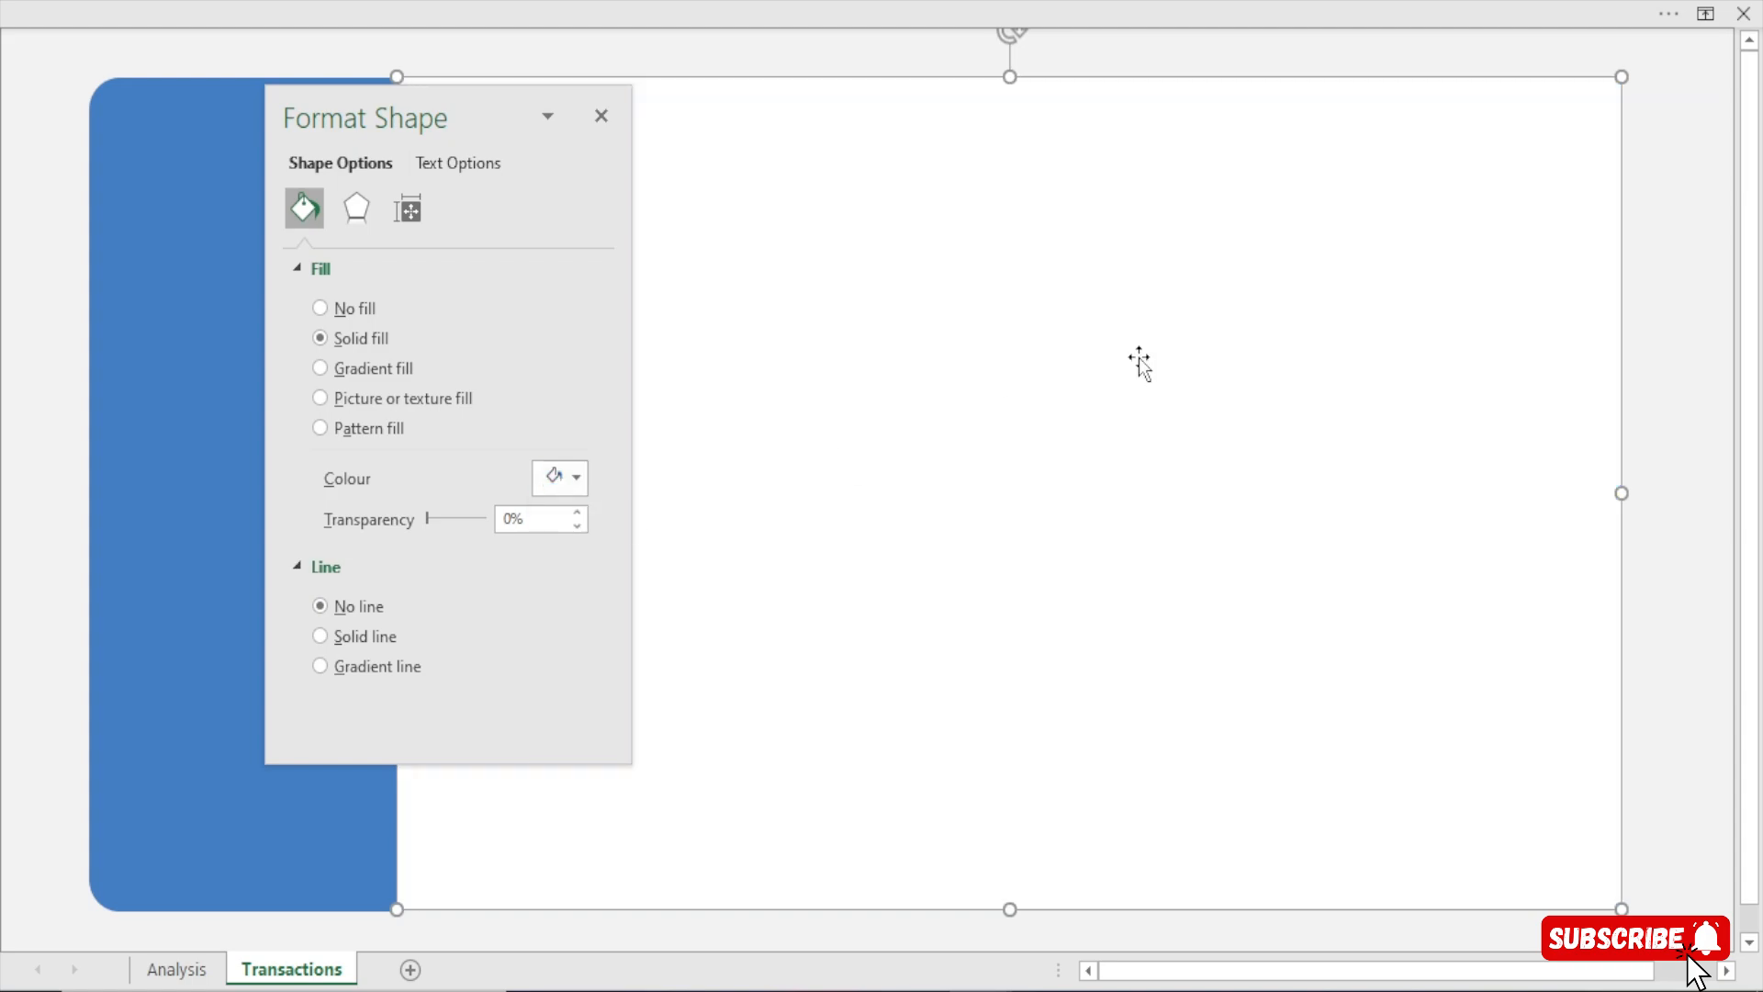
left_click(1717, 246)
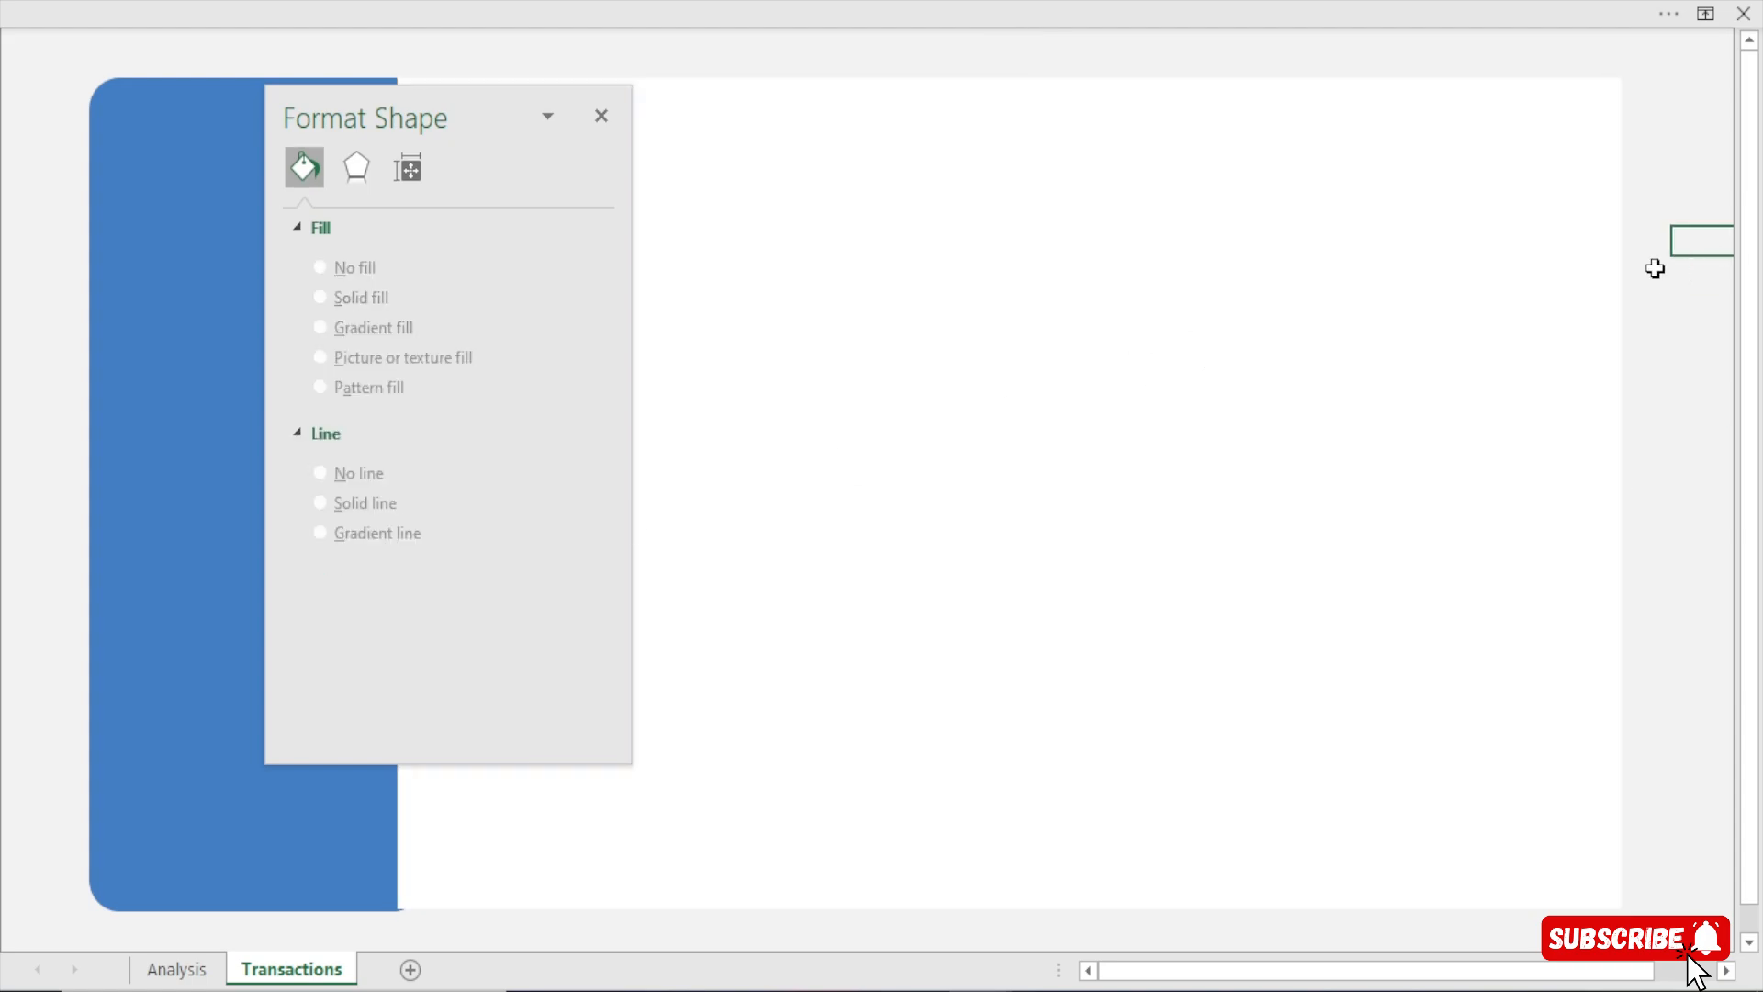
left_click(597, 118)
left_click(1677, 352)
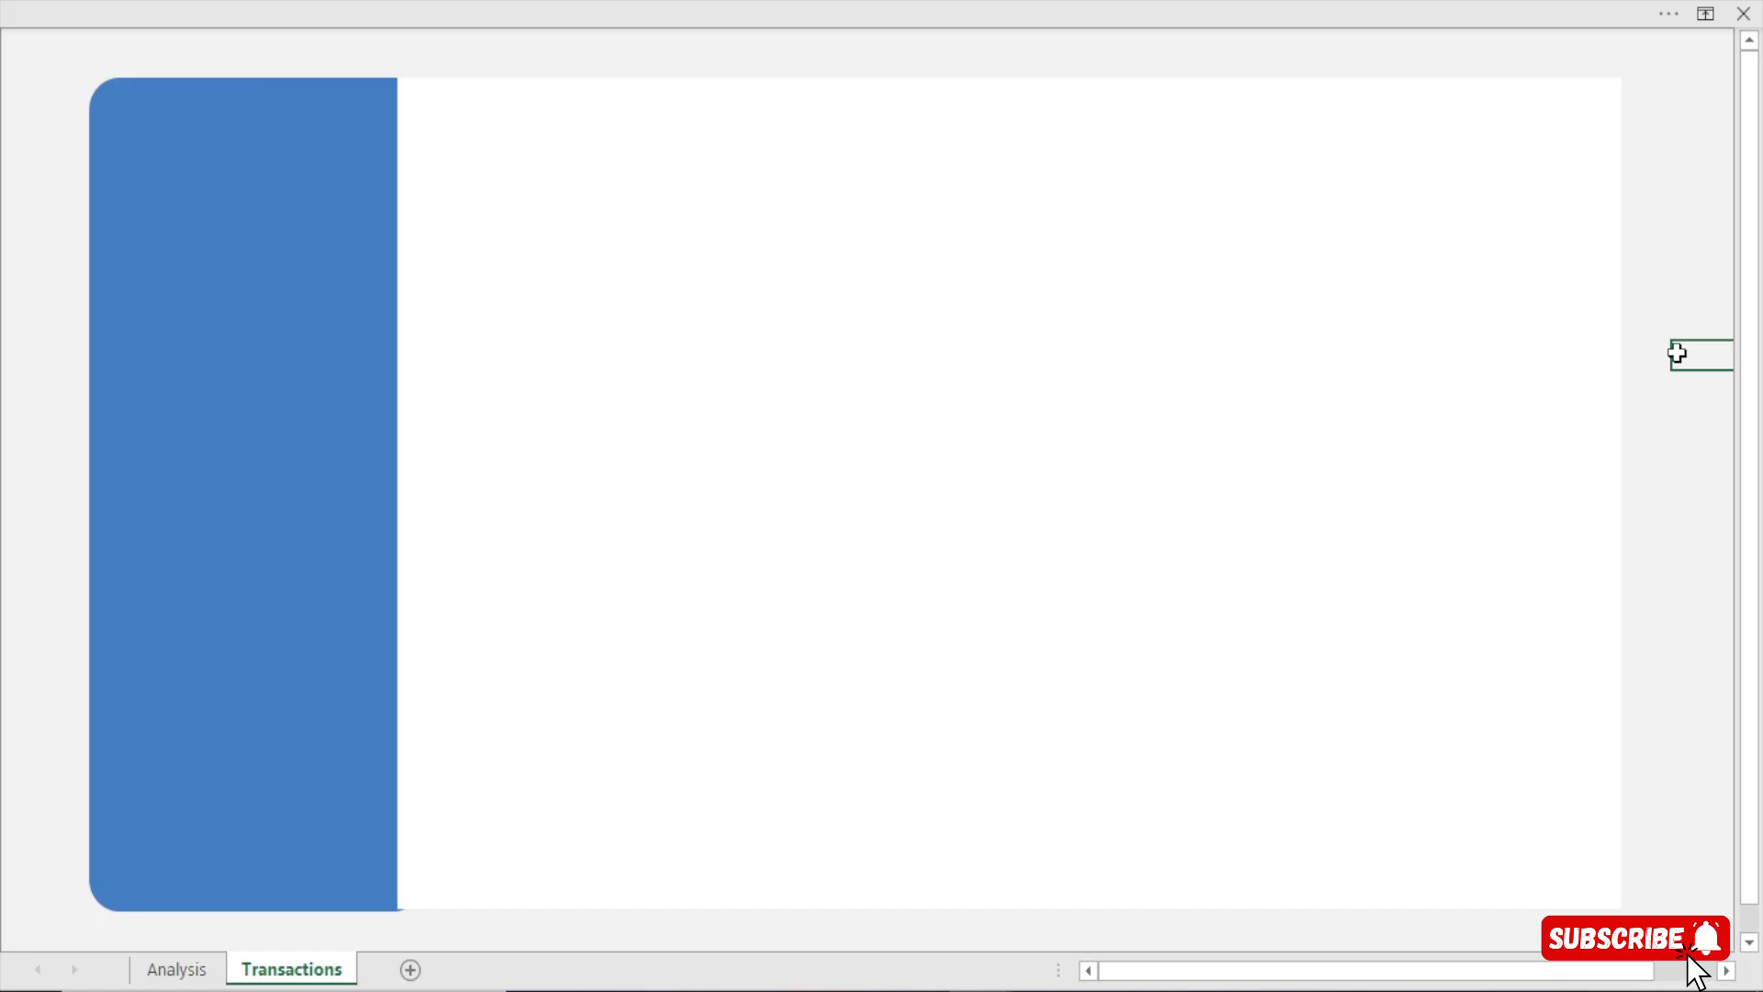
Shift the white rectangle slightly left and down, and stretch its height slightly to align both edges with the blue panel
left_click(1124, 531)
left_click_drag(1124, 531, 1121, 533)
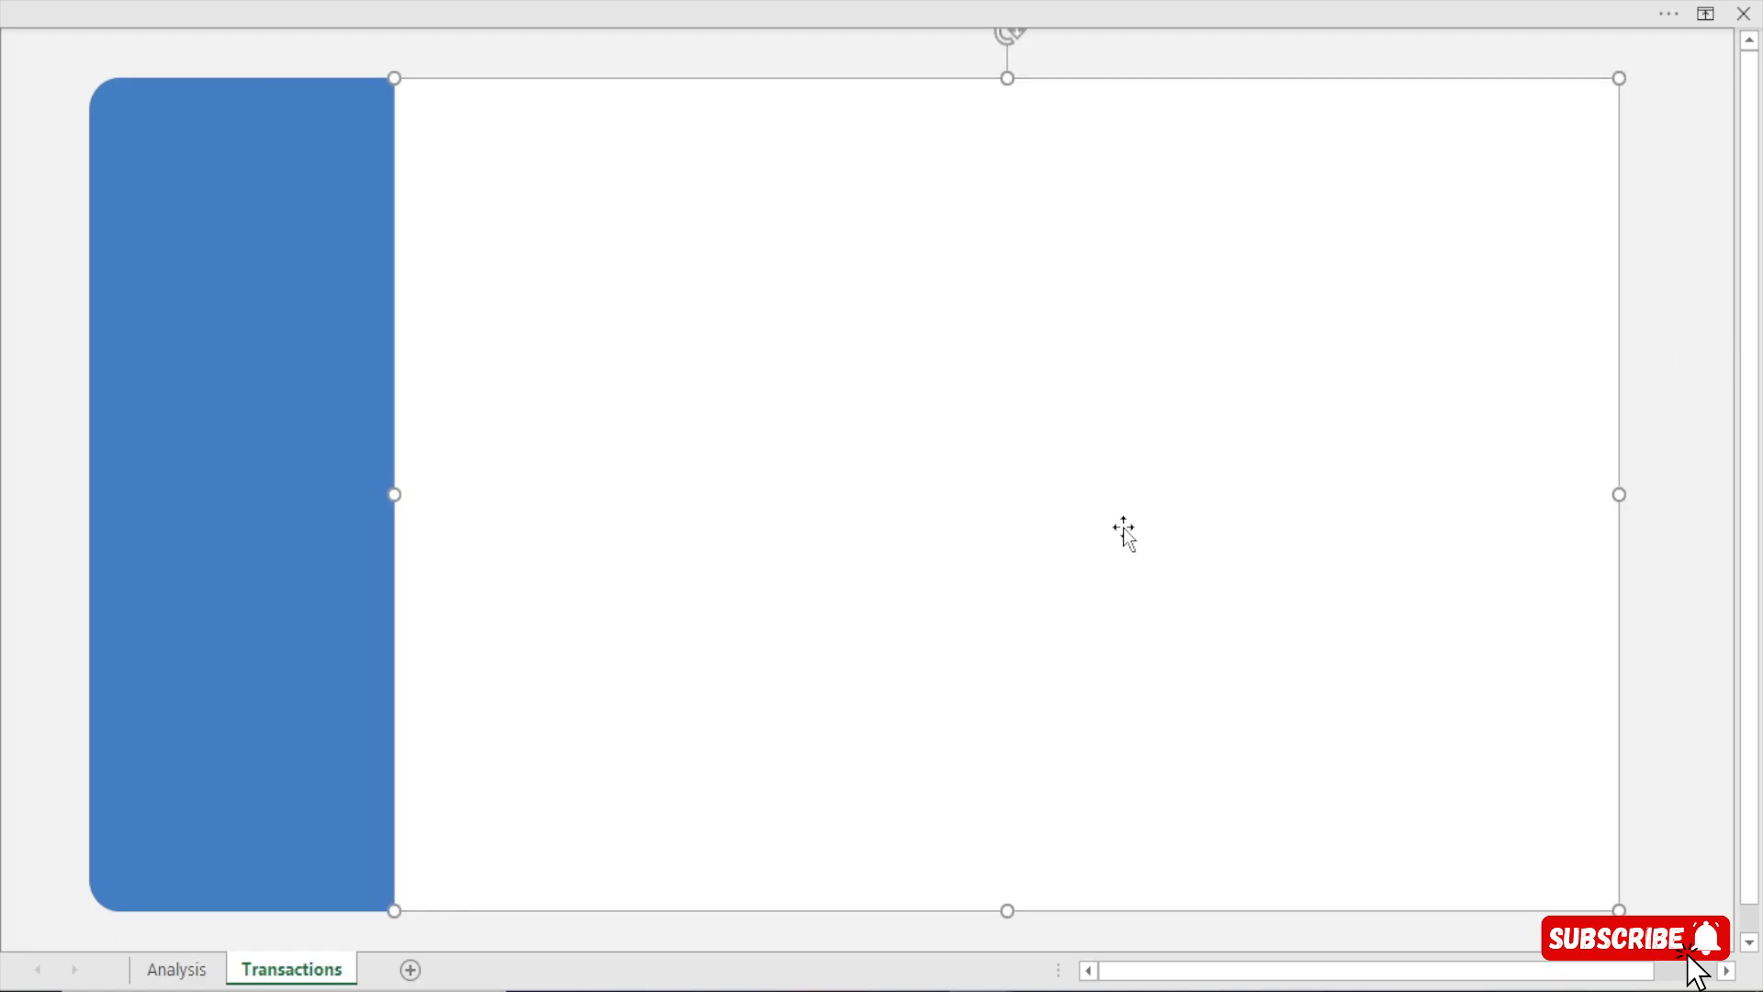
left_click(1700, 364)
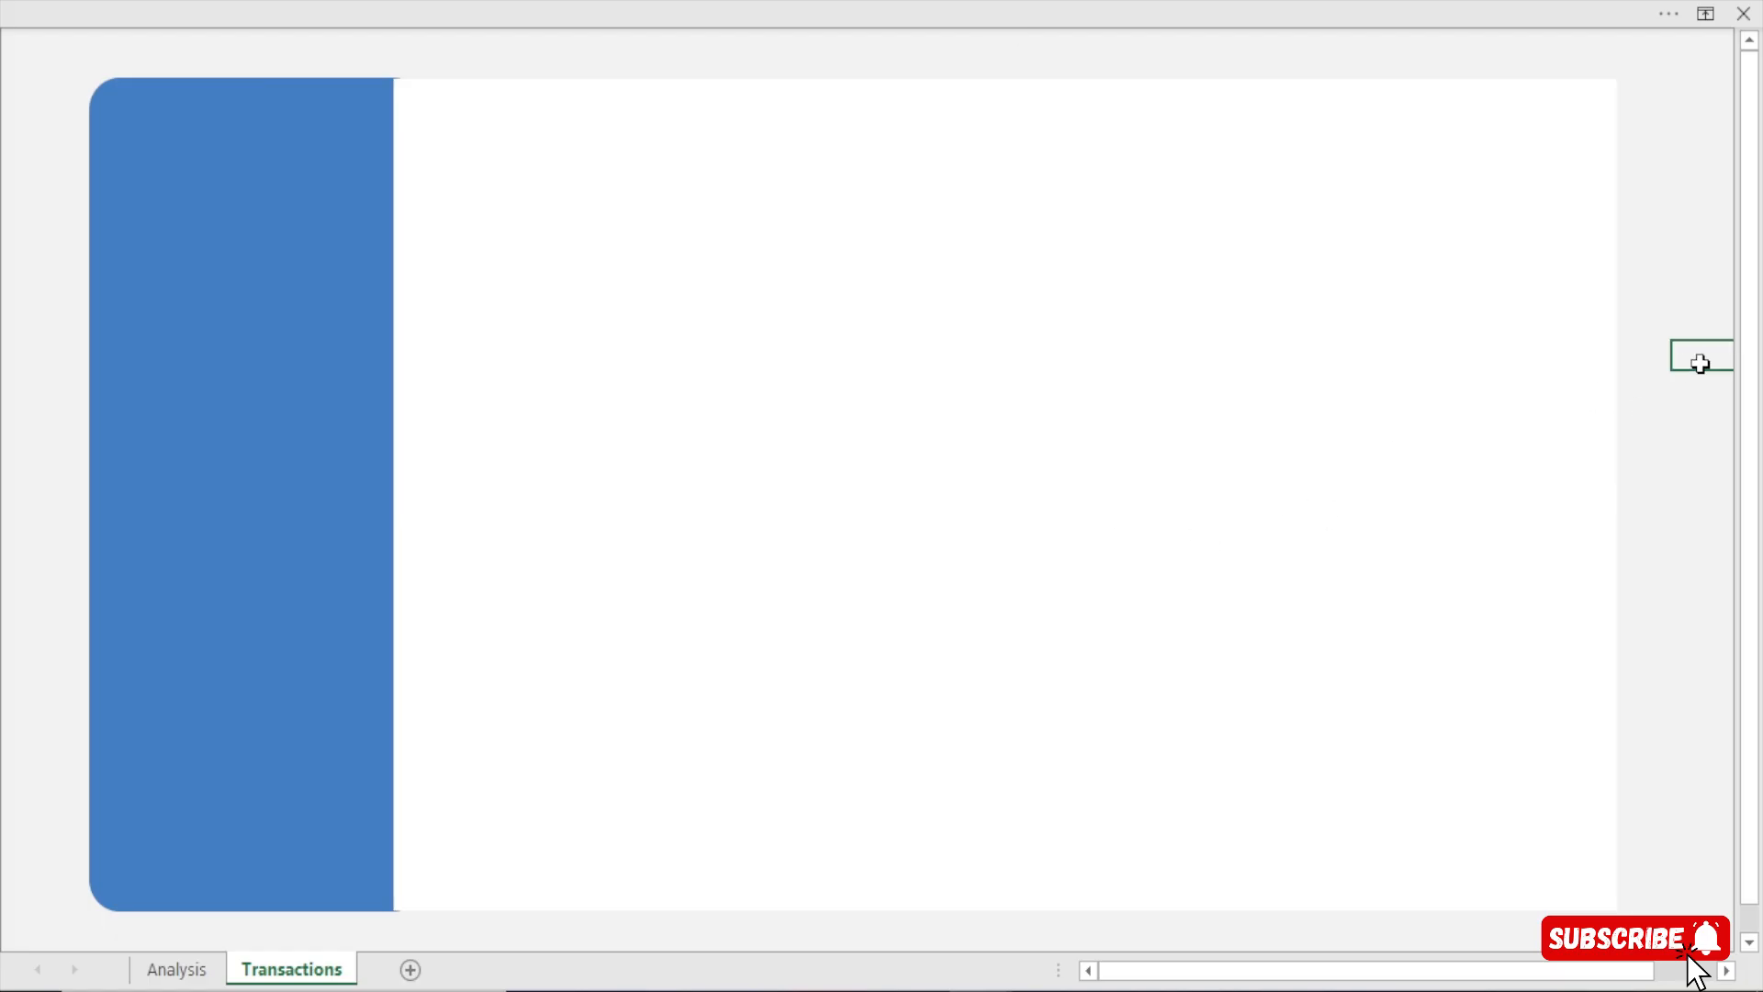
left_click(912, 508)
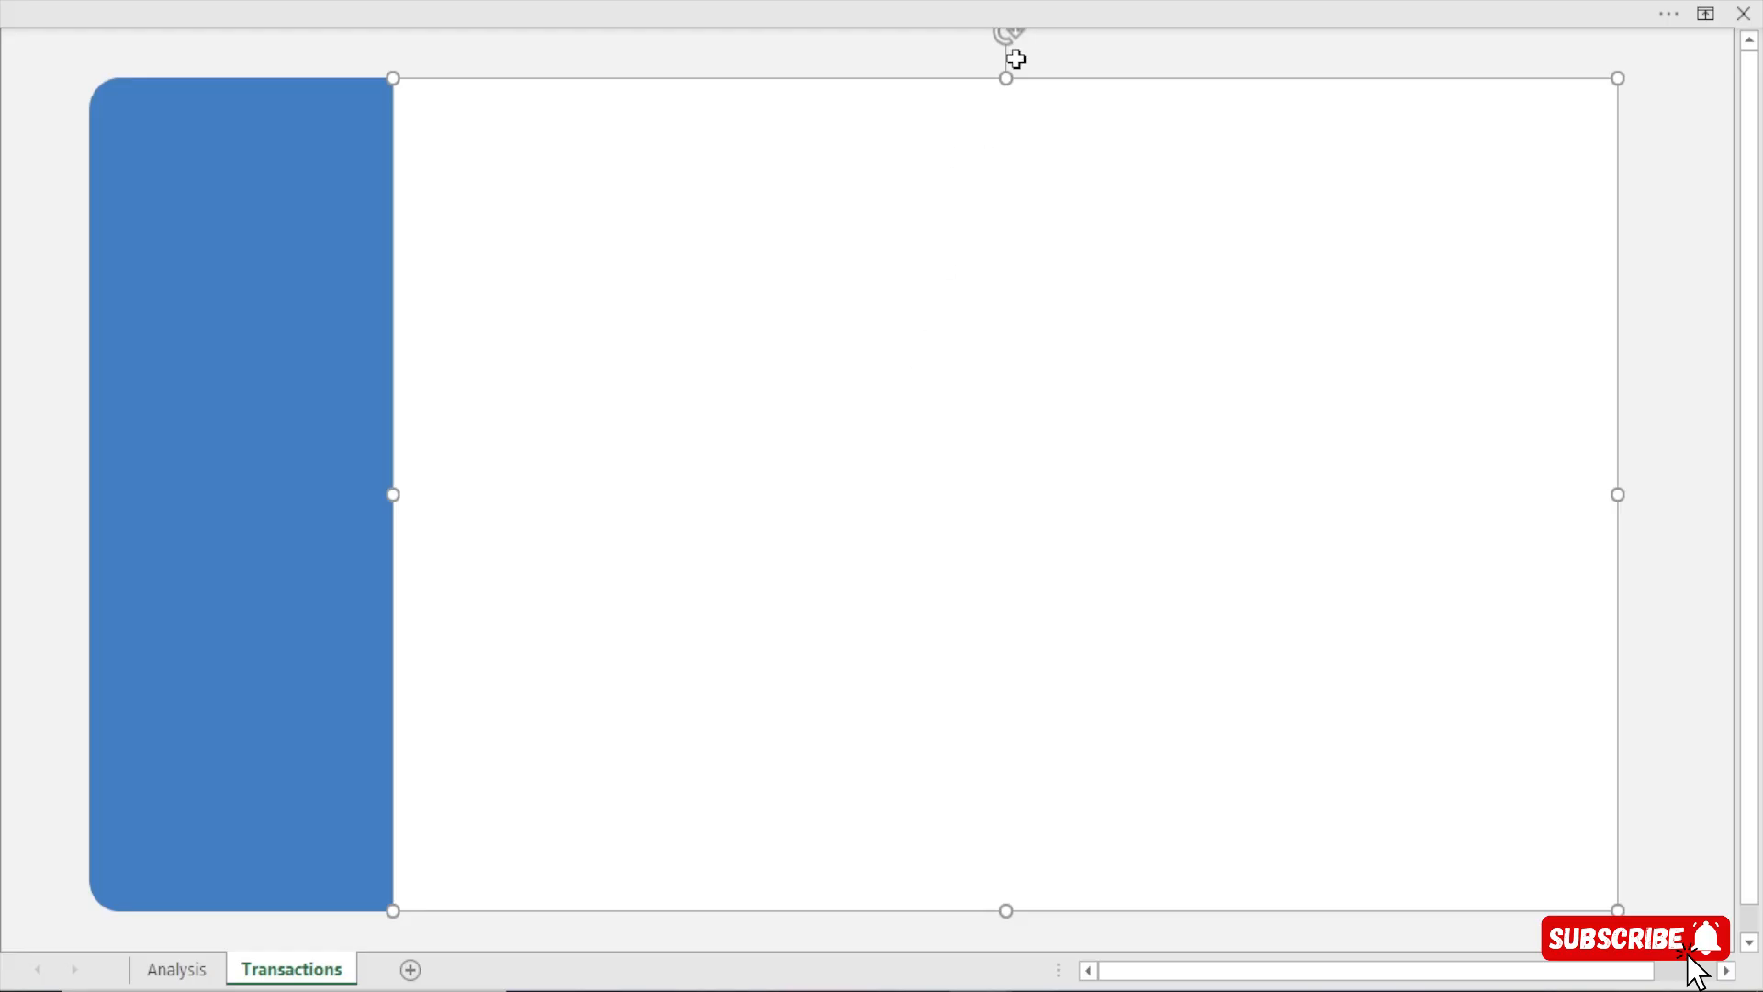
left_click_drag(1007, 77, 1016, 76)
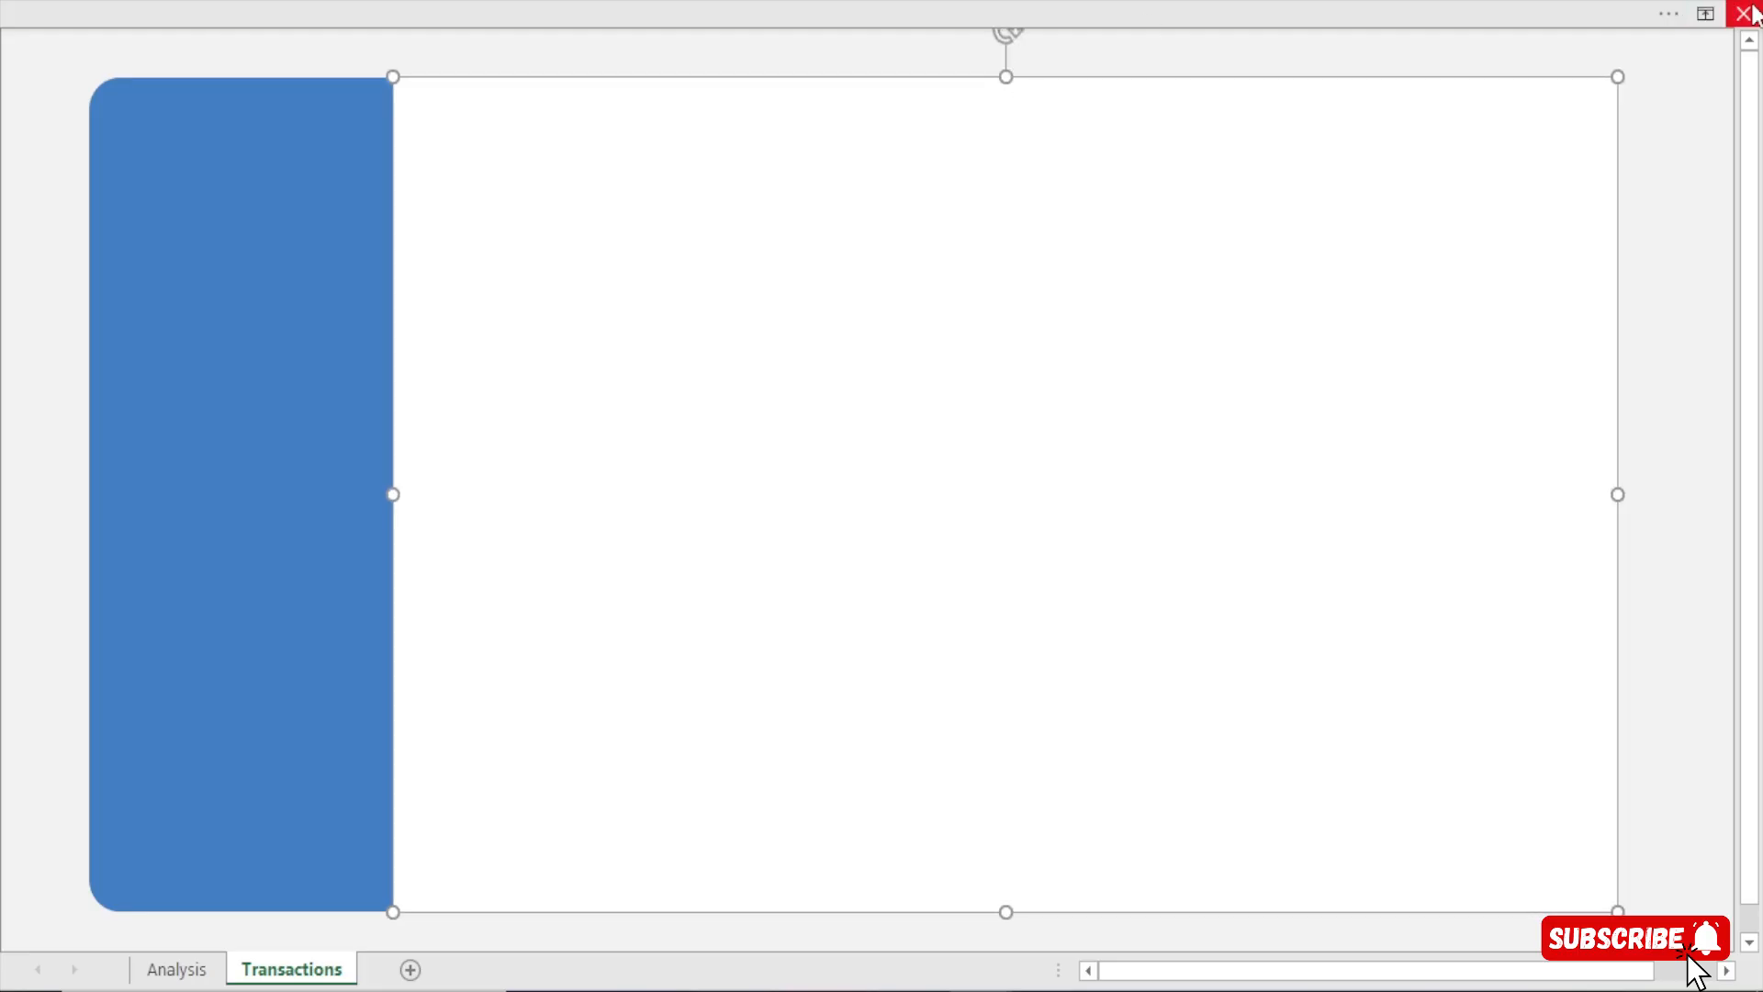
left_click(1680, 187)
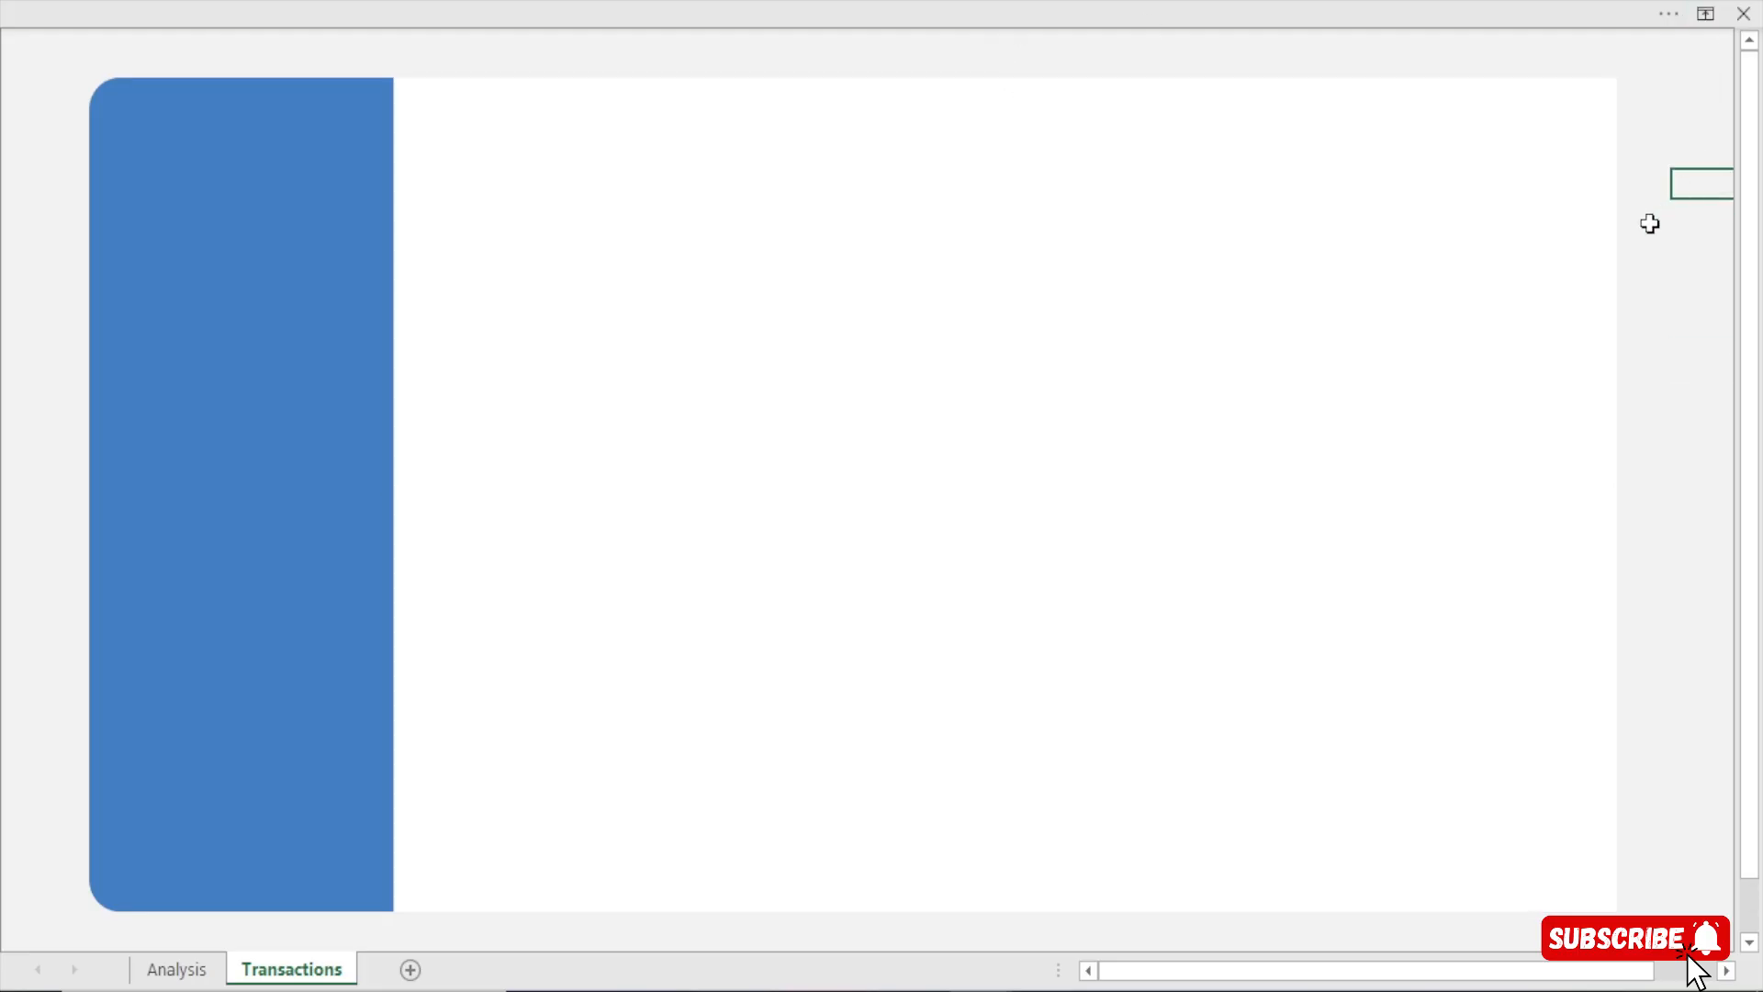
Apply an outer shadow preset that falls toward the upper right to the large white rectangle
left_click(1094, 428)
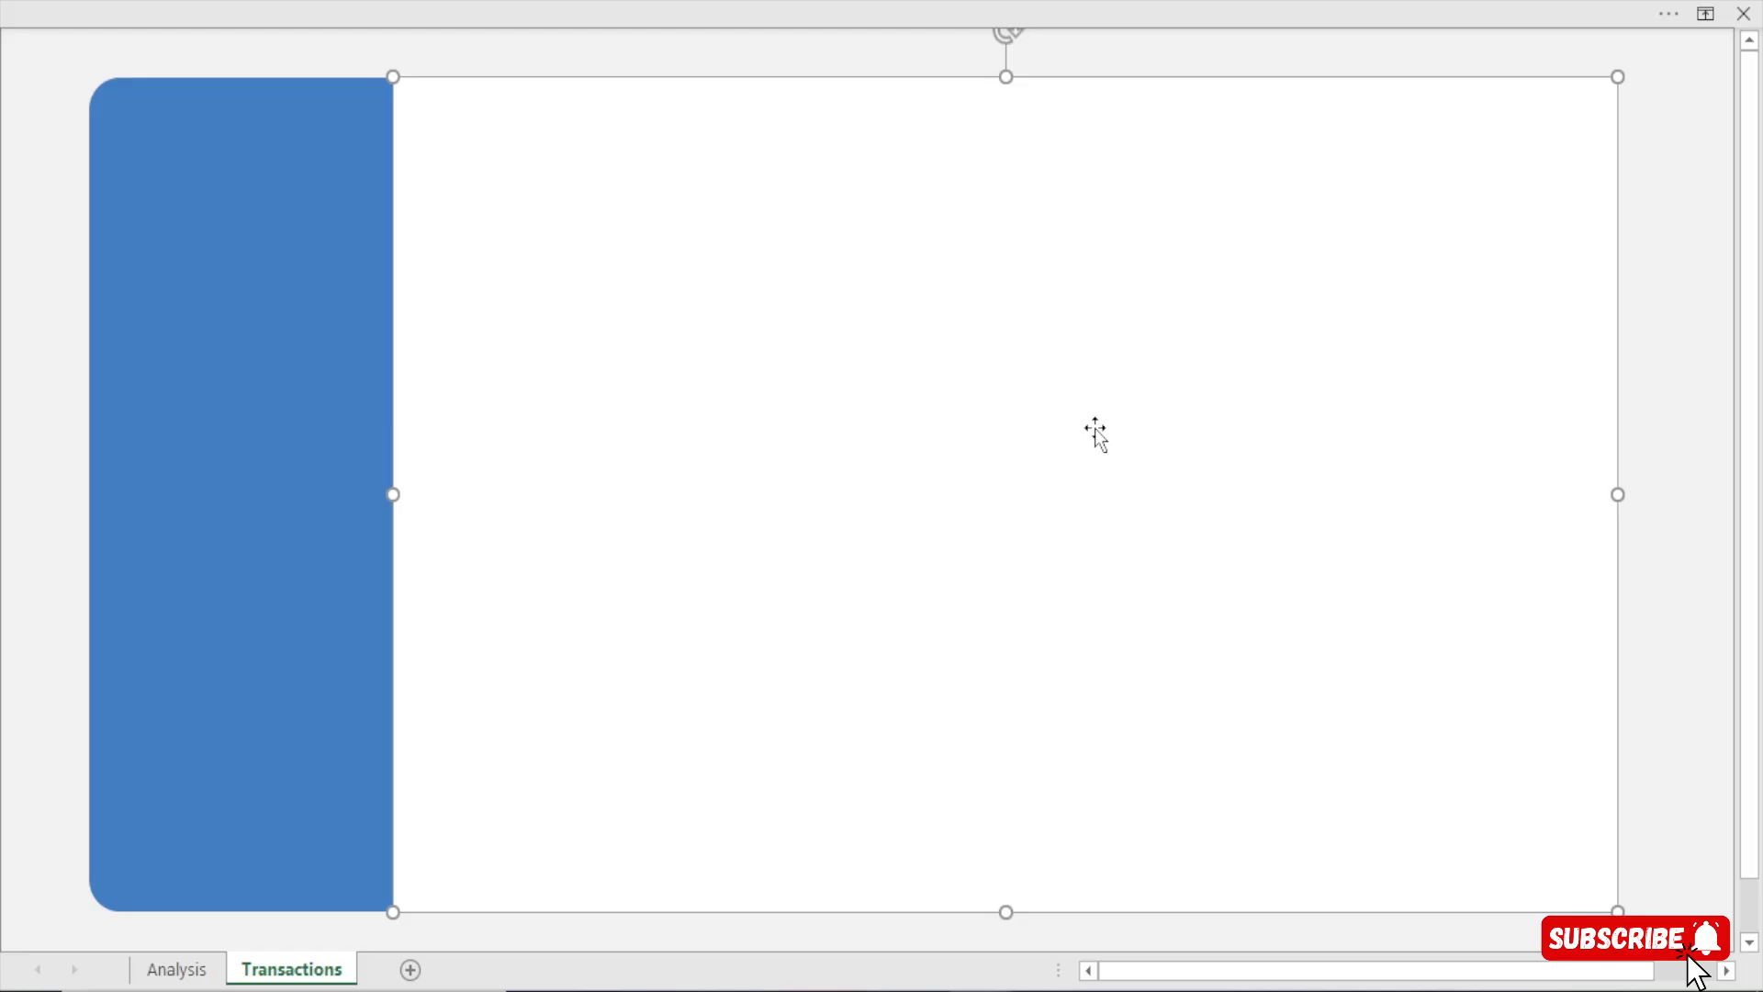
key("ctrl+1")
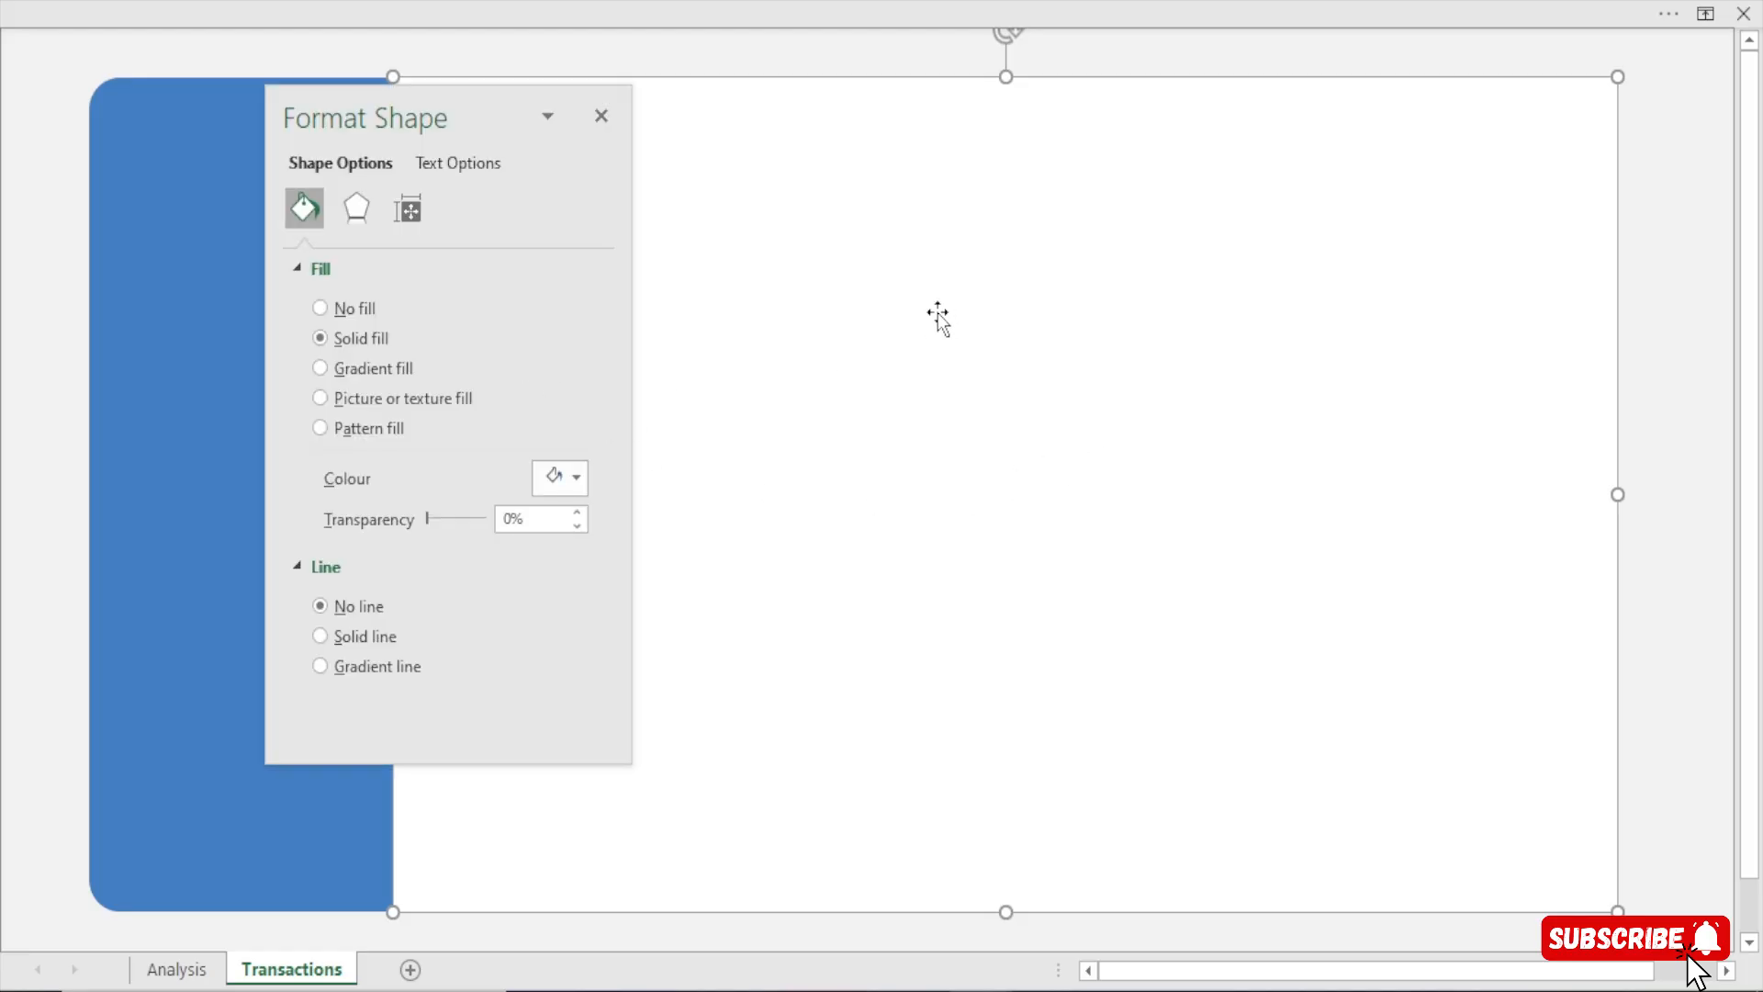
left_click(607, 130)
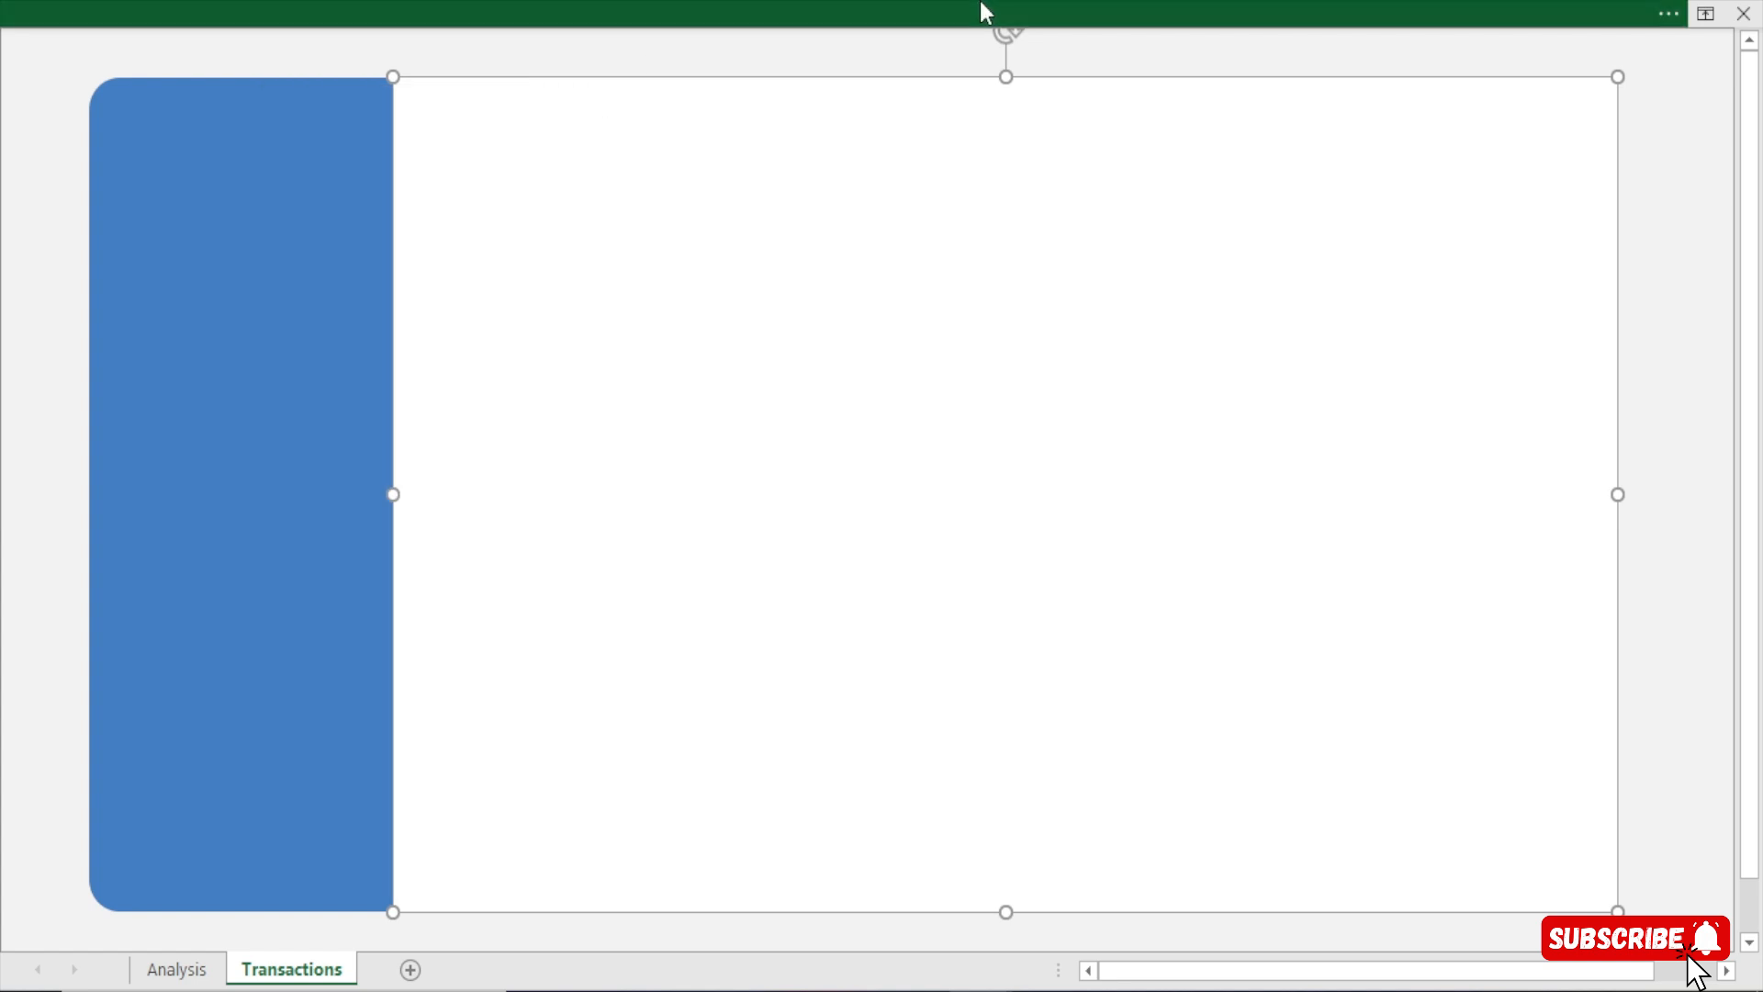
left_click(979, 4)
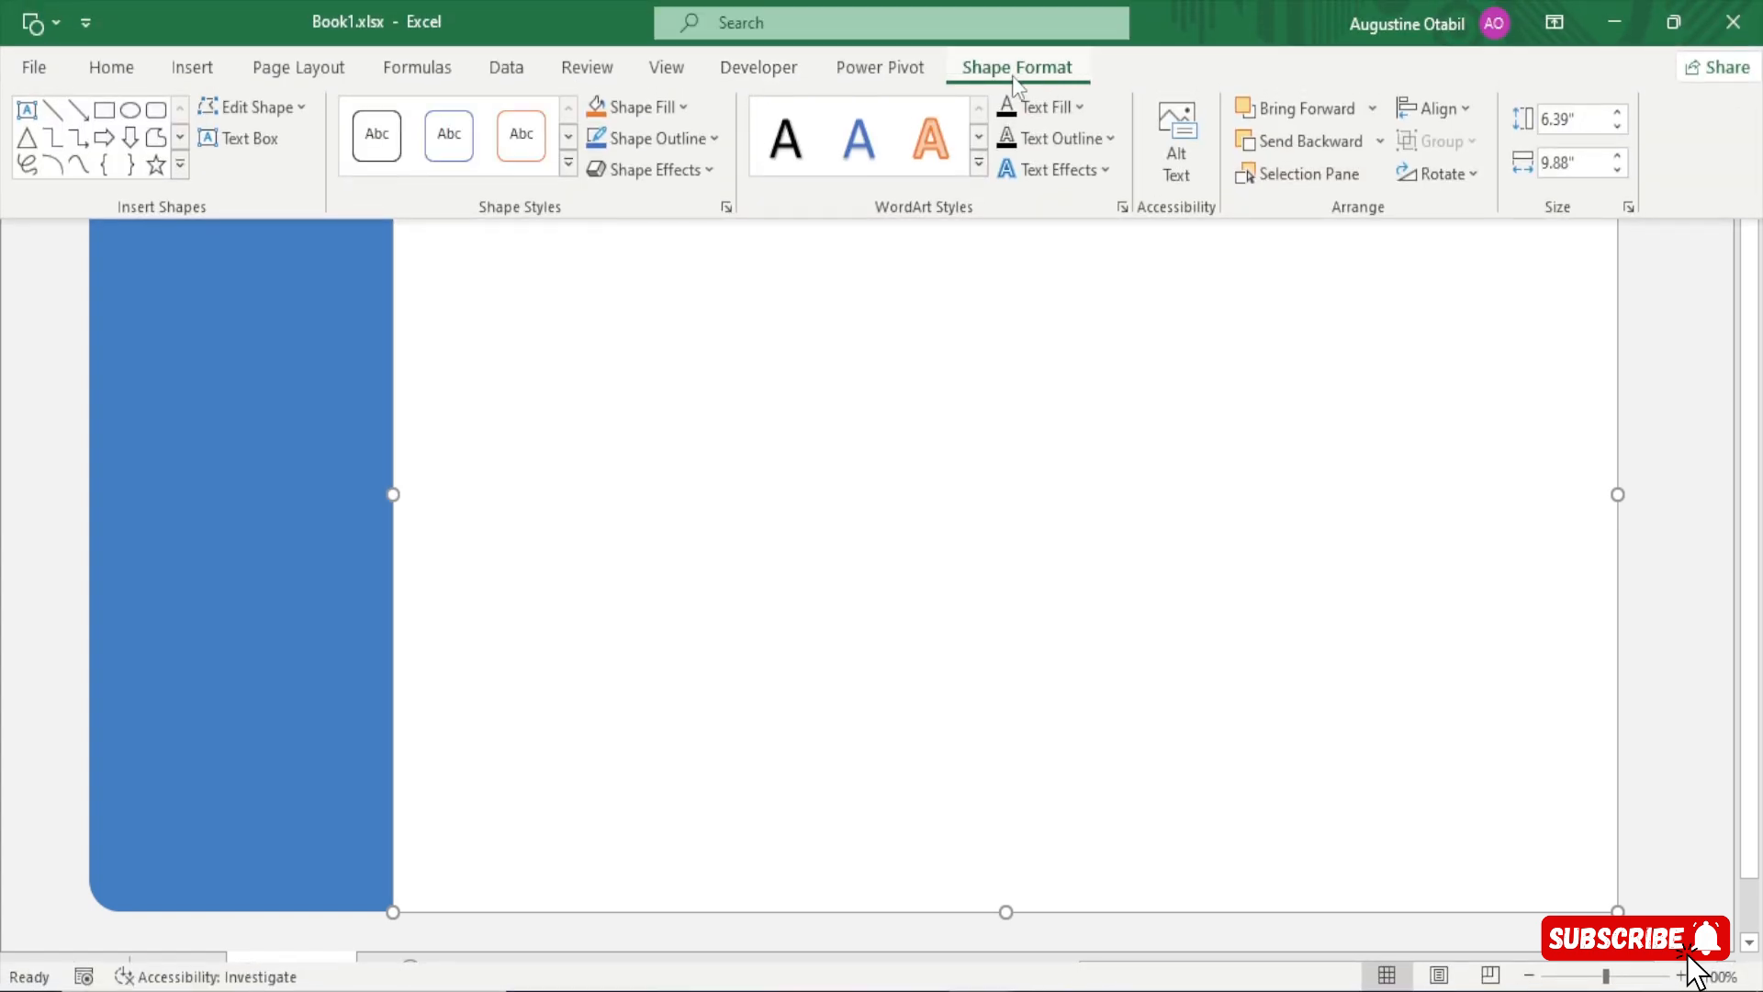
left_click(709, 174)
mouse_move(732, 323)
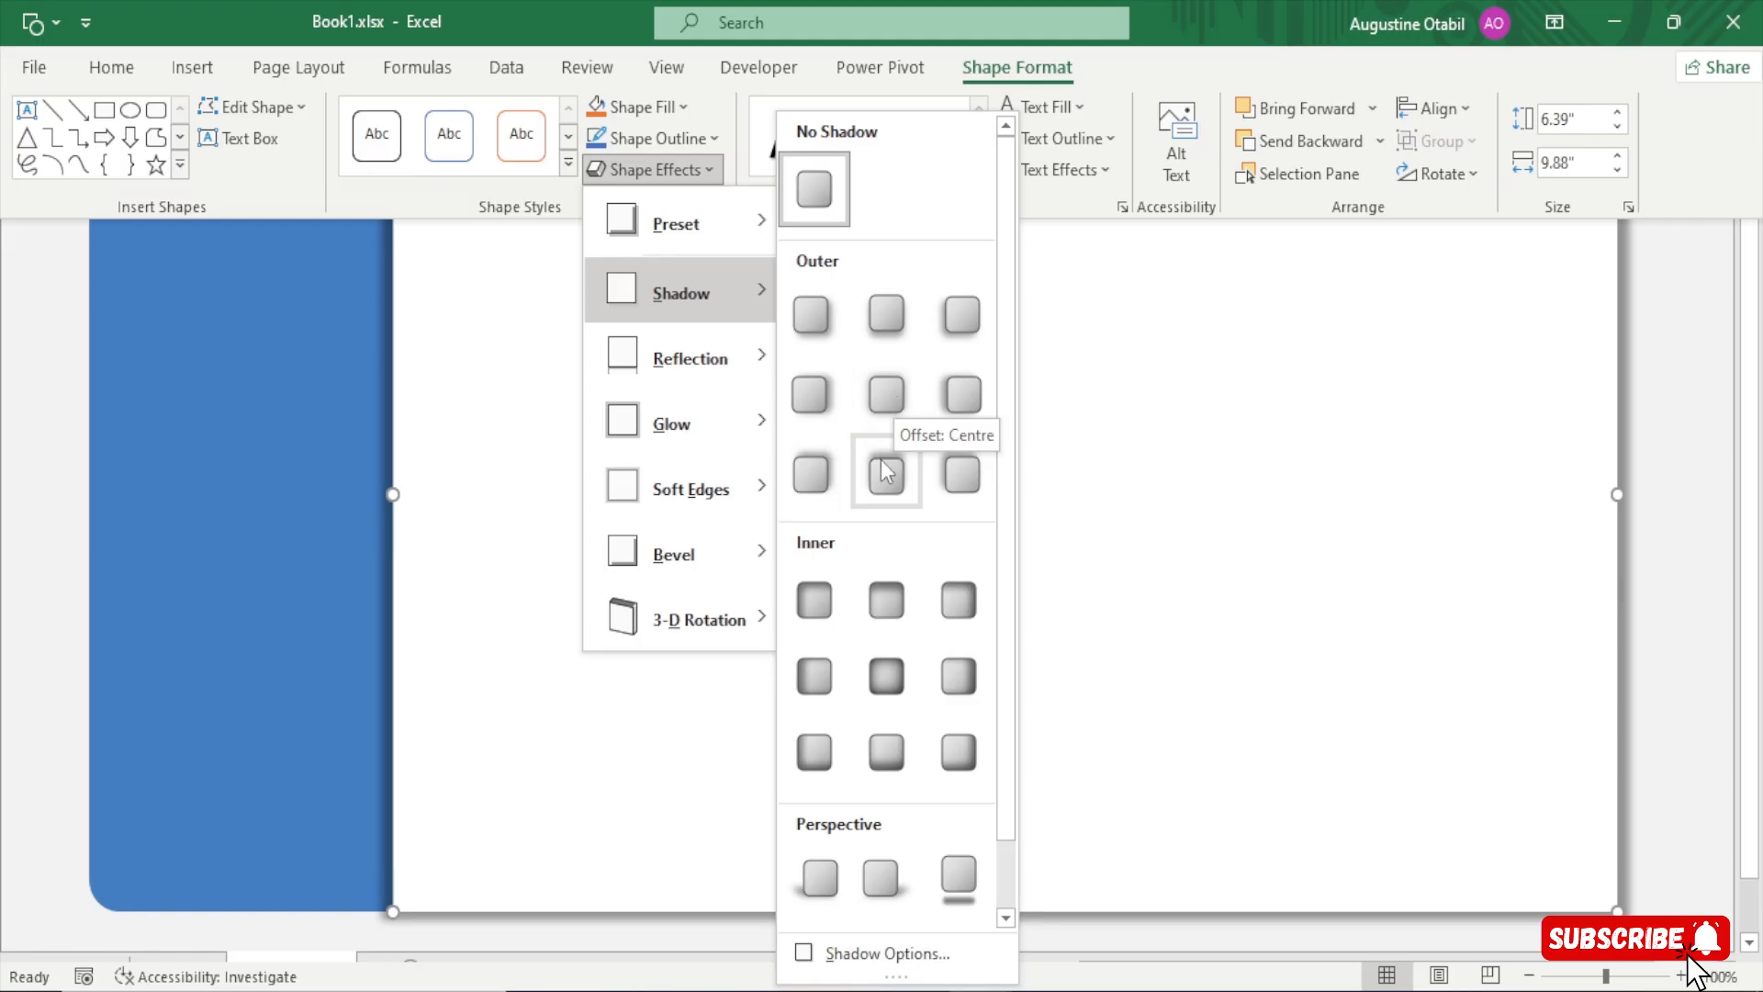
left_click(812, 471)
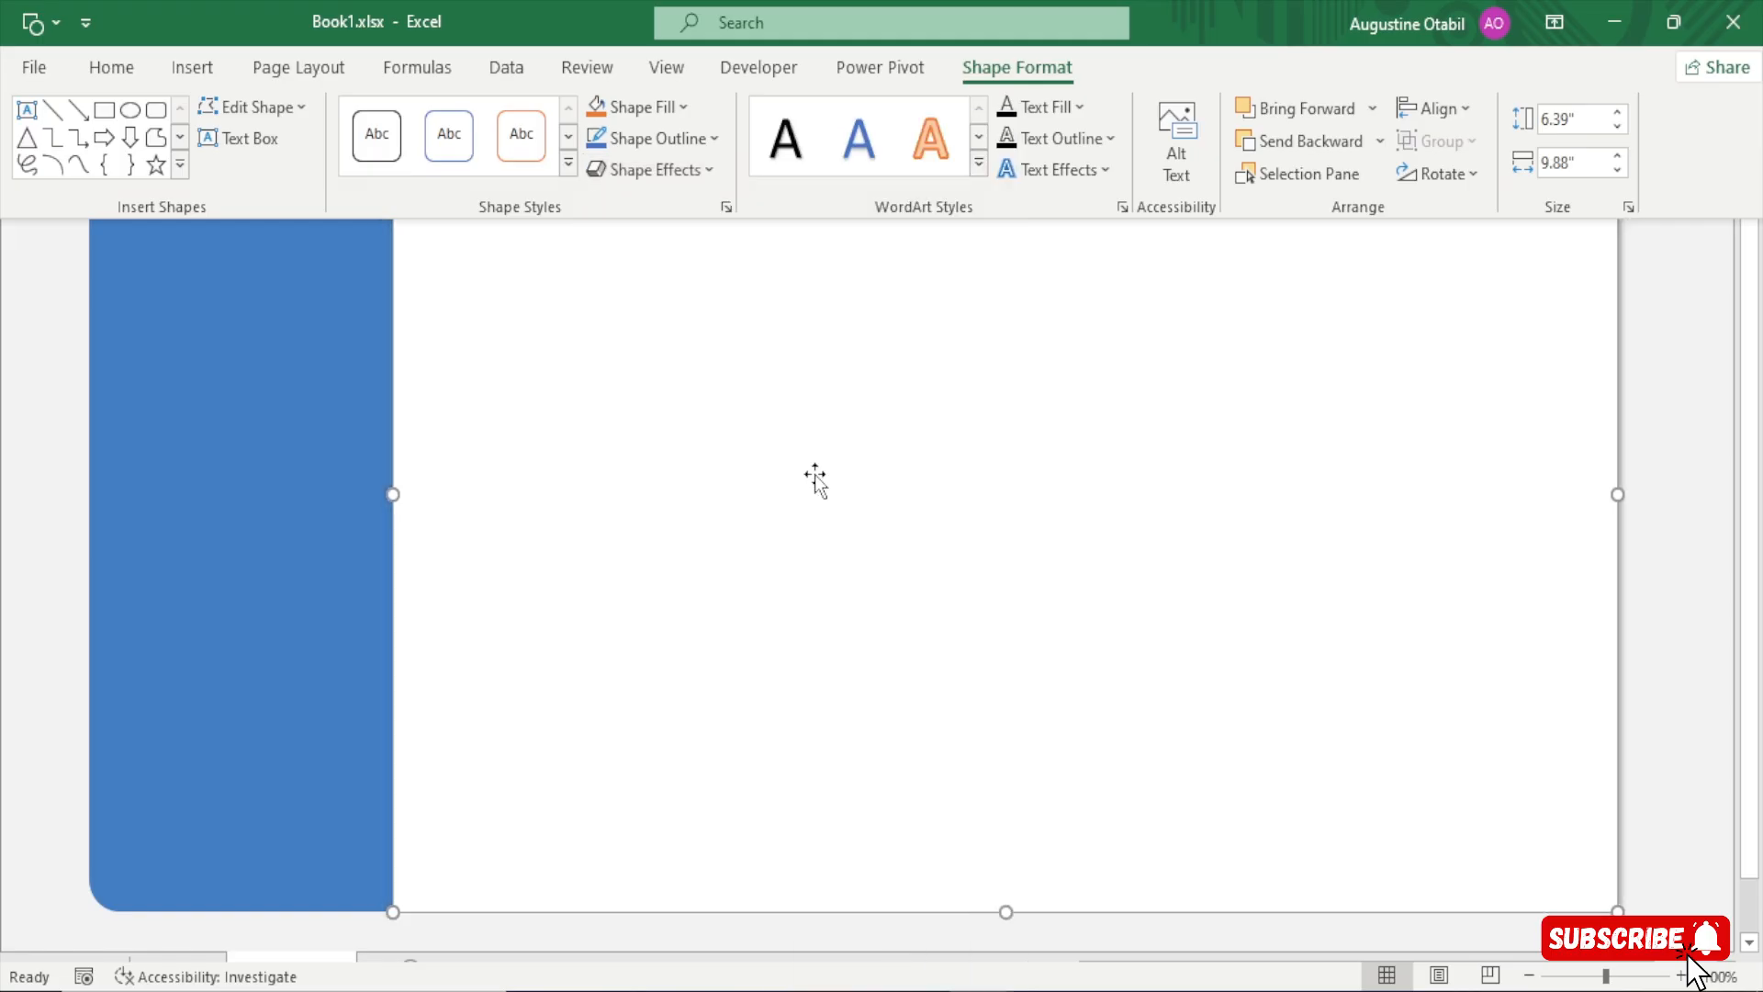
Set the white rectangle's shadow transparency to 89%, close the formatting options, and deselect the shape
left_click(690, 174)
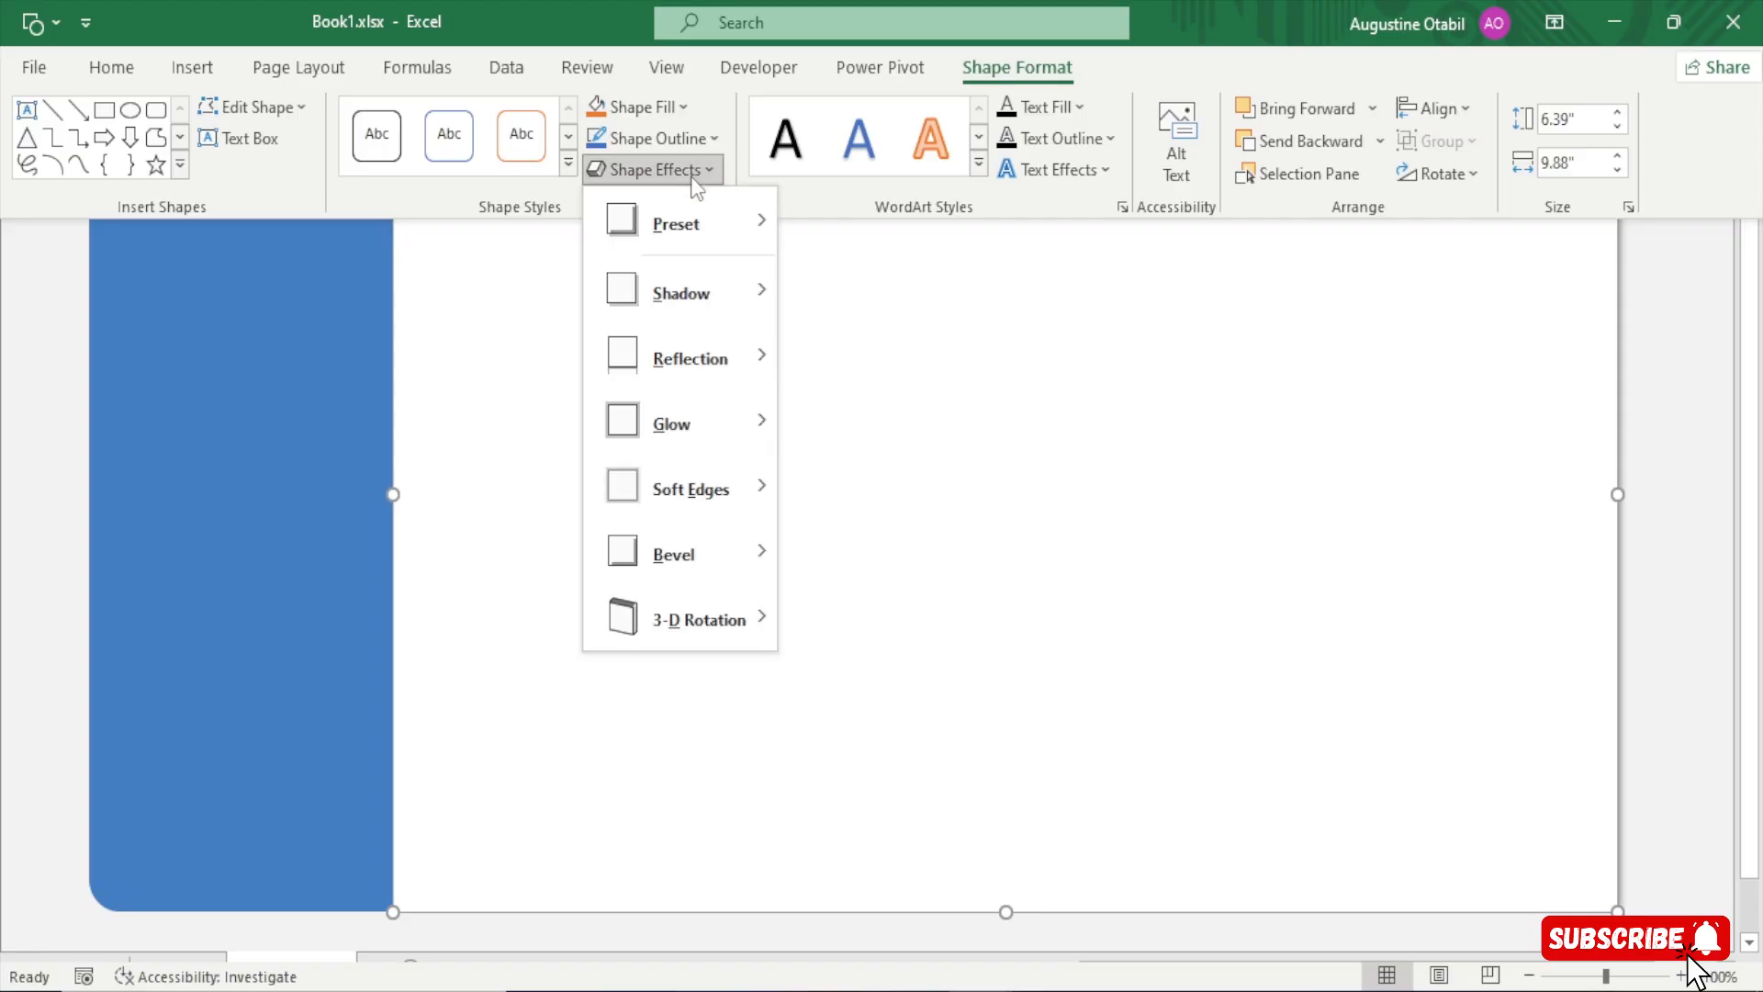
mouse_move(716, 292)
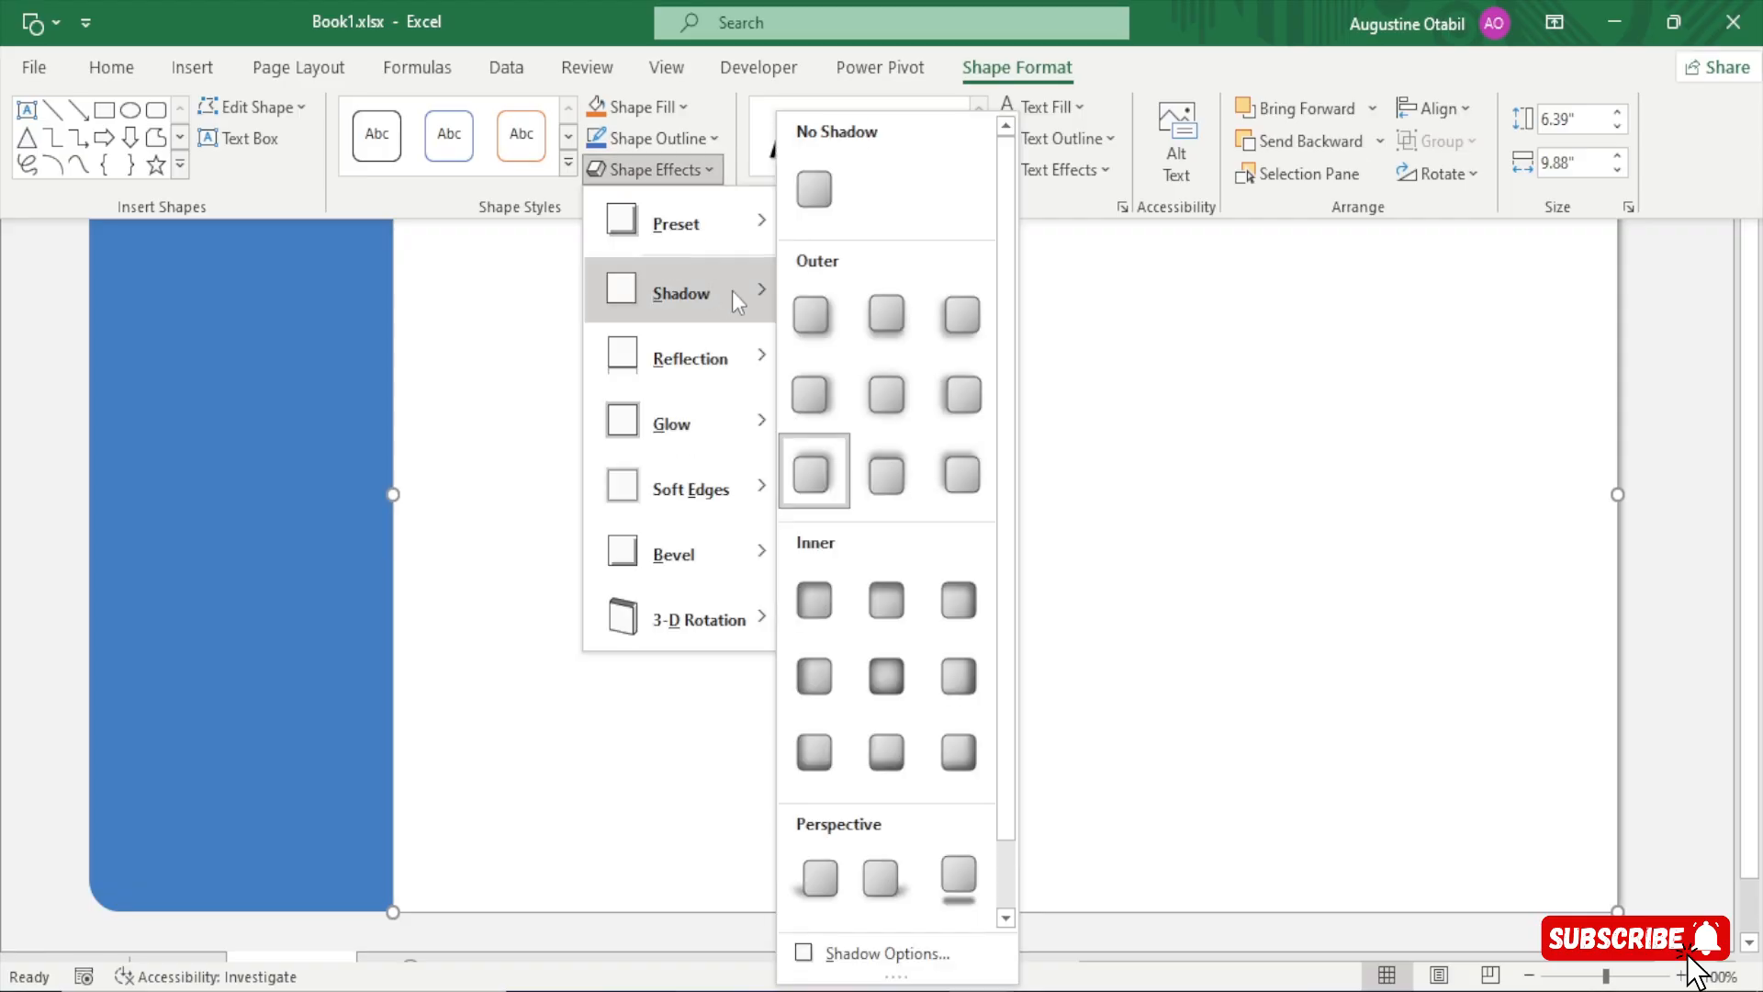
left_click(865, 955)
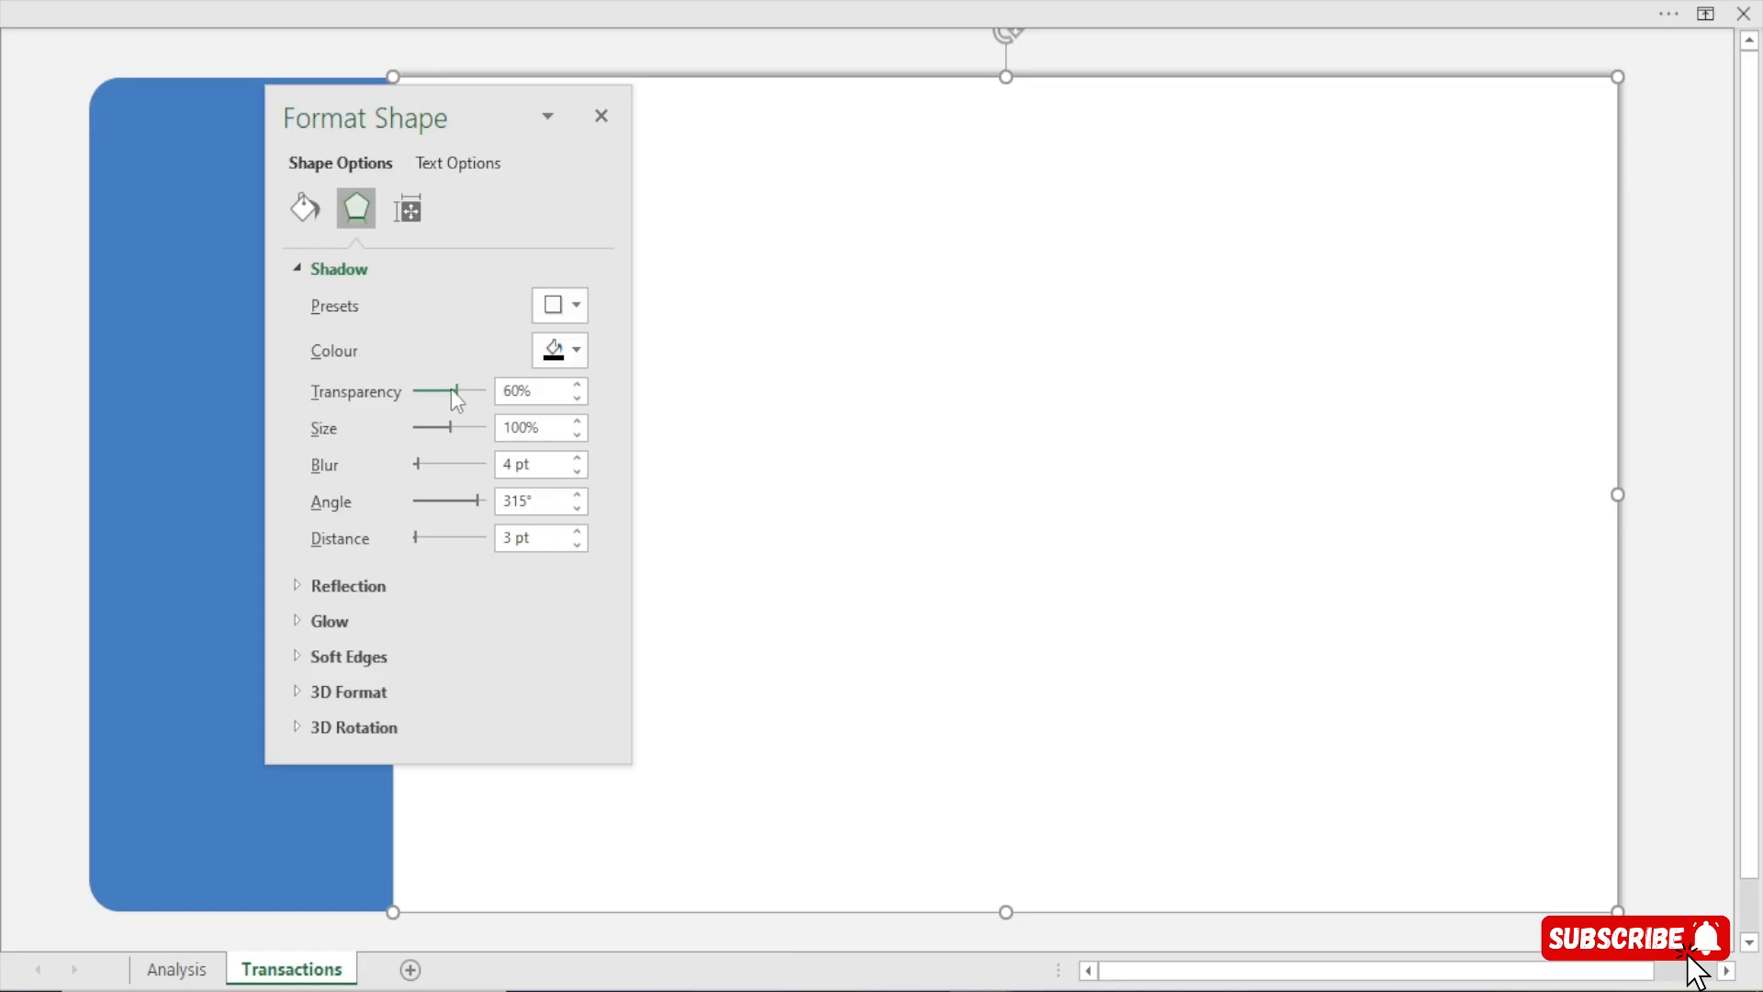
mouse_move(453, 388)
left_mouse_down()
mouse_move(420, 406)
mouse_move(475, 399)
left_mouse_up()
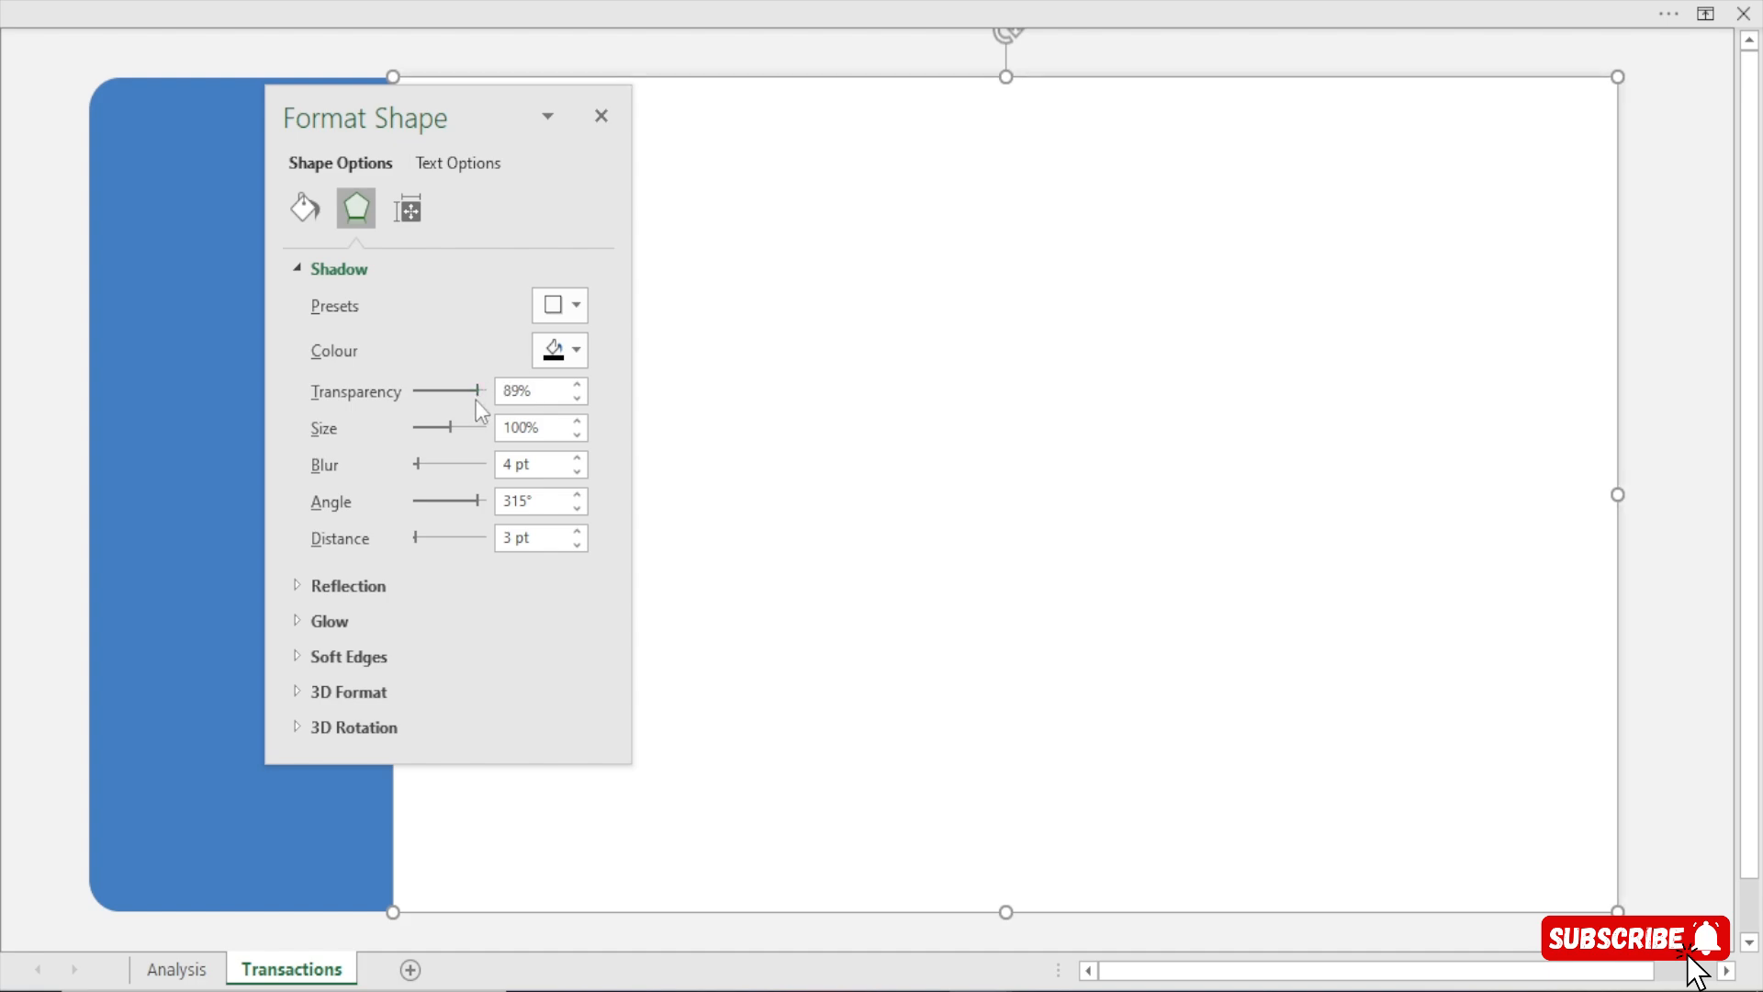
left_click(600, 116)
left_click(1701, 383)
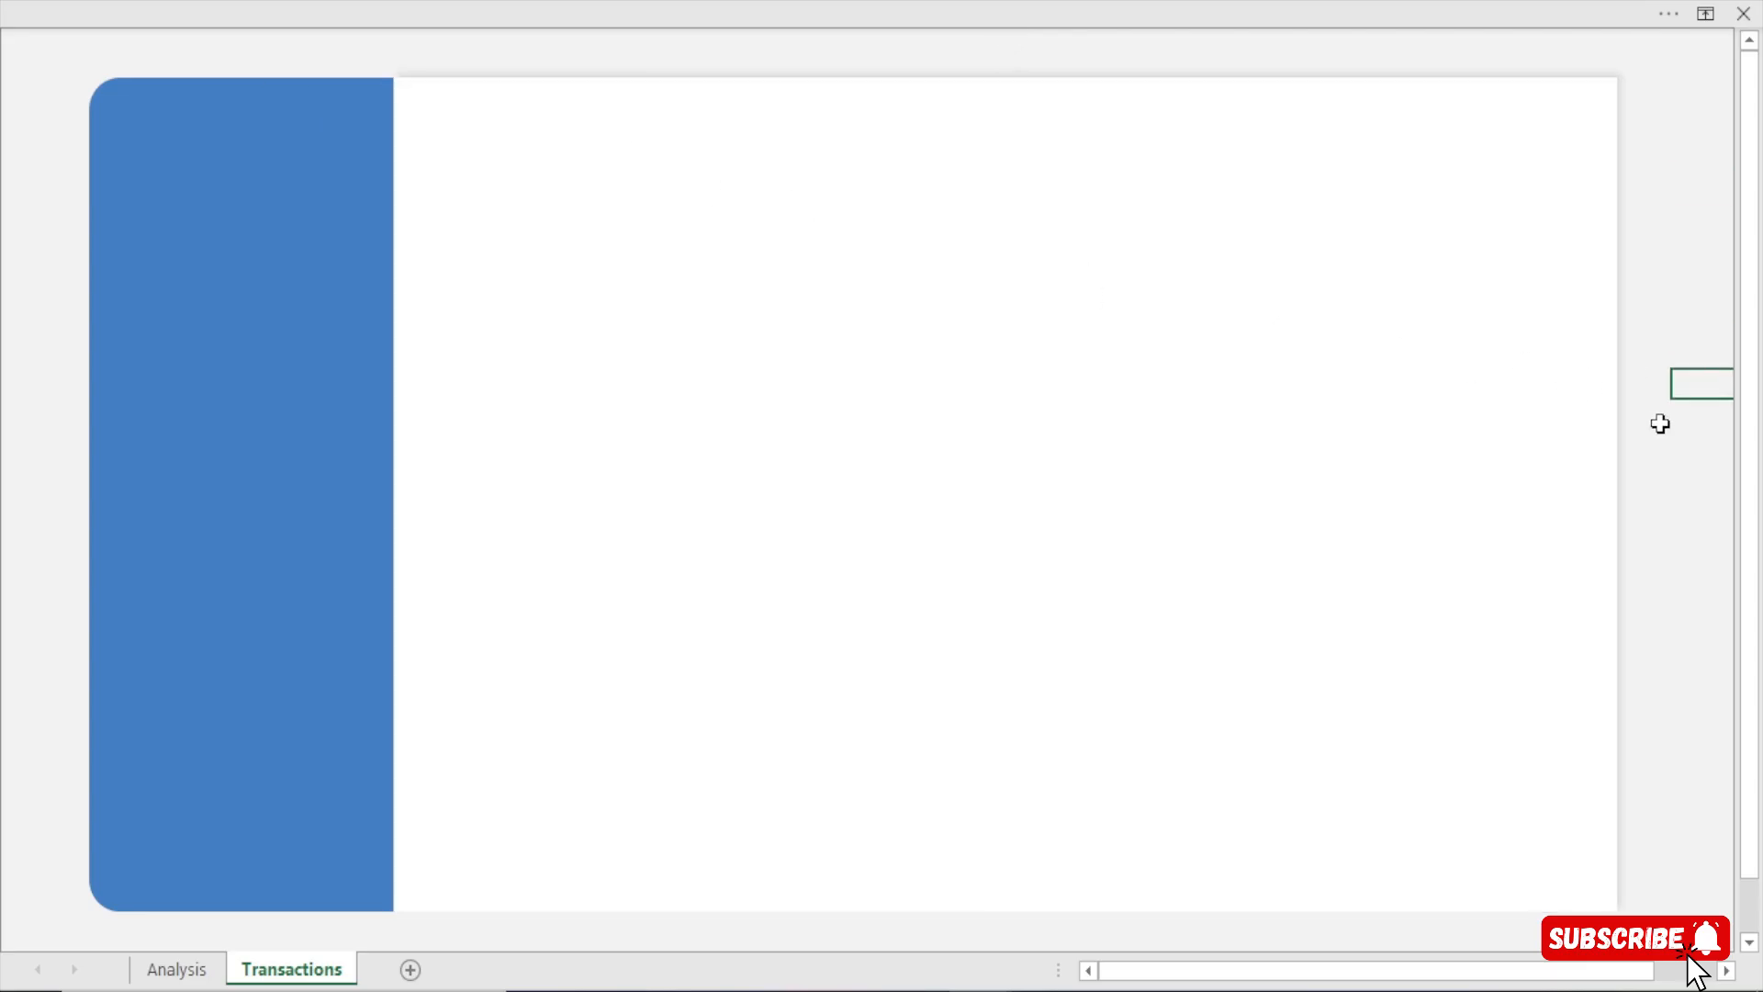
Reopen the white rectangle's shadow options and set the shadow transparency to 90%
left_click(1206, 404)
key("ctrl+1")
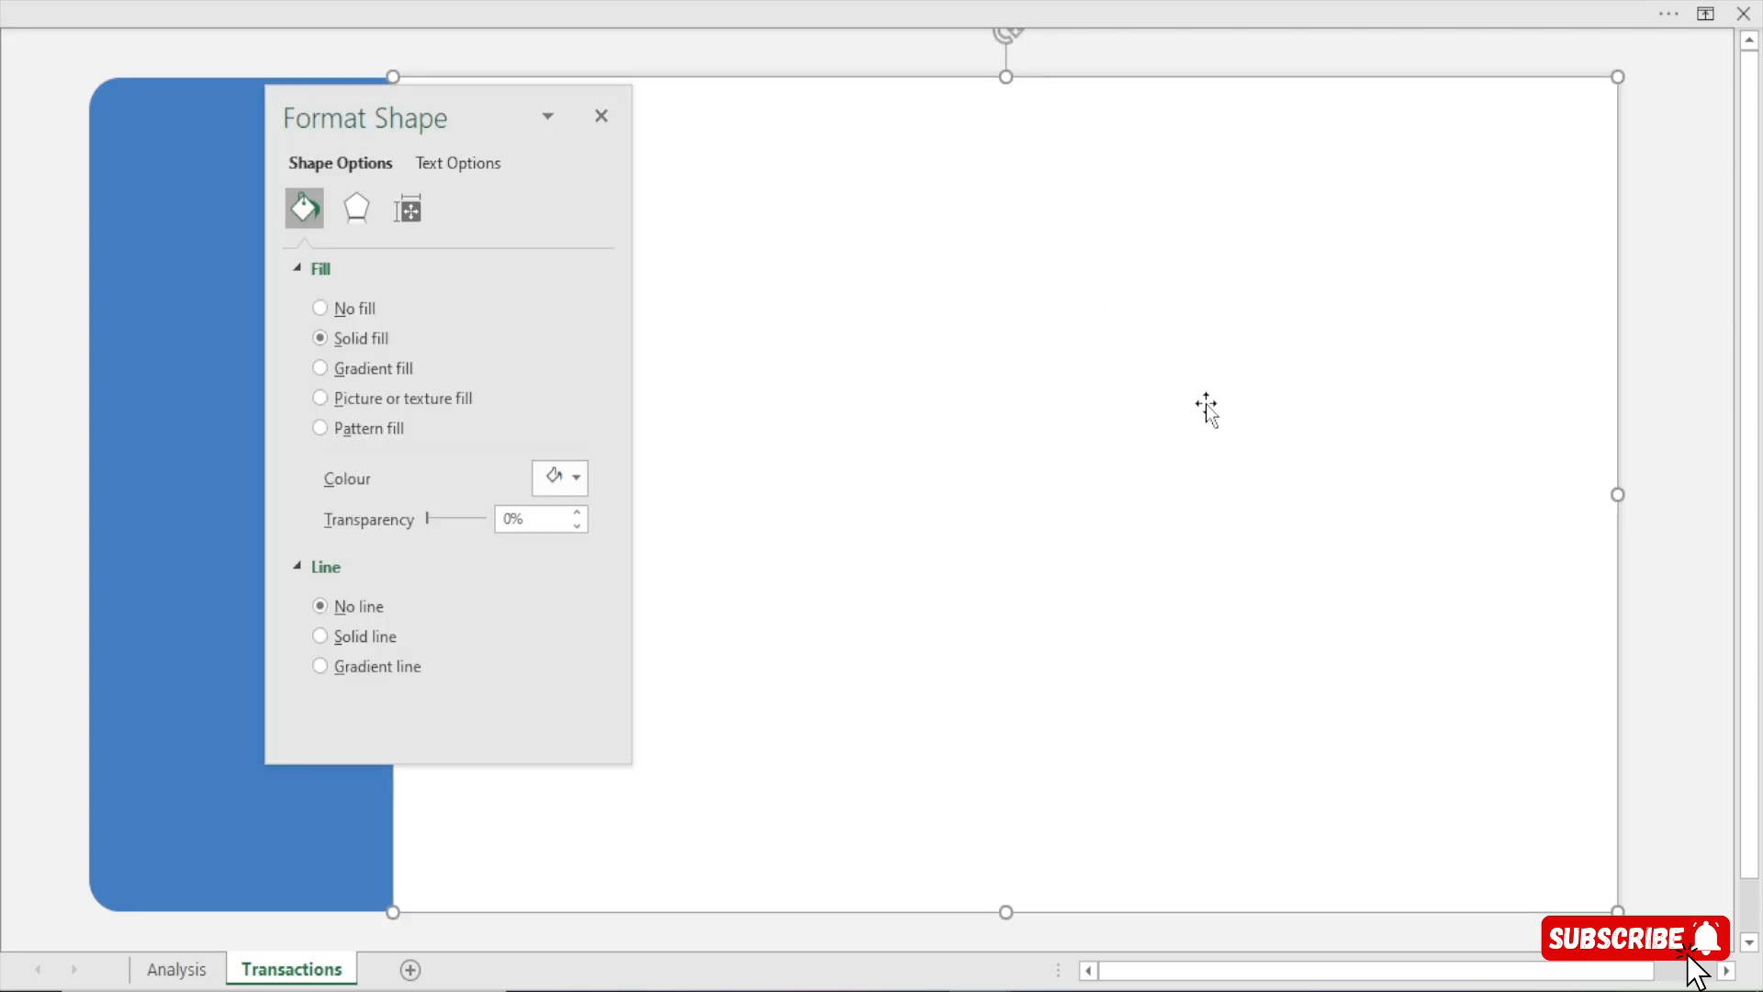
left_click(601, 116)
left_click(689, 7)
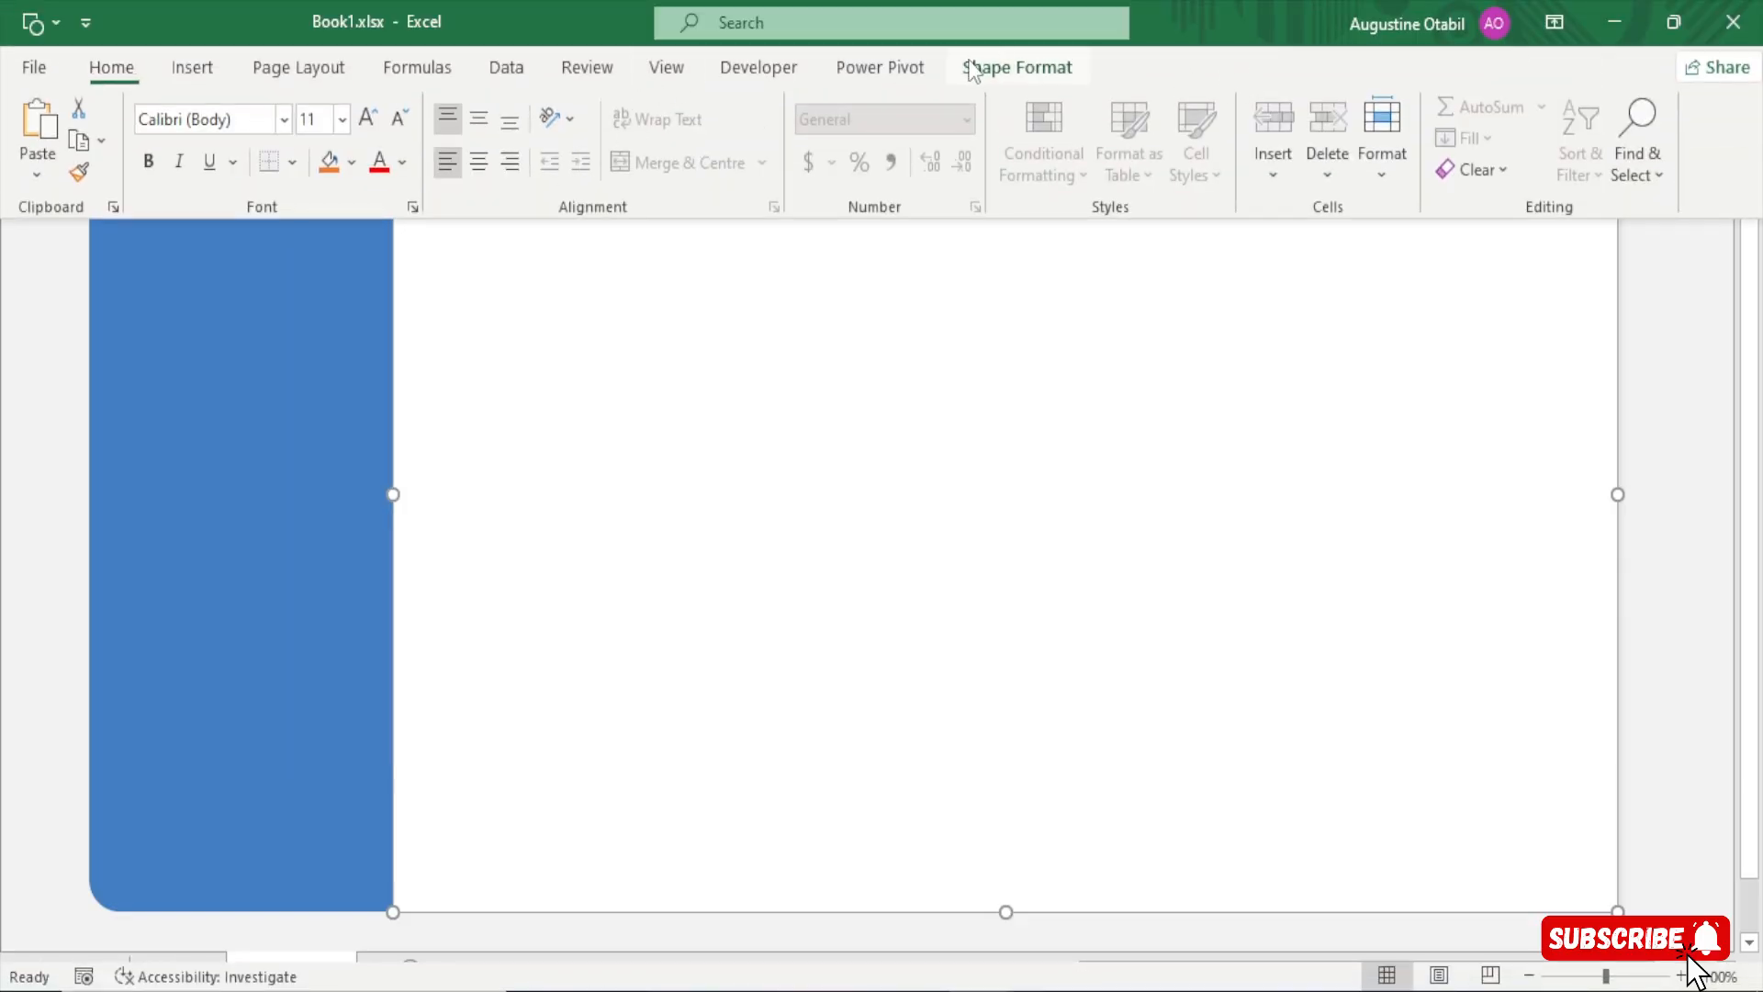
left_click(974, 67)
left_click(648, 169)
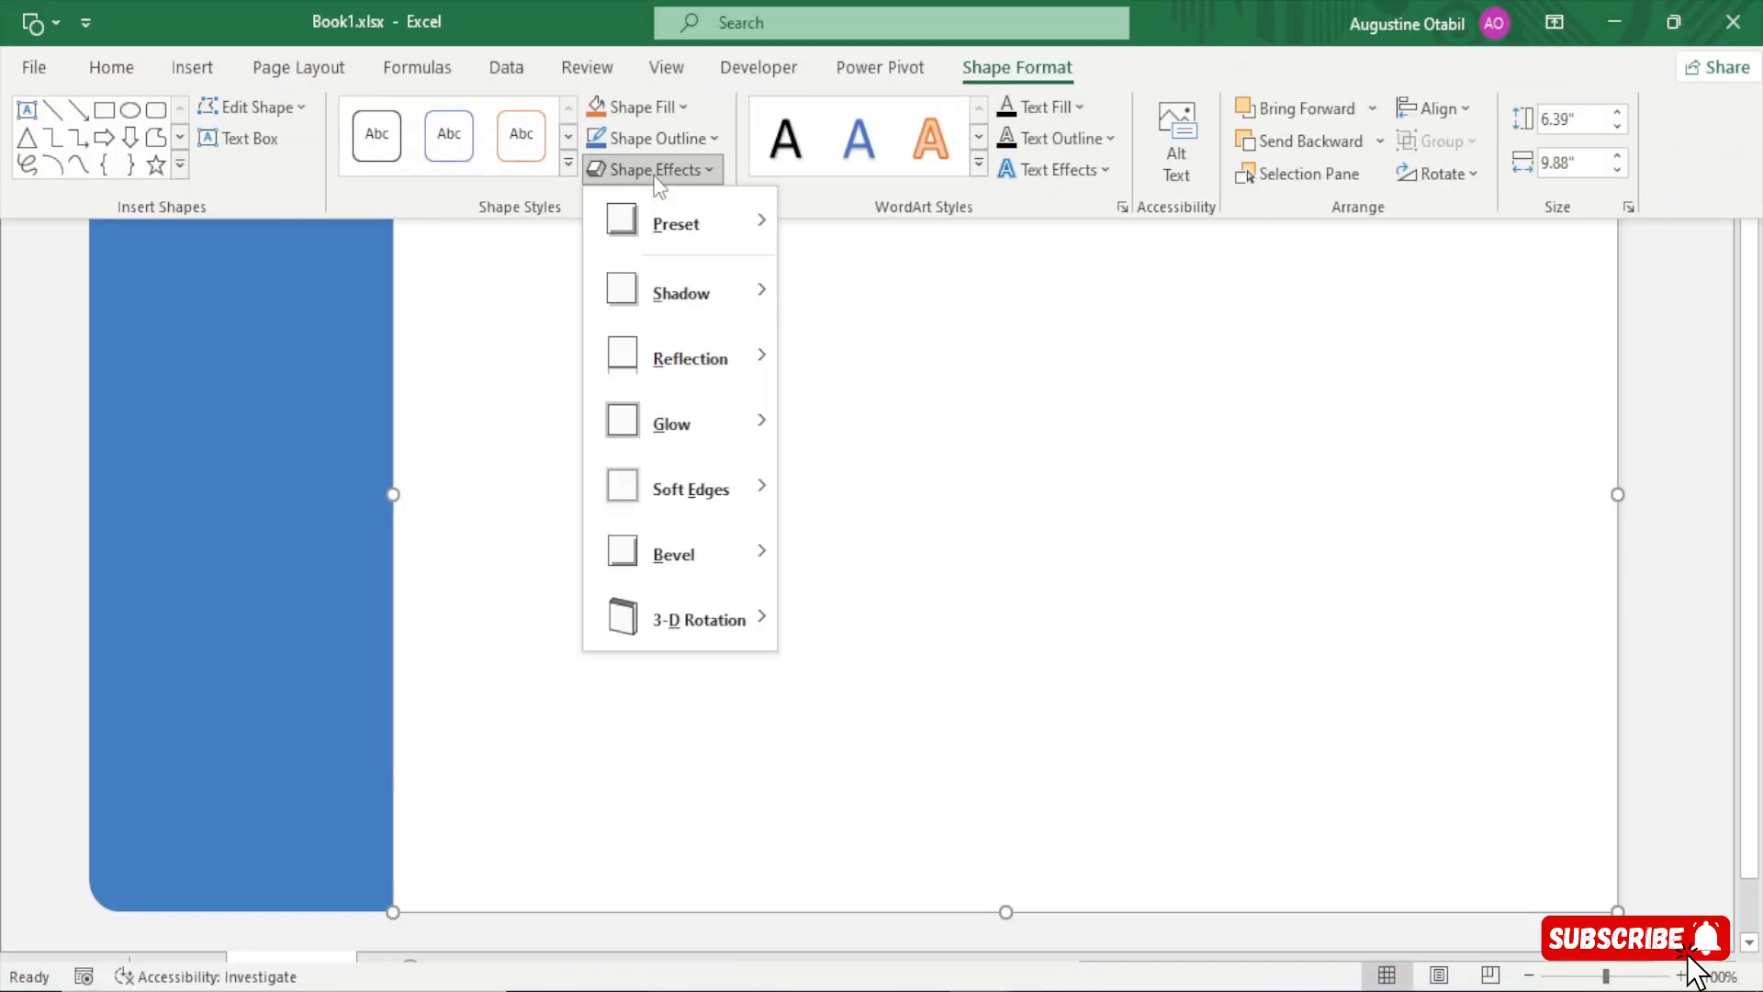
mouse_move(738, 290)
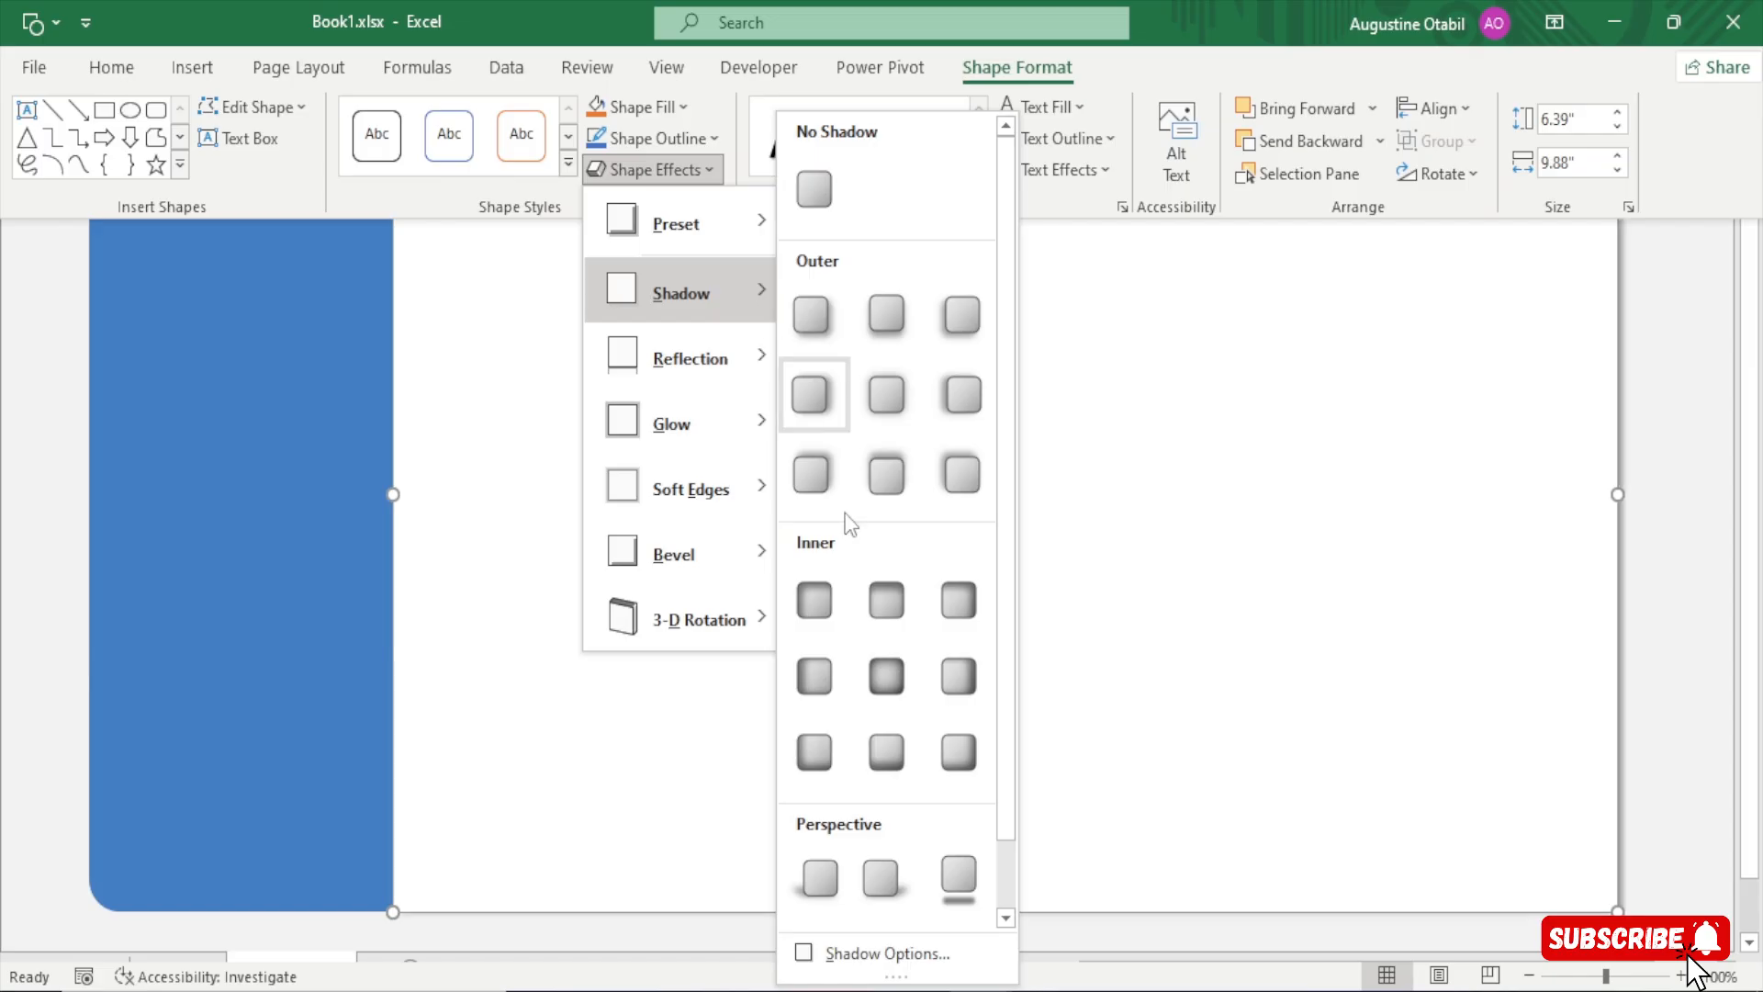
left_click(890, 953)
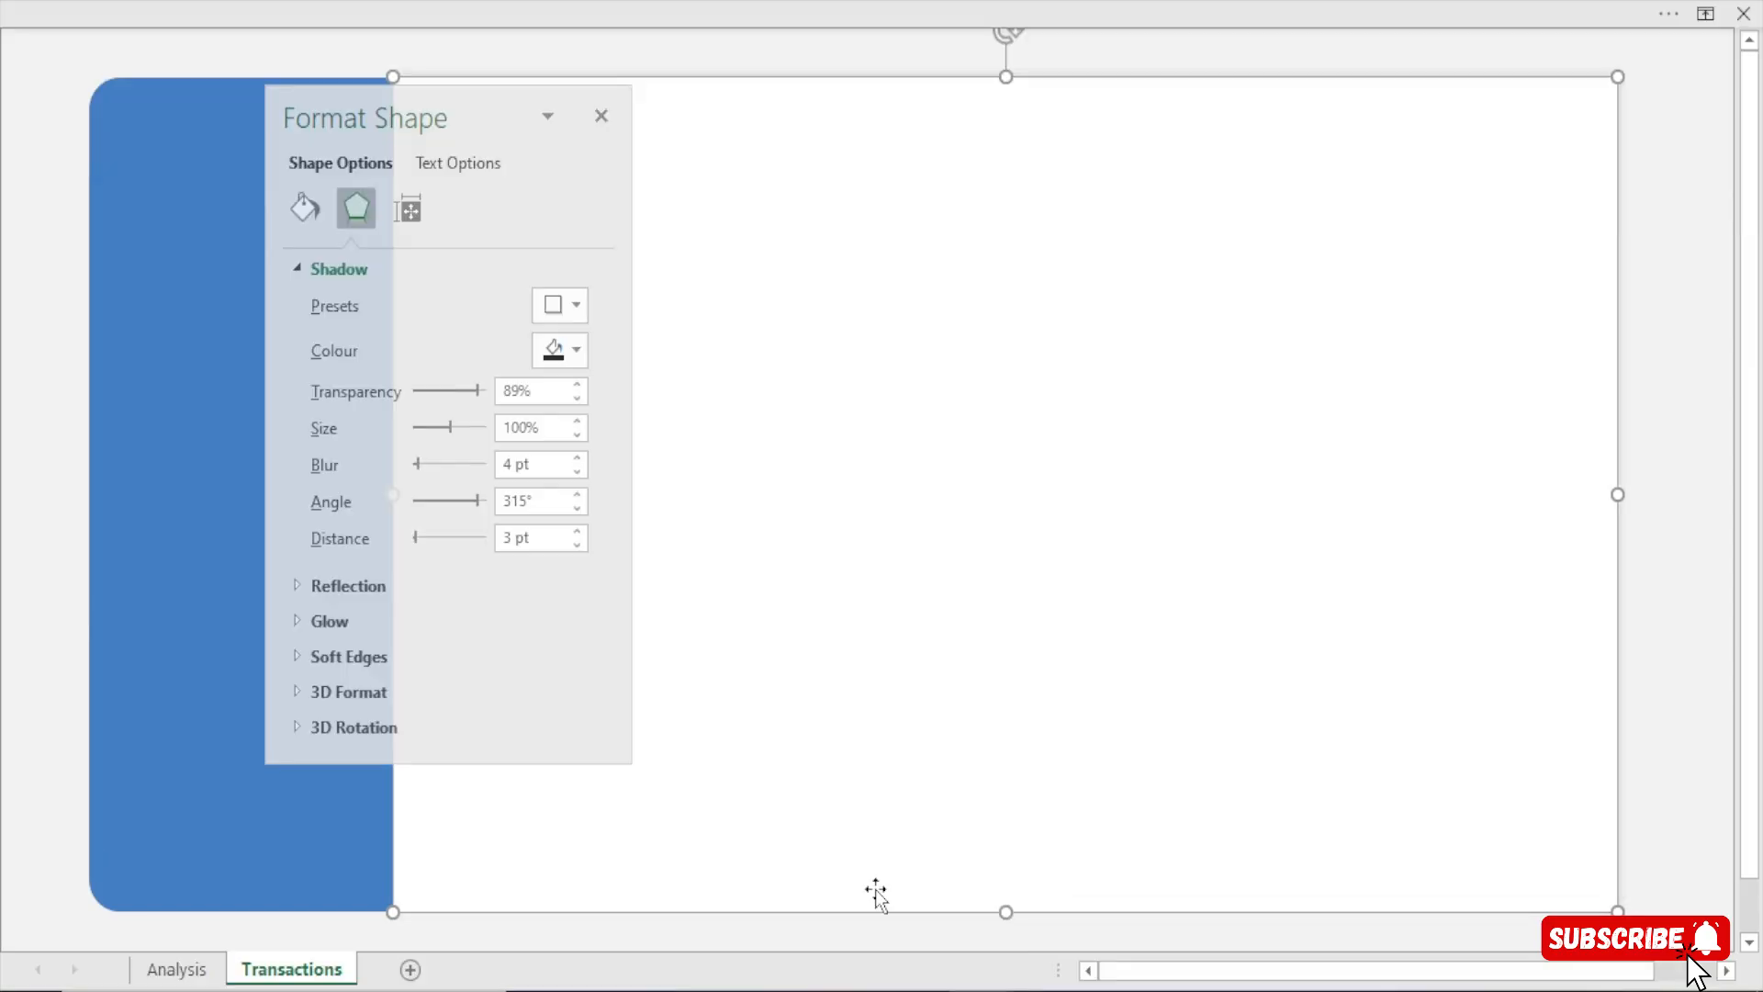
left_click(577, 385)
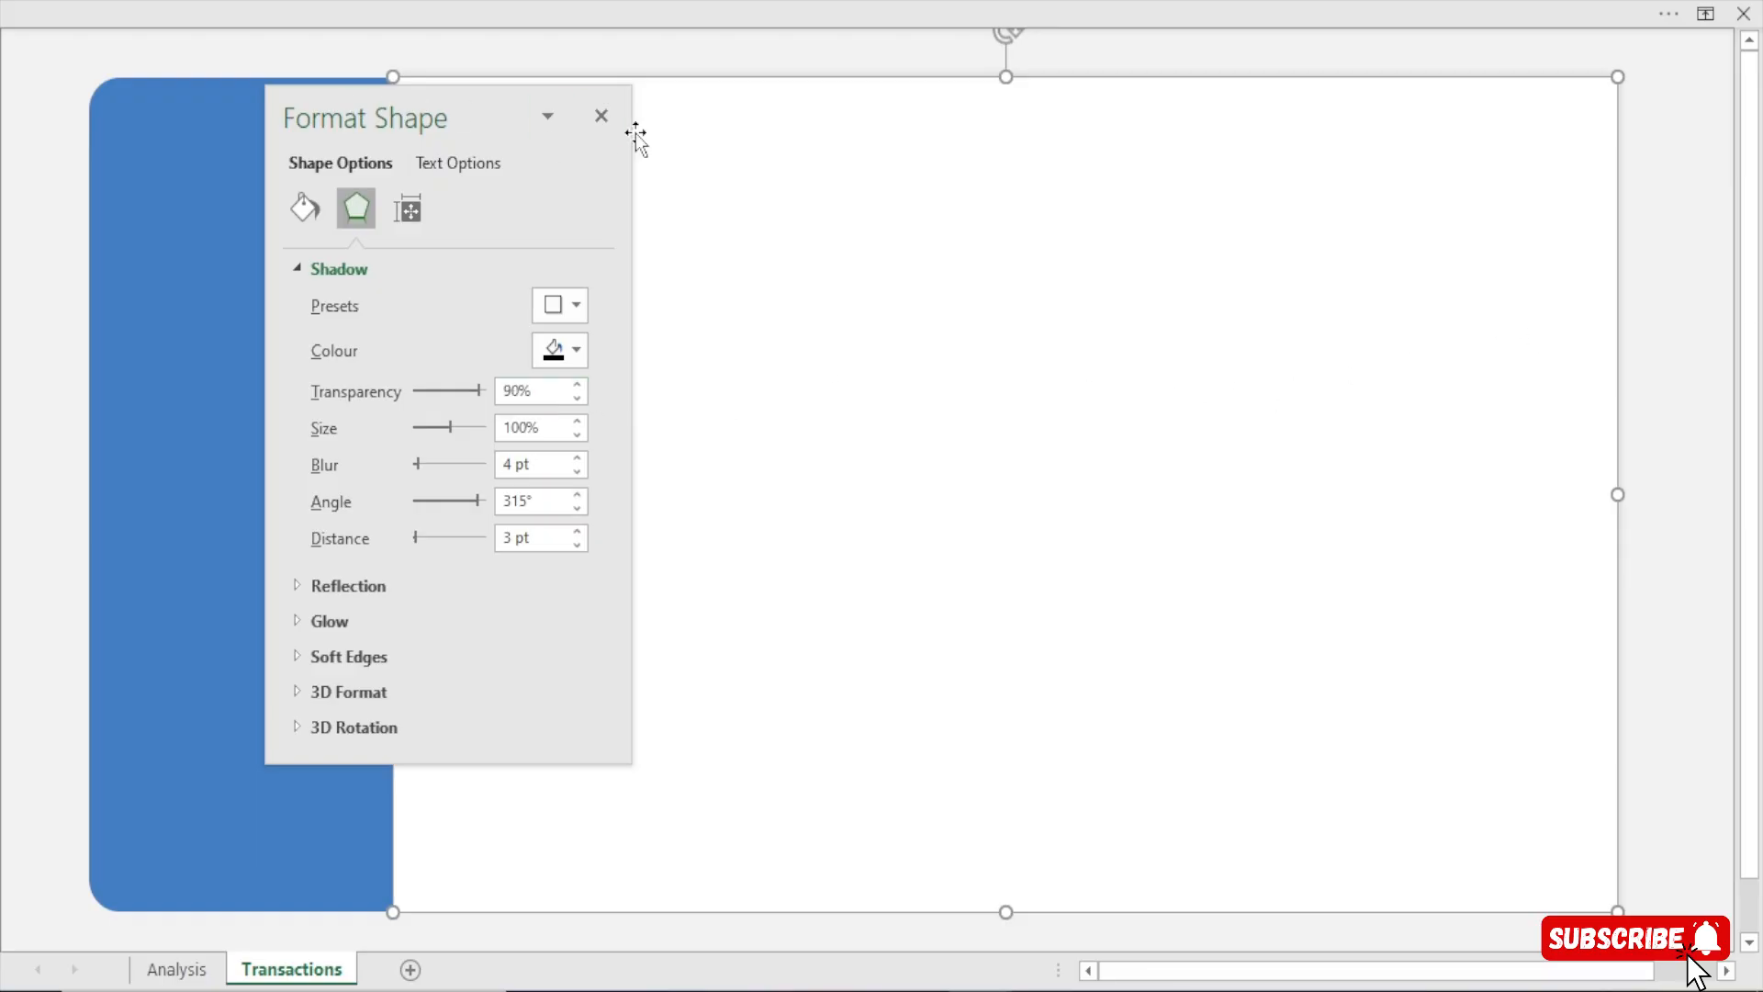
left_click(601, 116)
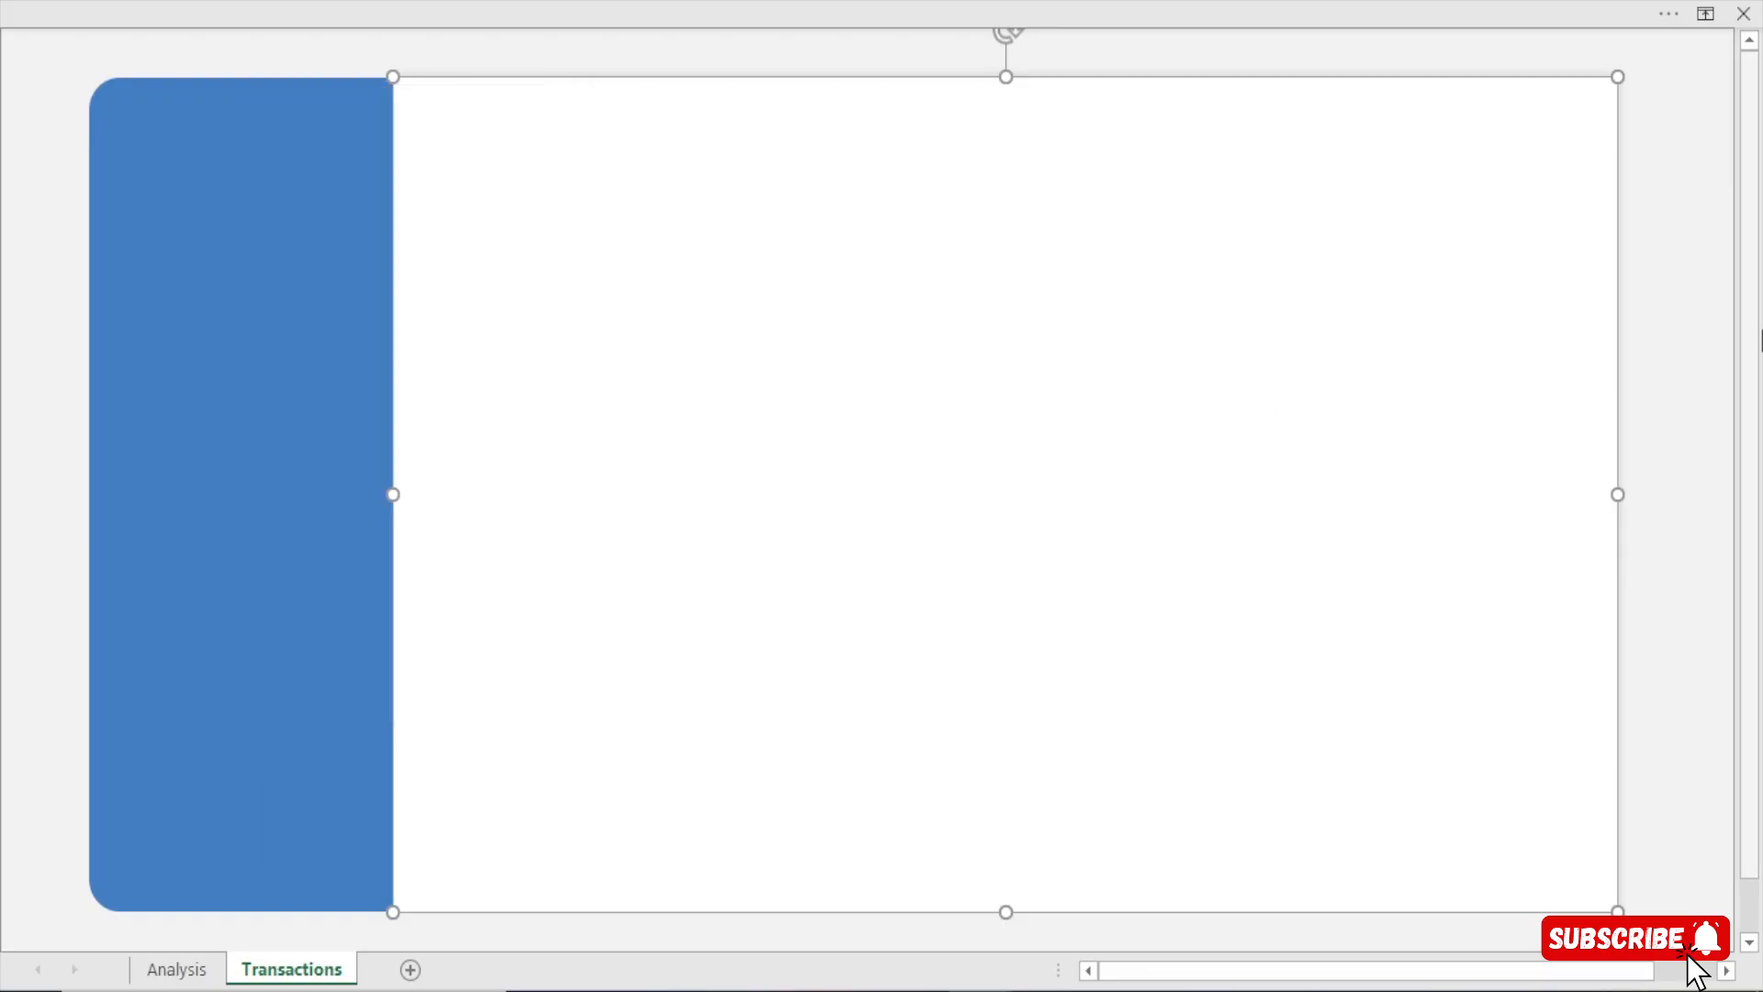
left_click(1706, 322)
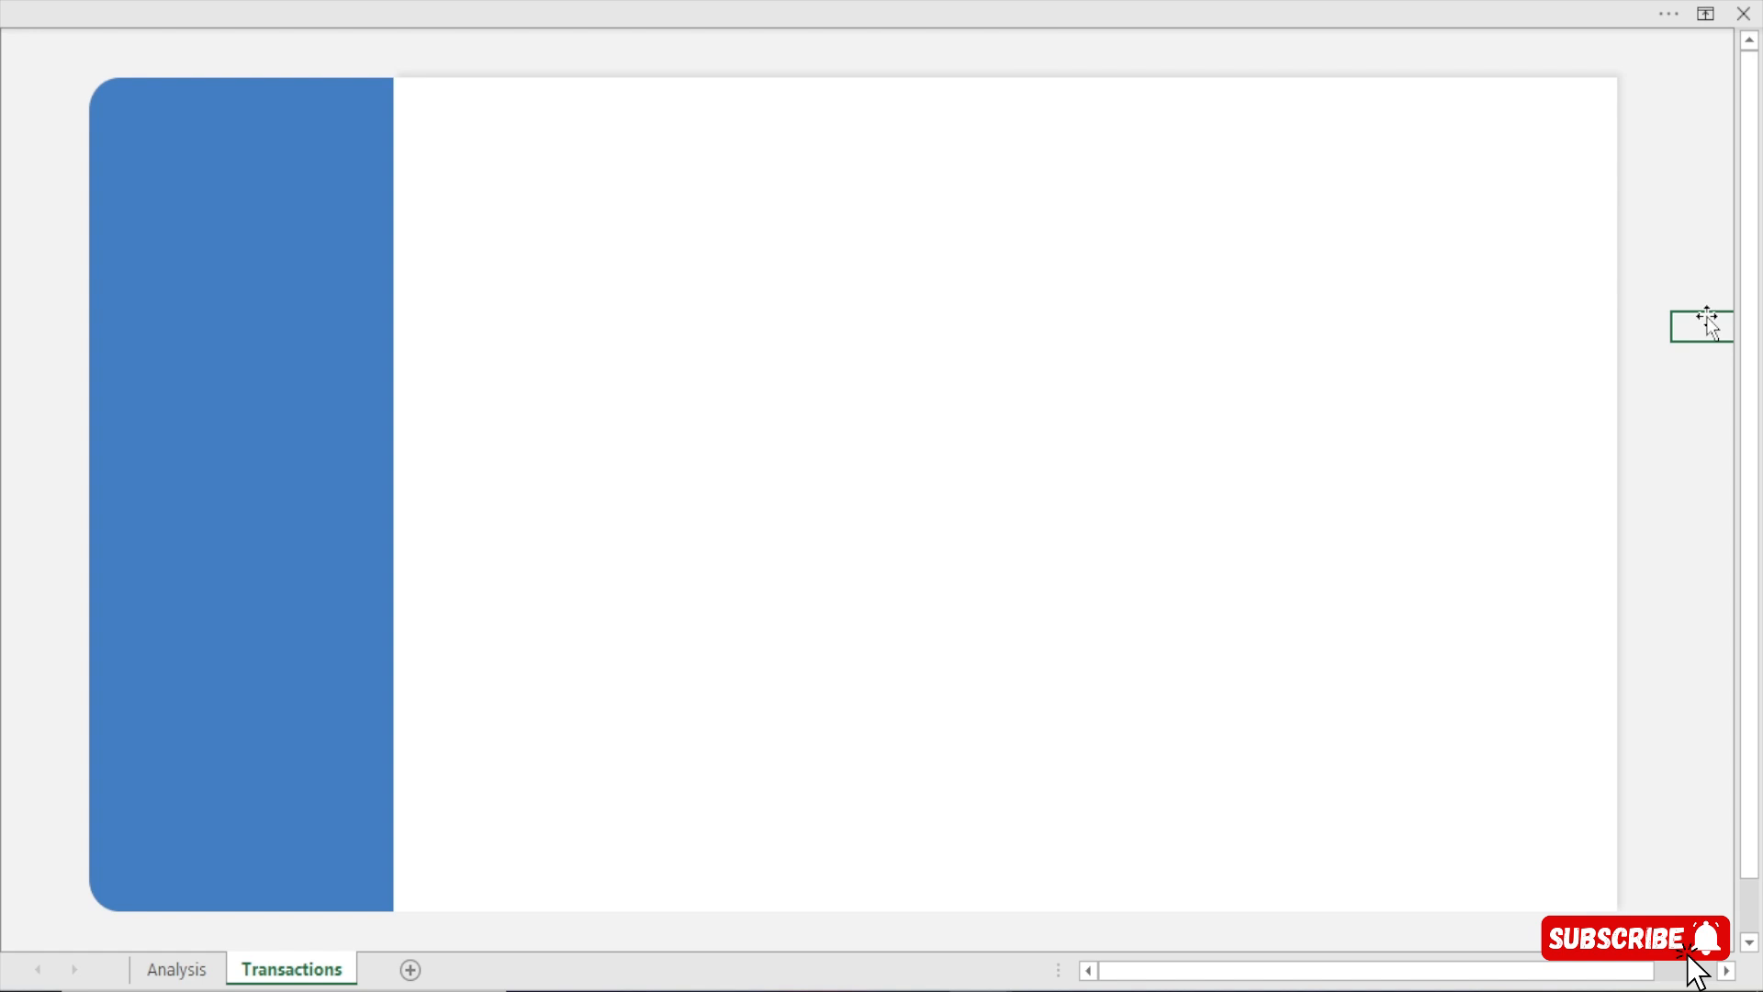
Insert a rounded rectangle about 2.04" high and 1.57" wide in the upper-left area of the white rectangle, beside the blue panel
left_click(516, 3)
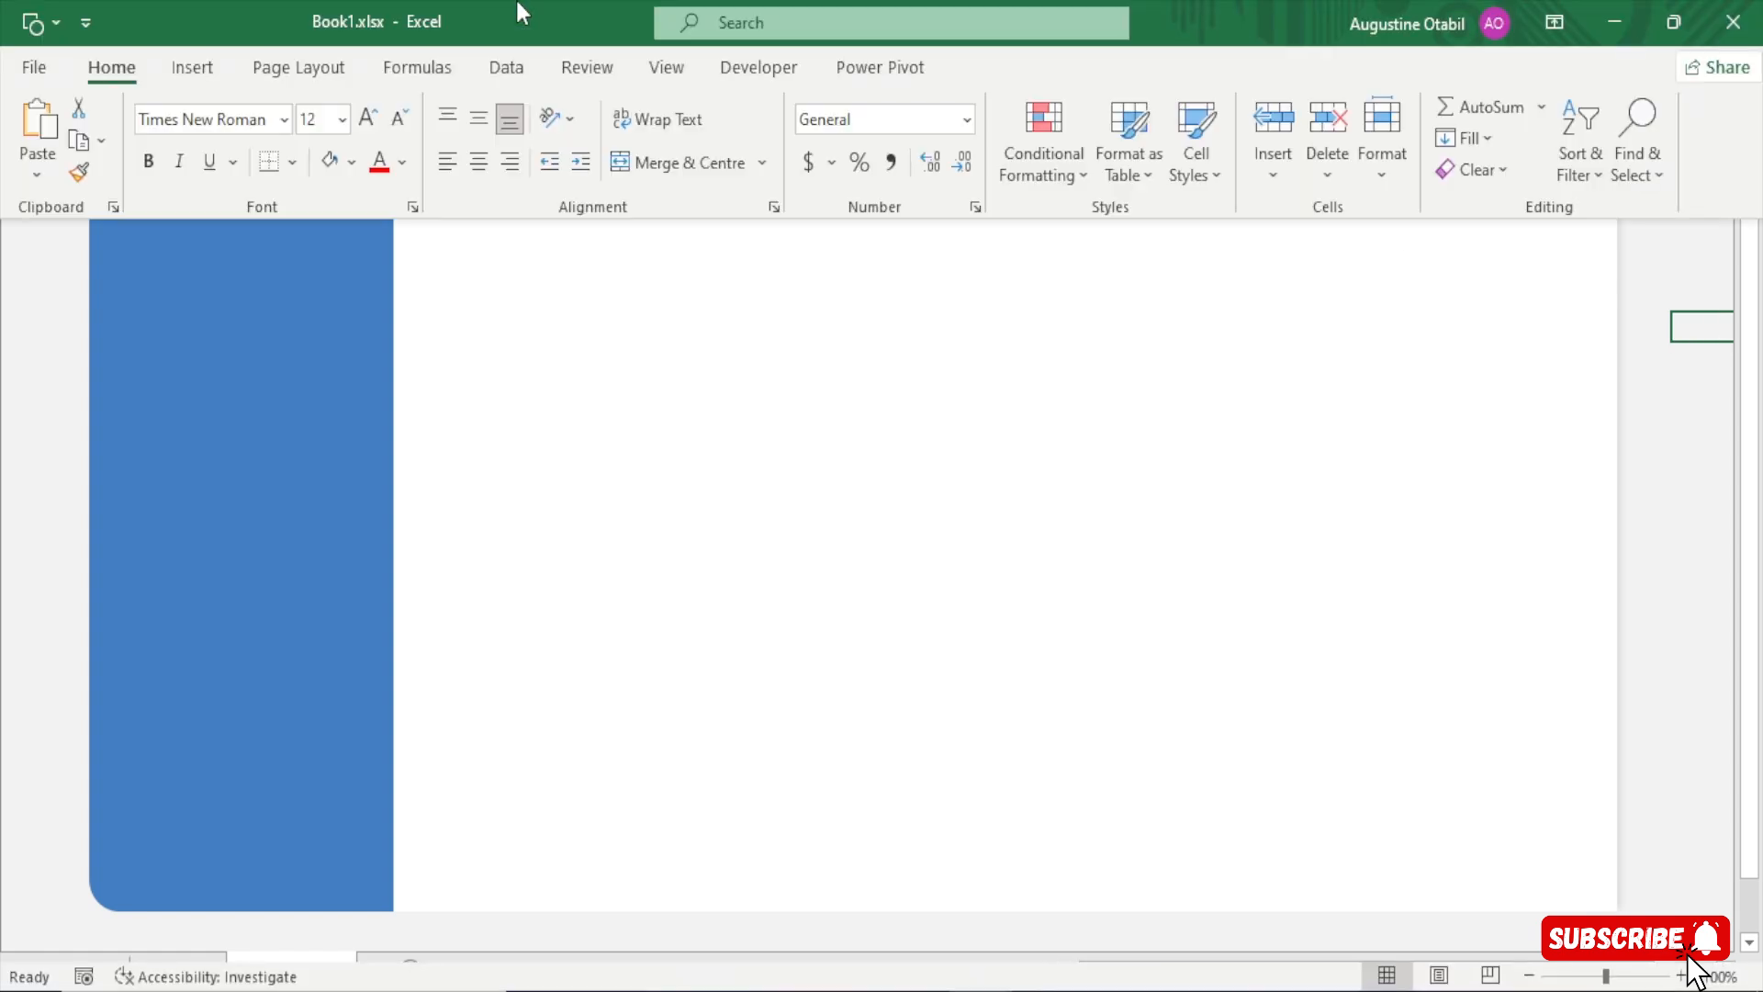
left_click(185, 77)
left_click(312, 170)
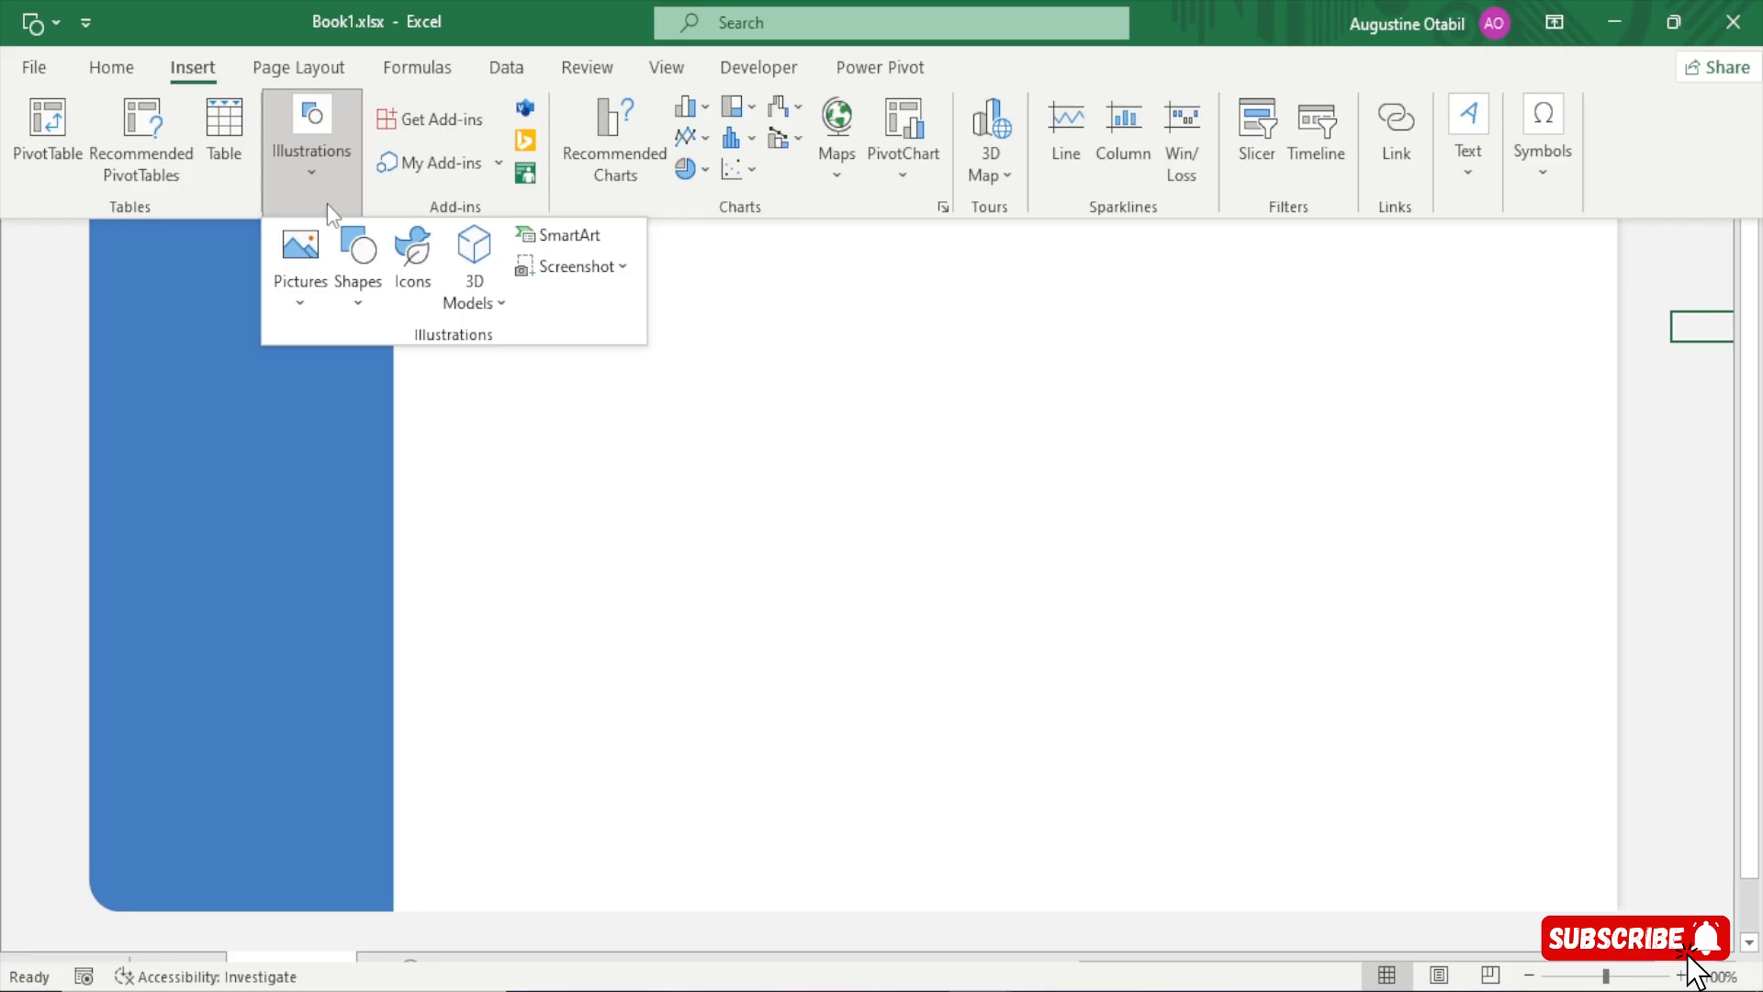
left_click(361, 275)
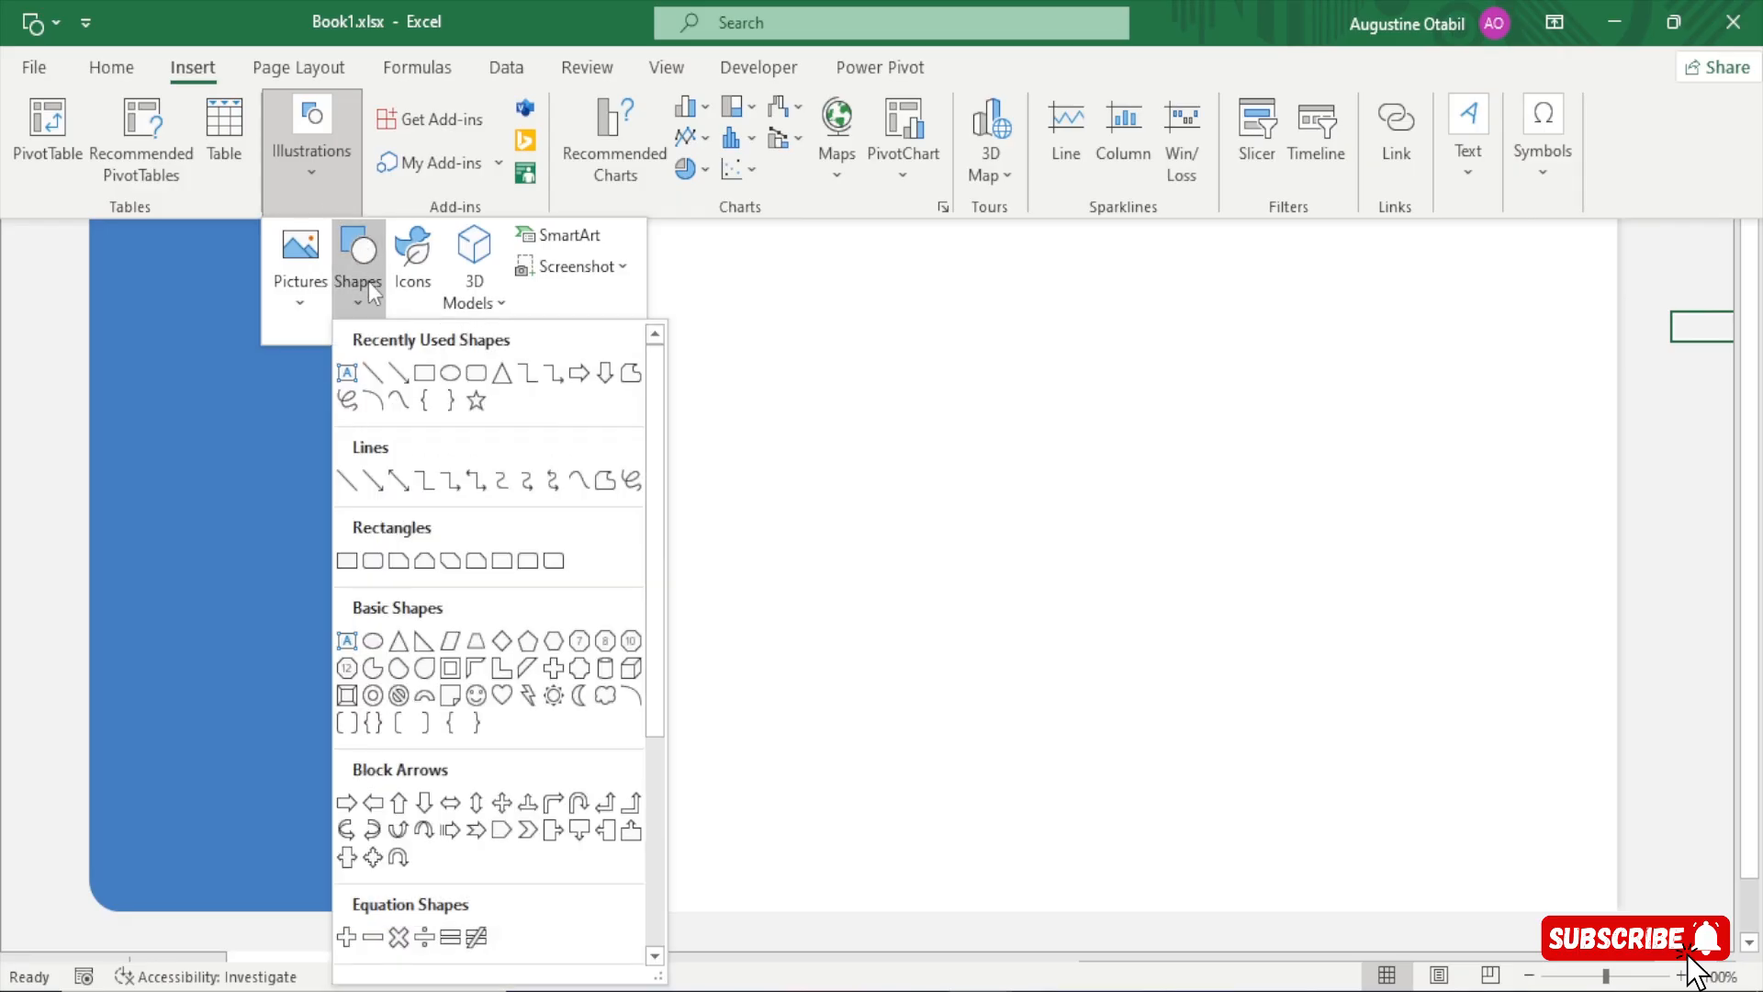
left_click(481, 384)
mouse_move(478, 195)
left_mouse_down()
mouse_move(632, 405)
mouse_move(681, 433)
mouse_move(676, 464)
left_mouse_up()
left_click_drag(513, 201, 510, 247)
left_click_drag(563, 334, 498, 263)
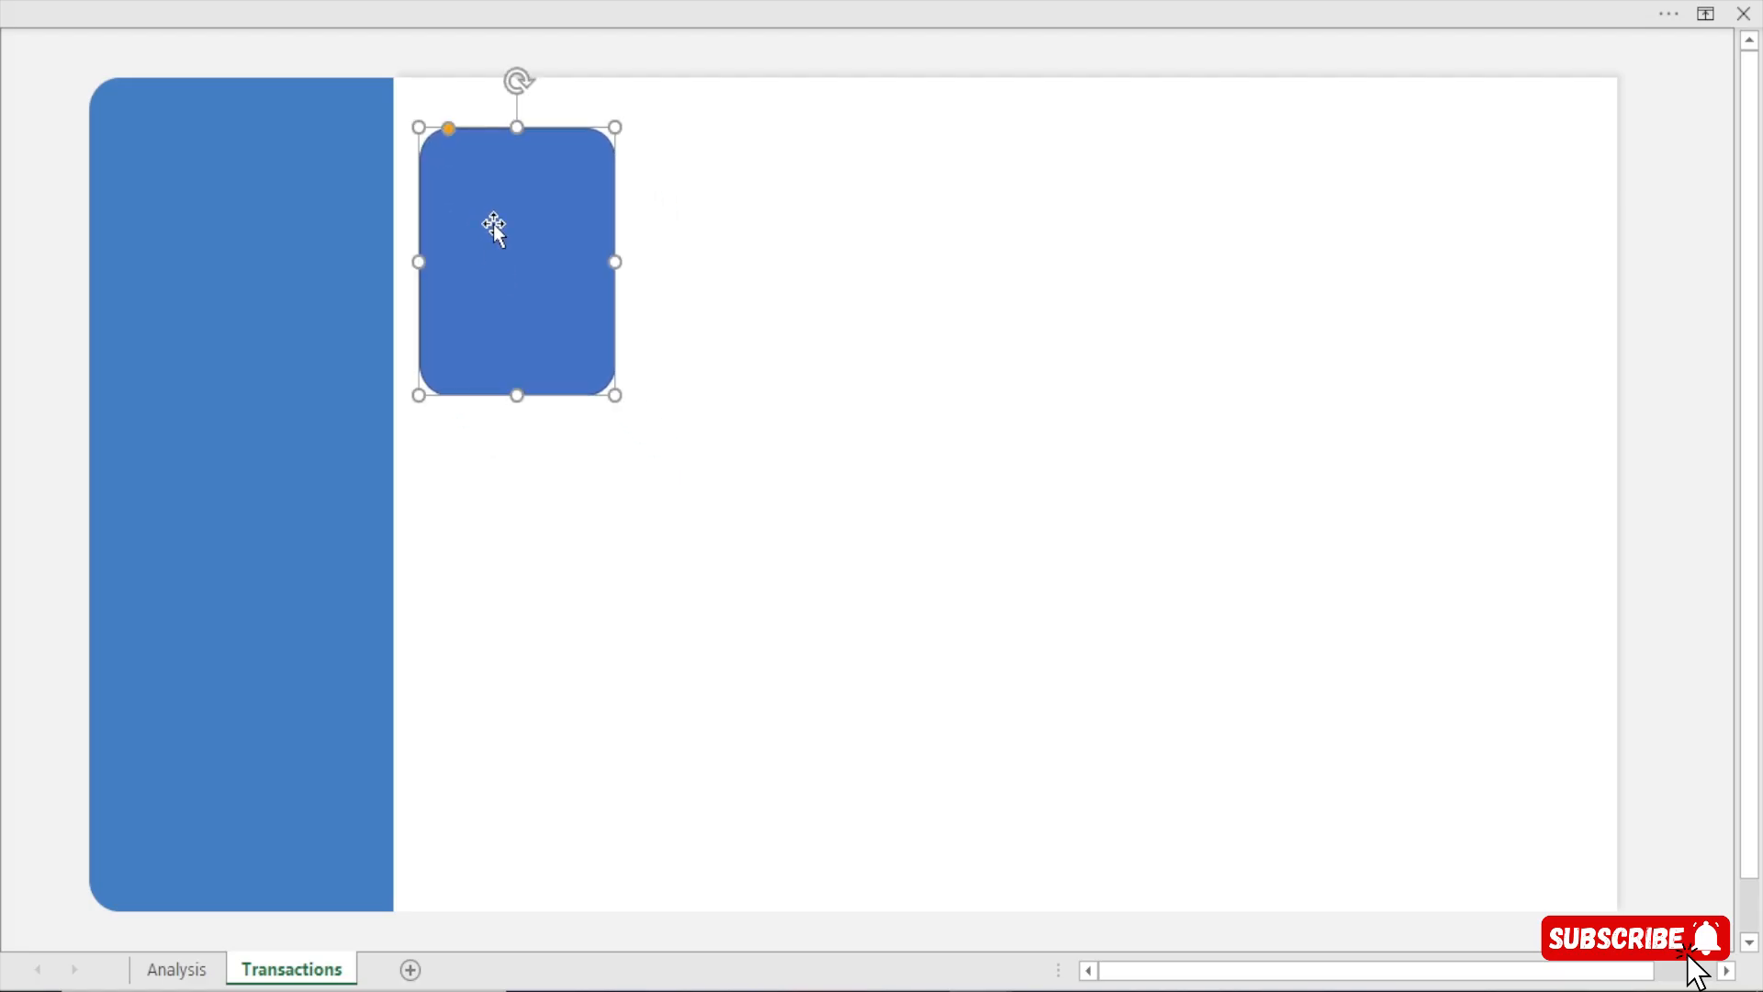
Set the small rounded rectangle's height to 1.53"
left_click(445, 9)
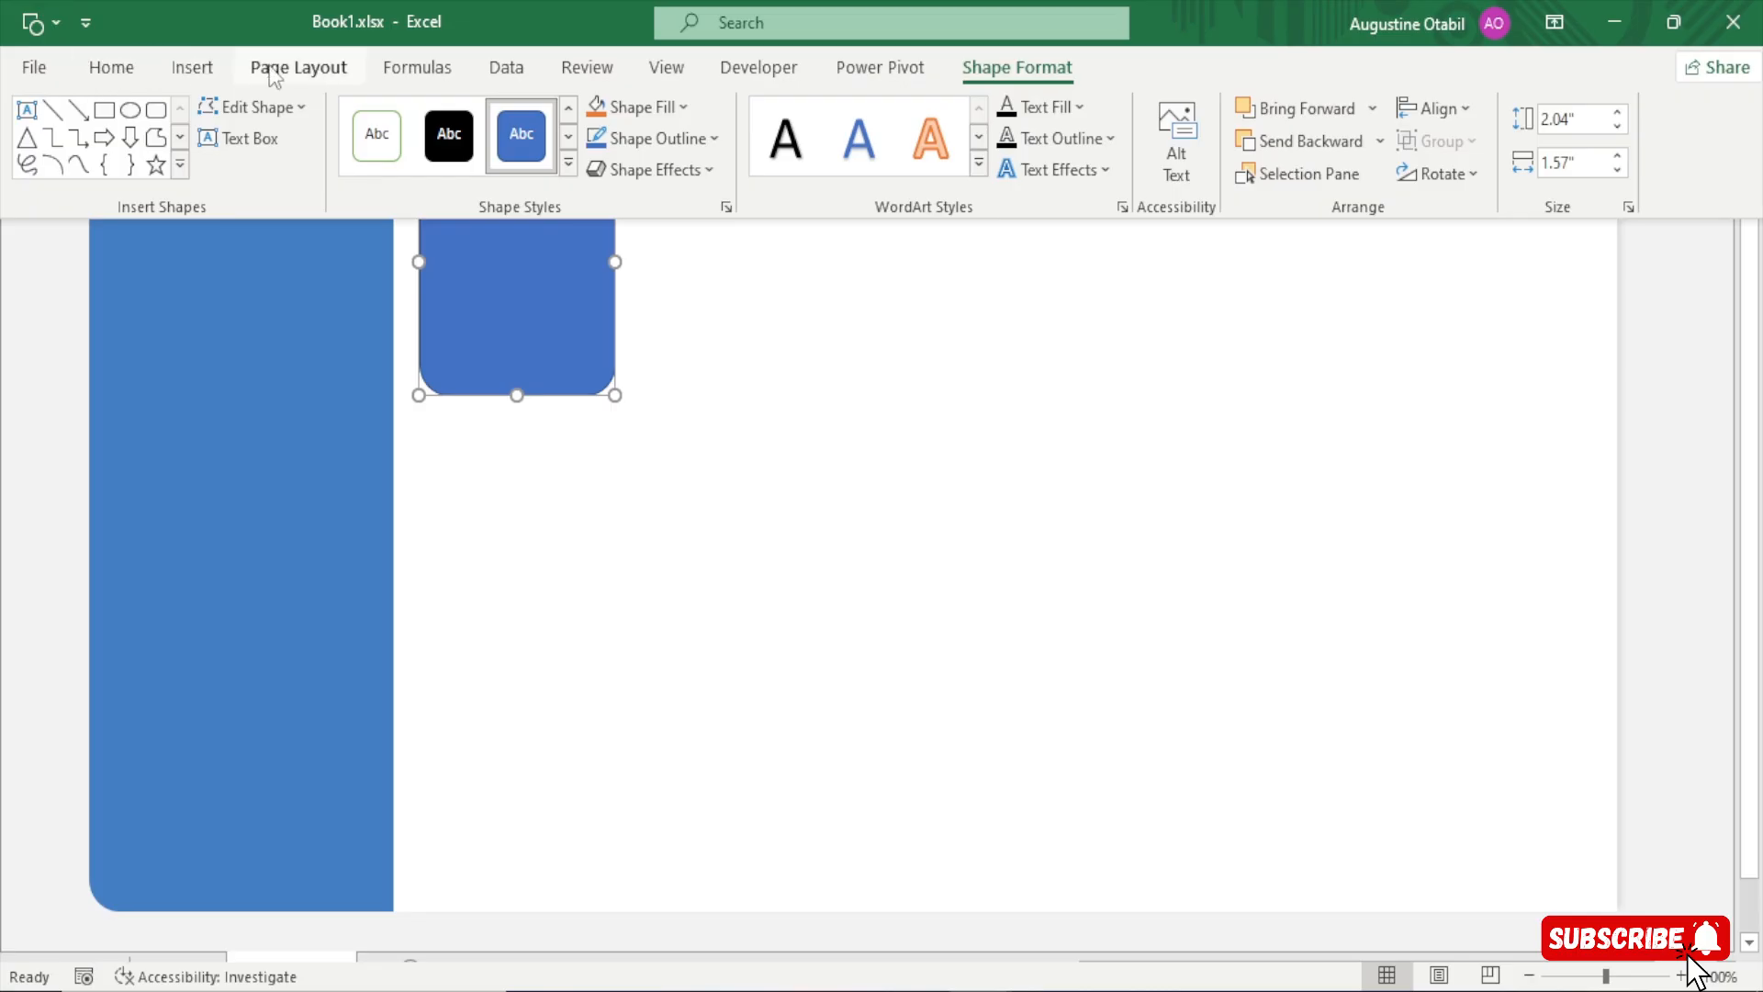
left_click(1567, 120)
key("BackSpace")
key("BackSpace")
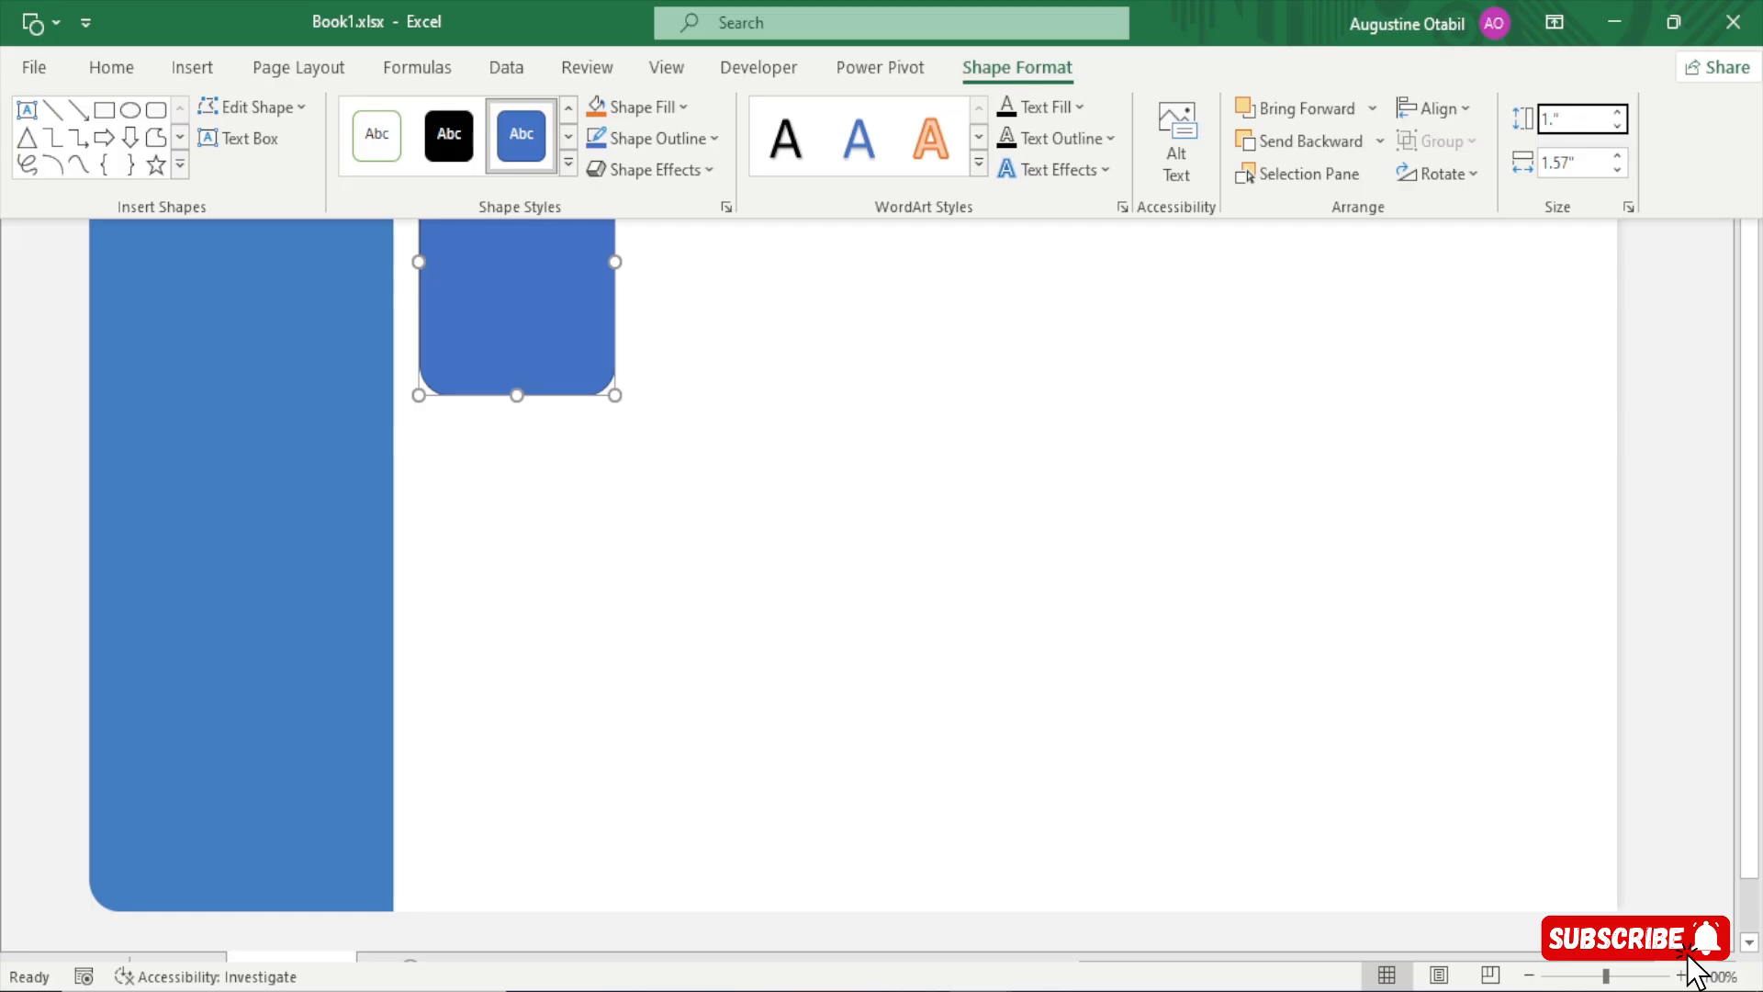
type("53")
key("Return")
key("Tab")
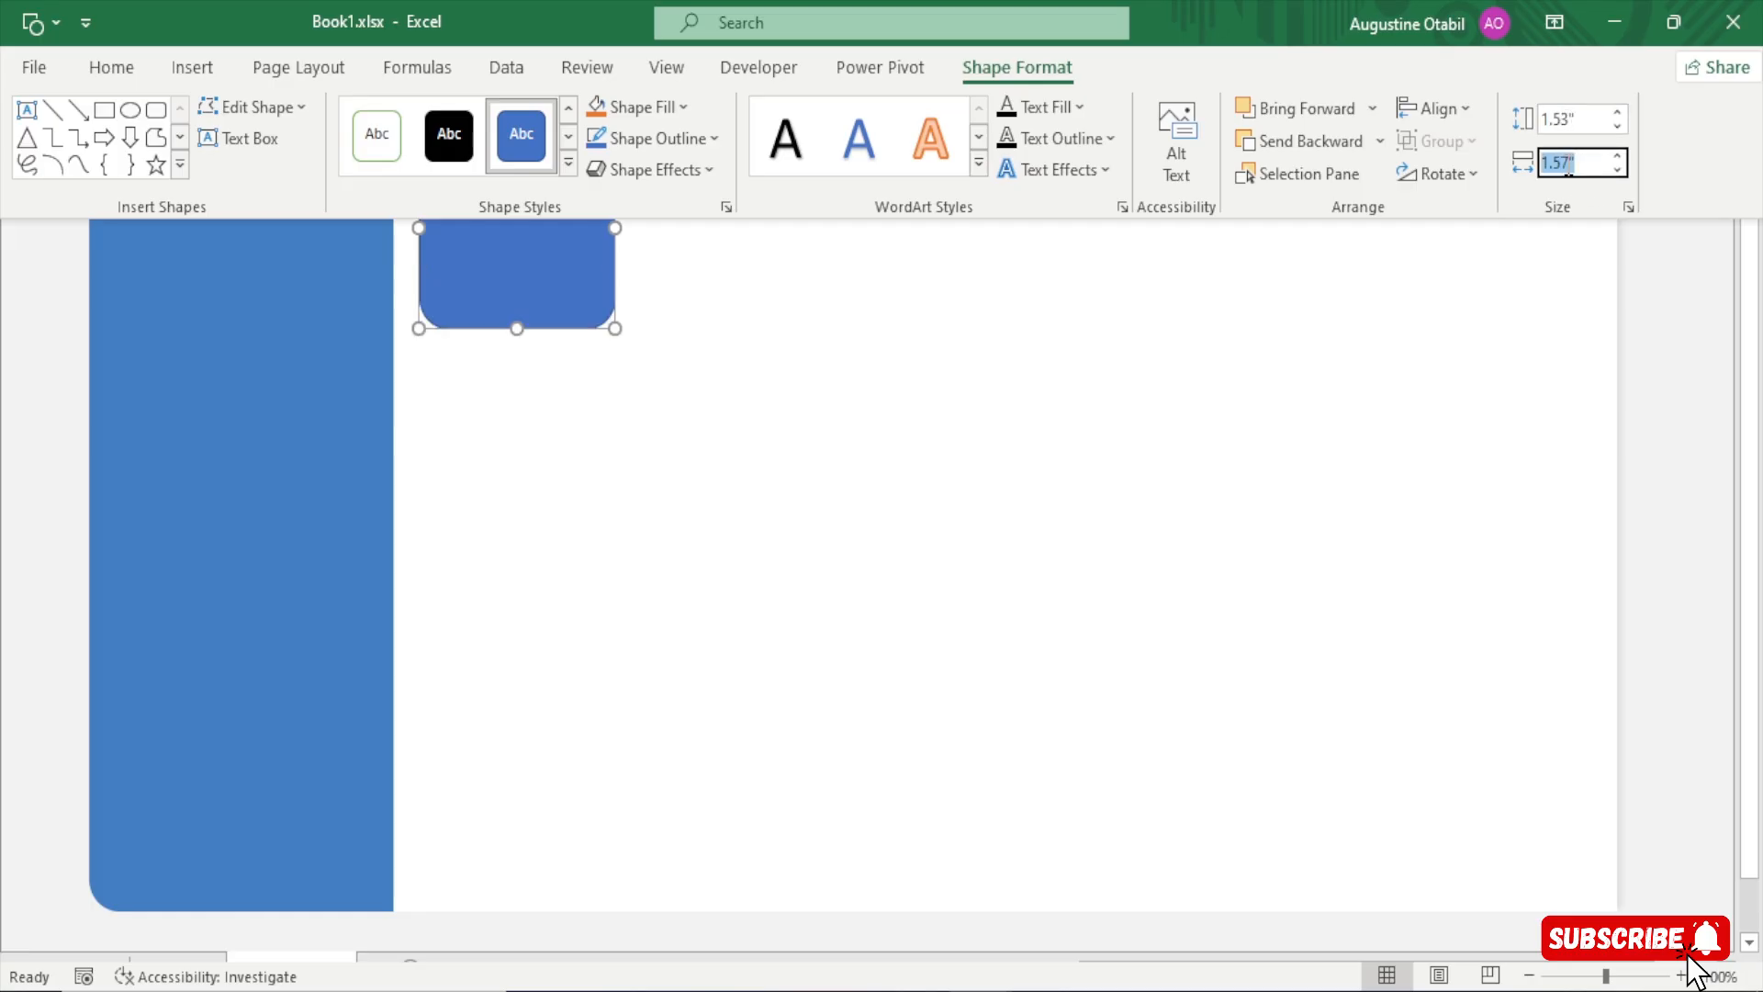
key("shift+Tab")
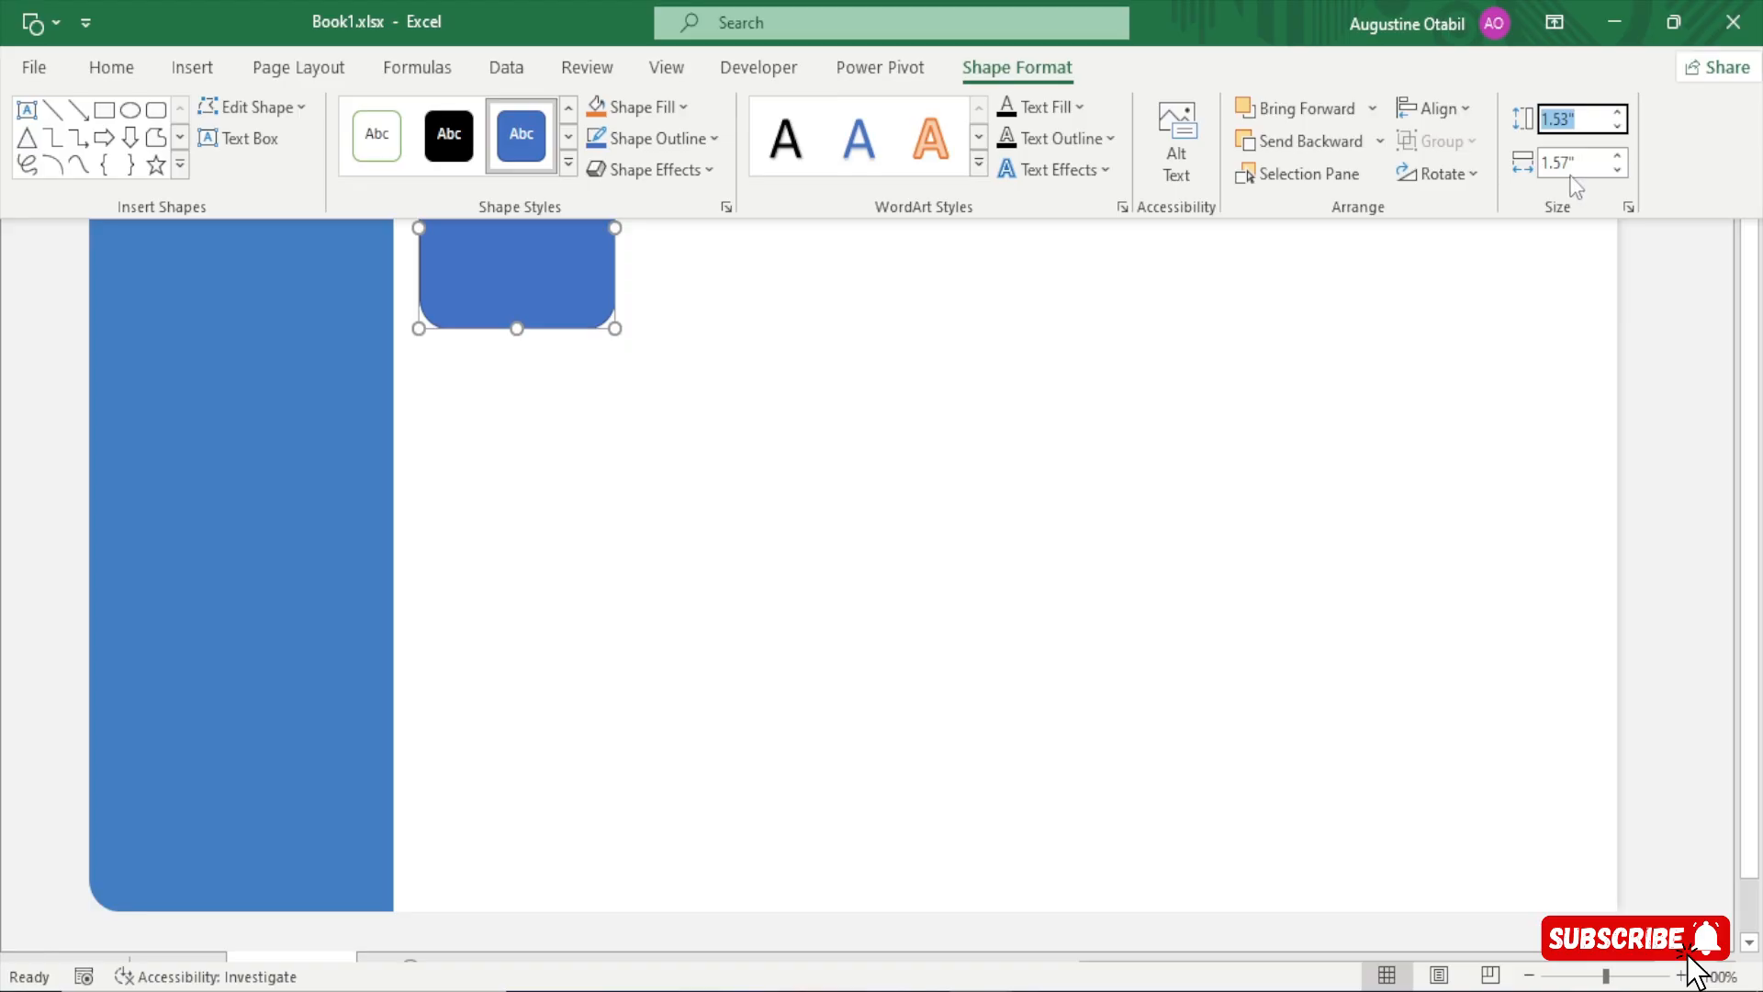
Set the small rounded rectangle's width to 1.22"
left_click(1569, 163)
key("BackSpace")
key("BackSpace")
key("BackSpace")
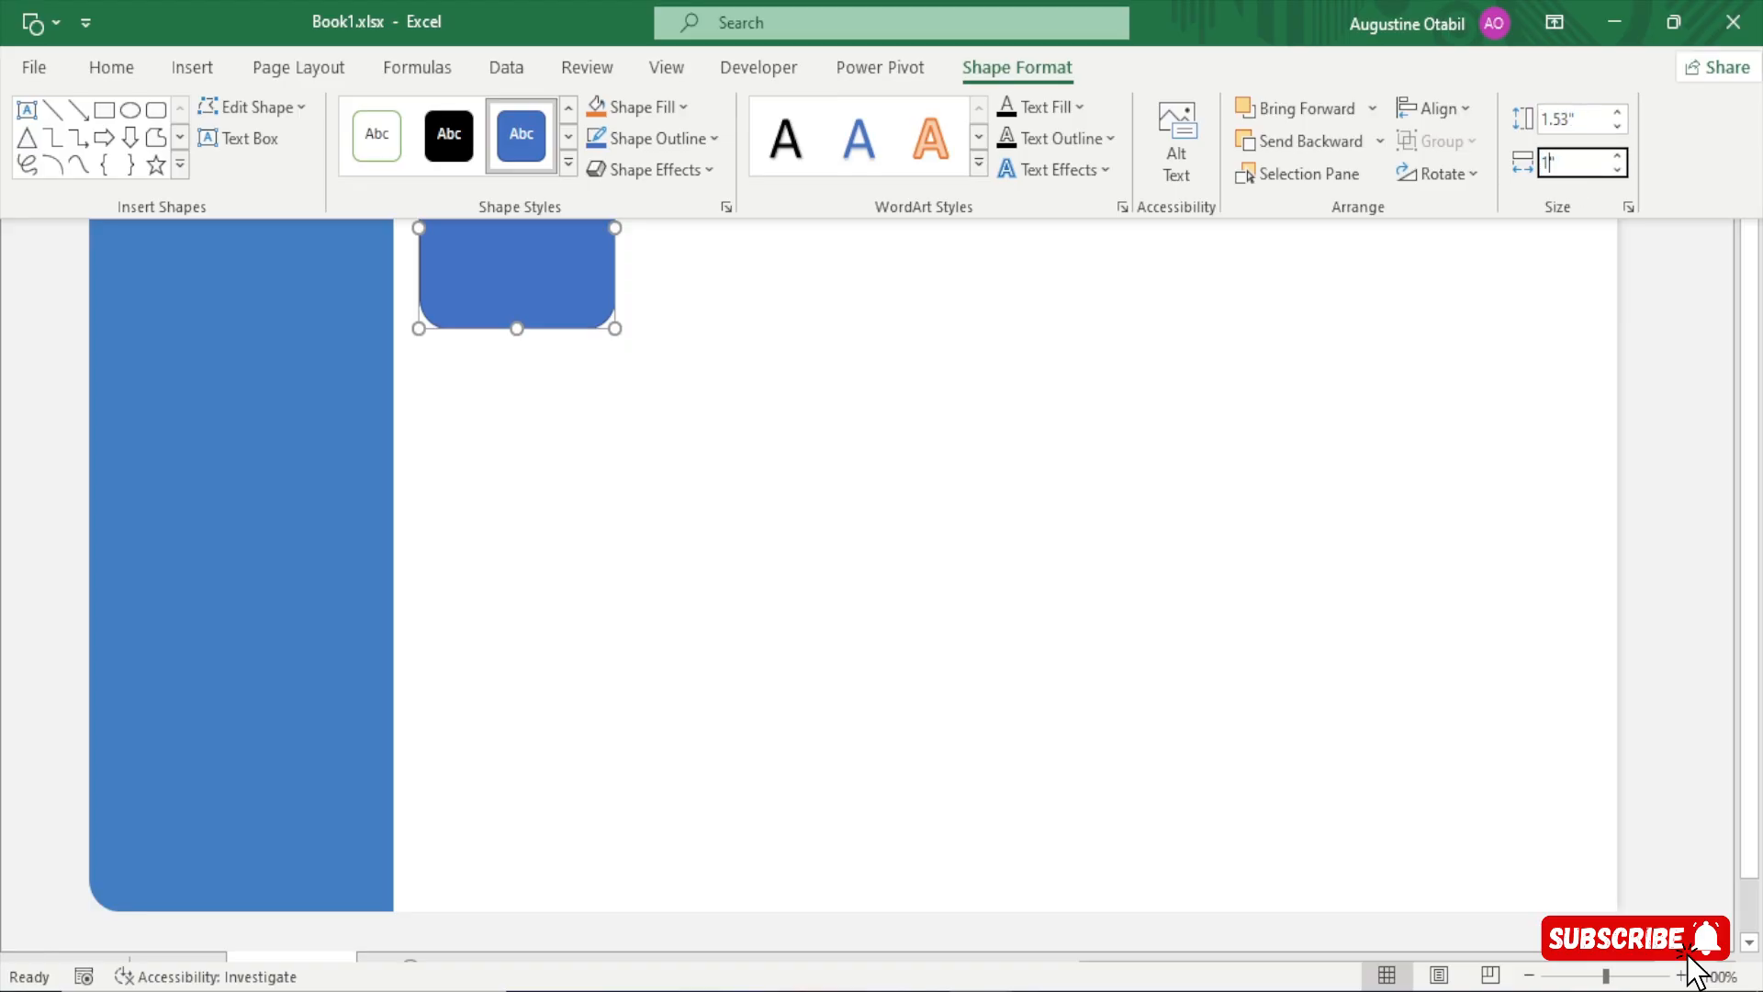
type(".22")
key("Return")
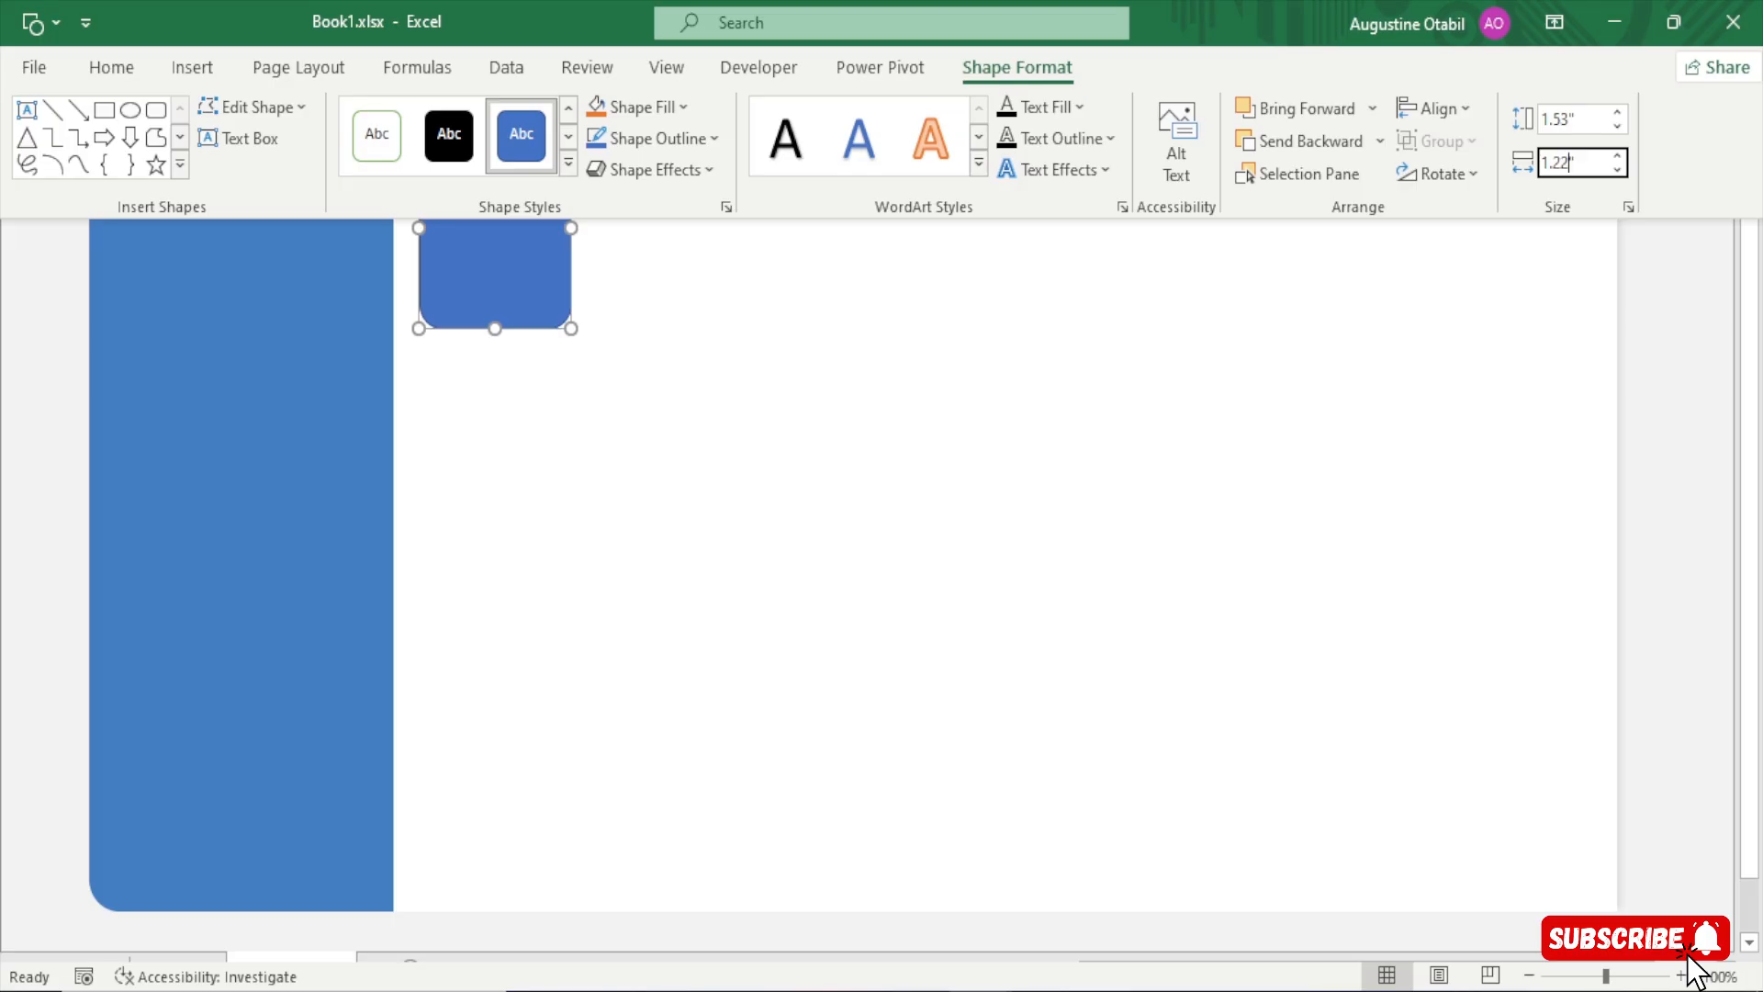
left_click(1508, 229)
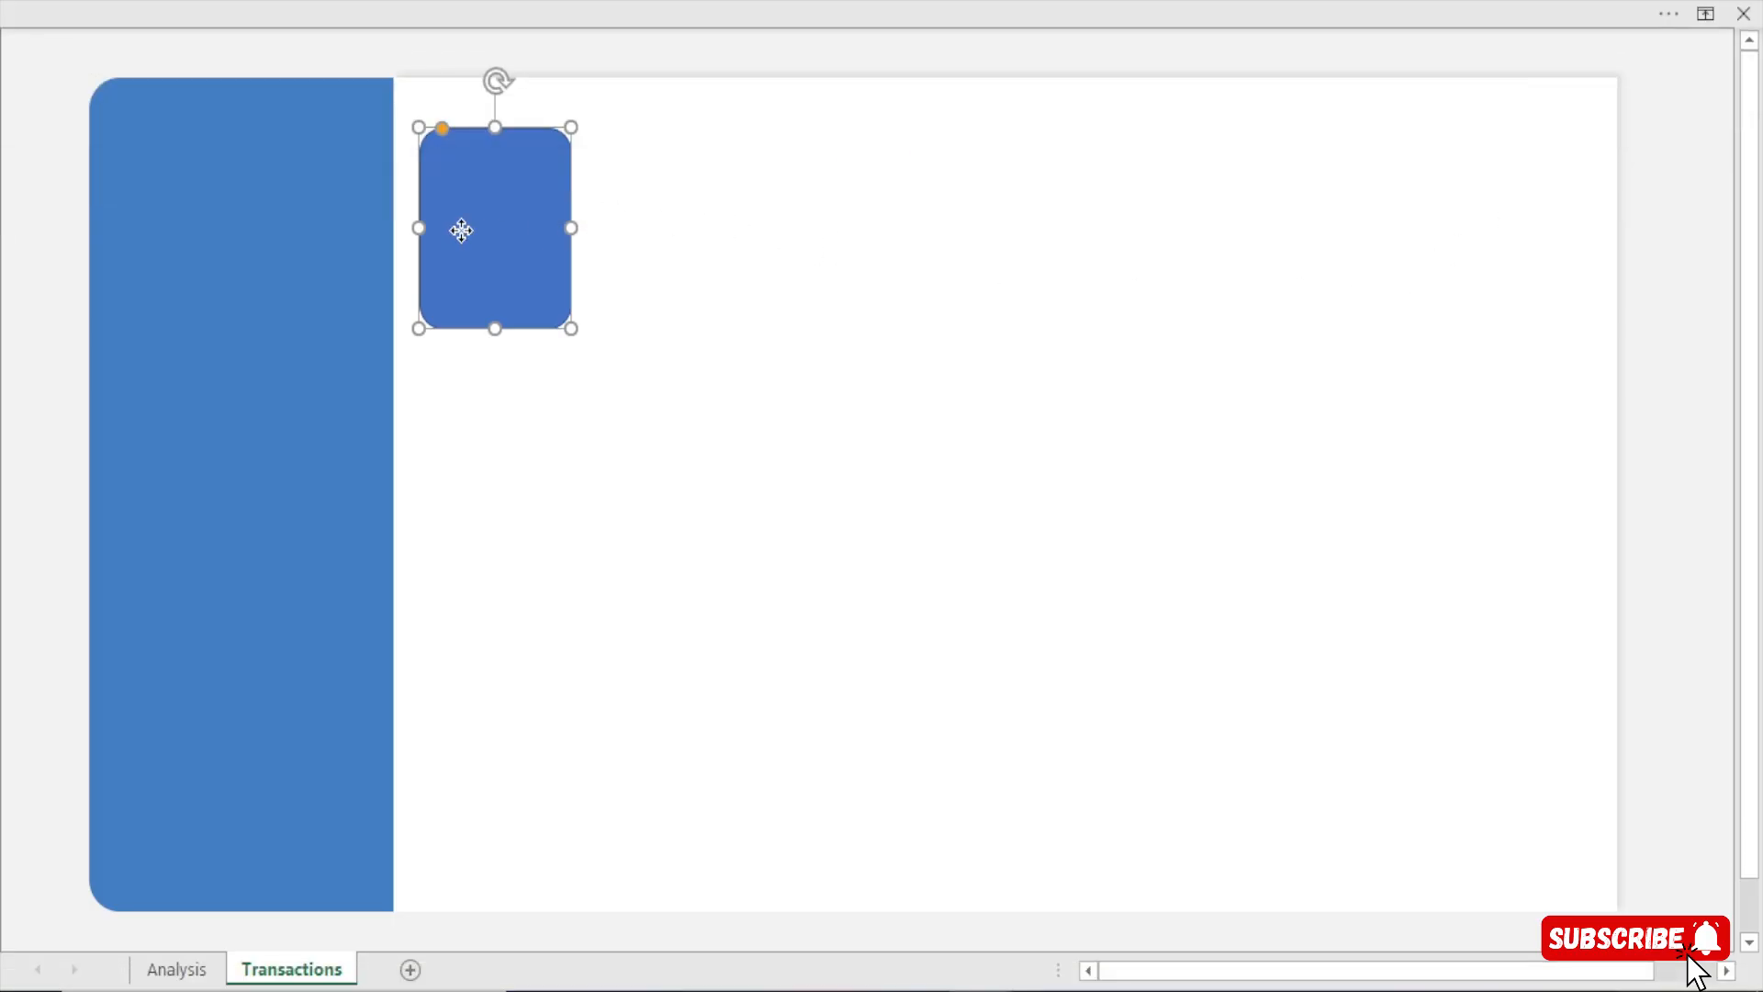
Move the small rounded rectangle slightly down, and format it with No line and the recent blue fill used for the side panel
left_click_drag(461, 231, 463, 295)
key("ctrl+1")
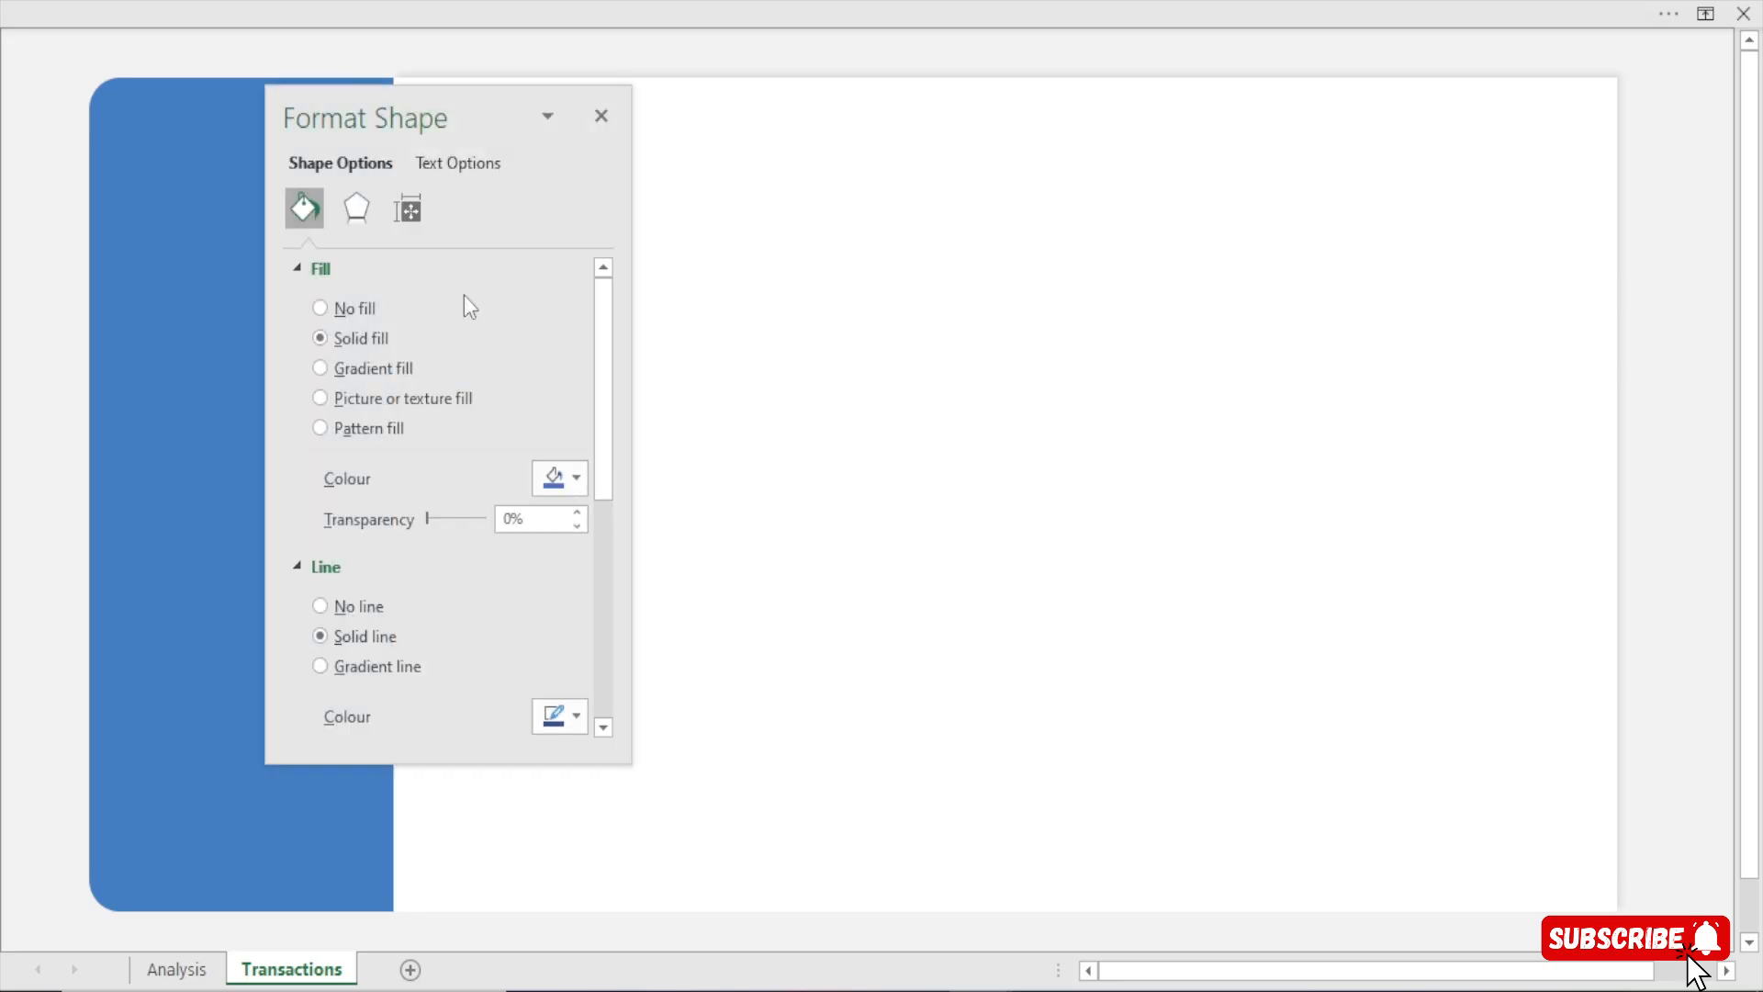
left_click(369, 608)
left_click(558, 472)
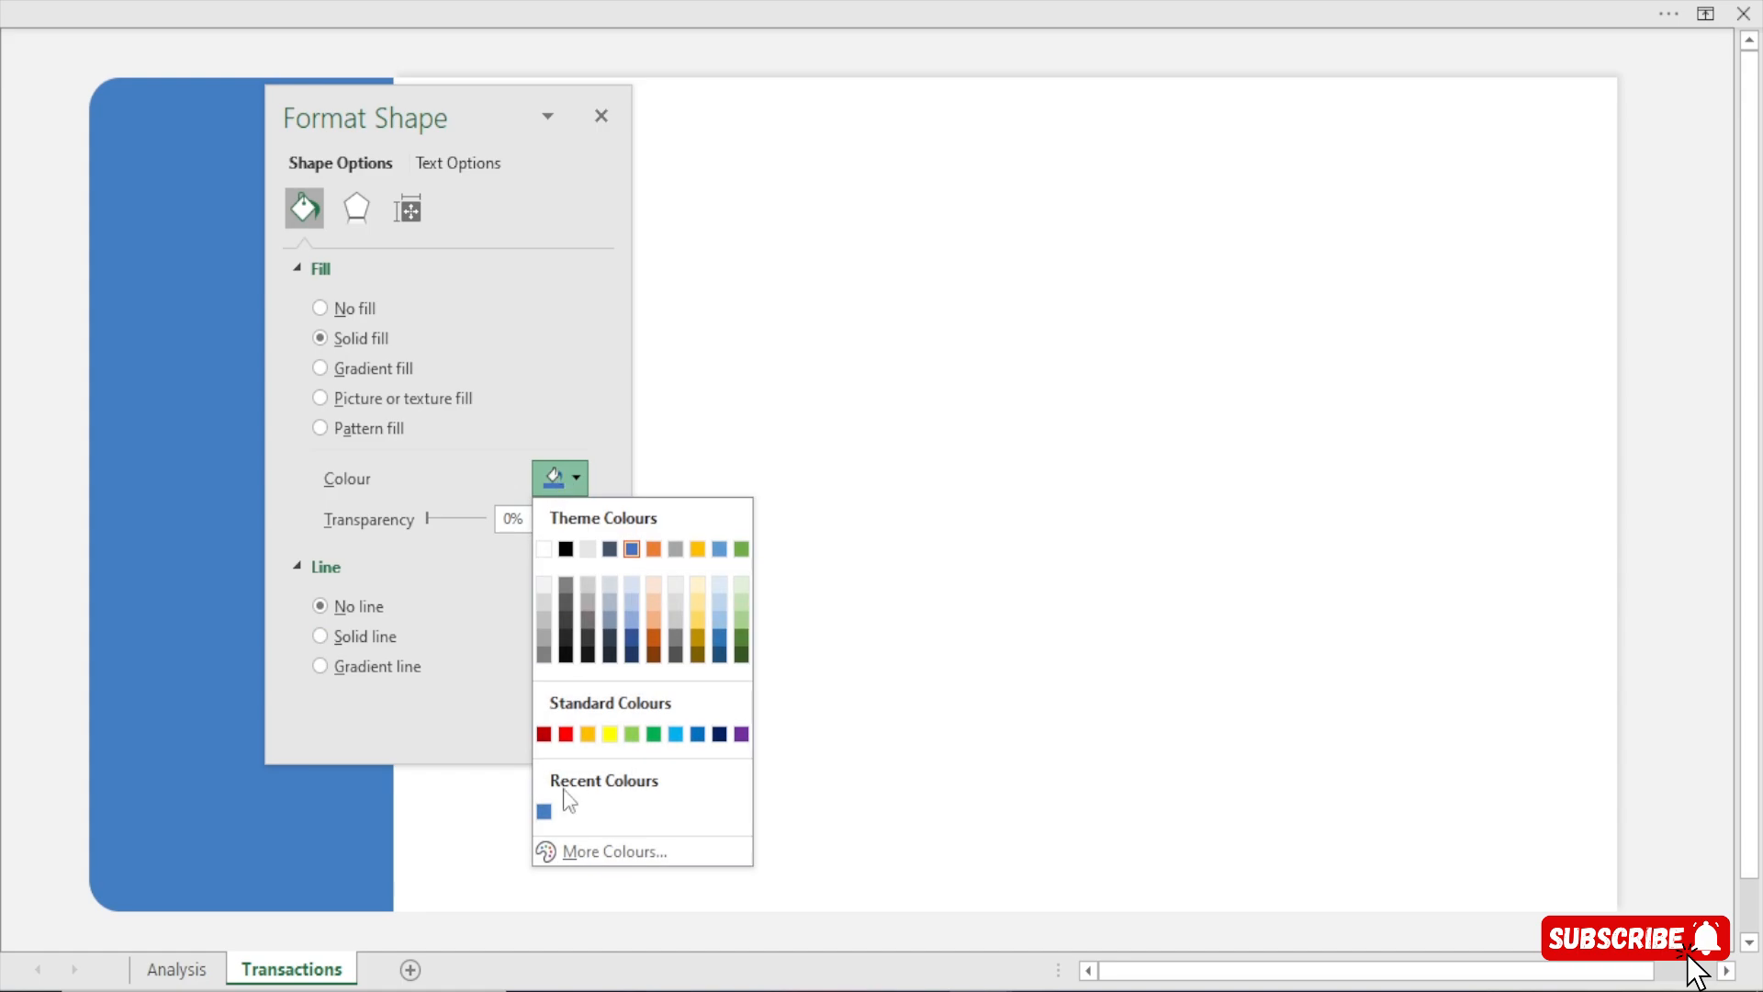
left_click(544, 812)
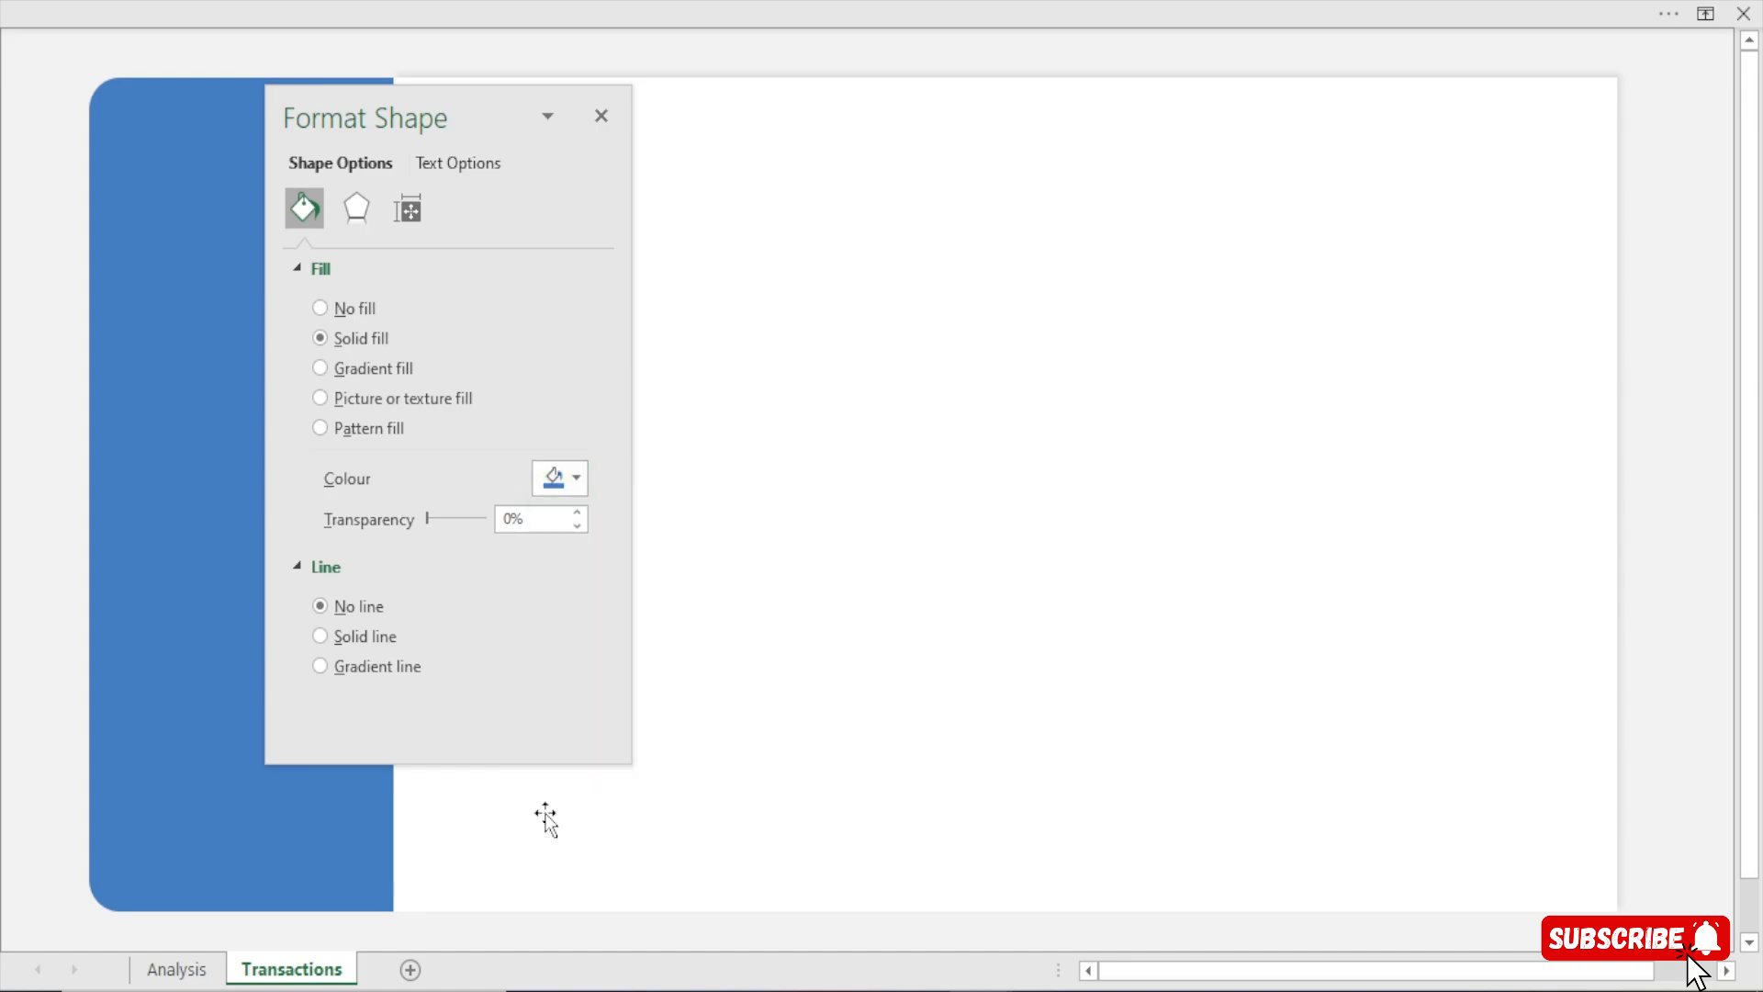
left_click(602, 117)
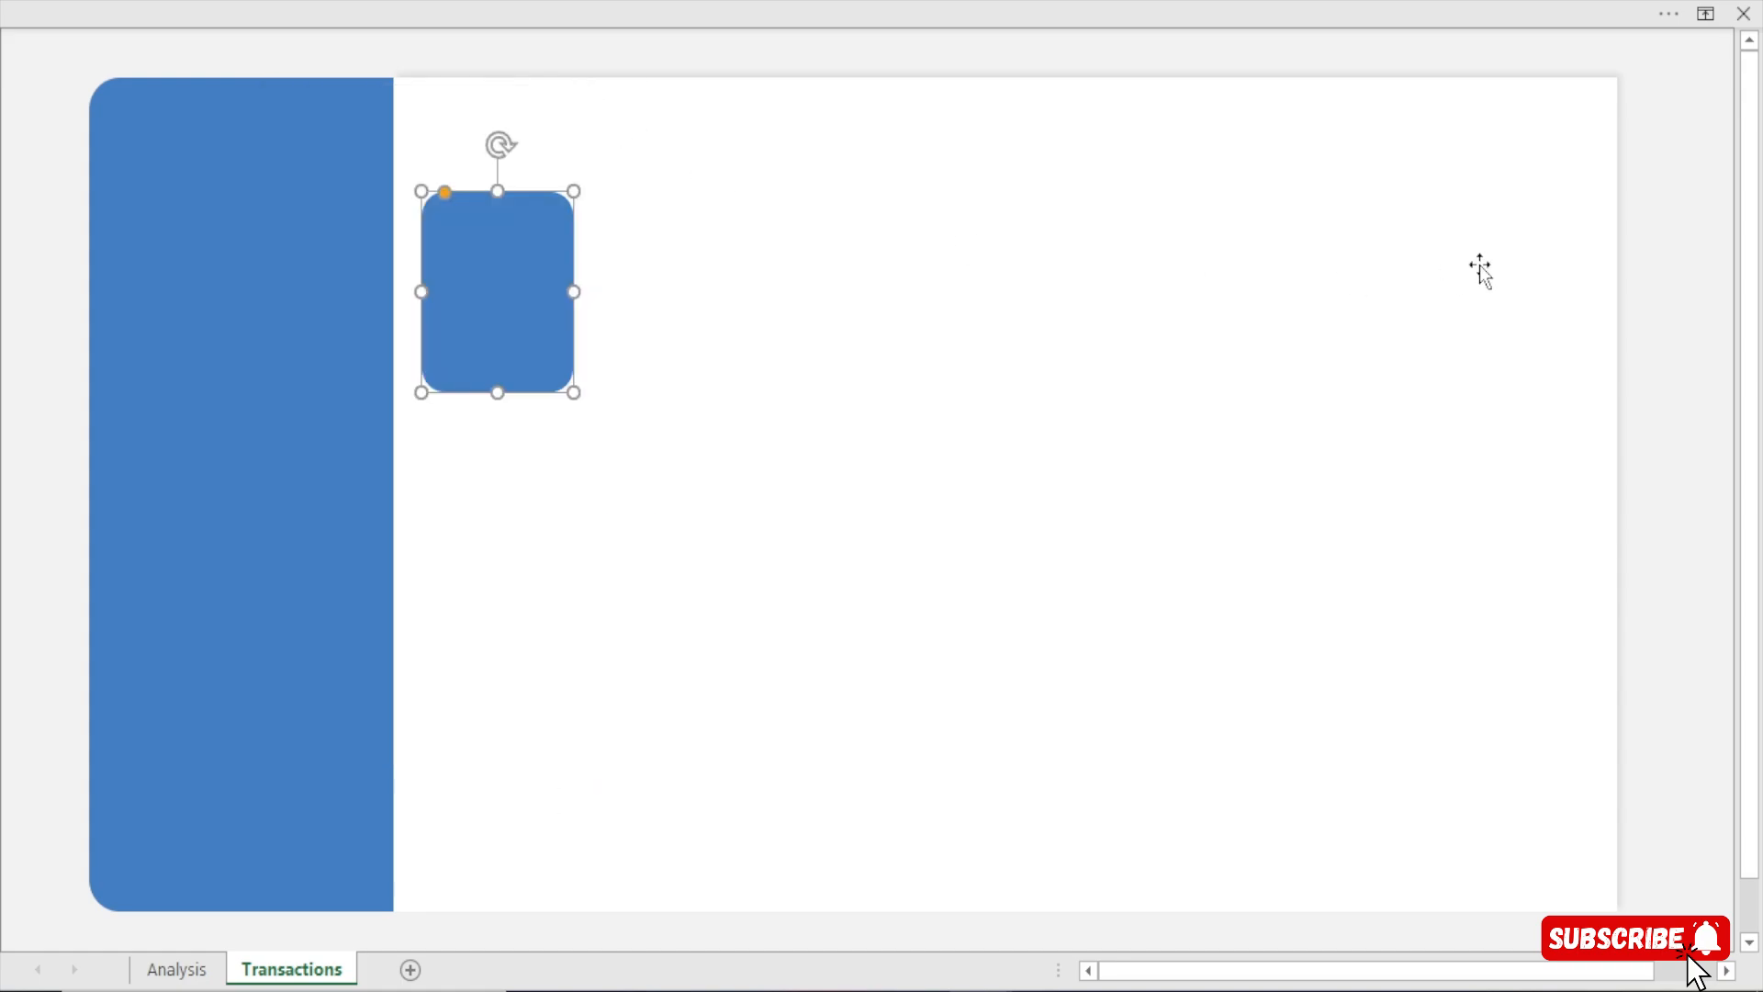
left_click(1689, 266)
Duplicate the small blue card and place the copy just to its right, aligned at the same height
left_click(480, 266)
key("ctrl+d")
left_click_drag(494, 292, 655, 273)
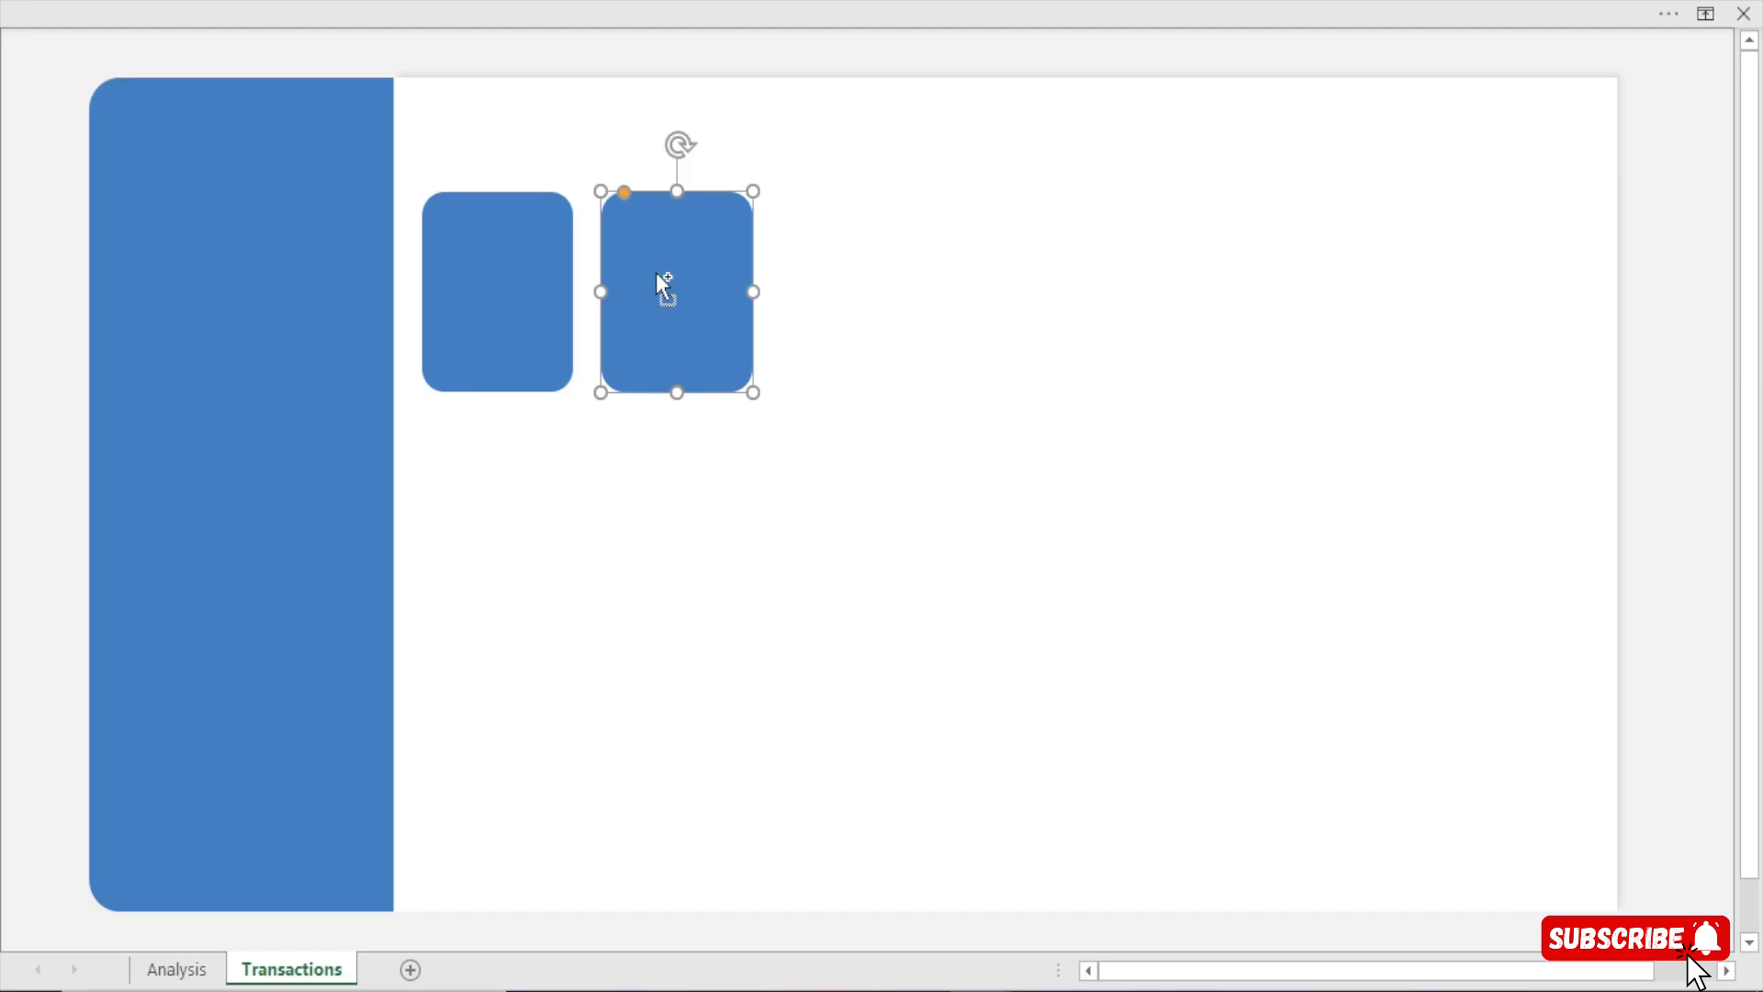
Duplicate the blue card two more times to form a row of four evenly spaced cards
key("ctrl+d")
key("ctrl+d")
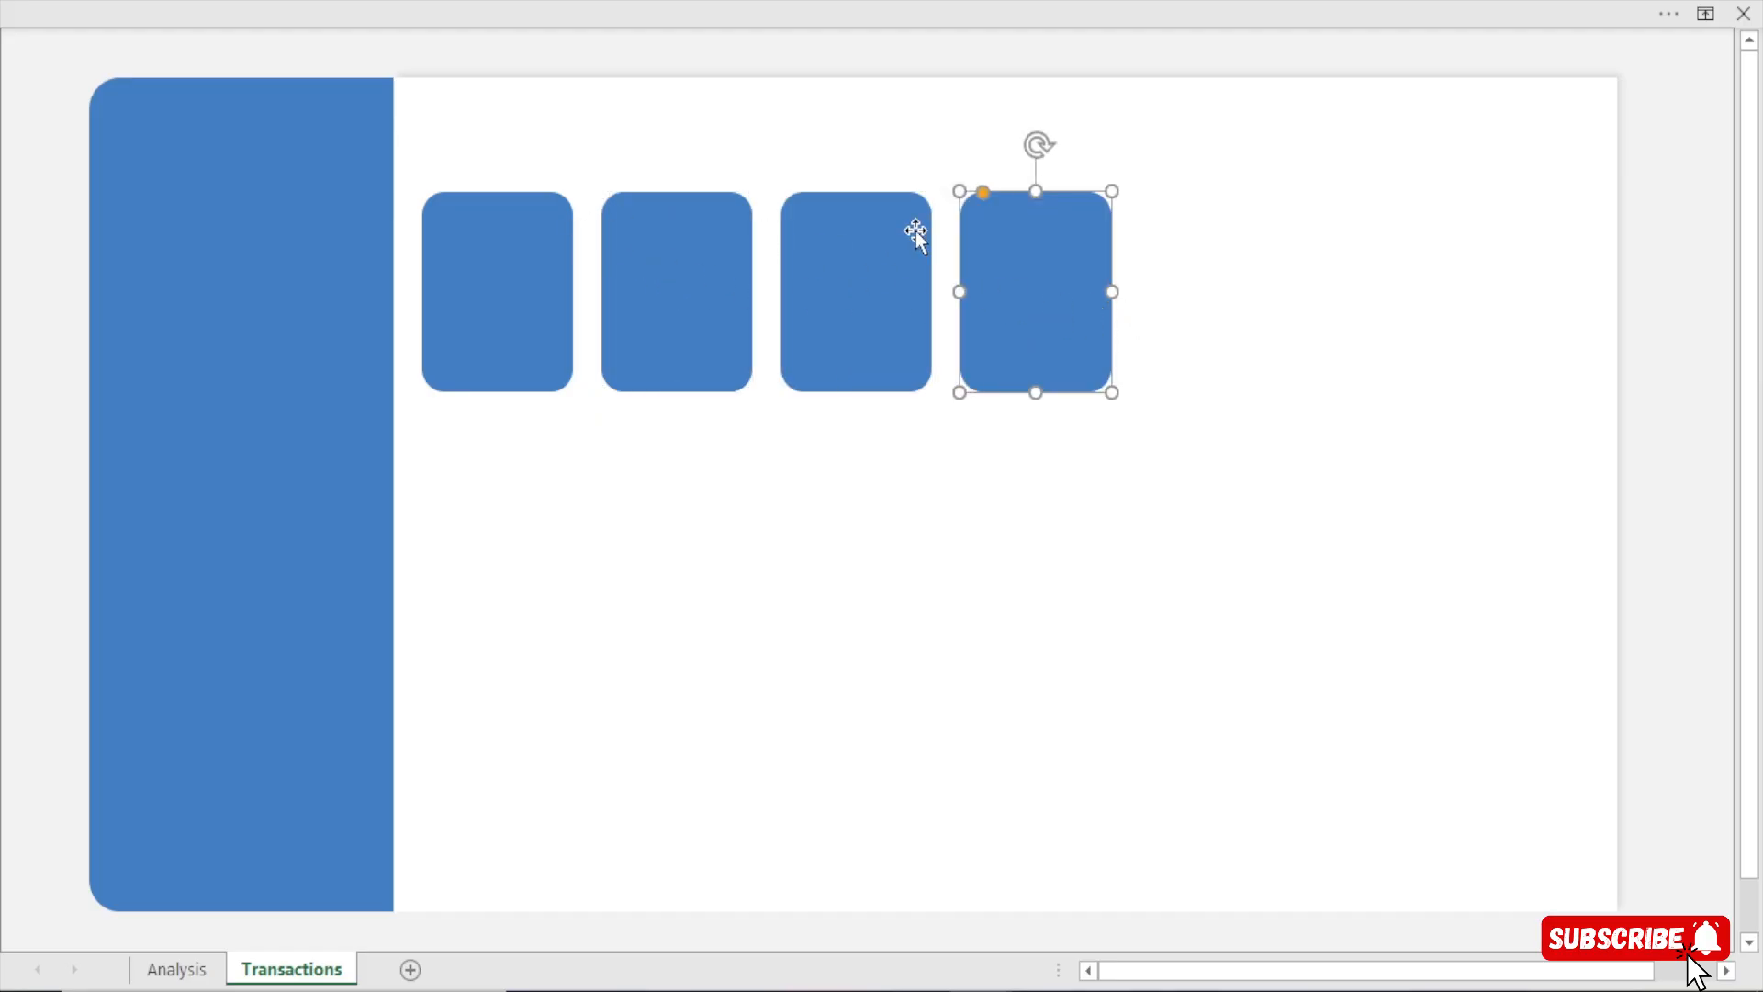
left_click(1703, 317)
Fill the second card in the row with the lightest grey theme colour
left_click(705, 280)
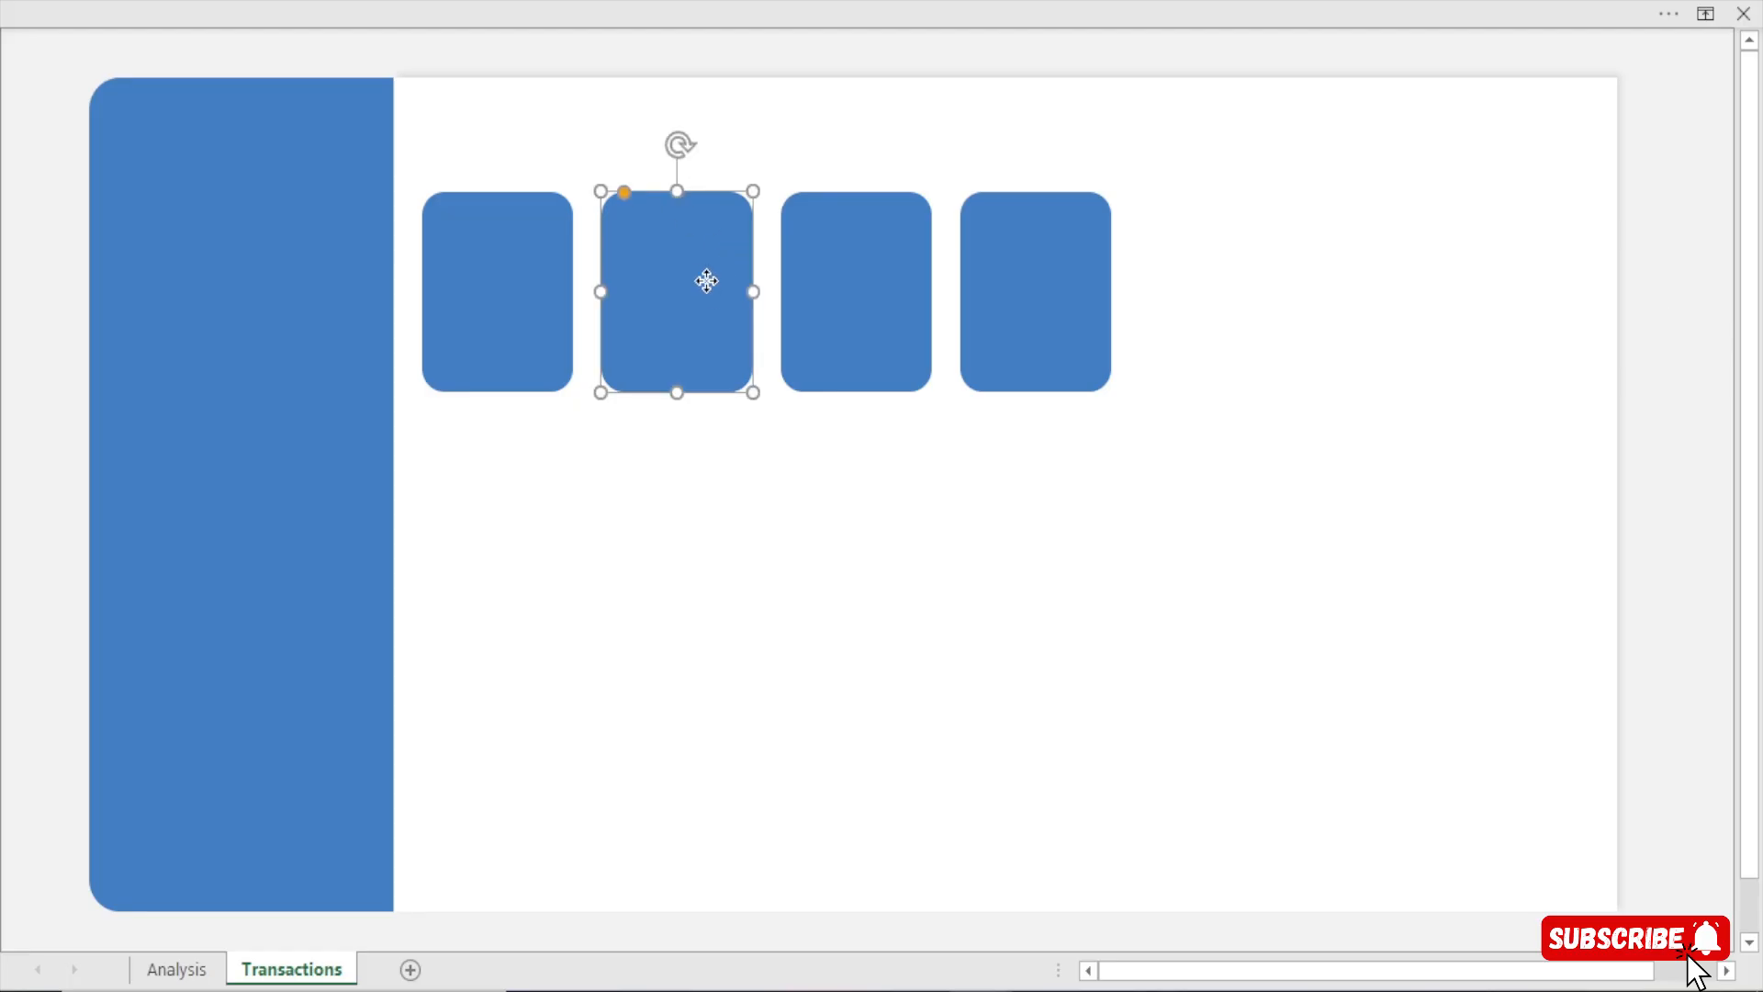
left_click(562, 13)
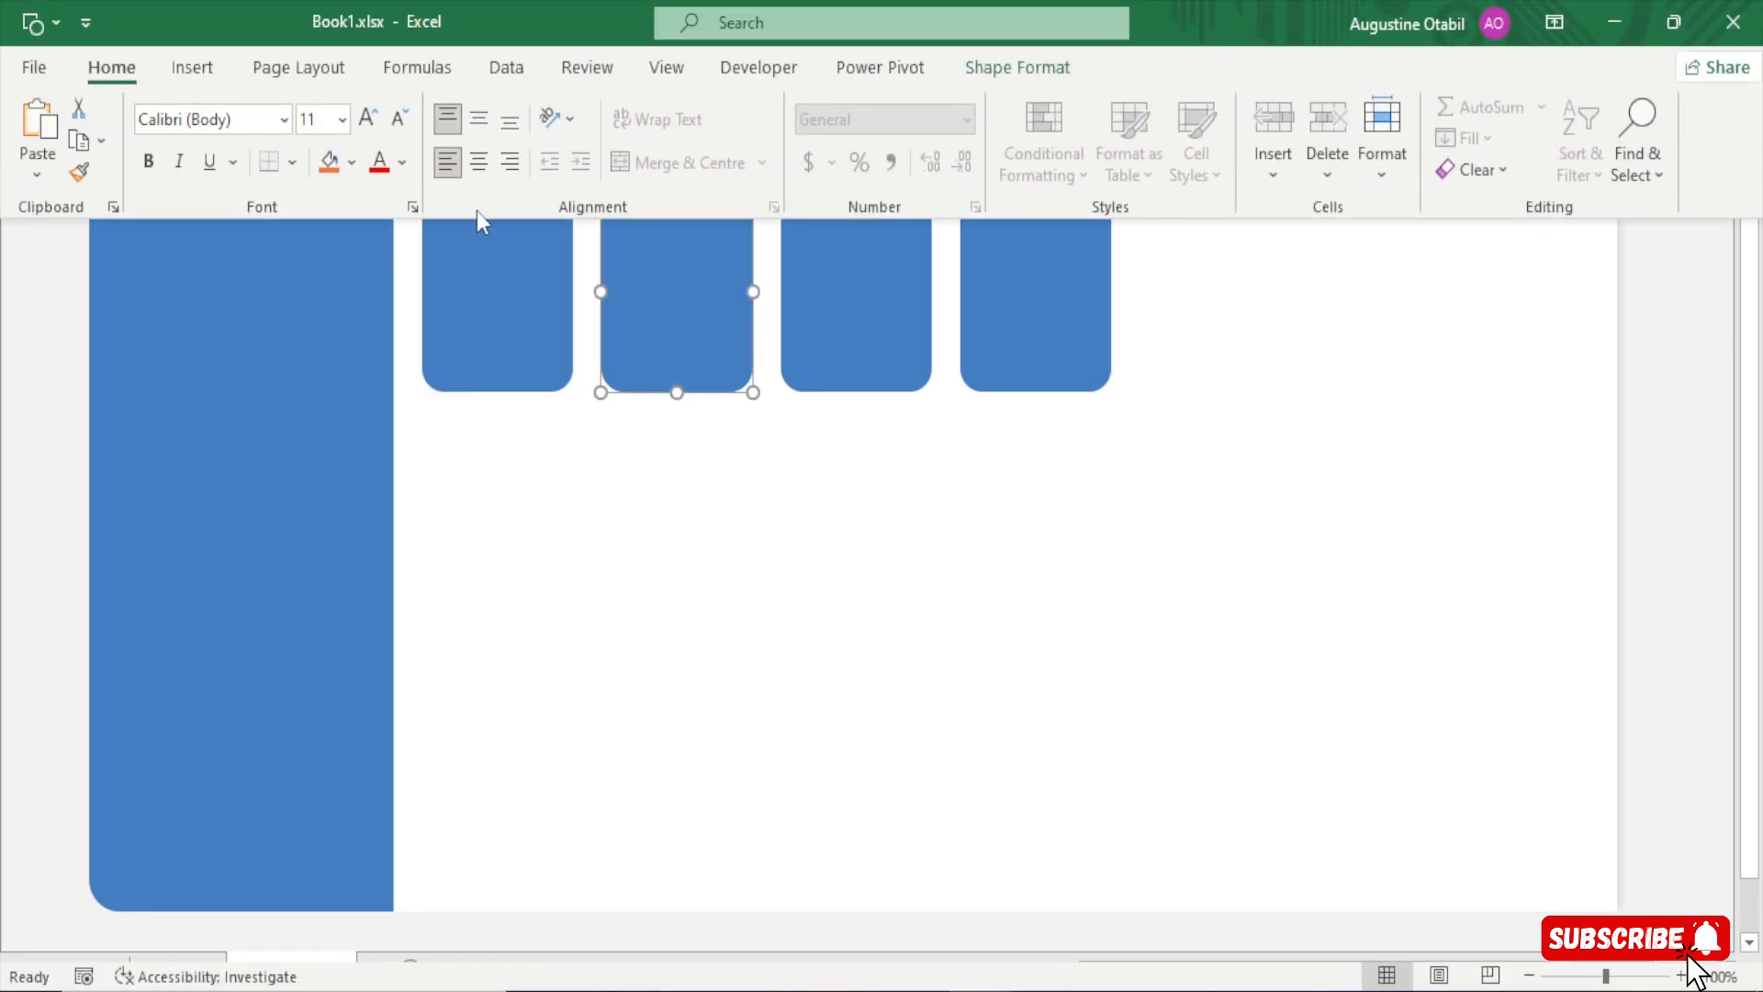
left_click(665, 323)
key("ctrl+1")
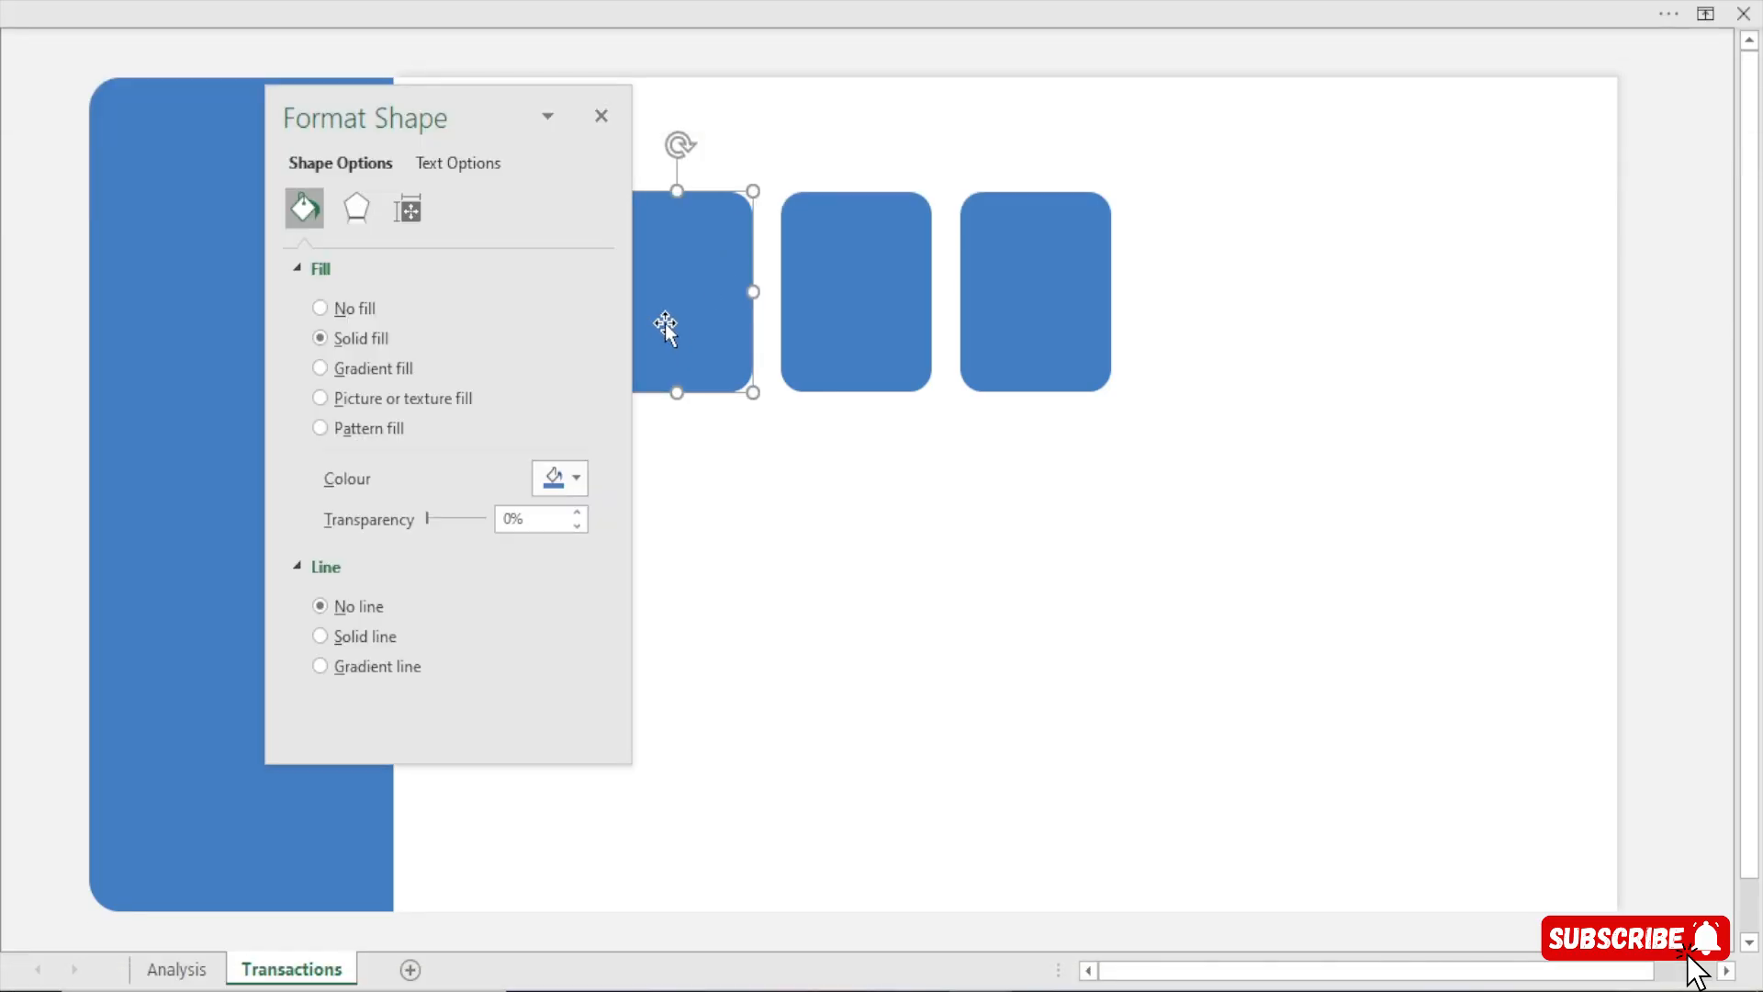
left_click(573, 479)
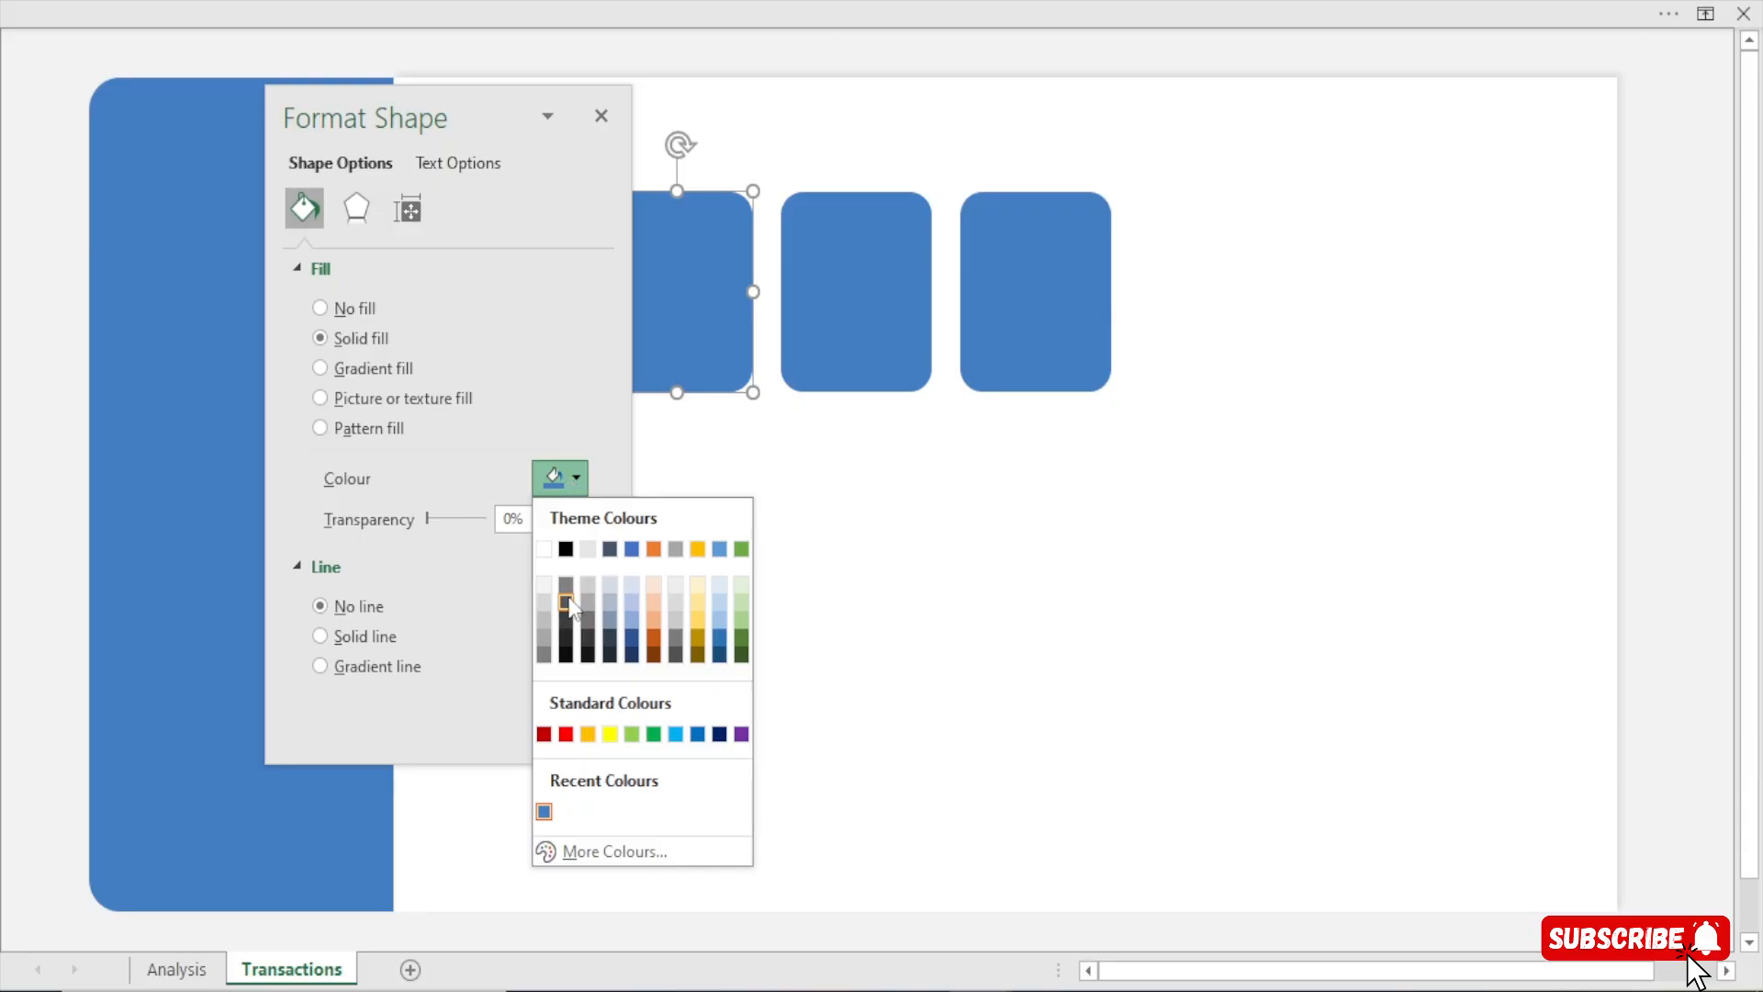
left_click(545, 585)
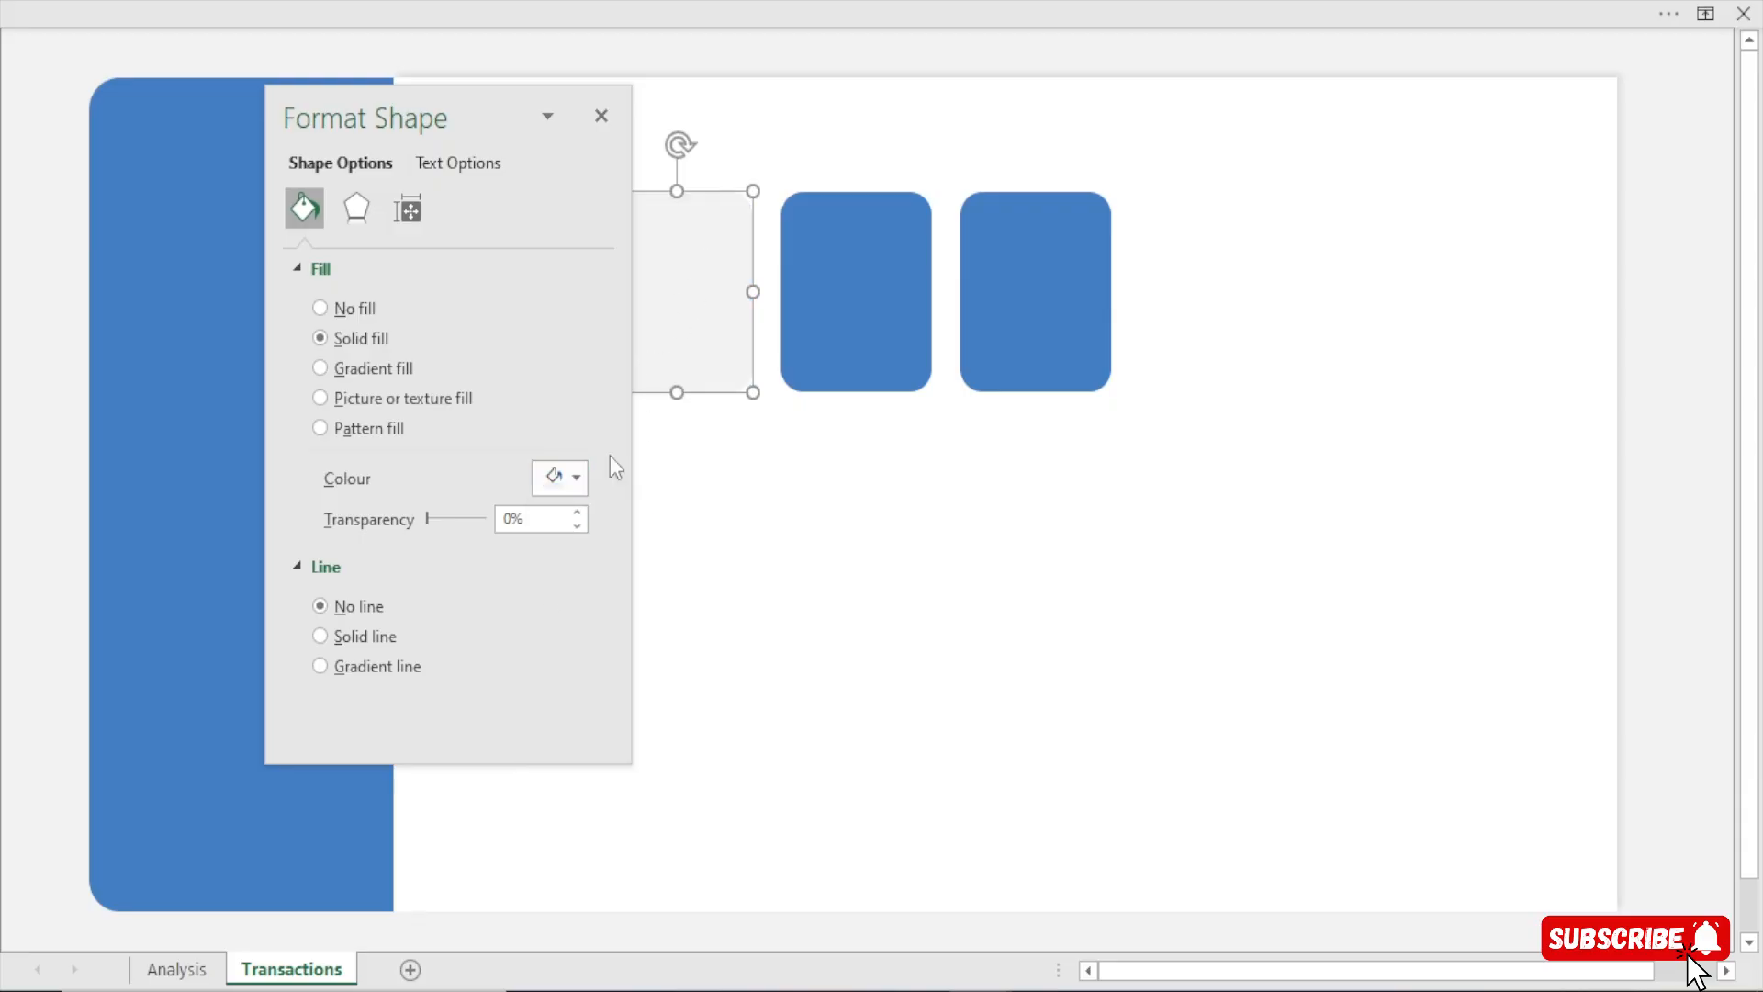
Set the second card's fill transparency to about 38% and close the shape formatting options
left_click_drag(427, 518, 450, 520)
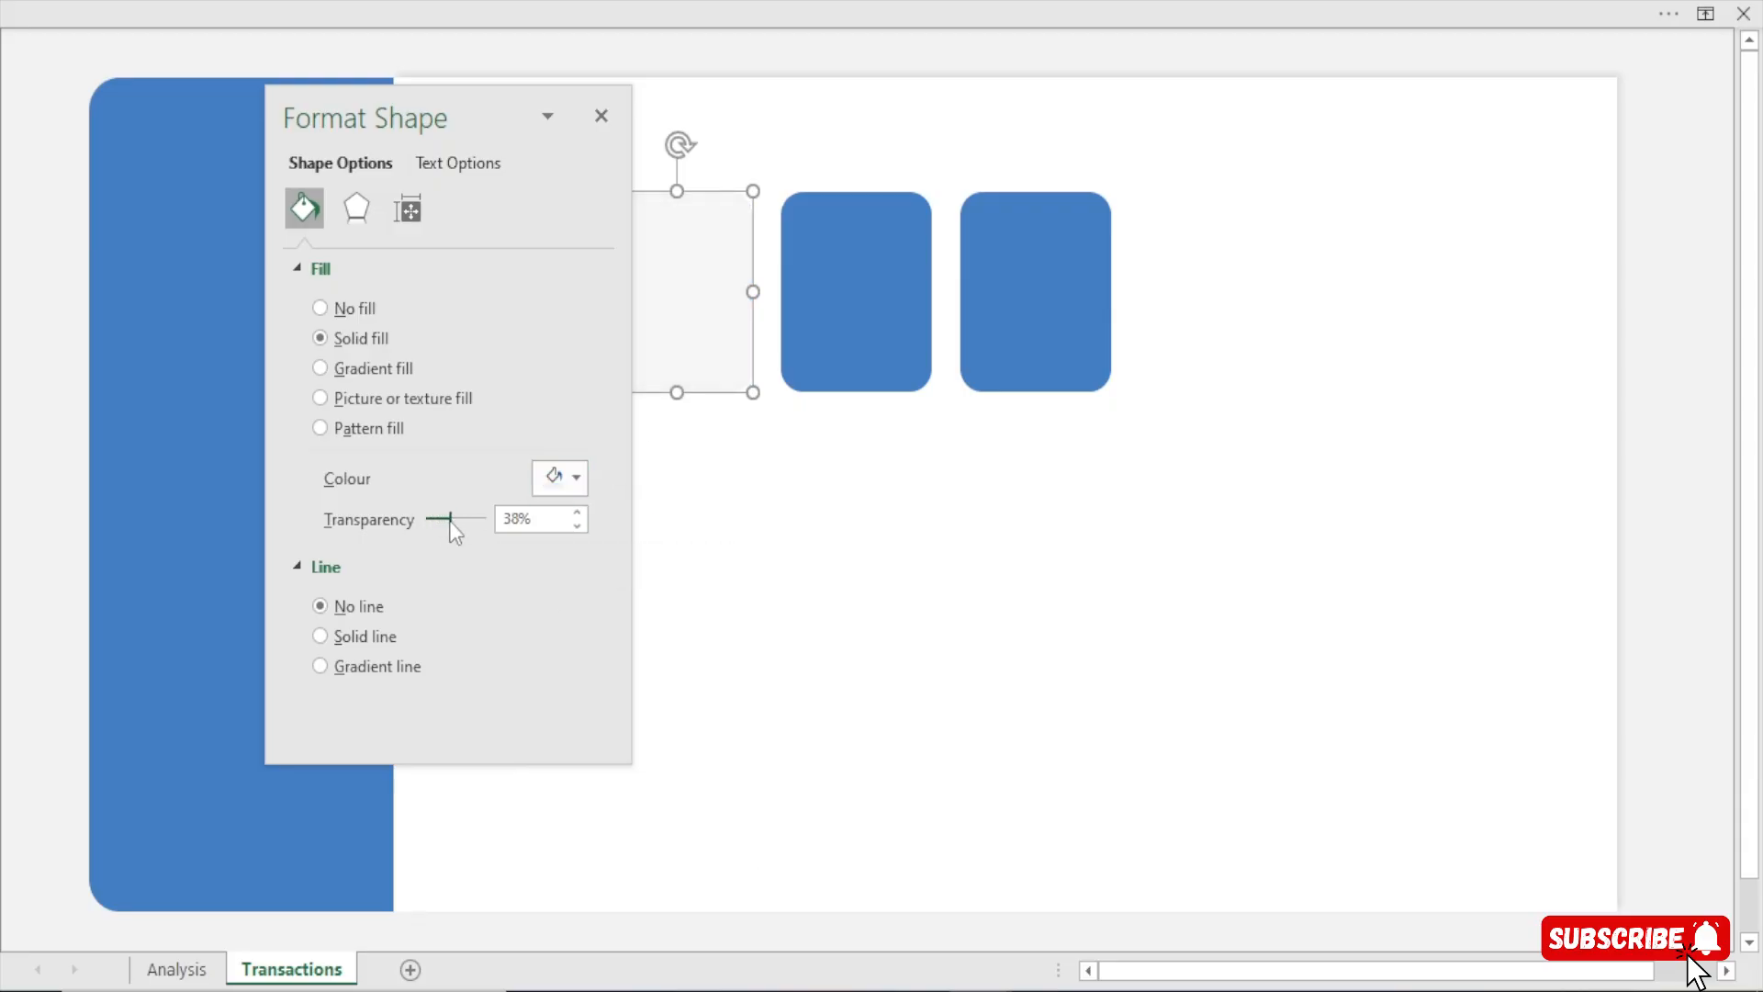
left_click(577, 526)
left_click(1694, 411)
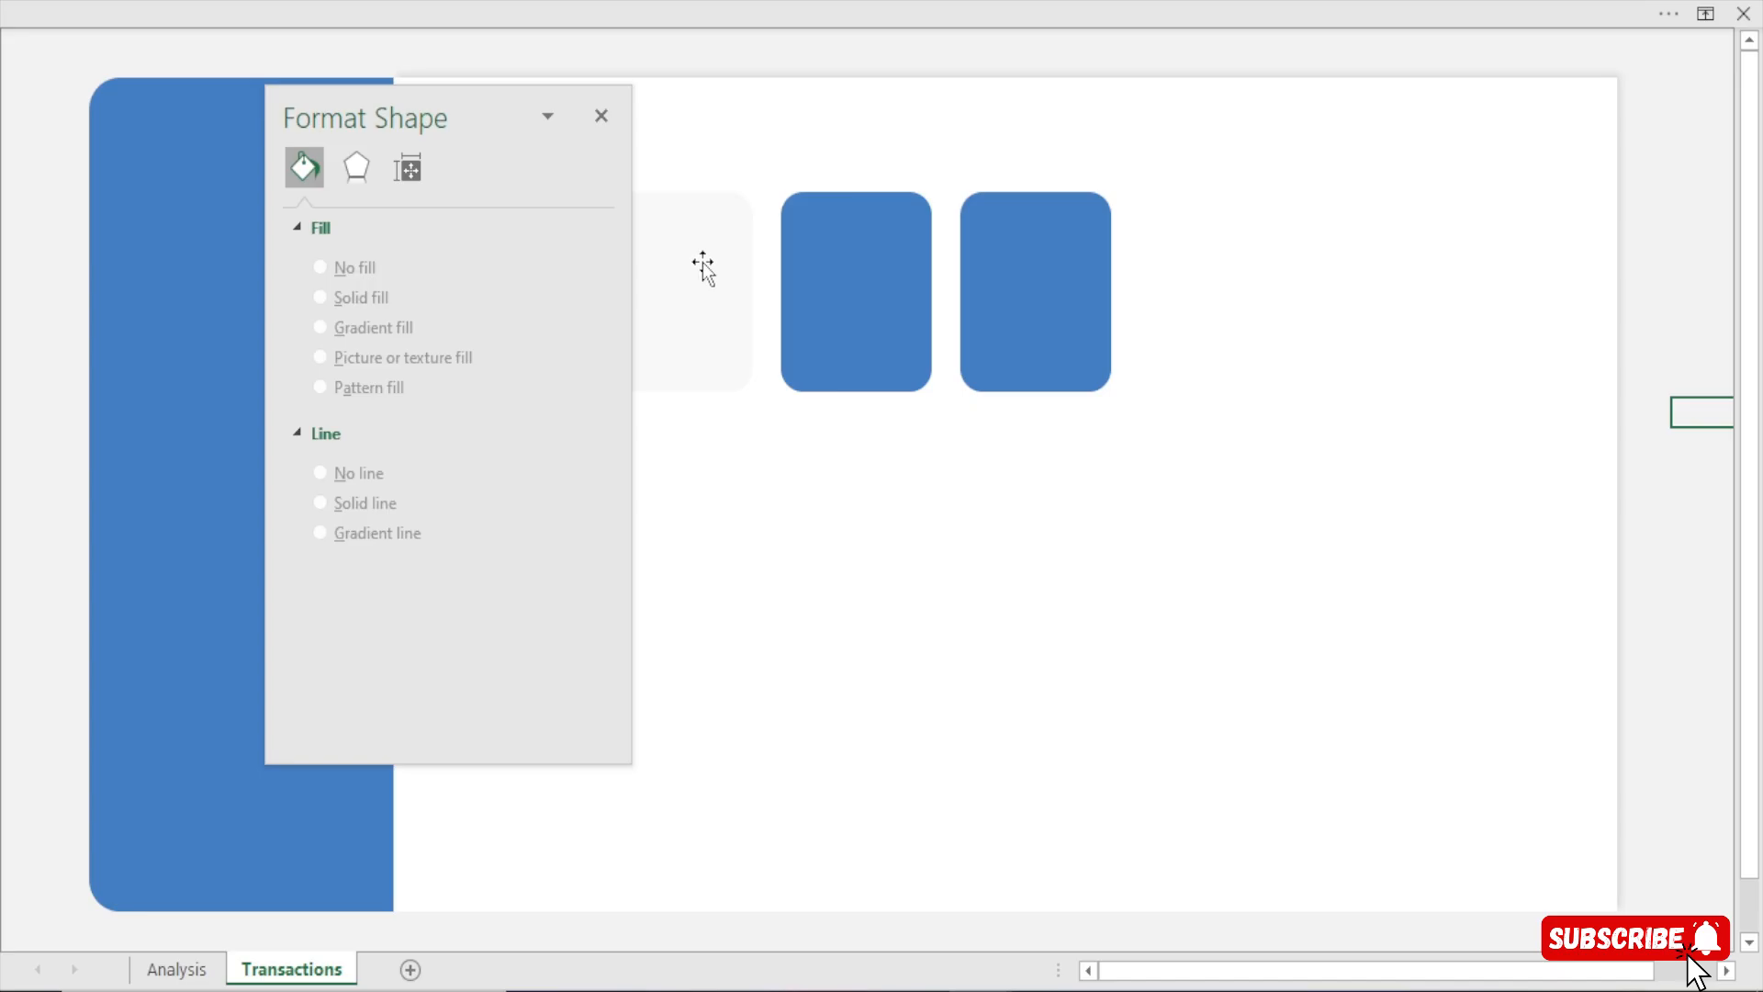
left_click(601, 116)
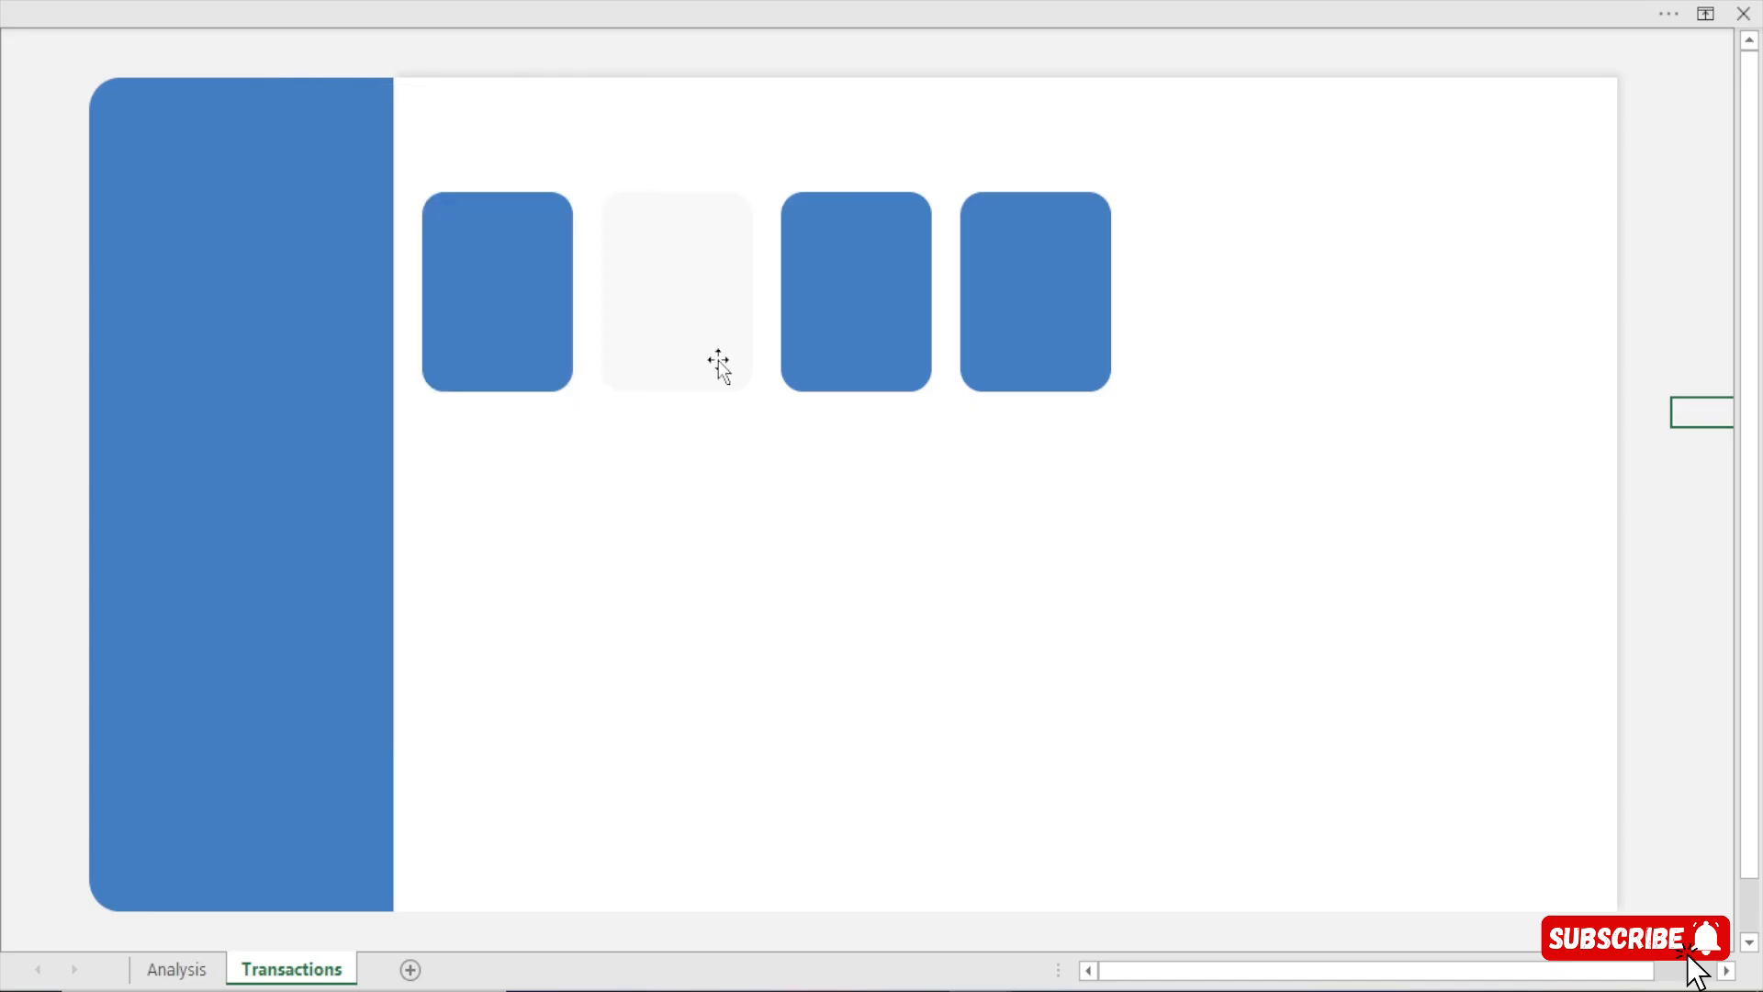
left_click(667, 342)
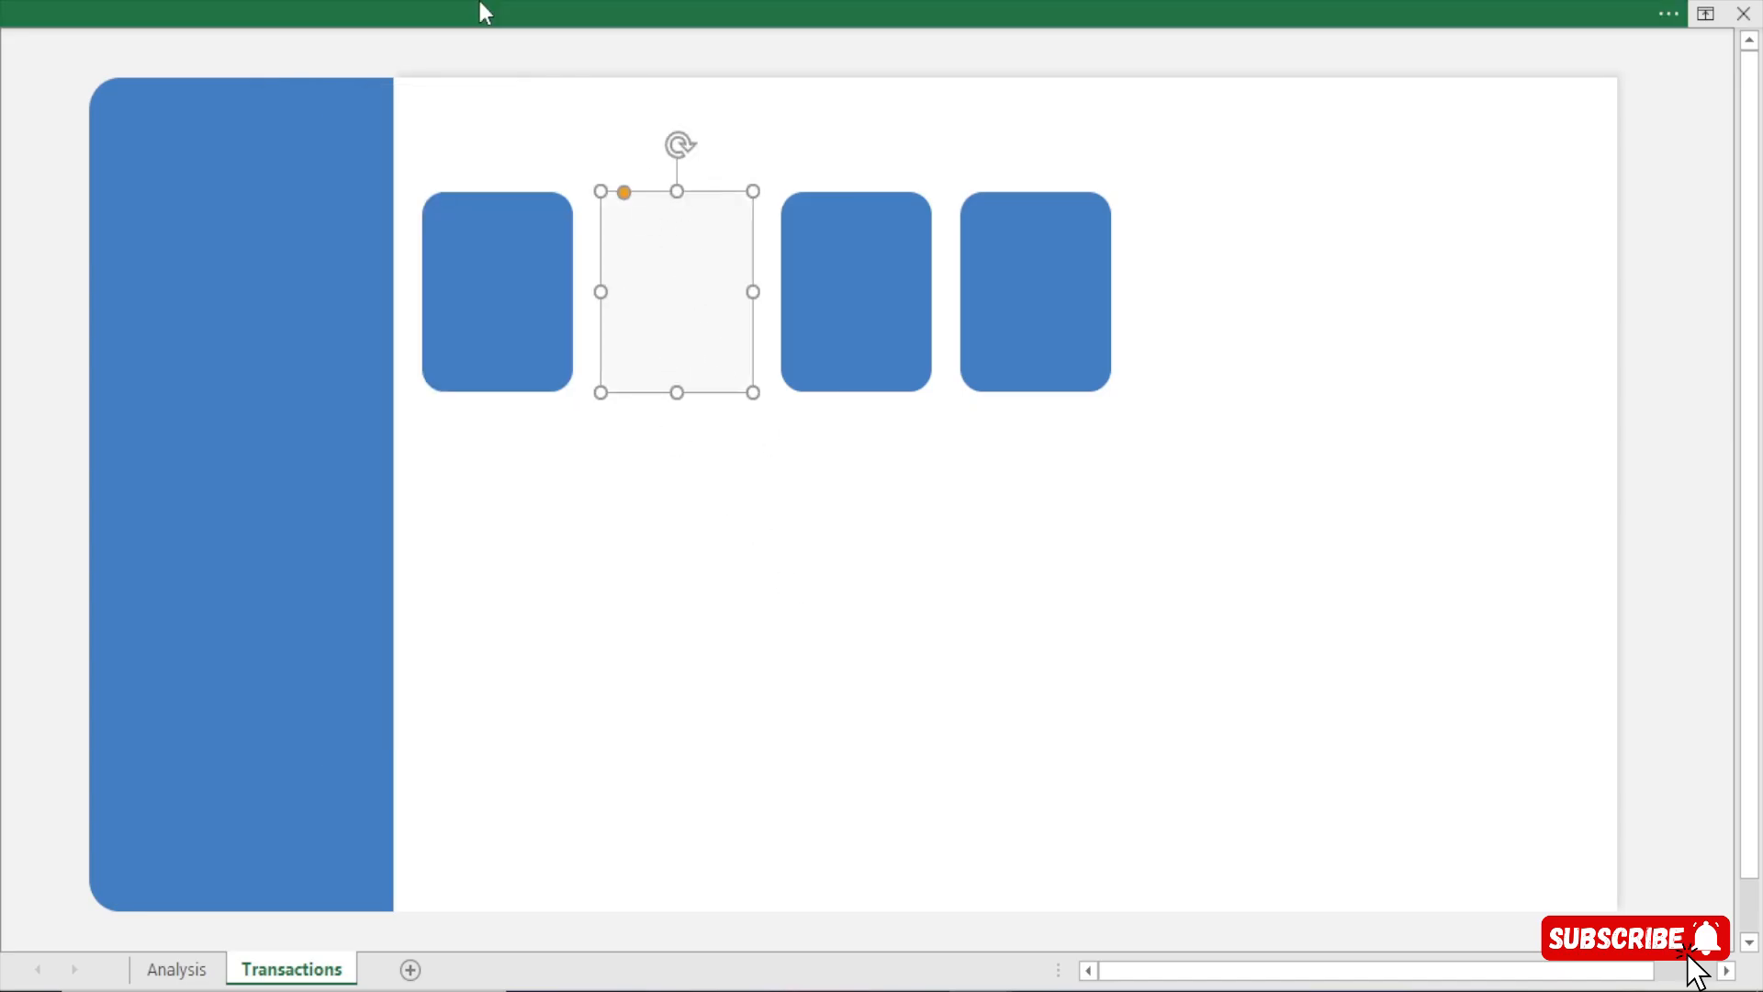
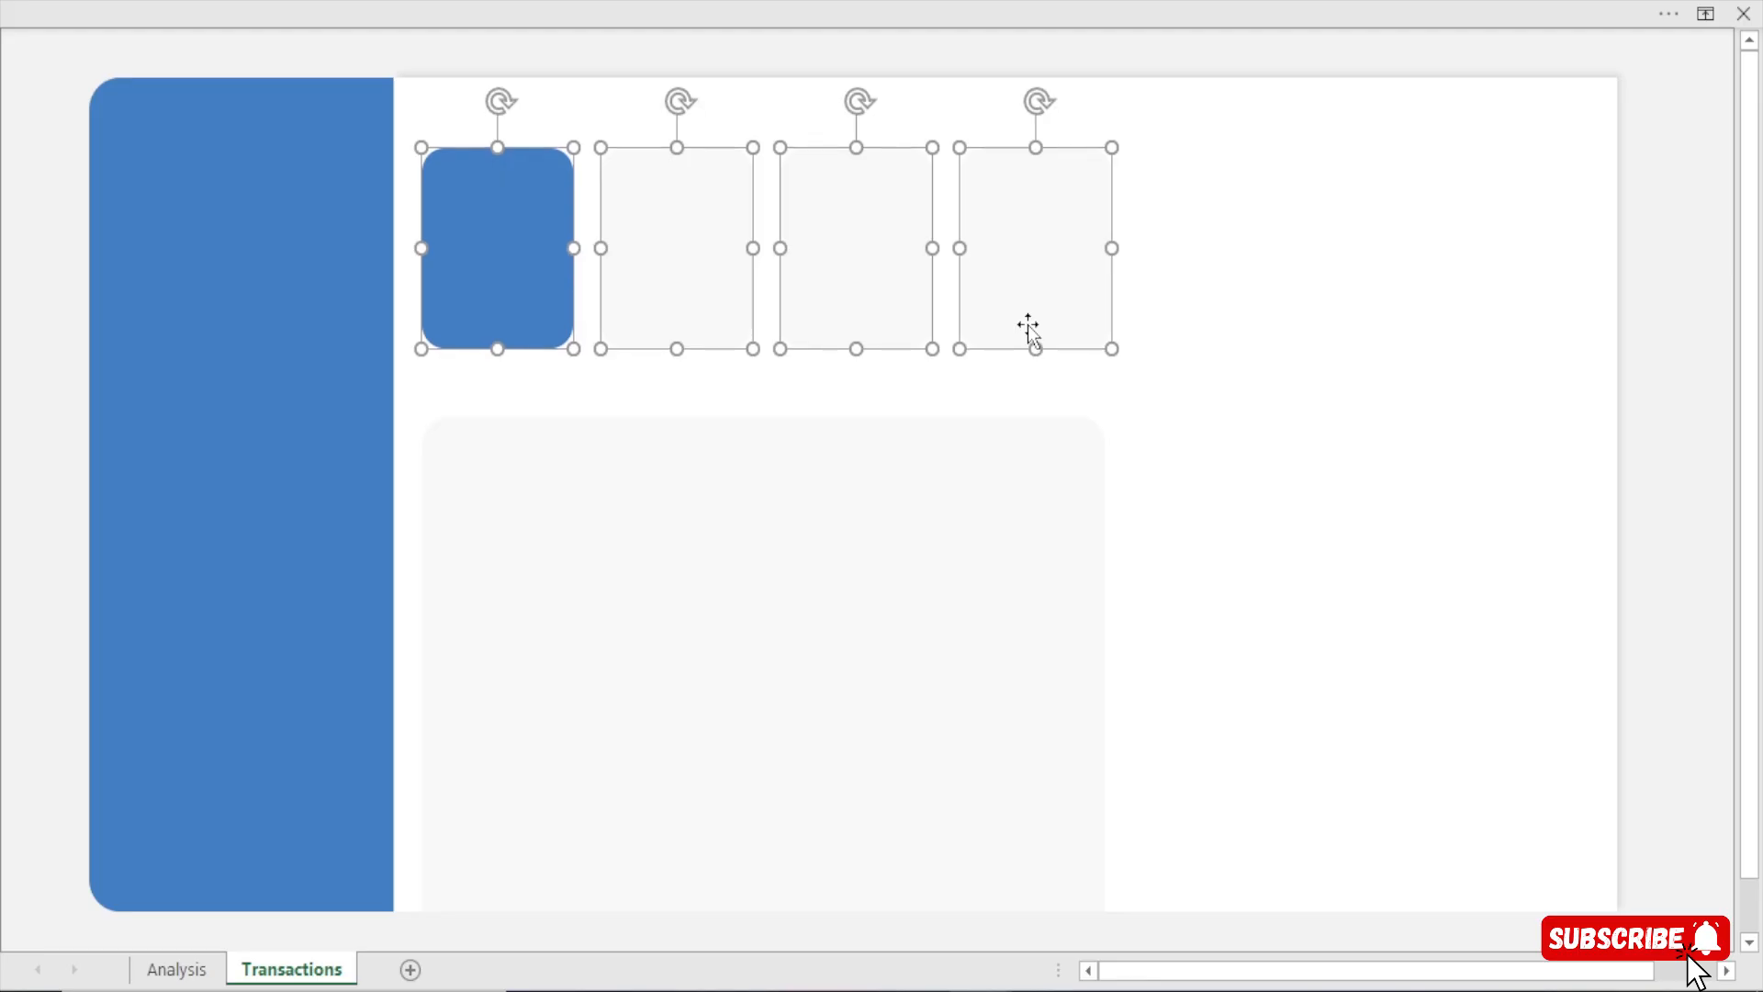
Move the large light grey panel up to just beneath the row of cards, inside the white background
left_click(601, 658)
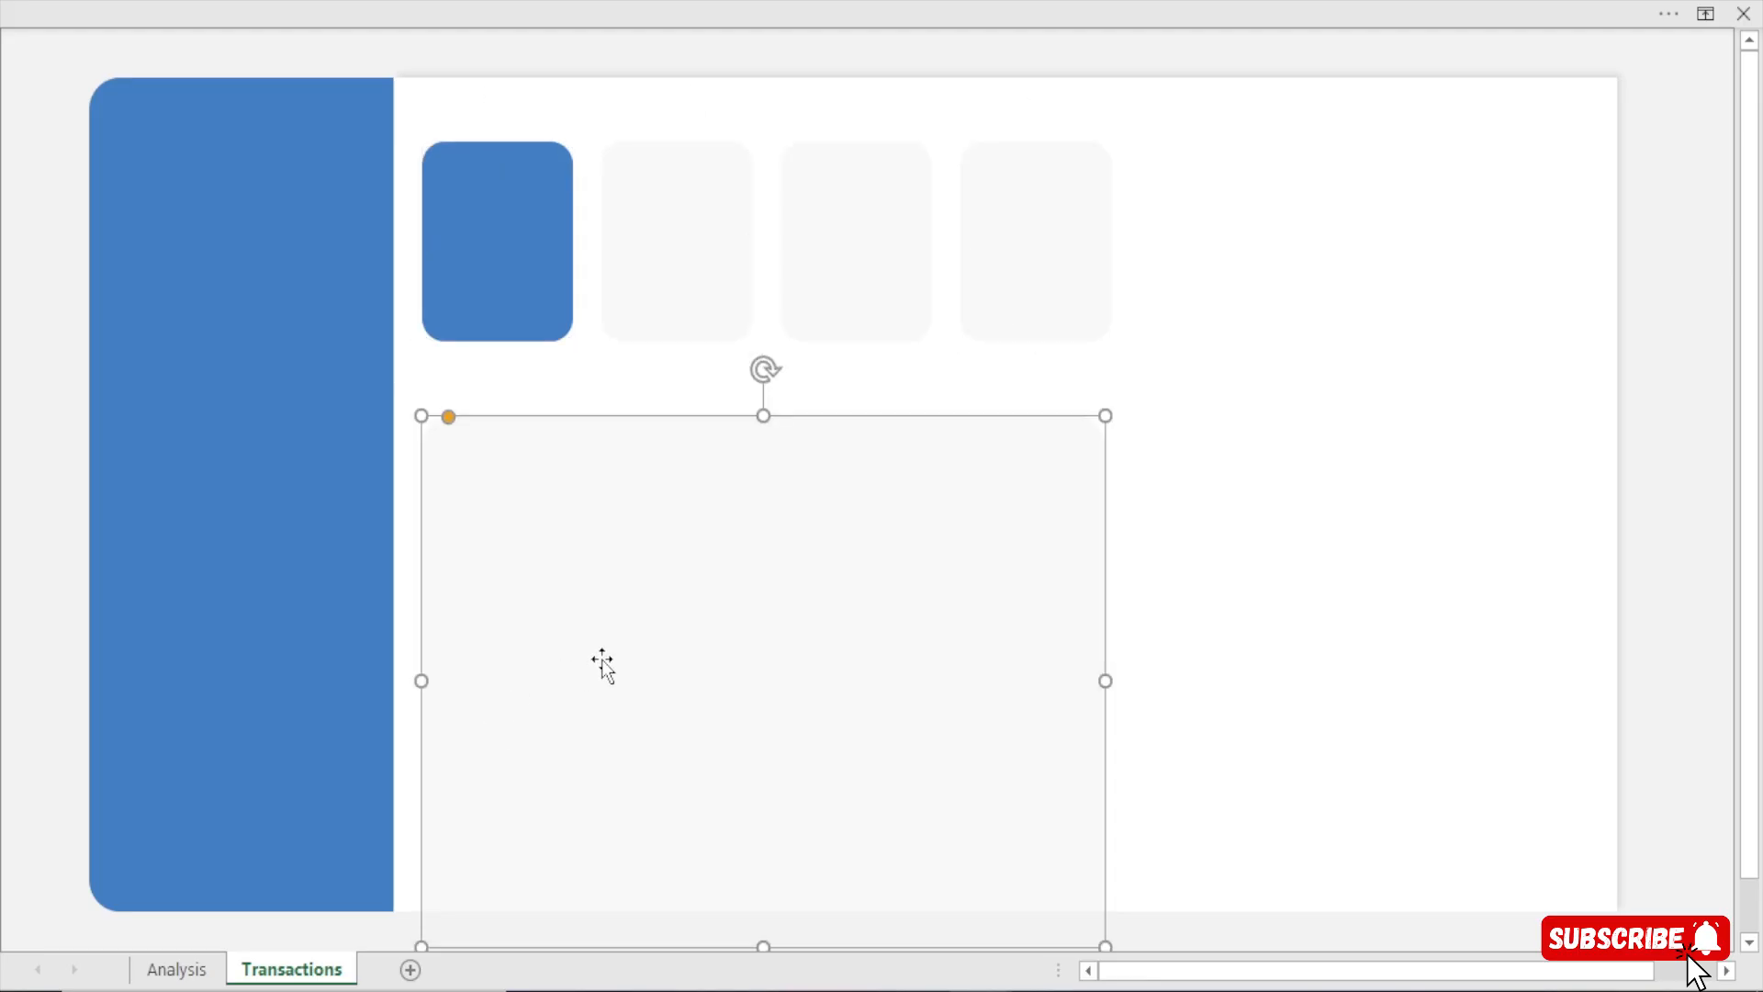
key("Up")
key("Up")
key("Up")
key("Up")
key("Up")
key("Up")
key("Up")
key("Up")
key("Up")
key("Up")
key("Up")
key("Up")
key("Up")
key("Up")
key("Up")
key("Up")
key("Up")
key("Up")
key("Up")
key("Up")
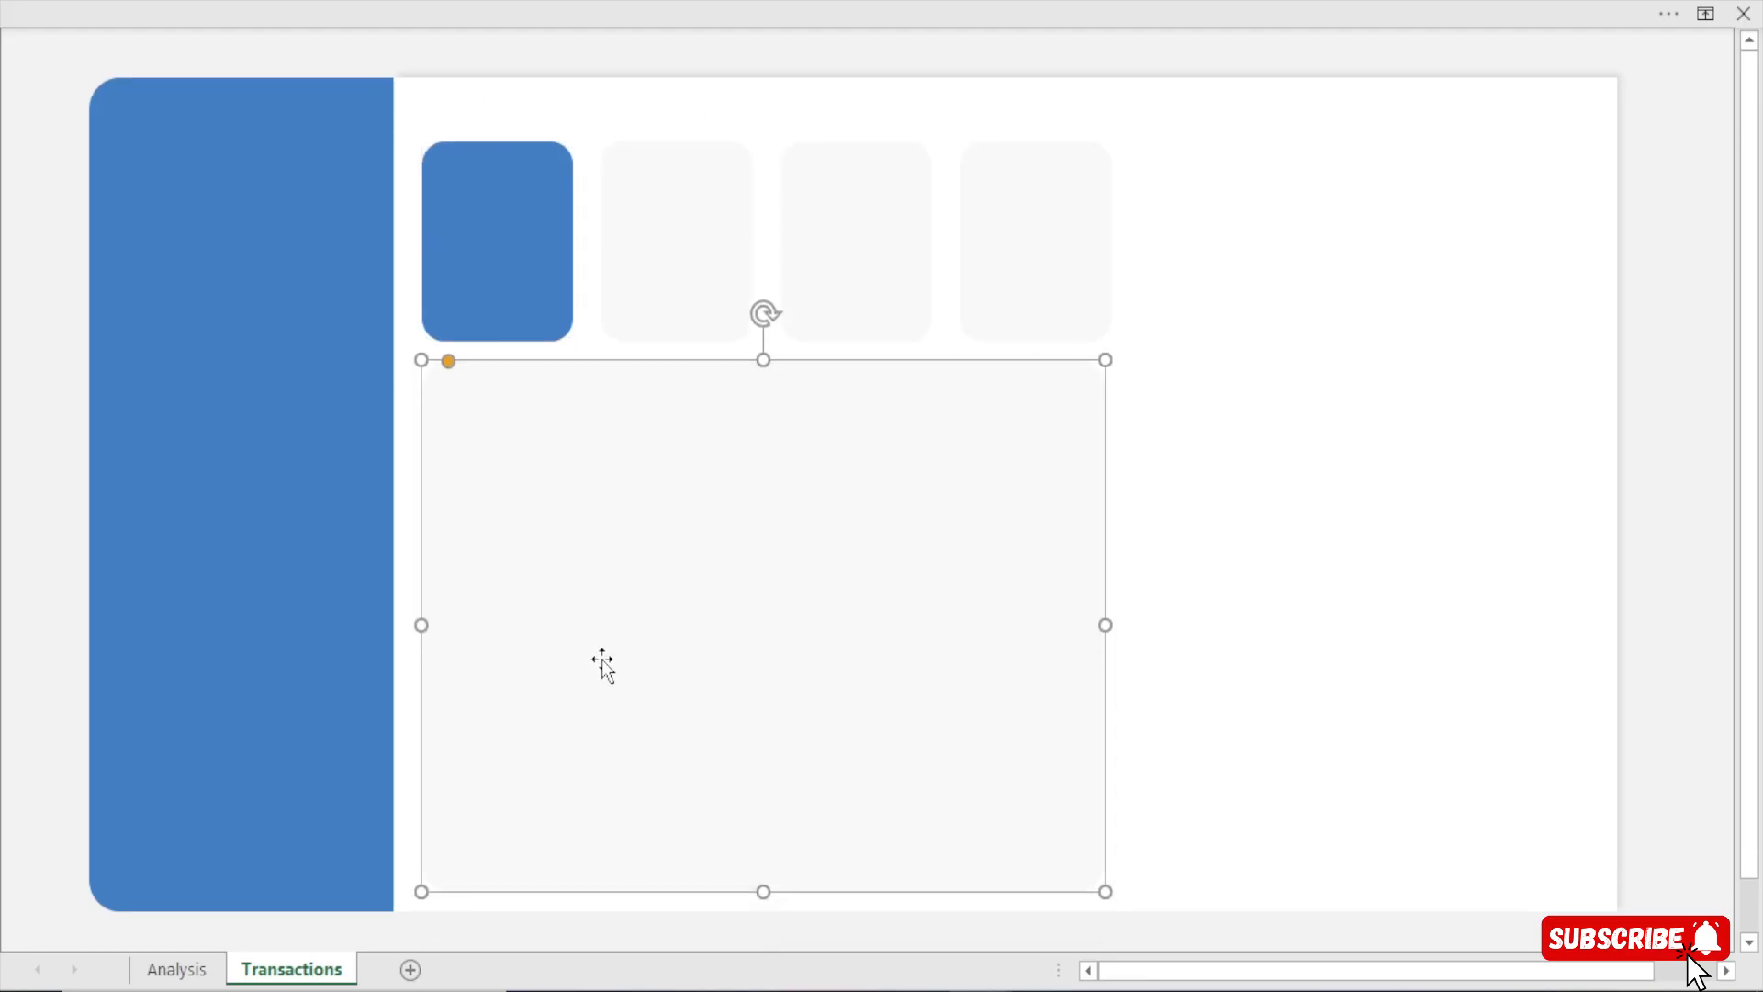
key("Up")
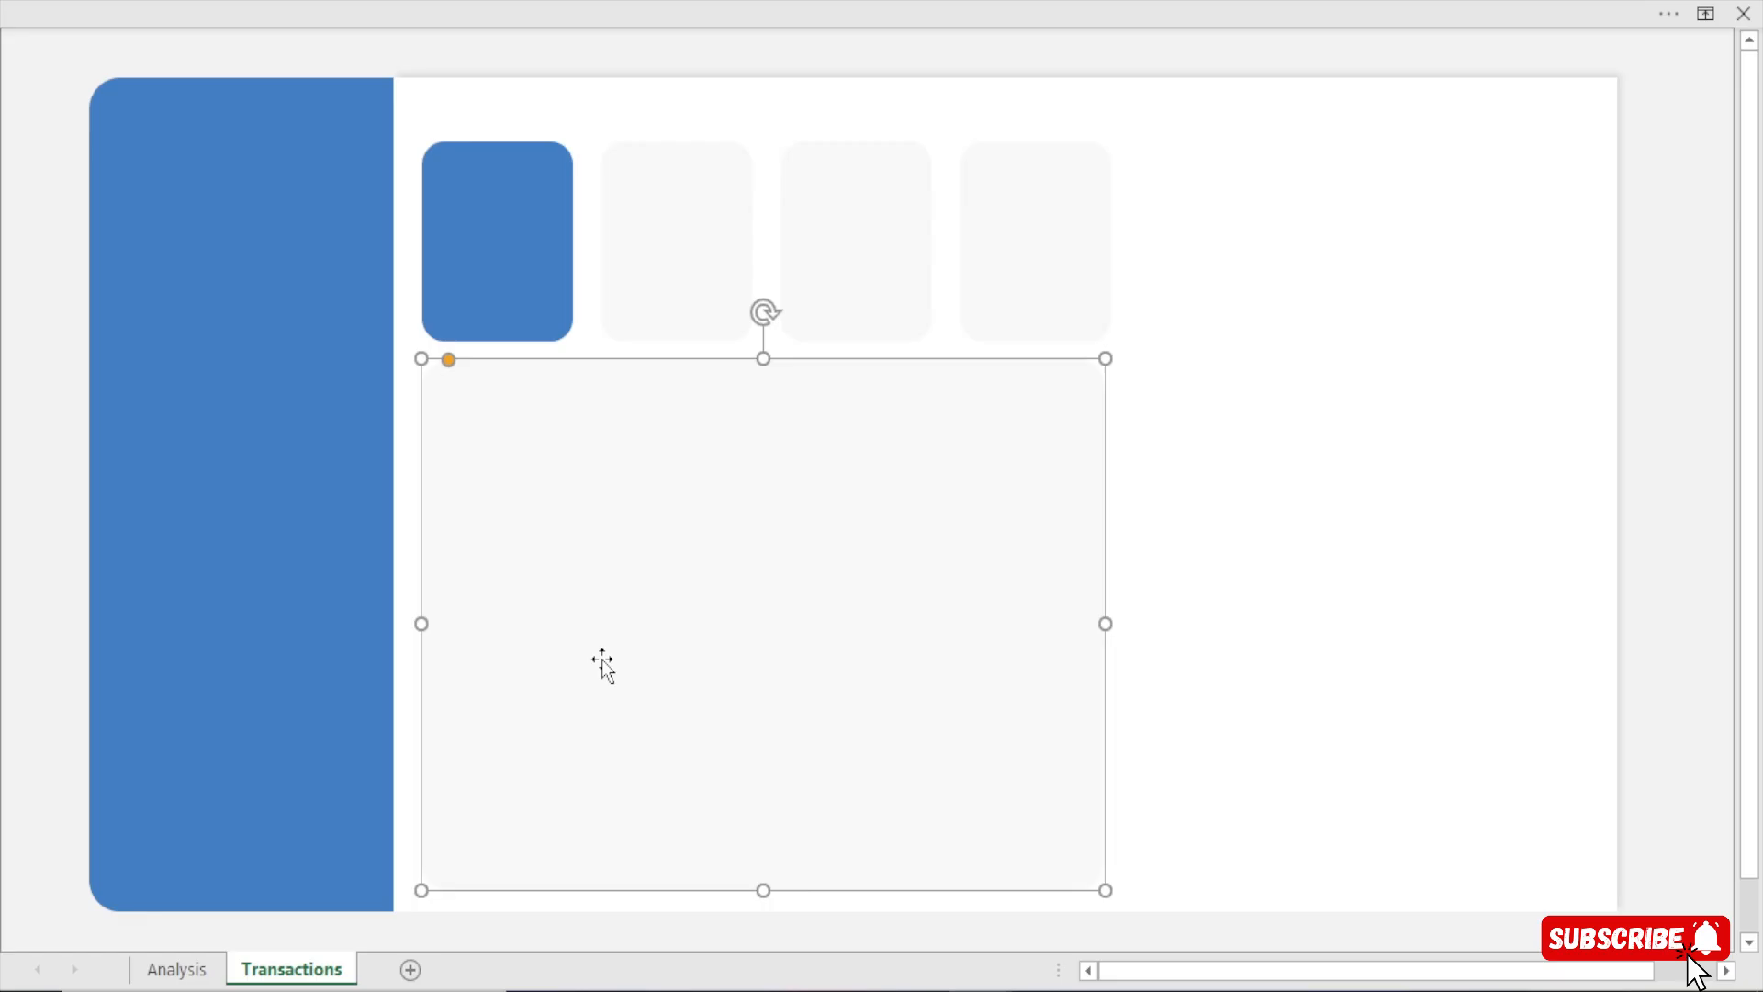
left_click(23, 499)
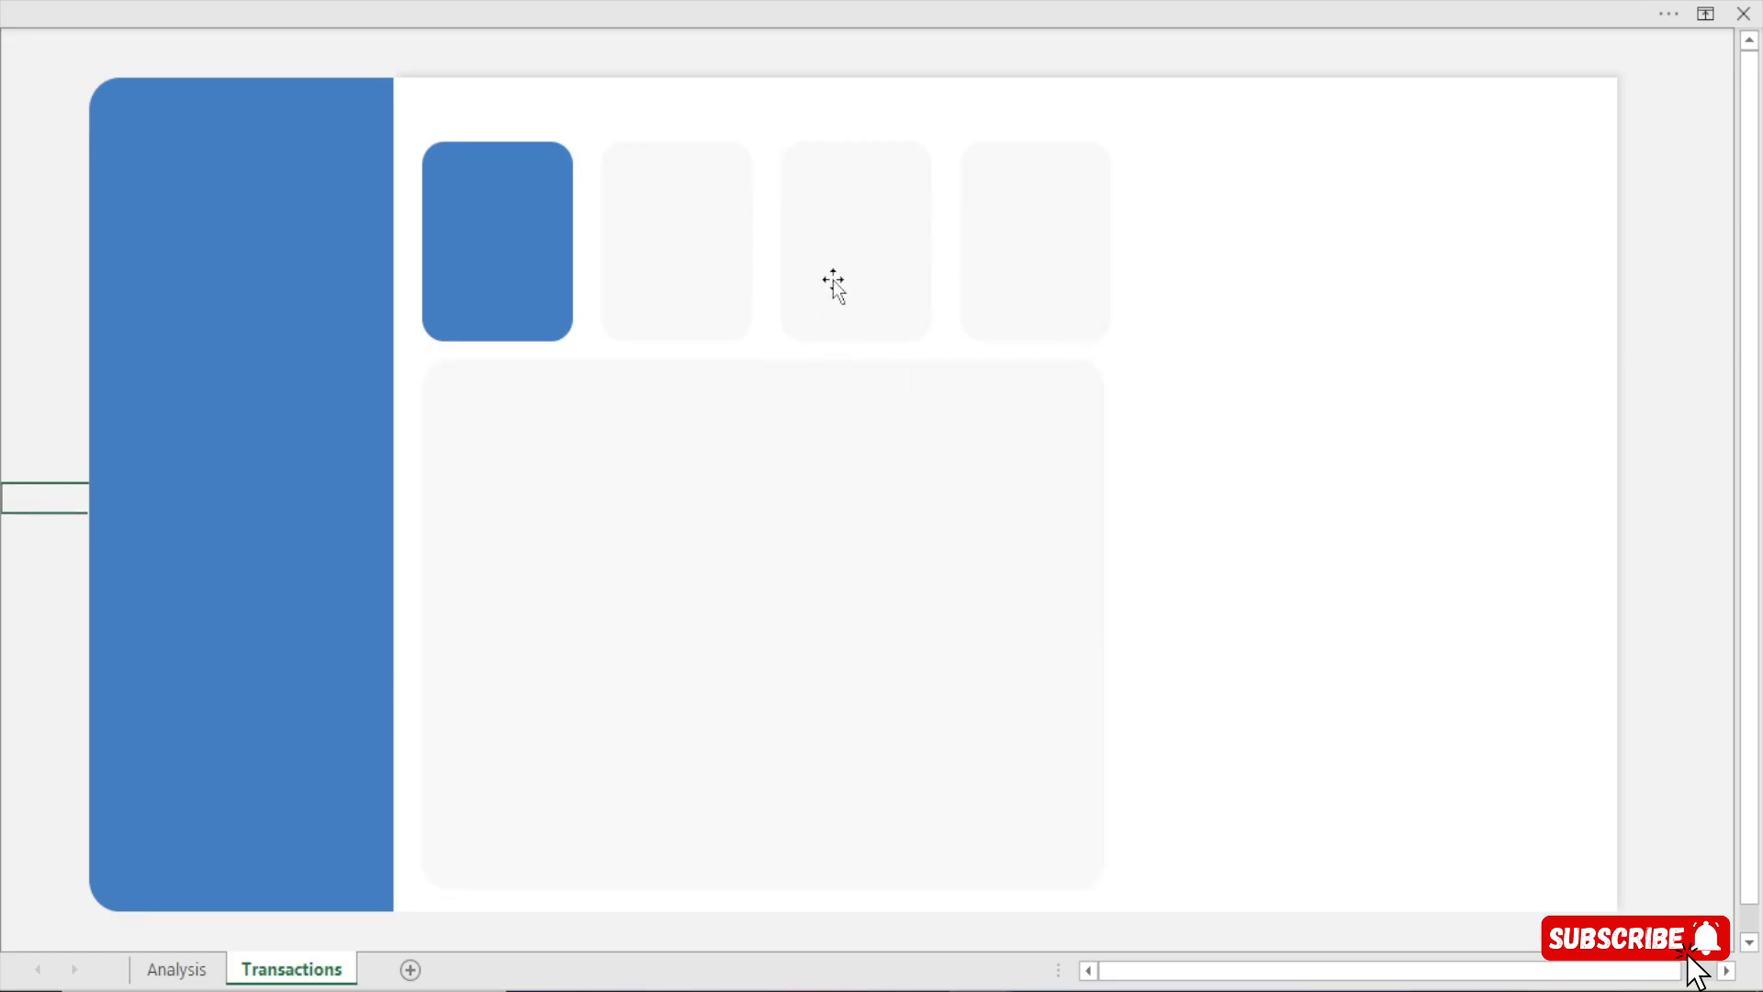
left_click(726, 489)
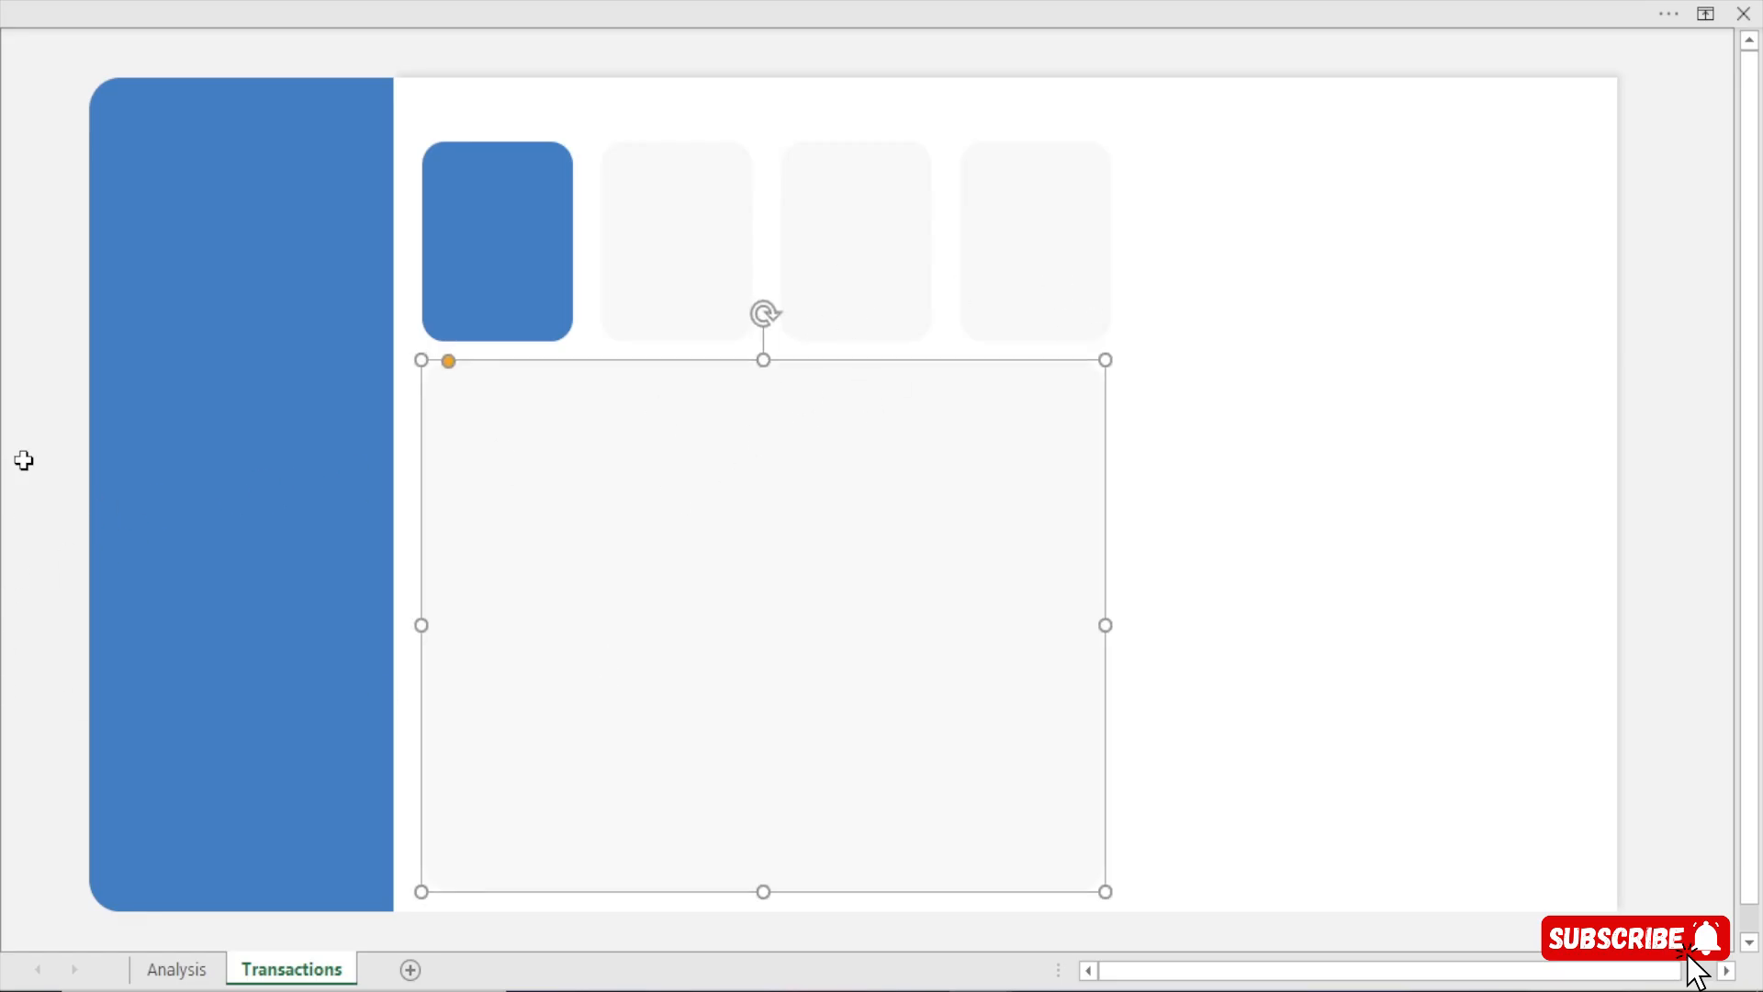
left_click(63, 386)
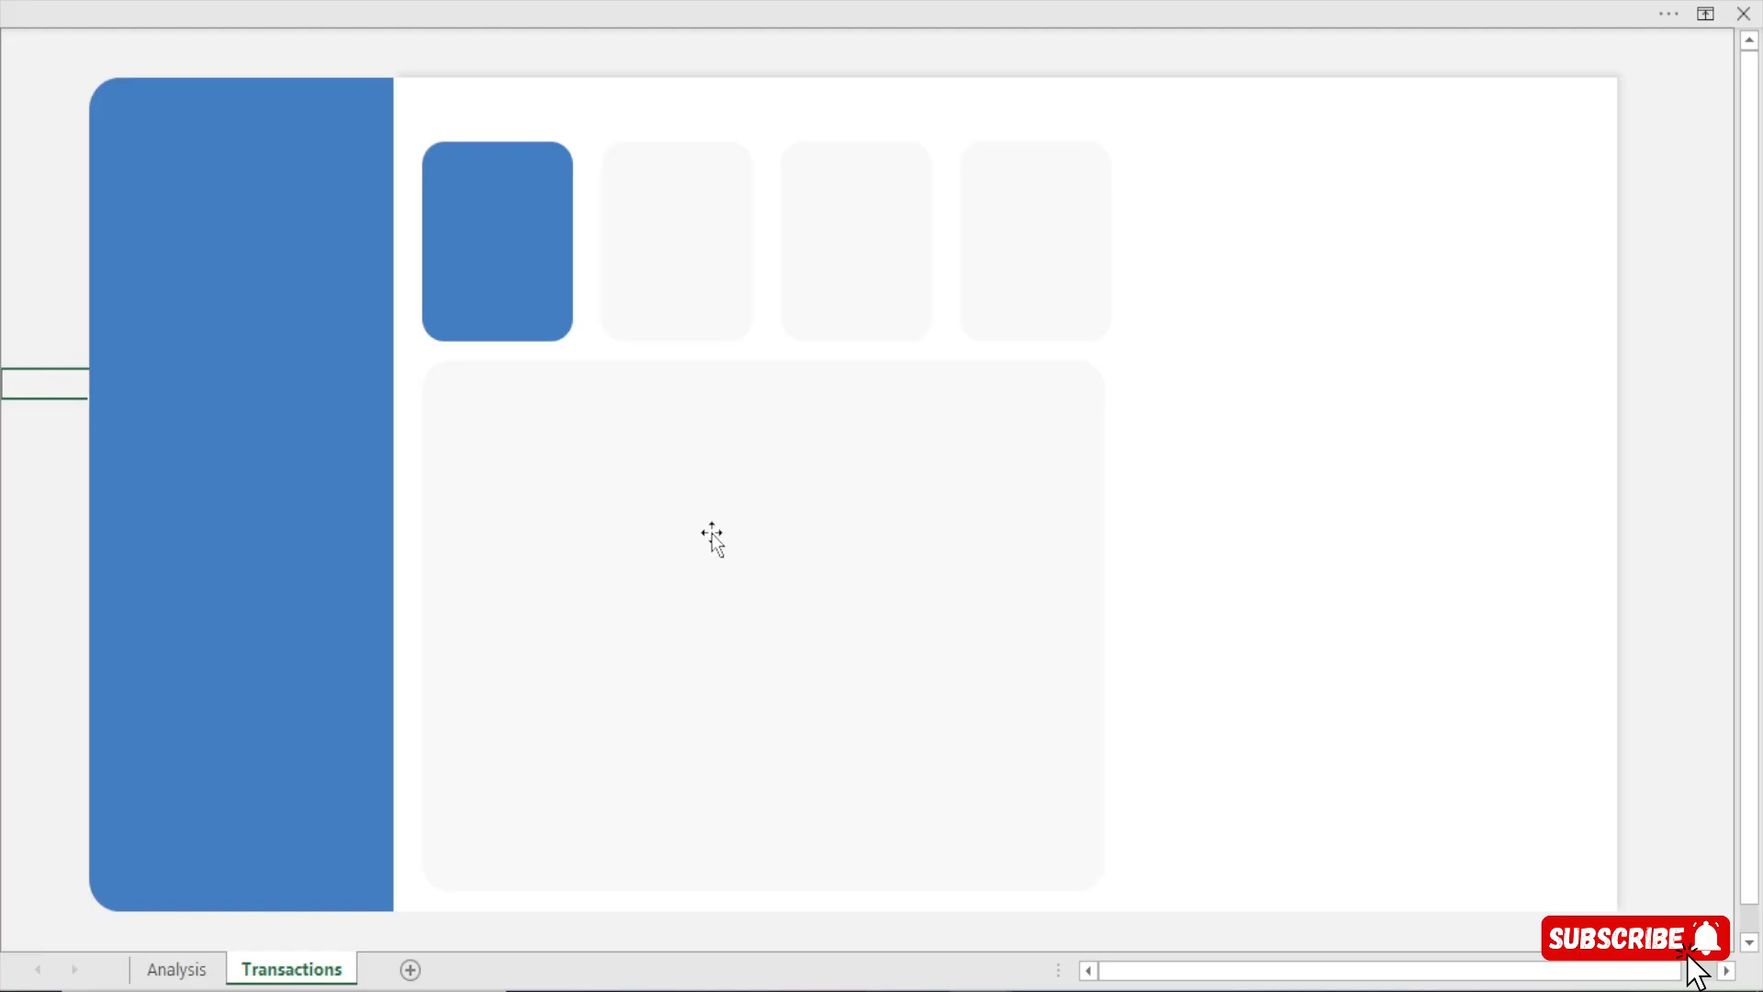
Nudge the large light grey panel slightly to the right
left_click(595, 490)
key("Right")
key("Right")
key("Right")
key("Right")
key("Right")
key("Right")
key("Right")
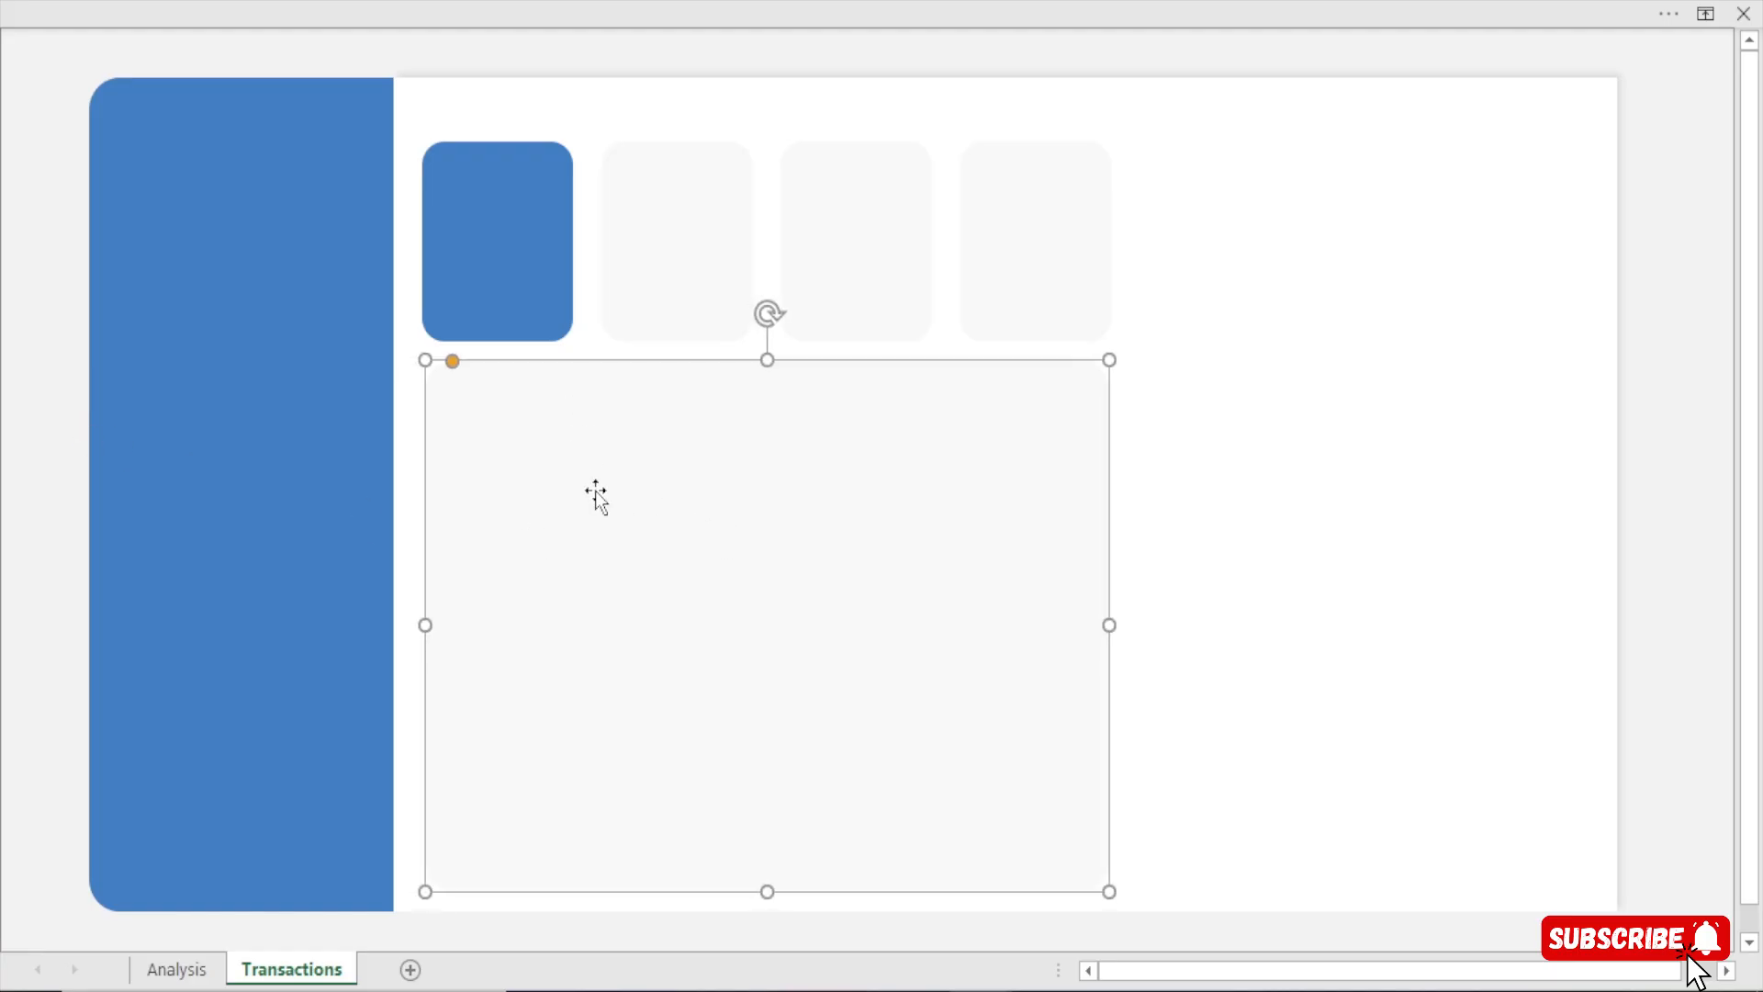
Align the left edges of the large light grey panel and the blue card
left_click(514, 245, "shift")
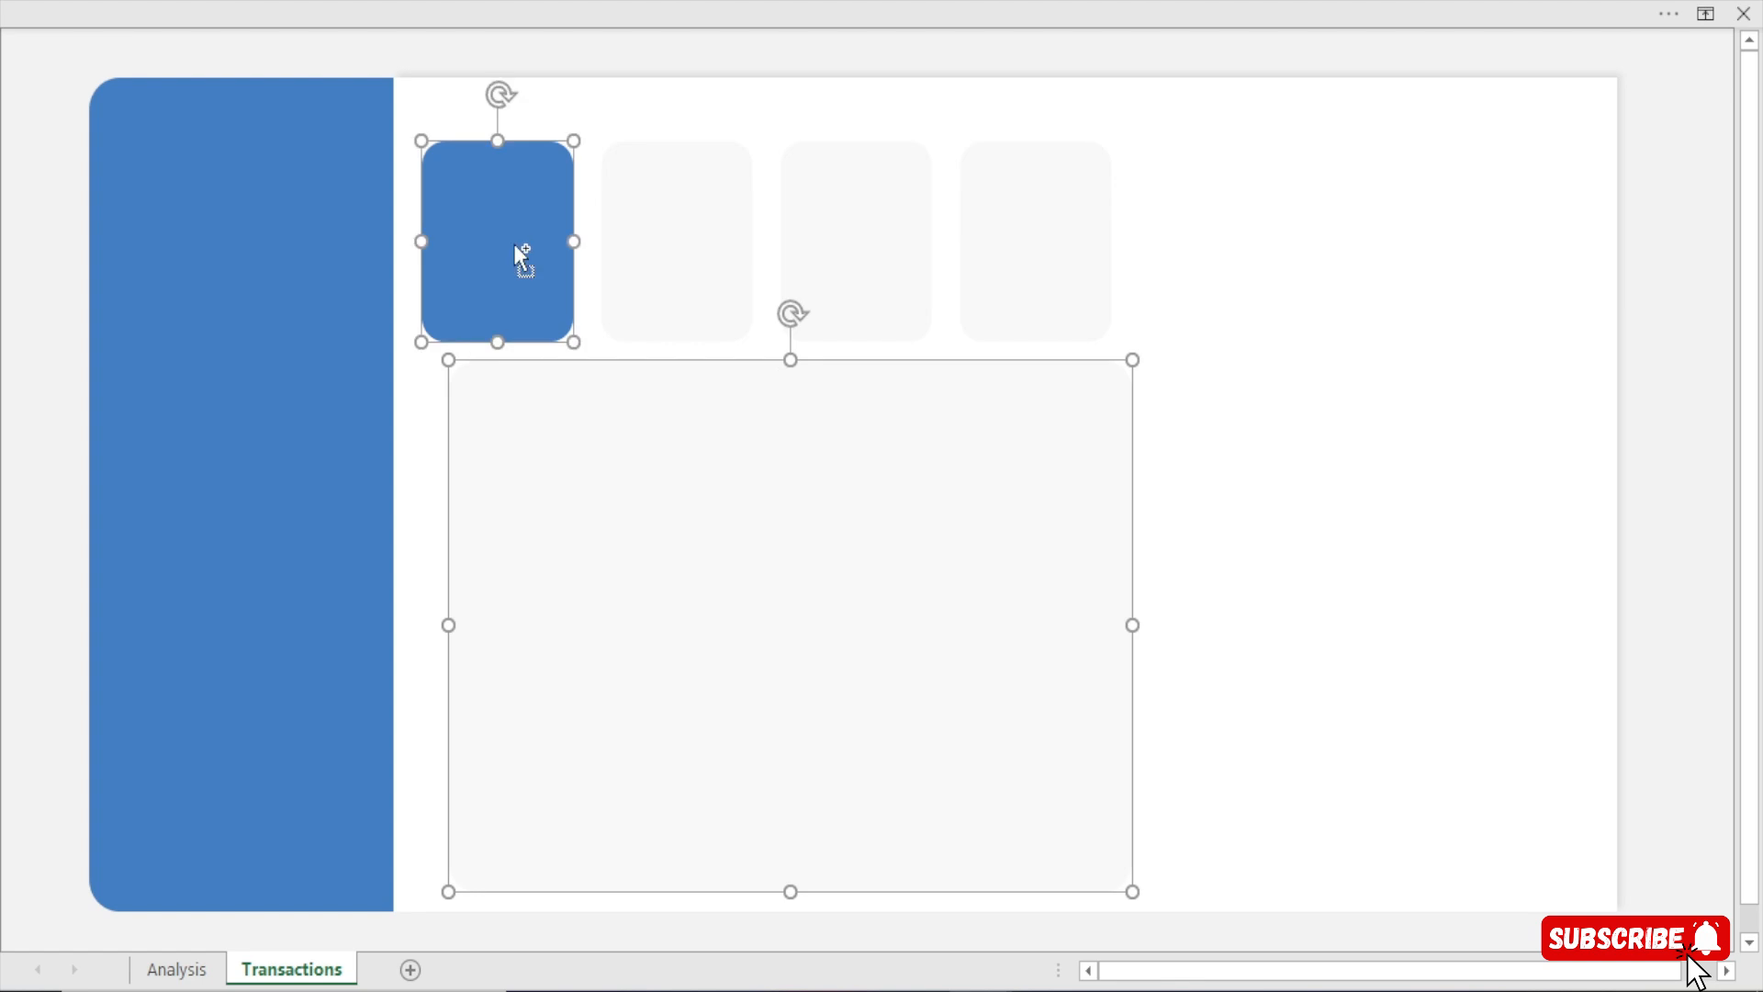
left_click(984, 8)
left_click(1019, 67)
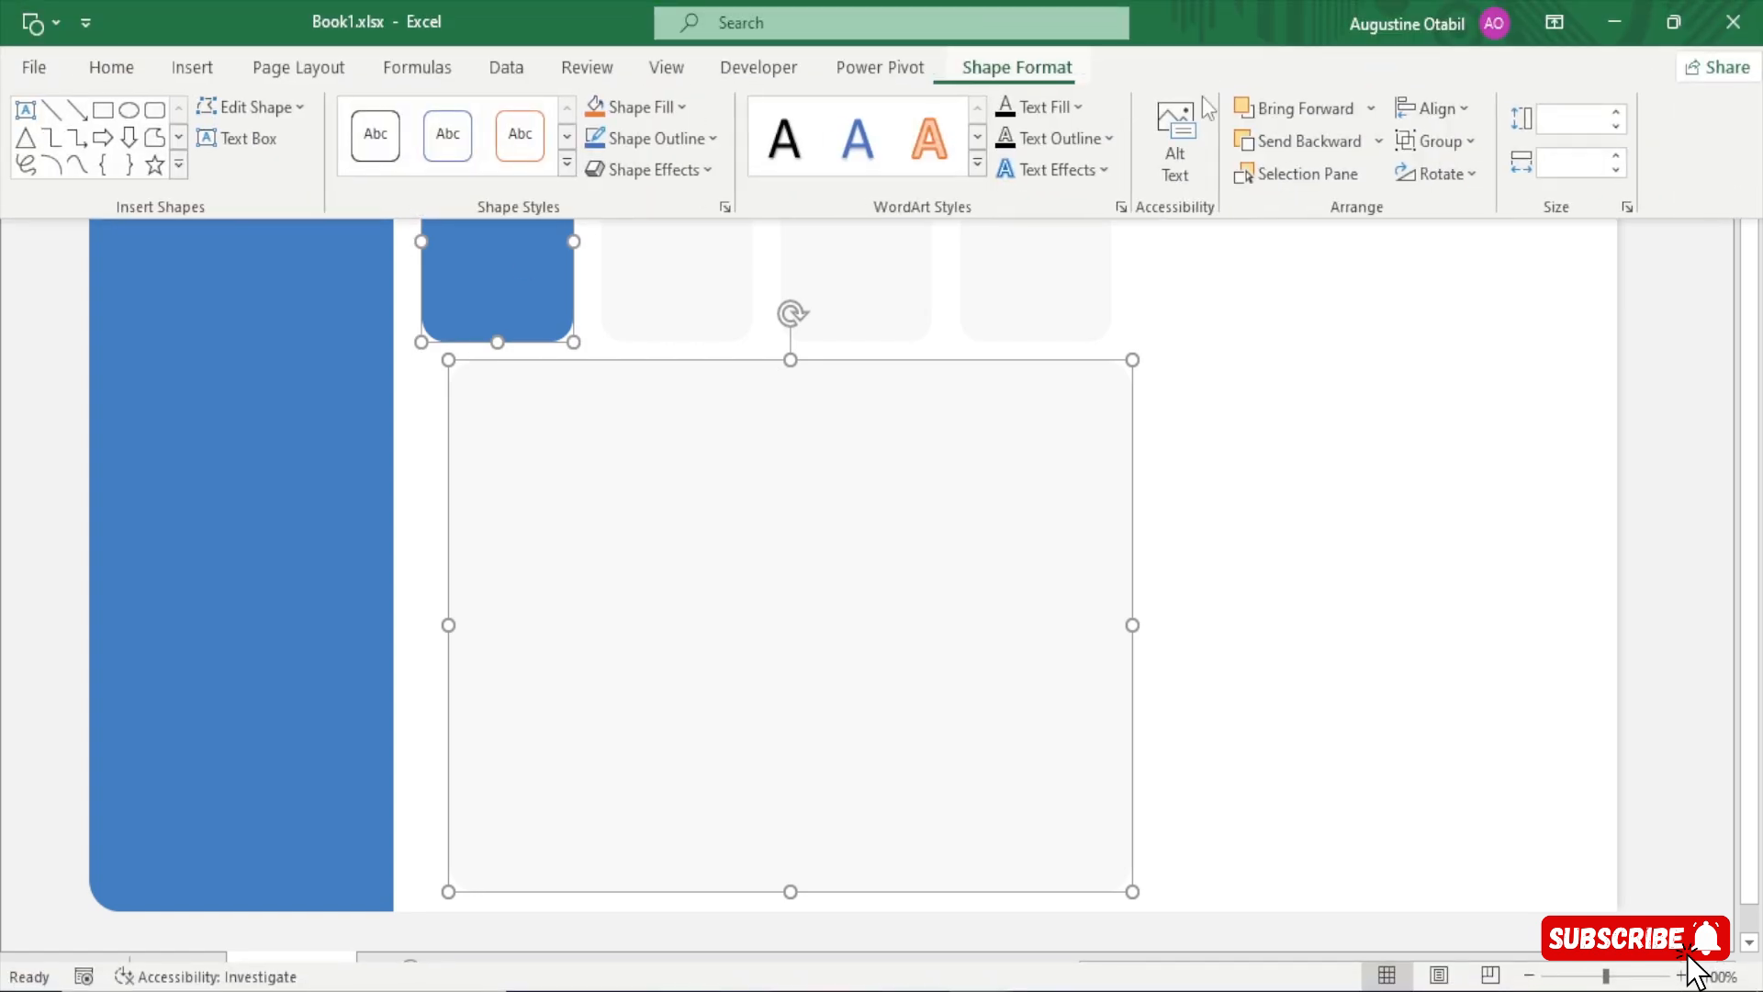
left_click(1449, 107)
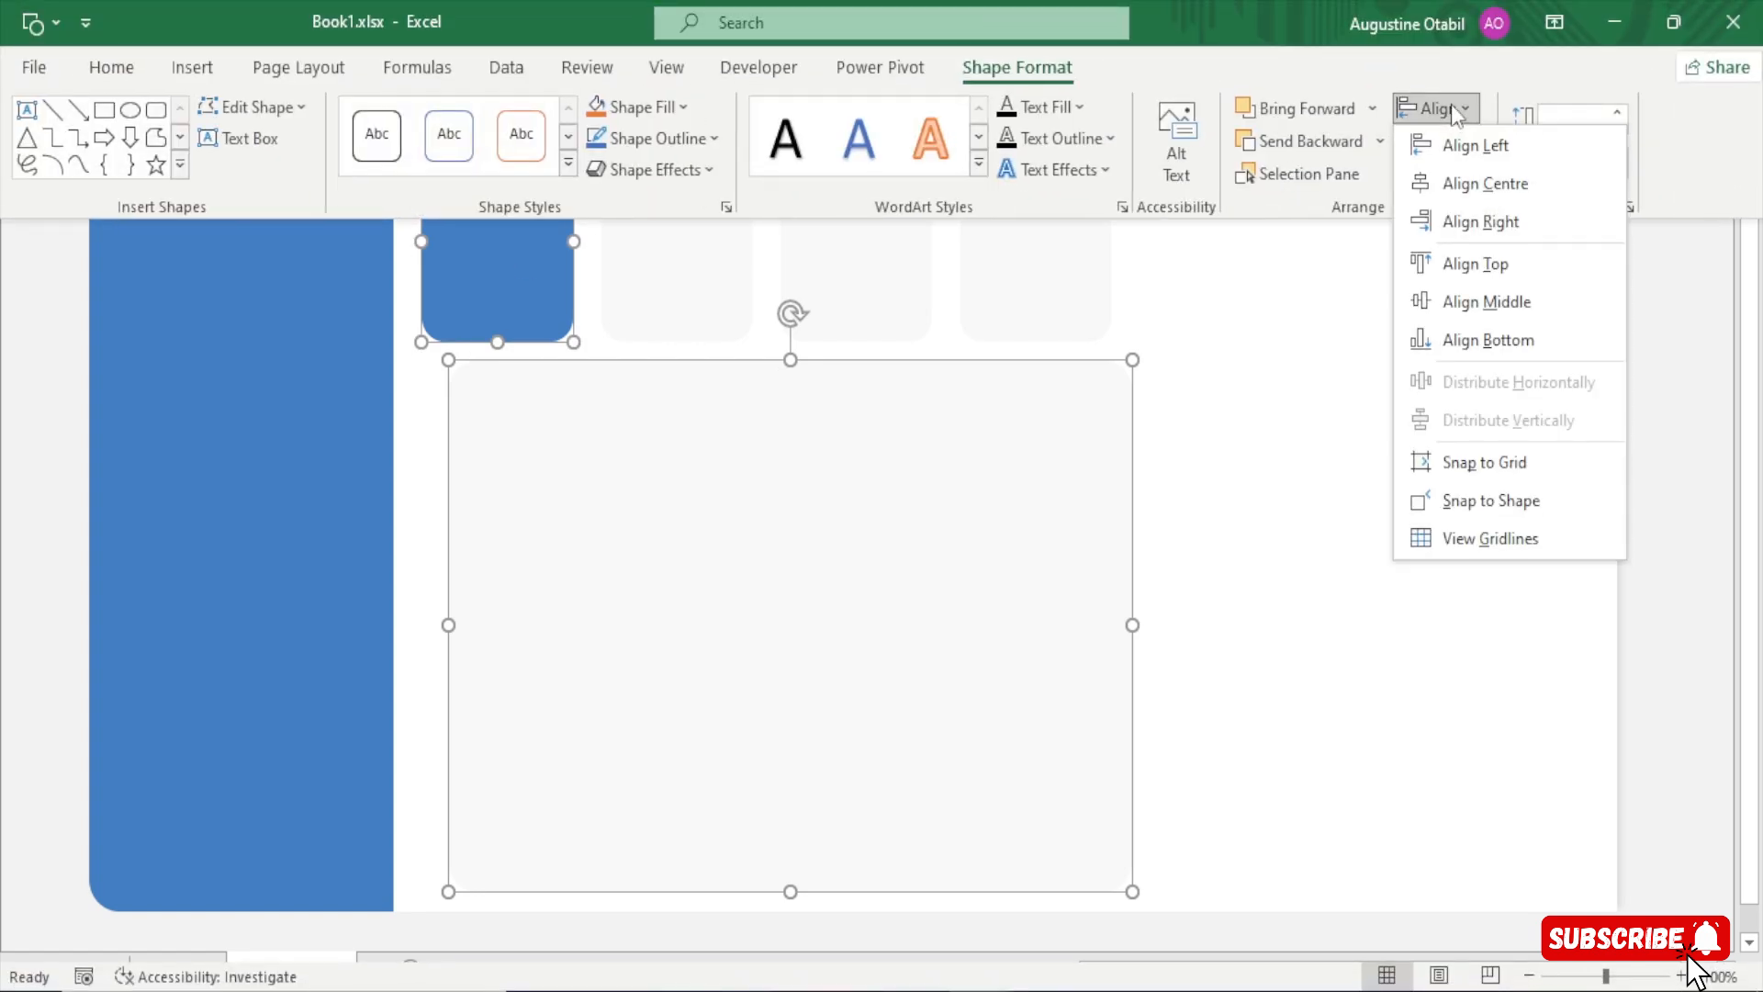
left_click(1474, 147)
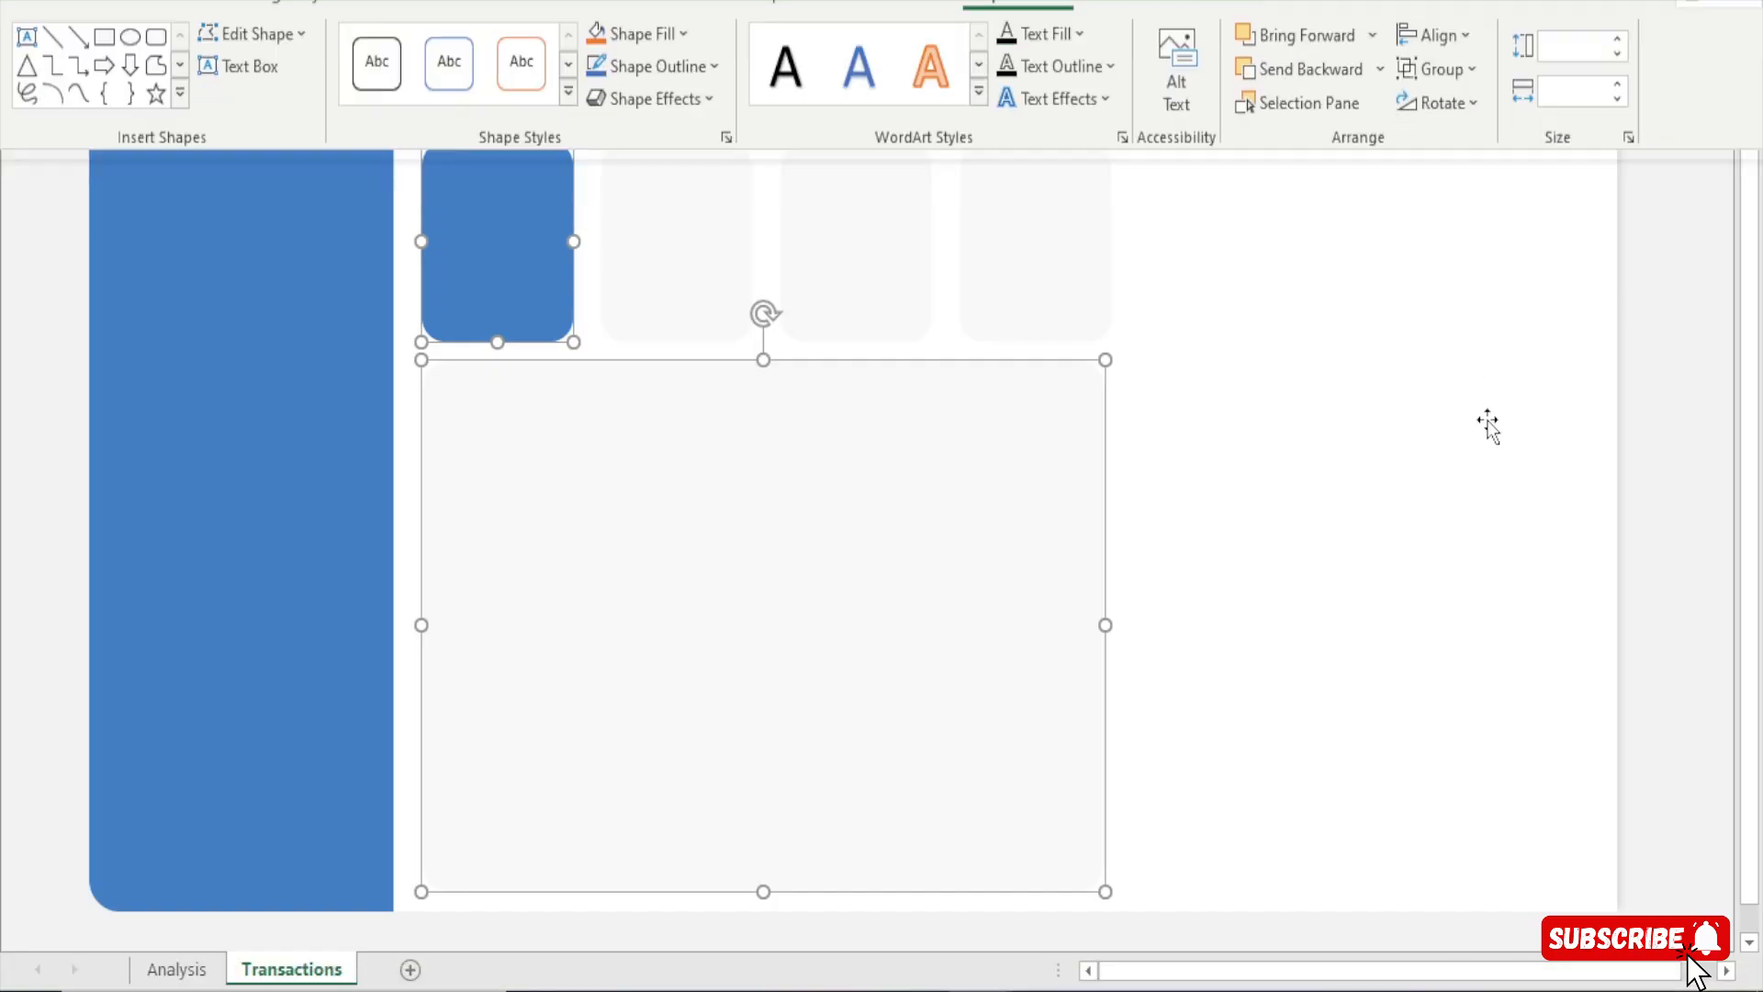
left_click(1692, 416)
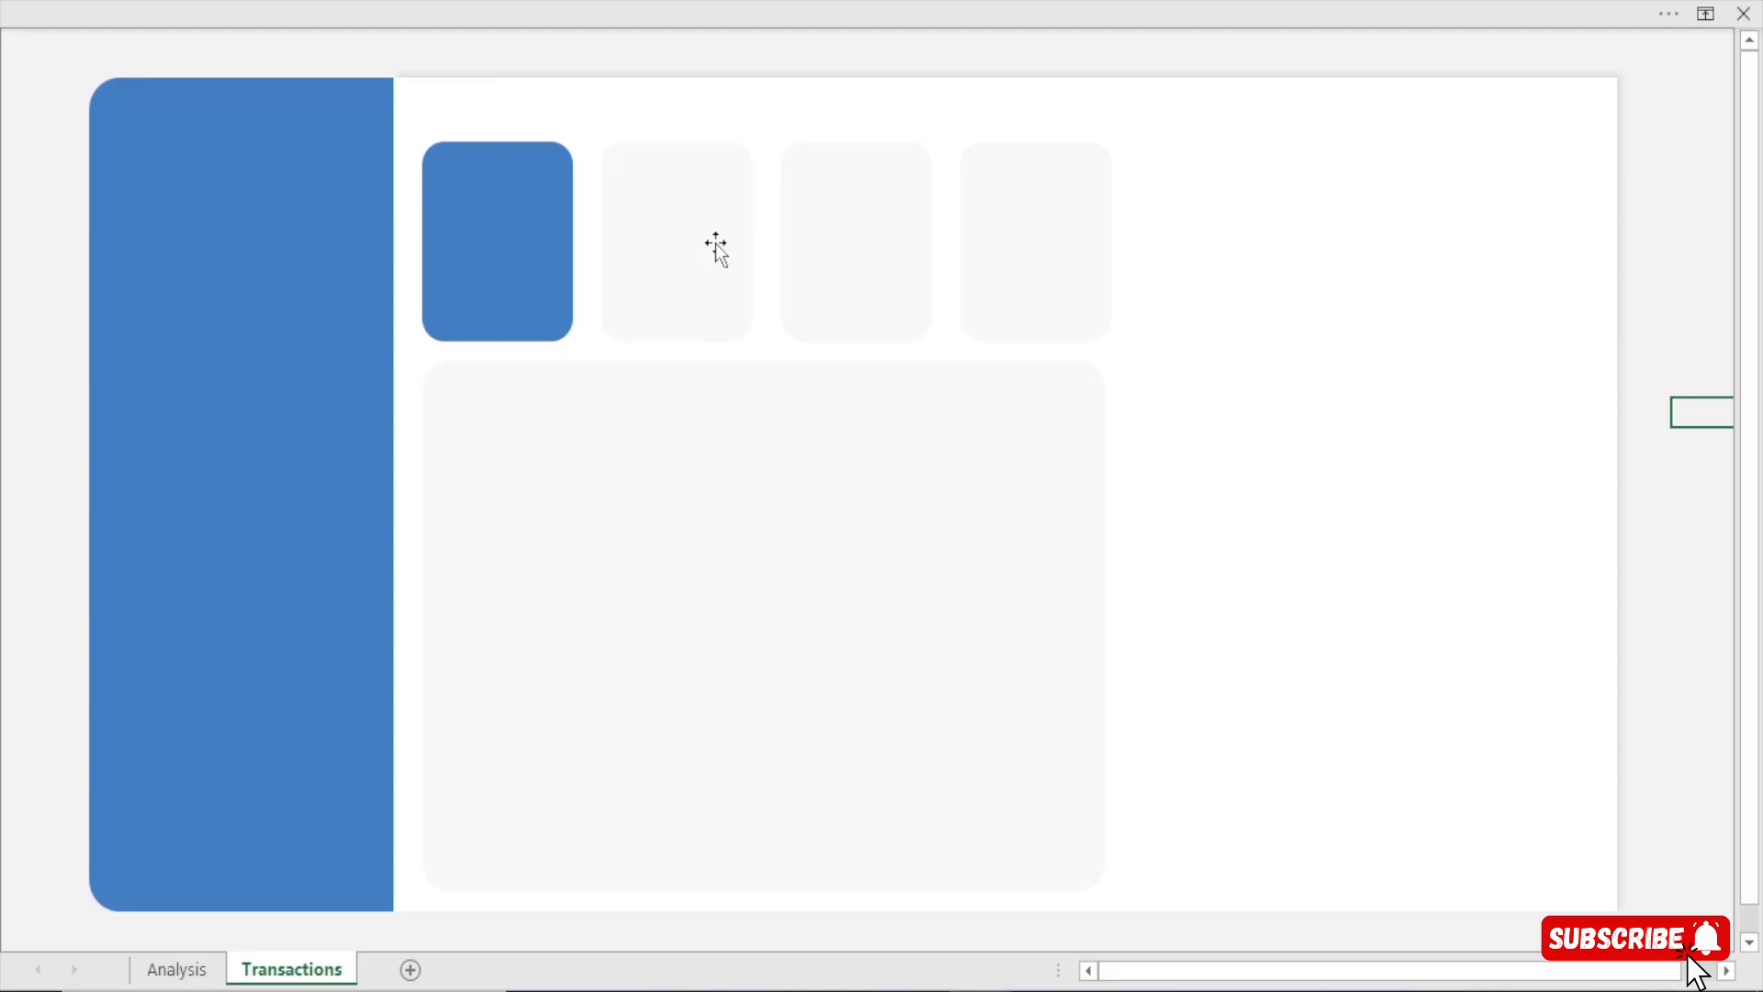
Nudge the fourth card left so its right edge roughly matches the large grey panel's right edge
left_click(1044, 251)
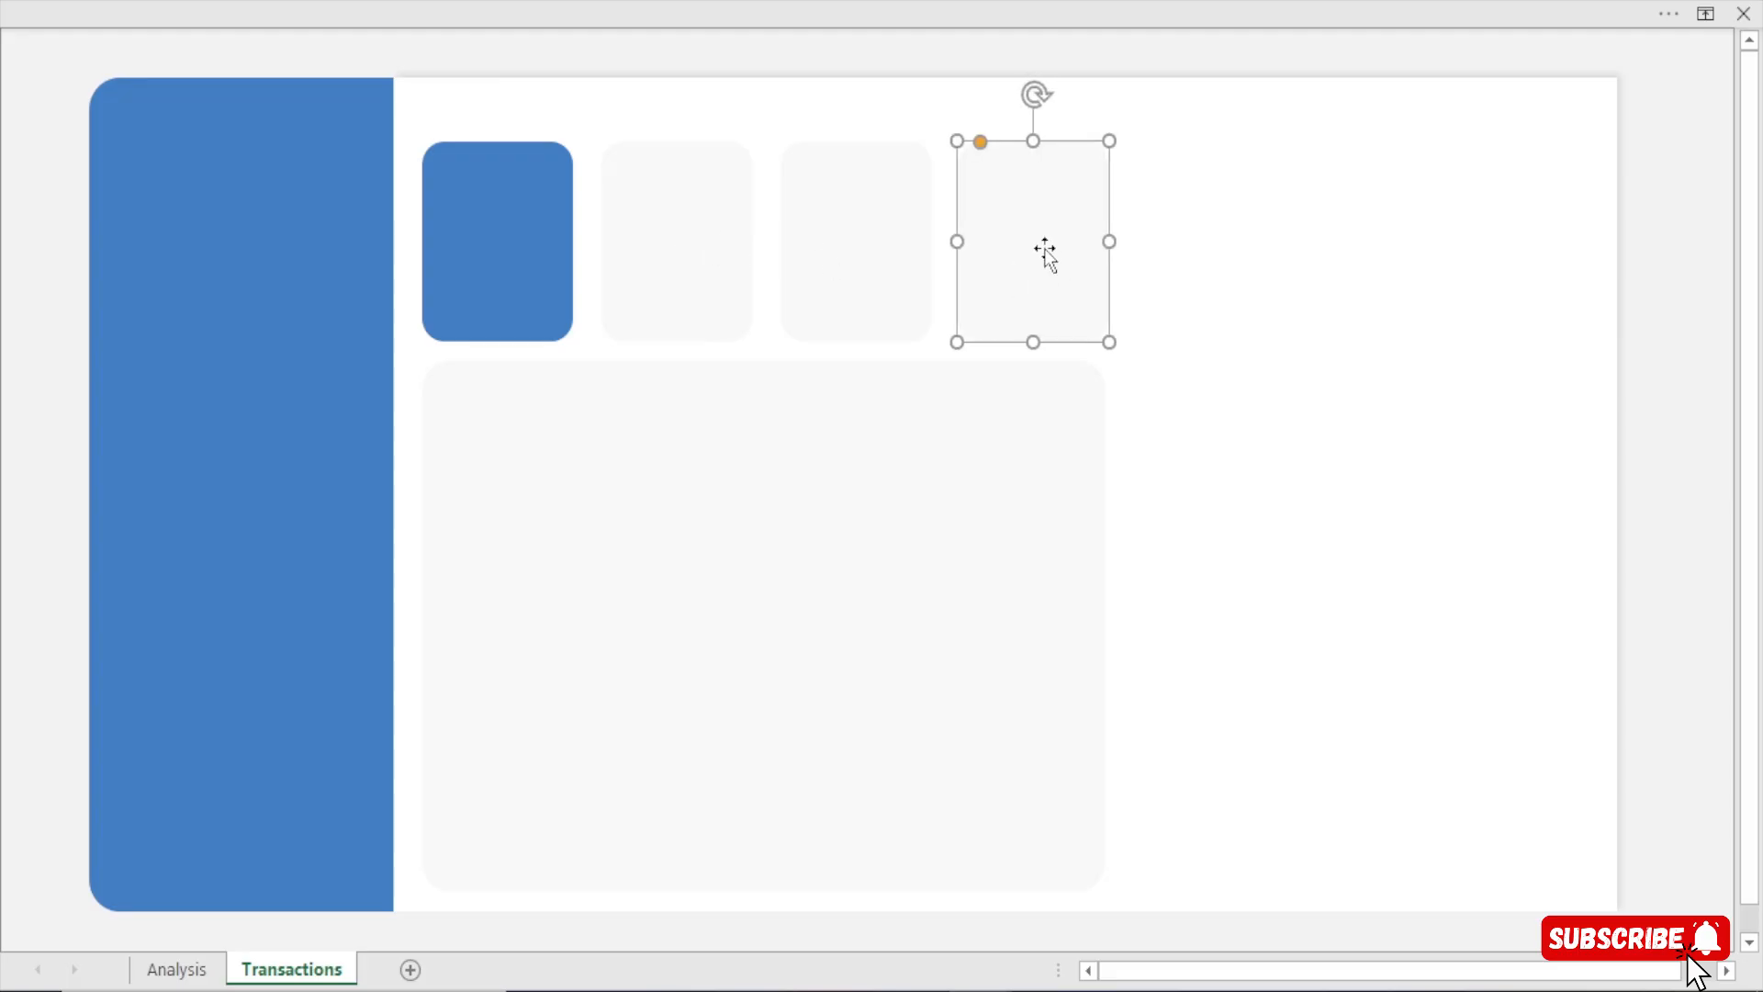
key("Left")
key("Left")
key("Left")
key("Left")
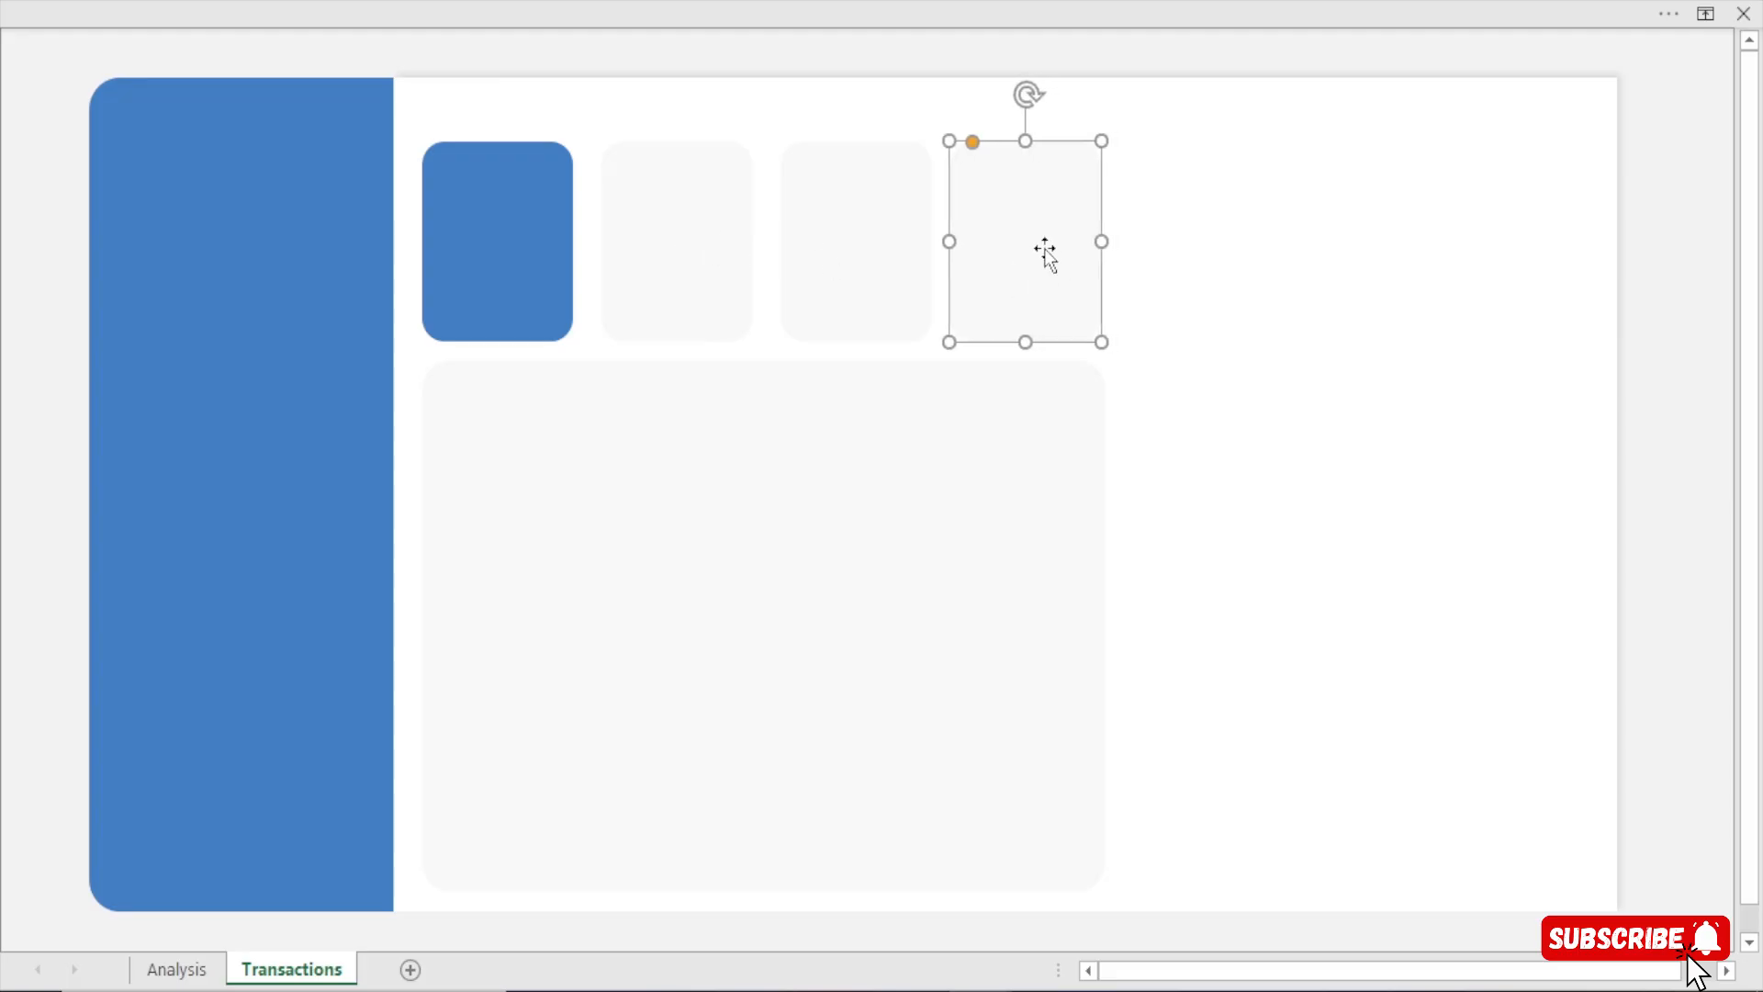
Distribute the four cards in the row horizontally
left_click(512, 237, "ctrl")
left_click(745, 285, "ctrl")
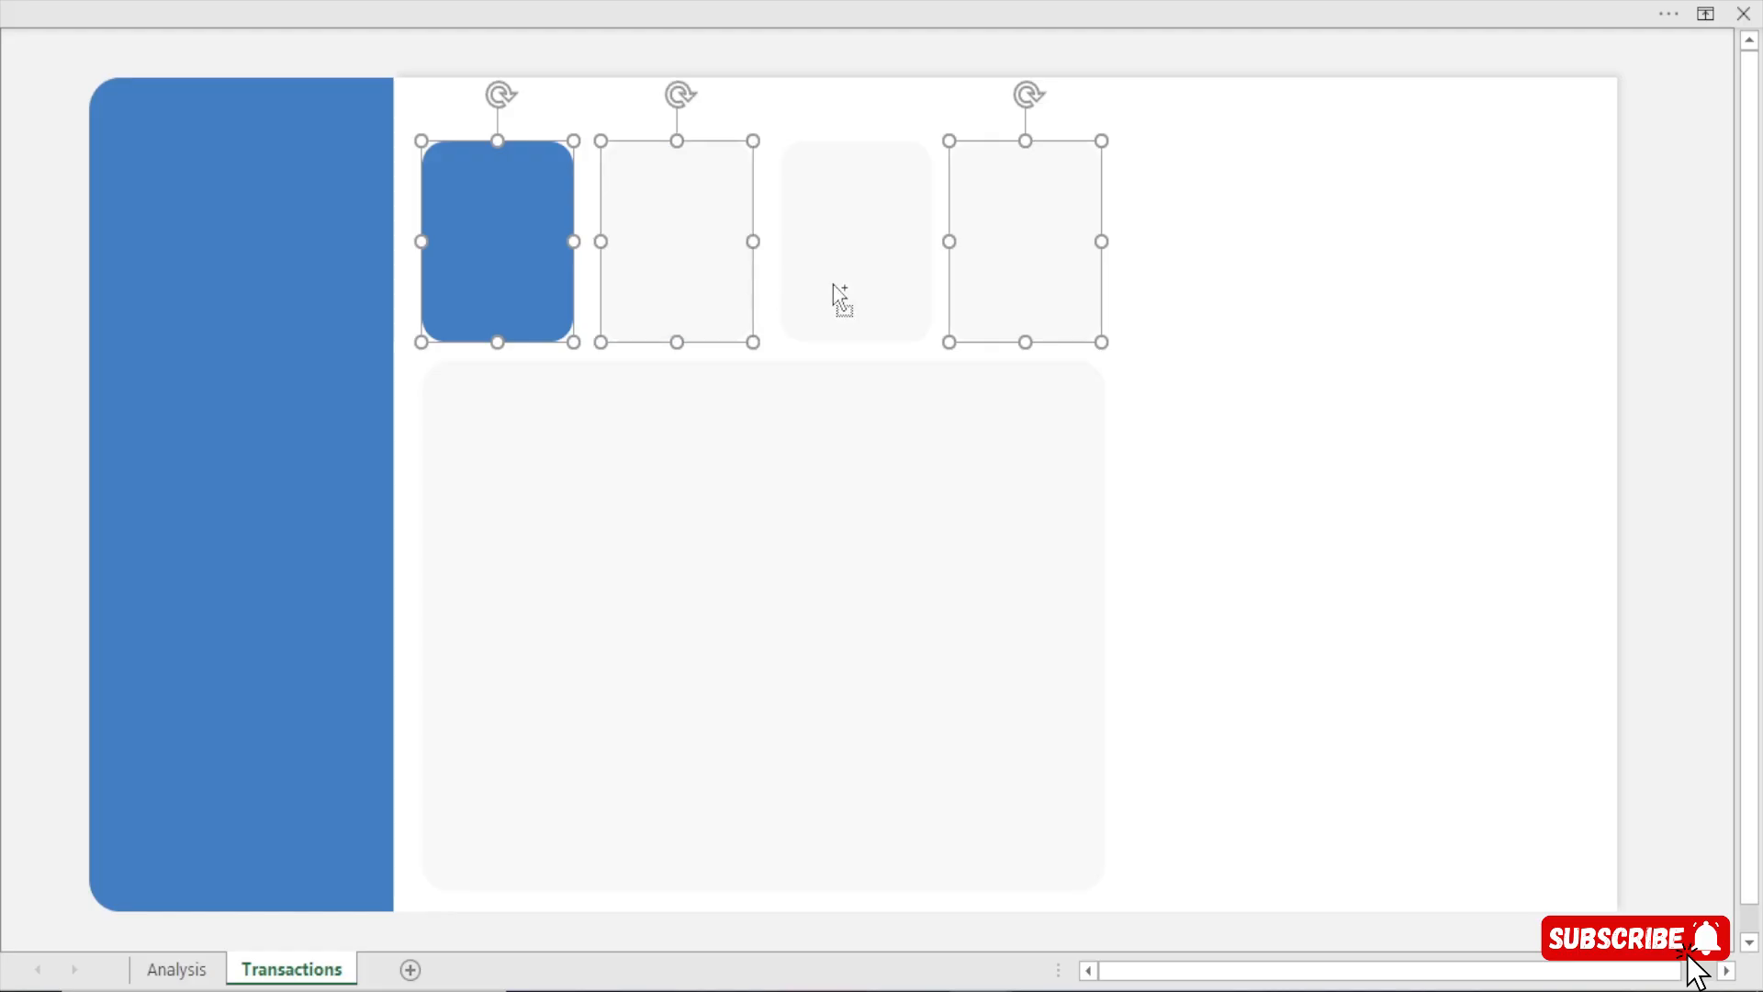
left_click(836, 286, "ctrl")
left_click(1014, 11)
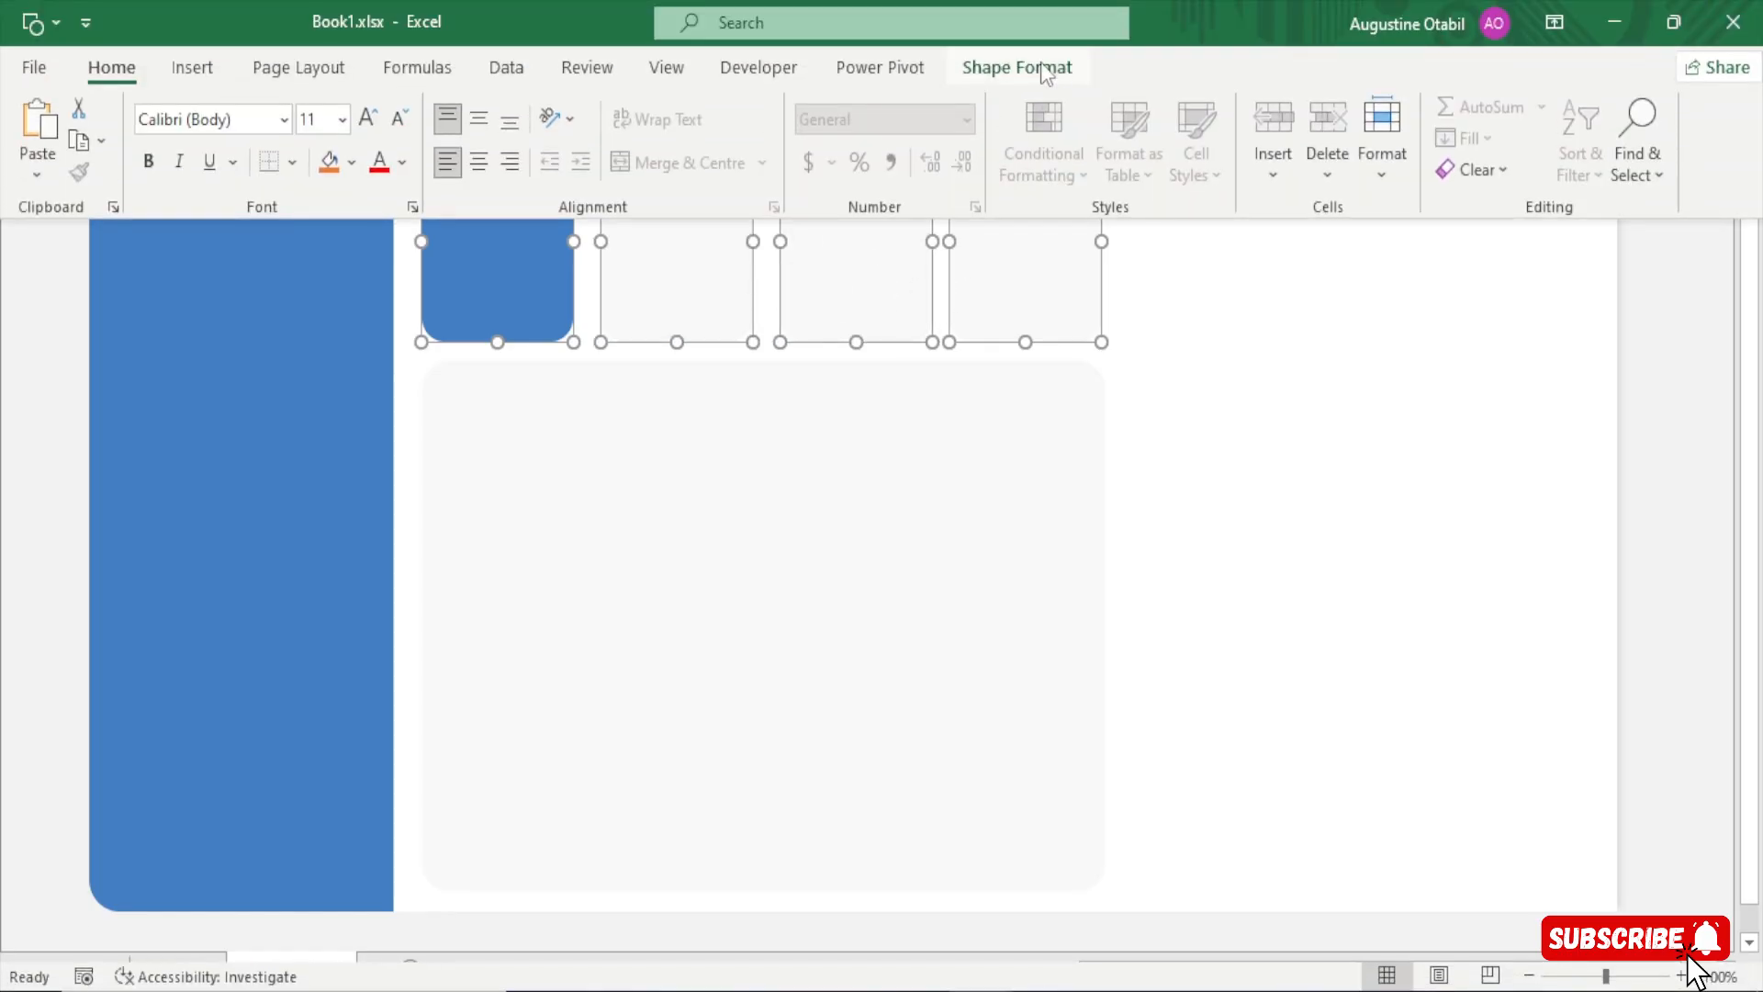
left_click(1023, 77)
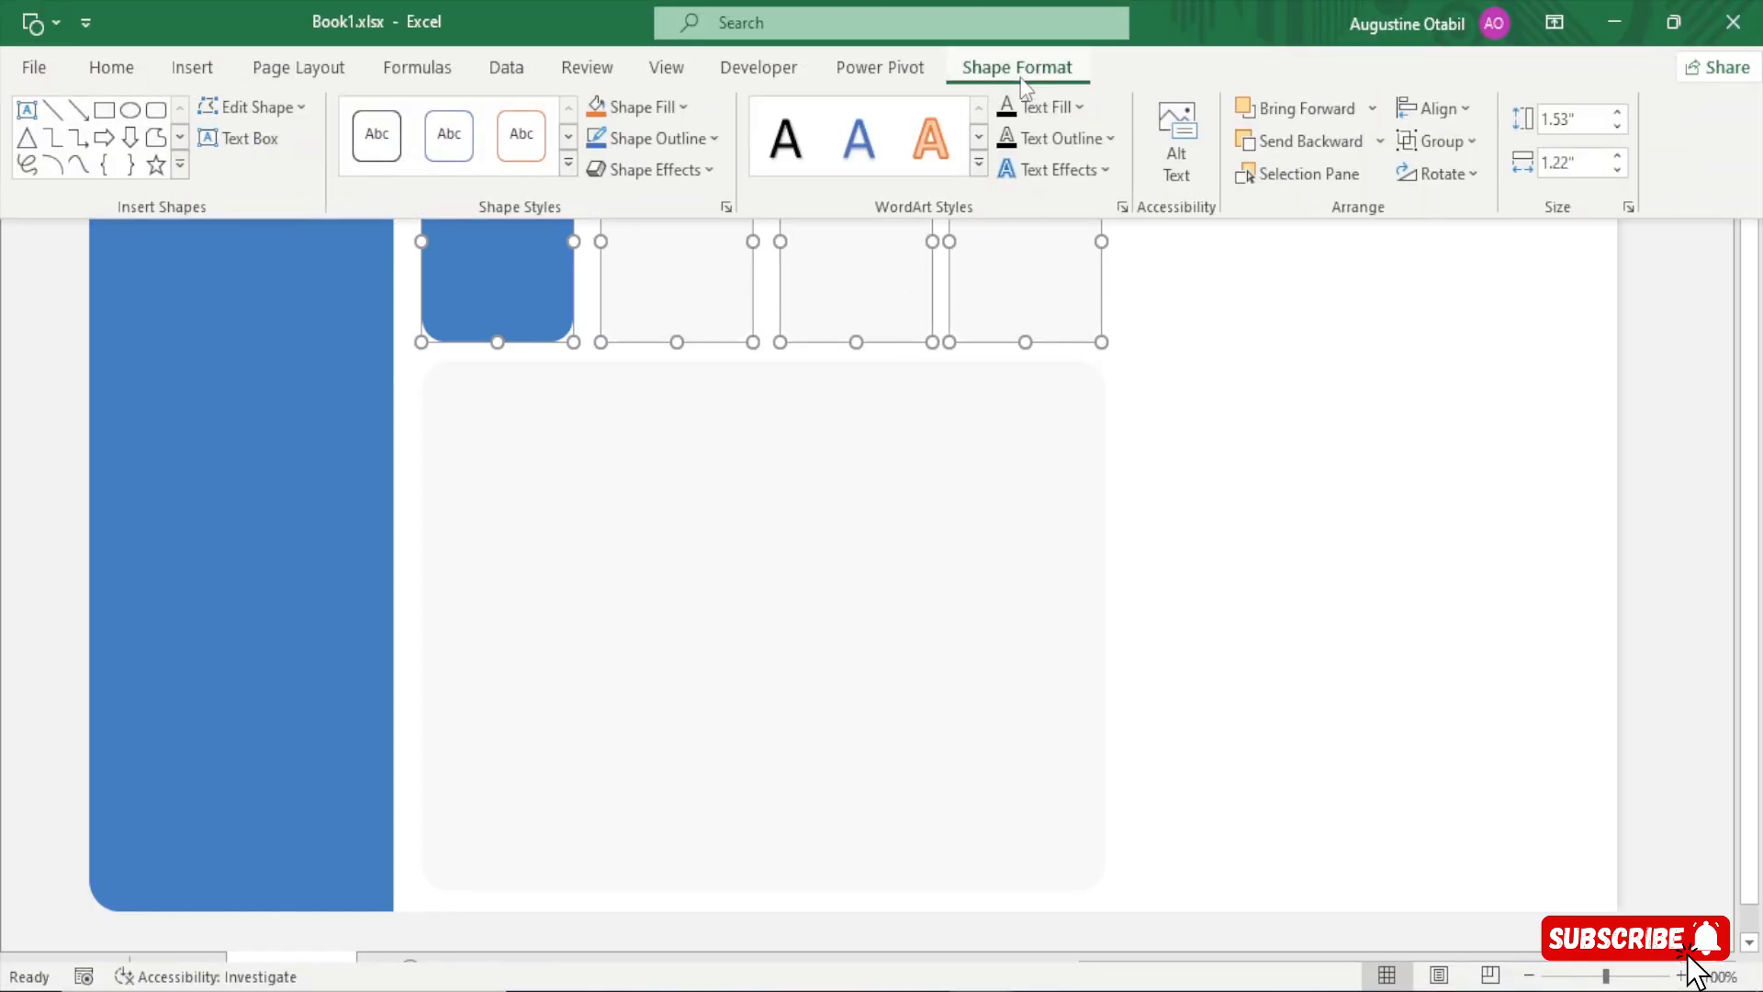
left_click(1475, 110)
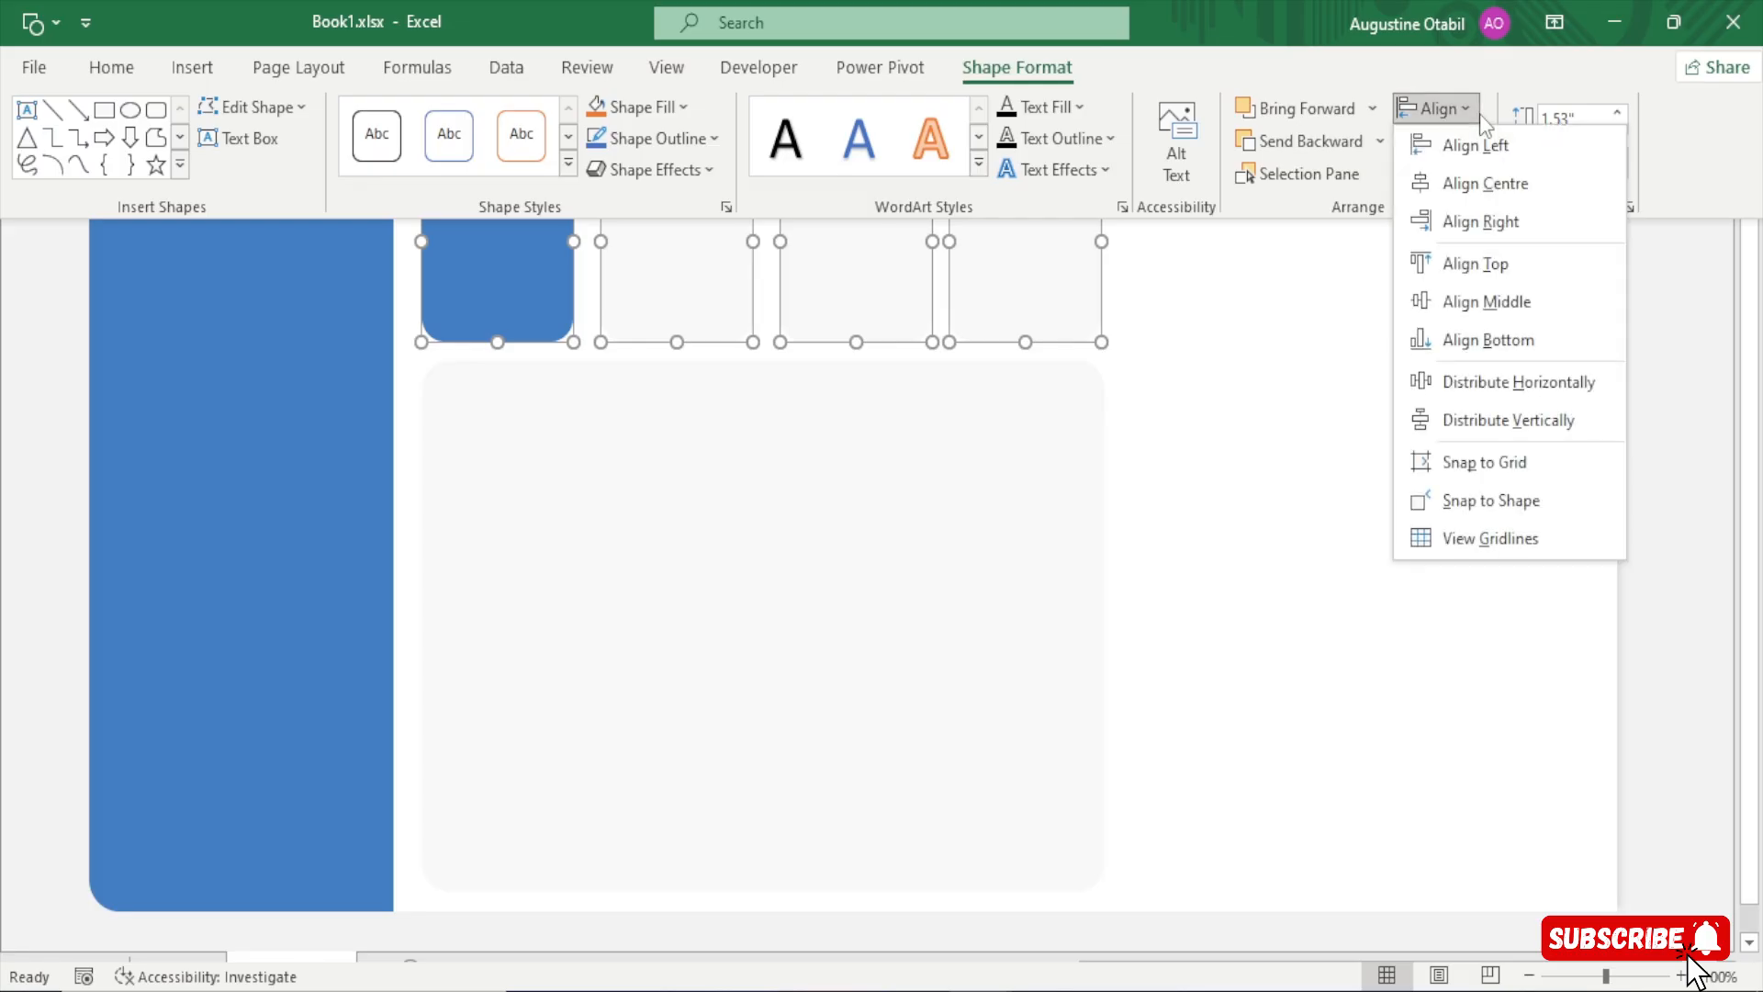
left_click(1521, 383)
key("ctrl+shift+F1")
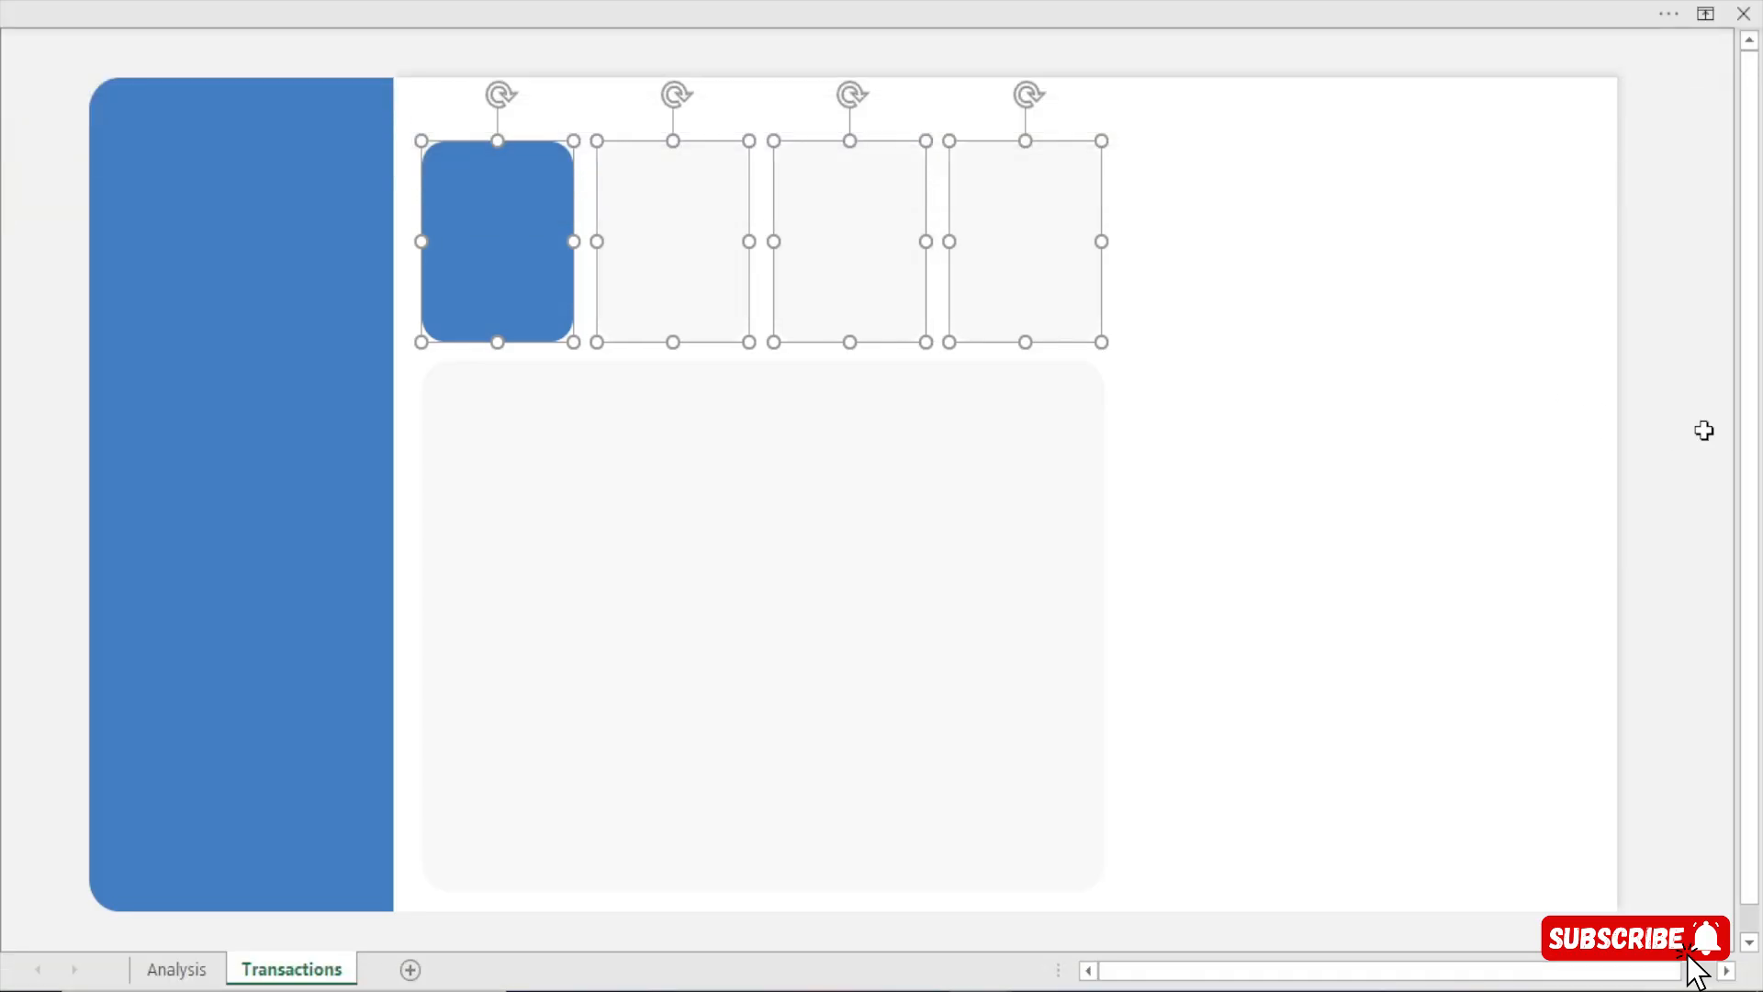
left_click(1704, 432)
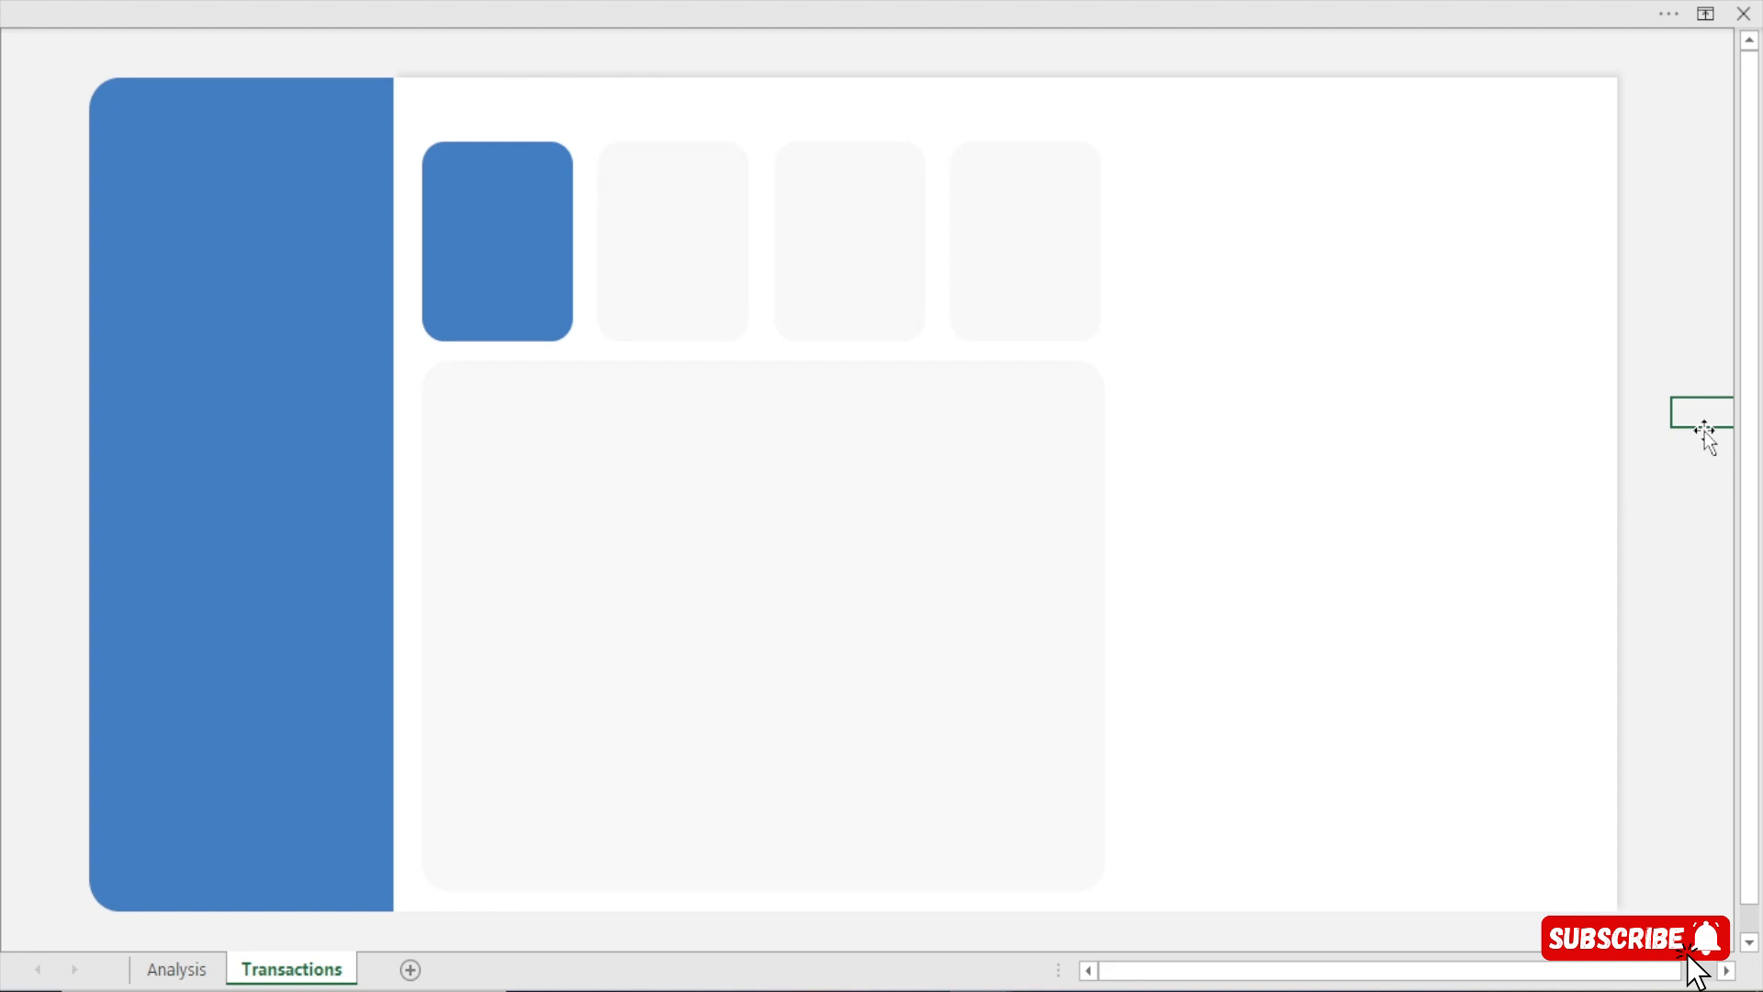
Duplicate the large light grey panel and place the copy in the empty area right of the cards
left_click(960, 536)
key("ctrl+d")
left_click_drag(972, 541, 1594, 302)
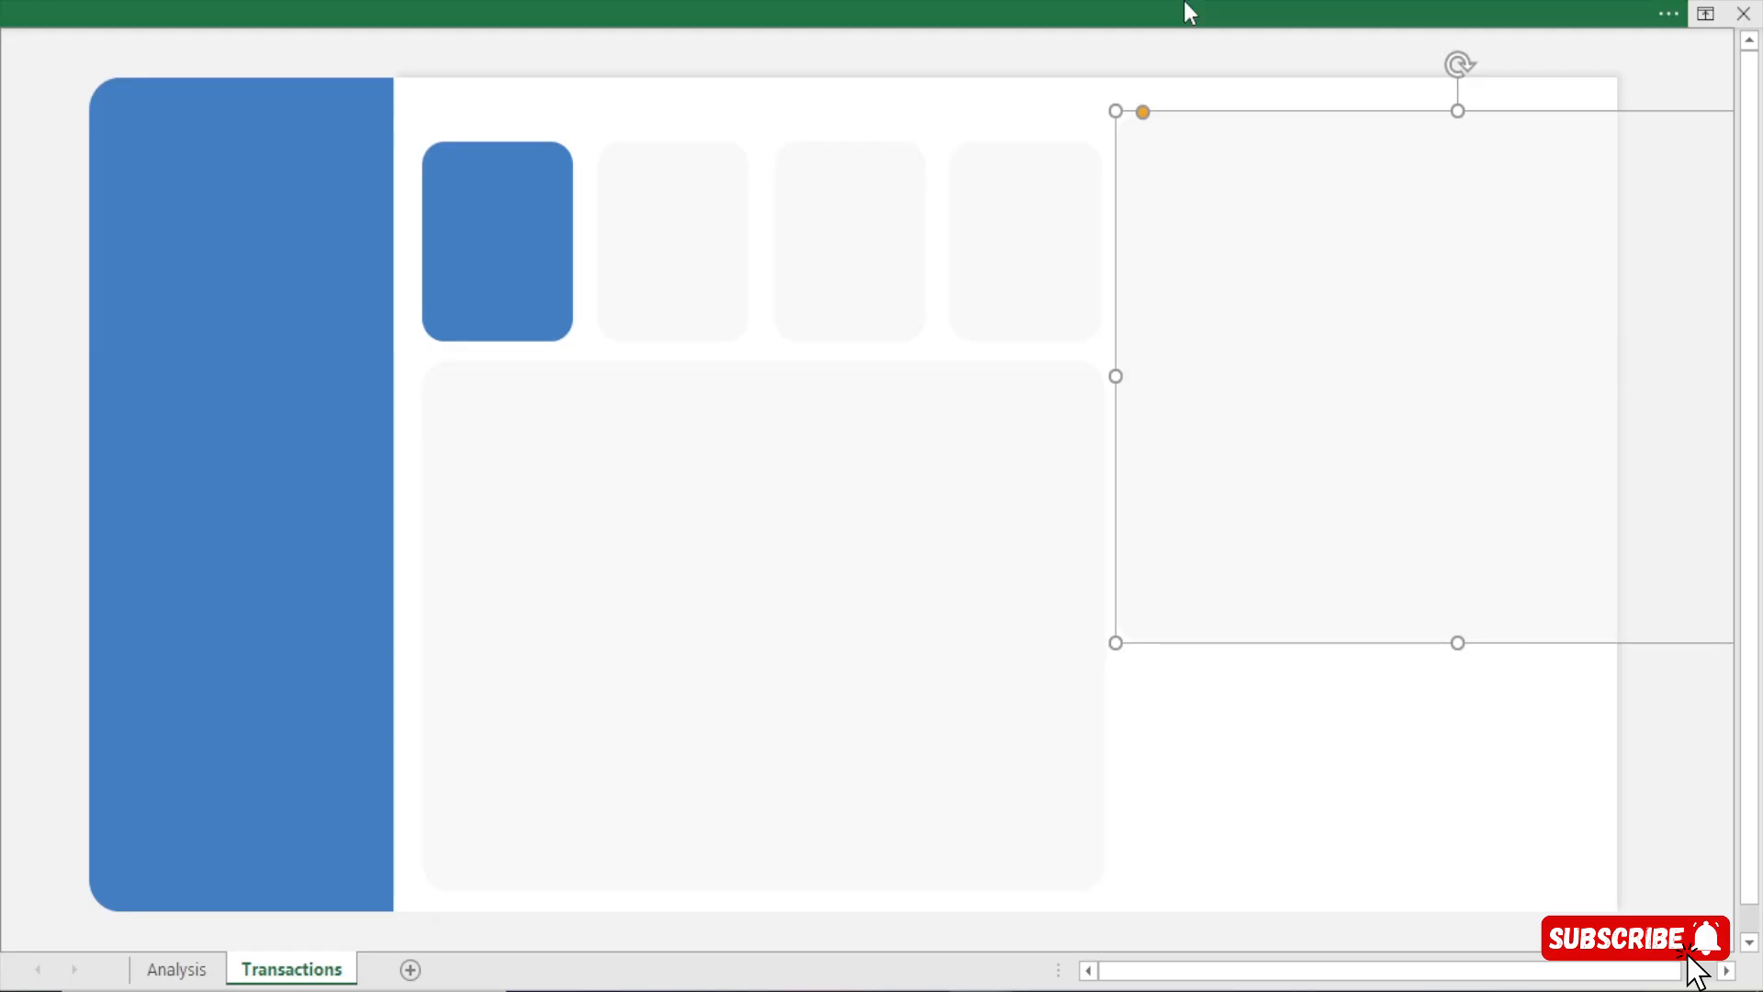
Set the copied light grey panel's width to 4.39" and nudge it slightly down and towards the cards
left_click(1183, 4)
left_click(1016, 67)
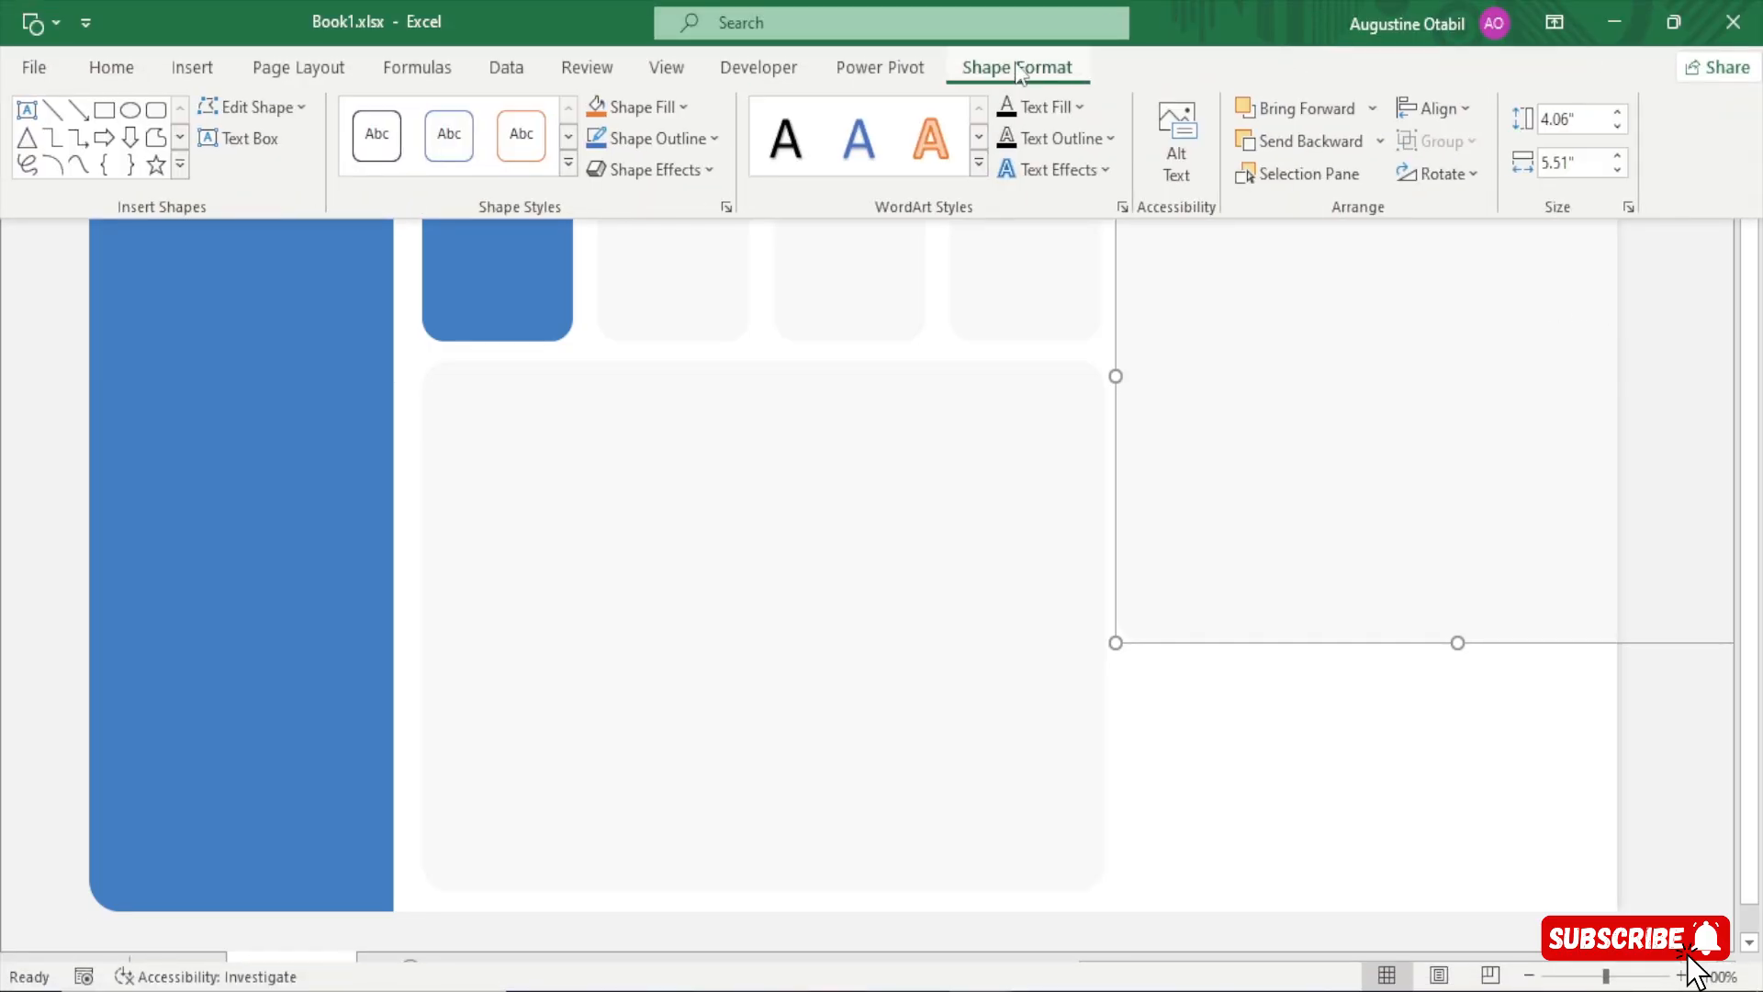
left_click(1429, 105)
left_click(1428, 105)
left_click(1569, 119)
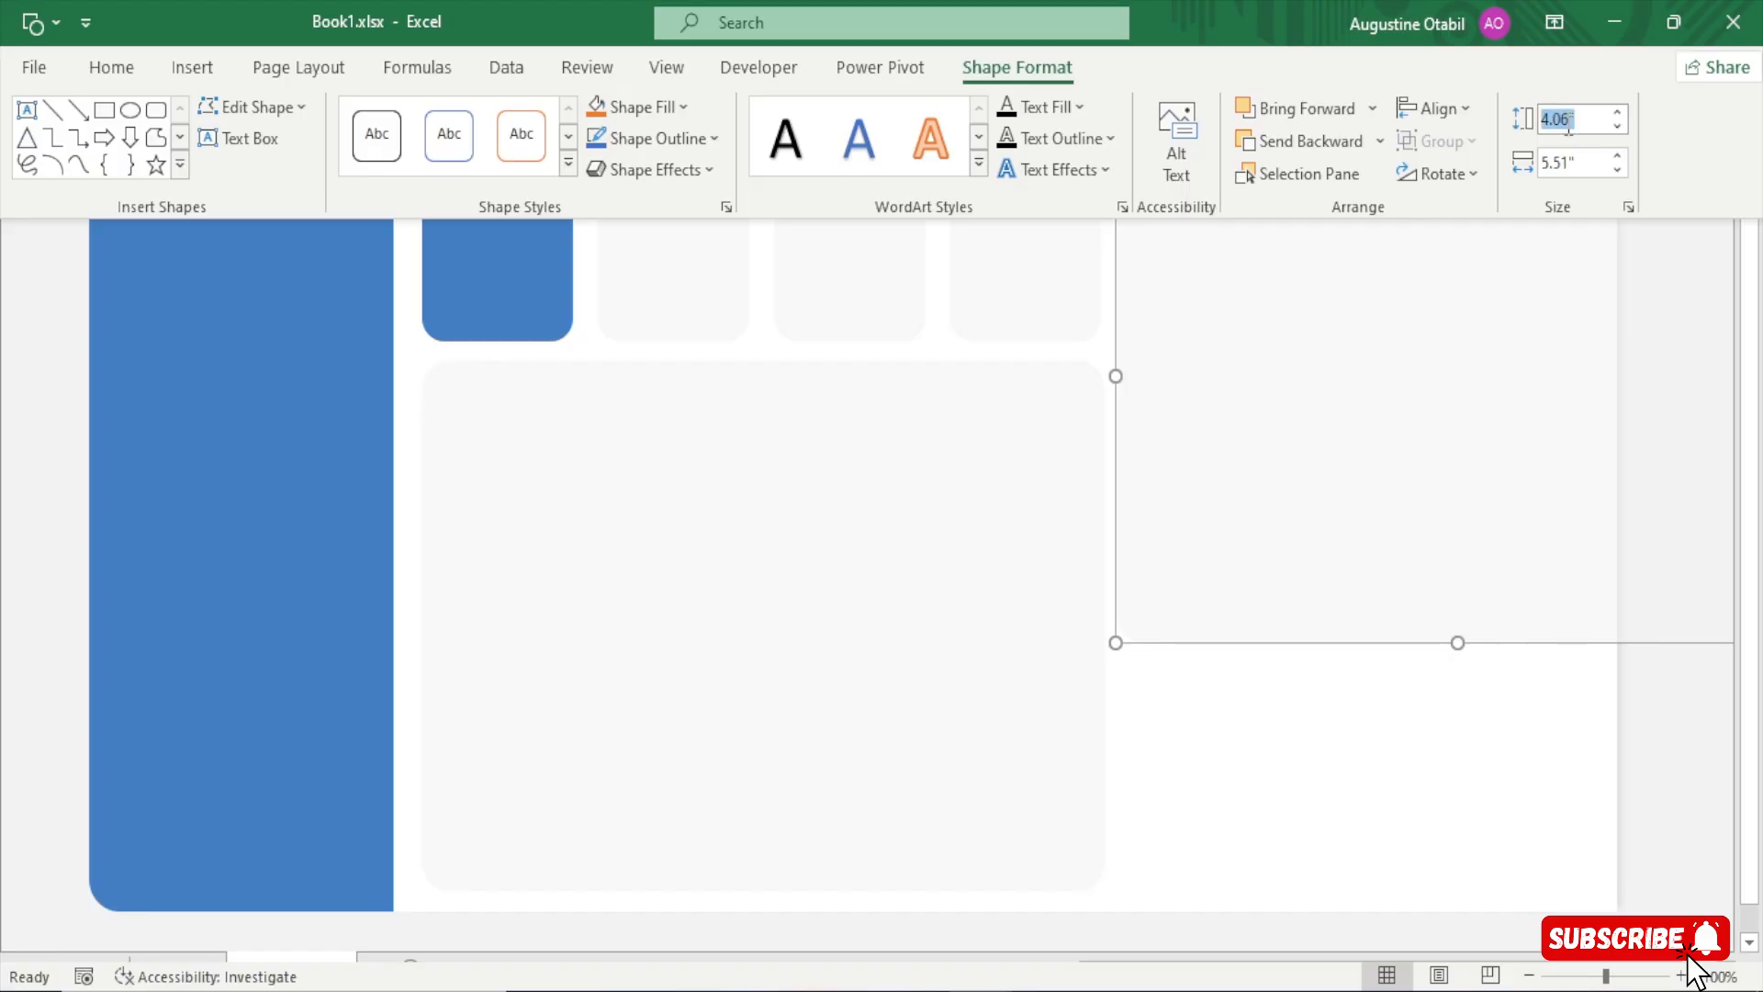
left_click(1570, 121)
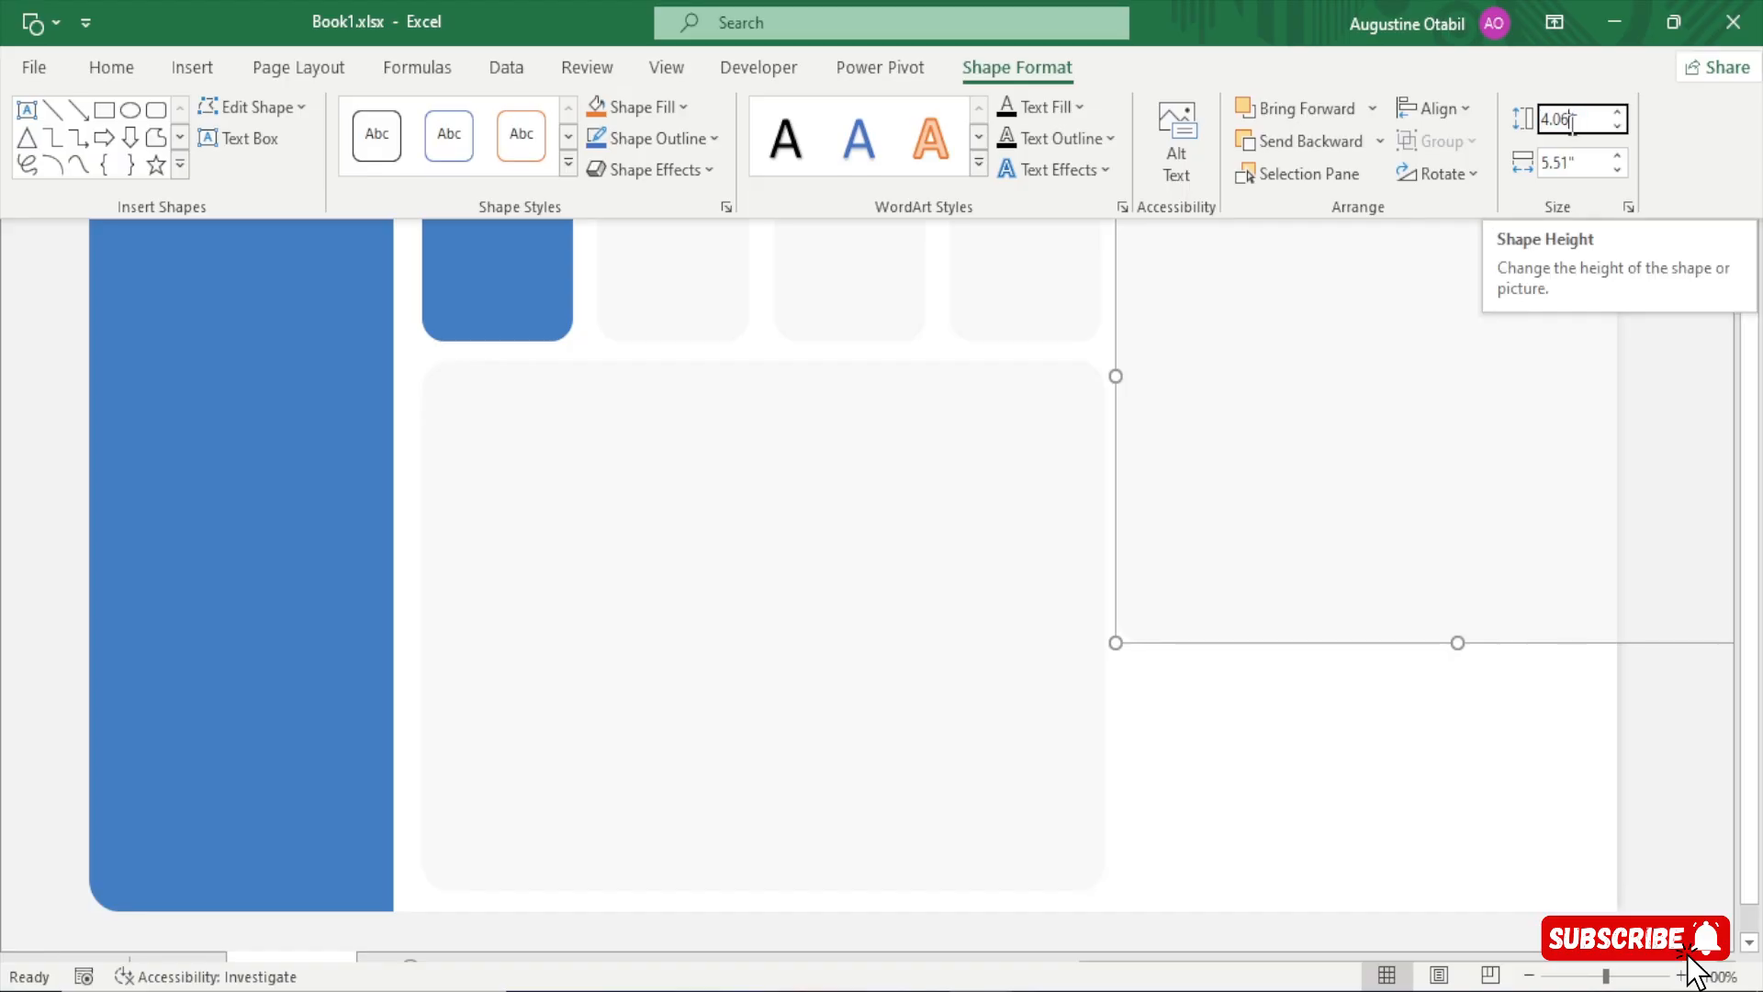
left_click(1568, 163)
left_click(1568, 166)
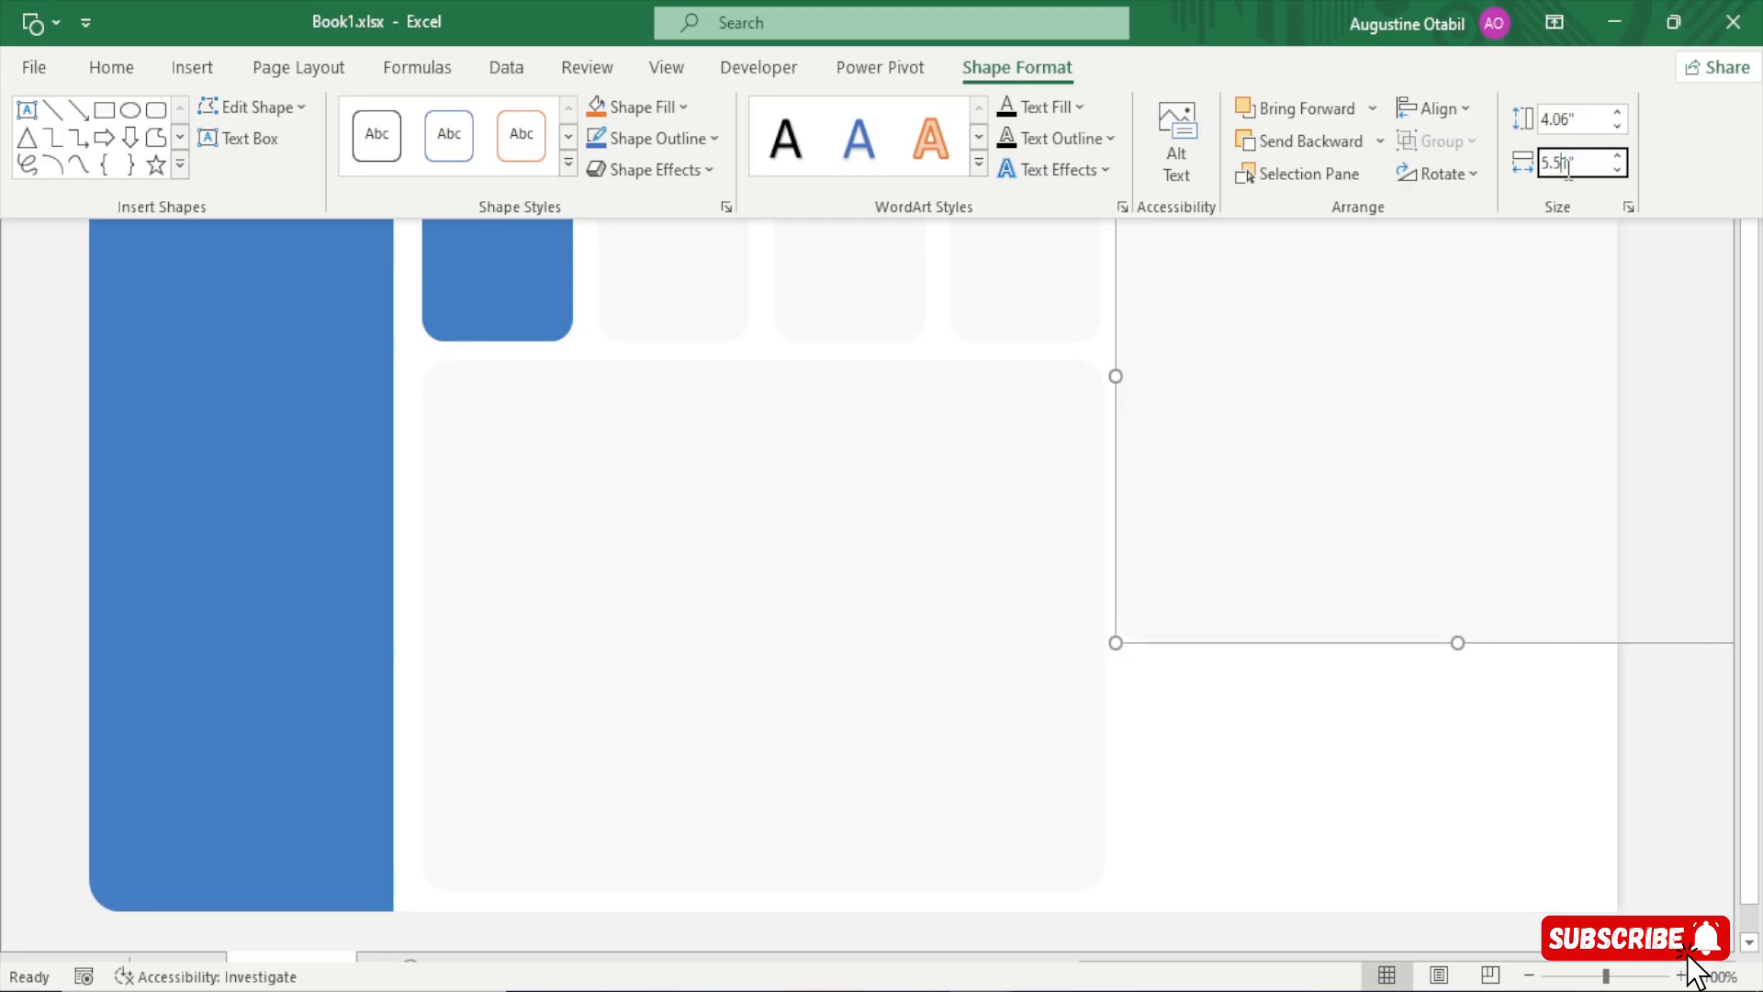
key("Delete")
key("BackSpace")
key("BackSpace")
key("BackSpace")
type("4.39")
key("Return")
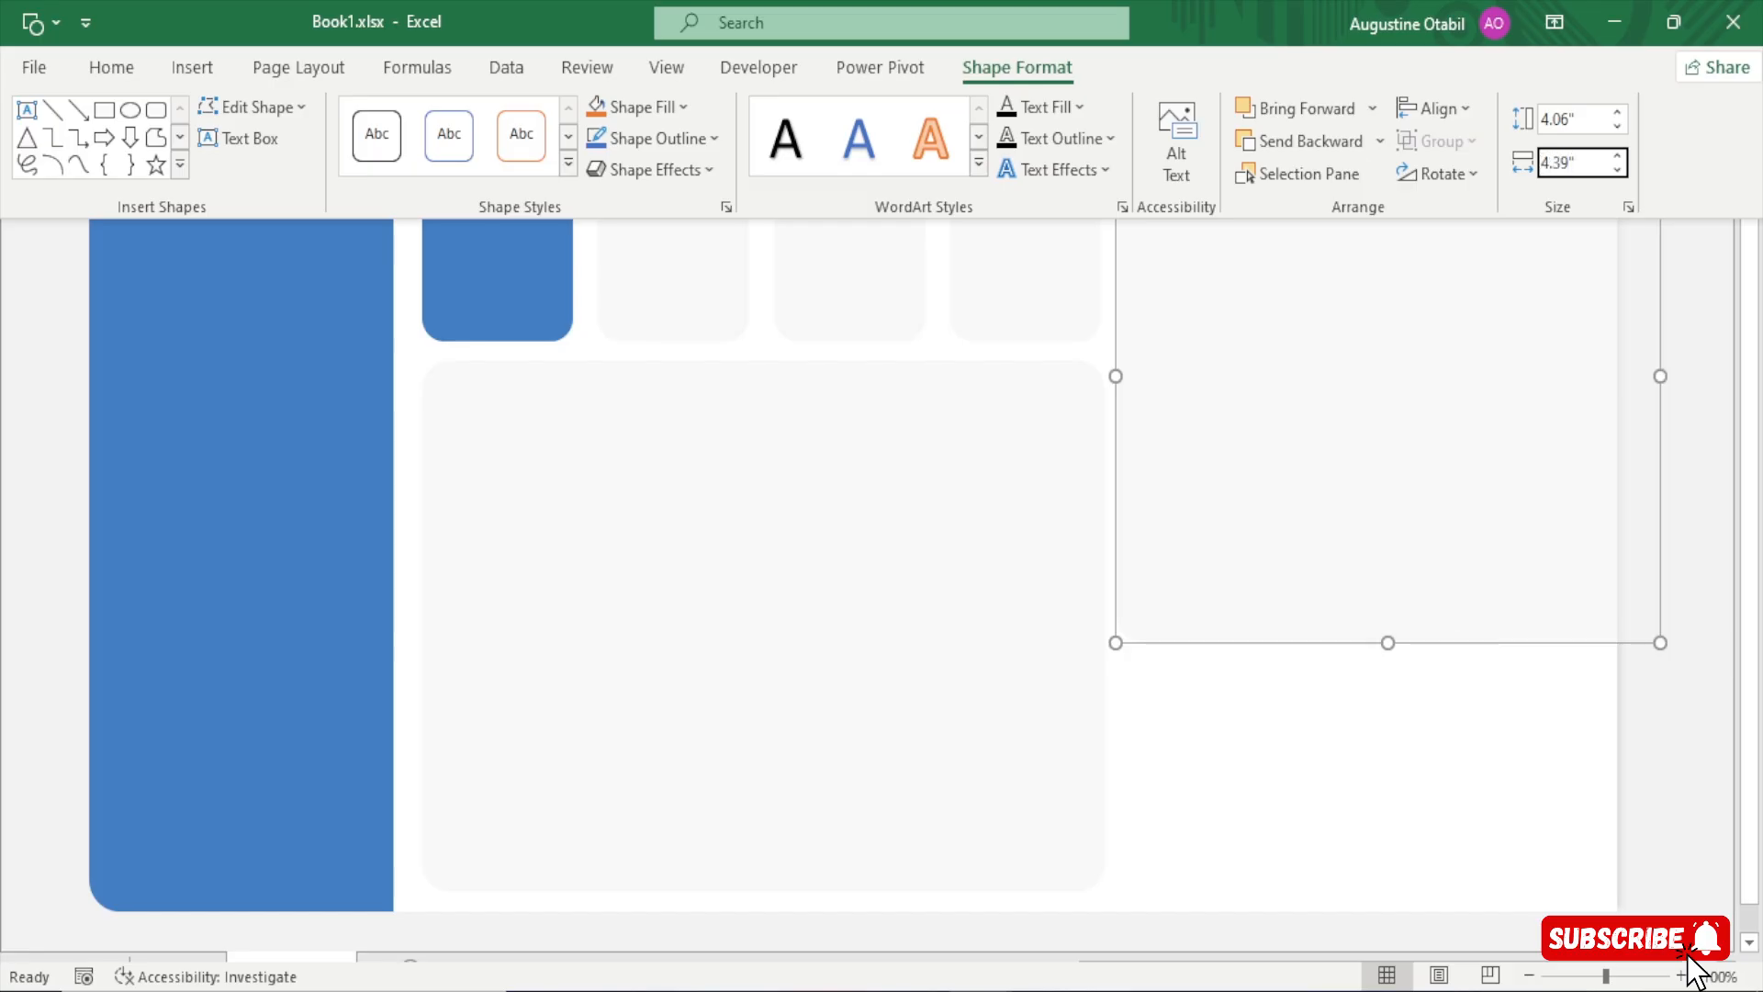
left_click(1658, 745)
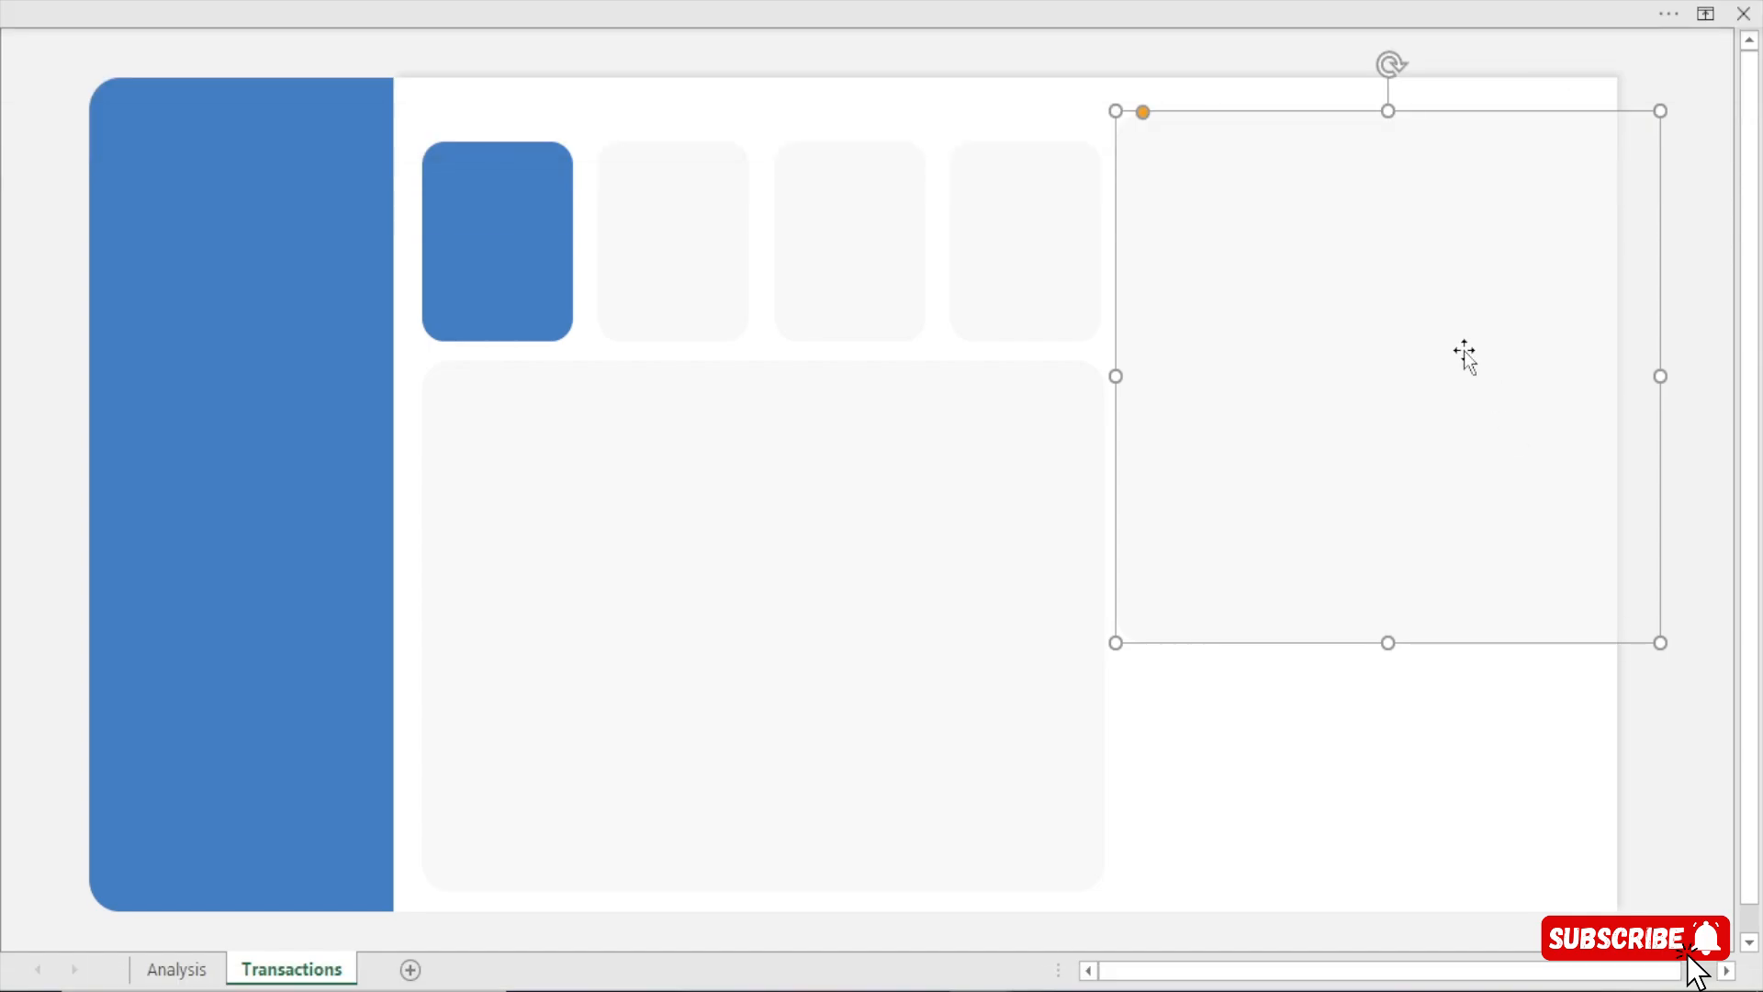
mouse_move(1415, 309)
left_mouse_down()
mouse_move(1378, 327)
mouse_move(1405, 325)
left_mouse_up()
Widen the white background panel on its right side until it extends past the copied grey panel with a margin
left_click(289, 362)
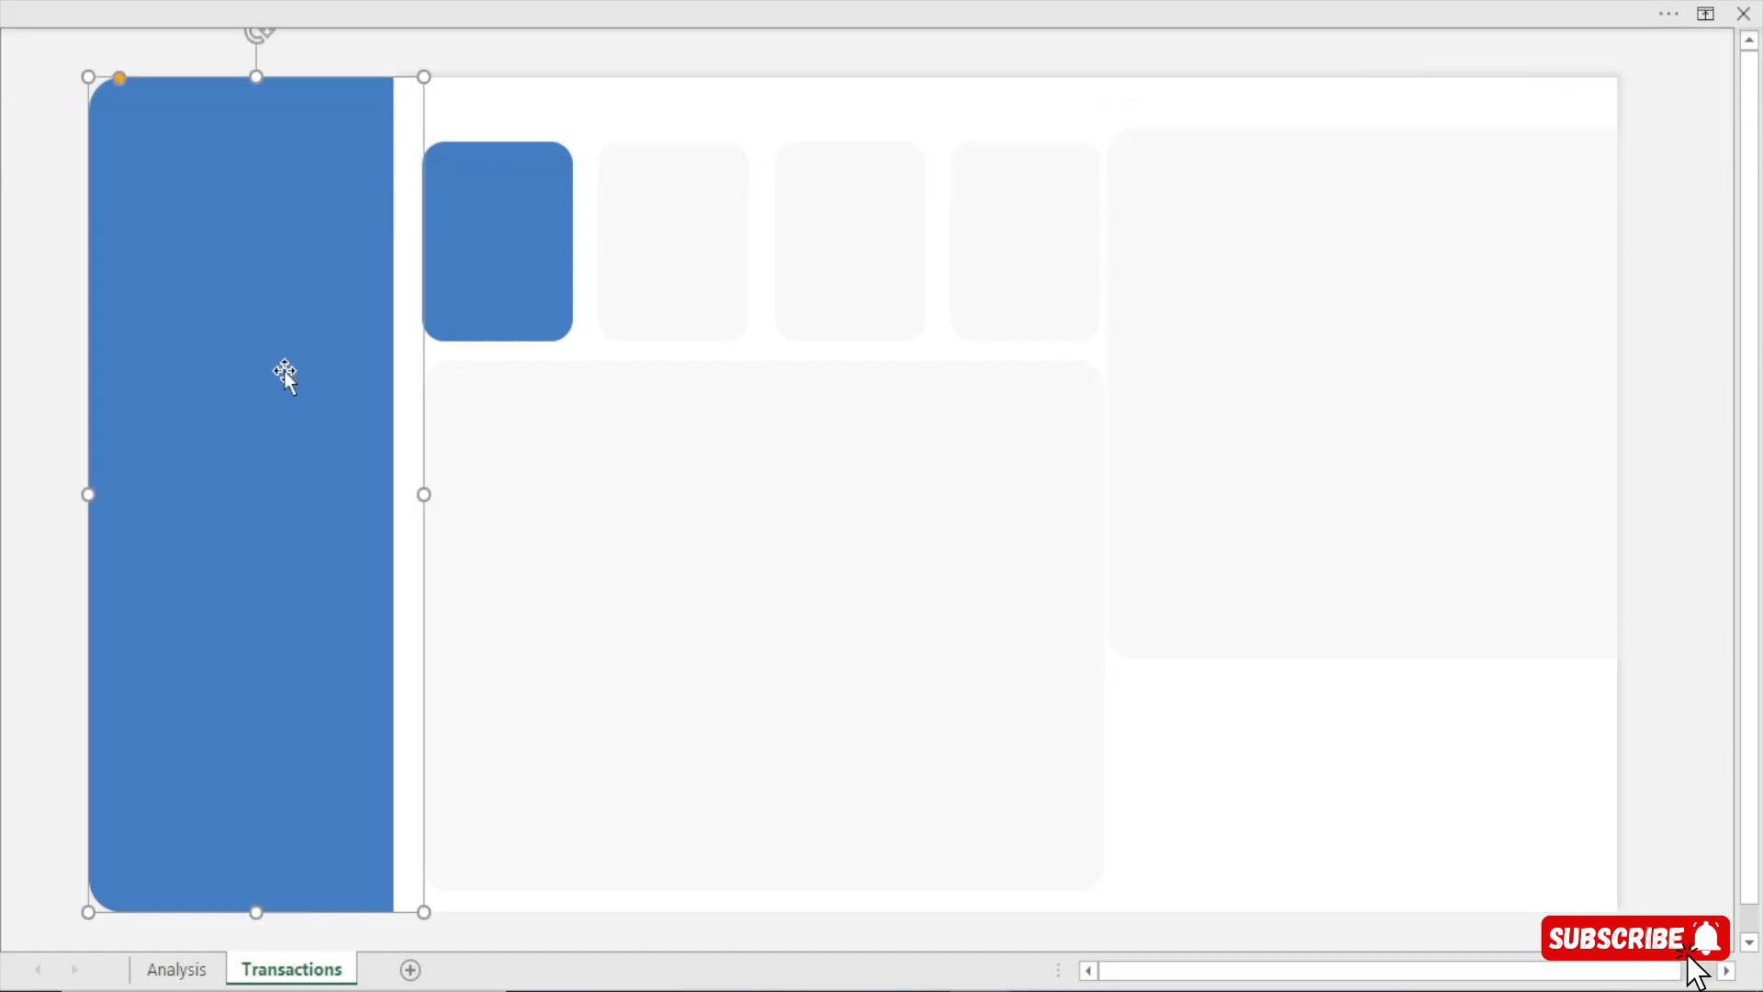
left_click(768, 9)
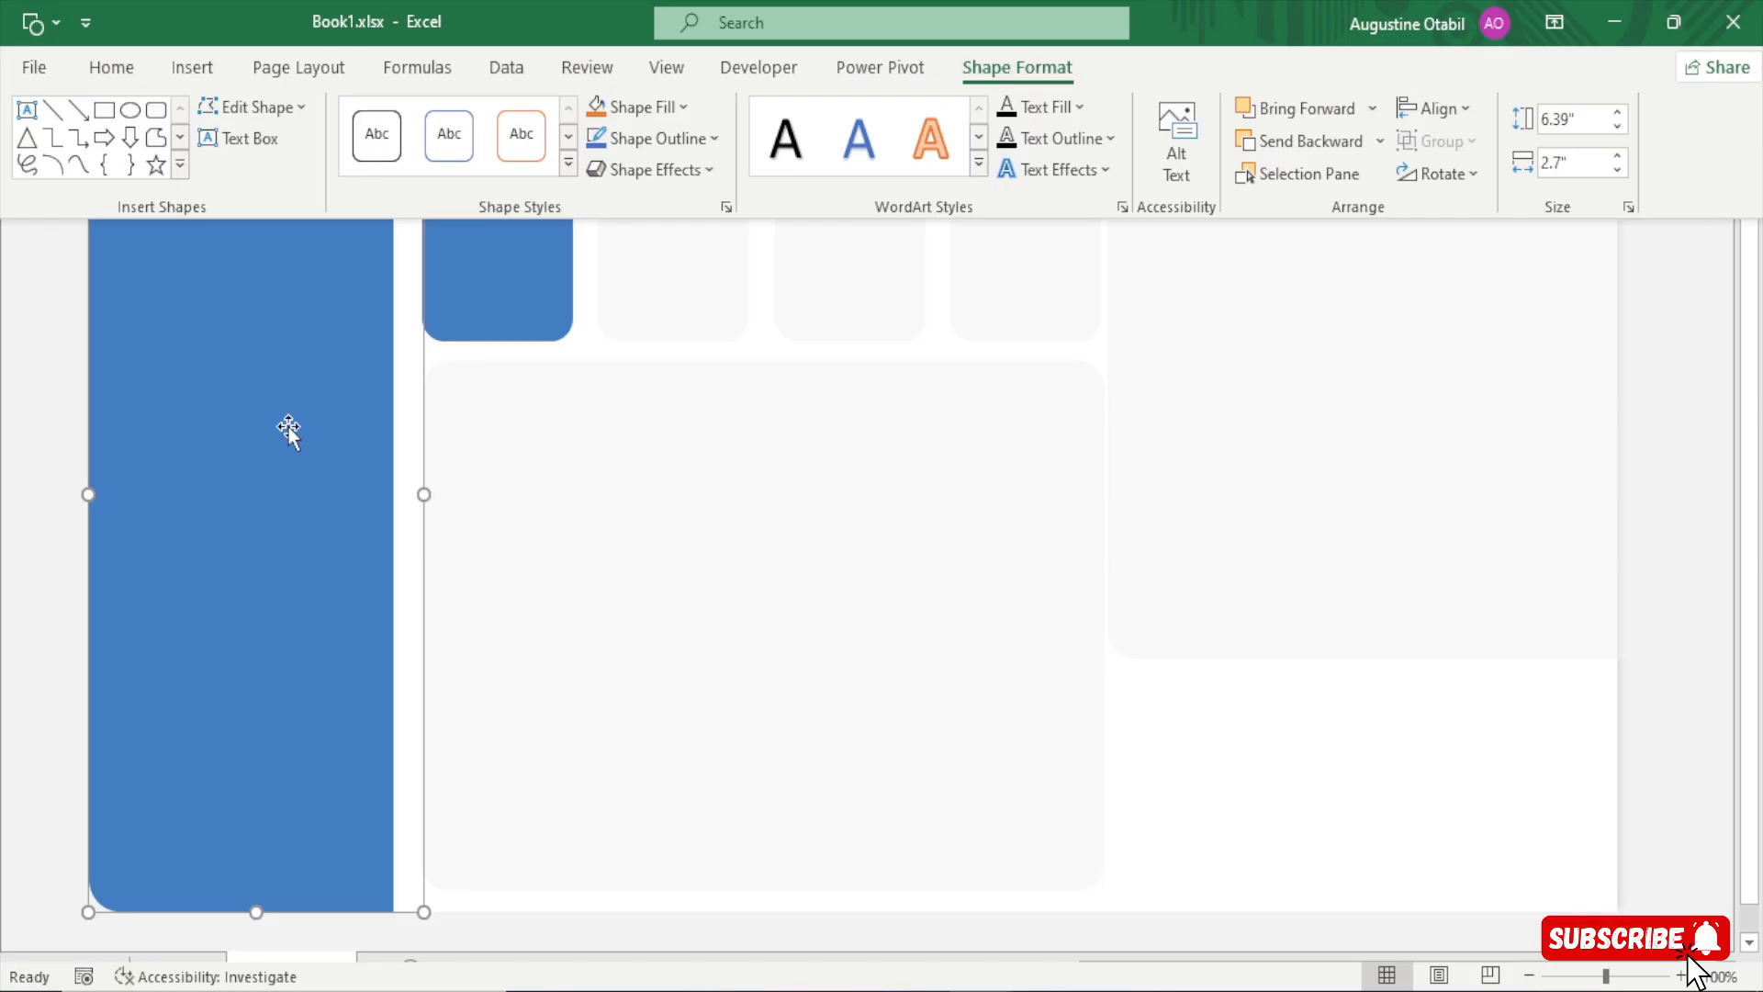
left_click(1663, 531)
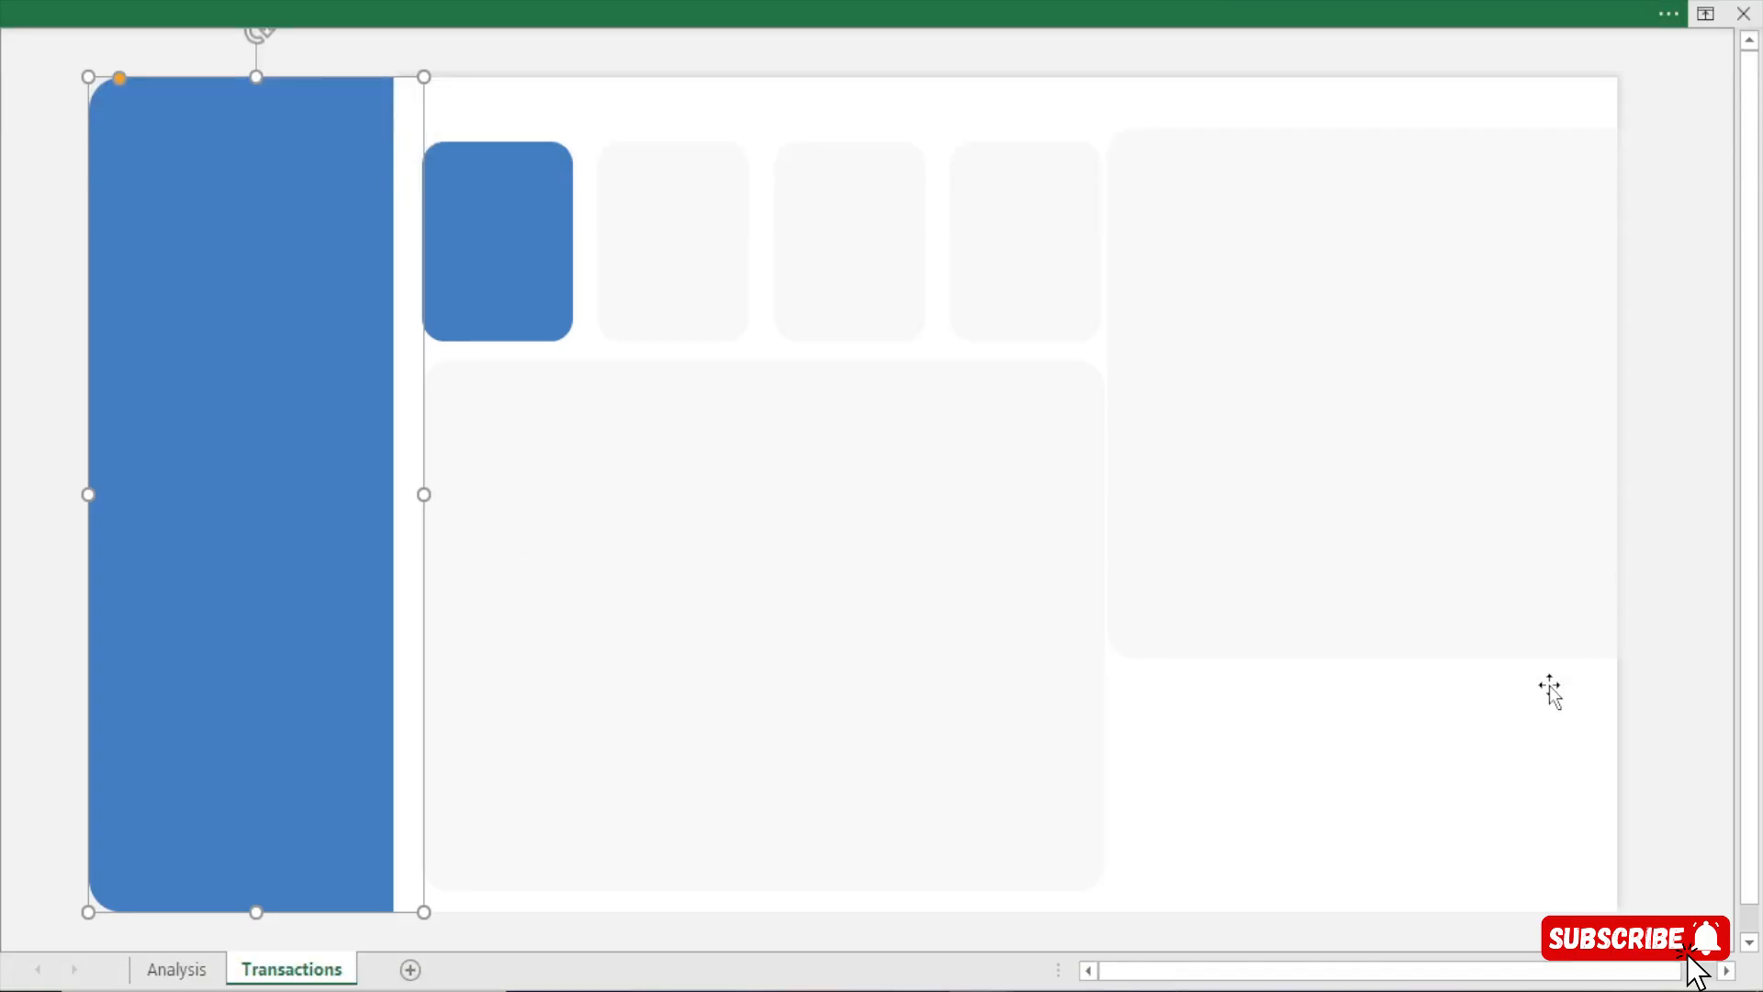
left_click(1456, 810)
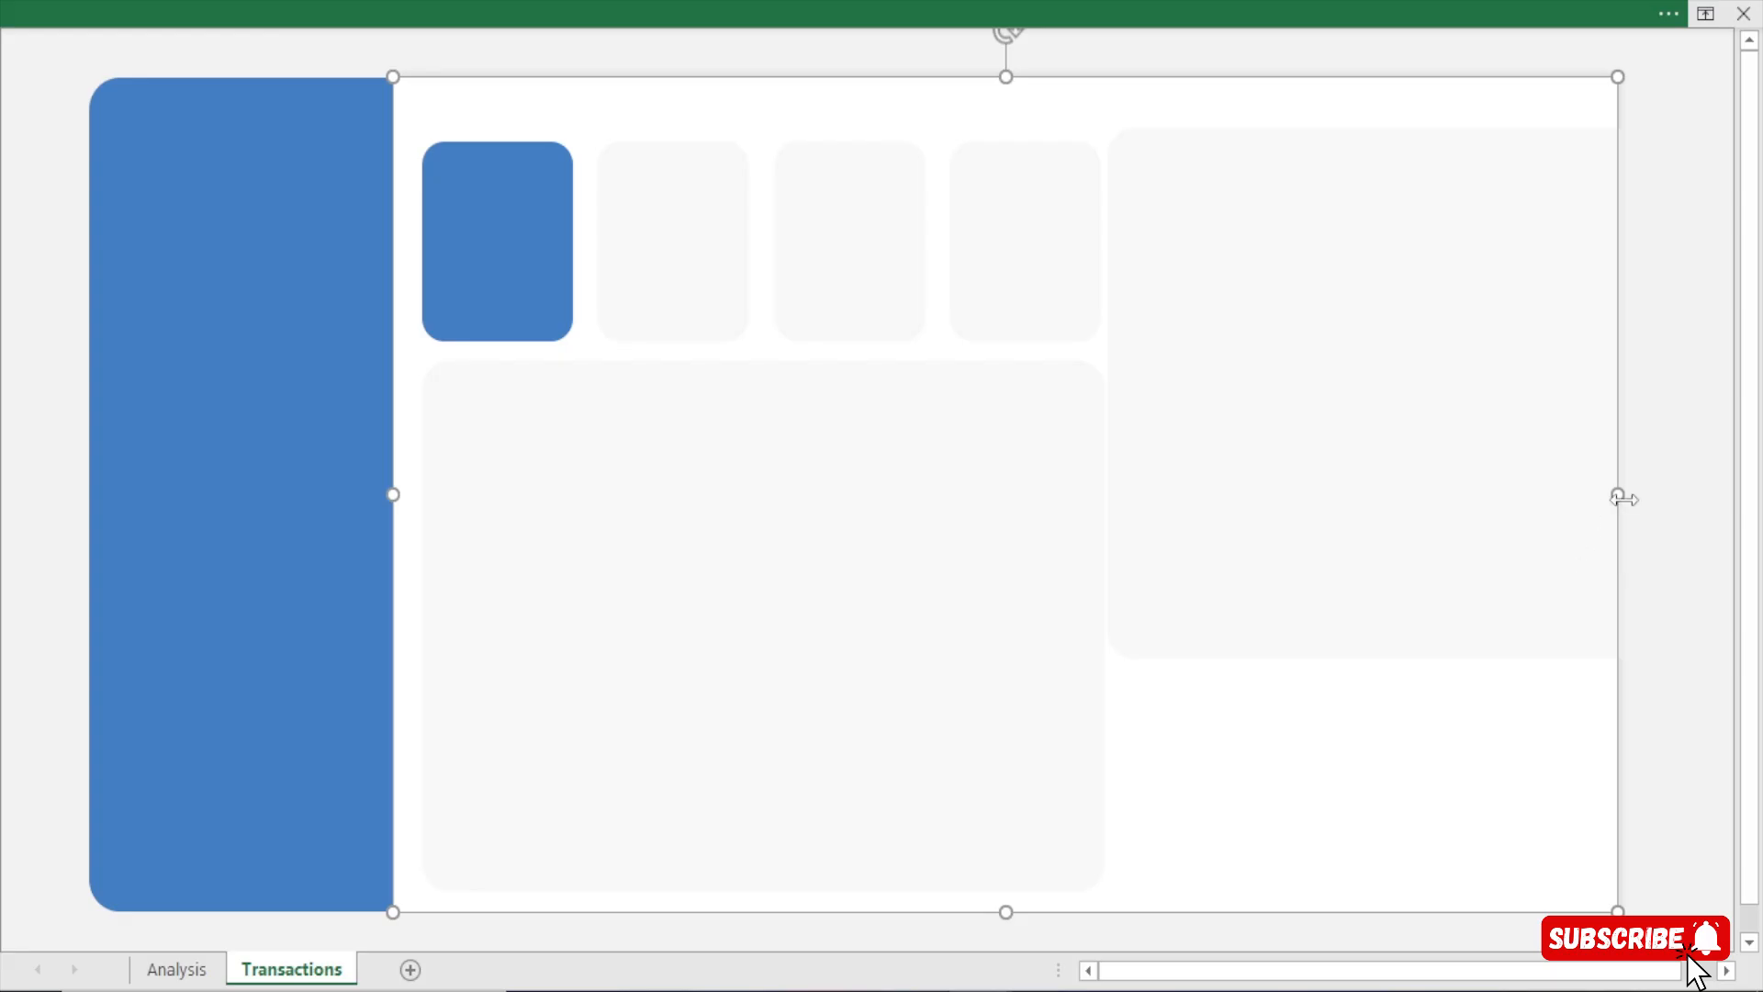
left_click_drag(1619, 497, 1673, 488)
left_click(1705, 532)
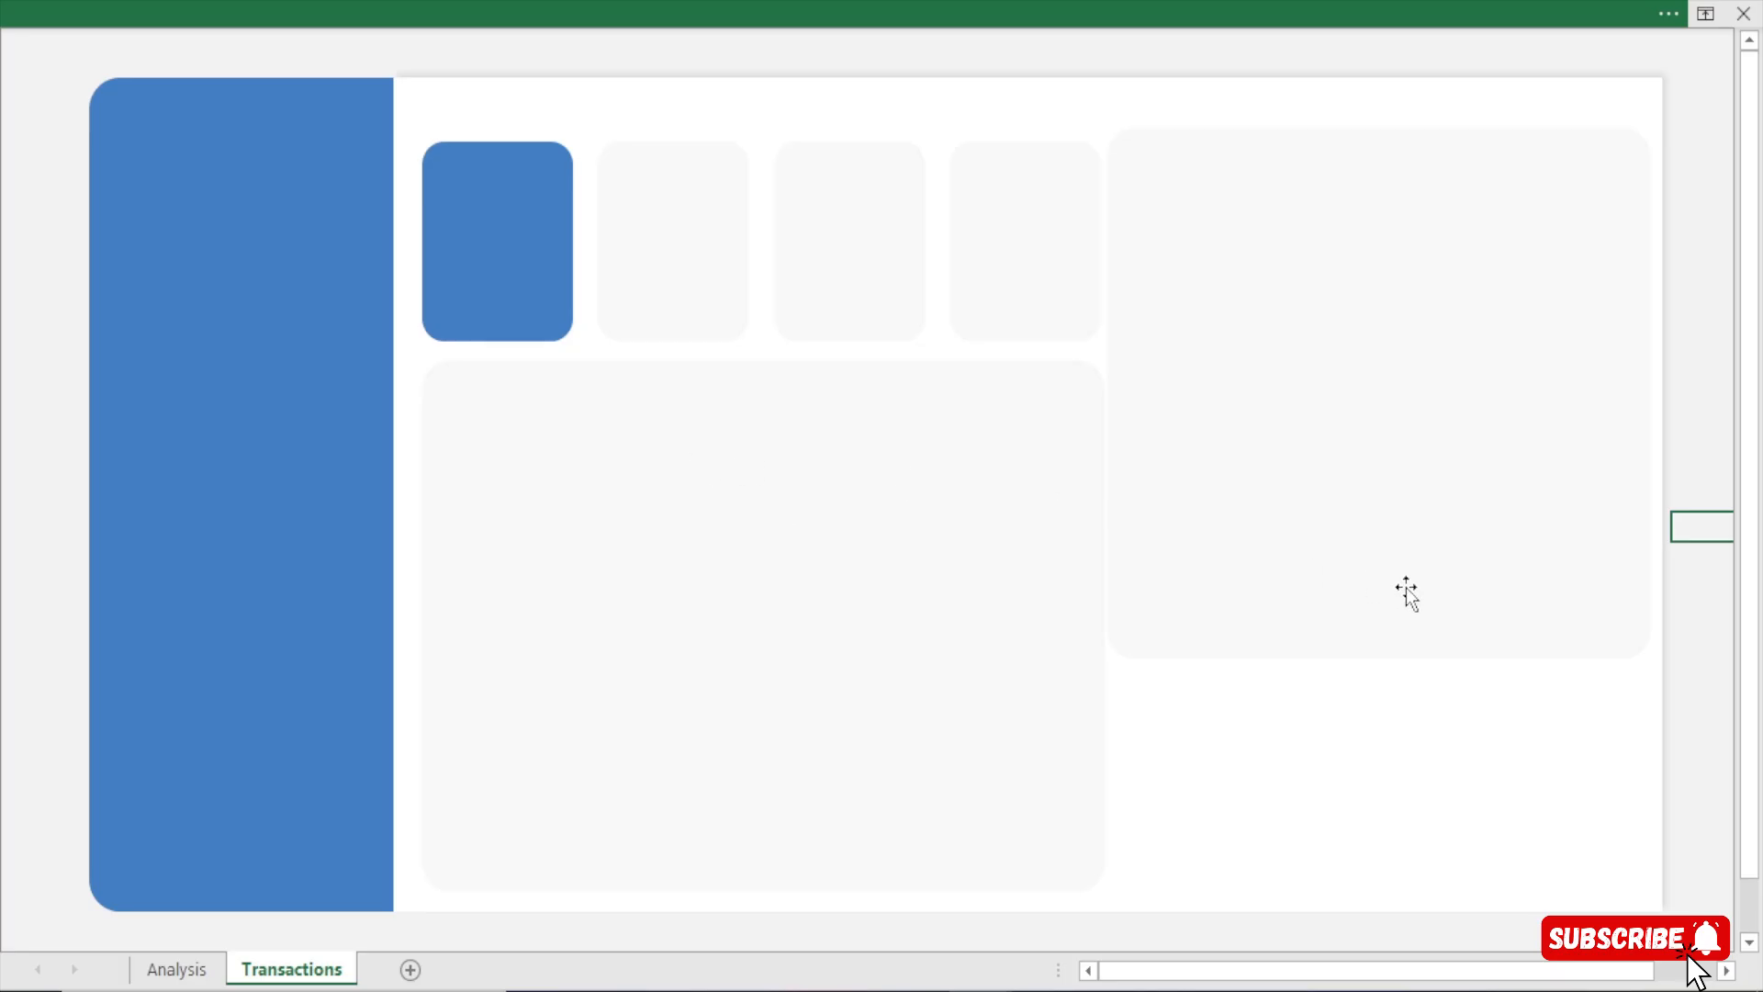
left_click(1506, 730)
left_click_drag(1668, 494, 1709, 494)
Shift the copied grey panel slightly right and distribute it horizontally together with the four cards
left_click(1240, 422)
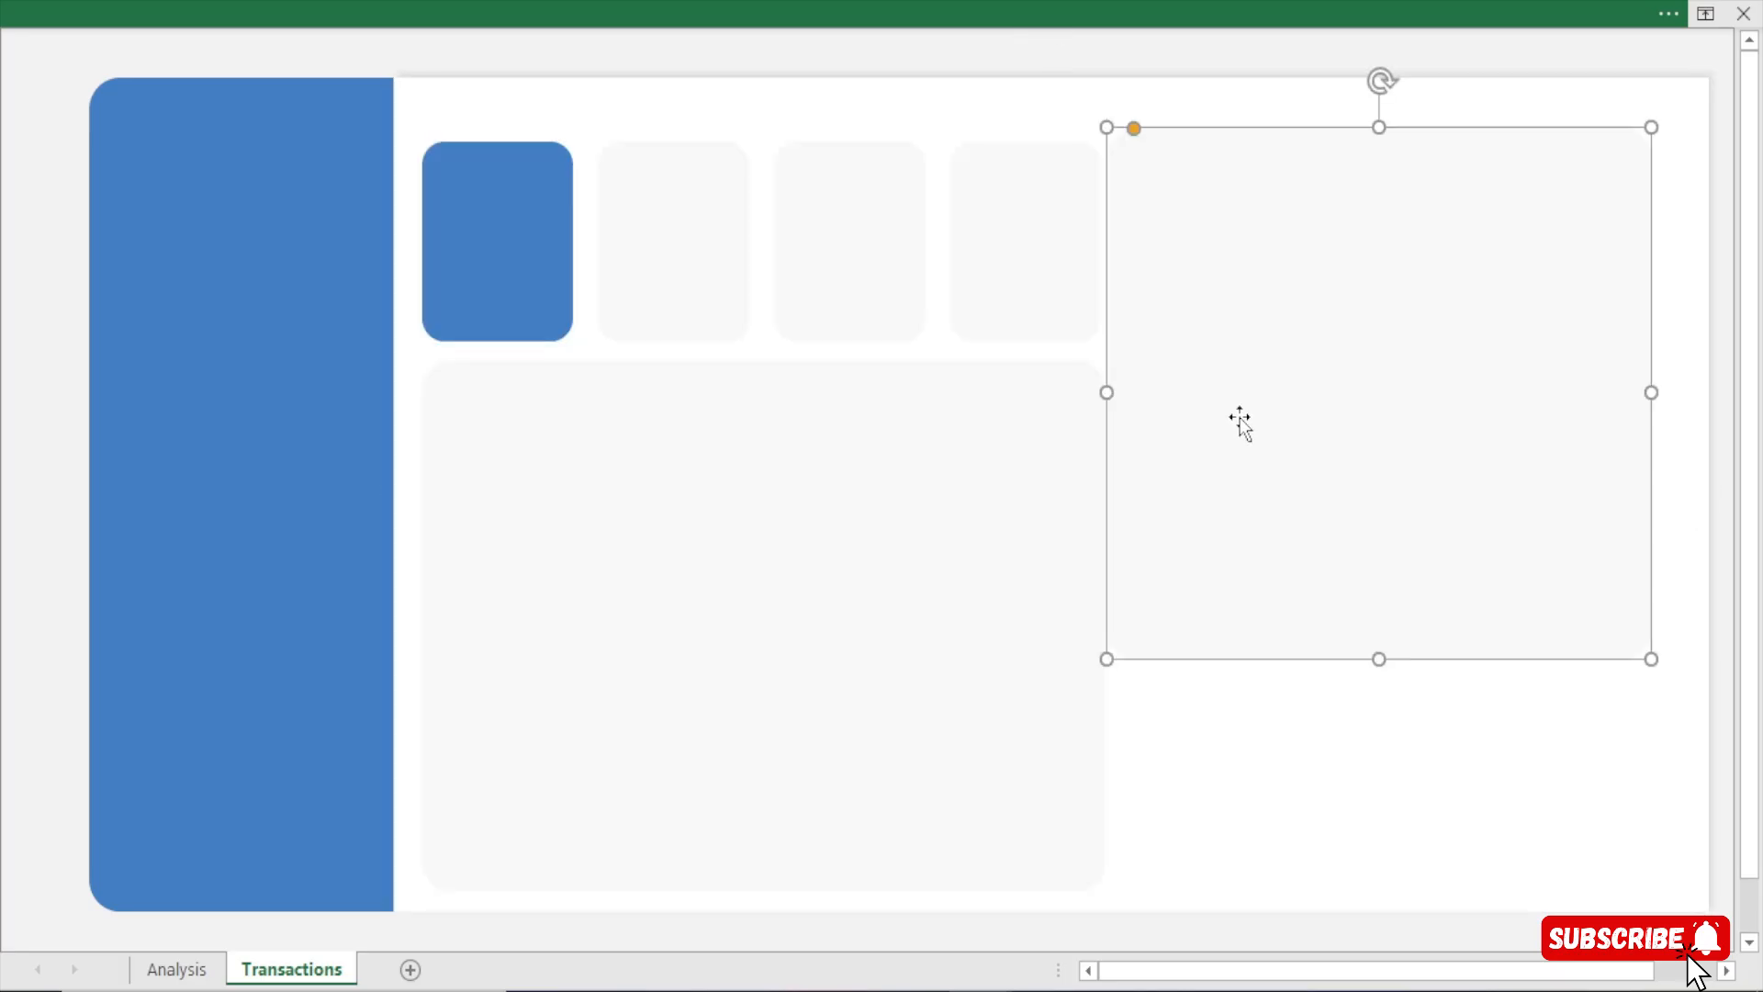
mouse_move(1240, 422)
left_mouse_down()
mouse_move(1287, 417)
mouse_move(1264, 422)
left_mouse_up()
left_click(497, 250, "ctrl")
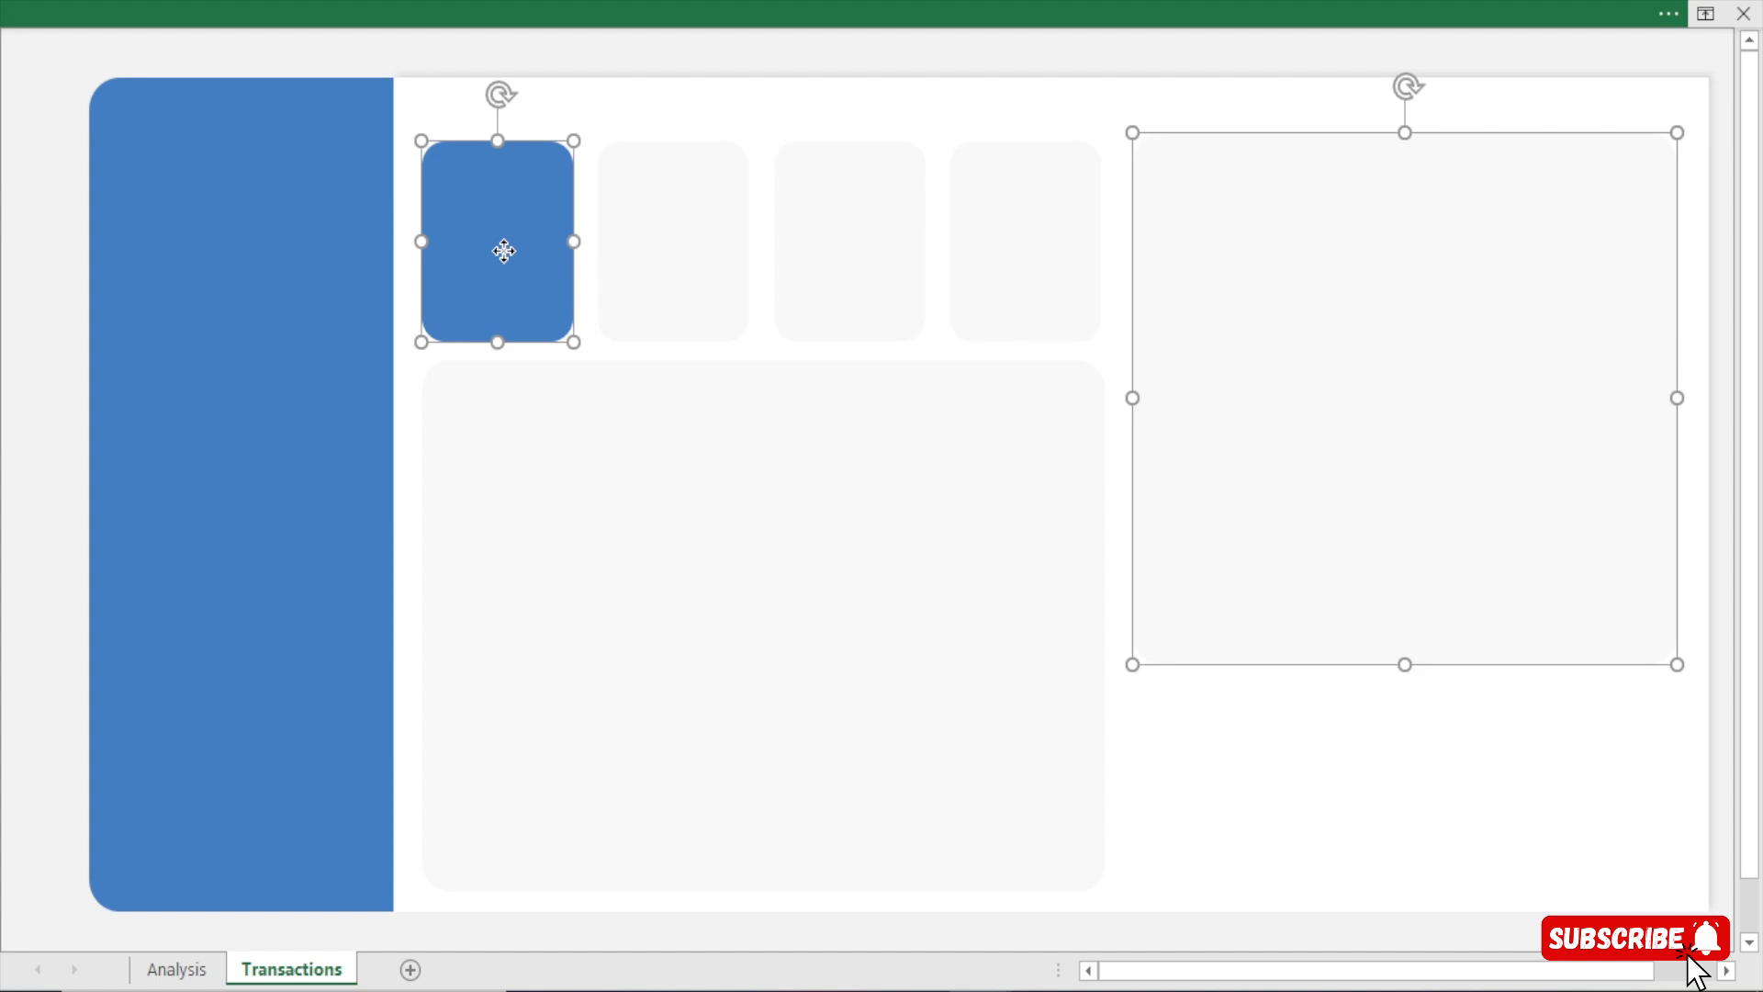
left_click(666, 253, "ctrl")
left_click(840, 271, "ctrl")
left_click(979, 281, "ctrl")
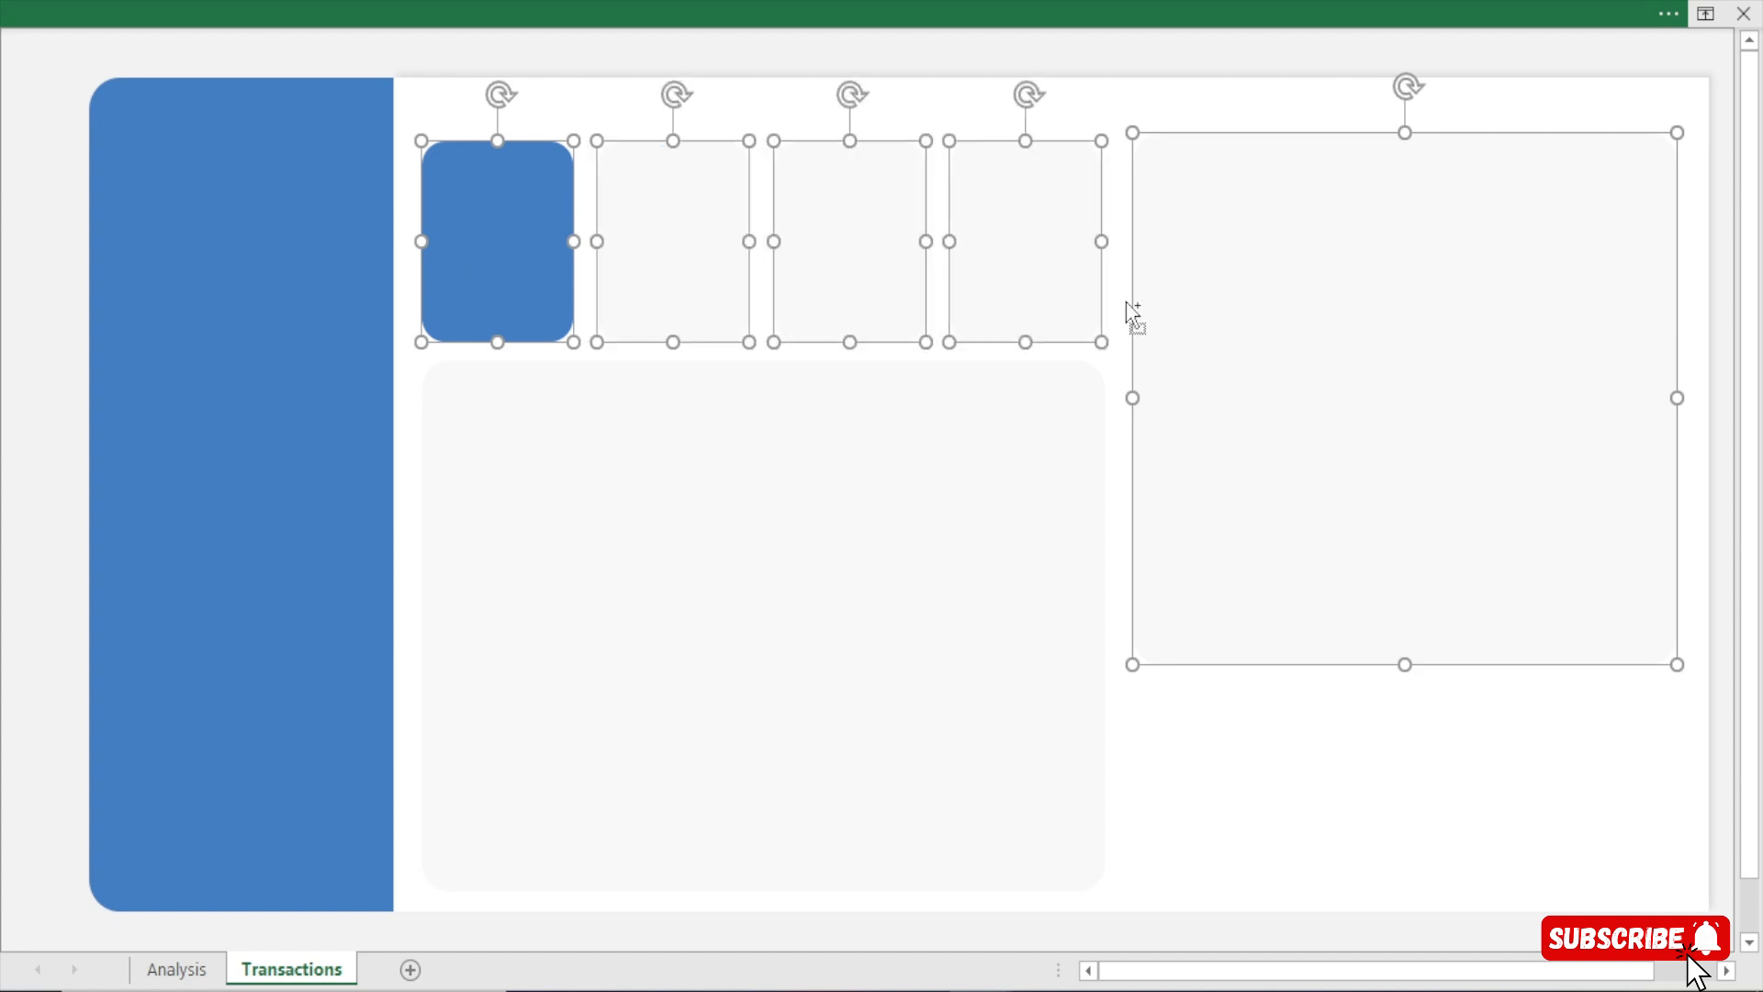
left_click(1247, 304, "ctrl")
left_click(1247, 303, "ctrl")
left_click(926, 3)
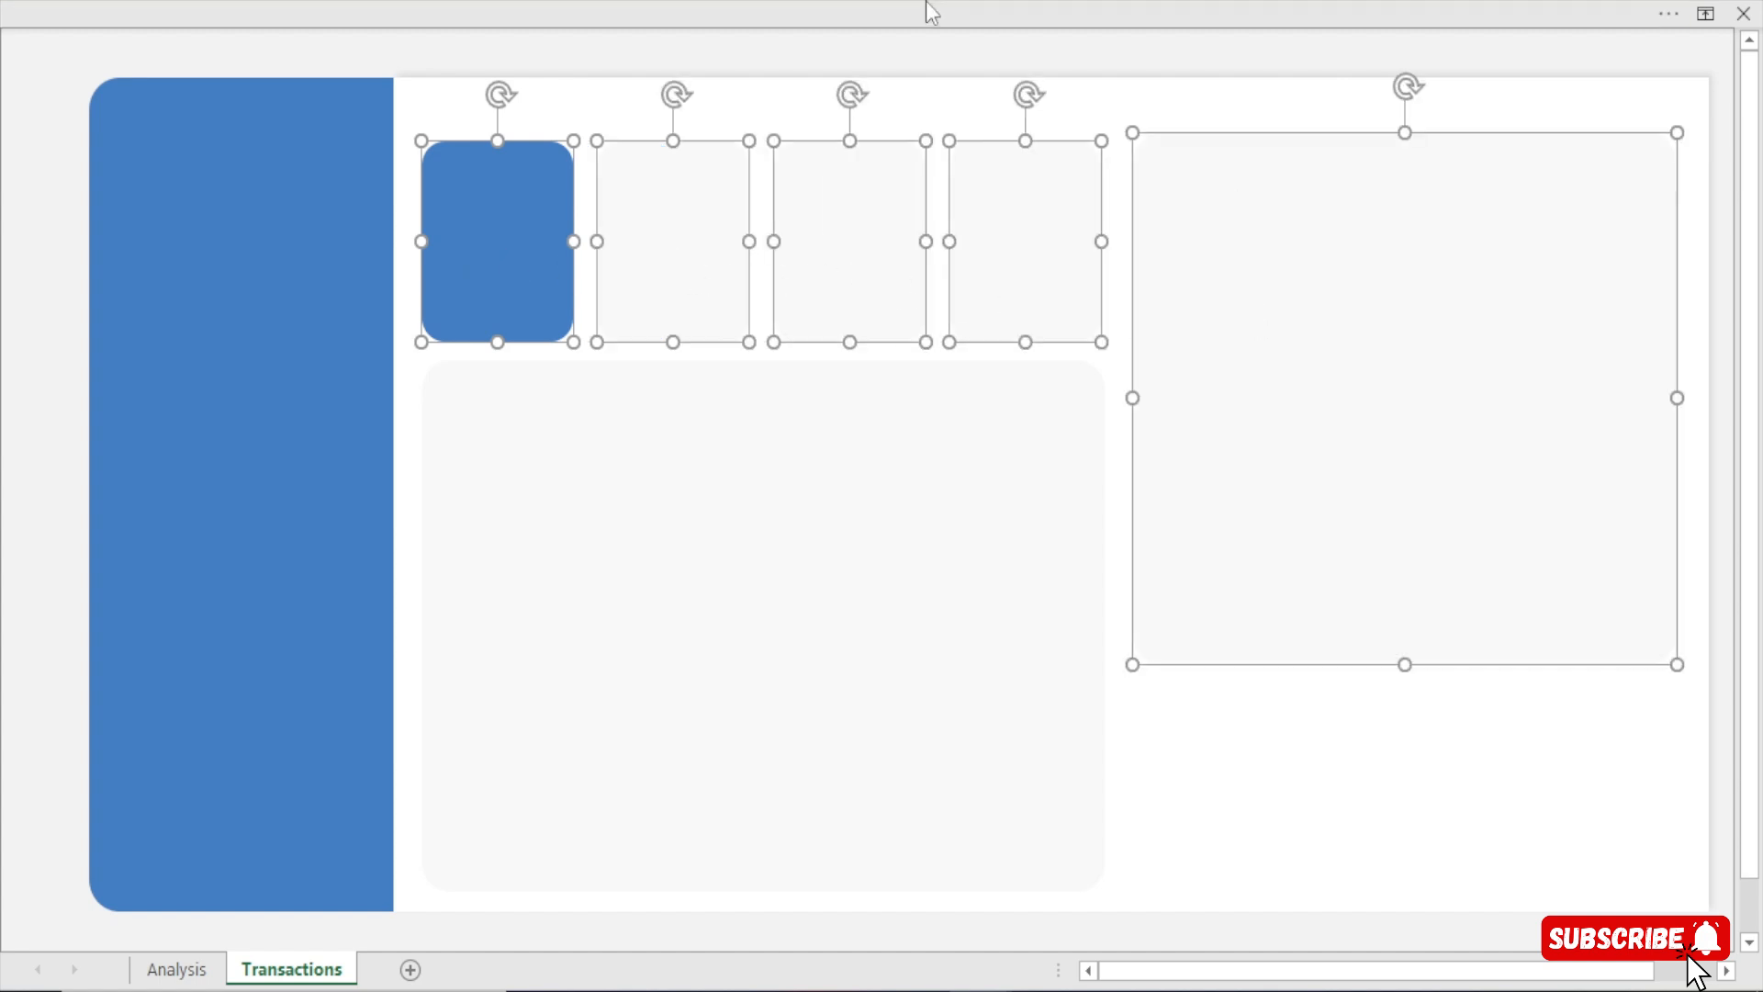
left_click(1017, 67)
left_click(1469, 108)
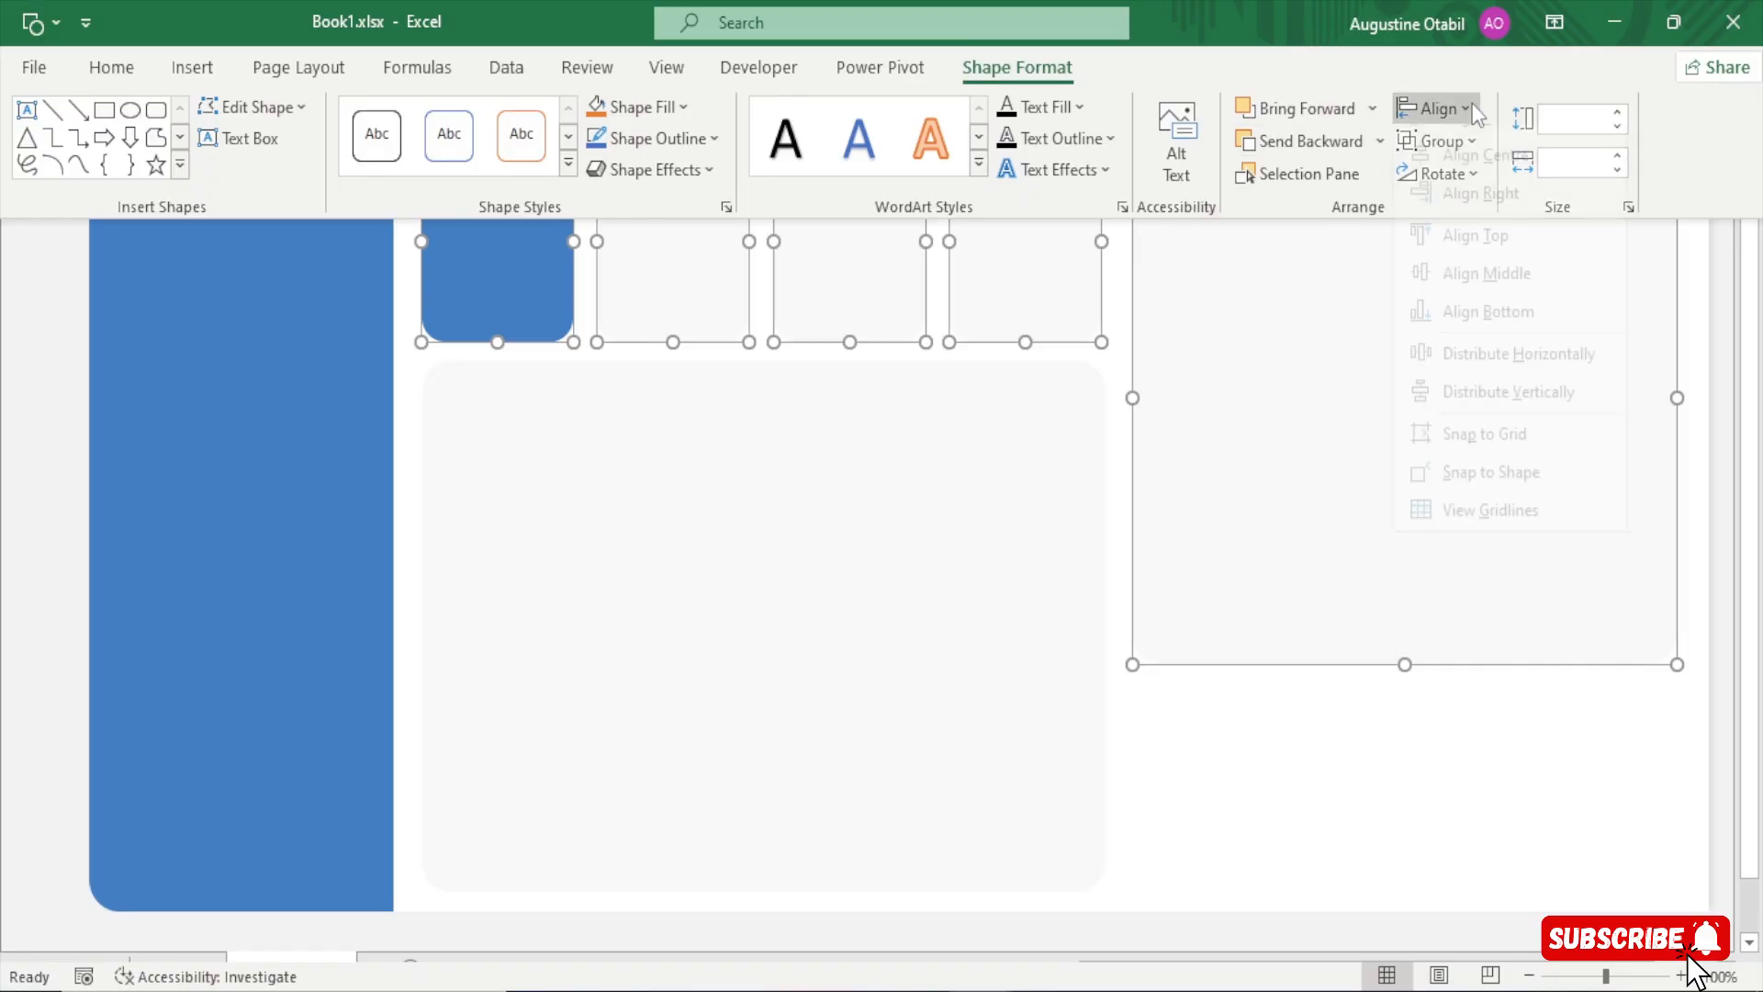
left_click(1565, 382)
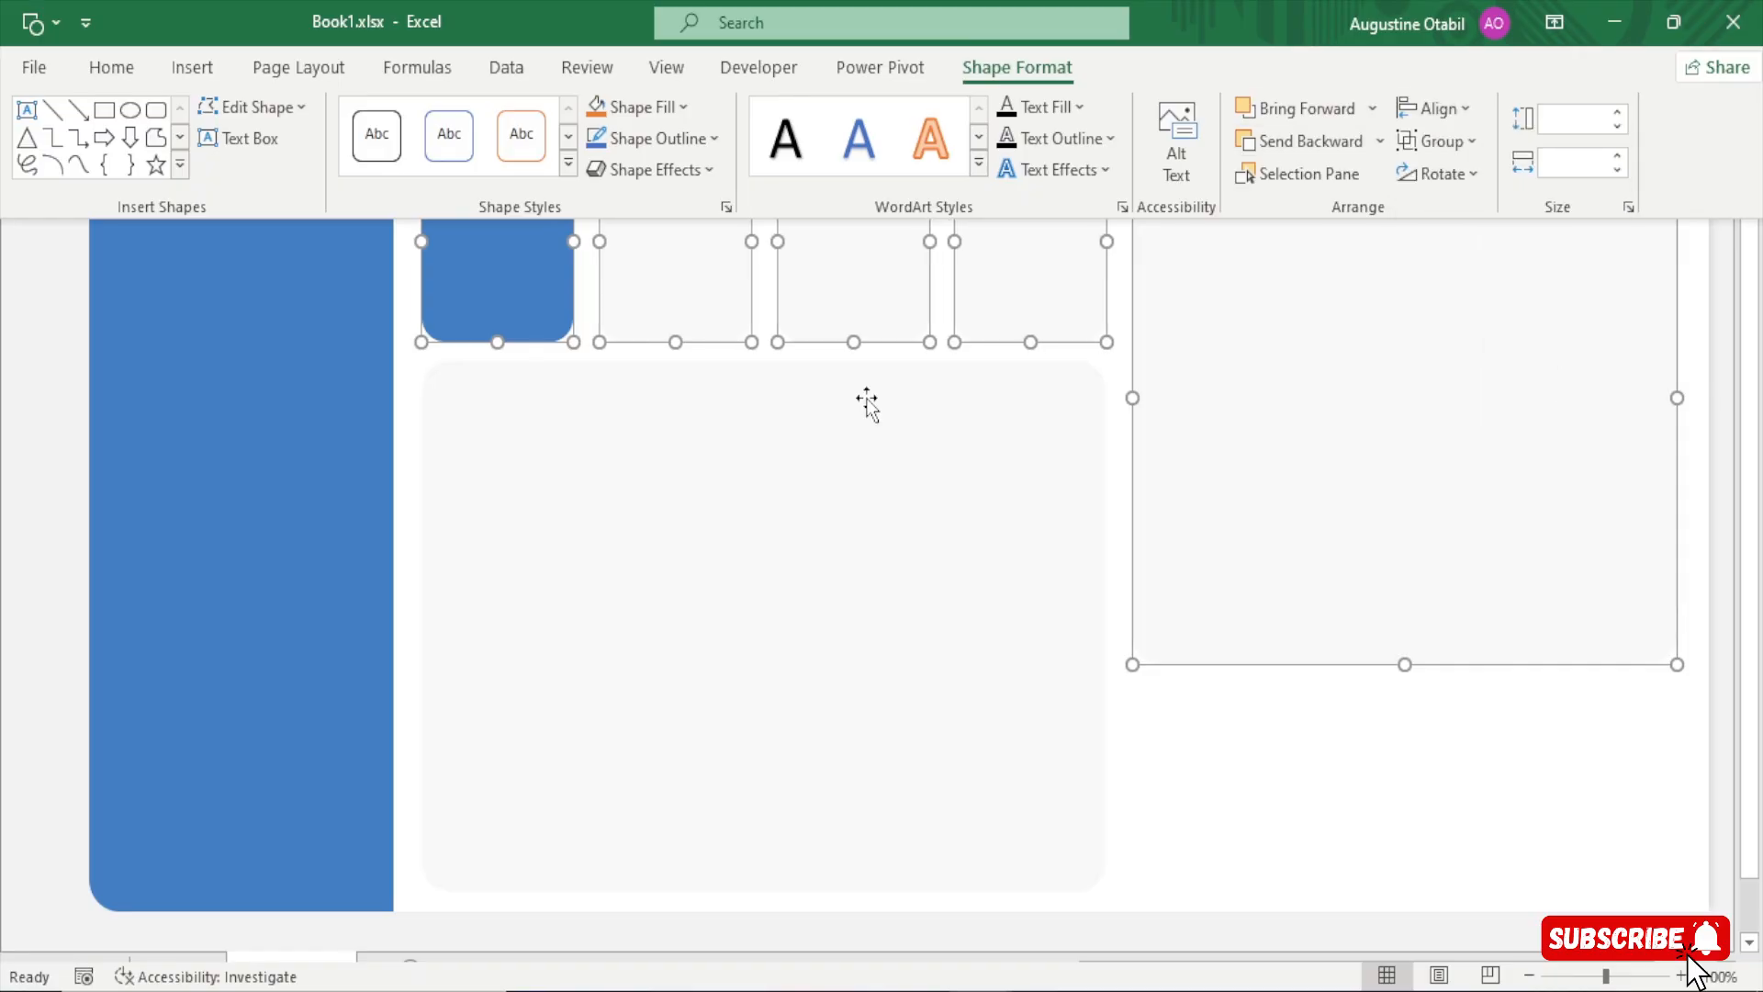
left_click(7, 382)
left_click(7, 382)
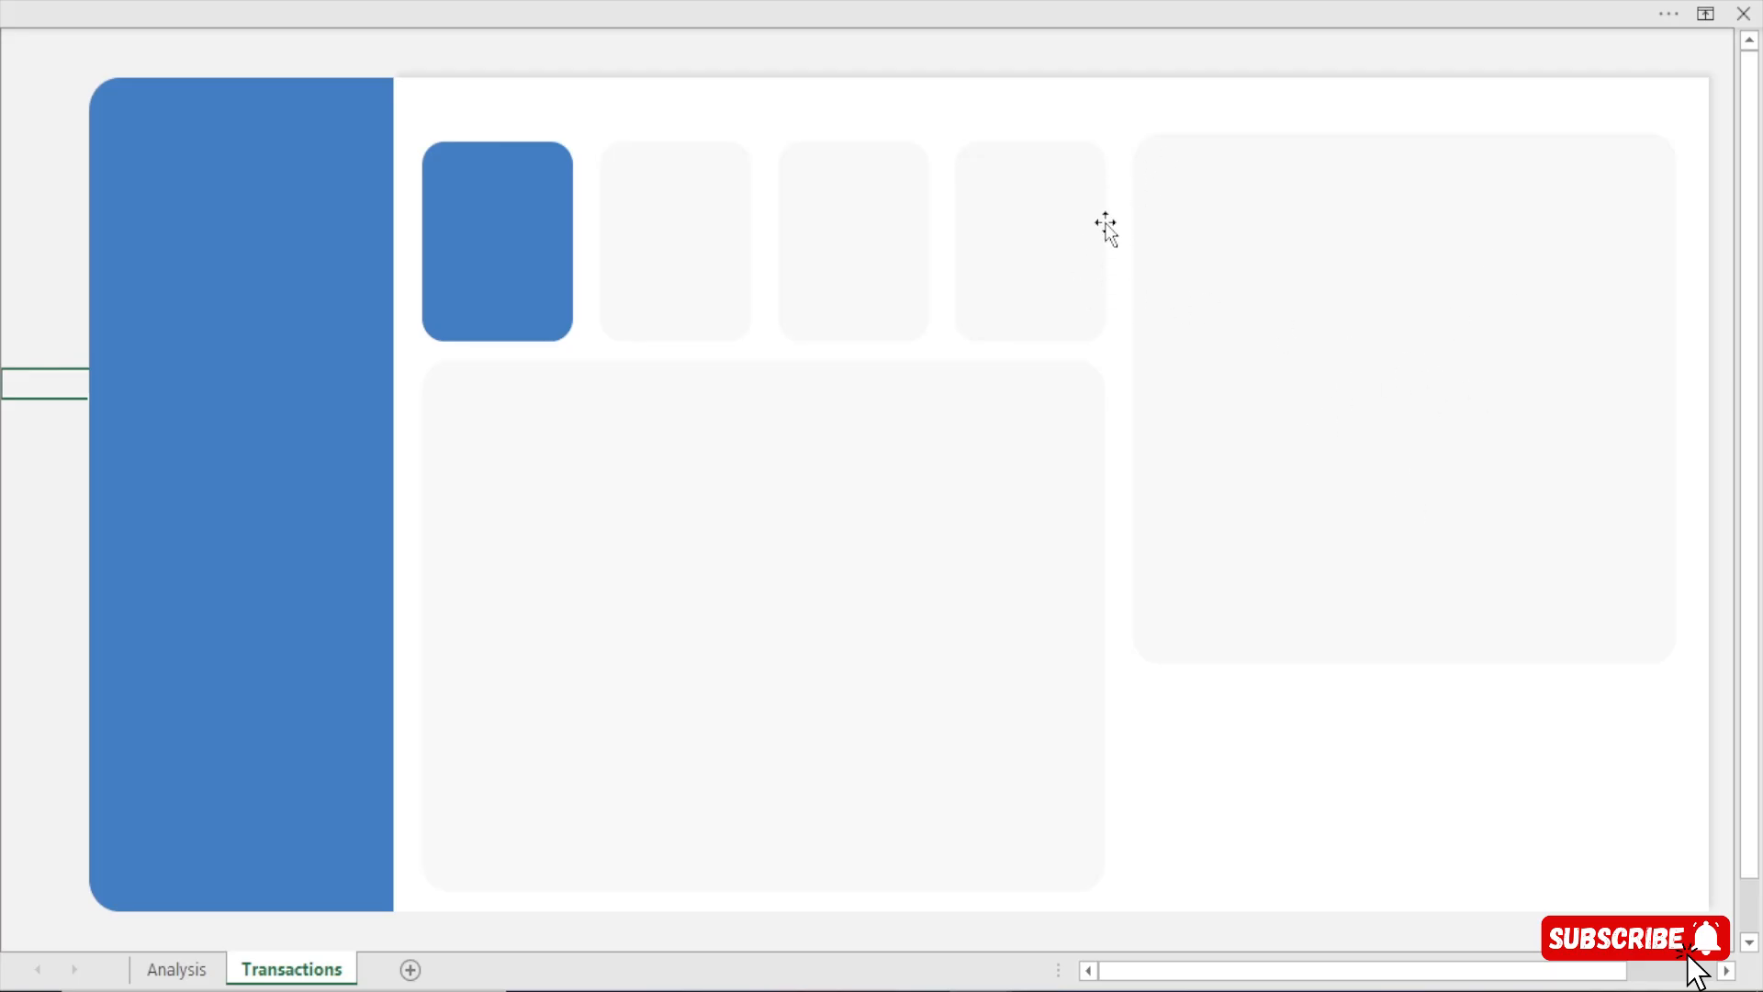
Shorten the copied grey panel slightly from its lower edge and reduce its corner rounding
left_click(1291, 433)
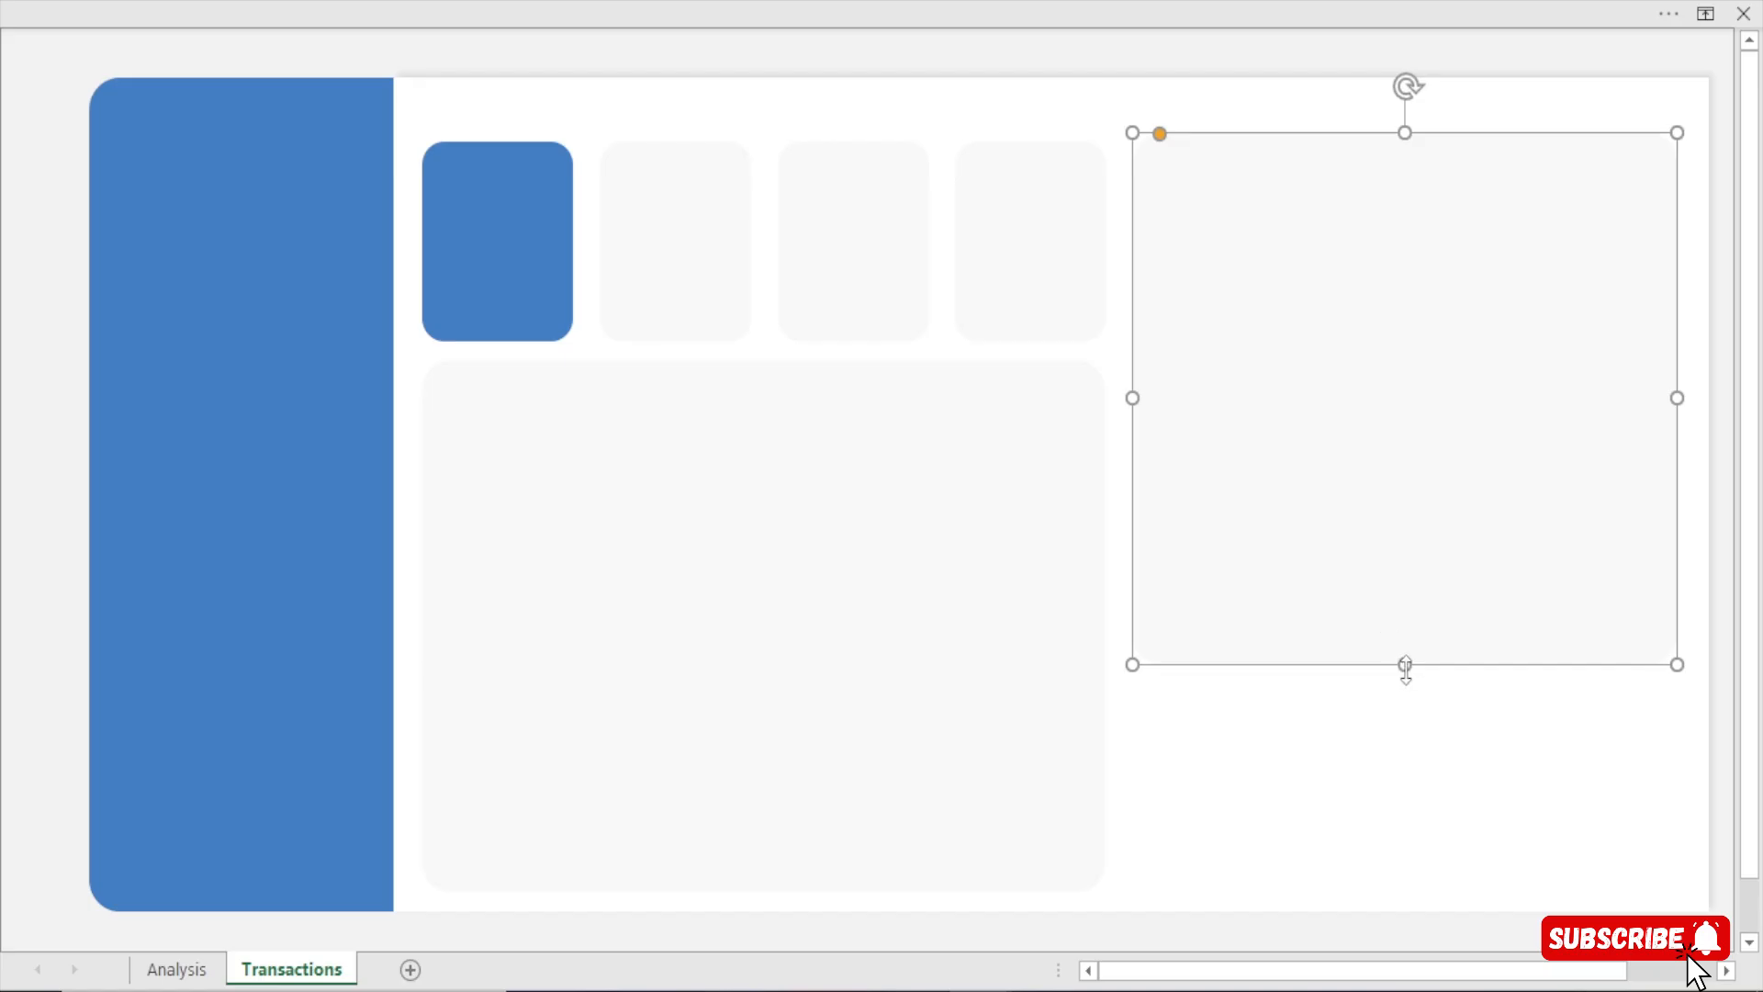
mouse_move(1405, 663)
left_mouse_down()
mouse_move(1402, 878)
mouse_move(1396, 640)
left_mouse_up()
left_click(92, 306)
left_click(43, 319)
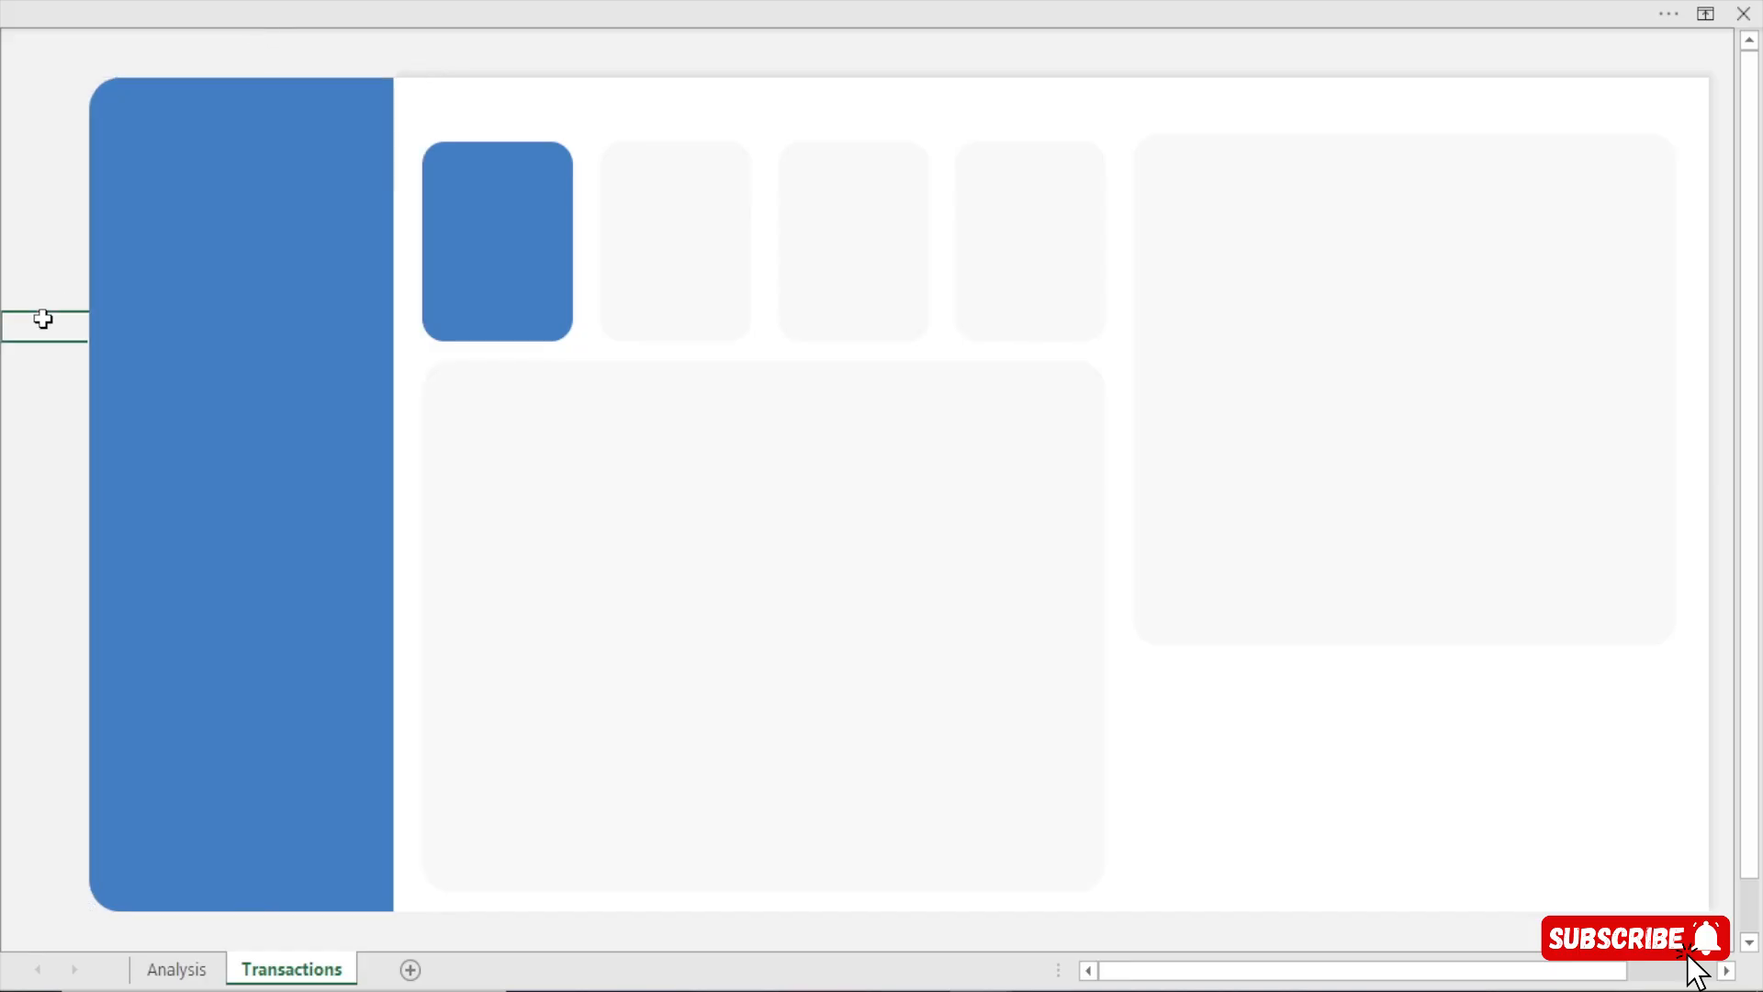
left_click(1182, 232)
left_click_drag(1160, 135, 1151, 135)
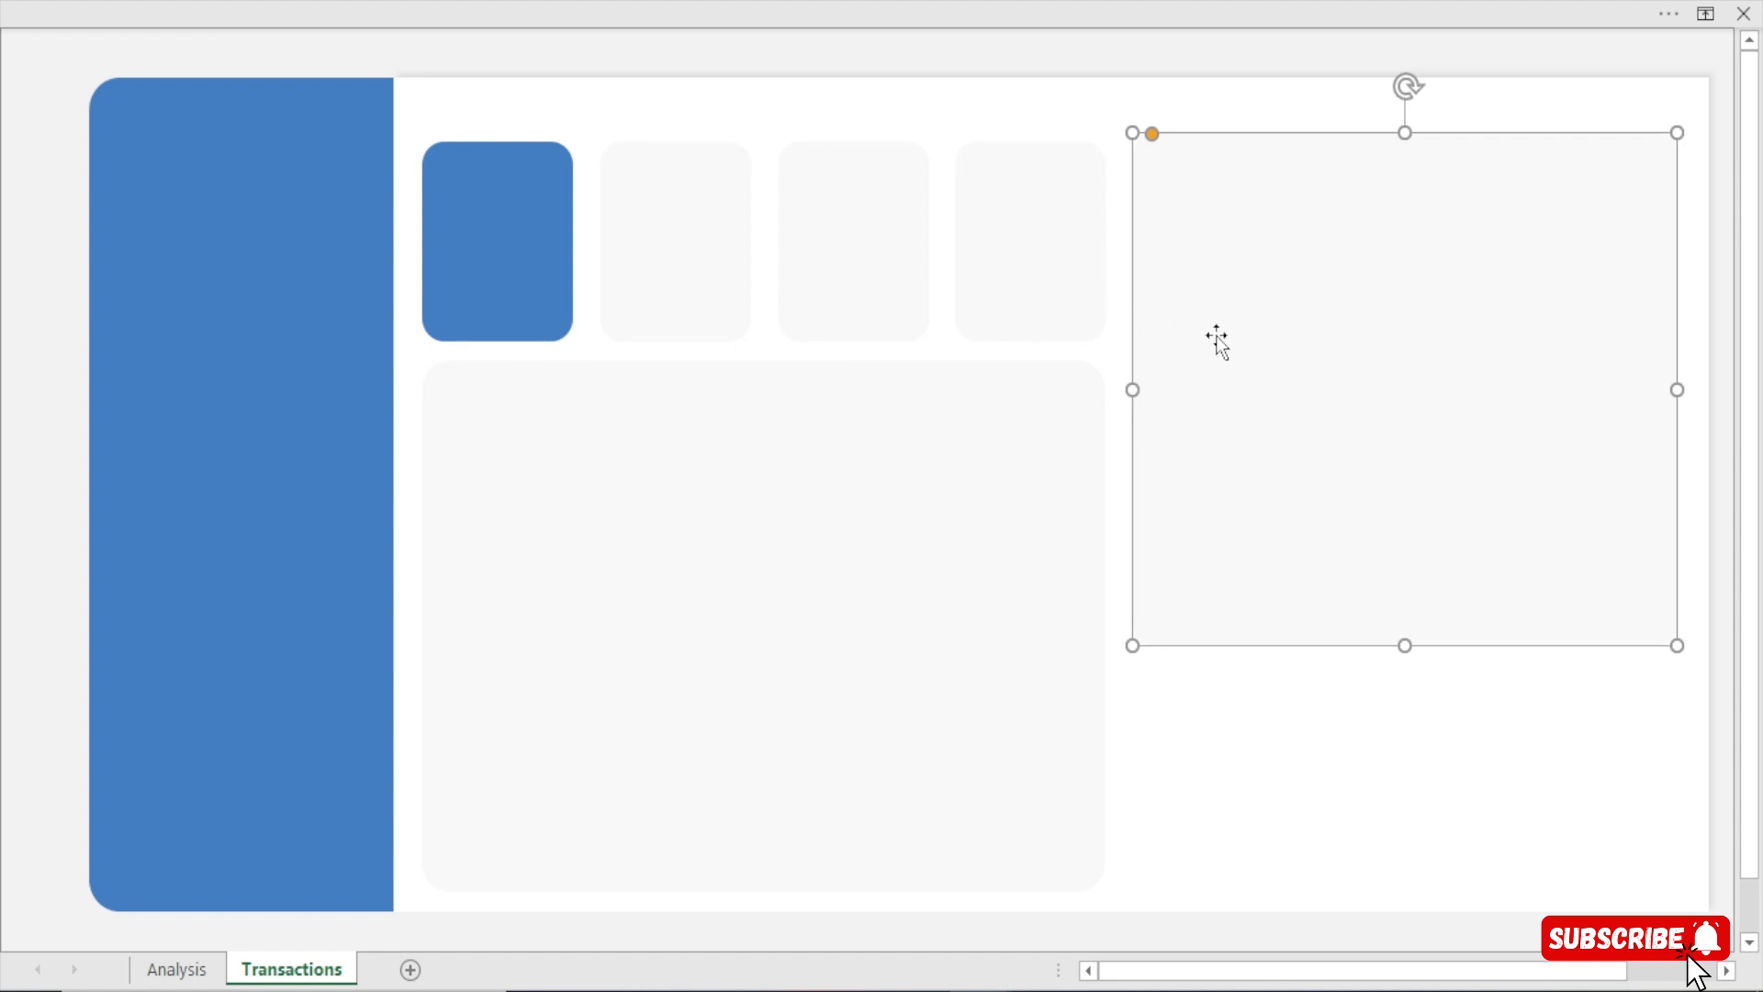
Align the top edges of the copied grey panel and the fourth card
key("Down")
key("Down")
key("Down")
key("Down")
key("Down")
key("Down")
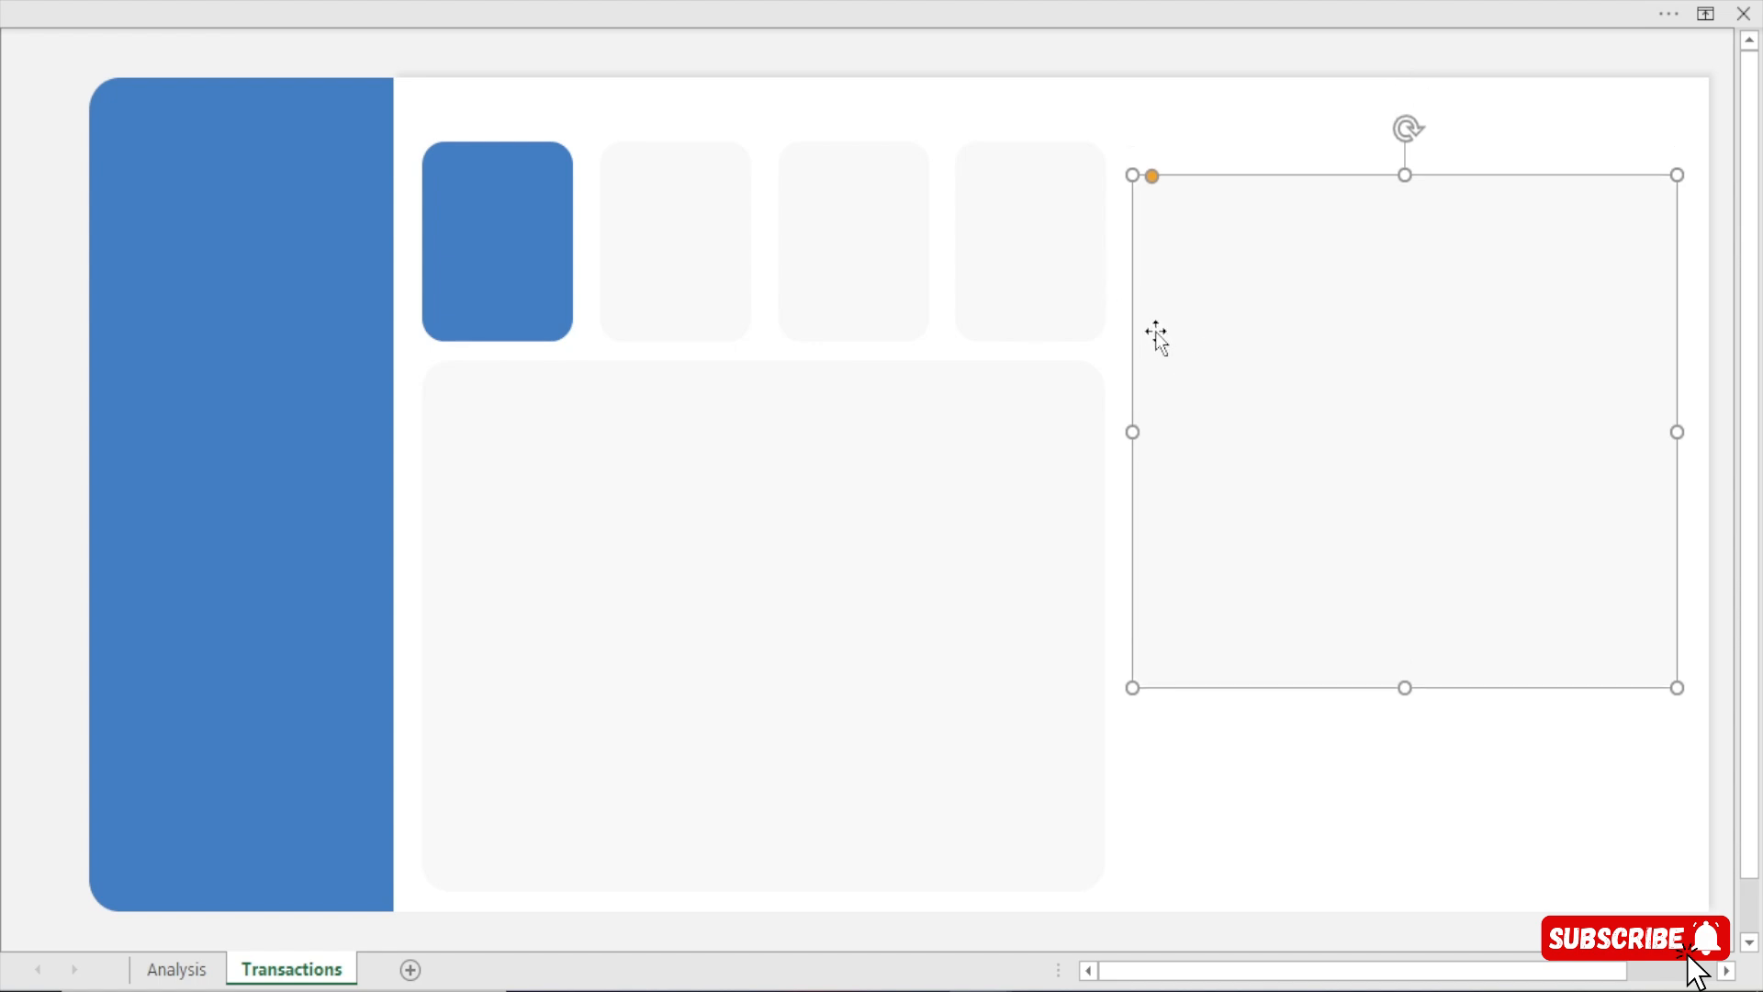
left_click(1035, 252, "ctrl")
left_click(999, 19)
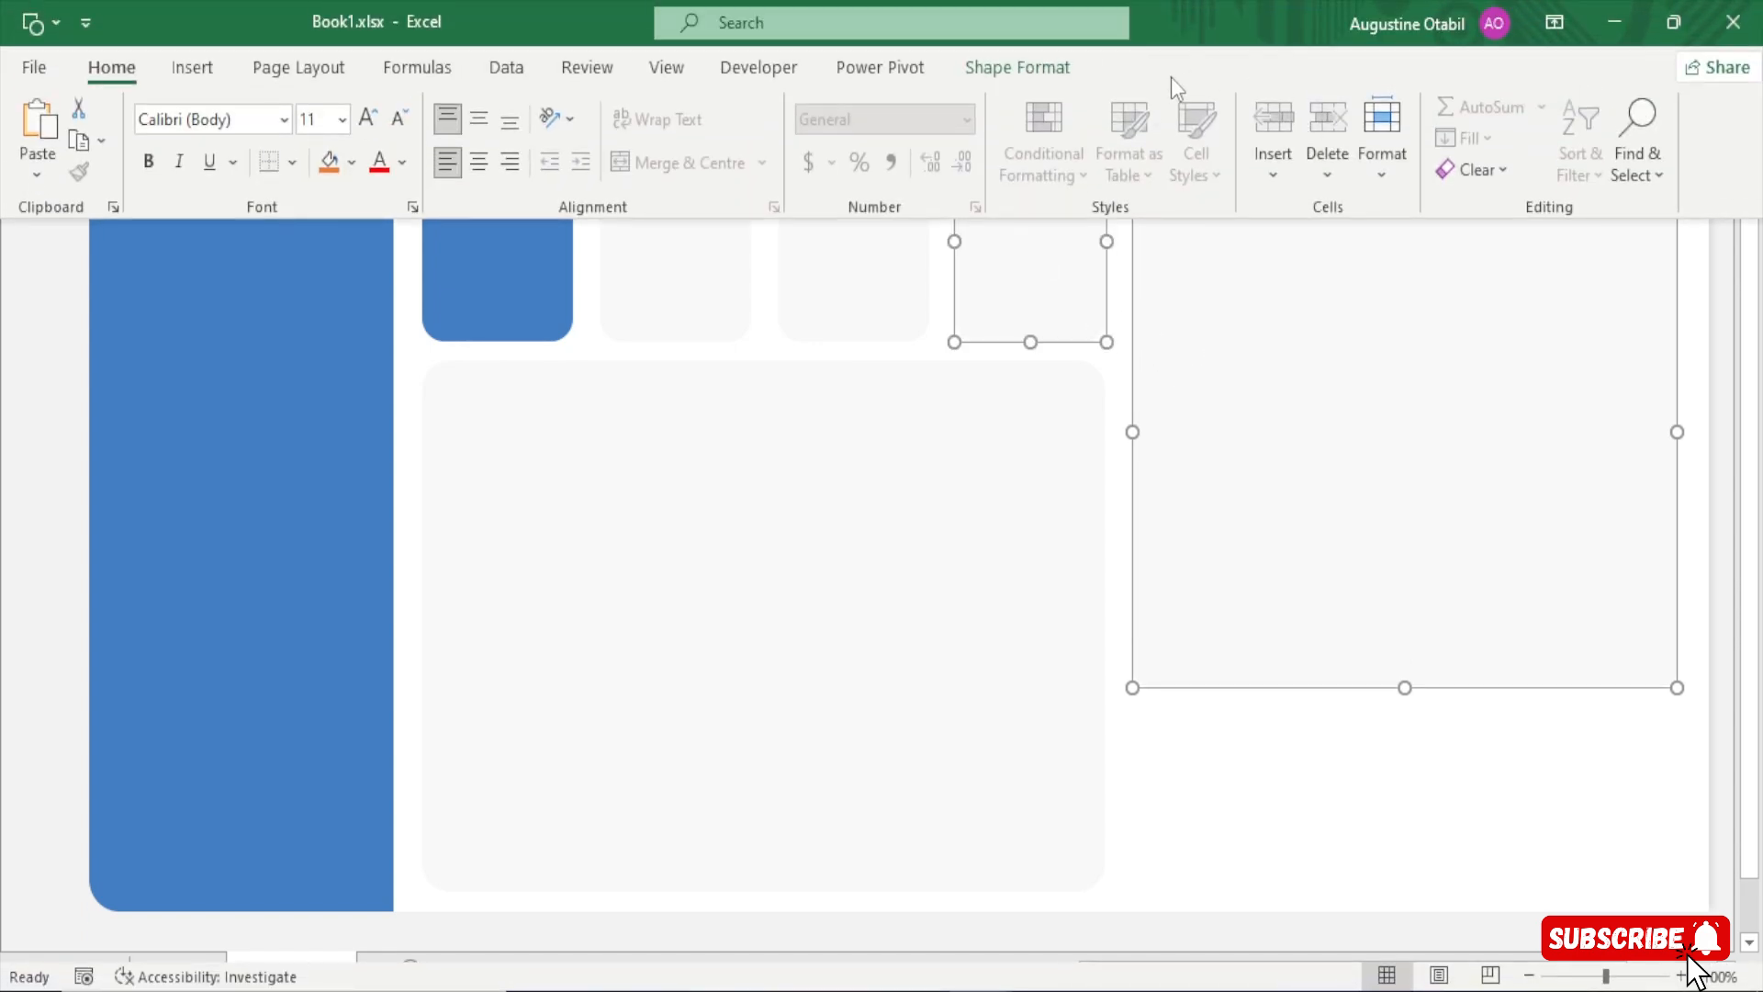
left_click(1017, 67)
left_click(1438, 108)
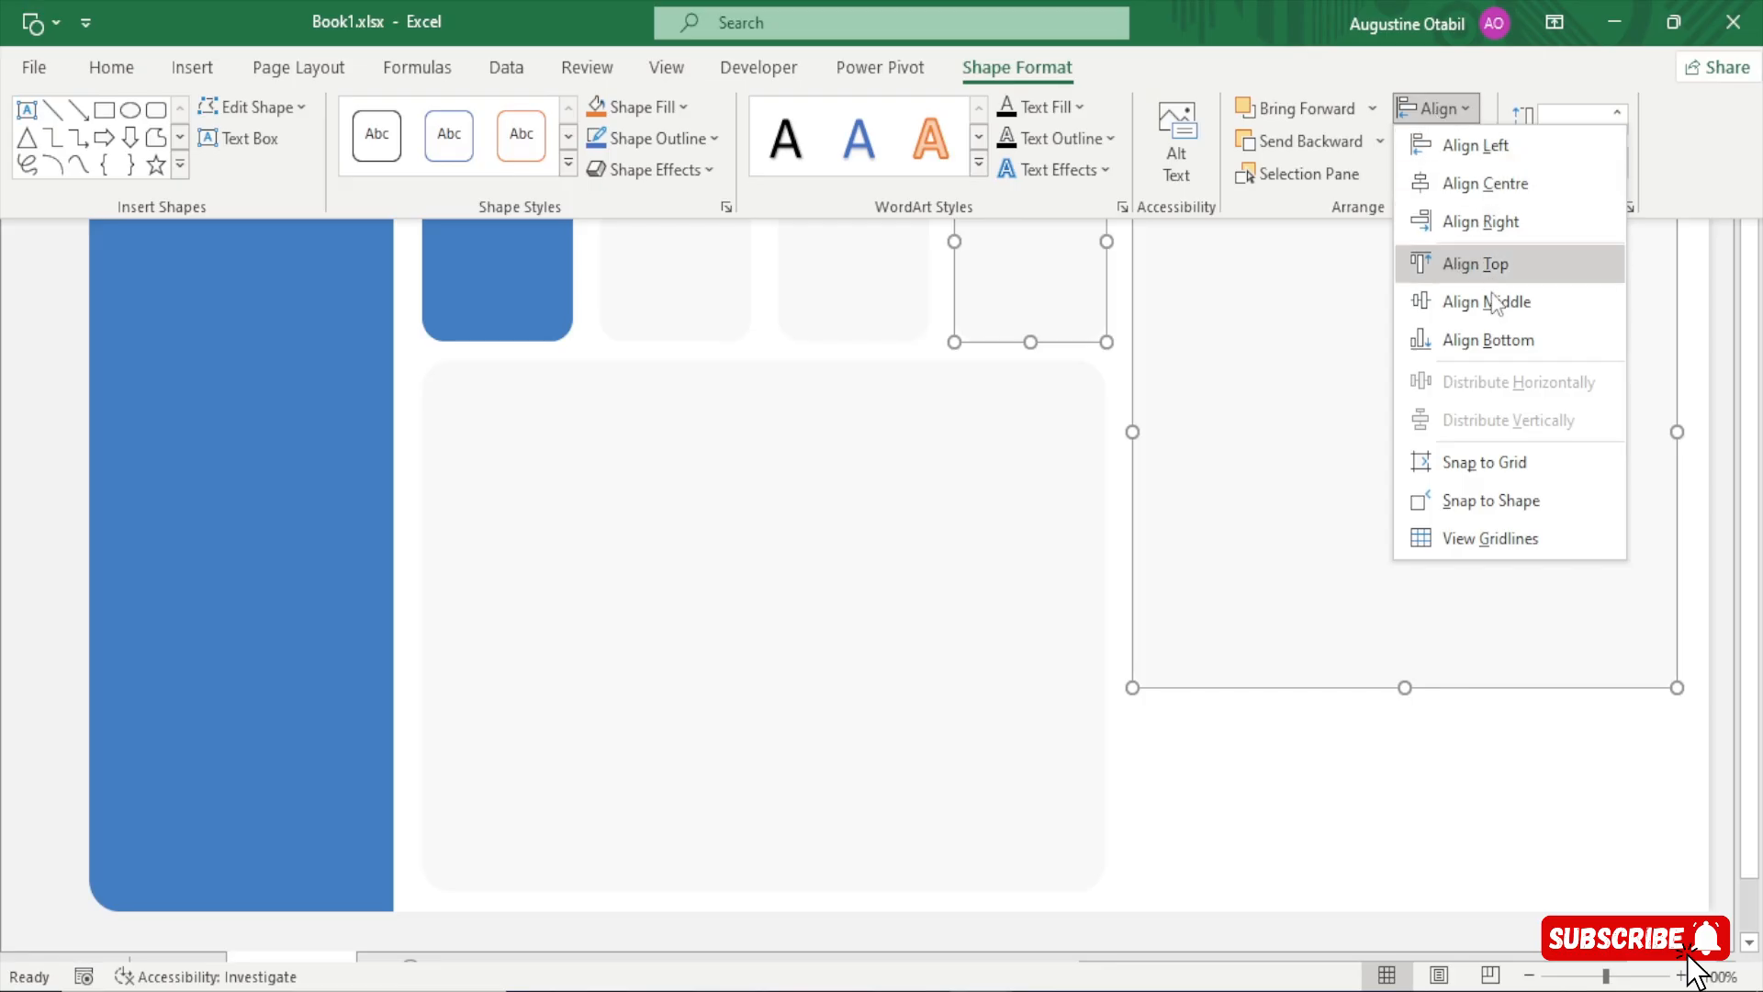
left_click(1480, 261)
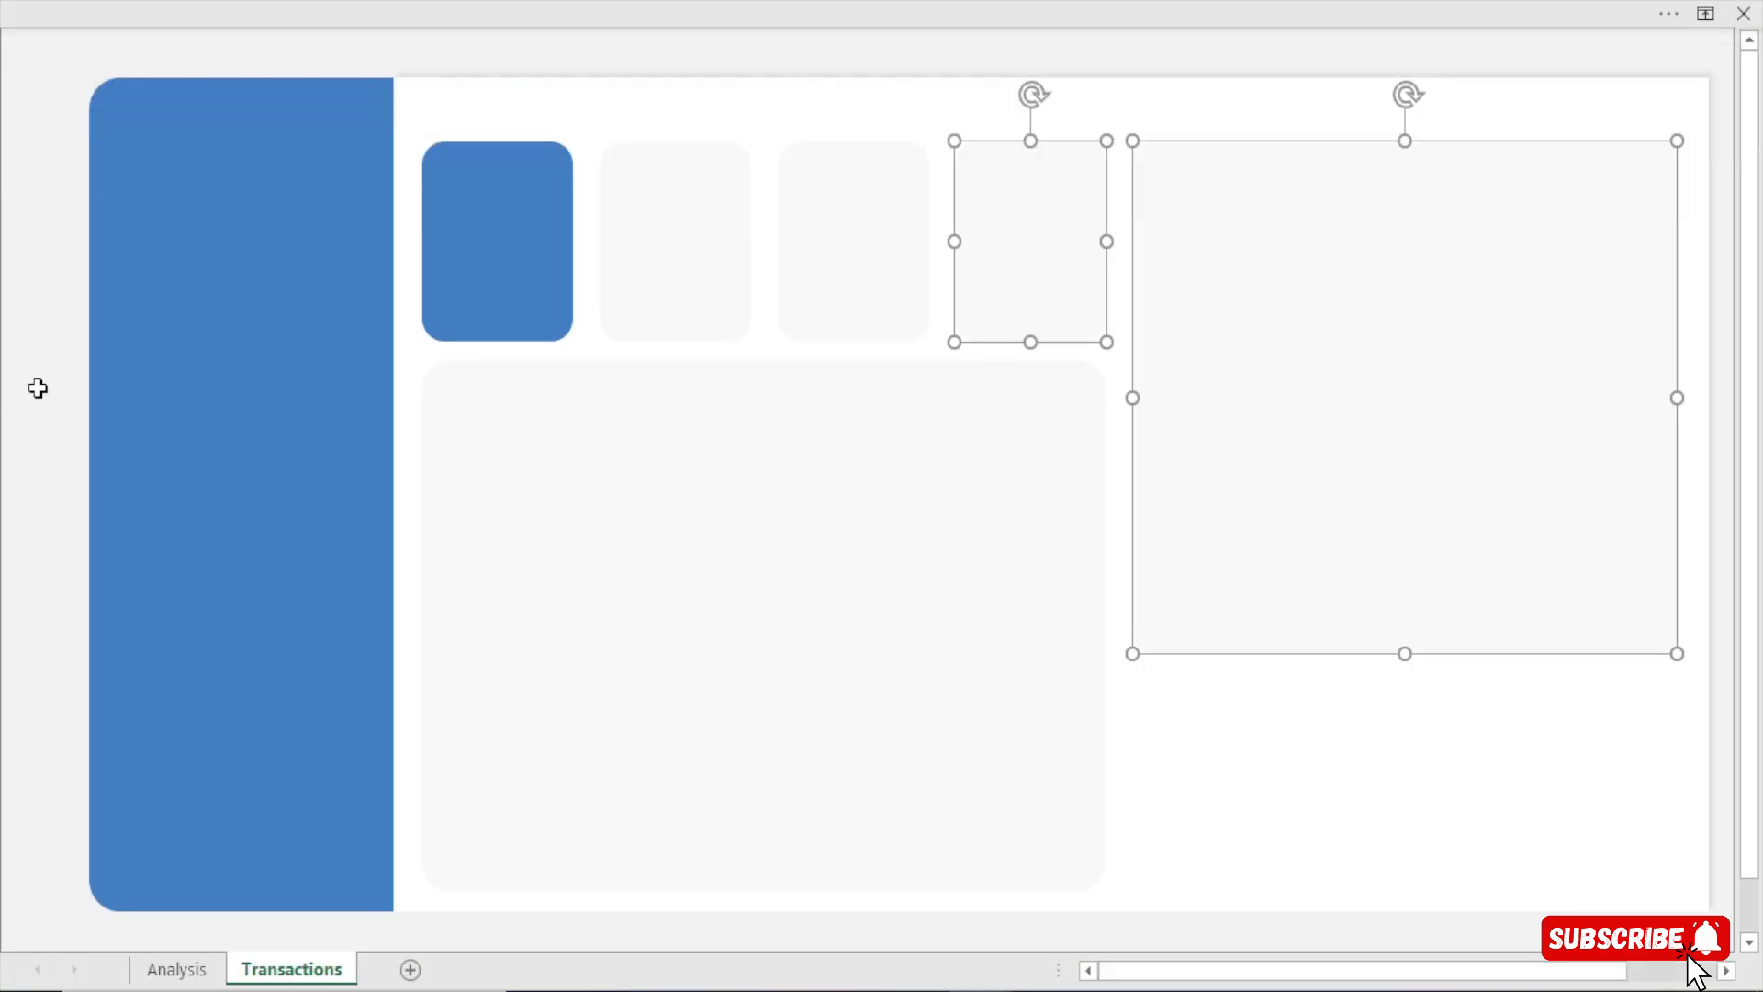
left_click(37, 389)
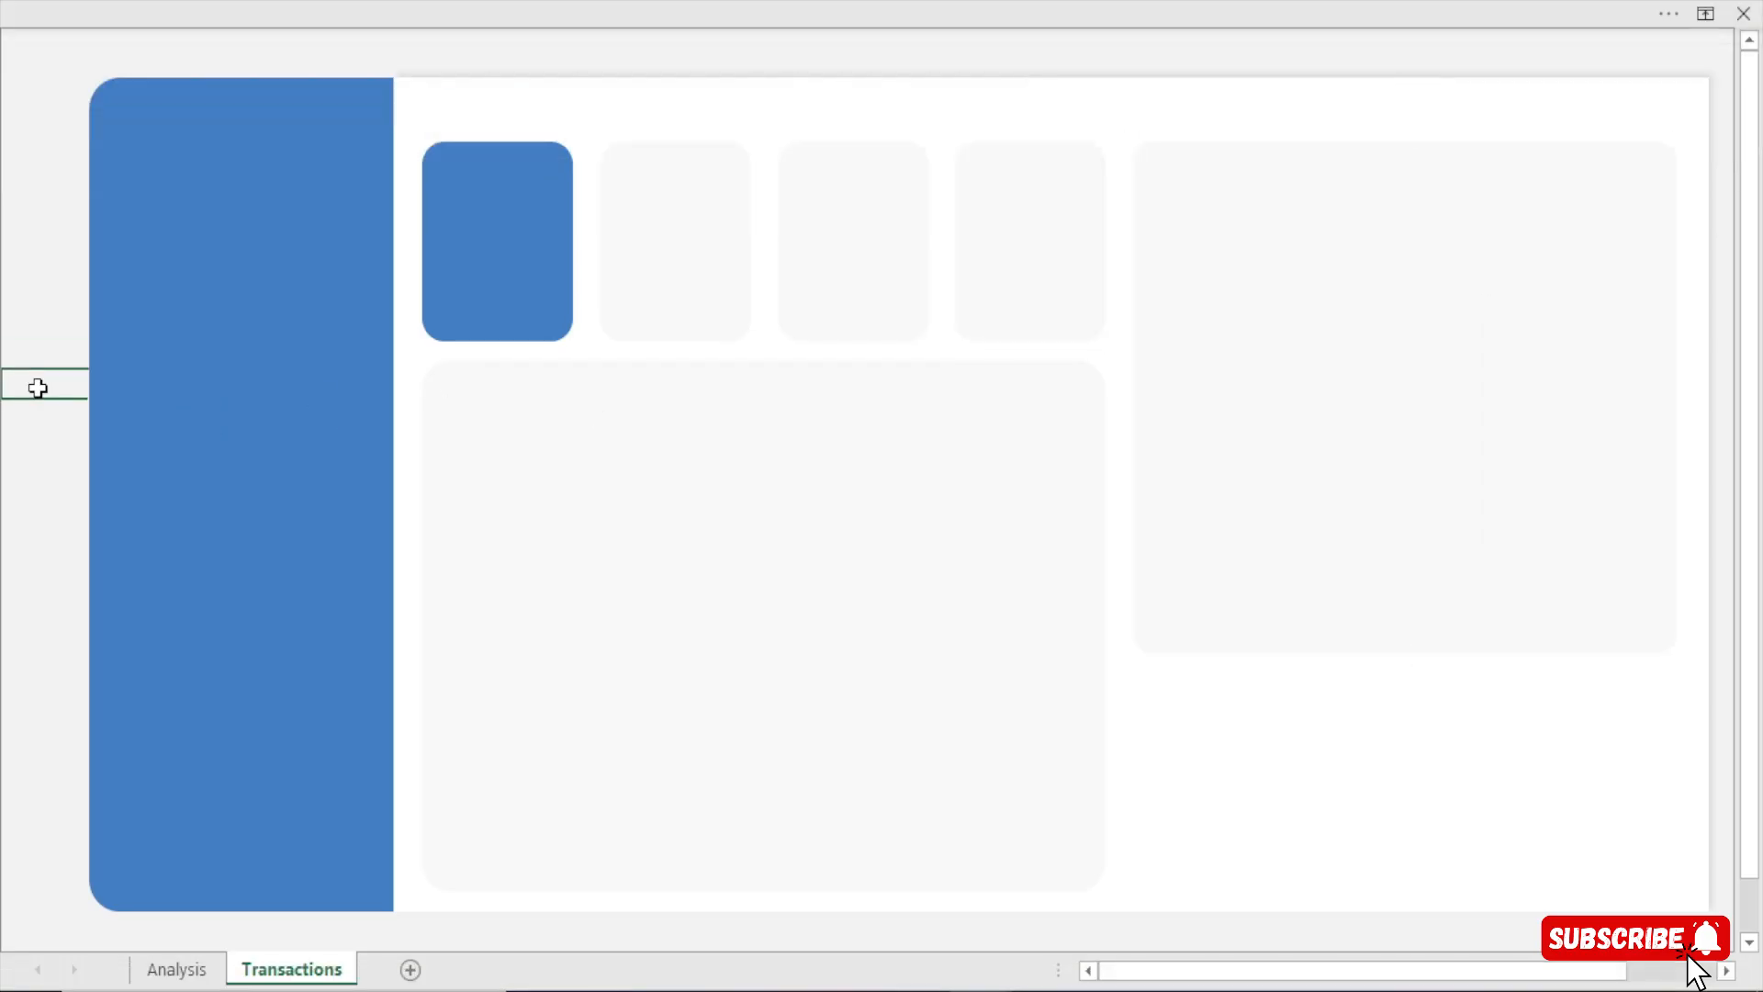
Select all the dashboard shapes together and shift them left to even out the side margins
left_click(504, 9)
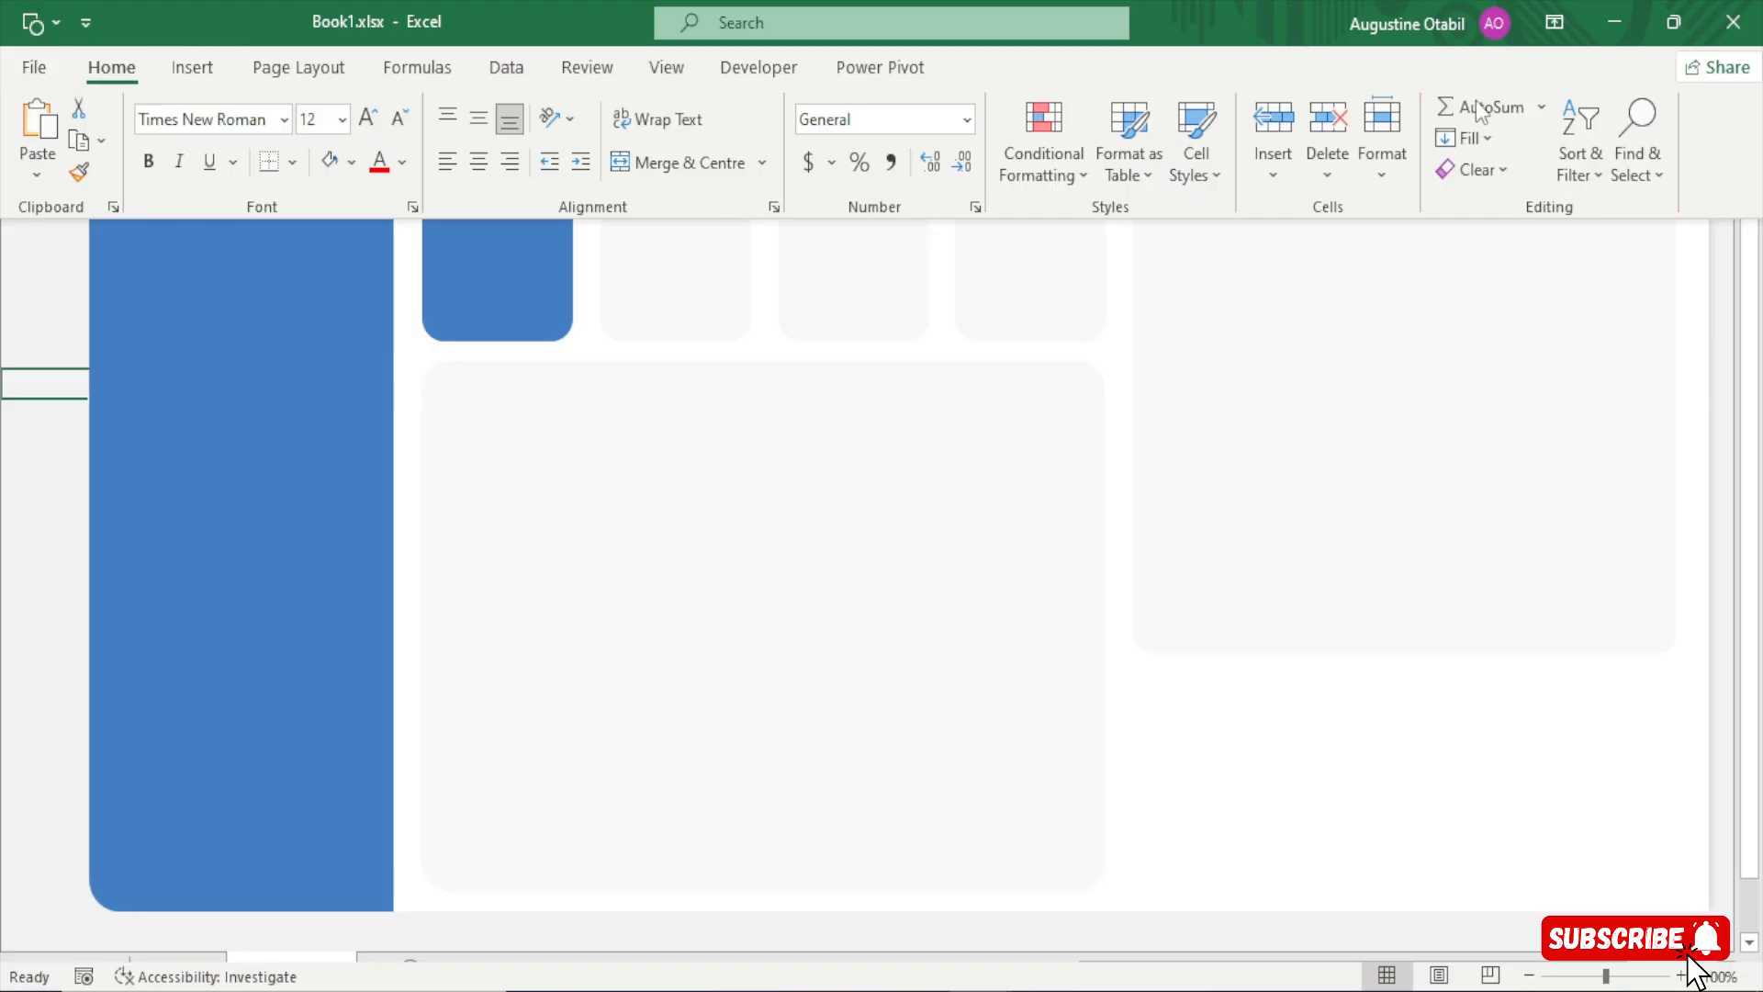
left_click(1630, 160)
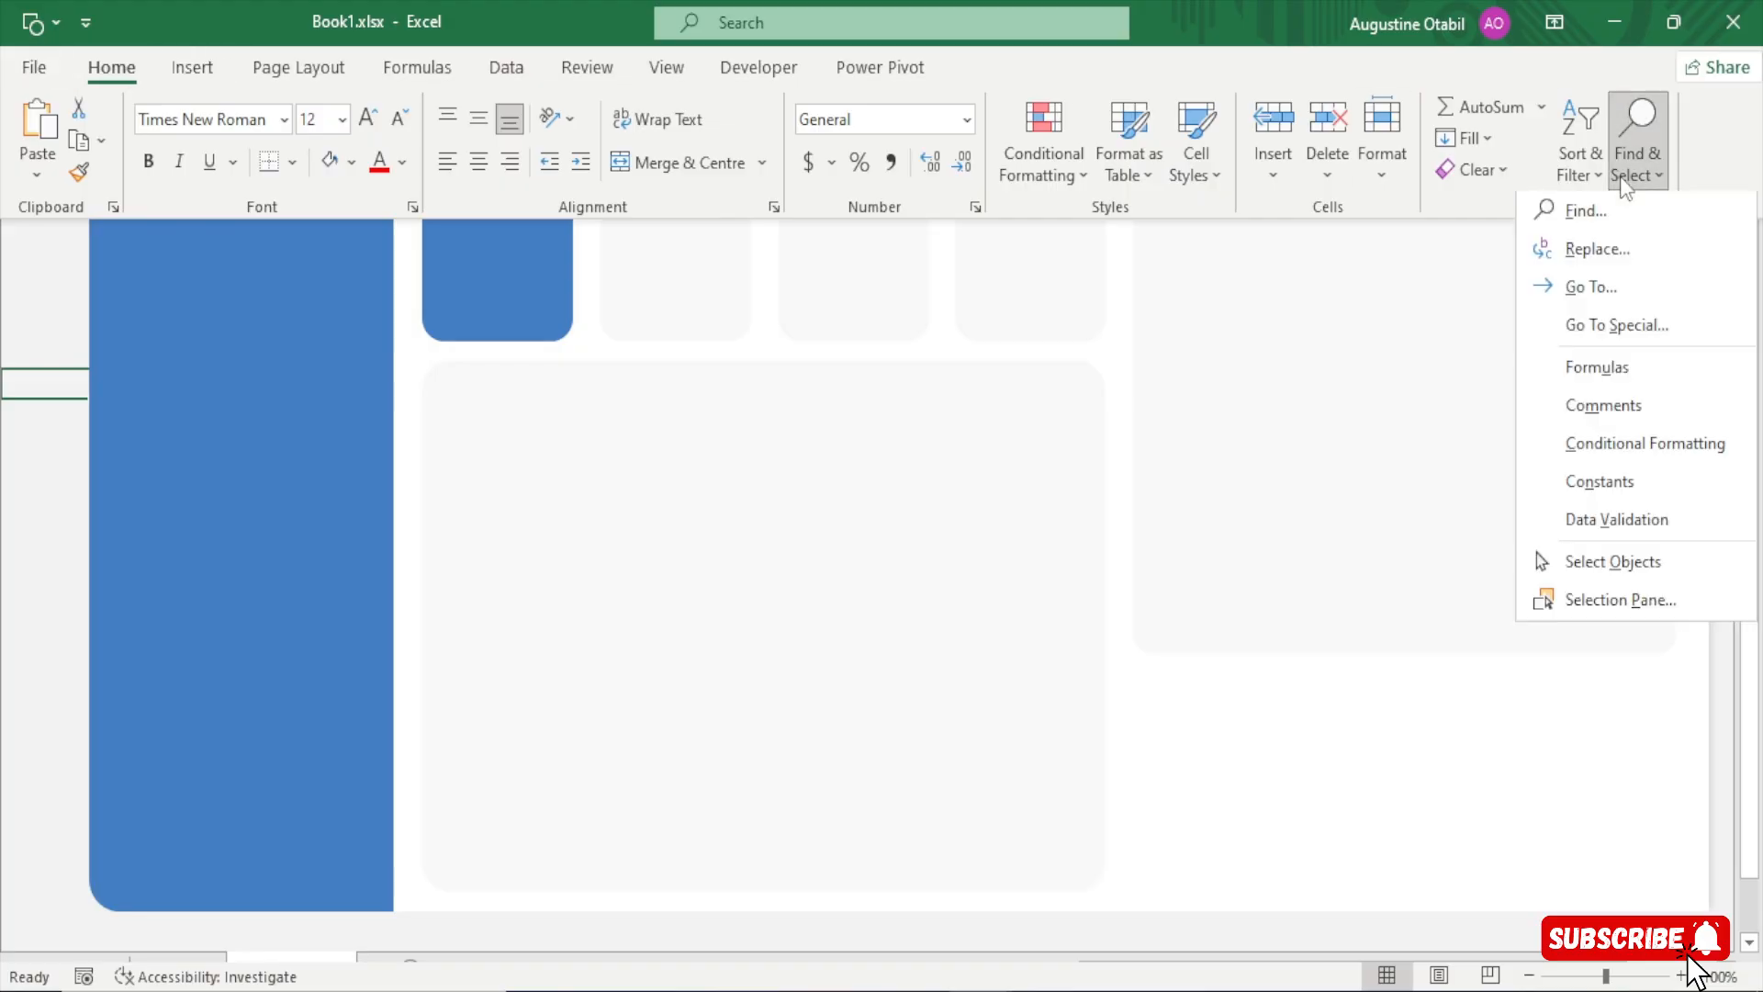
left_click(1614, 562)
left_click_drag(30, 37, 1348, 941)
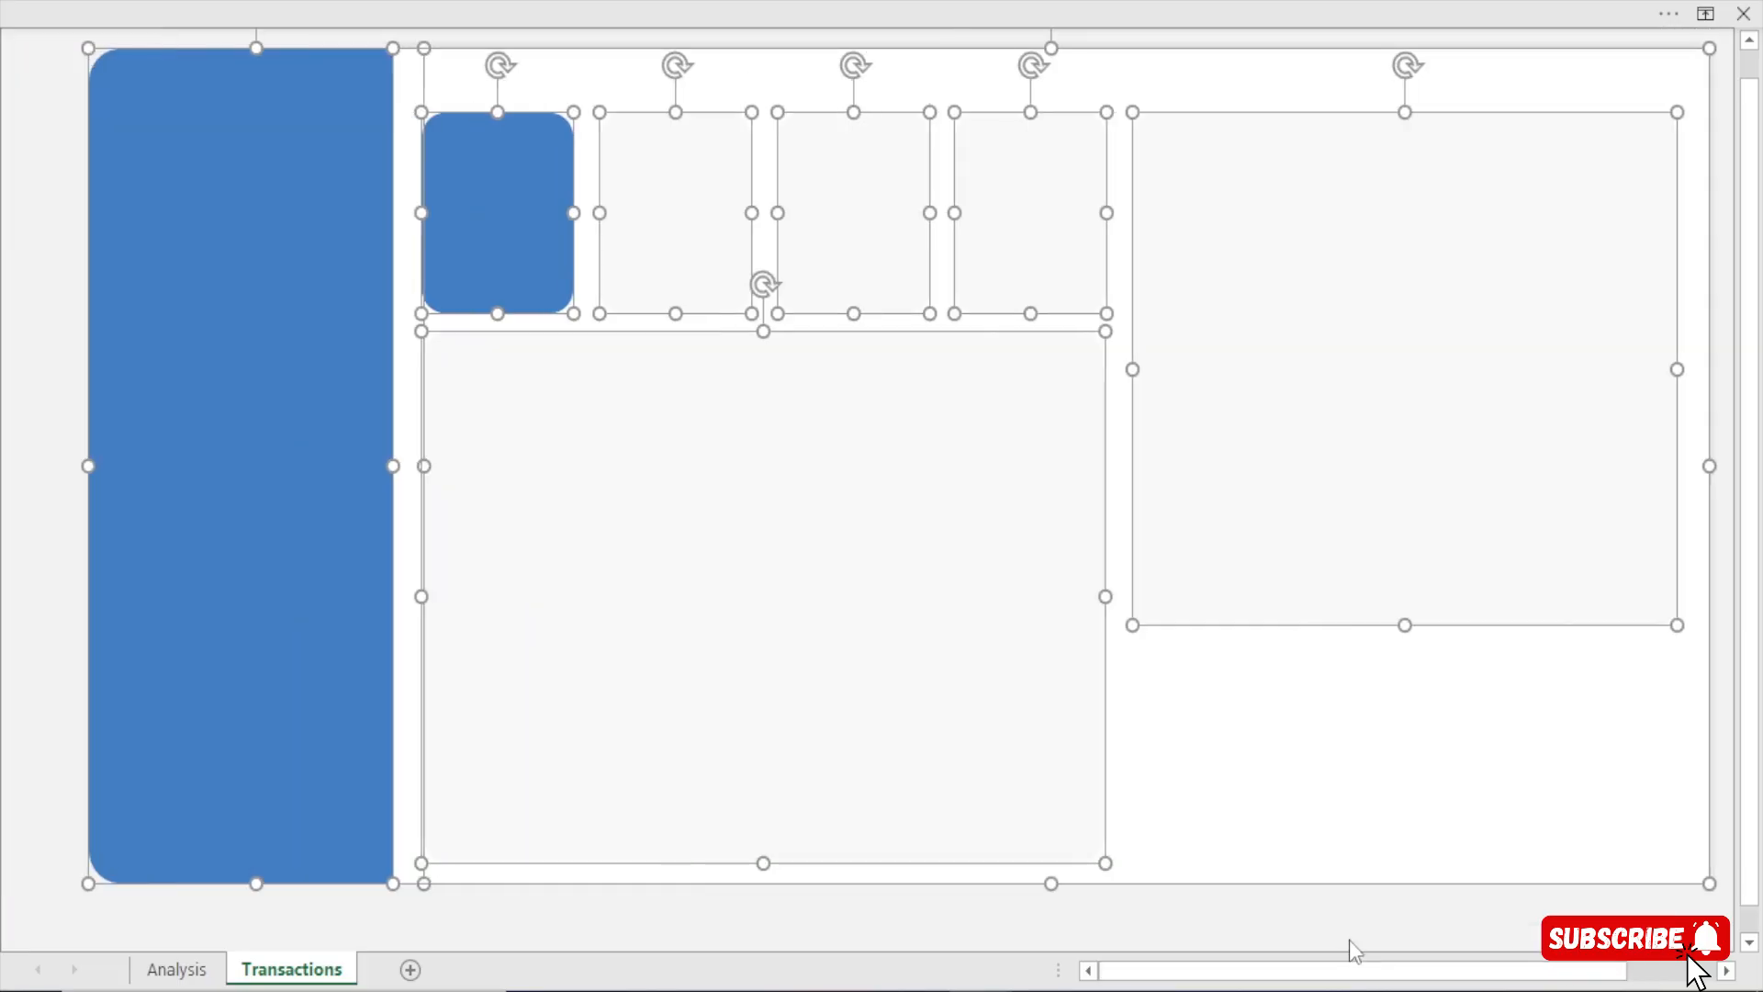
key("Left")
key("Left")
key("Left")
key("Left")
key("Left")
key("Left")
key("Left")
key("Left")
key("Left")
key("Left")
key("Left")
key("Left")
key("Left")
key("Left")
key("Left")
key("Left")
key("Left")
key("Left")
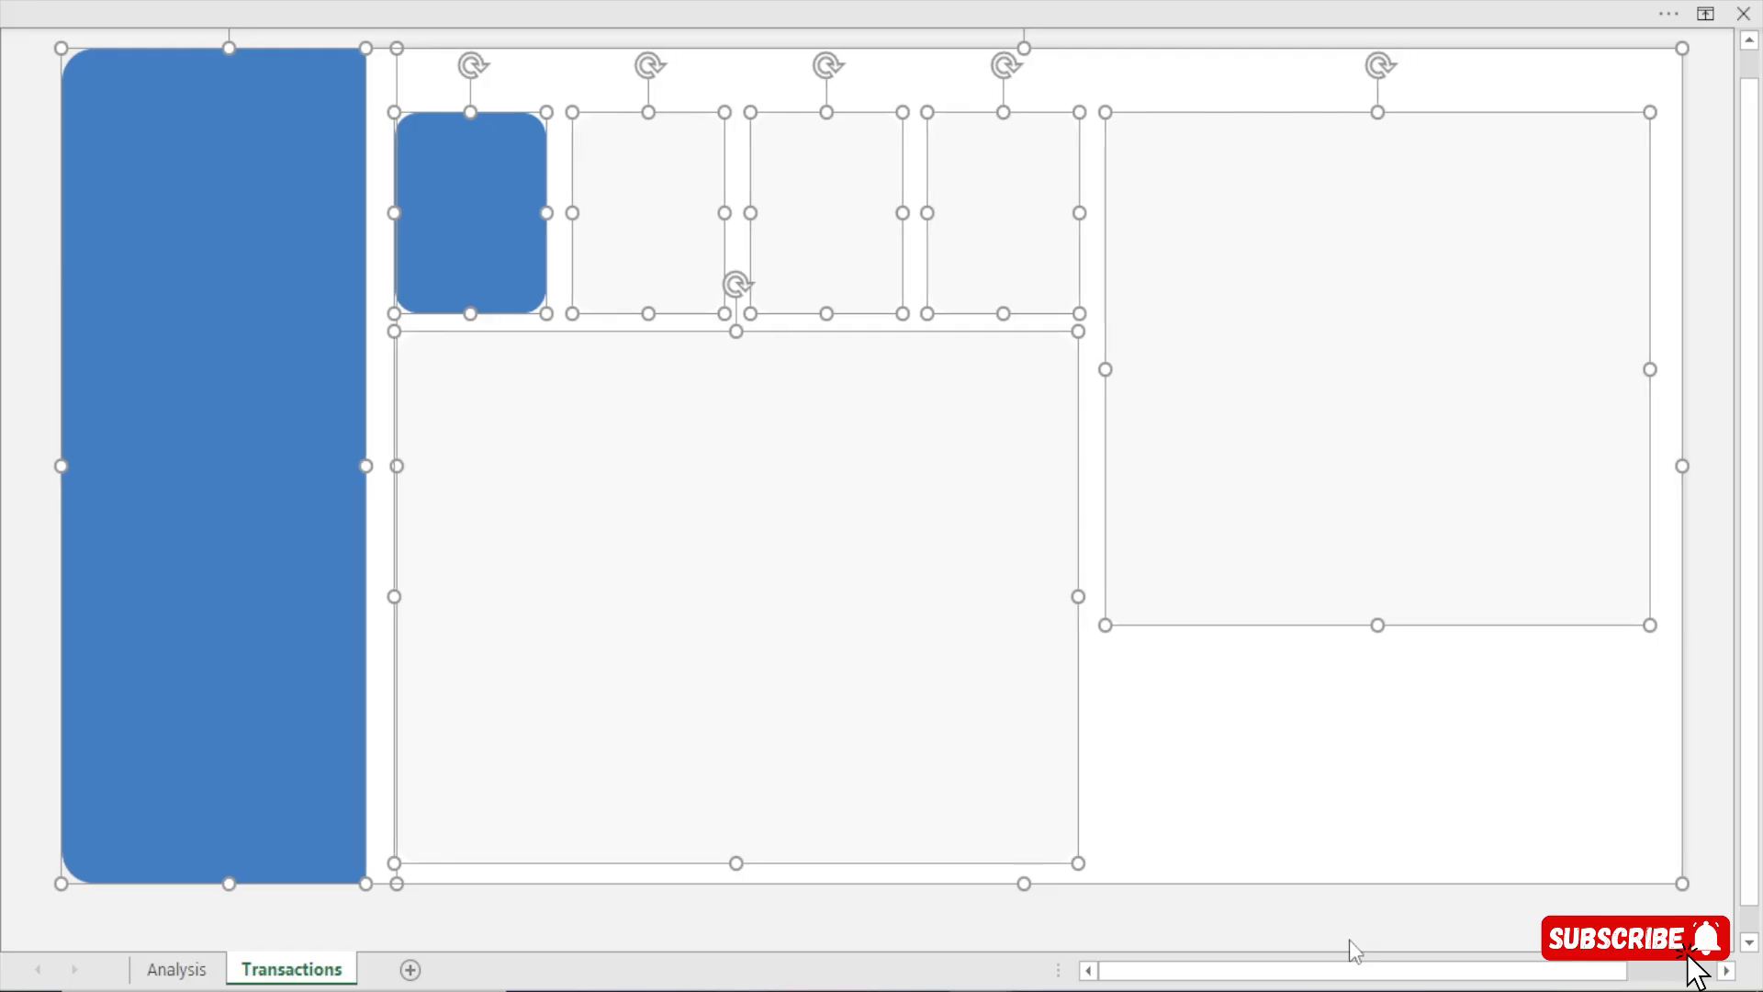
Fine-tune the position of all selected dashboard shapes so the layout sits roughly centred vertically in the visible sheet area
key("Down")
key("Down")
key("Down")
key("Down")
key("Down")
key("Down")
key("Down")
key("Down")
key("Down")
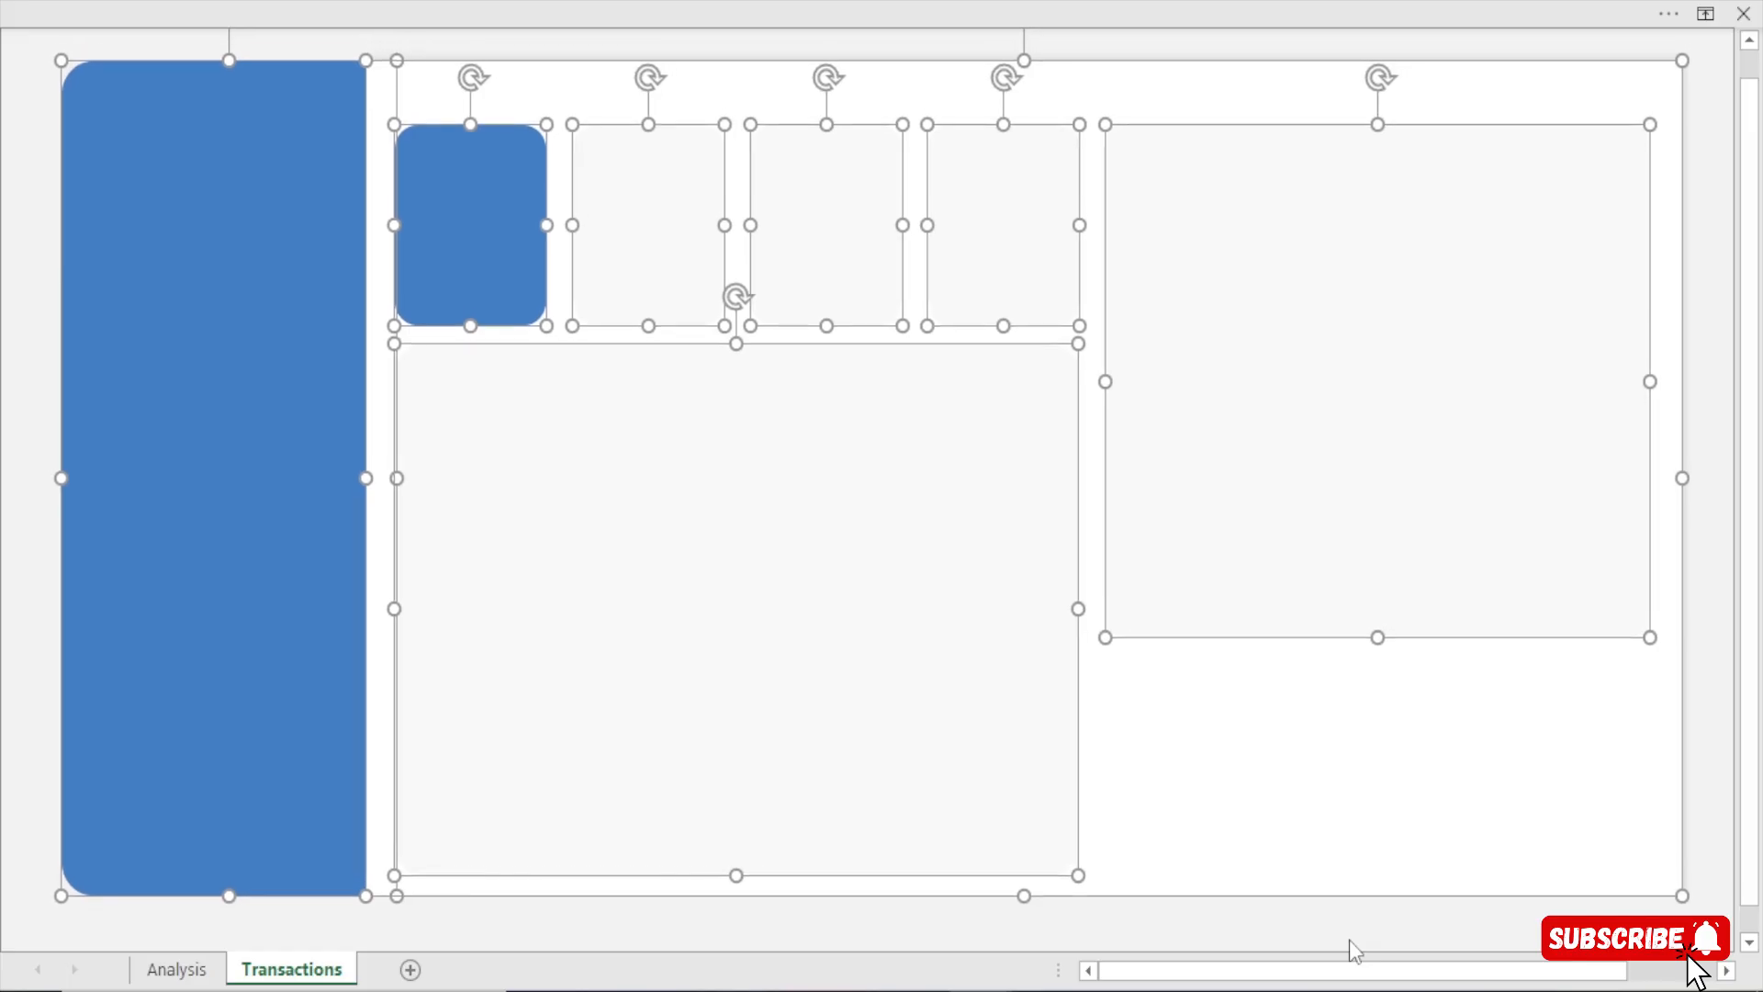
scroll(1348, 939, "up", 1)
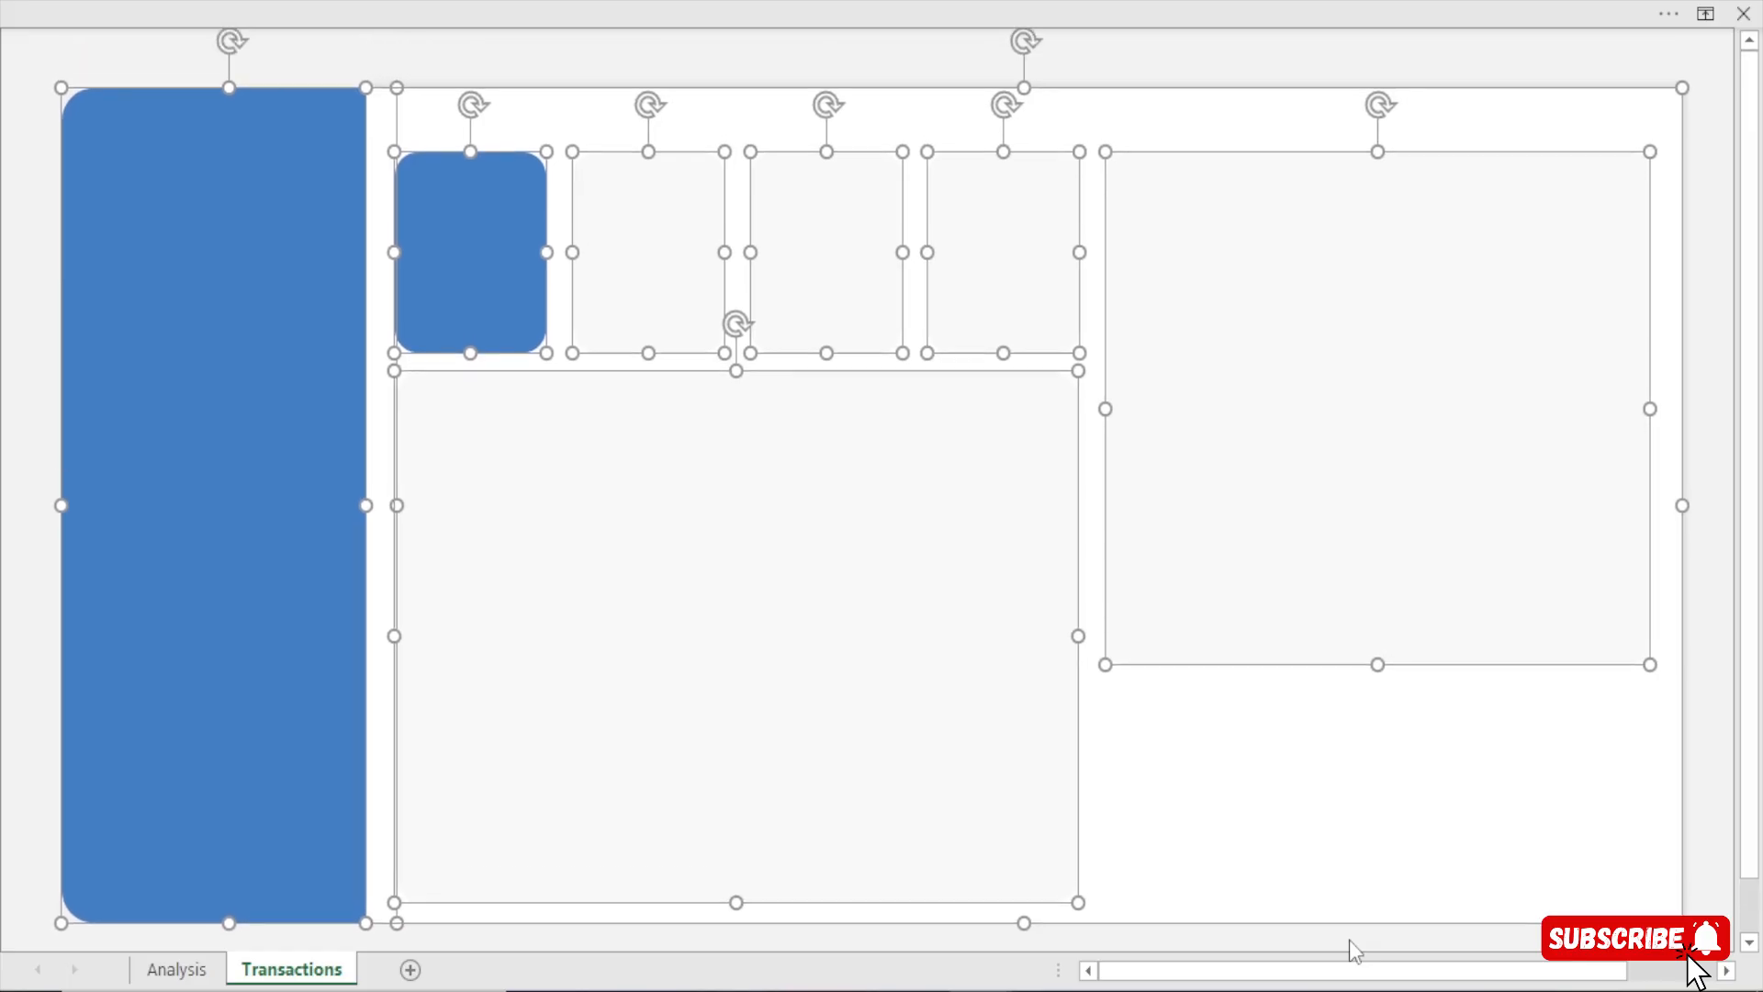
key("Up")
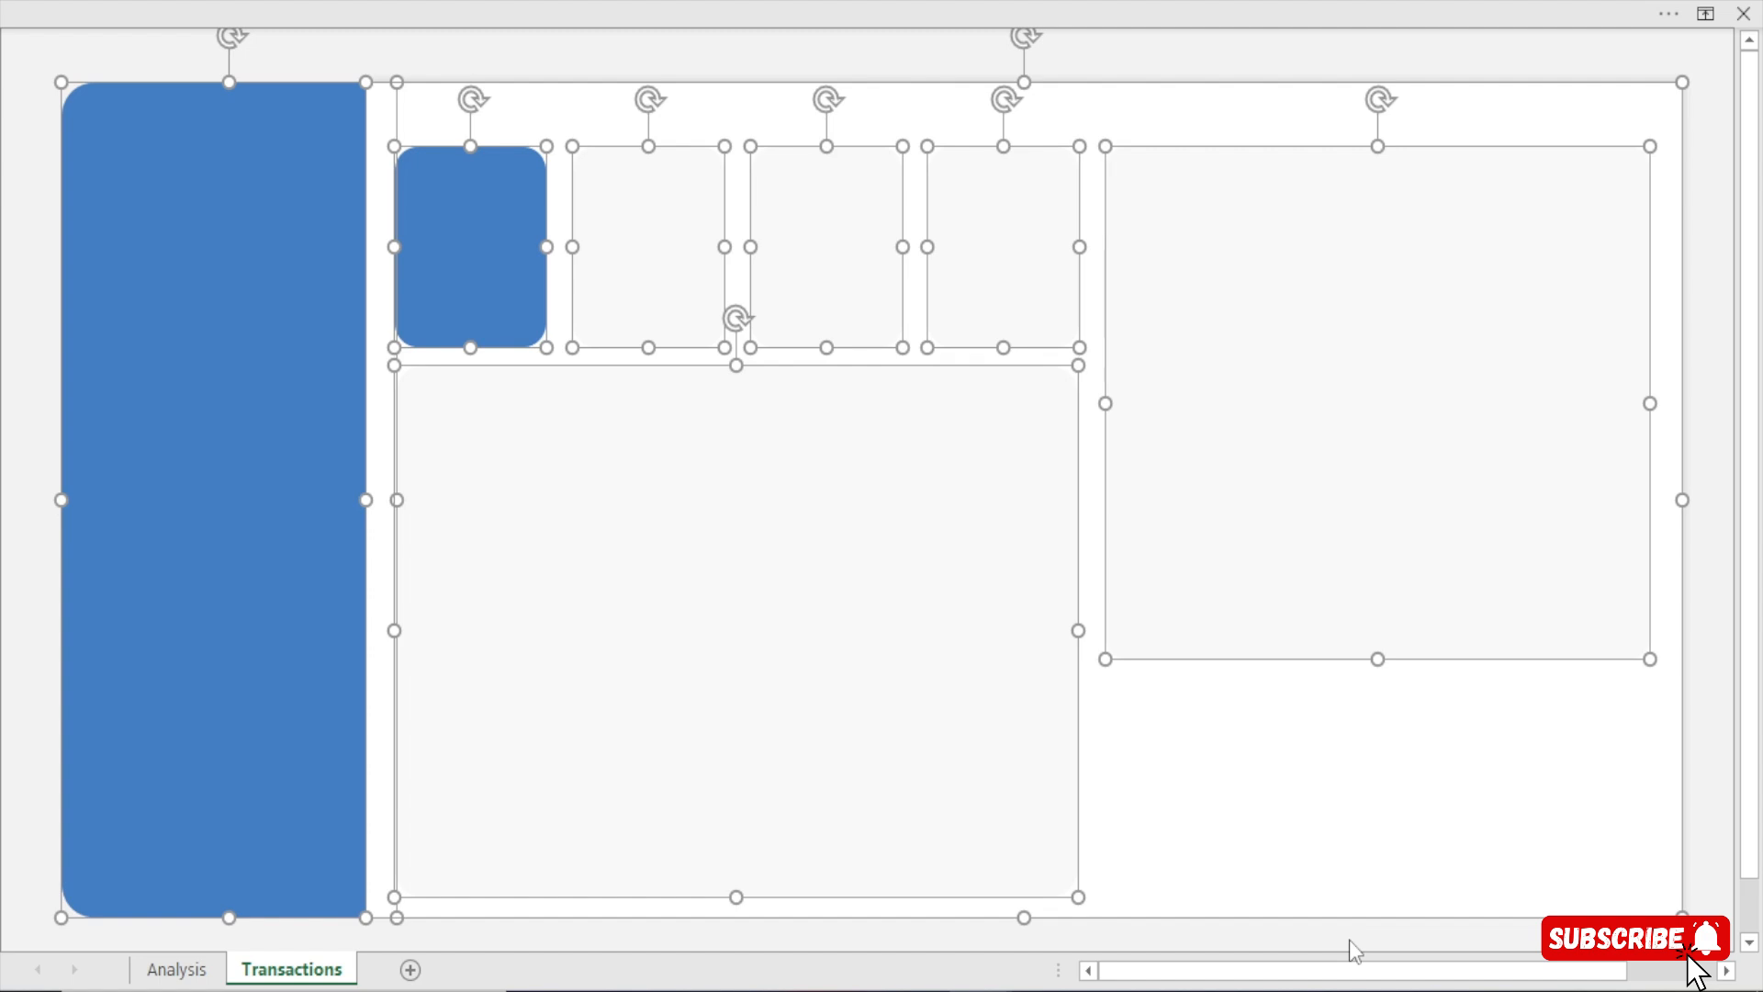
key("Up")
key("Up")
key("Up")
key("Up")
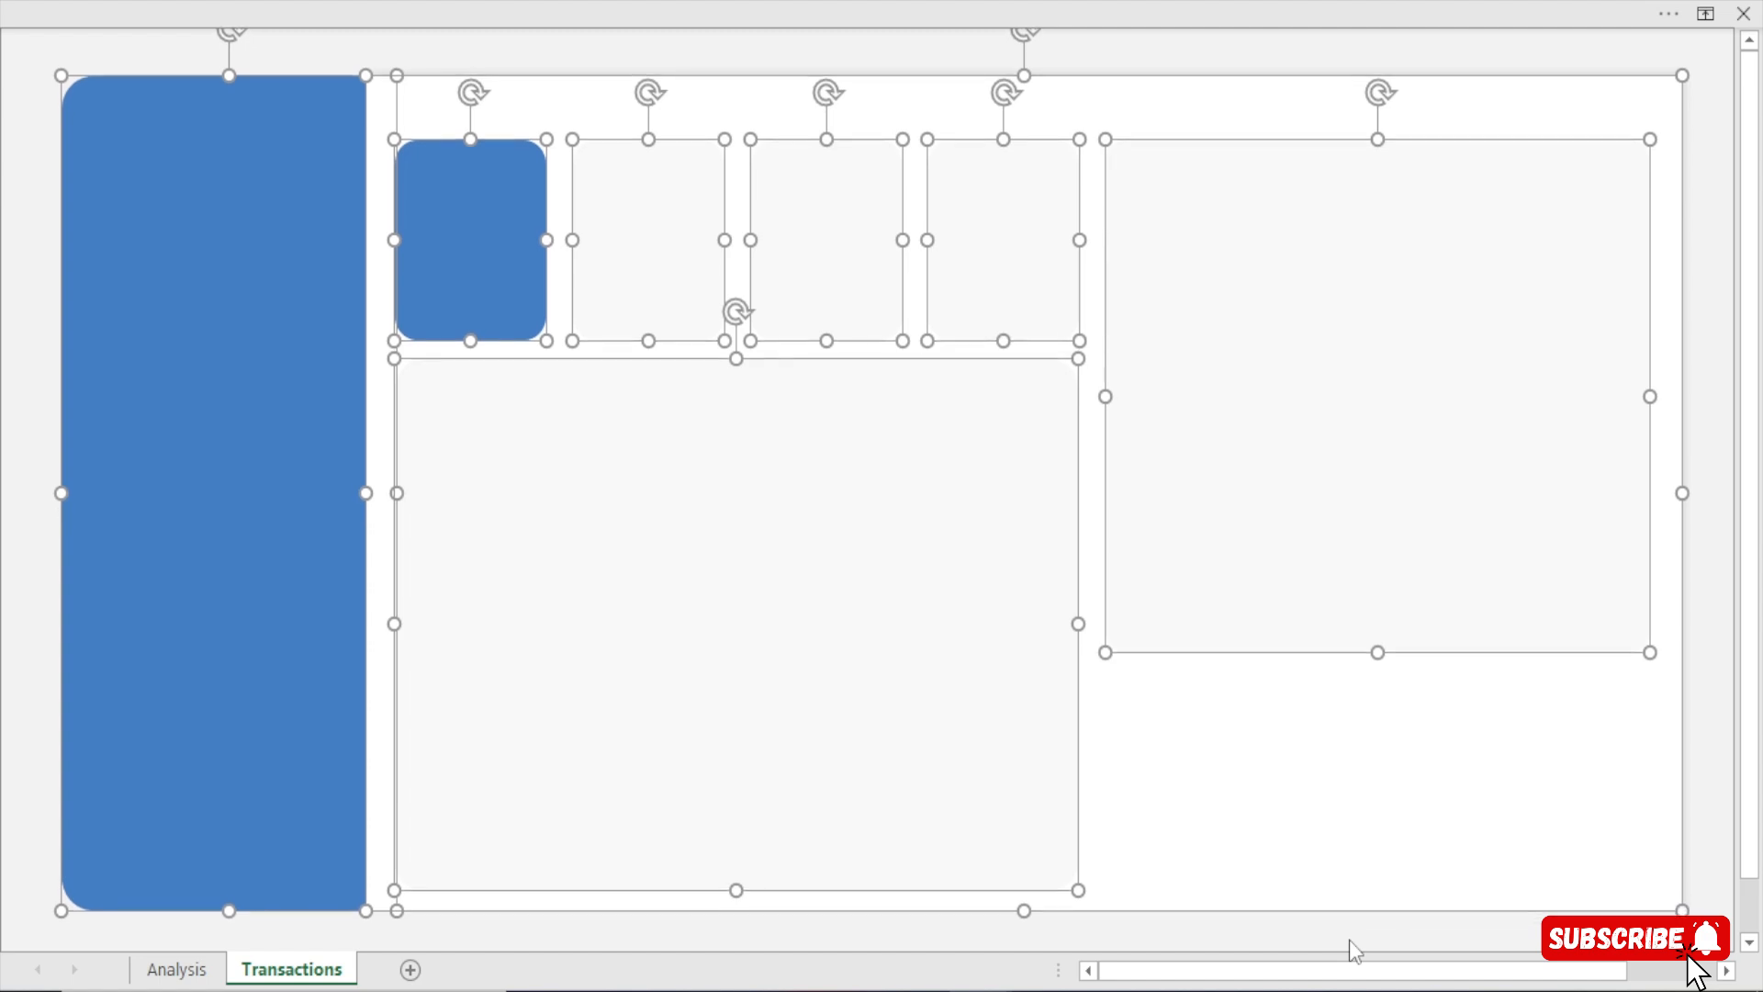
key("Right")
key("Up")
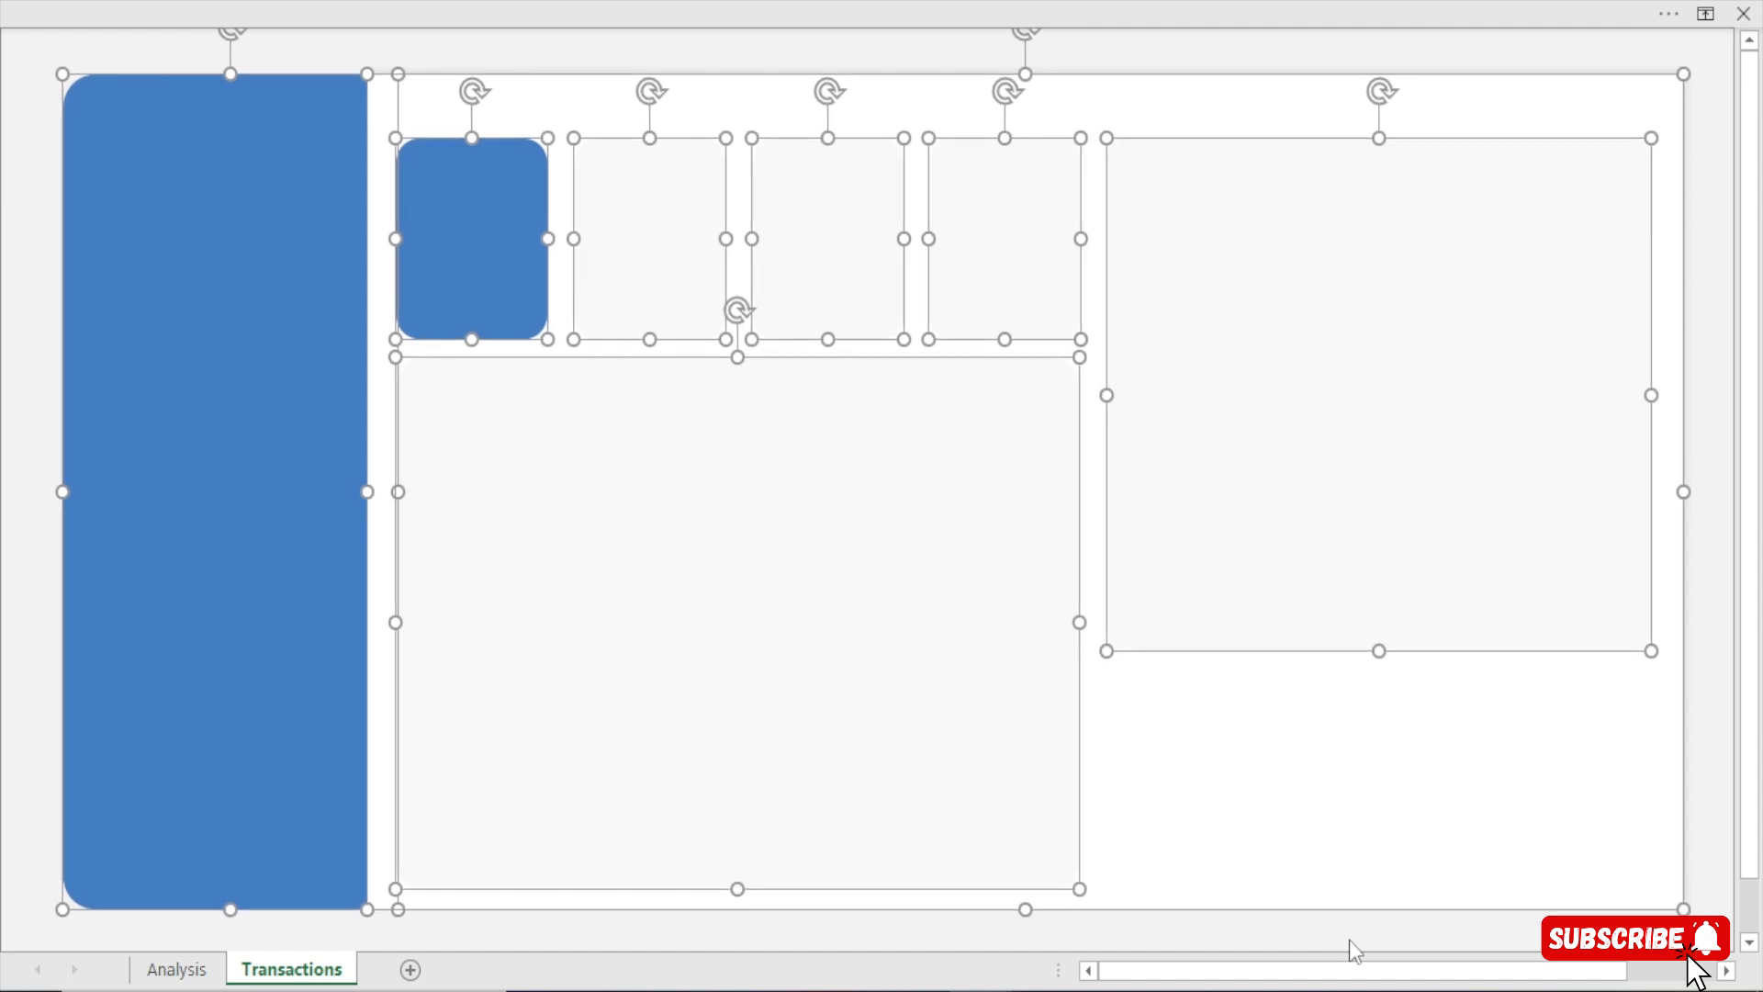
Create a copy of the Transactions sheet and place it directly after the original
key("Escape")
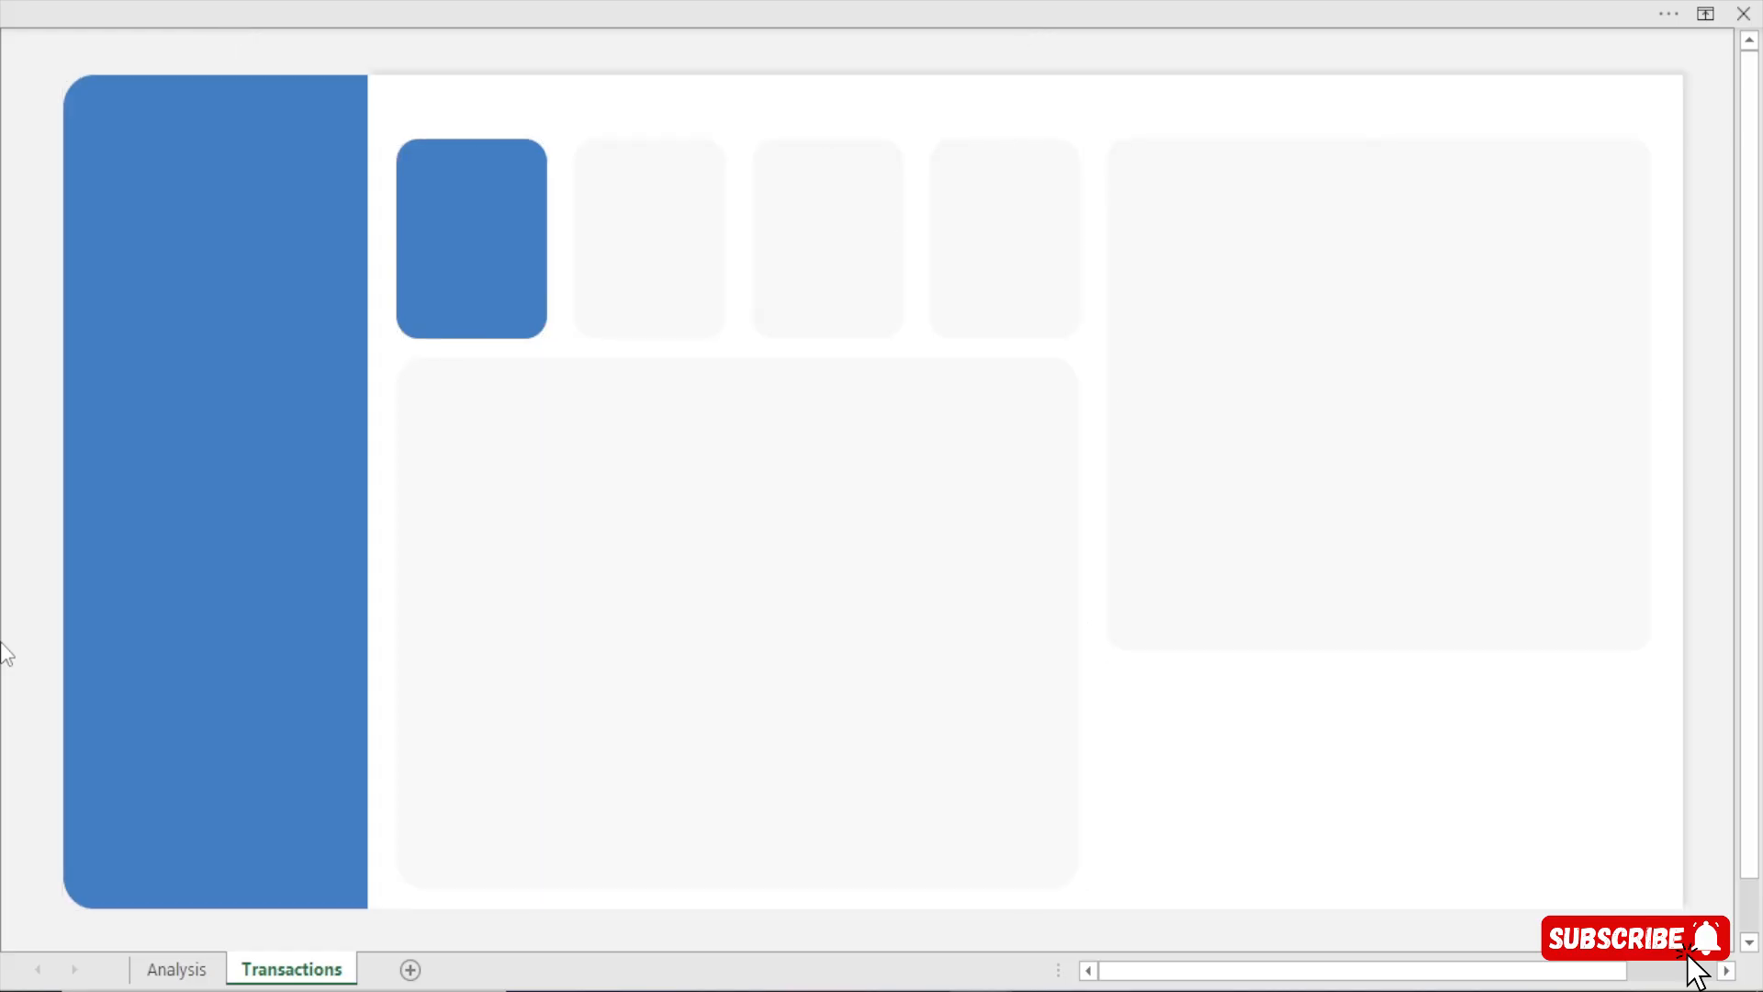
left_click(32, 384)
left_click(25, 306)
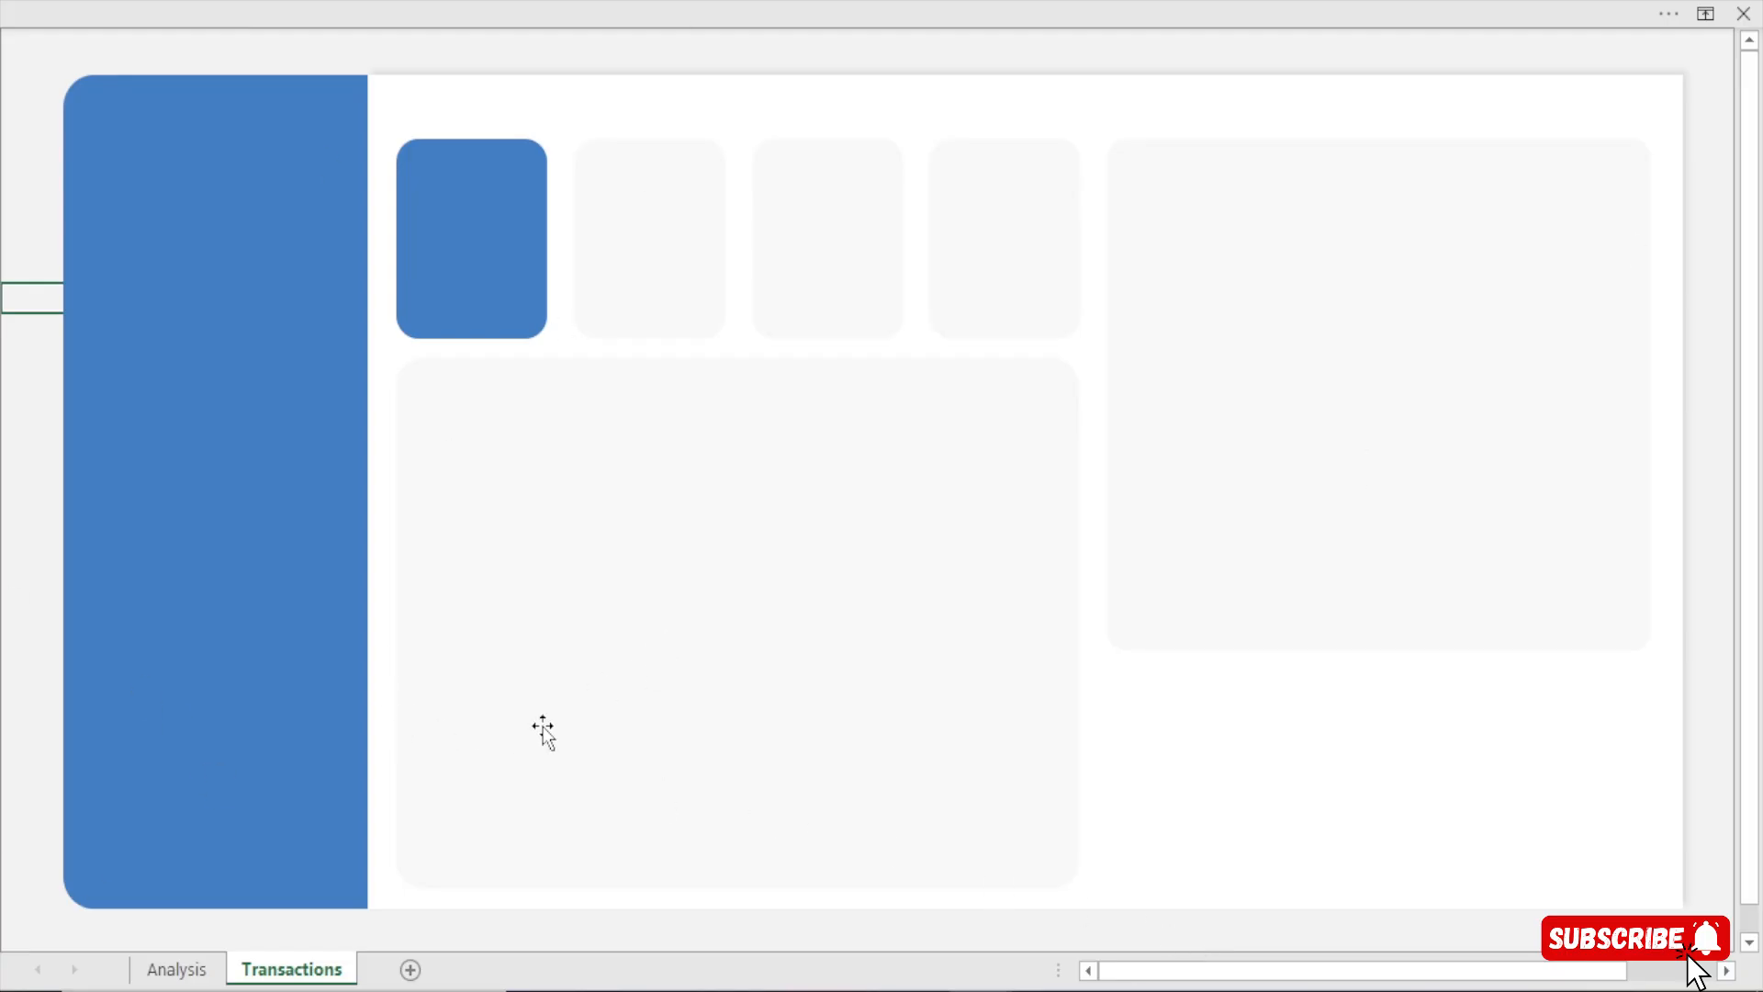
right_click(300, 974)
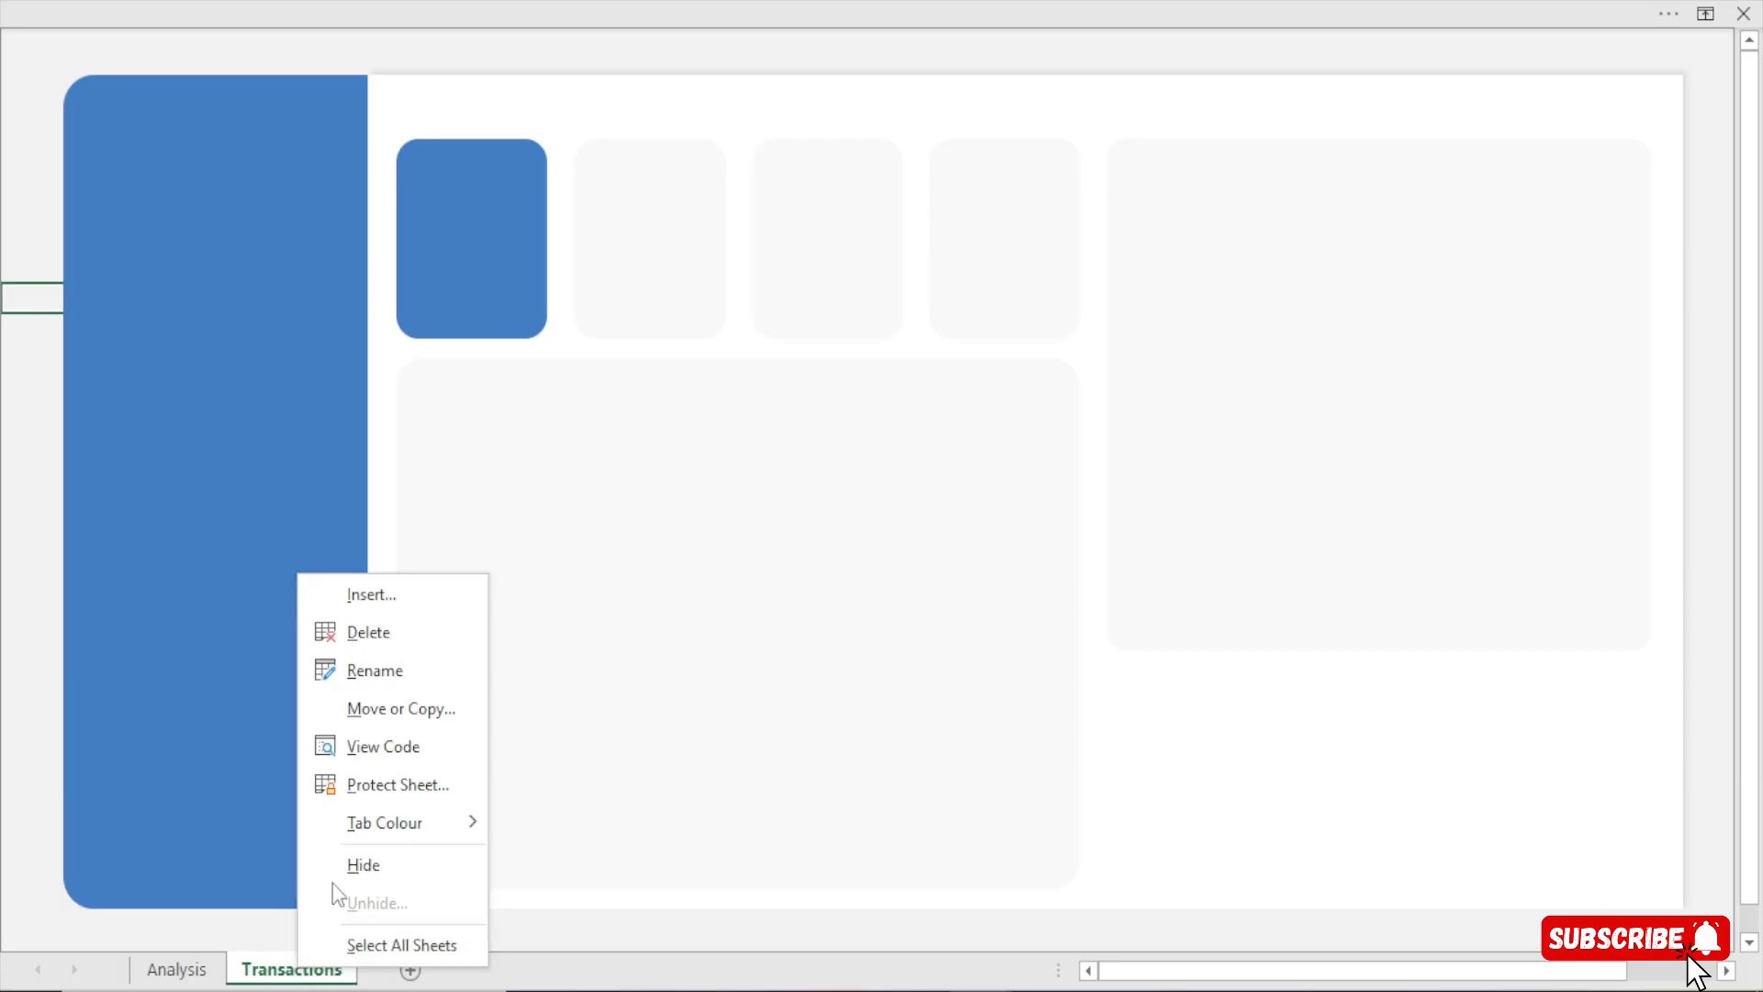
left_click(377, 722)
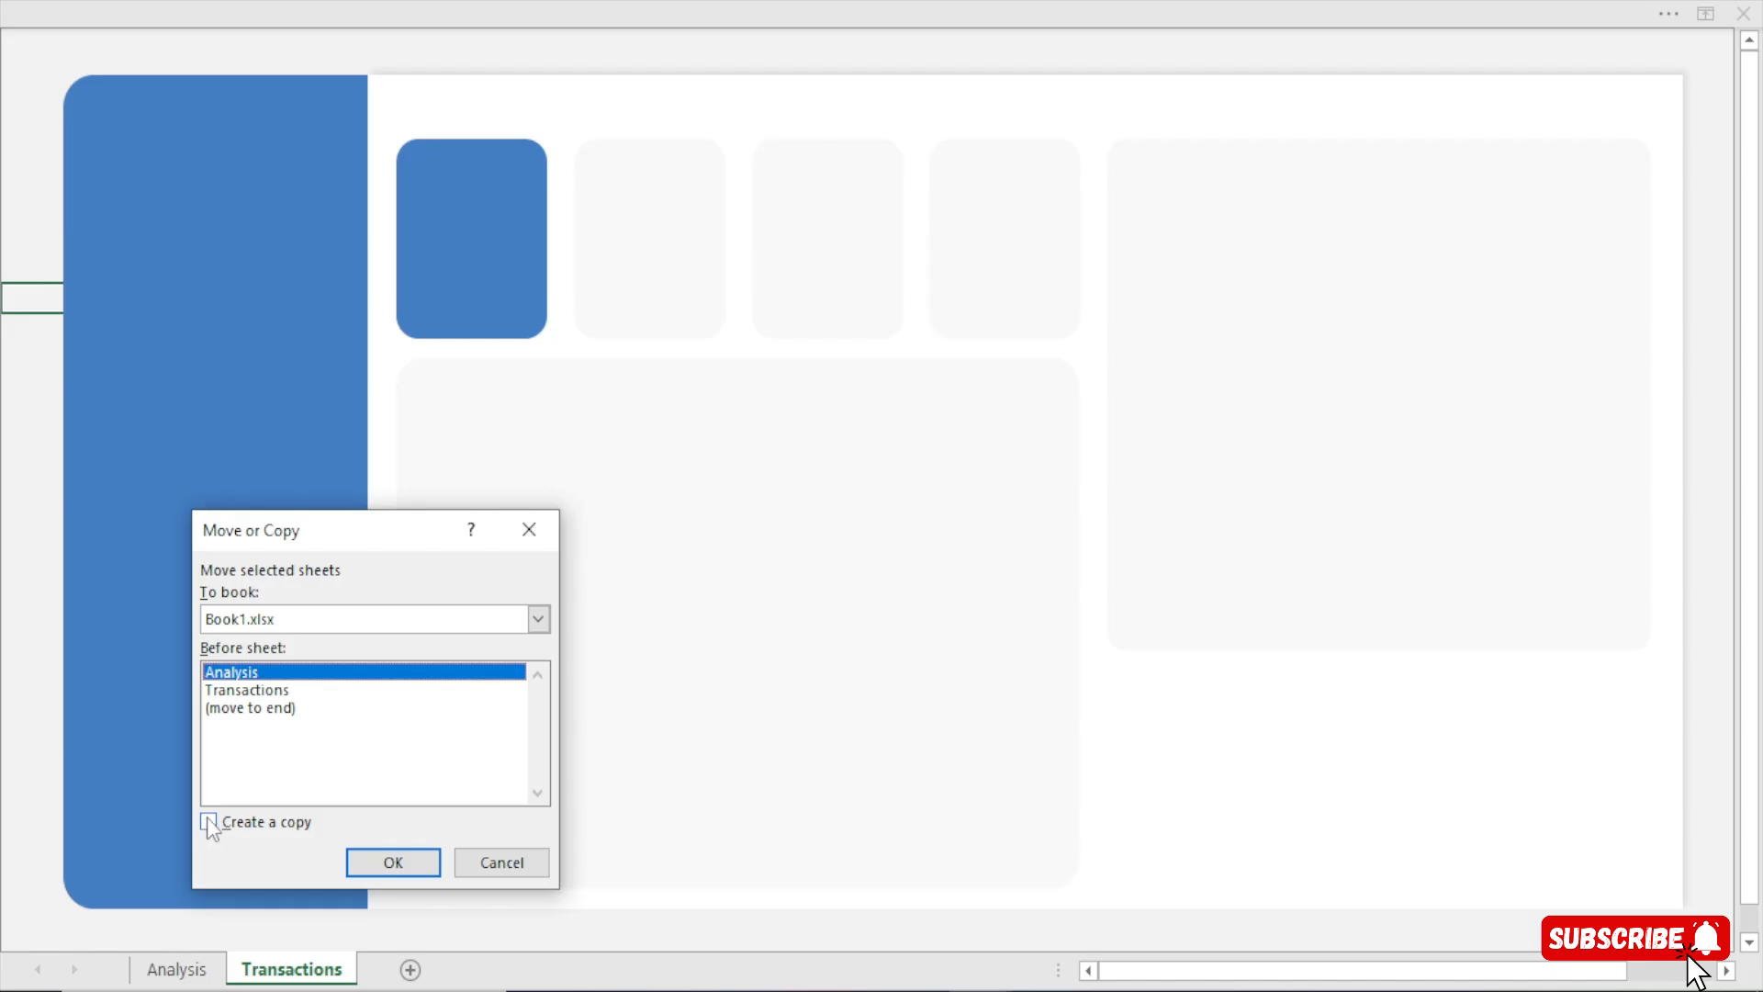
left_click(259, 694)
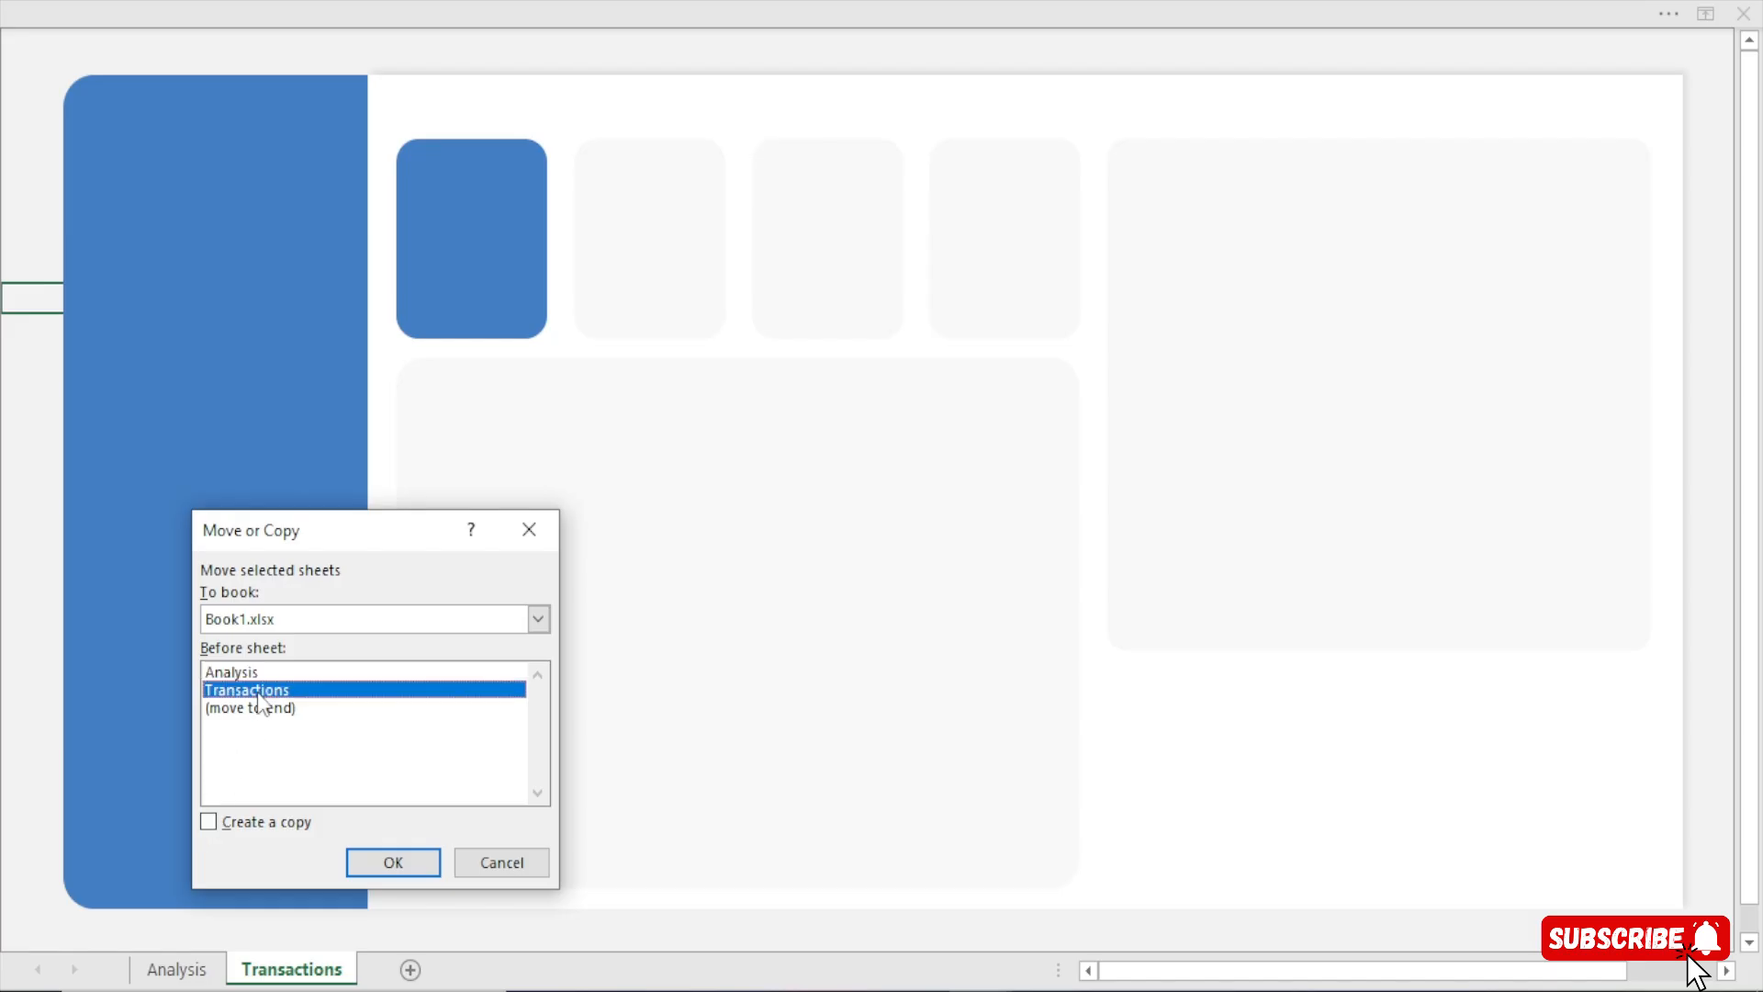
left_click(208, 824)
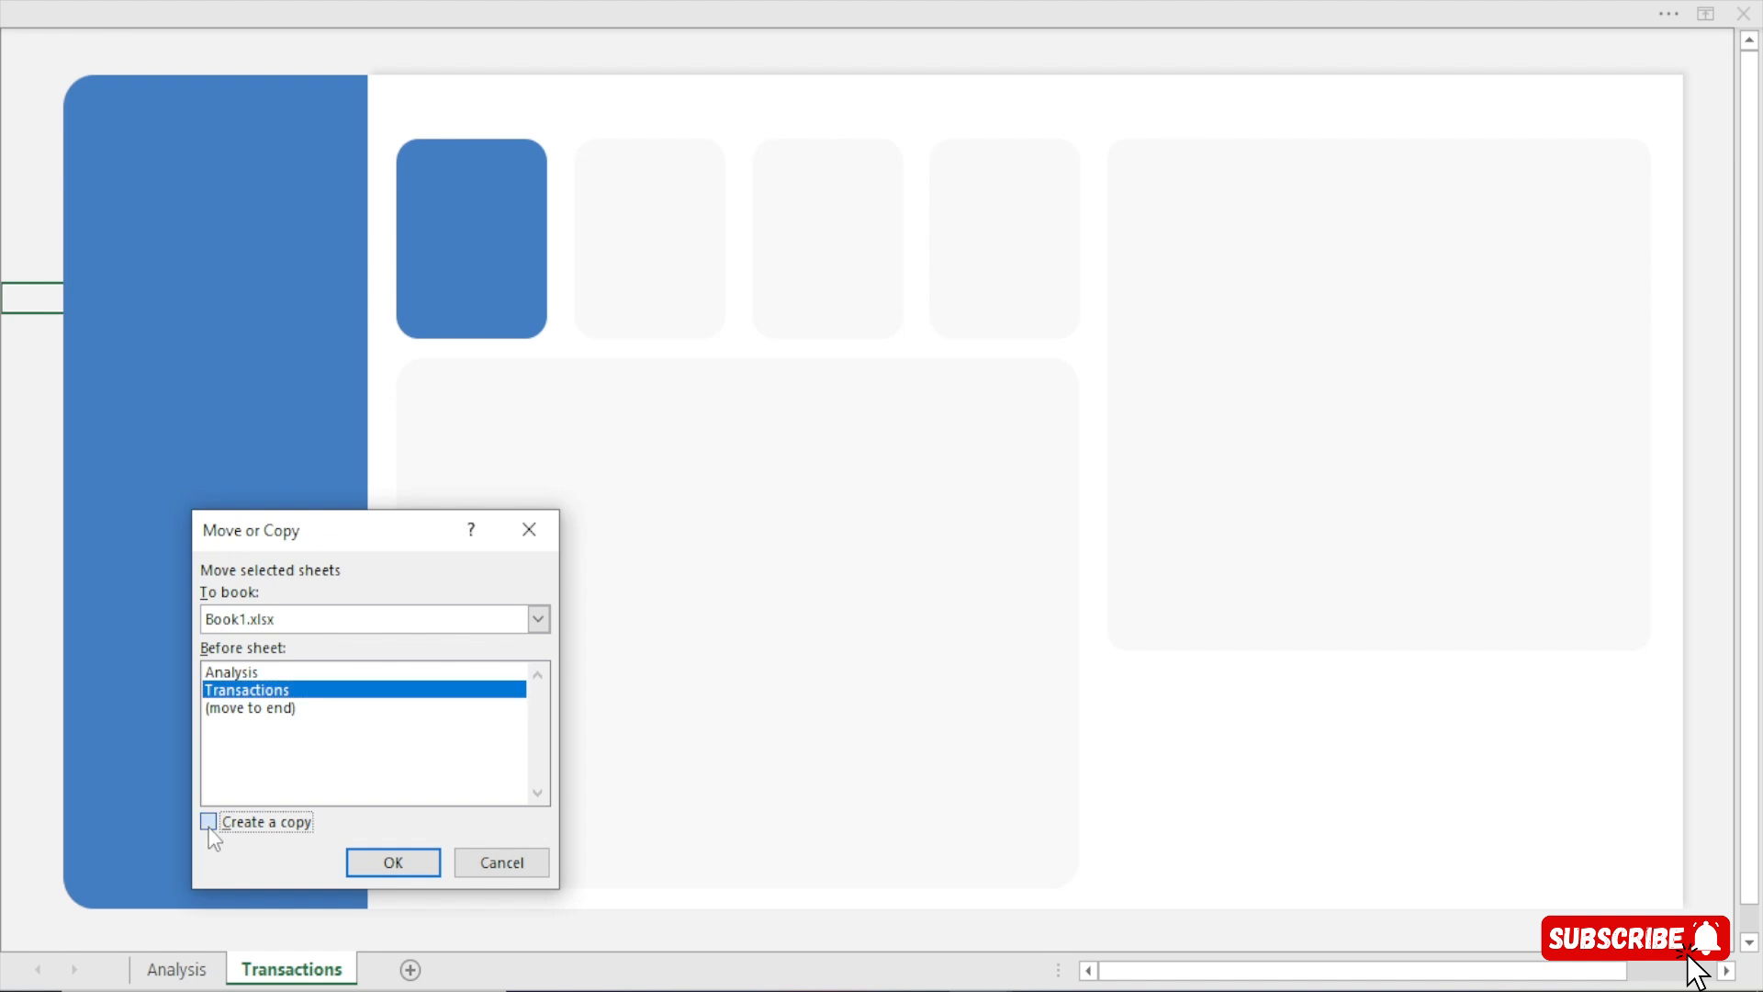
left_click(412, 864)
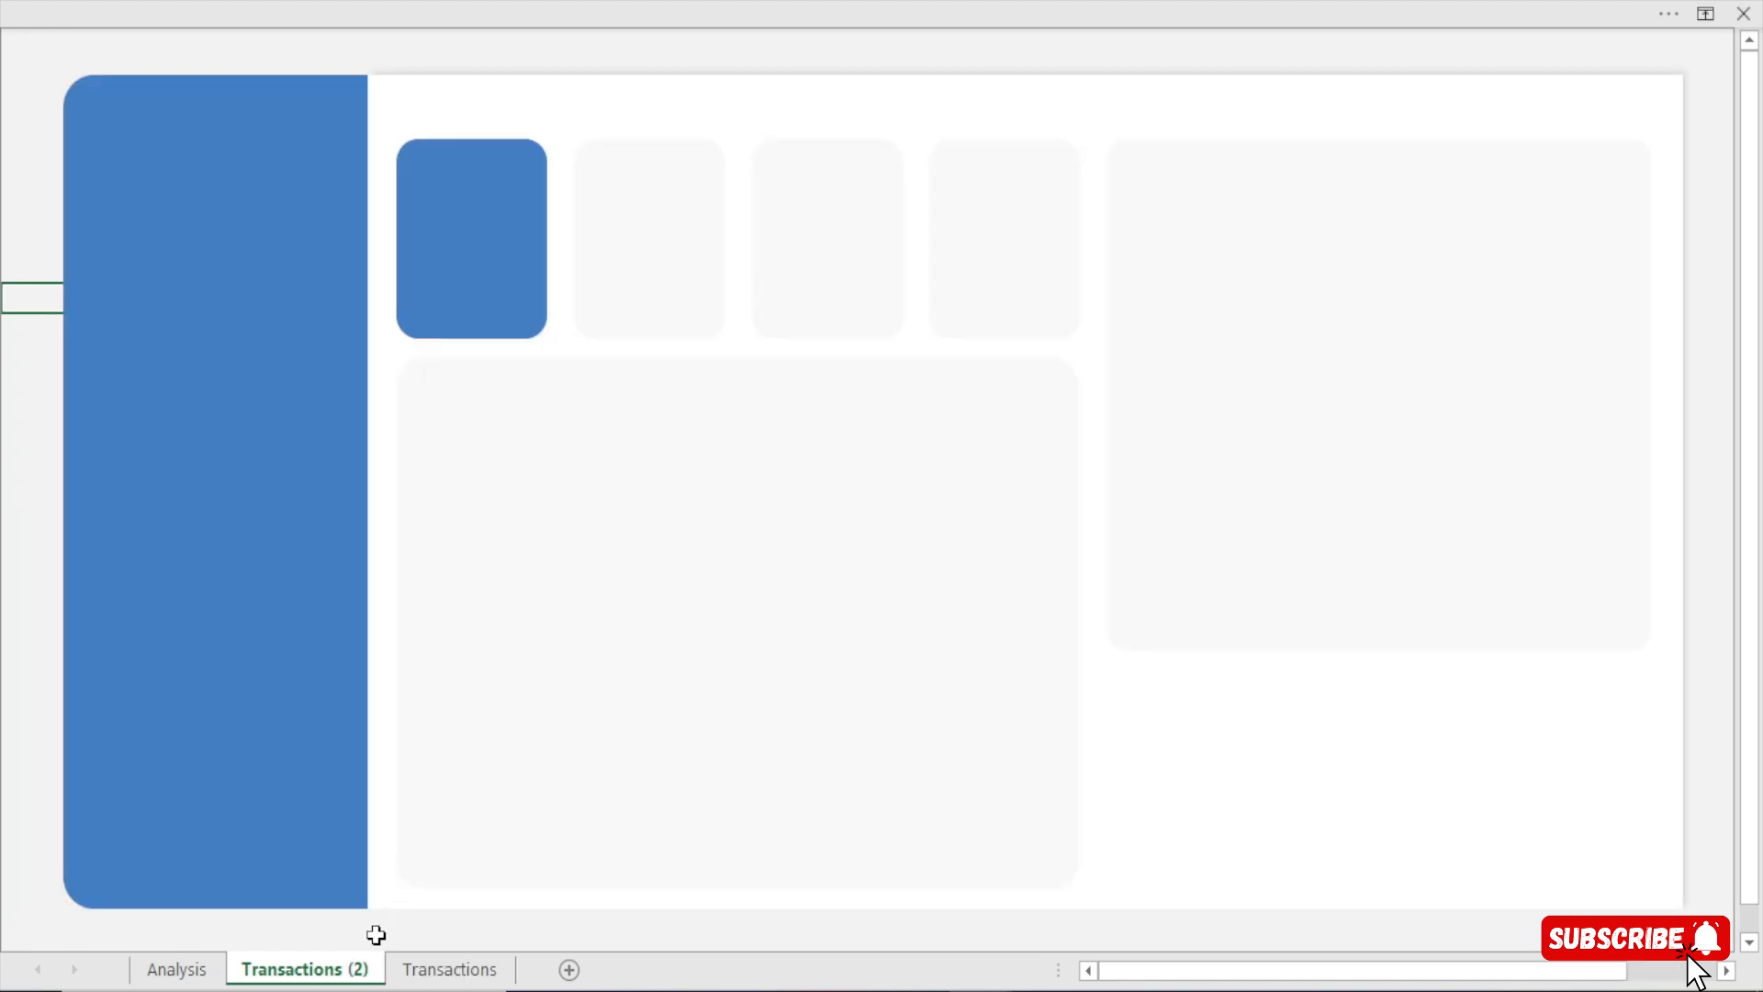
left_click_drag(324, 980, 529, 986)
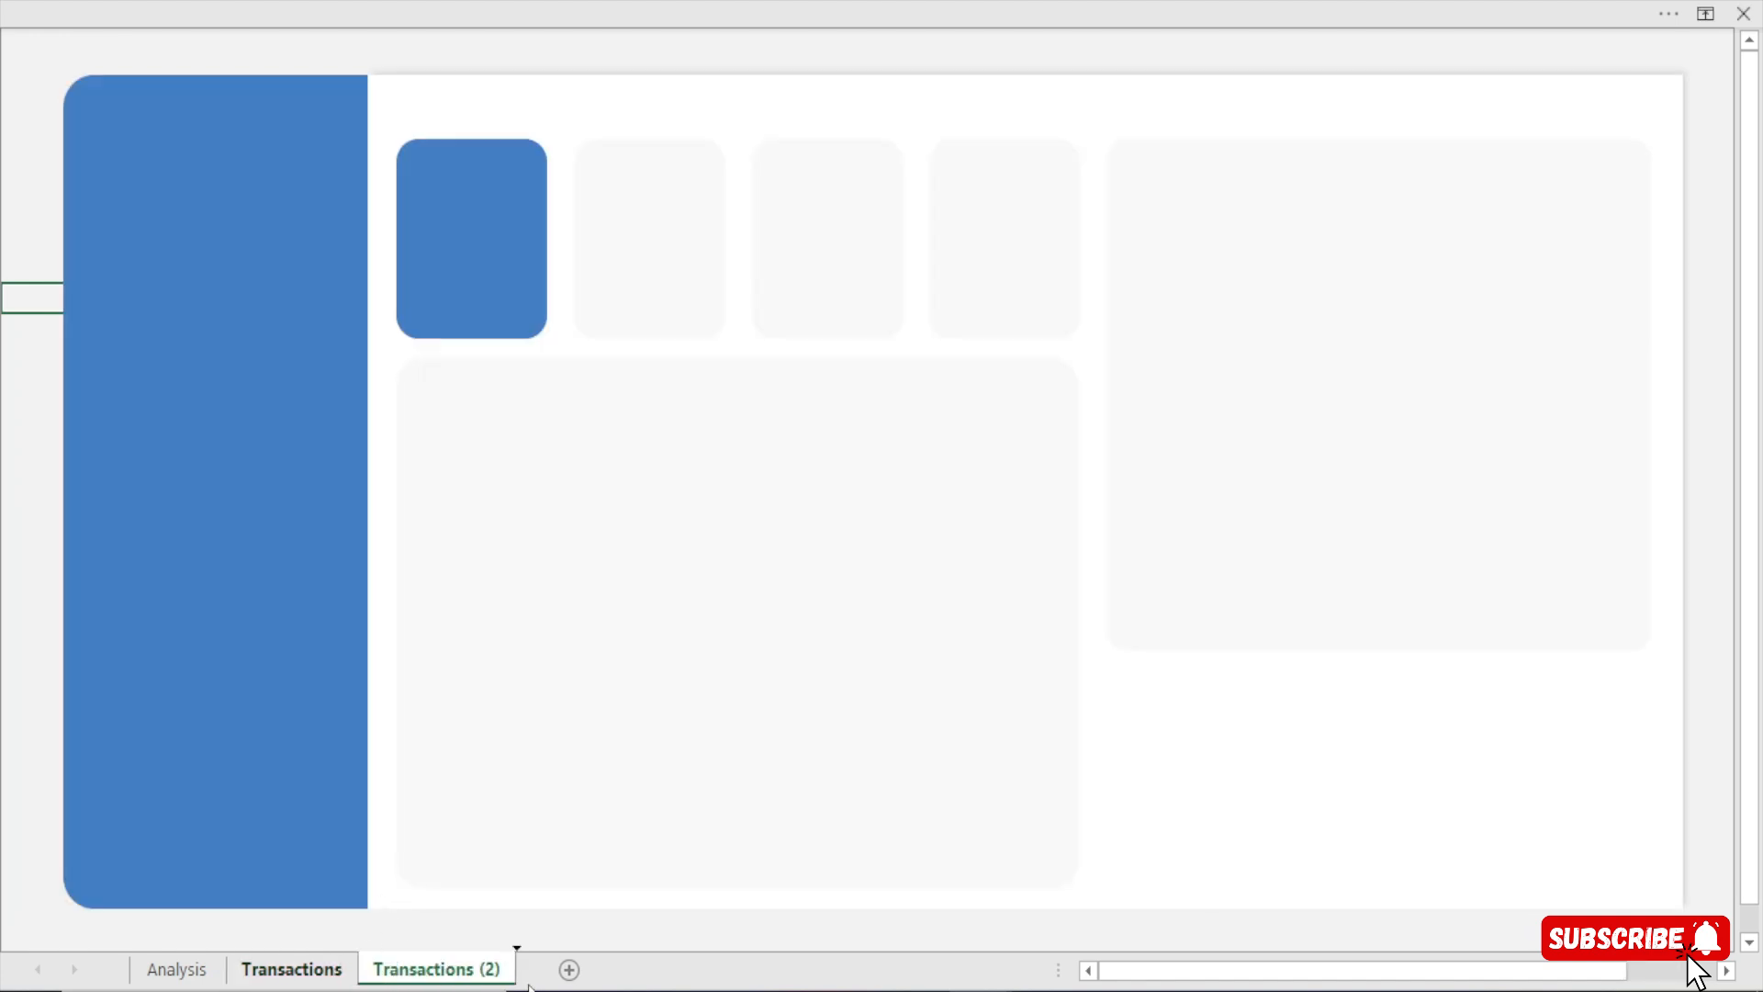
Rename the copied Transactions sheet as Qty Ordered
double_click(436, 976)
type("Q")
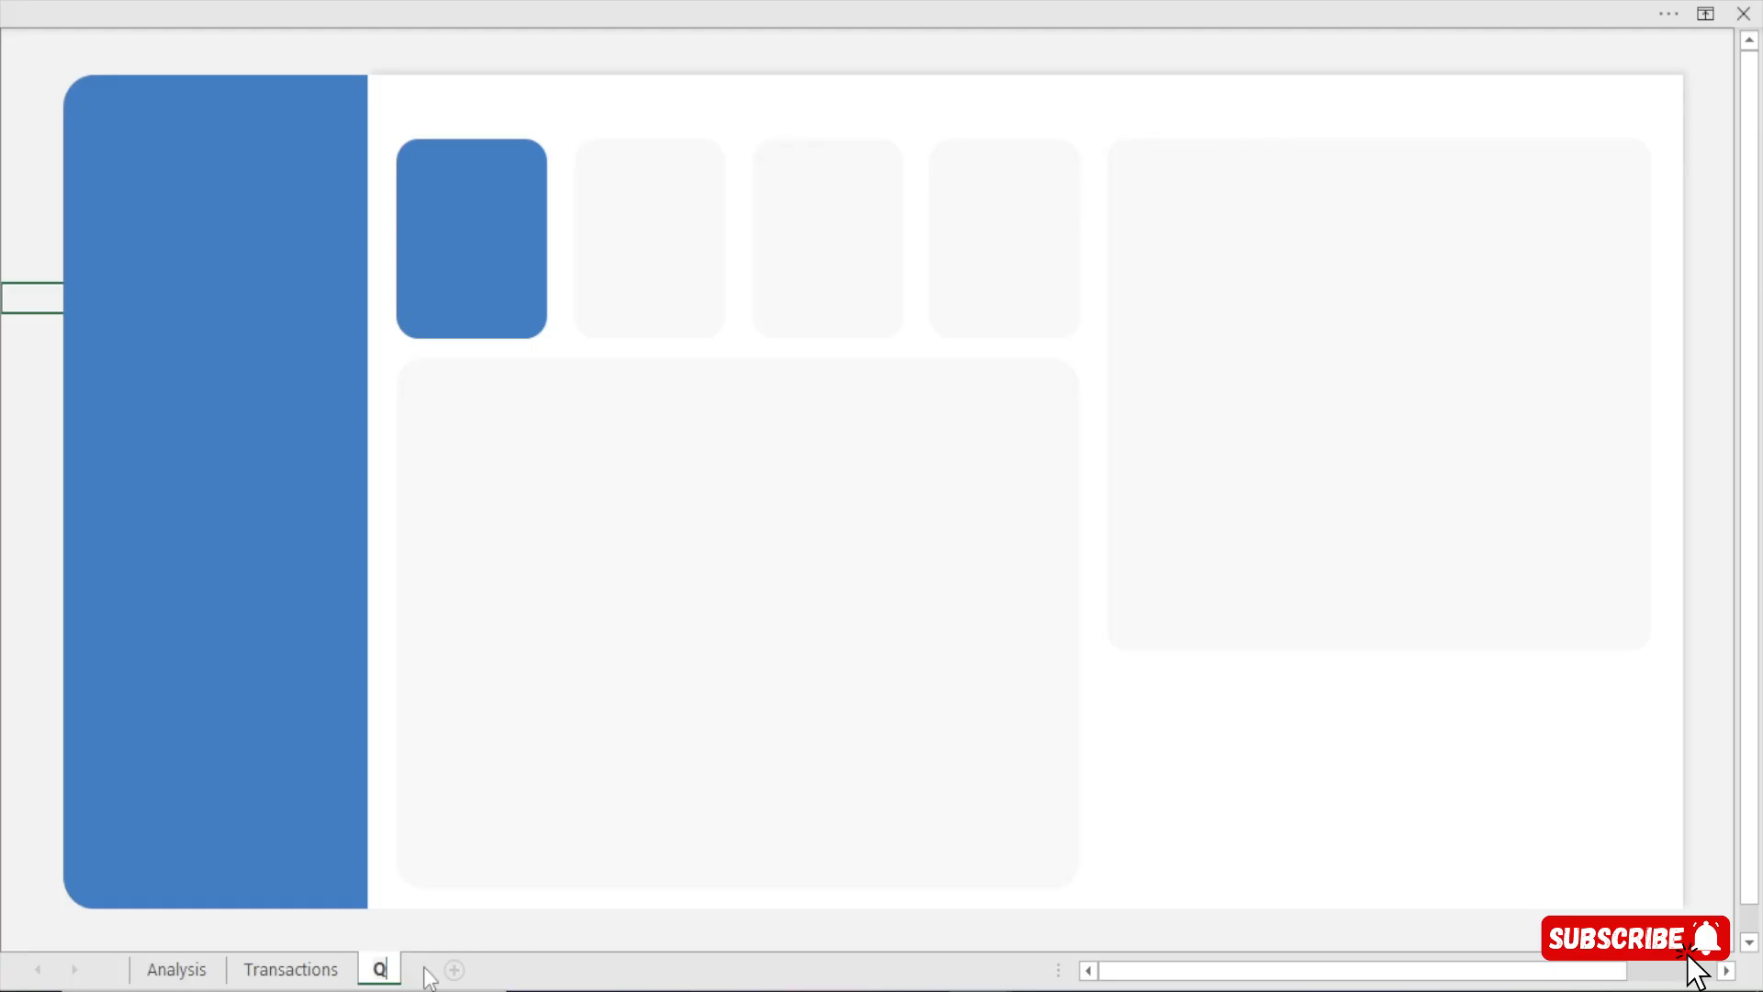
type("ty Or")
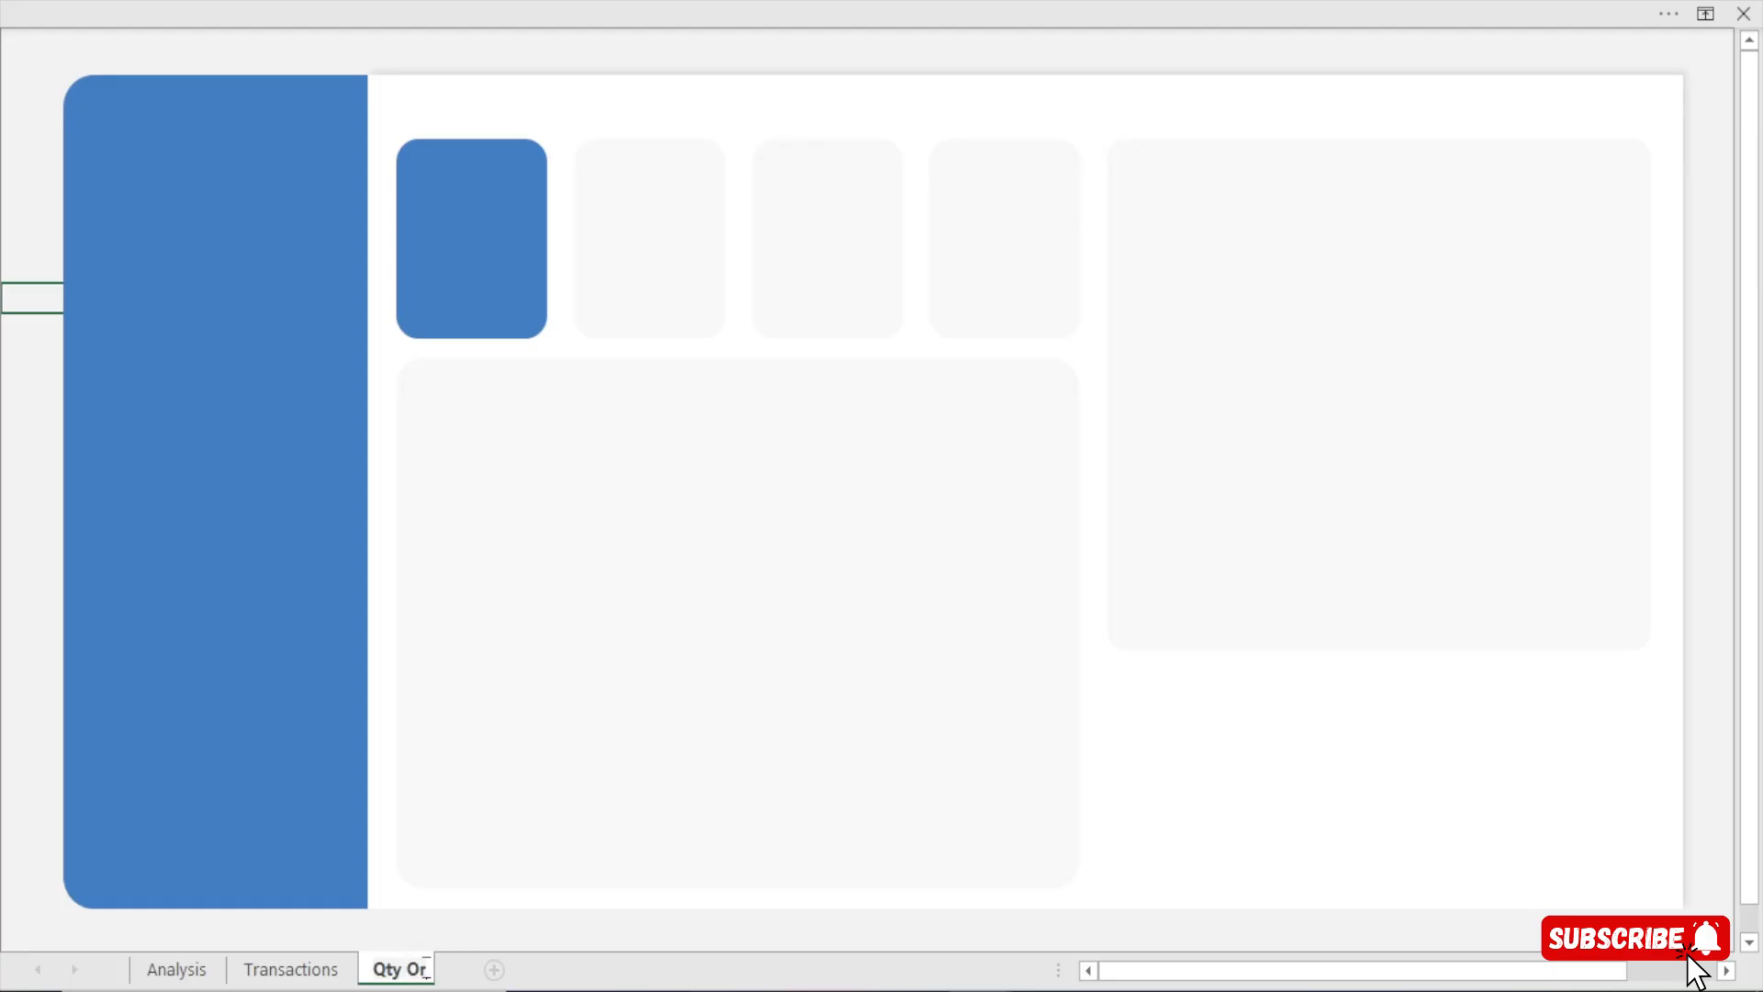
type("dered")
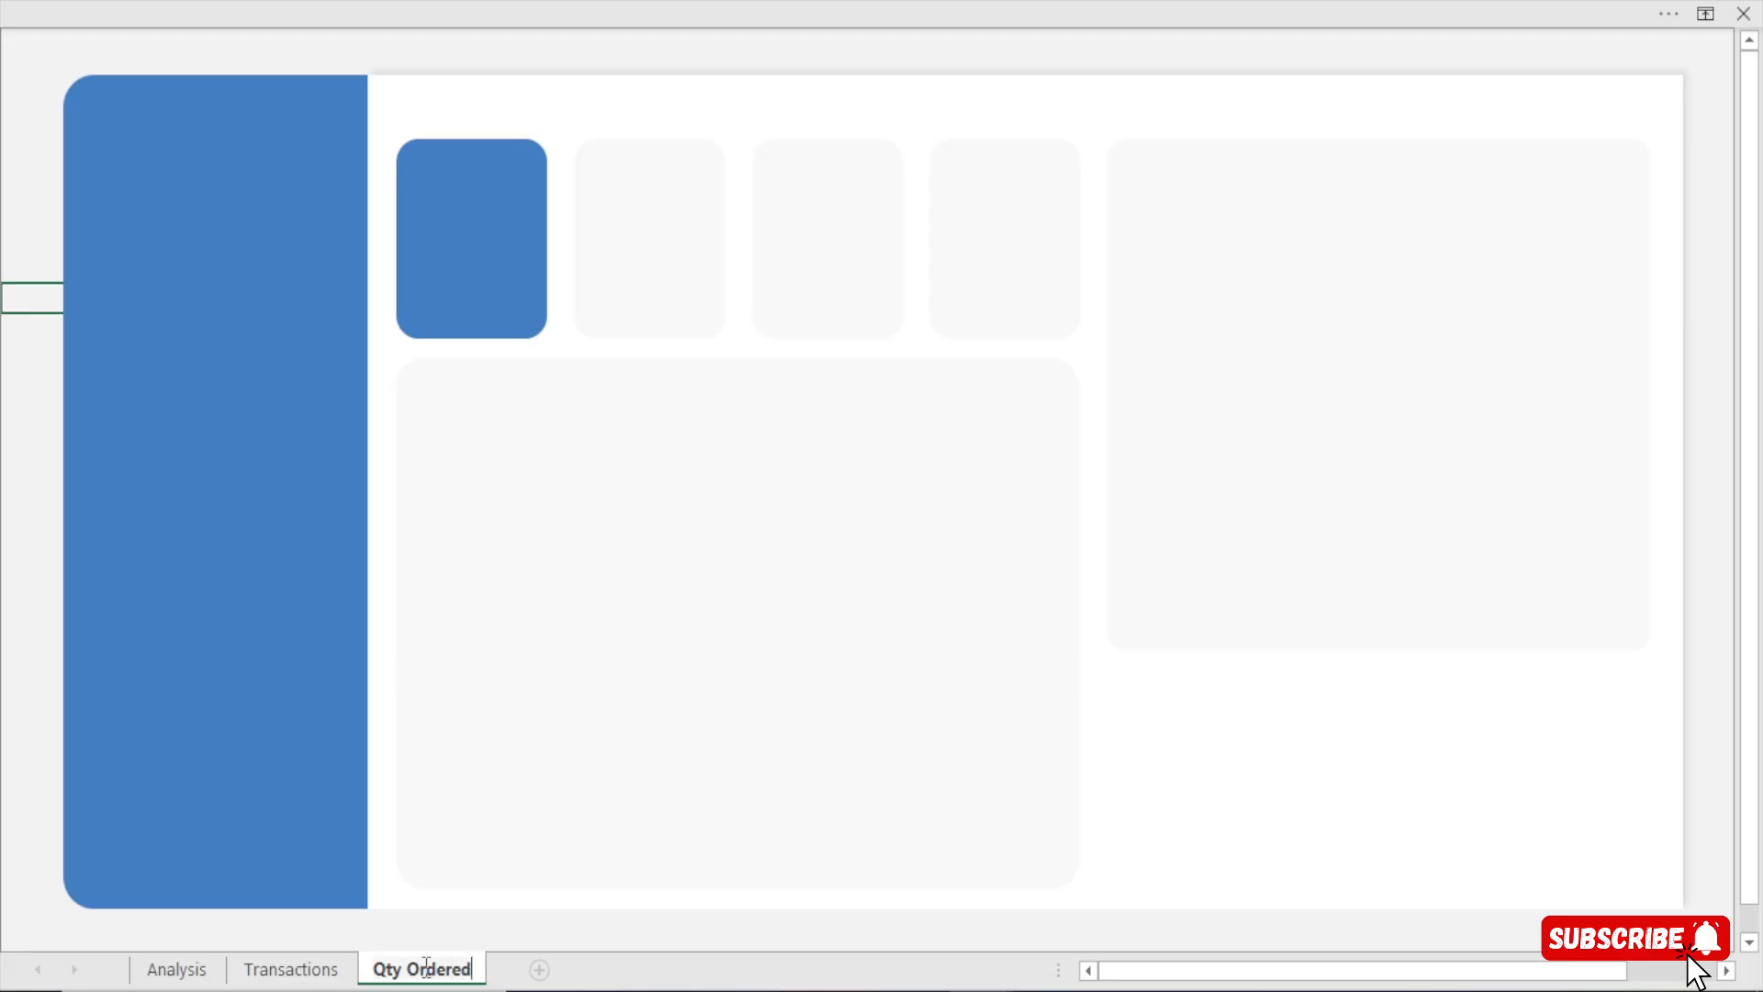
key("Return")
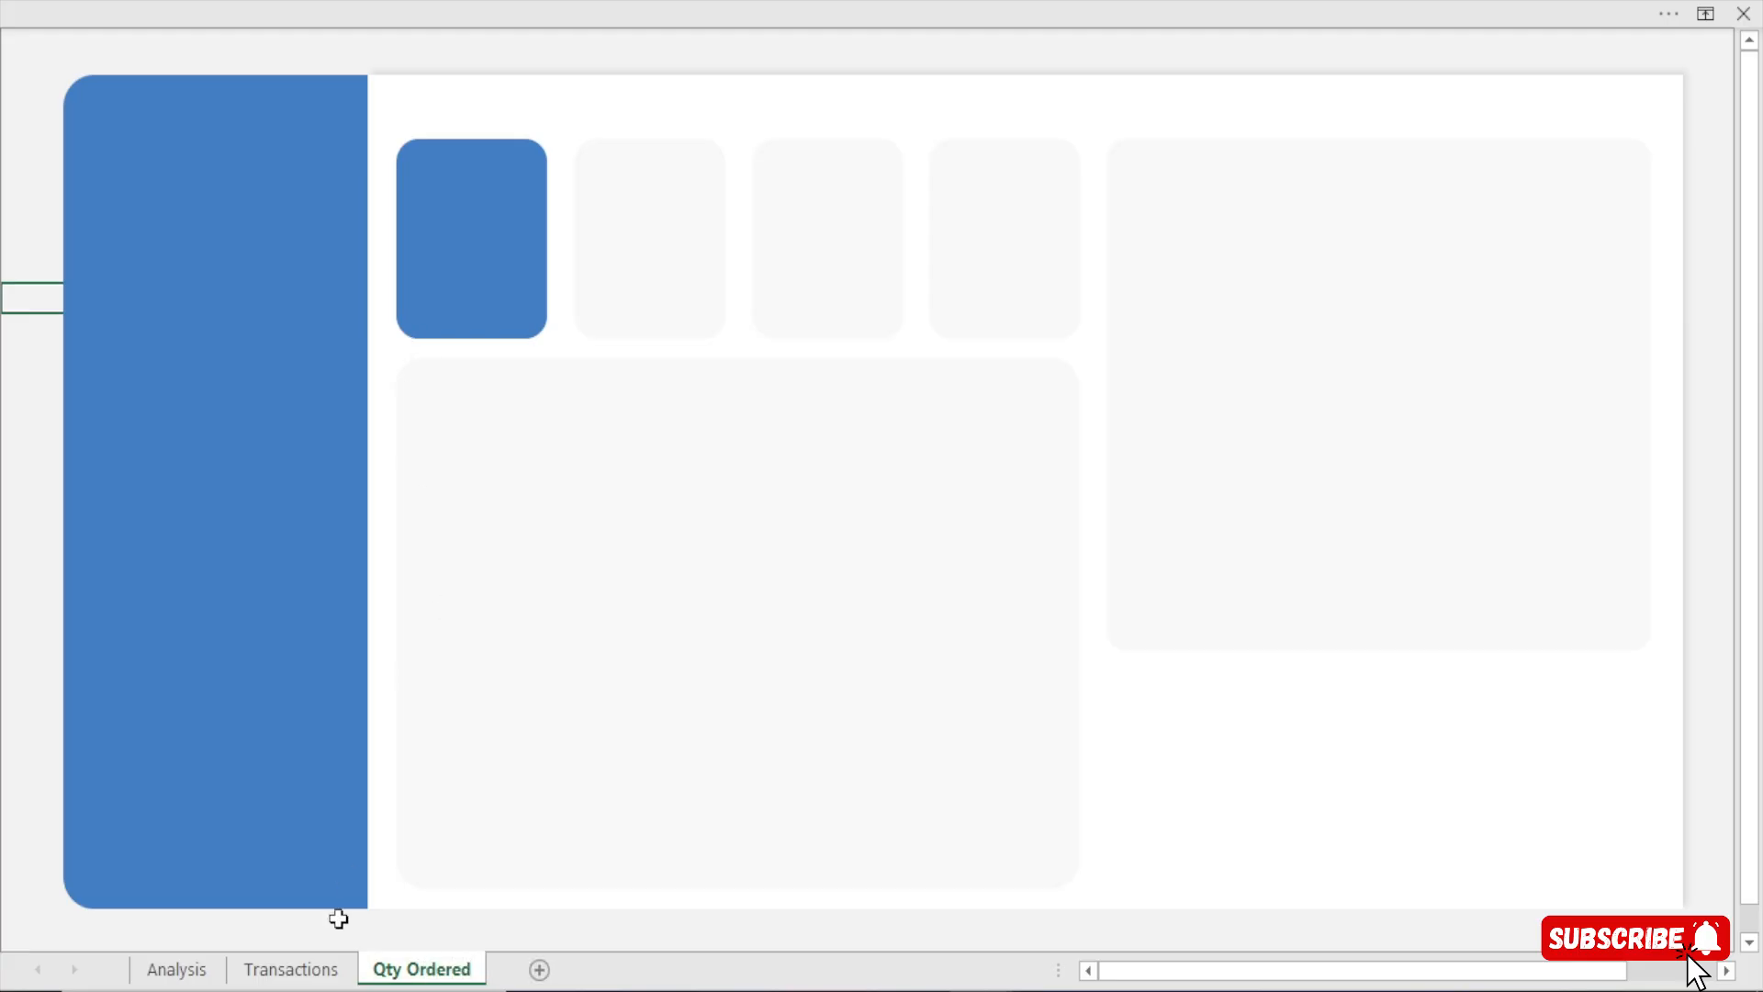
Duplicate the Qty Ordered sheet directly after itself and rename the copy as Net Sales
right_click(411, 976)
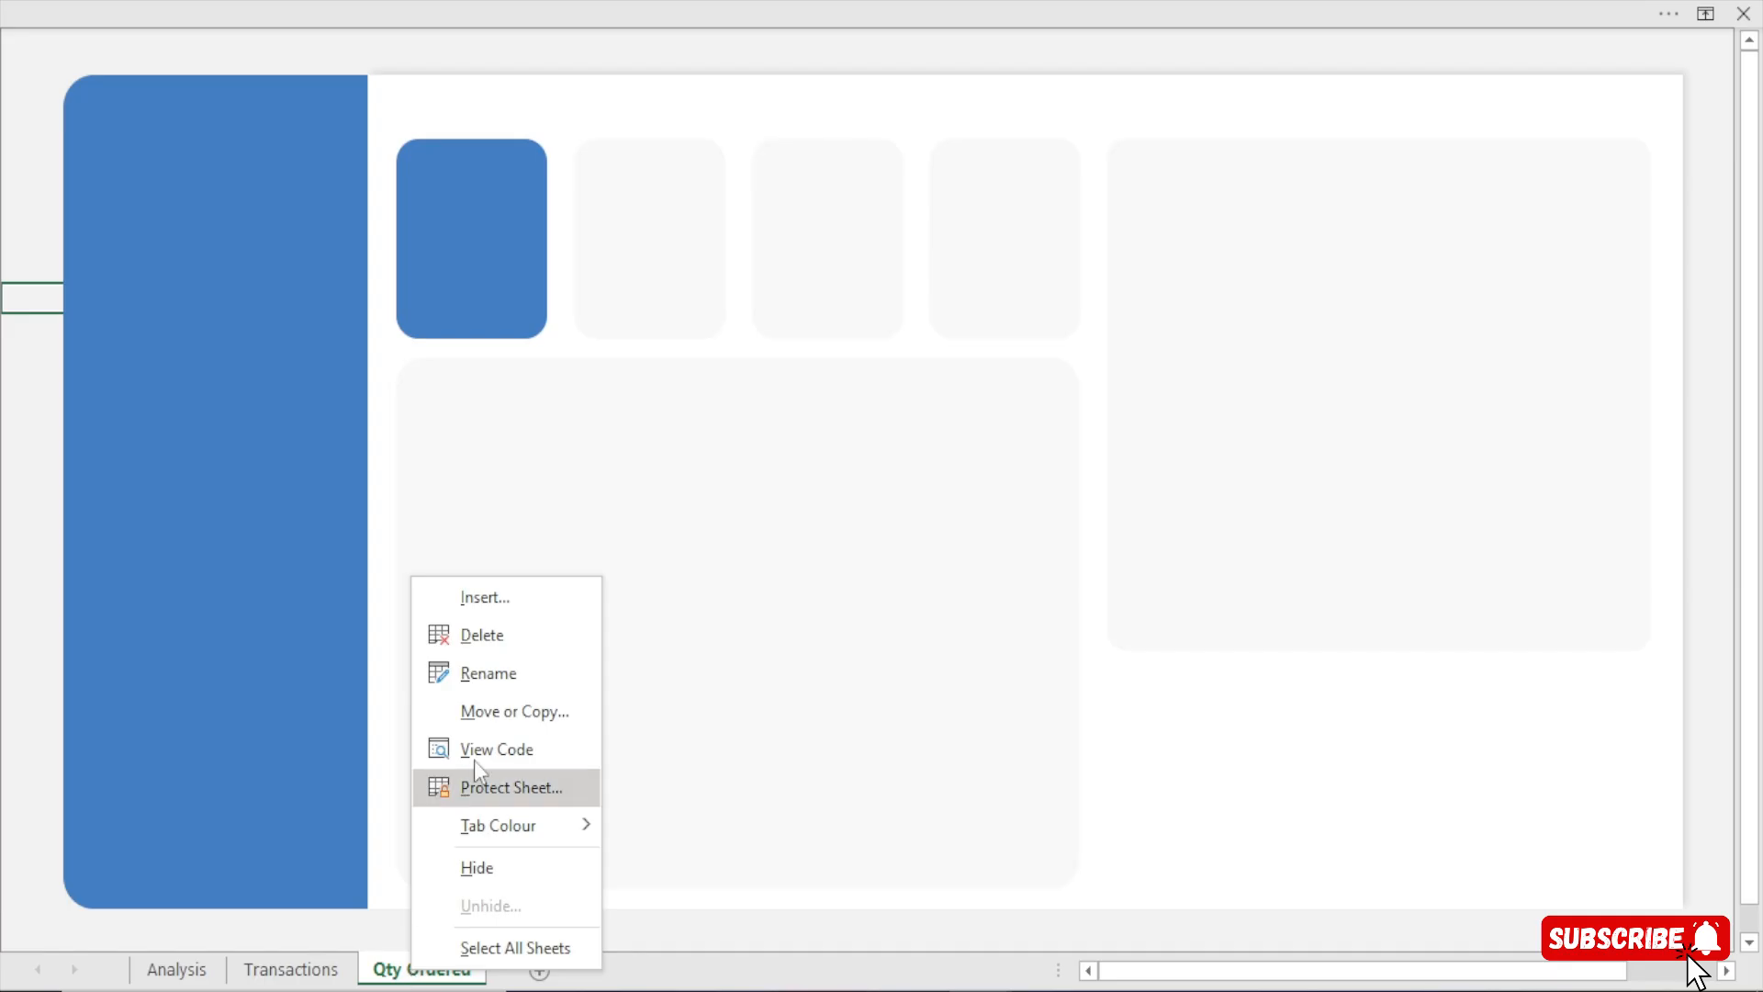
left_click(383, 979)
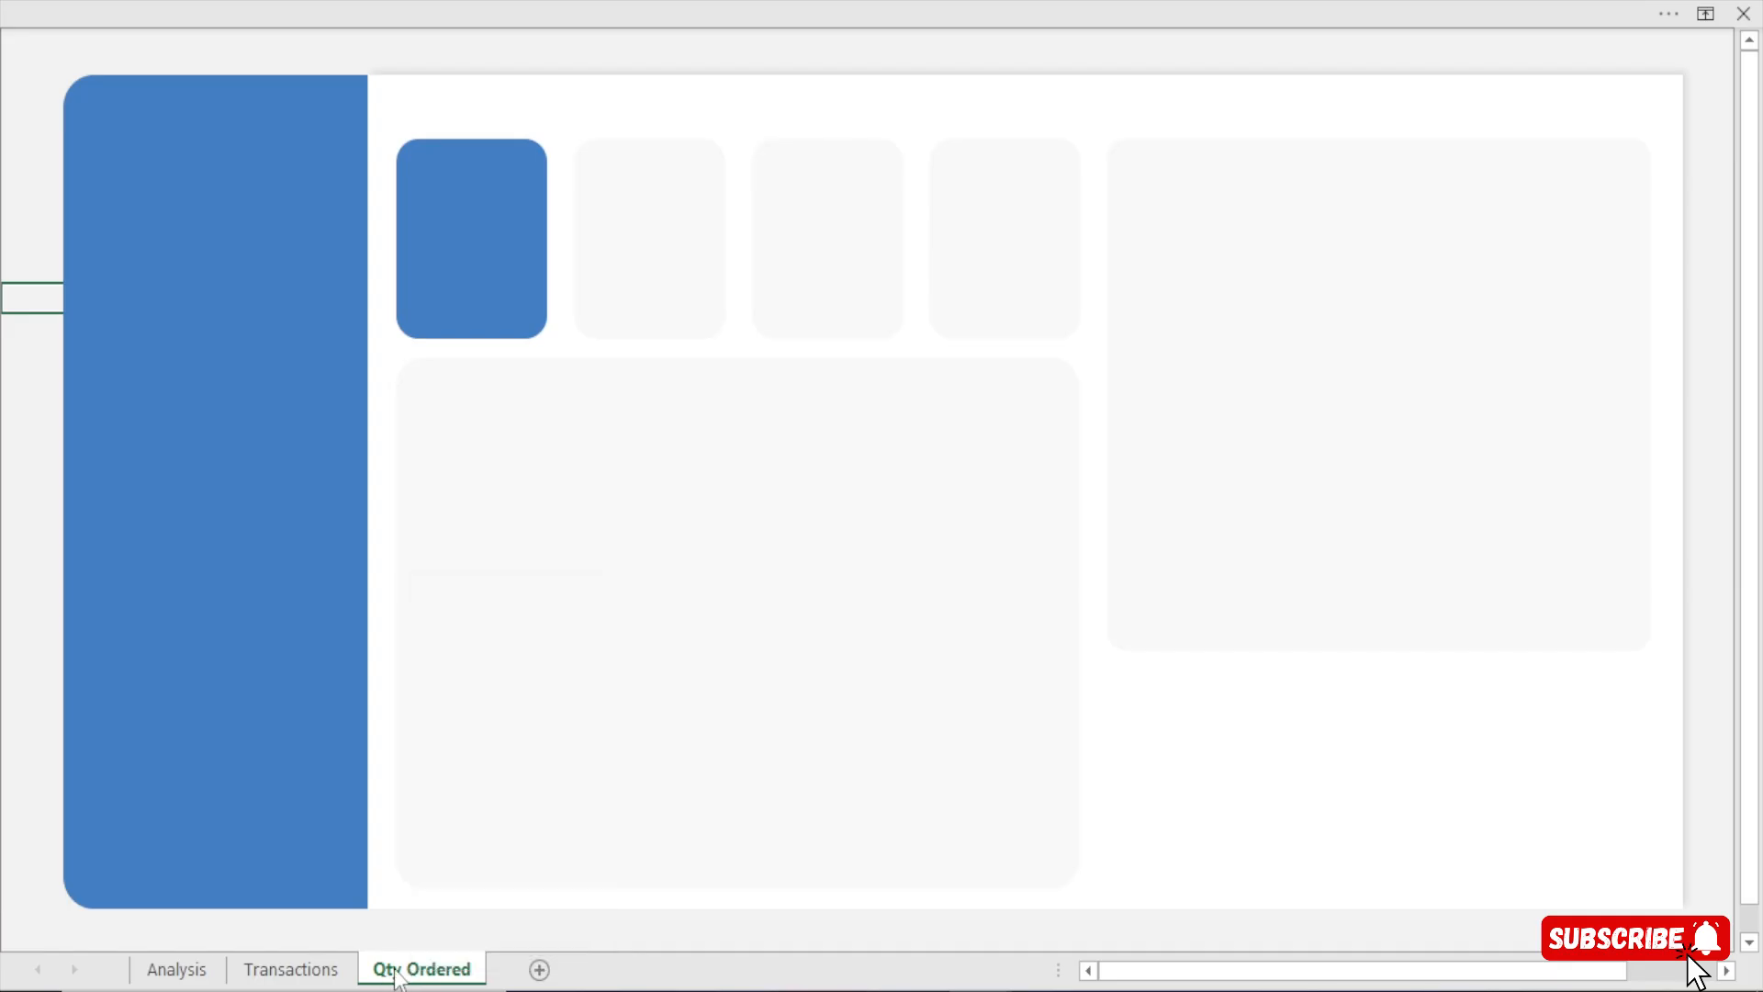
mouse_move(395, 970)
left_mouse_down()
mouse_move(83, 857)
mouse_move(251, 889)
mouse_move(391, 969)
left_mouse_up()
left_click_drag(421, 973, 510, 966)
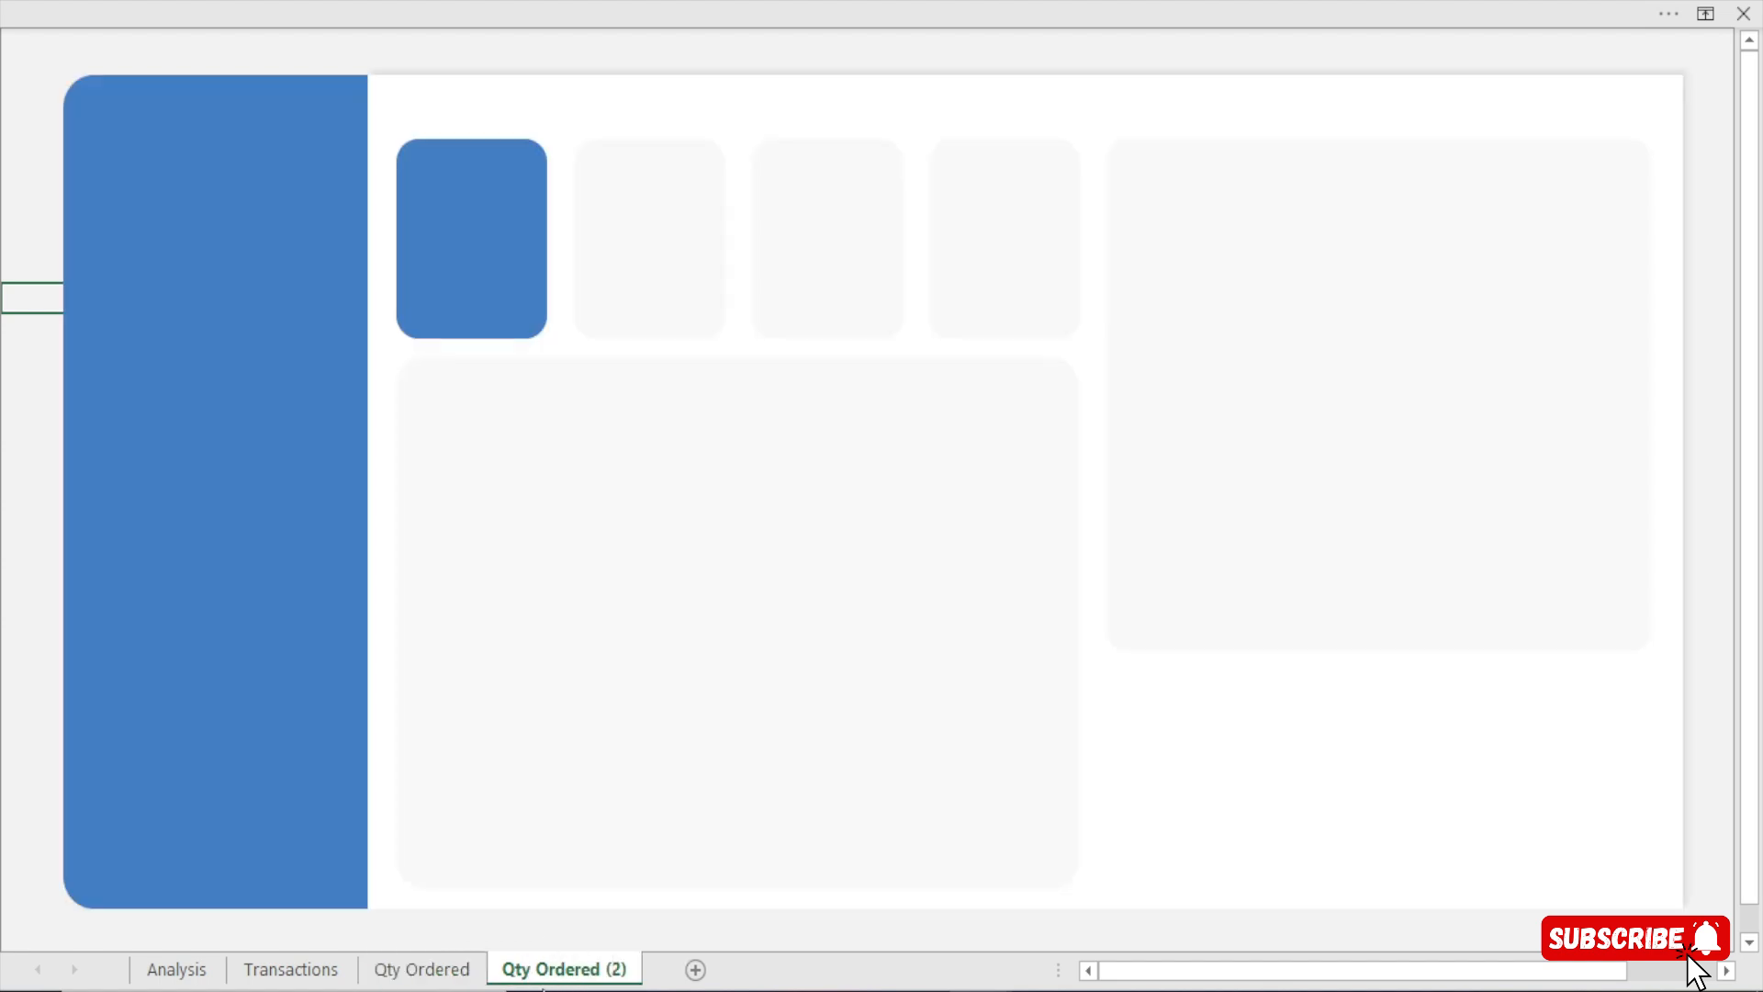
double_click(576, 976)
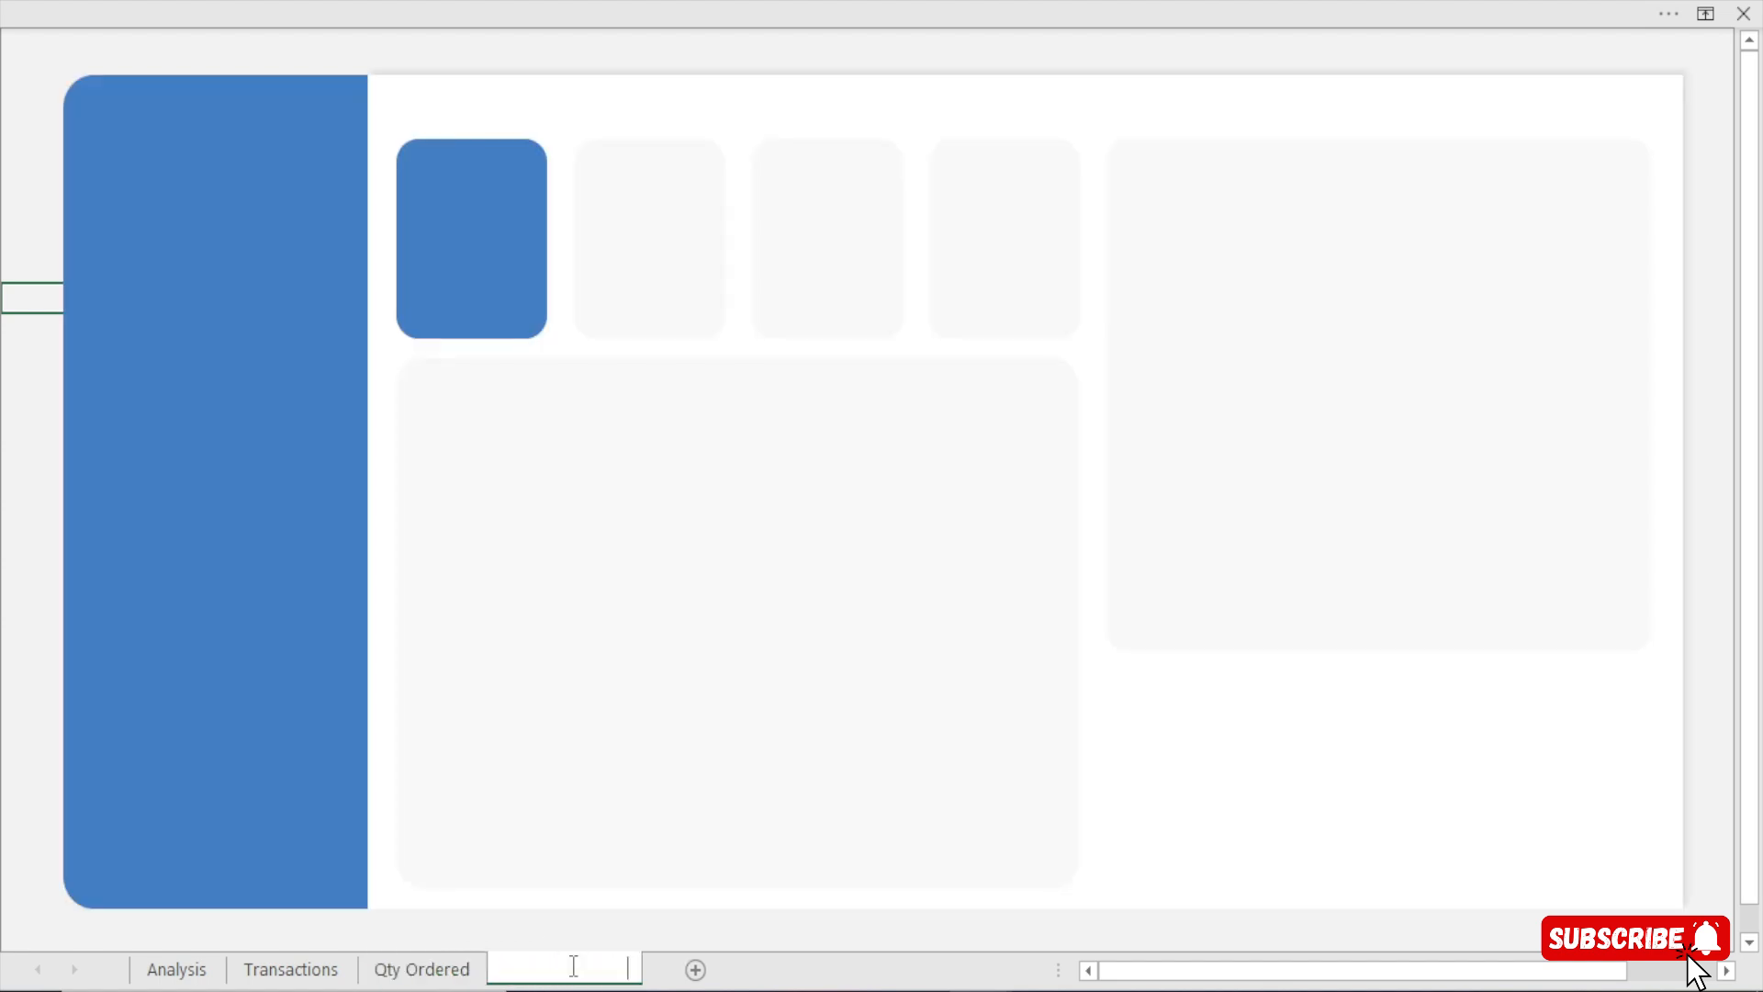
type("Net")
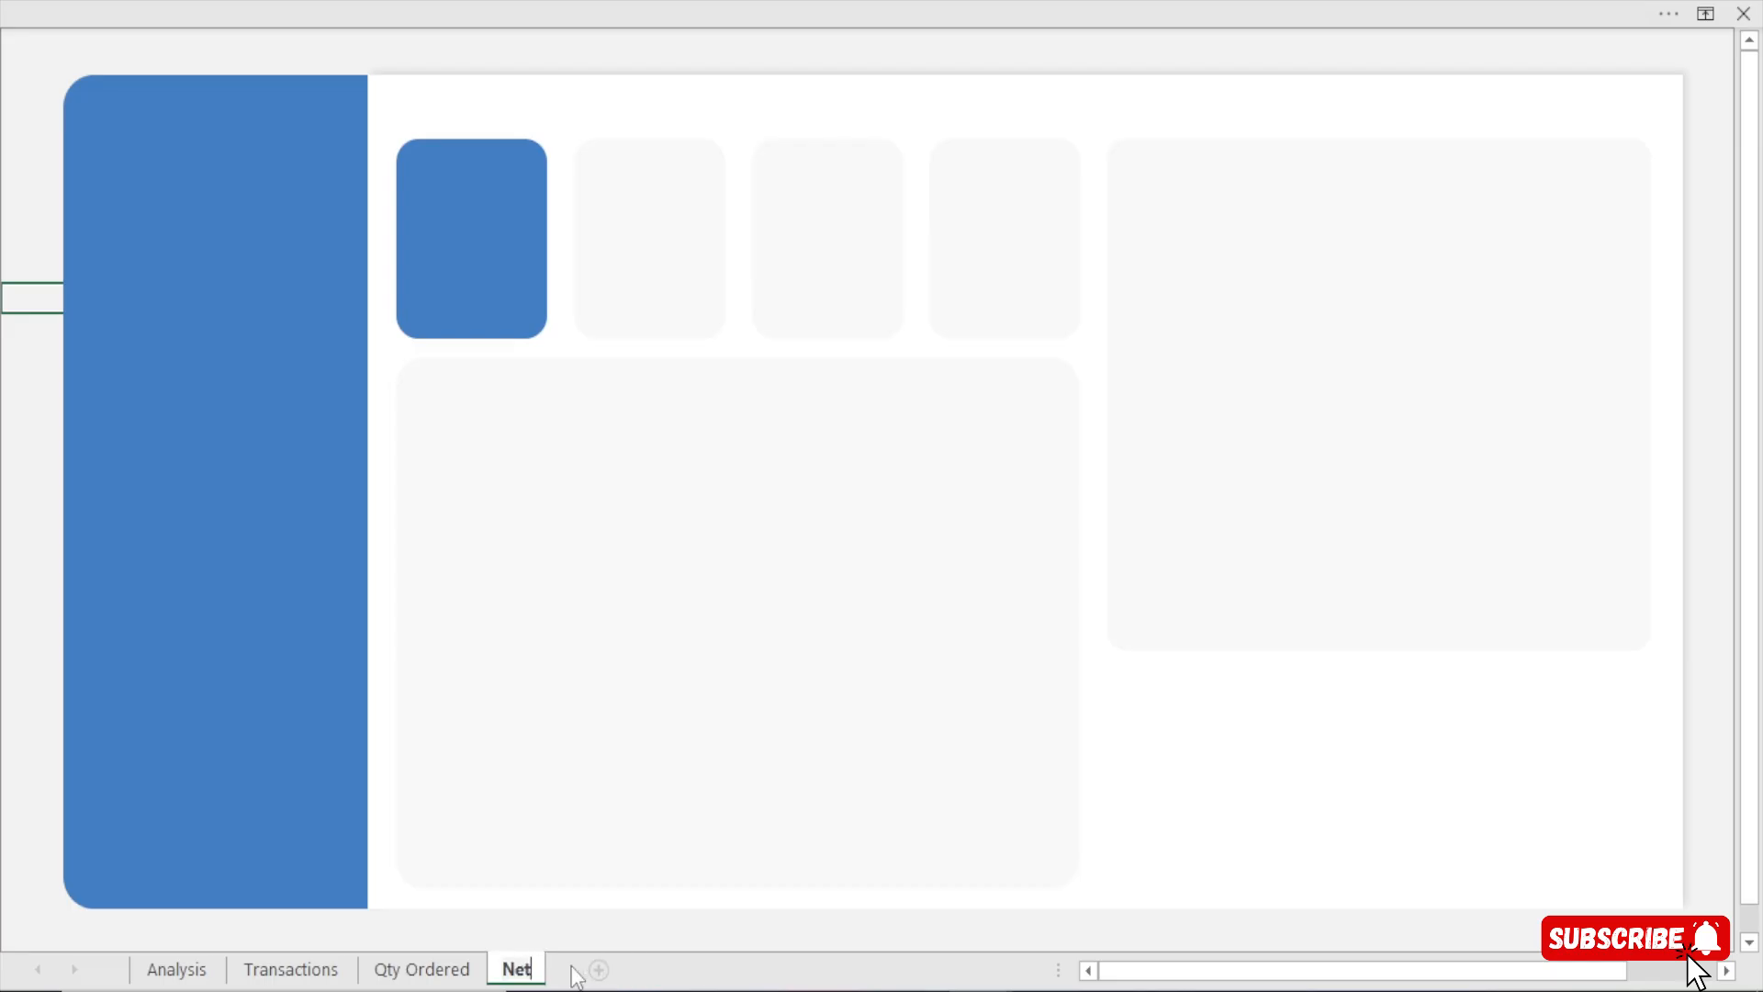
type(" Sales")
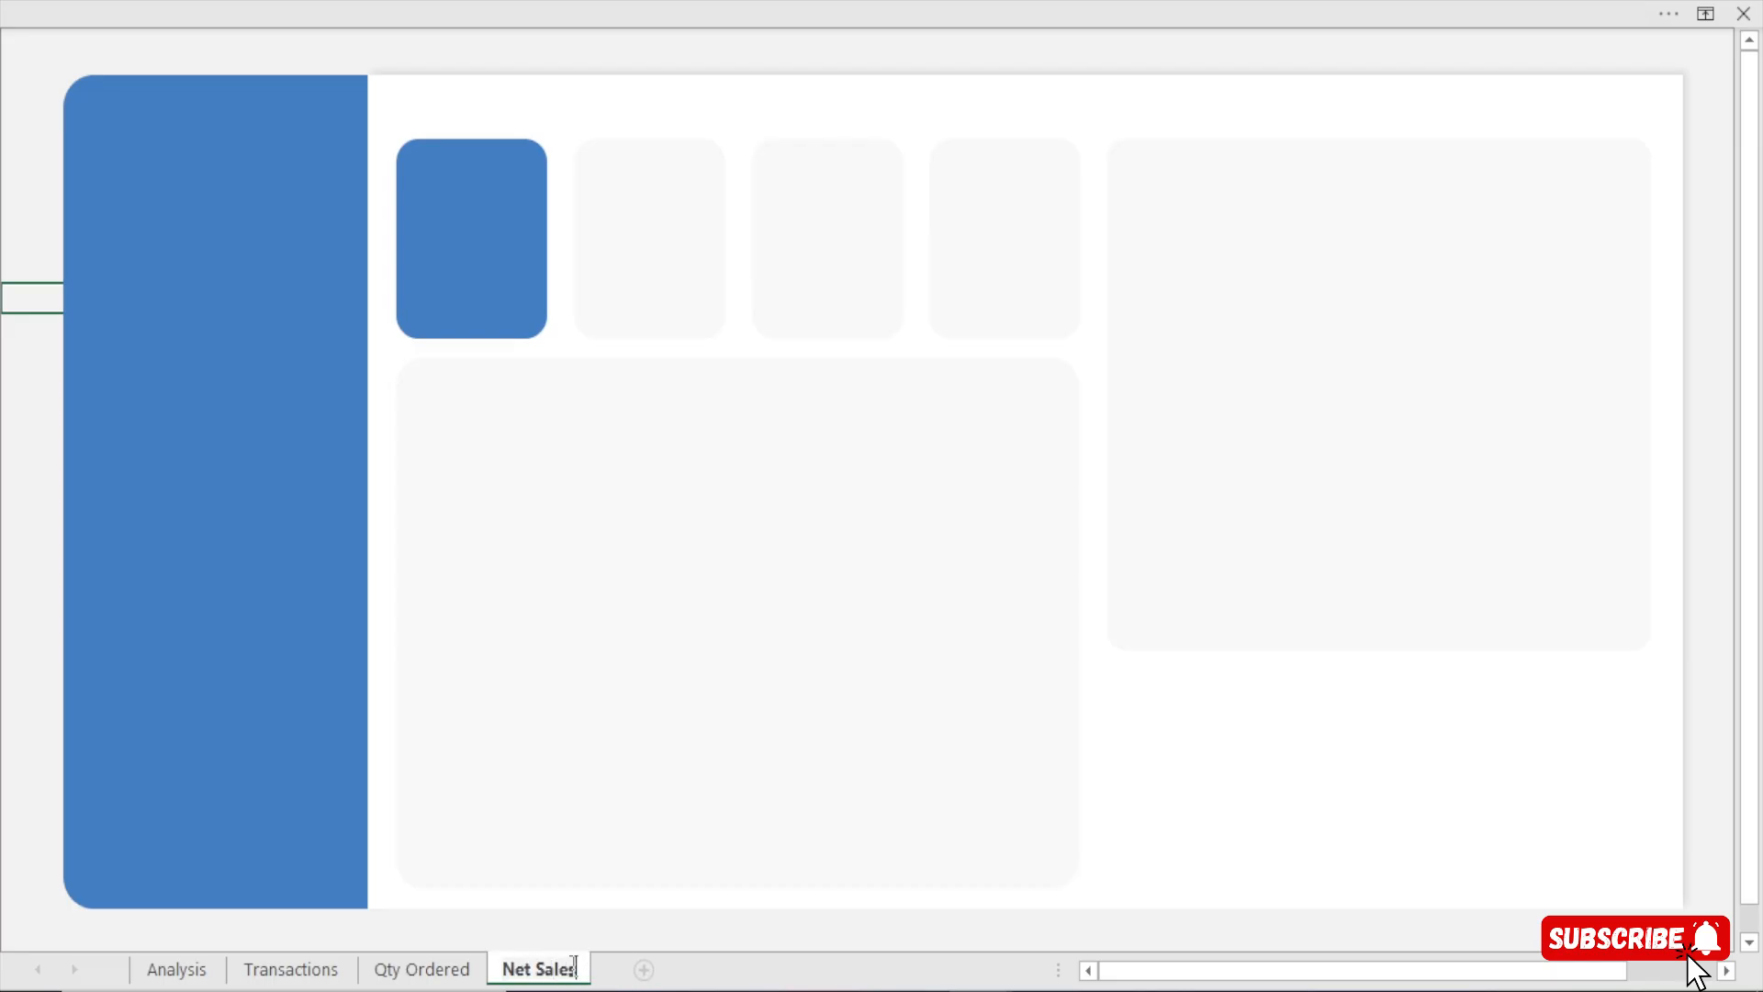
key("Return")
Duplicate the Net Sales sheet directly after itself and rename the copy as Profit Margin
left_click_drag(573, 974, 596, 983)
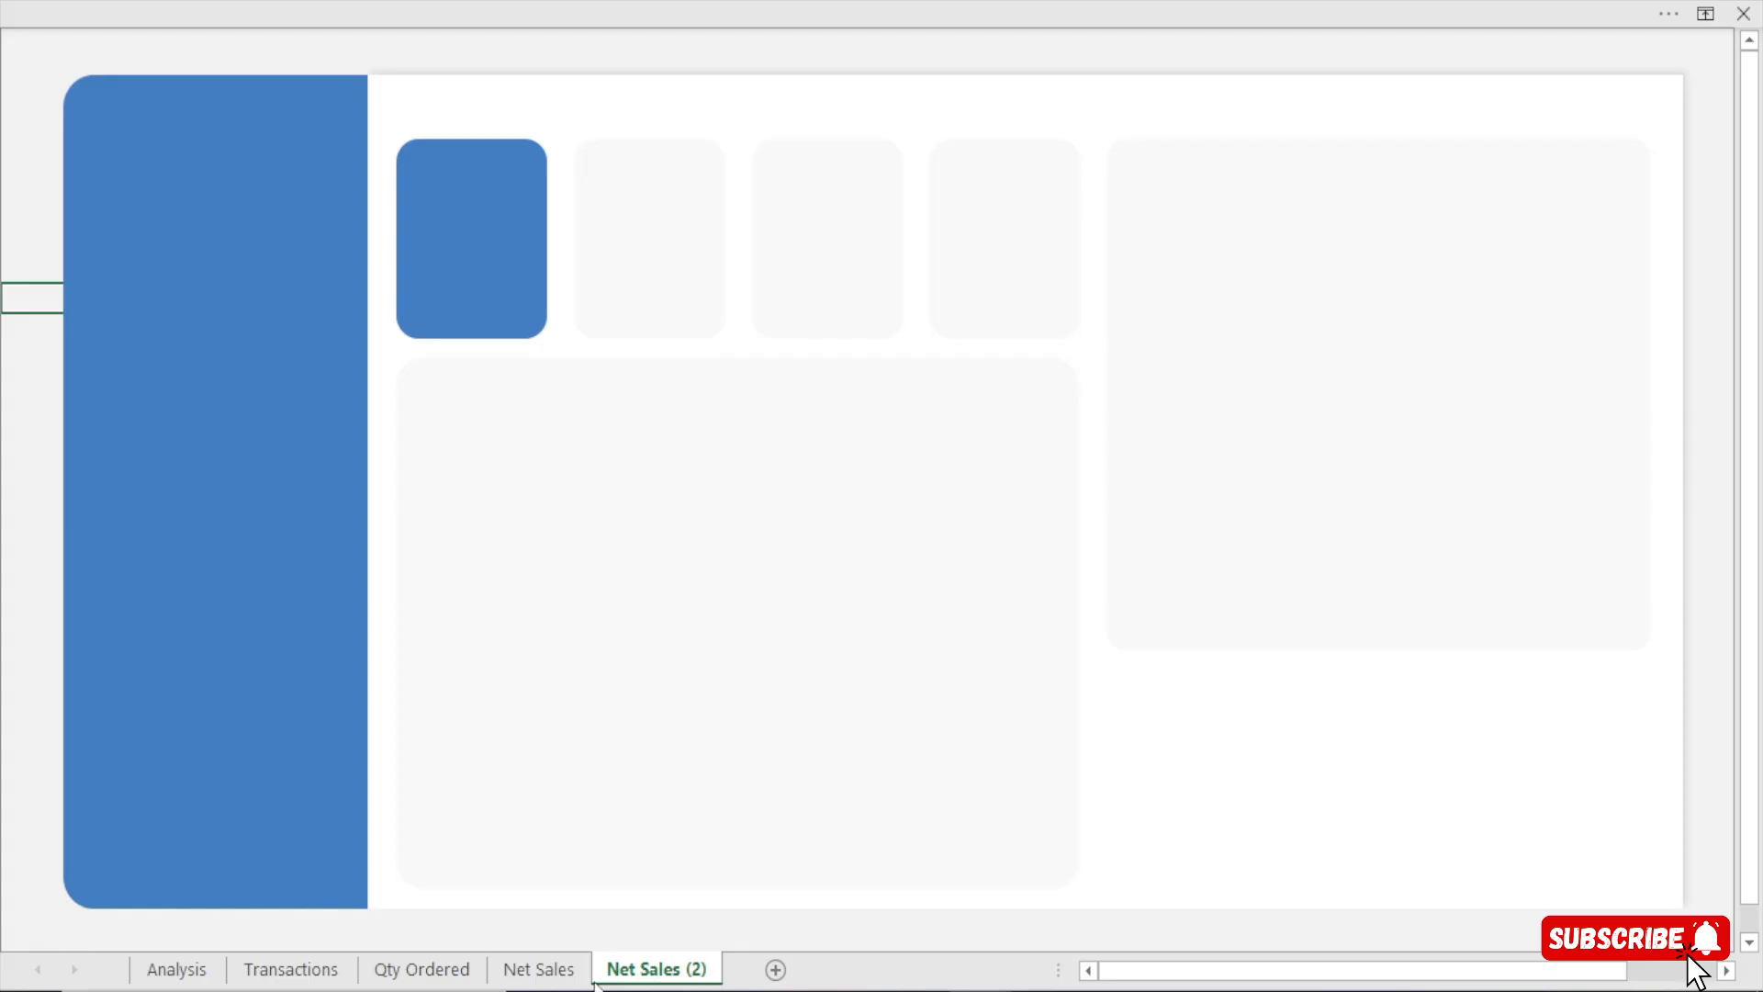
double_click(643, 976)
type("Prof")
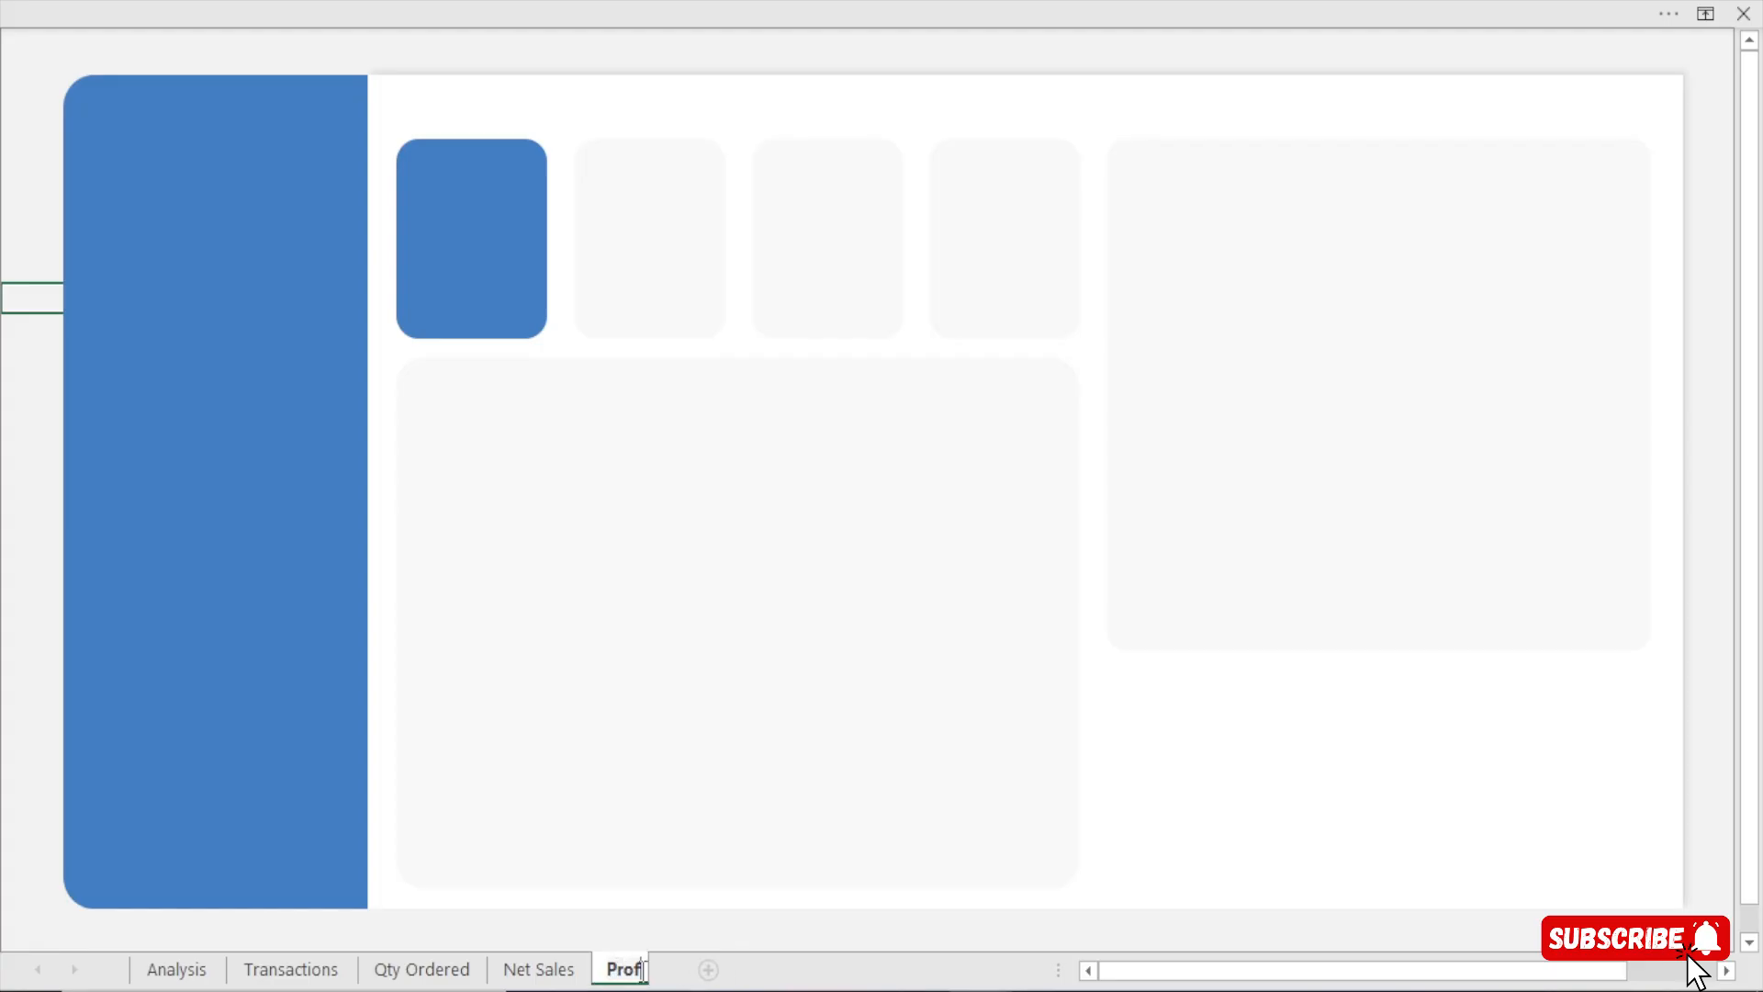
type("it Margin")
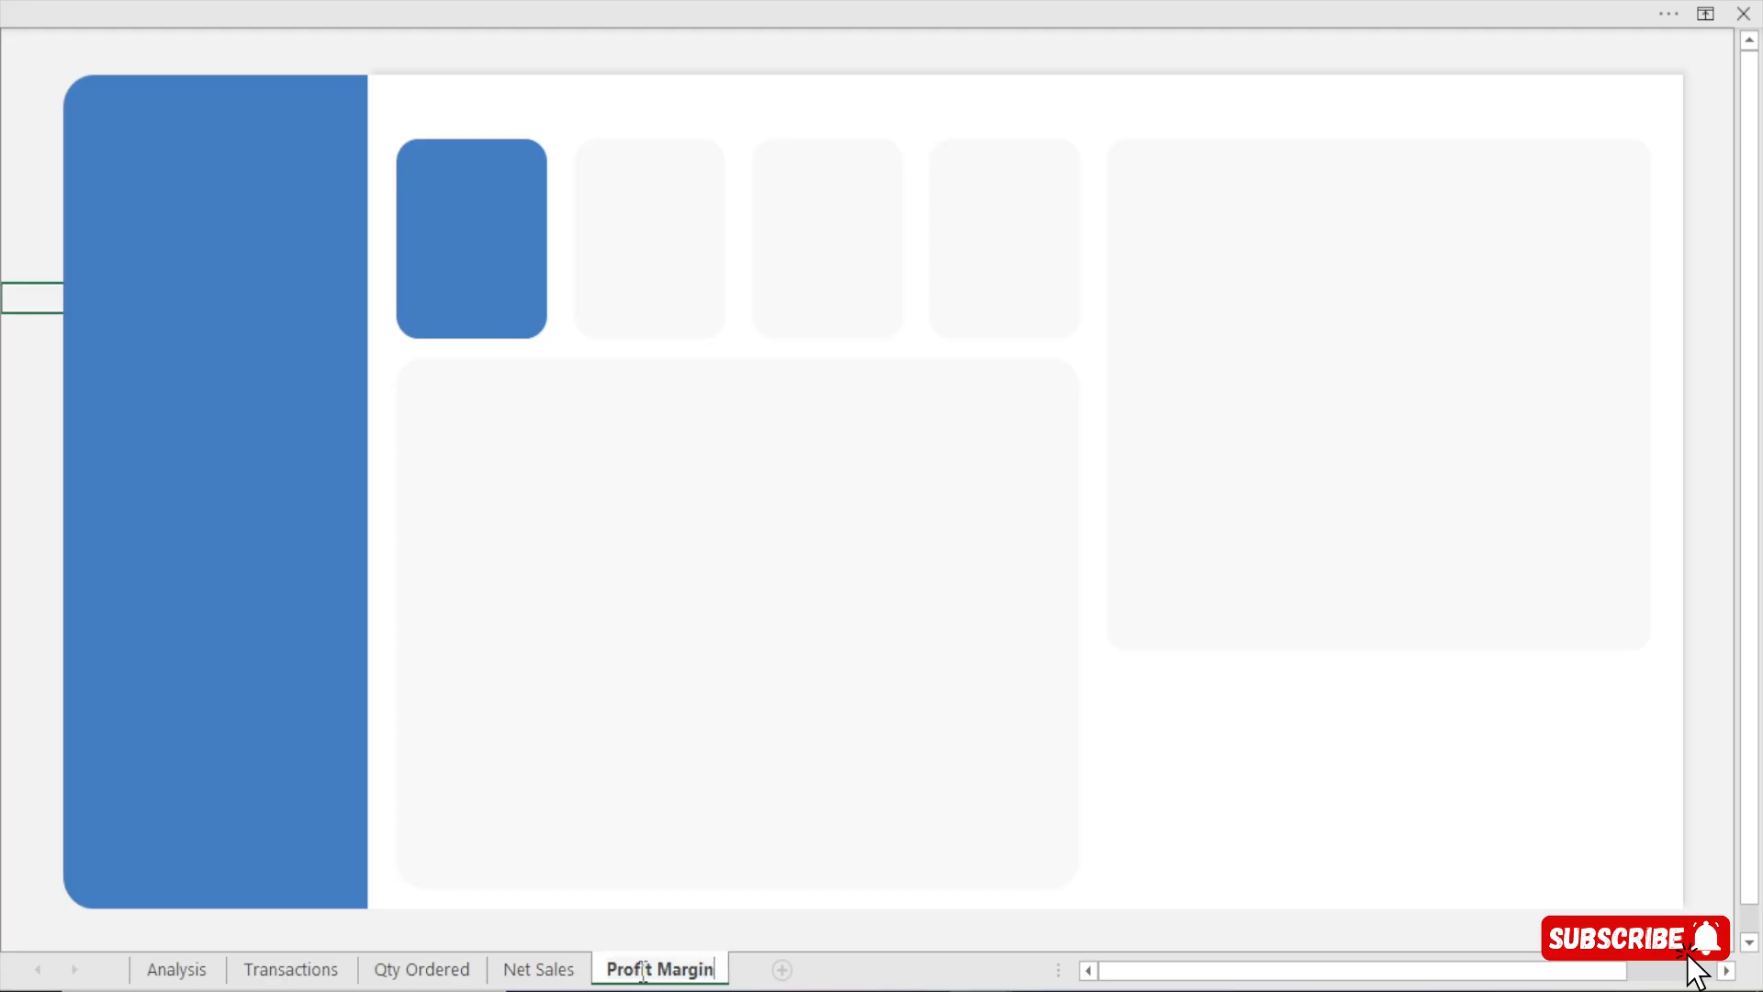
key("Return")
Duplicate the Profit Margin sheet directly after itself and rename the copy as Returns
left_click_drag(642, 979, 762, 981)
double_click(768, 972)
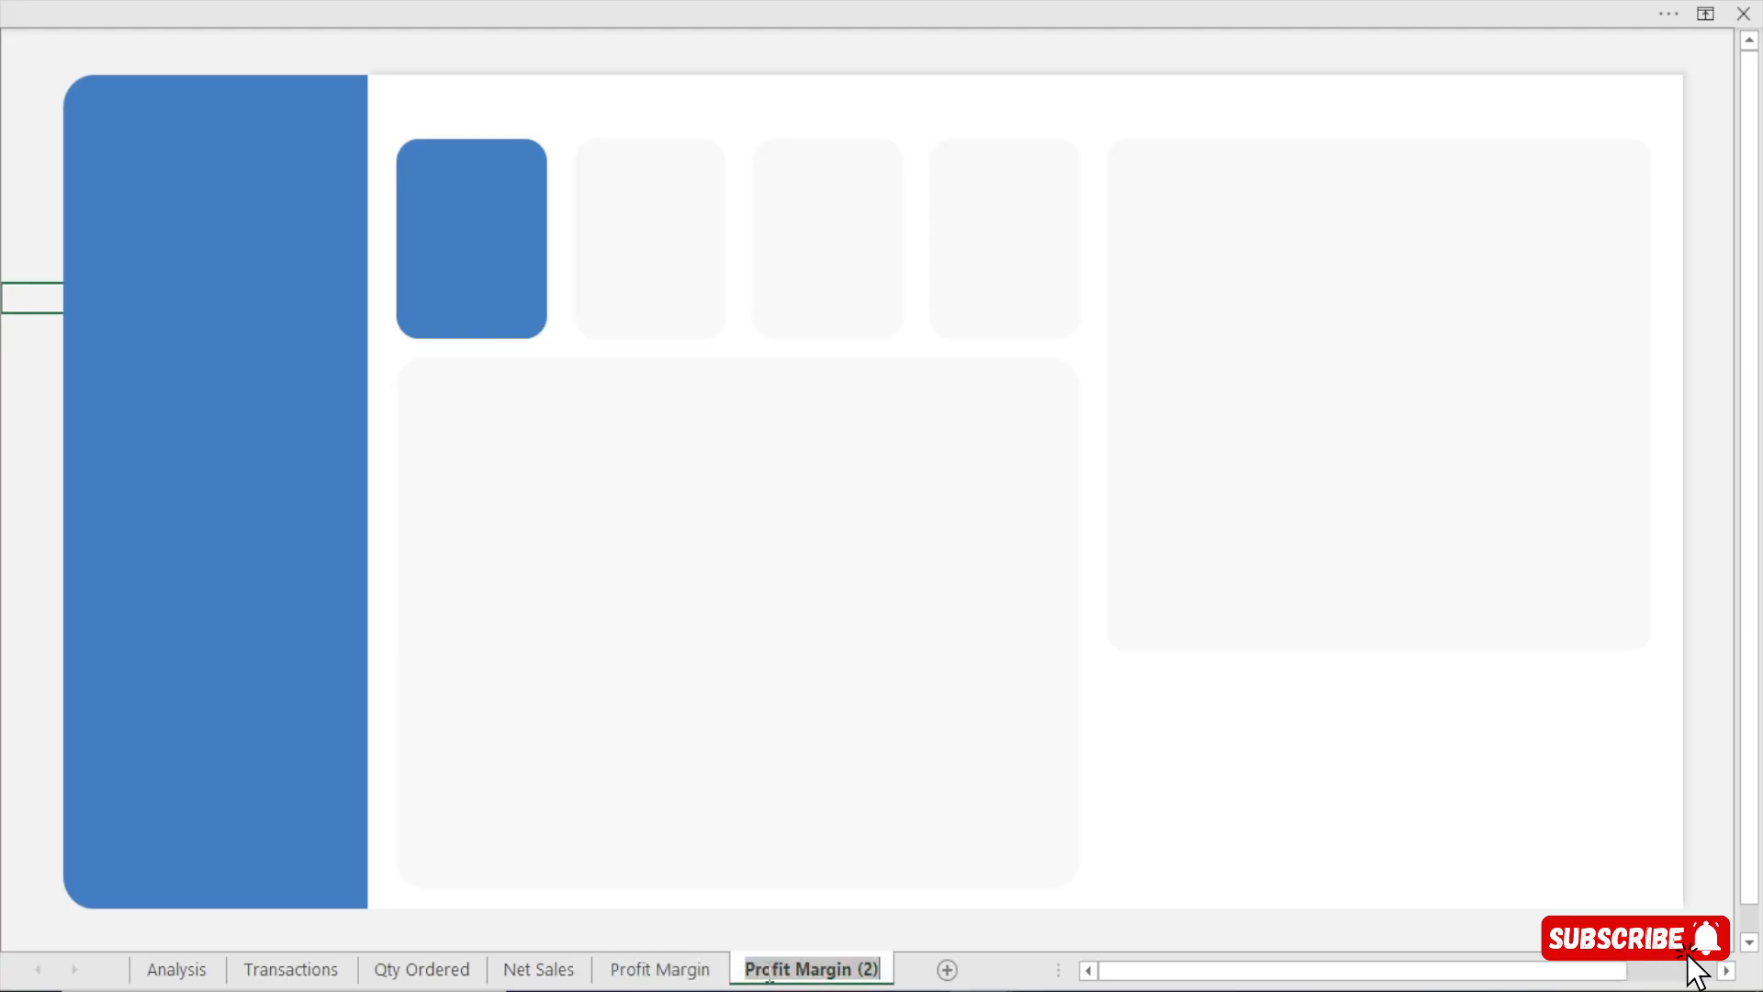
type("Retu")
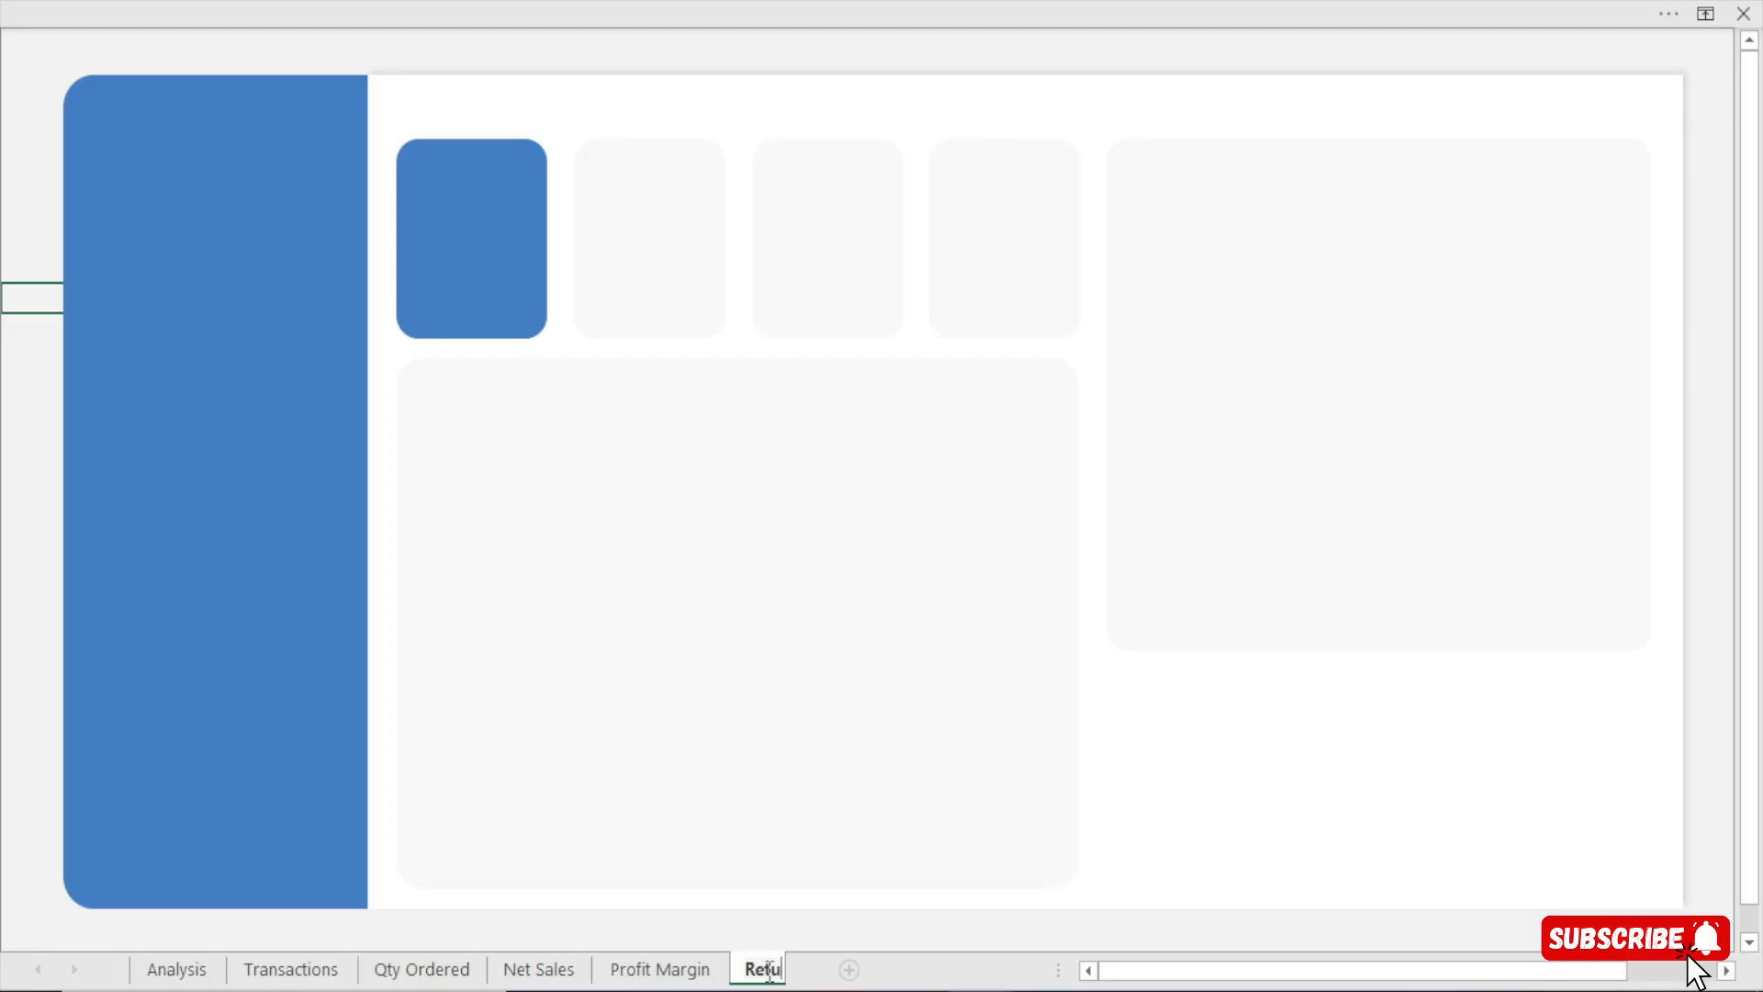
type("rns")
key("Return")
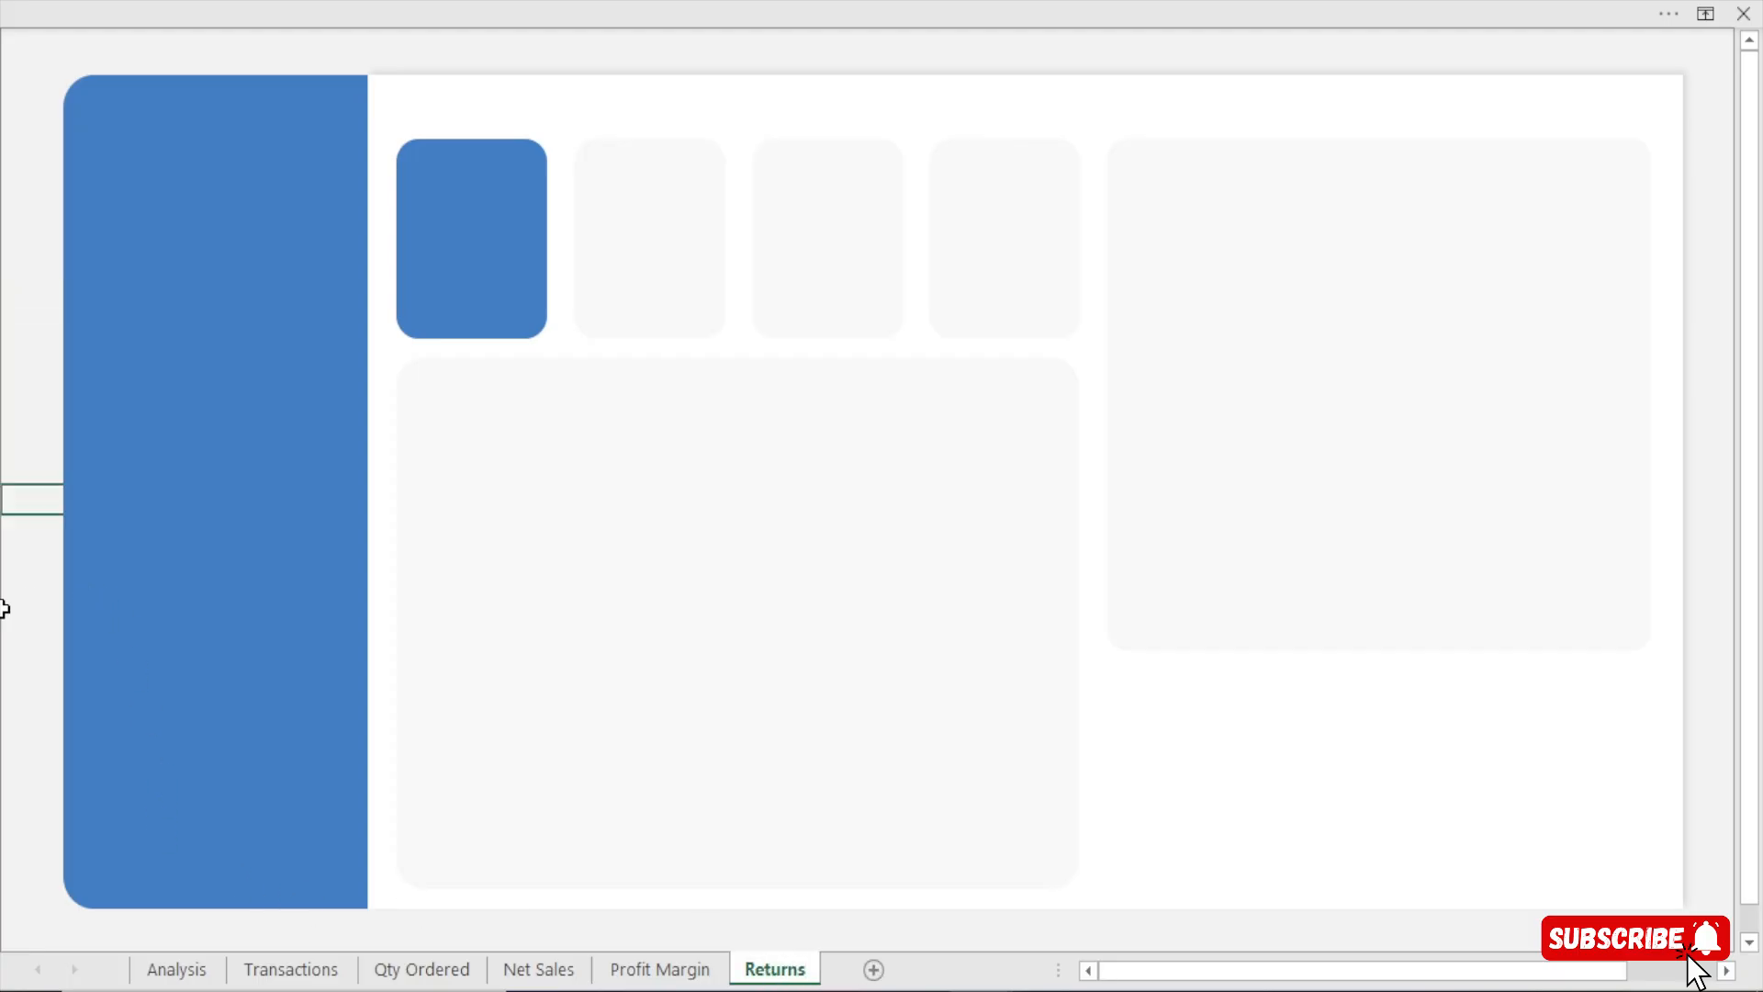
left_click(5, 613)
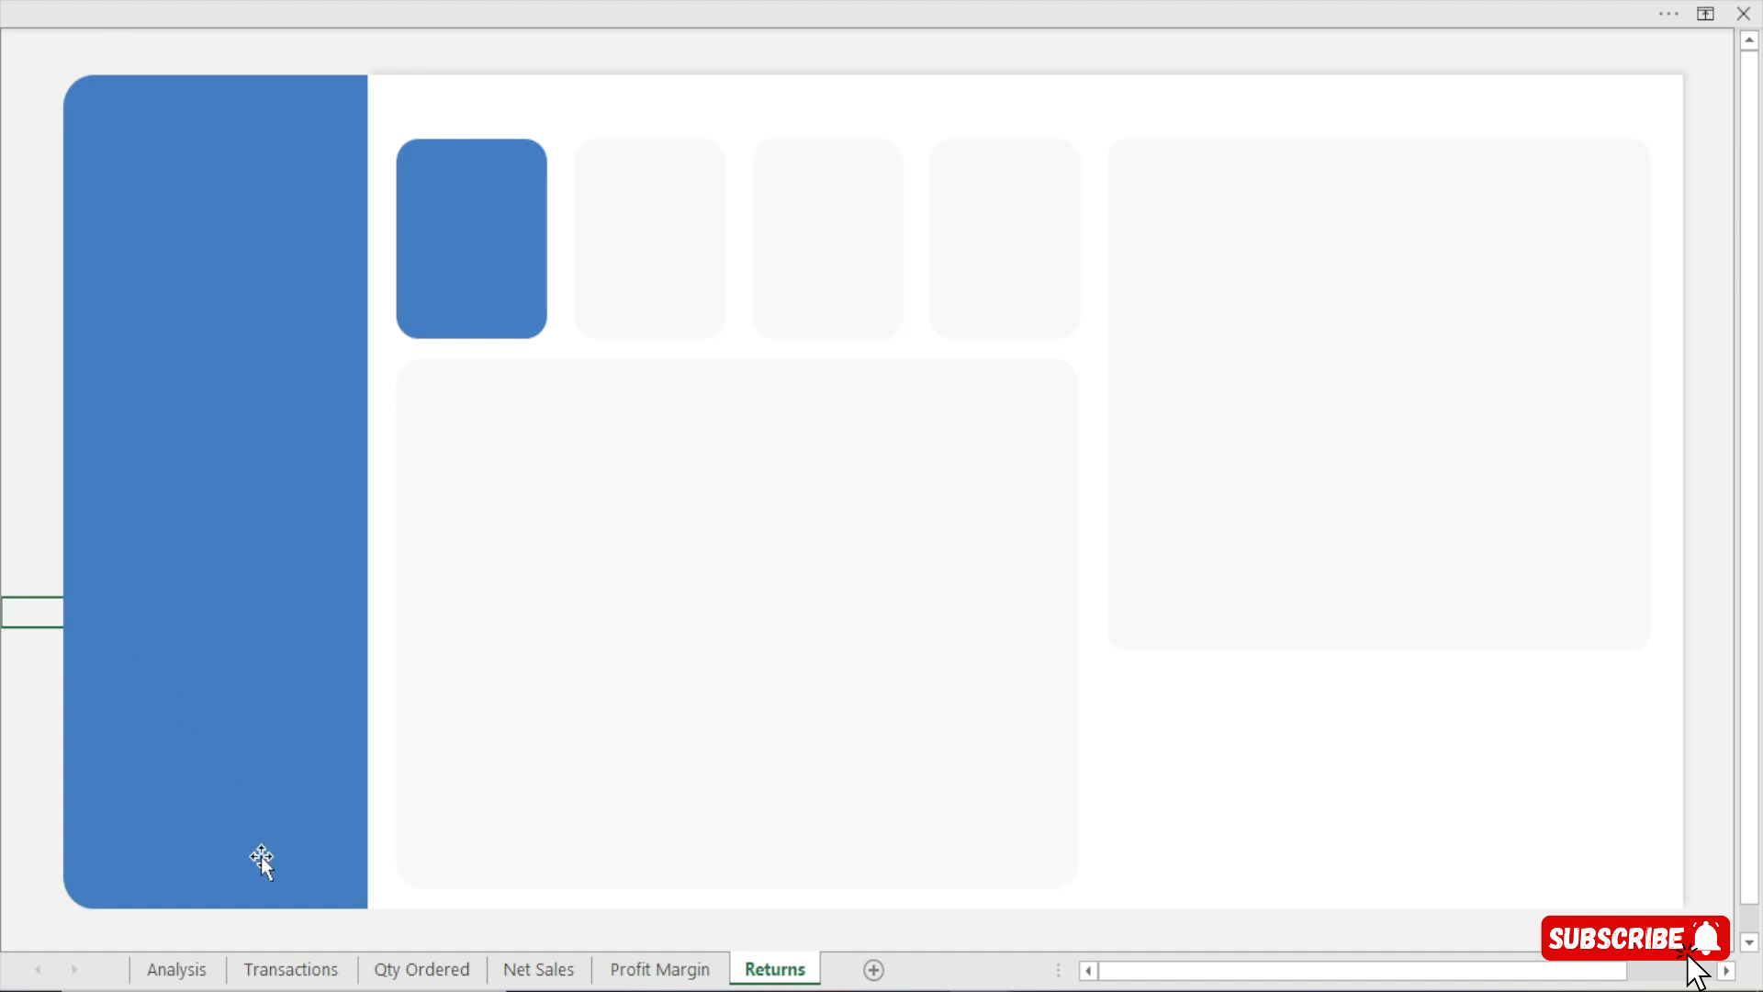
On the Qty Ordered sheet, apply the first card's blue formatting to the second card with Format Painter
left_click(290, 971)
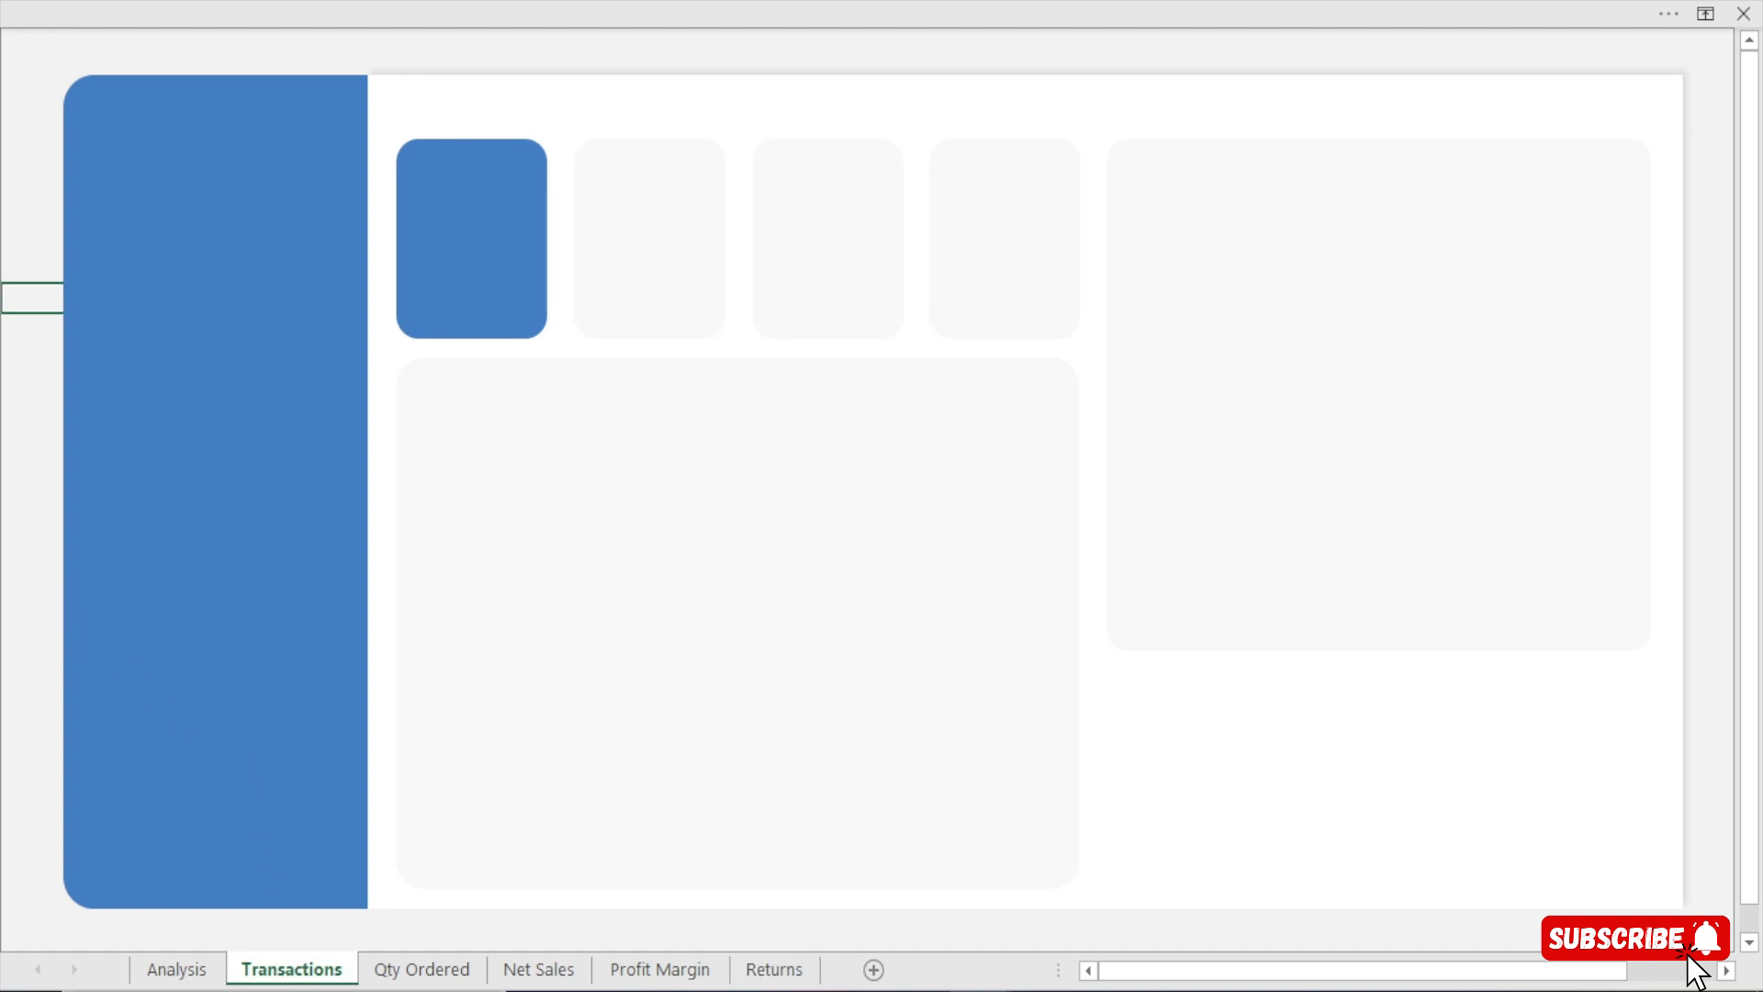
left_click(412, 975)
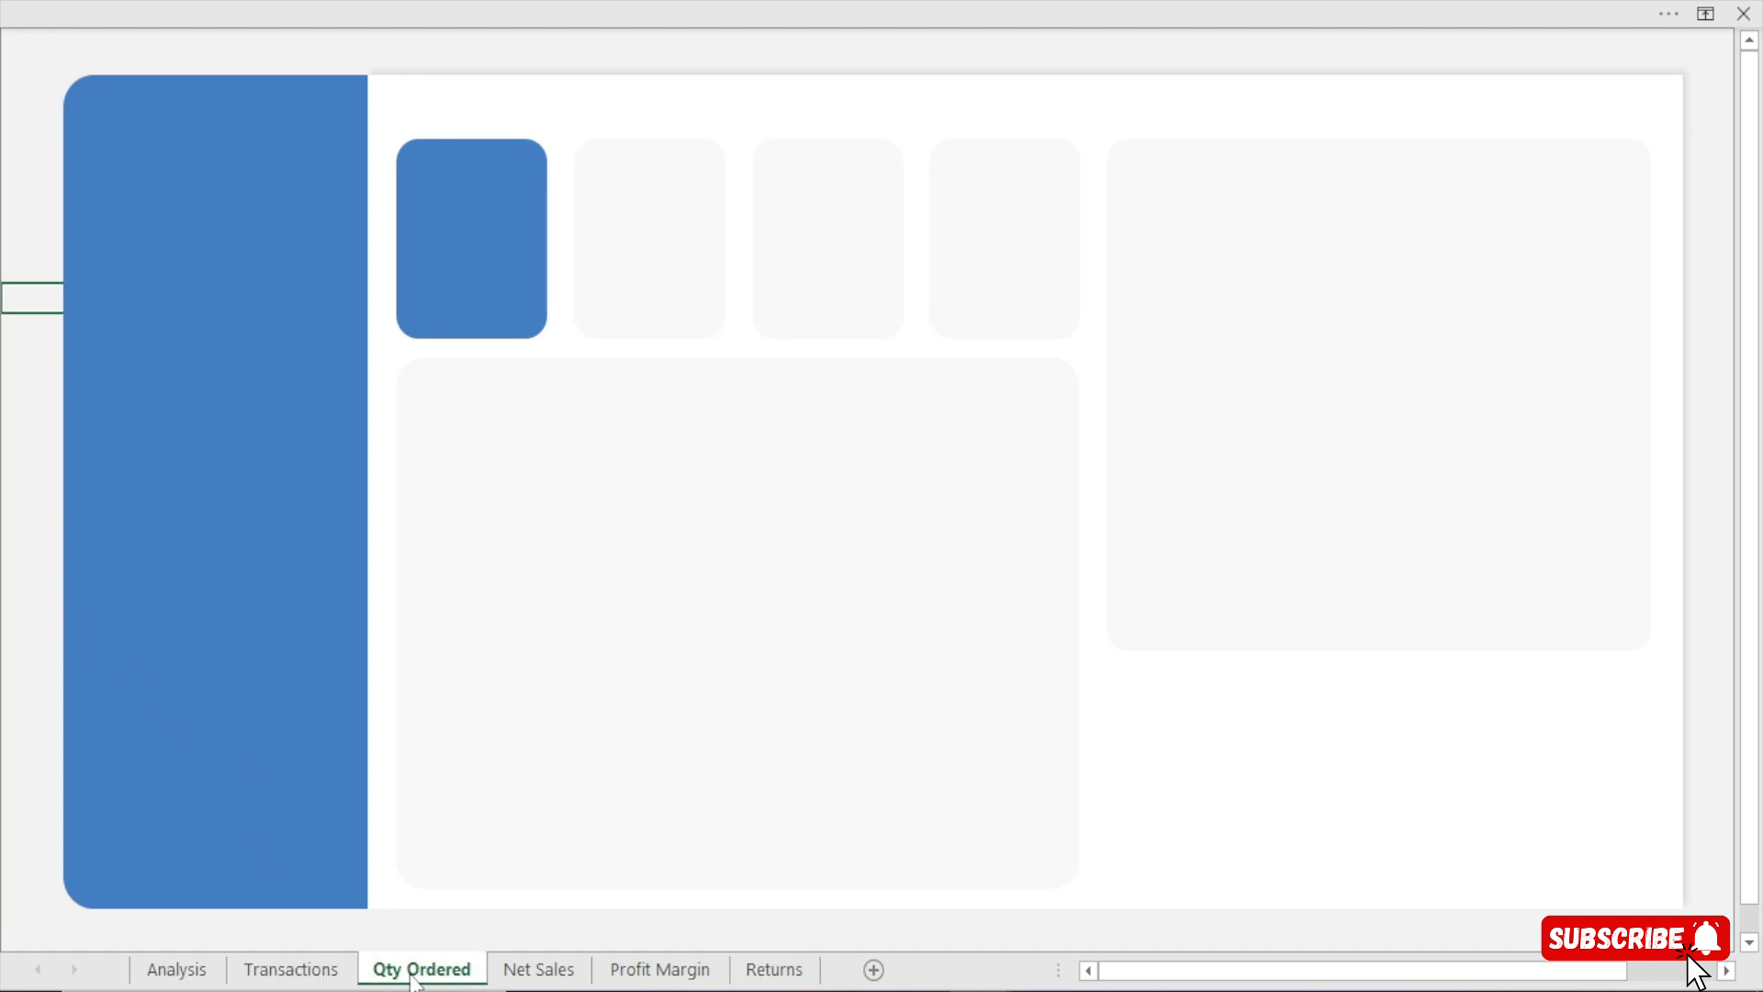
left_click(498, 239)
left_click(642, 236)
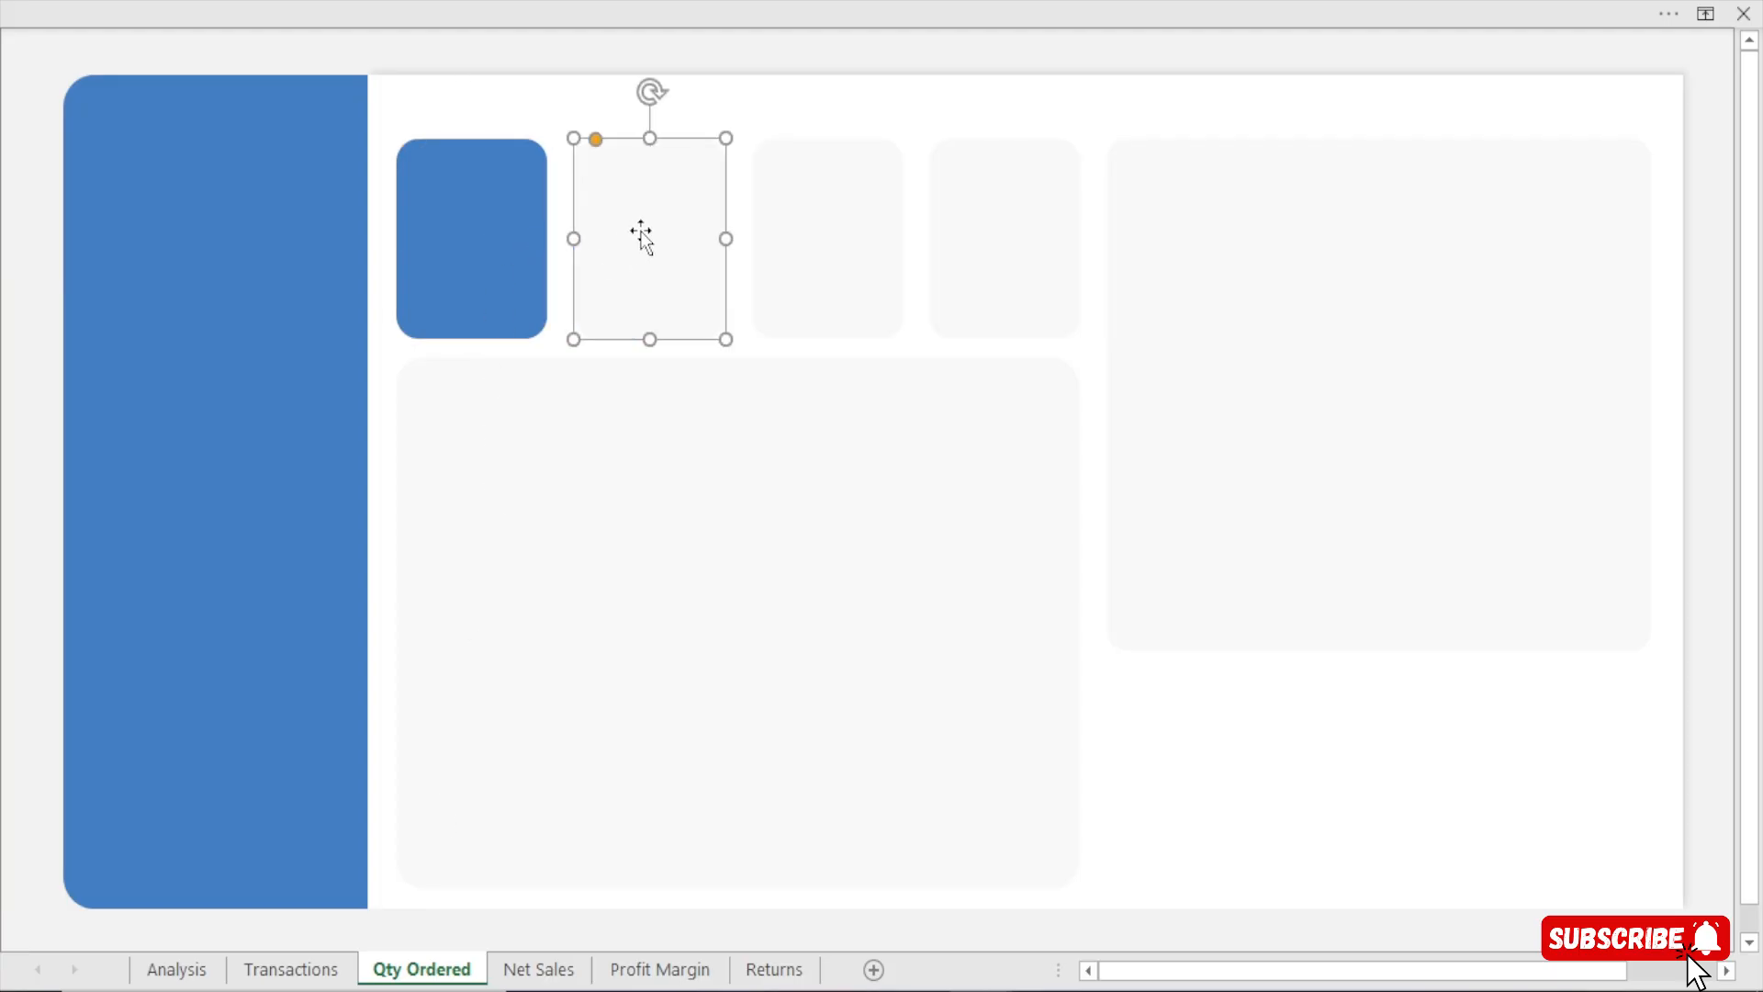
left_click(492, 245)
left_click(346, 8)
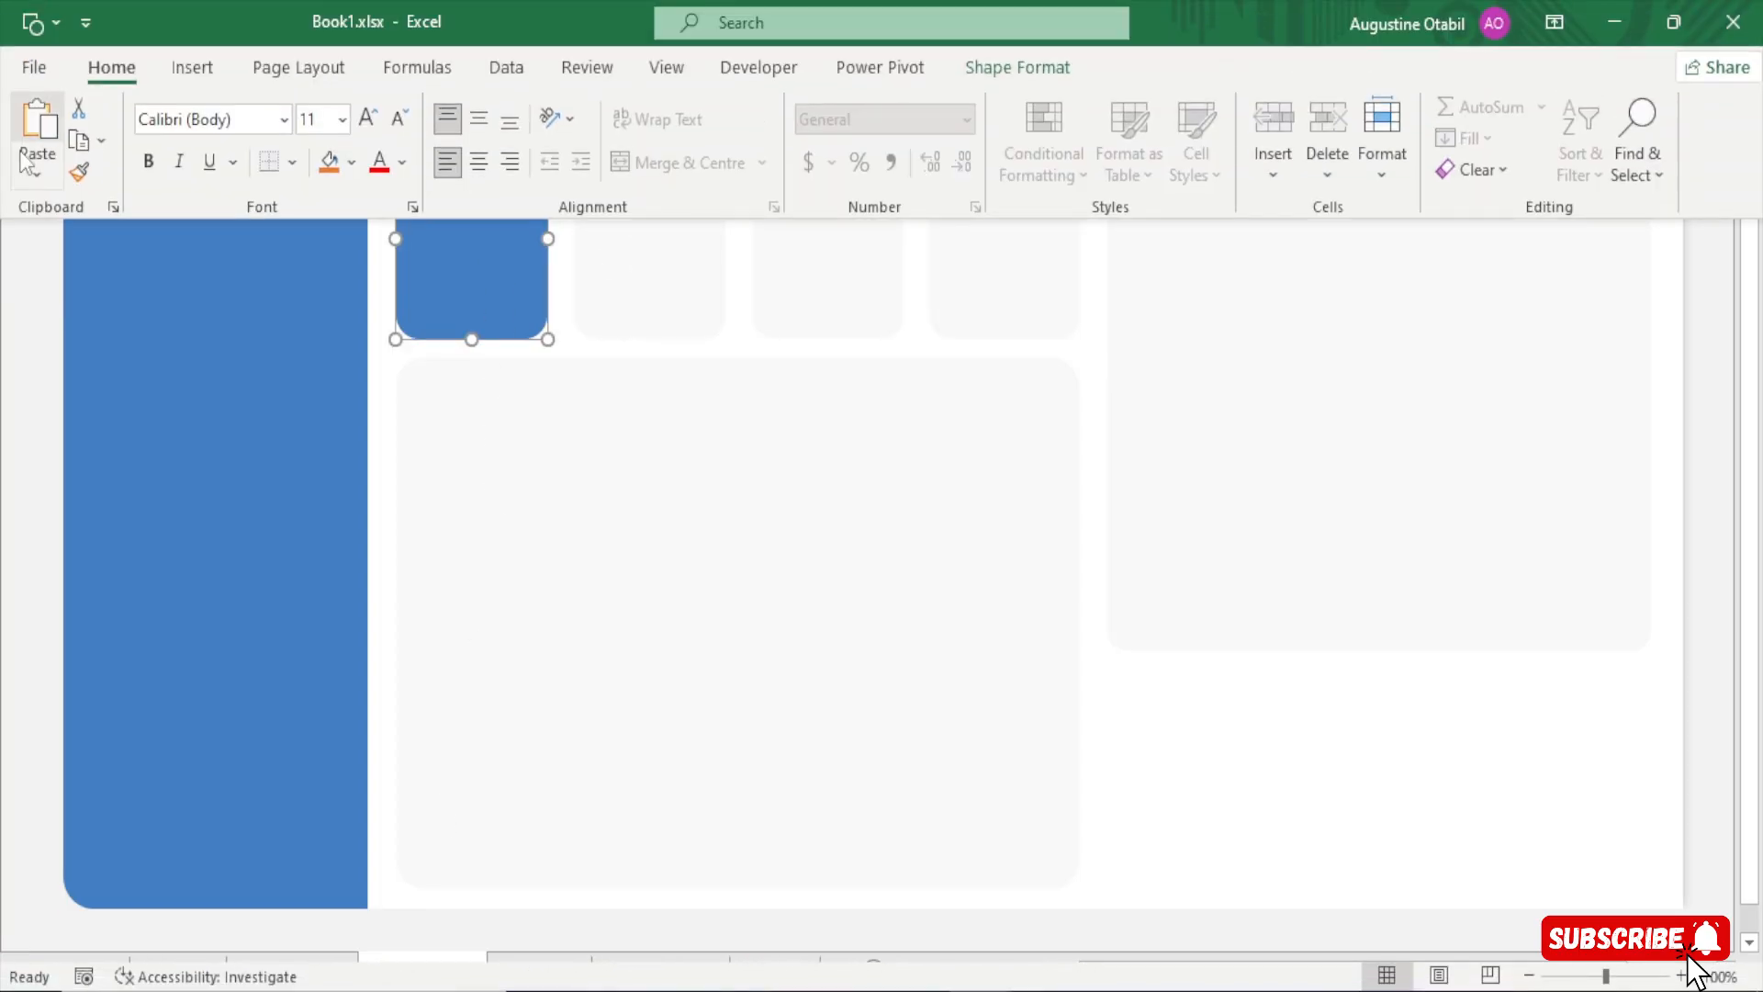
left_click(75, 169)
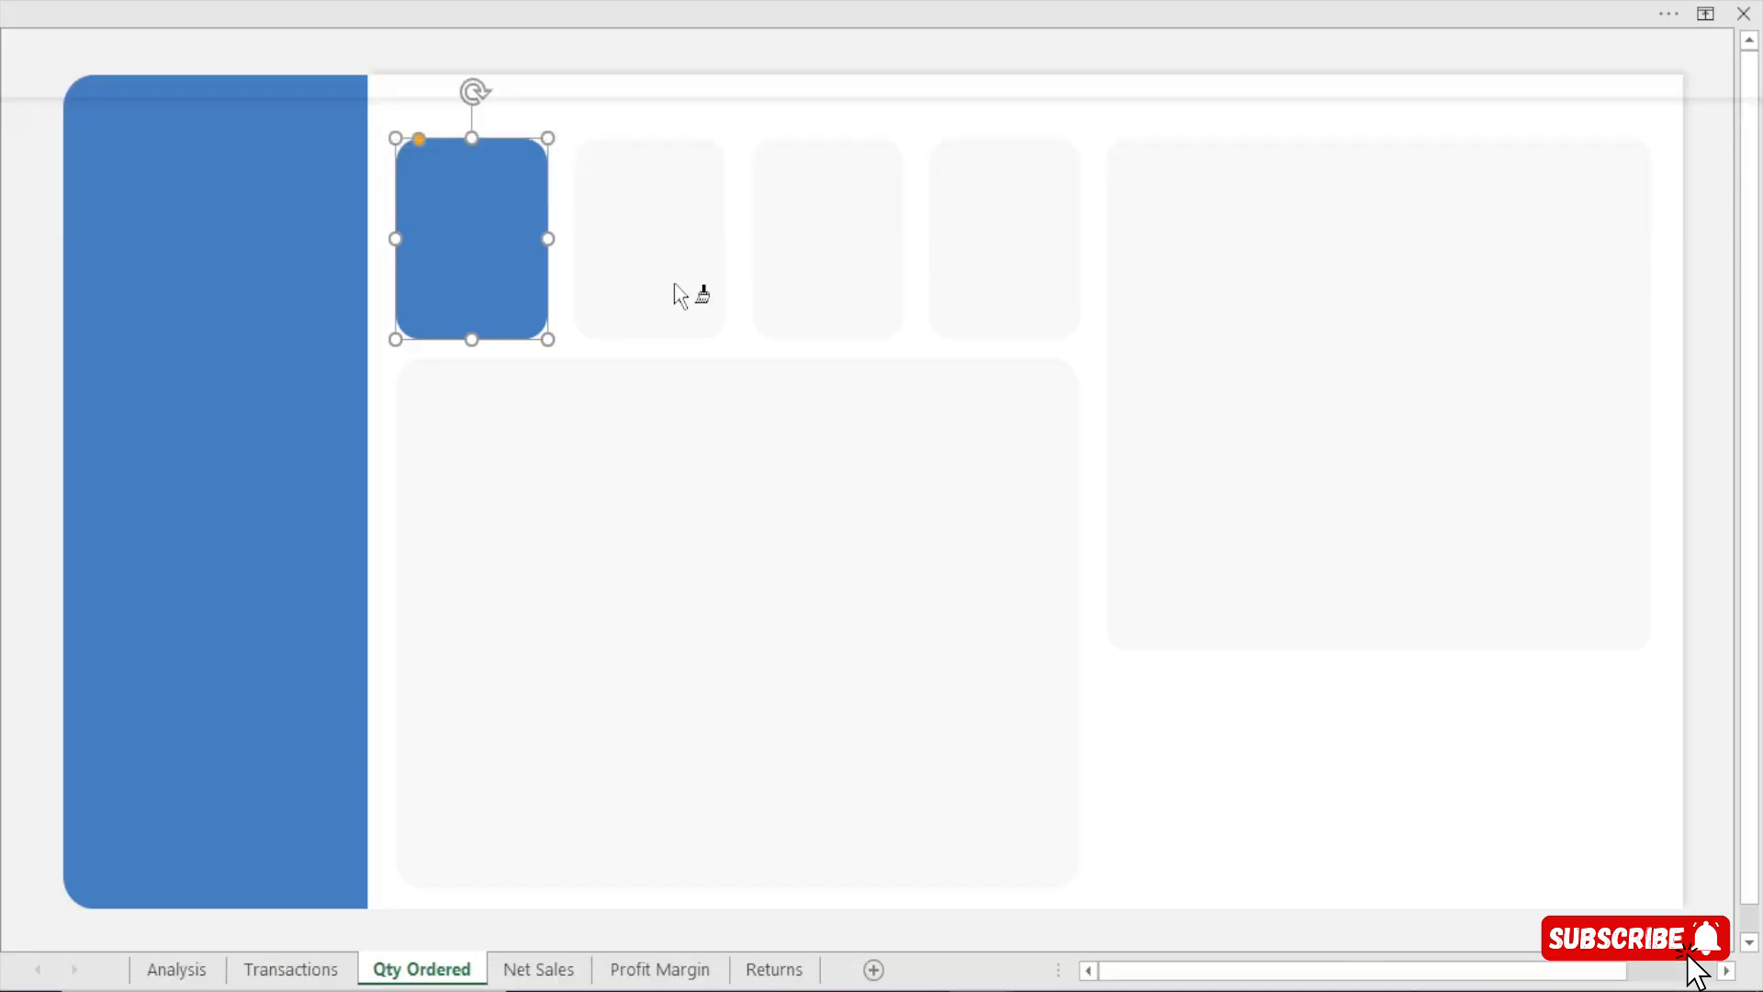
left_click(664, 279)
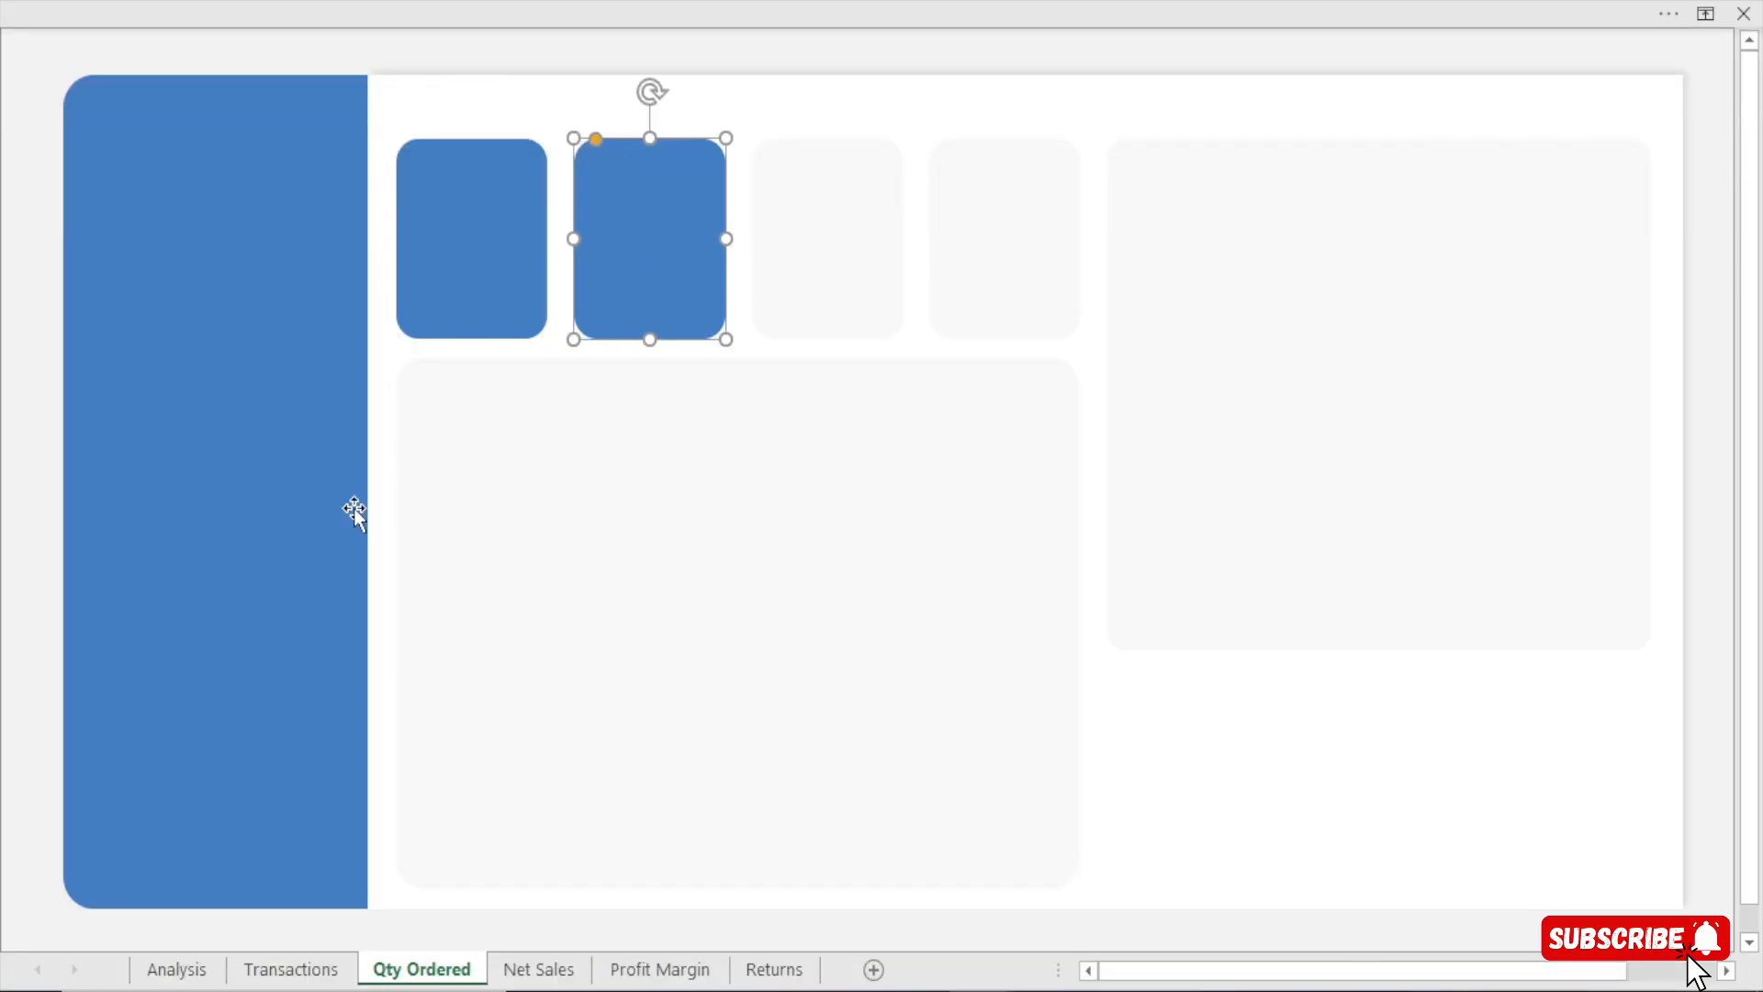
Apply the third card's light grey formatting to the first card on Qty Ordered, and compare the sheet with Transactions
left_click(819, 196)
left_click(569, 13)
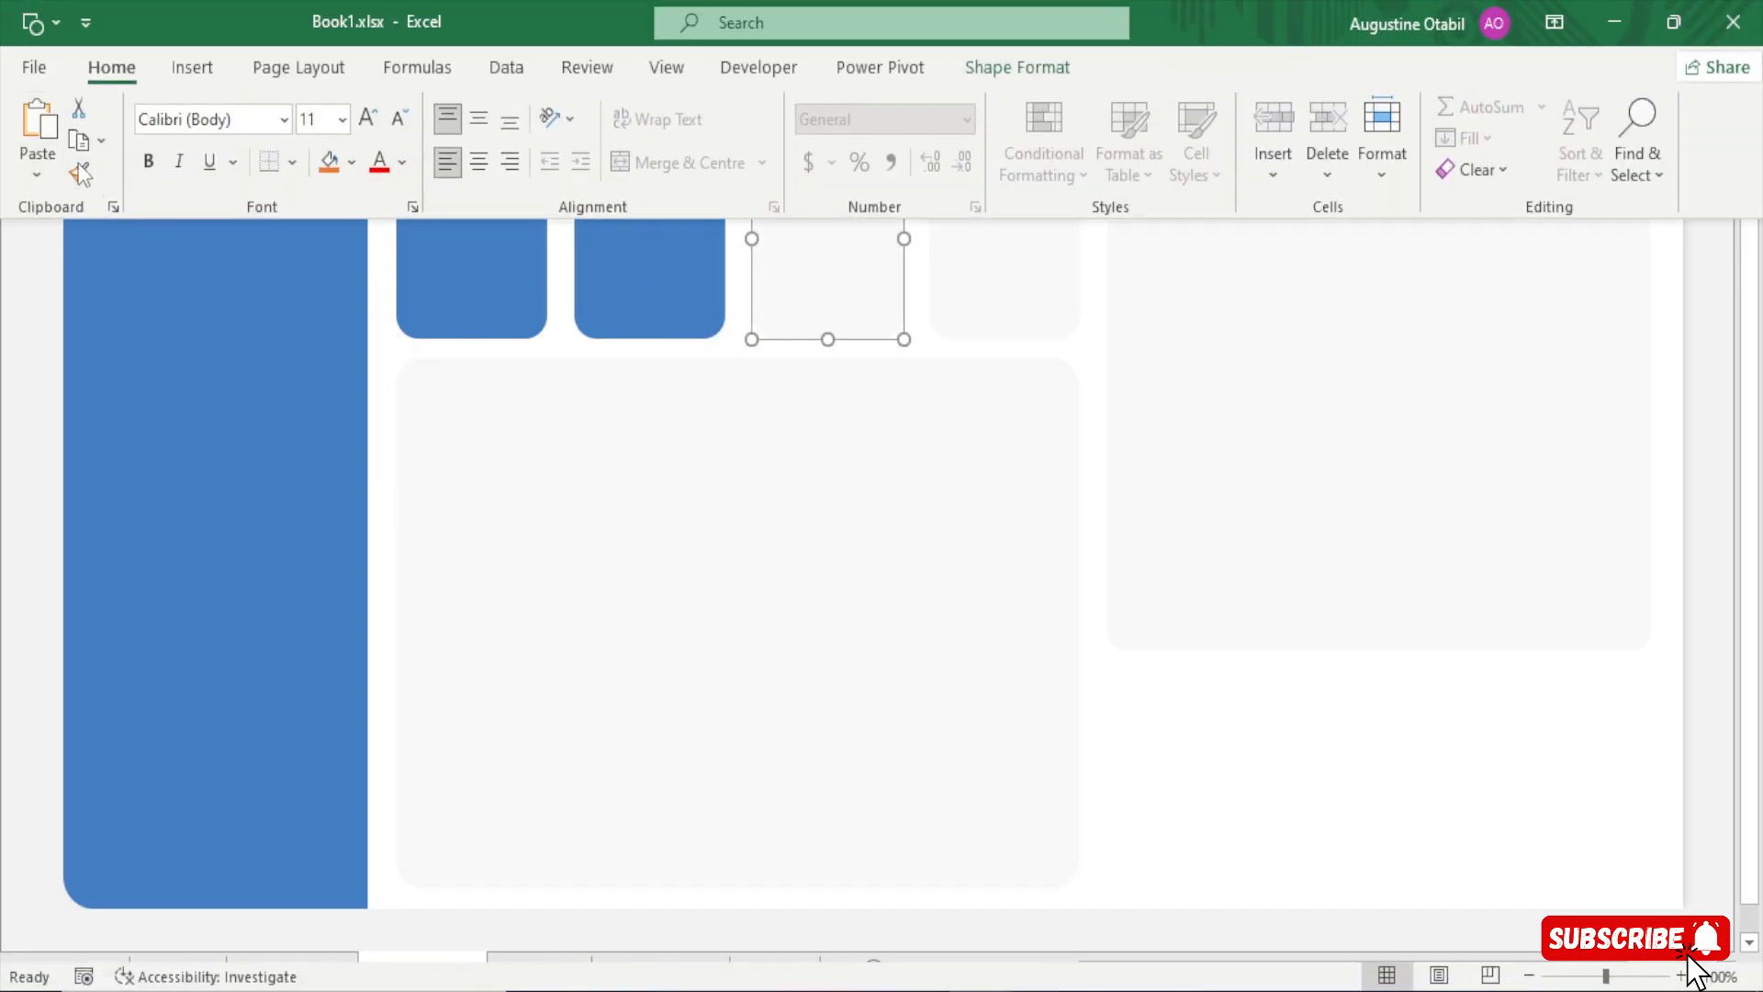
left_click(79, 168)
left_click(493, 288)
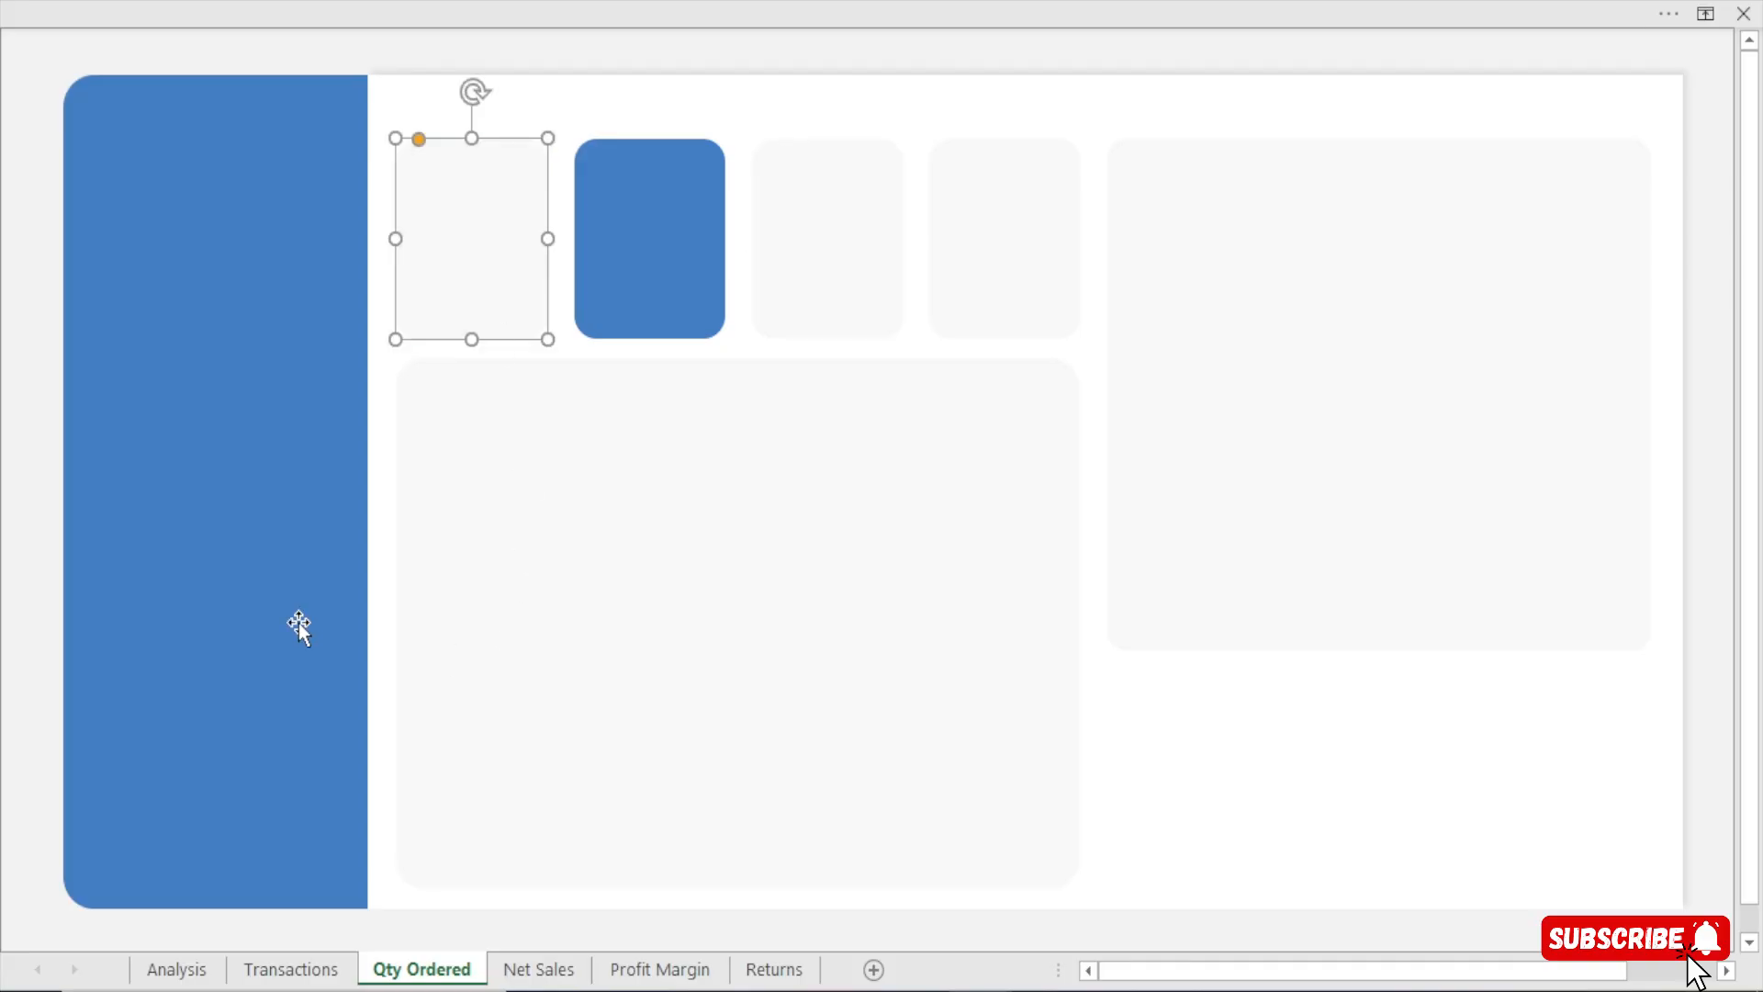
left_click(5, 407)
left_click(291, 970)
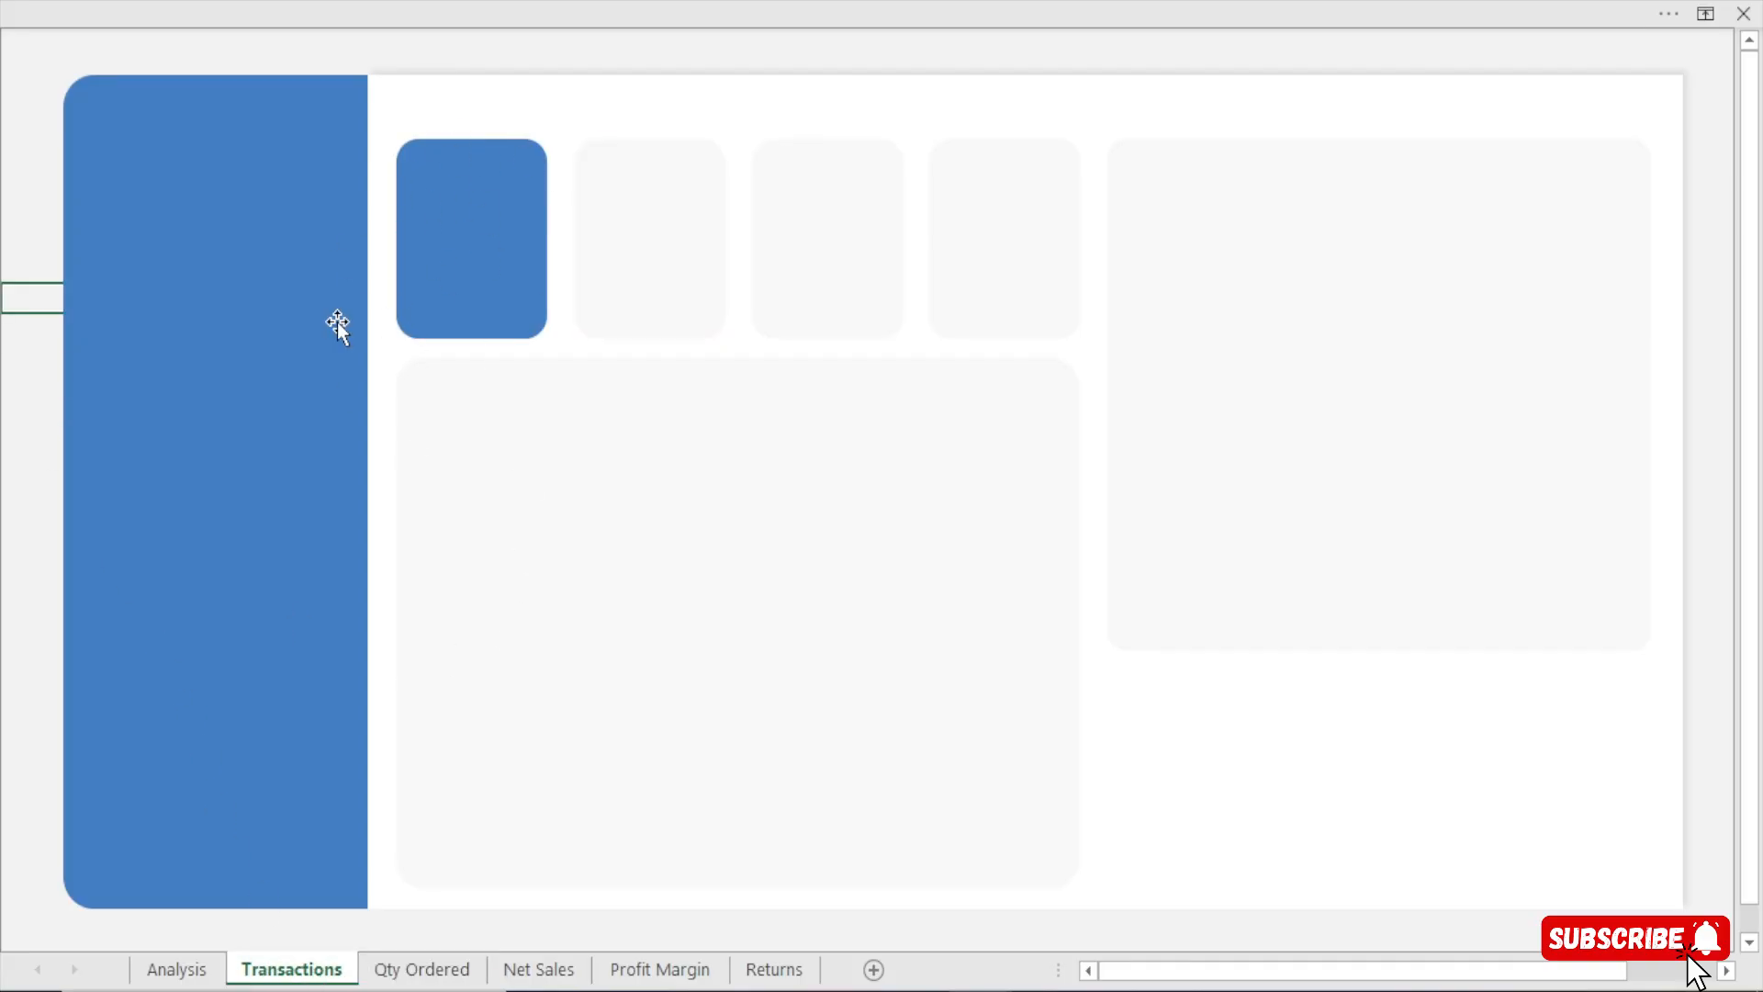
left_click(428, 979)
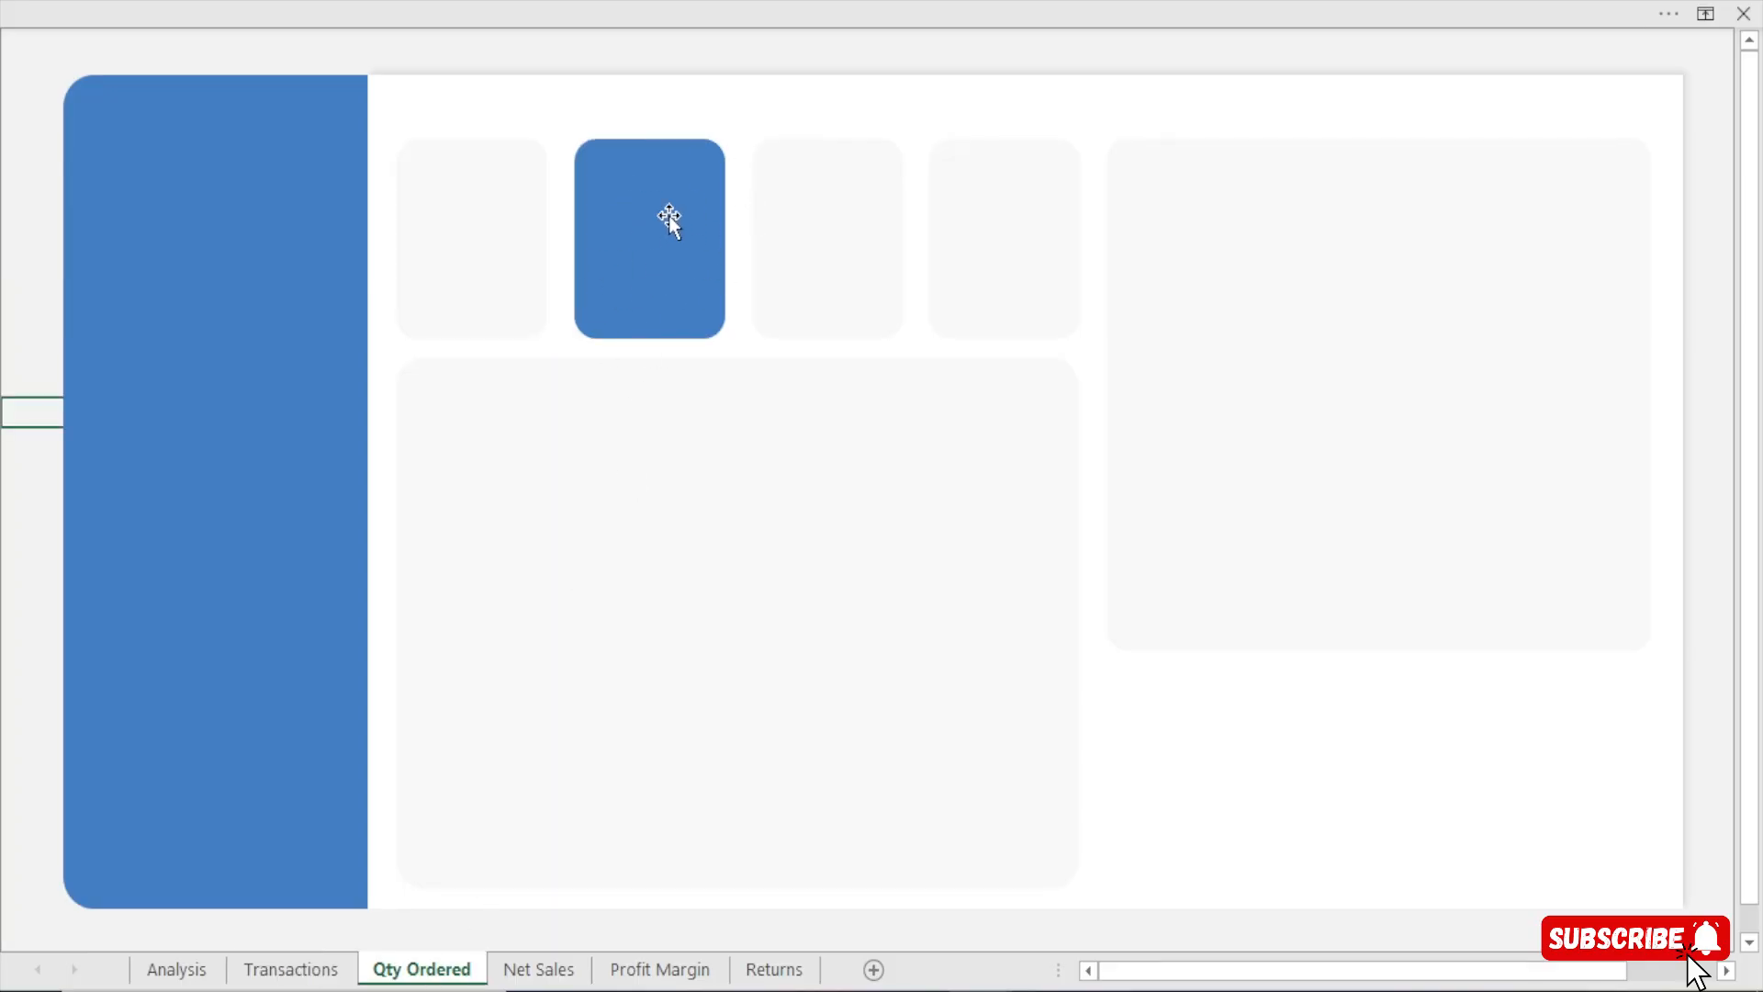
On the Net Sales sheet, apply the first card's blue formatting to the third card with Format Painter
left_click(531, 974)
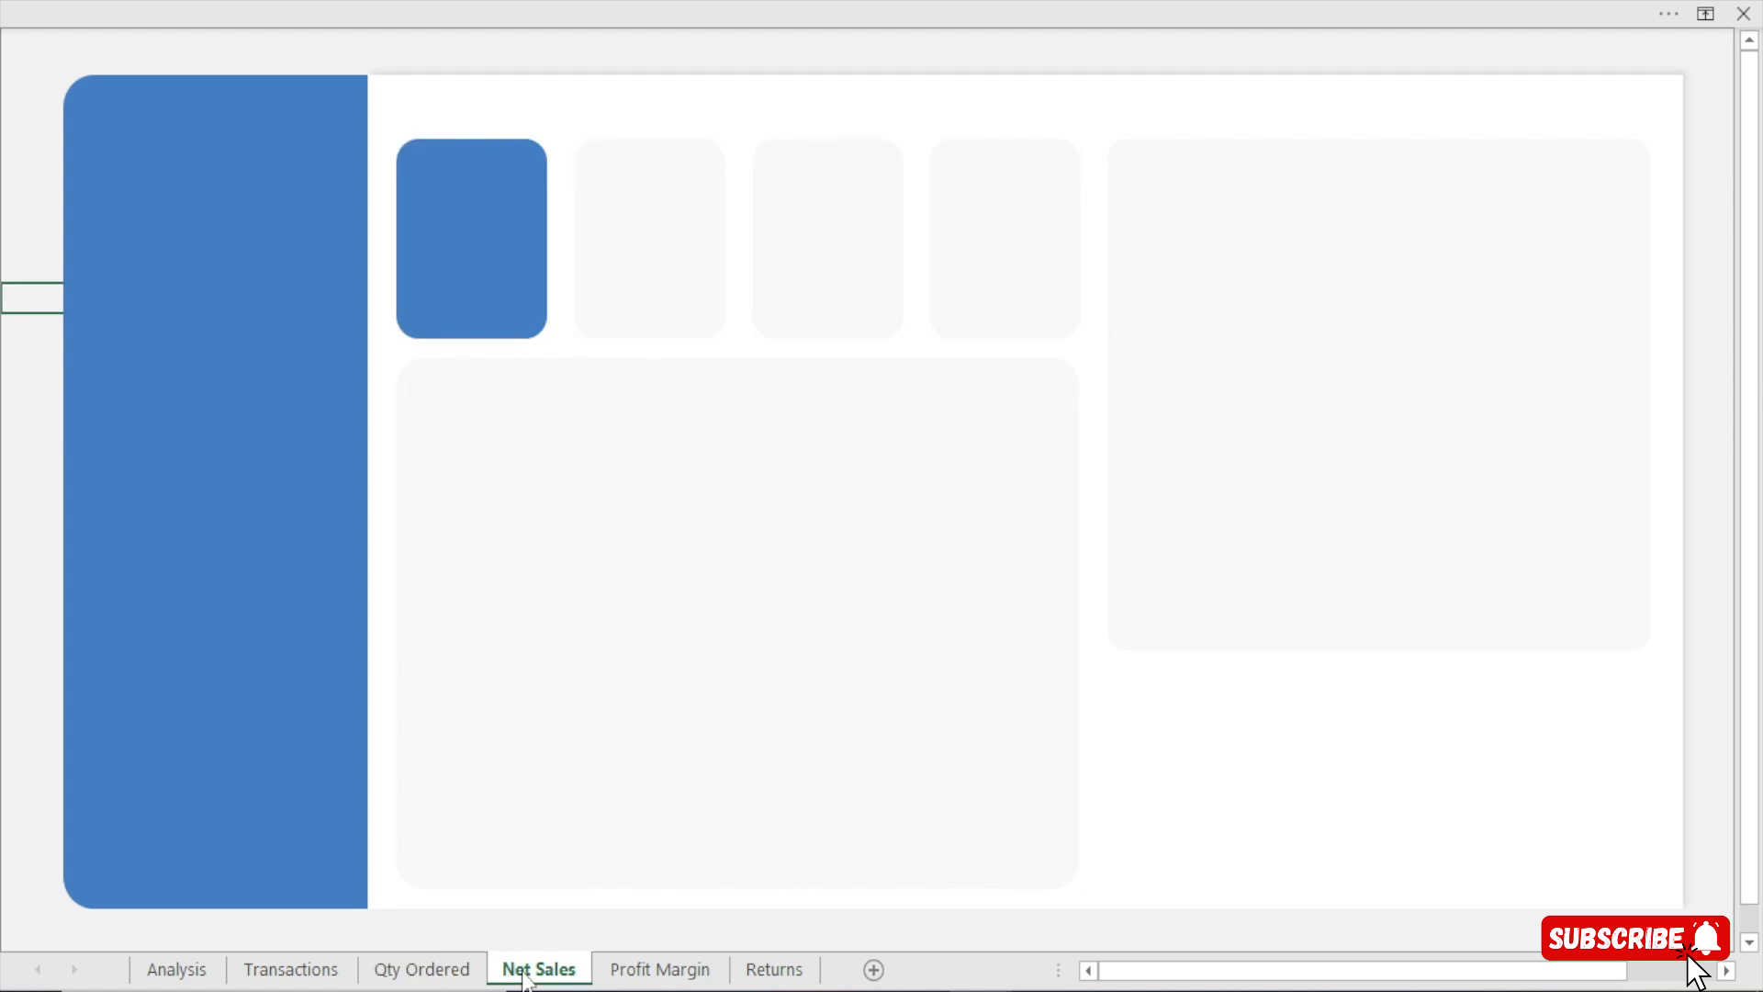
left_click(461, 230)
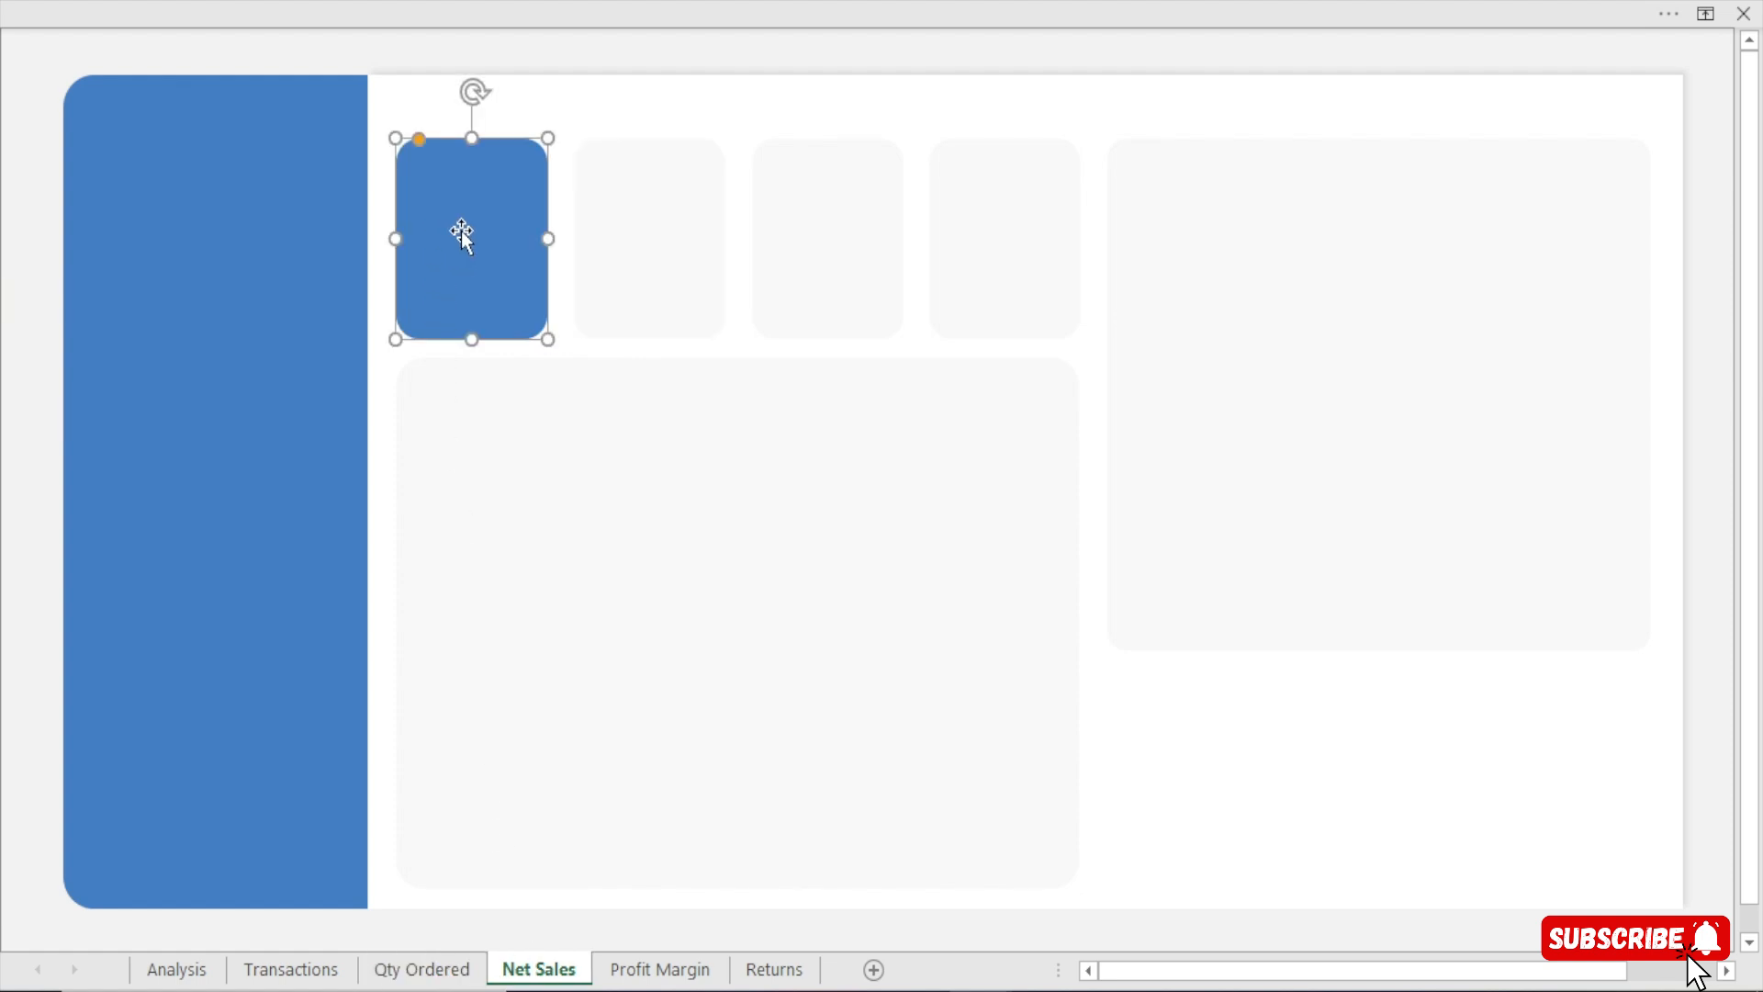
left_click(279, 2)
left_click(77, 174)
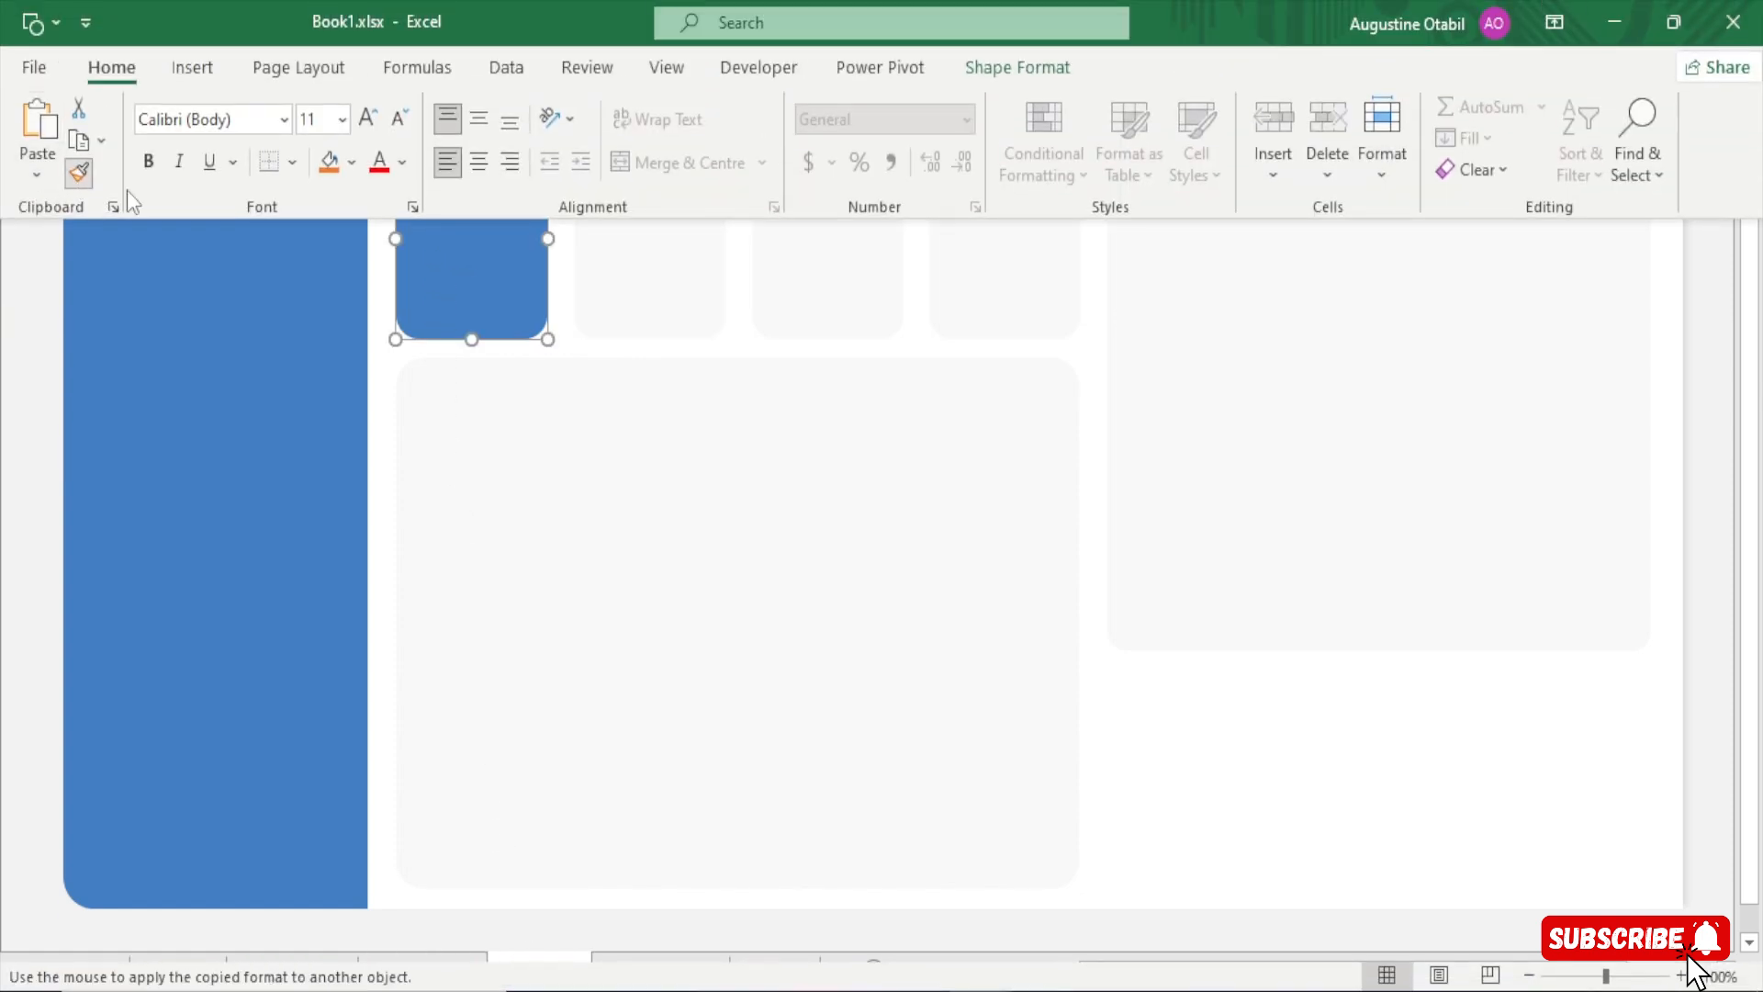
left_click(840, 296)
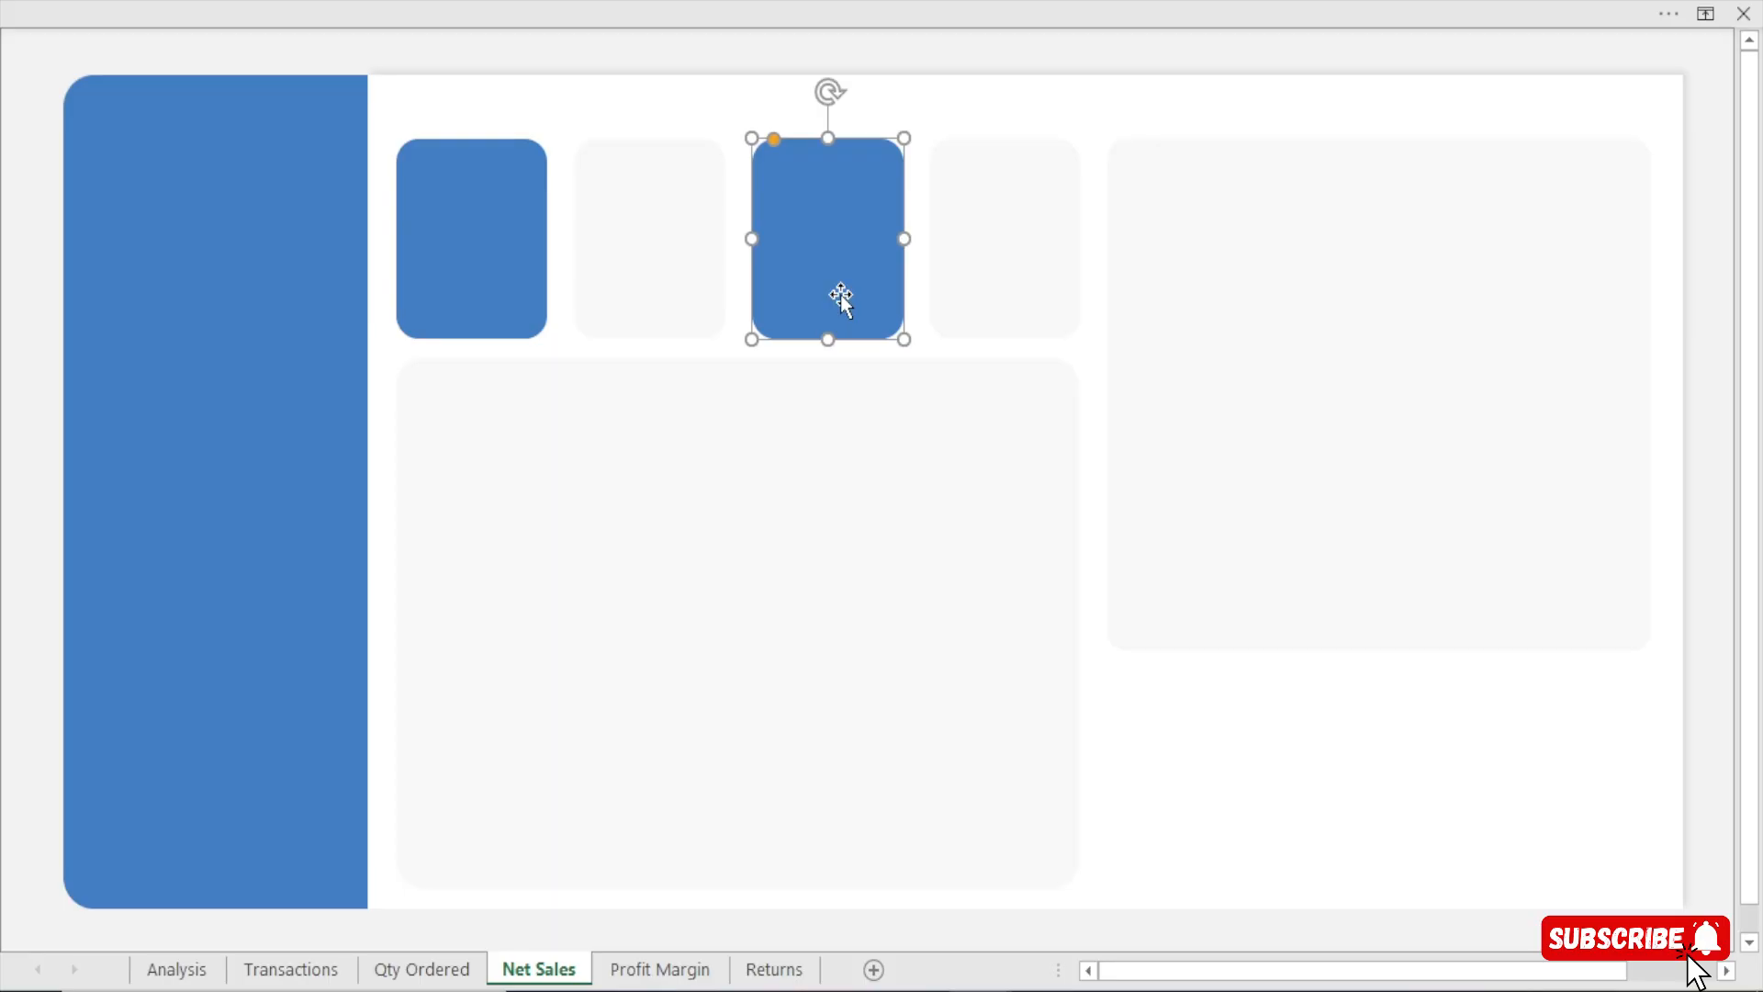
Apply the second card's light grey formatting to the first card on the Net Sales sheet
left_click(638, 291)
left_click(420, 5)
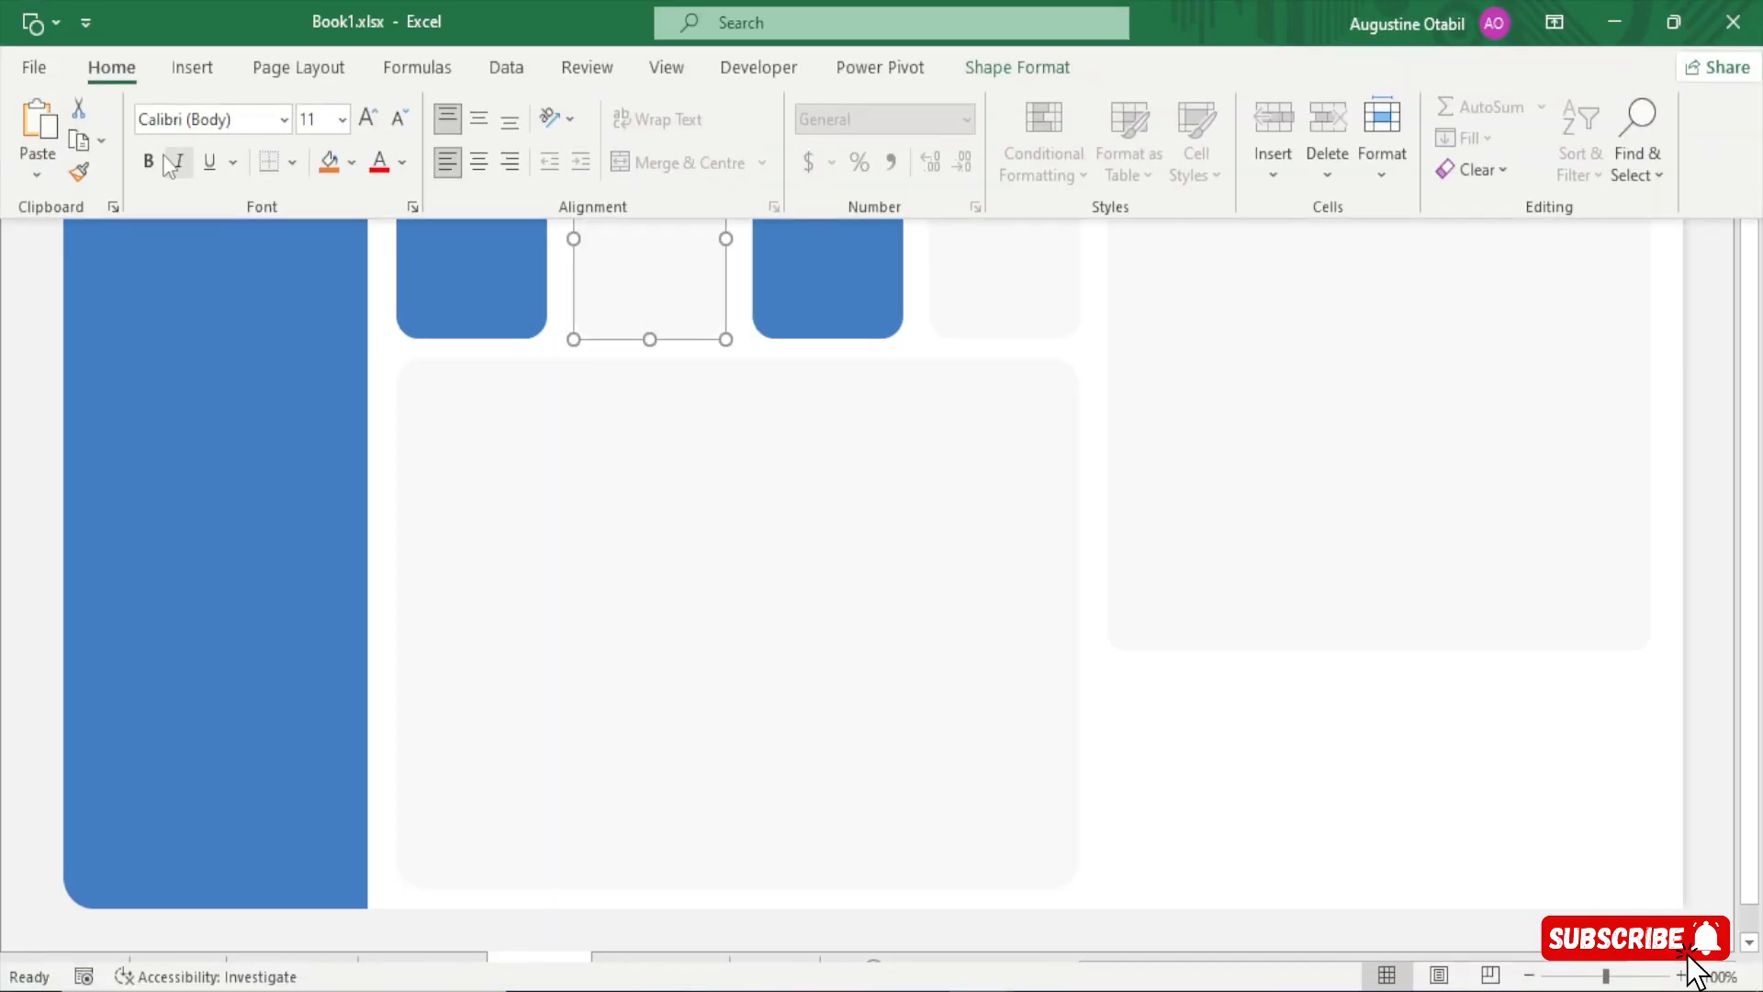
left_click(79, 172)
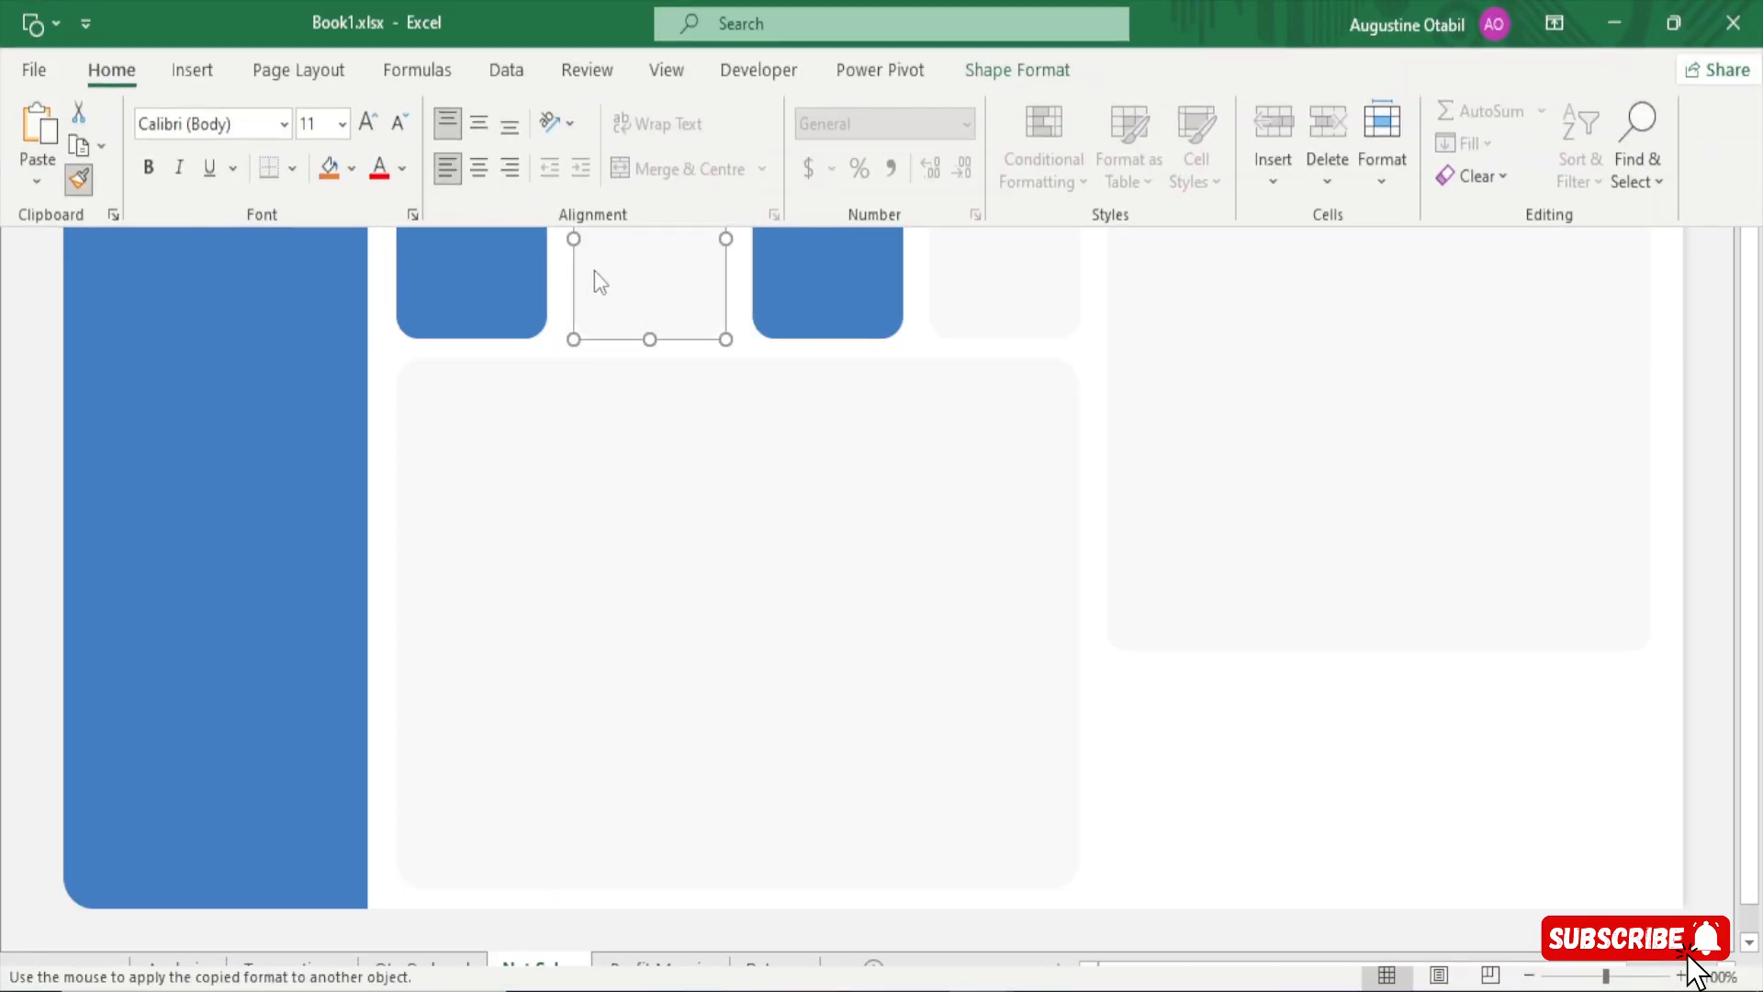
left_click(443, 257)
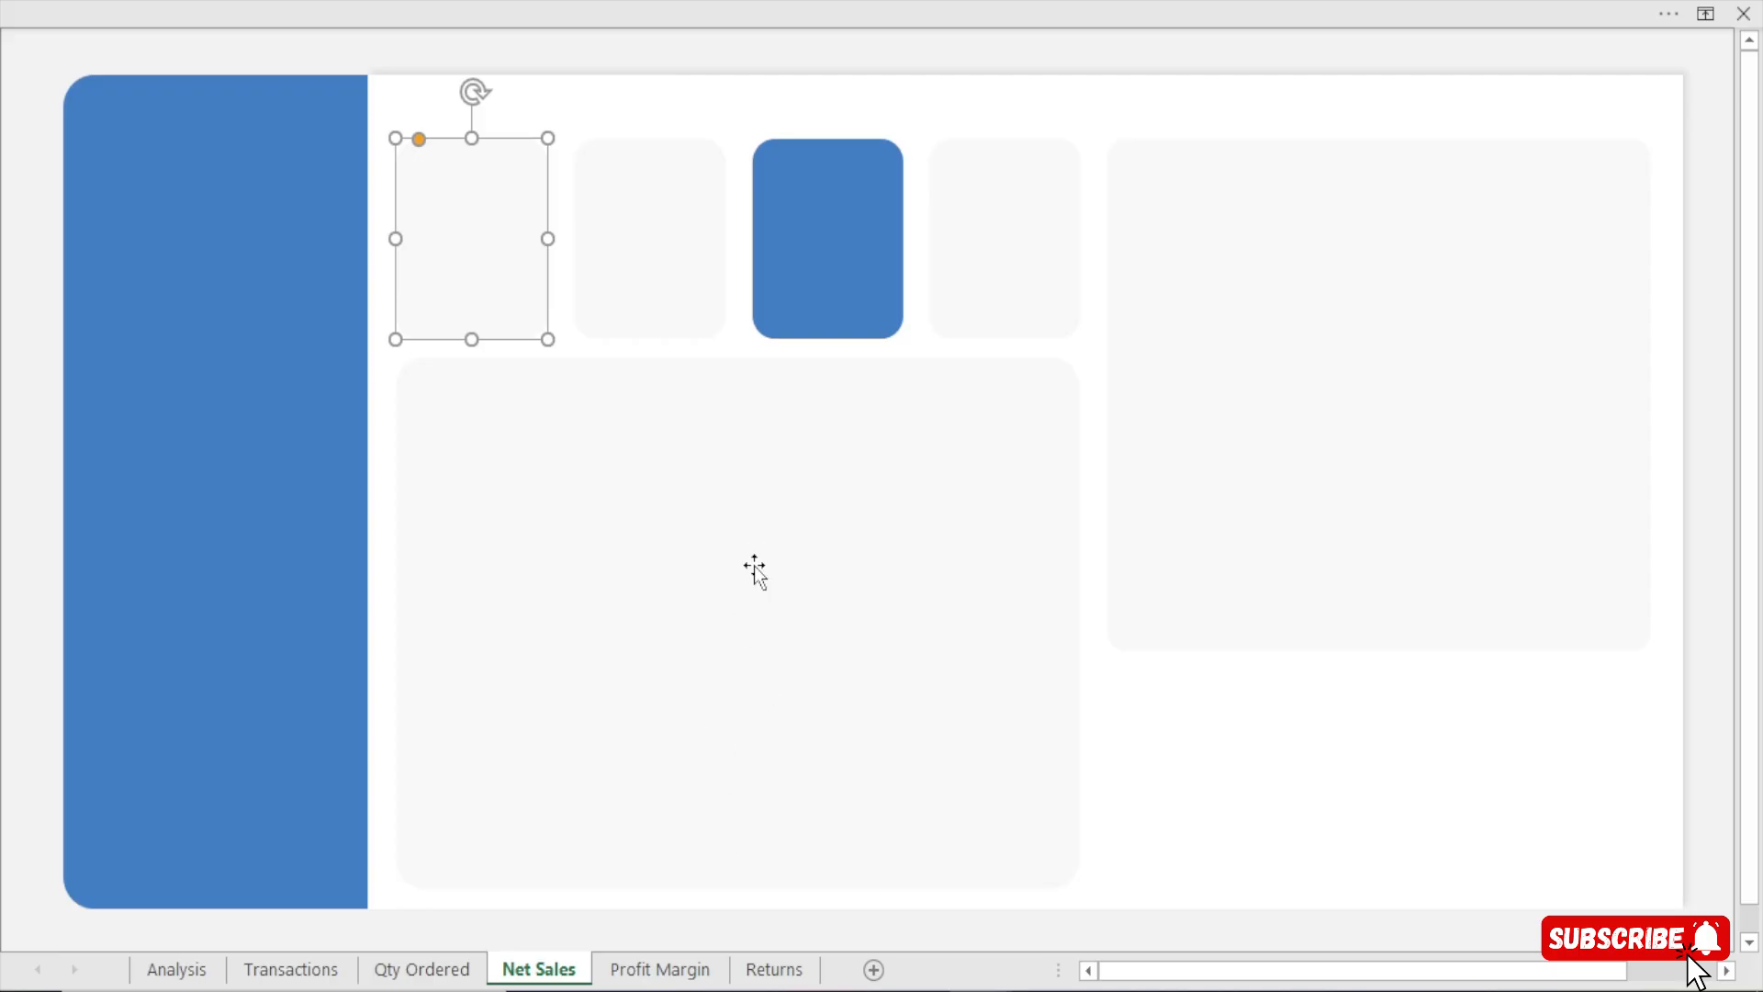
On the Profit Margin sheet, copy the first card's blue formatting onto the fourth card with Format Painter
left_click(667, 972)
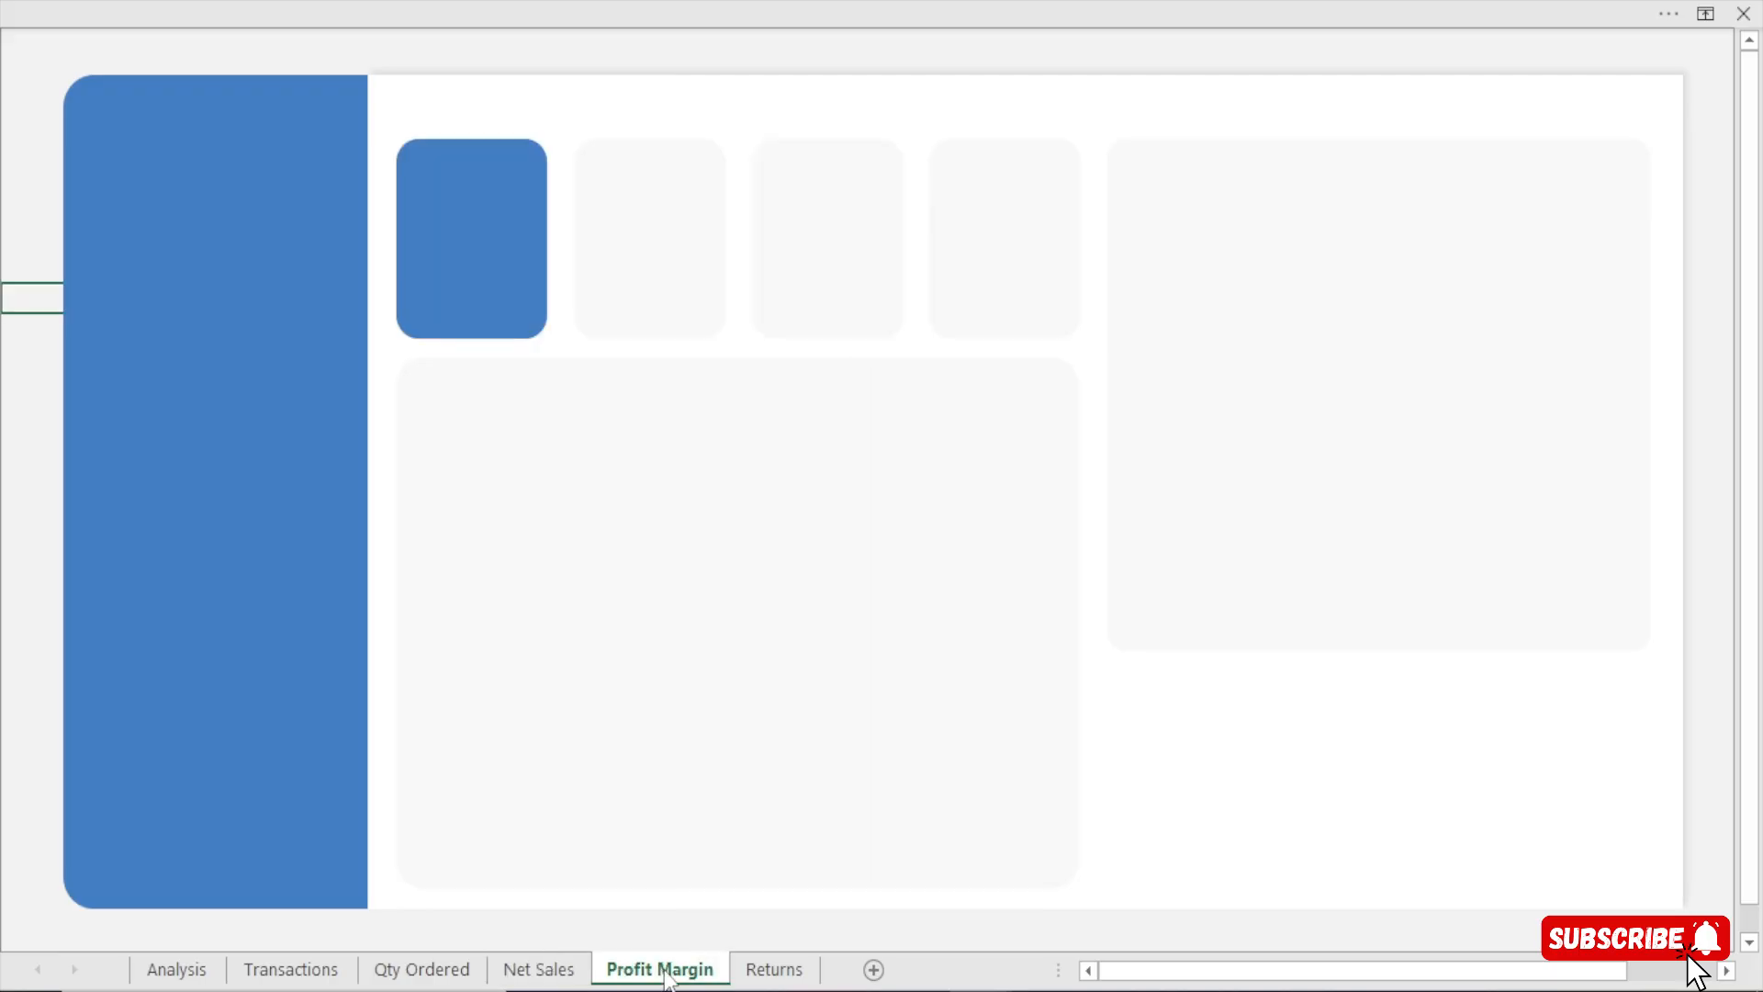
left_click(522, 276)
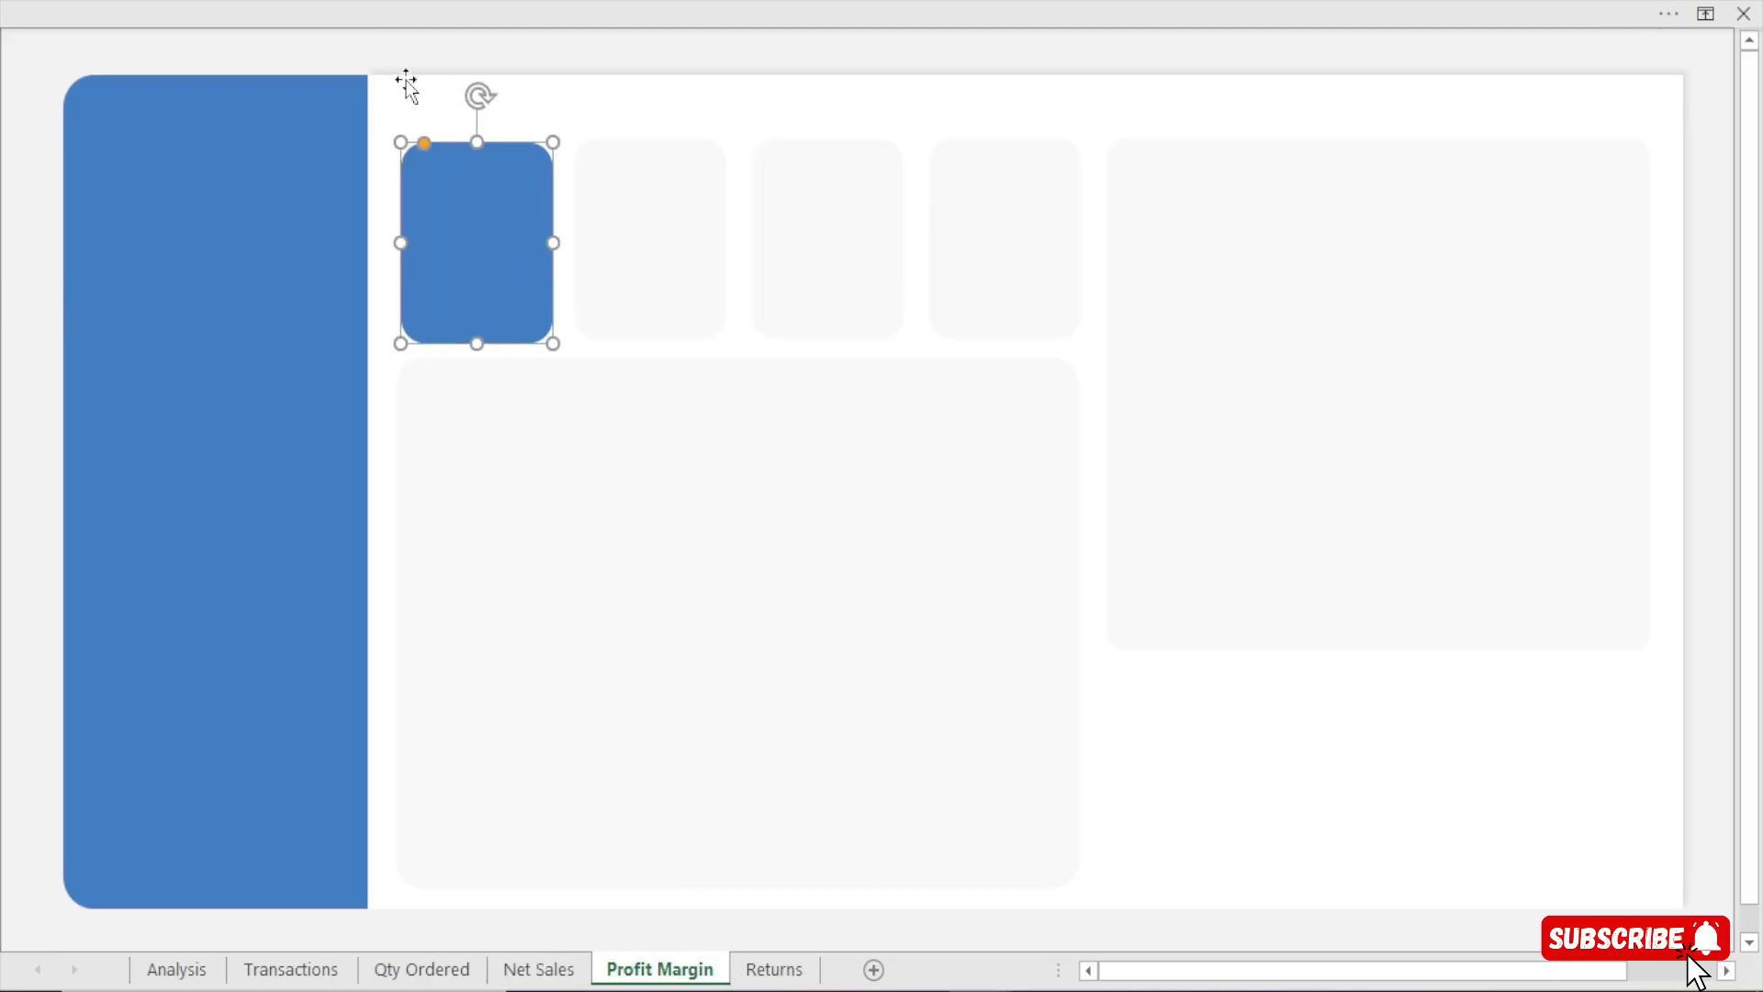
left_click(301, 31)
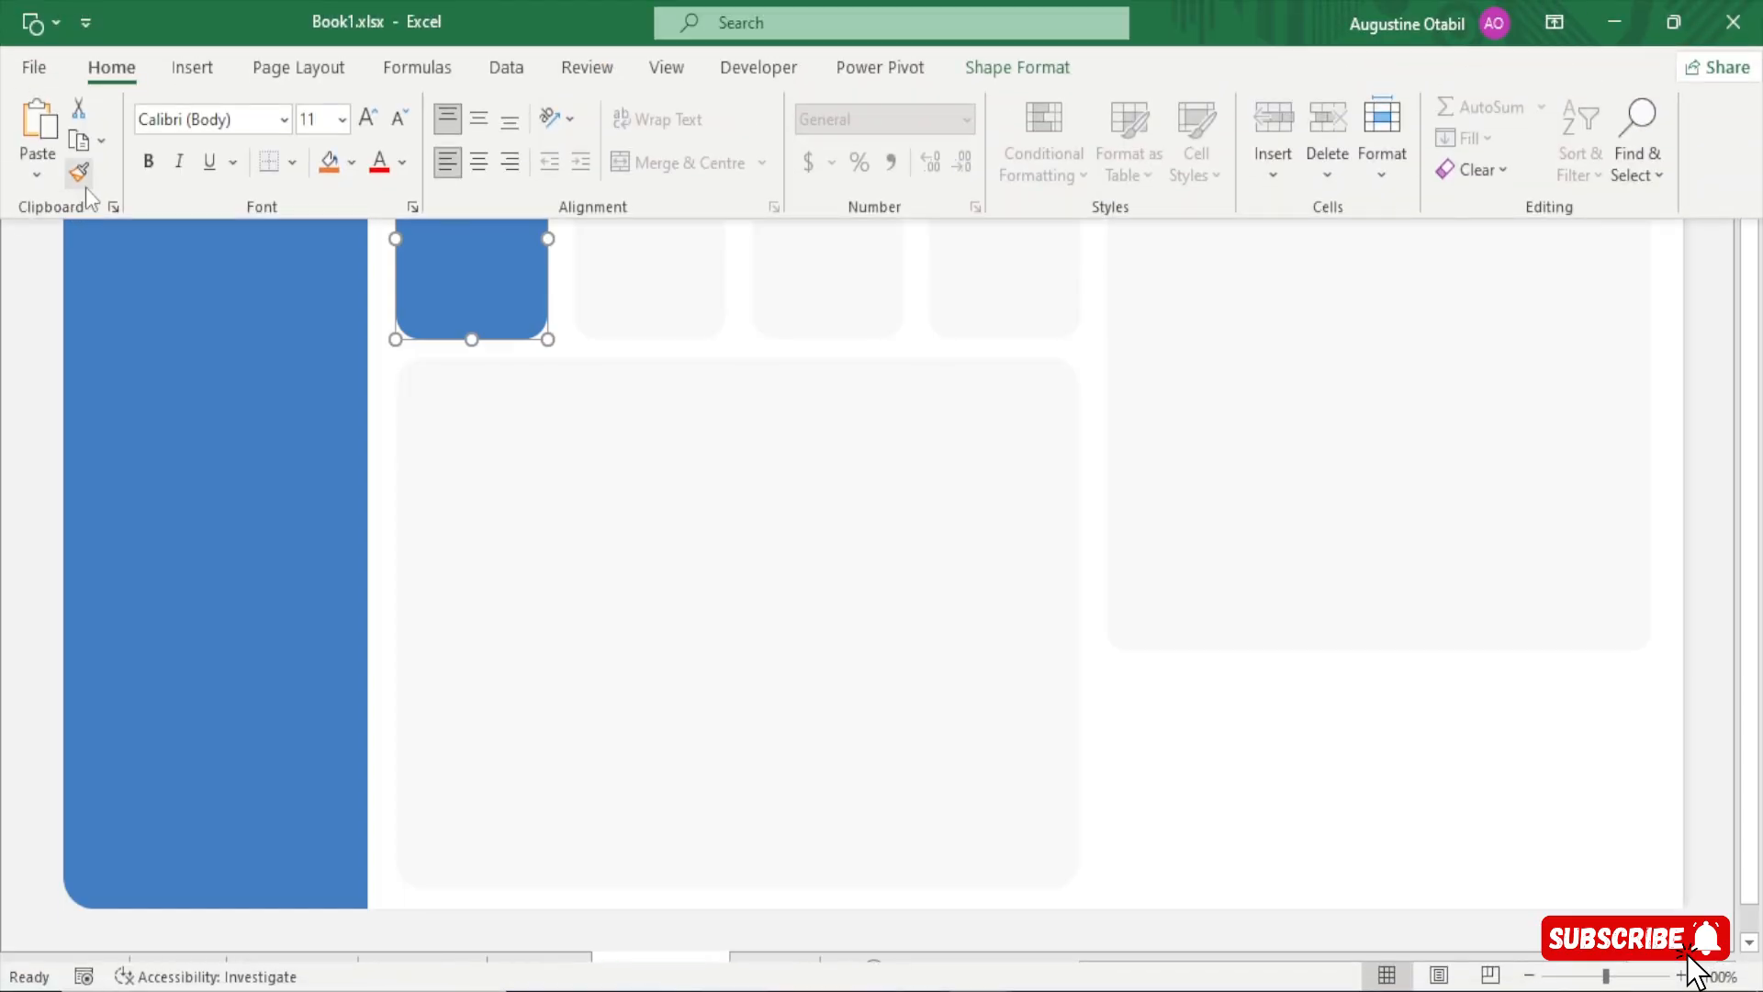
left_click(80, 174)
left_click(984, 278)
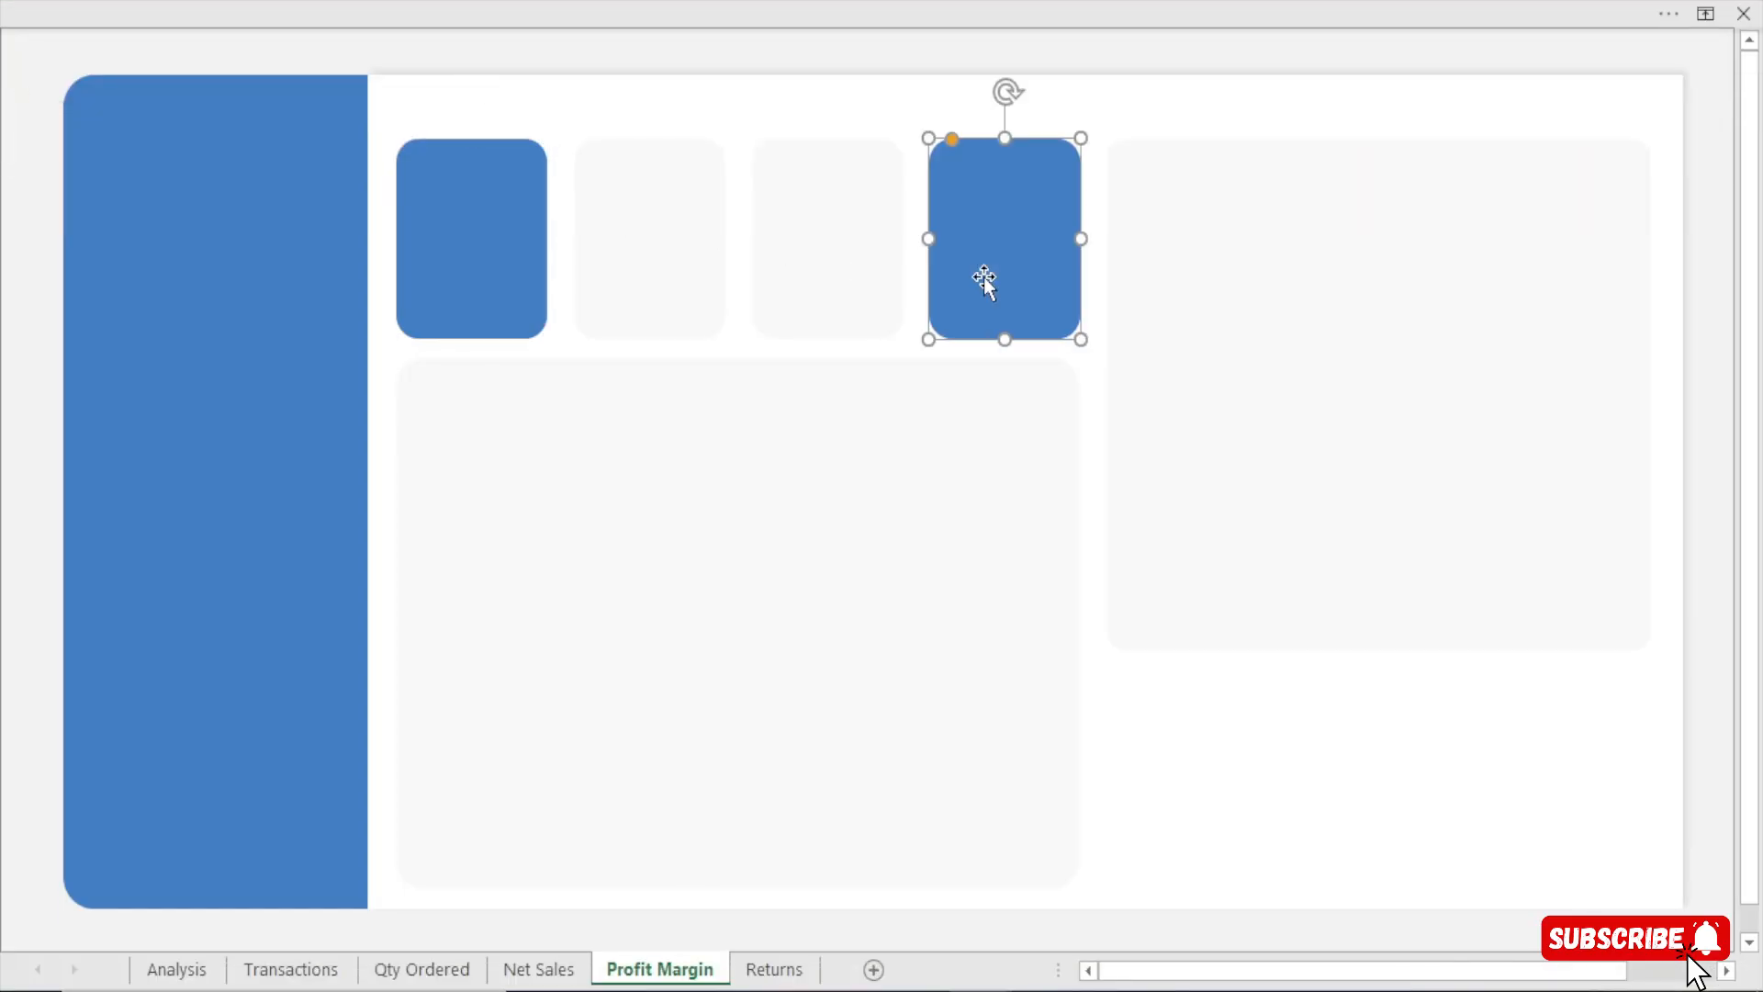
Apply the third card's light grey formatting to the first card on the Profit Margin sheet, and deselect the shapes
left_click(838, 284)
left_click(696, 11)
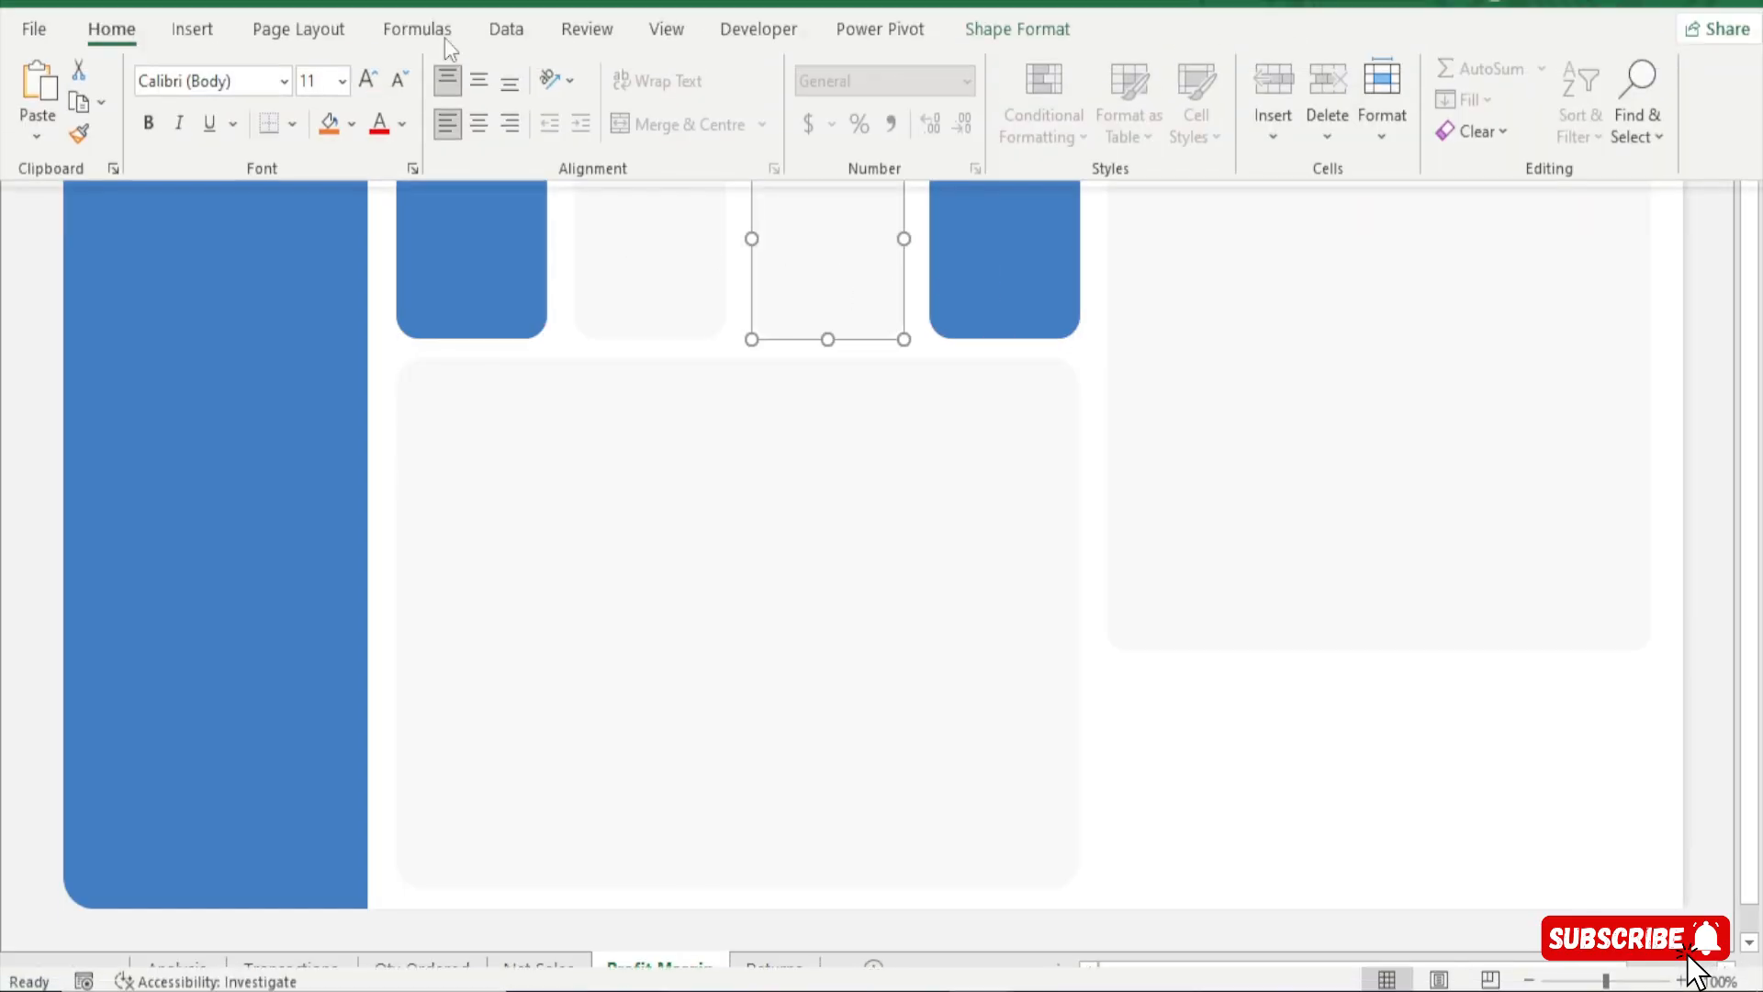
left_click(81, 174)
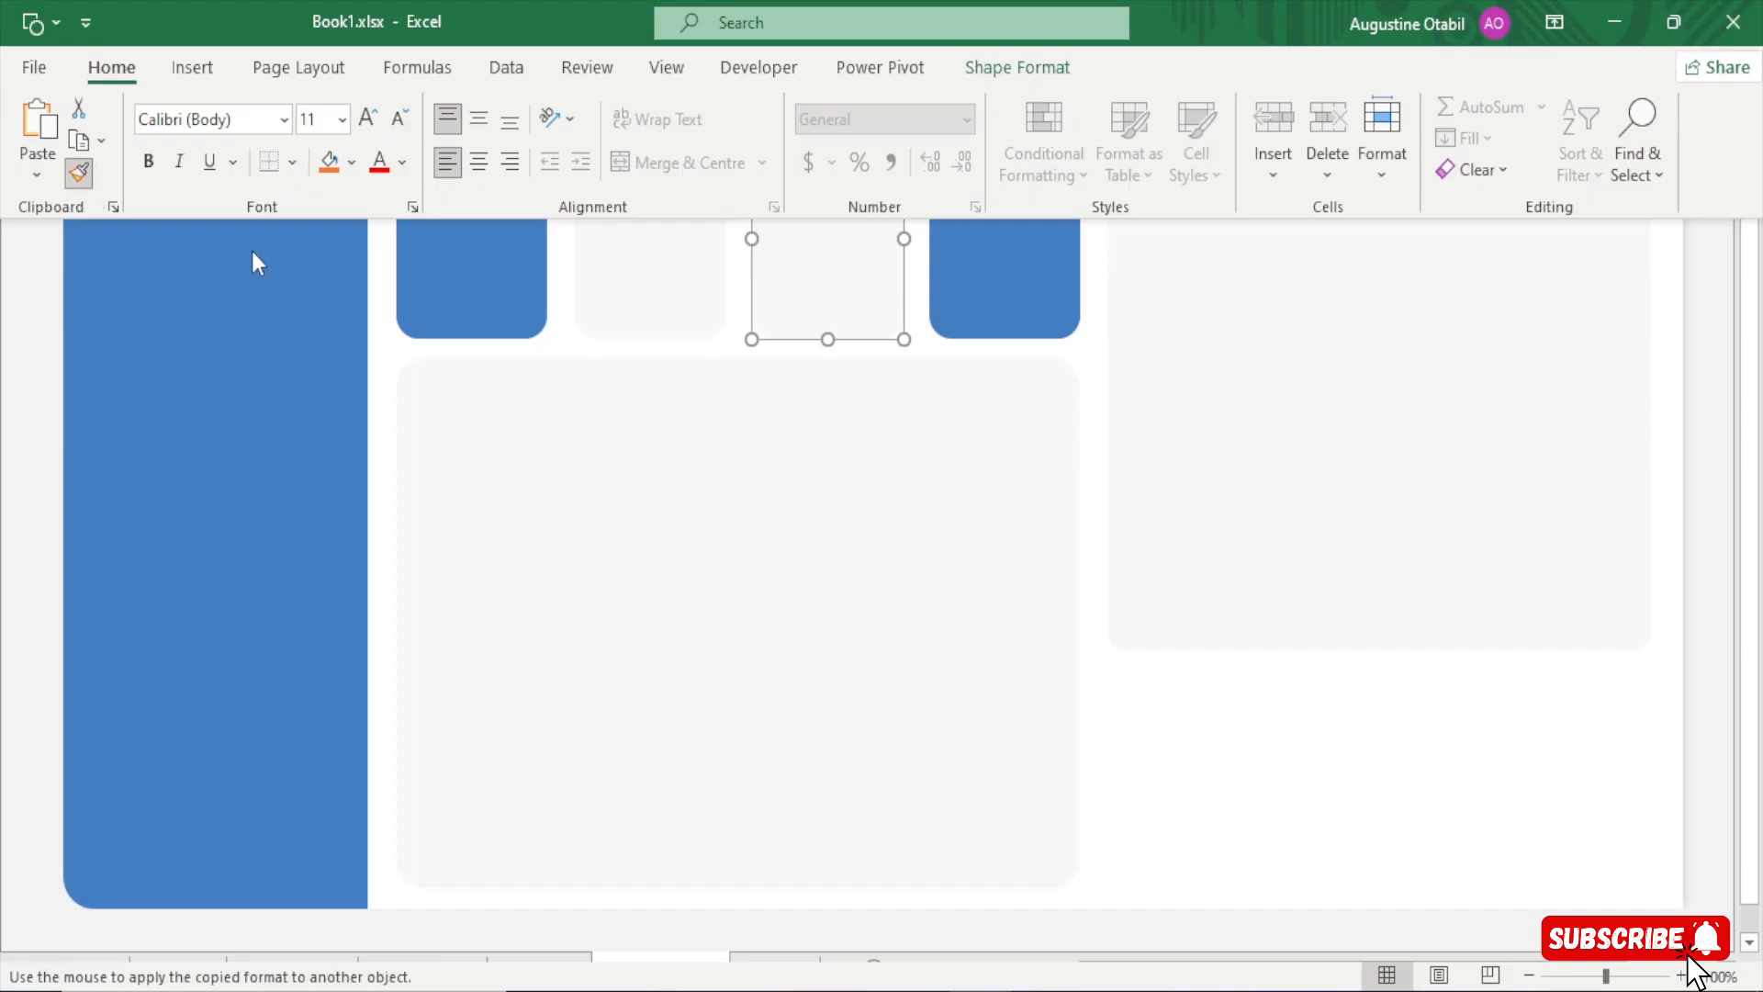
left_click(483, 250)
left_click(4, 384)
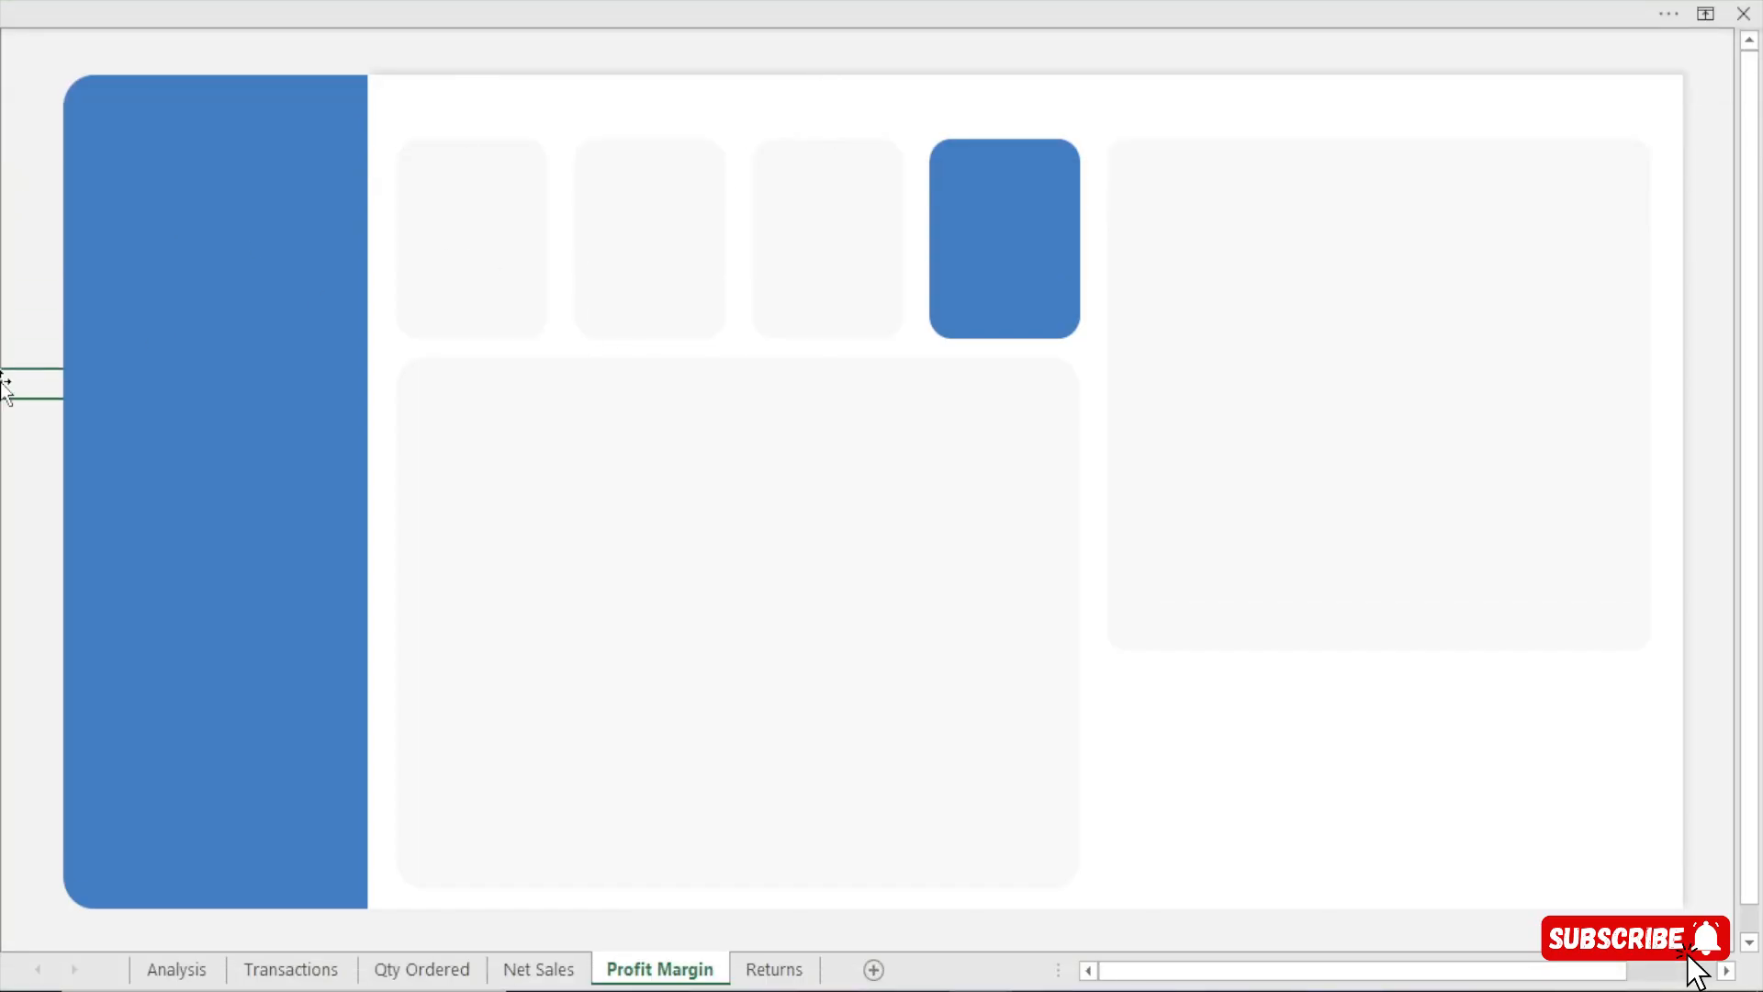